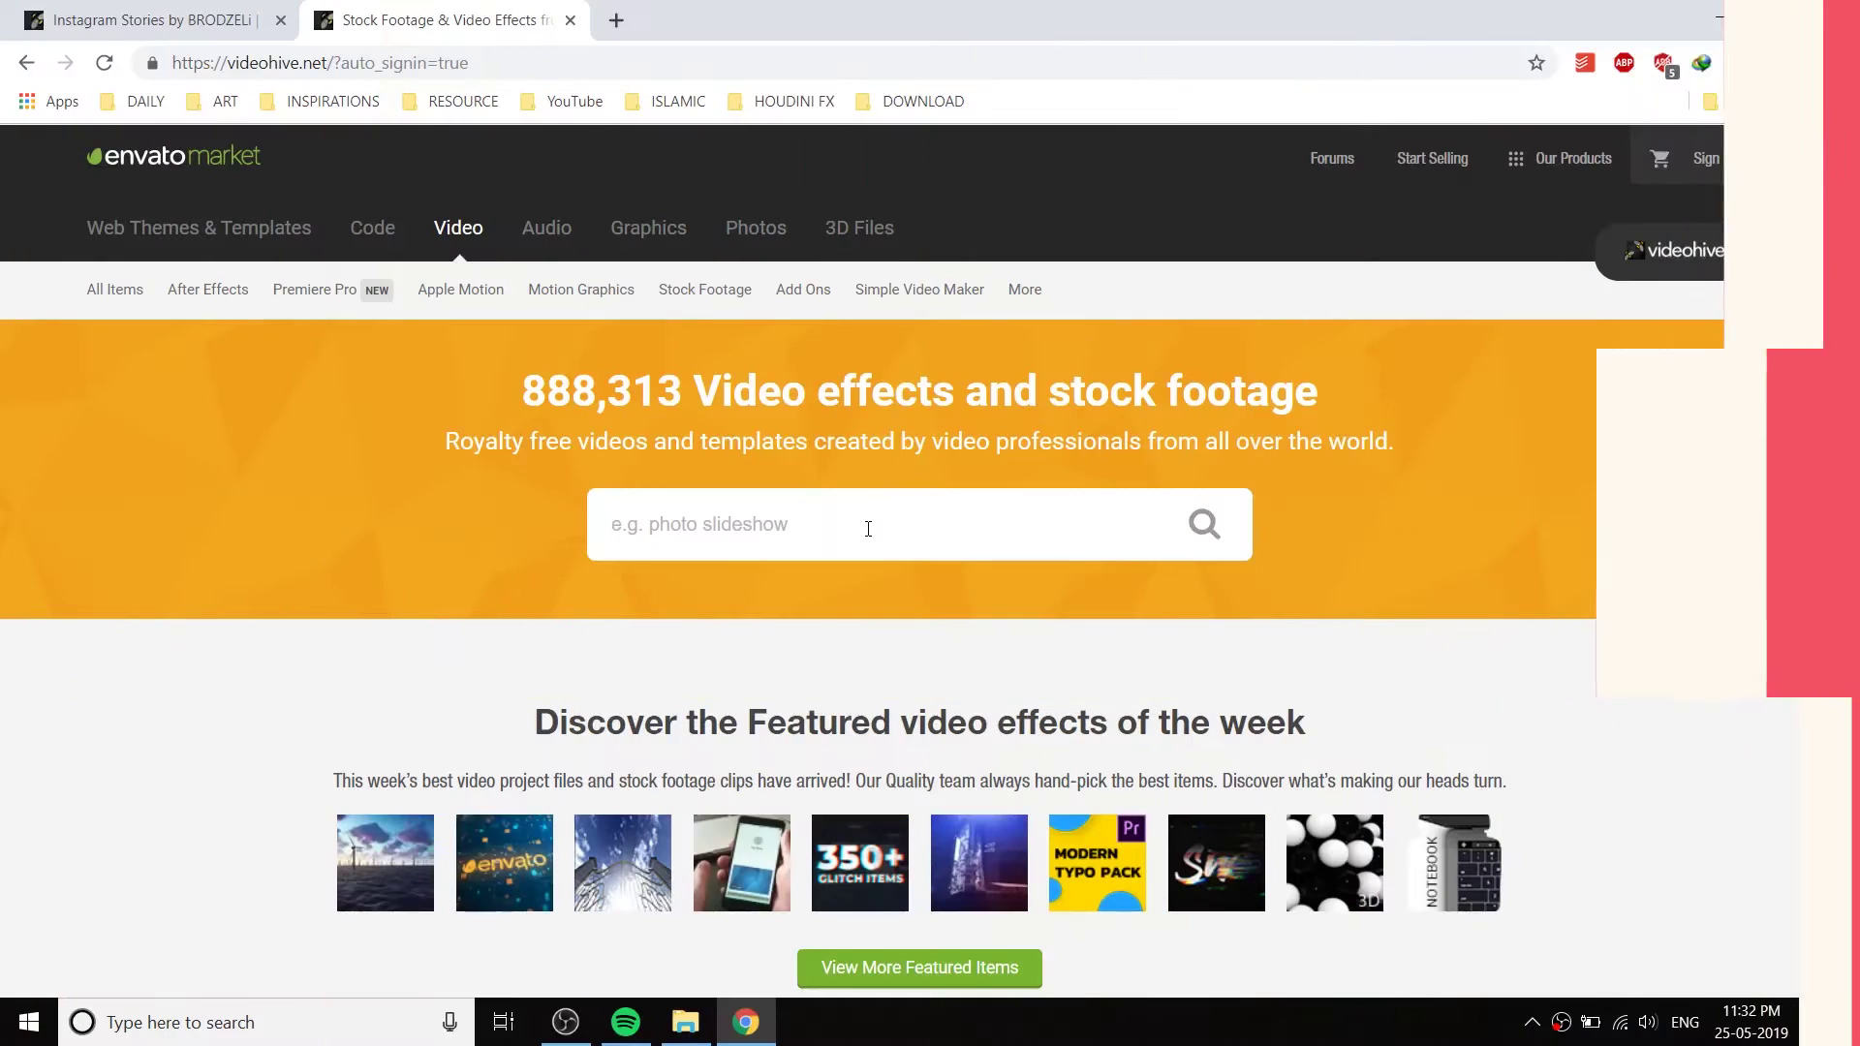
- Search VideoHive for "instagram" and browse the results
text(insta)
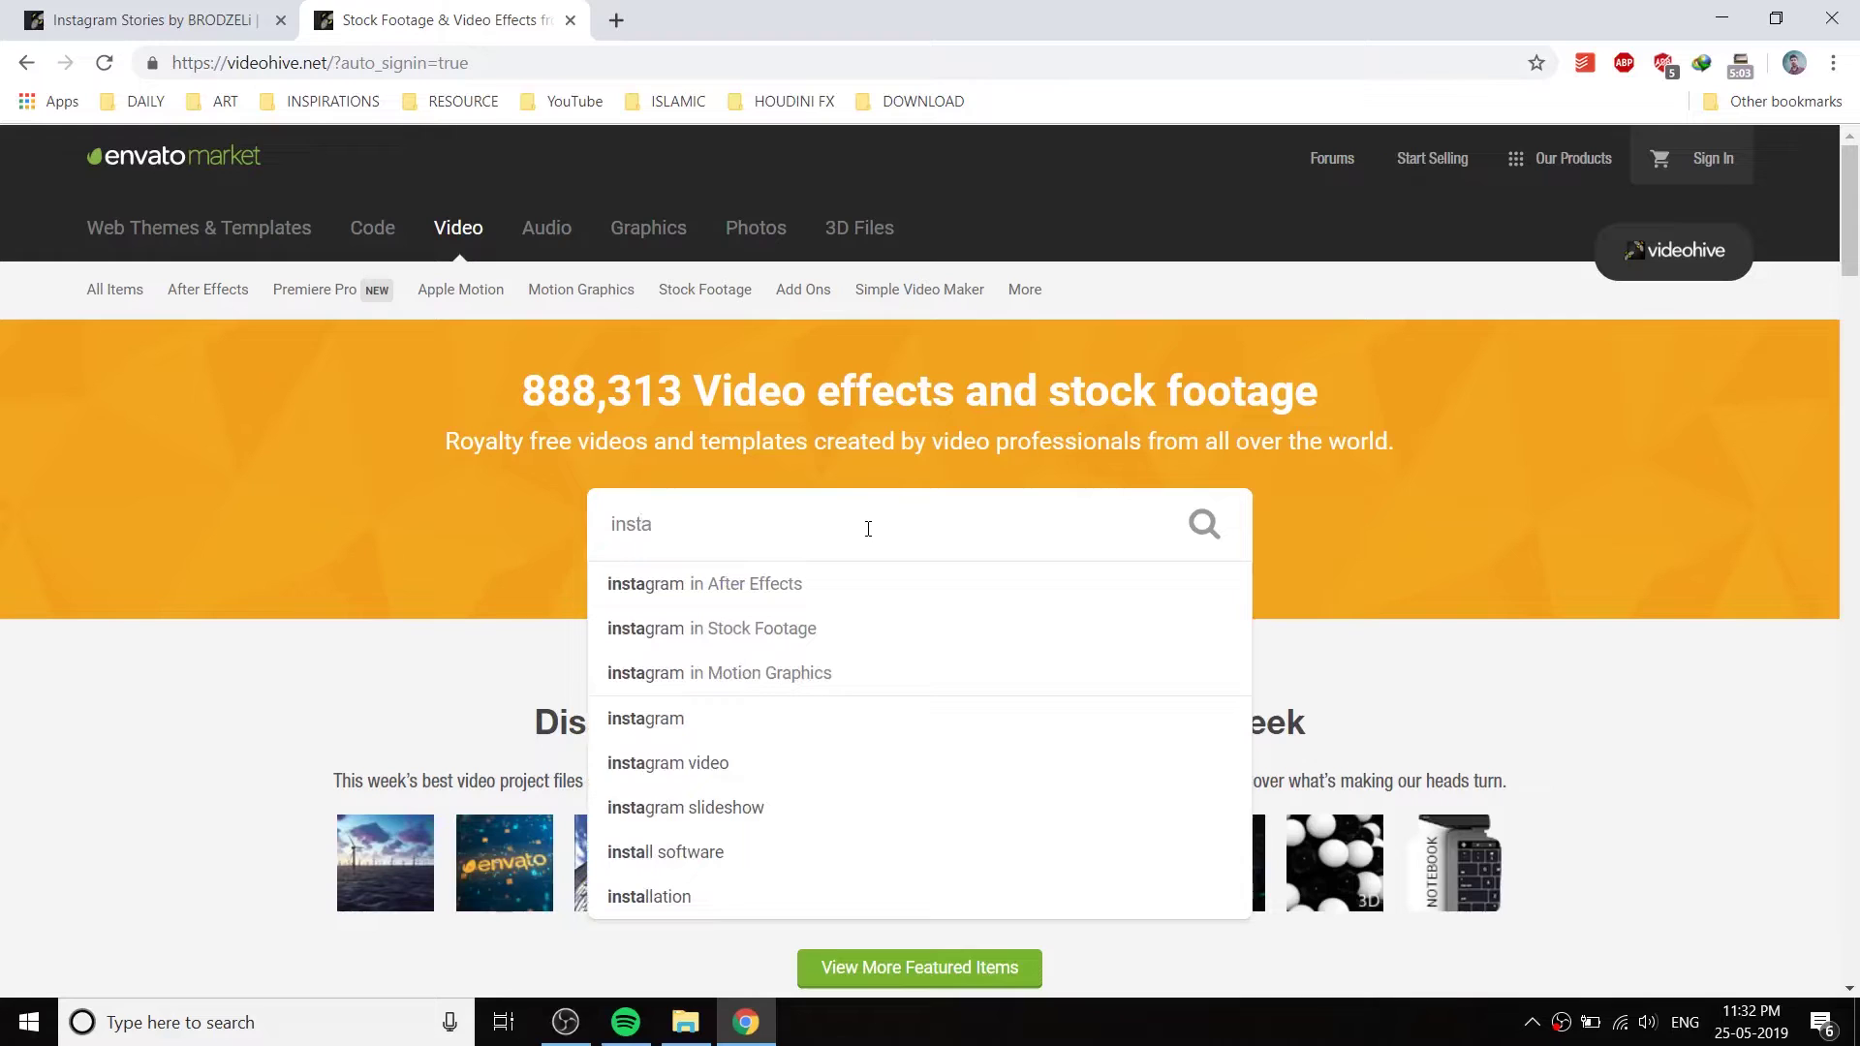
text(gram)
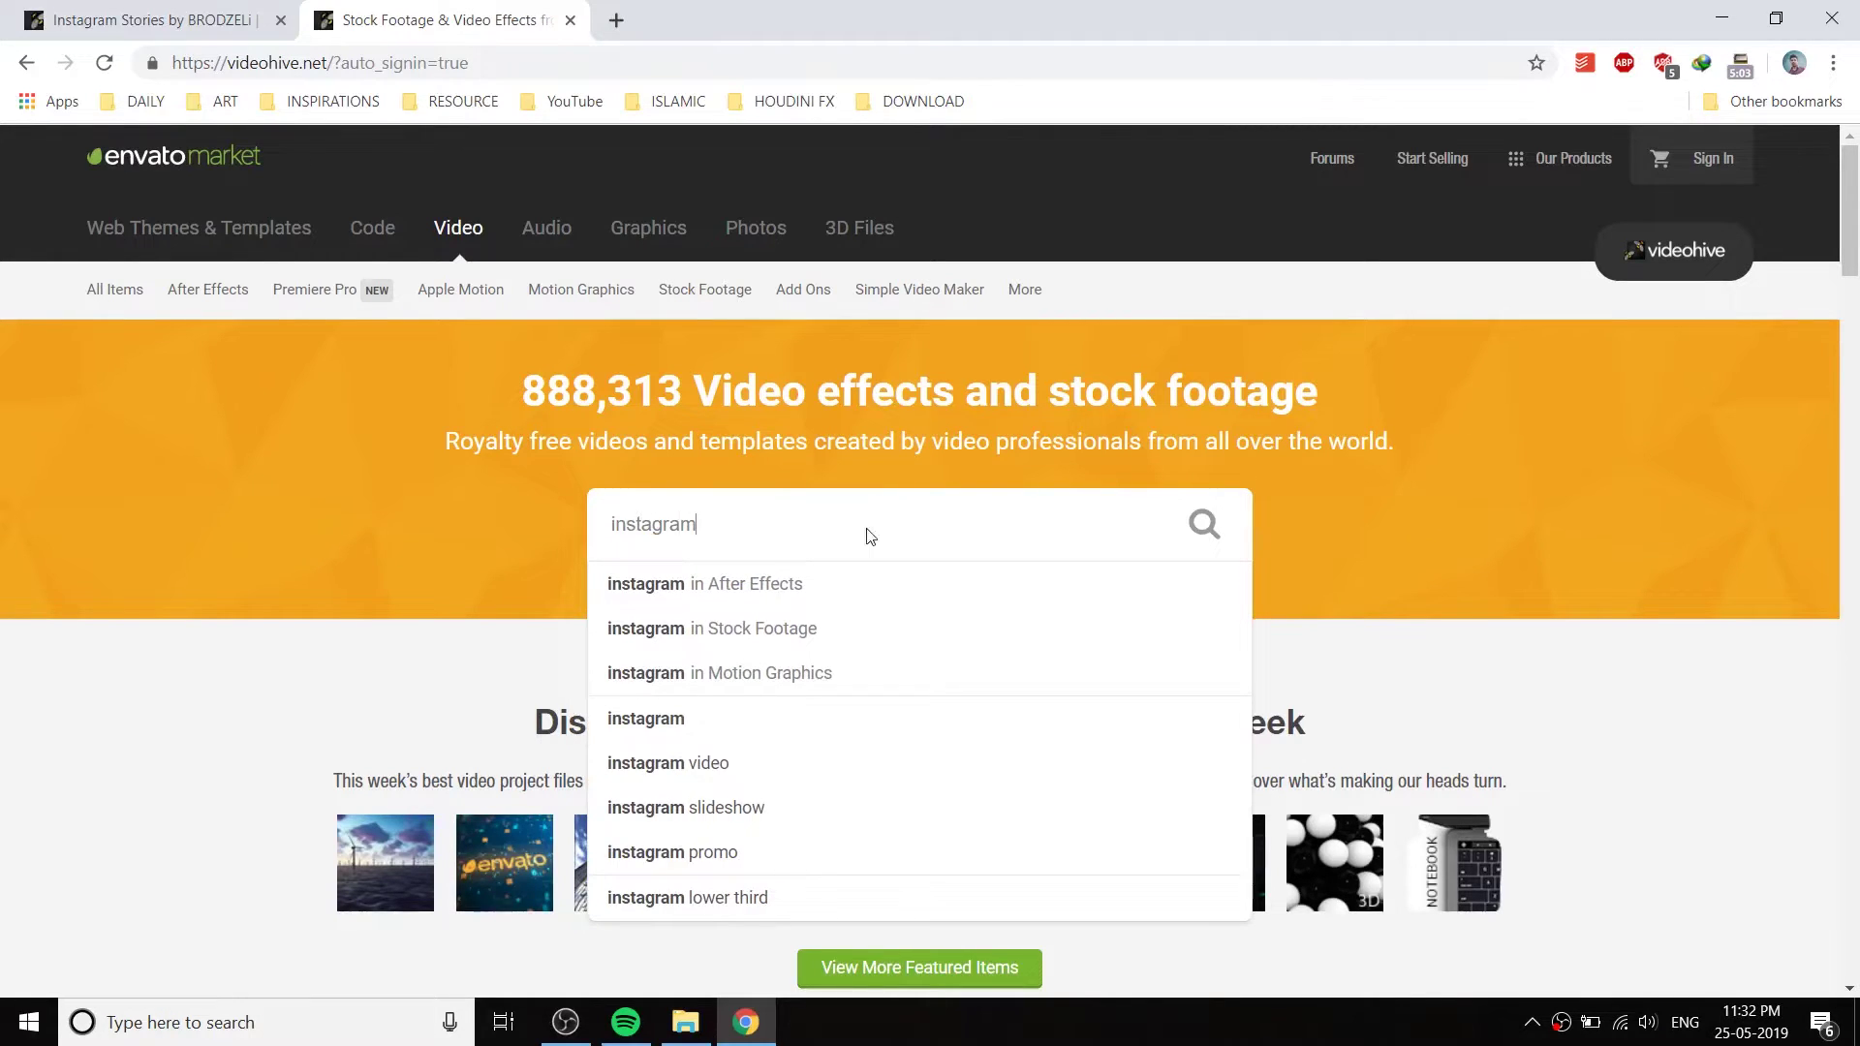
key(Return)
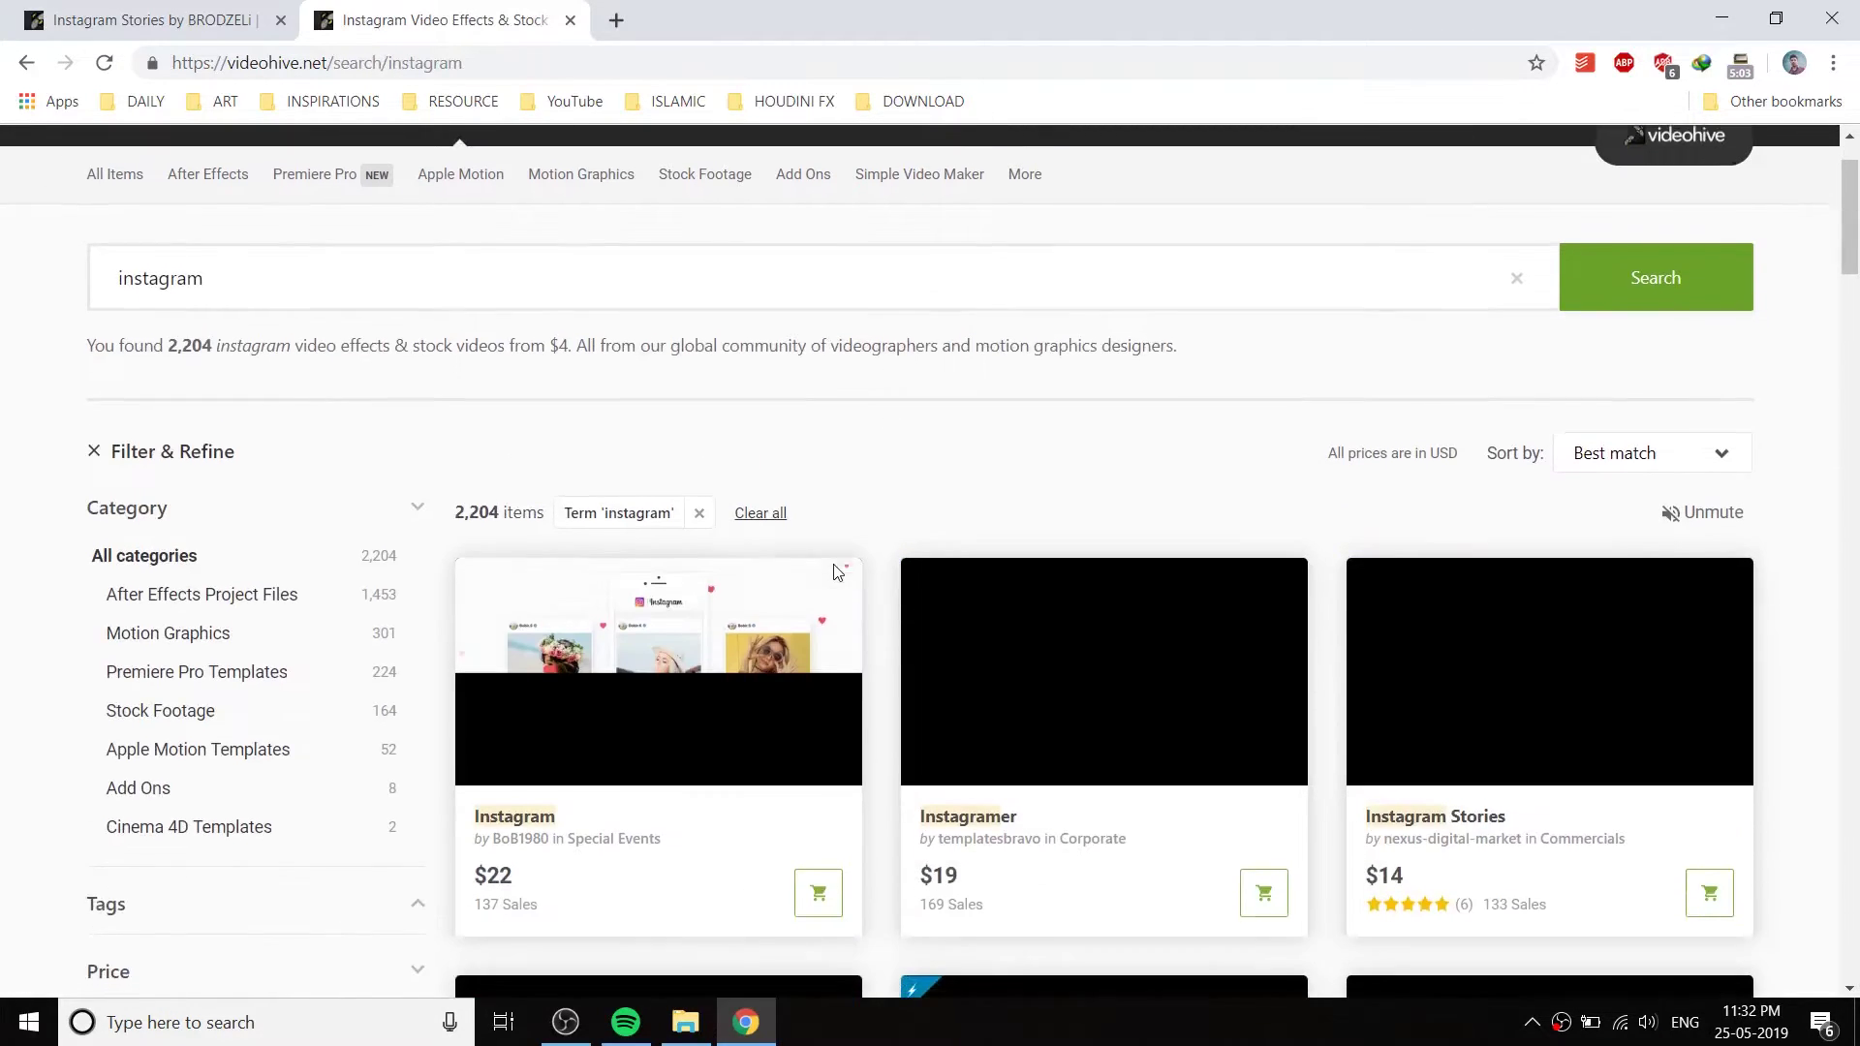
scroll(1250, 424, down, 6)
scroll(1209, 709, up, 7)
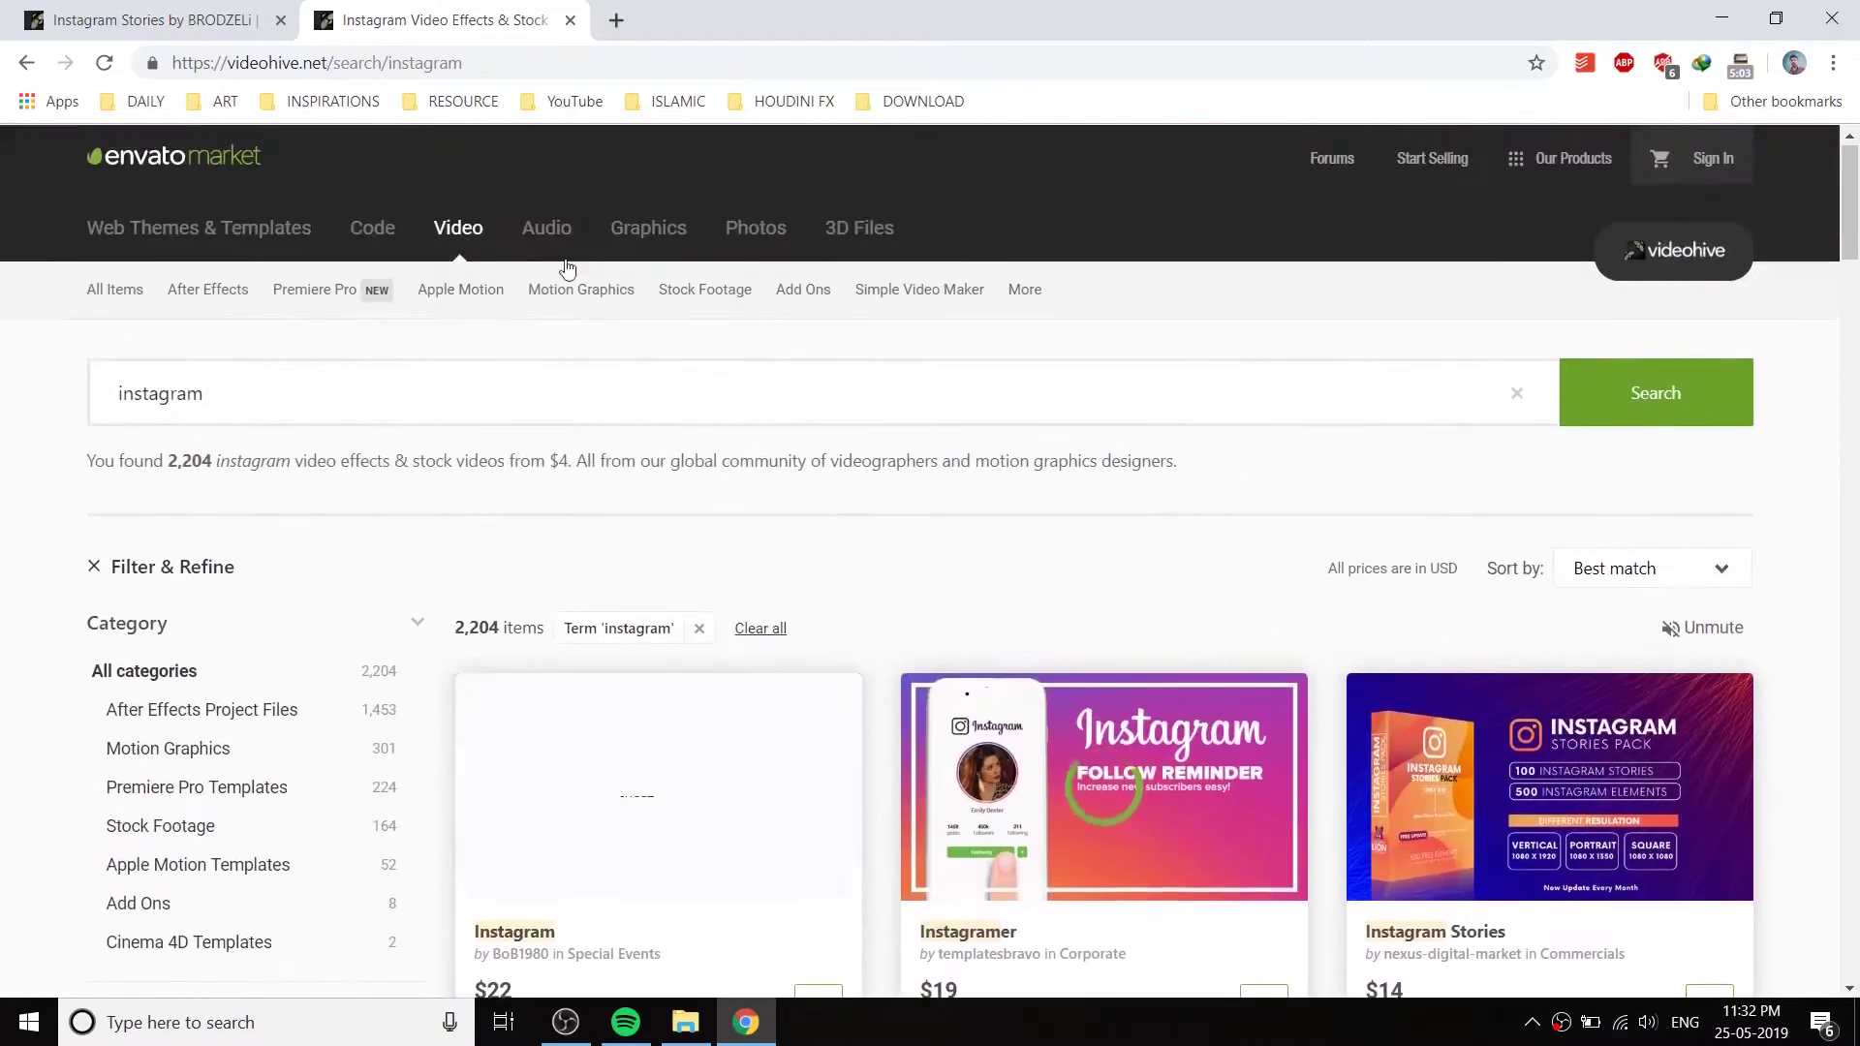
- Refine the search to "instagram story" and browse the matching templates
click(353, 386)
text(st)
click(270, 484)
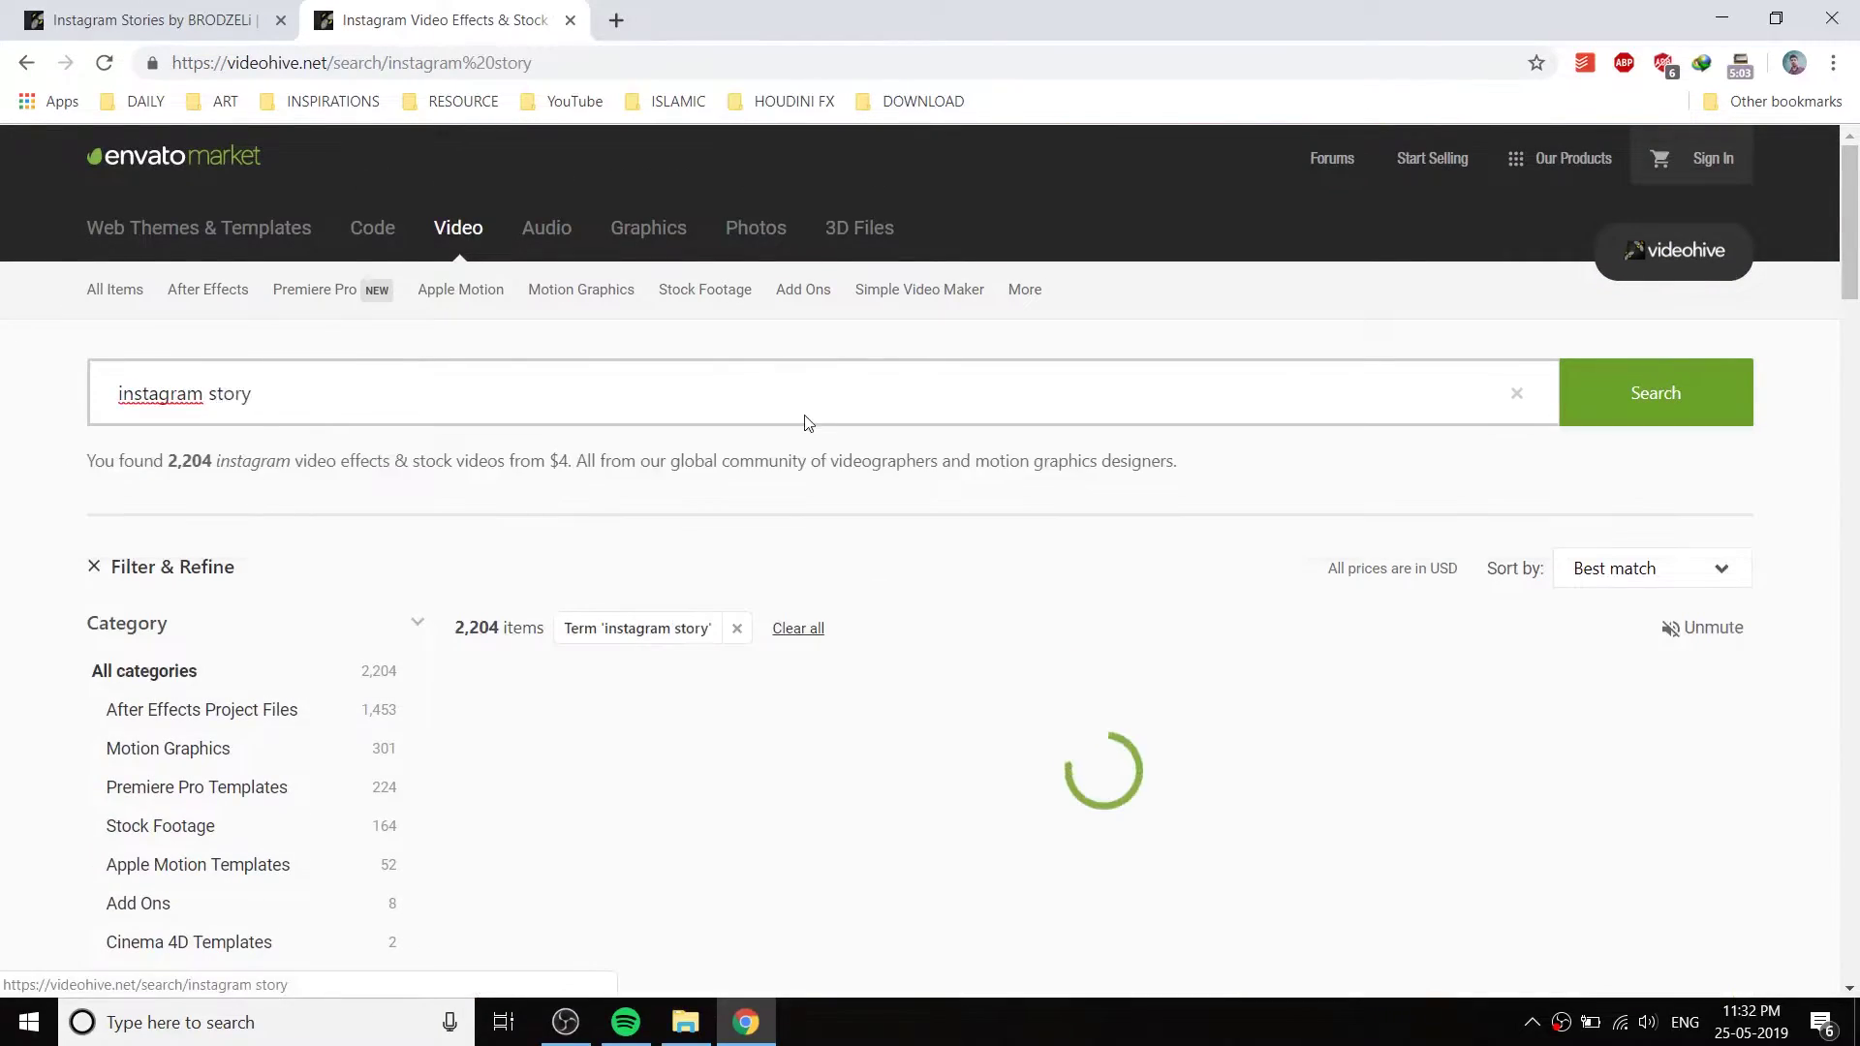
scroll(1567, 541, down, 5)
scroll(1567, 542, down, 3)
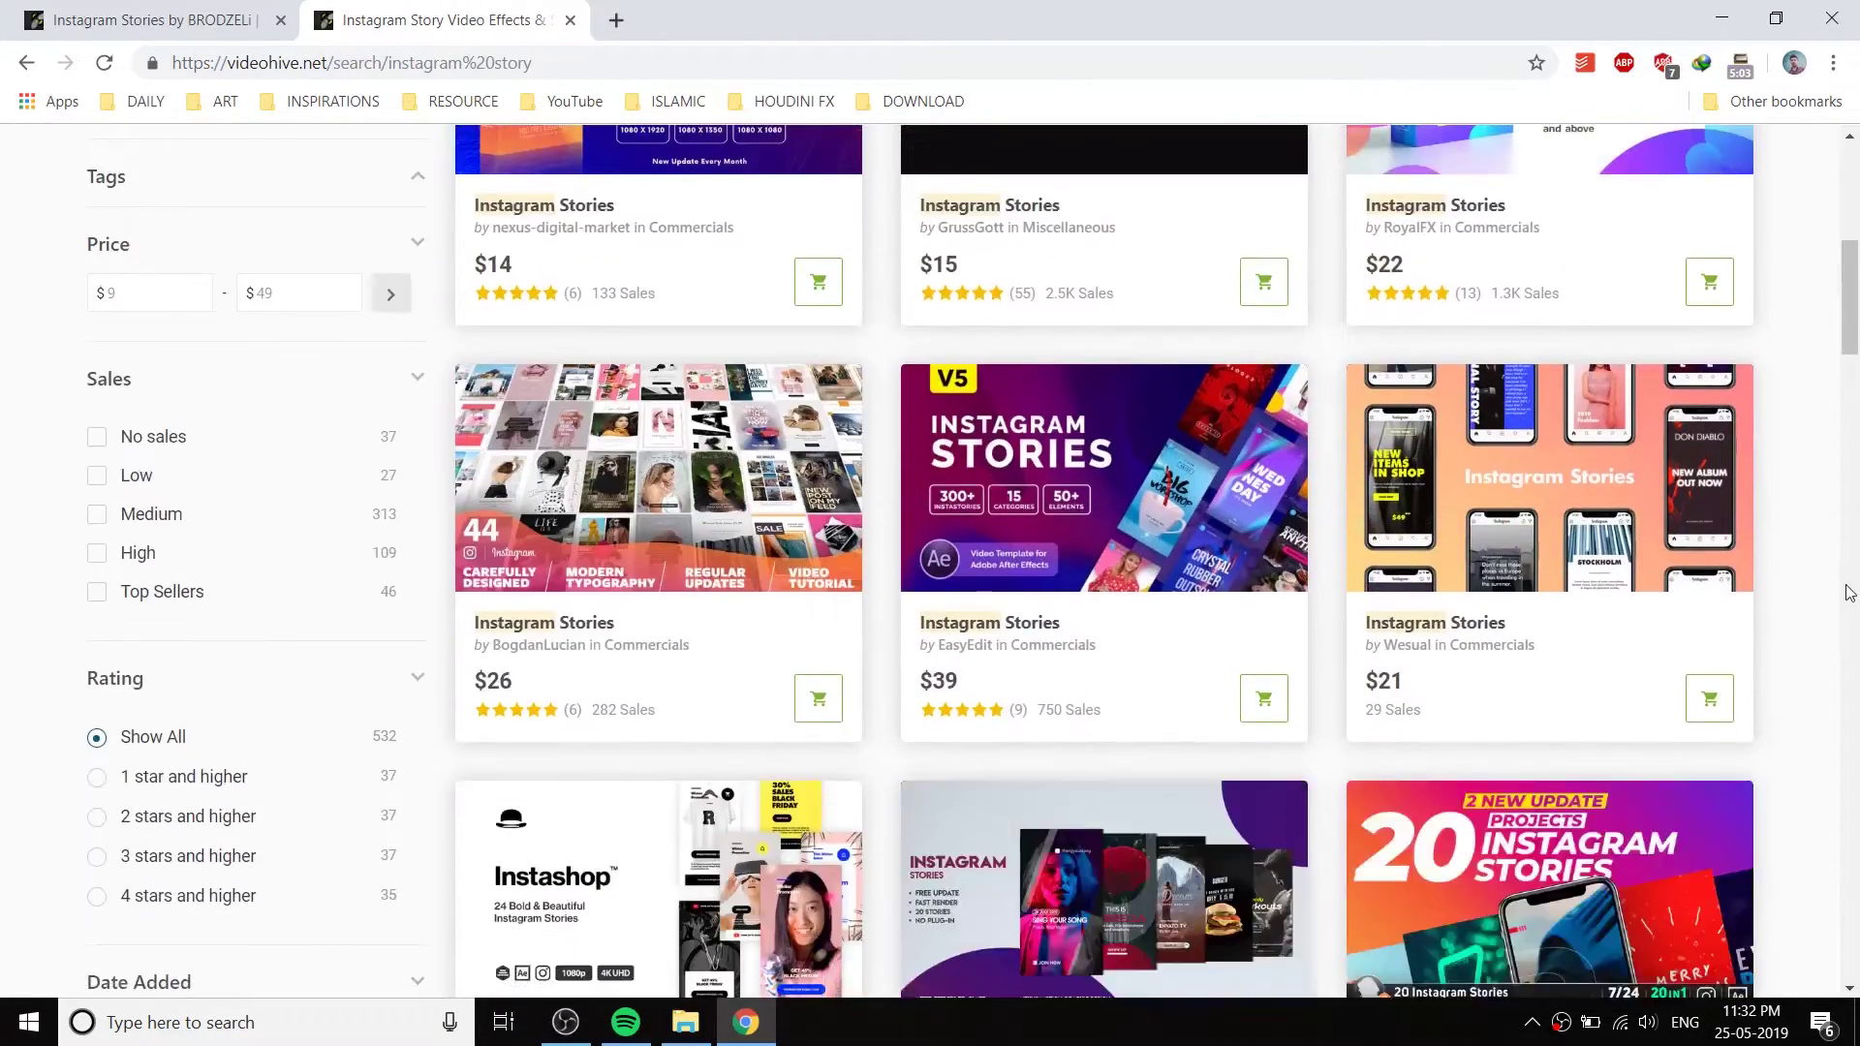
- Open the $14 Instagram Stories template, skip its preview video to about 0:13 and pause on the Sing Your Song story
click(544, 203)
click(560, 870)
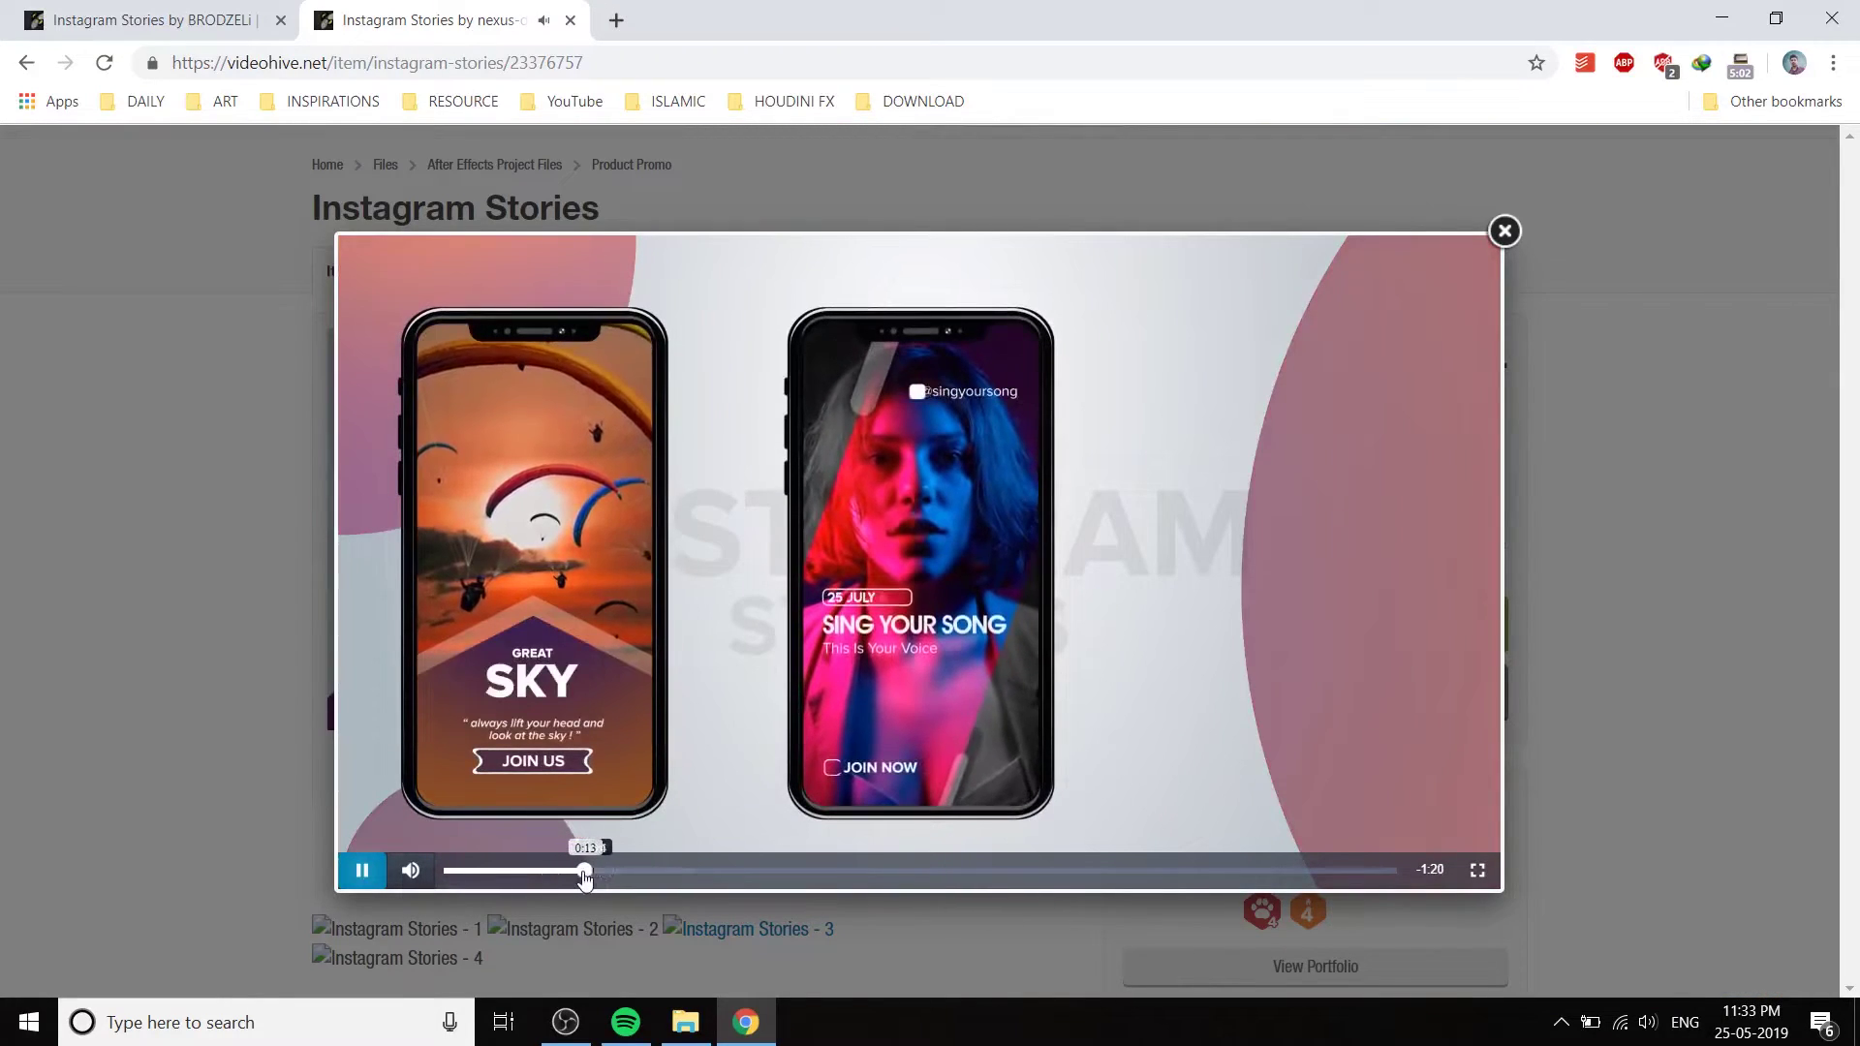
click(569, 870)
click(970, 565)
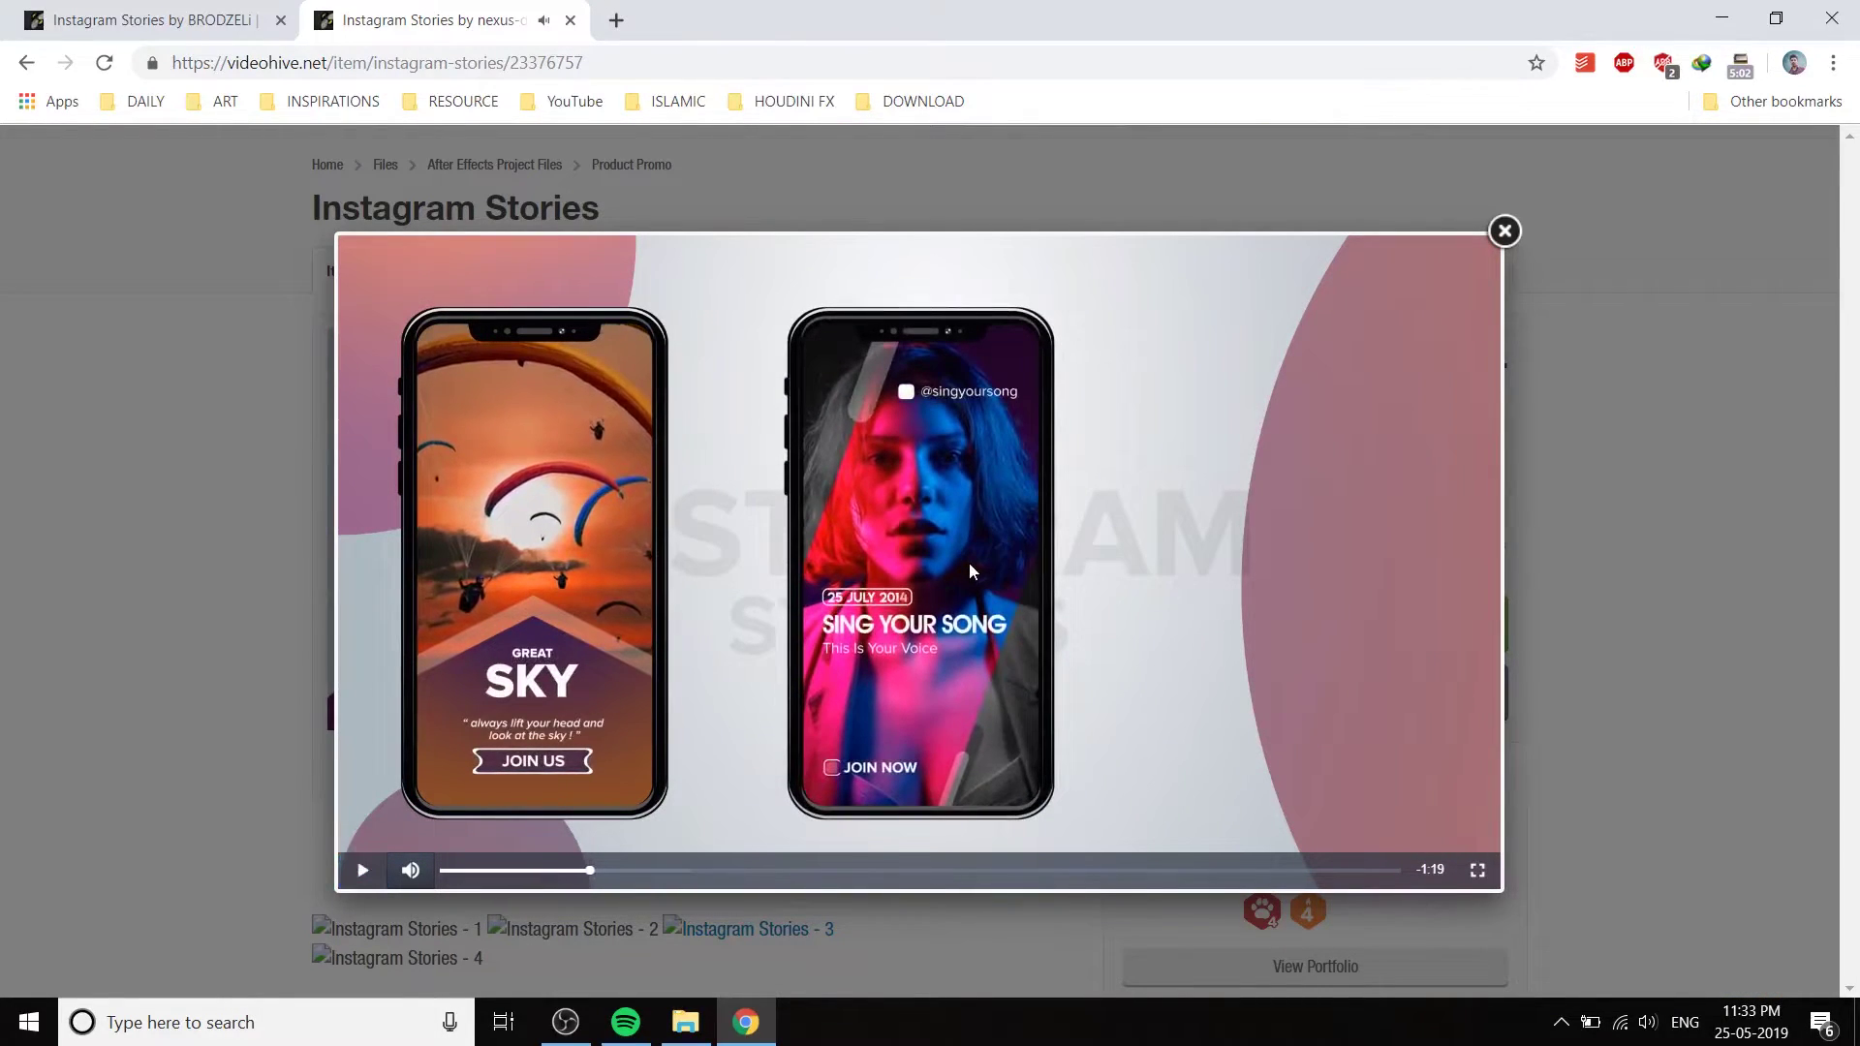
- Switch to the other open Instagram Stories template, skip through its preview video past 0:30 and pause it
key(ctrl+Tab)
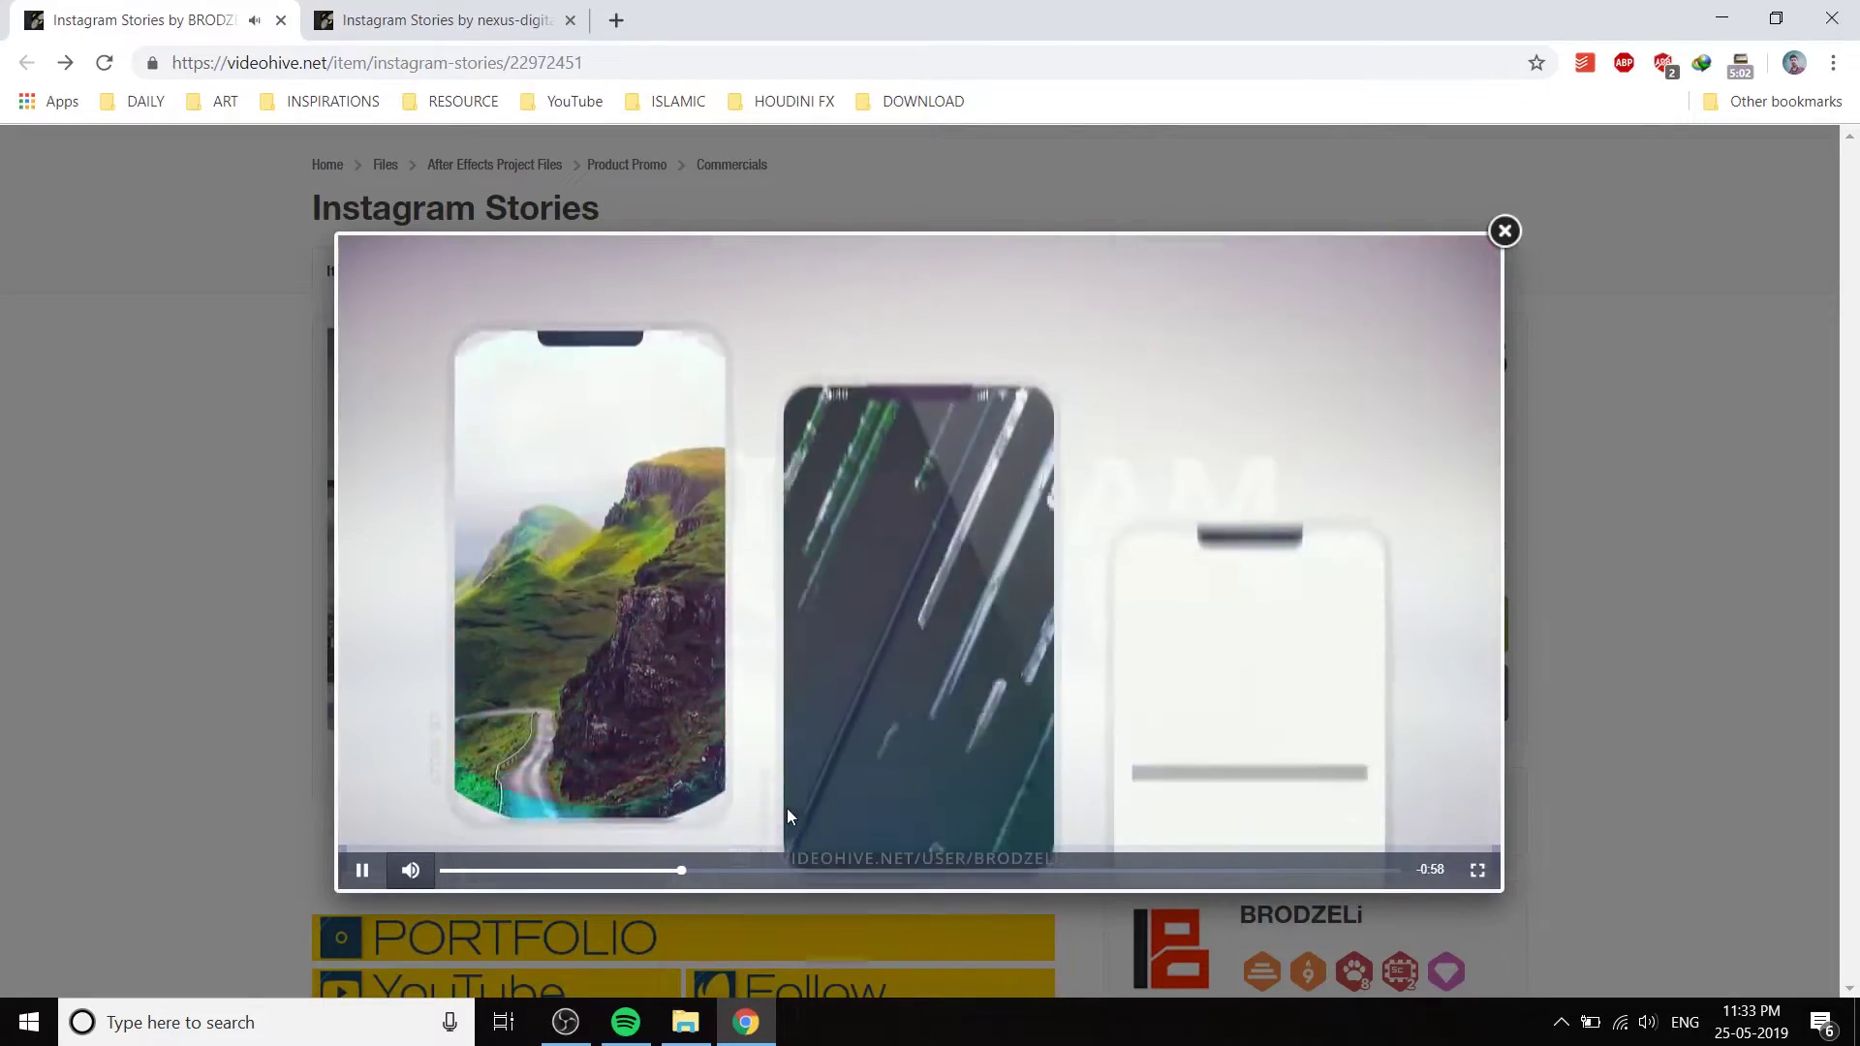
click(736, 871)
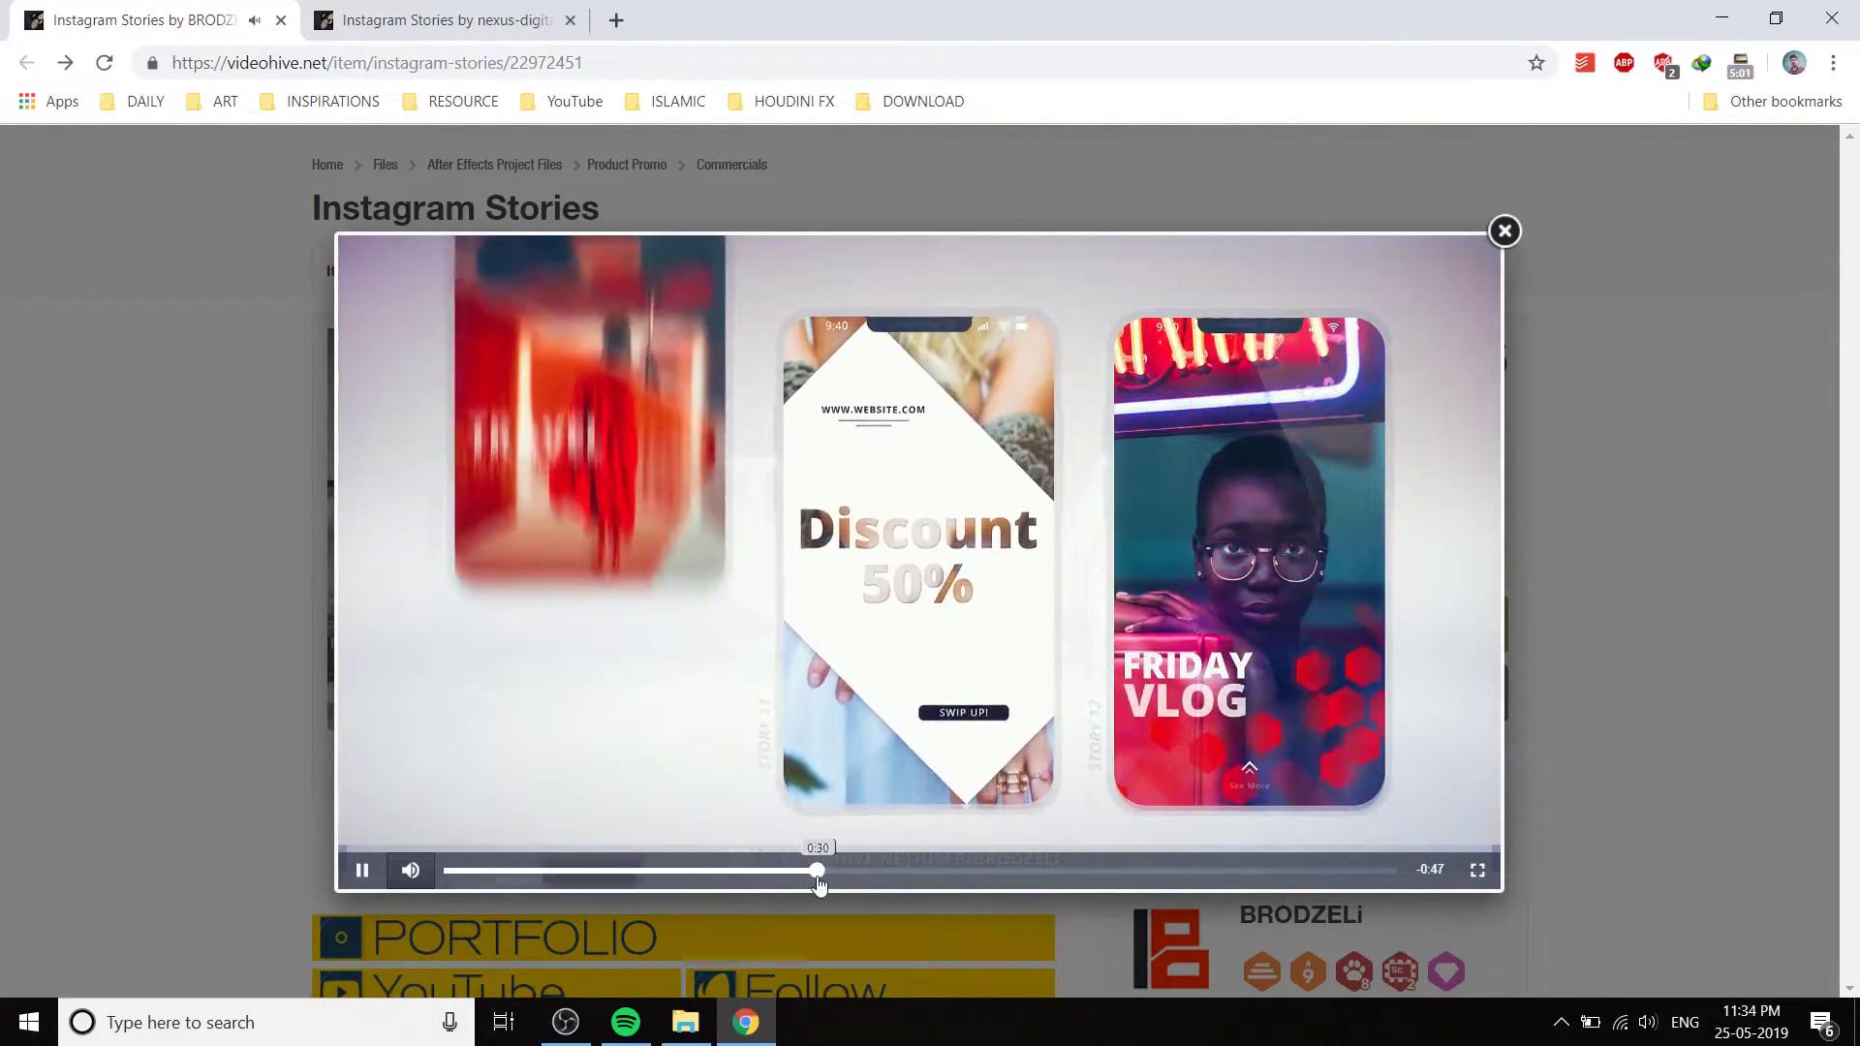
click(816, 870)
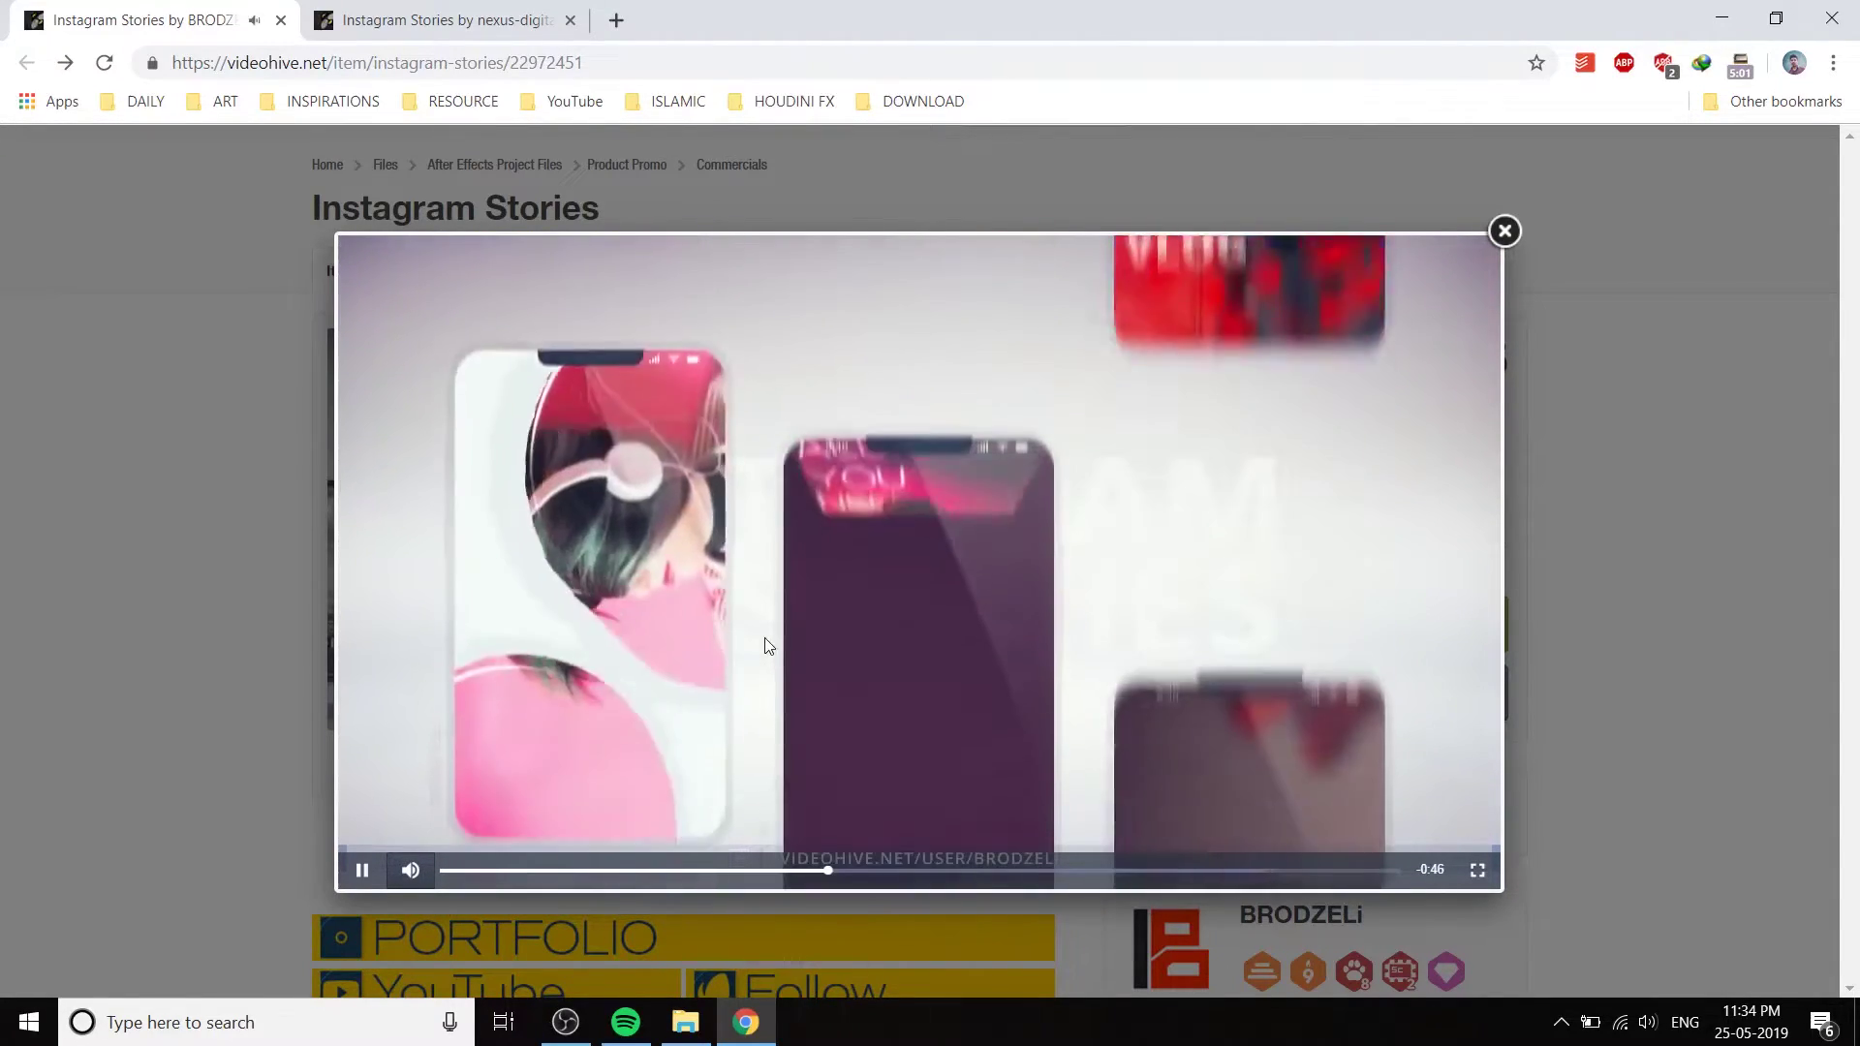
click(755, 665)
- Launch Adobe Premiere Pro
key(super)
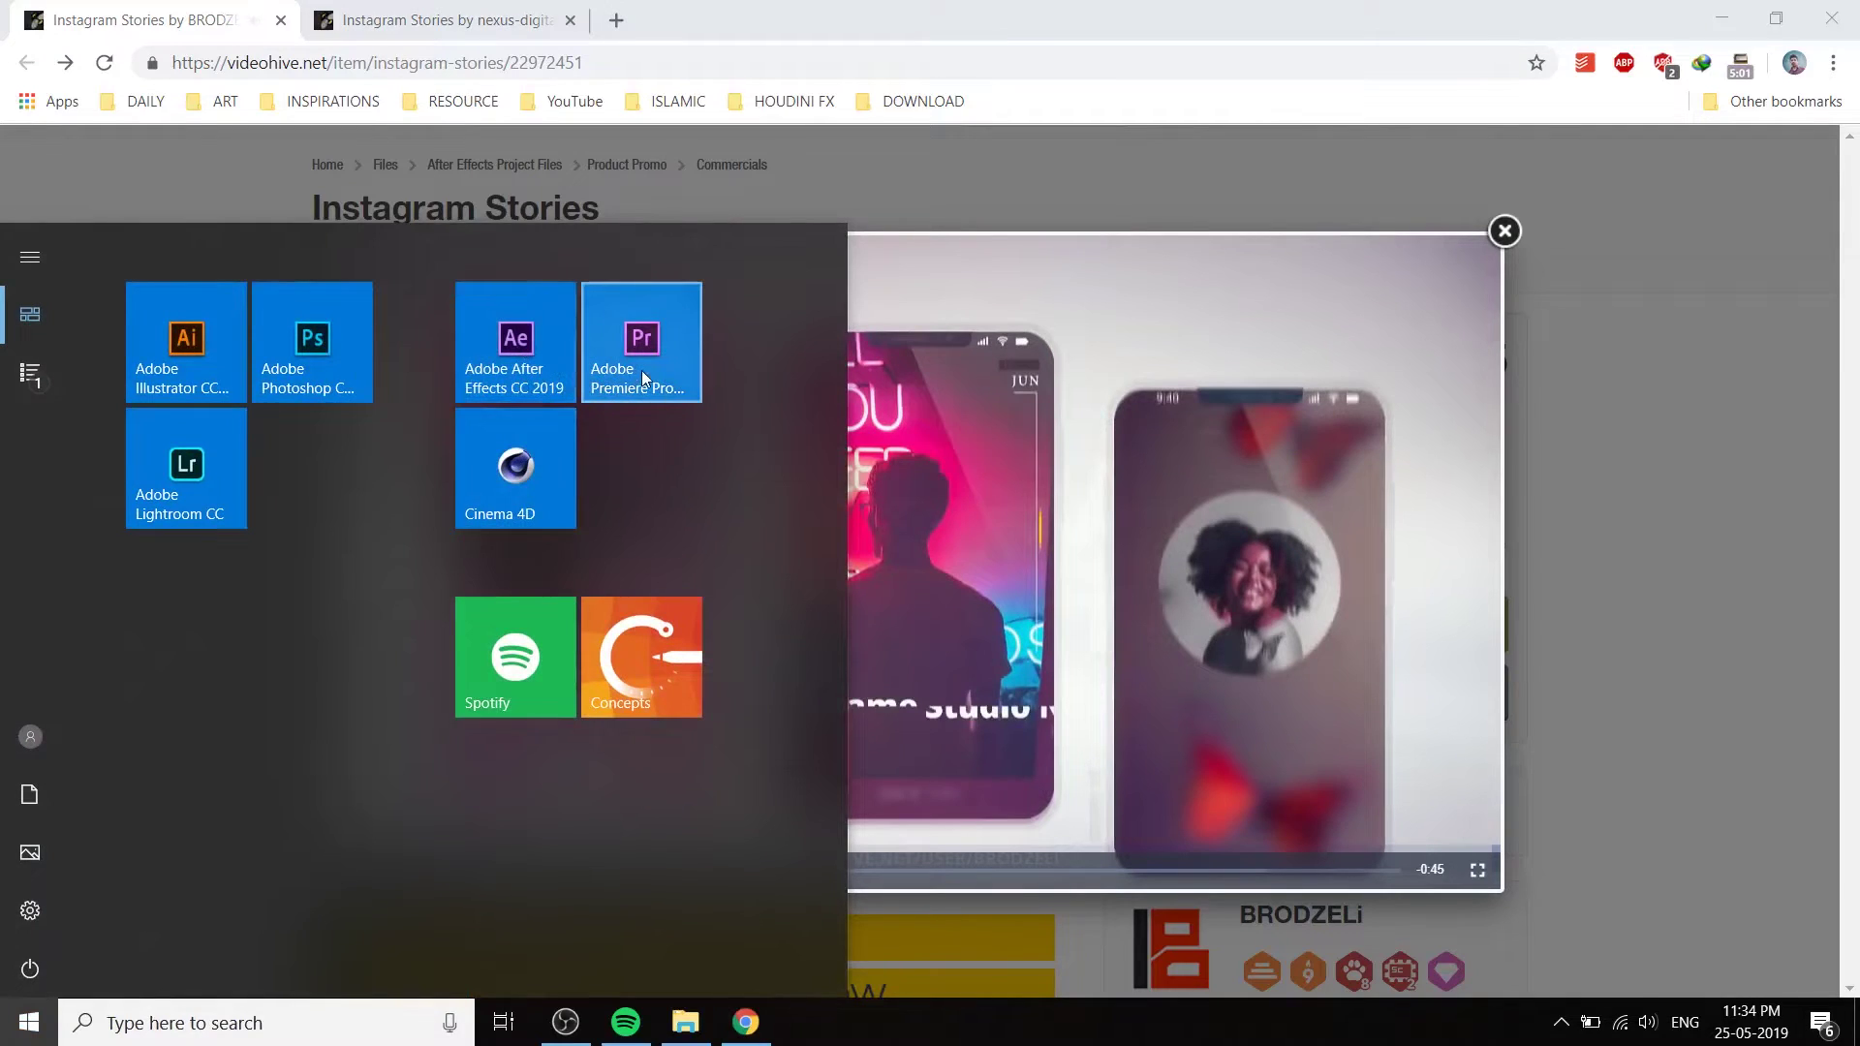
click(635, 341)
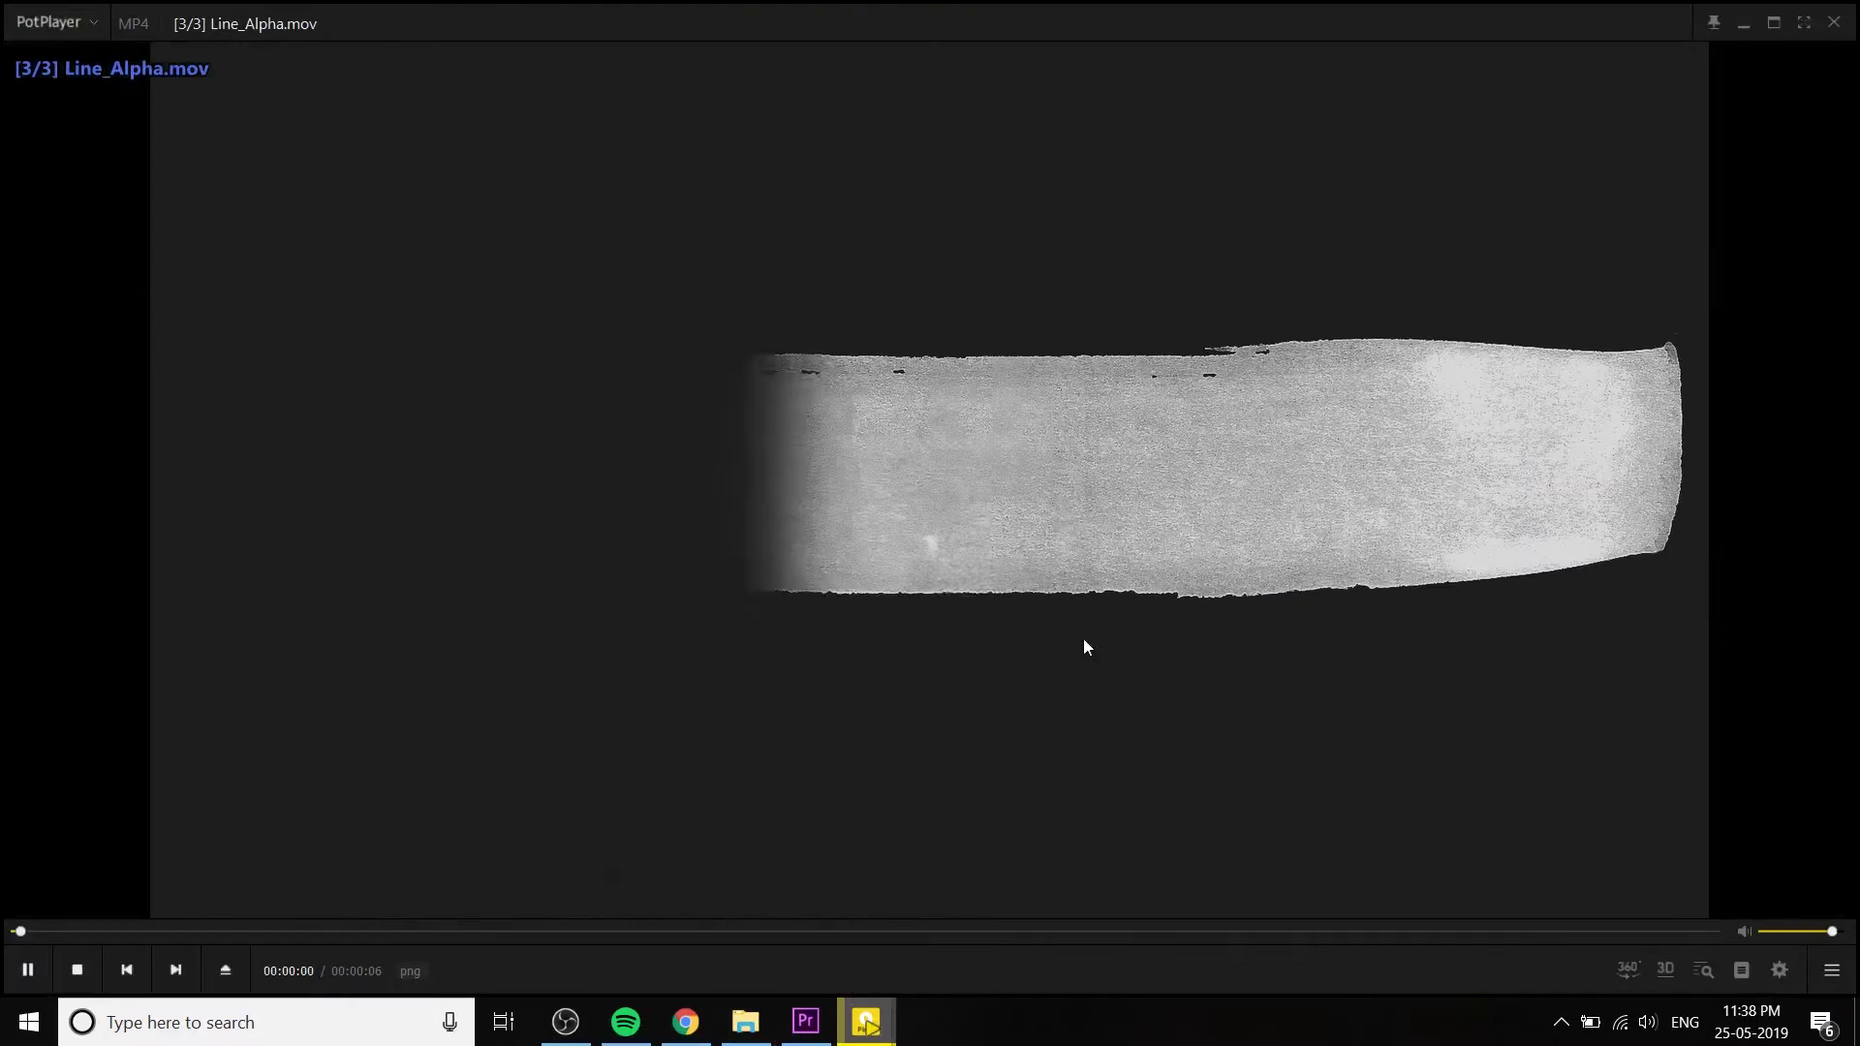
- Preview the Line_Alpha and Line Element_02 clips from the INSTA STORIES folder, closing the player after each
key(space)
key(alt+F4)
click(1361, 308)
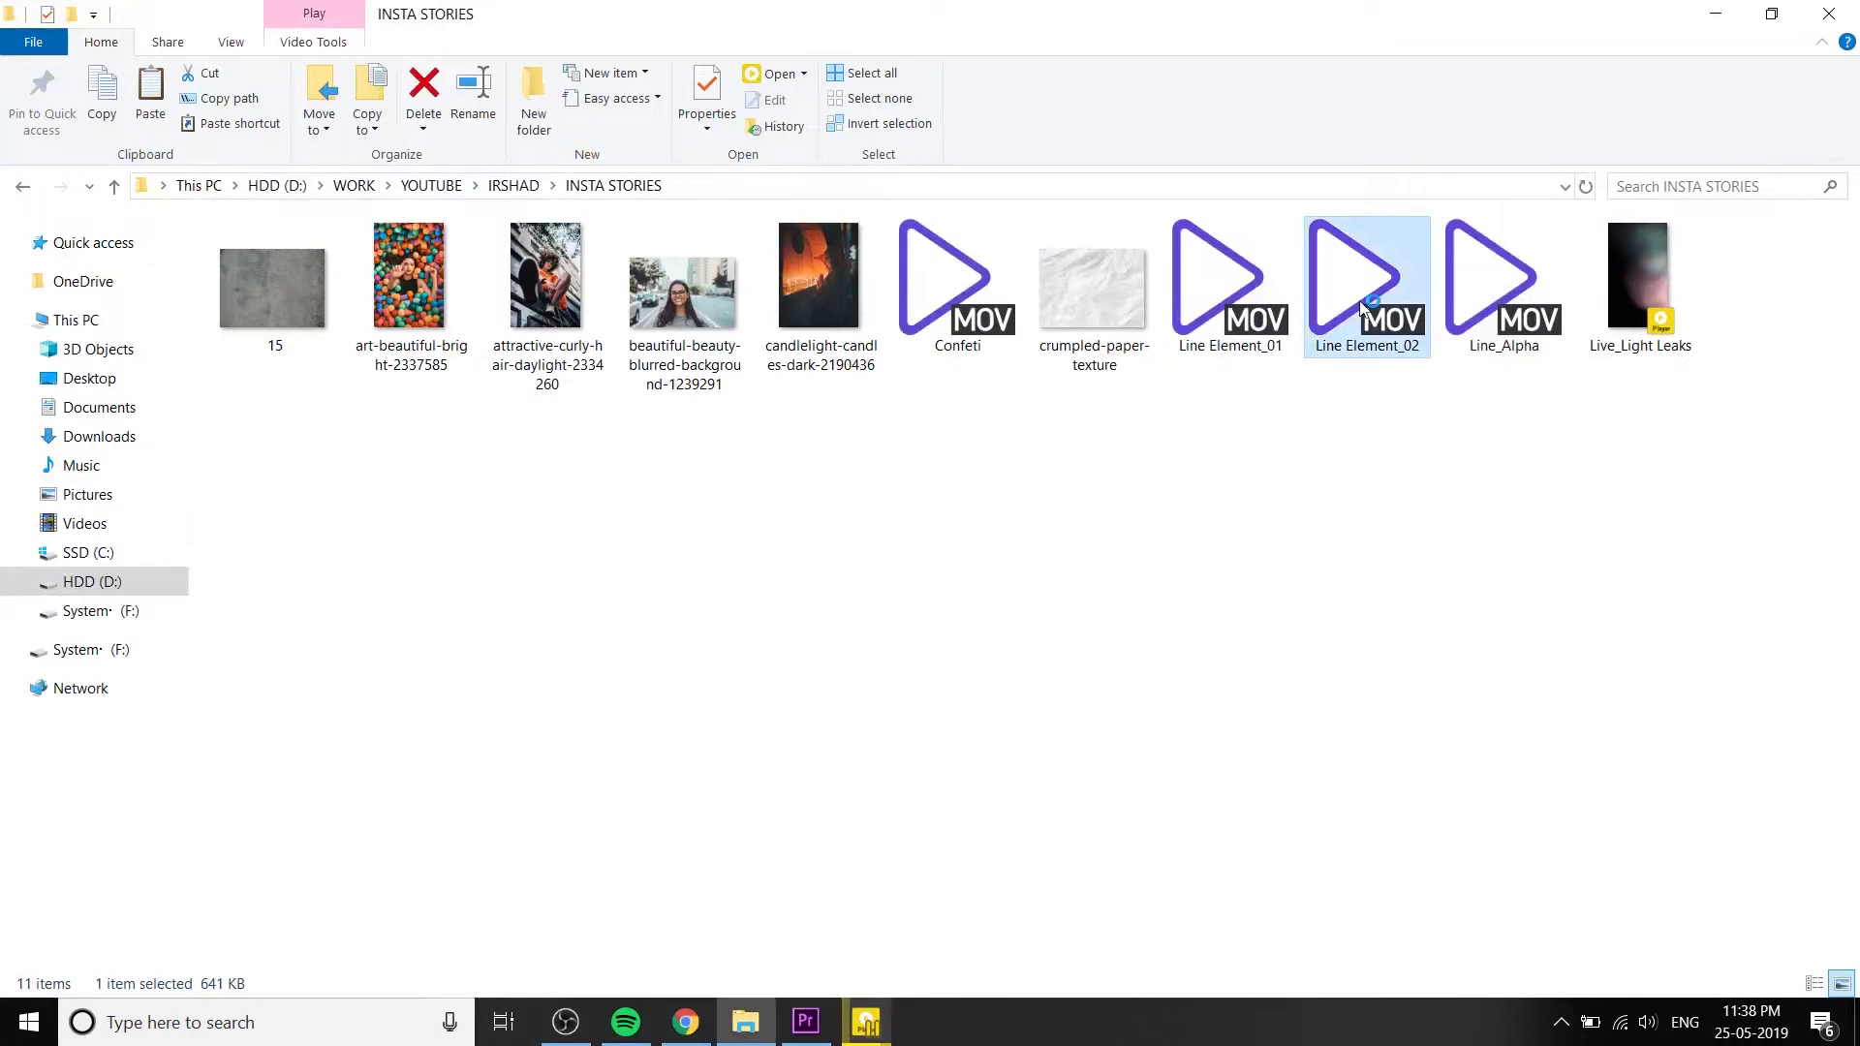
key(Return)
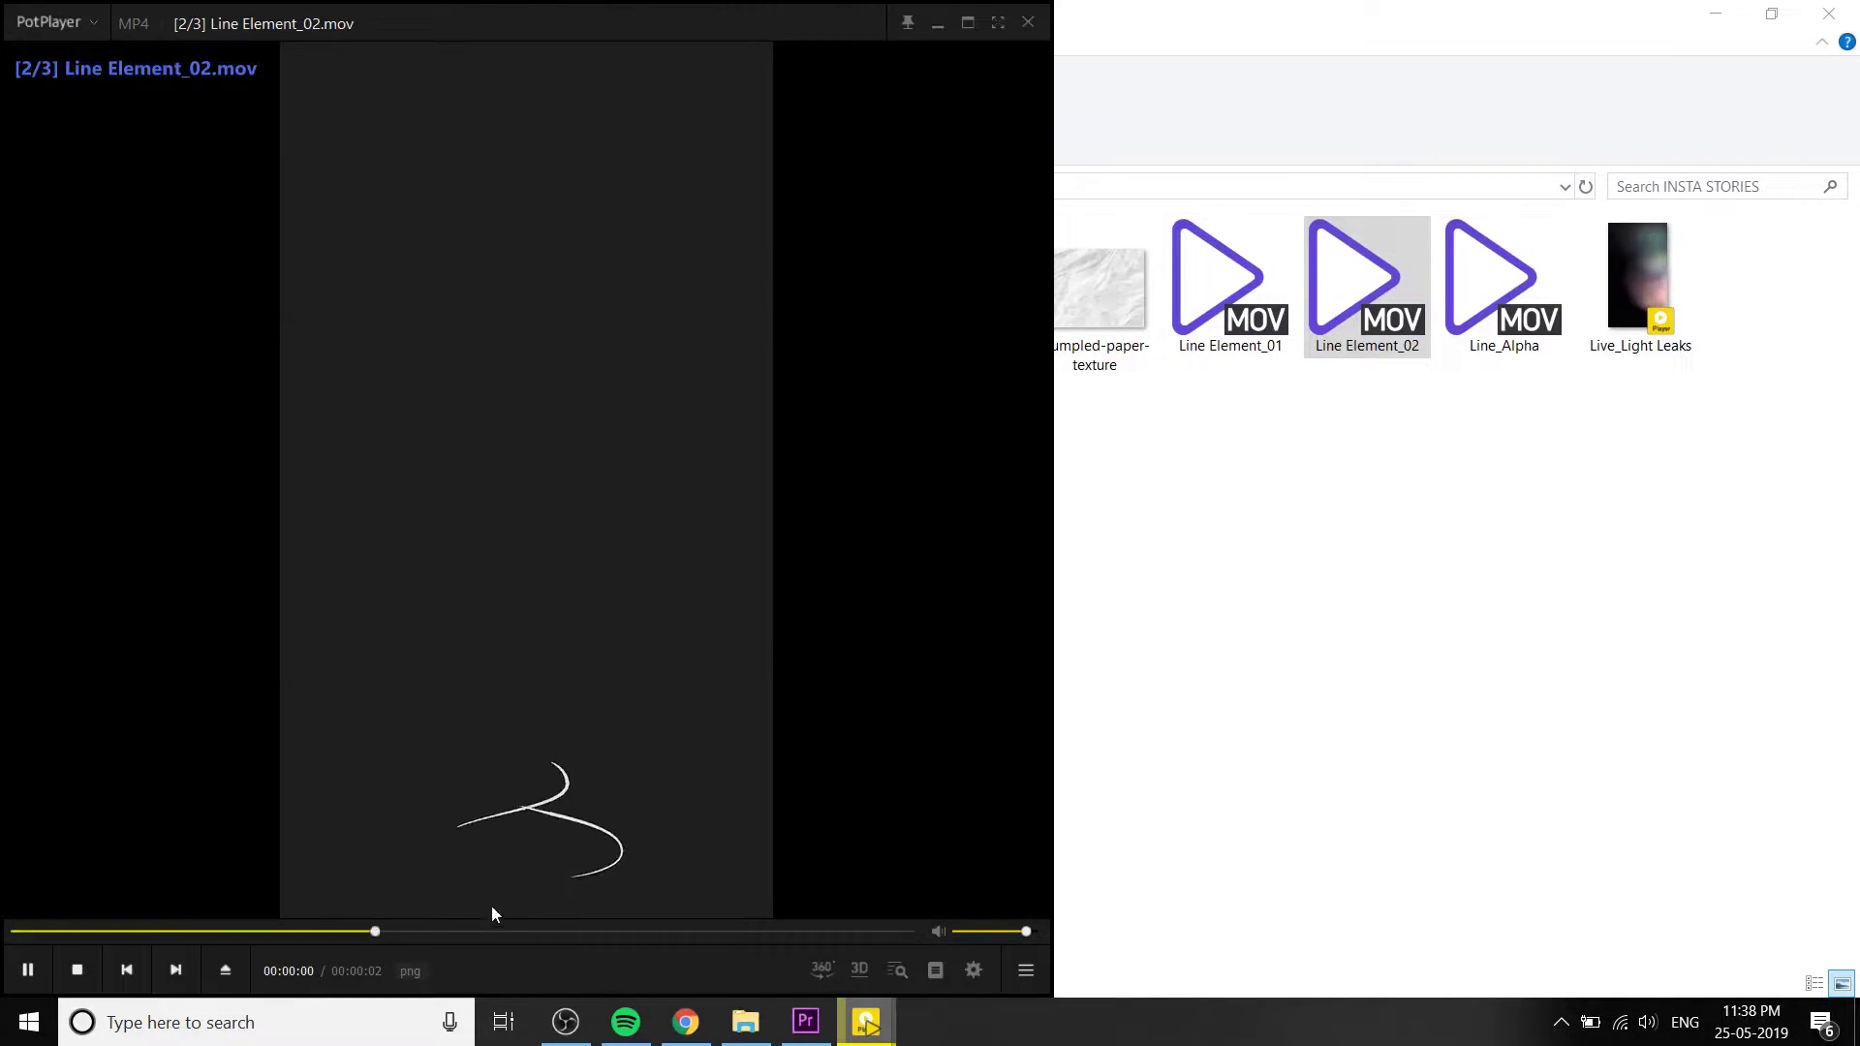
key(space)
click(1026, 23)
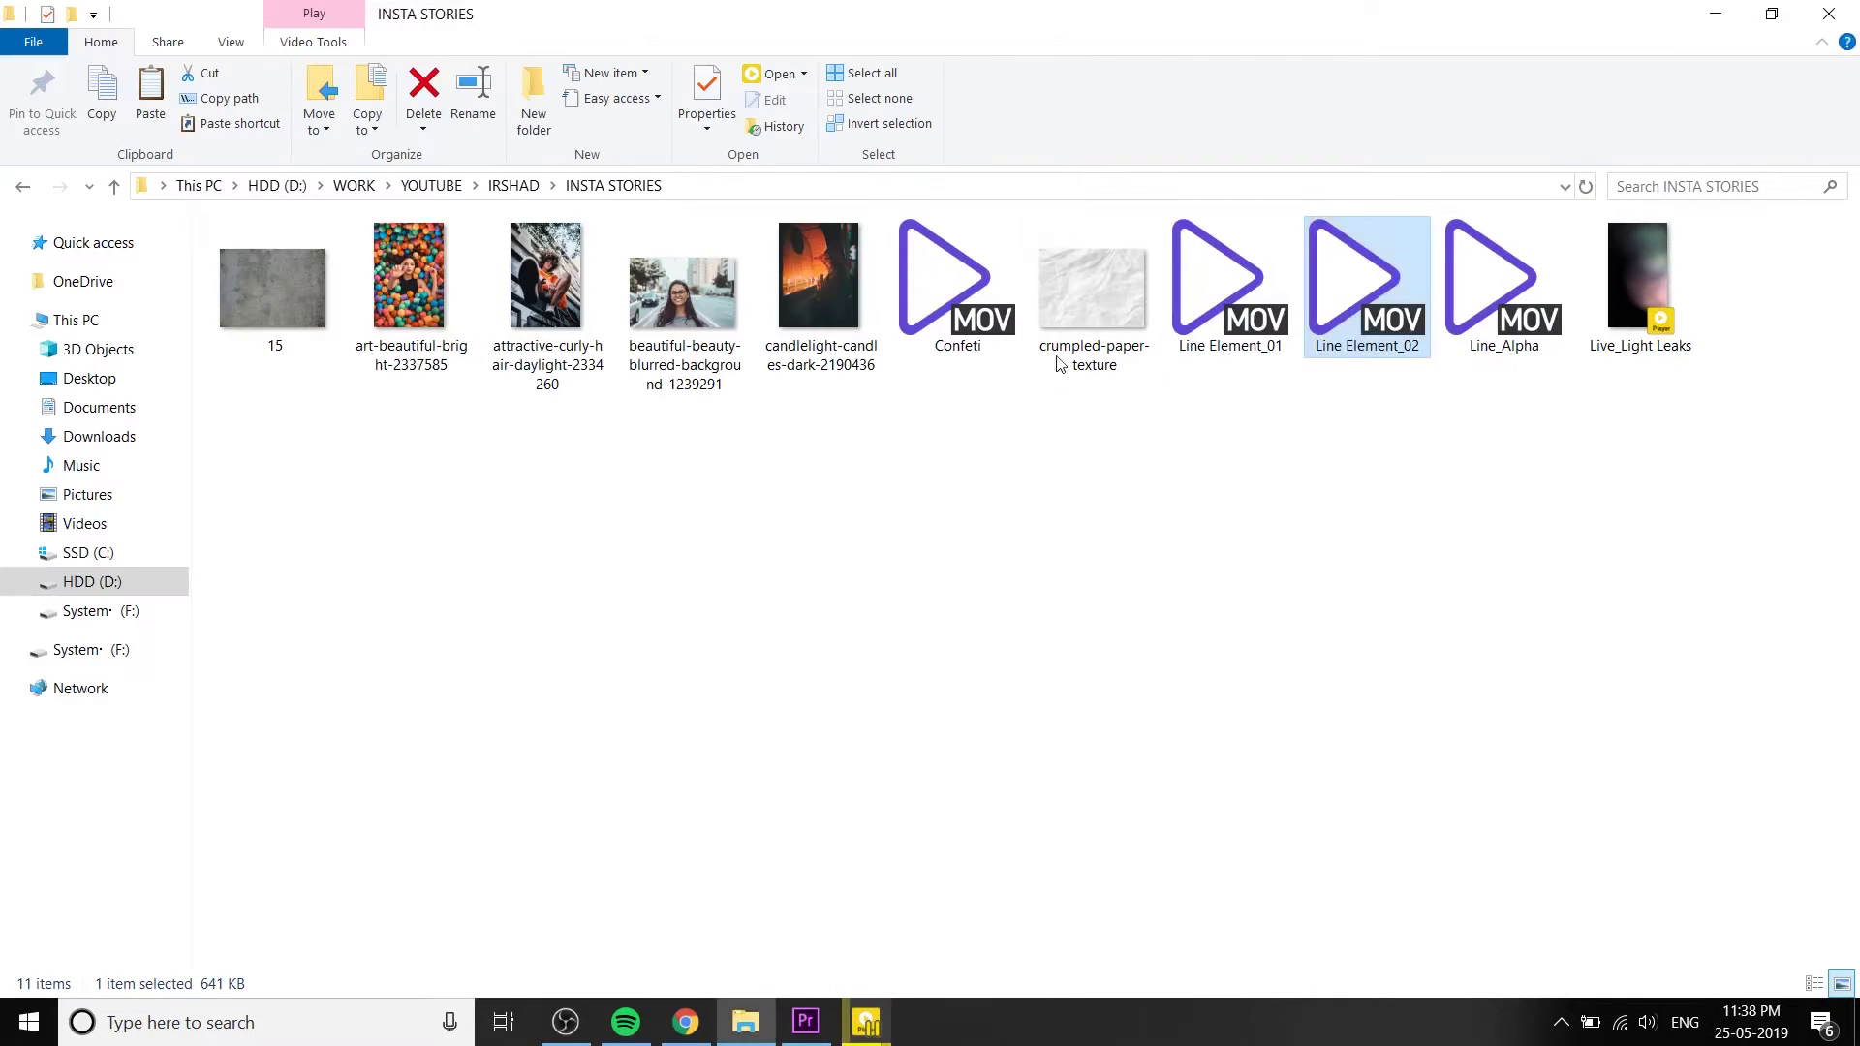
click(742, 180)
click(834, 827)
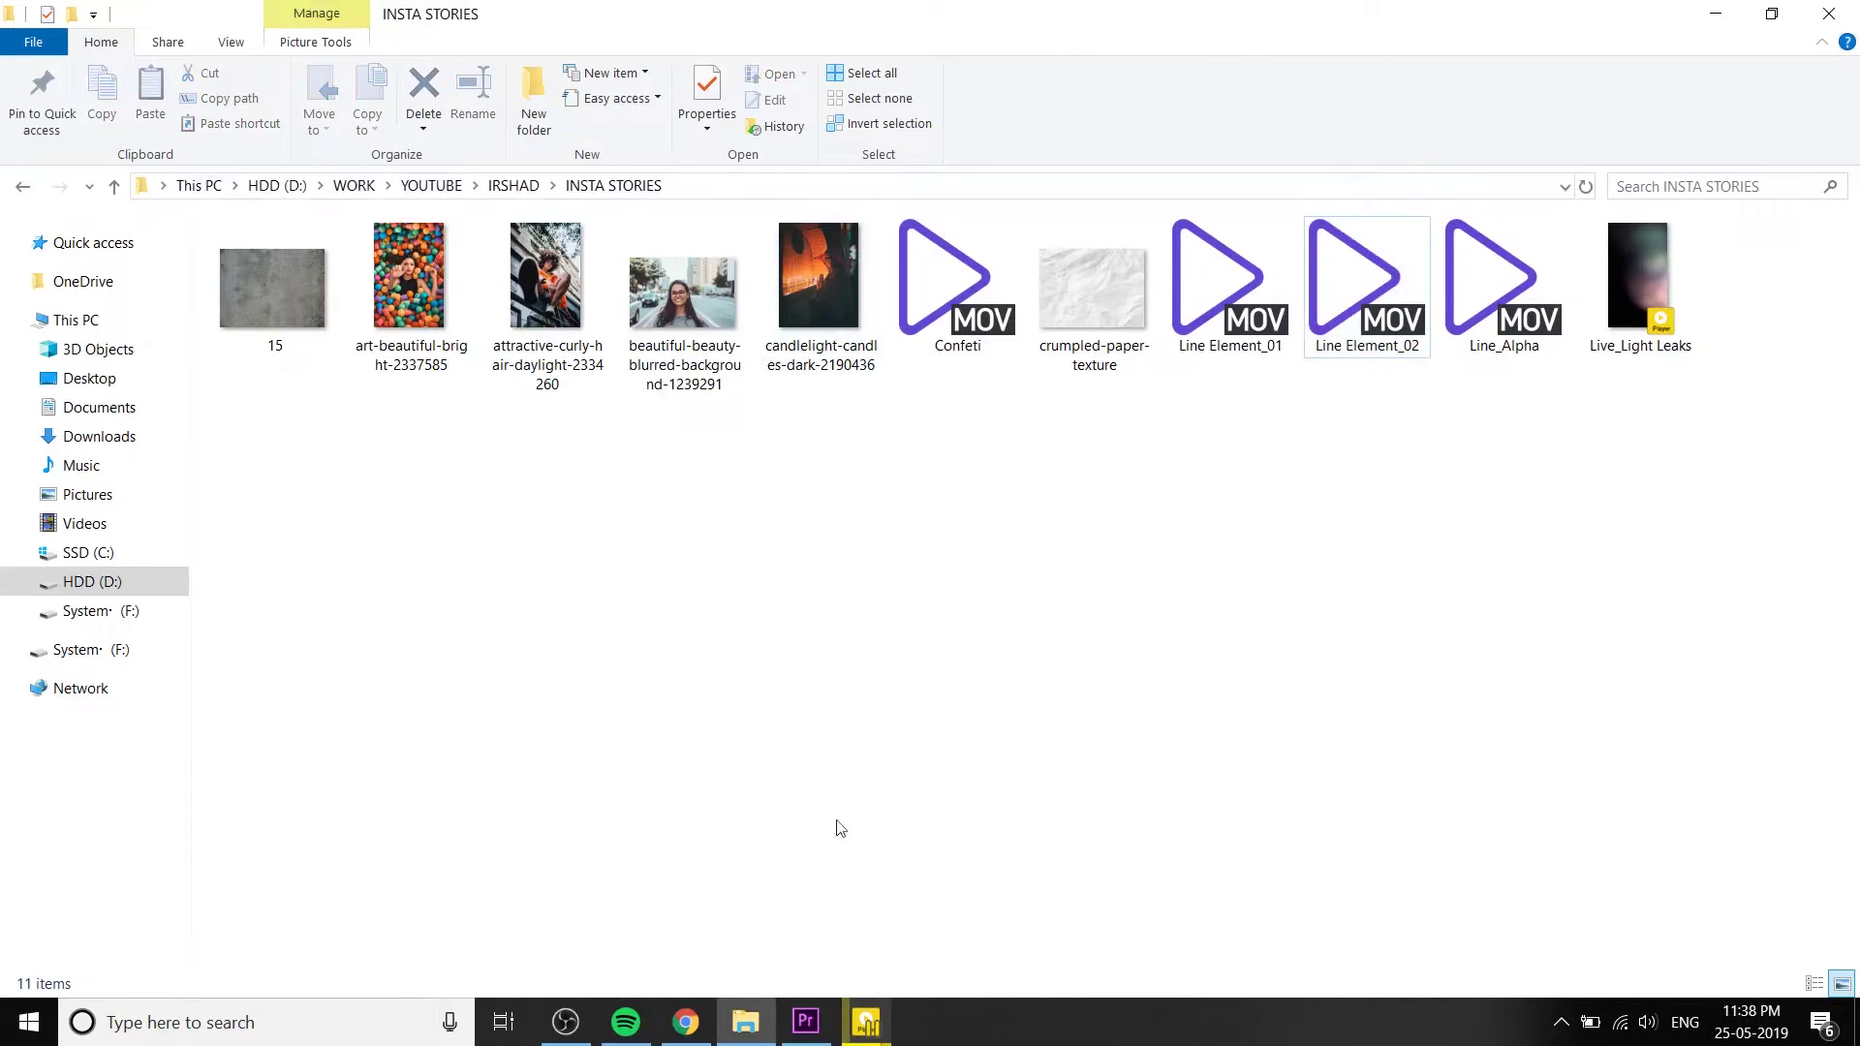
drag(866, 1022, 816, 1025)
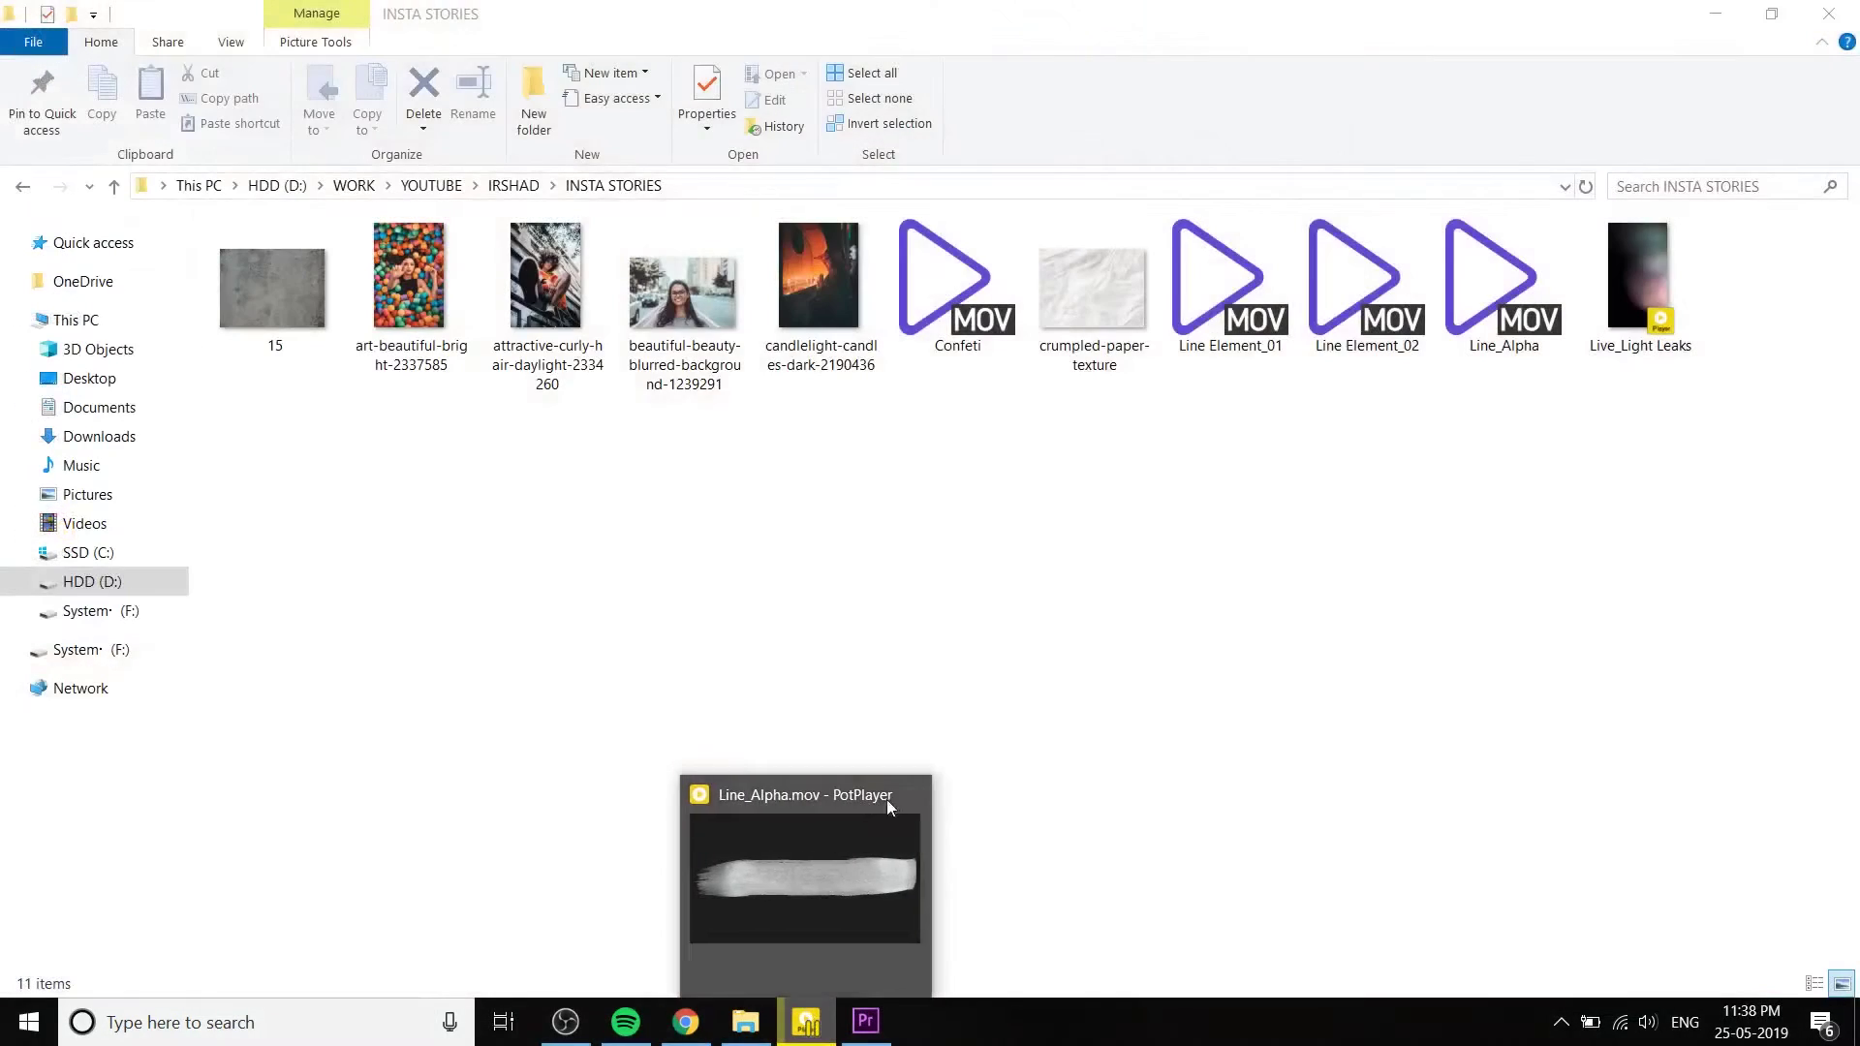
- Open the recent SOCIAL MEDIA project in Premiere Pro and narrow the Effect Controls area to widen the Program monitor
click(17, 41)
mouse_move(116, 137)
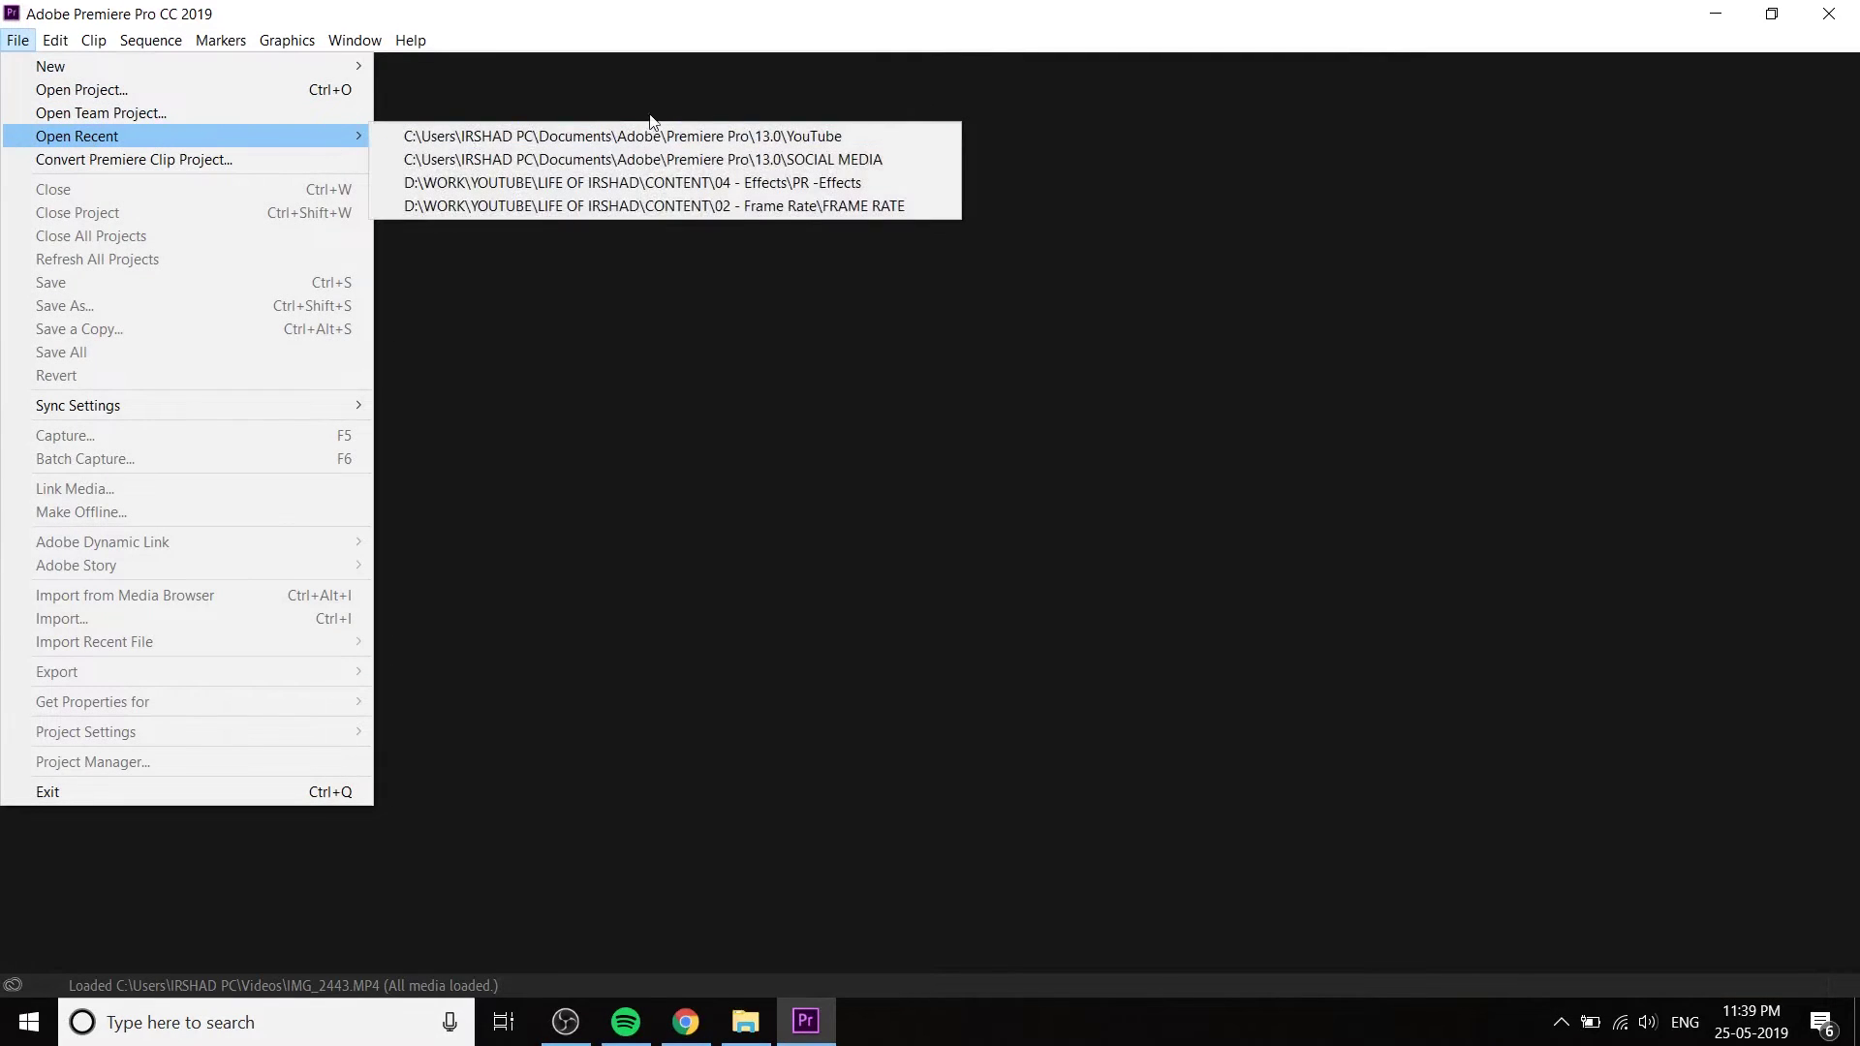
click(679, 160)
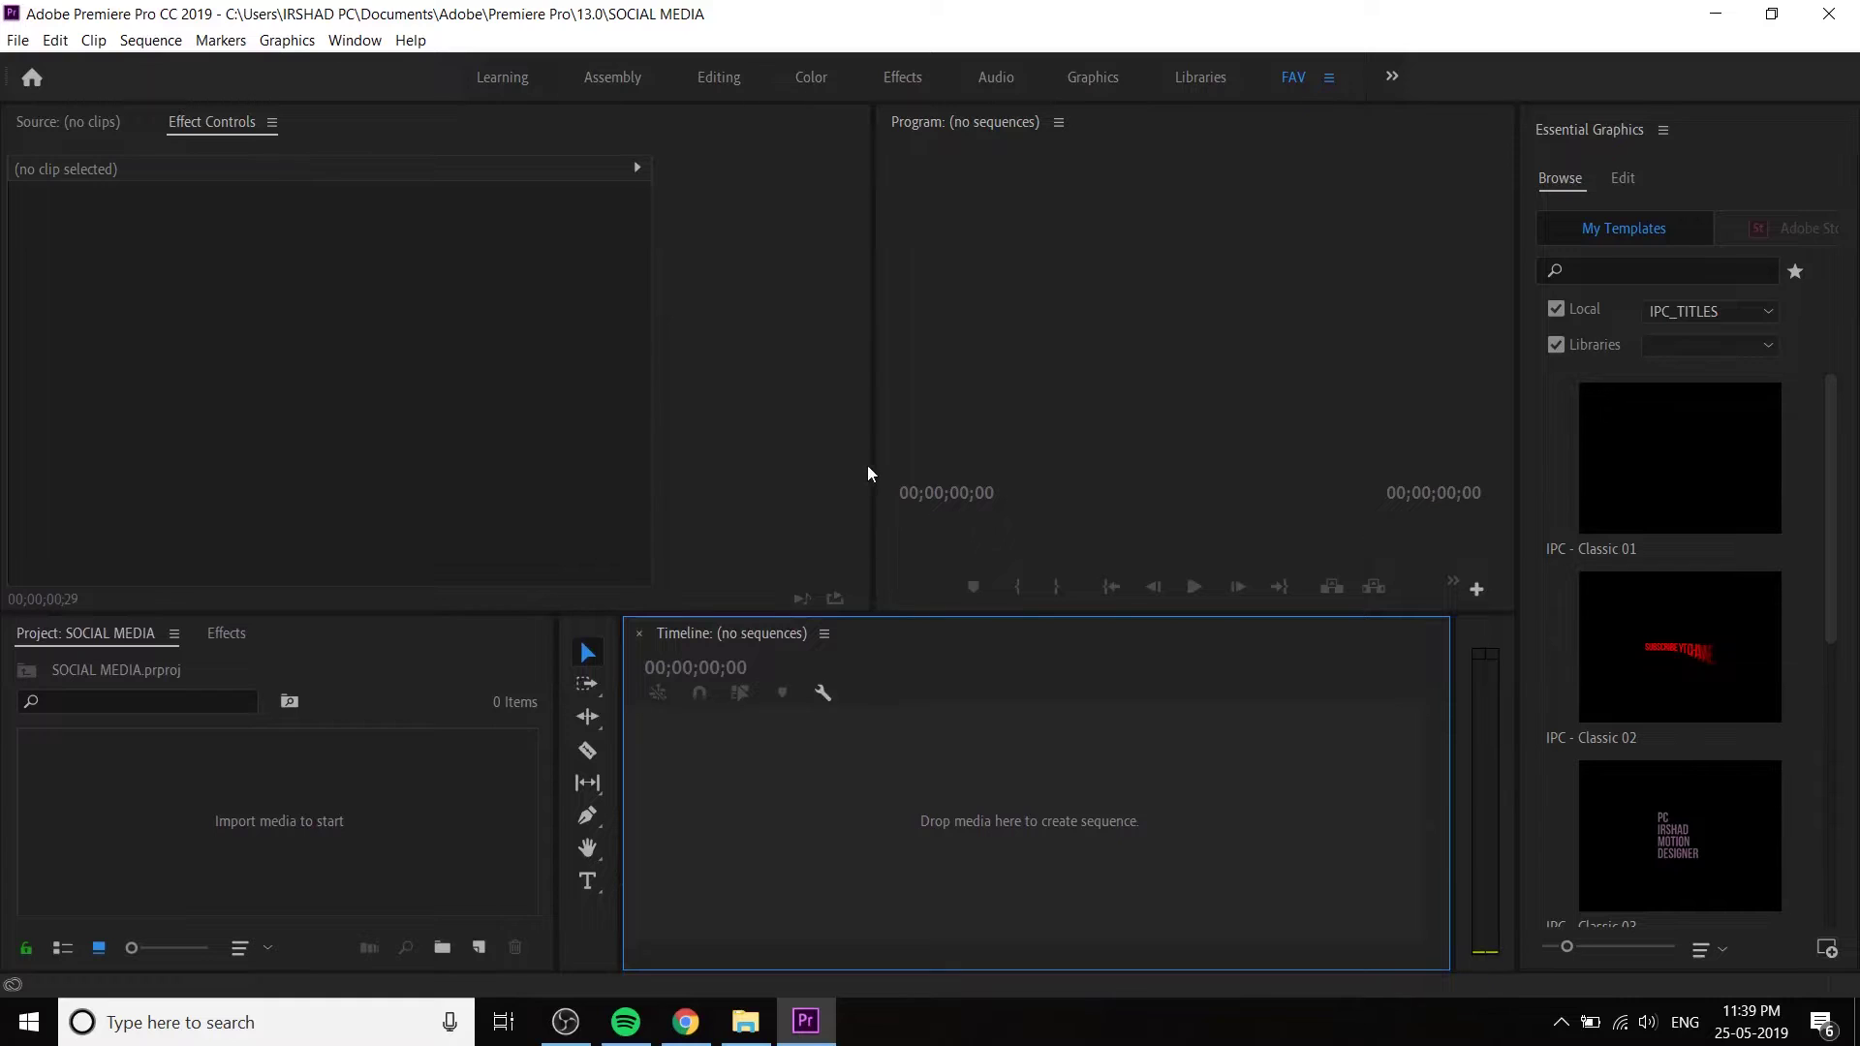
drag(870, 470, 793, 442)
- Set up a new sequence with the Custom editing mode and a frame size of 720 by 1280
click(397, 835)
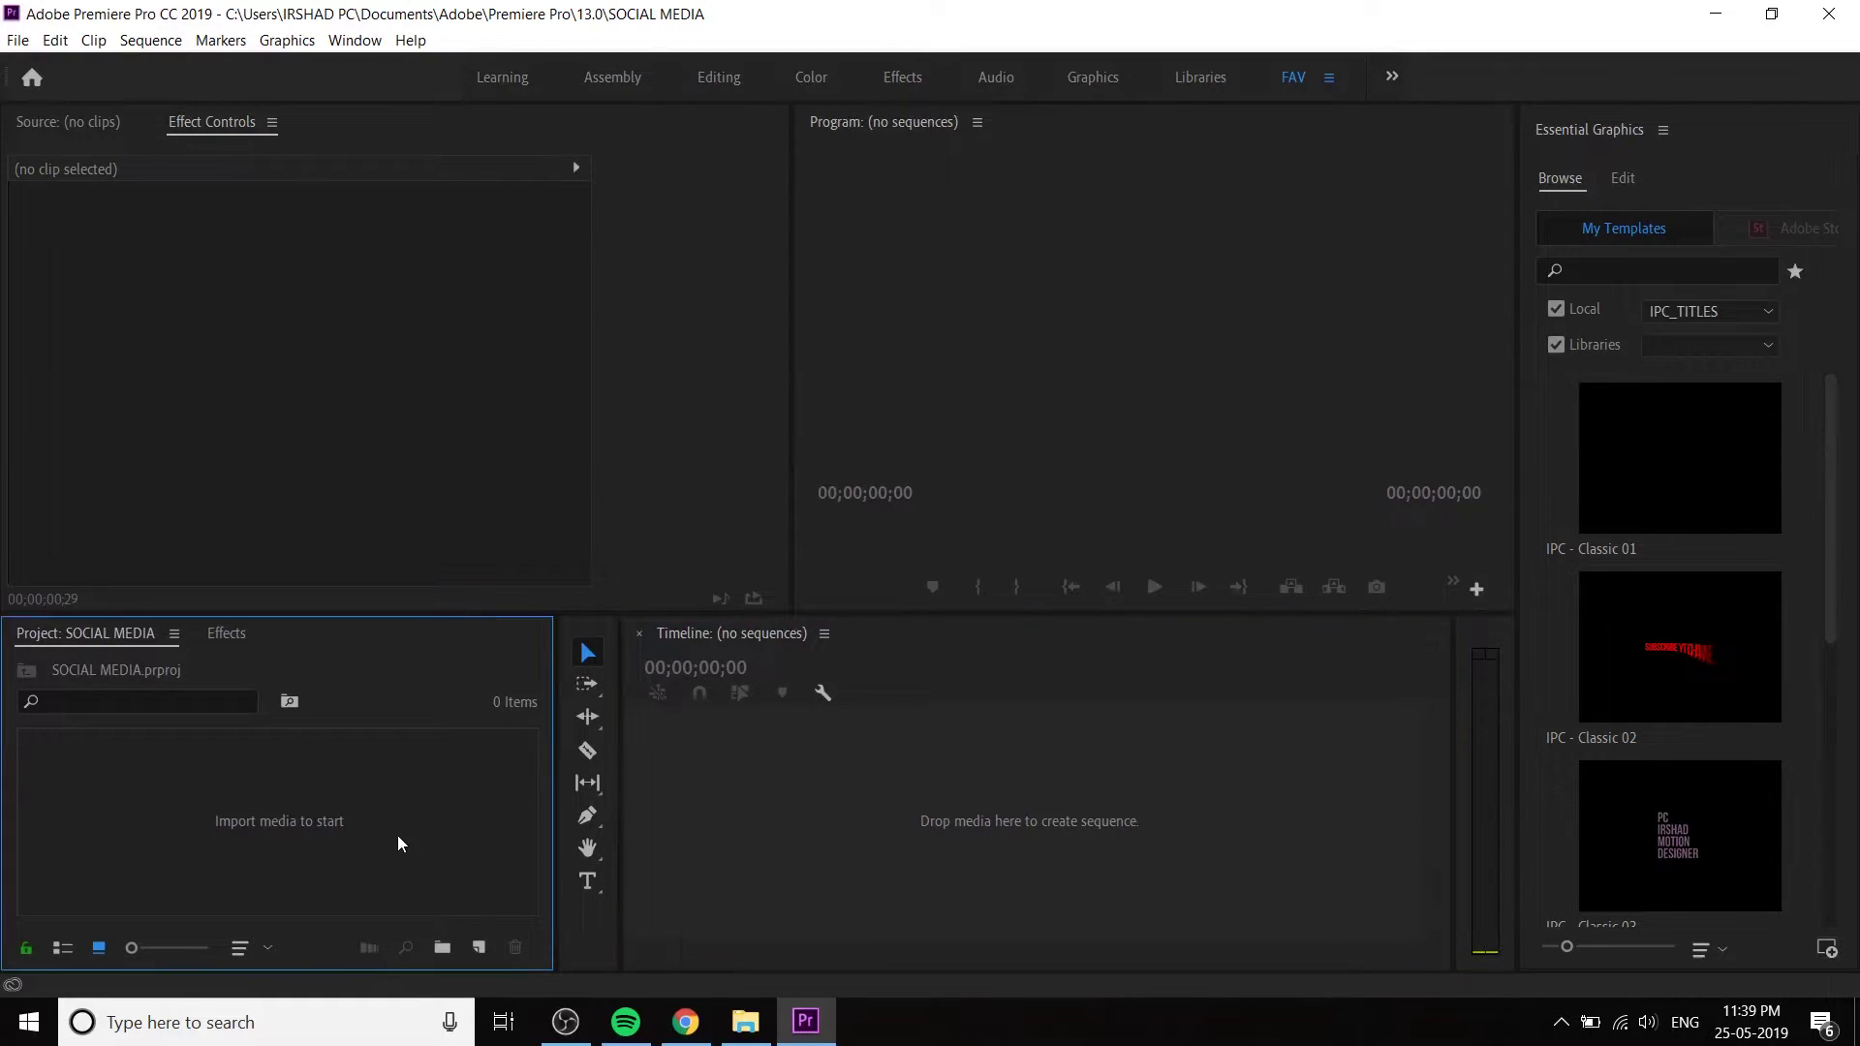
click(479, 947)
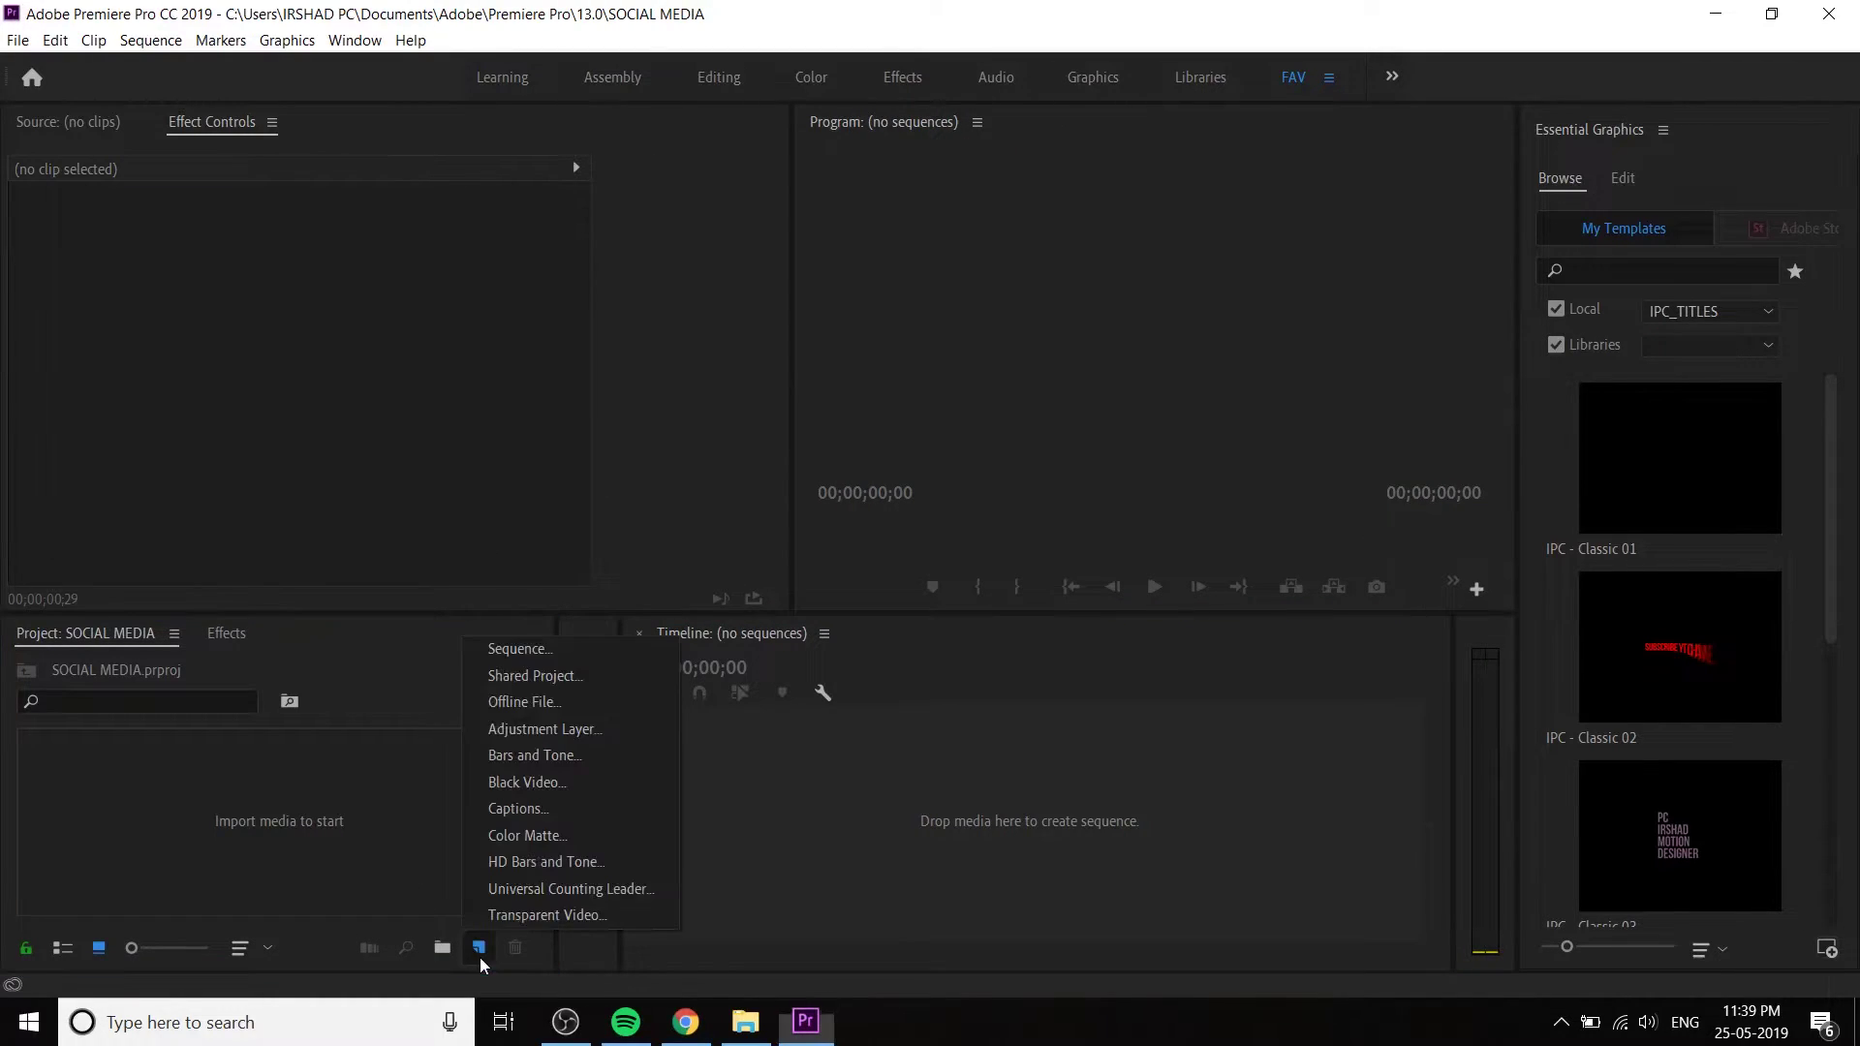
click(561, 659)
click(683, 137)
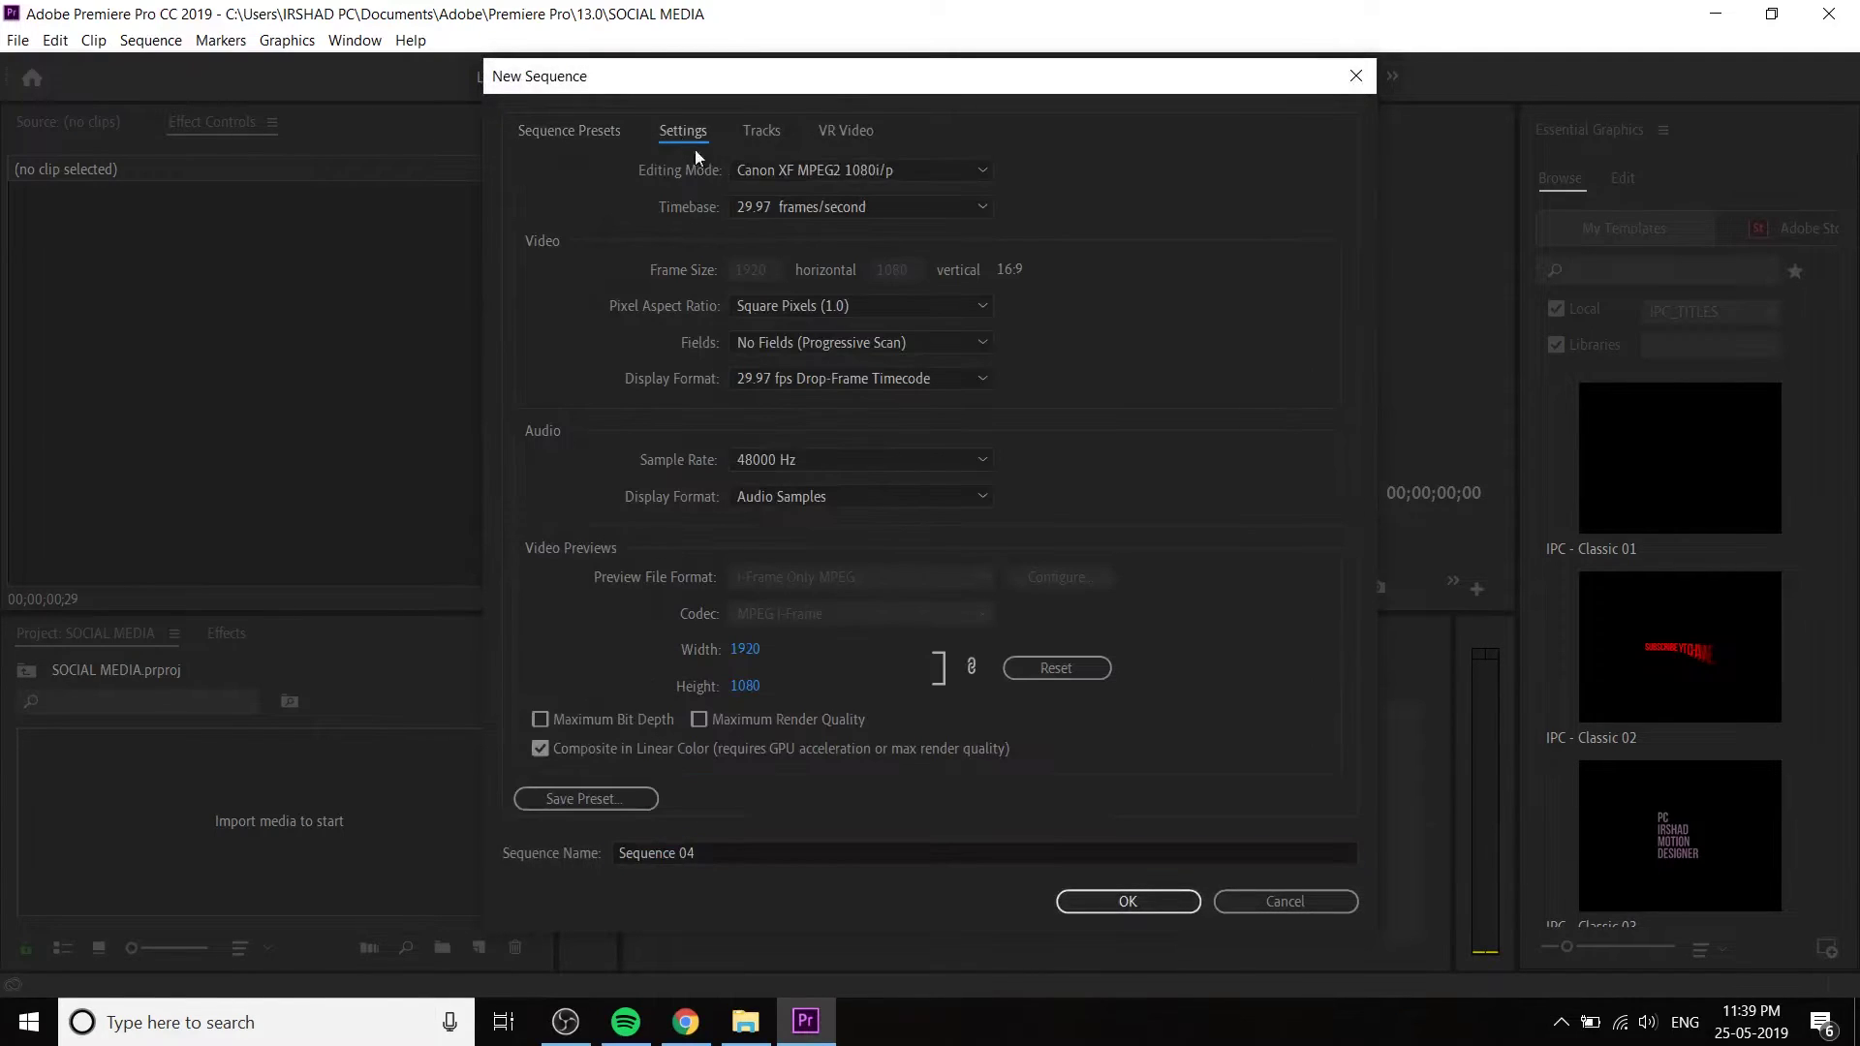
click(783, 167)
scroll(846, 272, up, 5)
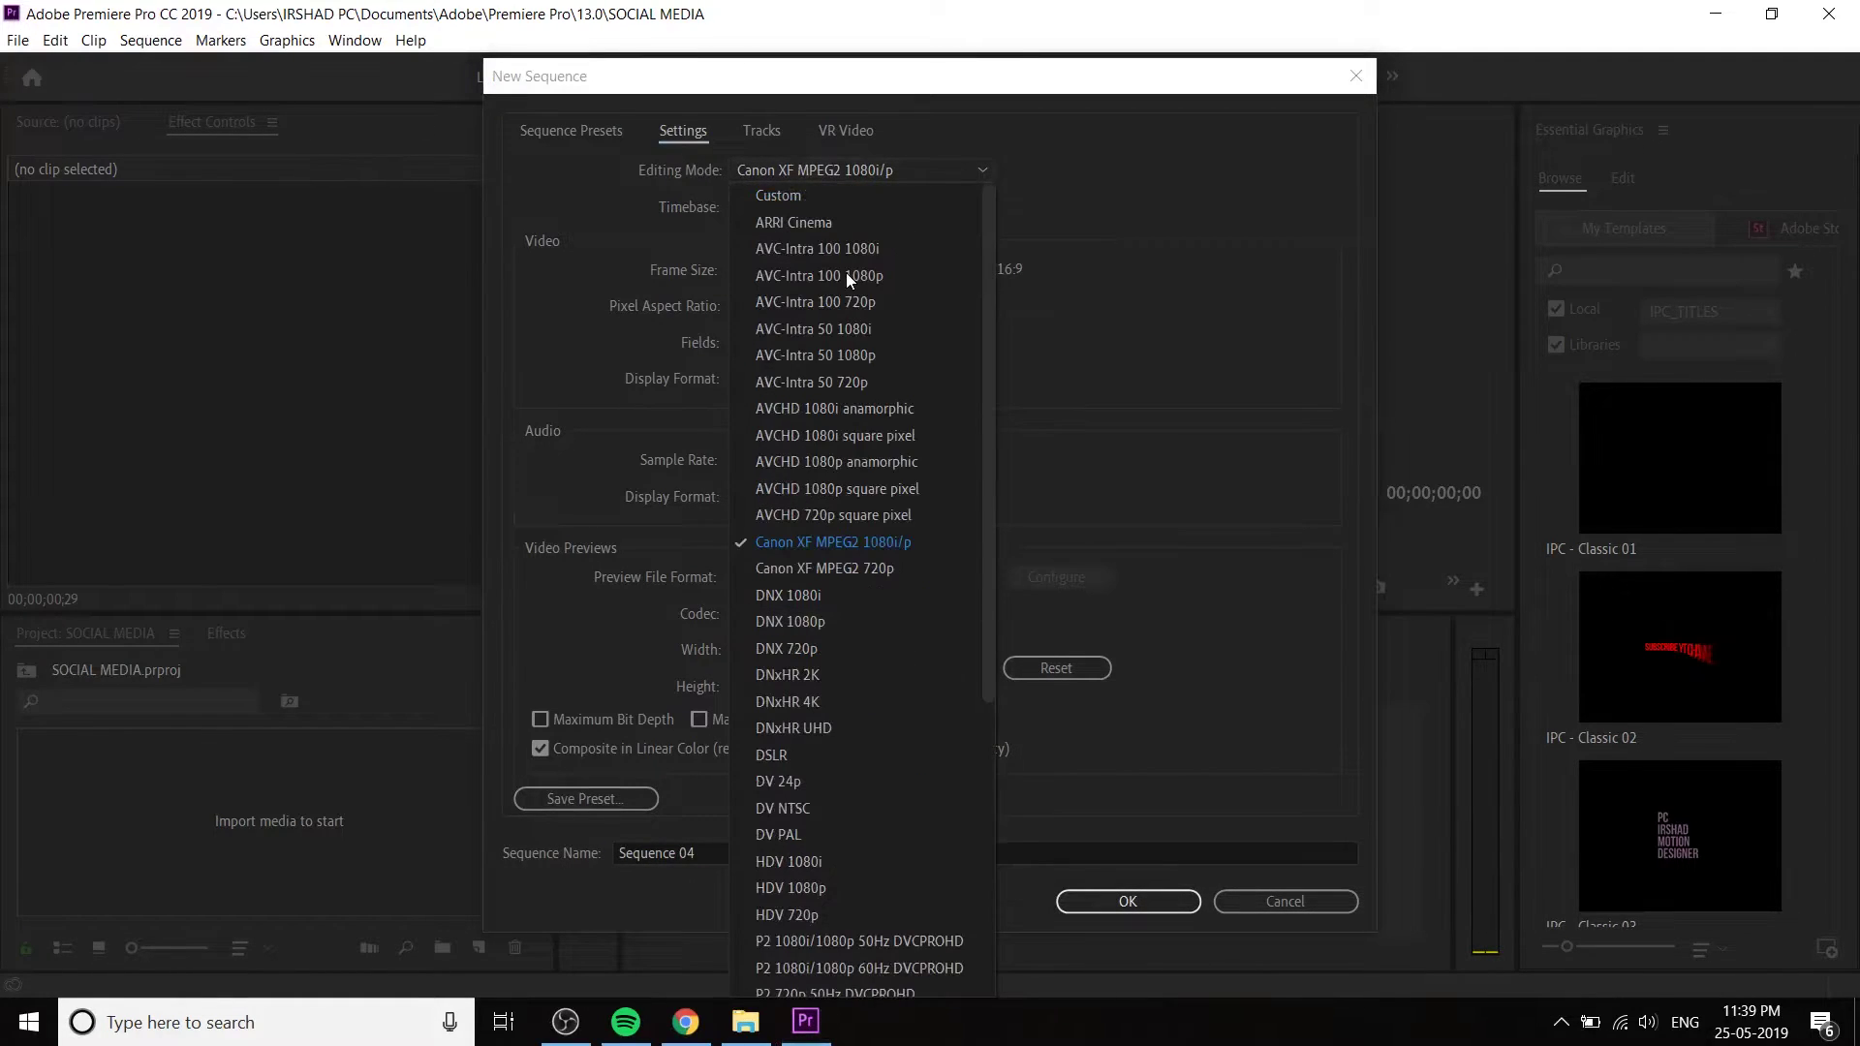
click(781, 200)
click(769, 268)
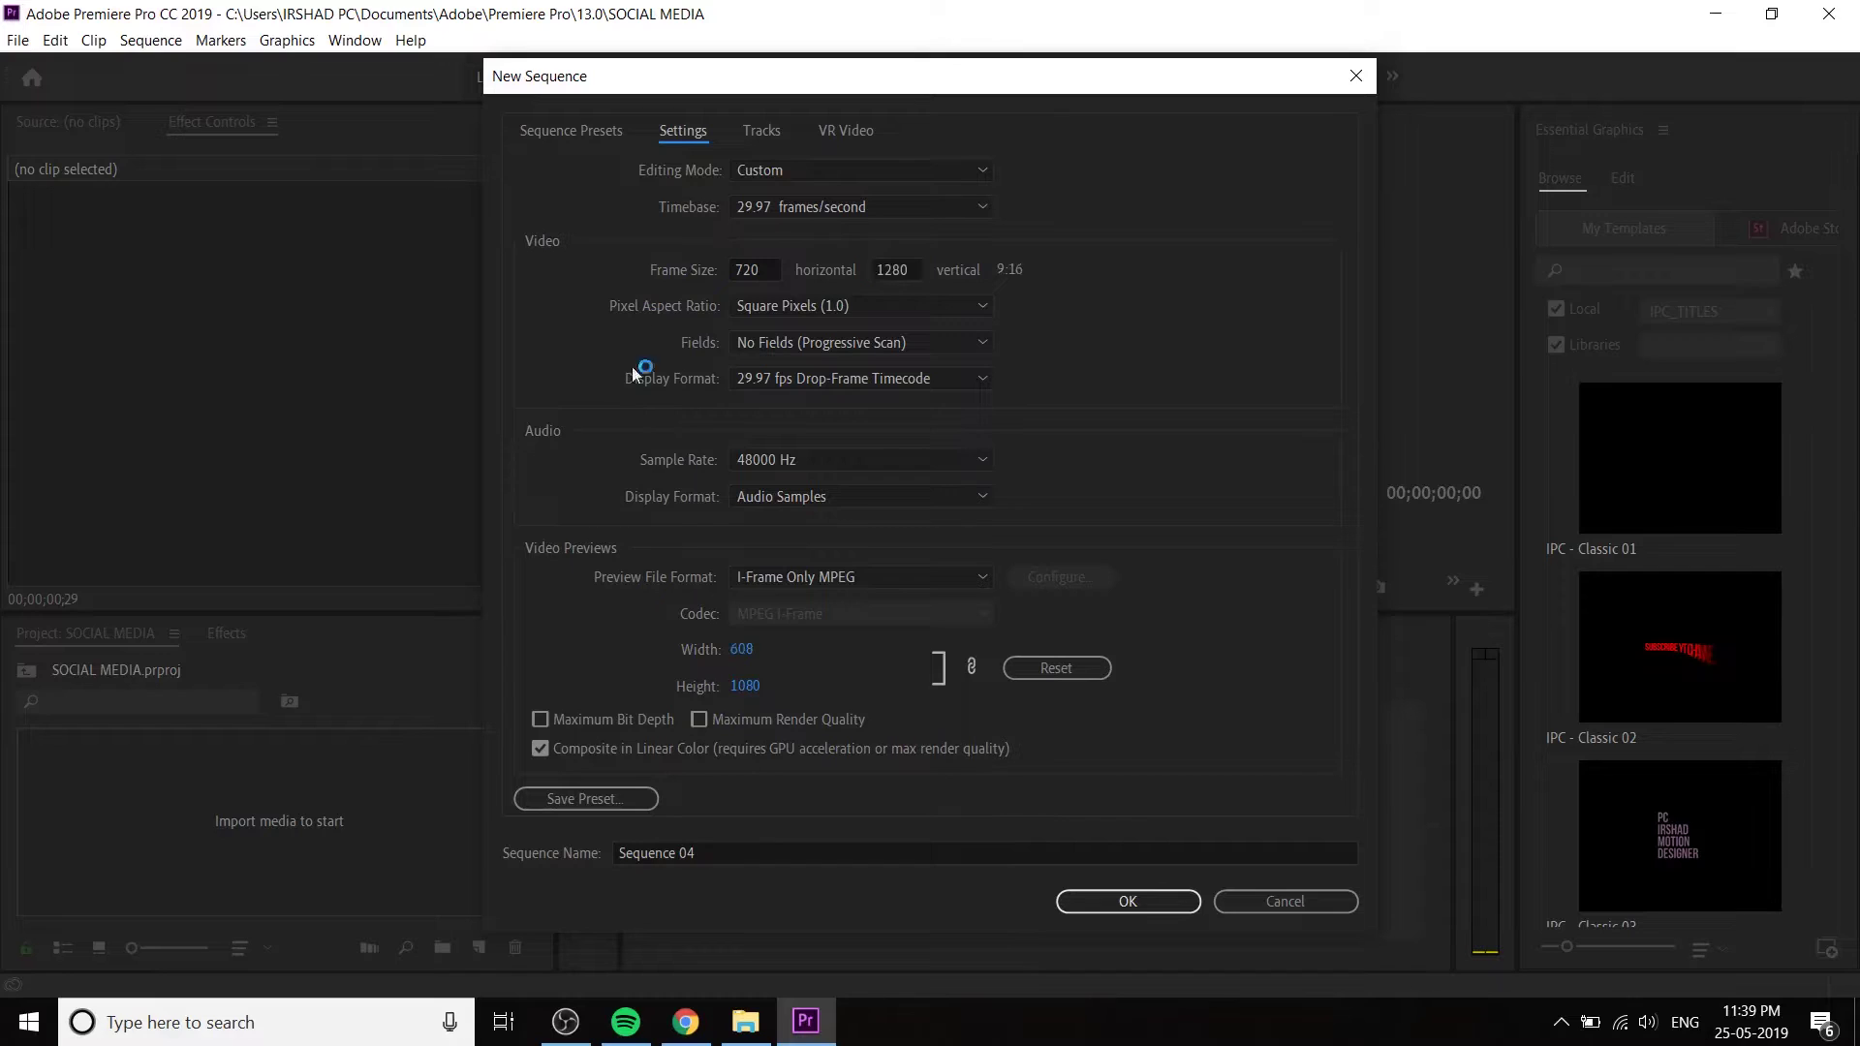
- Name the sequence INSTA STORIES, create it and check its vertical frame
click(725, 852)
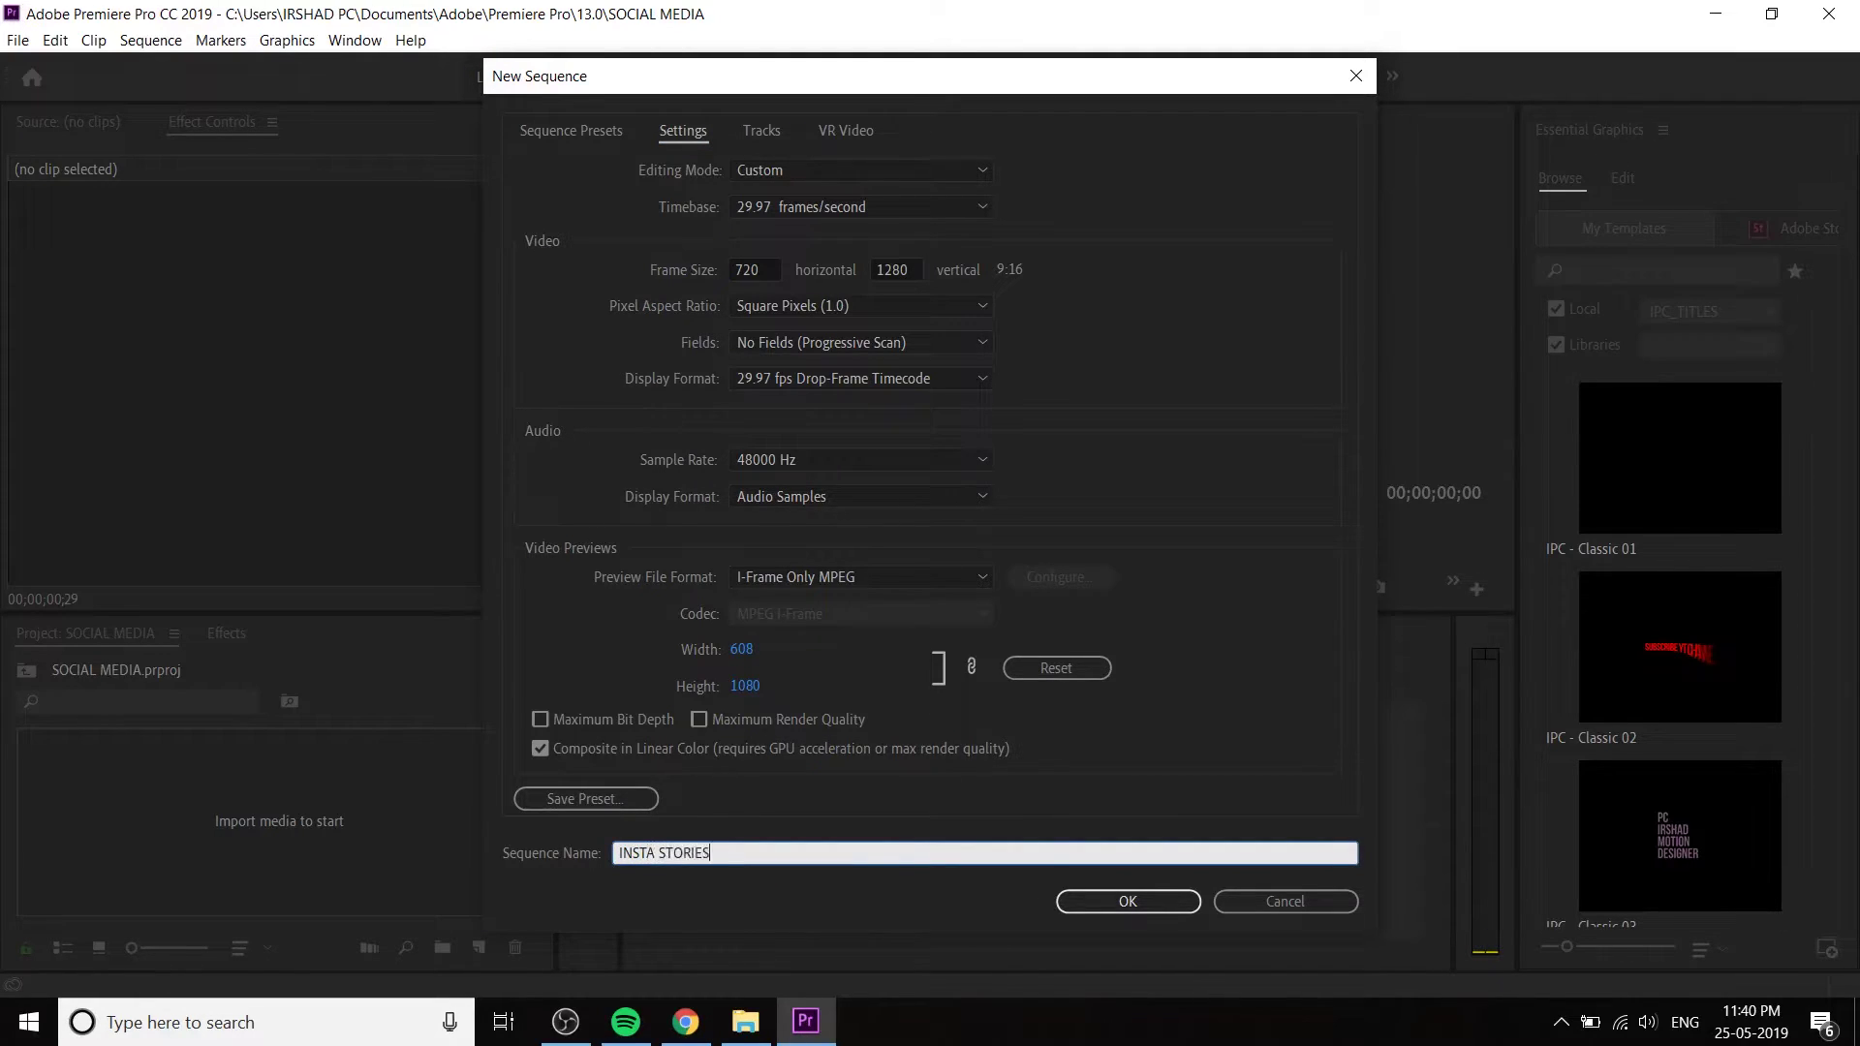
text(INSTA STORIES)
key(Return)
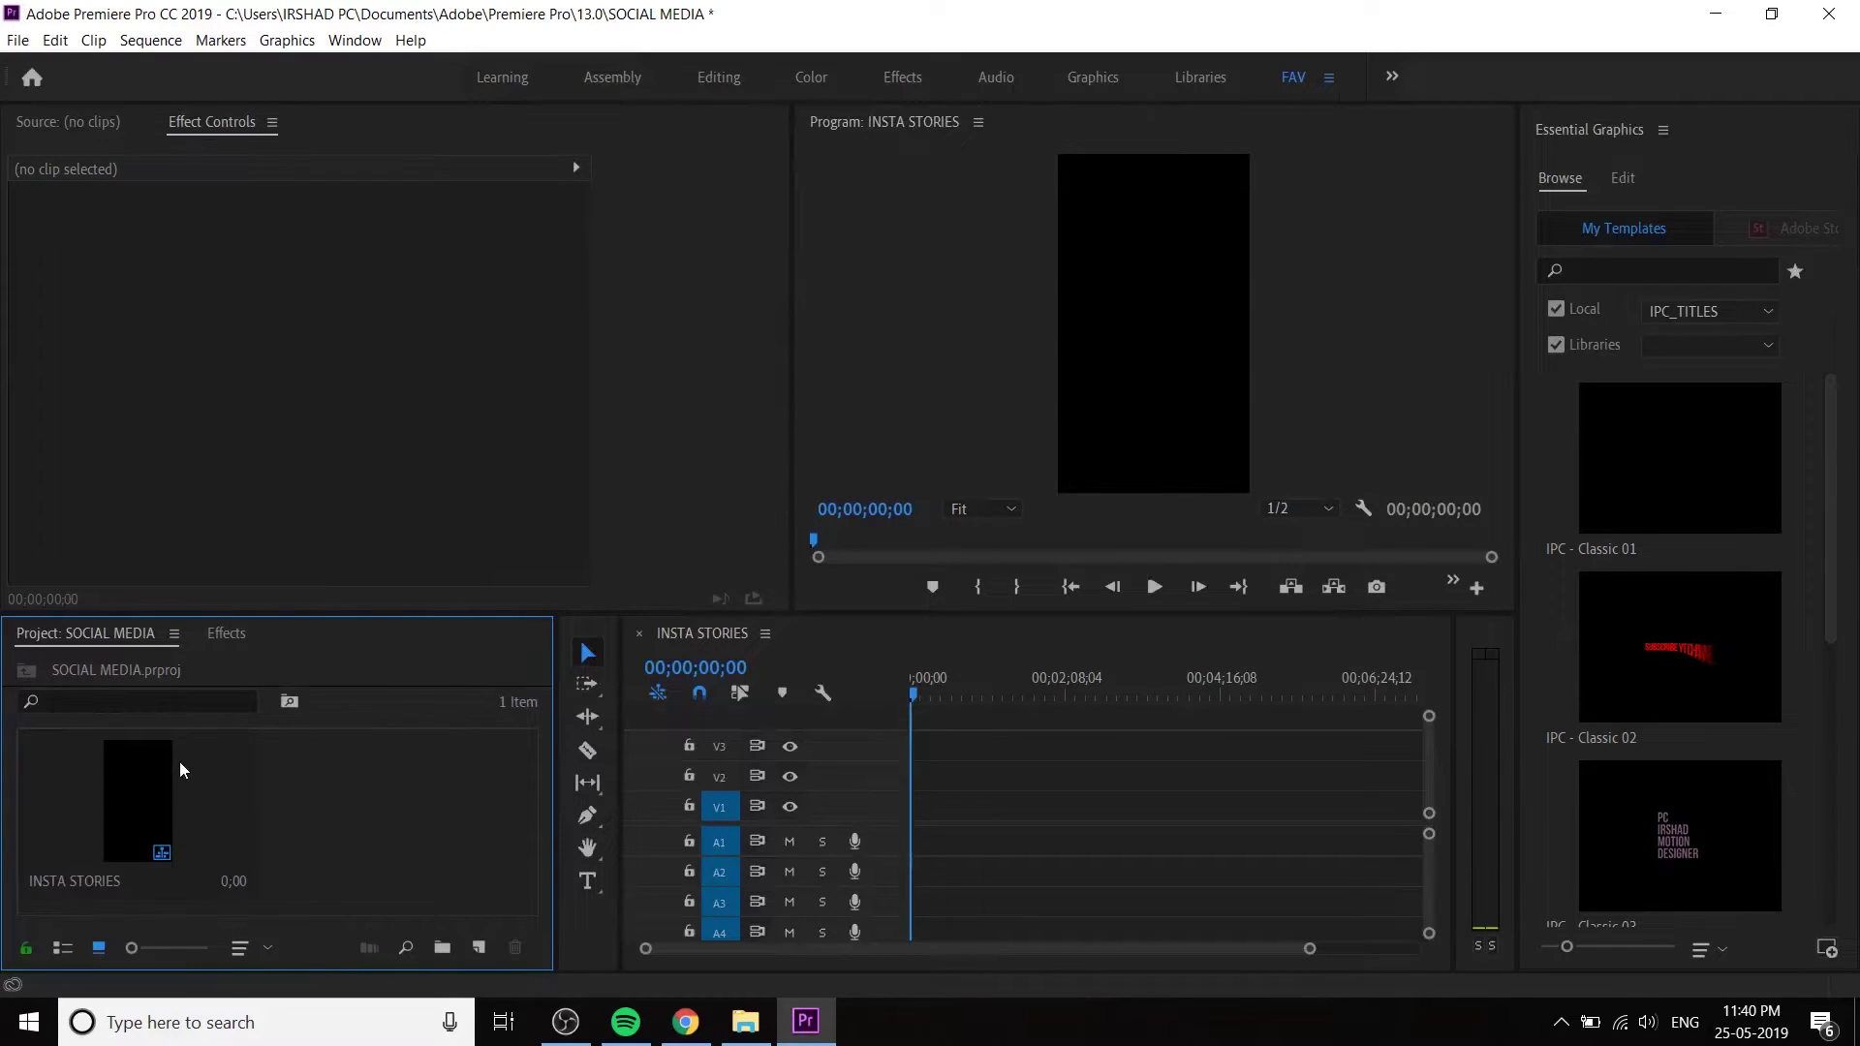
click(180, 770)
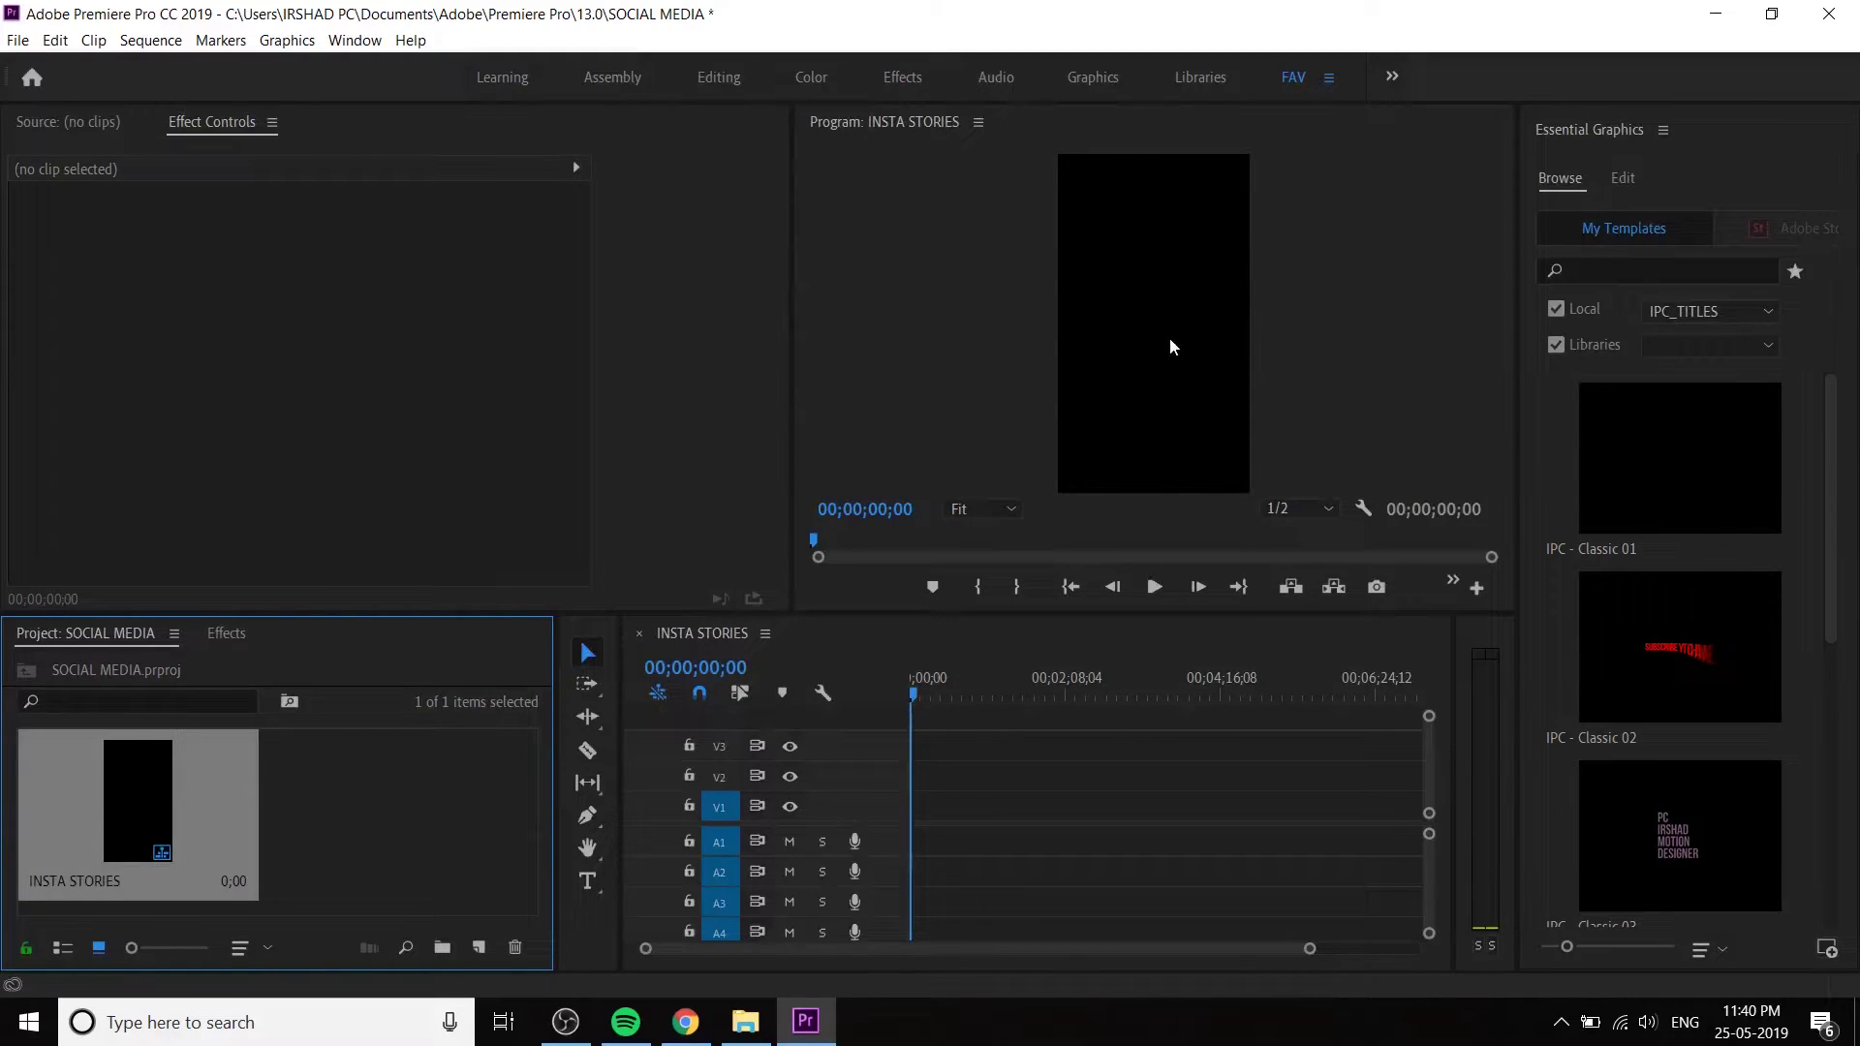
click(389, 803)
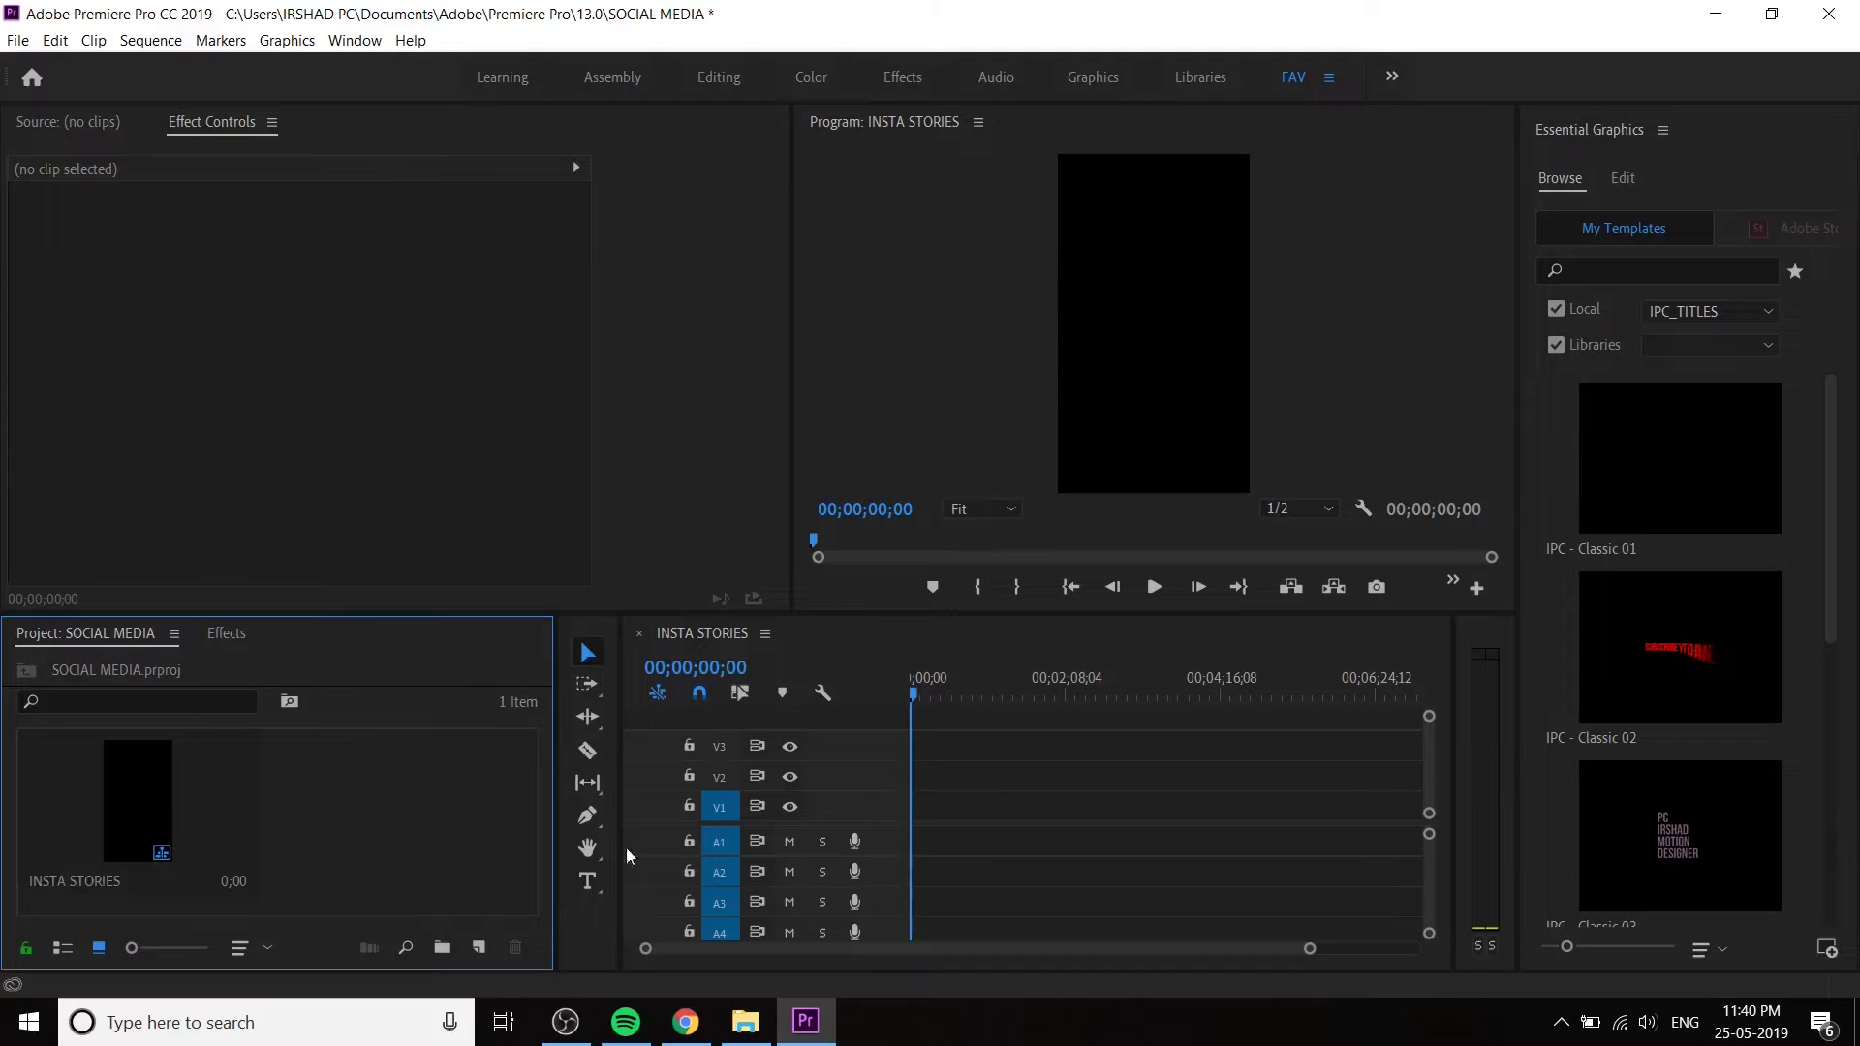
- Import all files from the INSTA STORIES folder in File Explorer into the Premiere Pro project
click(766, 1034)
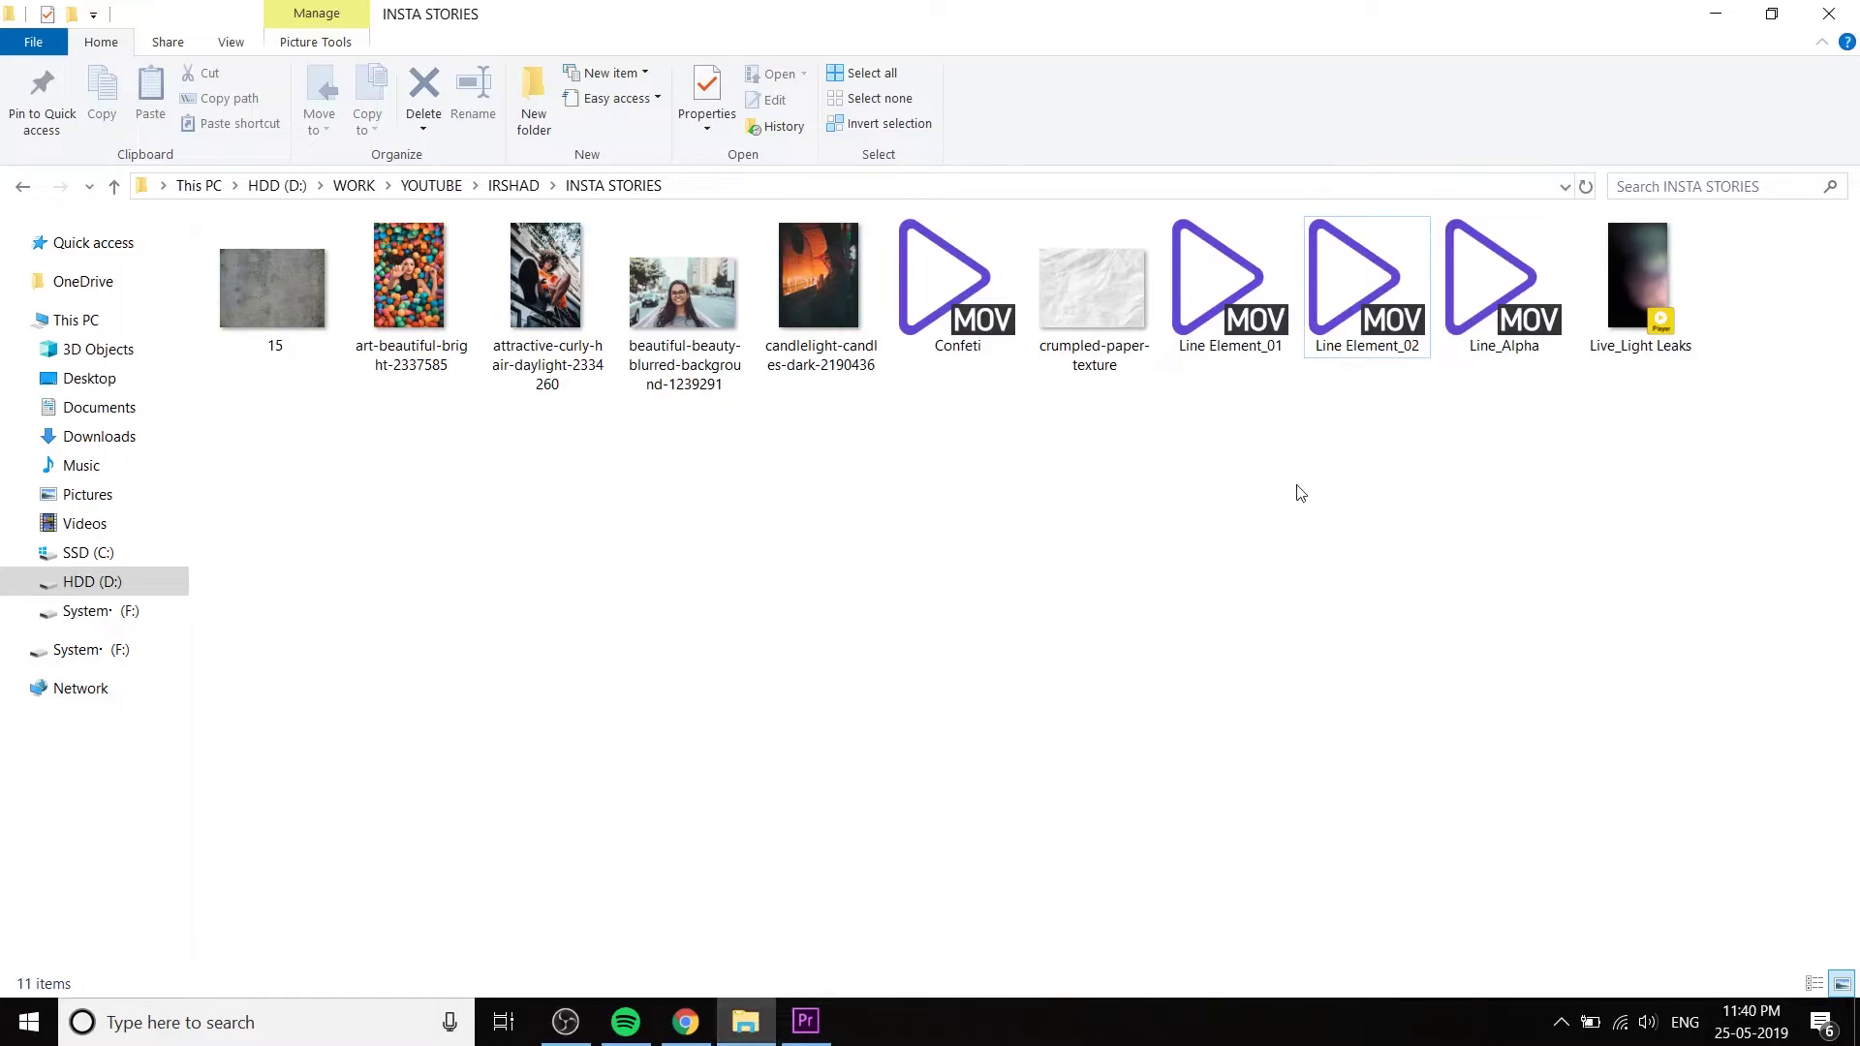
key(ctrl+a)
drag(1634, 329, 679, 959)
drag(409, 851, 409, 851)
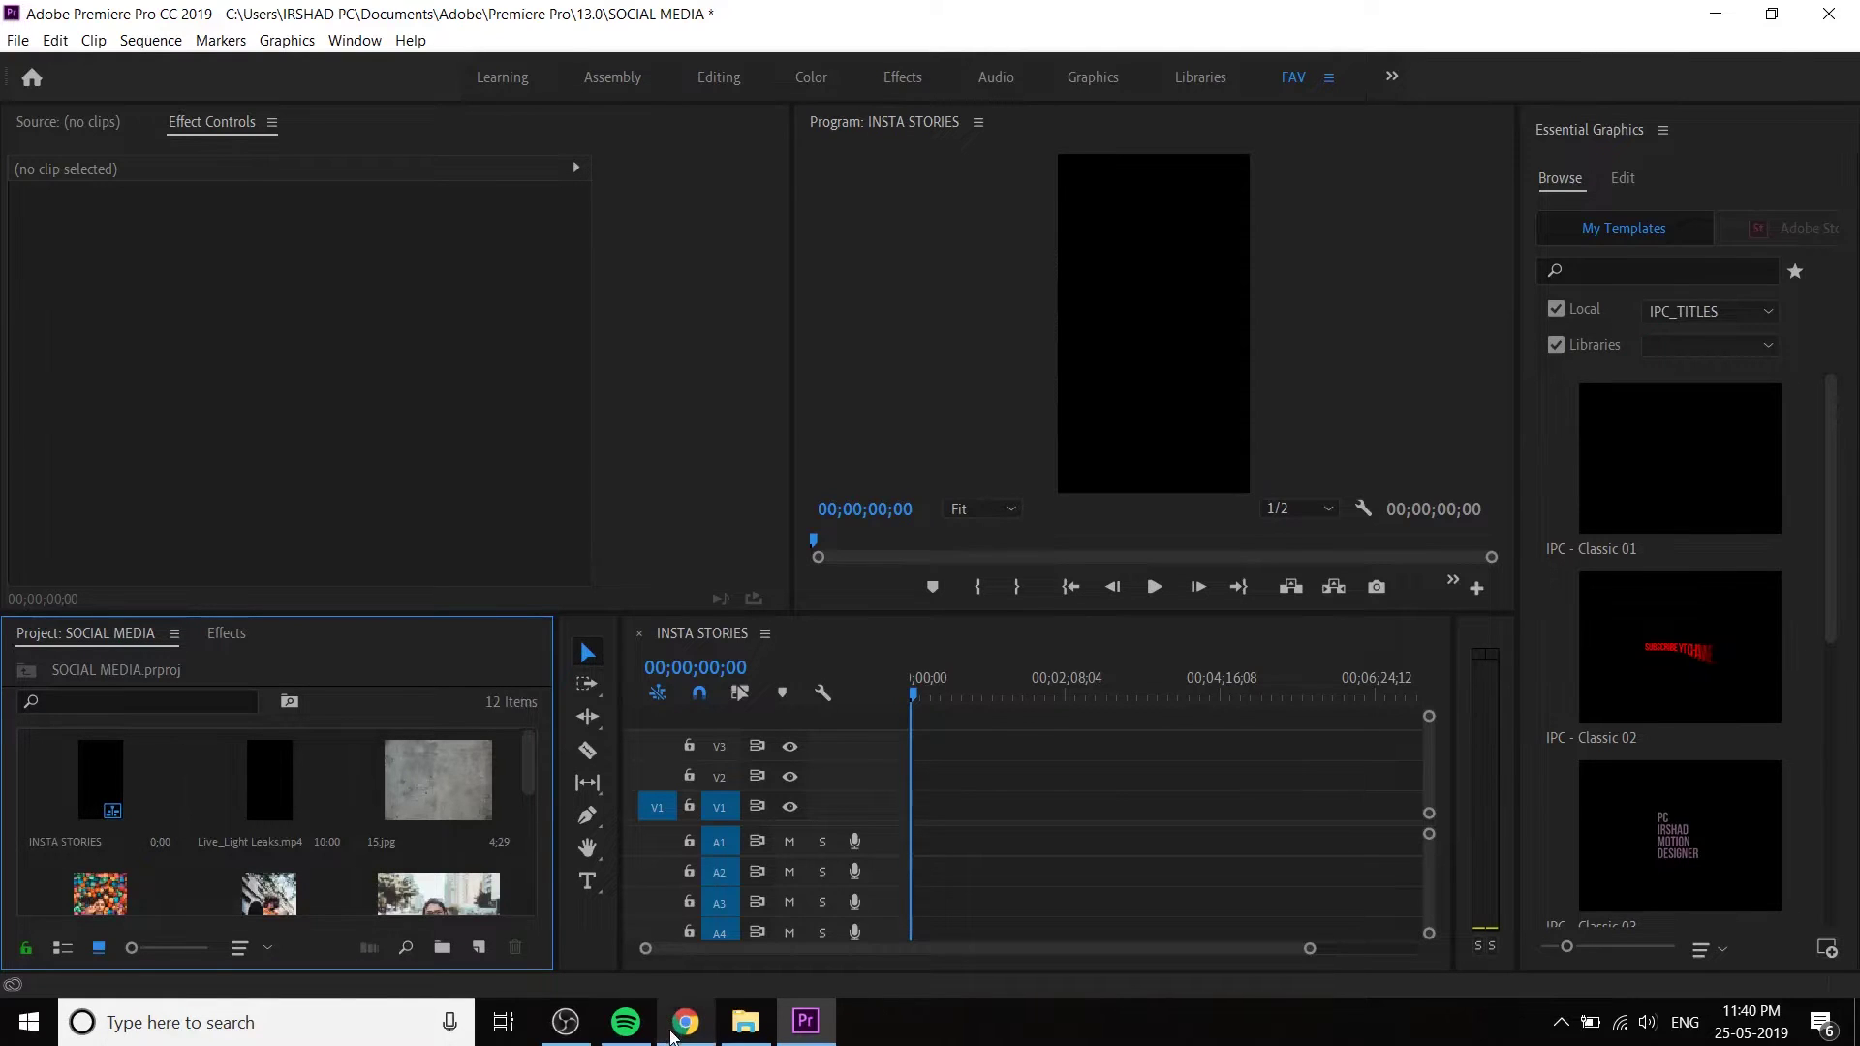
- Look at the Exclusive Show story in the browser's template preview as a reference and return to Premiere Pro
click(686, 1022)
click(607, 567)
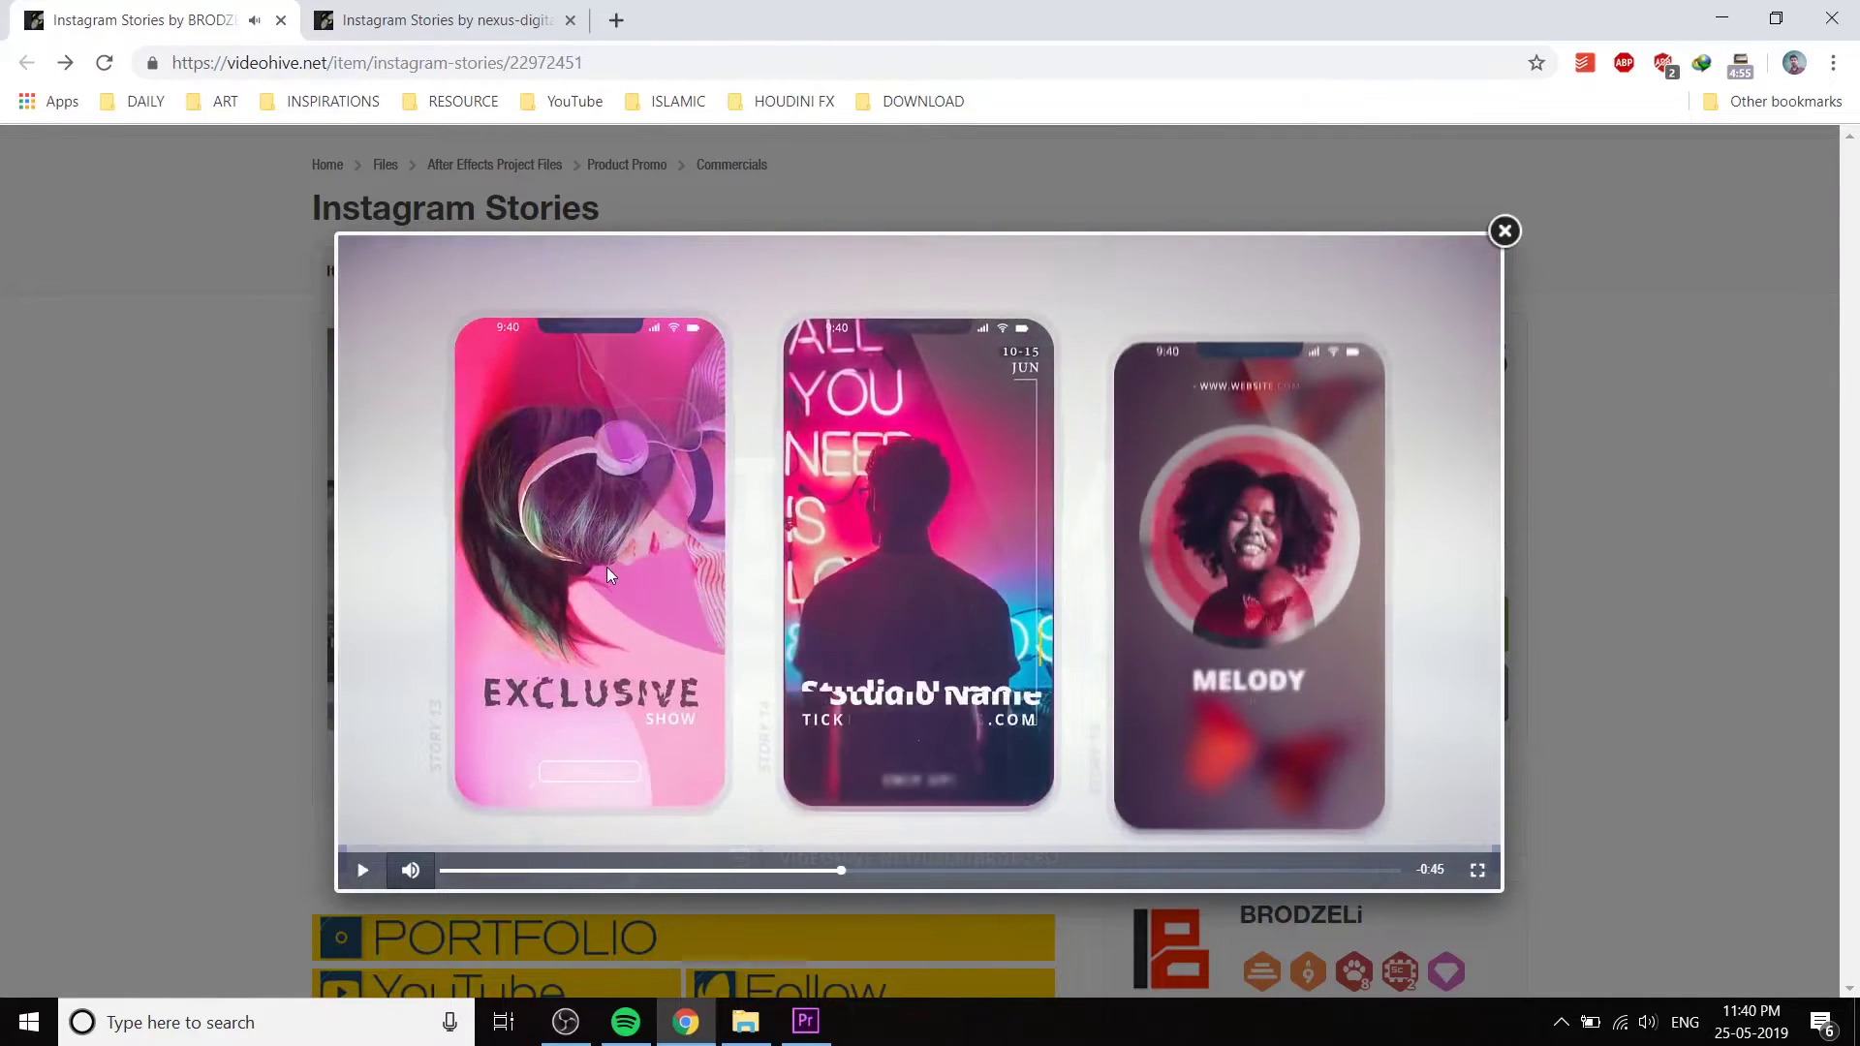
click(829, 1033)
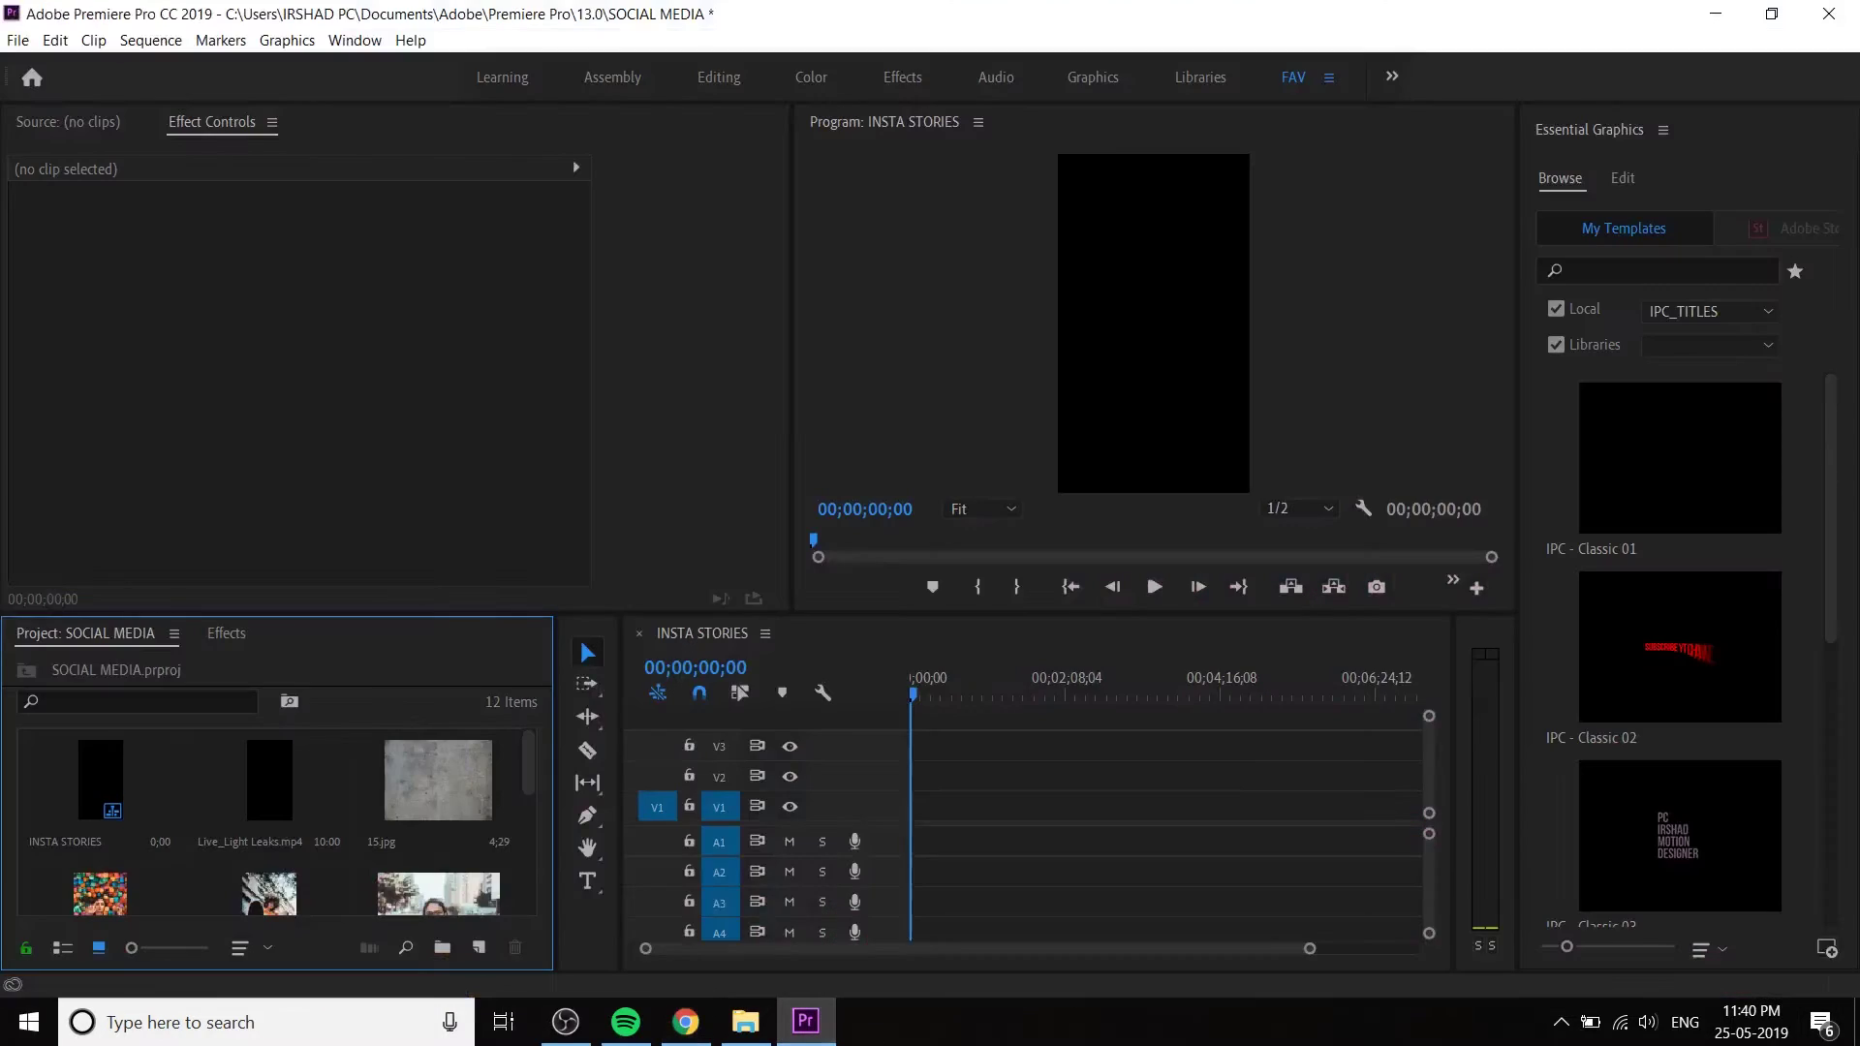
- Place the art-beautiful-bright photo from the project on video track V1 at the start of the sequence
click(961, 861)
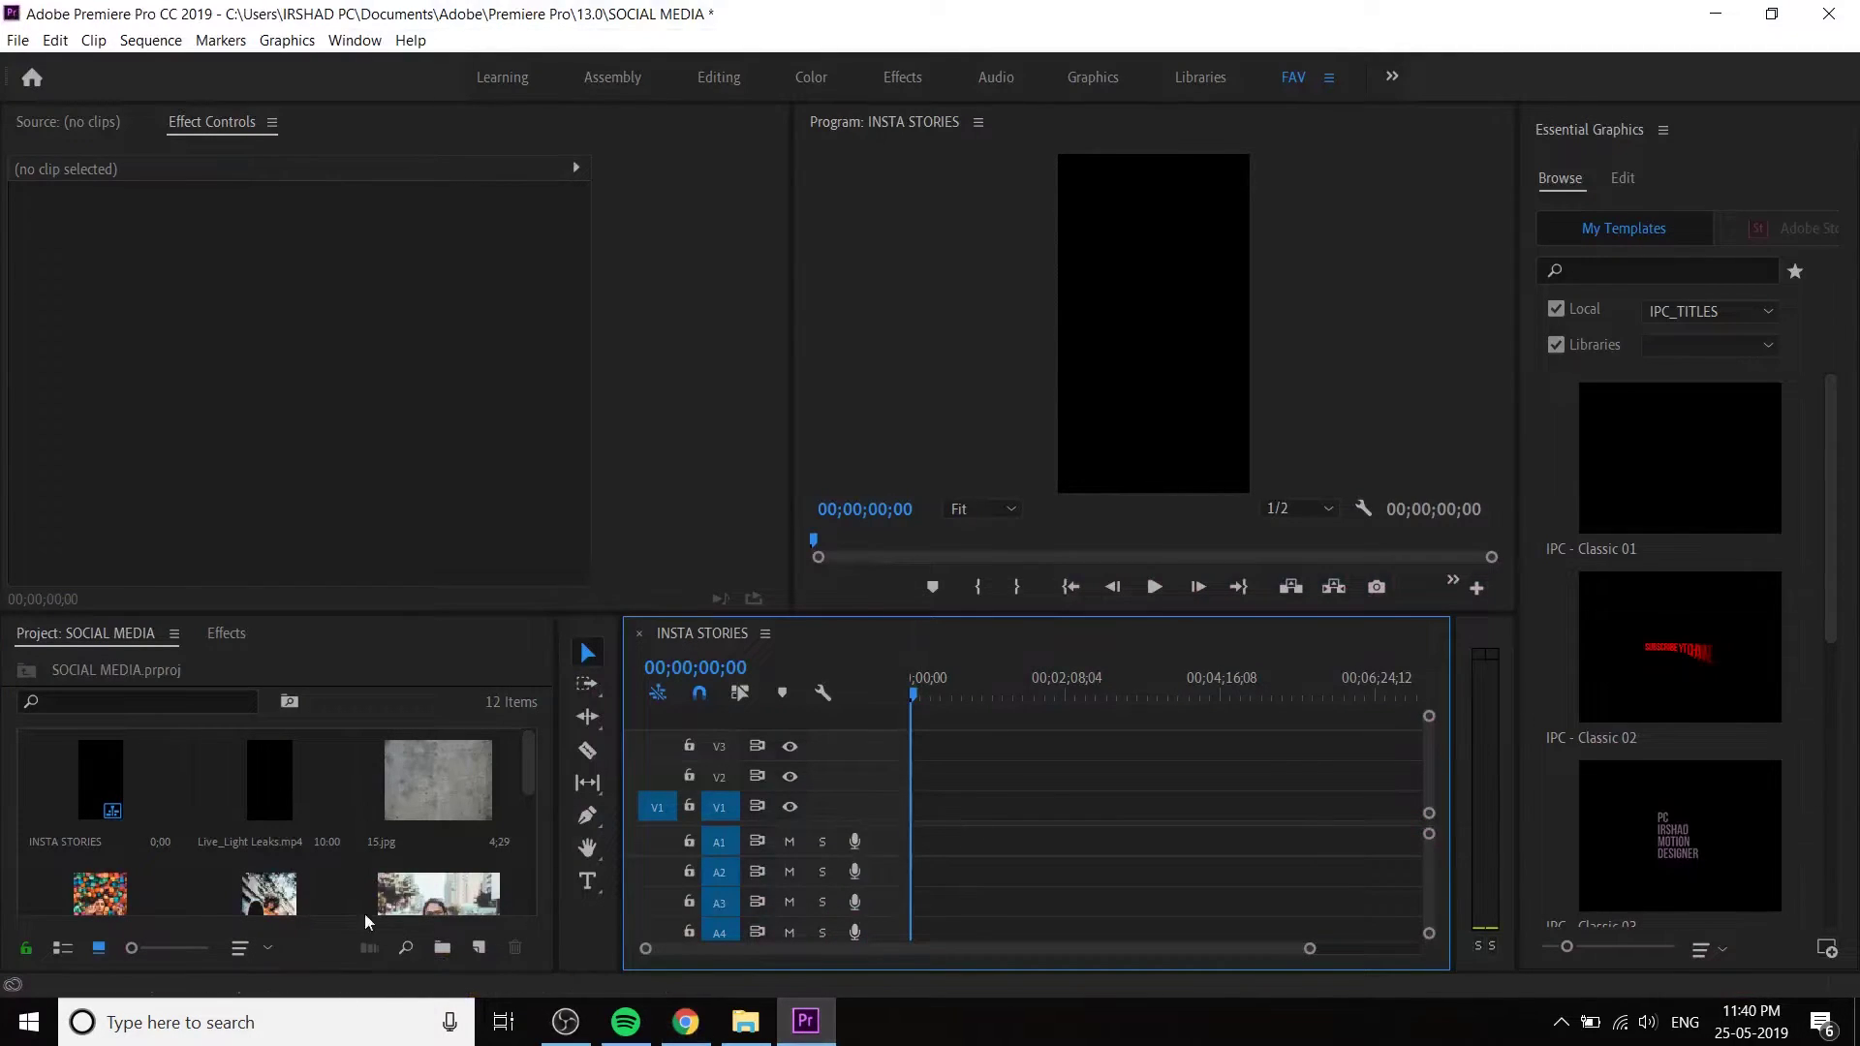
scroll(352, 875, down, 2)
click(452, 792)
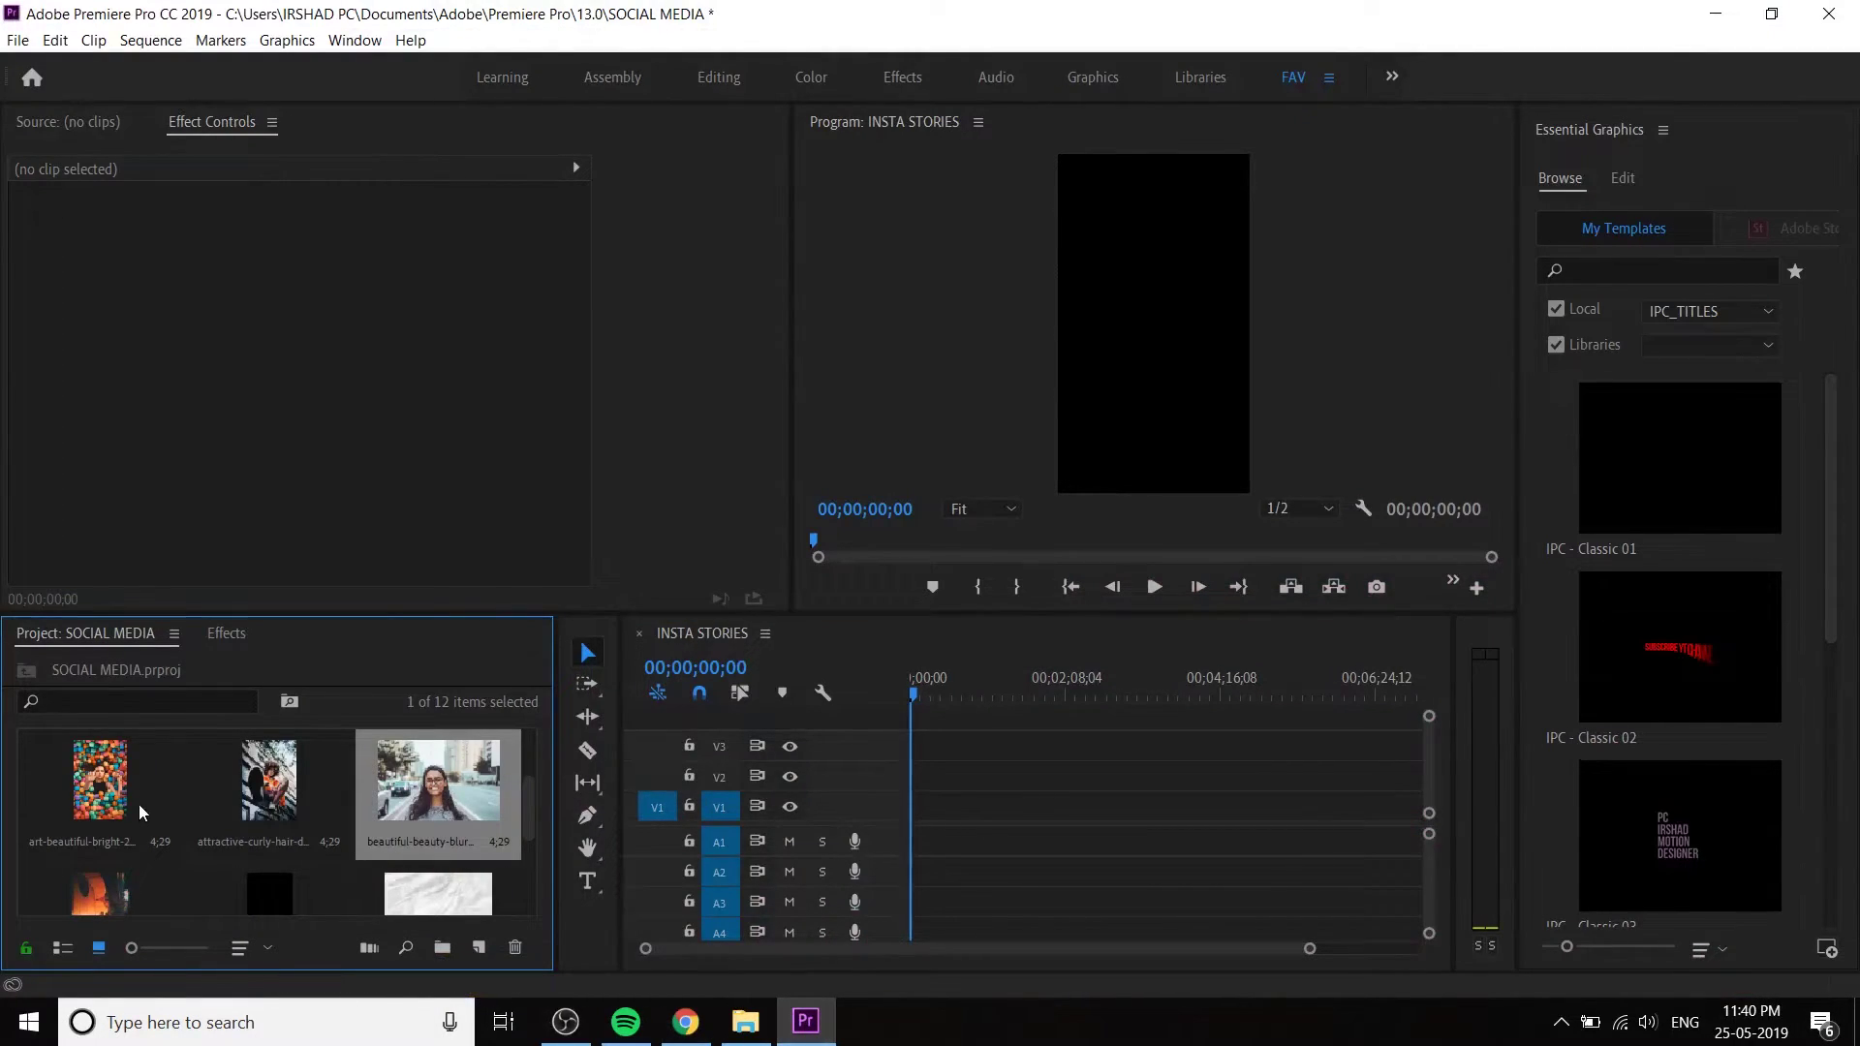
click(173, 808)
drag(935, 766, 911, 812)
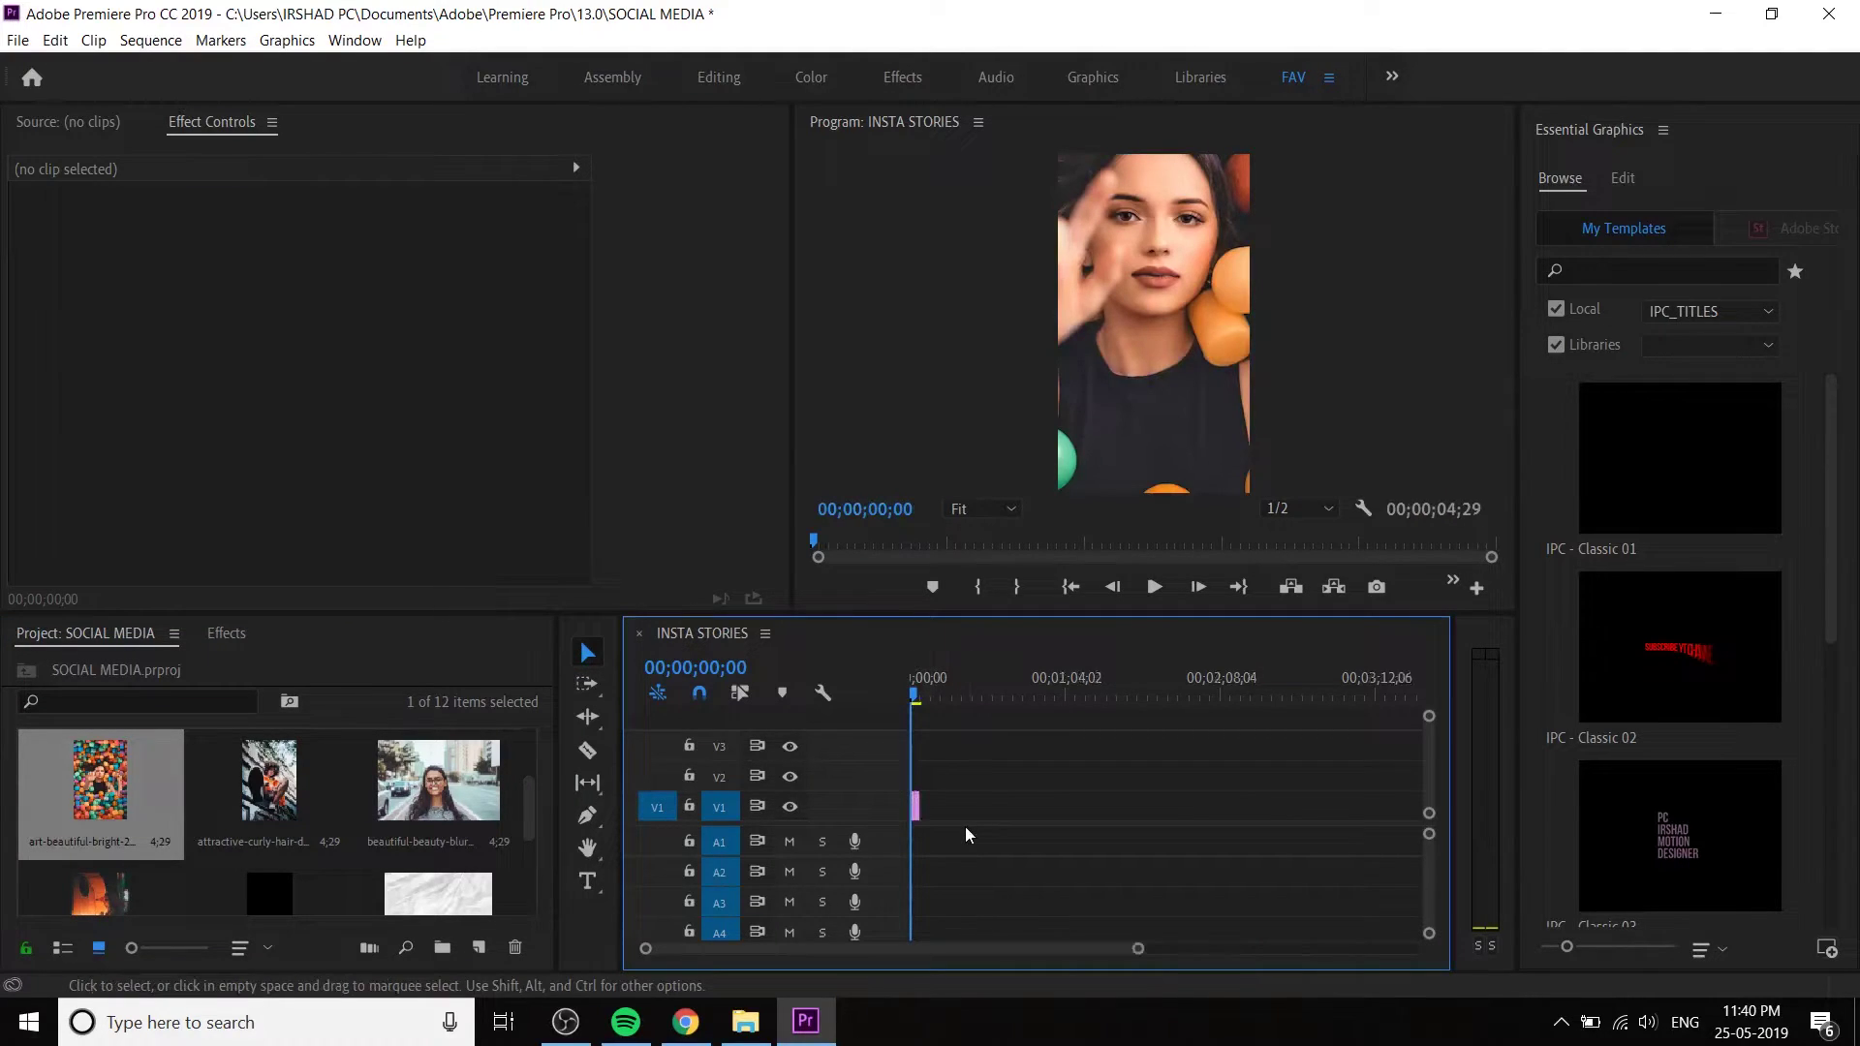
- Scale the photo clip to the frame size and set its scale to 118.3 so it fills the vertical frame
scroll(998, 811, up, 3)
scroll(1013, 806, down, 1)
right_click(1013, 804)
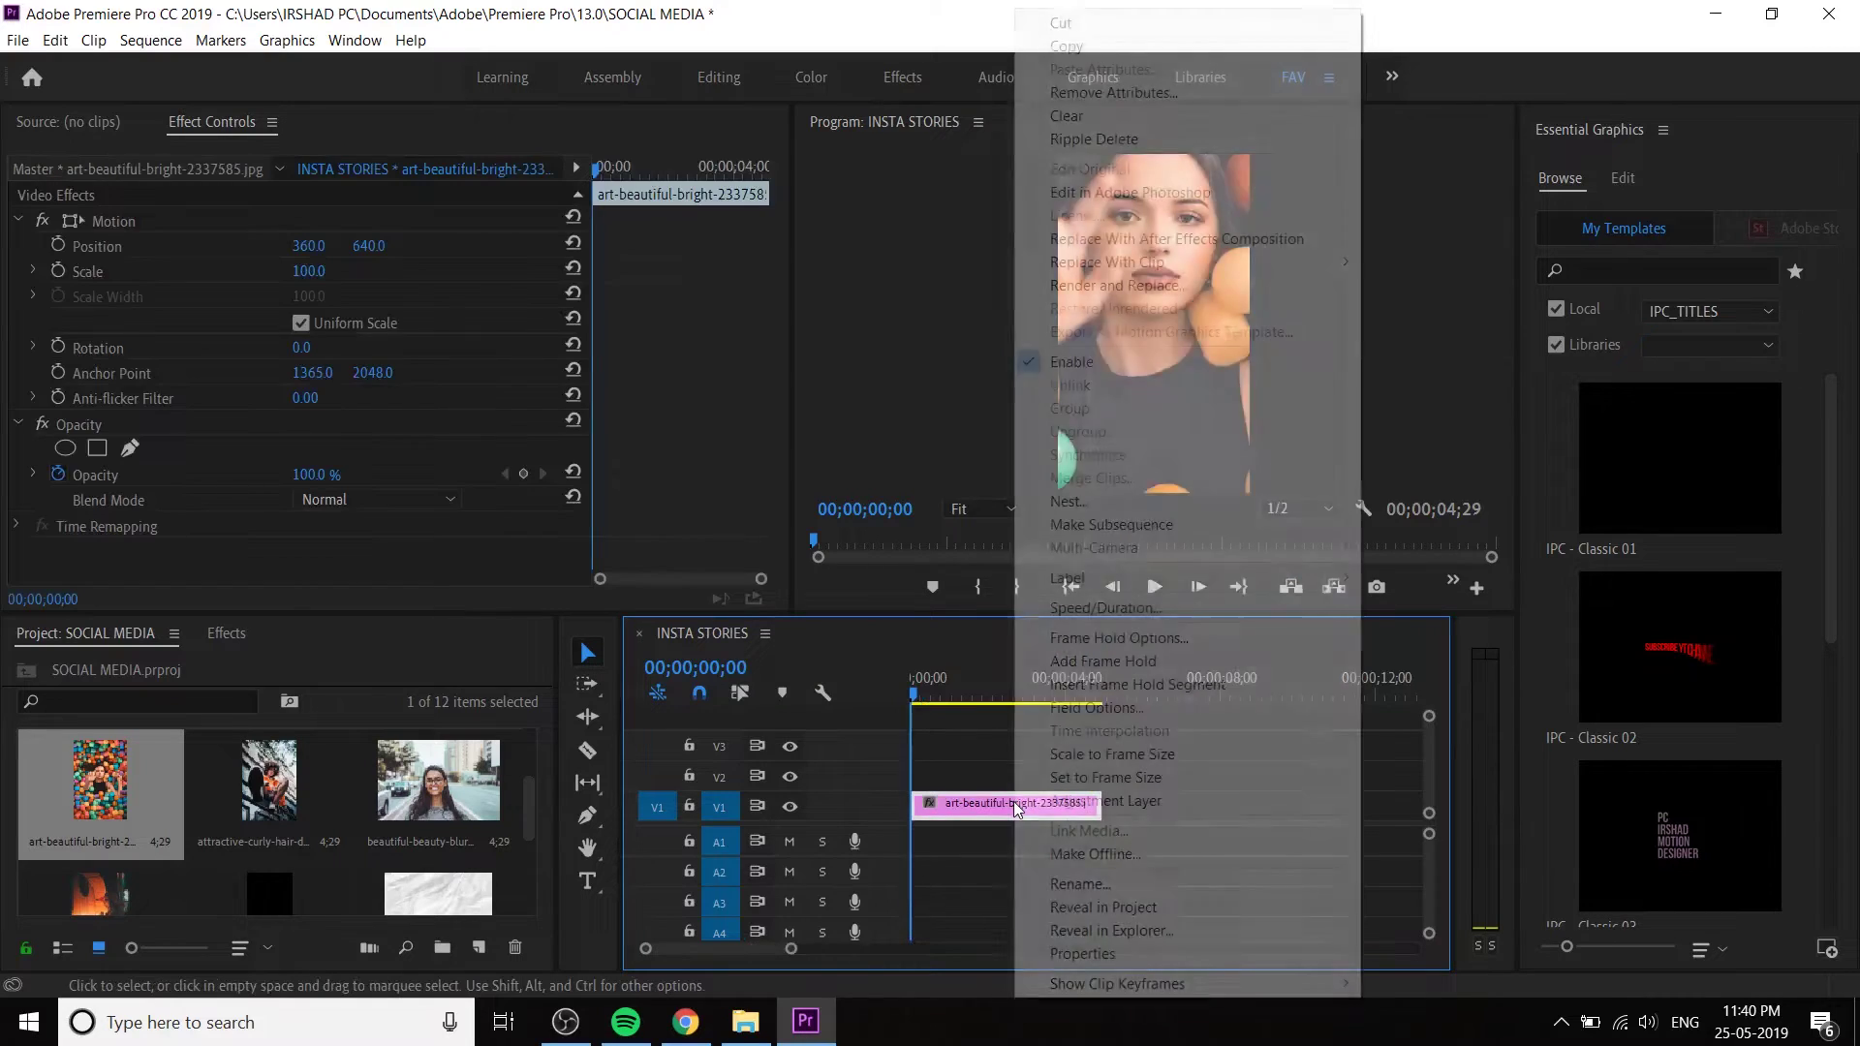
click(1153, 754)
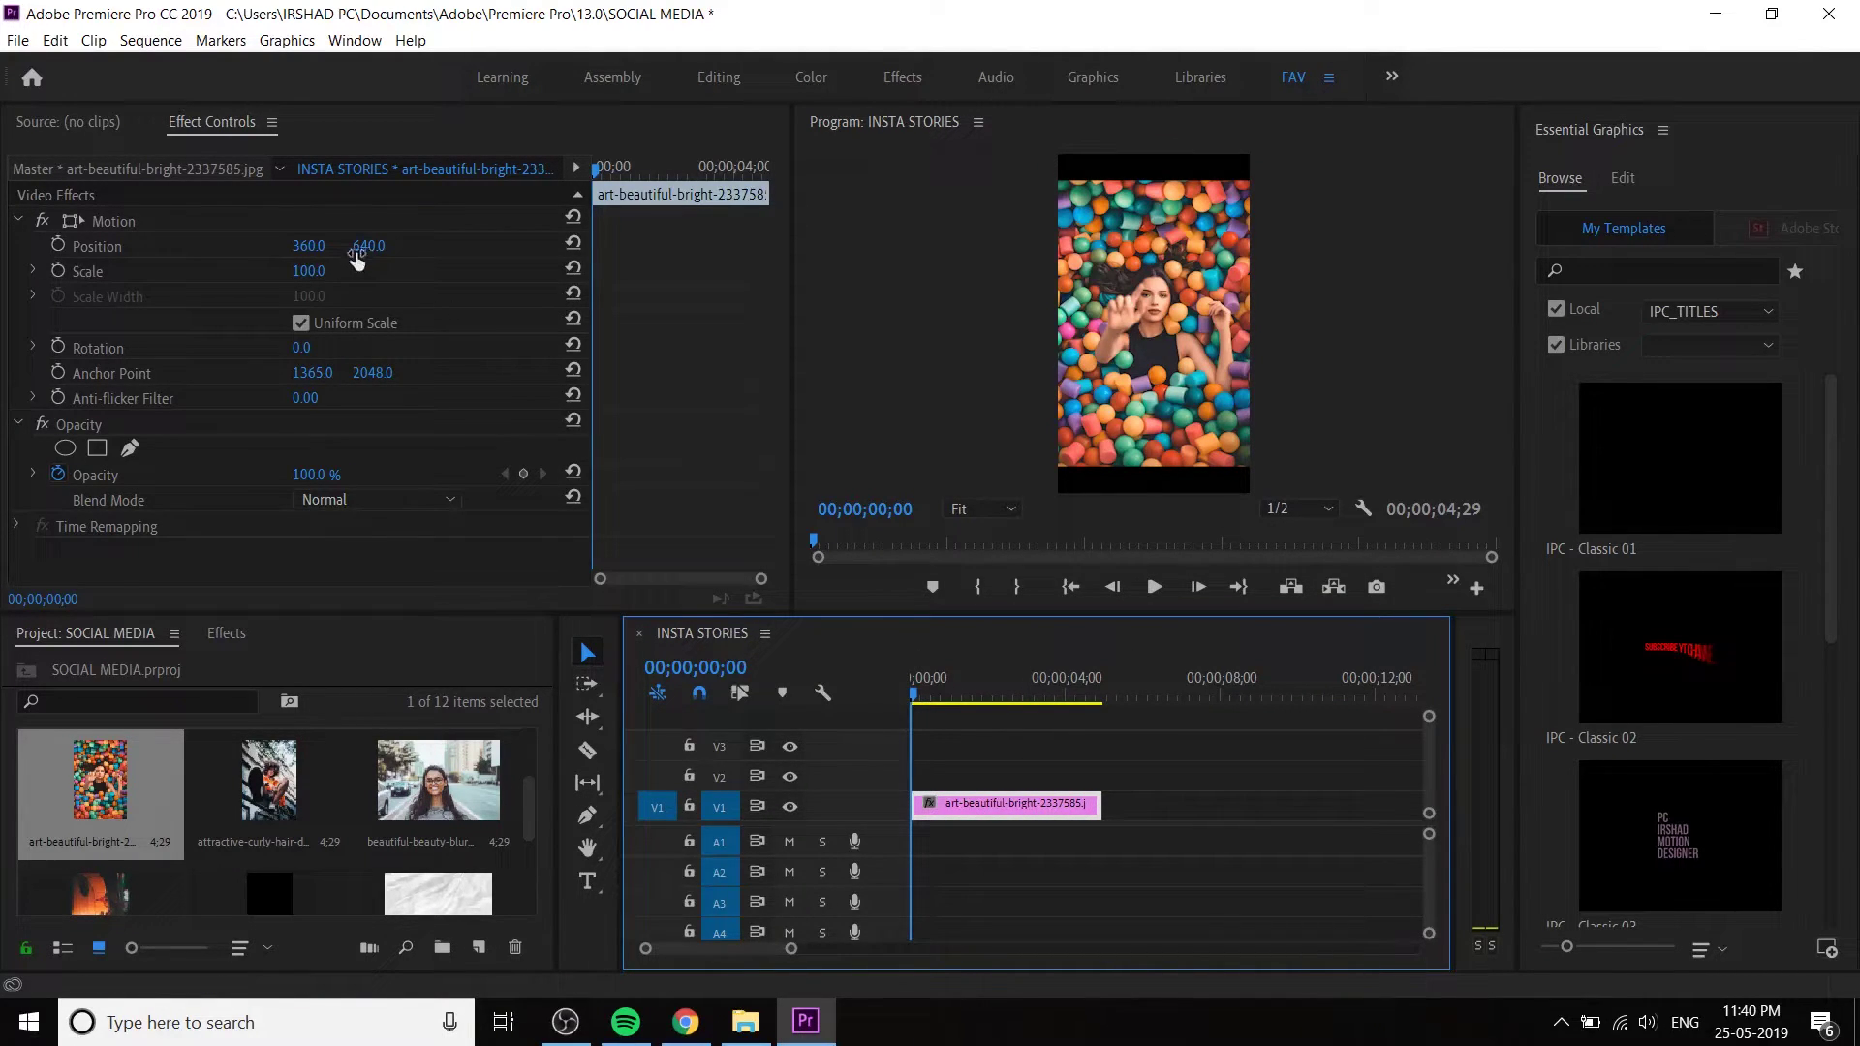
drag(315, 274, 332, 273)
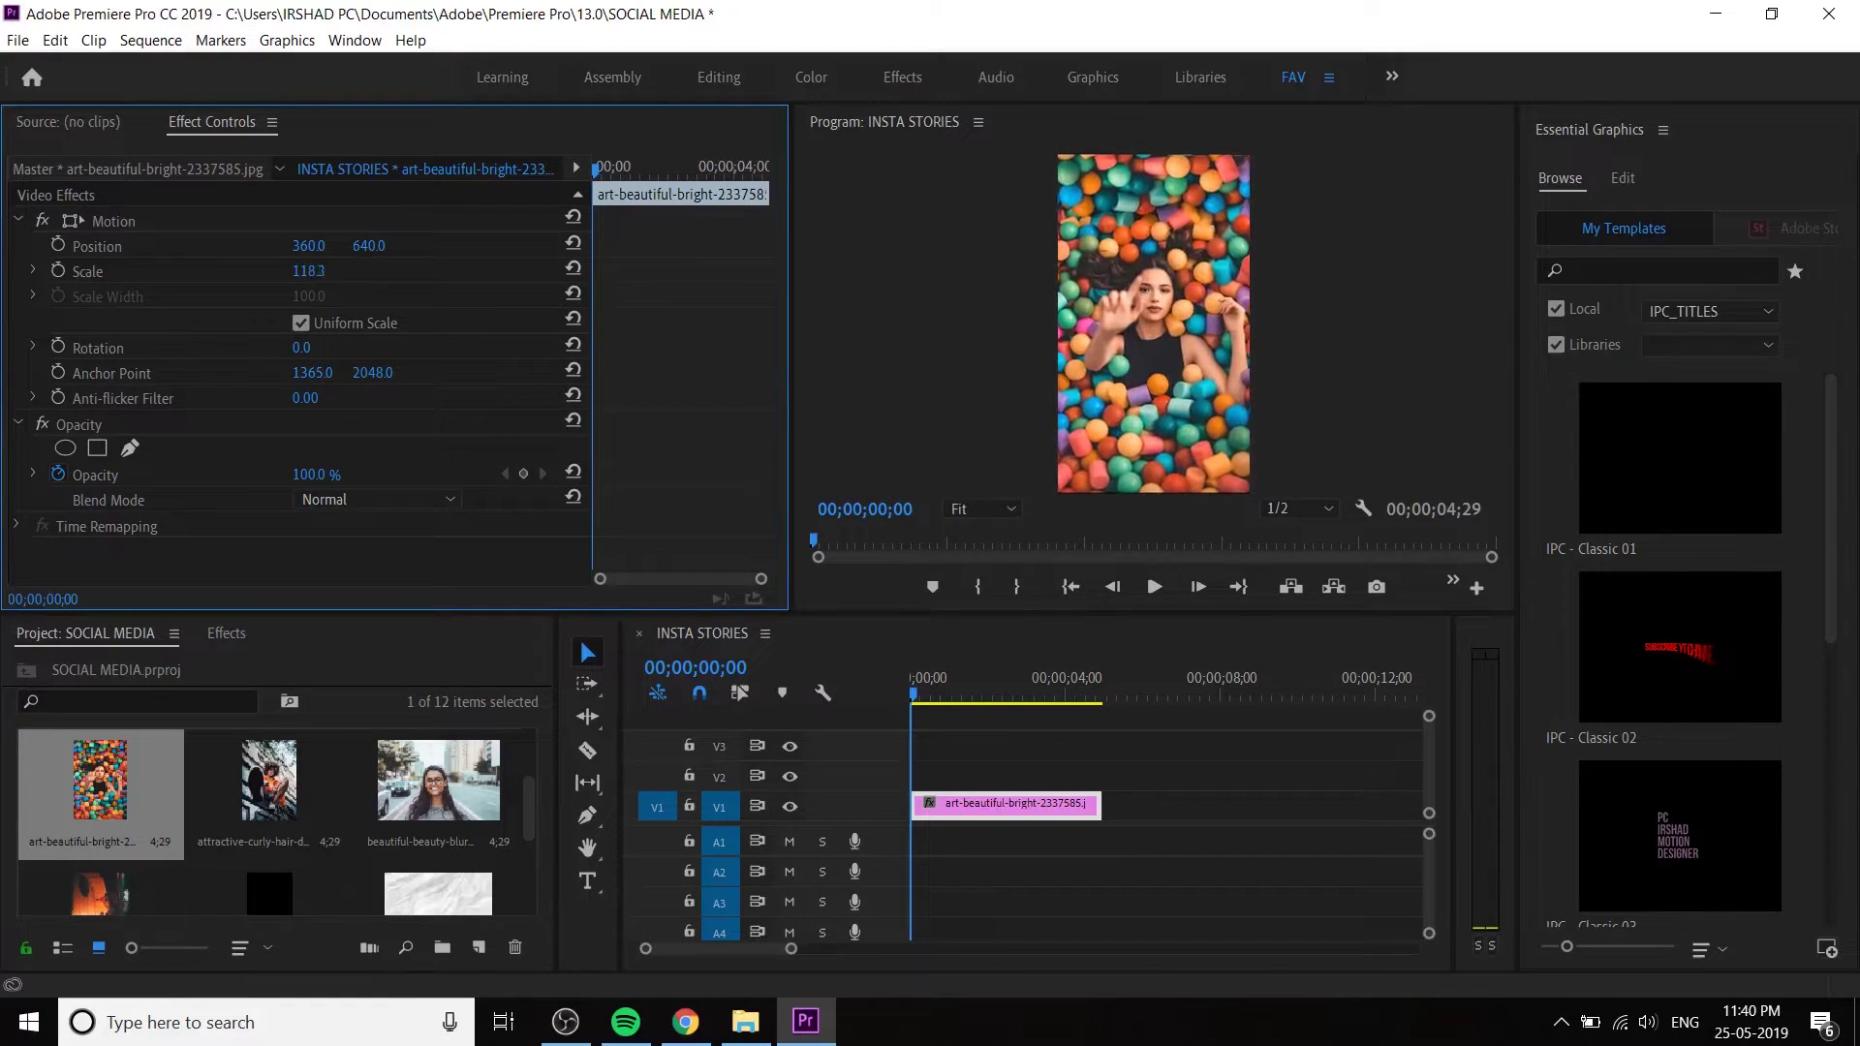
click(1177, 753)
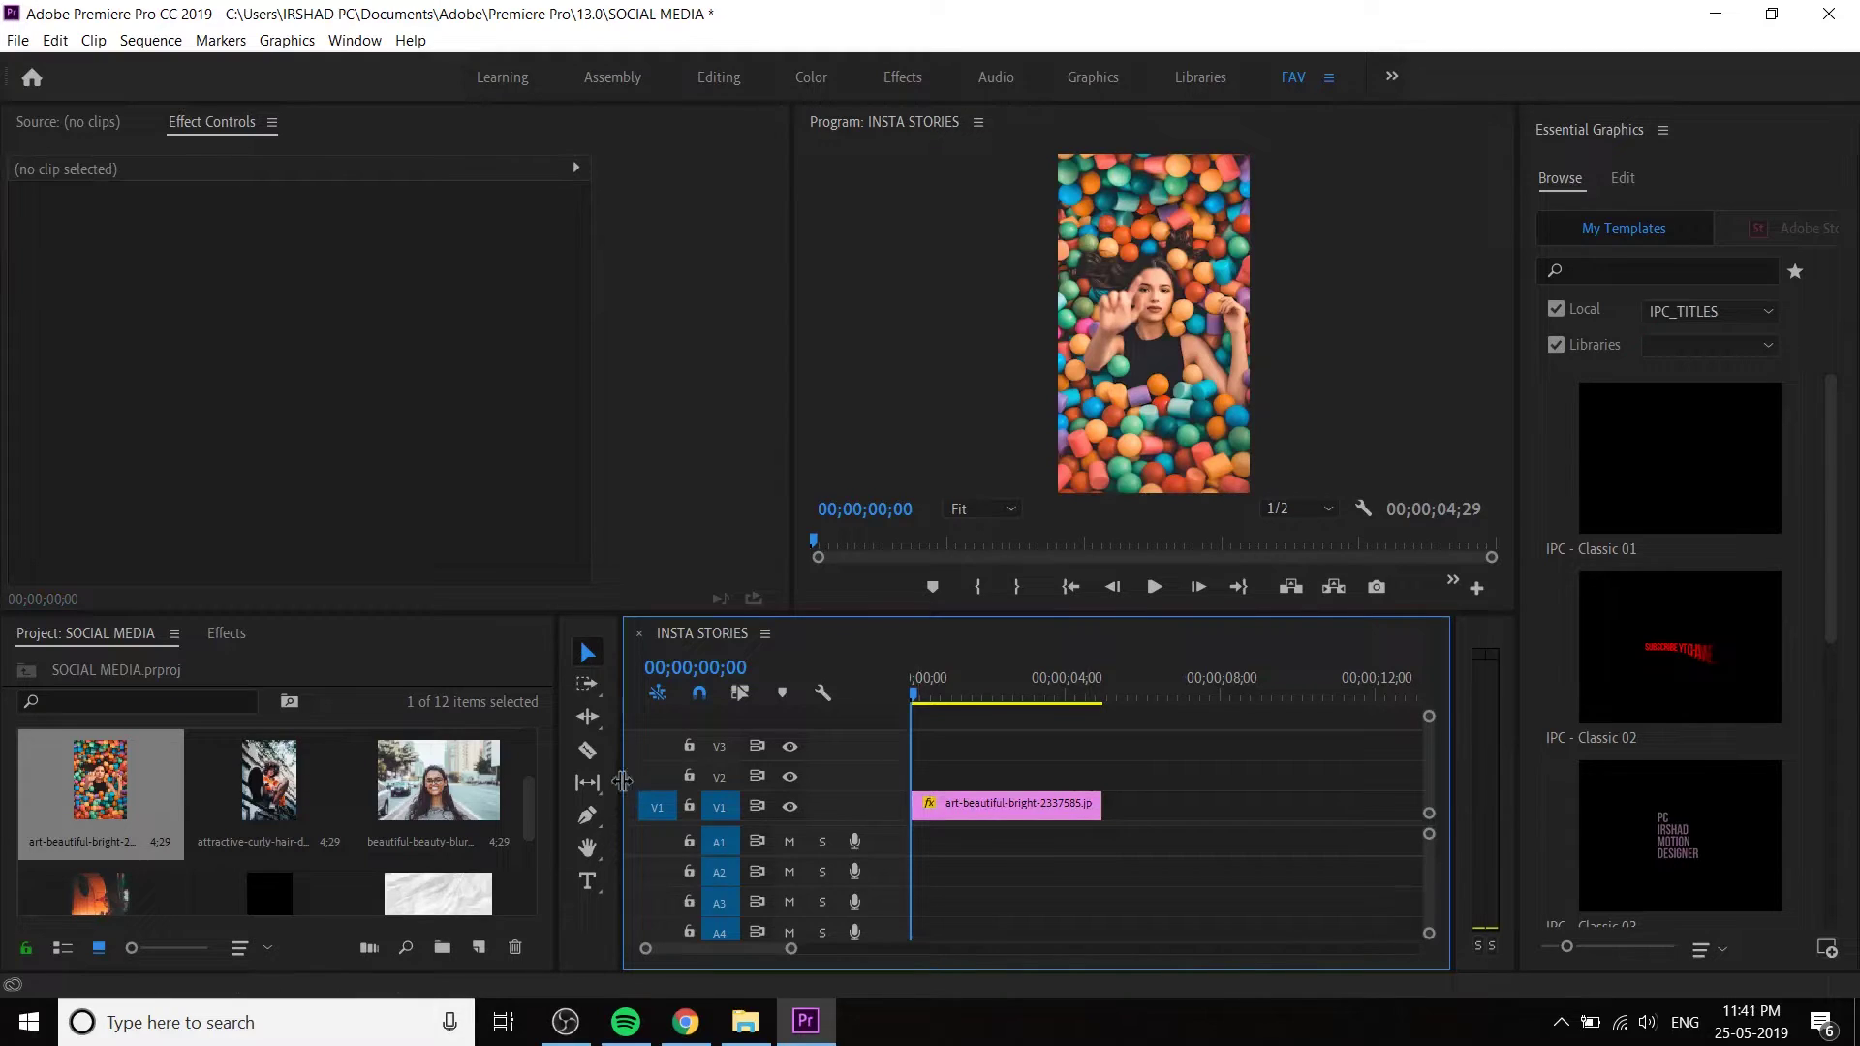
- Draw a circle with the Ellipse tool, enlarge it past the frame's right edge and move it to the upper-right corner of the photo
drag(622, 781, 538, 806)
click(504, 814)
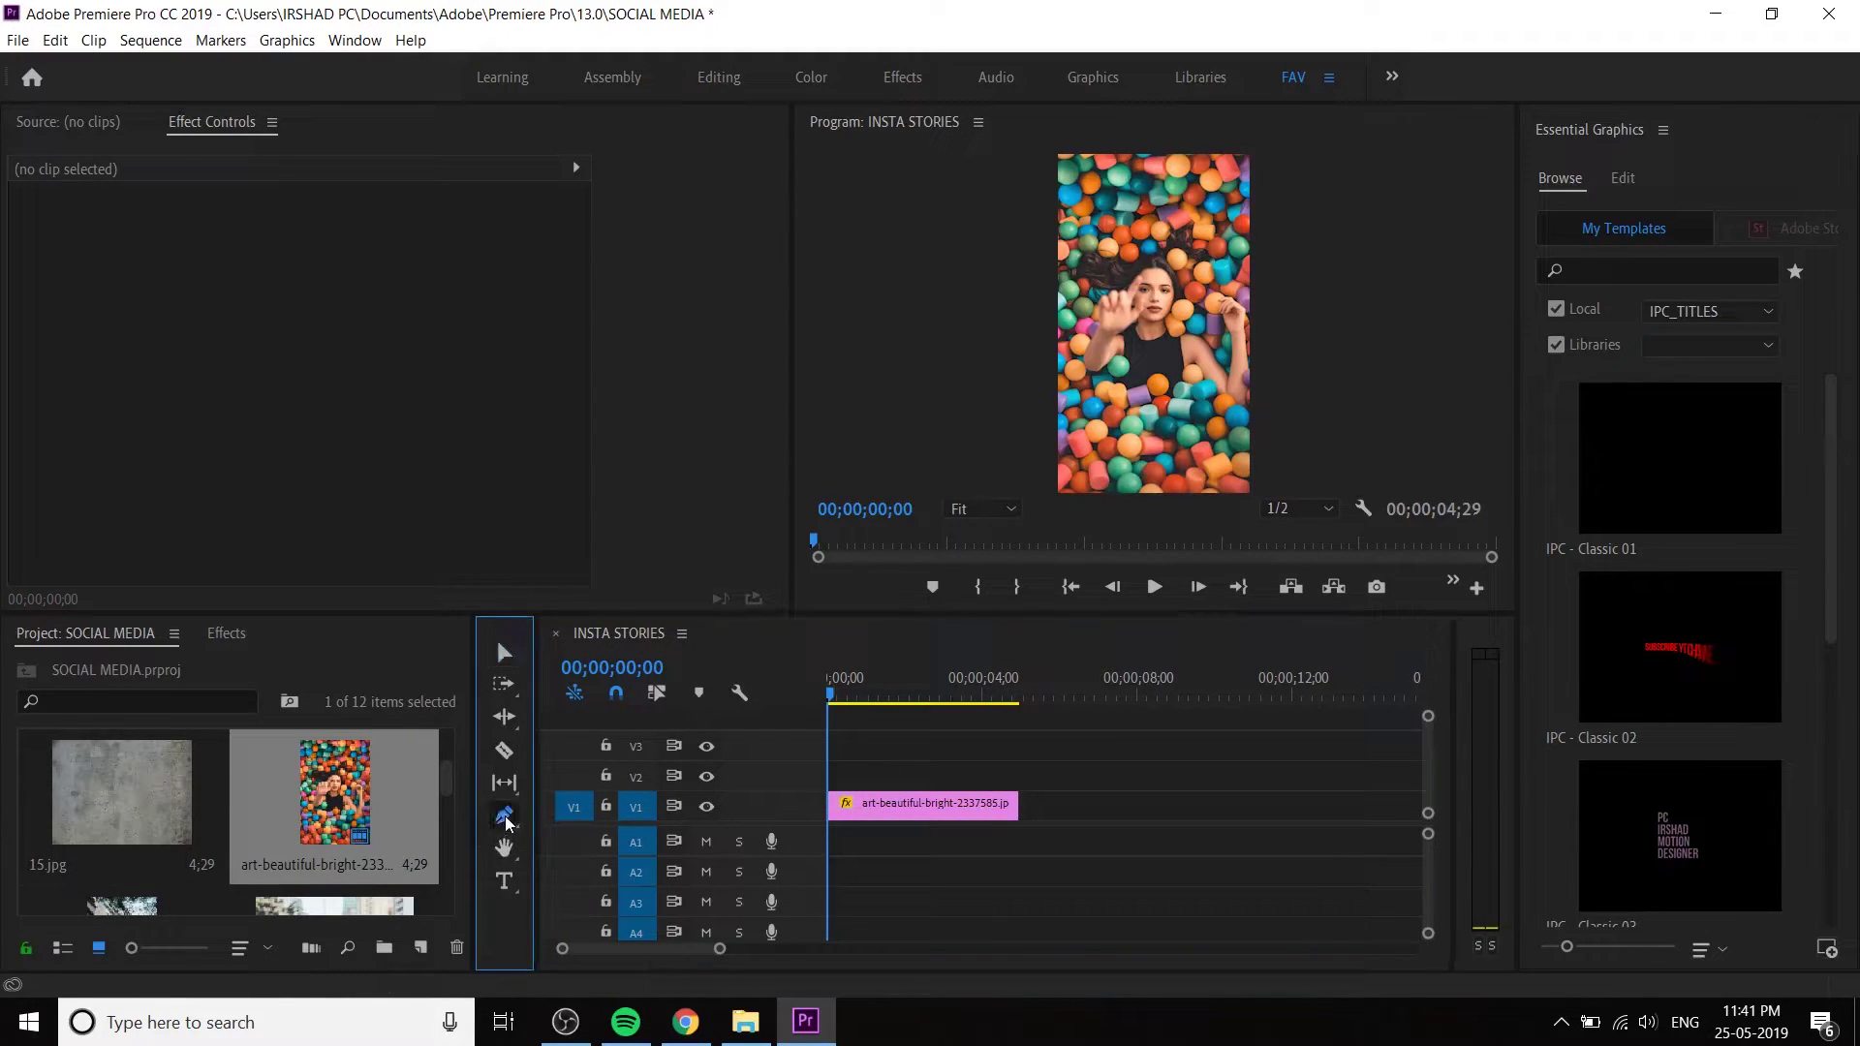
click(634, 865)
drag(1116, 246, 1177, 341)
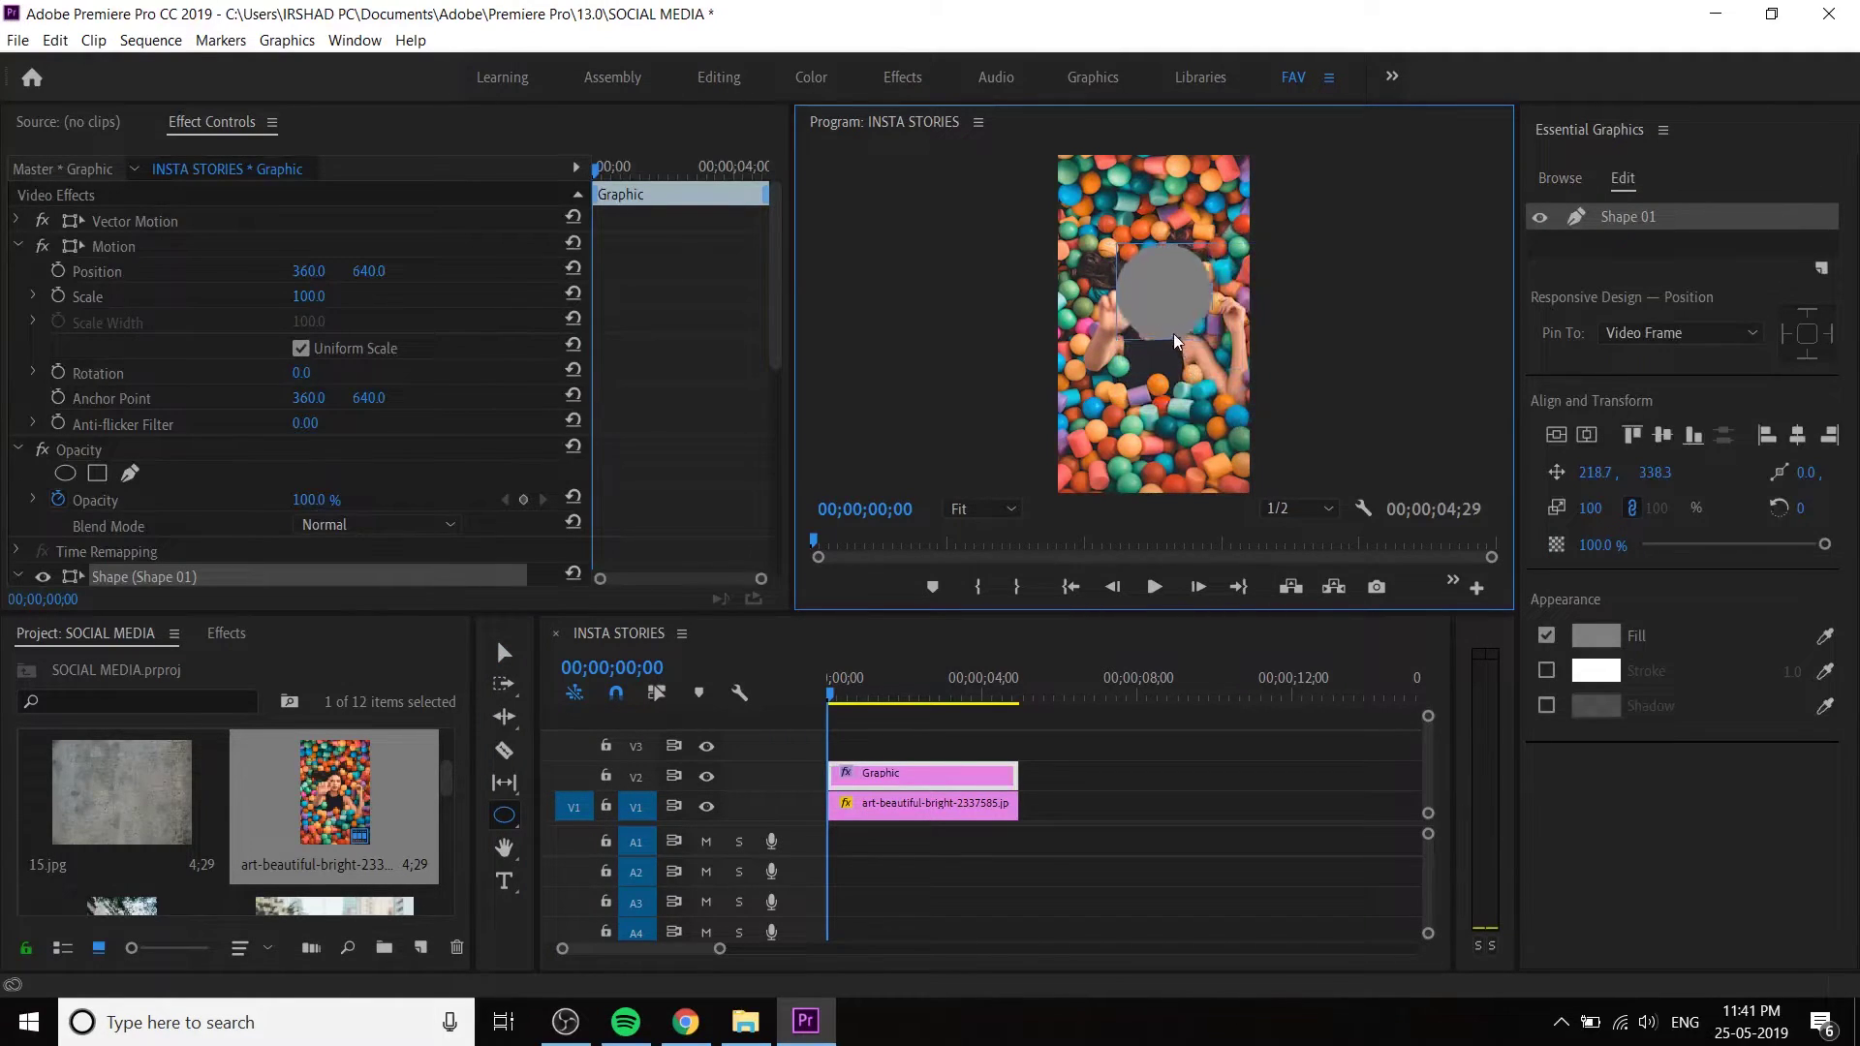
drag(1223, 278, 1372, 452)
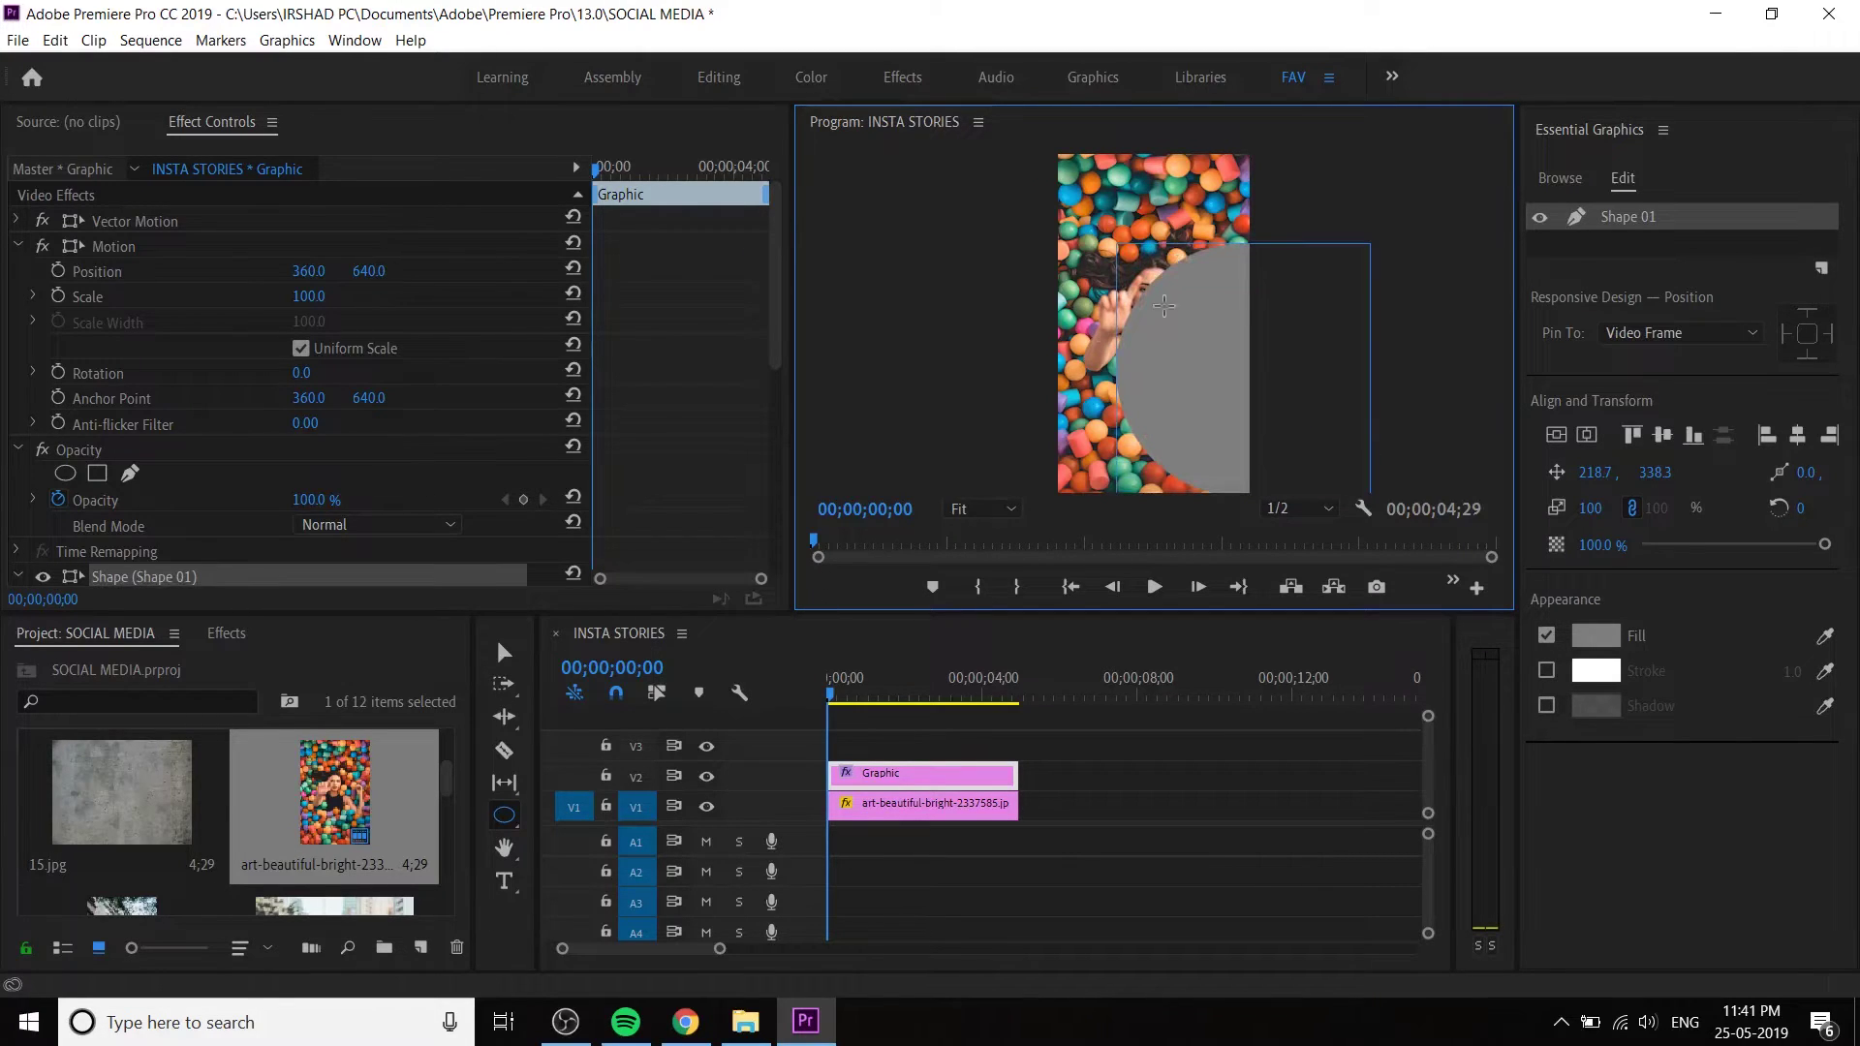
key(v)
drag(1229, 306, 1163, 221)
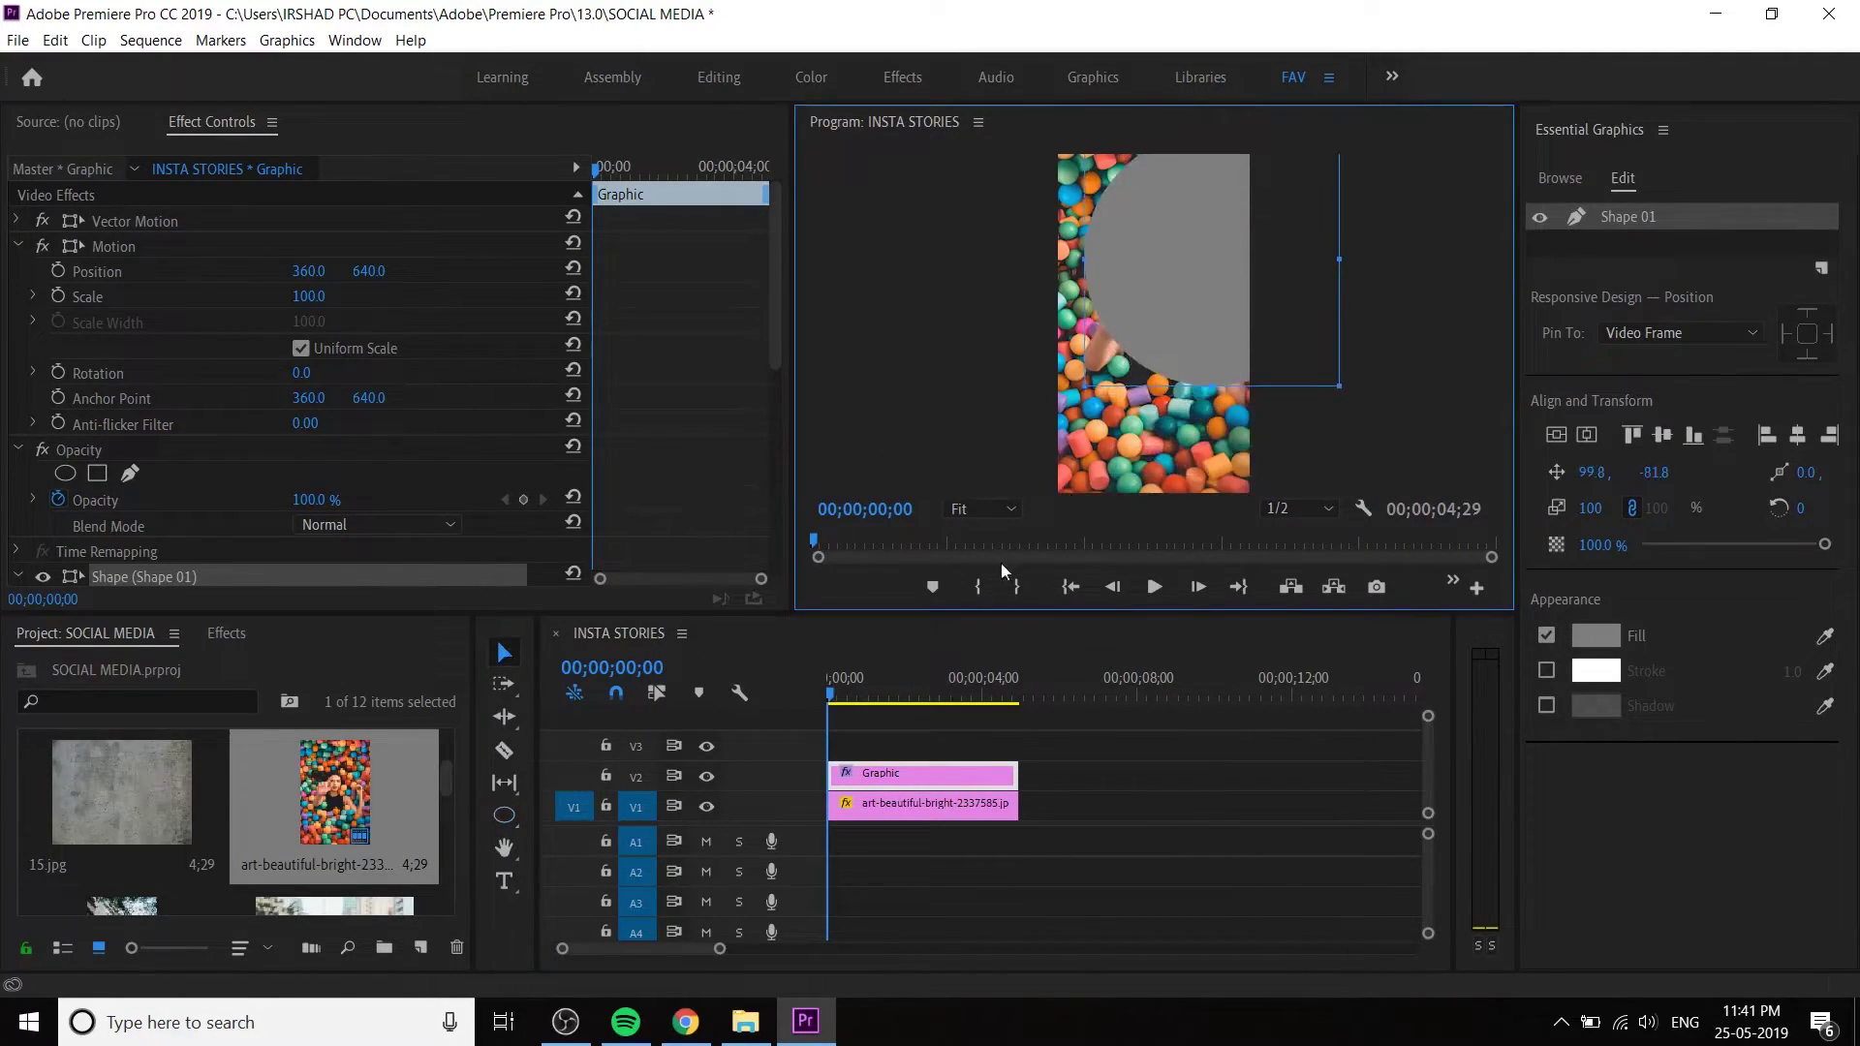
- Give the circle's graphic clip on V2 the Mango label color
right_click(917, 775)
mouse_move(1017, 581)
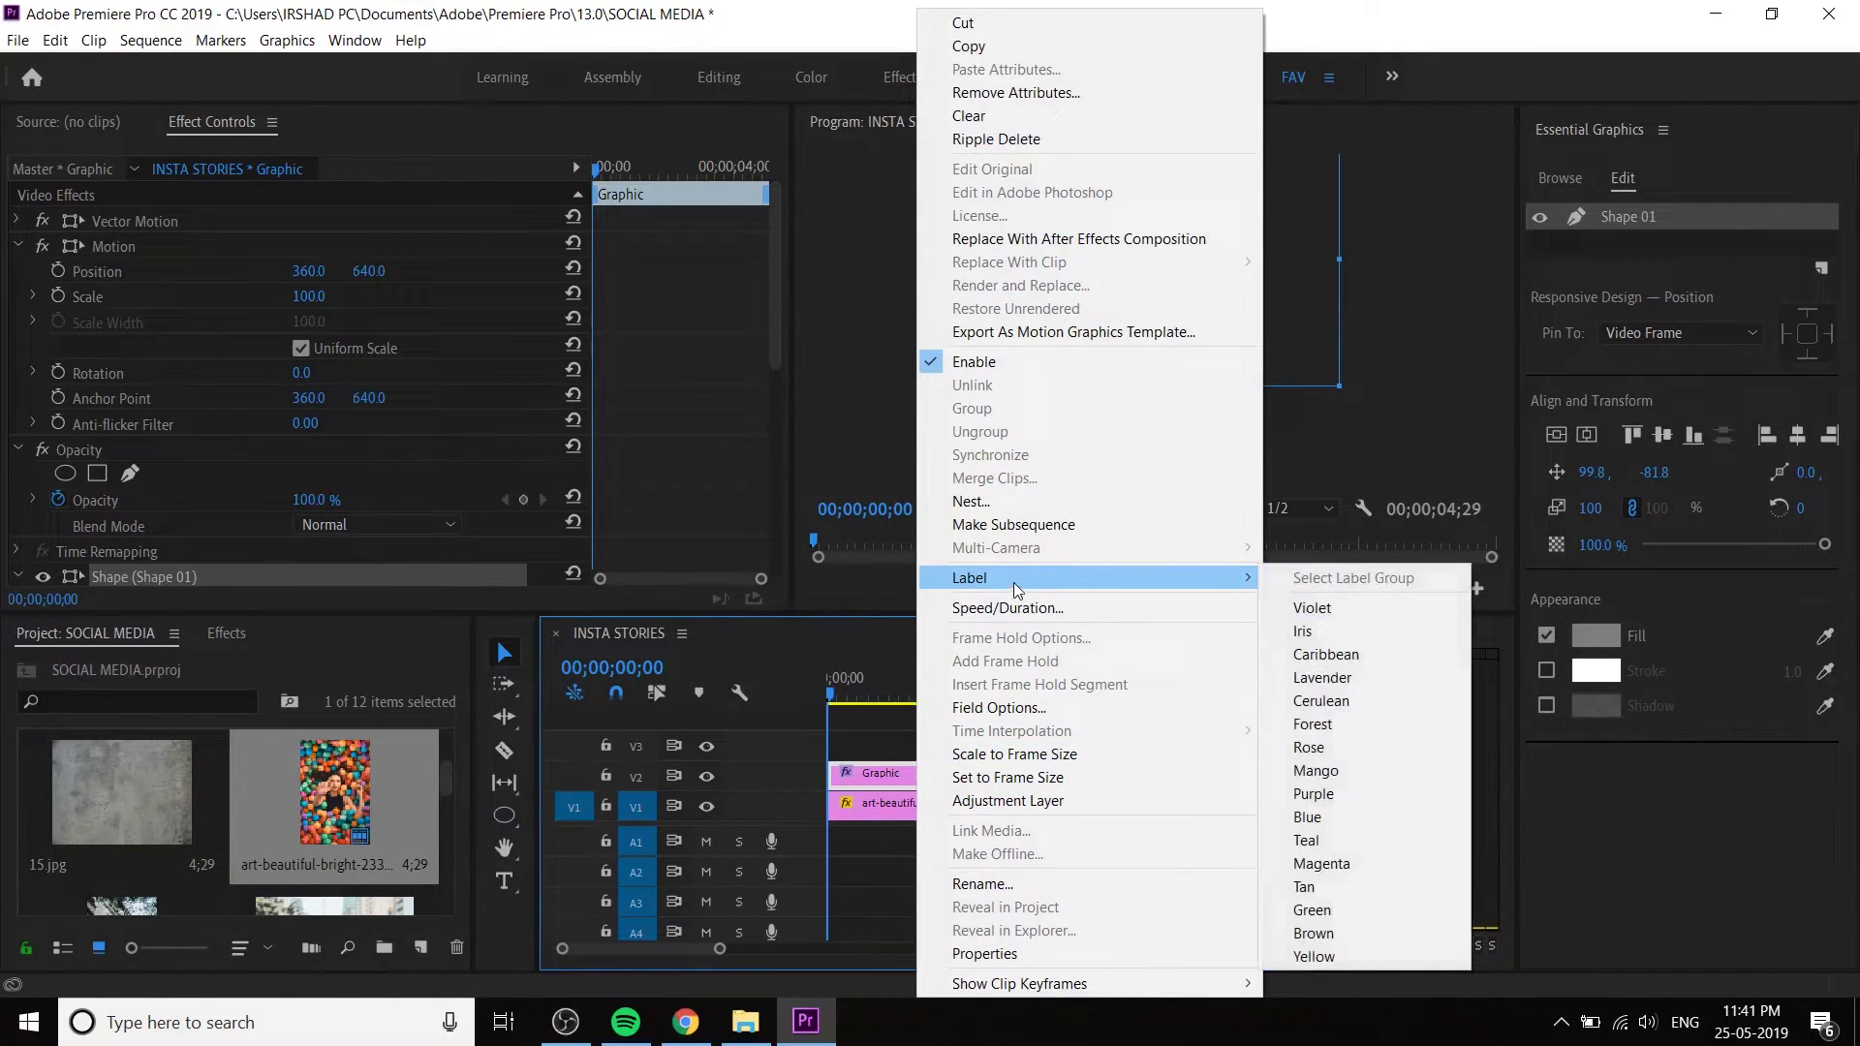
click(1340, 772)
click(1087, 861)
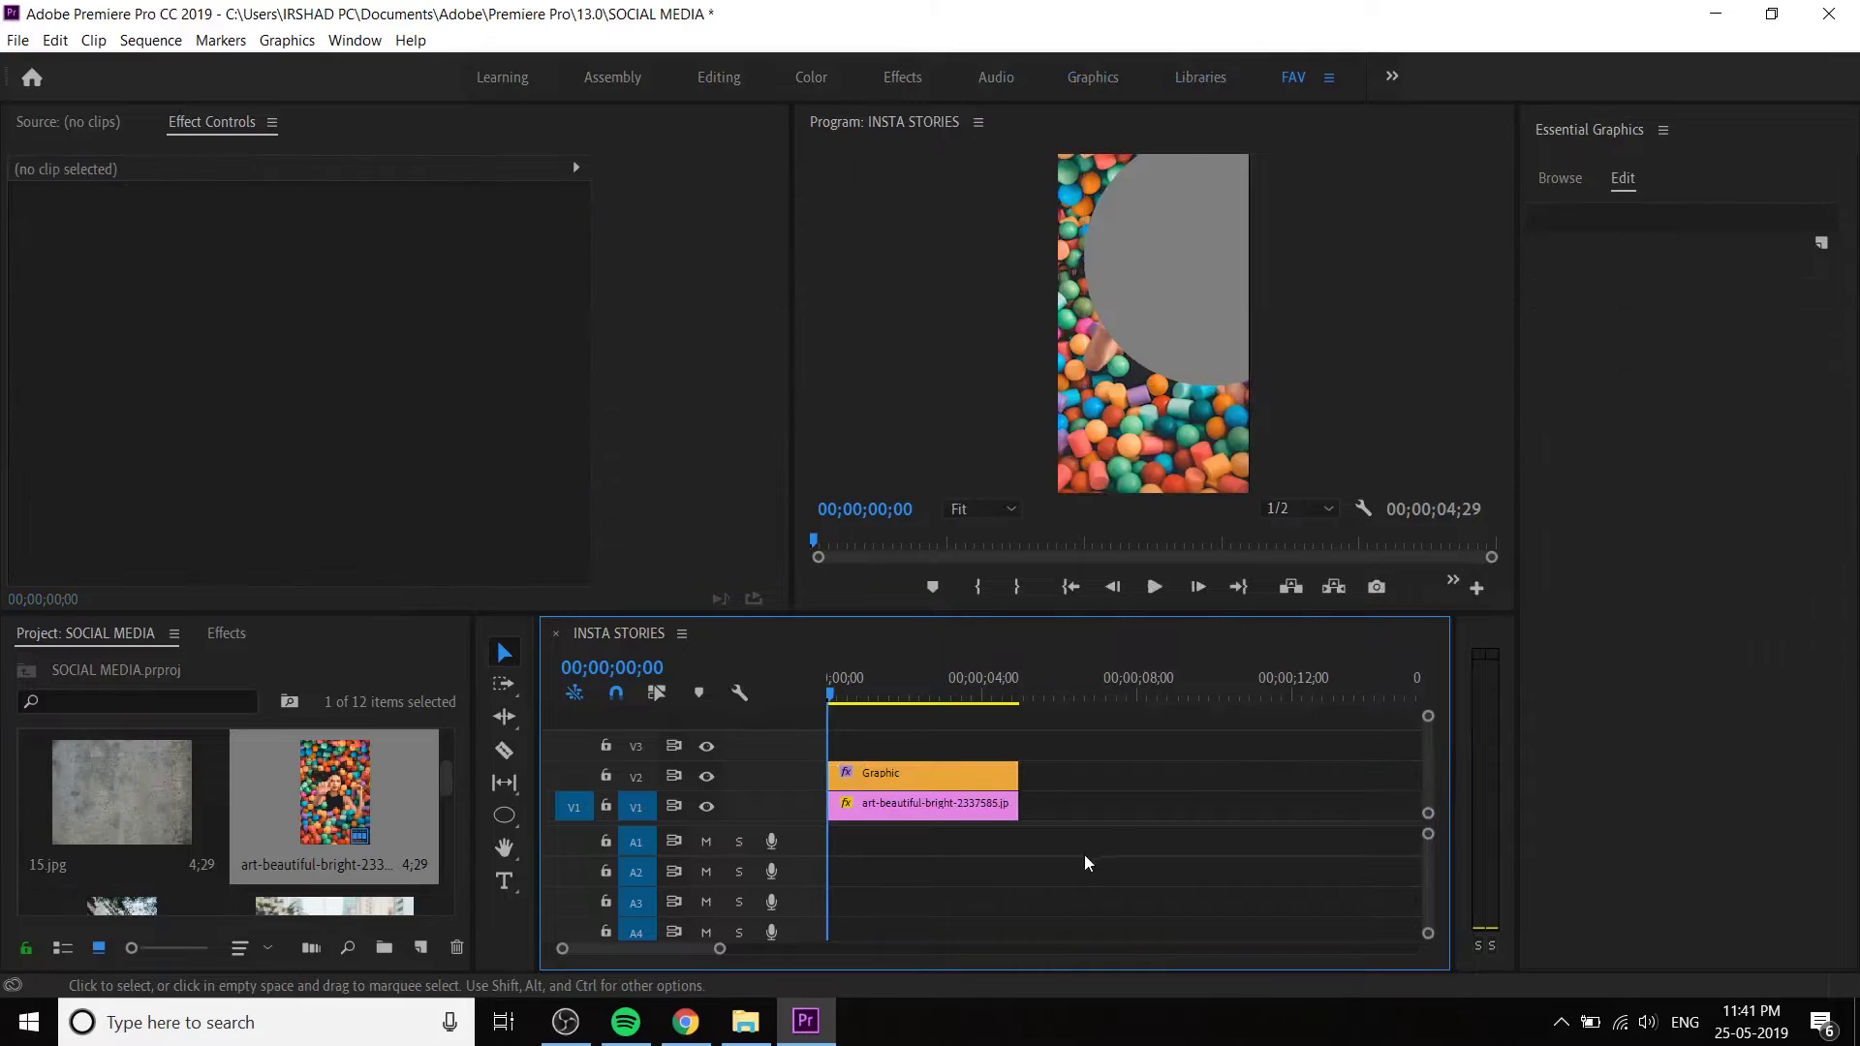
- Change the circle's fill color to white (FFFFFF)
click(962, 771)
mouse_move(853, 680)
mouse_down()
mouse_move(898, 680)
mouse_move(825, 668)
mouse_up()
click(1147, 236)
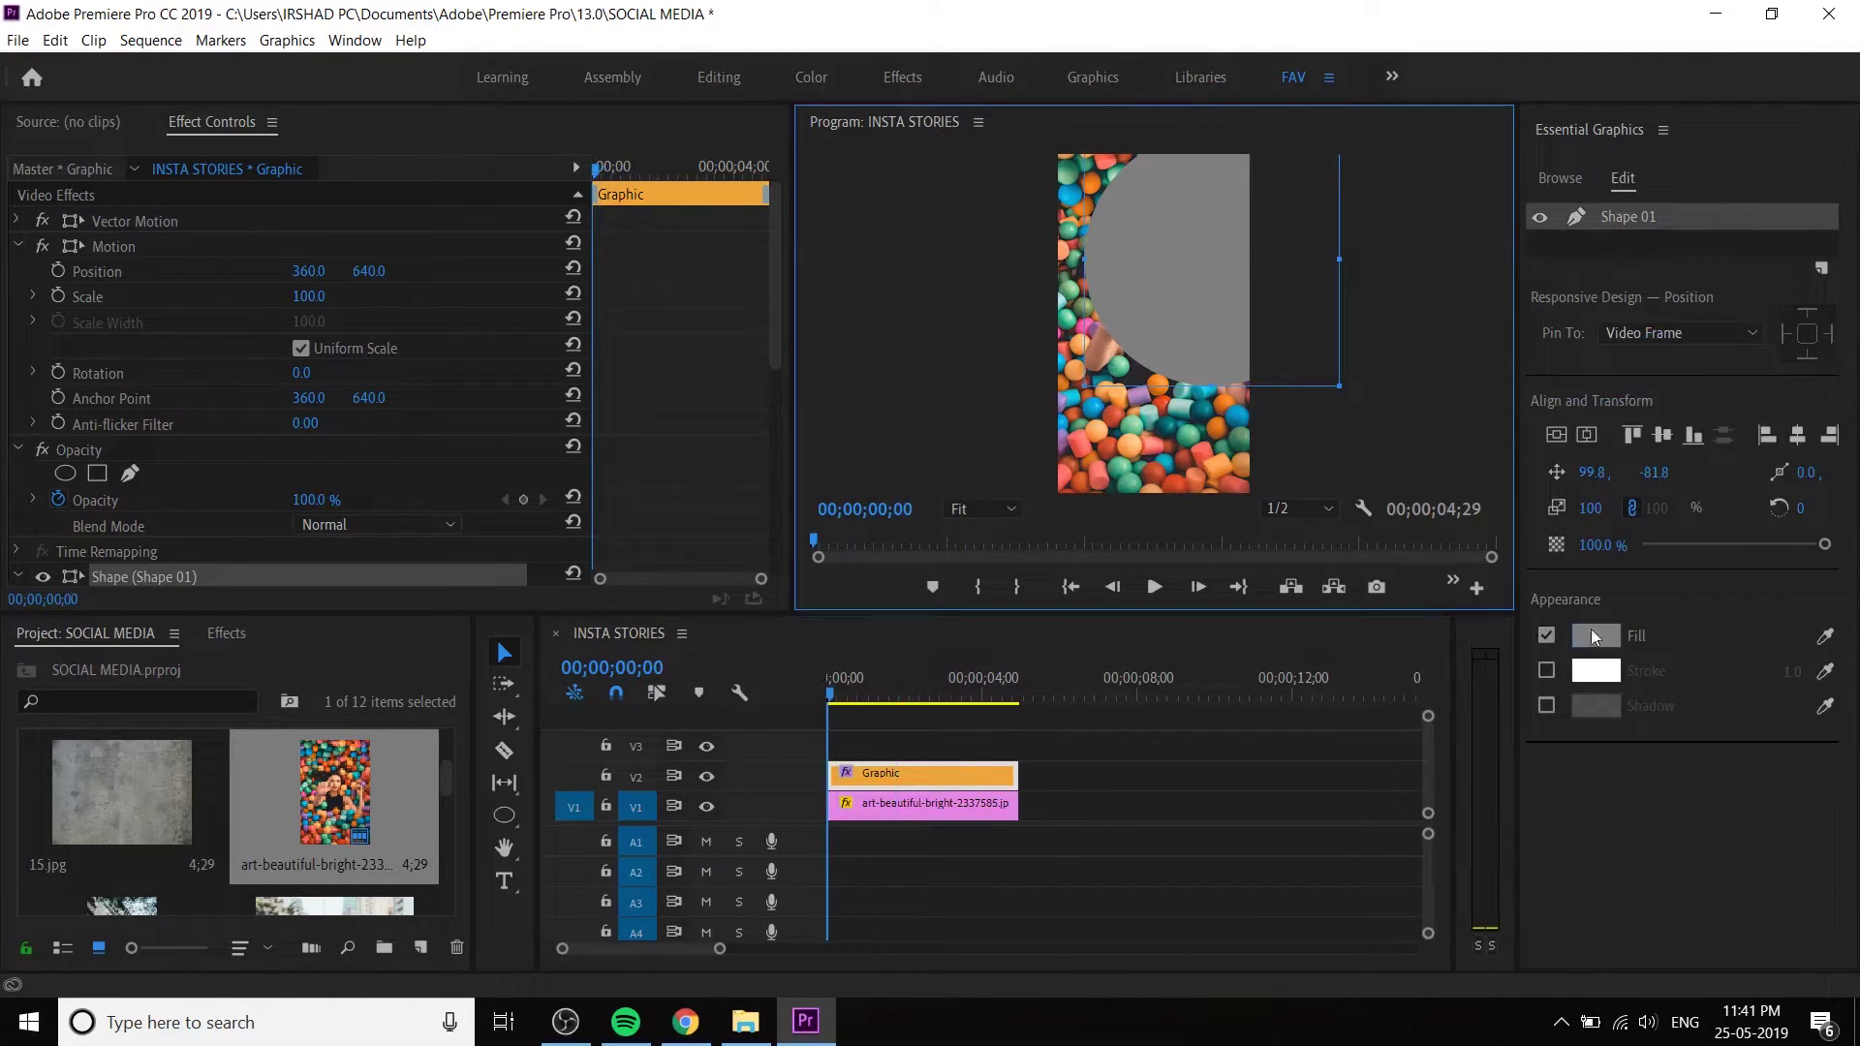
click(1596, 637)
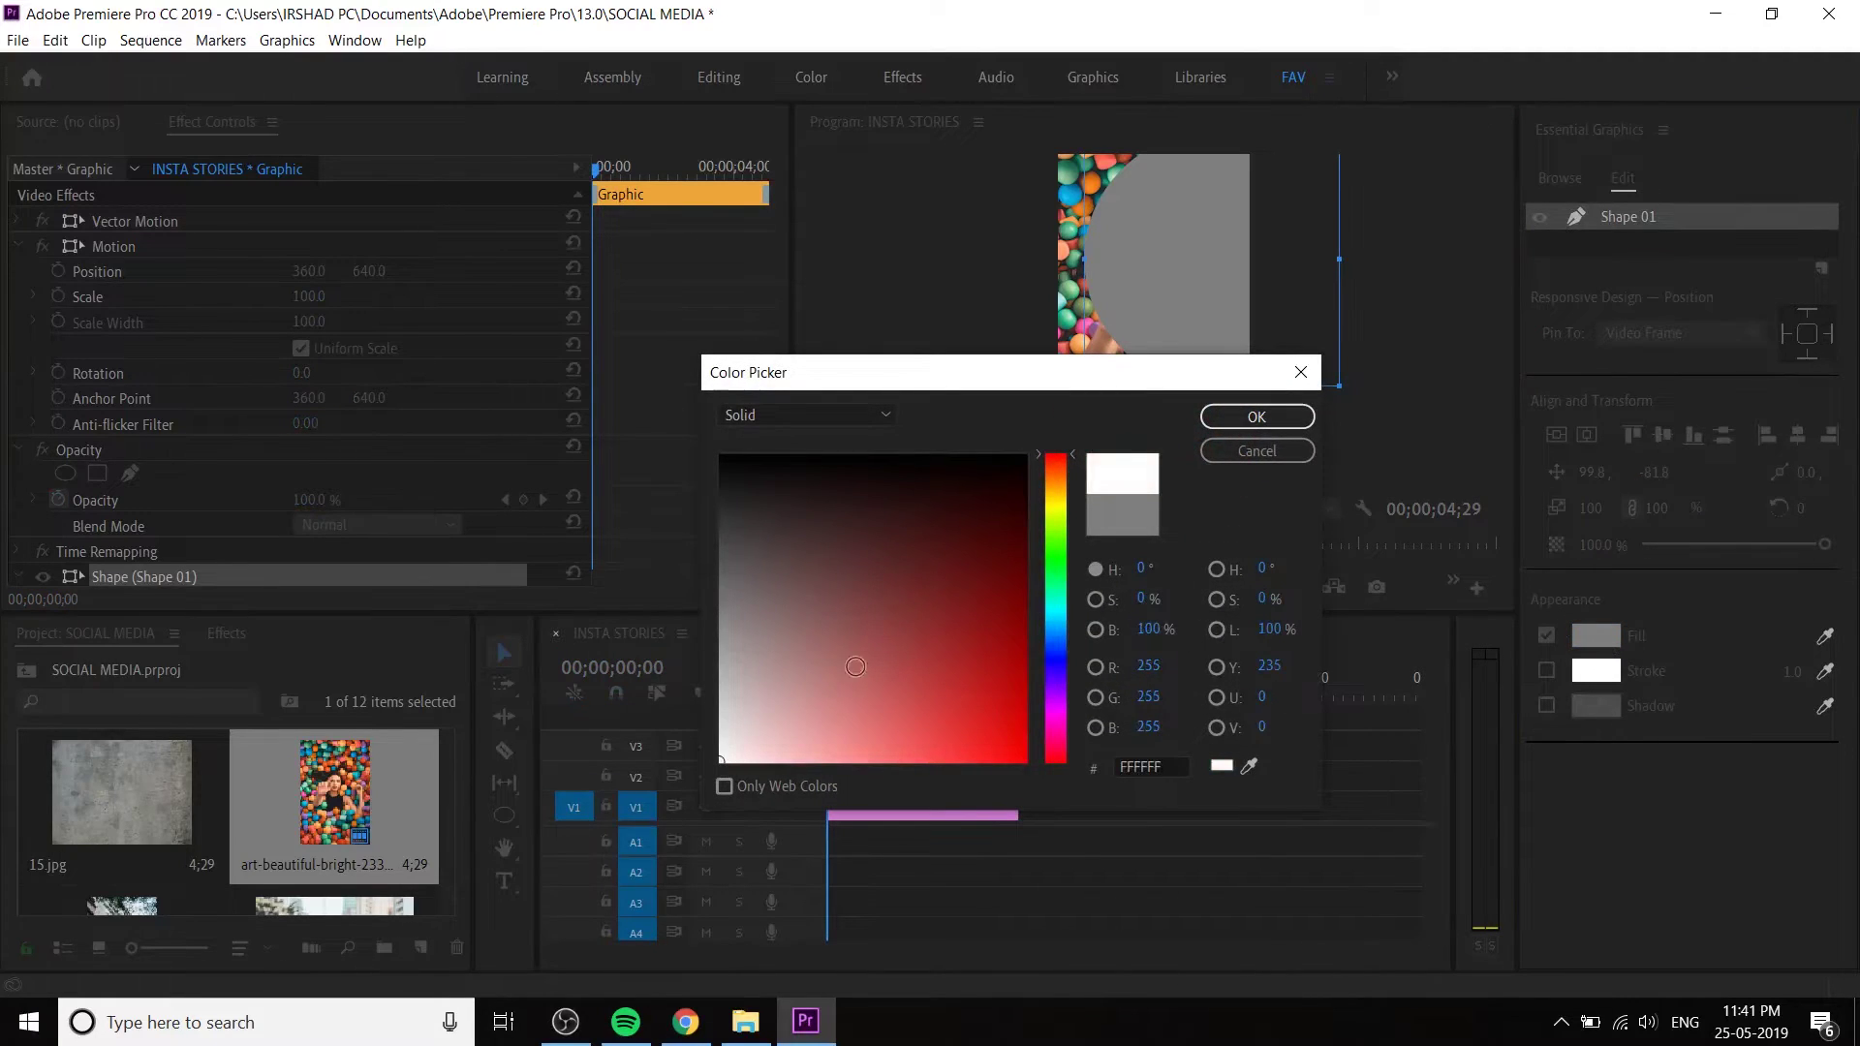
click(1270, 419)
- Set the white circle's scale to 87 and position it at about -167, -186 so it covers the upper part of the frame
drag(1173, 279, 1224, 222)
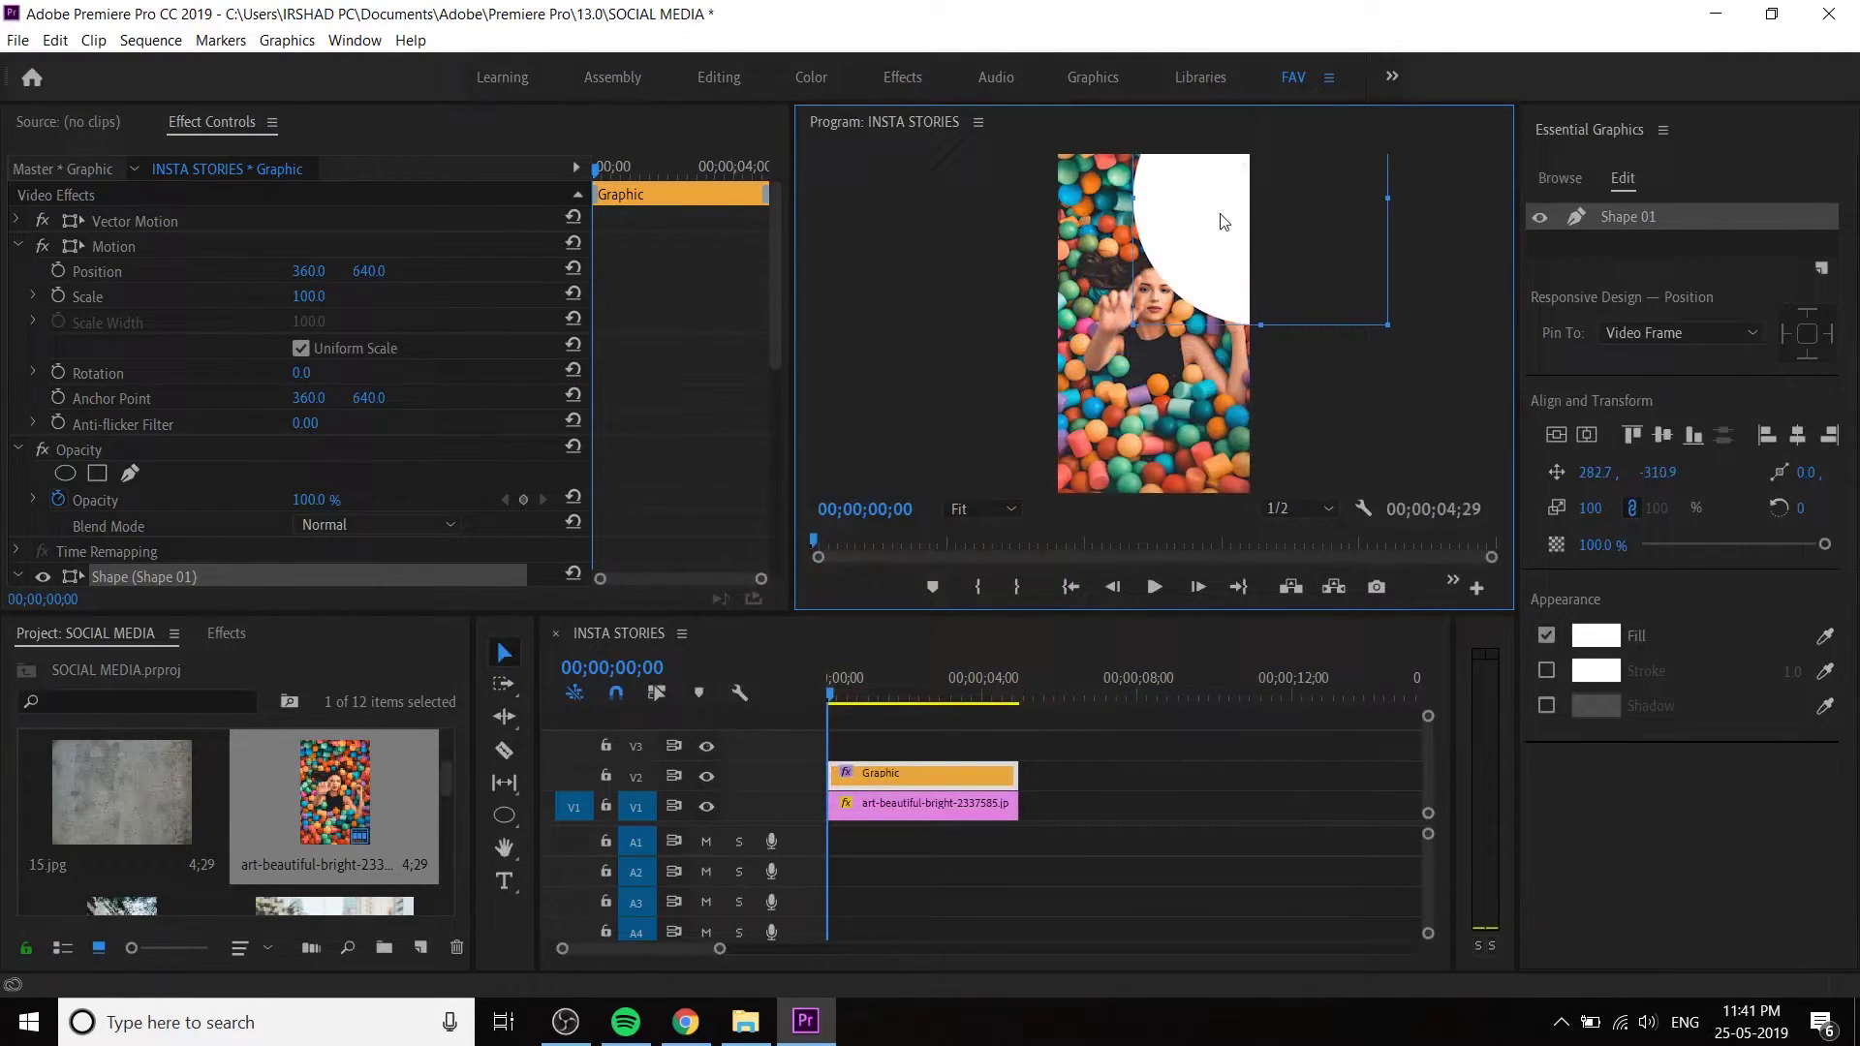
click(977, 511)
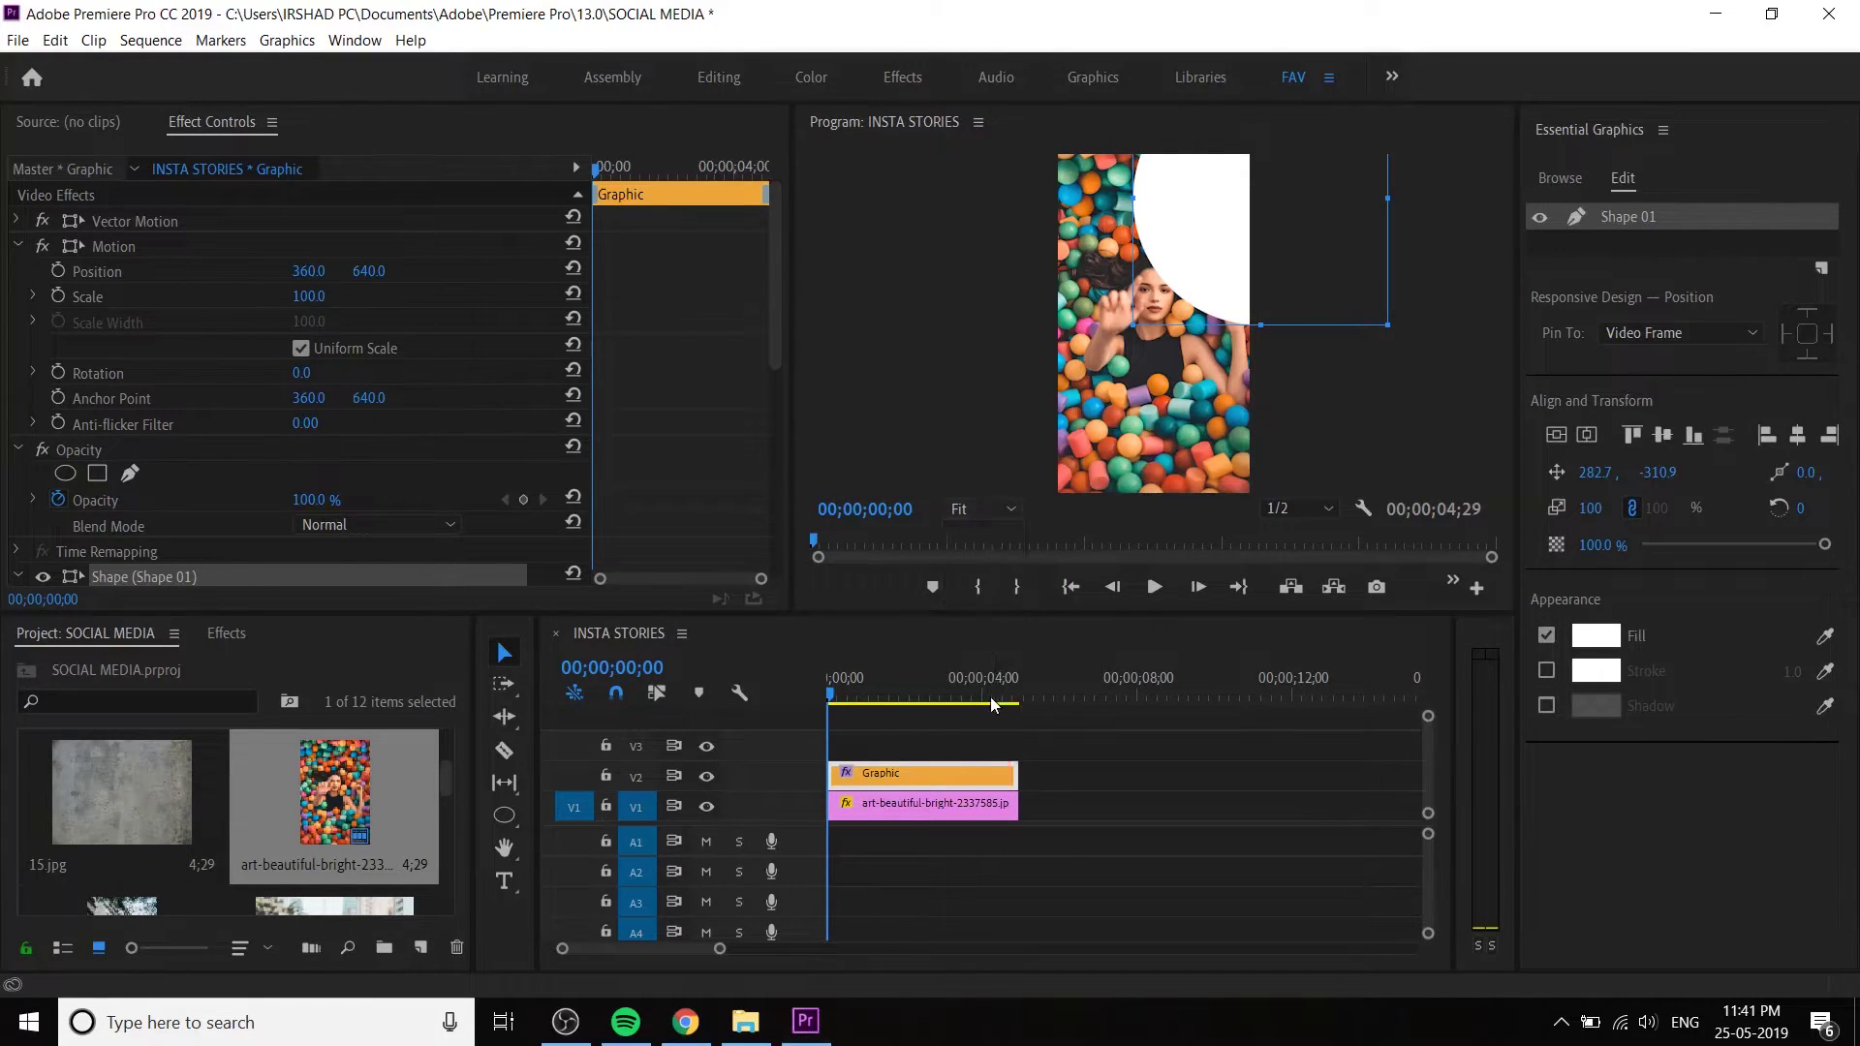
click(985, 513)
click(985, 583)
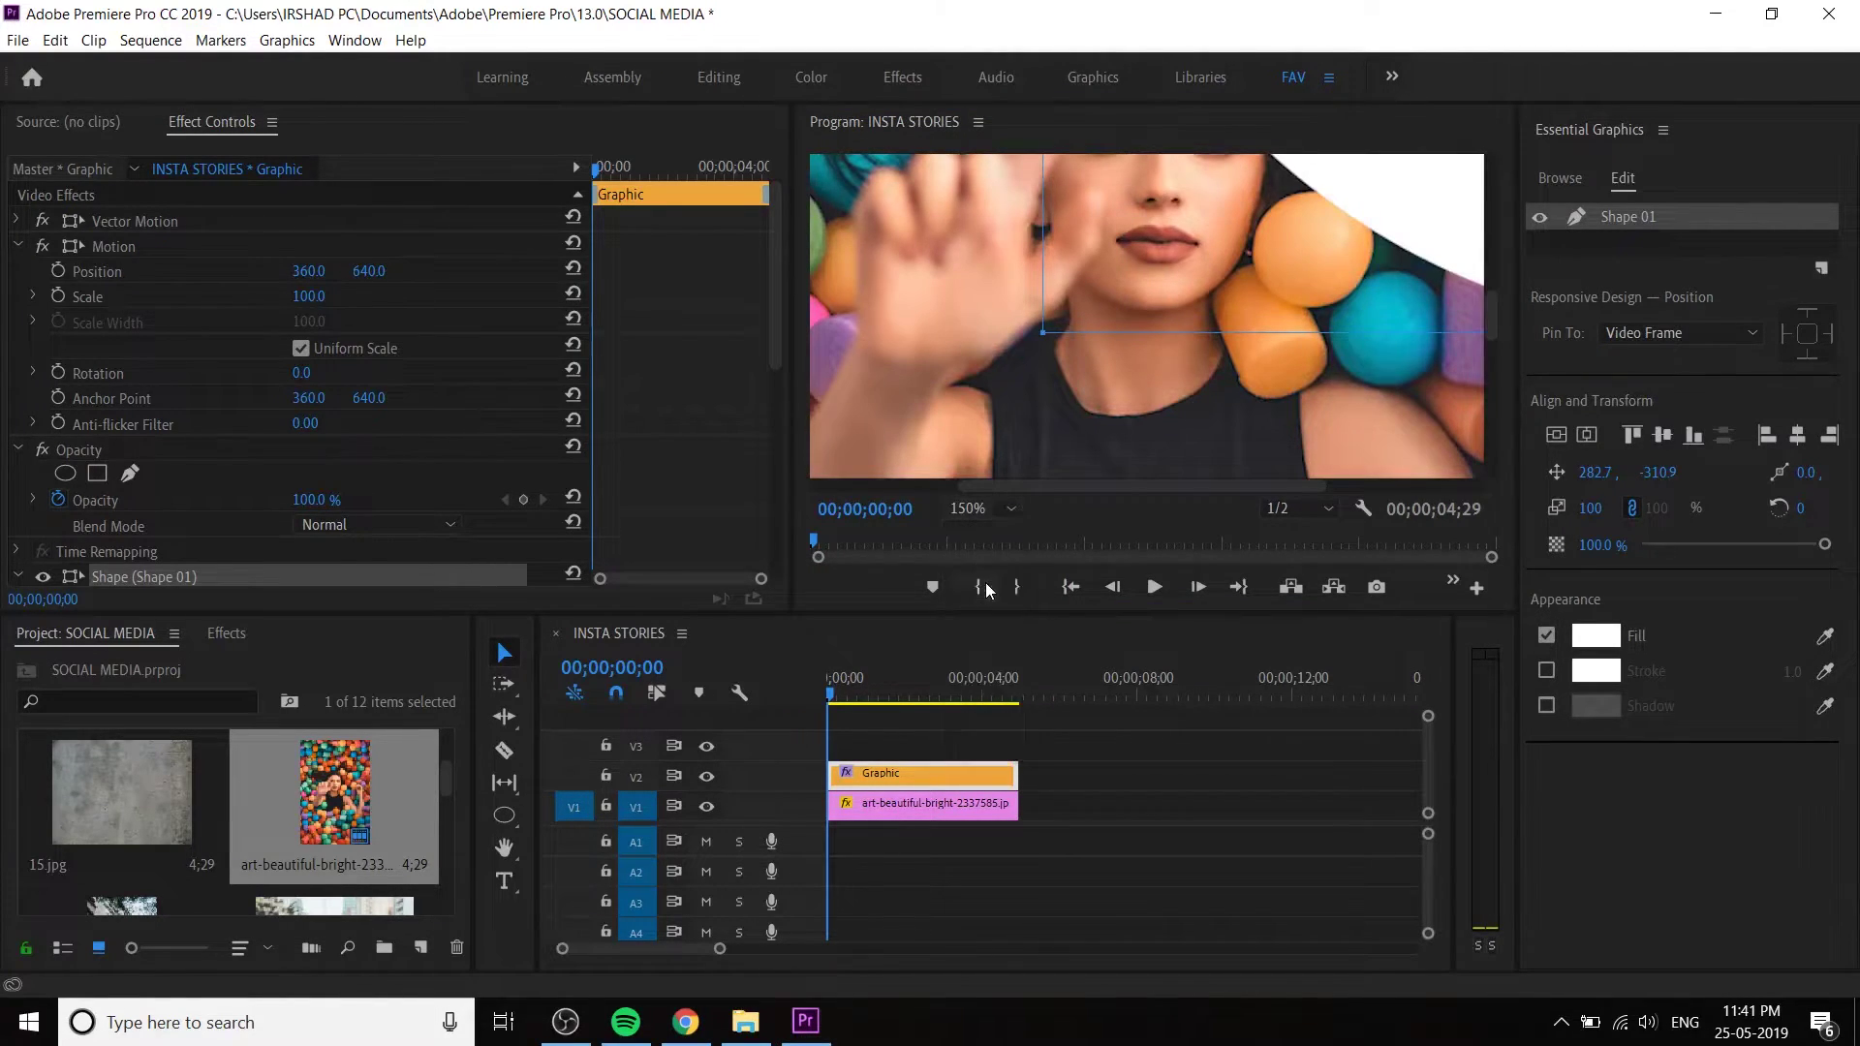
drag(1252, 236, 1245, 282)
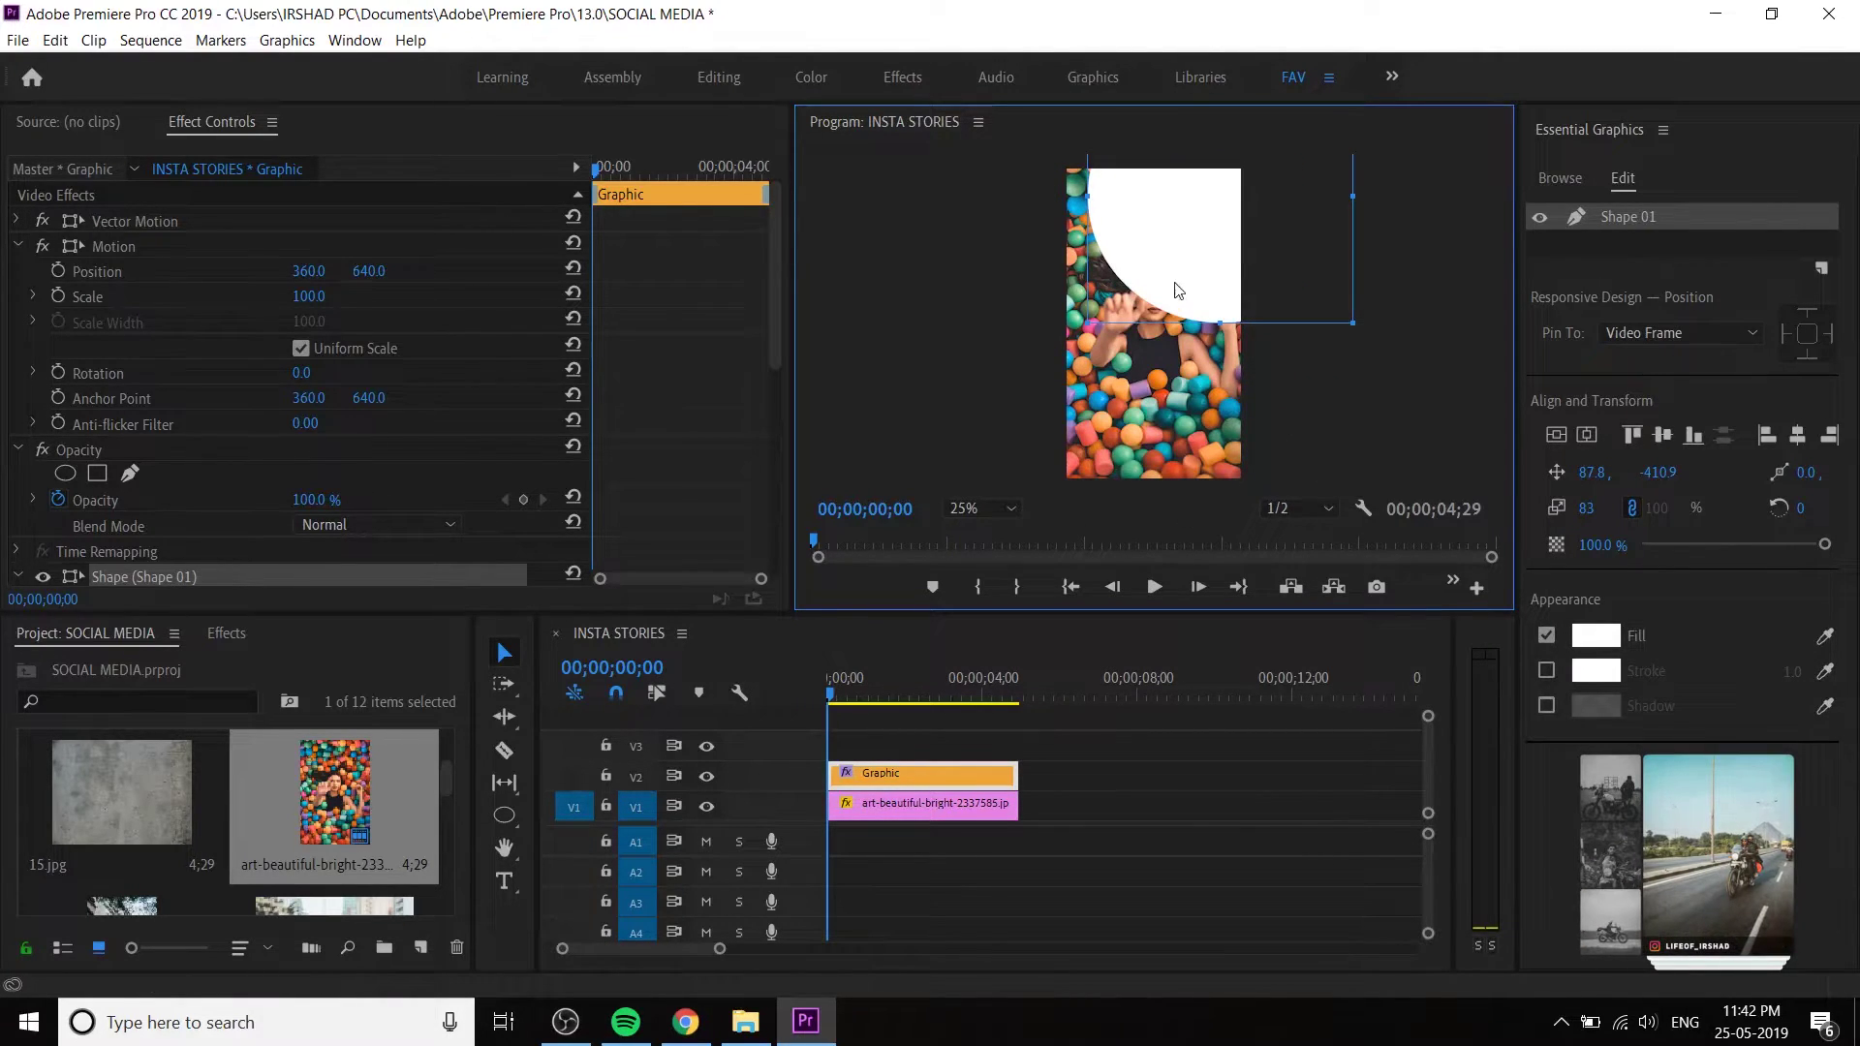
drag(1177, 263, 1131, 302)
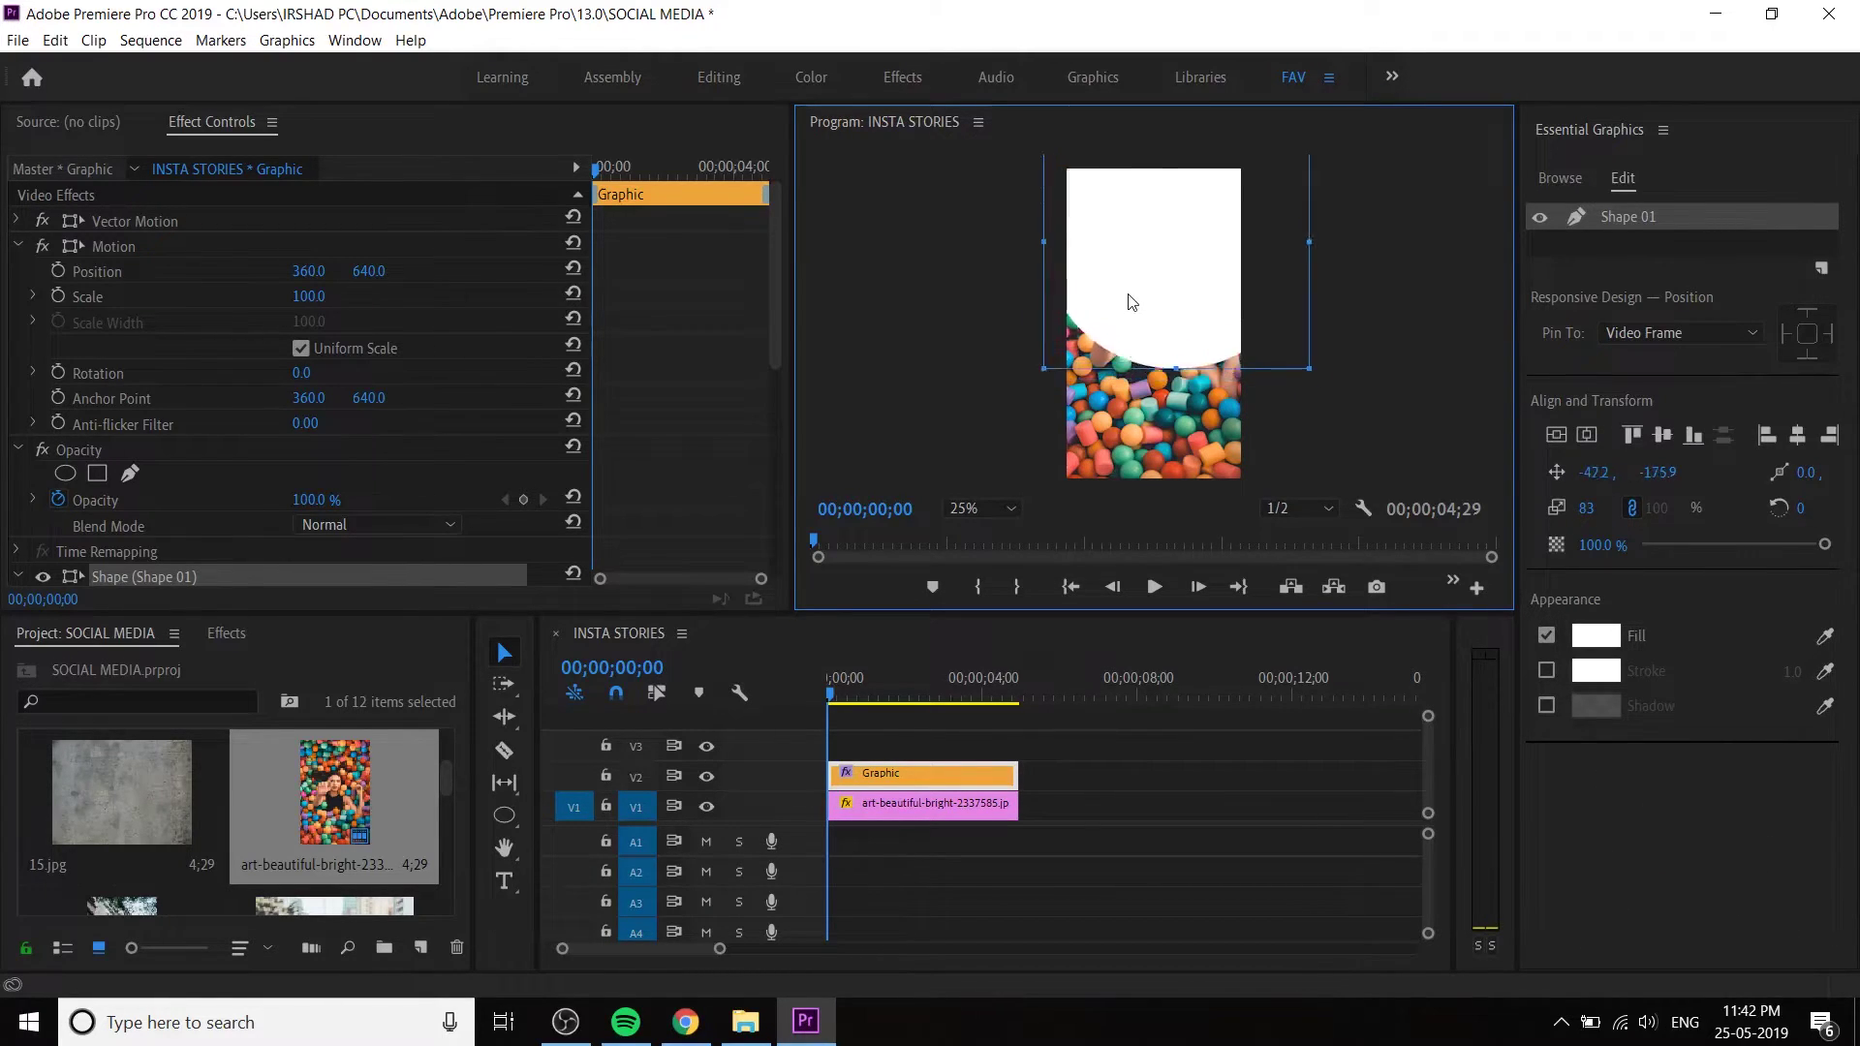
drag(1589, 513, 1628, 513)
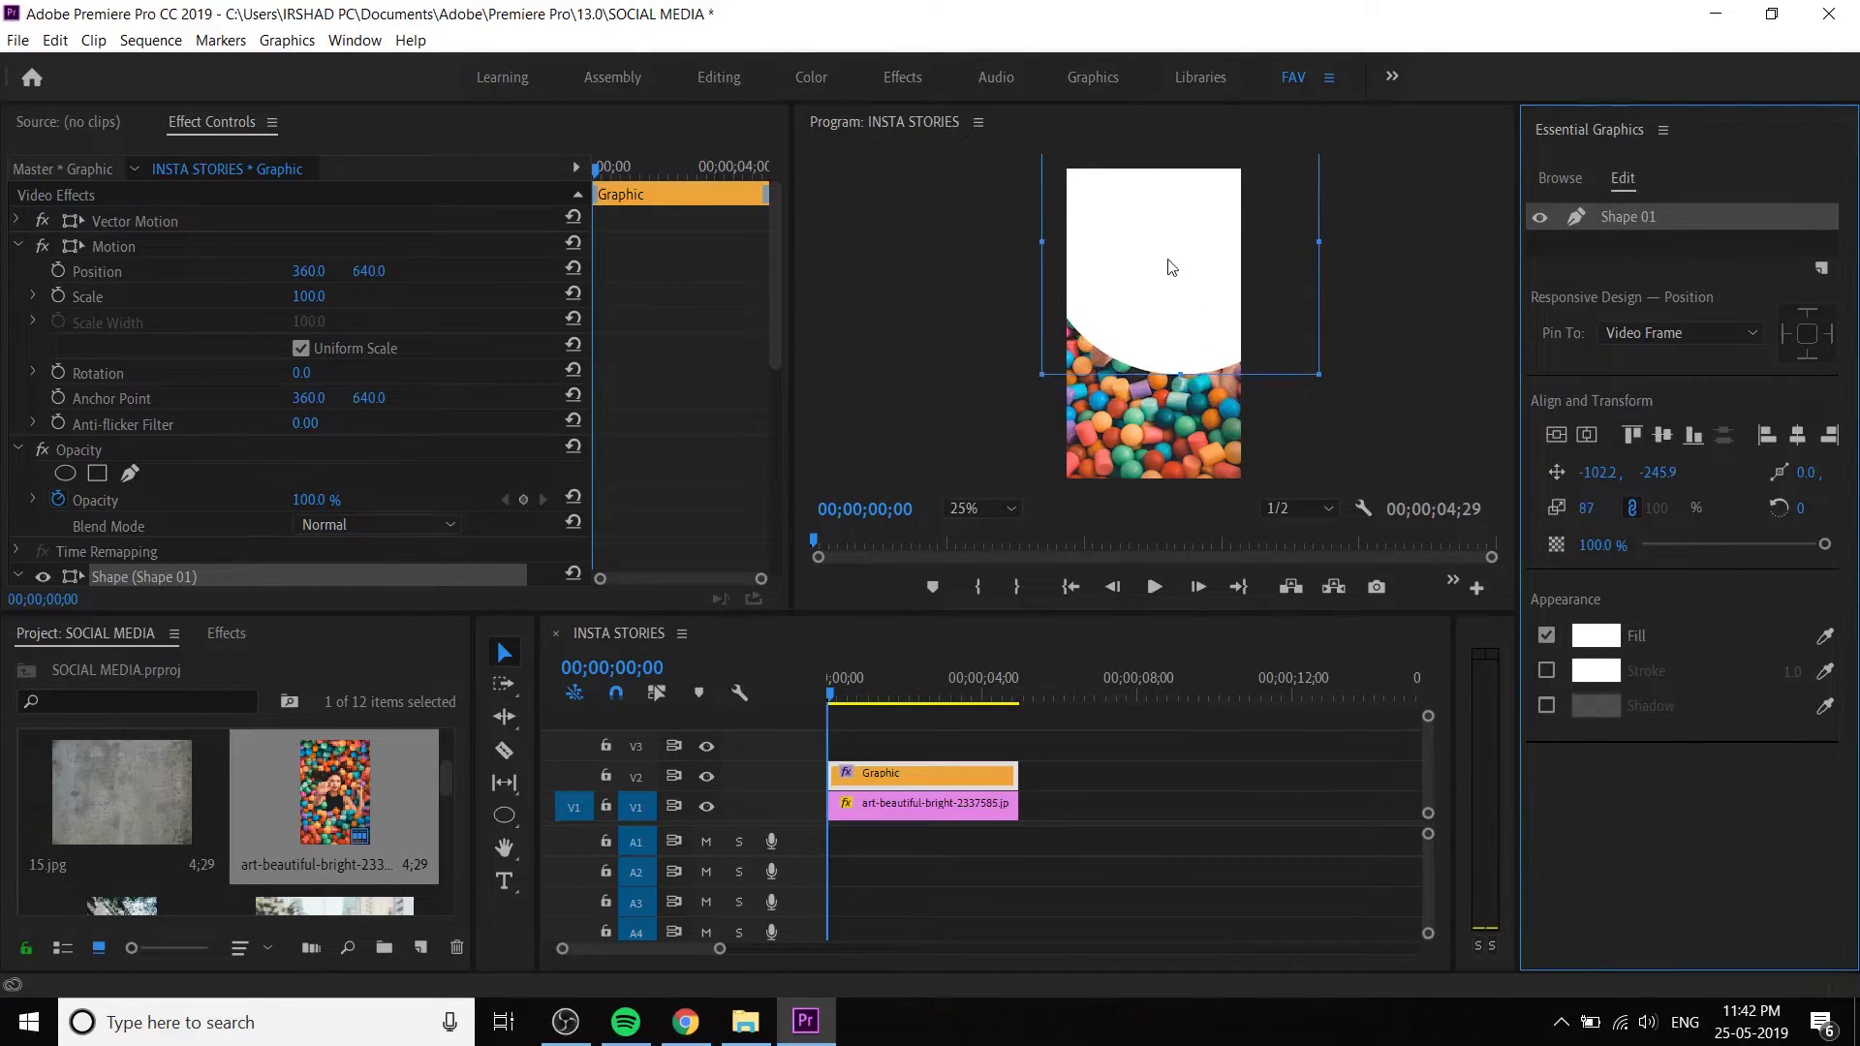
drag(1171, 268, 1155, 275)
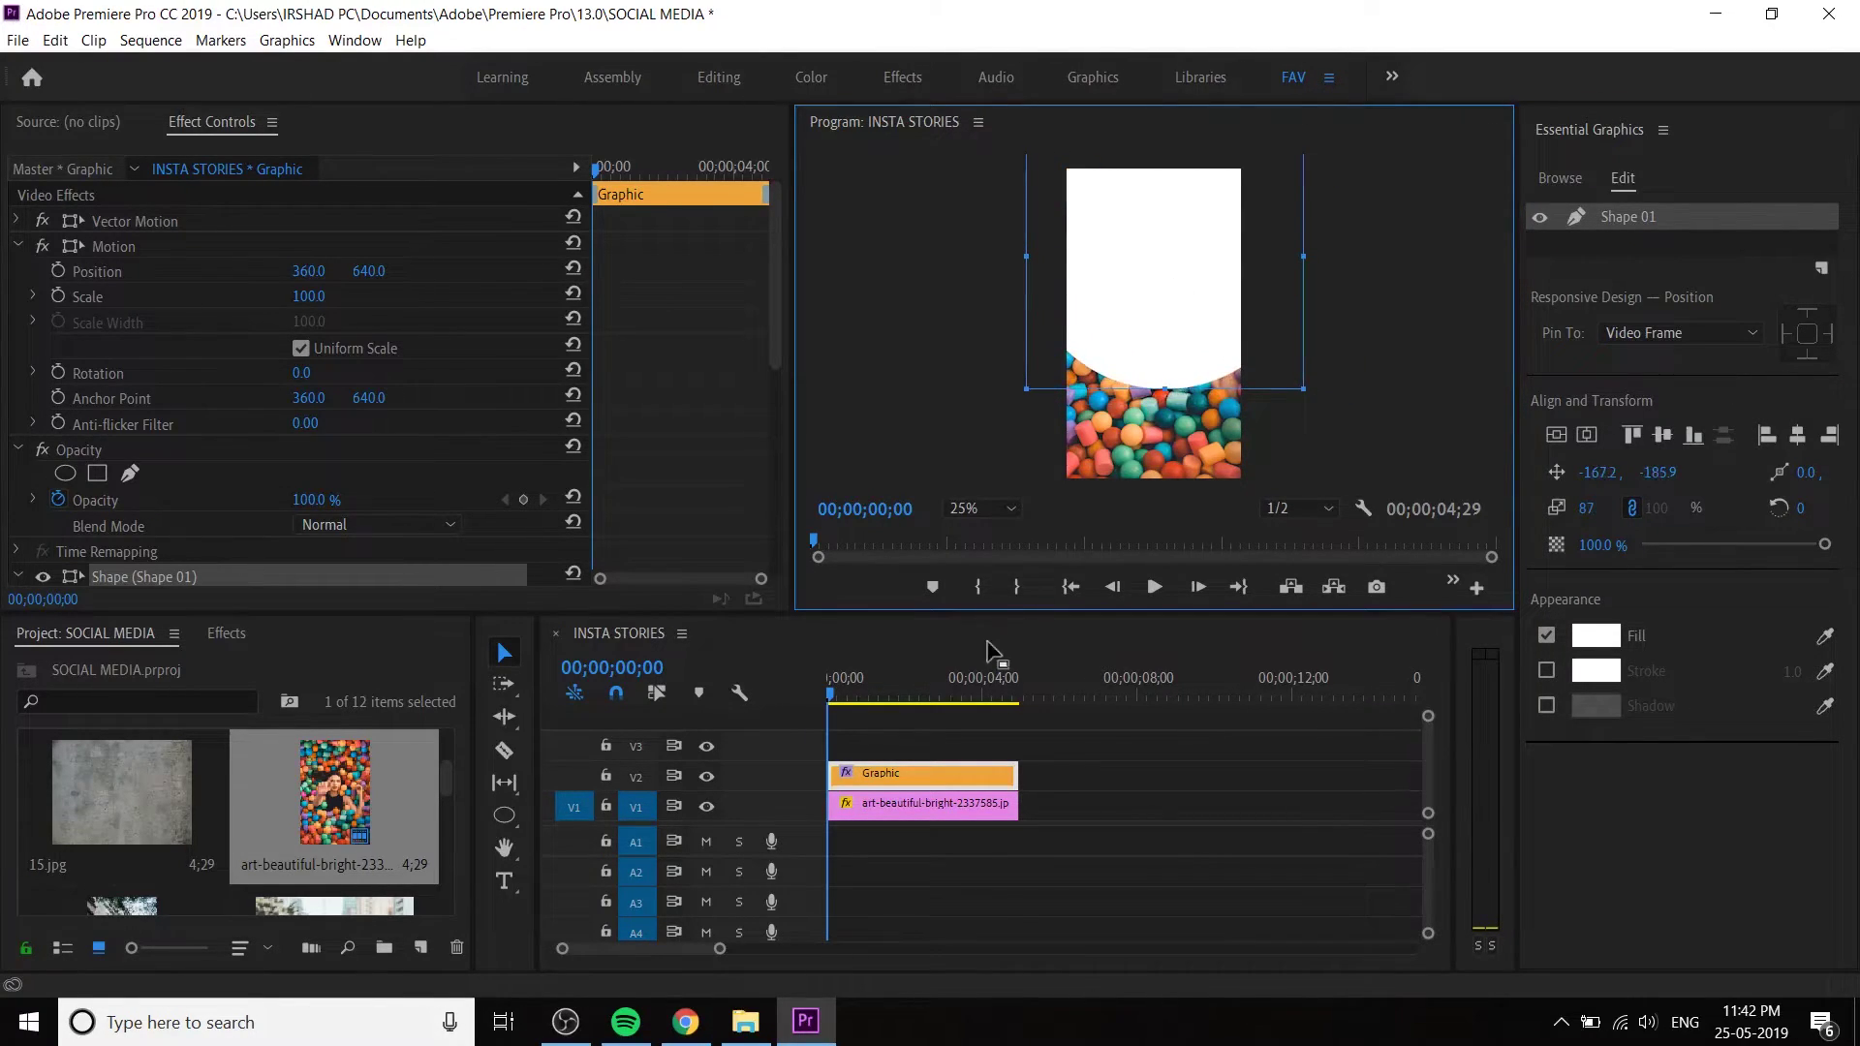
- Move the playhead to 00;00;00;24 and duplicate the circle's shape layer inside the graphic
drag(833, 700, 876, 716)
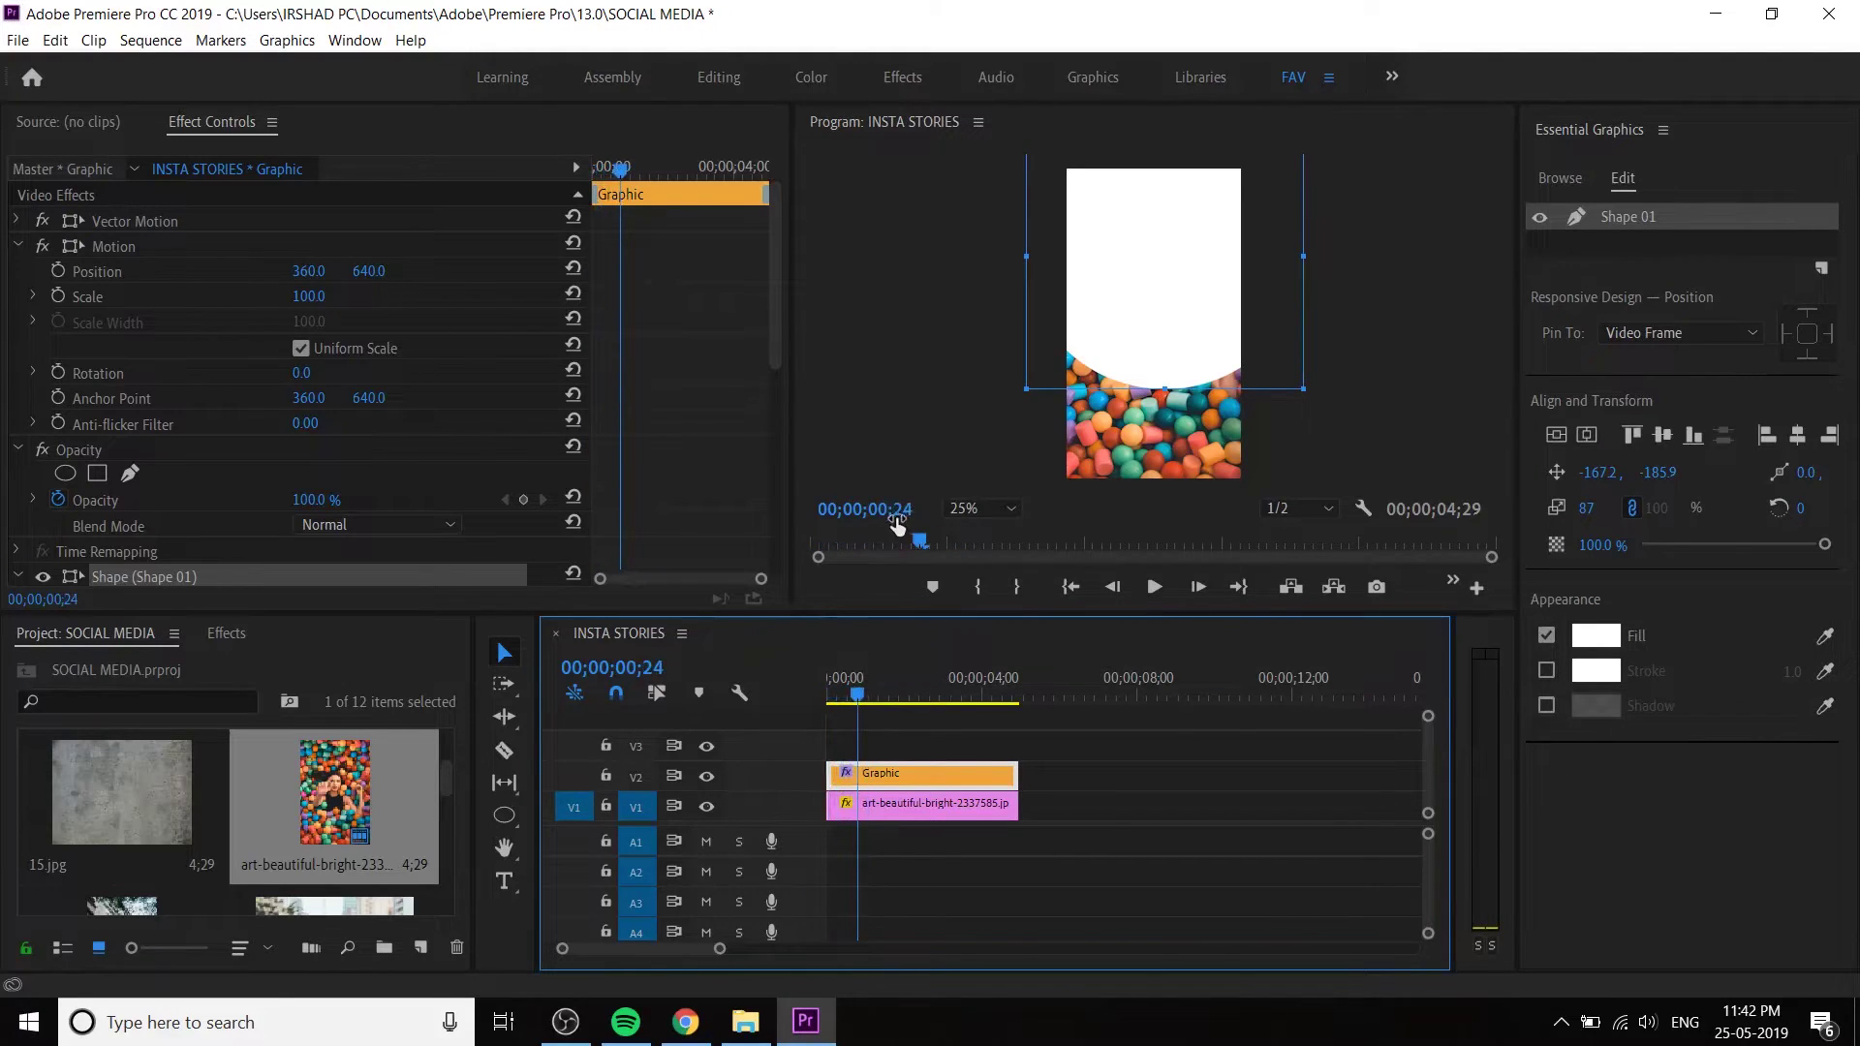
key(equal)
key(equal)
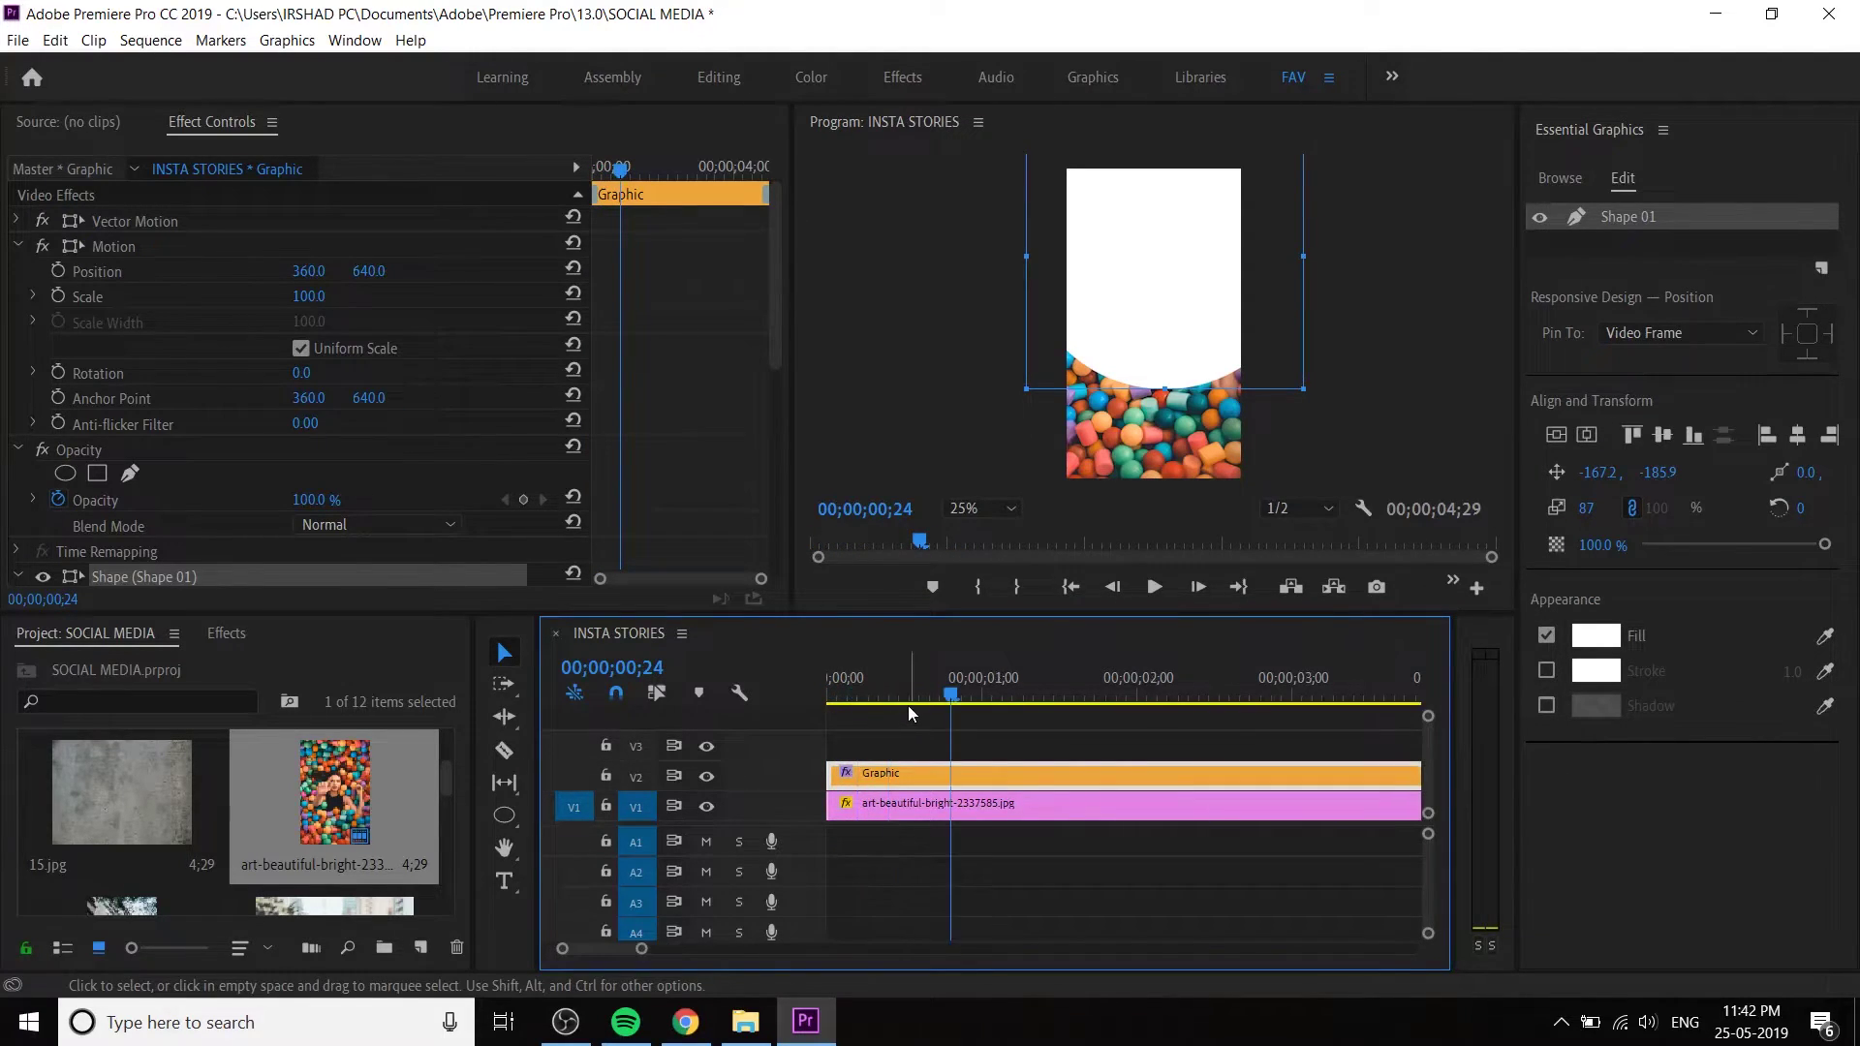
key(minus)
click(931, 776)
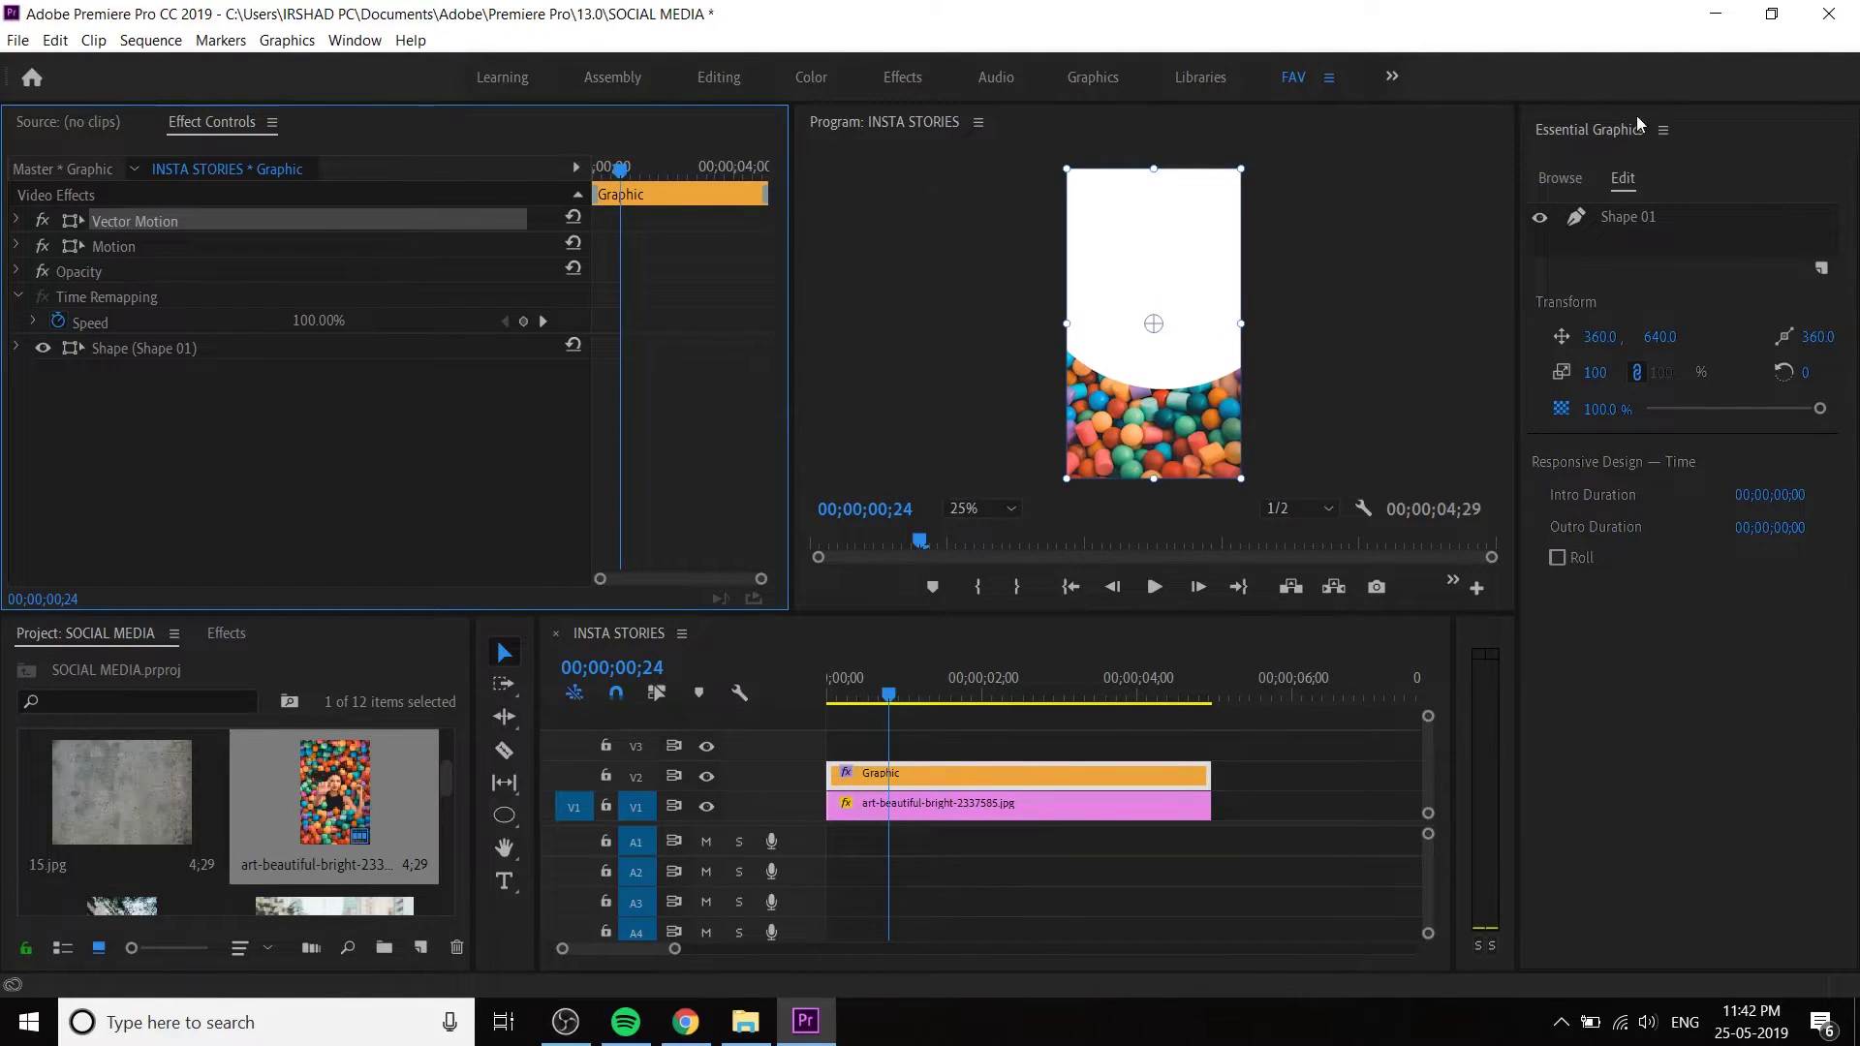
click(1635, 217)
right_click(1638, 221)
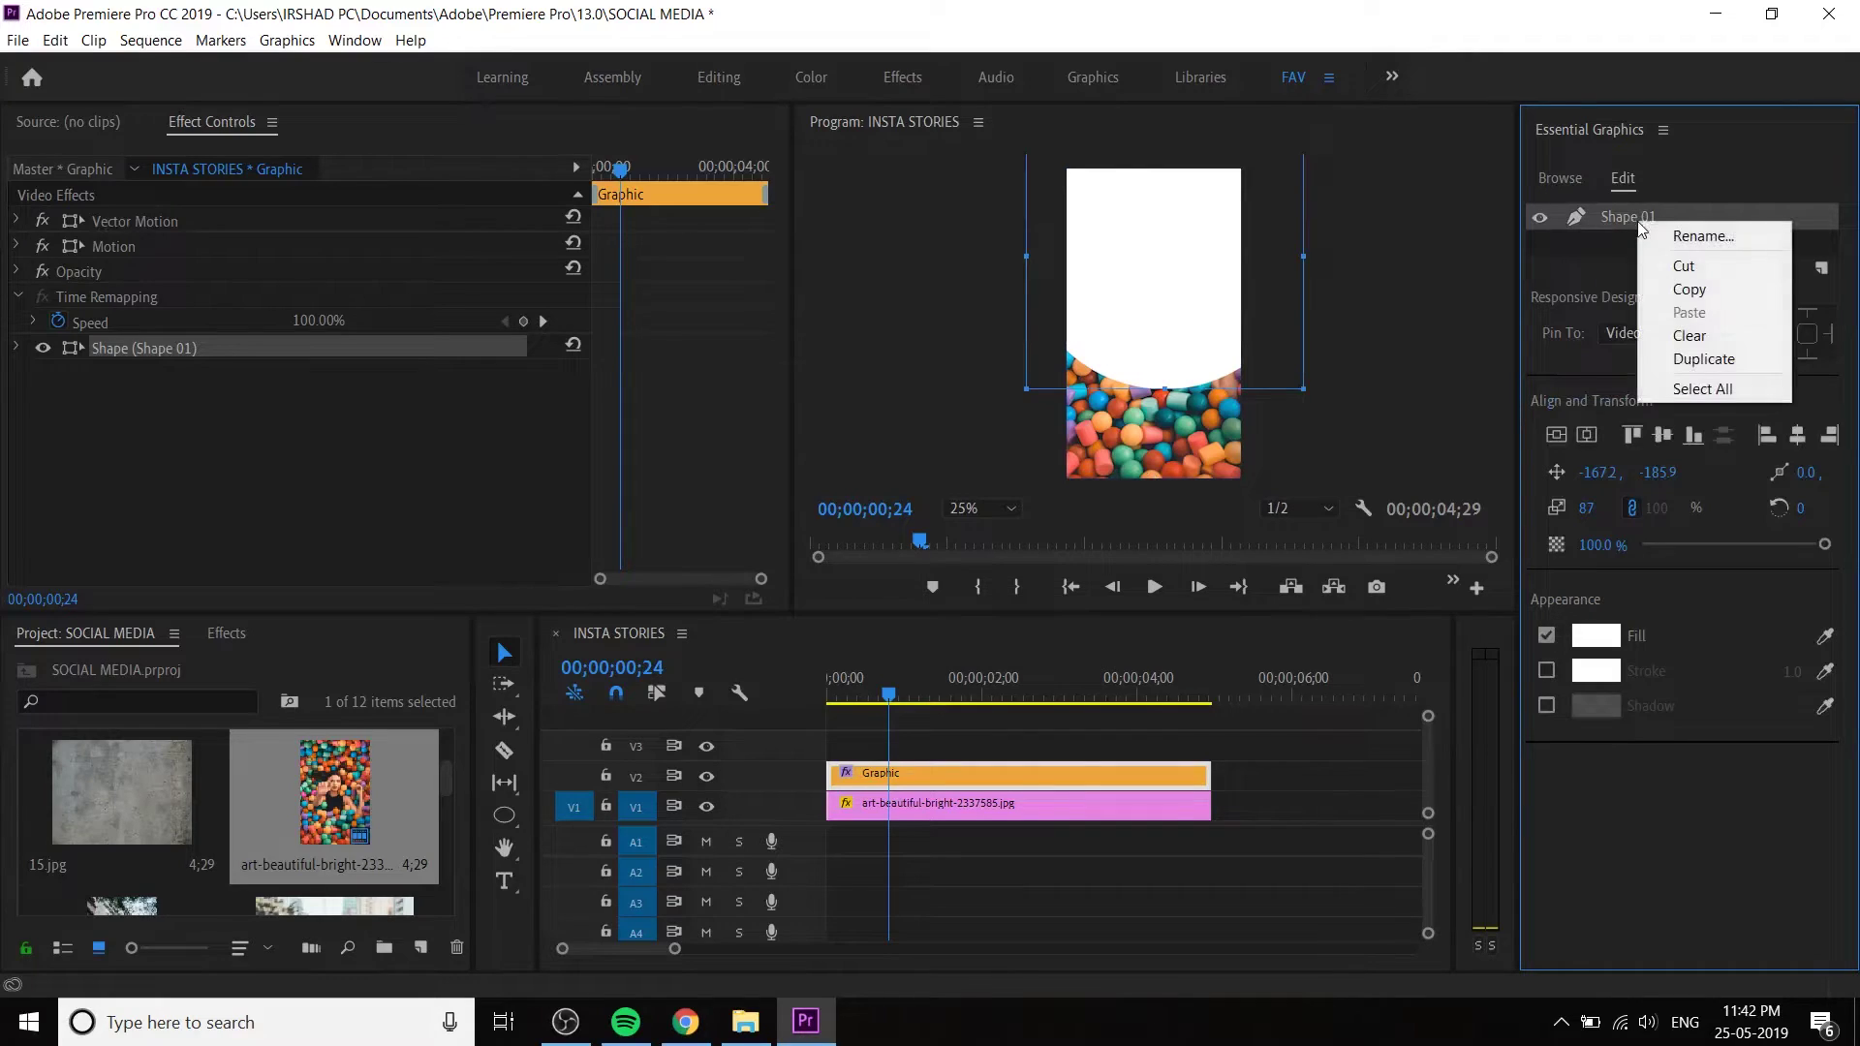
click(1718, 361)
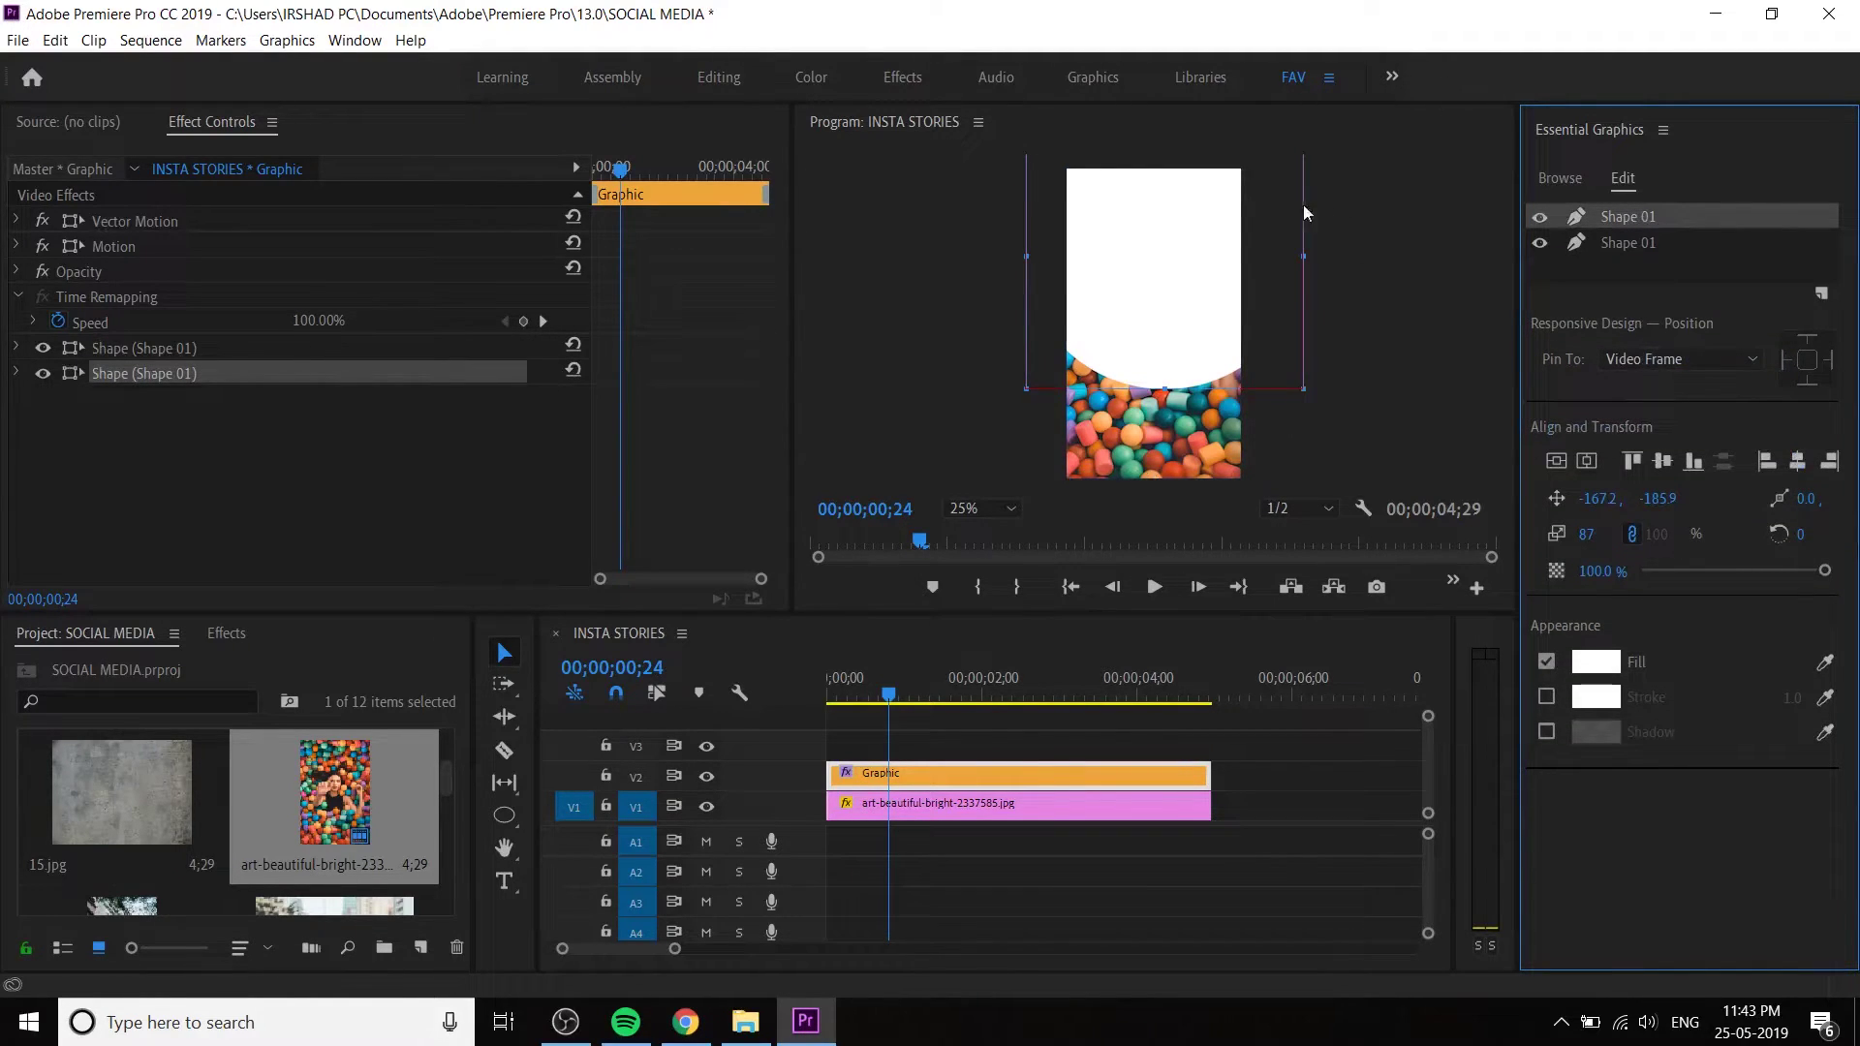
- Position the duplicate circle in the frame's lower-left corner at about -577, 714 and the original in the upper-right at about 8, -421
drag(1236, 245, 1130, 436)
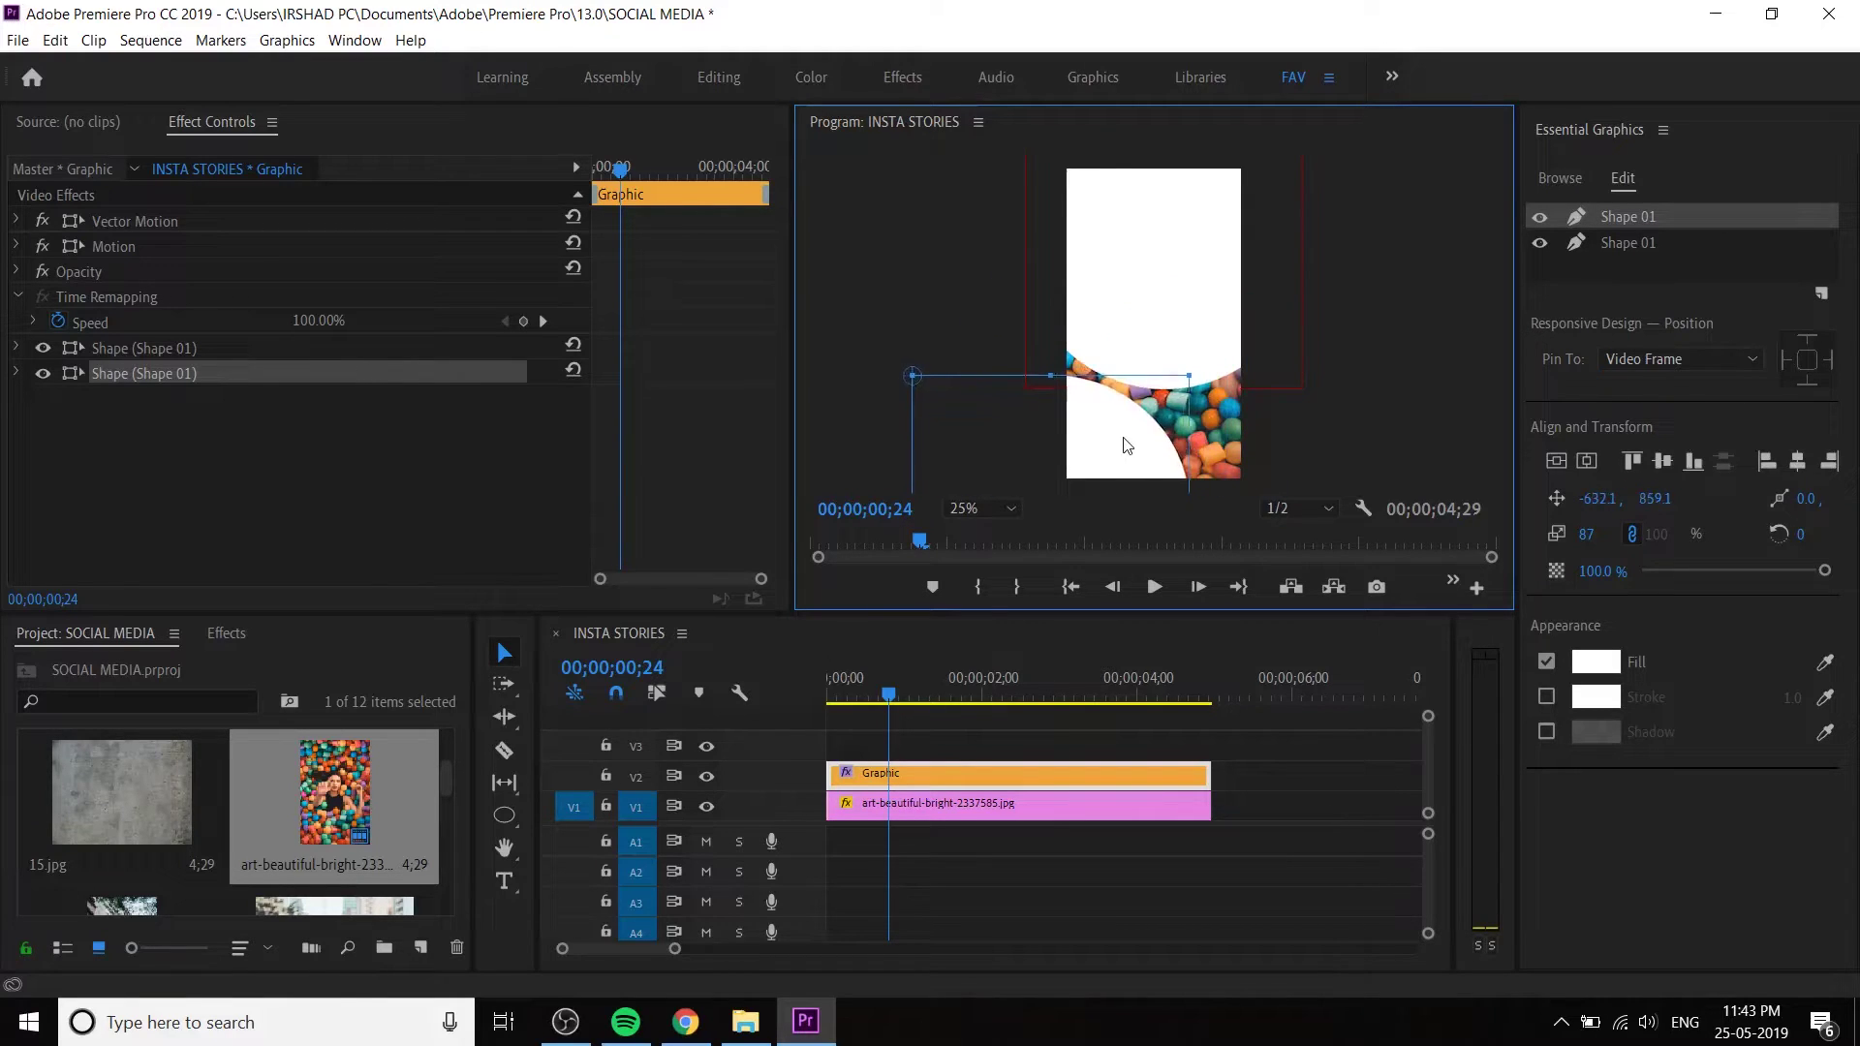
click(1188, 291)
drag(1188, 291, 1201, 244)
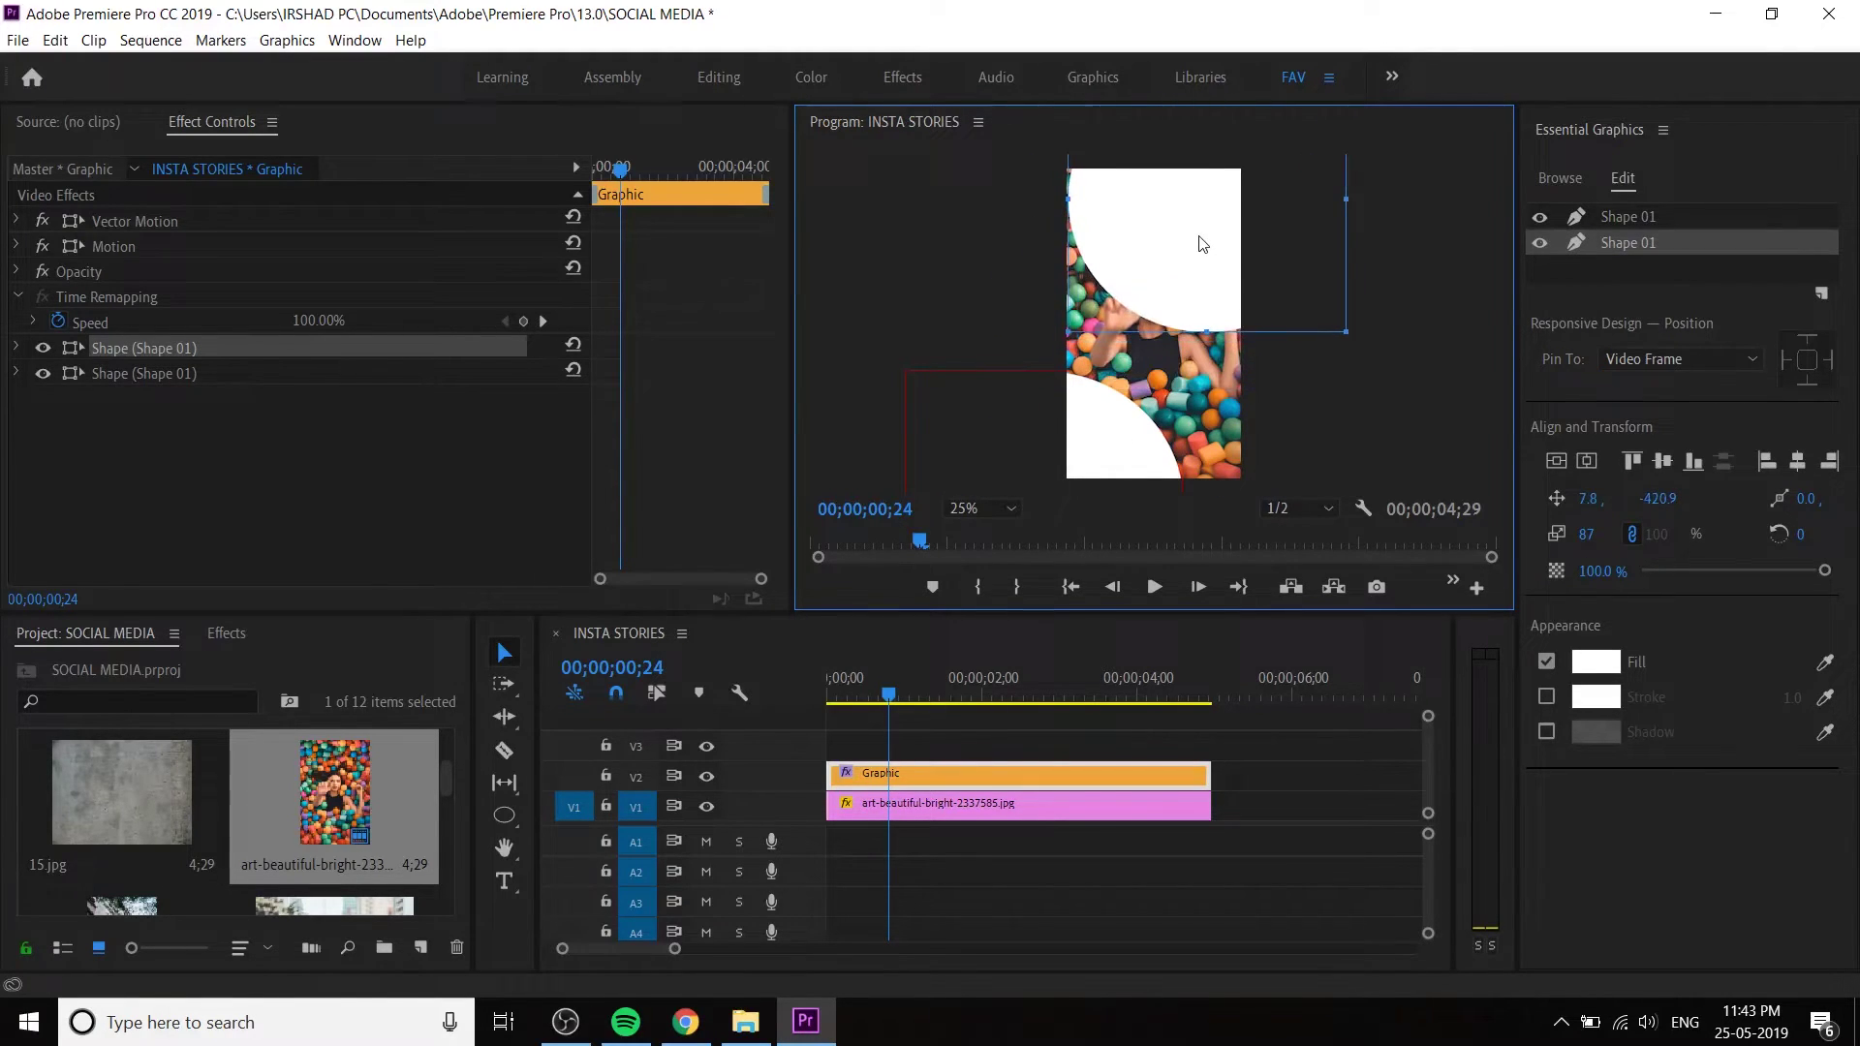
click(1130, 388)
mouse_move(1105, 426)
mouse_down()
mouse_move(1115, 405)
mouse_move(1136, 419)
mouse_up()
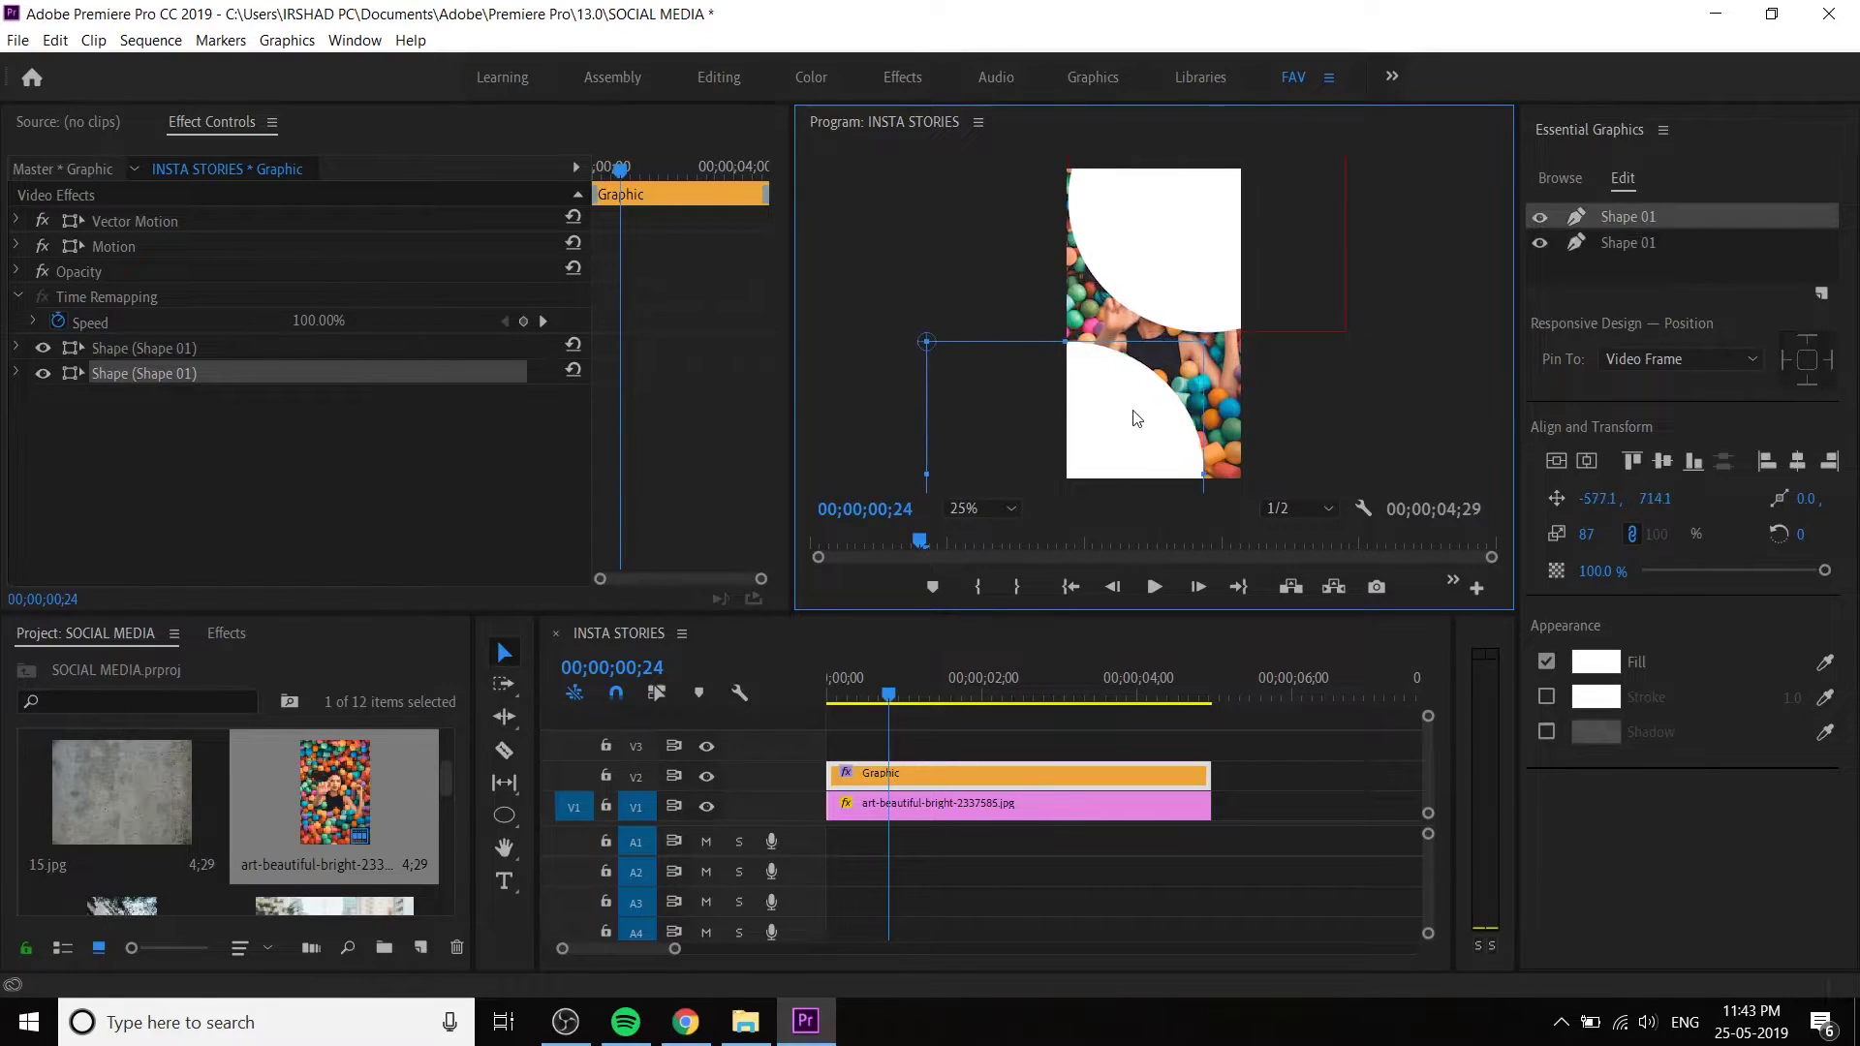
click(1311, 397)
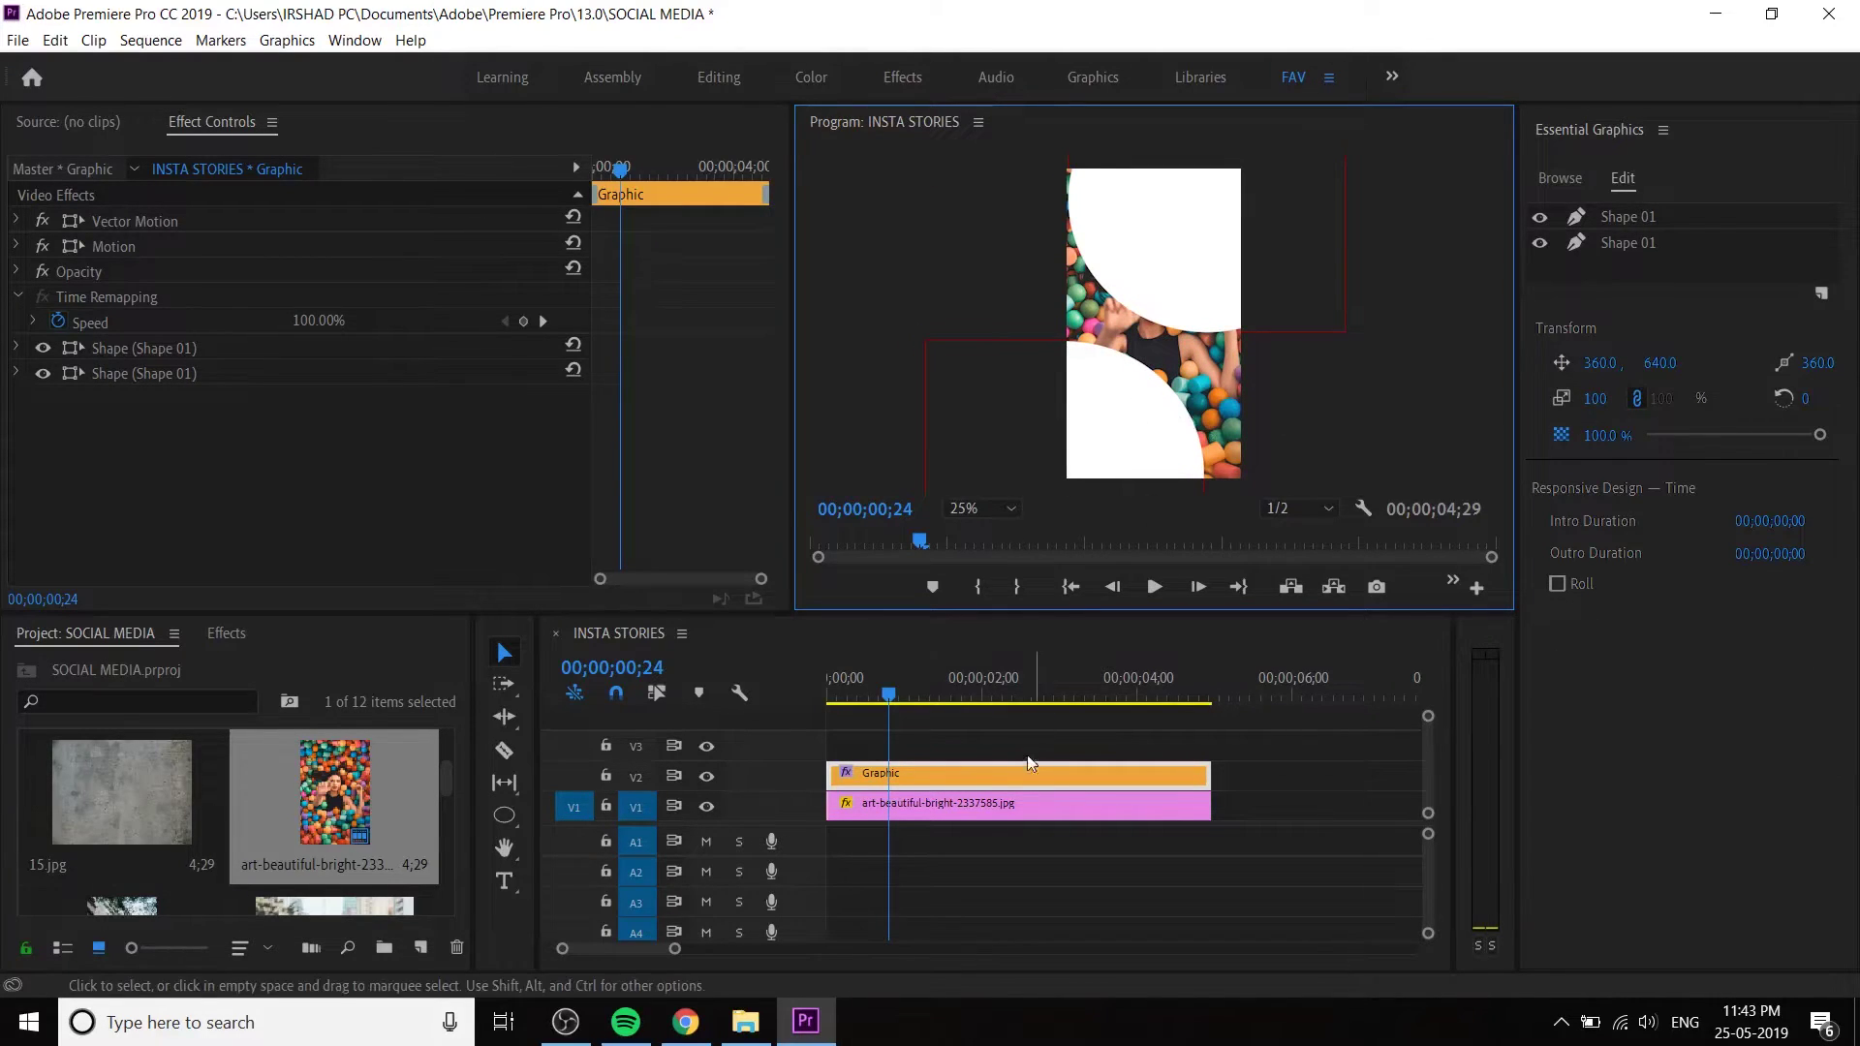
- Try shifting the whole graphic vertically with its Vector Motion position, and undo the shift
click(17, 221)
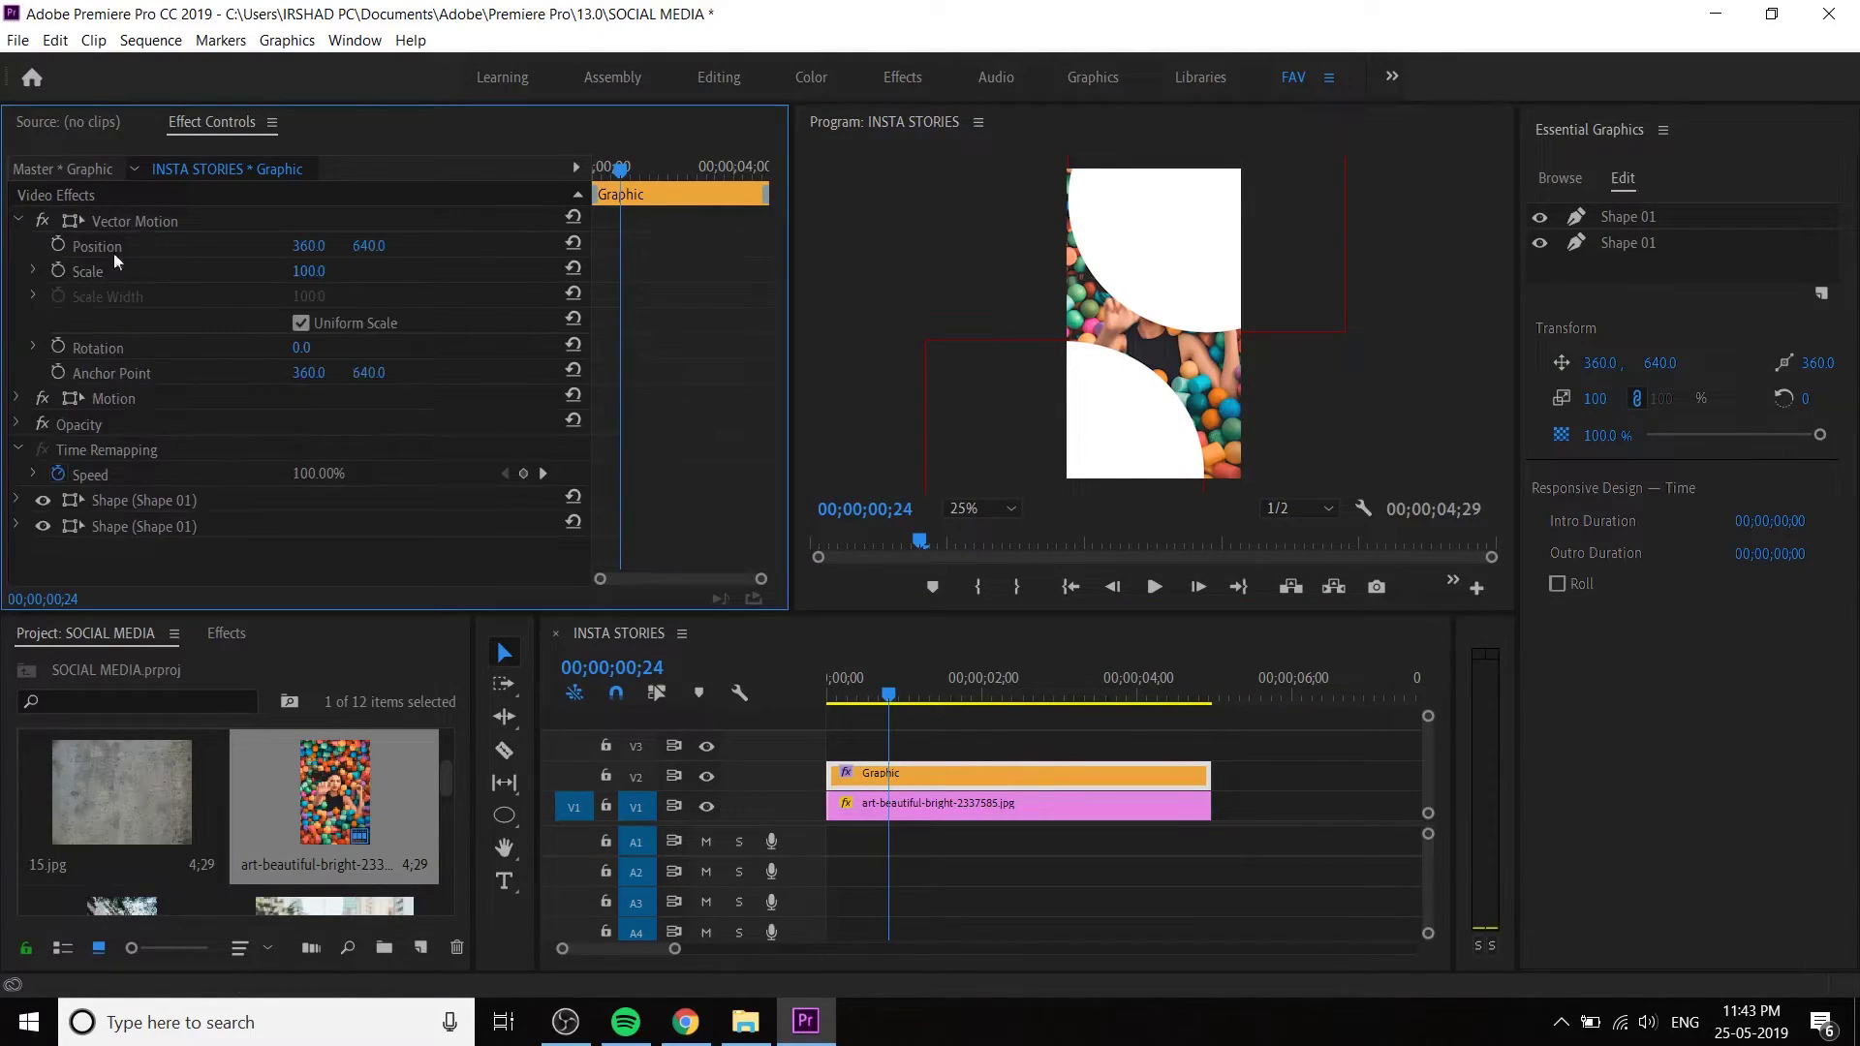
drag(358, 247, 523, 248)
key(ctrl+z)
click(17, 222)
- Select the graphic's Motion effect and its two shape layers in turn to identify which circle each layer controls
click(130, 248)
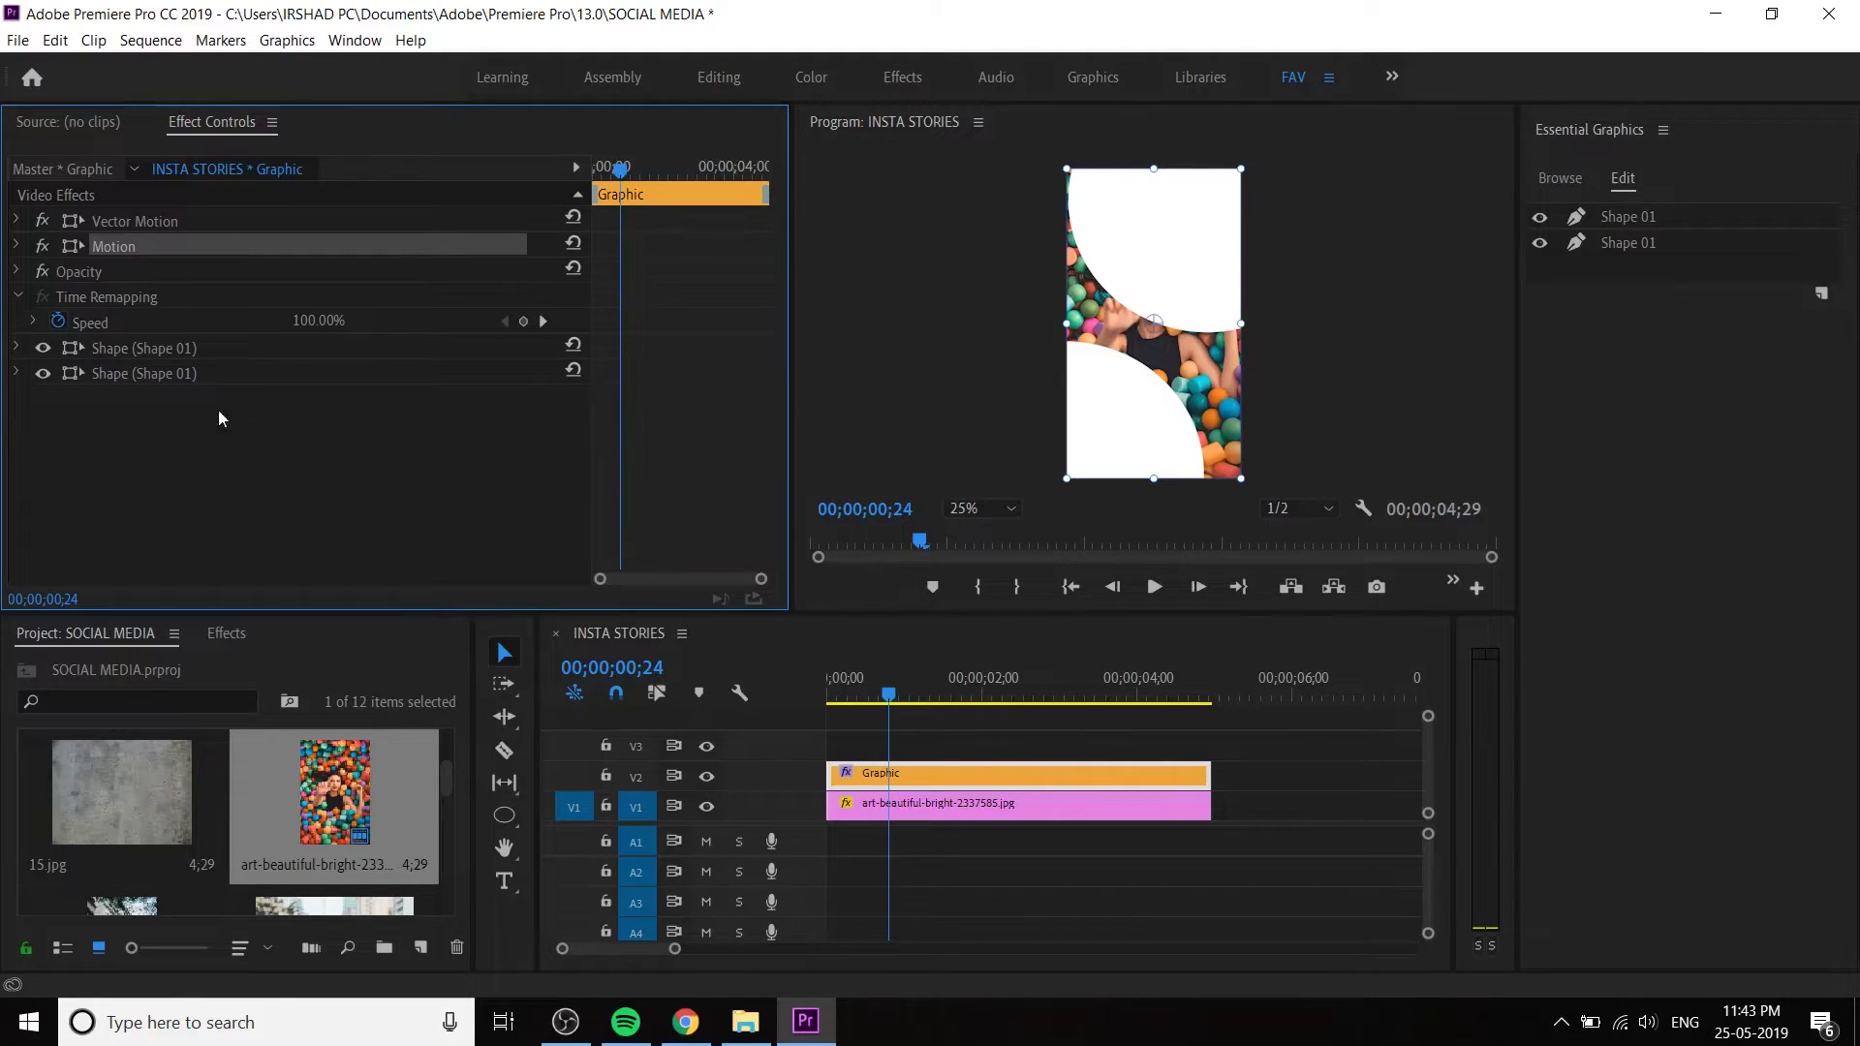
click(151, 346)
click(155, 374)
click(216, 348)
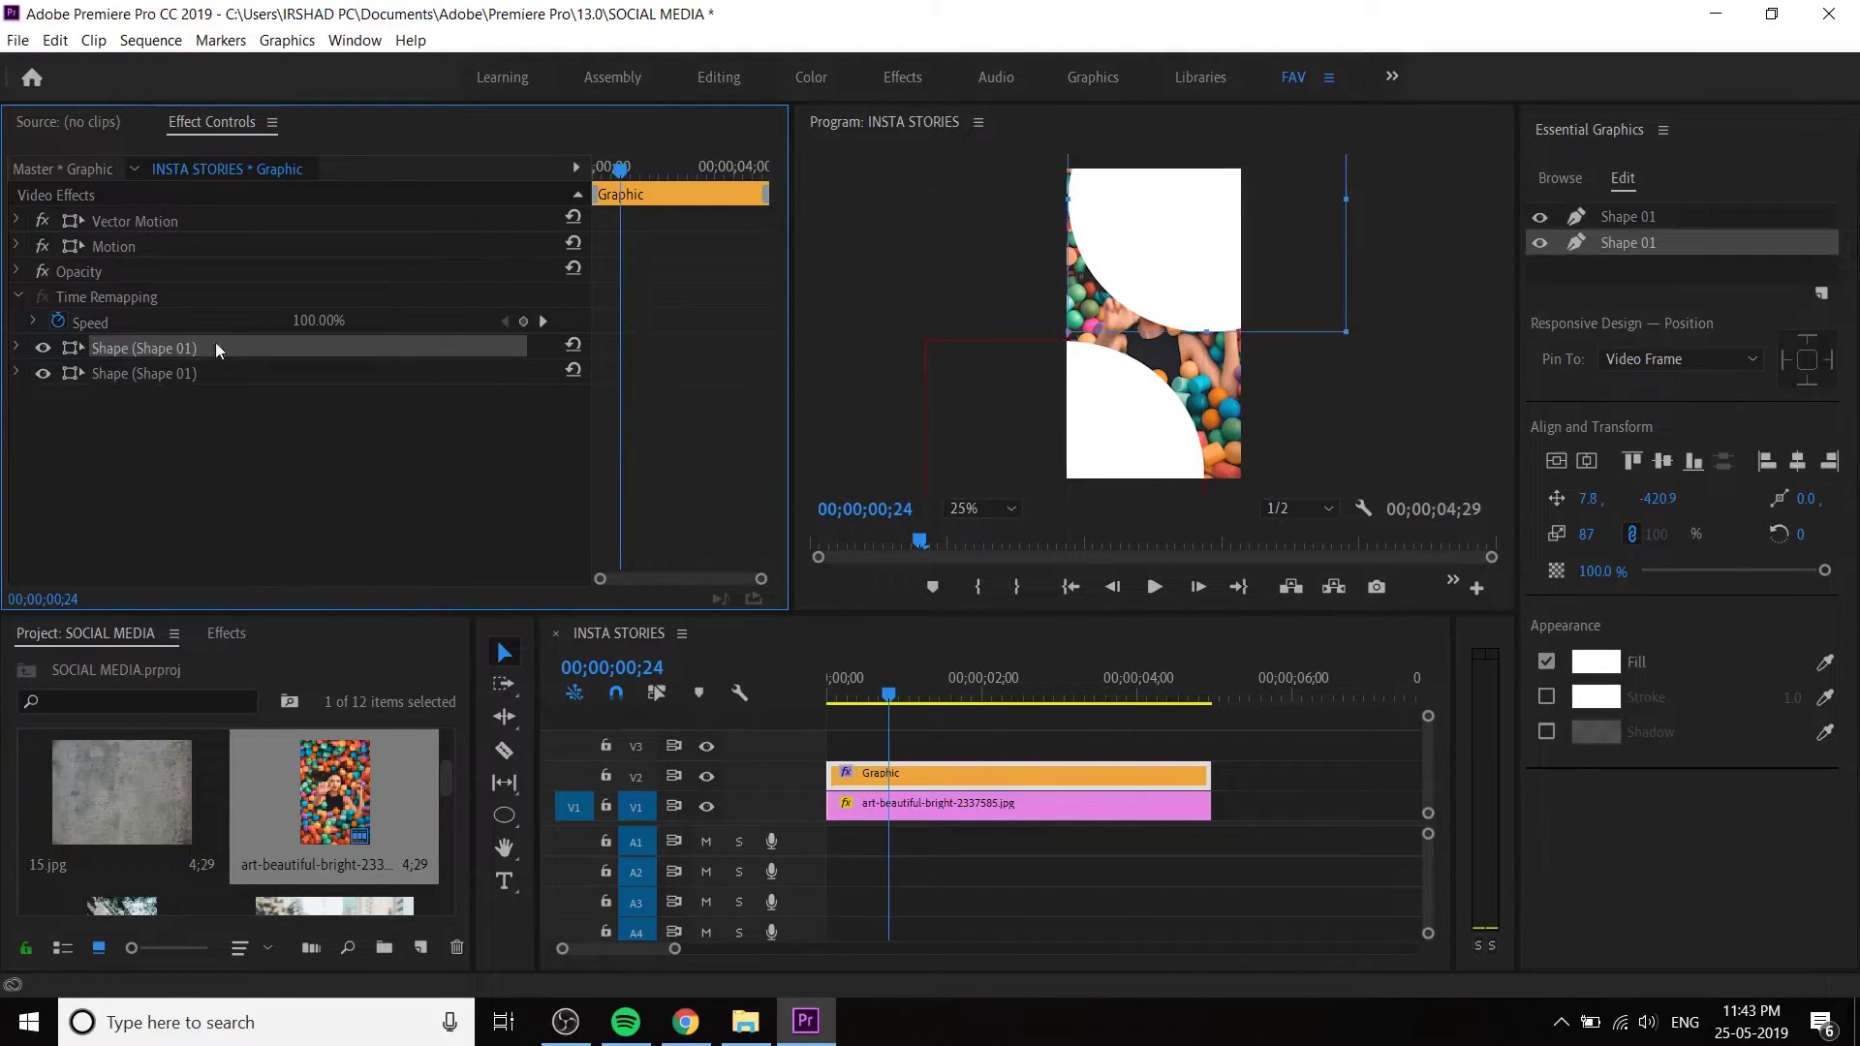
click(1635, 217)
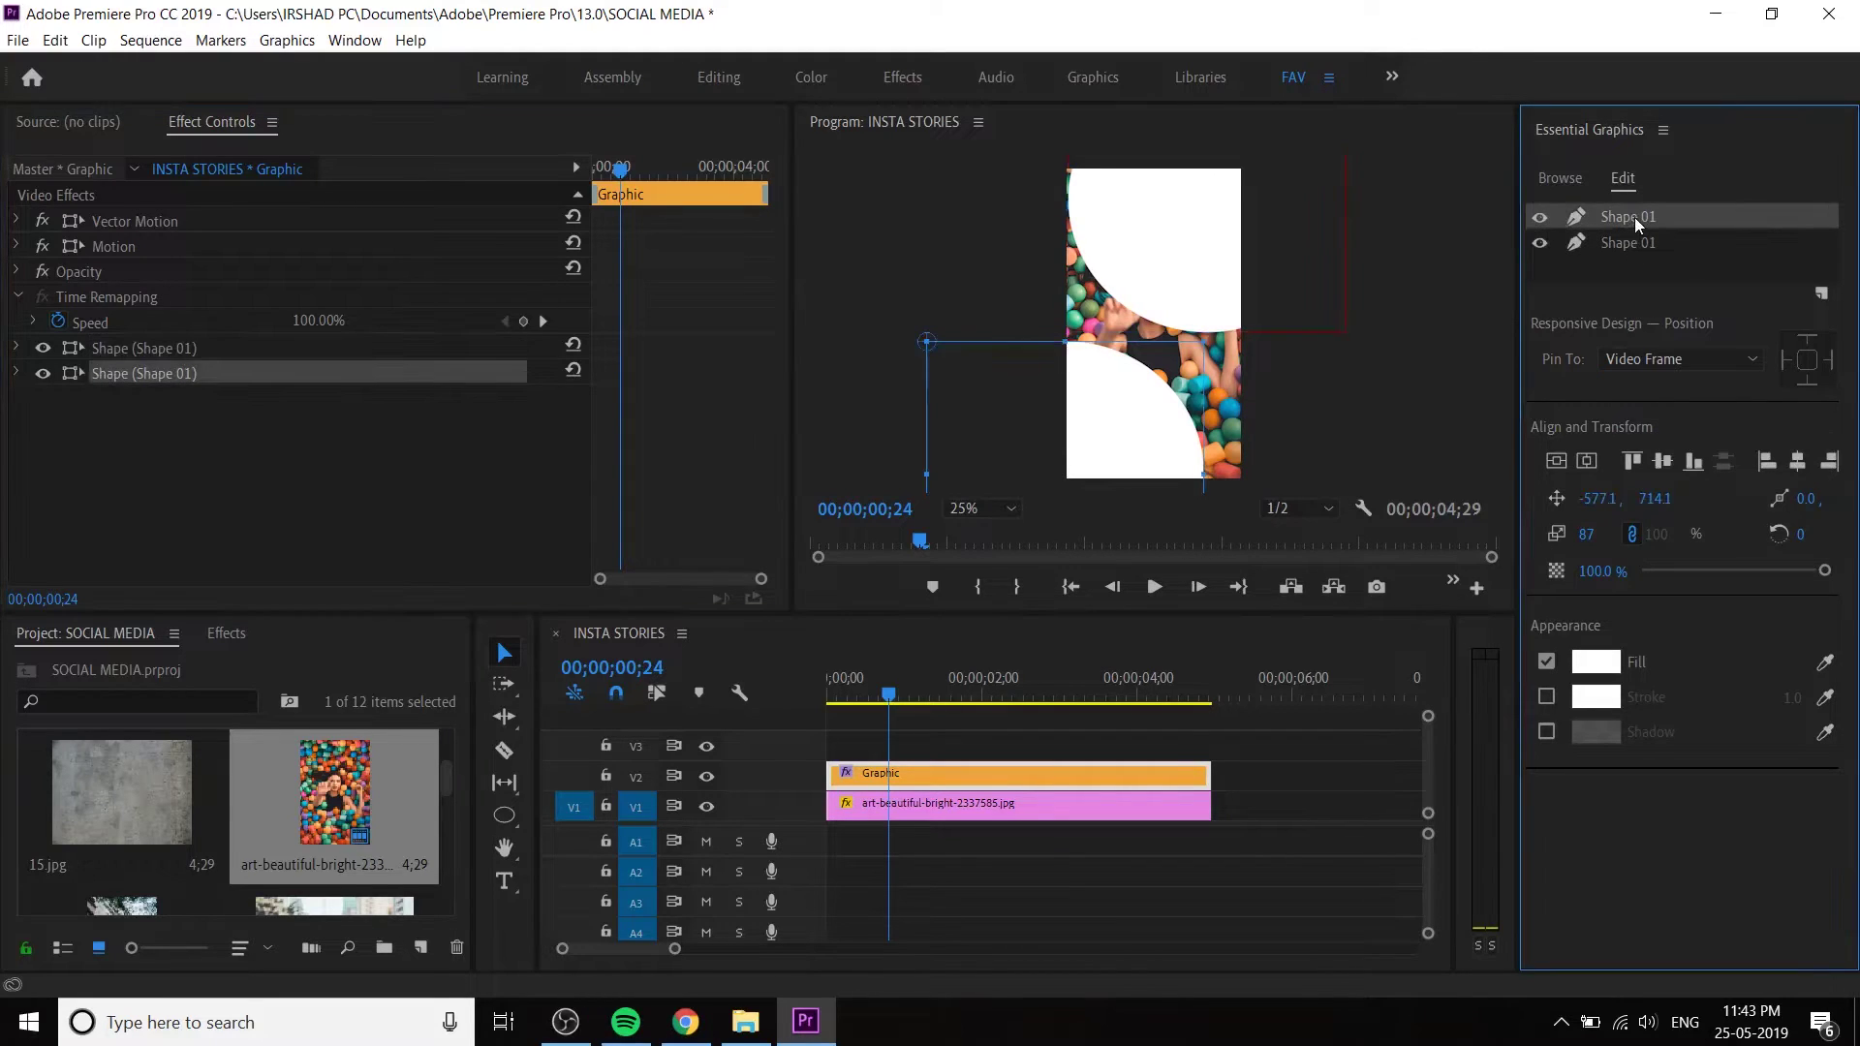
- Rename the lower-left circle's layer as Shape 02
right_click(1642, 225)
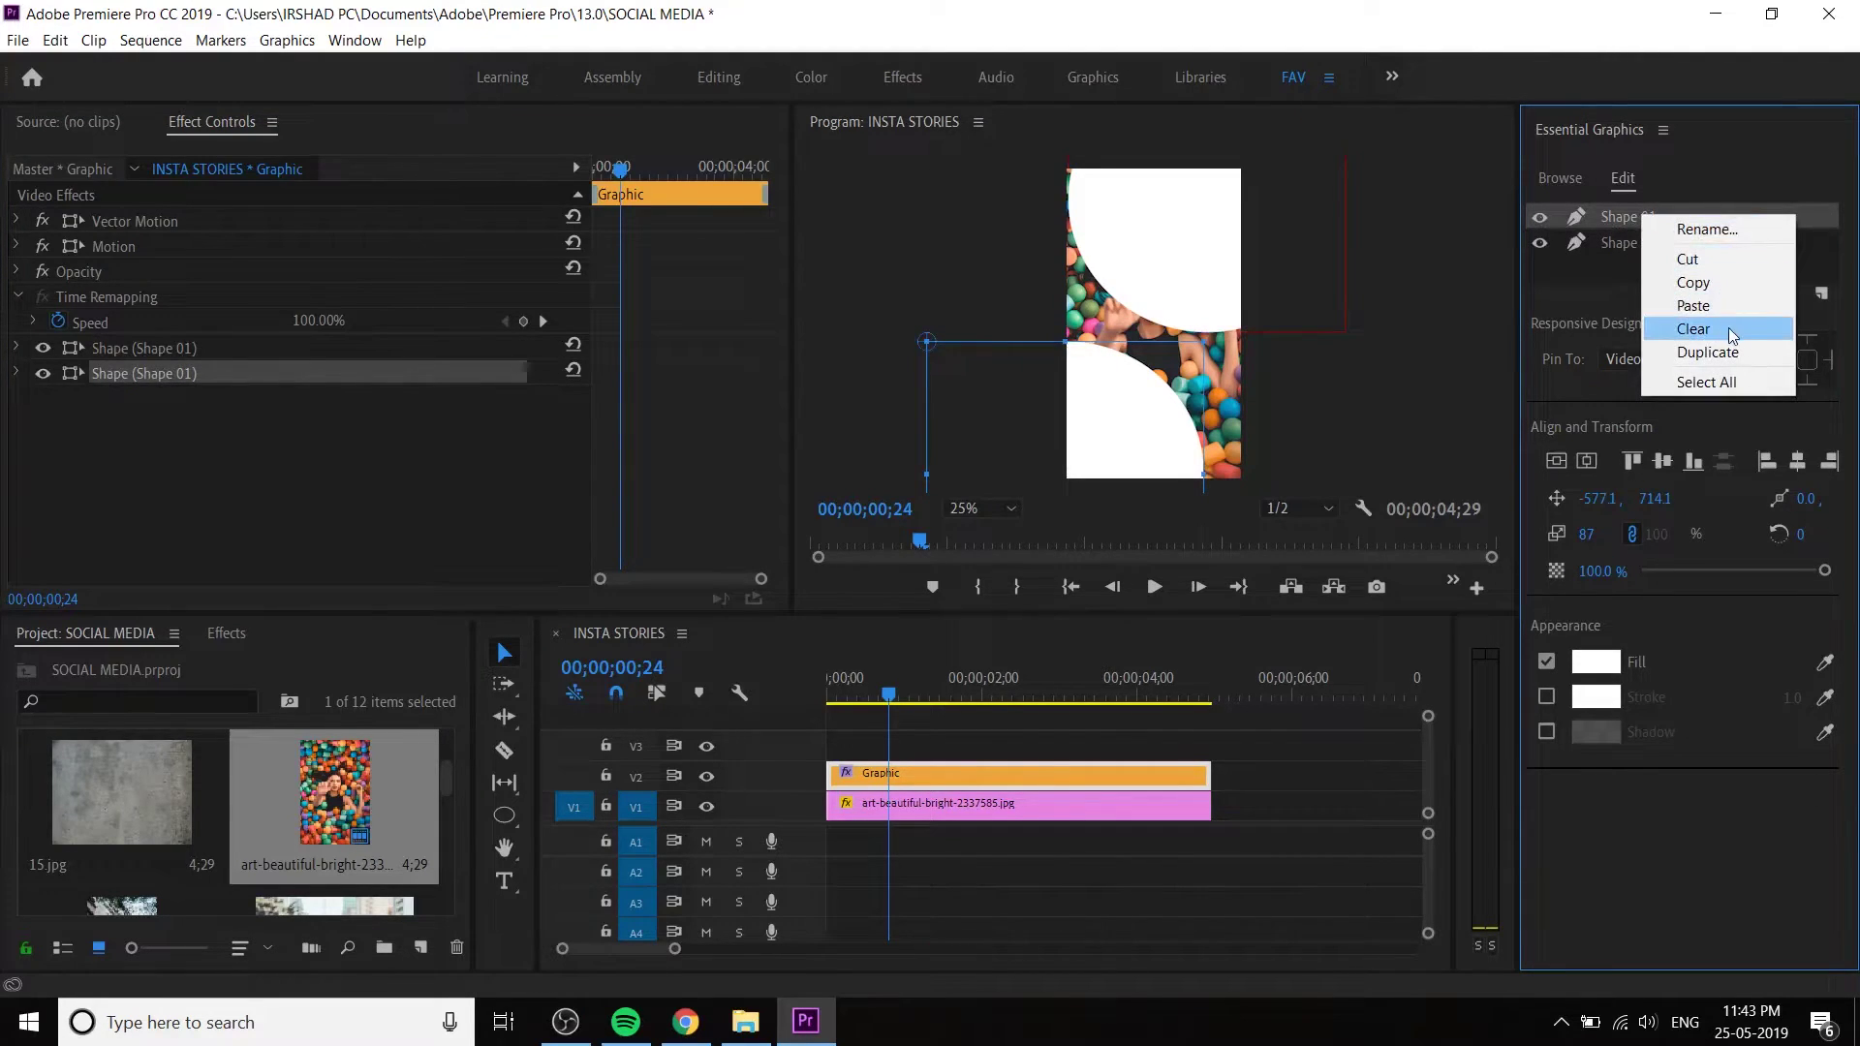
click(1719, 233)
click(1044, 491)
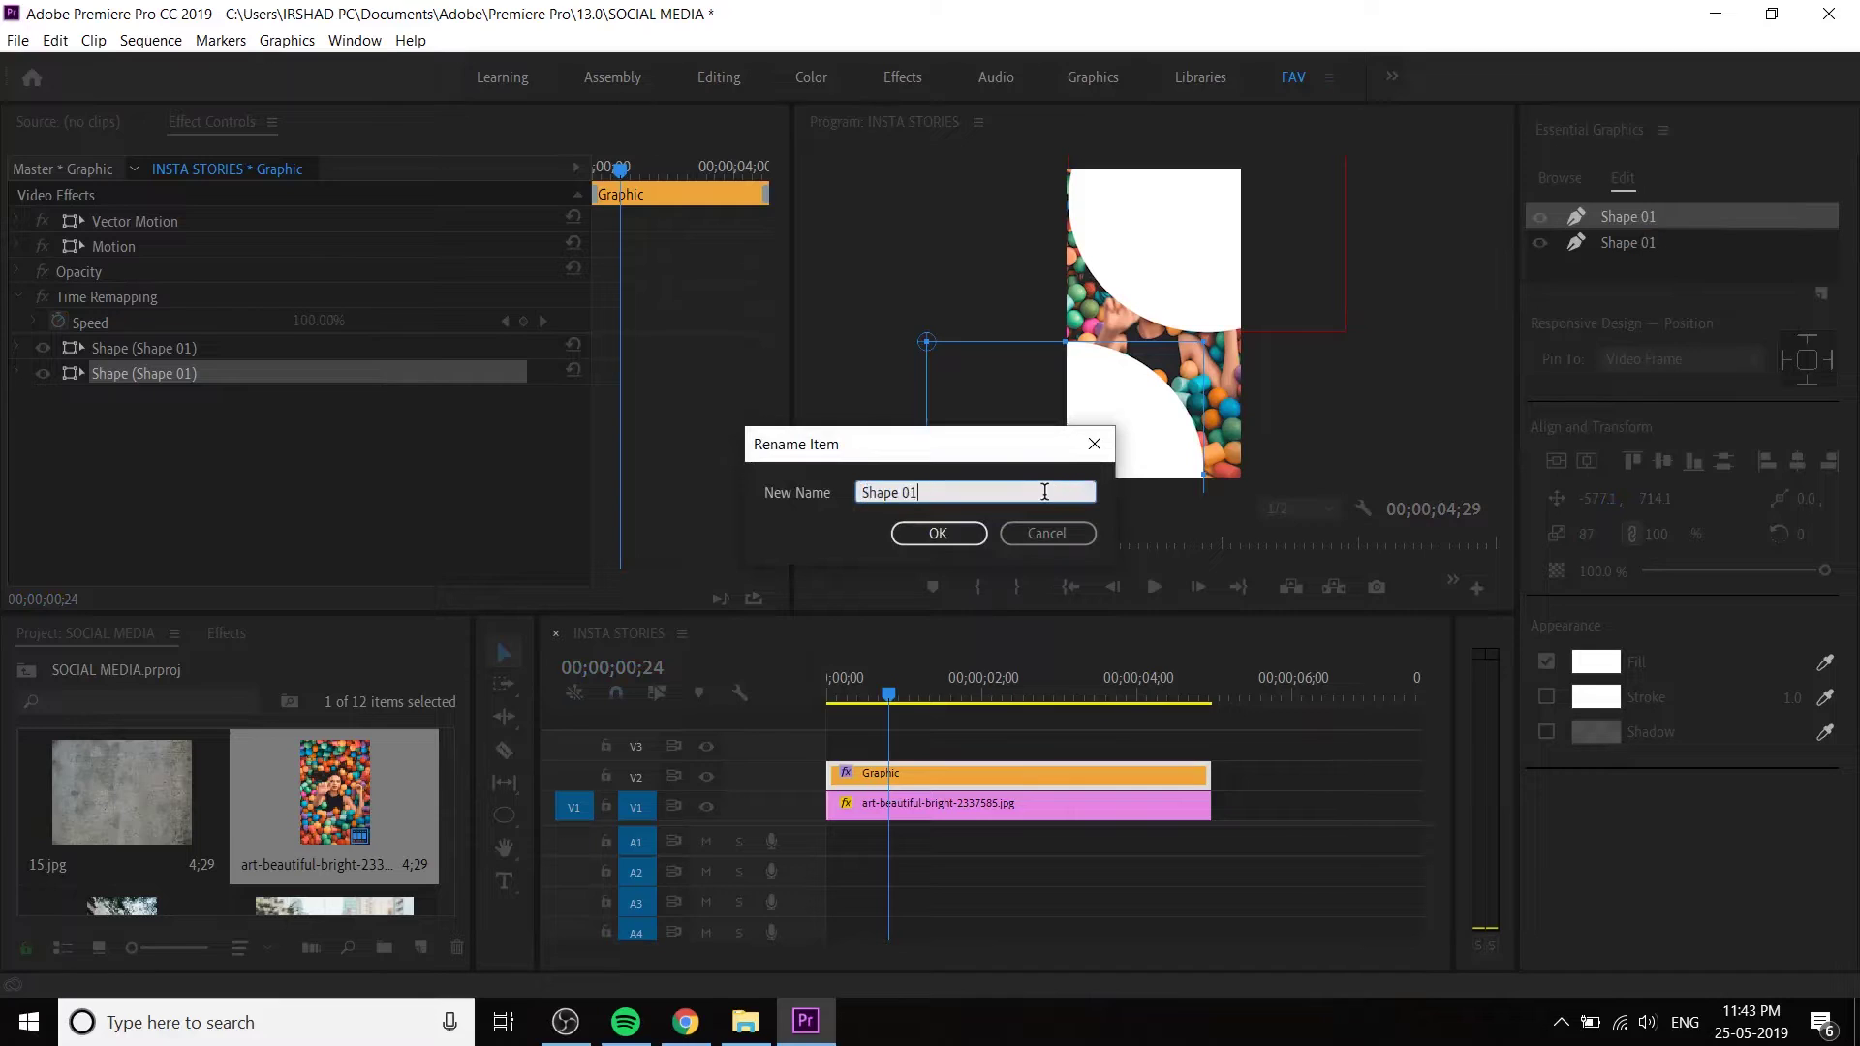
key(Return)
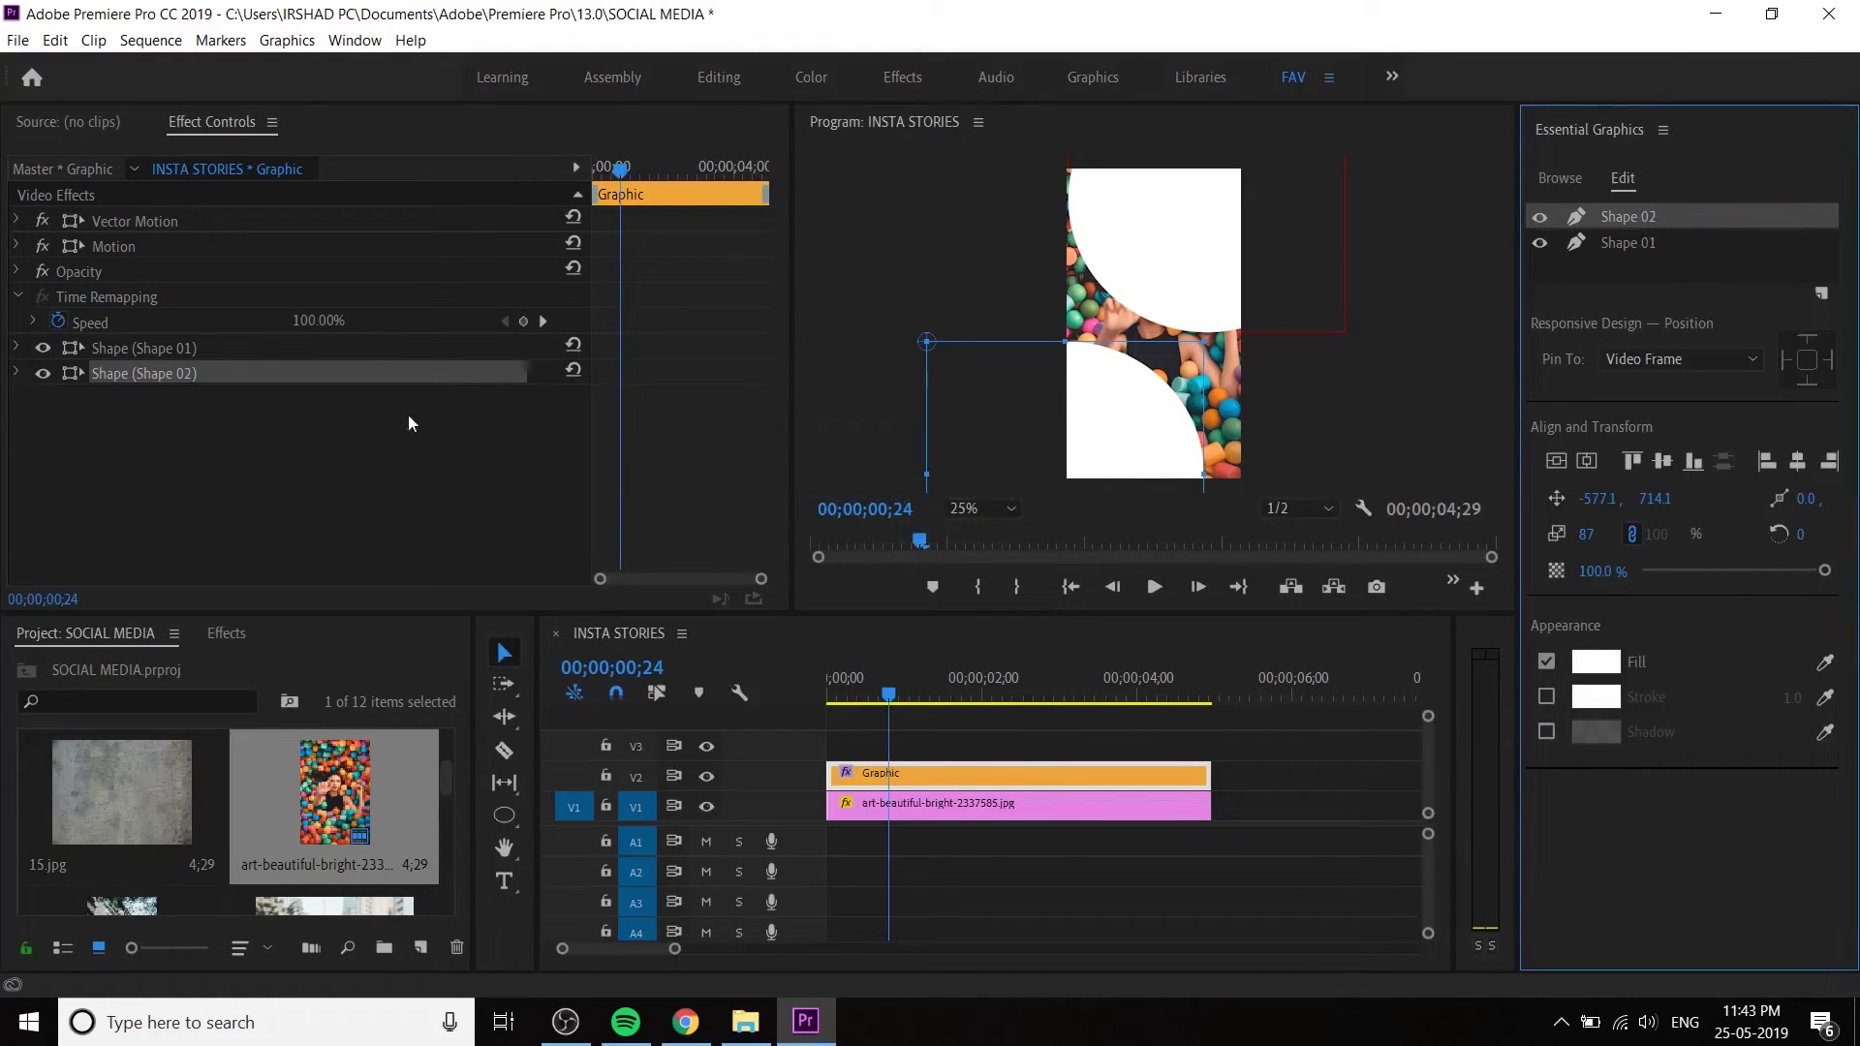
- Move Shape 01 outside the frame's upper-right corner to about 498, -1021 and start keyframing its position at 00;00;00;00
click(158, 365)
click(171, 351)
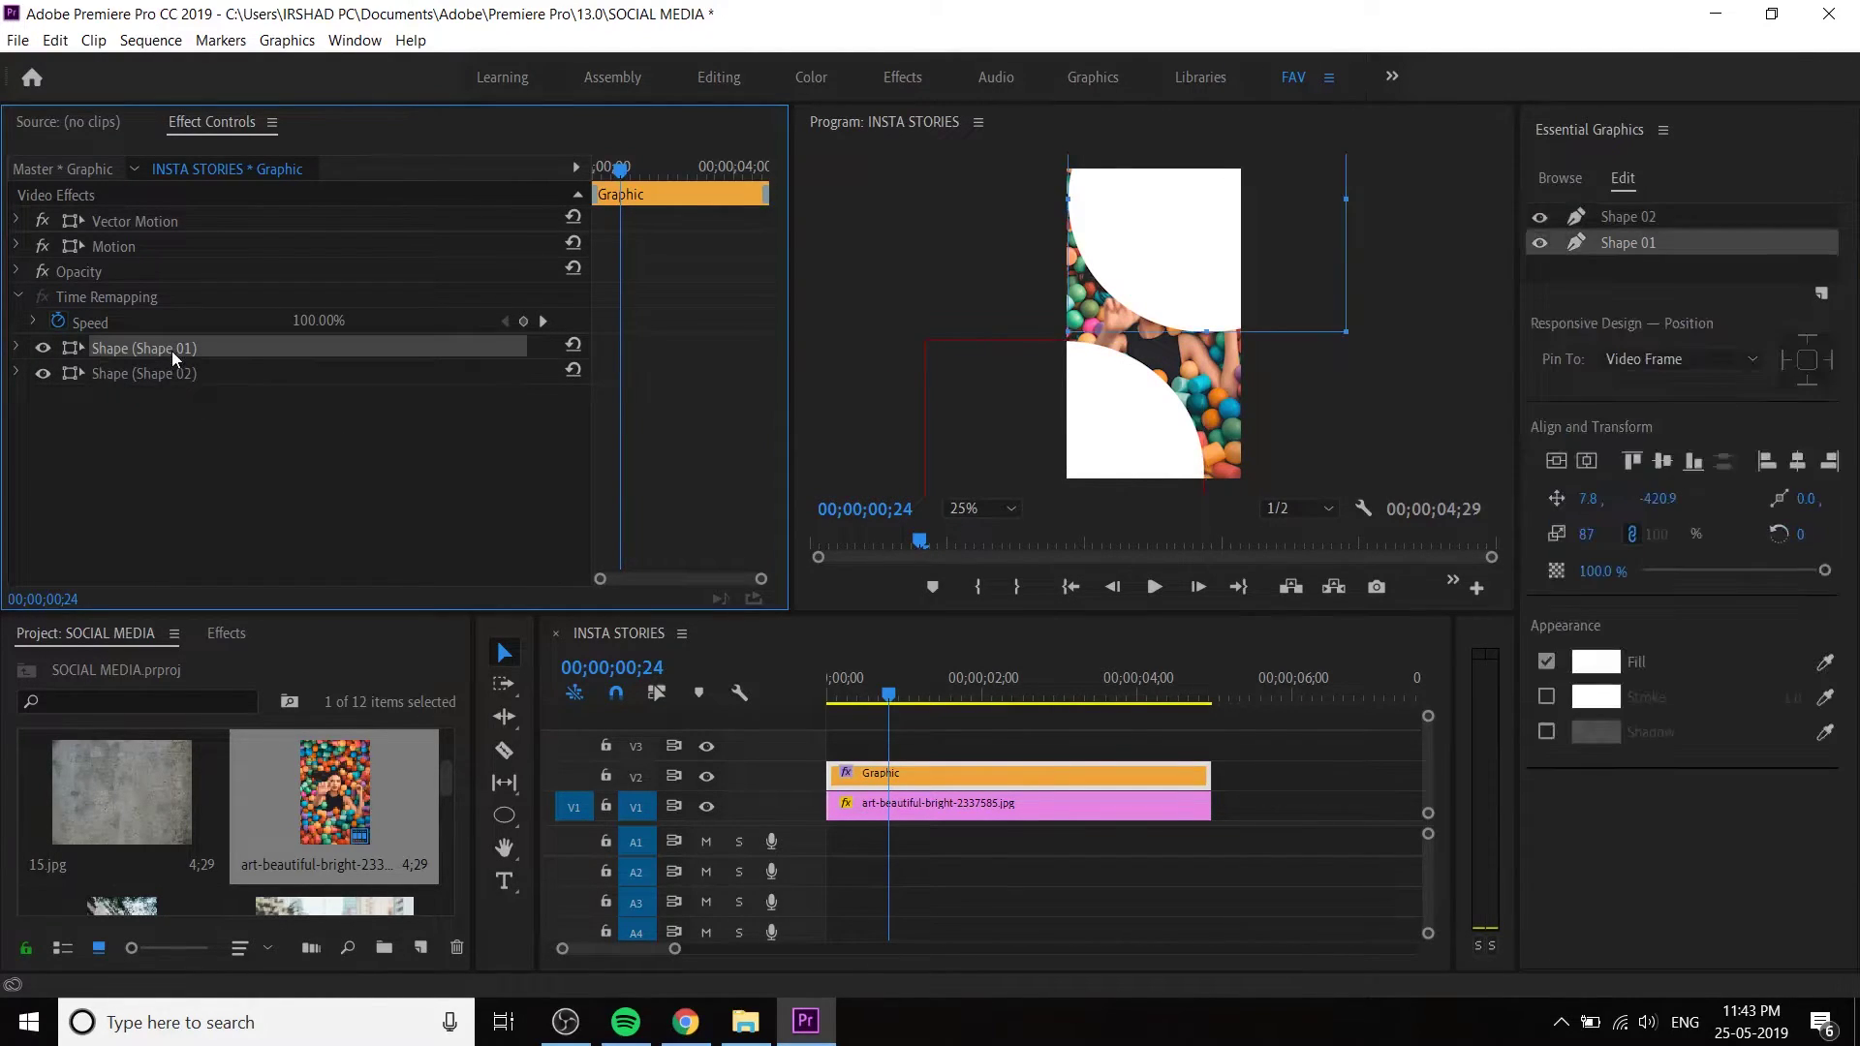
click(17, 349)
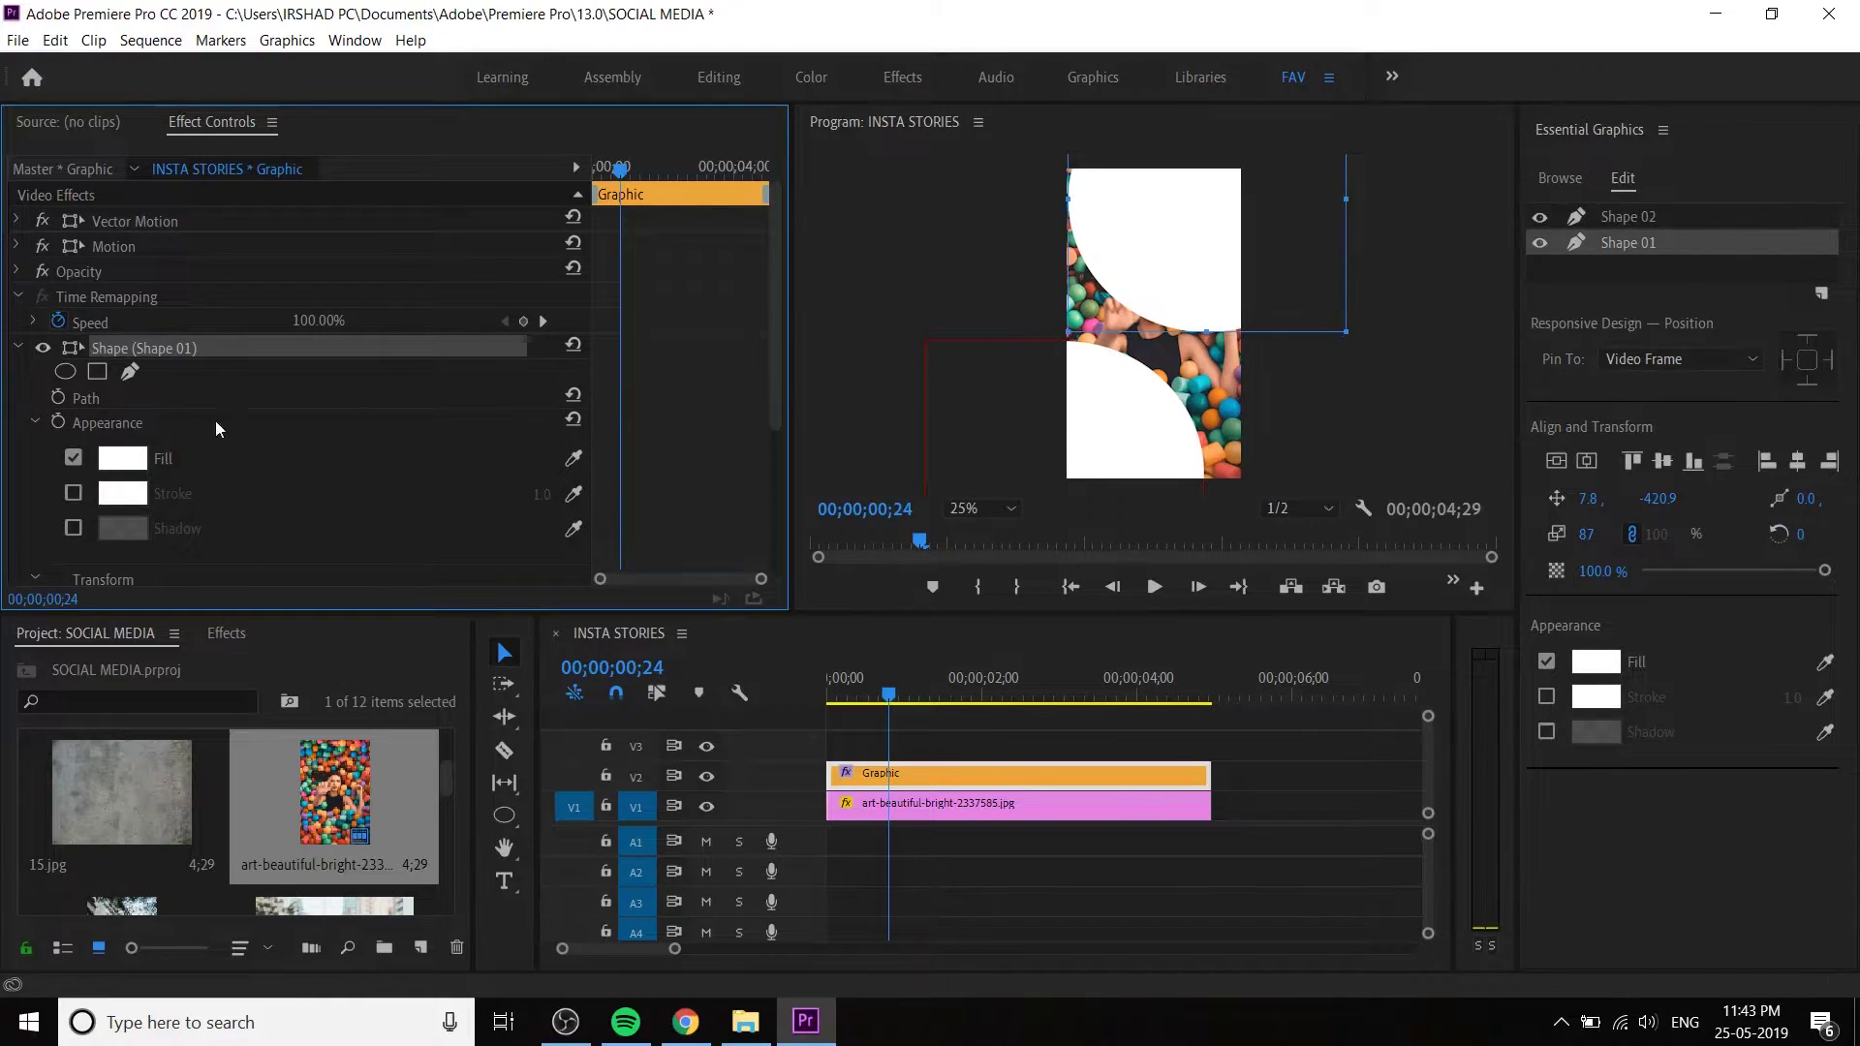
scroll(232, 450, down, 2)
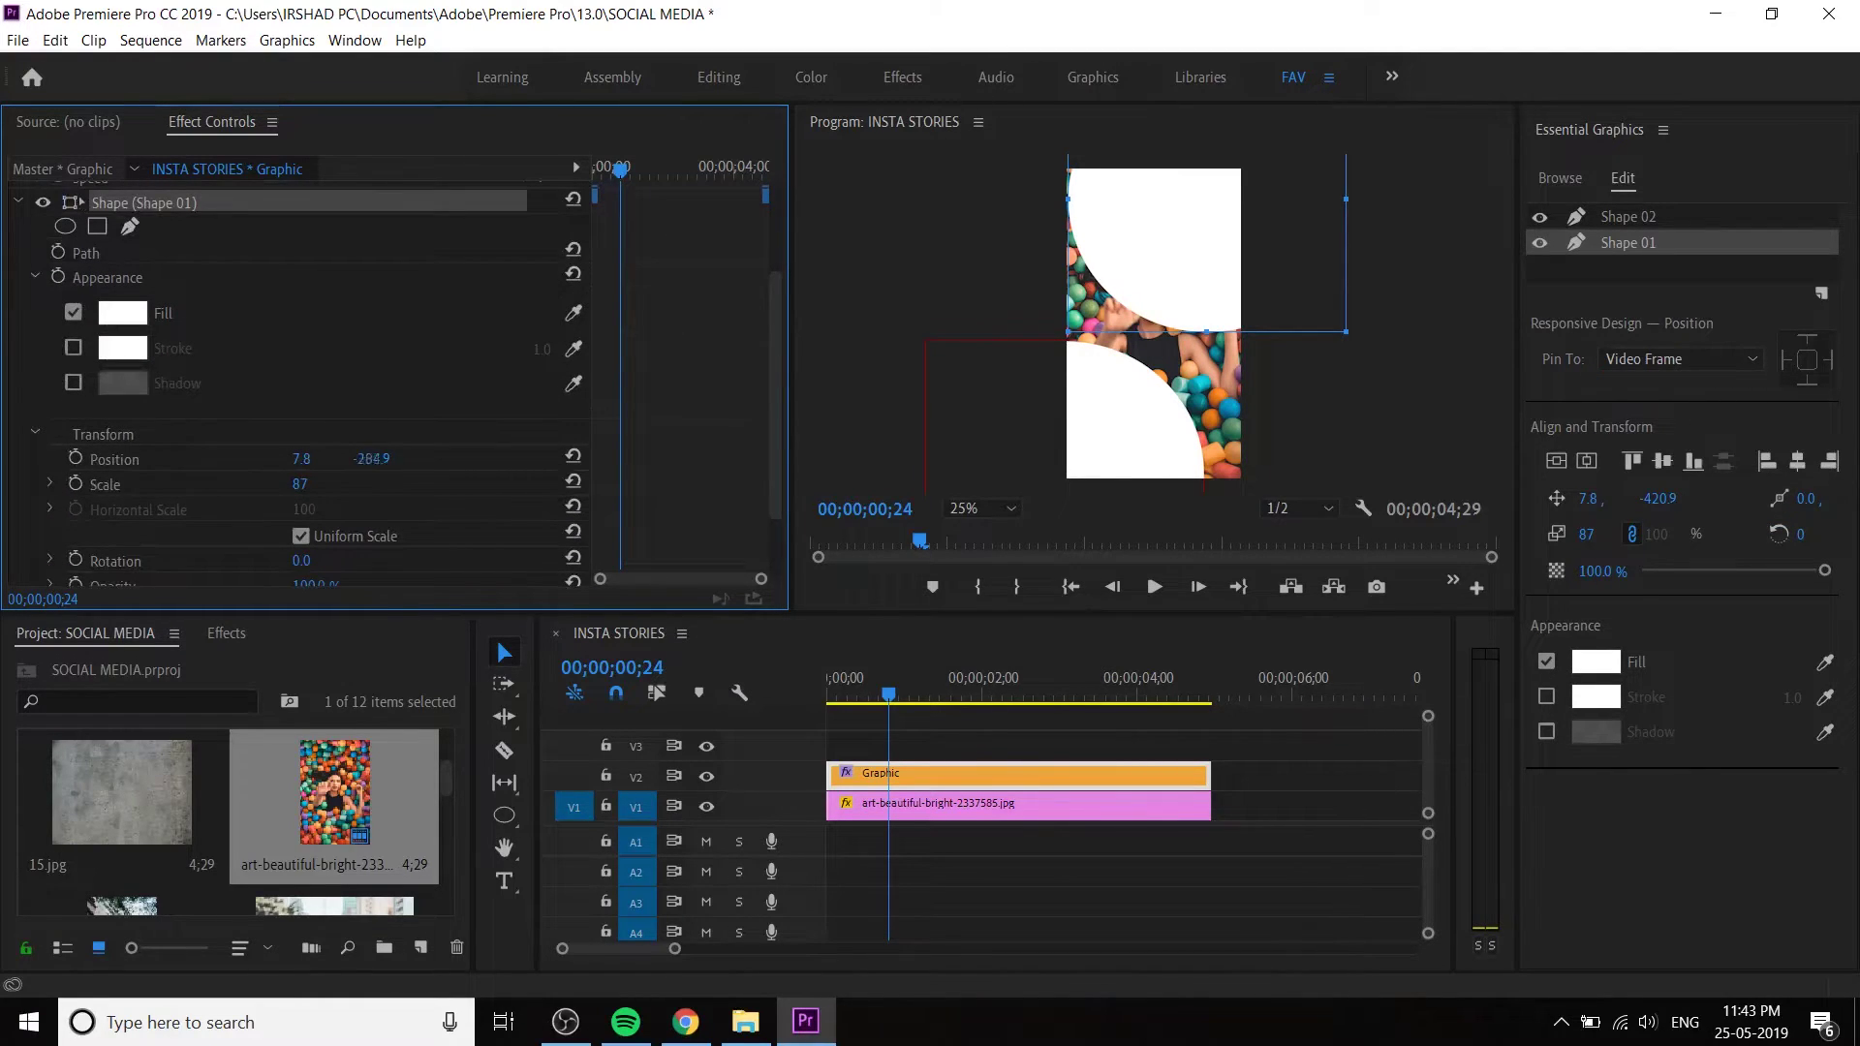
drag(372, 459, 329, 458)
click(793, 705)
key(Home)
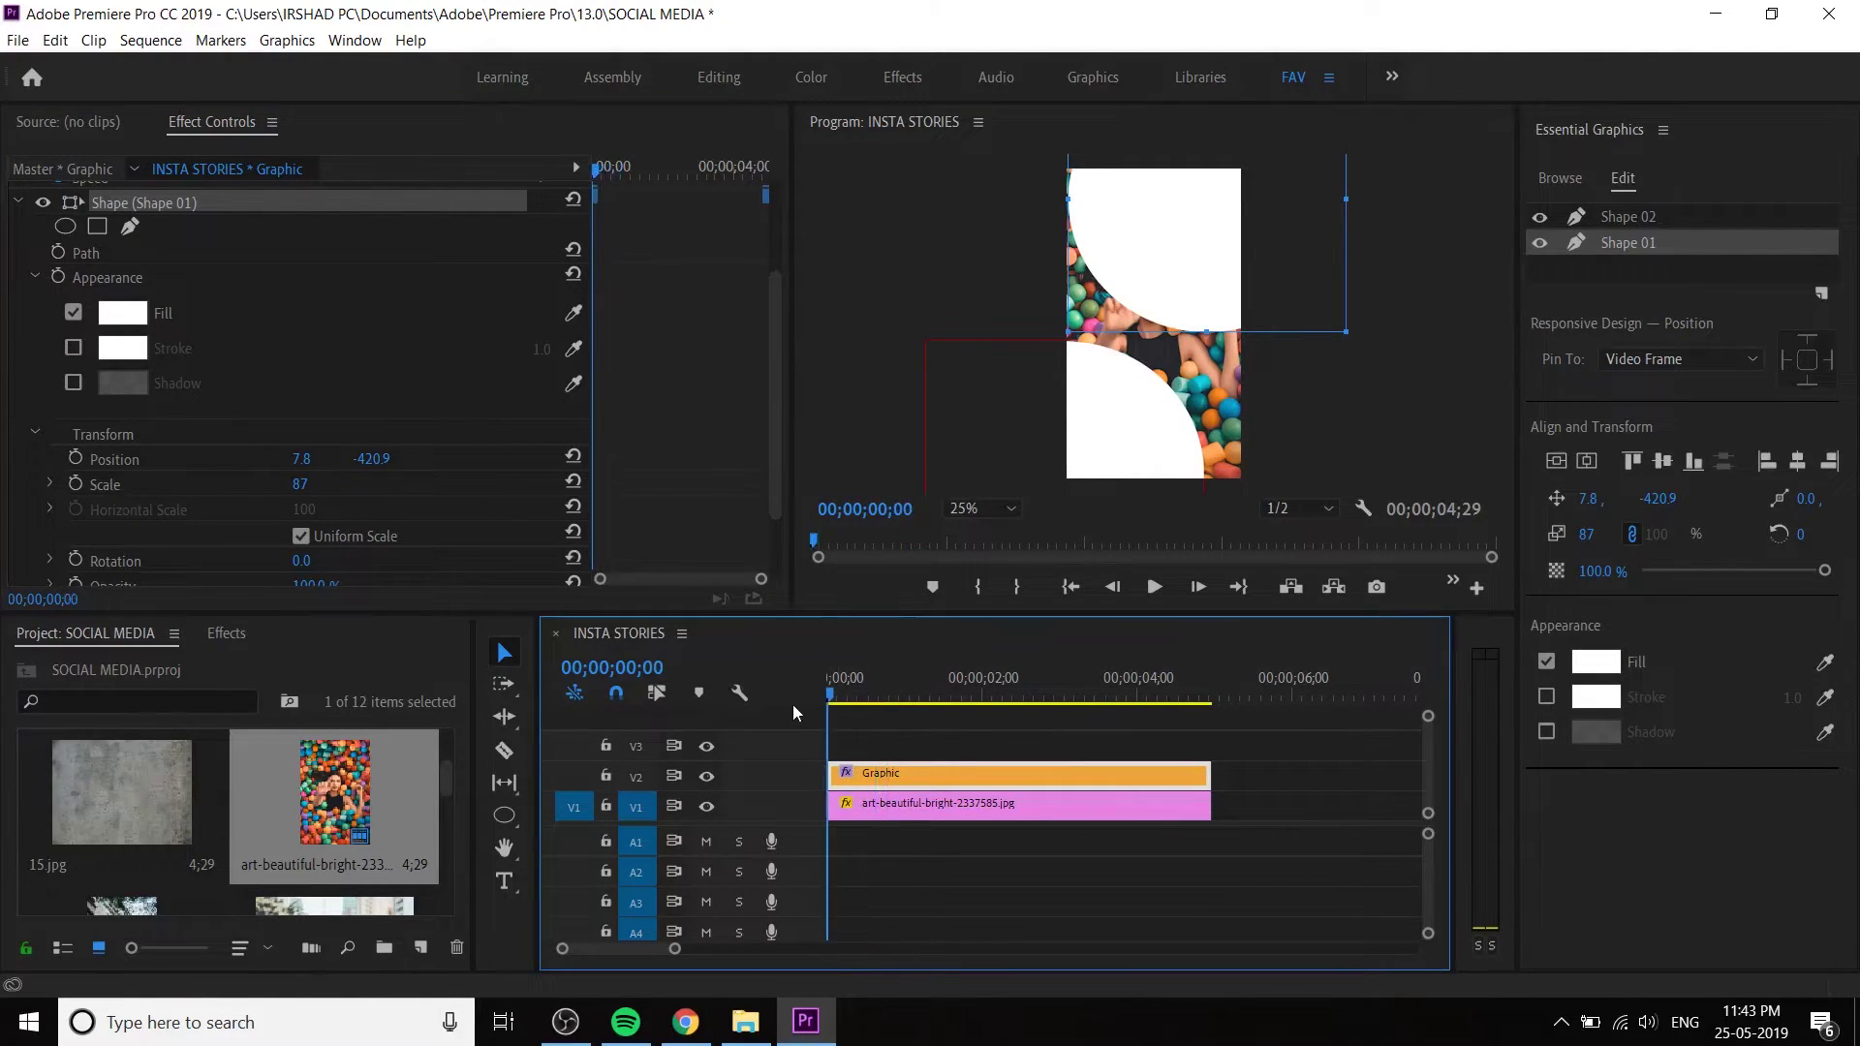
drag(1165, 327, 1292, 136)
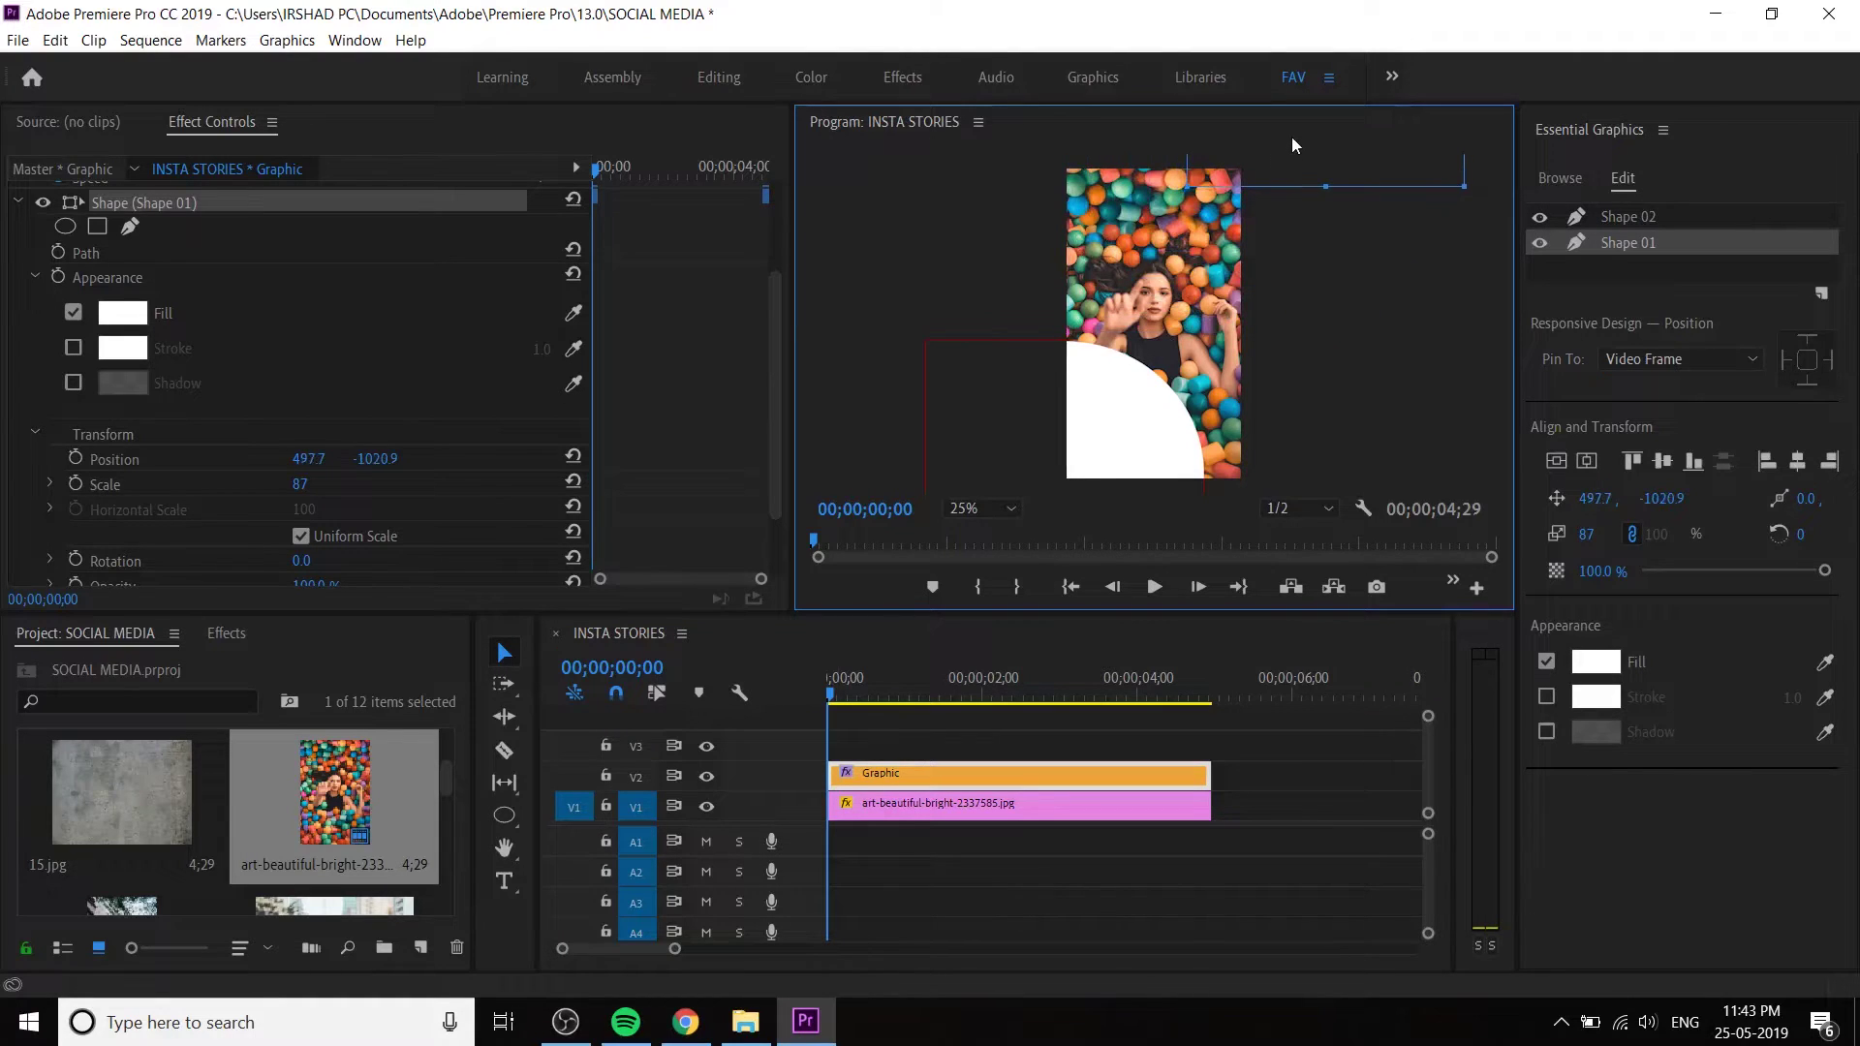
click(77, 456)
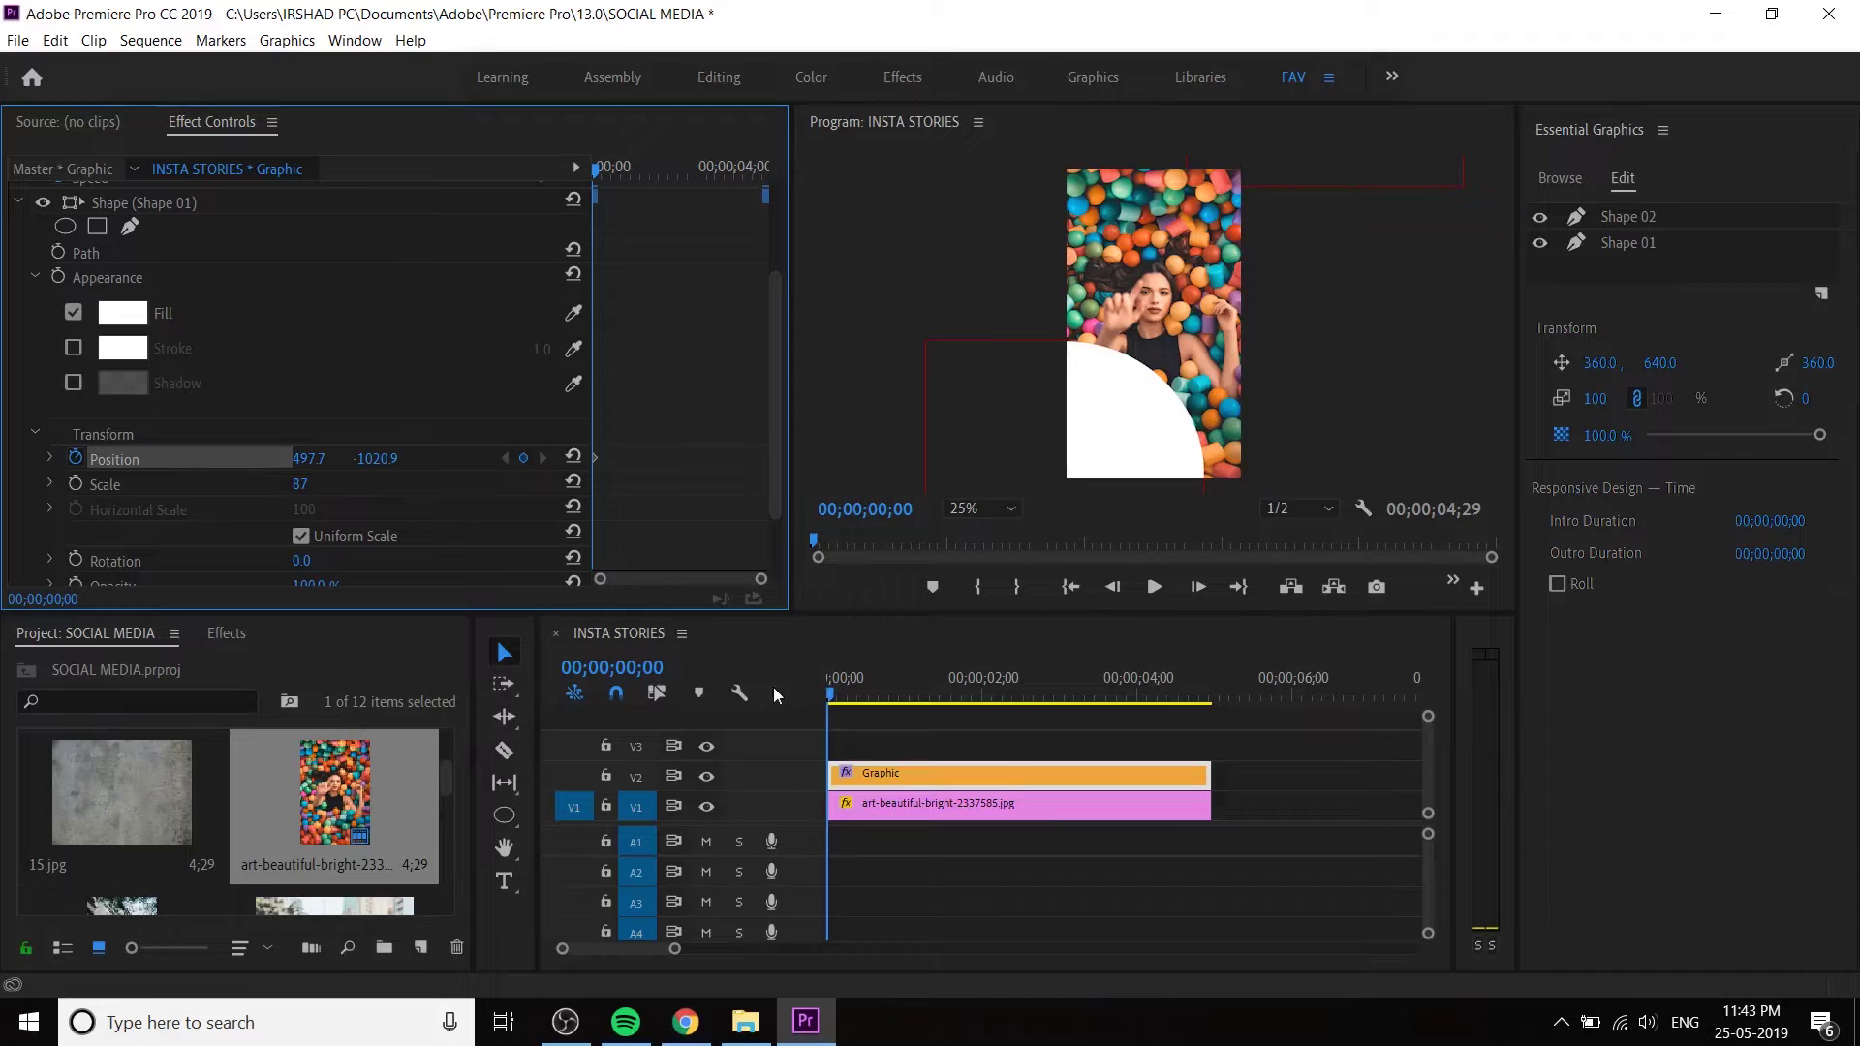
- At 00;00;00;20, bring Shape 01 into the frame at about -92, -282 as its second position keyframe
drag(857, 690, 883, 708)
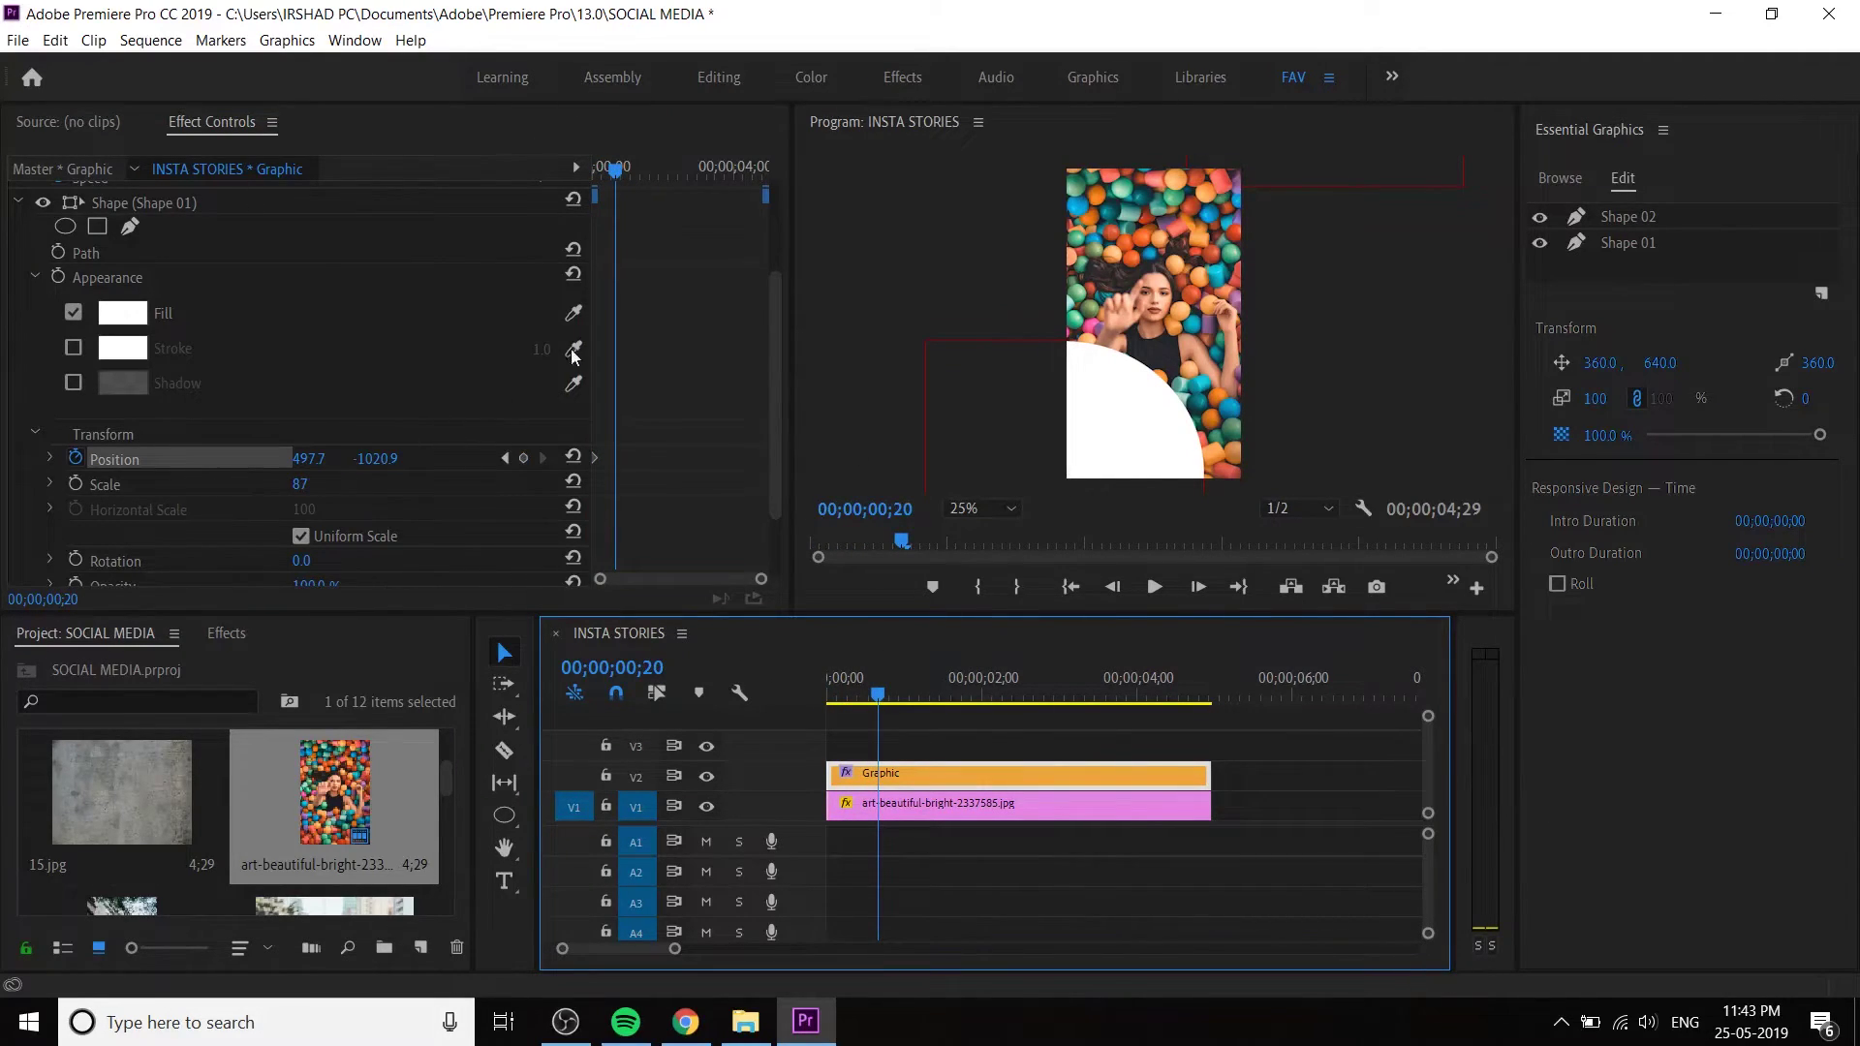
drag(390, 459, 1119, 293)
click(1262, 246)
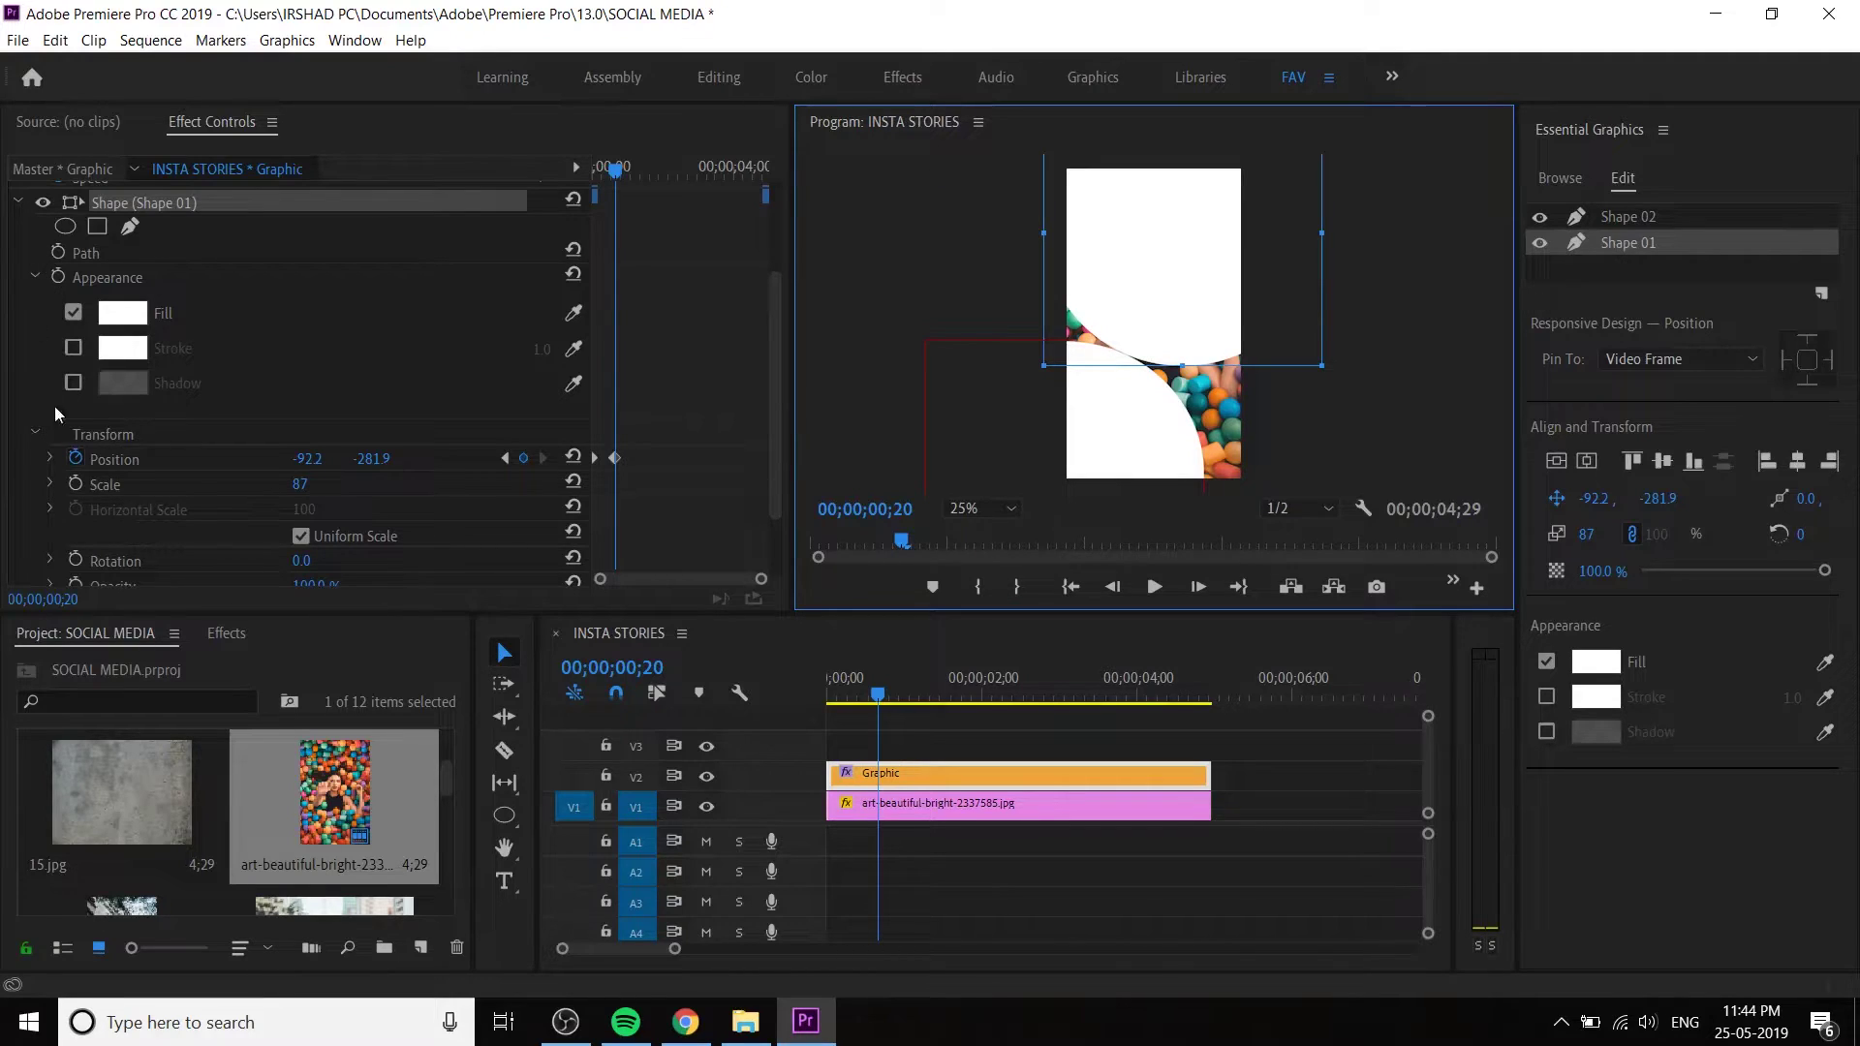
drag(787, 322, 794, 223)
click(18, 349)
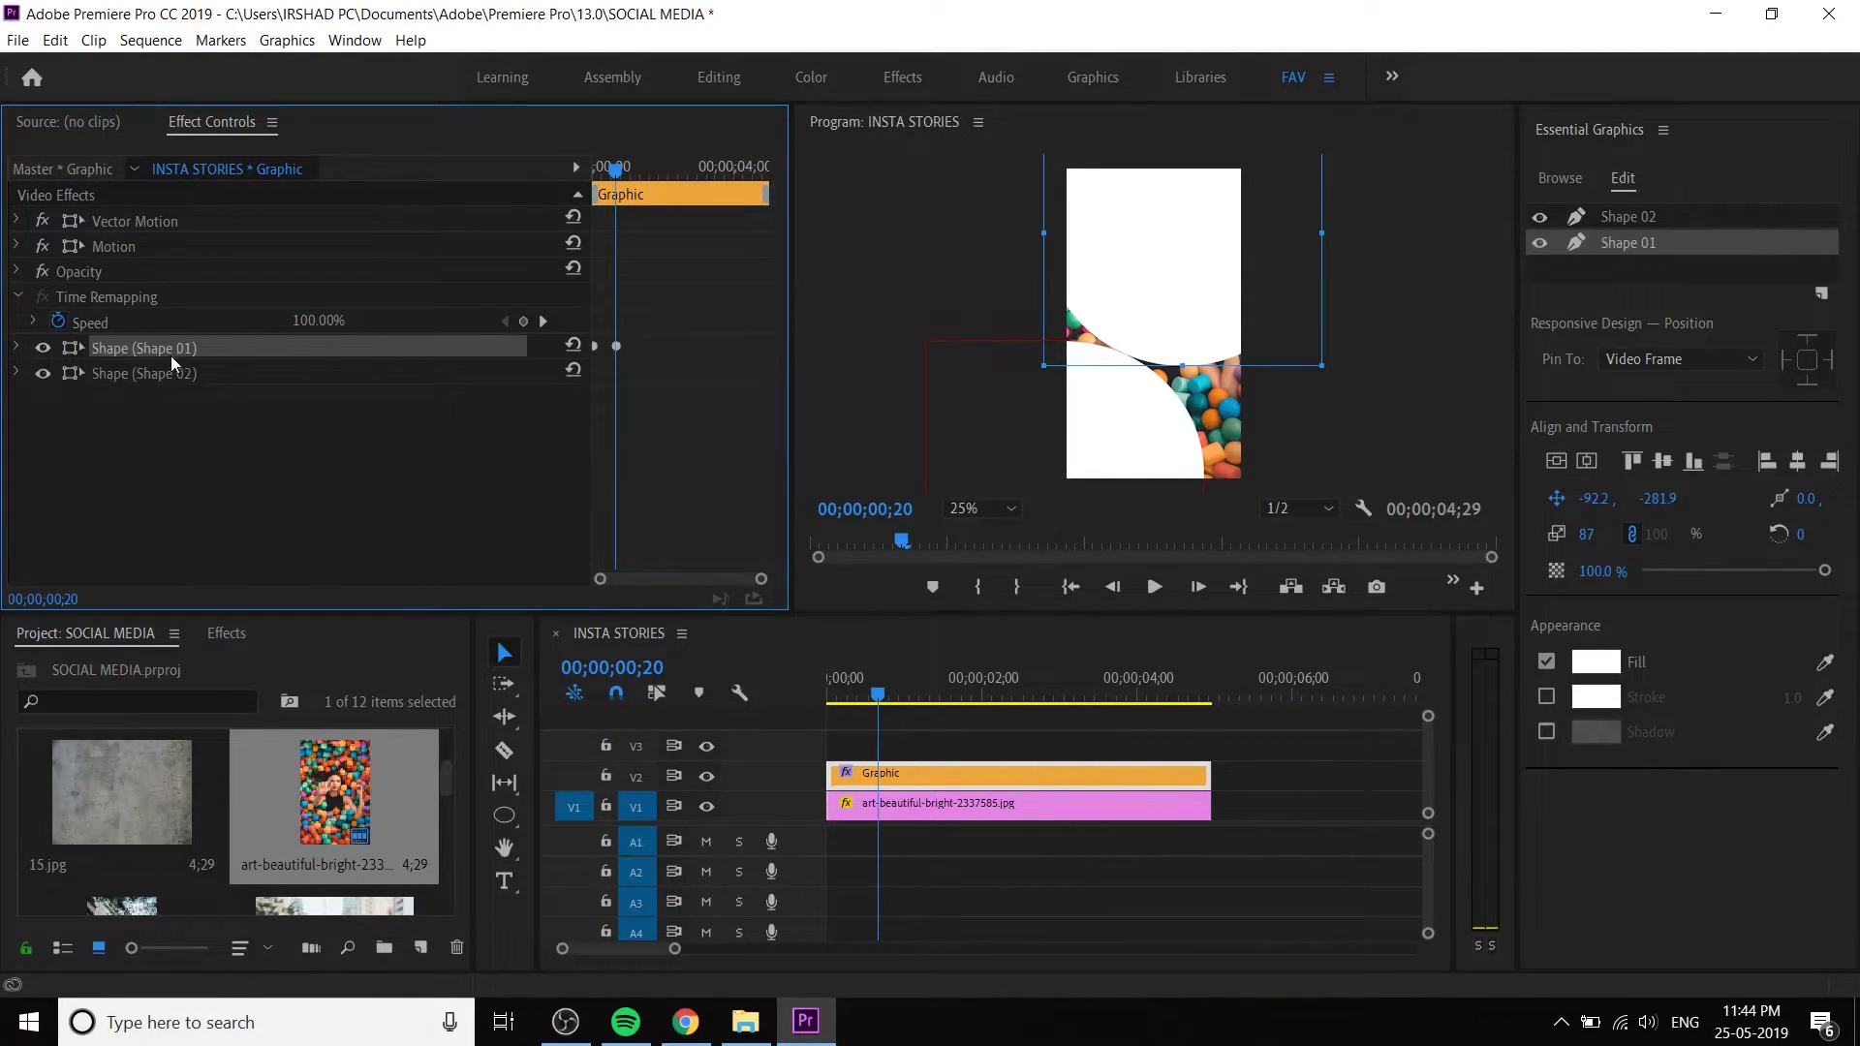
- Keyframe Shape 02's position to travel from about -892, 1289 at 00;00;00;00 to about -292, 414 at 00;00;00;20
click(187, 376)
click(17, 374)
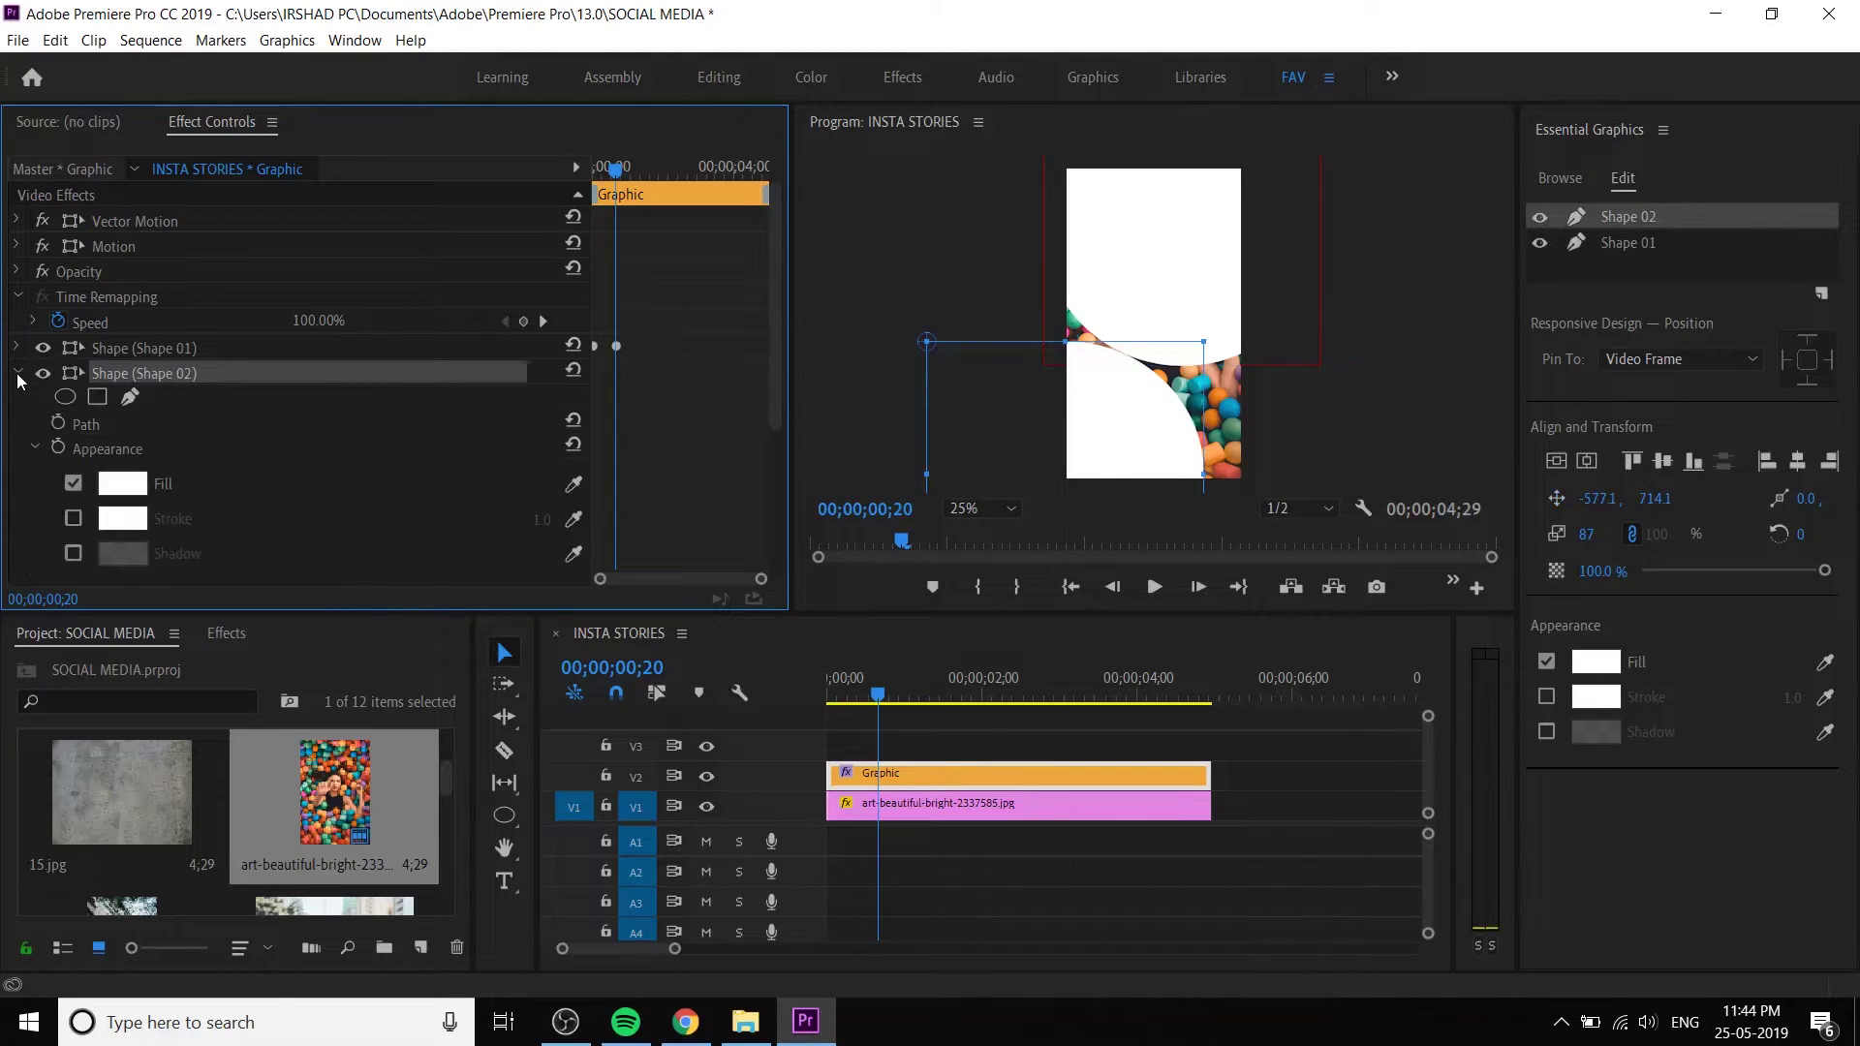
scroll(230, 481, down, 1)
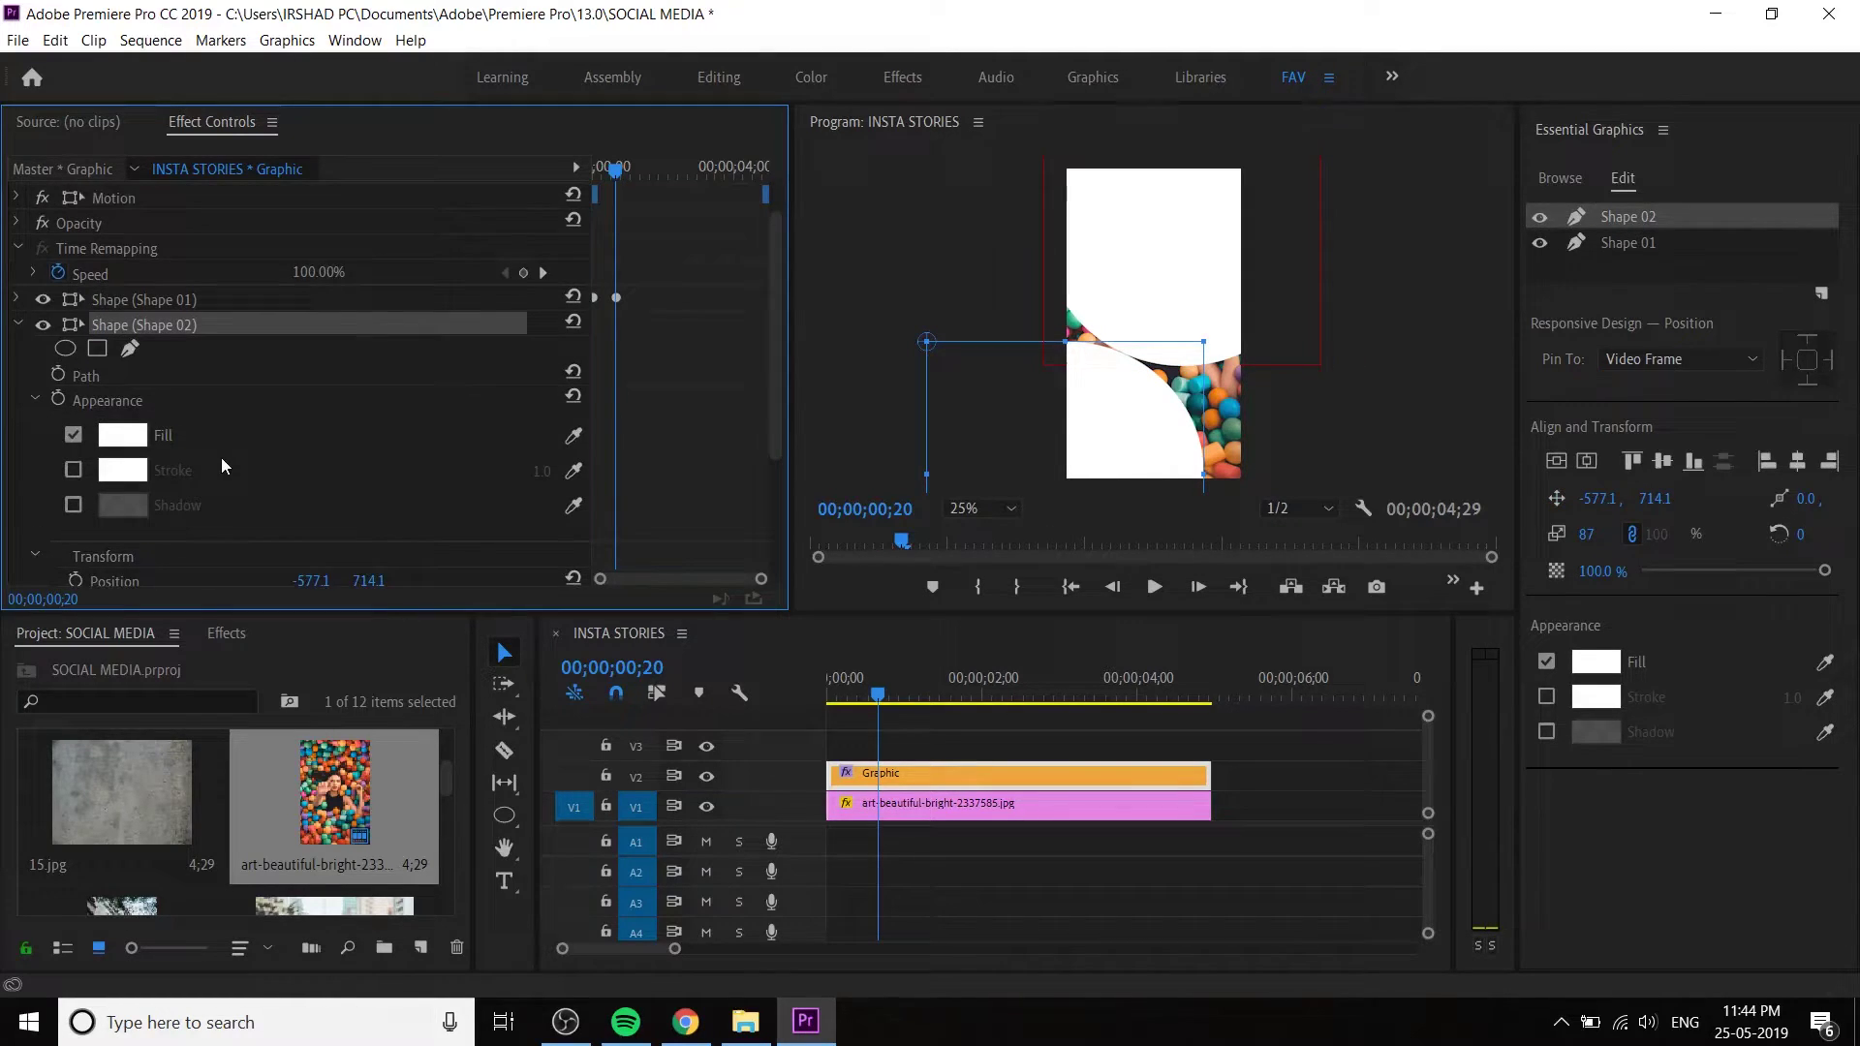
click(35, 399)
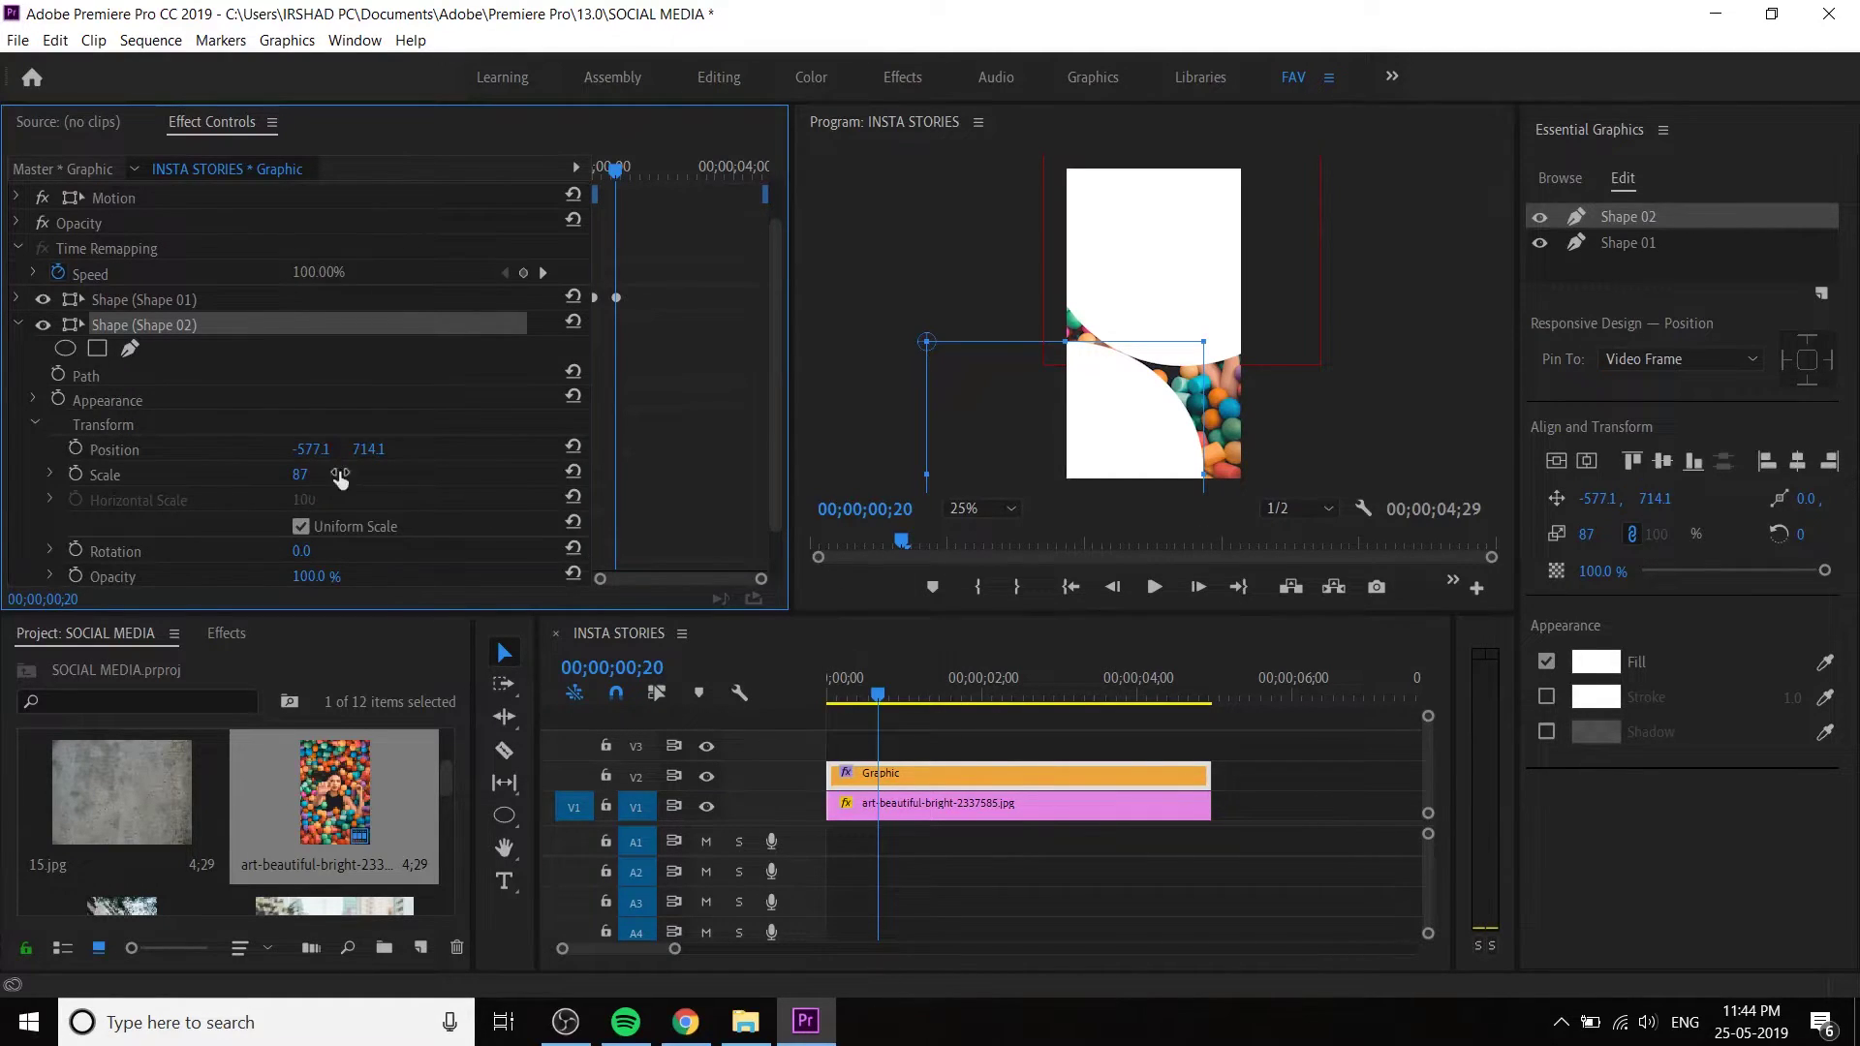
click(77, 450)
click(1102, 397)
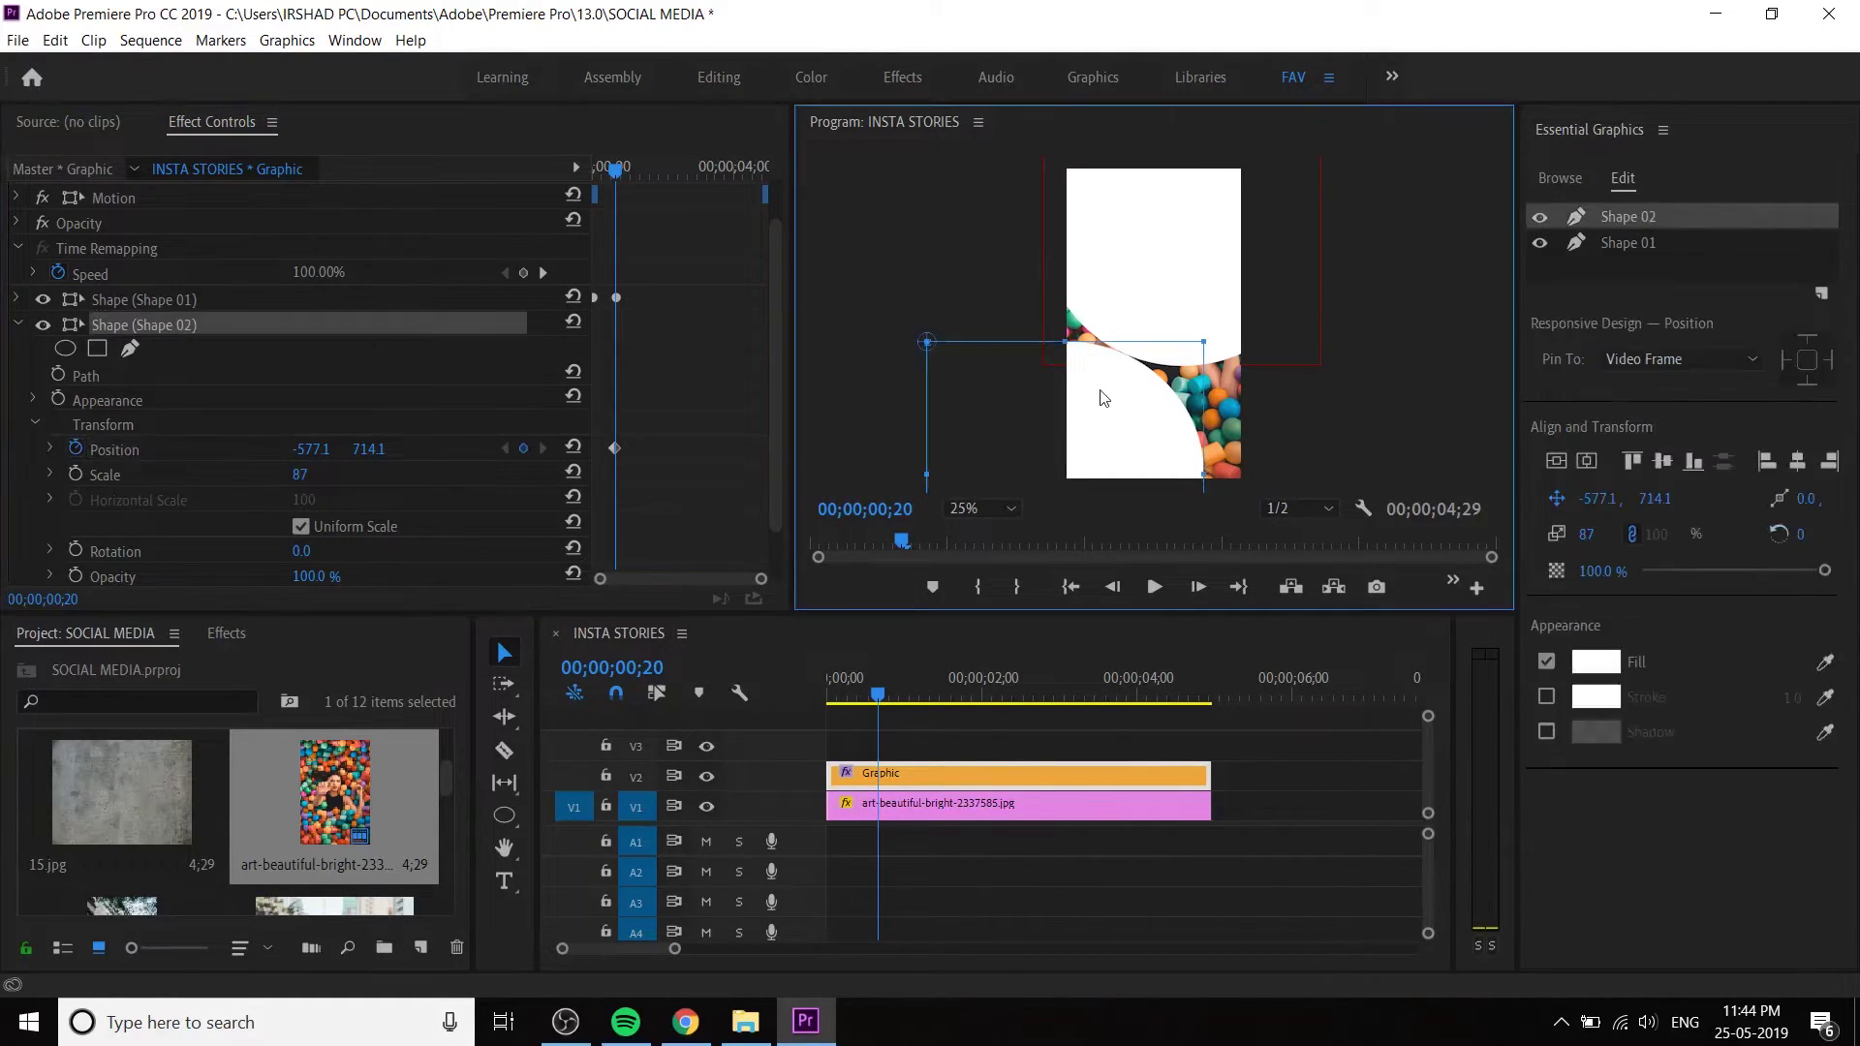
drag(1124, 427, 1191, 359)
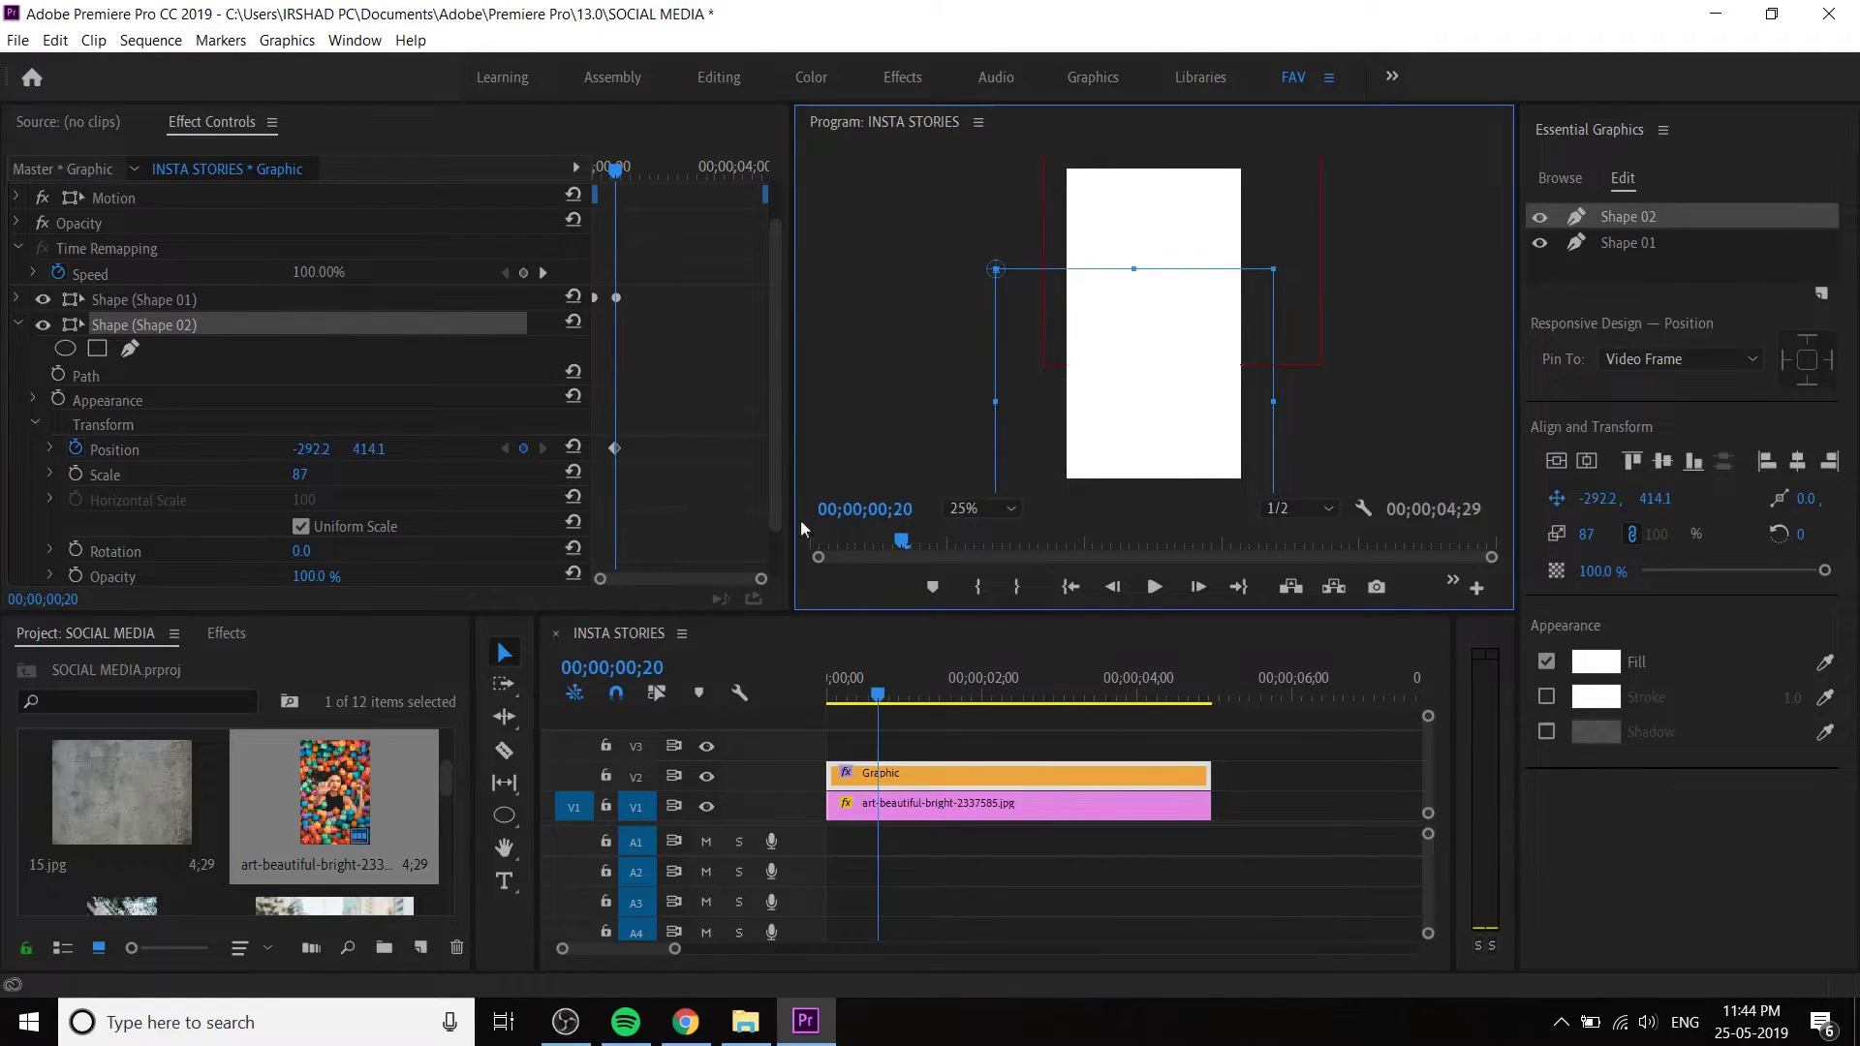
drag(879, 695, 775, 704)
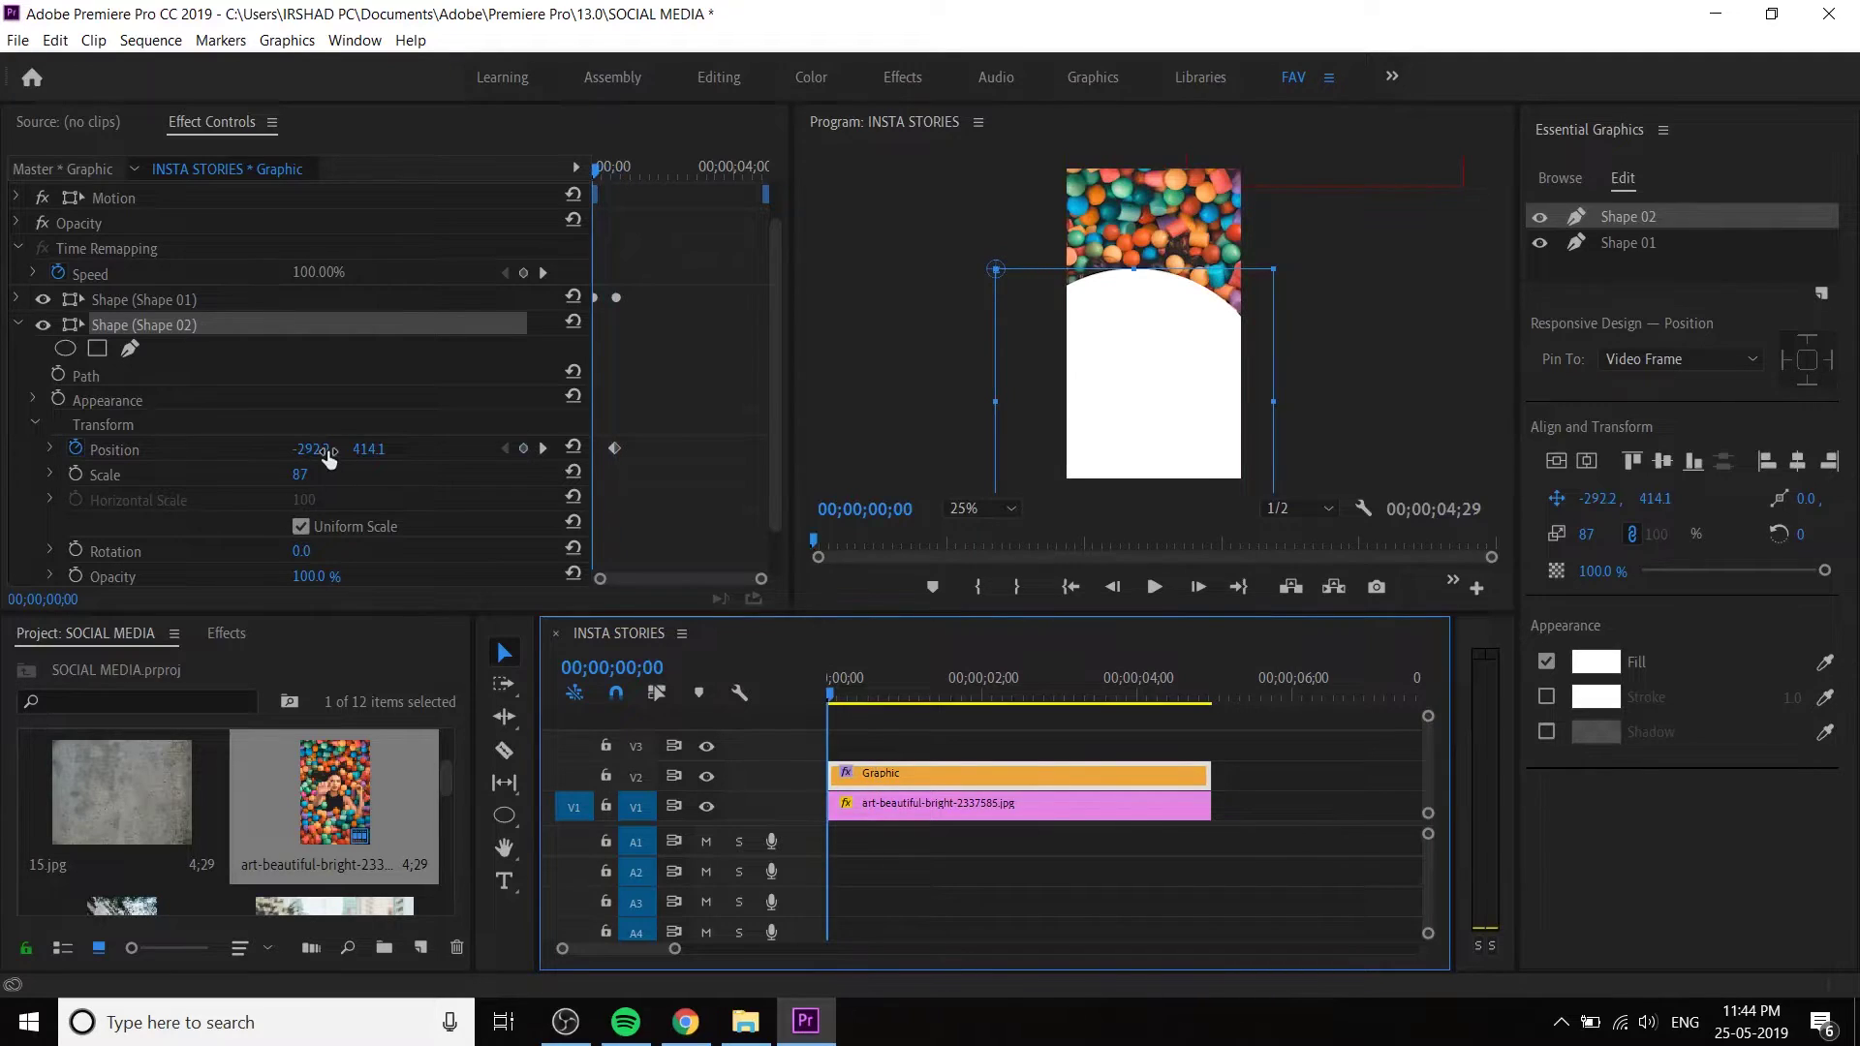
drag(1190, 325, 1046, 541)
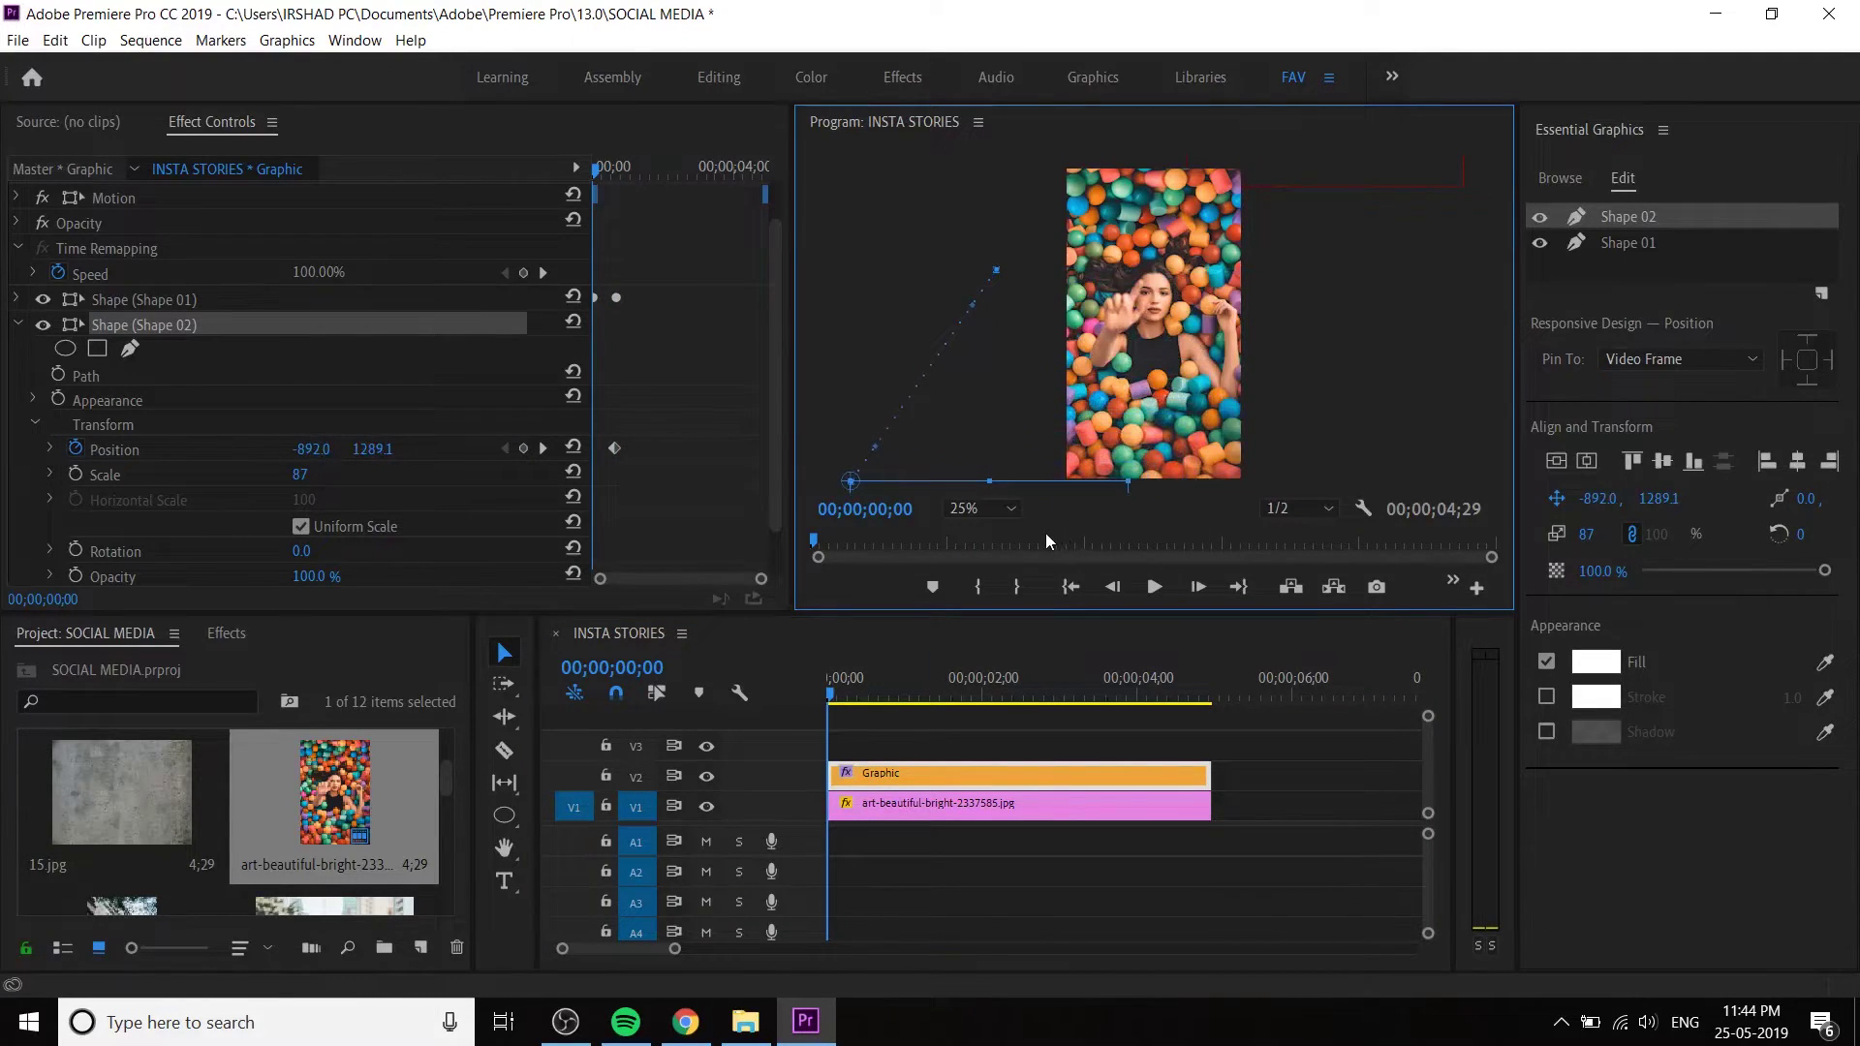
- Preview the two circles closing over the photo by scrubbing and playing the sequence, and return the playhead to the start
click(851, 705)
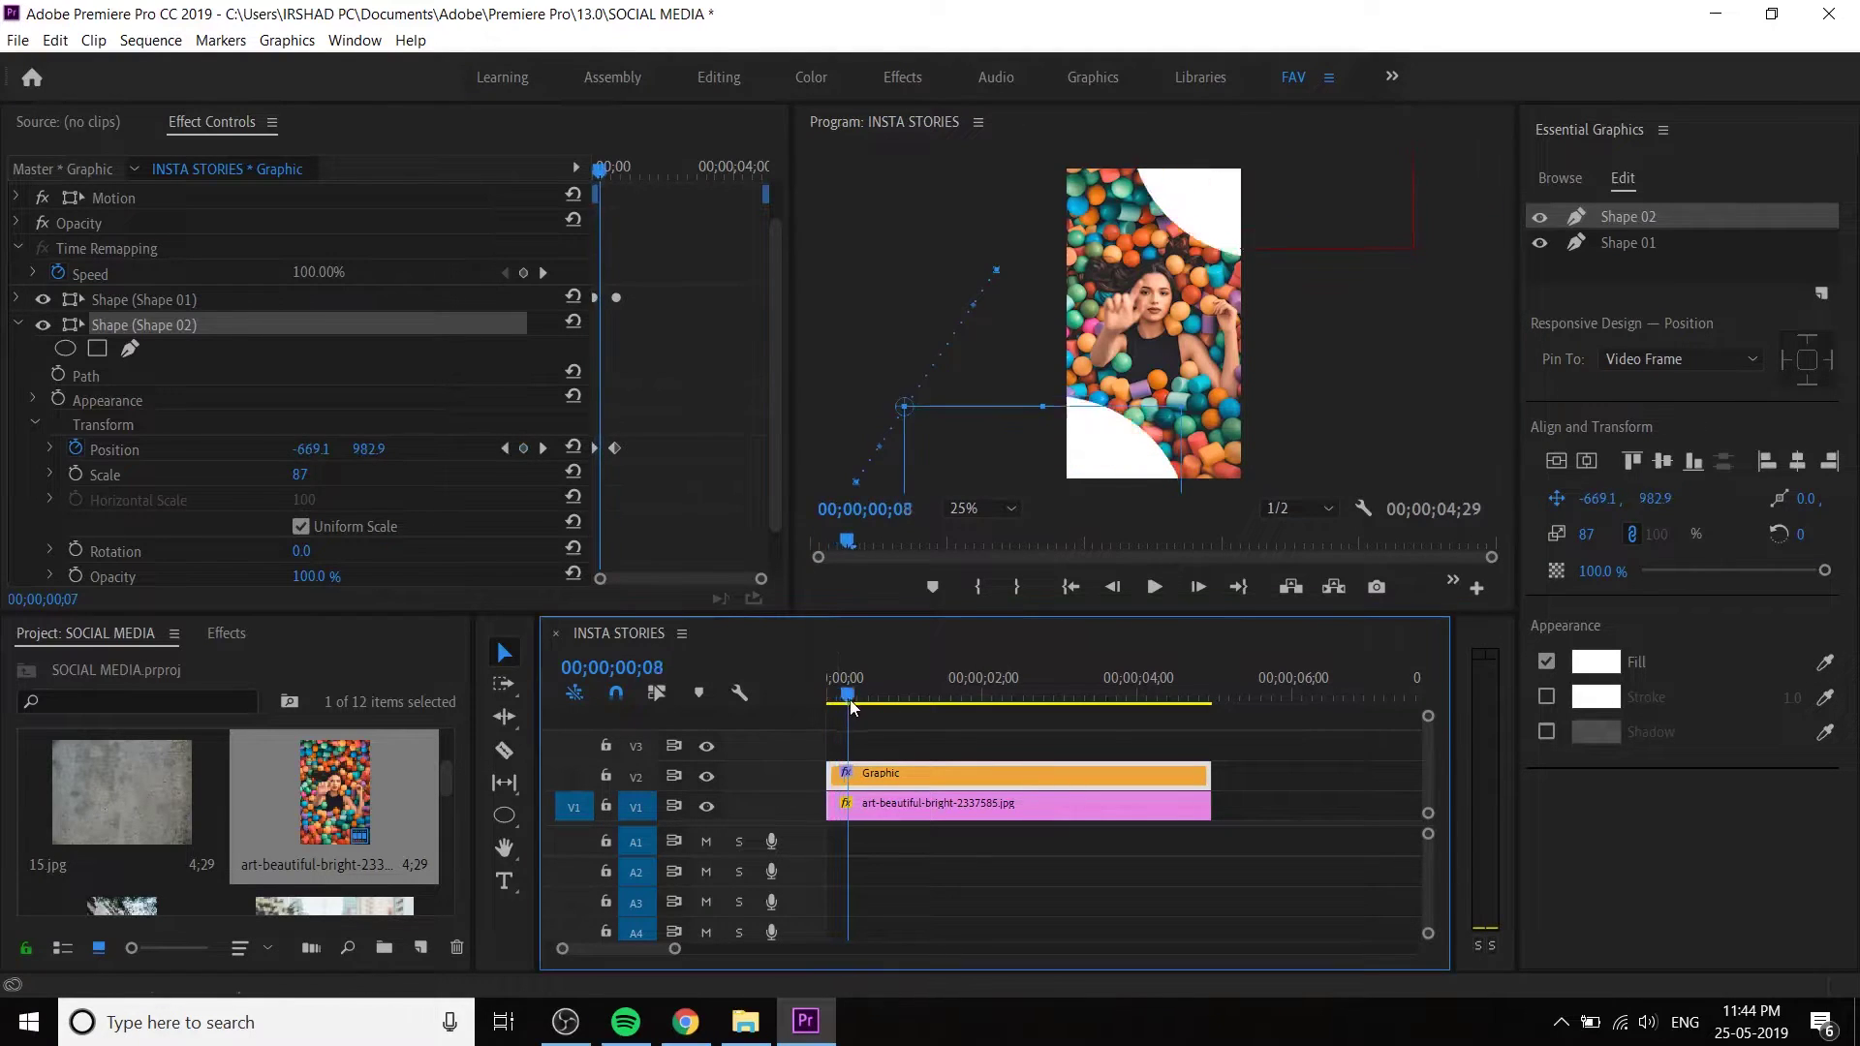
drag(851, 705, 909, 751)
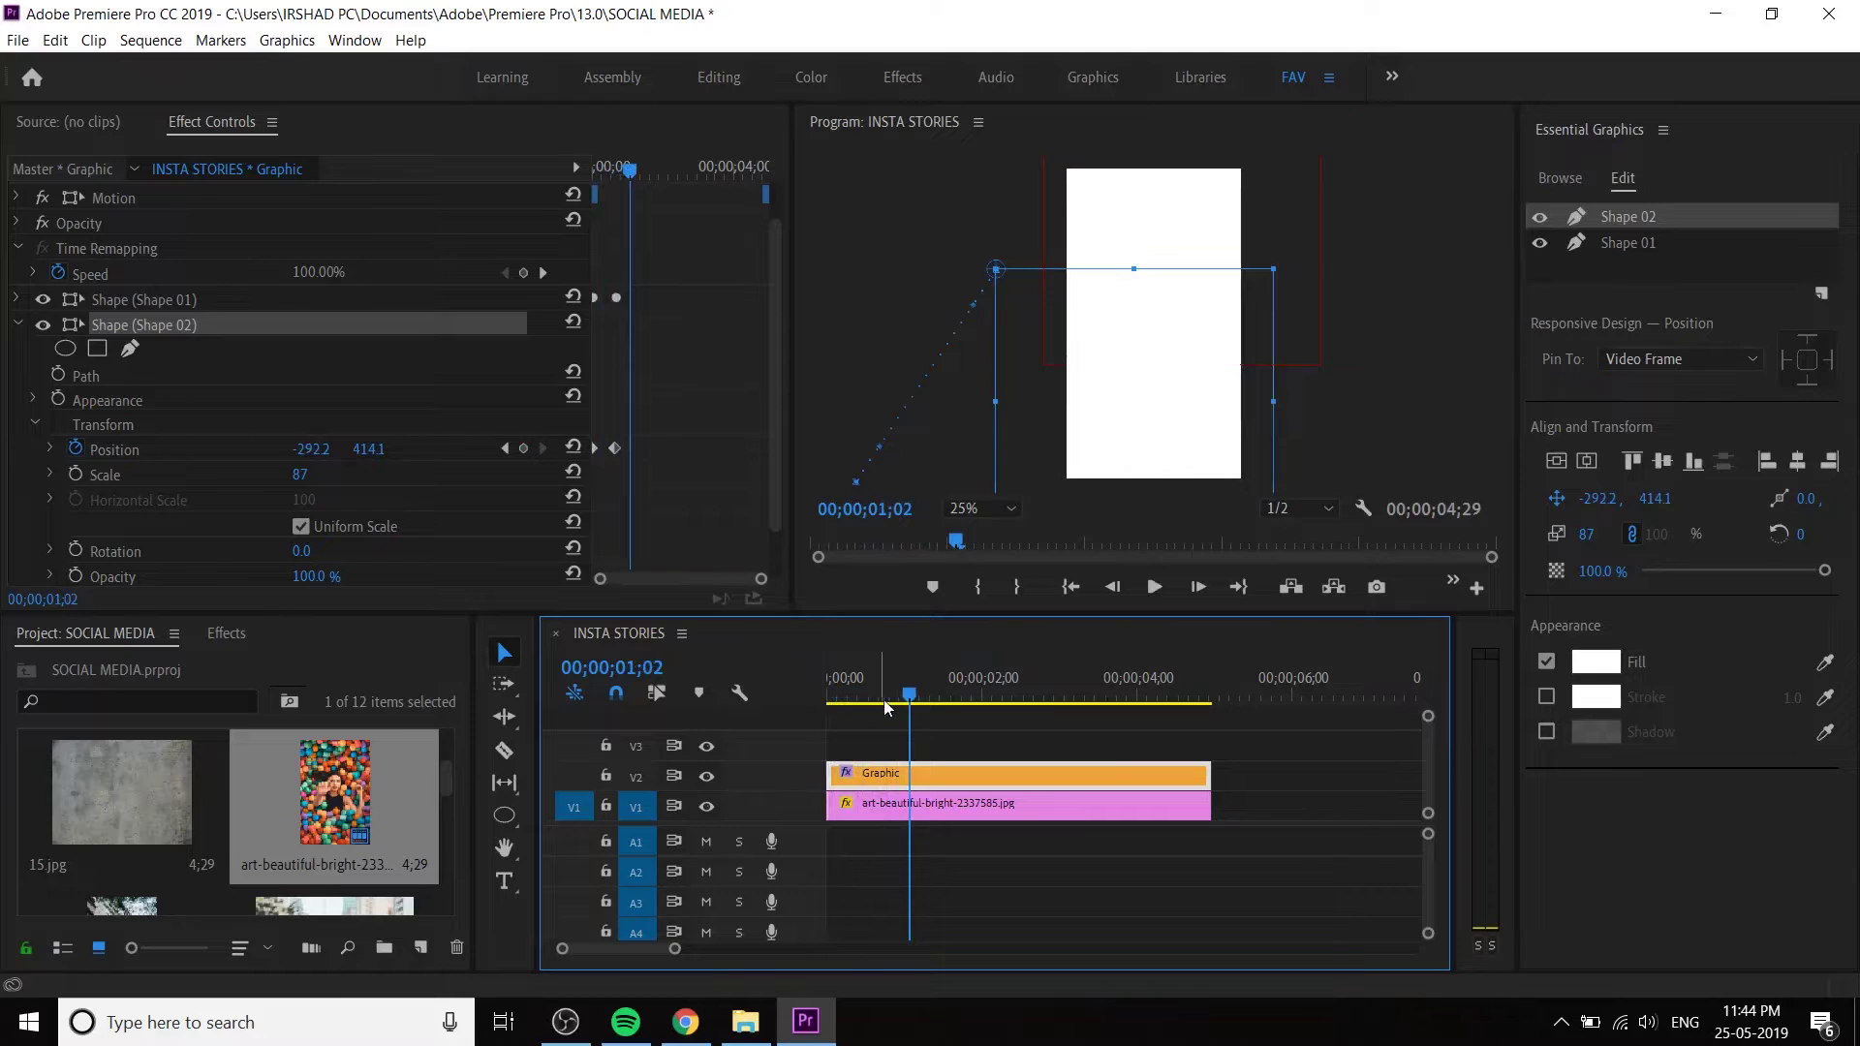
mouse_move(885, 708)
mouse_down()
mouse_move(808, 699)
mouse_move(883, 683)
mouse_move(839, 694)
mouse_move(864, 708)
mouse_up()
click(936, 847)
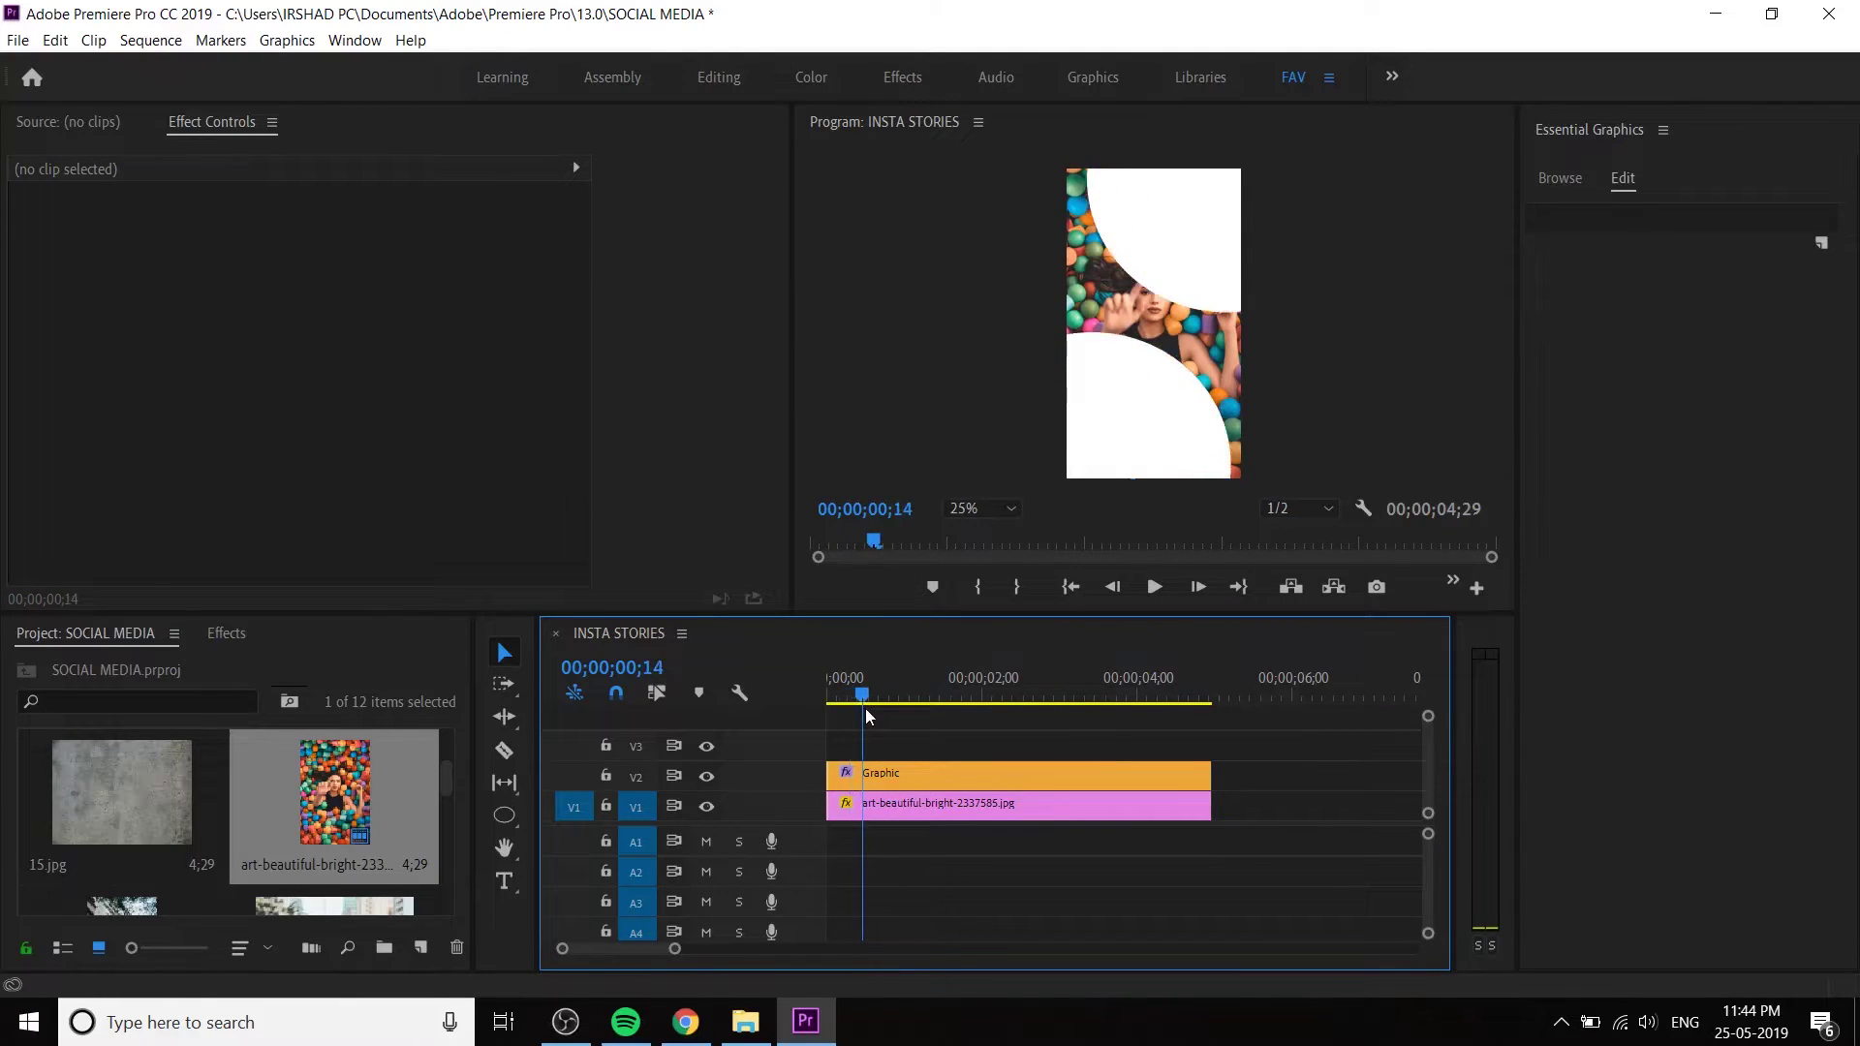
click(888, 774)
key(space)
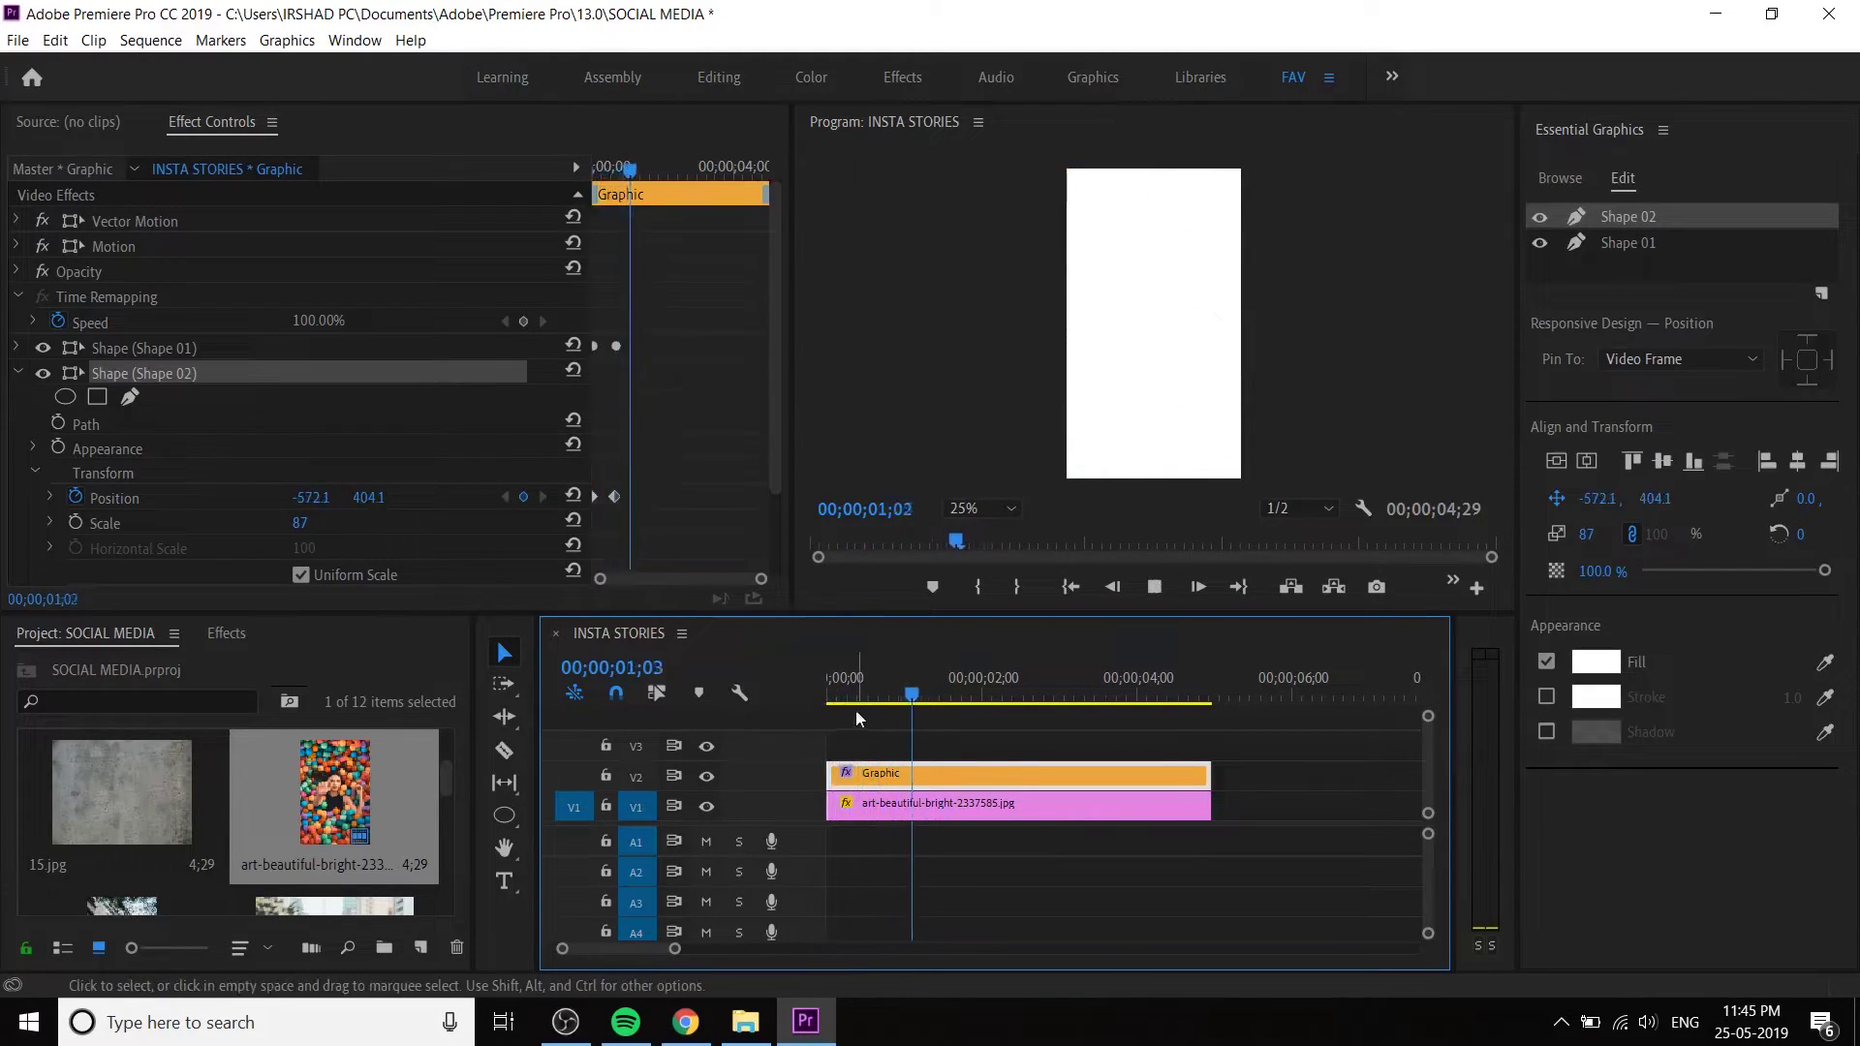
drag(857, 692, 810, 682)
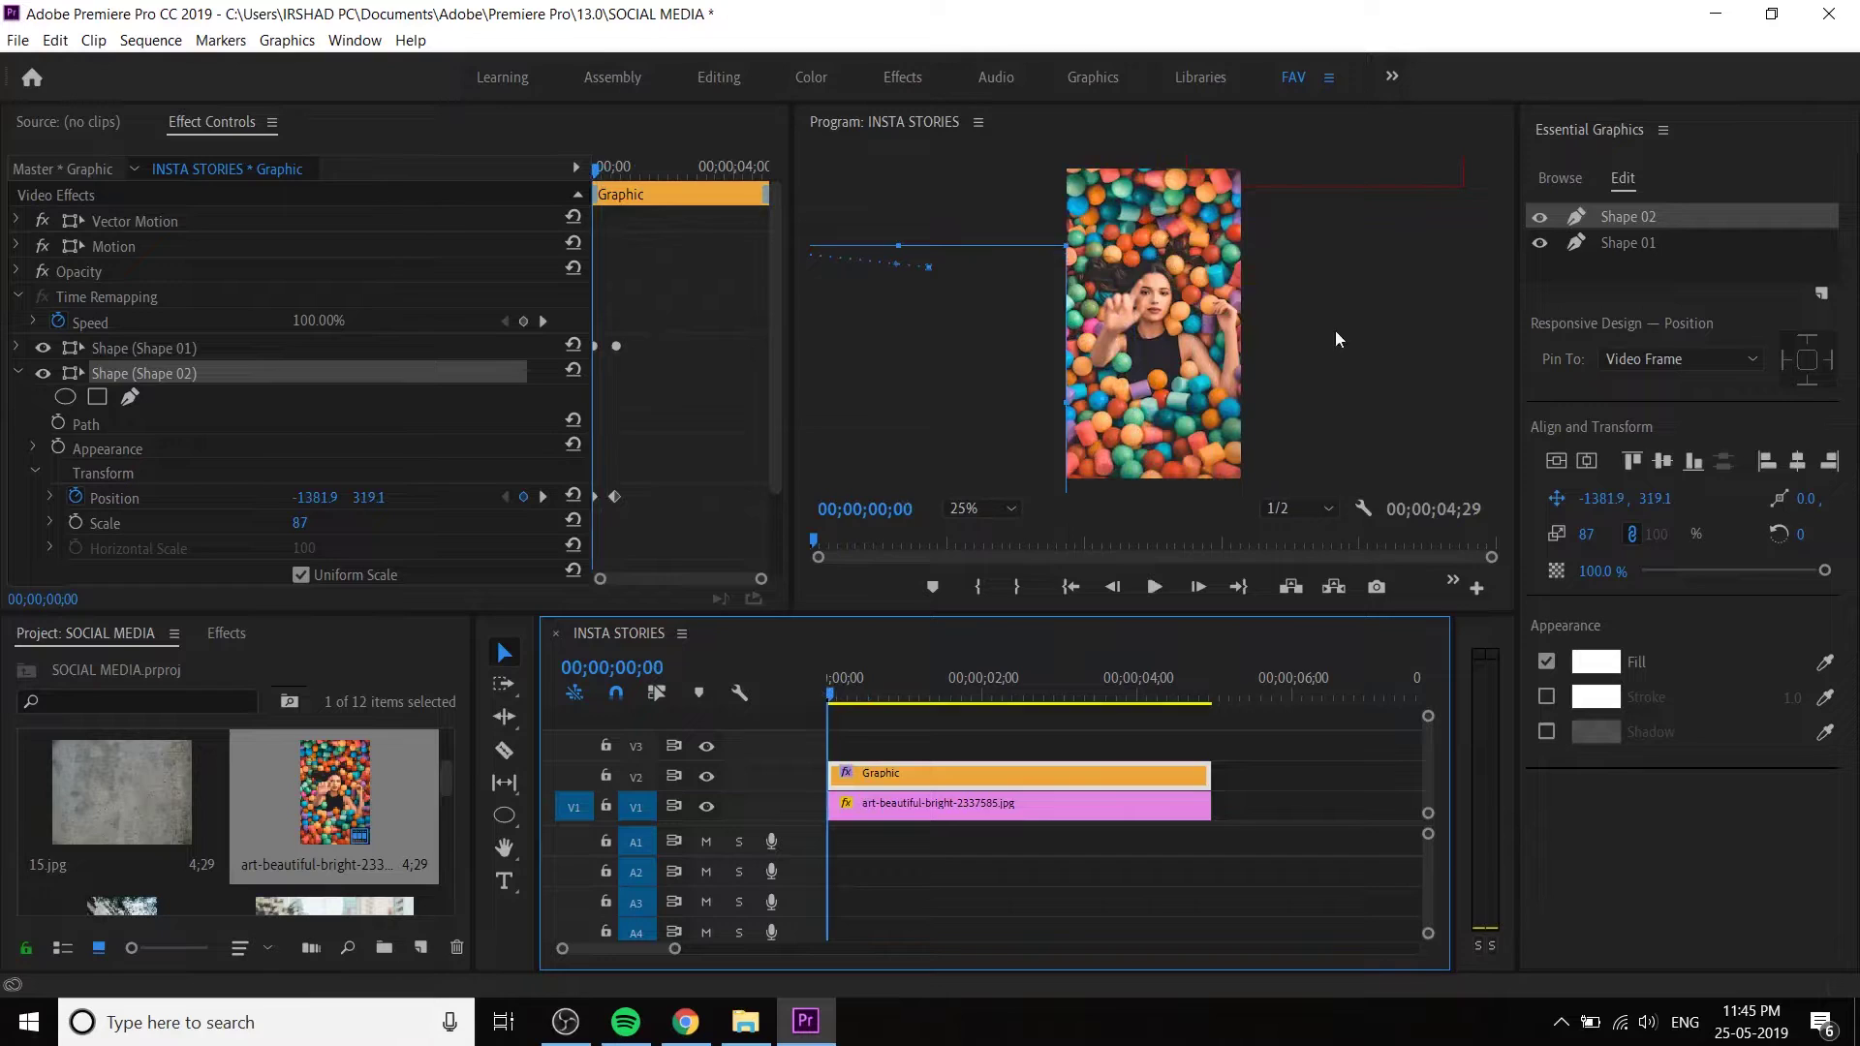
- Apply Ease Out temporal interpolation to both of Shape 02's position keyframes
click(667, 316)
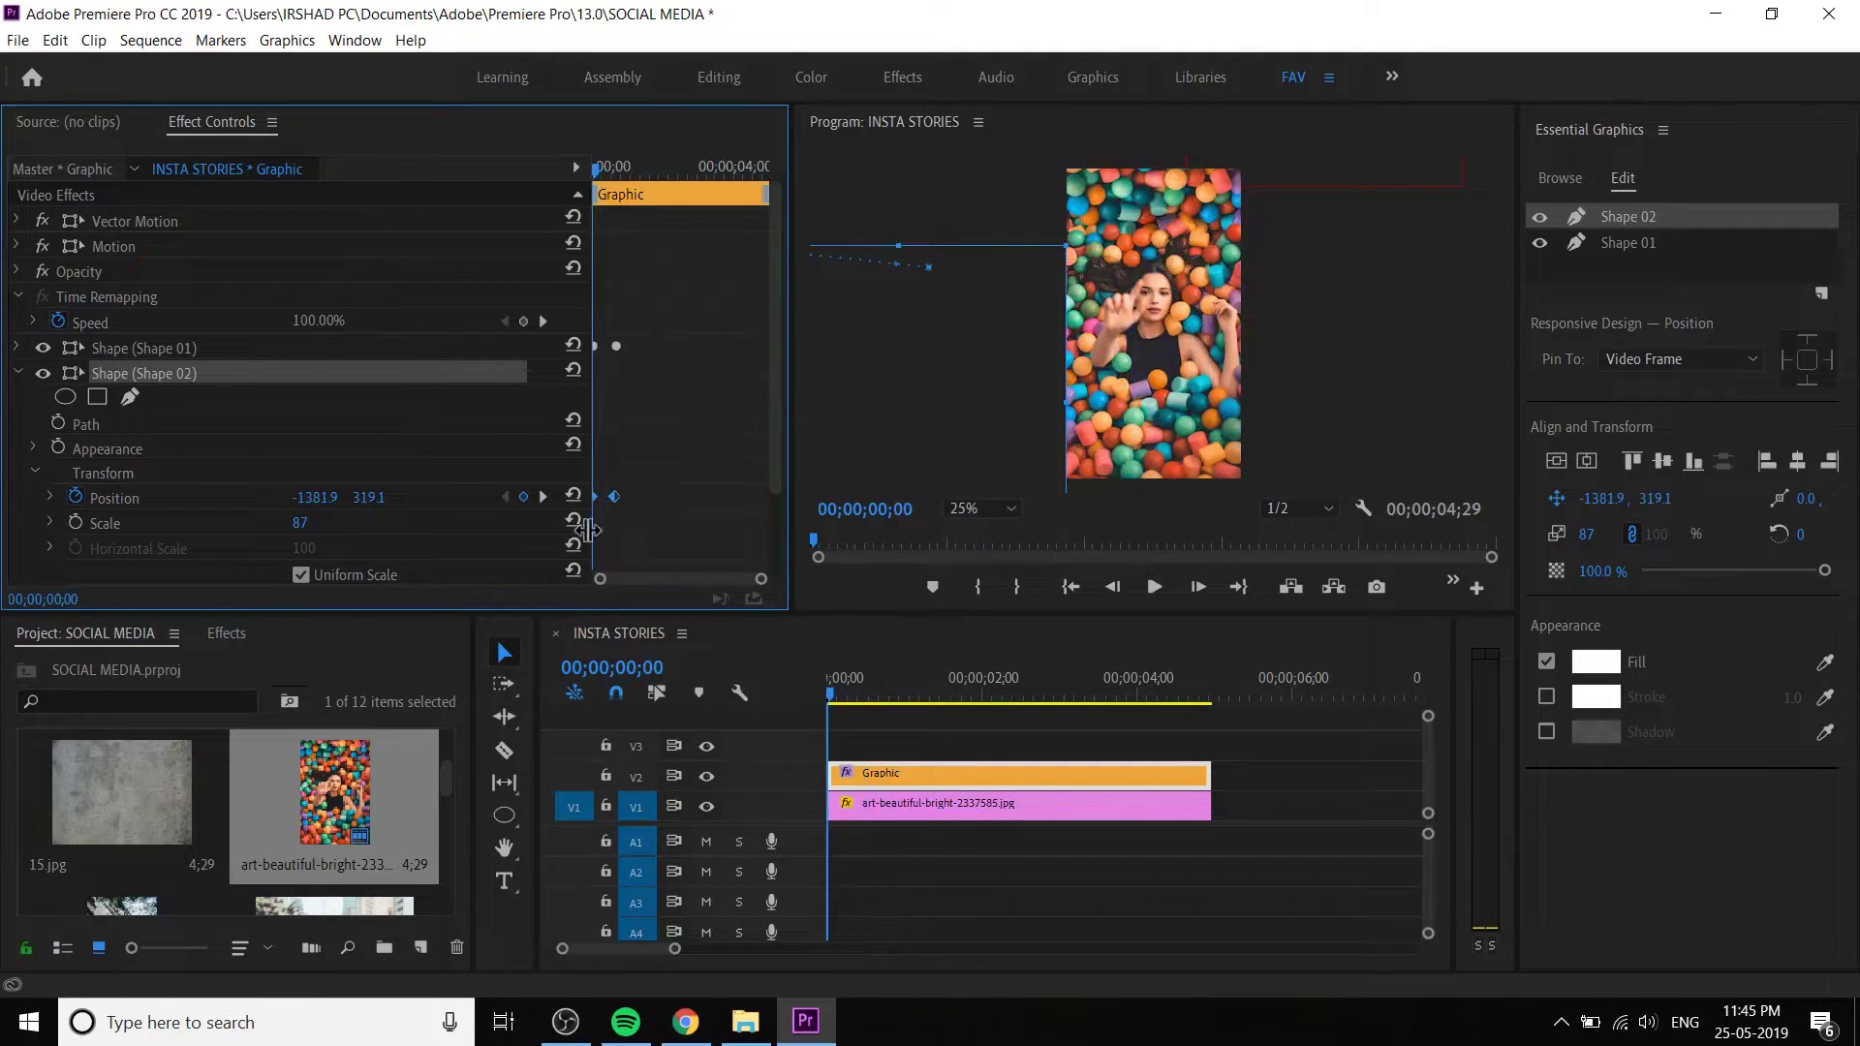
click(614, 497)
right_click(614, 498)
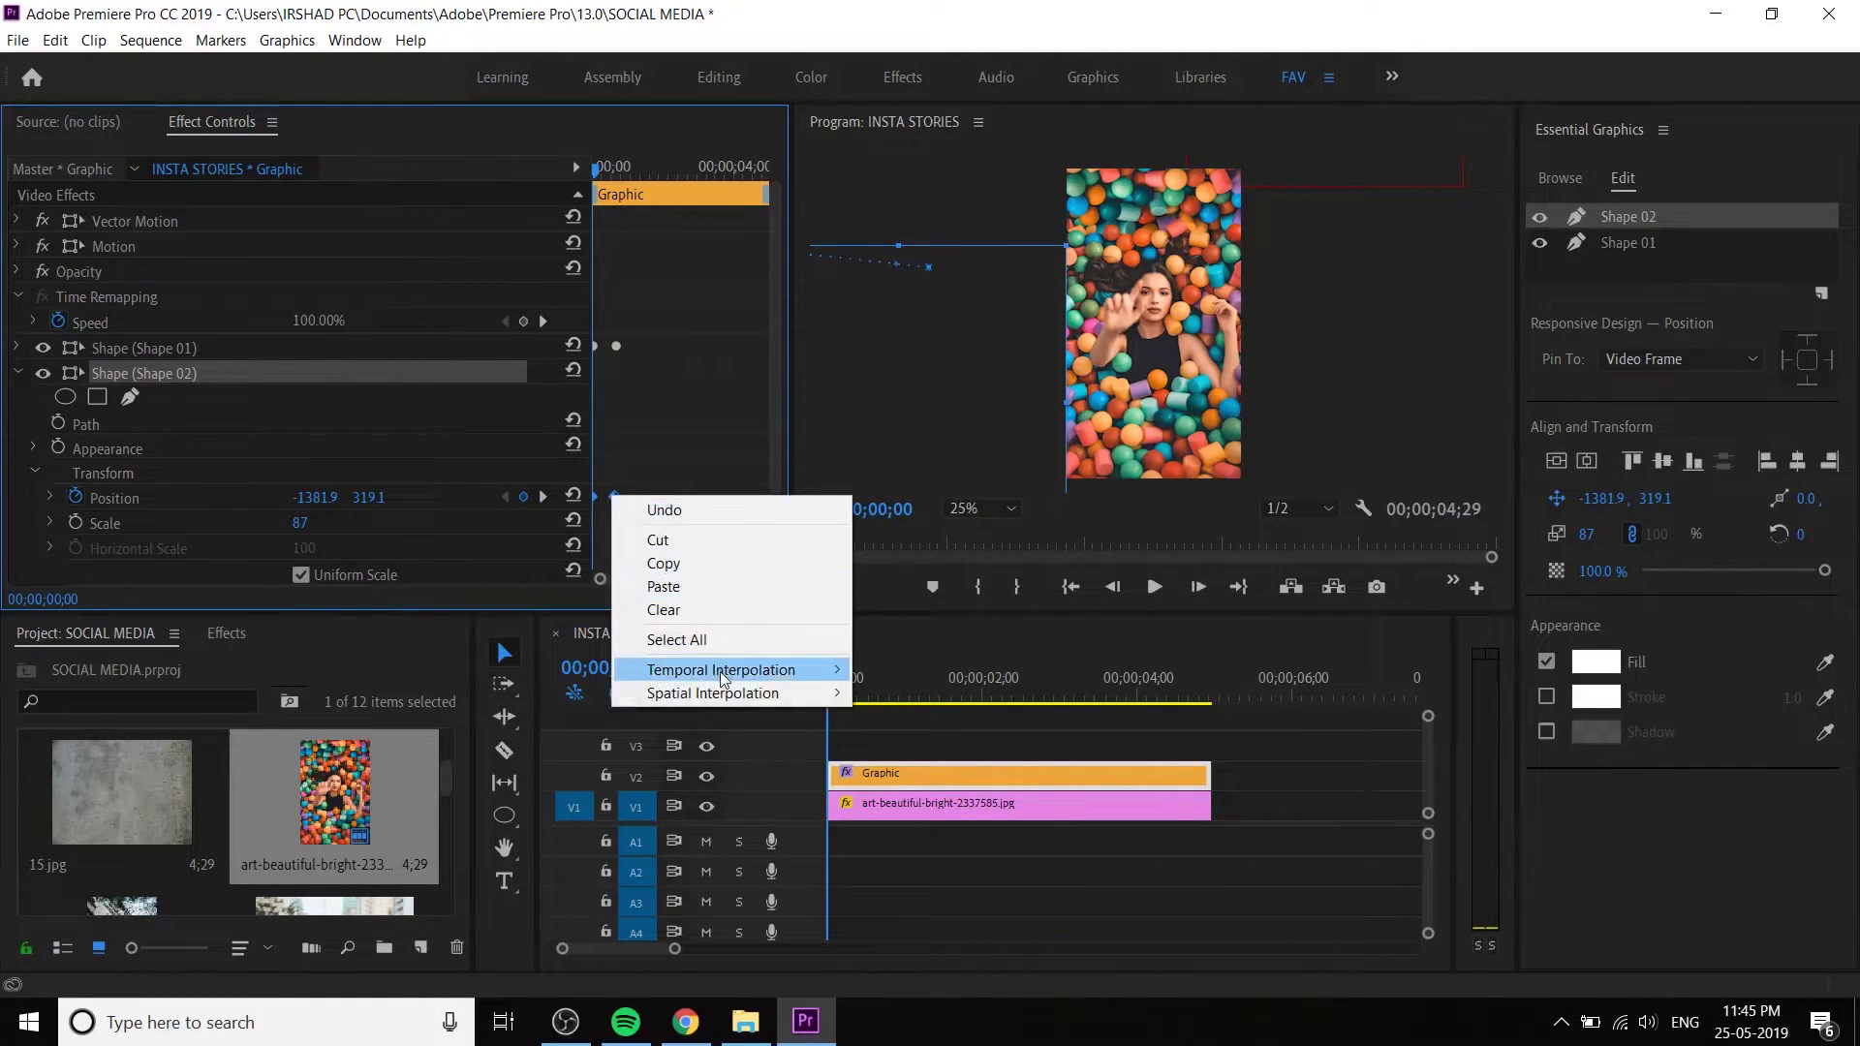
mouse_move(725, 671)
click(930, 816)
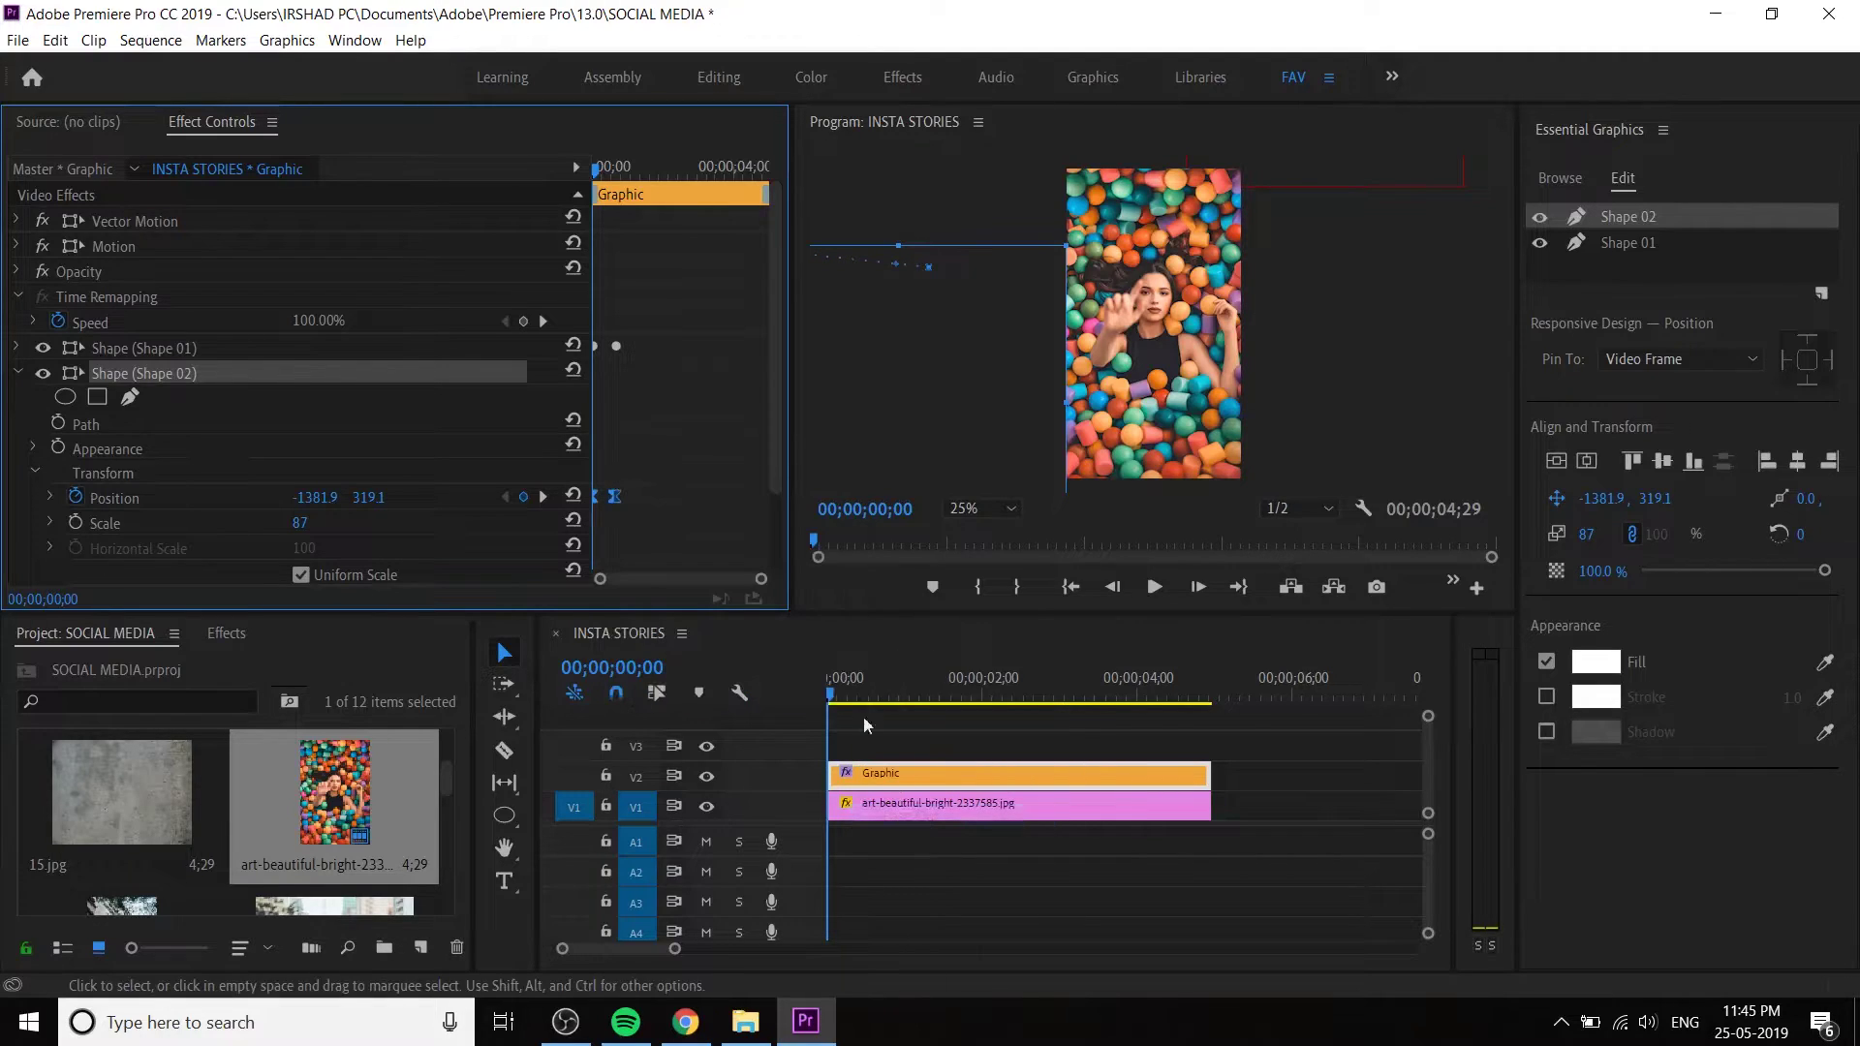
- Reshape Shape 02's position velocity curve by lengthening the first keyframe's handle and lowering the last keyframe's handle to zero velocity
drag(598, 449, 484, 449)
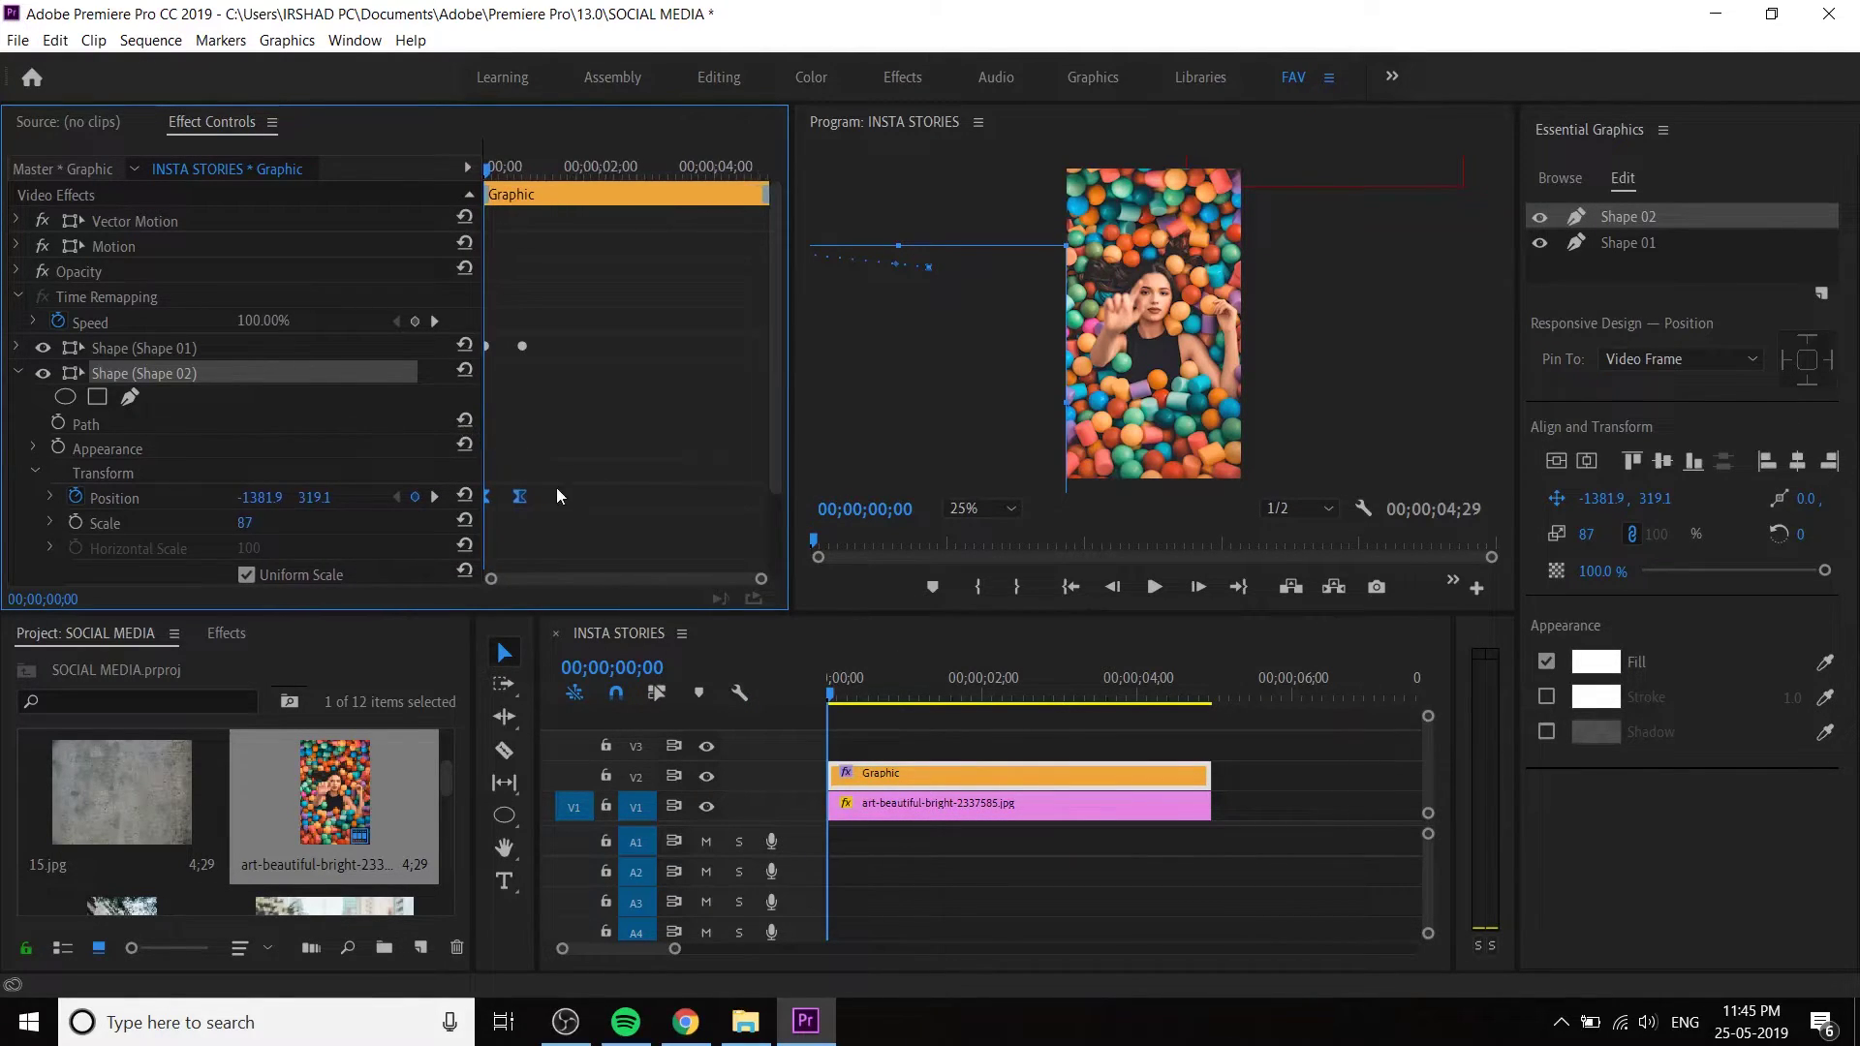
click(48, 498)
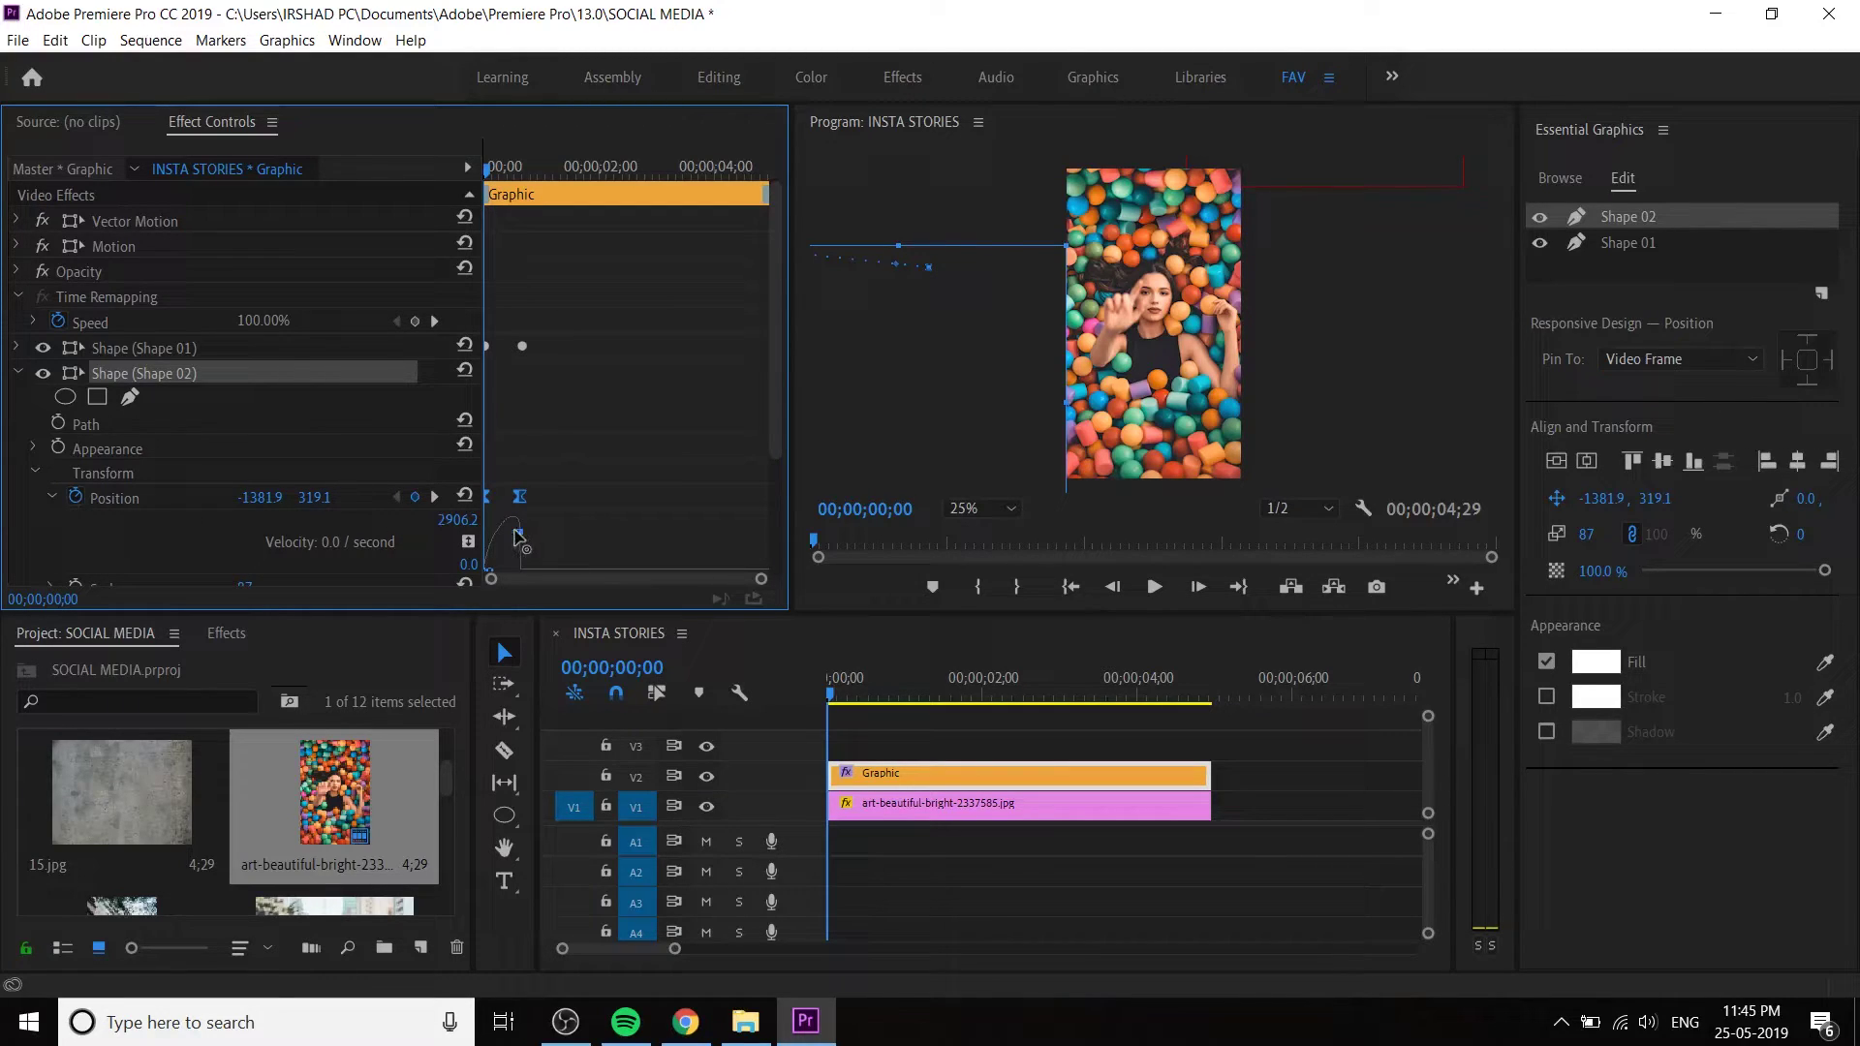
key(equal)
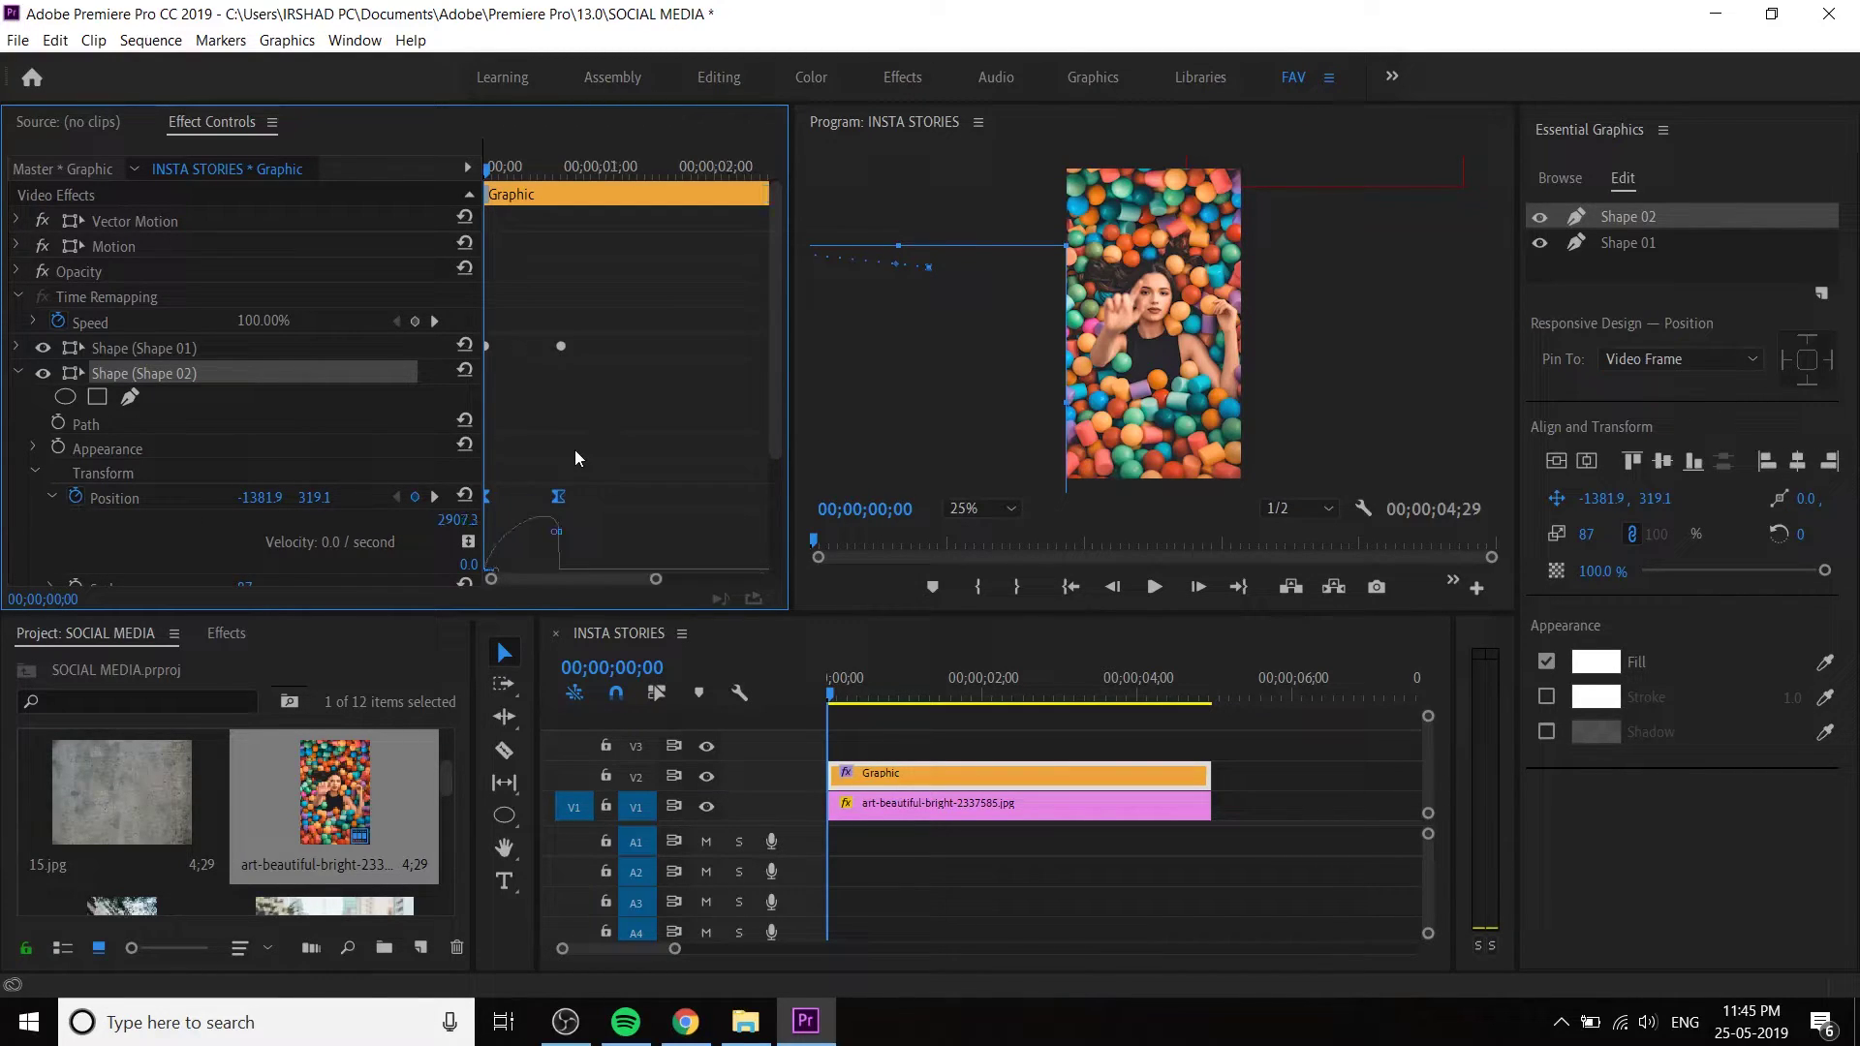
drag(772, 422, 738, 496)
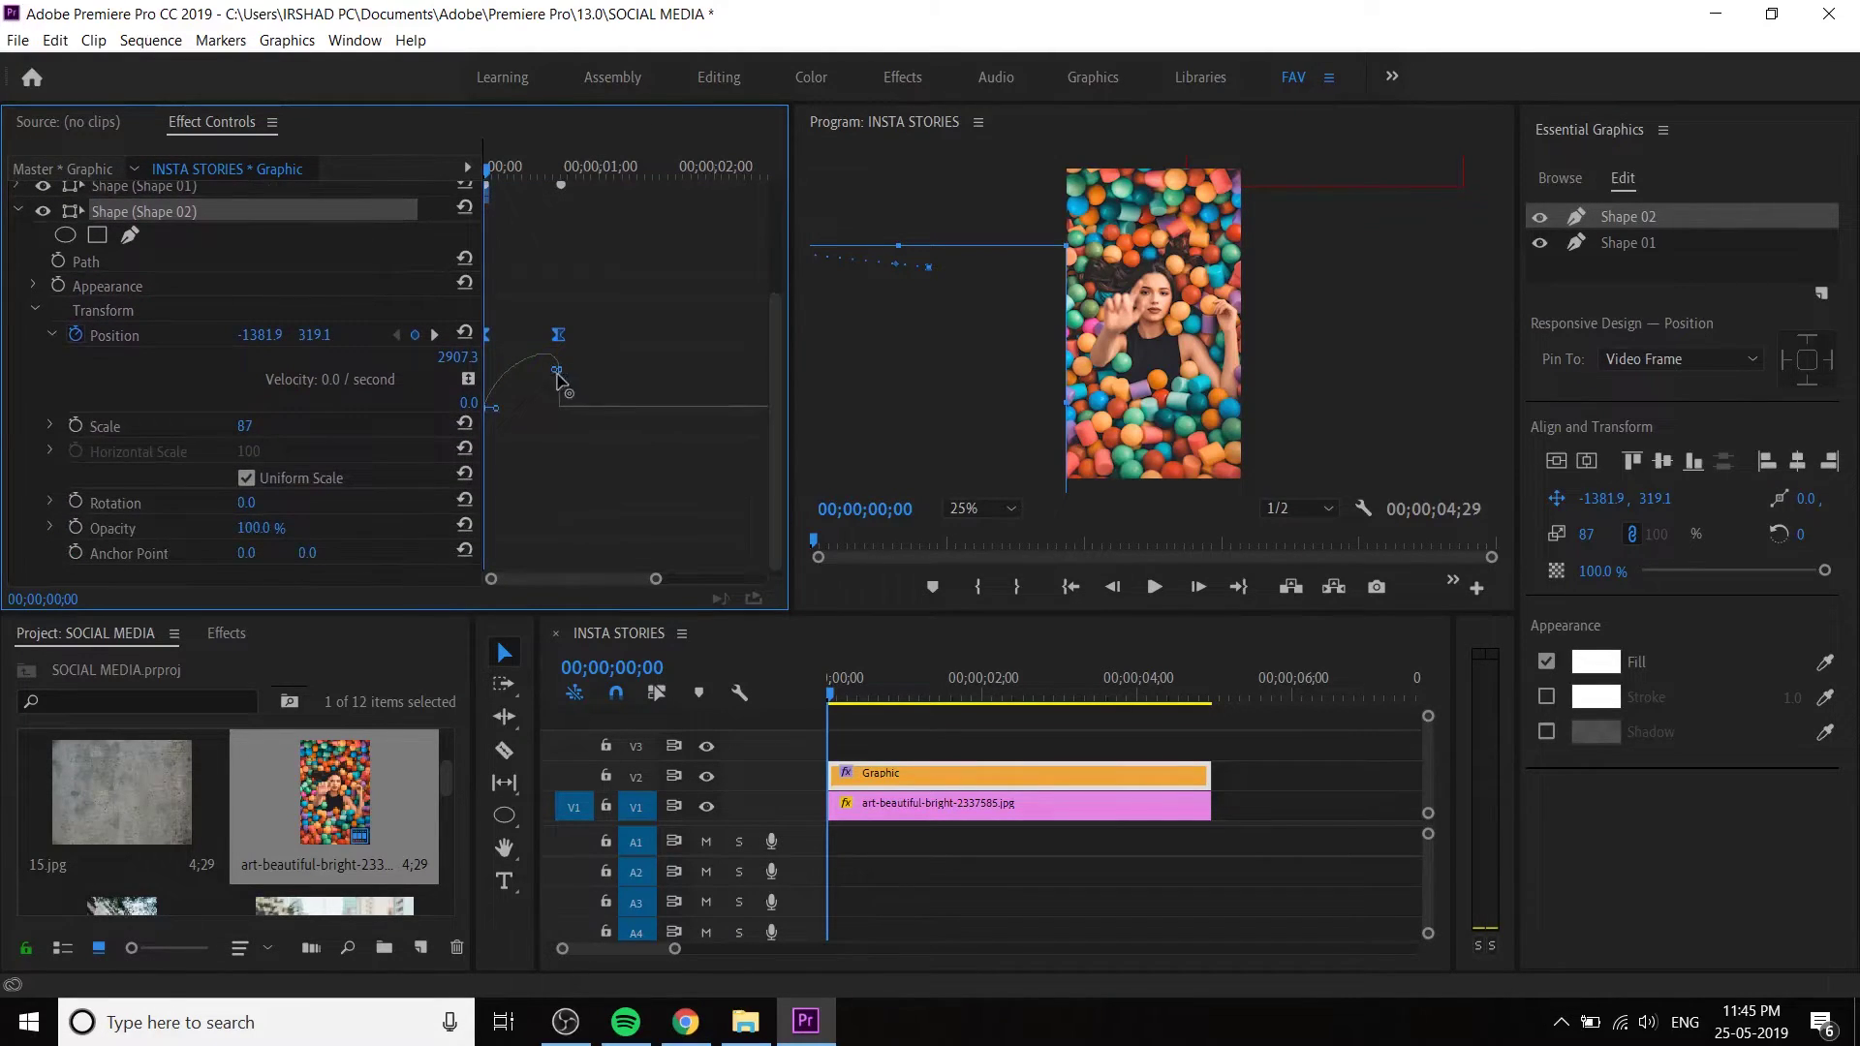
drag(497, 412, 541, 470)
drag(557, 397, 558, 426)
- Play back the eased animation and slightly shorten the first keyframe's handle on Shape 02's velocity curve
key(space)
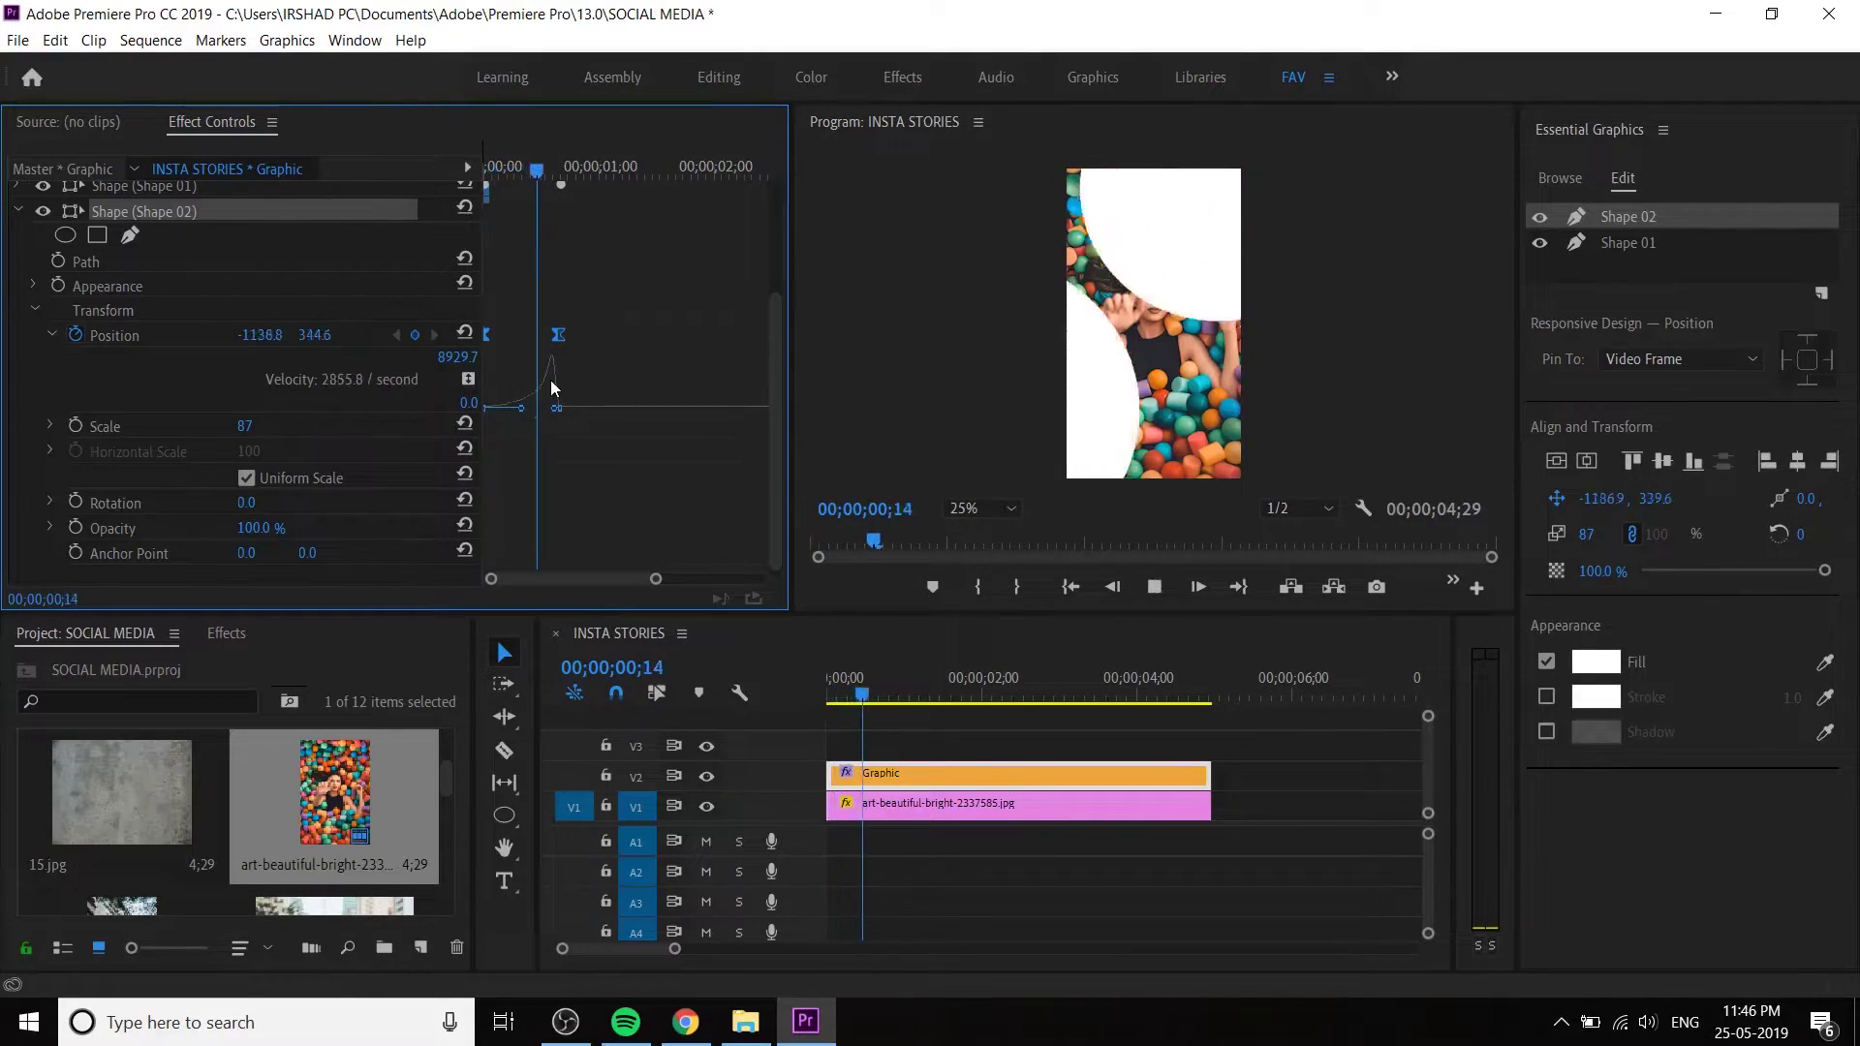
key(space)
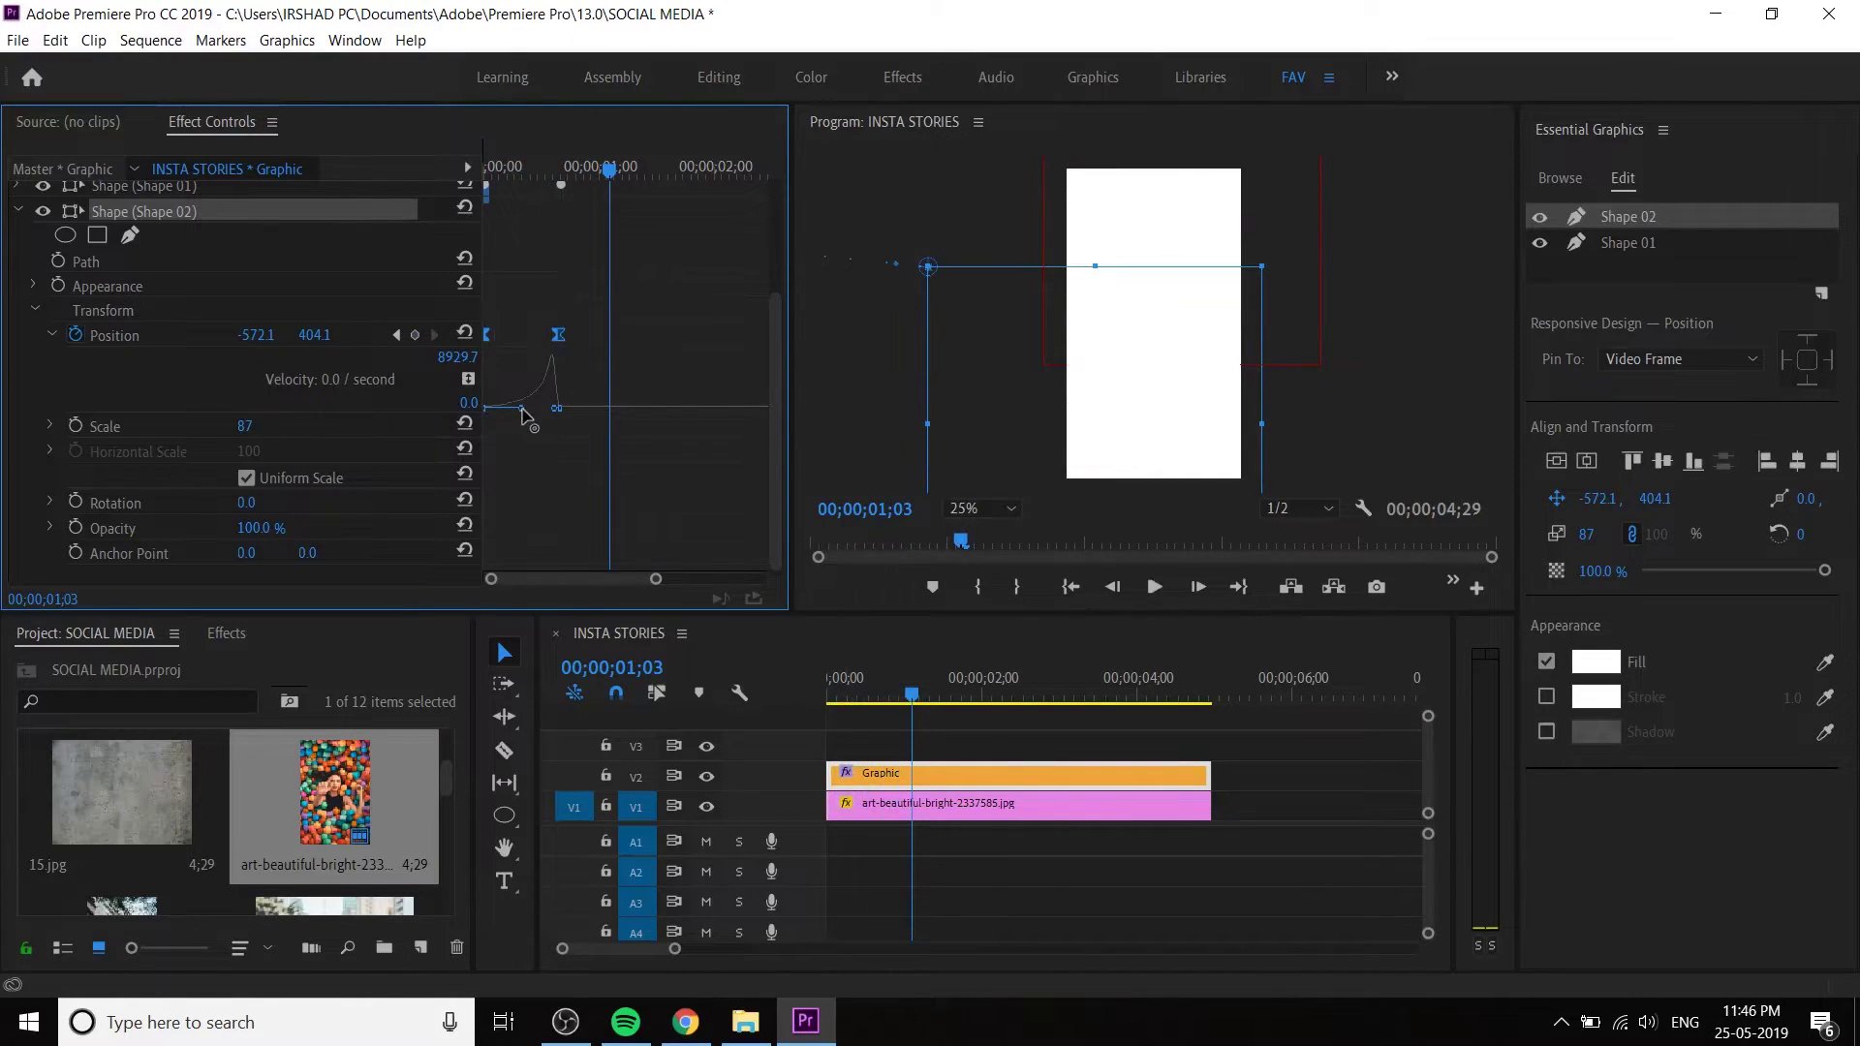
drag(521, 408, 513, 411)
- Collapse Shape 02's velocity graph and properties, and select the Shape 01 layer
click(55, 334)
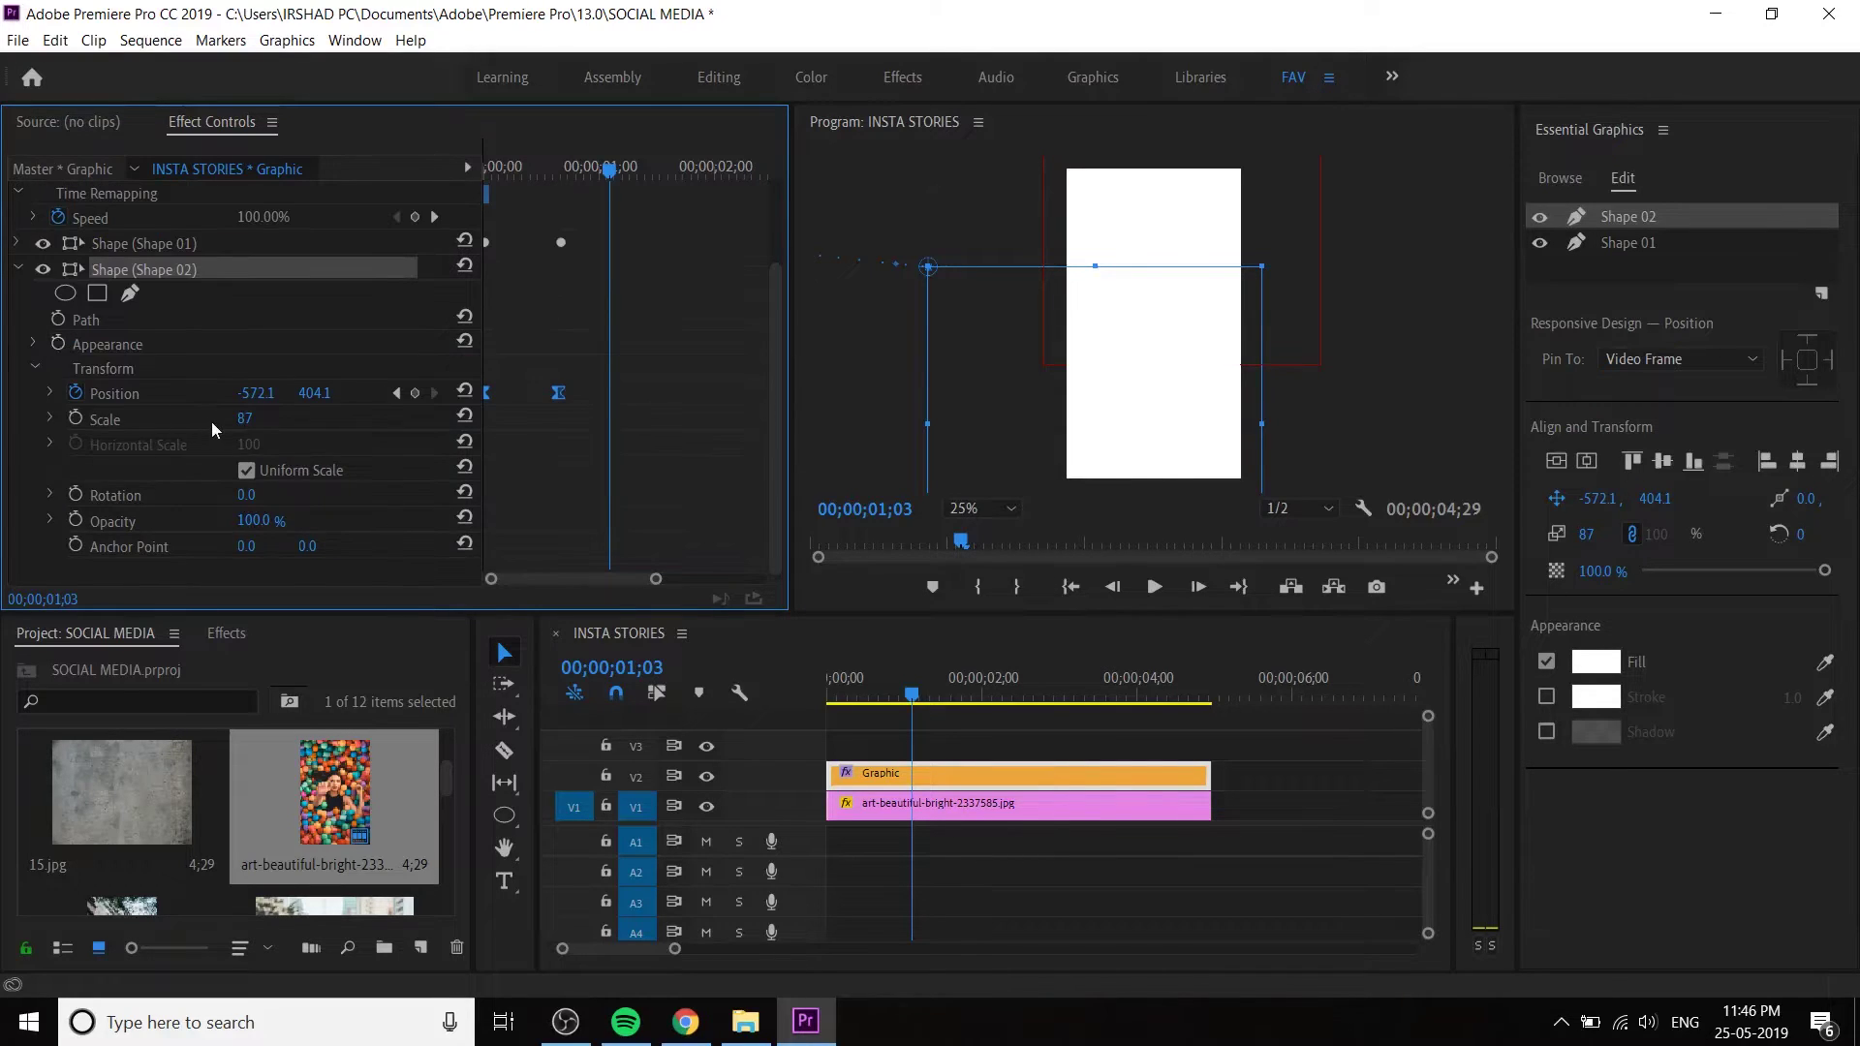
scroll(211, 422, up, 3)
click(13, 374)
click(146, 348)
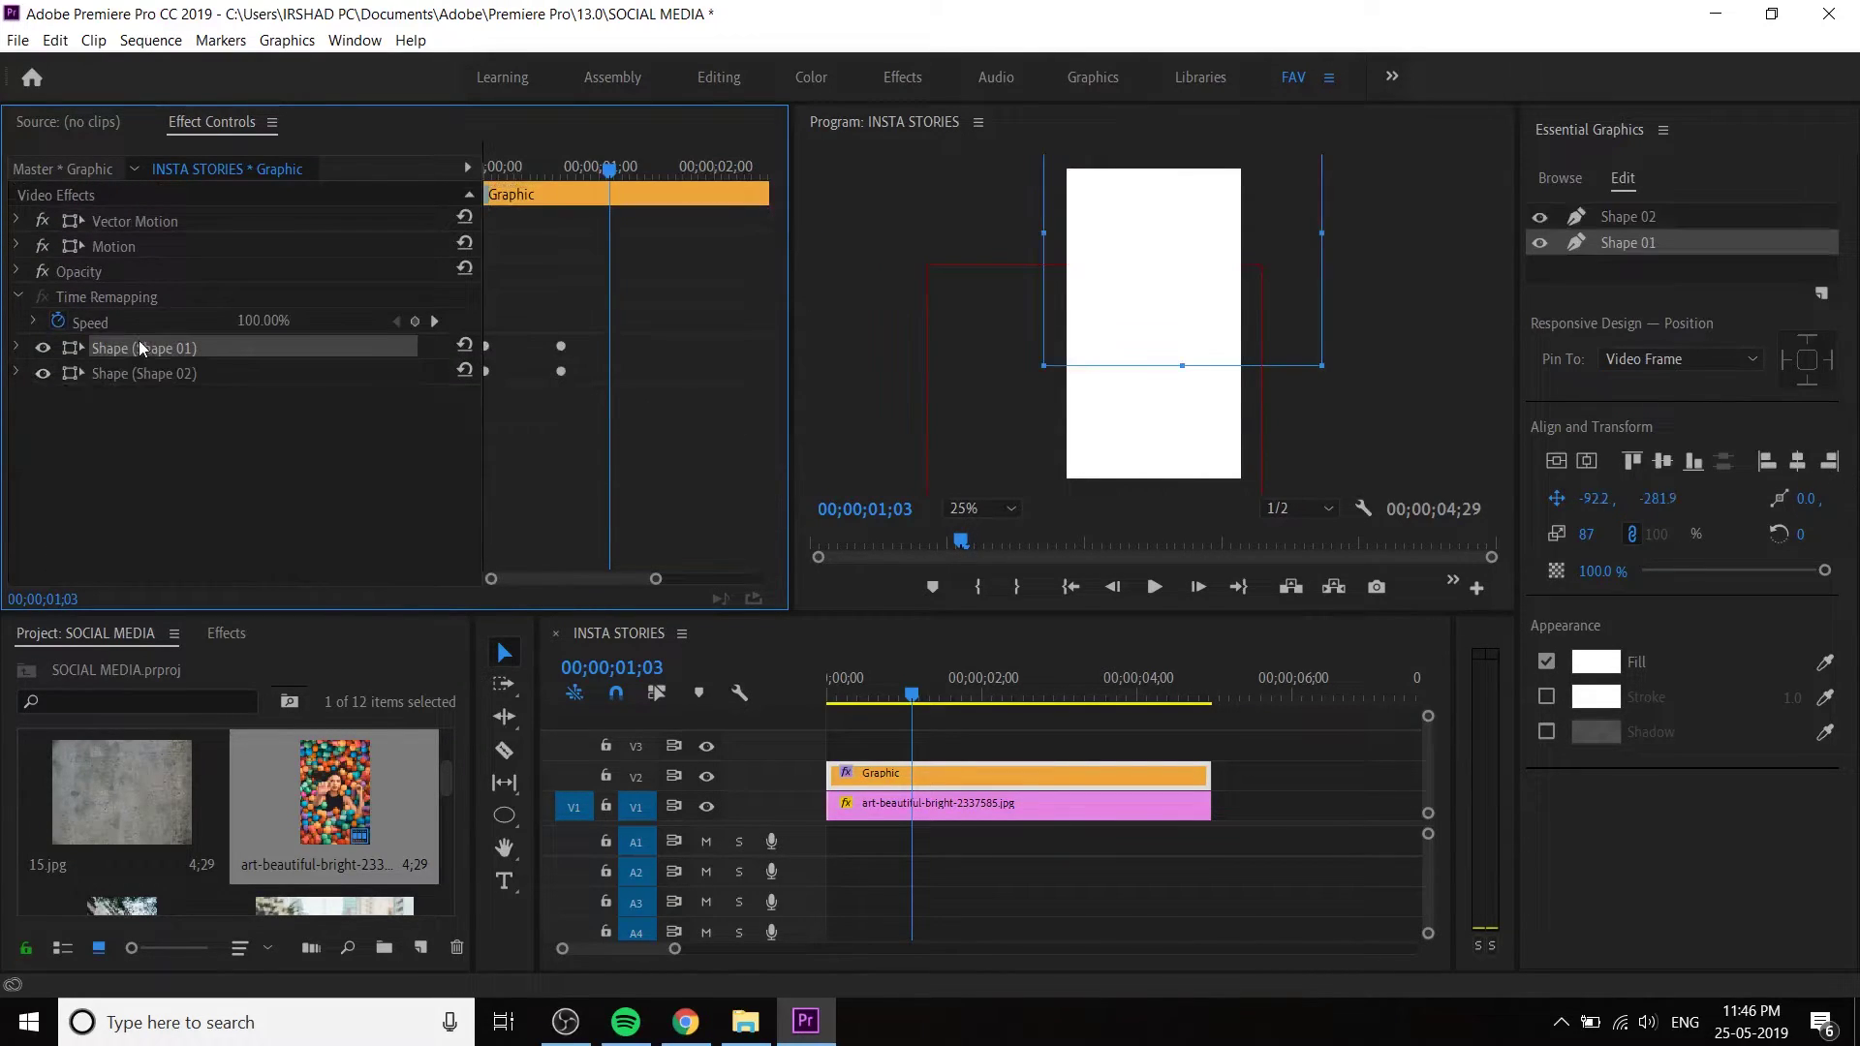
- Expand Shape 01's transform properties and apply Ease Out temporal interpolation to both of its position keyframes
click(18, 348)
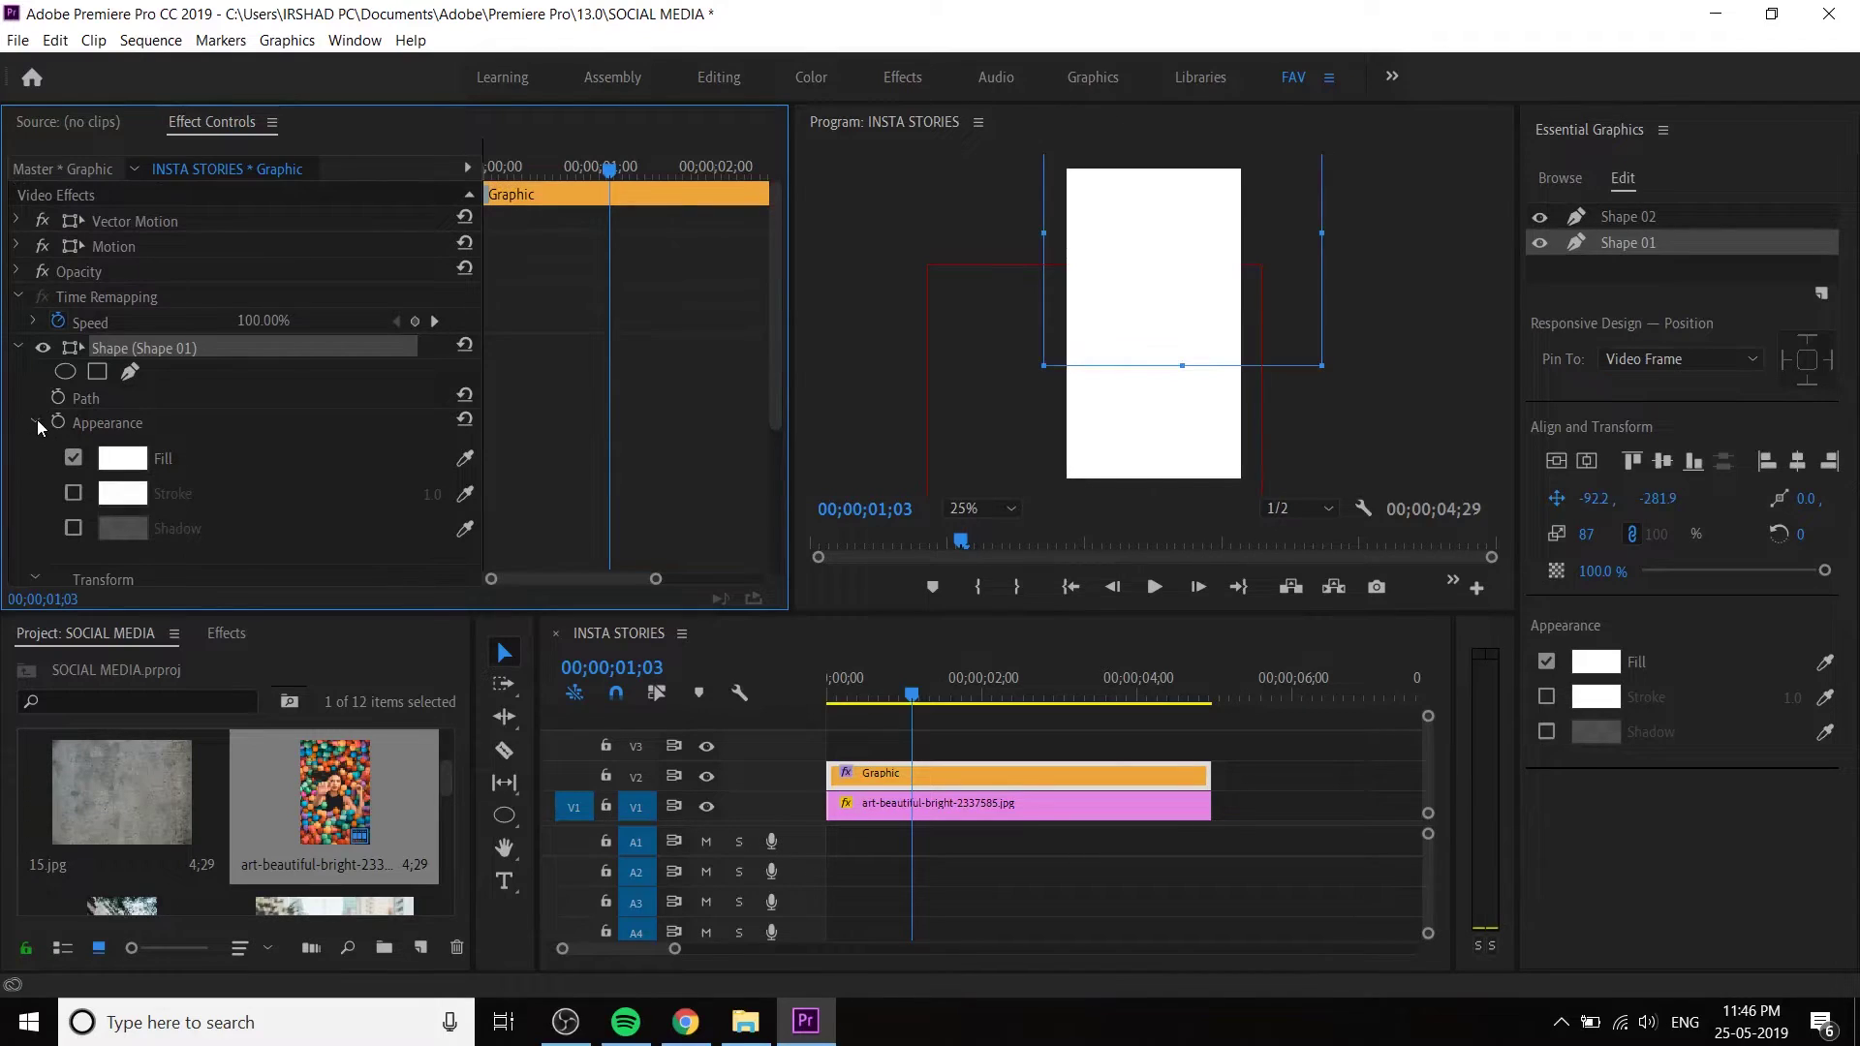
click(38, 425)
click(142, 474)
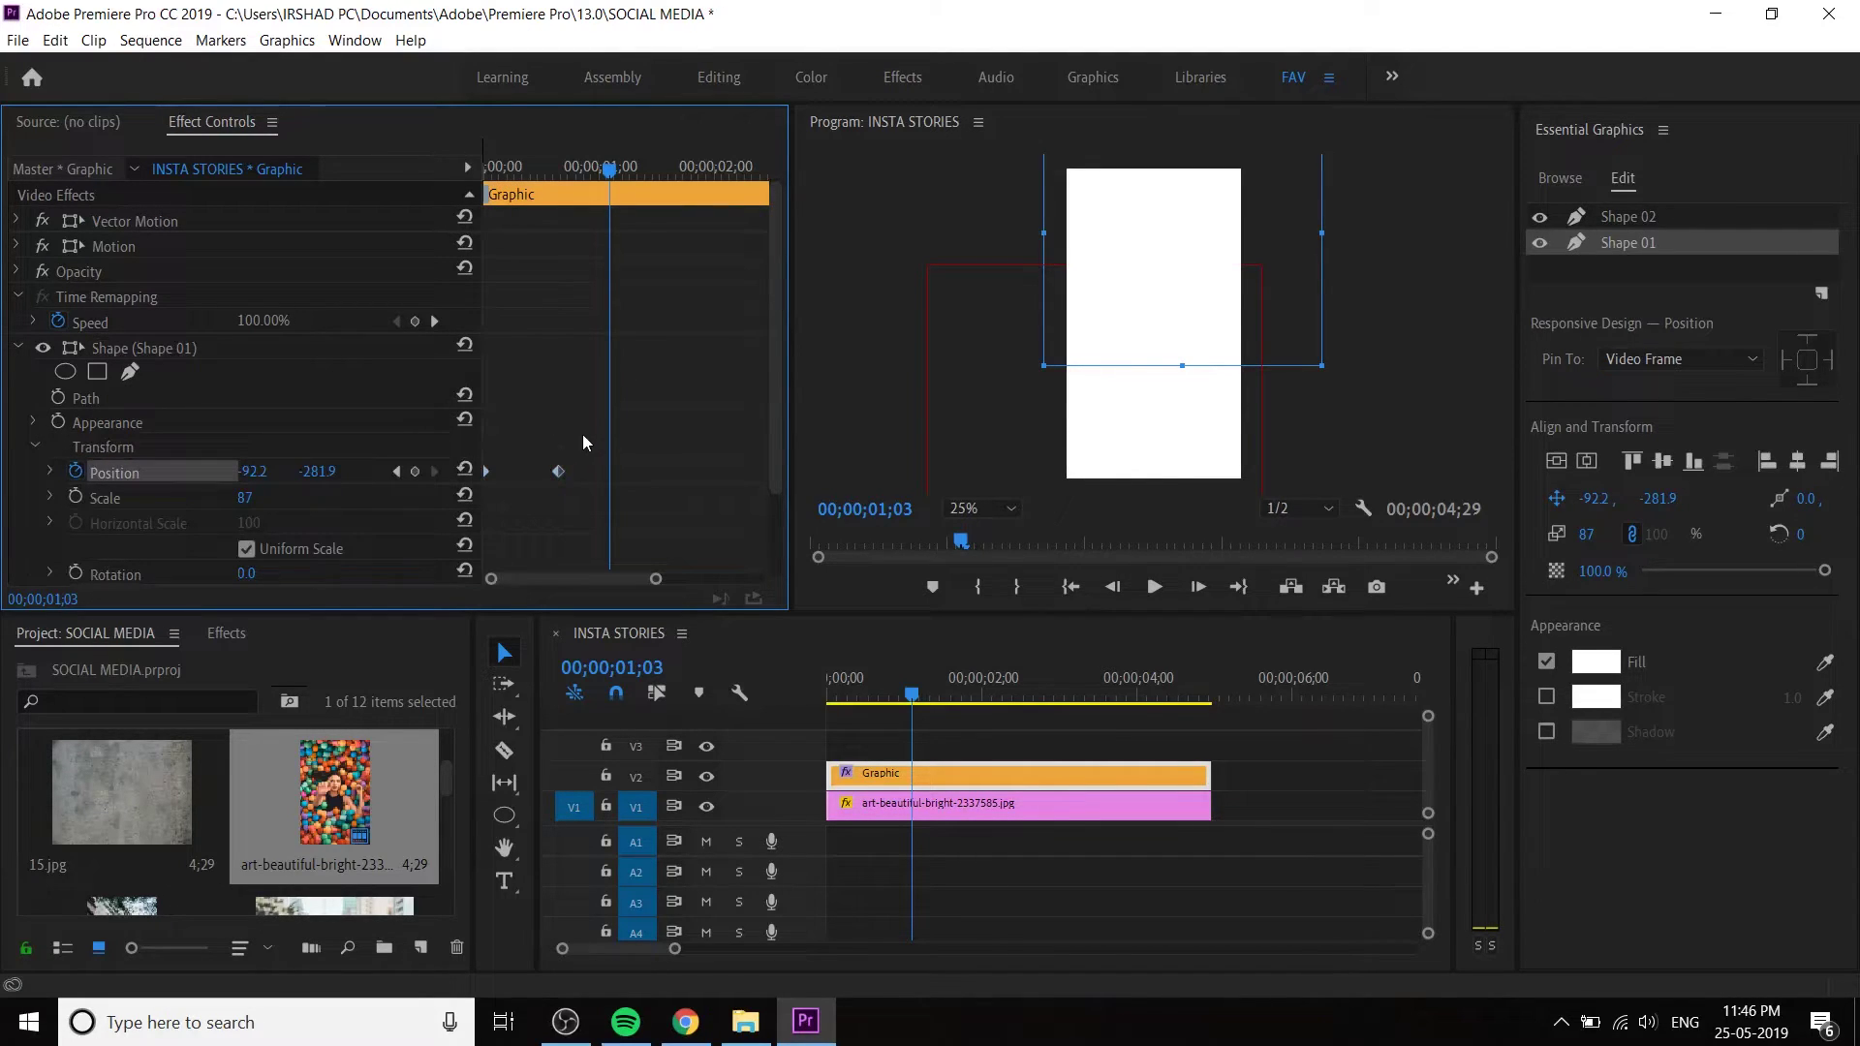
right_click(559, 472)
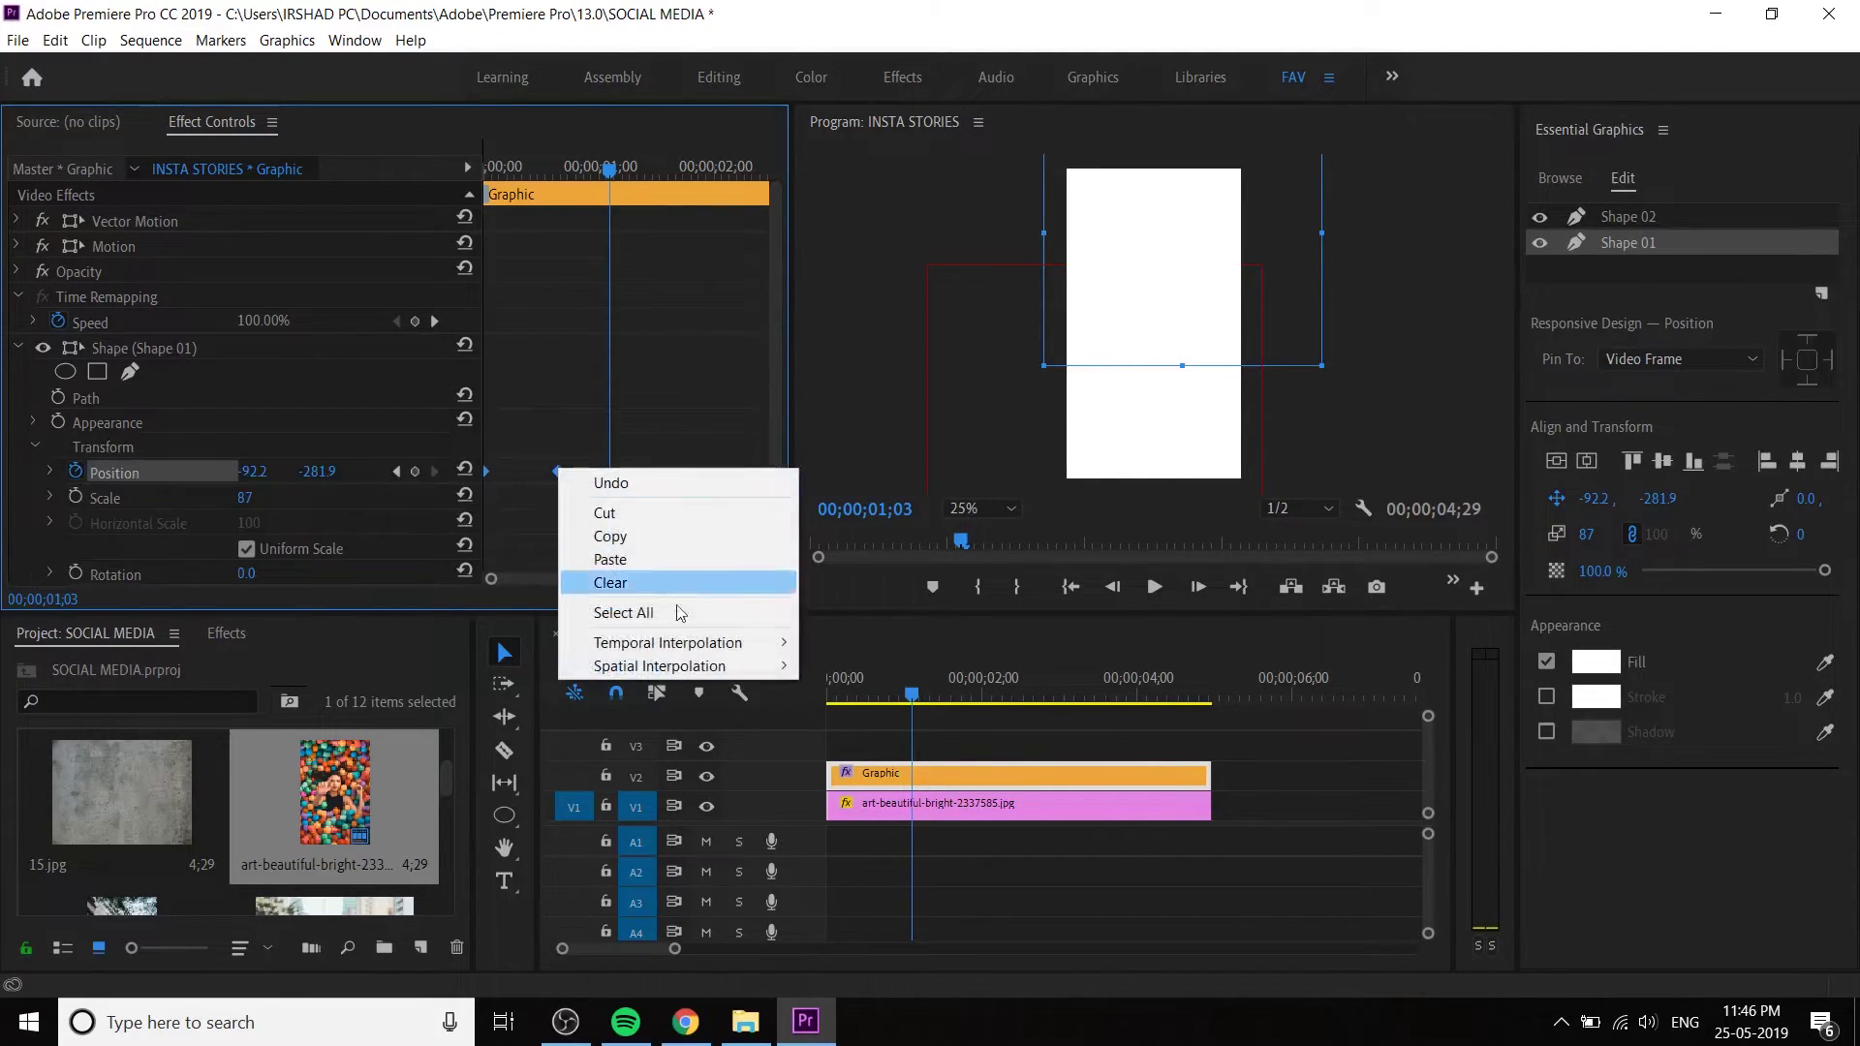
mouse_move(669, 643)
click(855, 789)
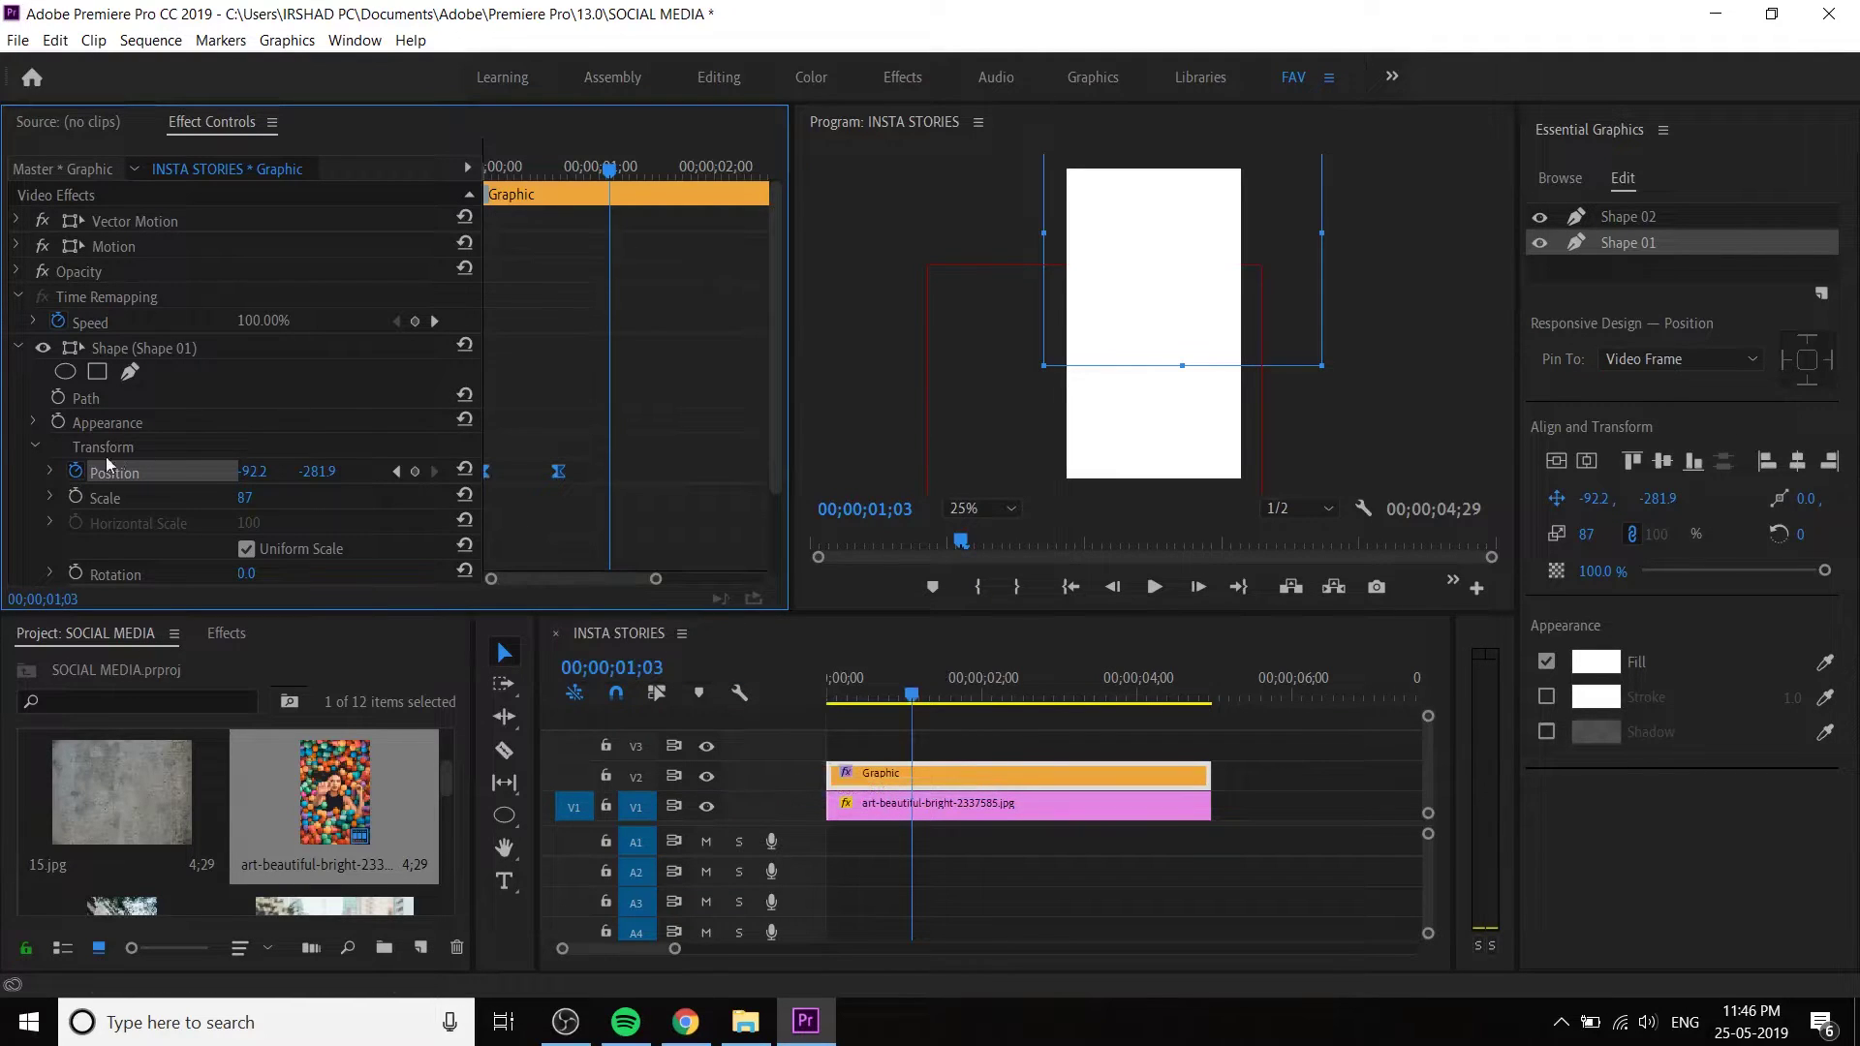
- Reshape Shape 01's position velocity curve with a longer first handle and zero velocity at the last keyframe, and play it from the start
click(50, 471)
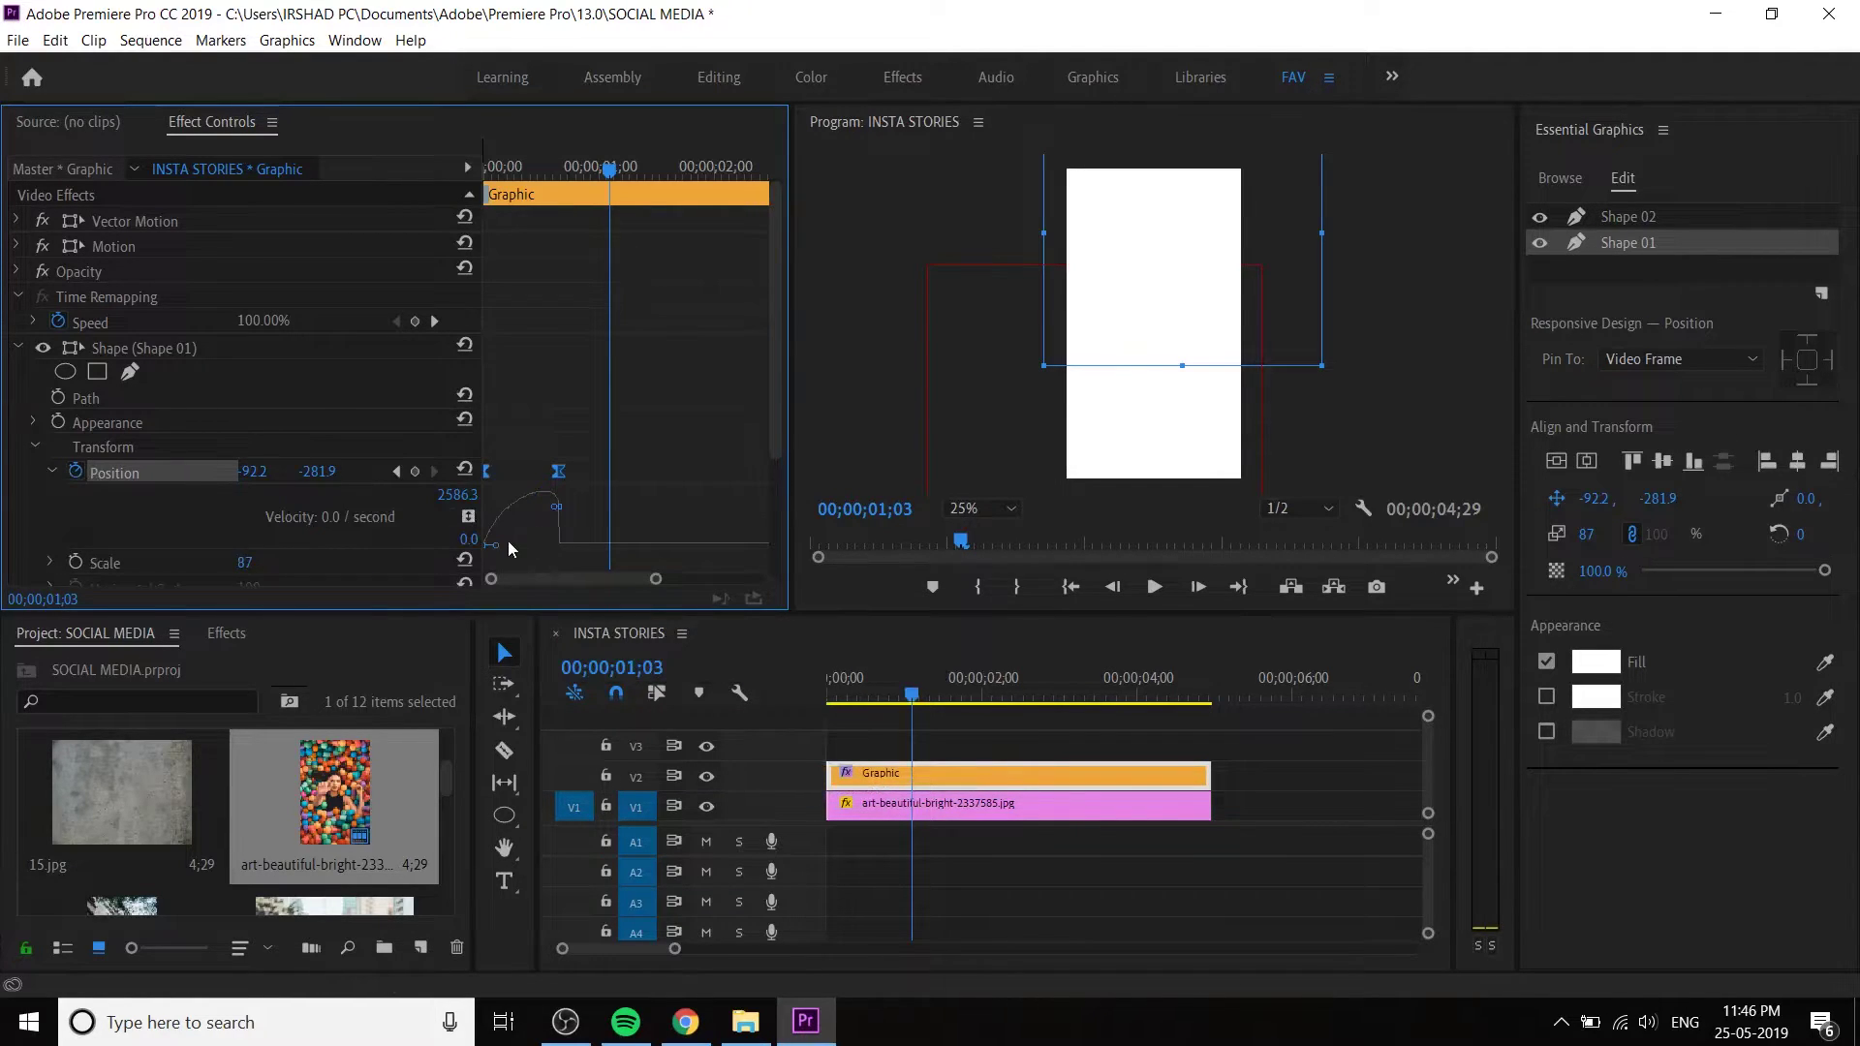
mouse_move(492, 551)
mouse_down()
mouse_move(513, 582)
mouse_move(555, 579)
mouse_move(513, 562)
mouse_up()
key(j)
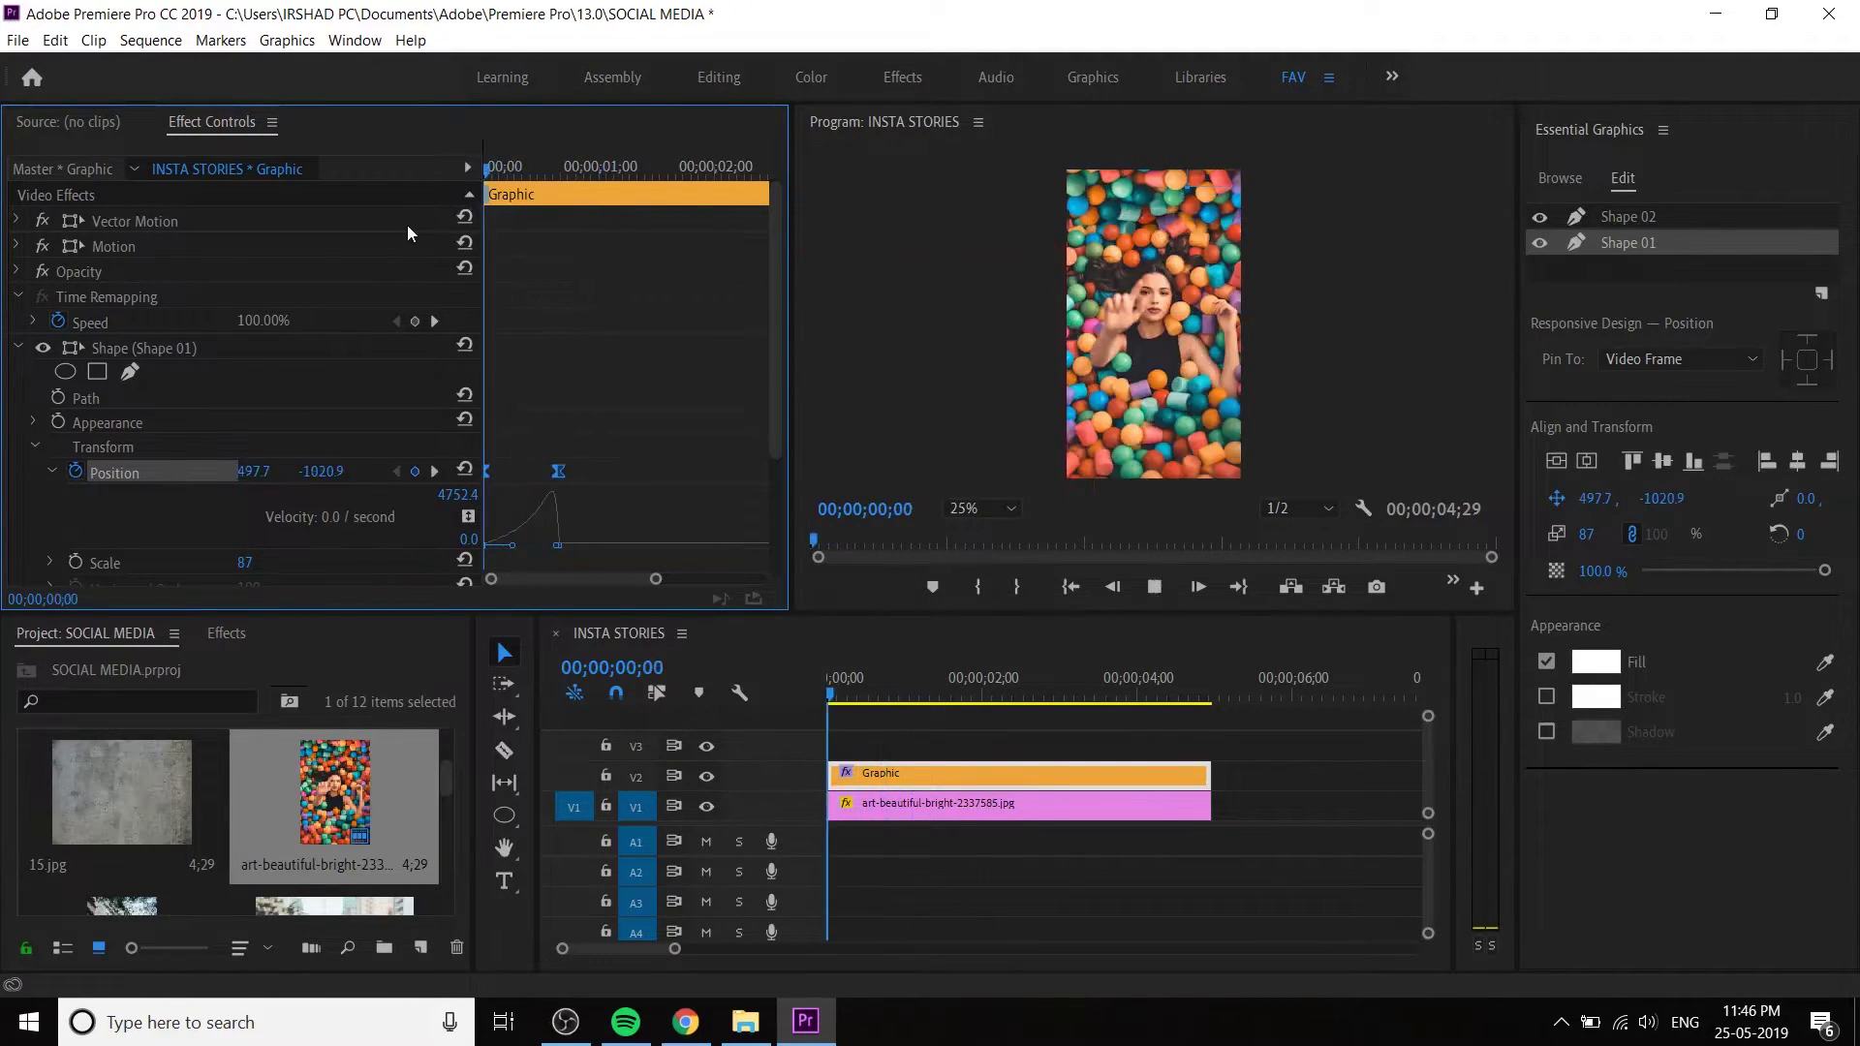
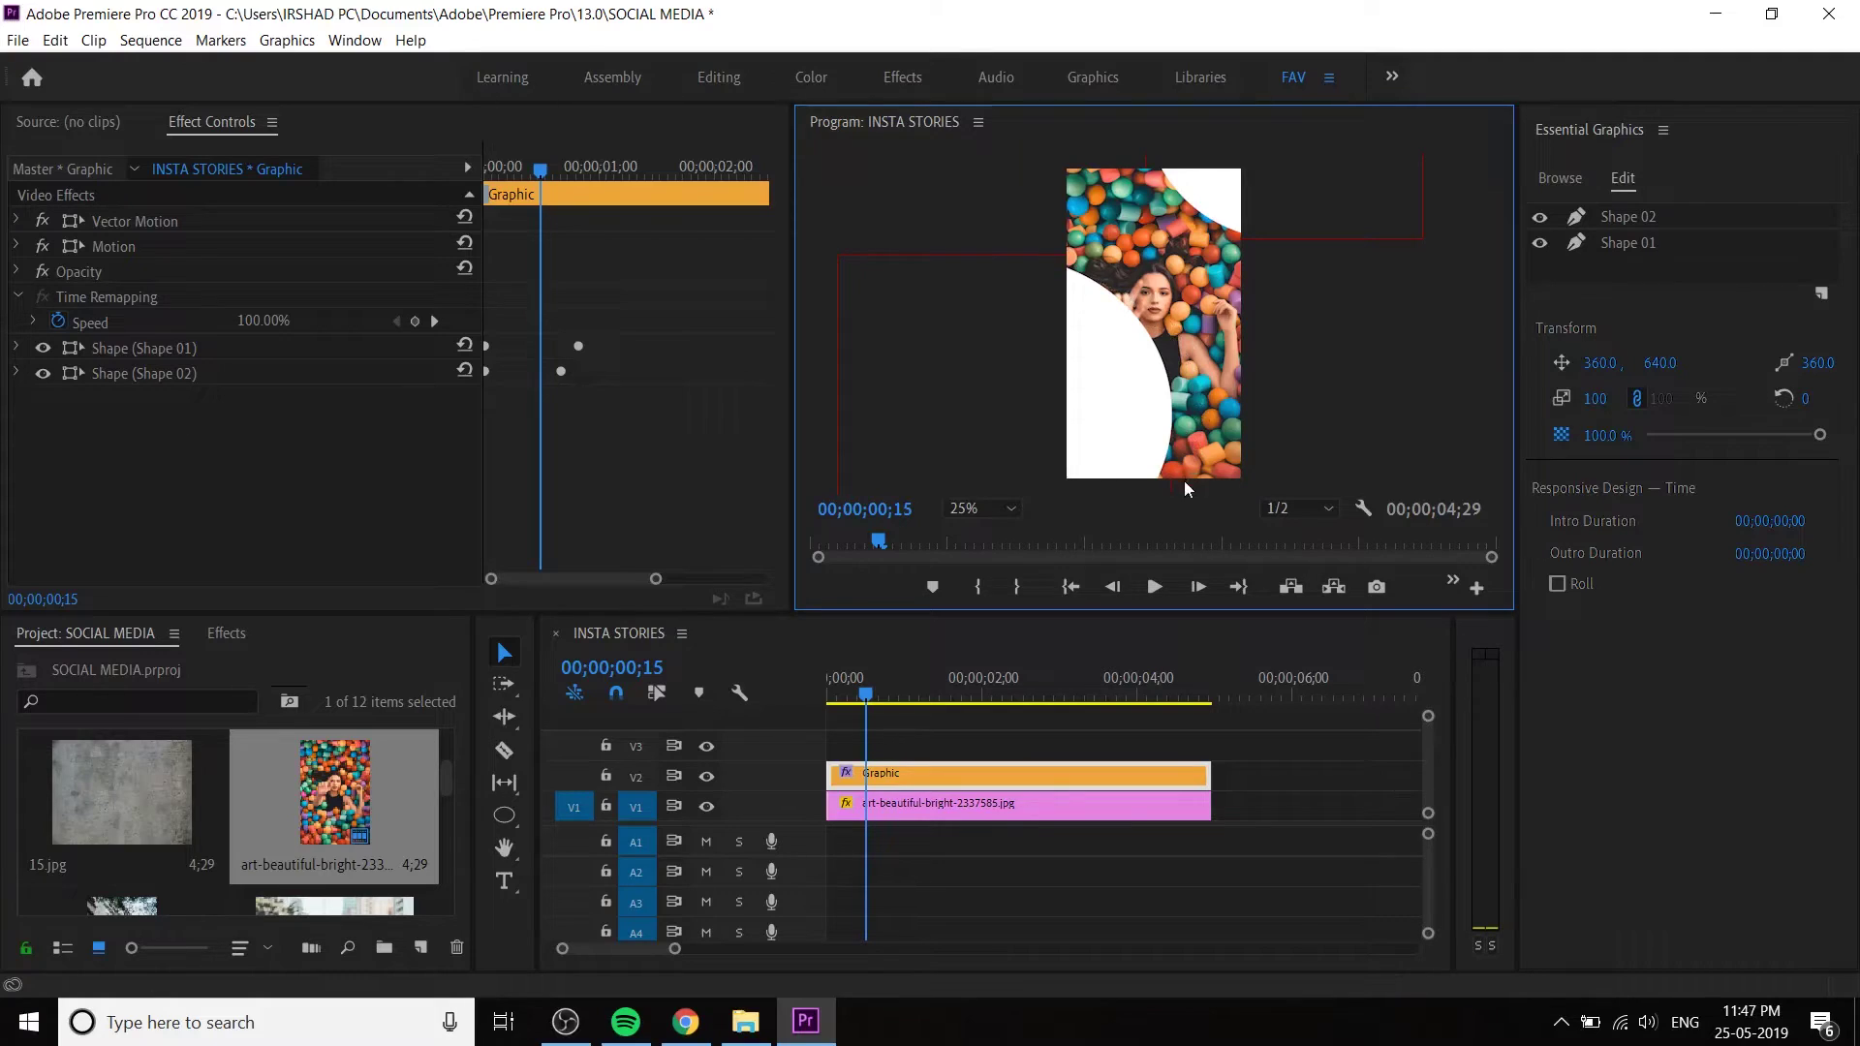
- Duplicate the Graphic clip onto track V3 and delay the copy by about 7 frames
click(971, 783)
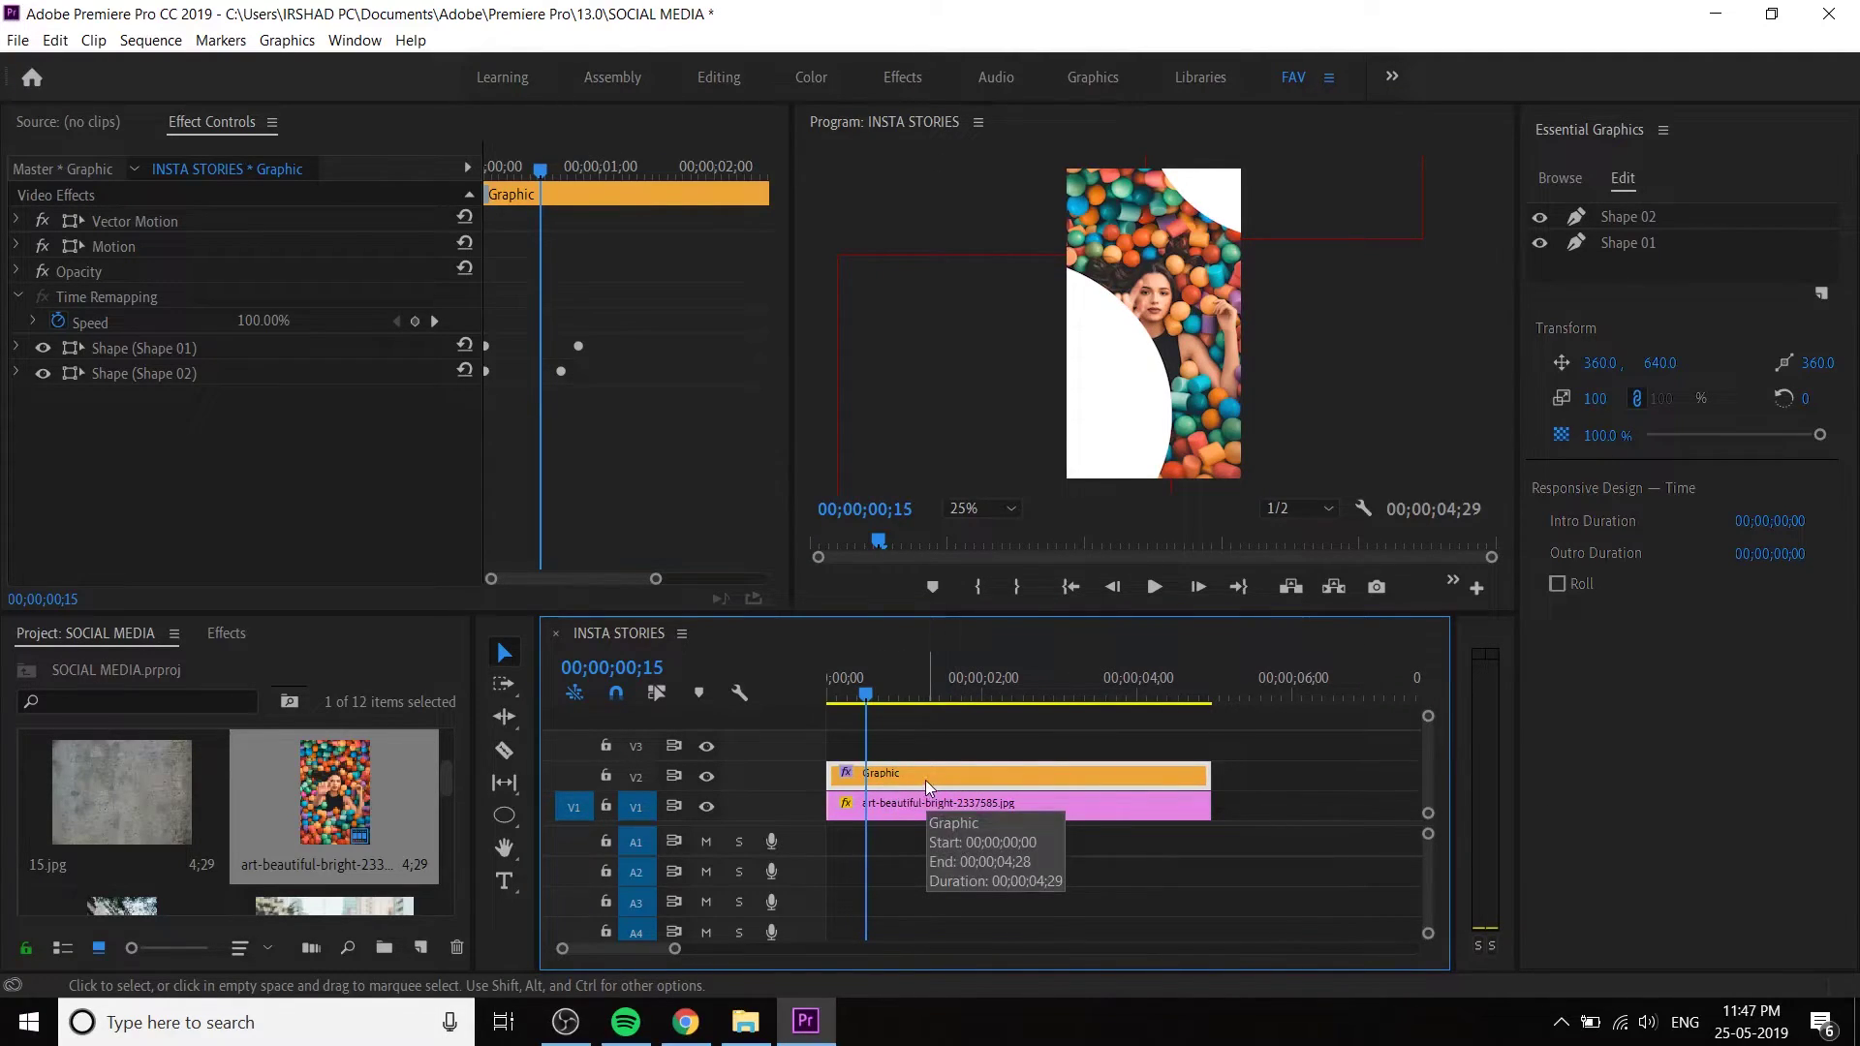
drag(927, 781, 933, 753)
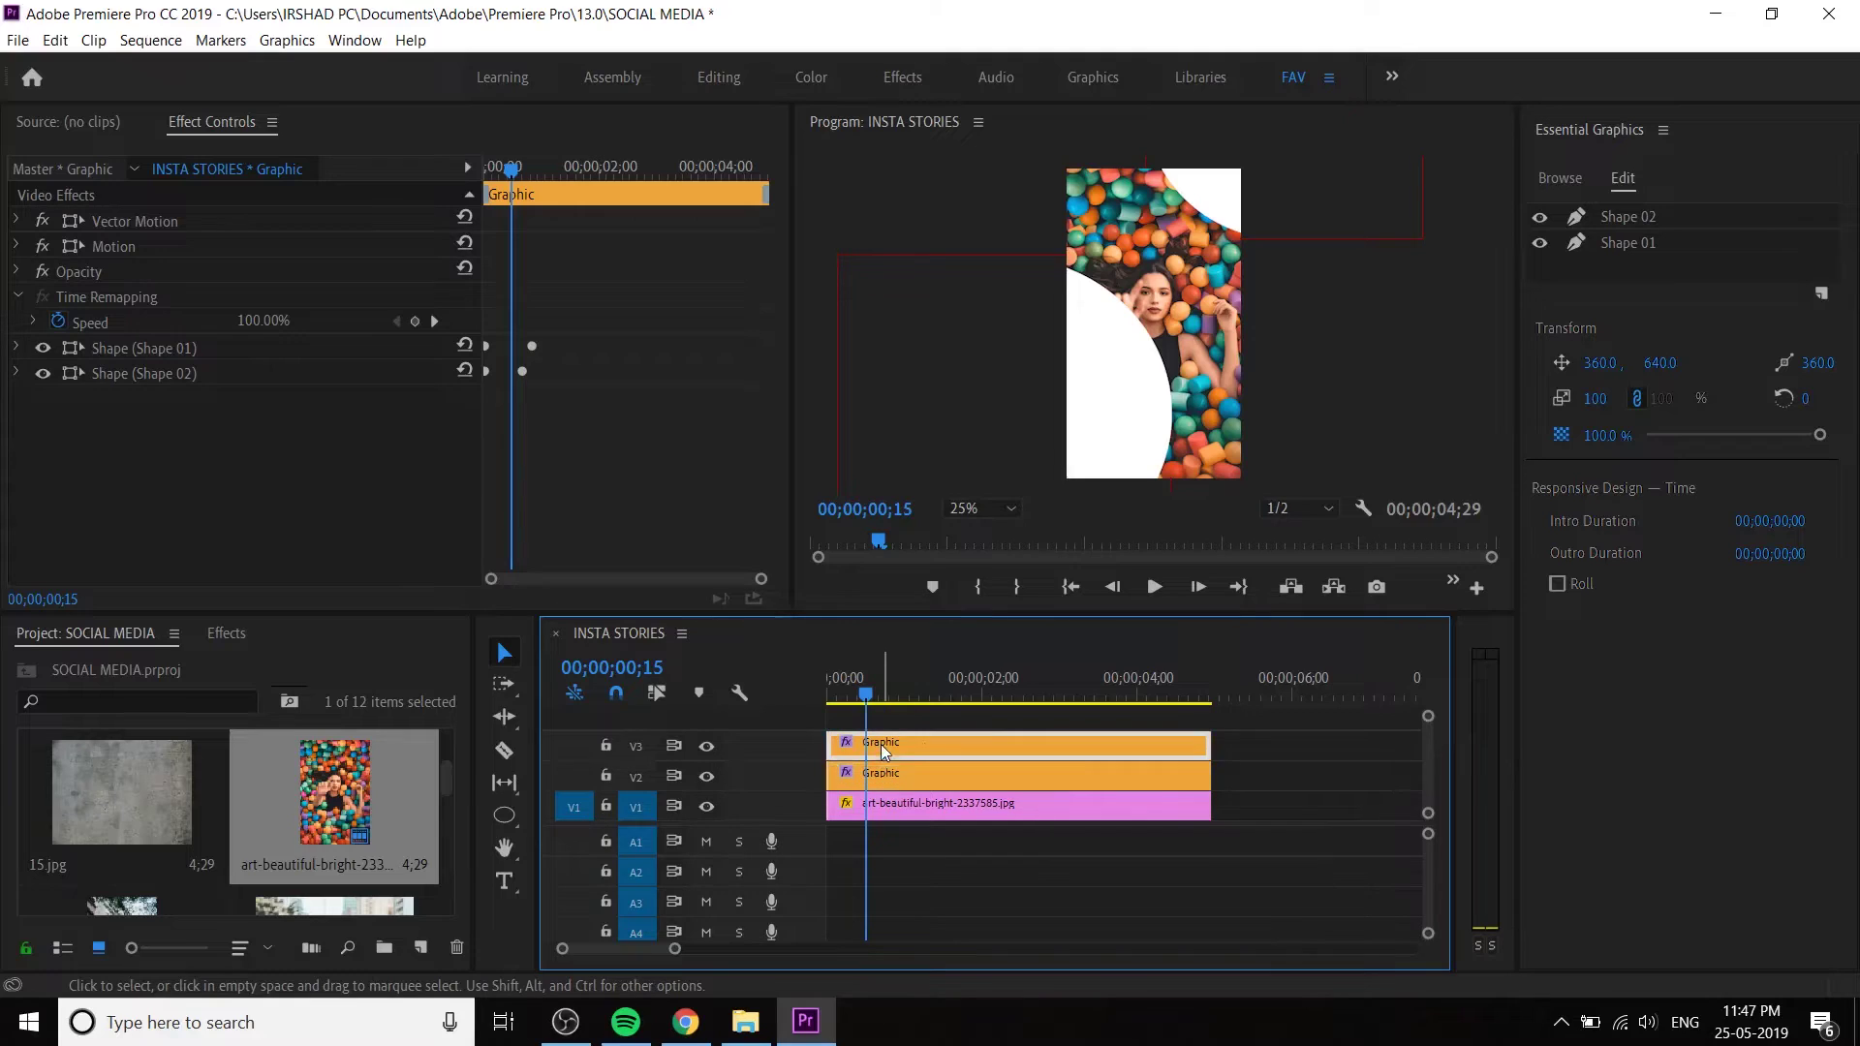
drag(908, 754, 924, 752)
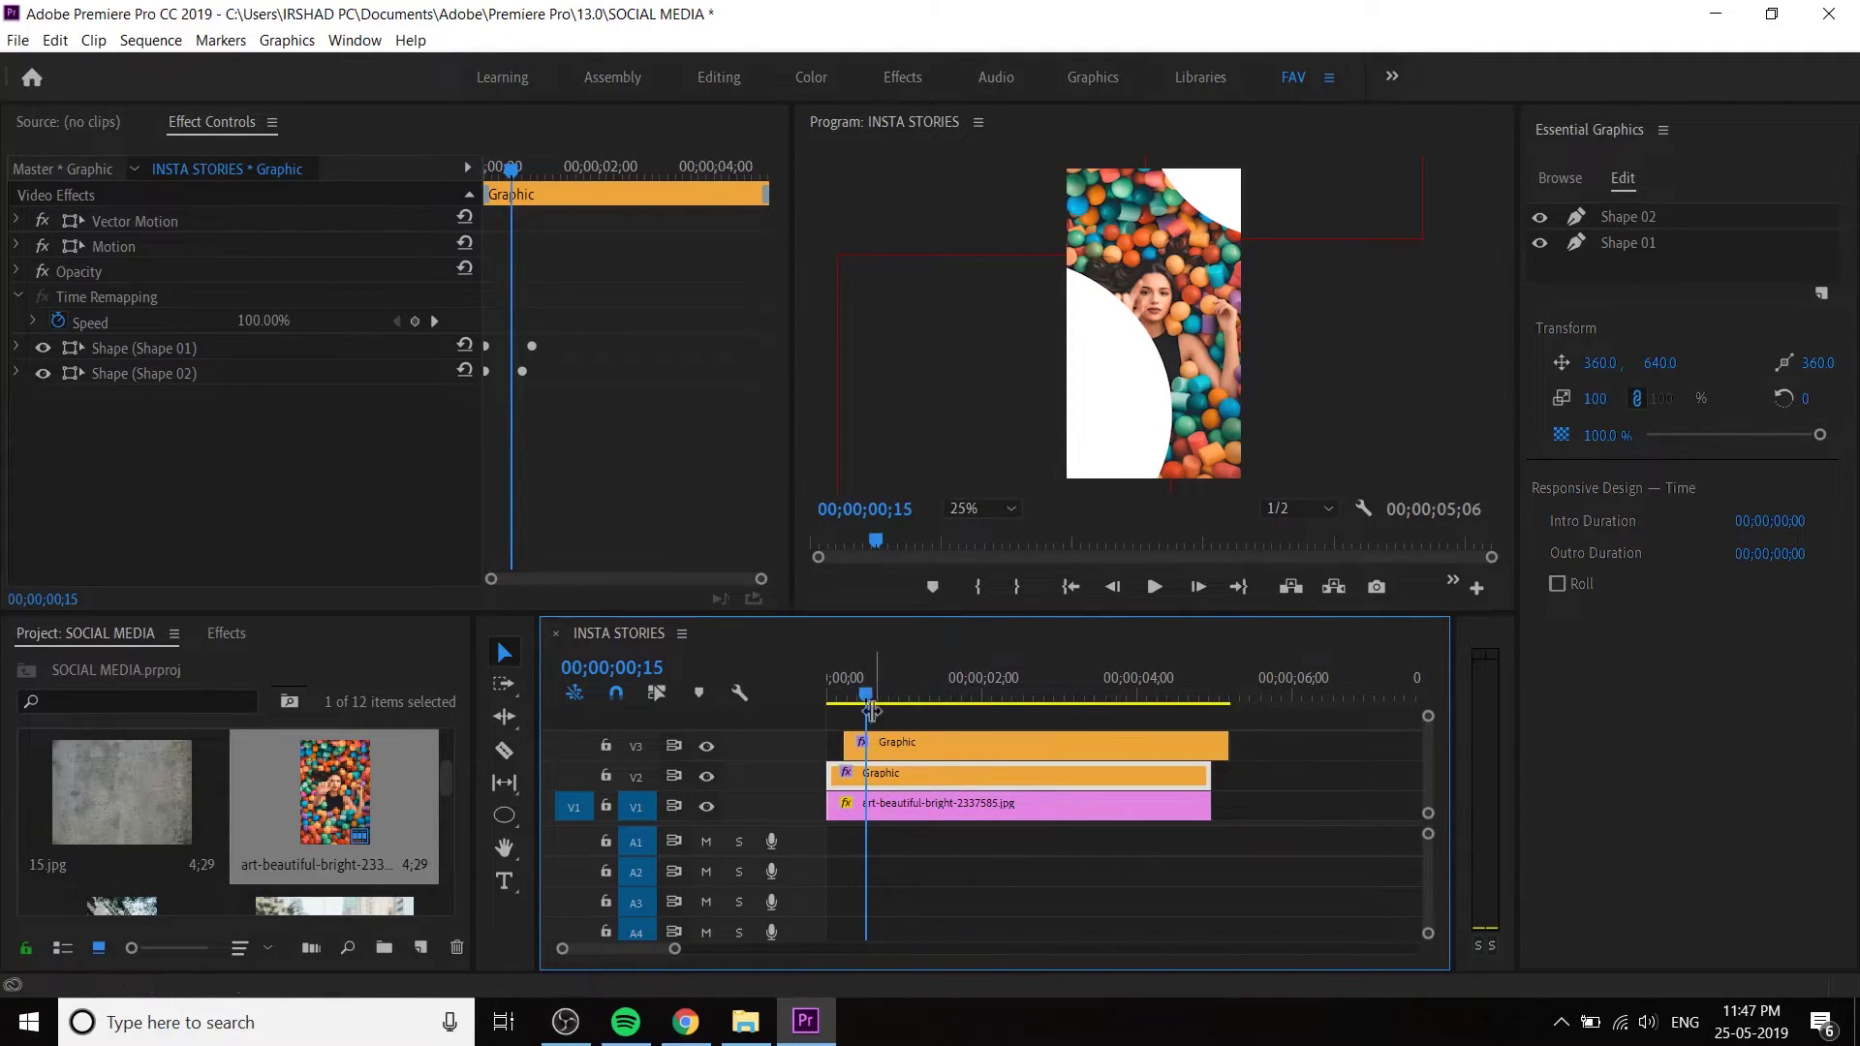
- In the V2 Graphic clip, turn off Shape 02's fill, enable its white stroke and adjust the stroke width
mouse_move(856, 678)
mouse_down()
mouse_move(828, 678)
mouse_move(861, 679)
mouse_up()
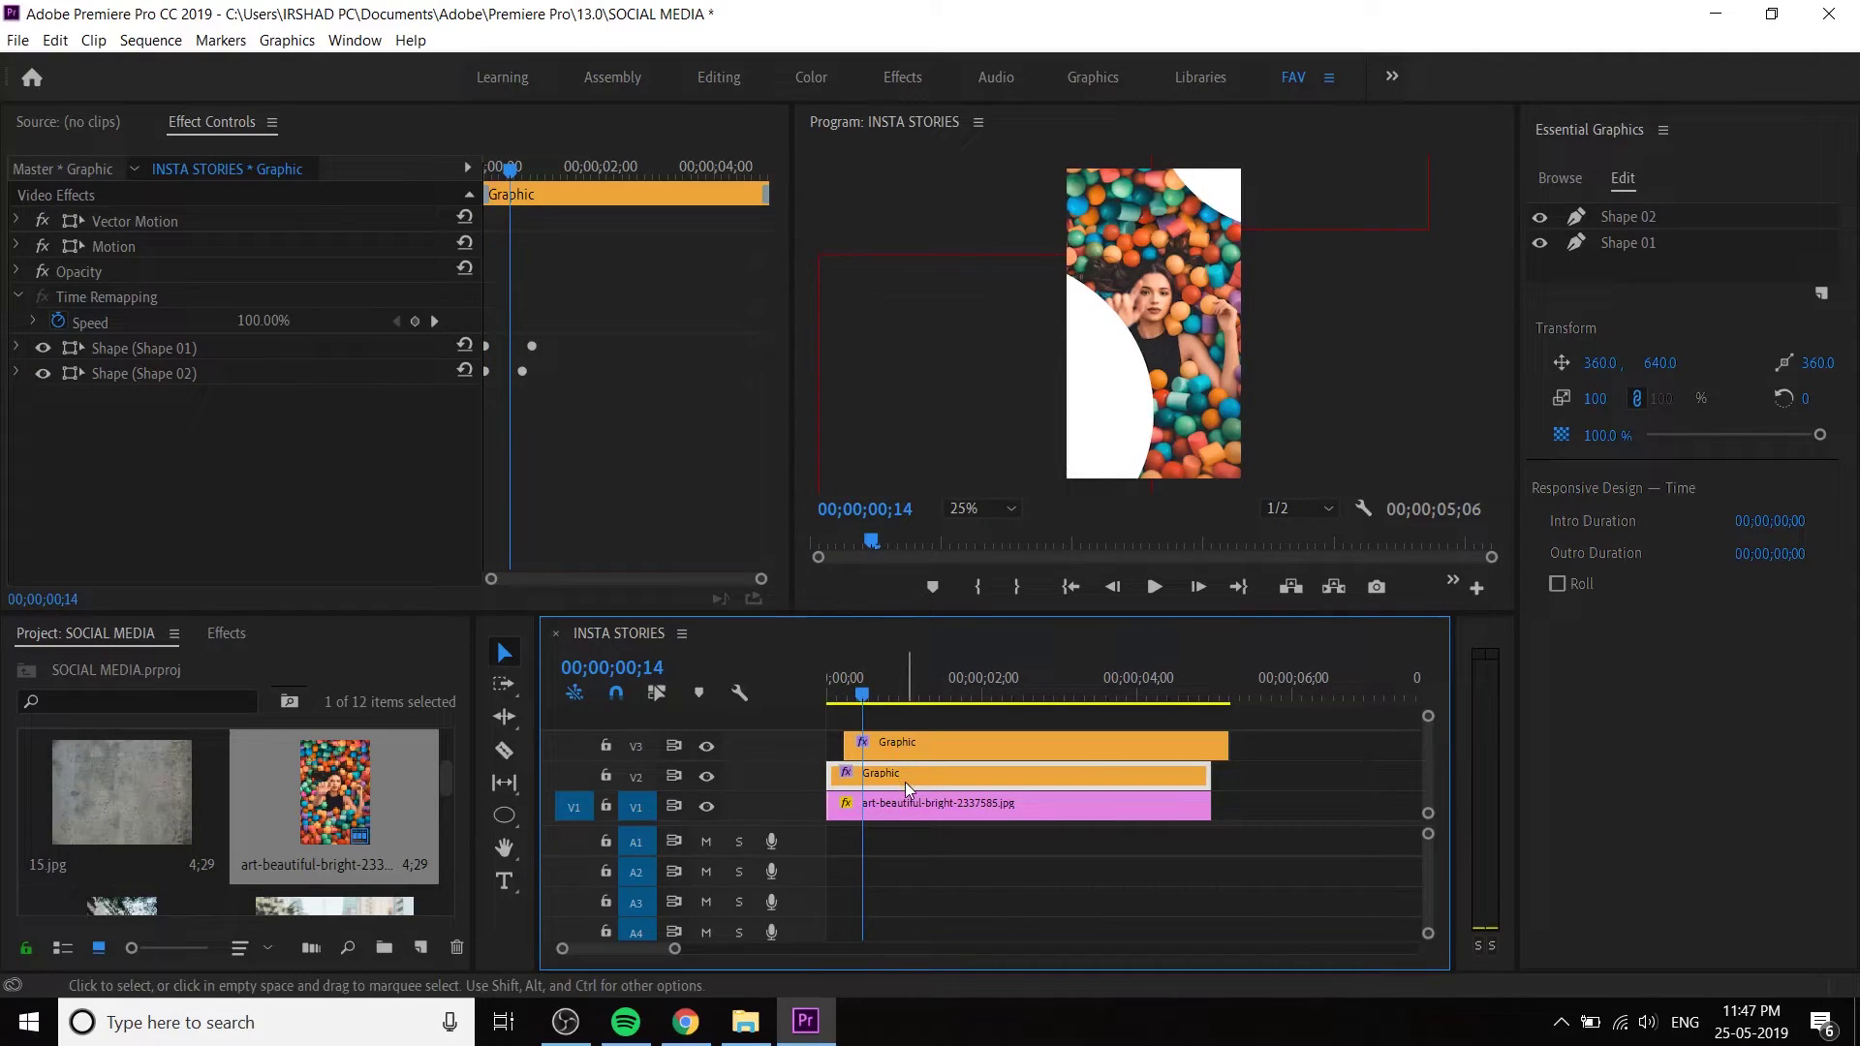
click(1645, 221)
click(1546, 662)
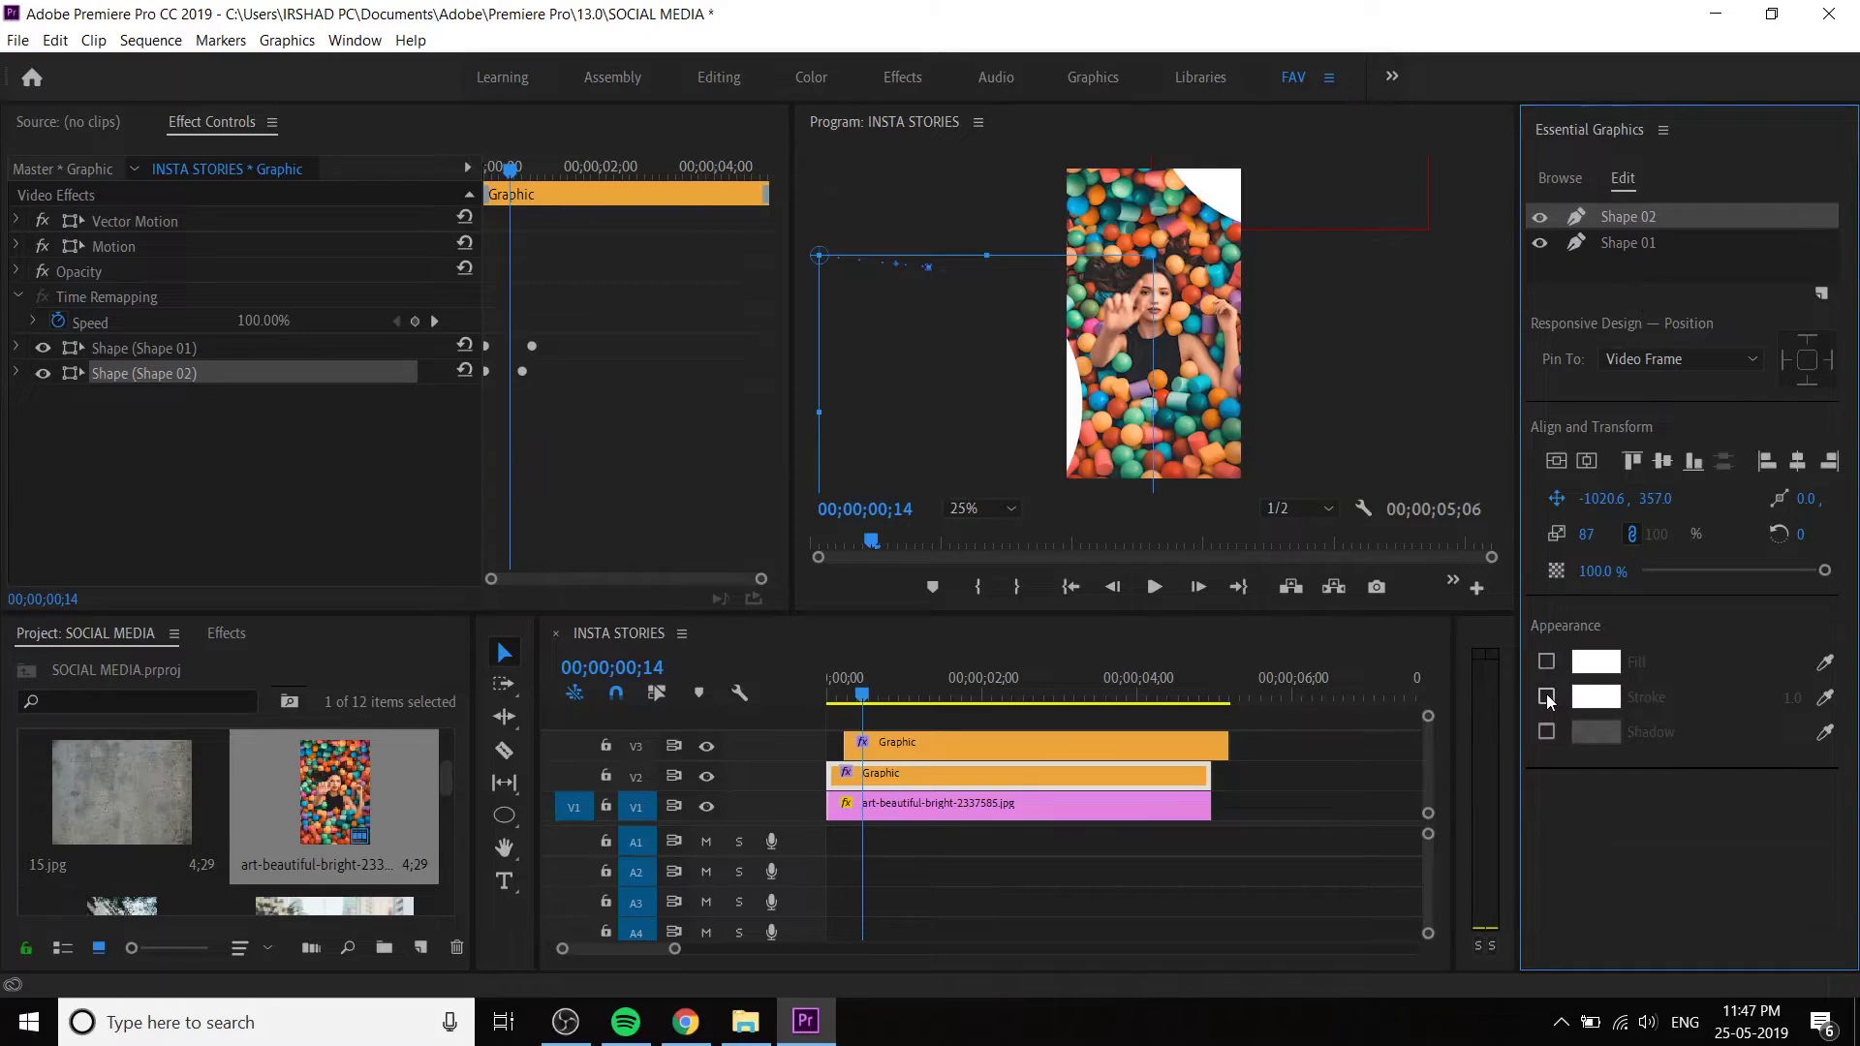
click(1546, 698)
drag(1793, 698, 1831, 698)
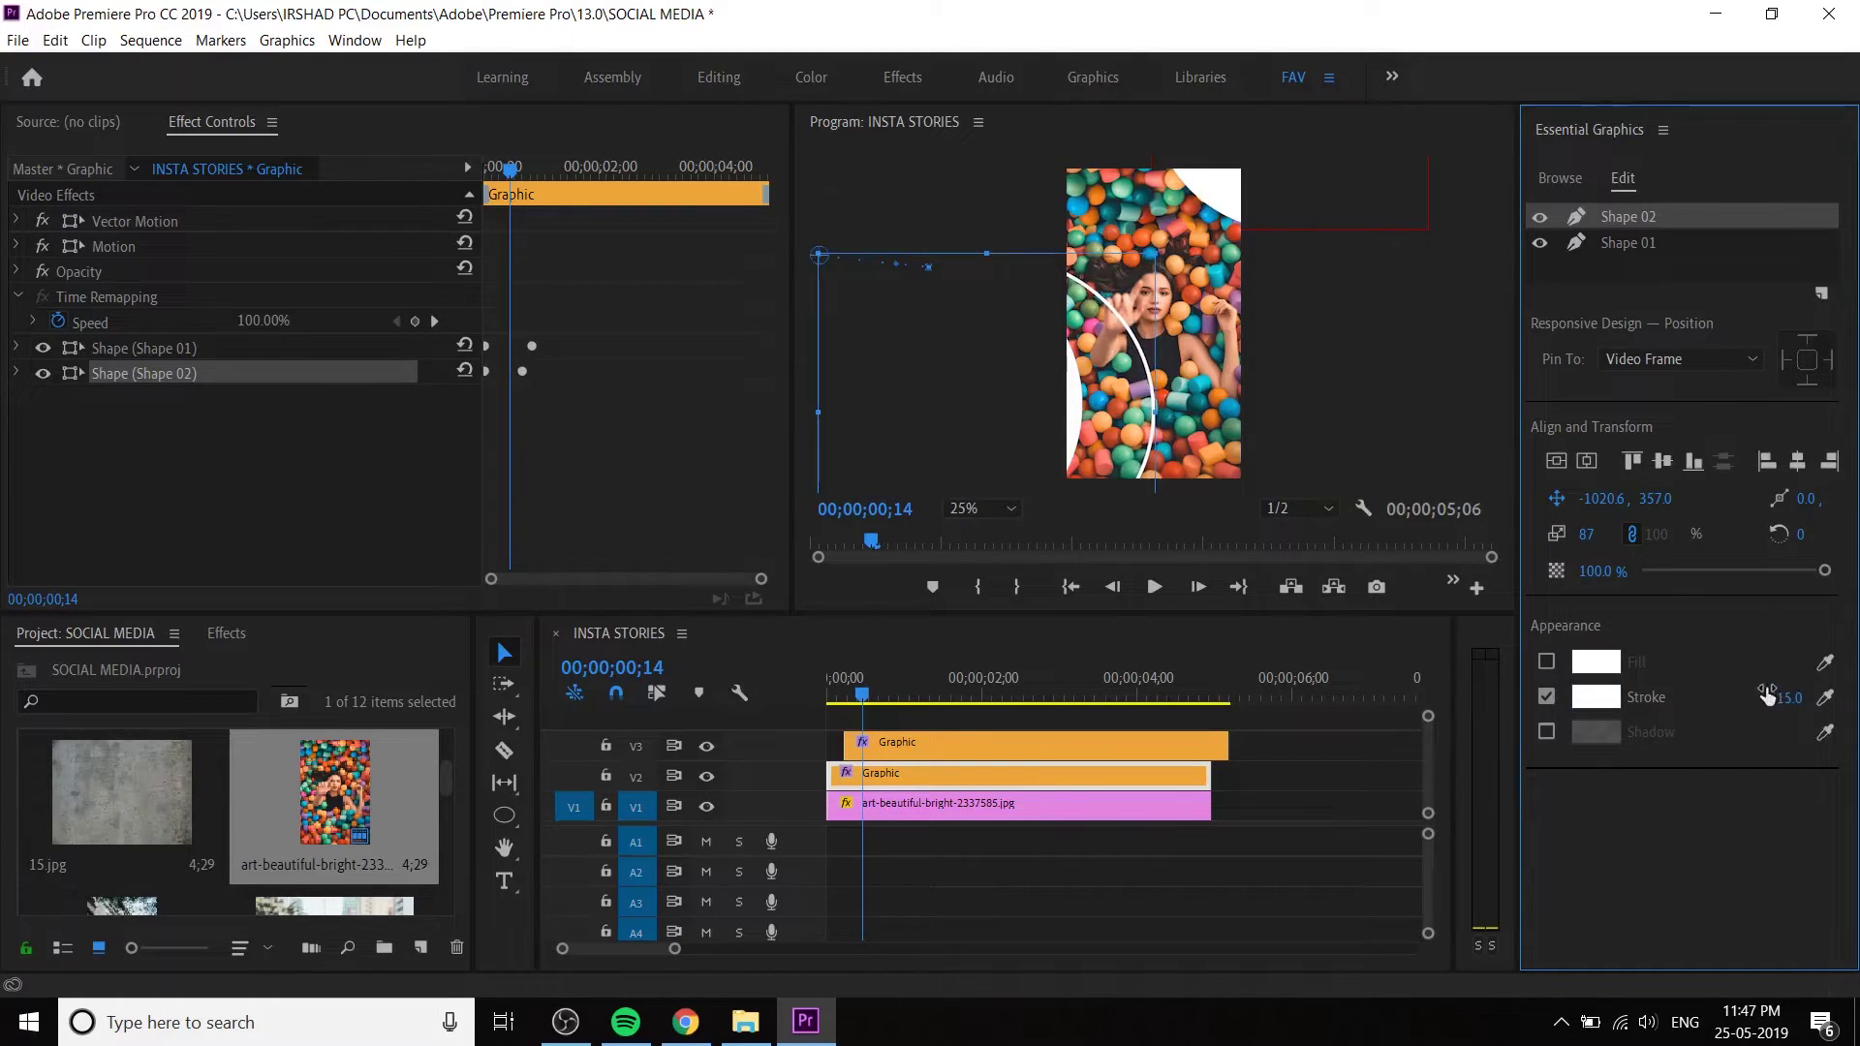
click(1784, 704)
text(1)
key(Return)
- Turn off Shape 01's fill in the V2 Graphic clip and give it a white stroke of width 12
click(1628, 243)
click(1547, 663)
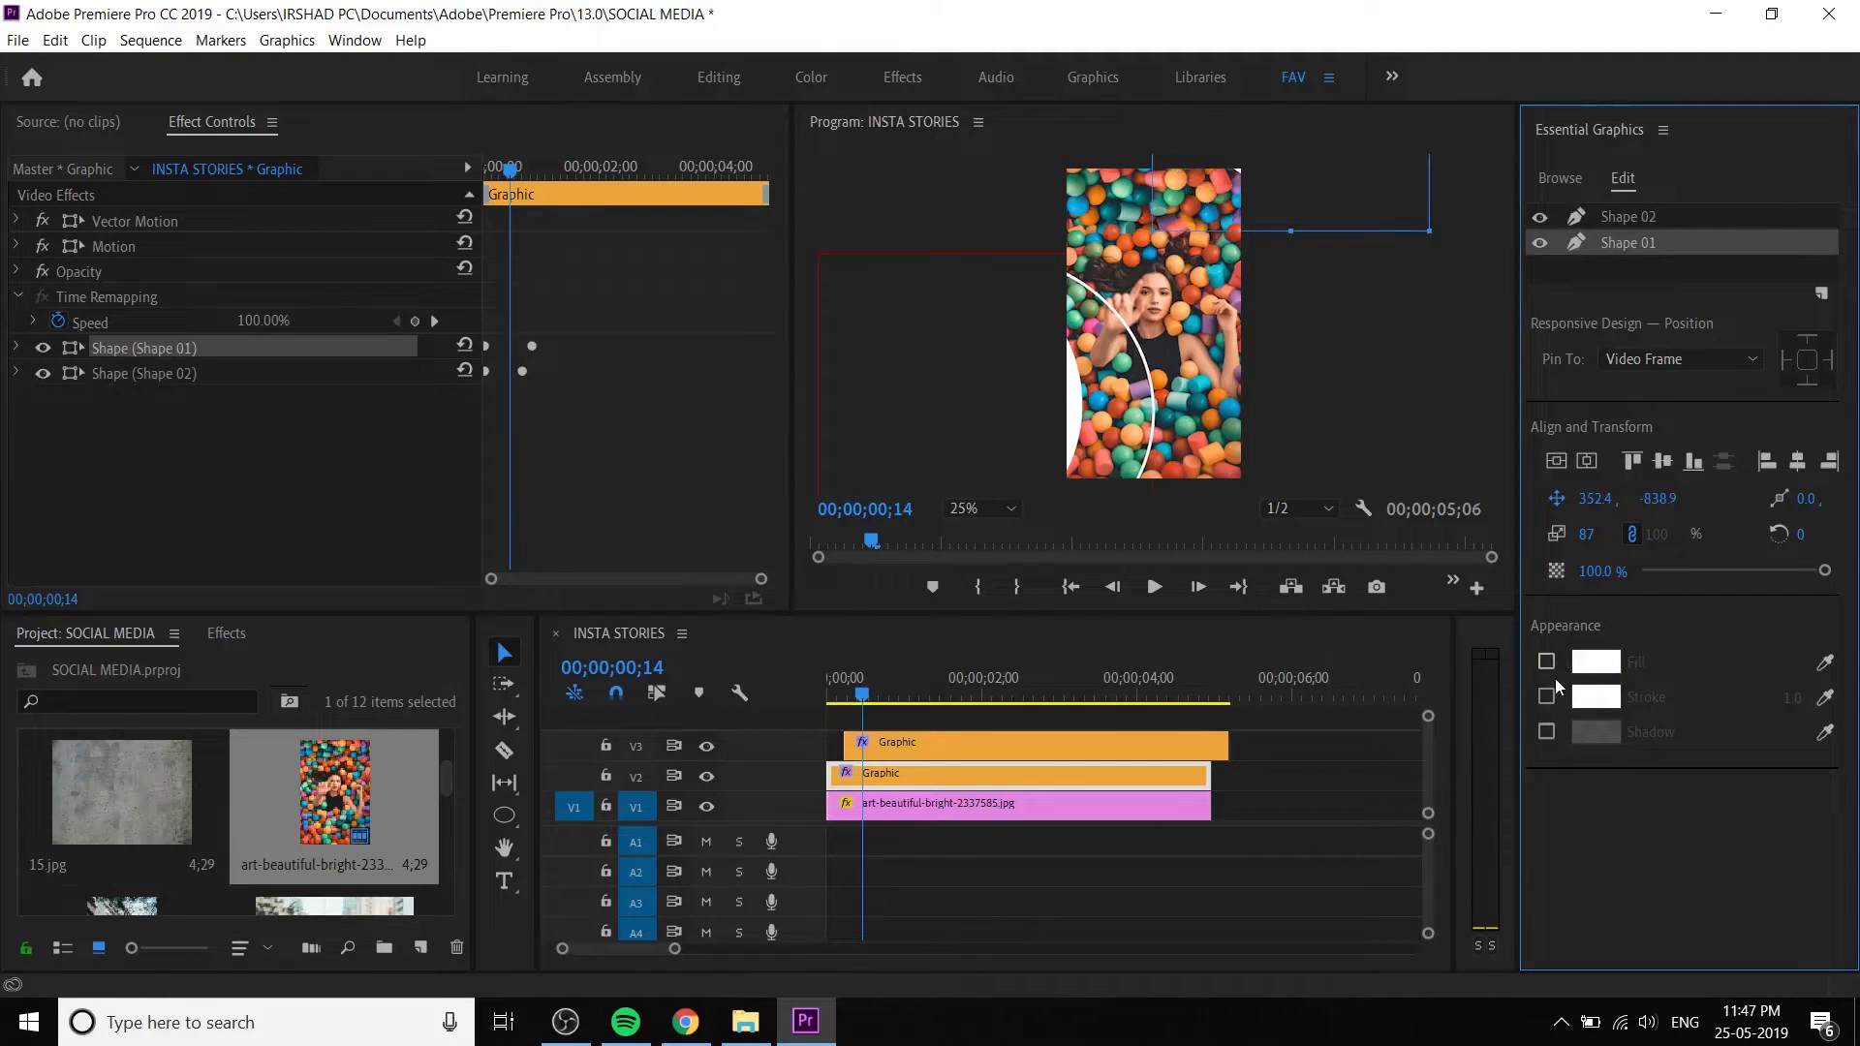
click(1789, 698)
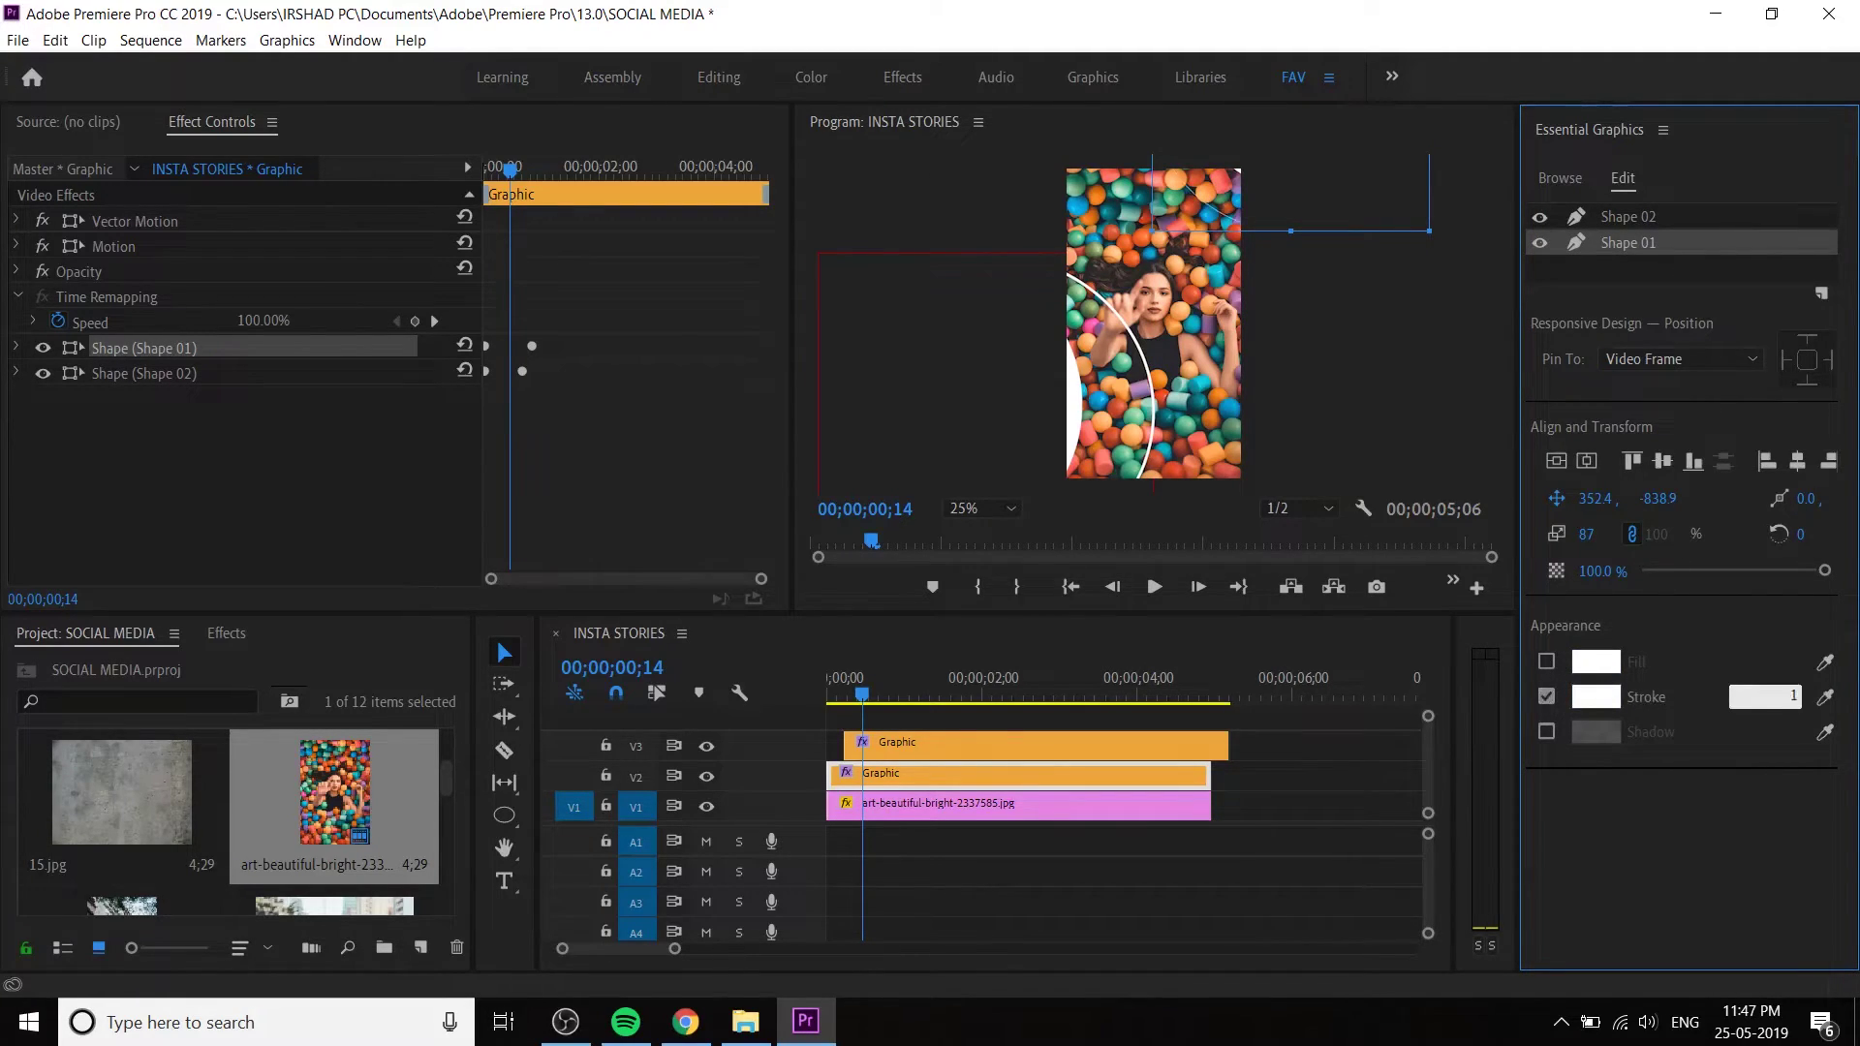
text(2)
key(Return)
- Reduce the V3 Graphic clip's delay to about one frame after the V2 clip and preview the animation up to frame 16
click(856, 714)
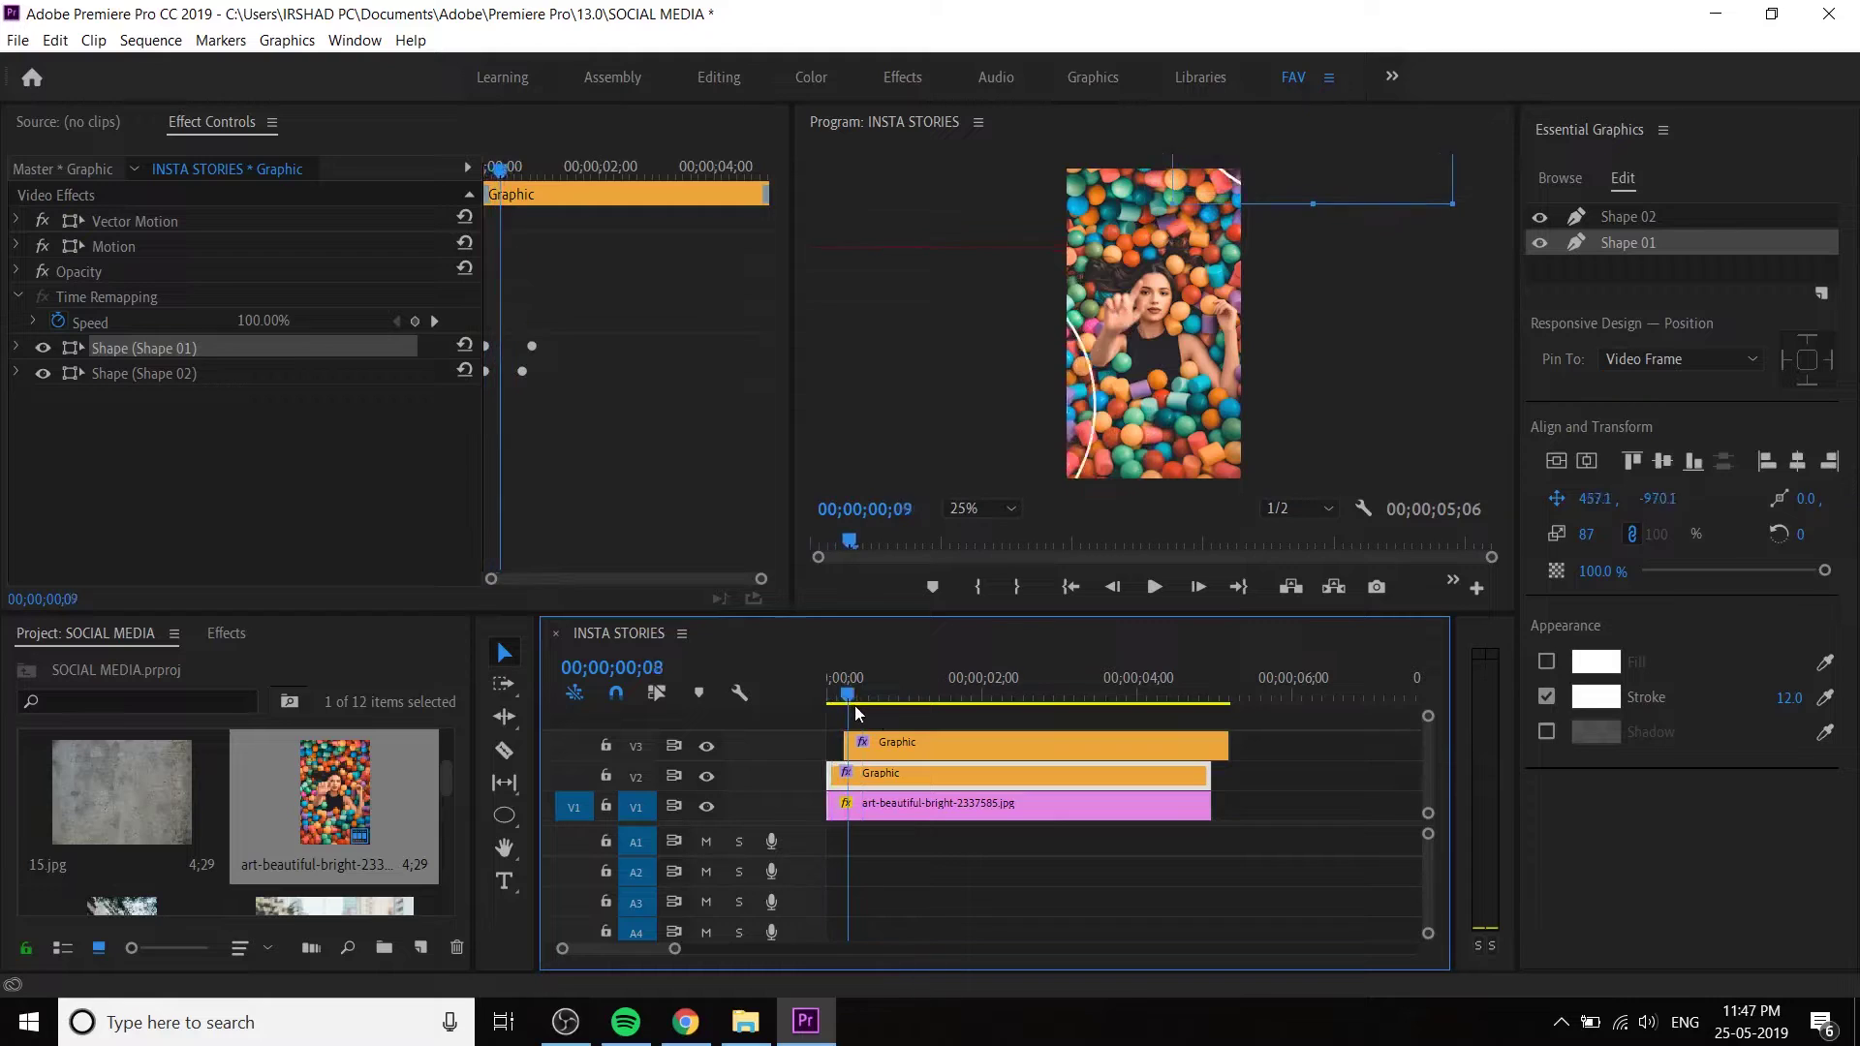
mouse_move(857, 714)
mouse_down()
mouse_move(896, 714)
mouse_move(833, 717)
mouse_up()
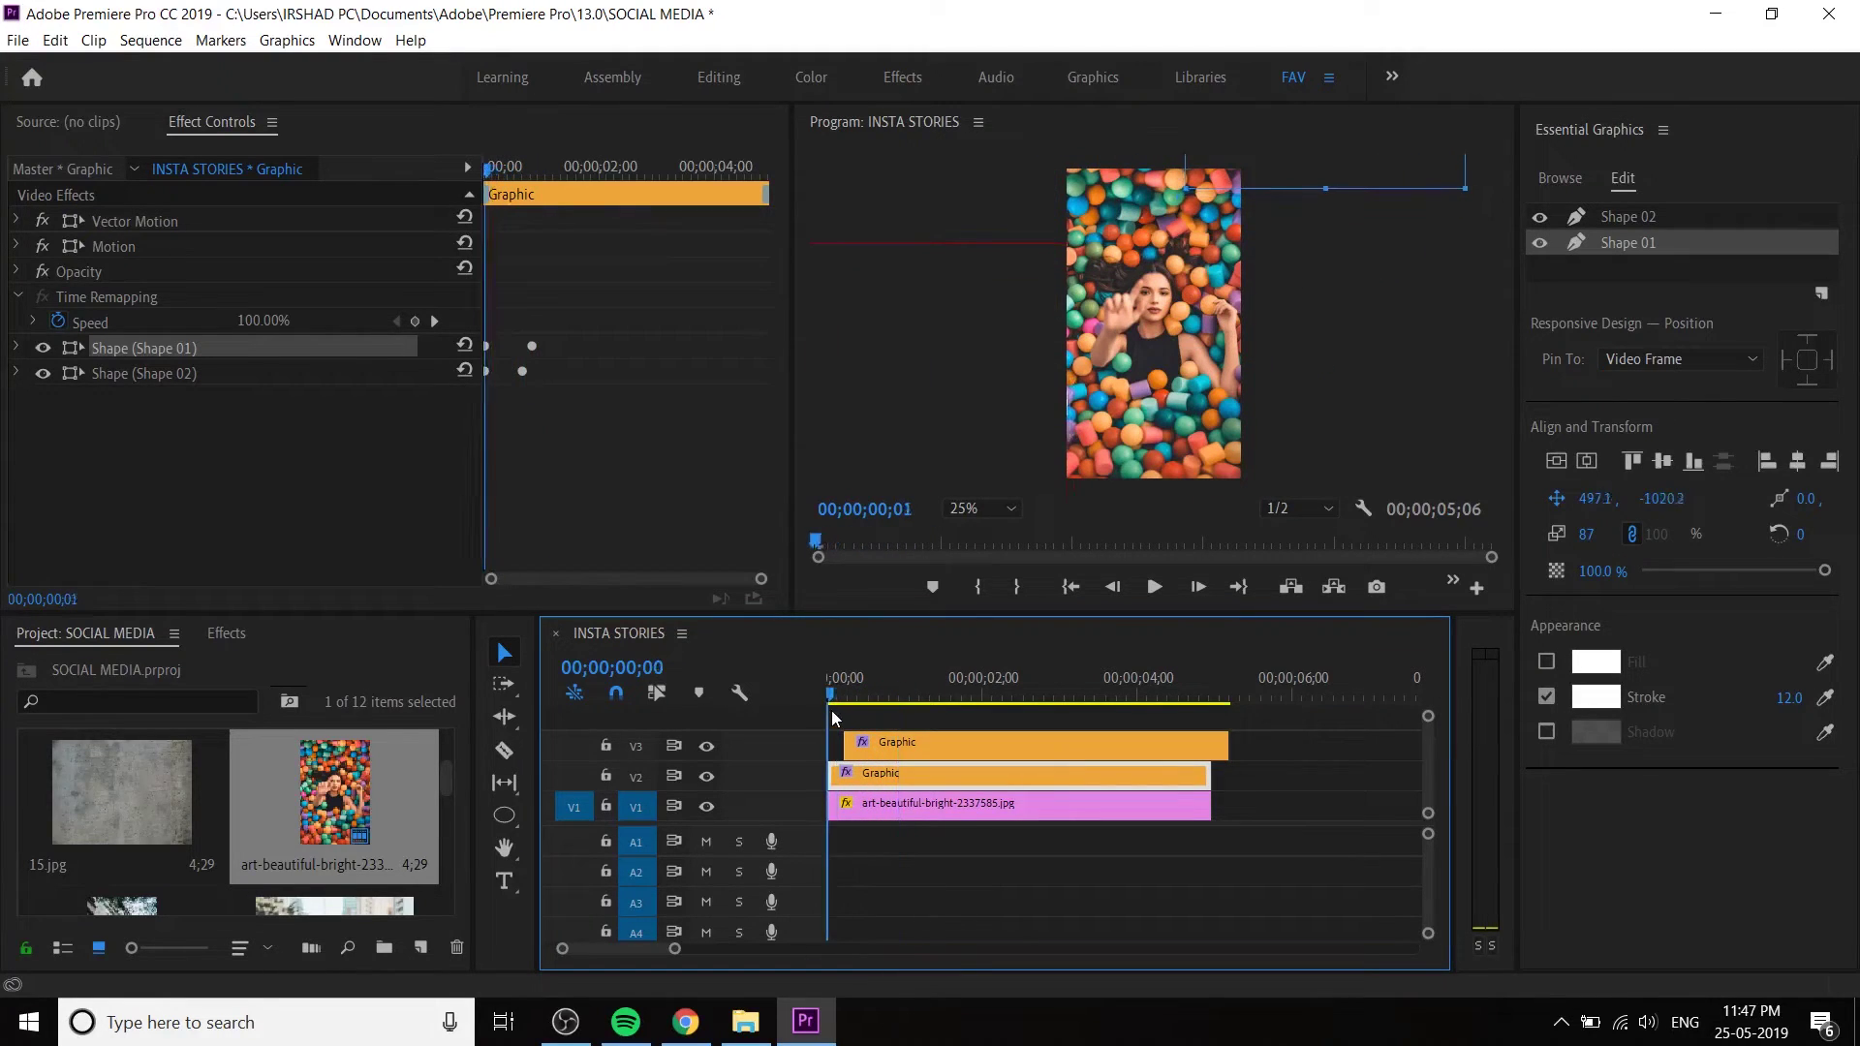
scroll(830, 712, up, 5)
drag(1008, 744, 1259, 760)
key(space)
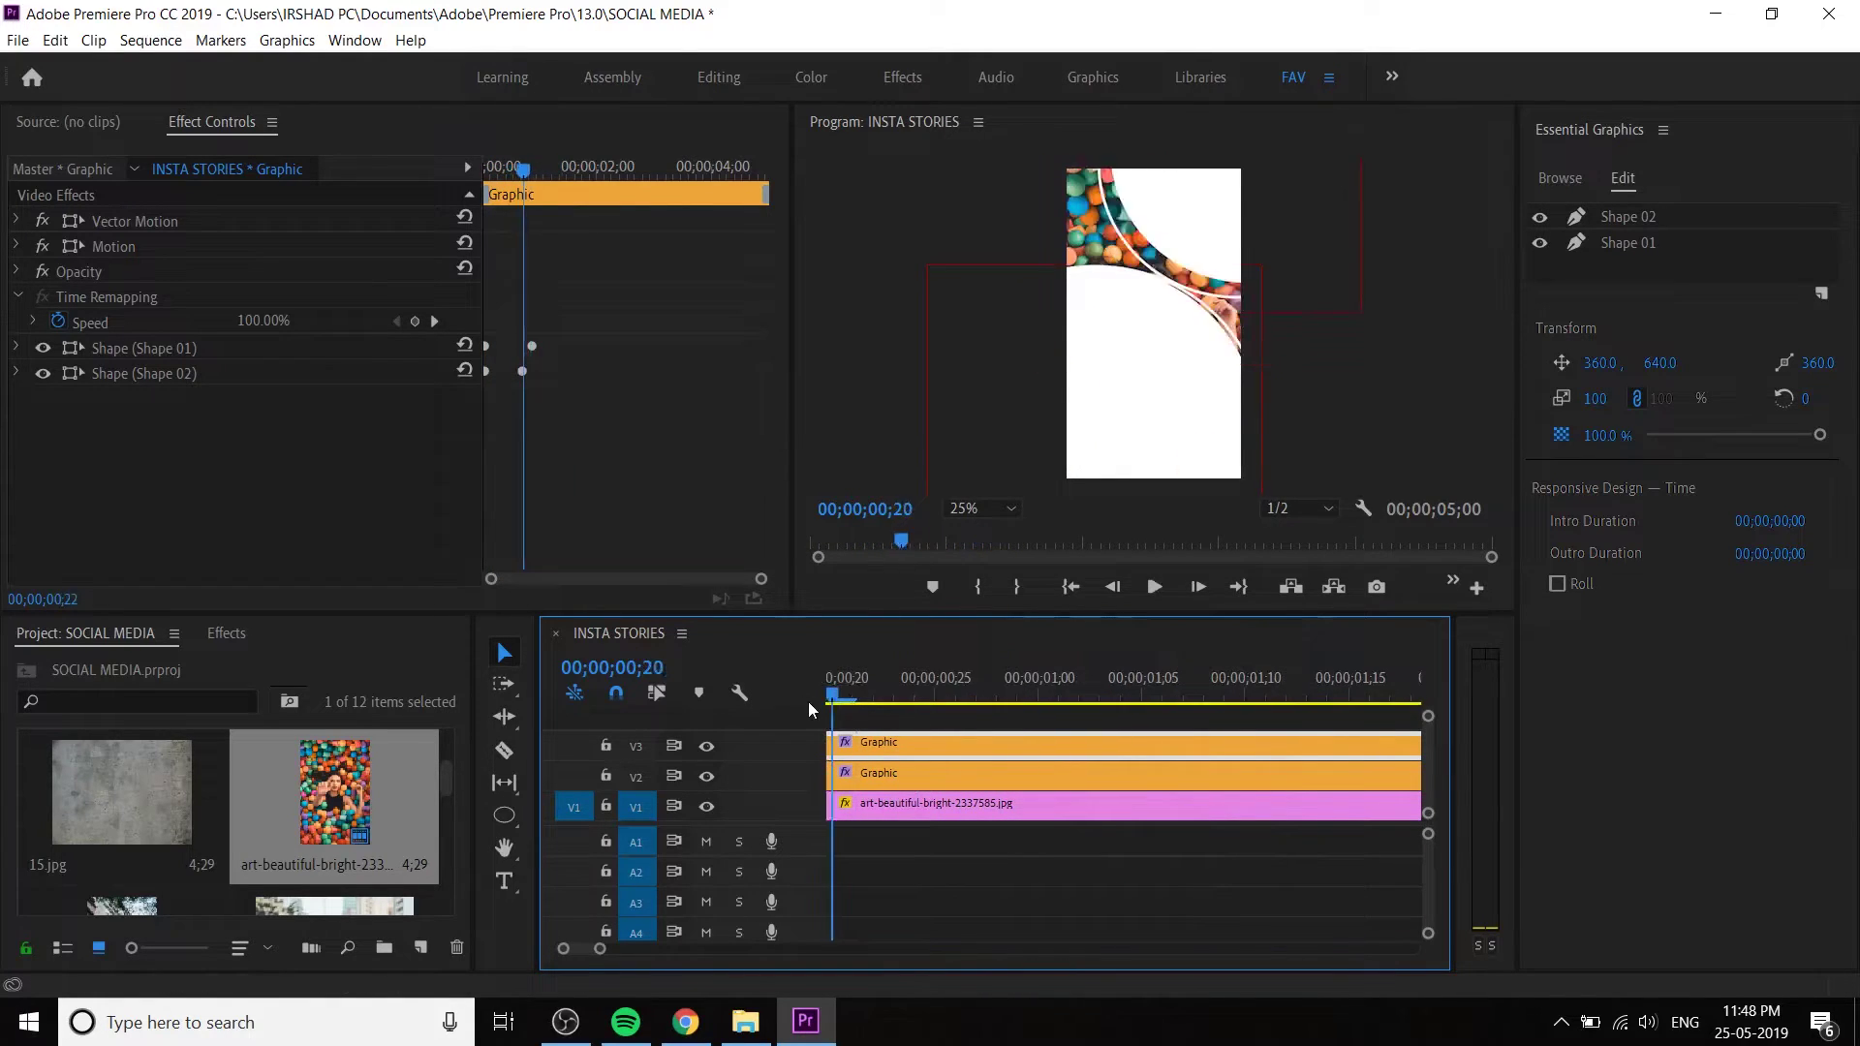
key(minus)
key(minus)
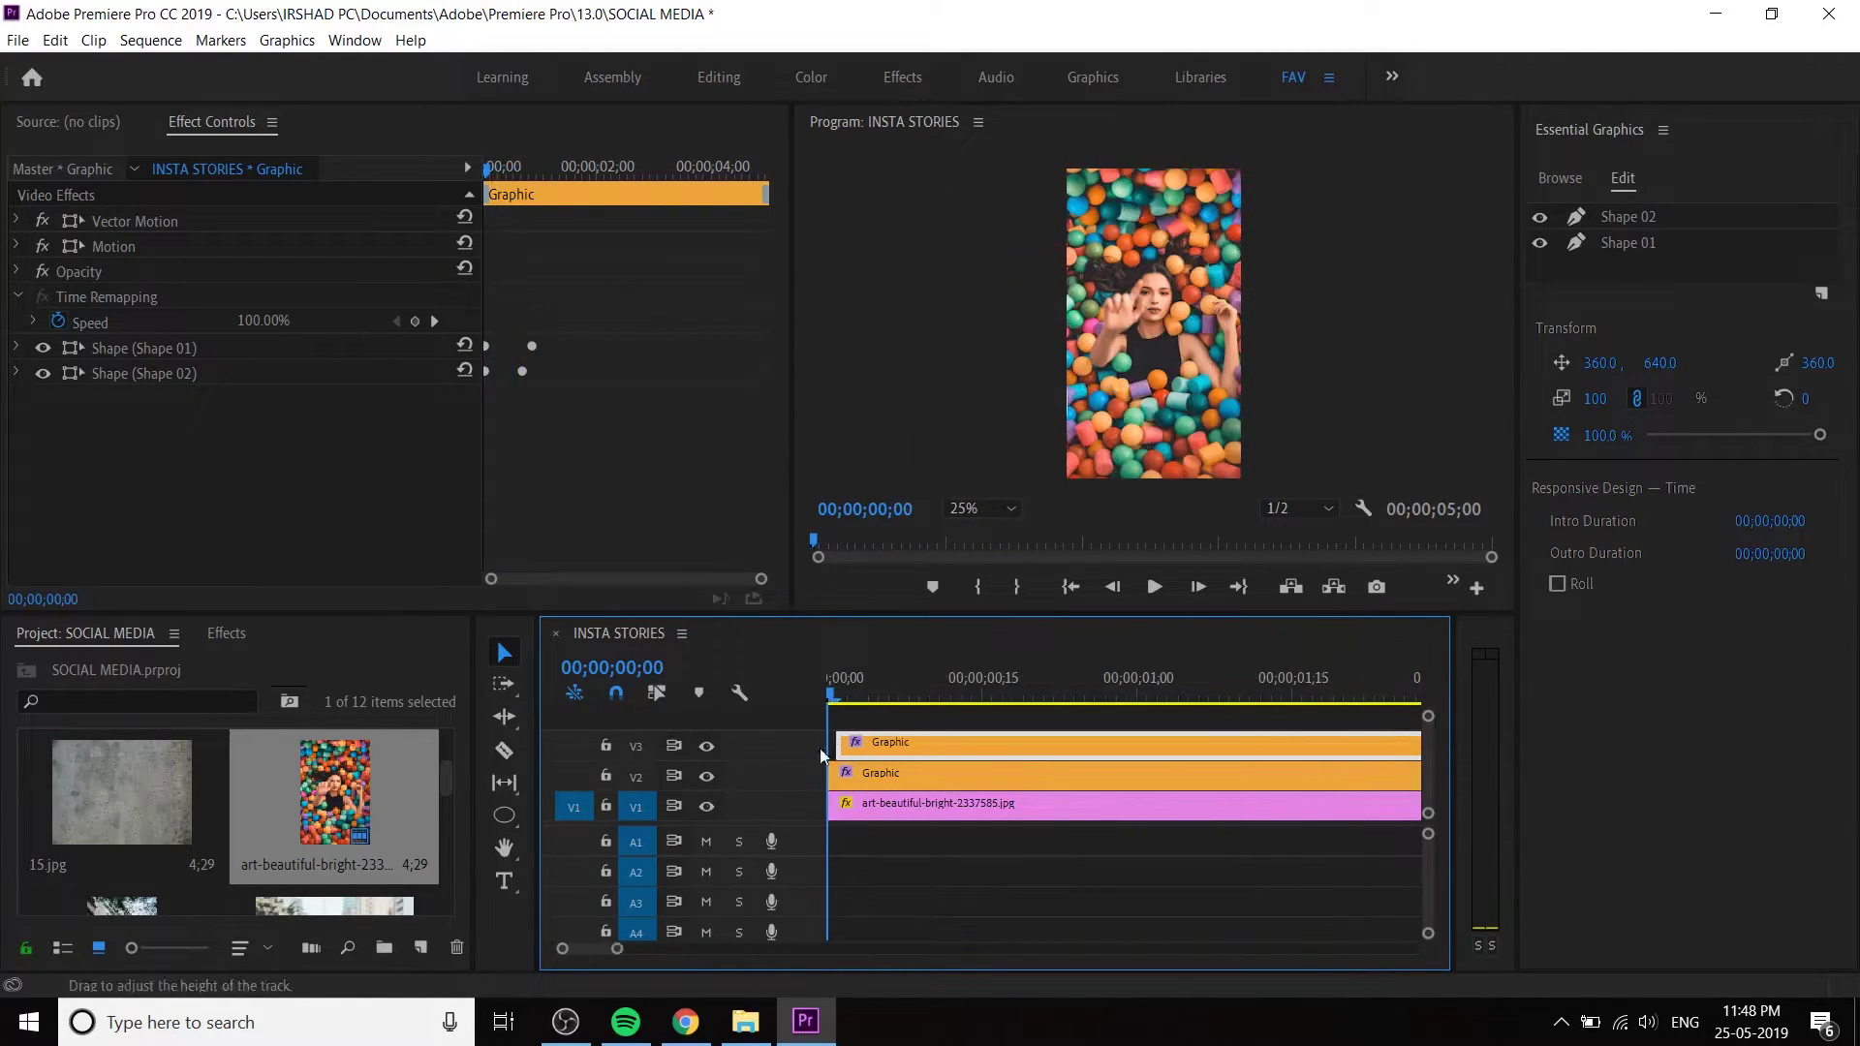
click(835, 695)
key(equal)
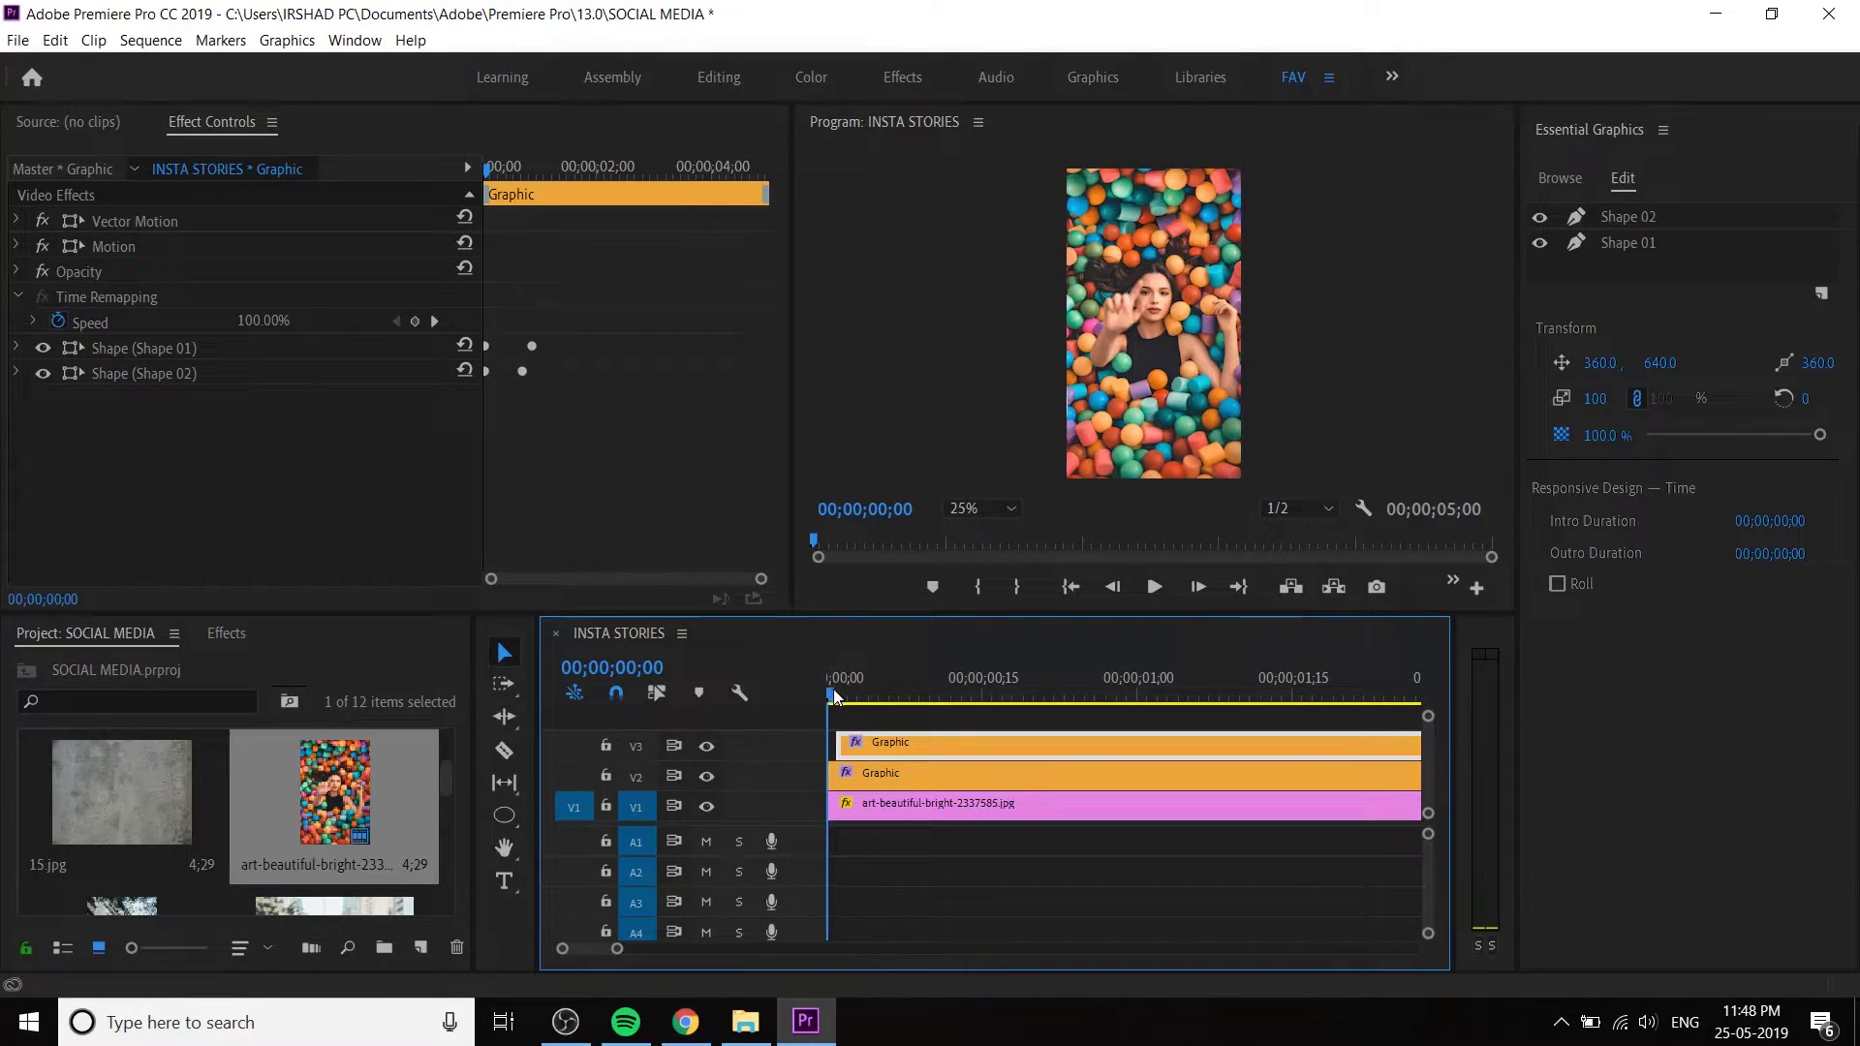
drag(839, 695, 986, 743)
key(space)
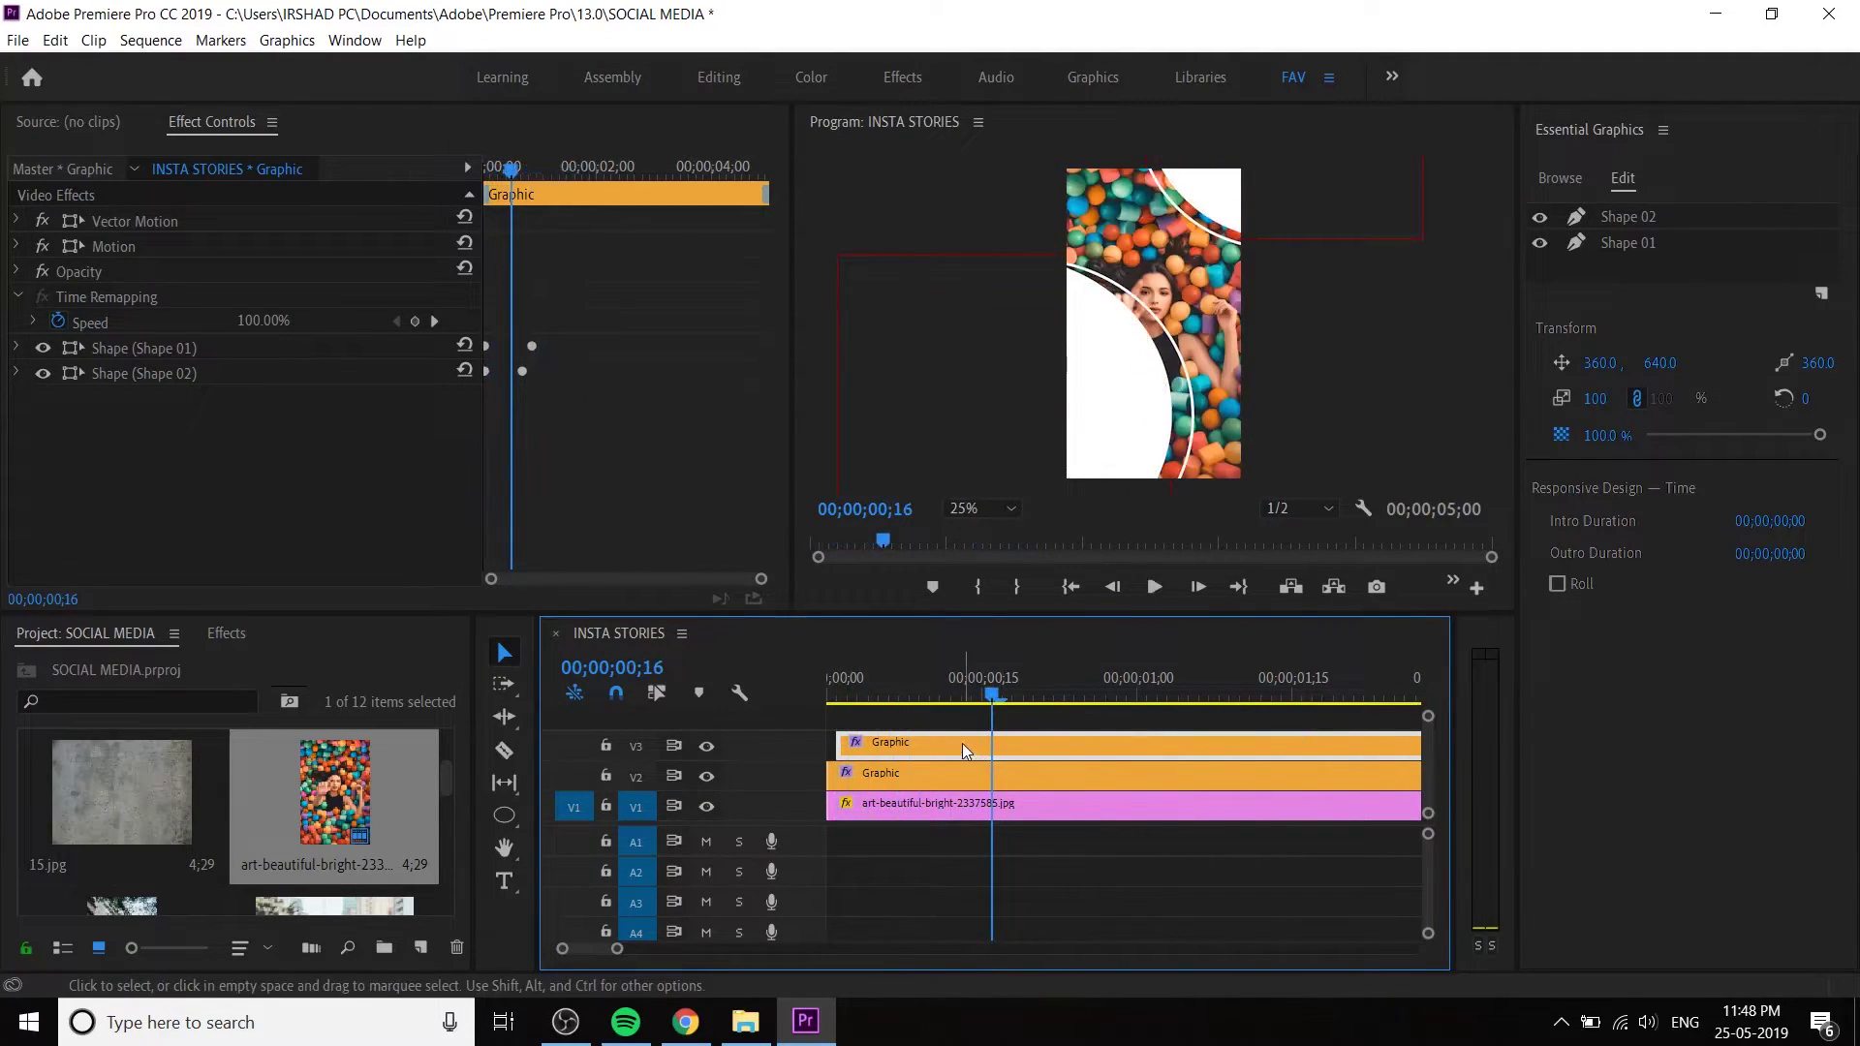
- Try a stroke width of 5 on Shape 02 in the V2 Graphic clip and set it to 7
click(1637, 215)
click(1766, 690)
text(5)
key(Return)
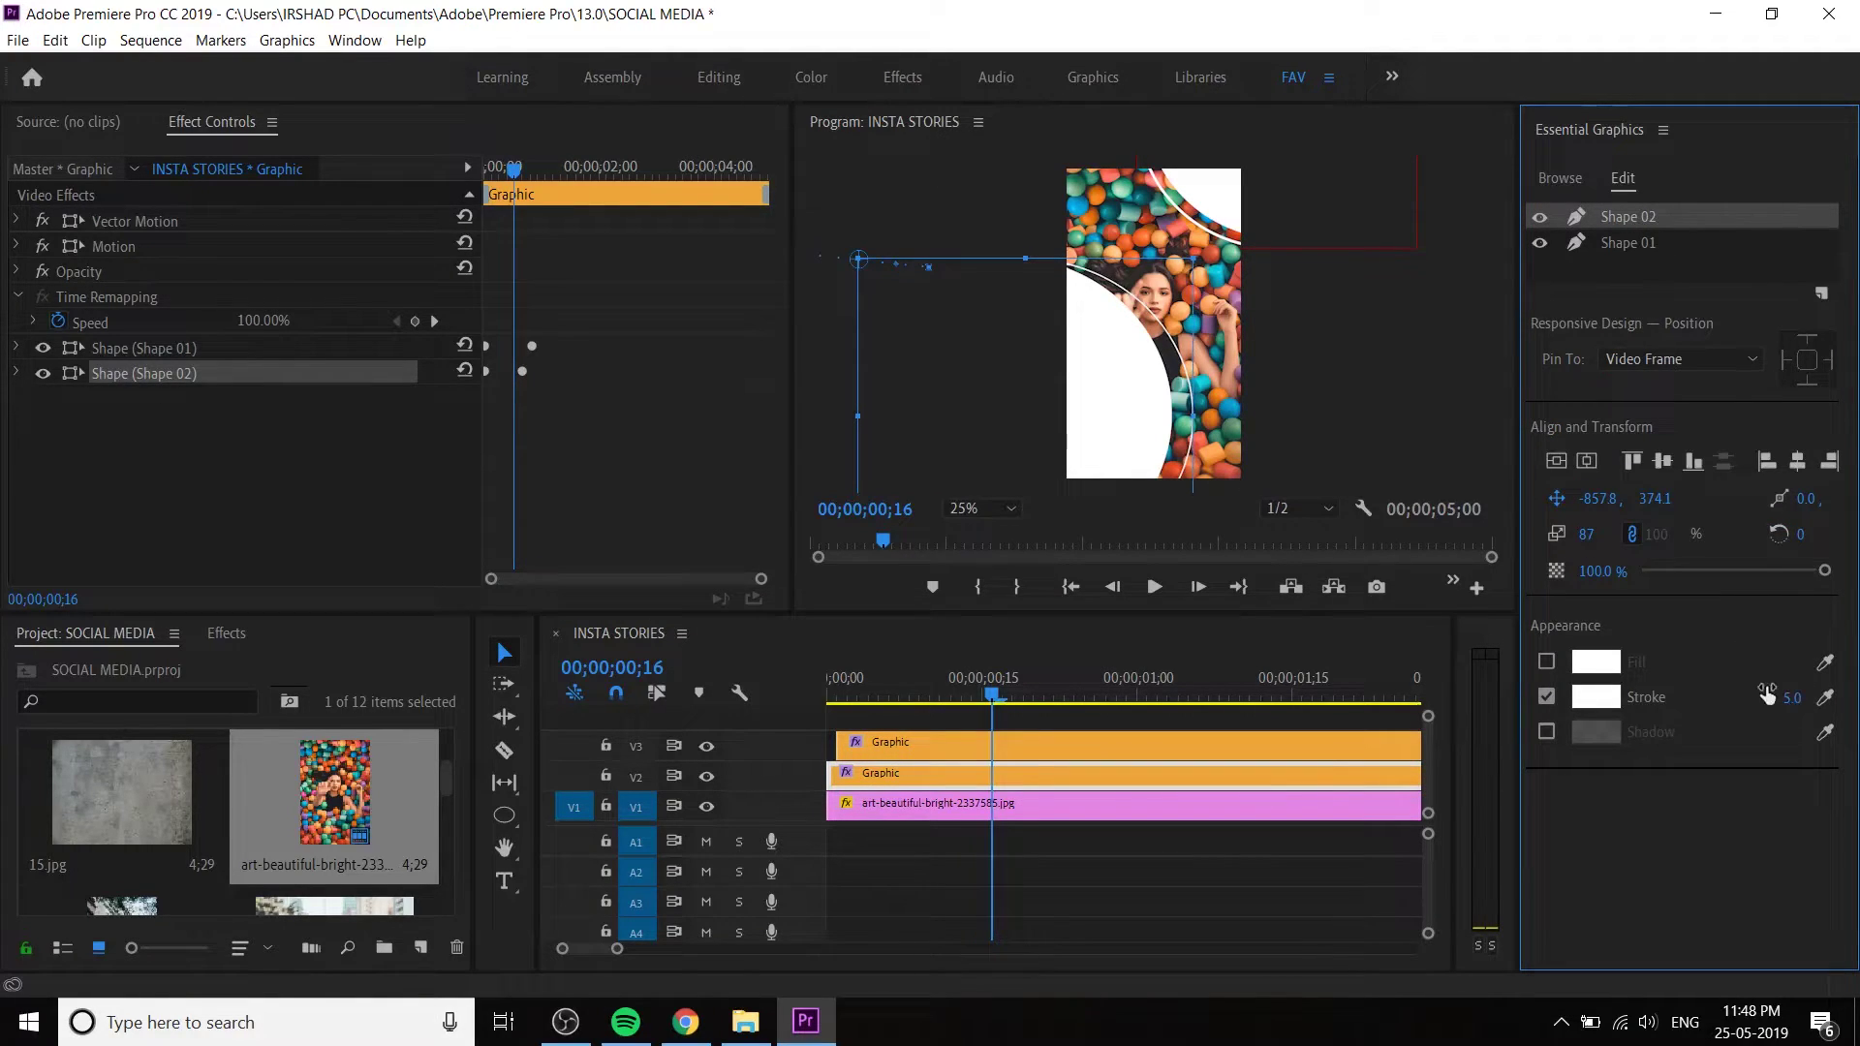
click(1766, 689)
text(7)
key(Return)
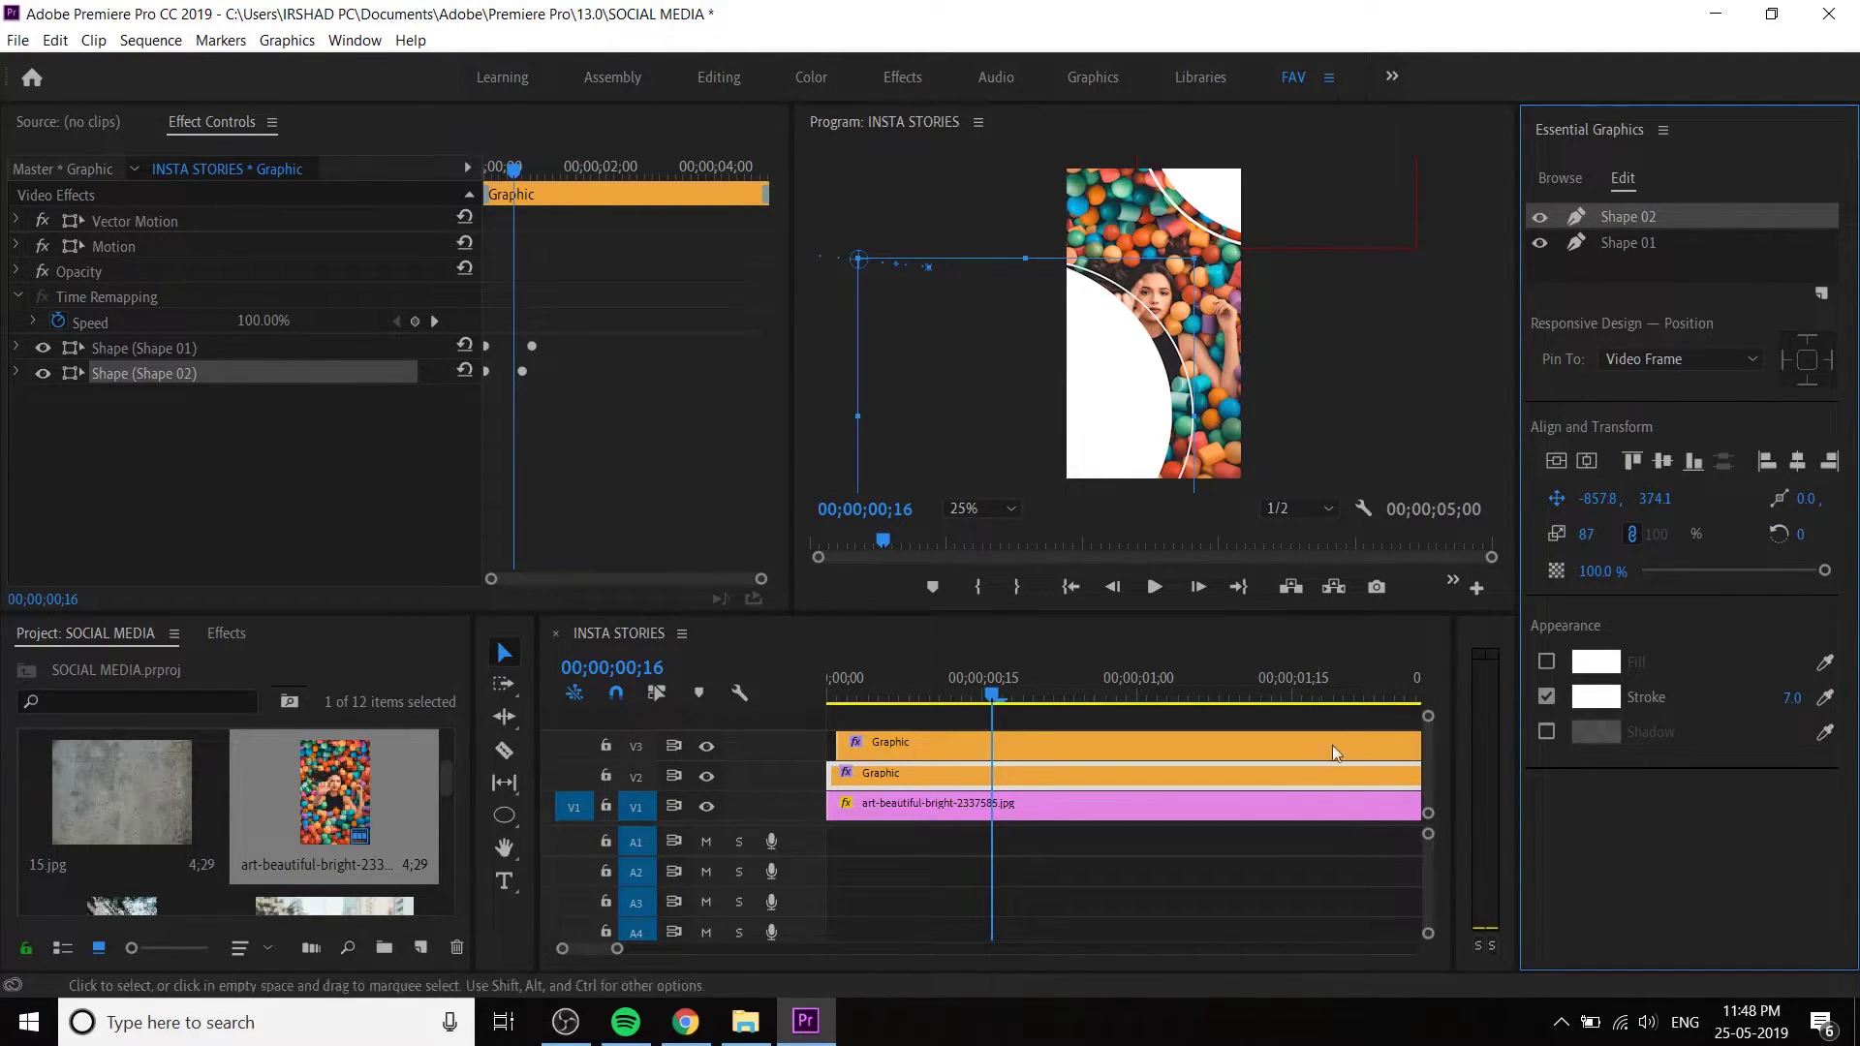
- Set Shape 01's stroke width to 7 in the V2 Graphic clip and save the project
click(1637, 242)
click(1766, 690)
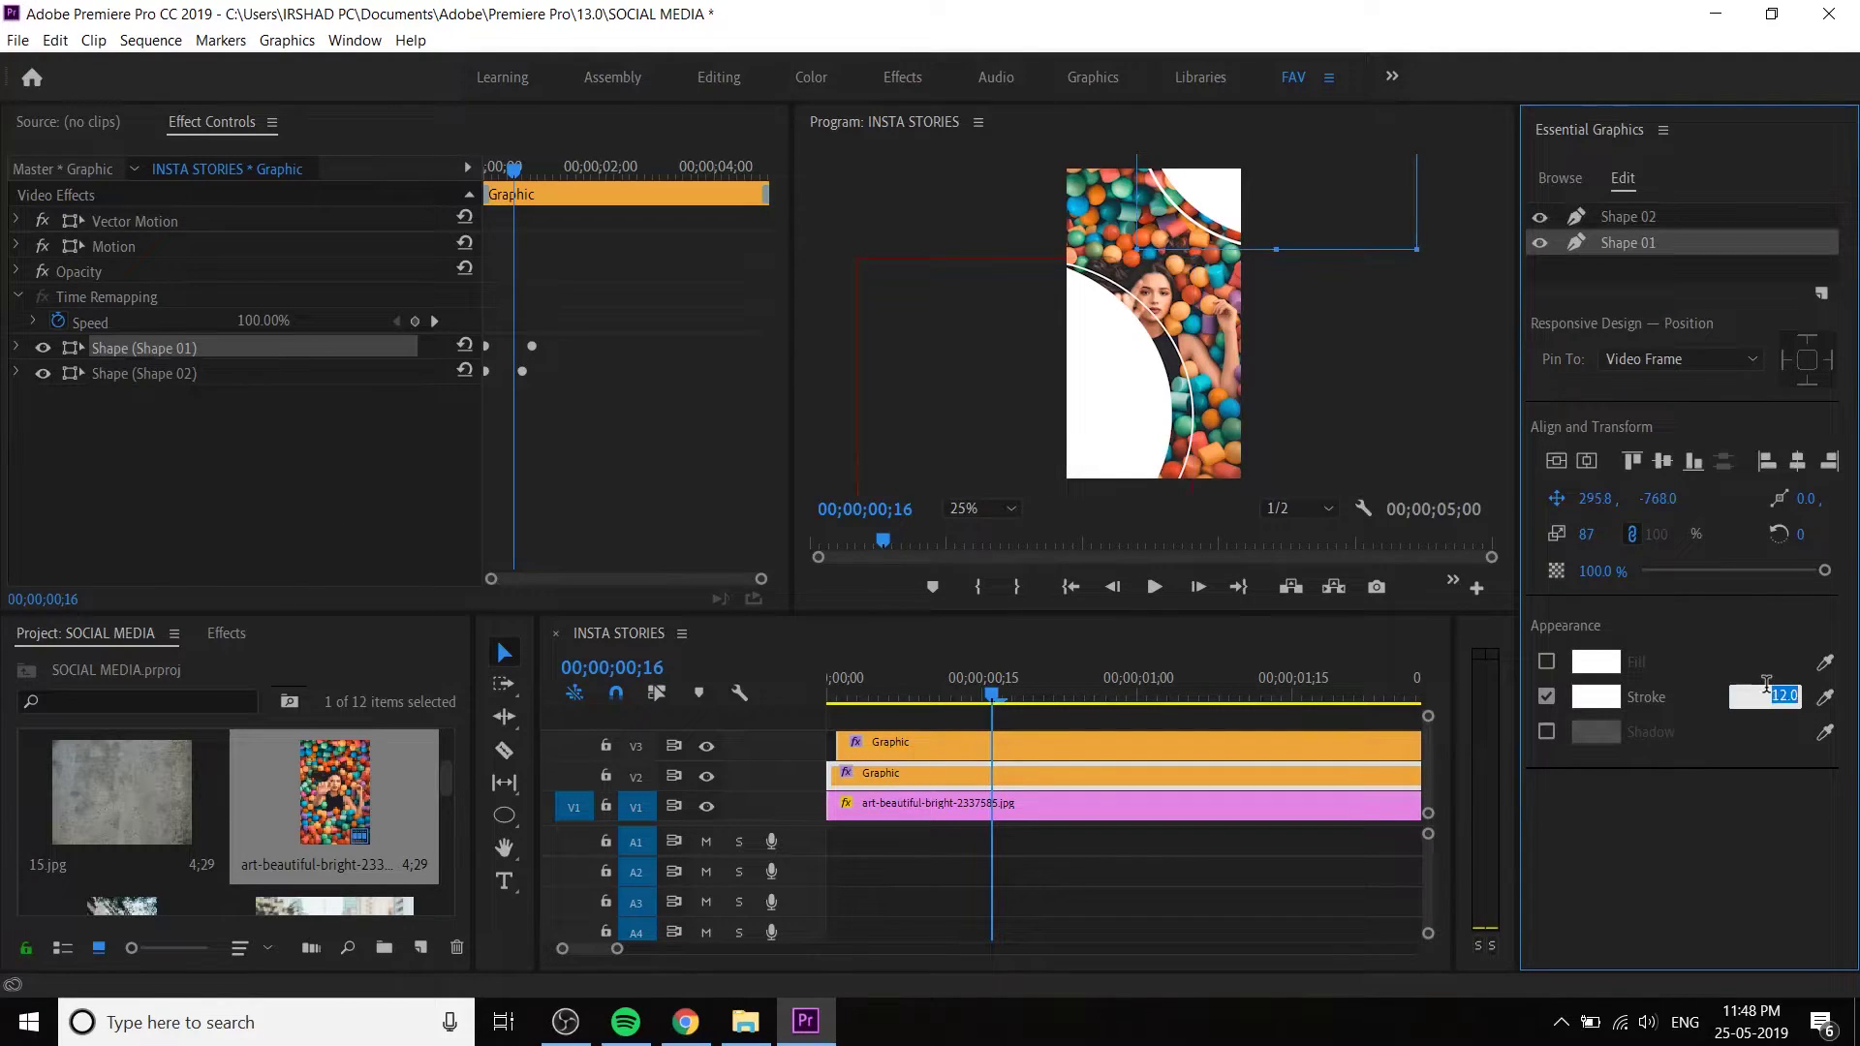
text(7)
key(Return)
click(1339, 376)
key(ctrl+s)
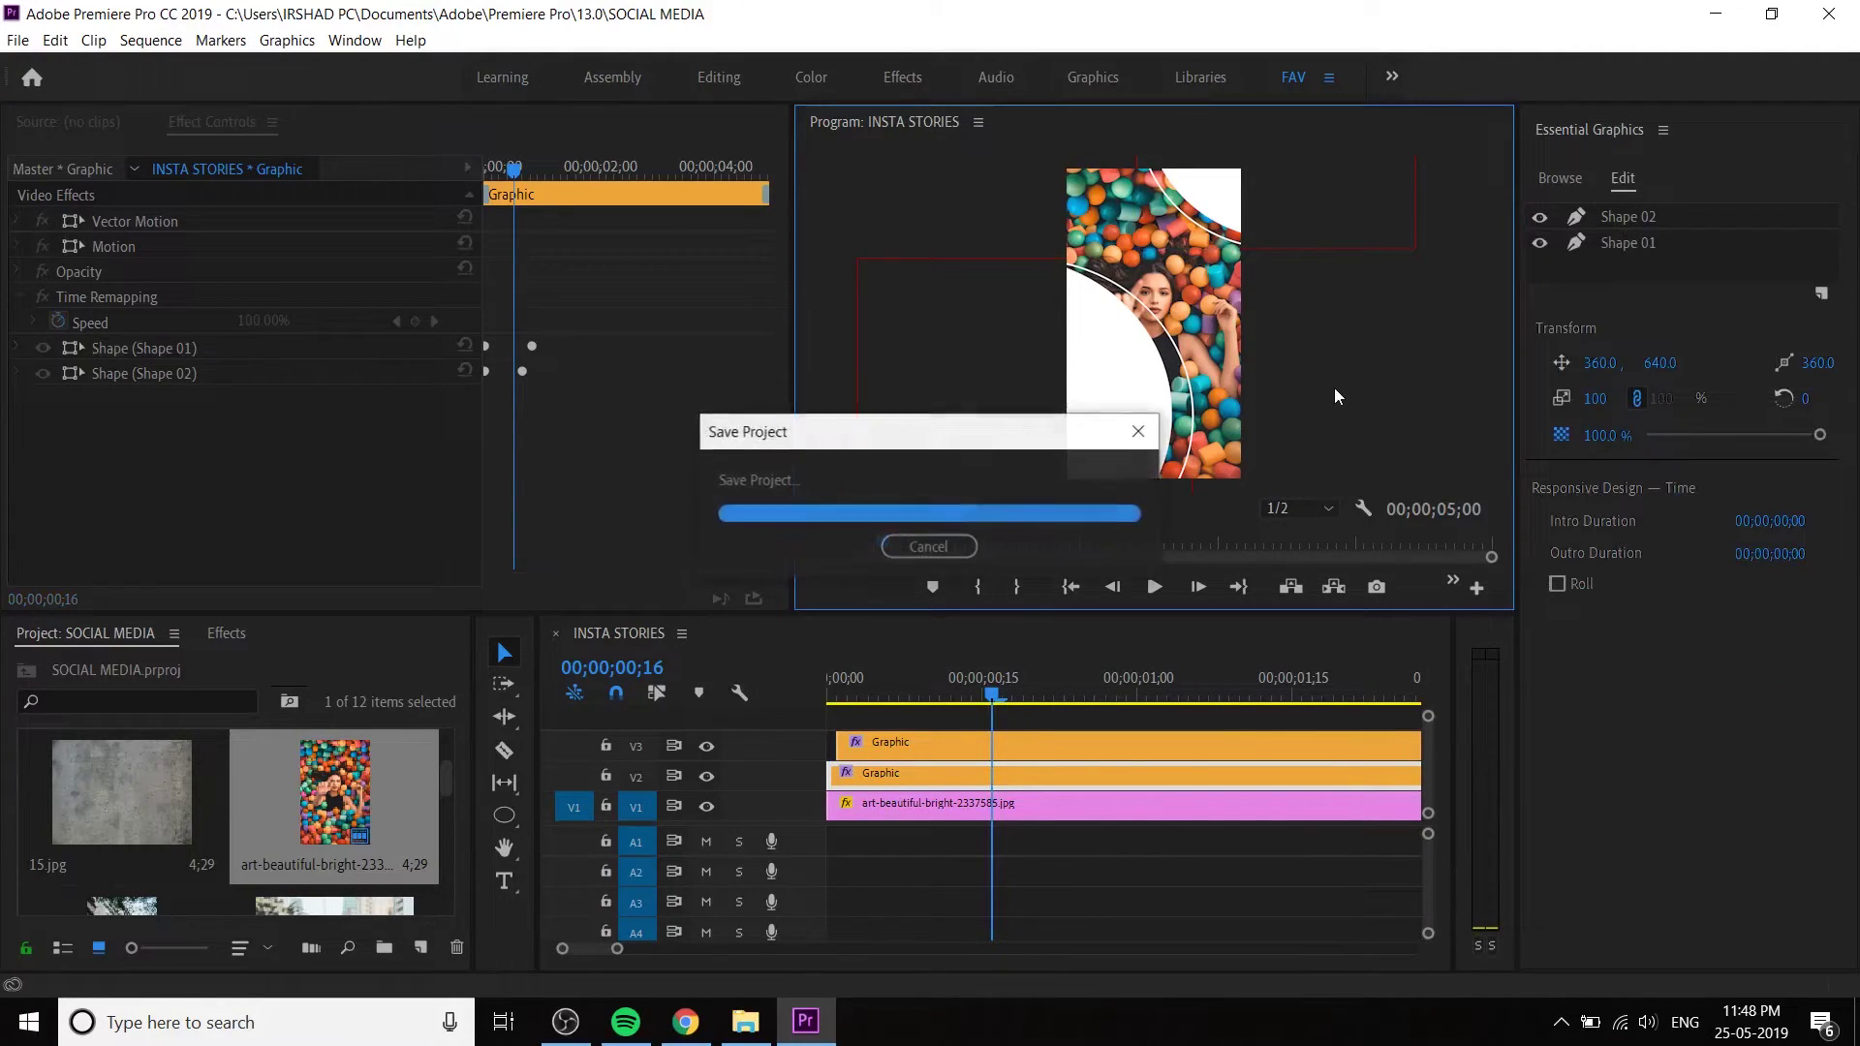
- Play back the sequence to check the circle animation with the thinner outlines
click(1150, 549)
drag(992, 690, 1013, 734)
key(space)
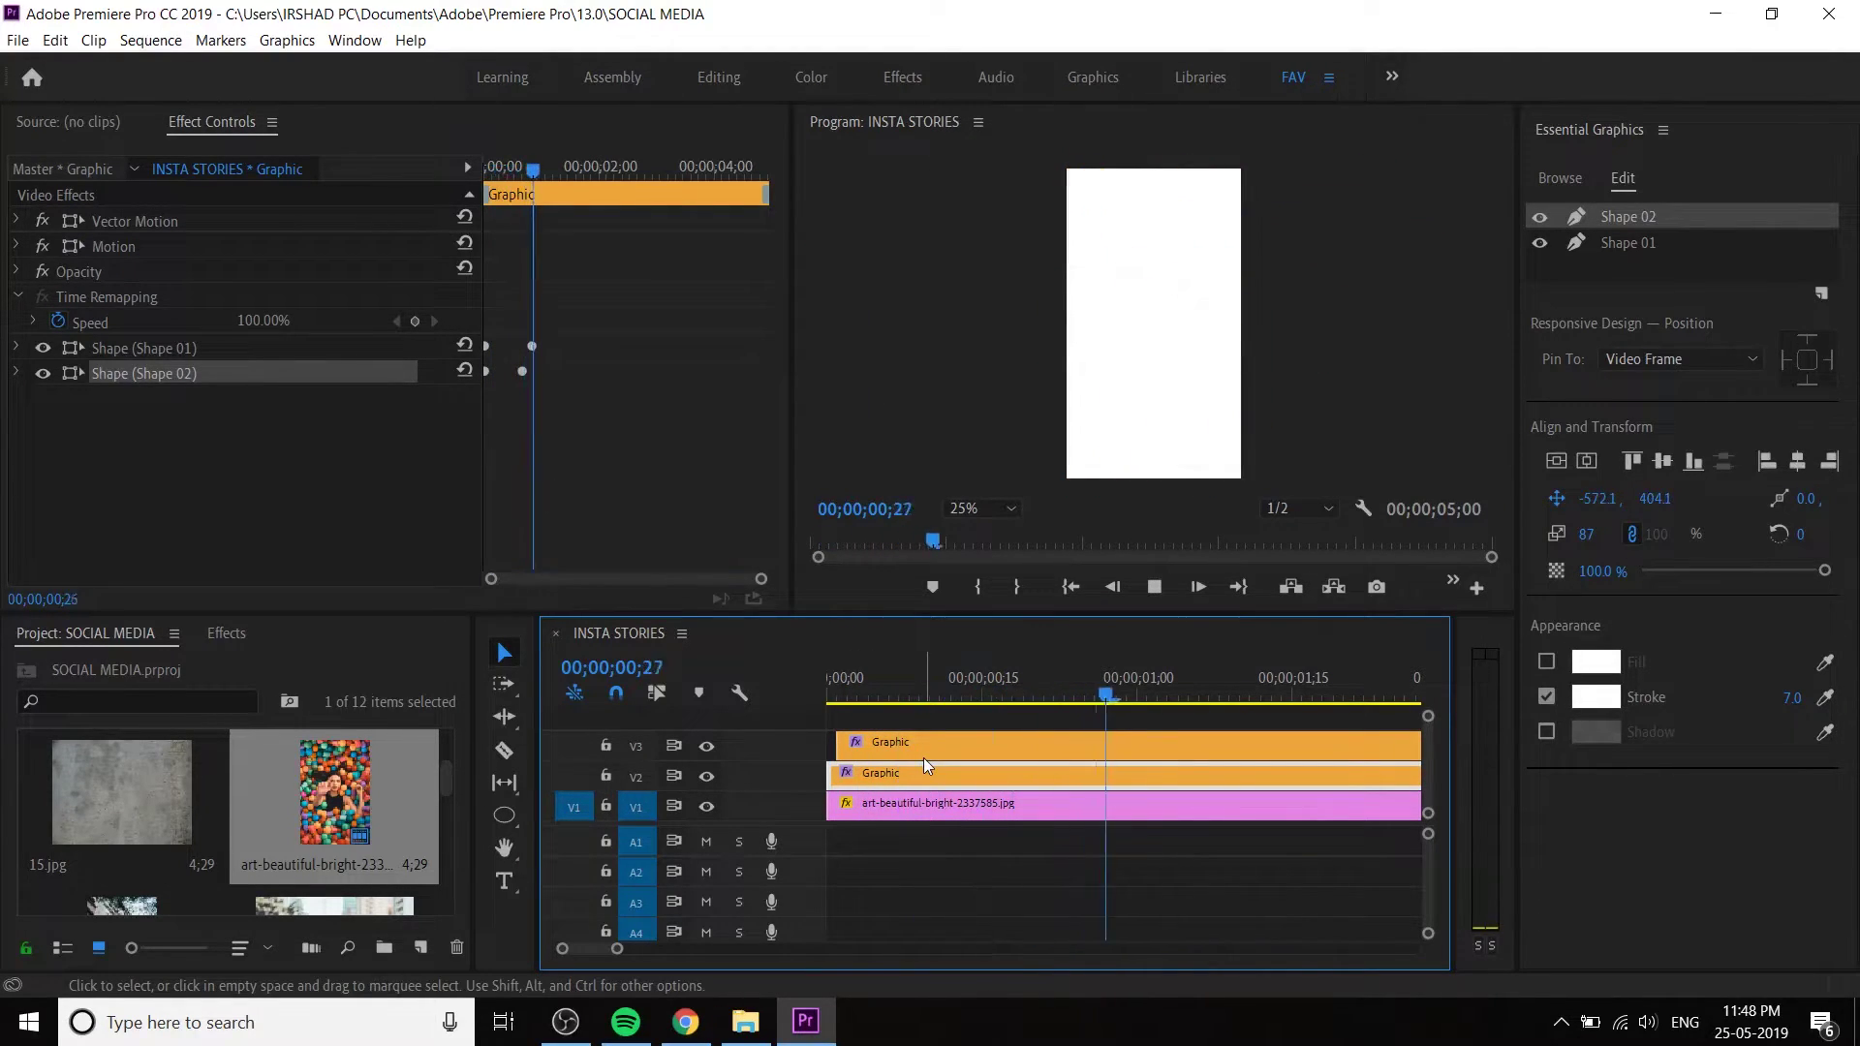
key(space)
drag(946, 731, 1112, 736)
- Extend both Graphic clips and the photo clip so they all end at about 00;00;18;09
key(minus)
key(minus)
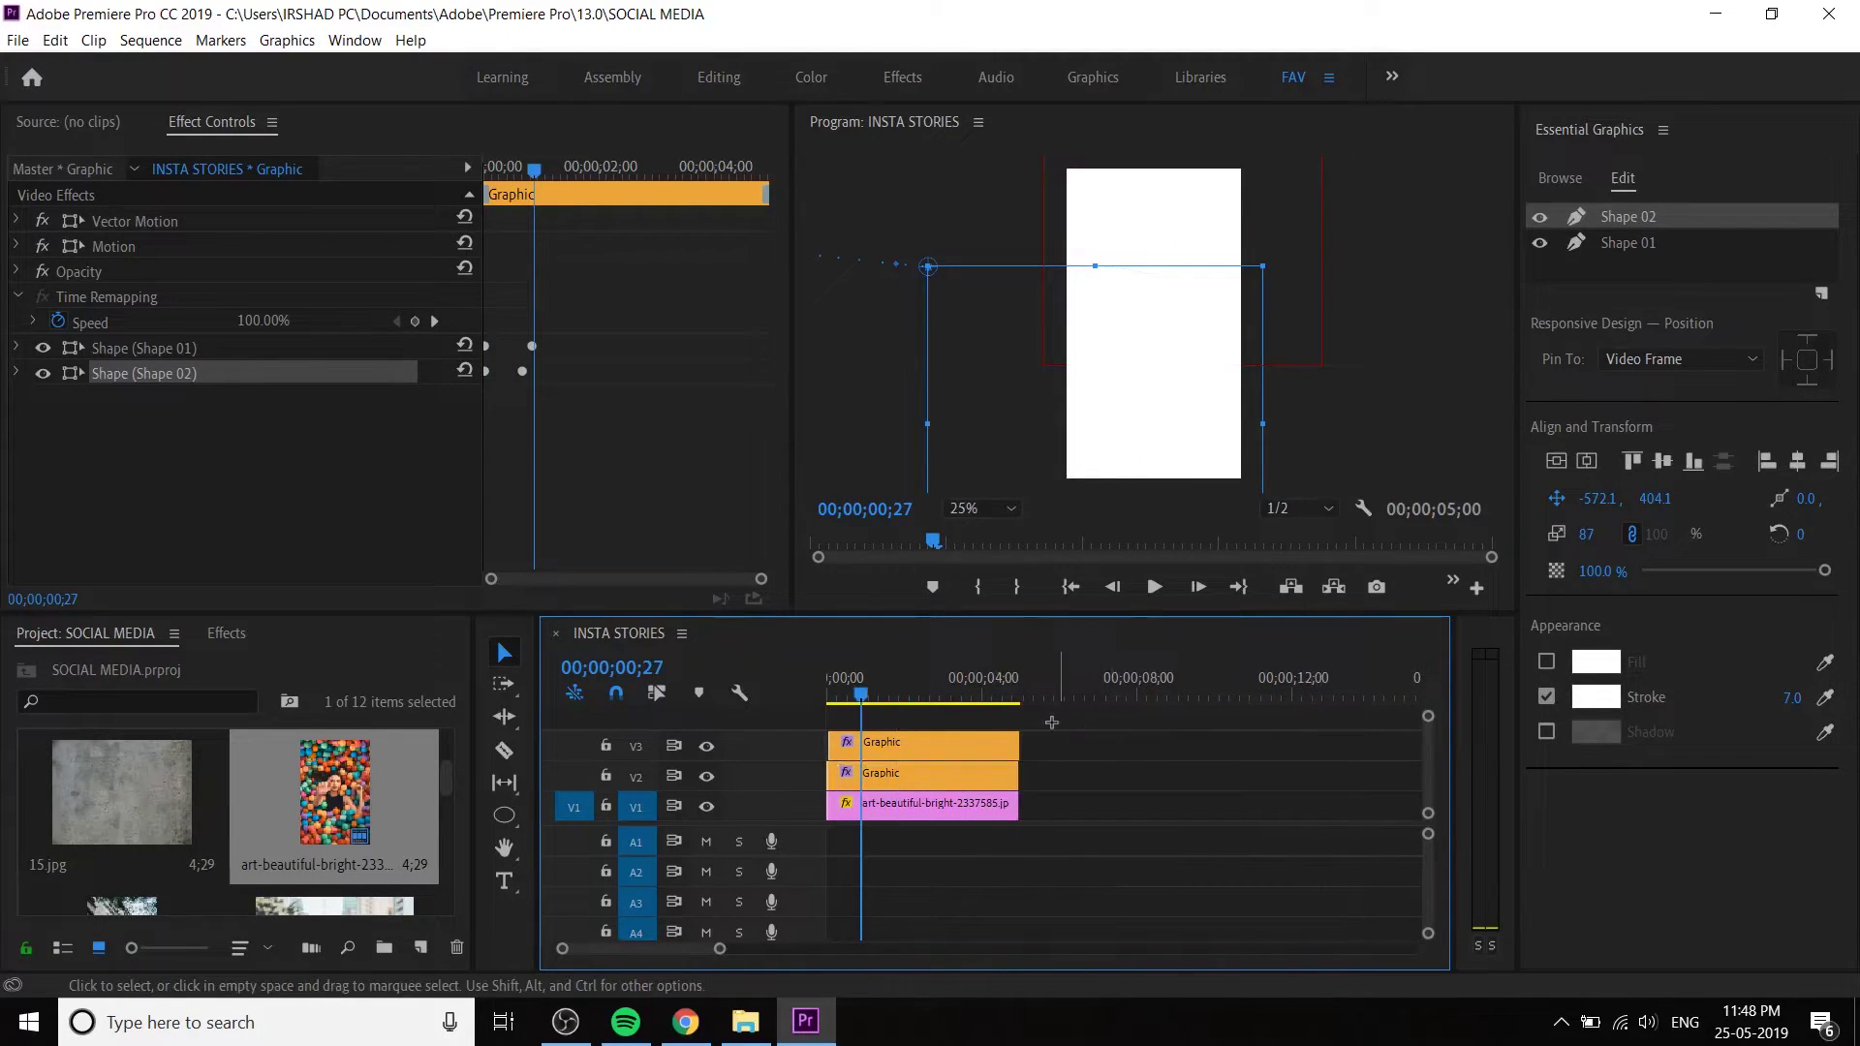
click(1067, 769)
drag(1017, 772, 1299, 765)
key(minus)
drag(1063, 773, 1148, 771)
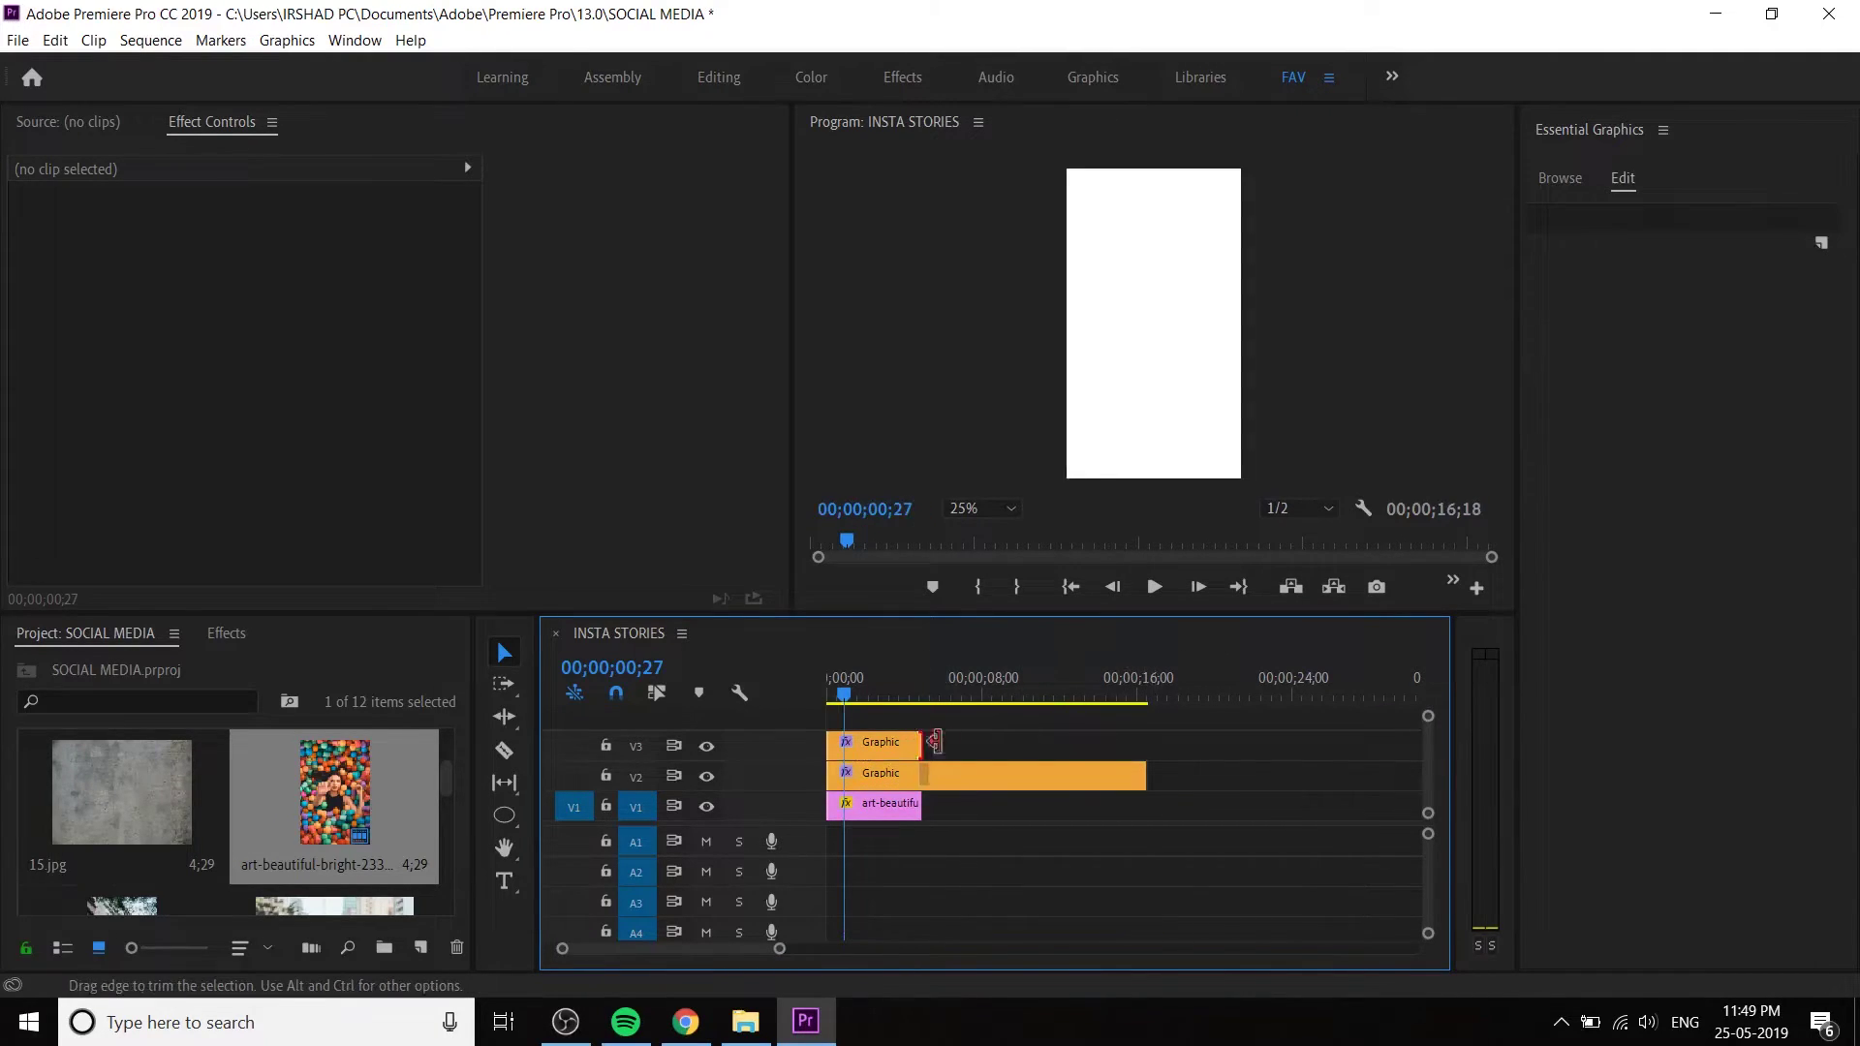
drag(922, 743, 1181, 805)
- Nest the two Graphic clips into a sequence named MASK and return the playhead to the start
drag(1260, 732, 1039, 775)
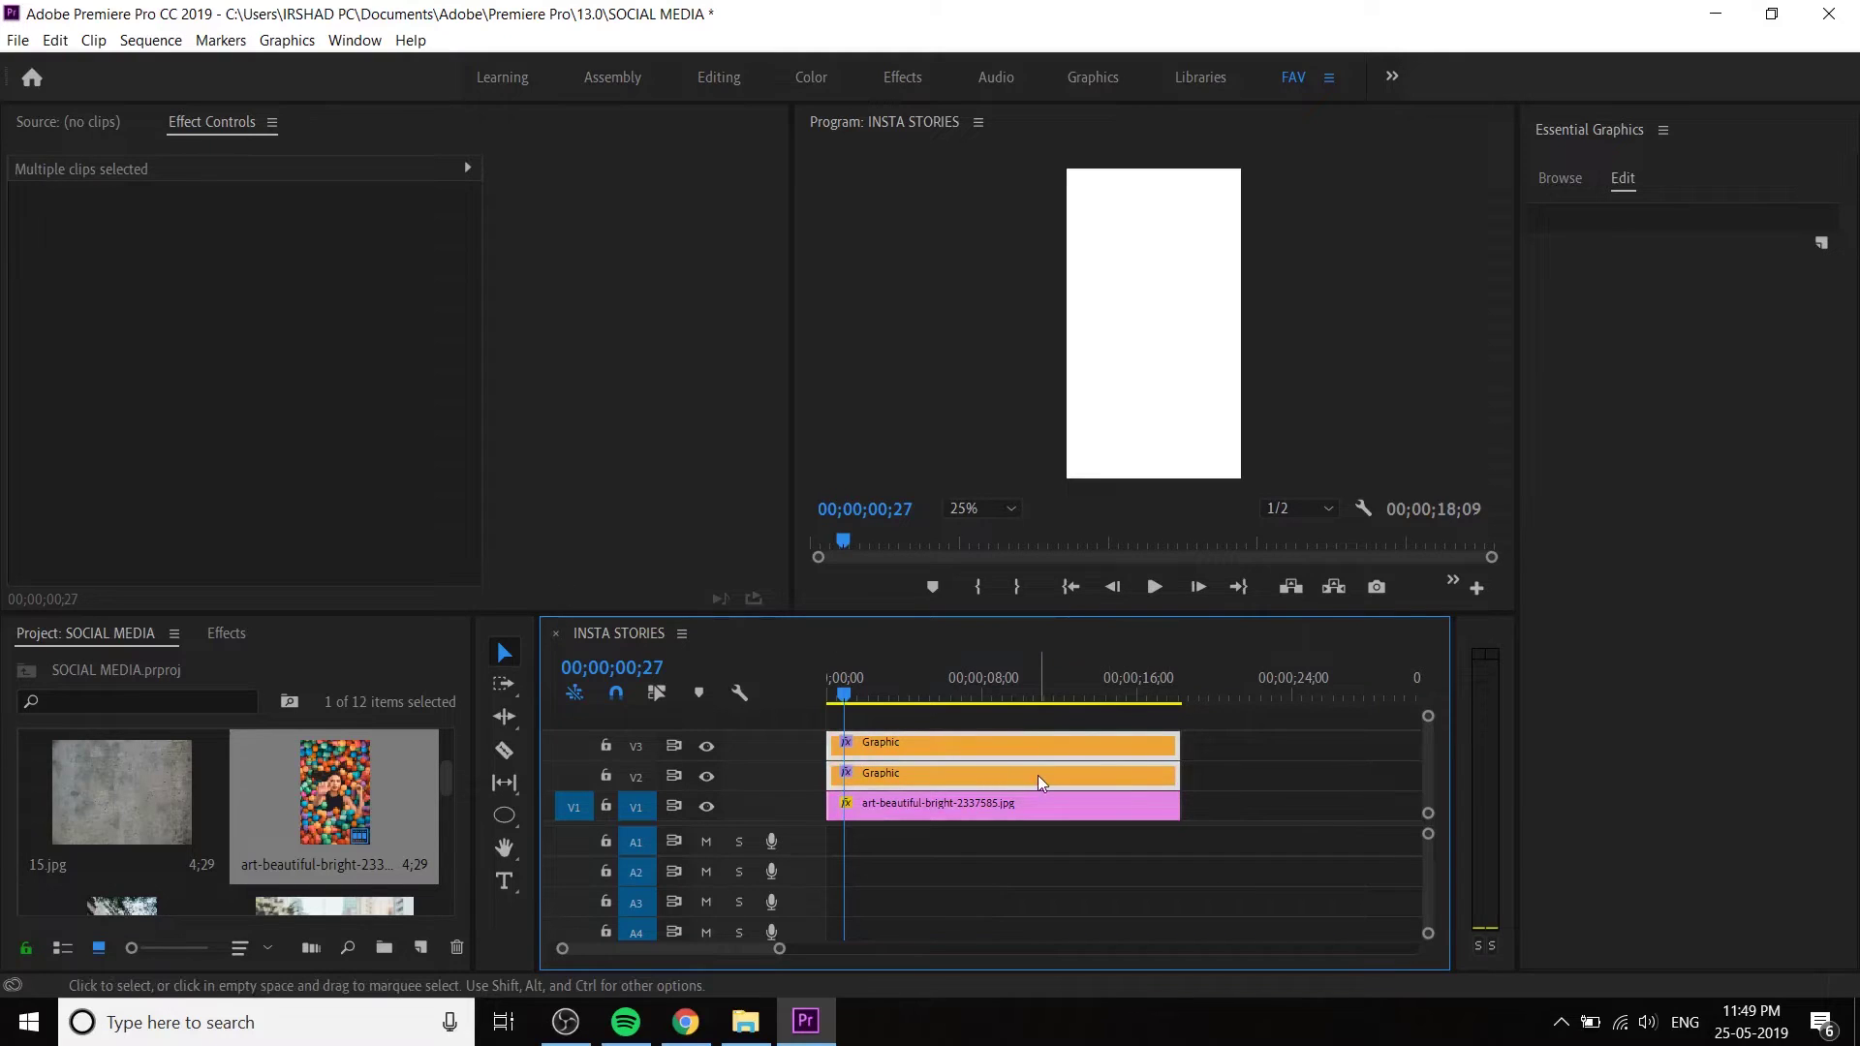
right_click(1037, 775)
click(1124, 532)
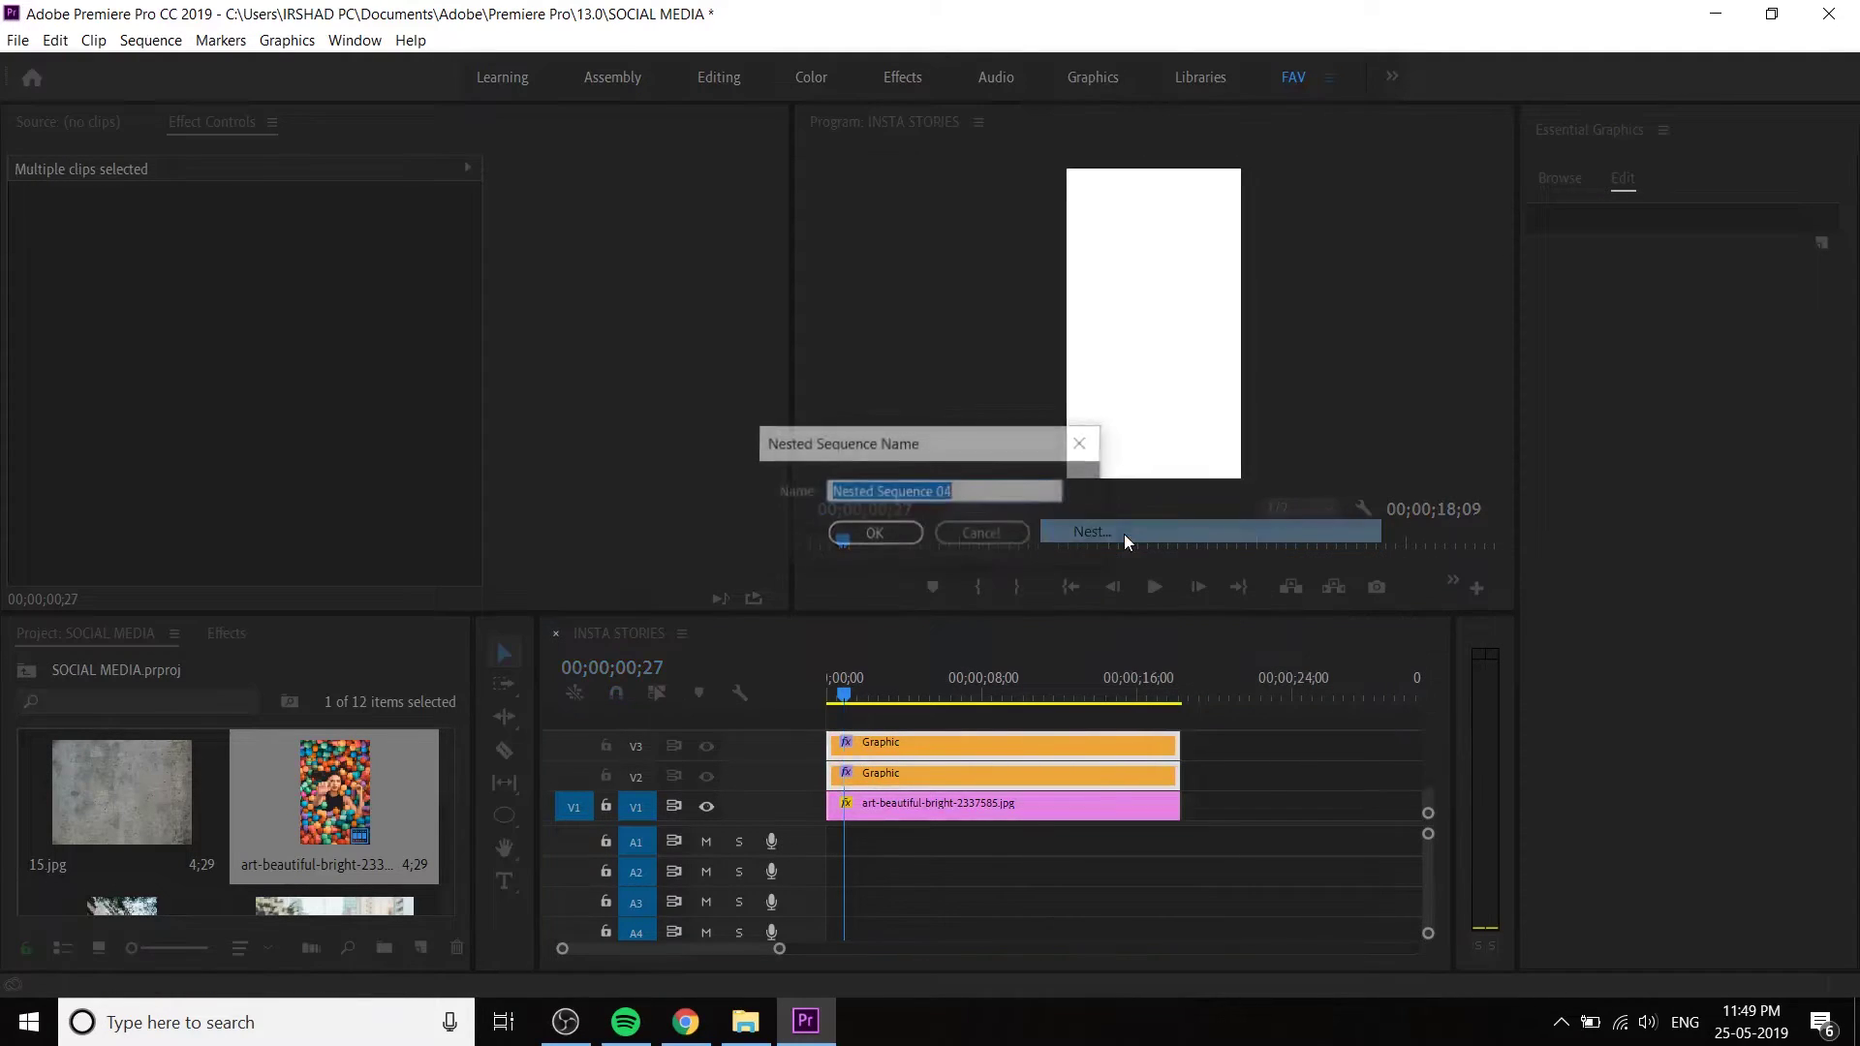
text(MAS)
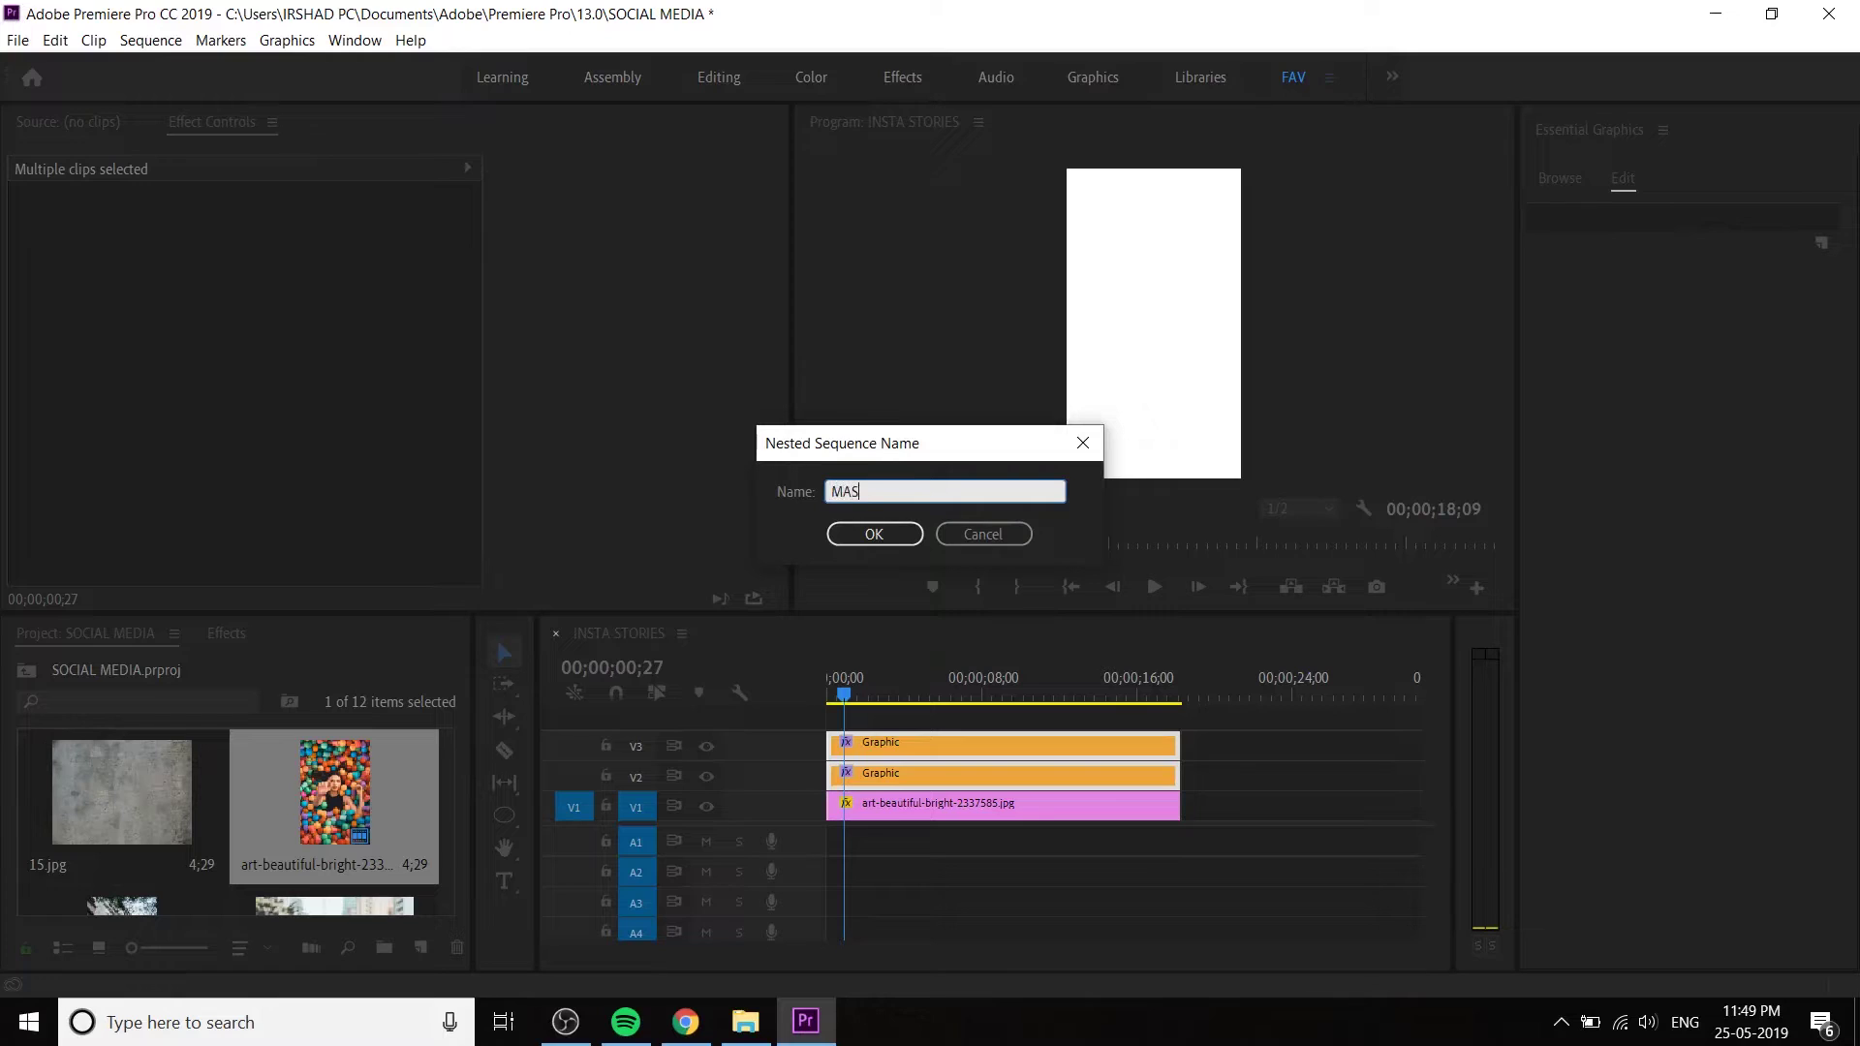
text(K)
key(Return)
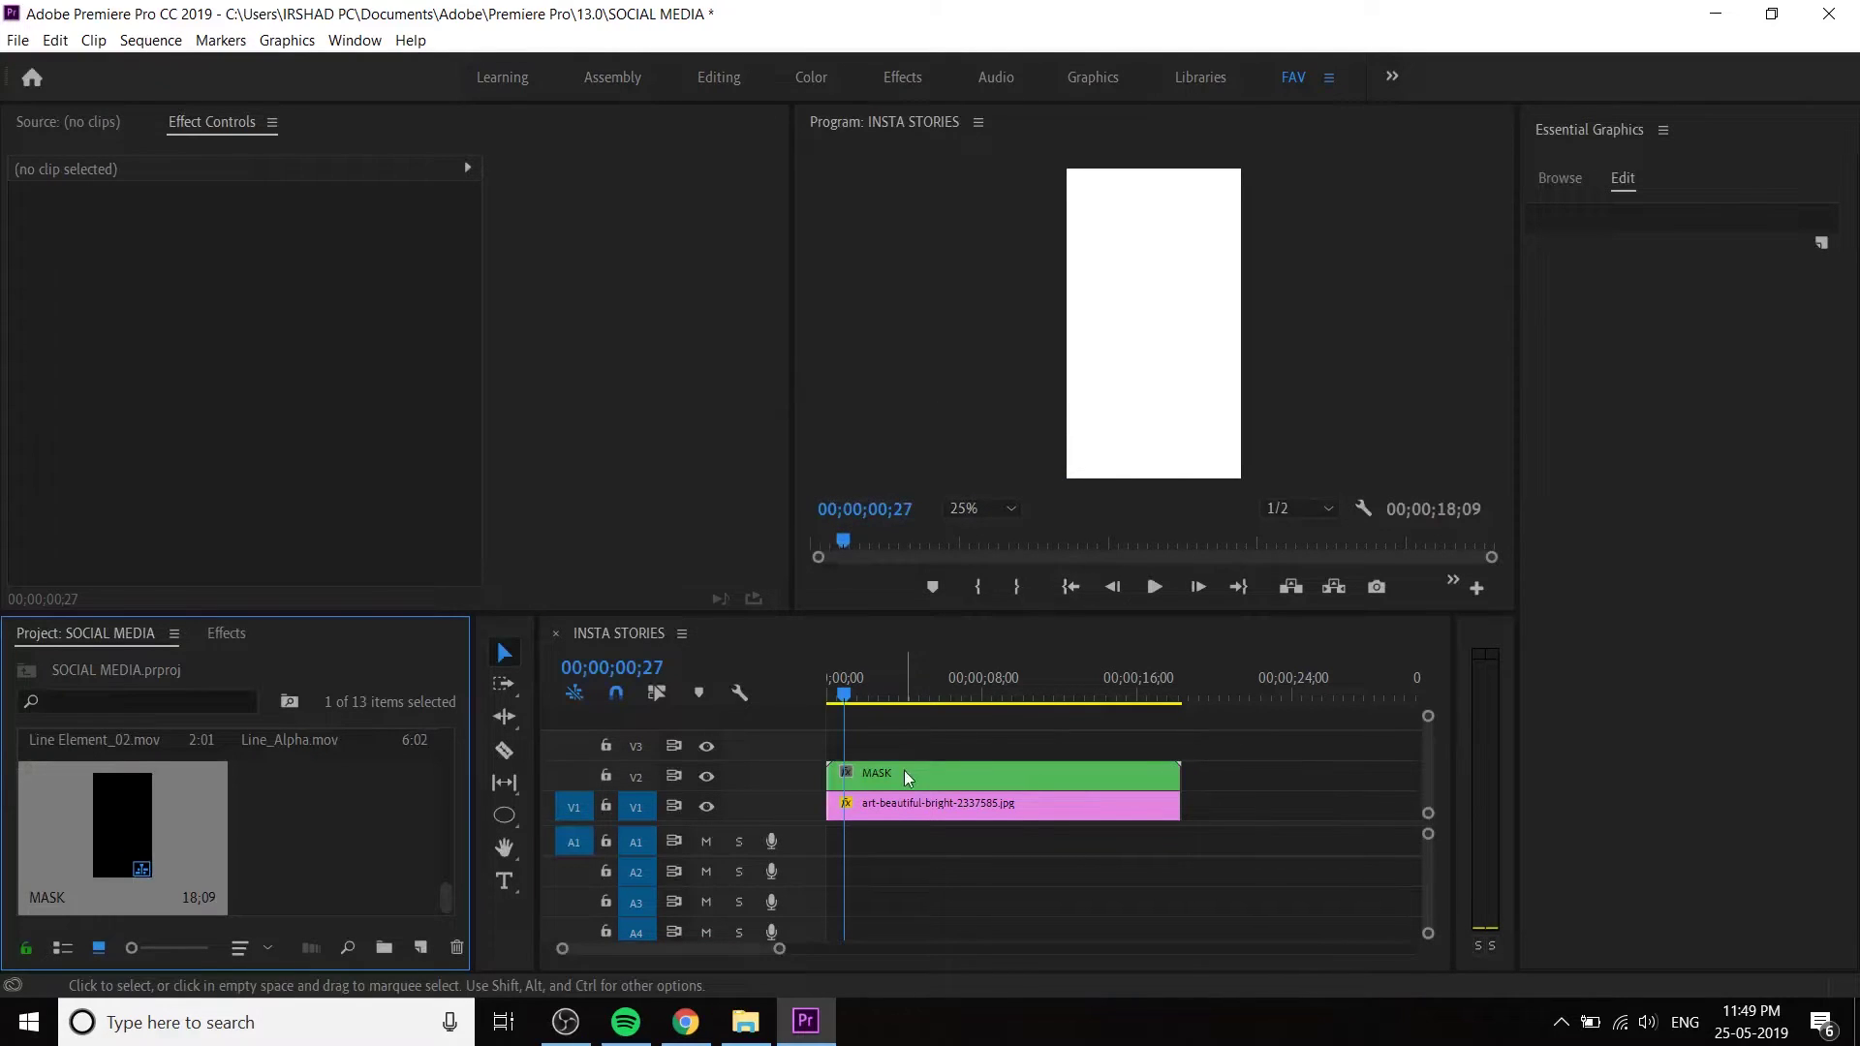
drag(852, 681, 810, 688)
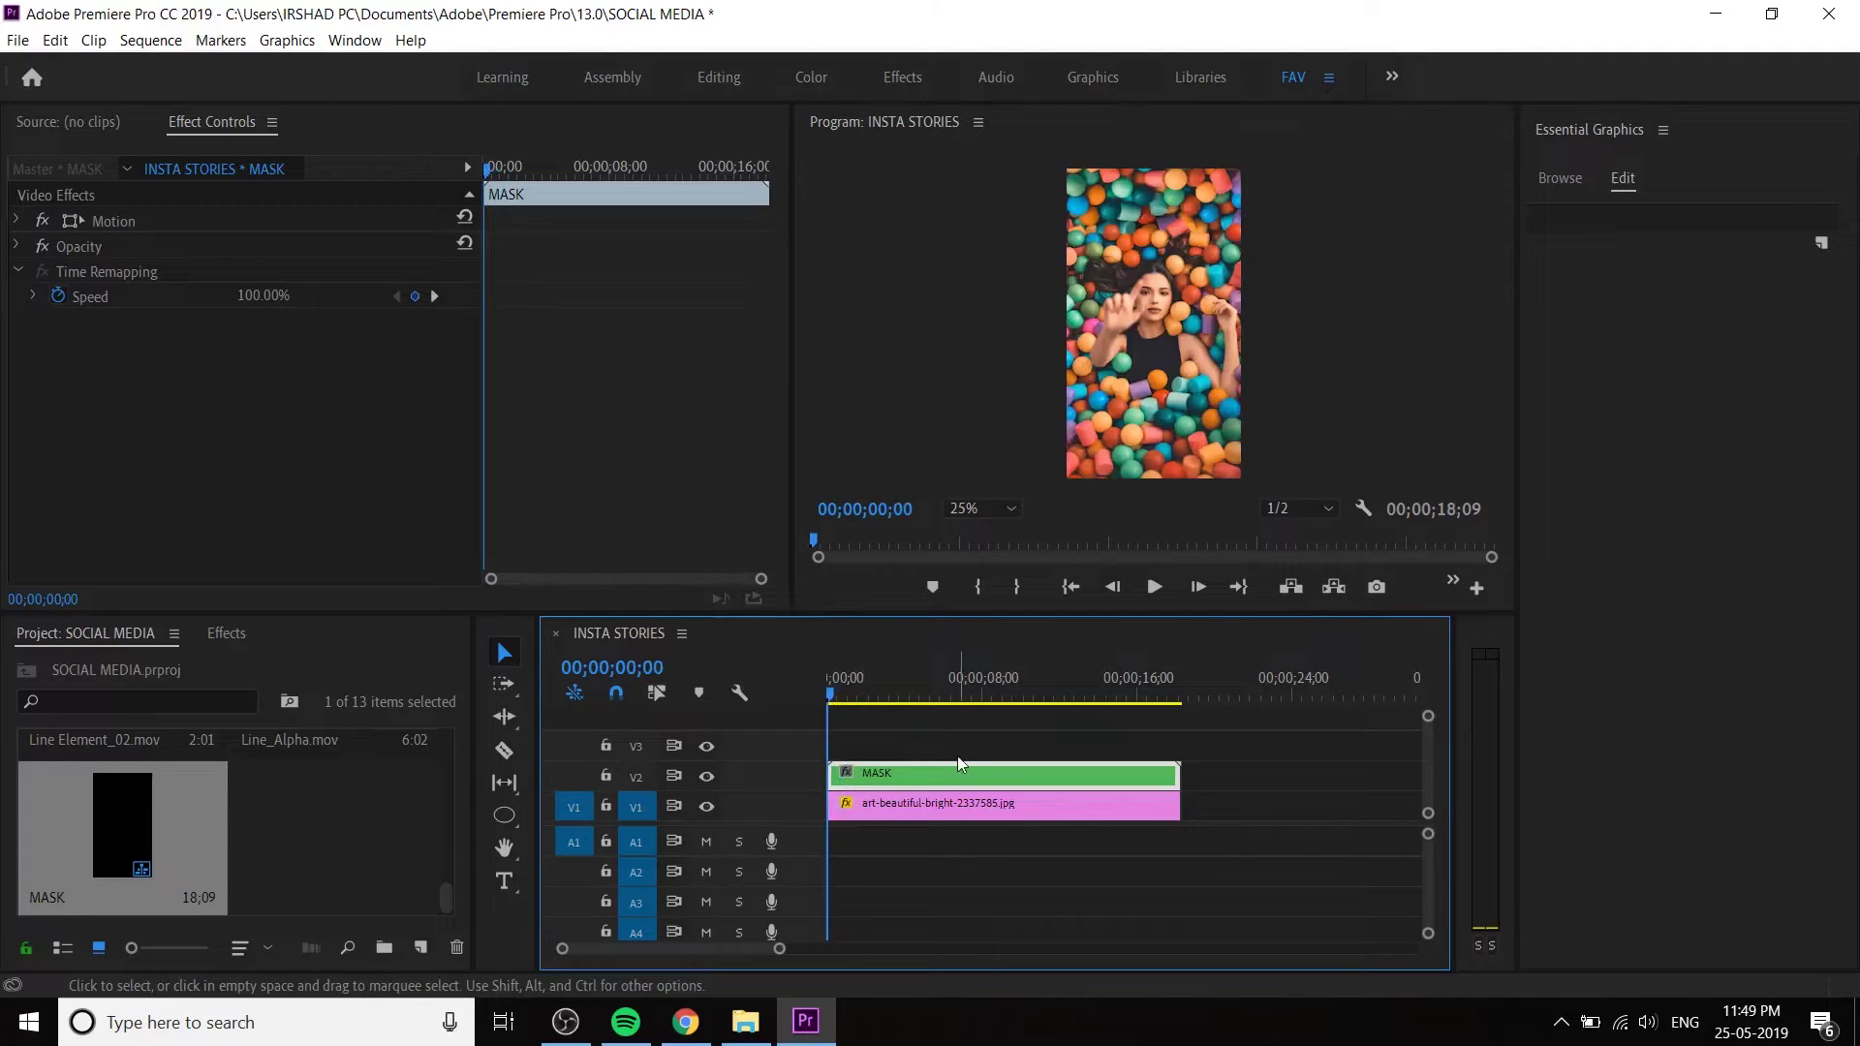
- Switch to Chrome and skip back in the Instagram Stories preview video to examine the reference story designs
click(686, 1021)
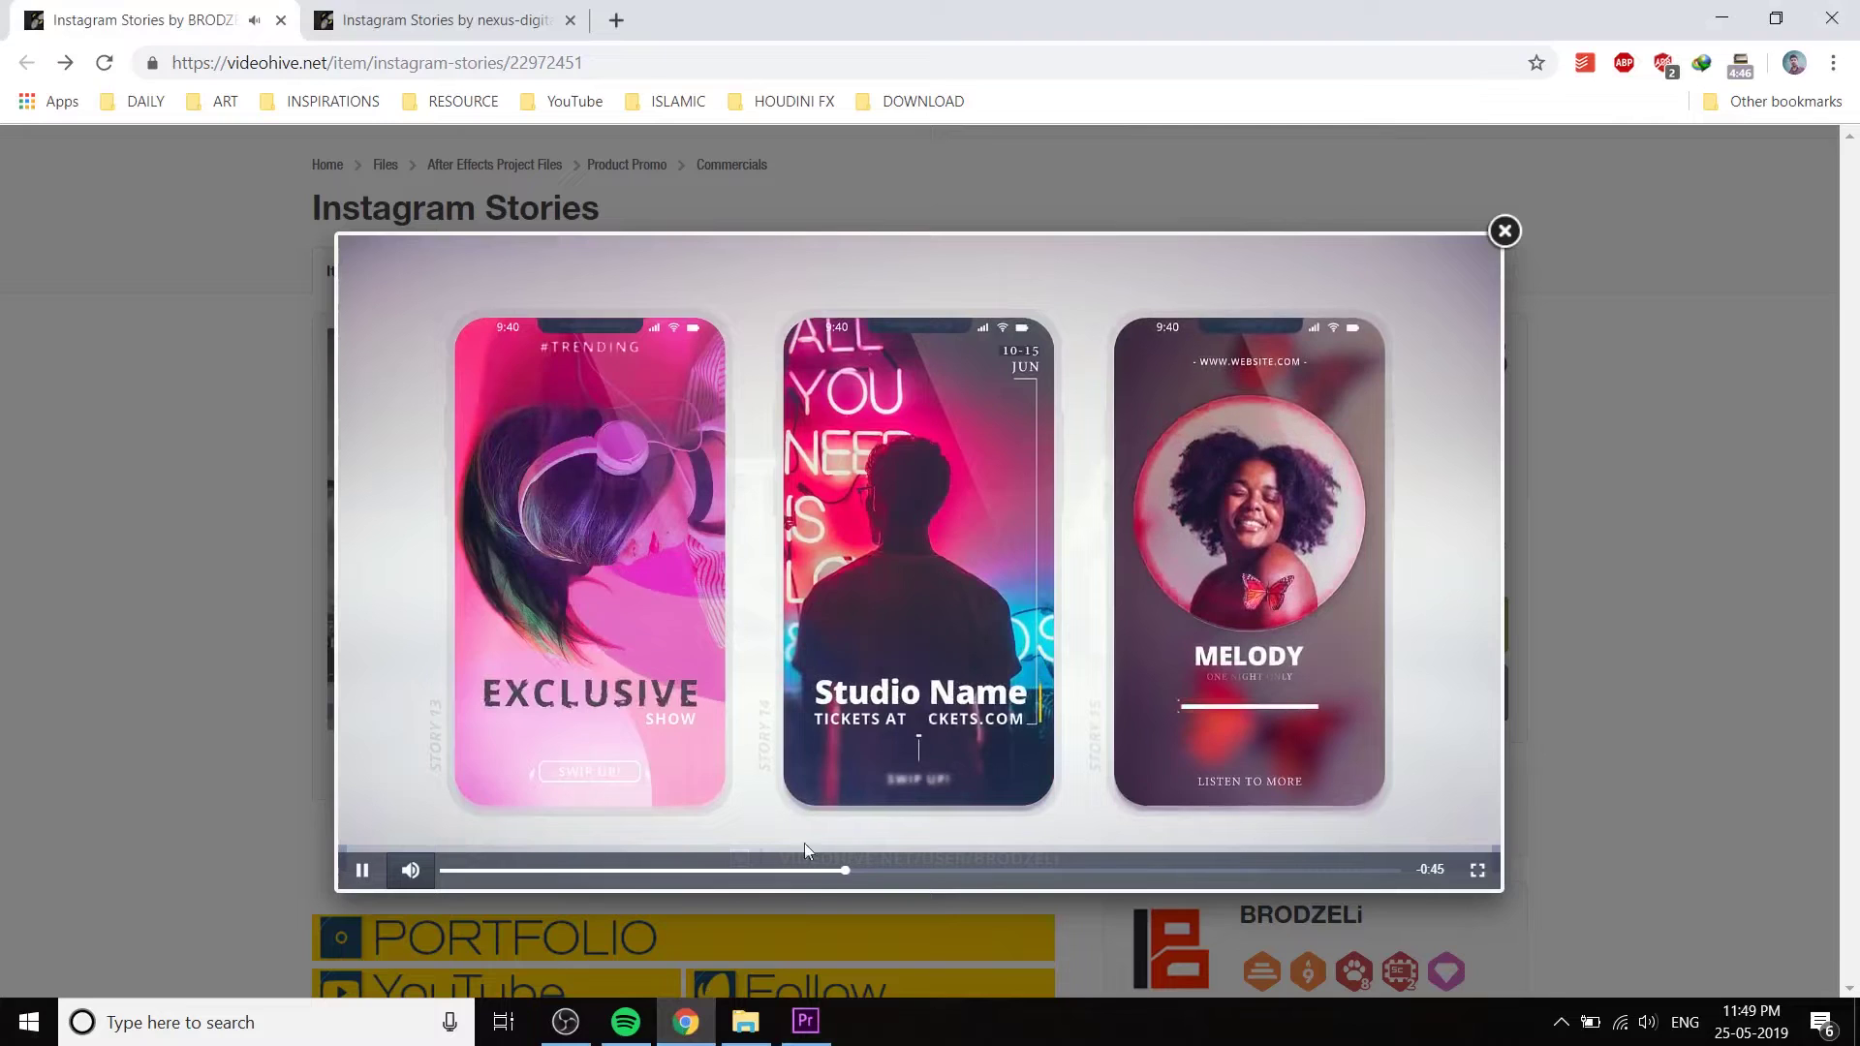
click(814, 871)
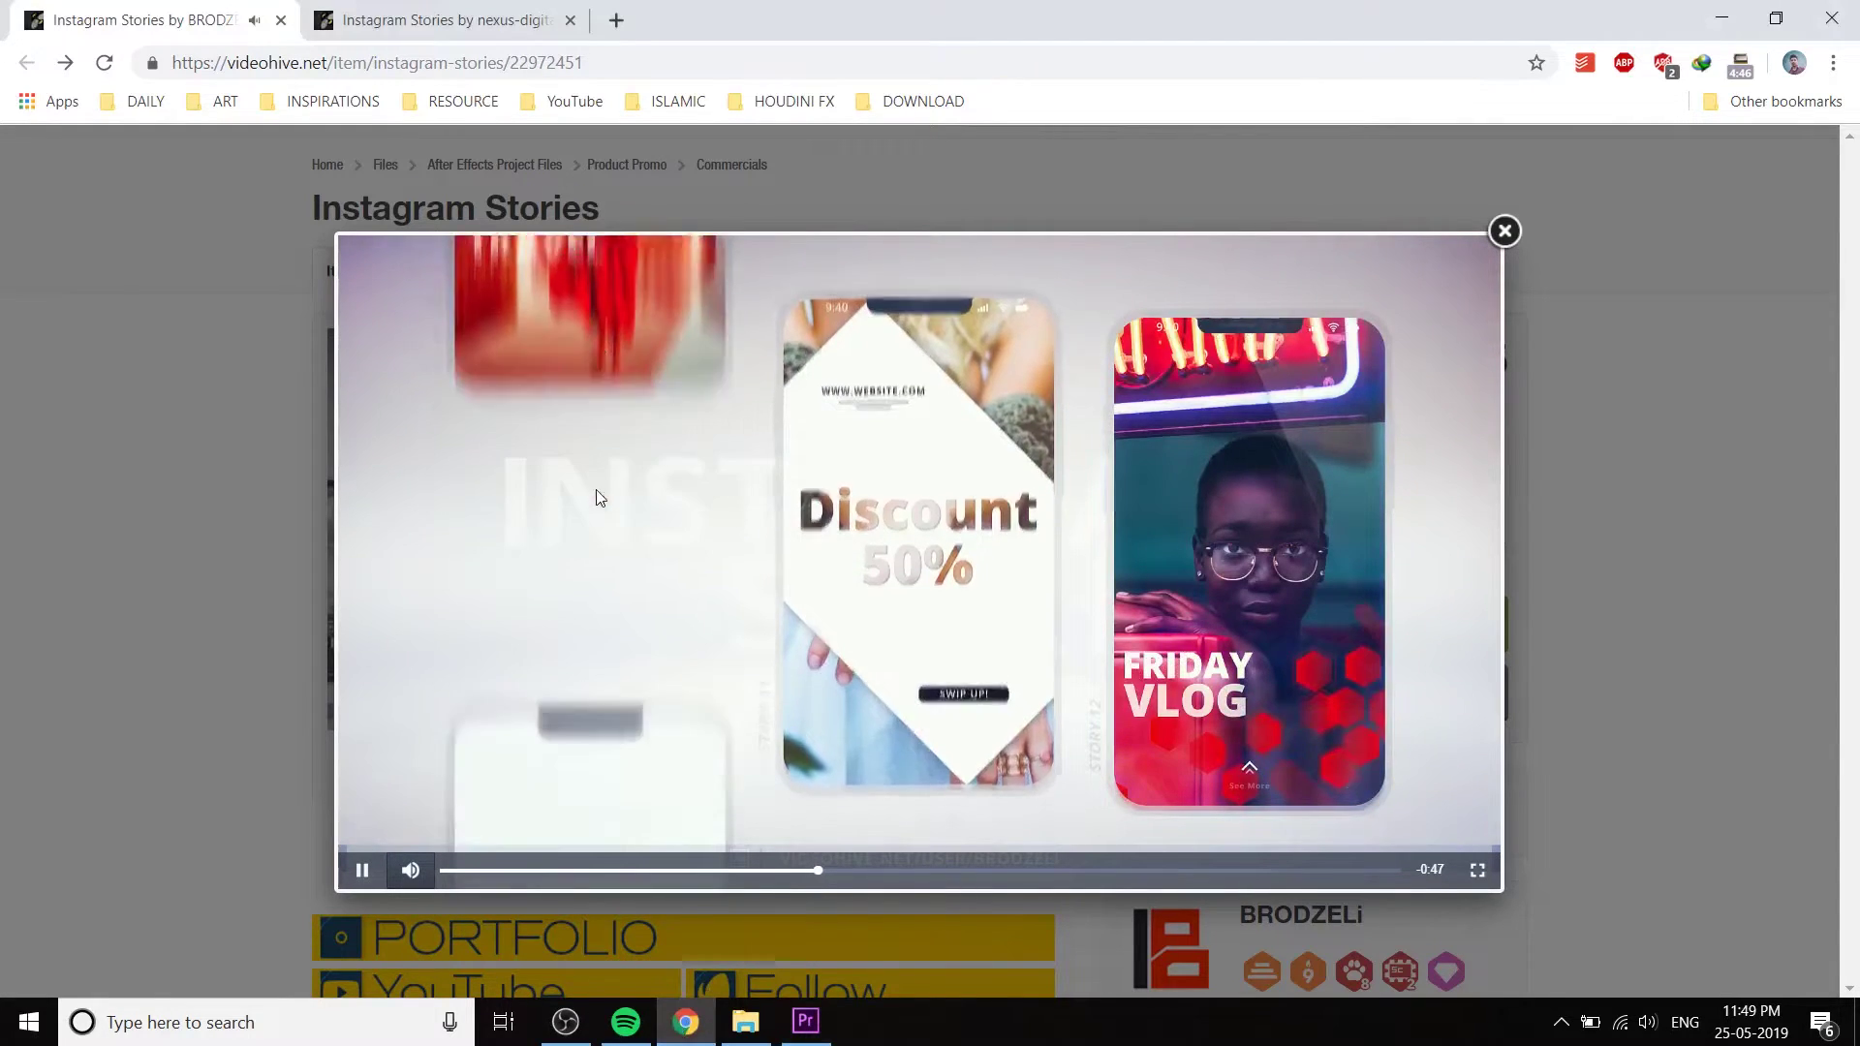
- Switch back to Premiere Pro and move the MASK clip up to track V3 and the photo clip up to V2
click(585, 575)
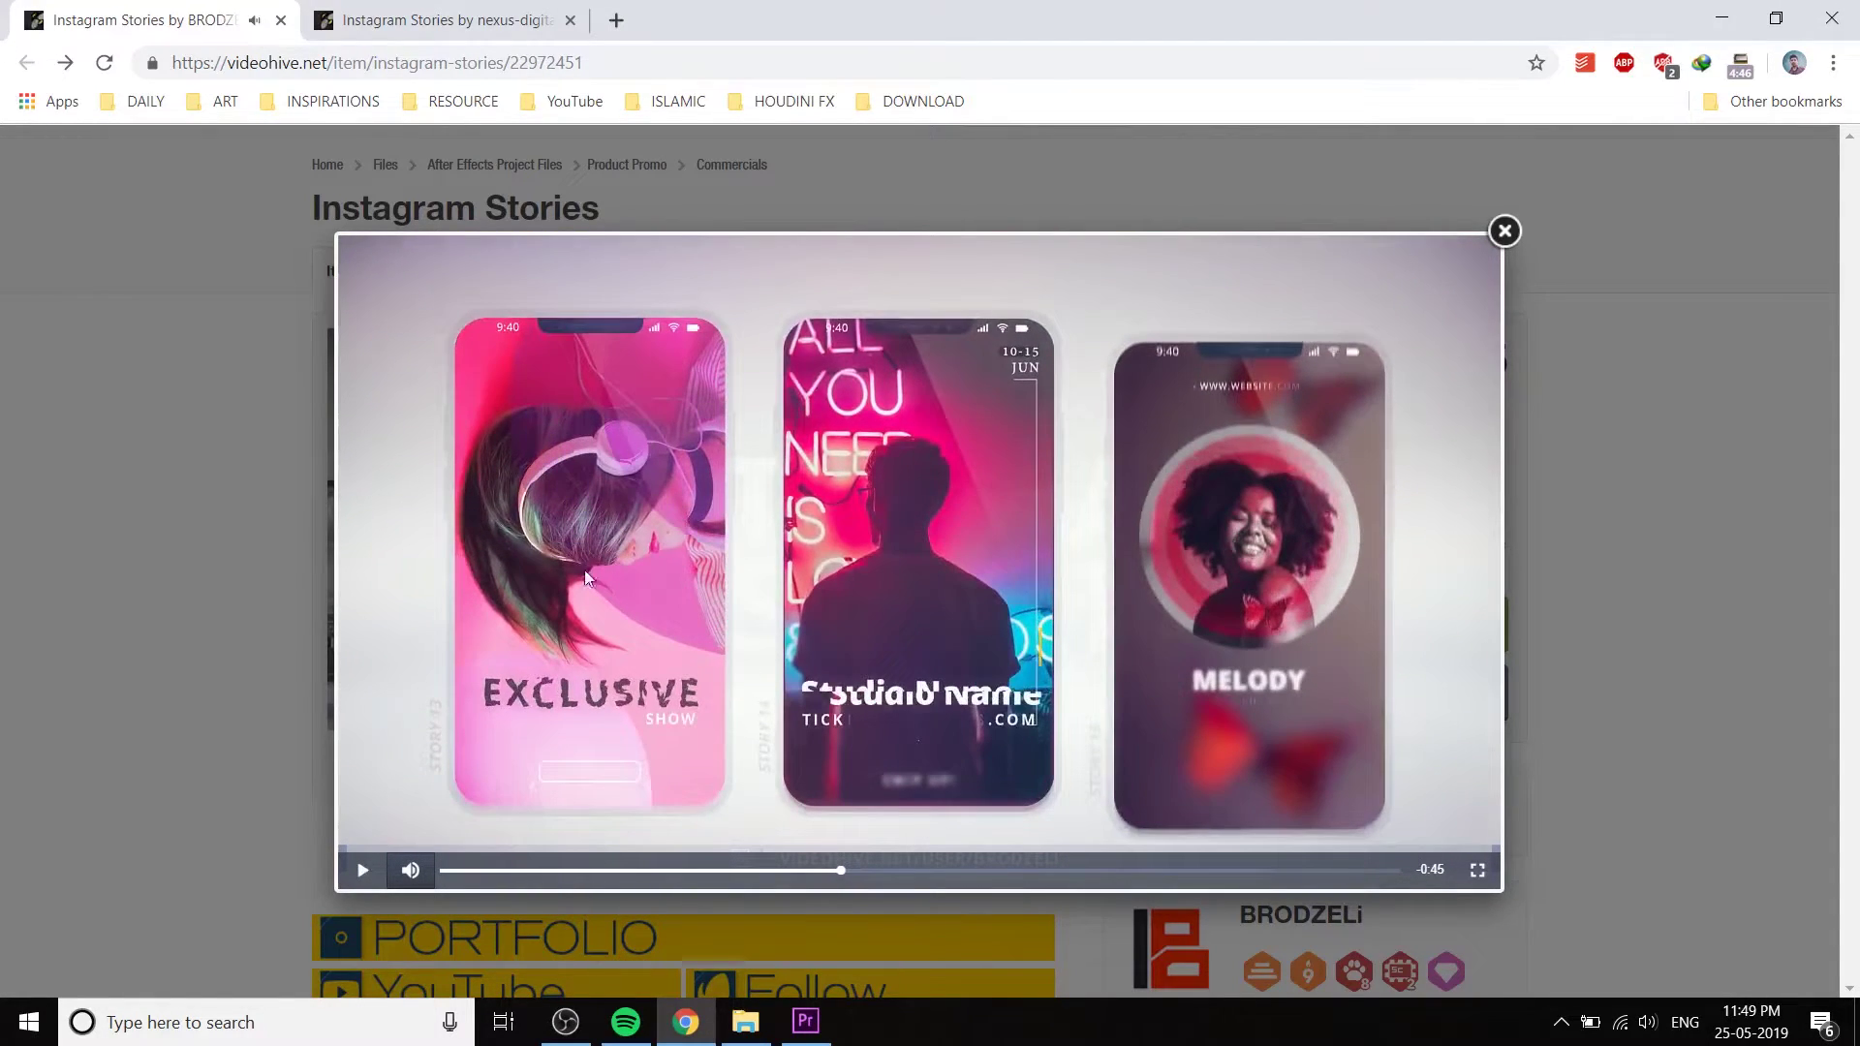
click(808, 1025)
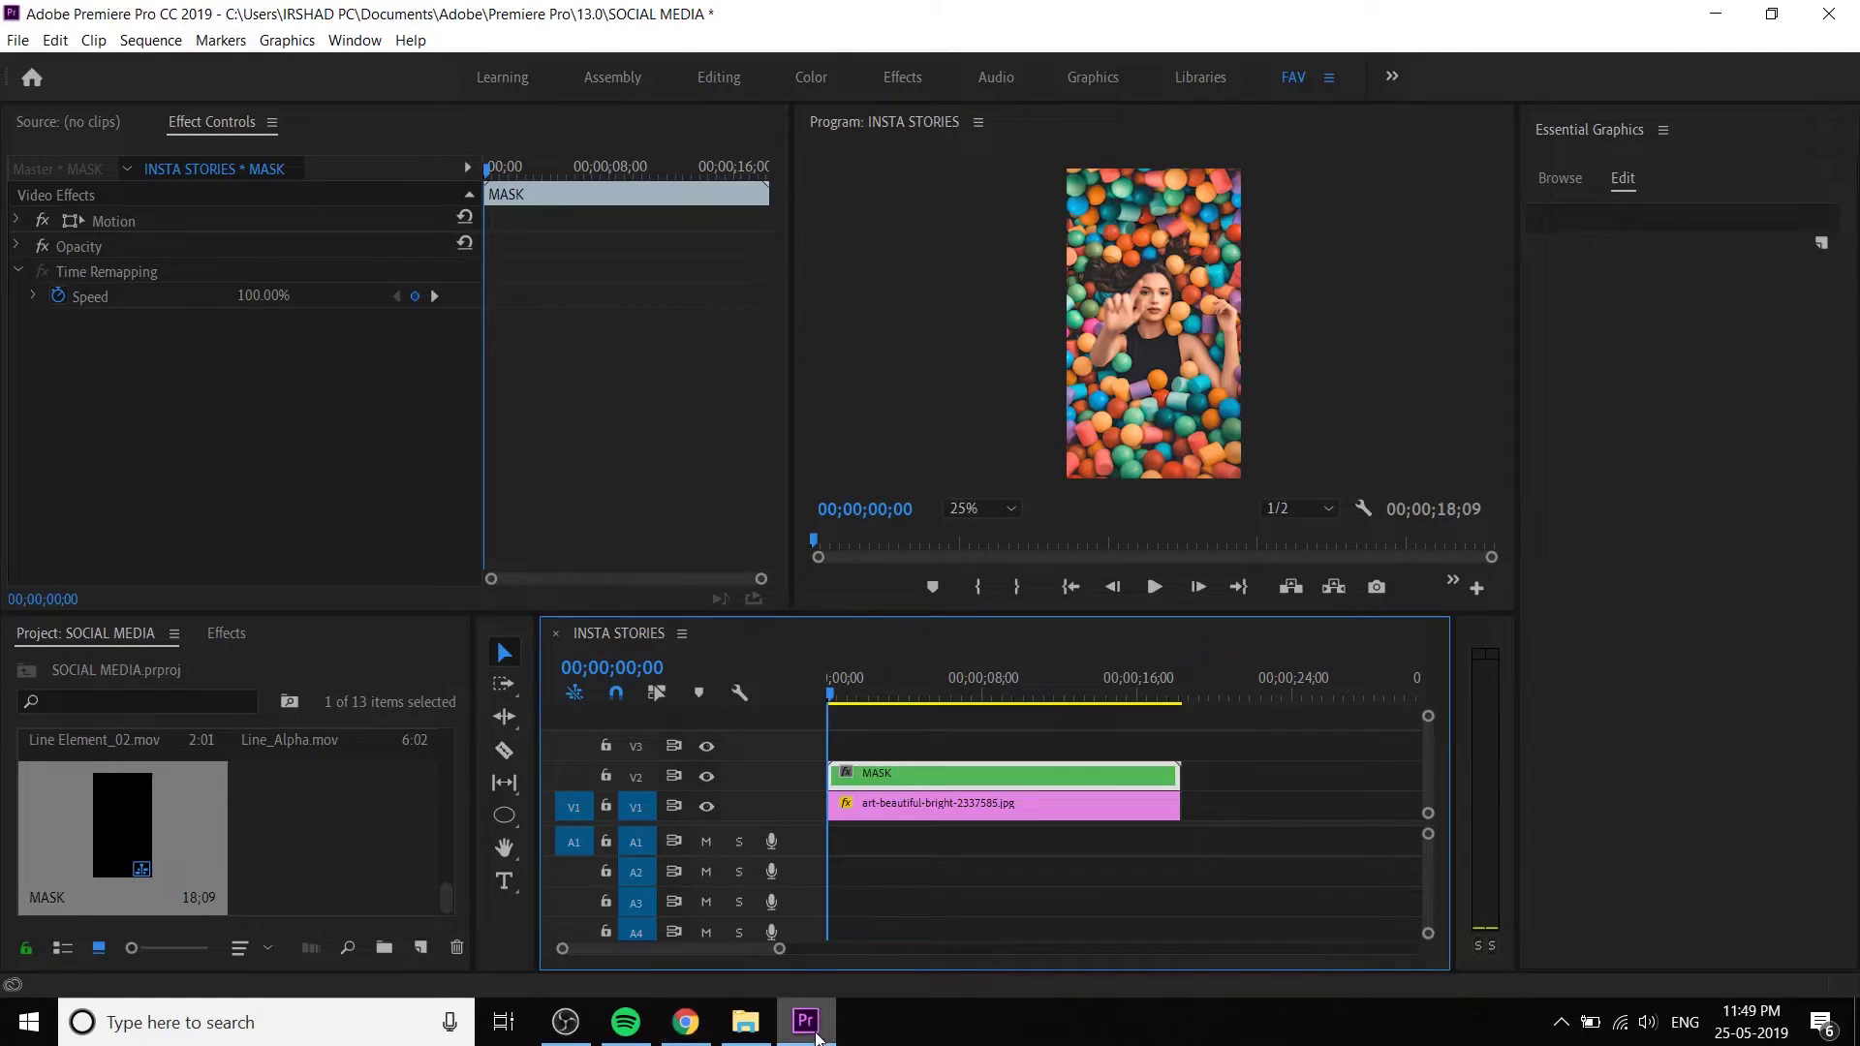
click(1025, 857)
click(887, 777)
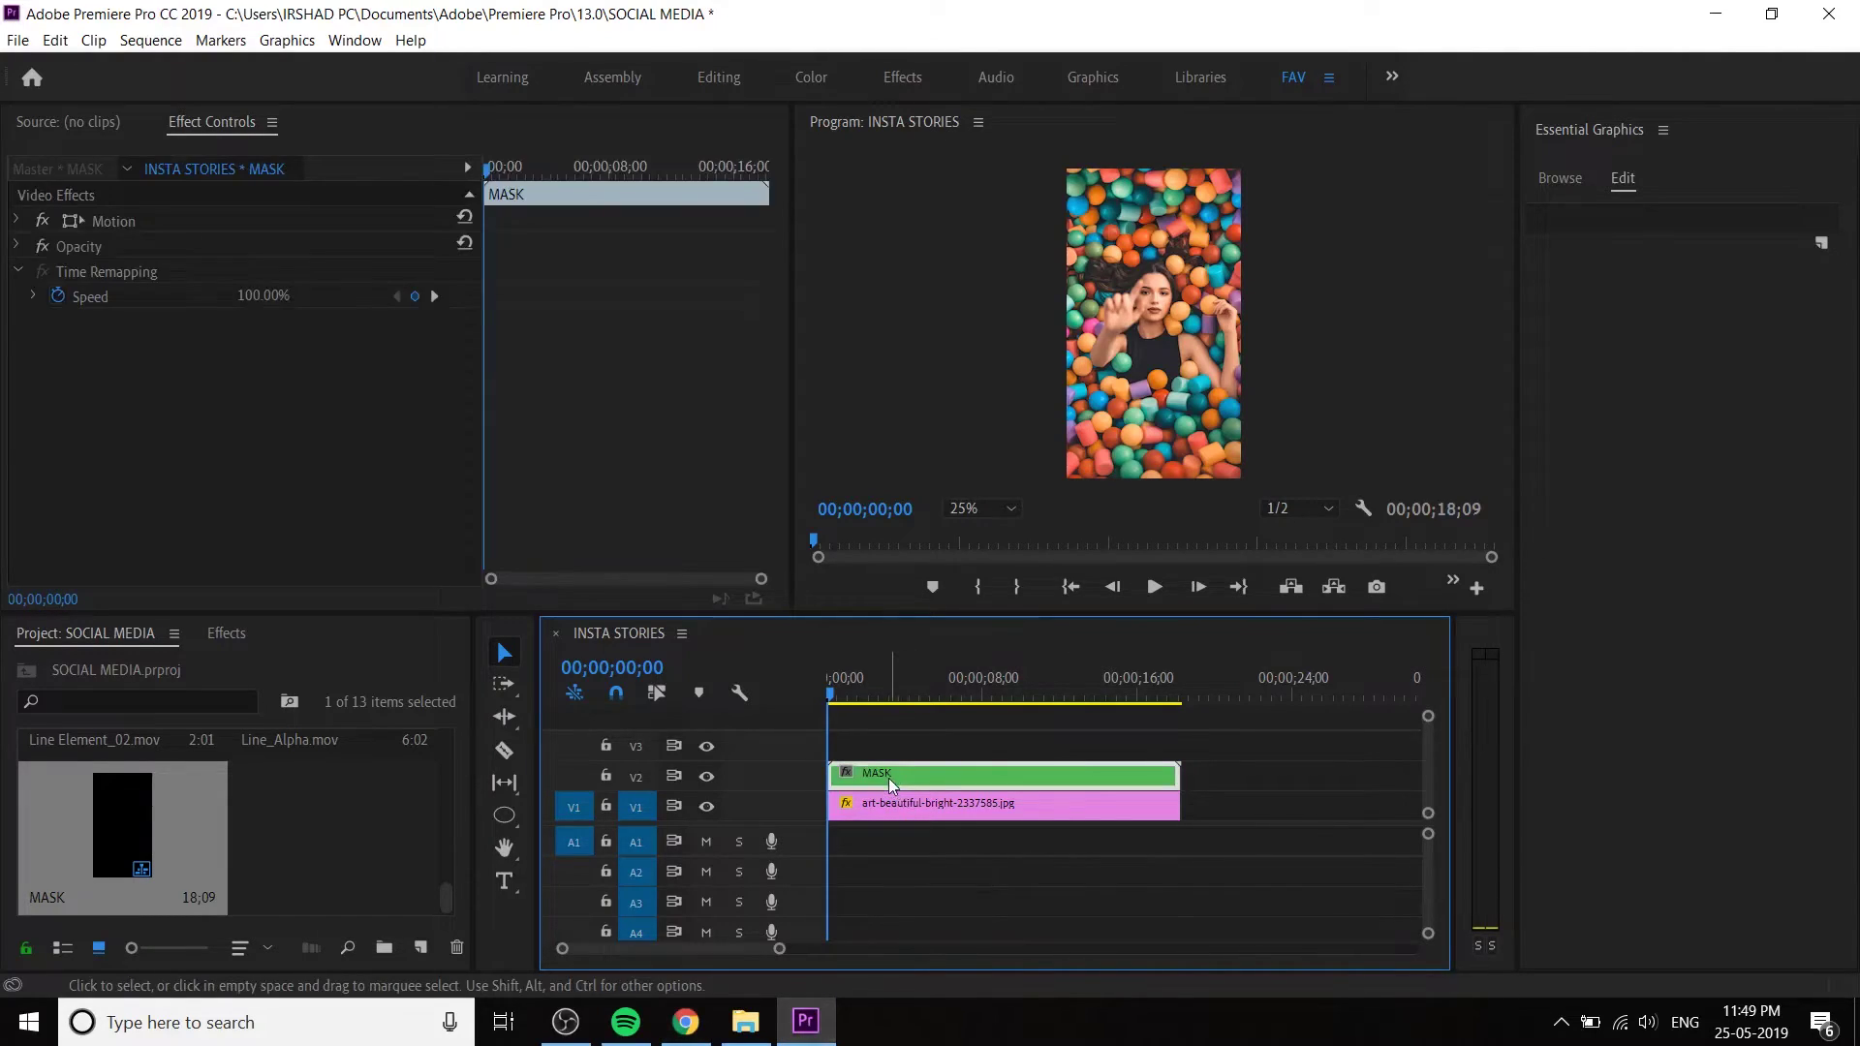
click(878, 742)
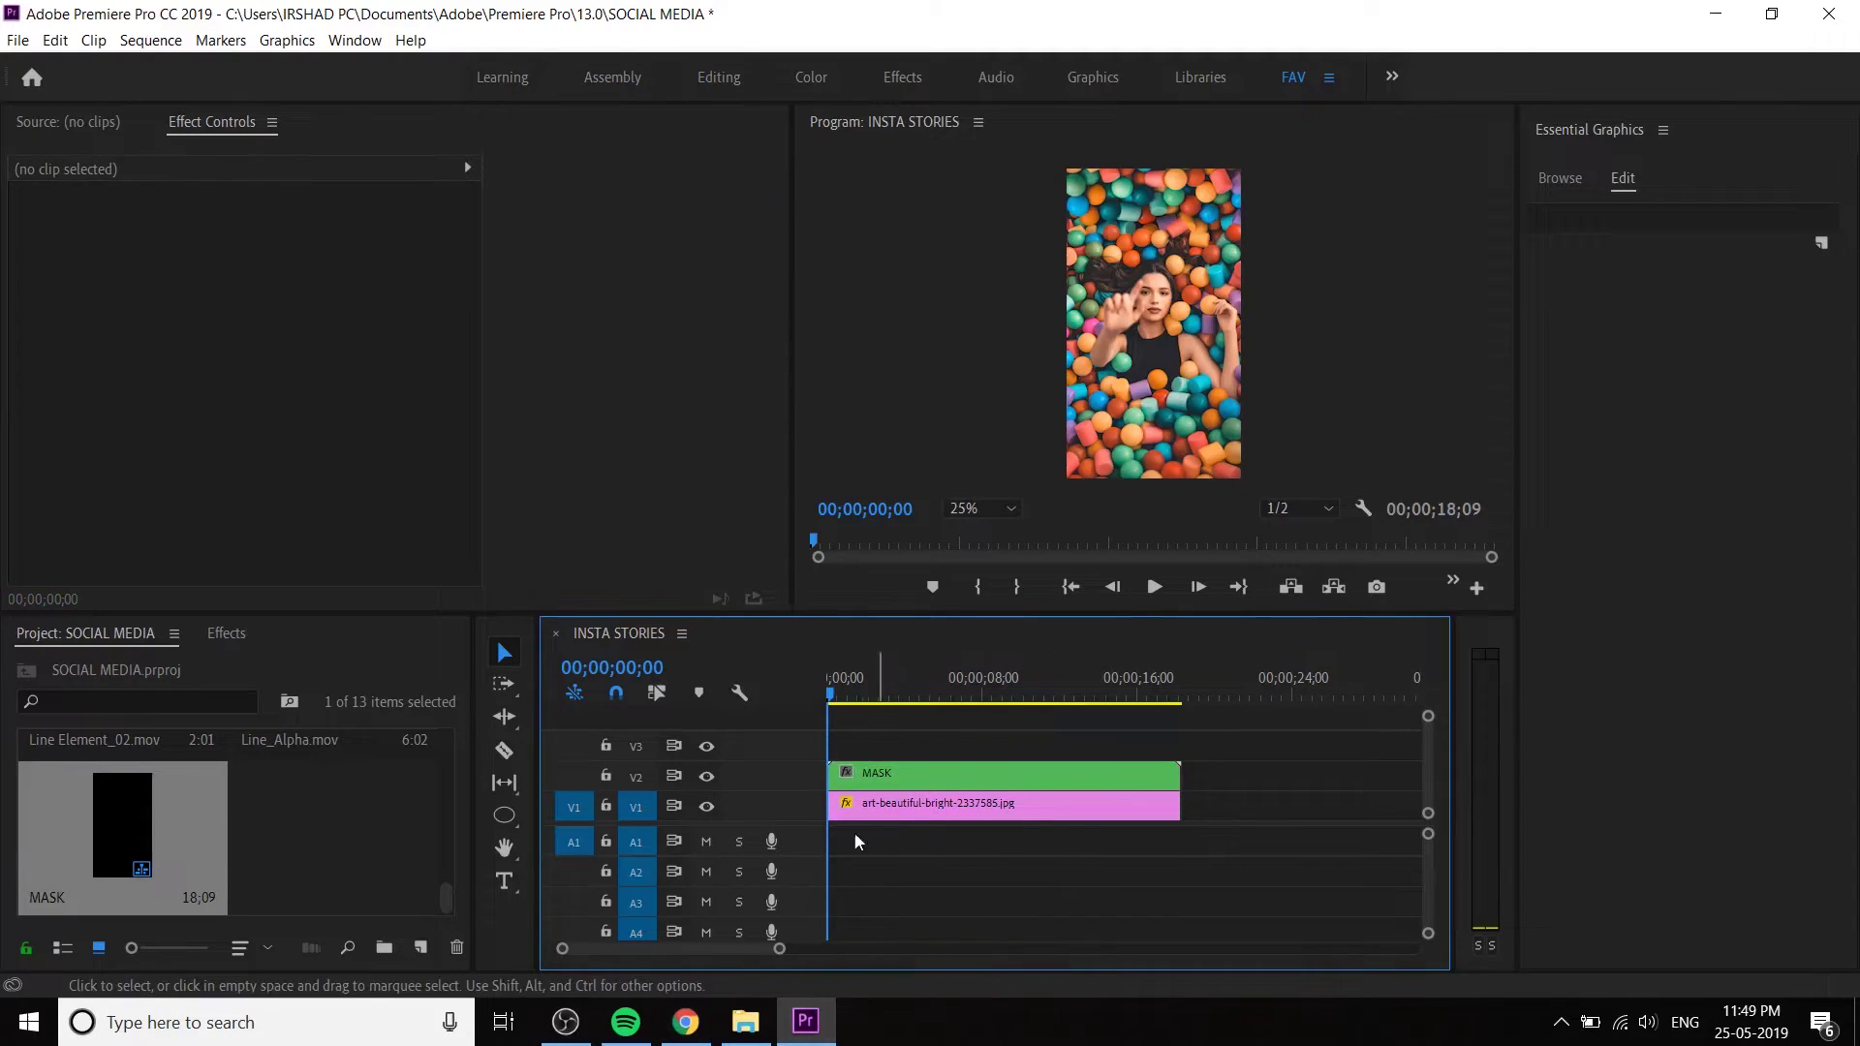
drag(800, 824, 801, 876)
click(986, 860)
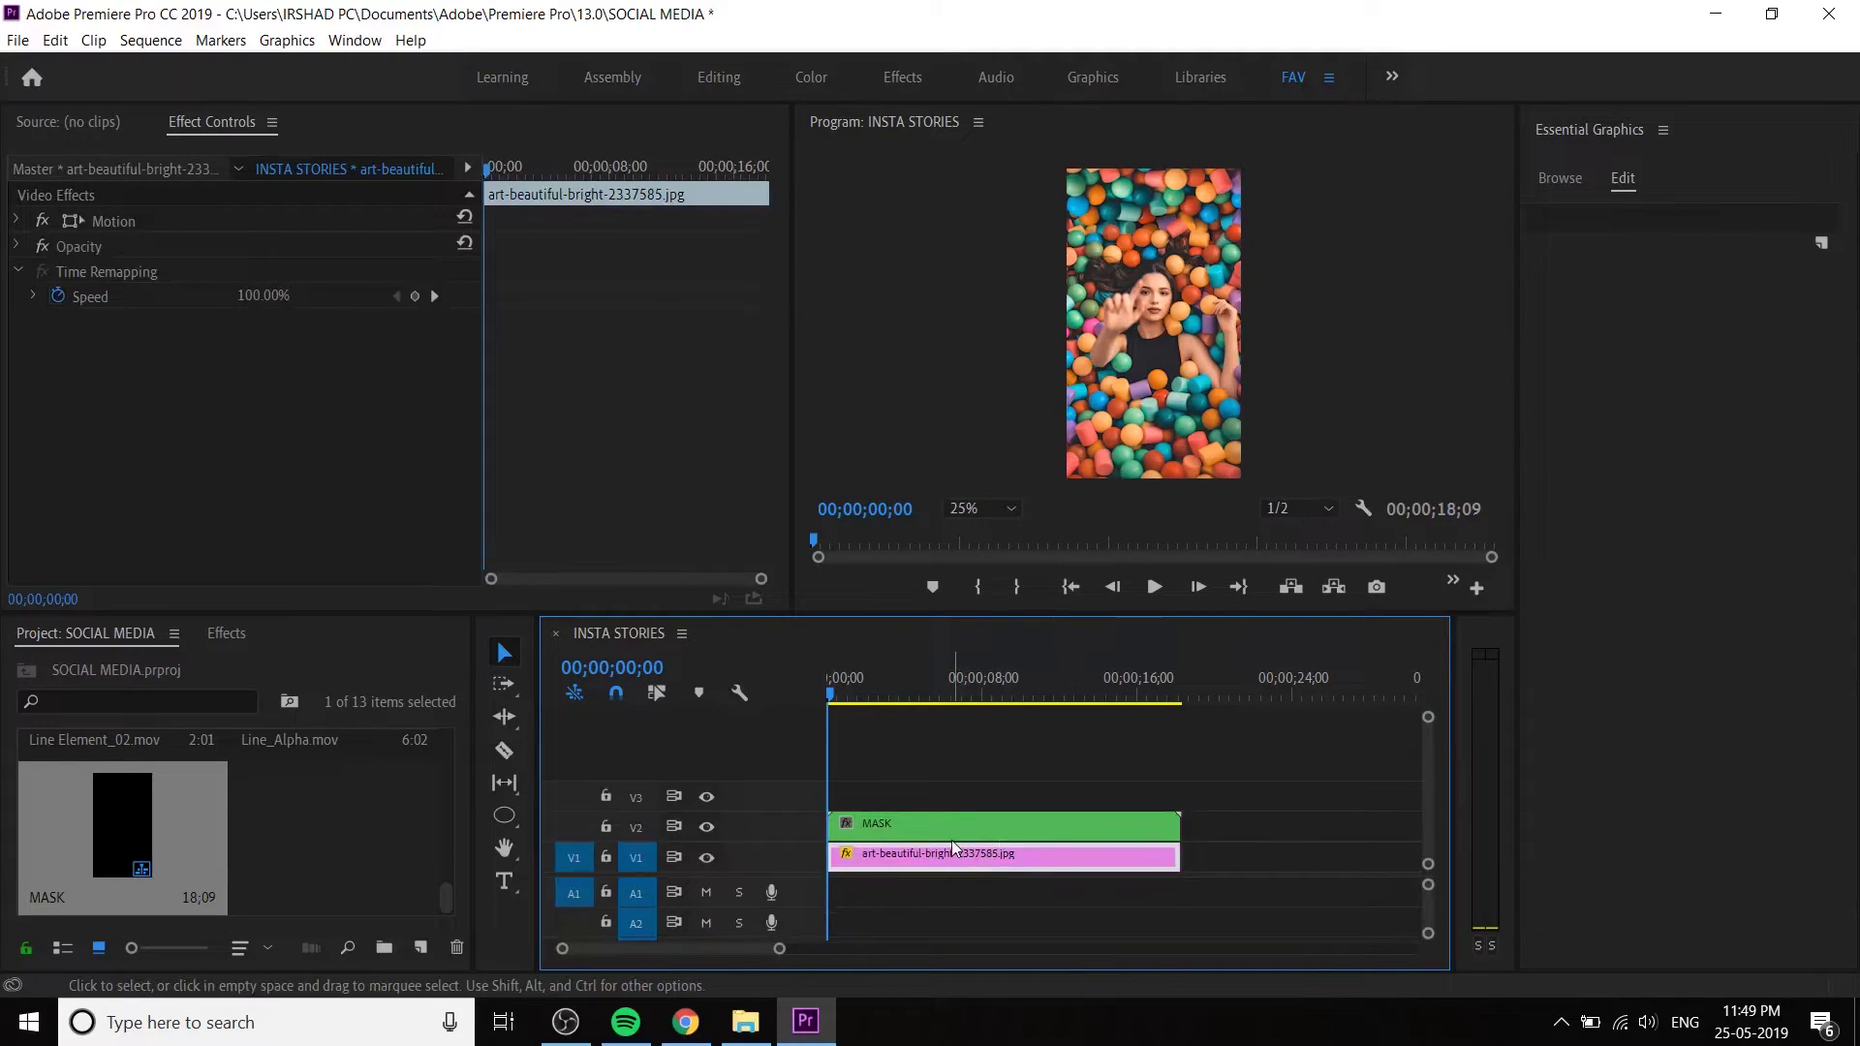
click(1217, 824)
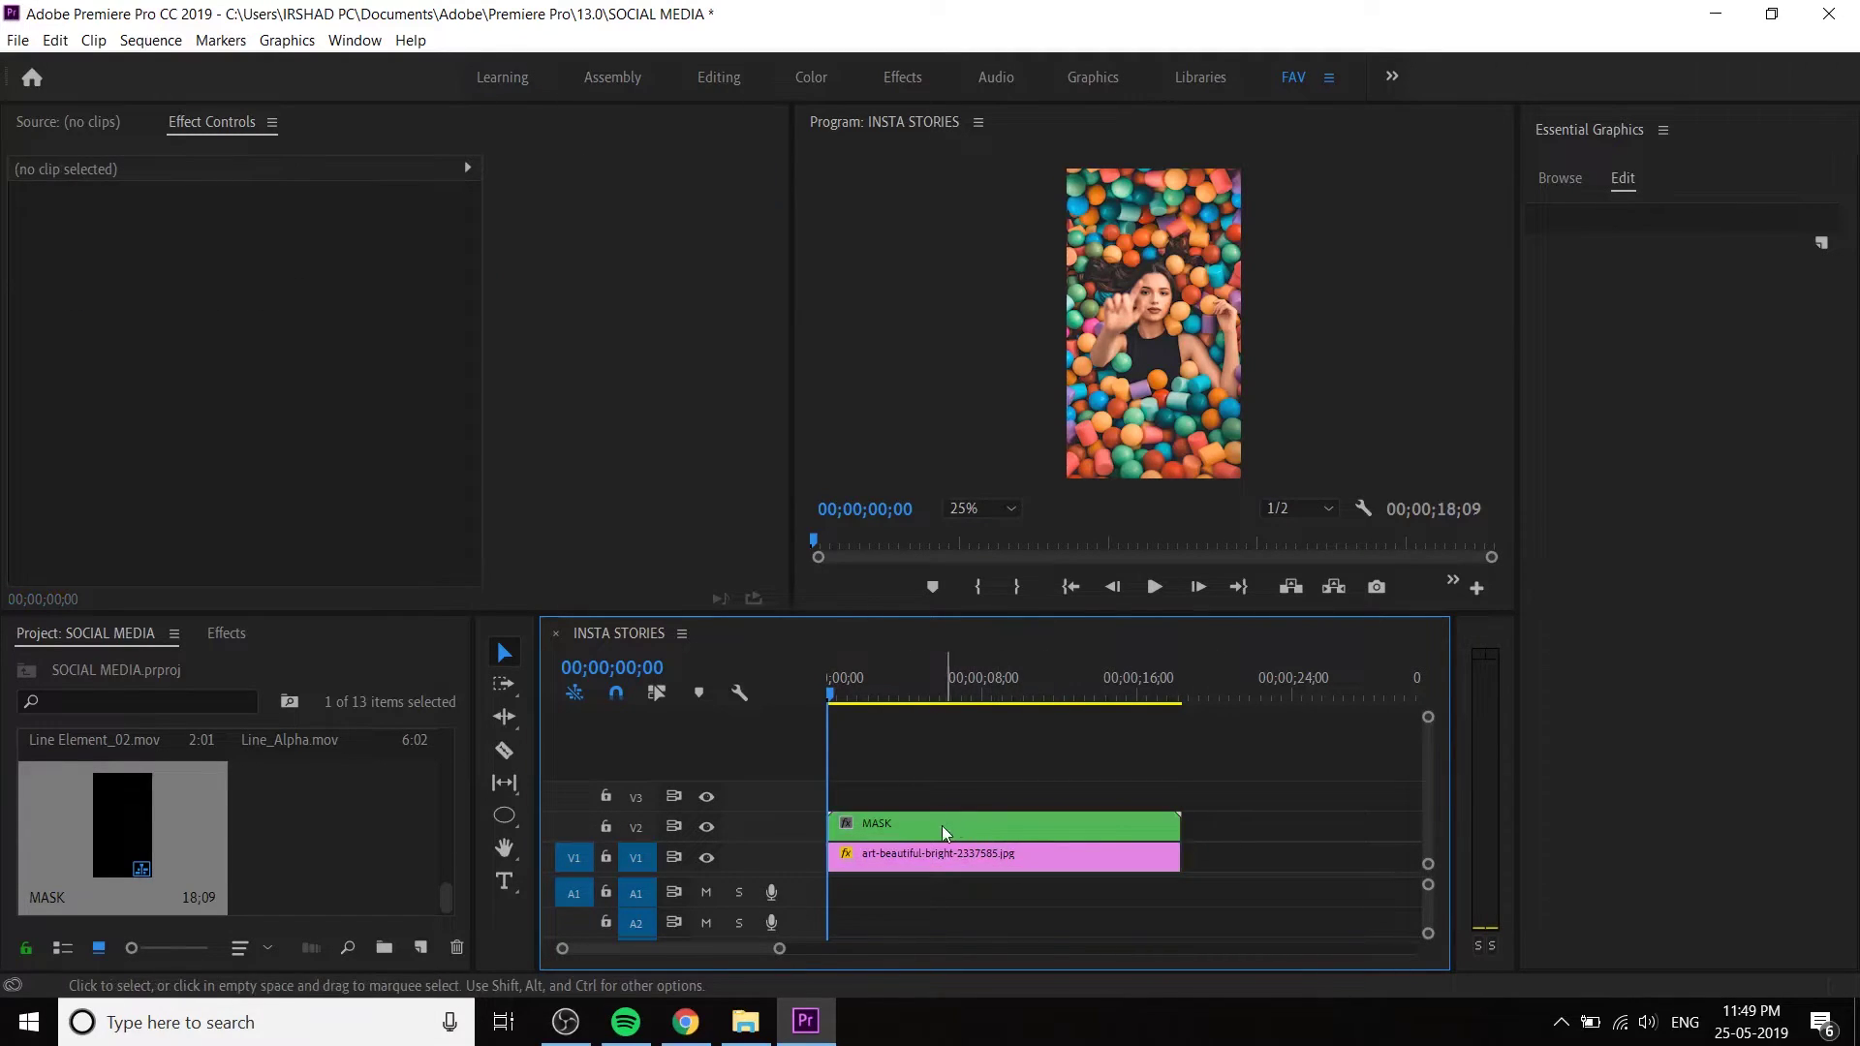
drag(942, 825, 935, 795)
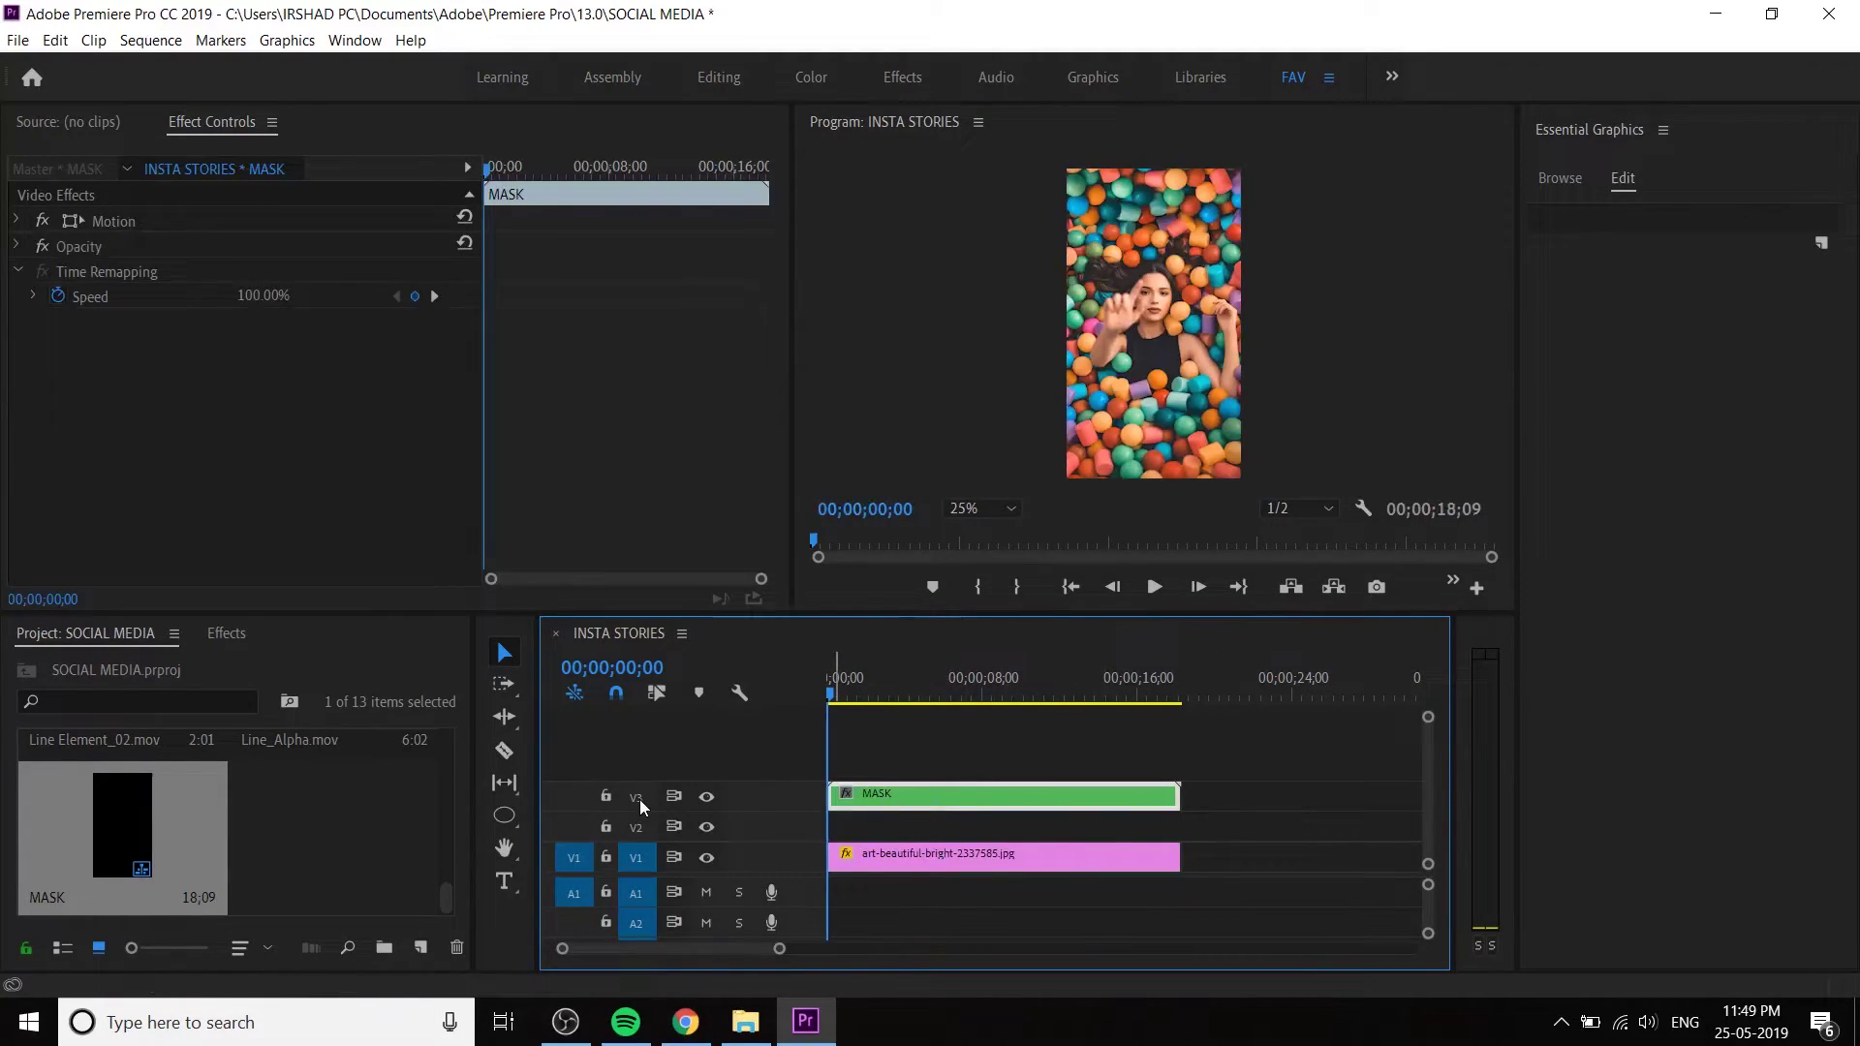
drag(904, 861, 918, 835)
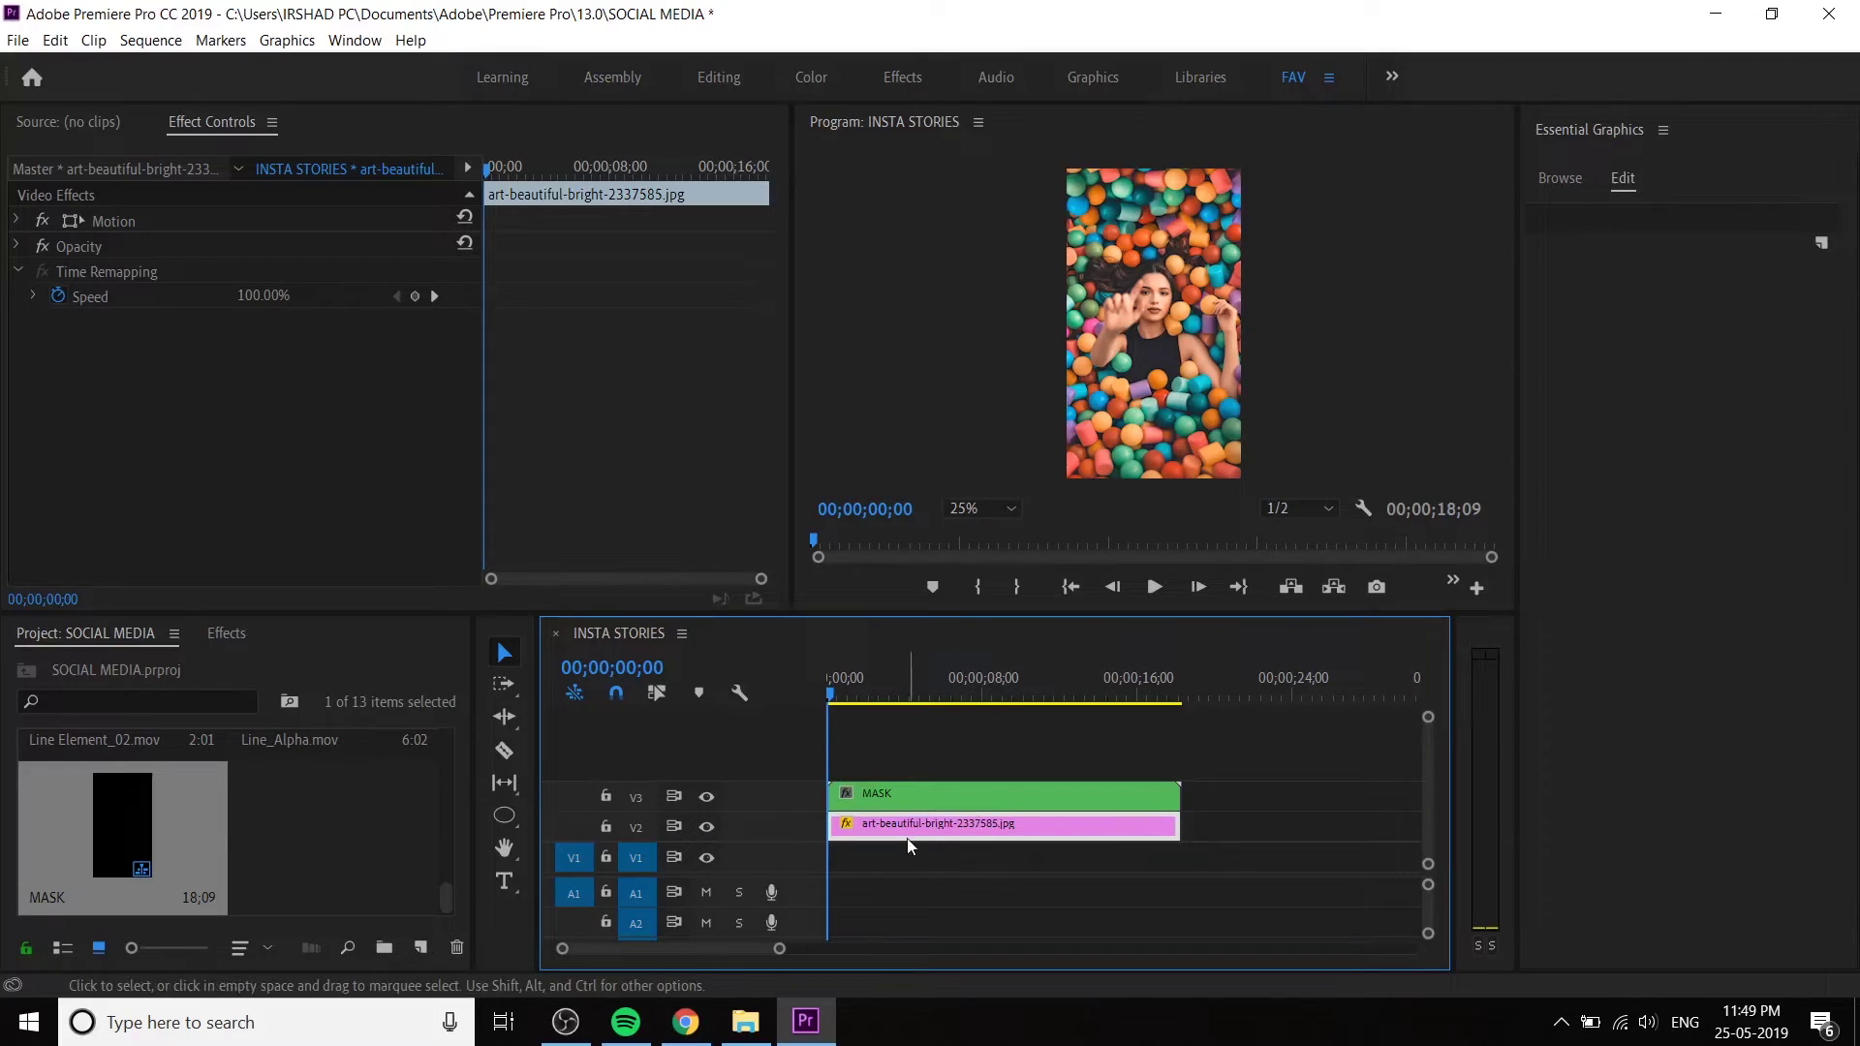
- Apply the Track Matte Key video effect to the photo clip on V2
click(229, 633)
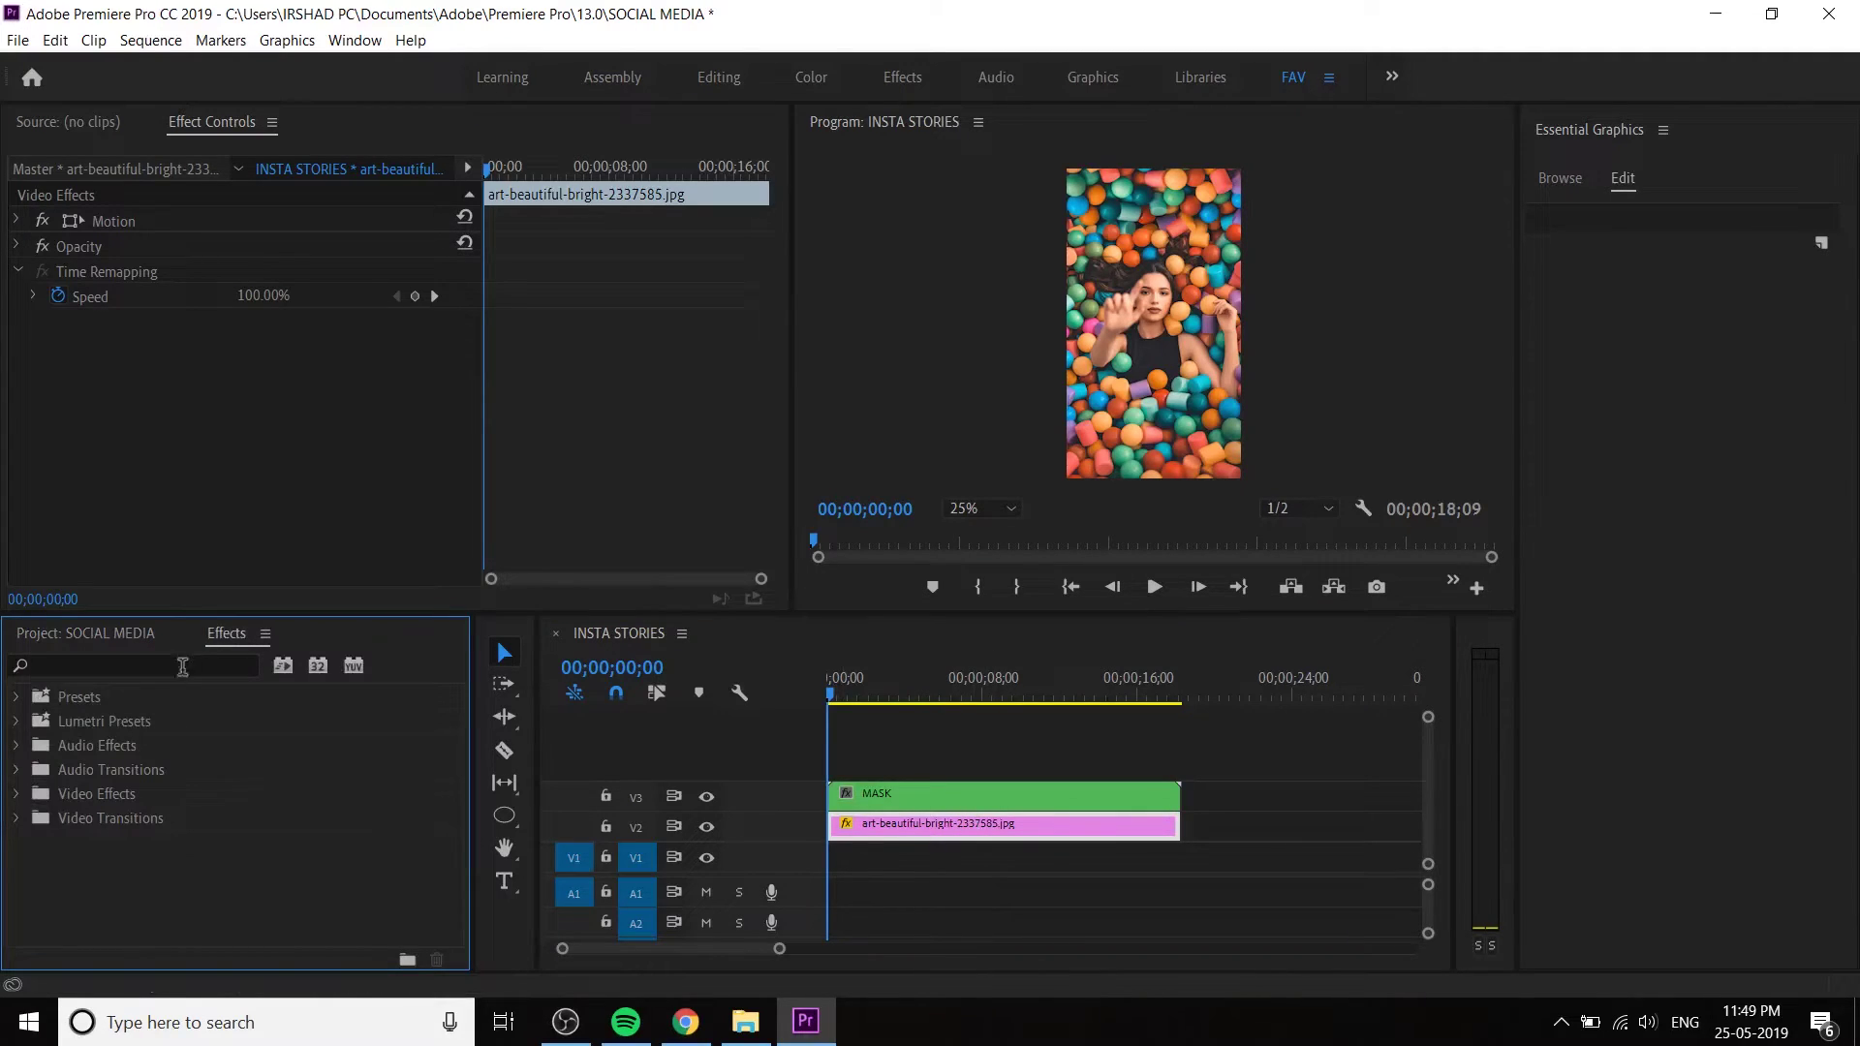
double_click(123, 798)
scroll(145, 862, down, 2)
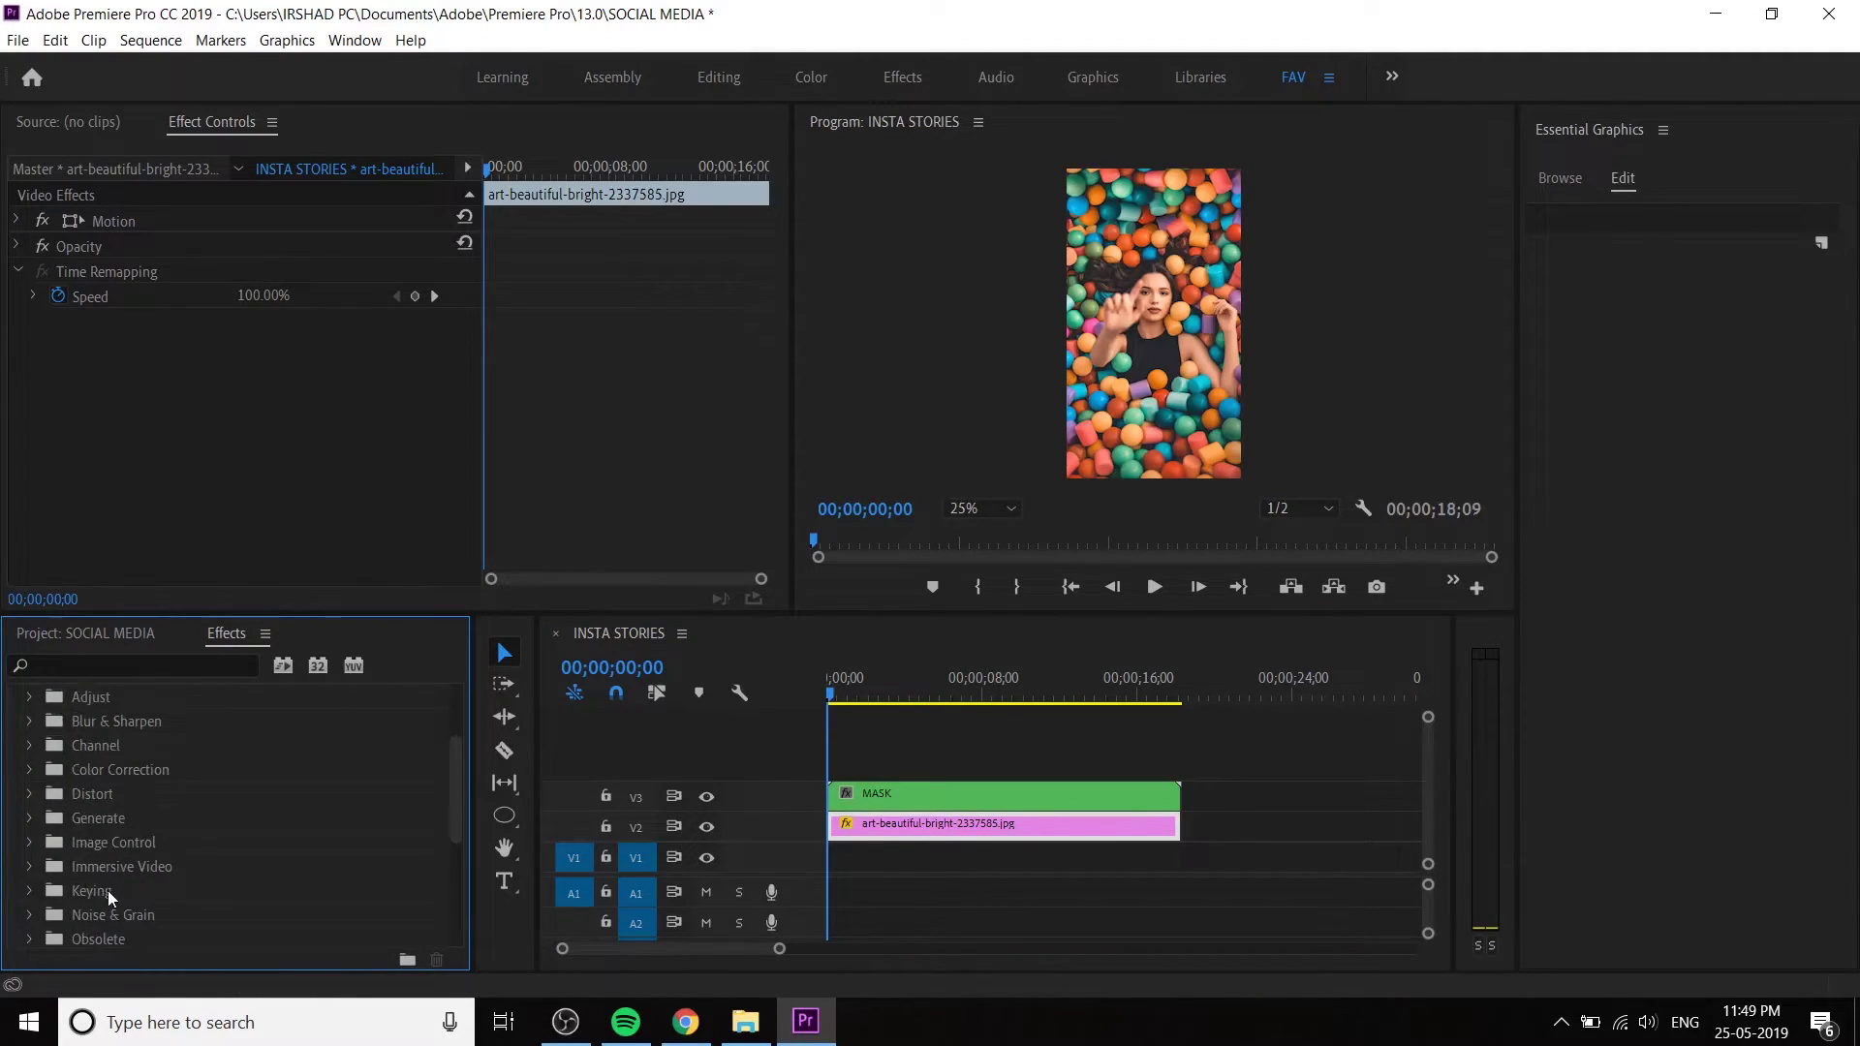
double_click(107, 891)
scroll(141, 916, down, 3)
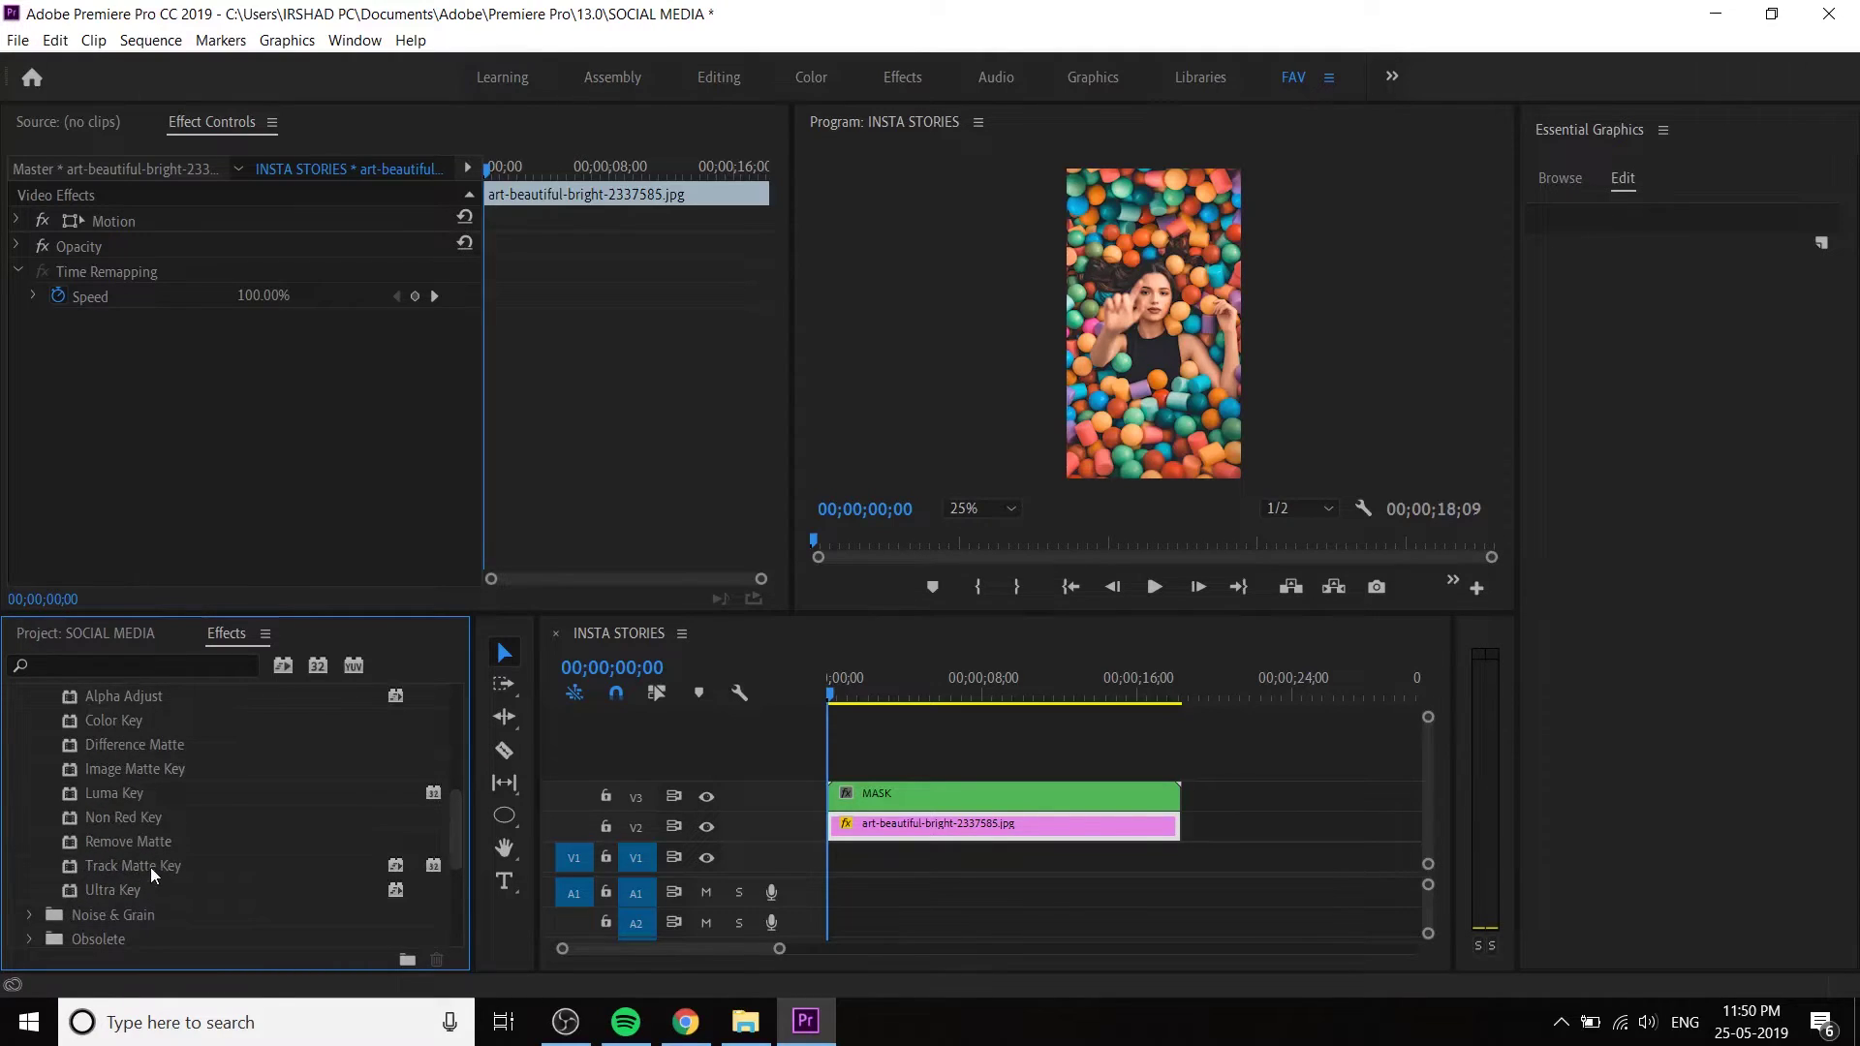
drag(150, 868, 912, 830)
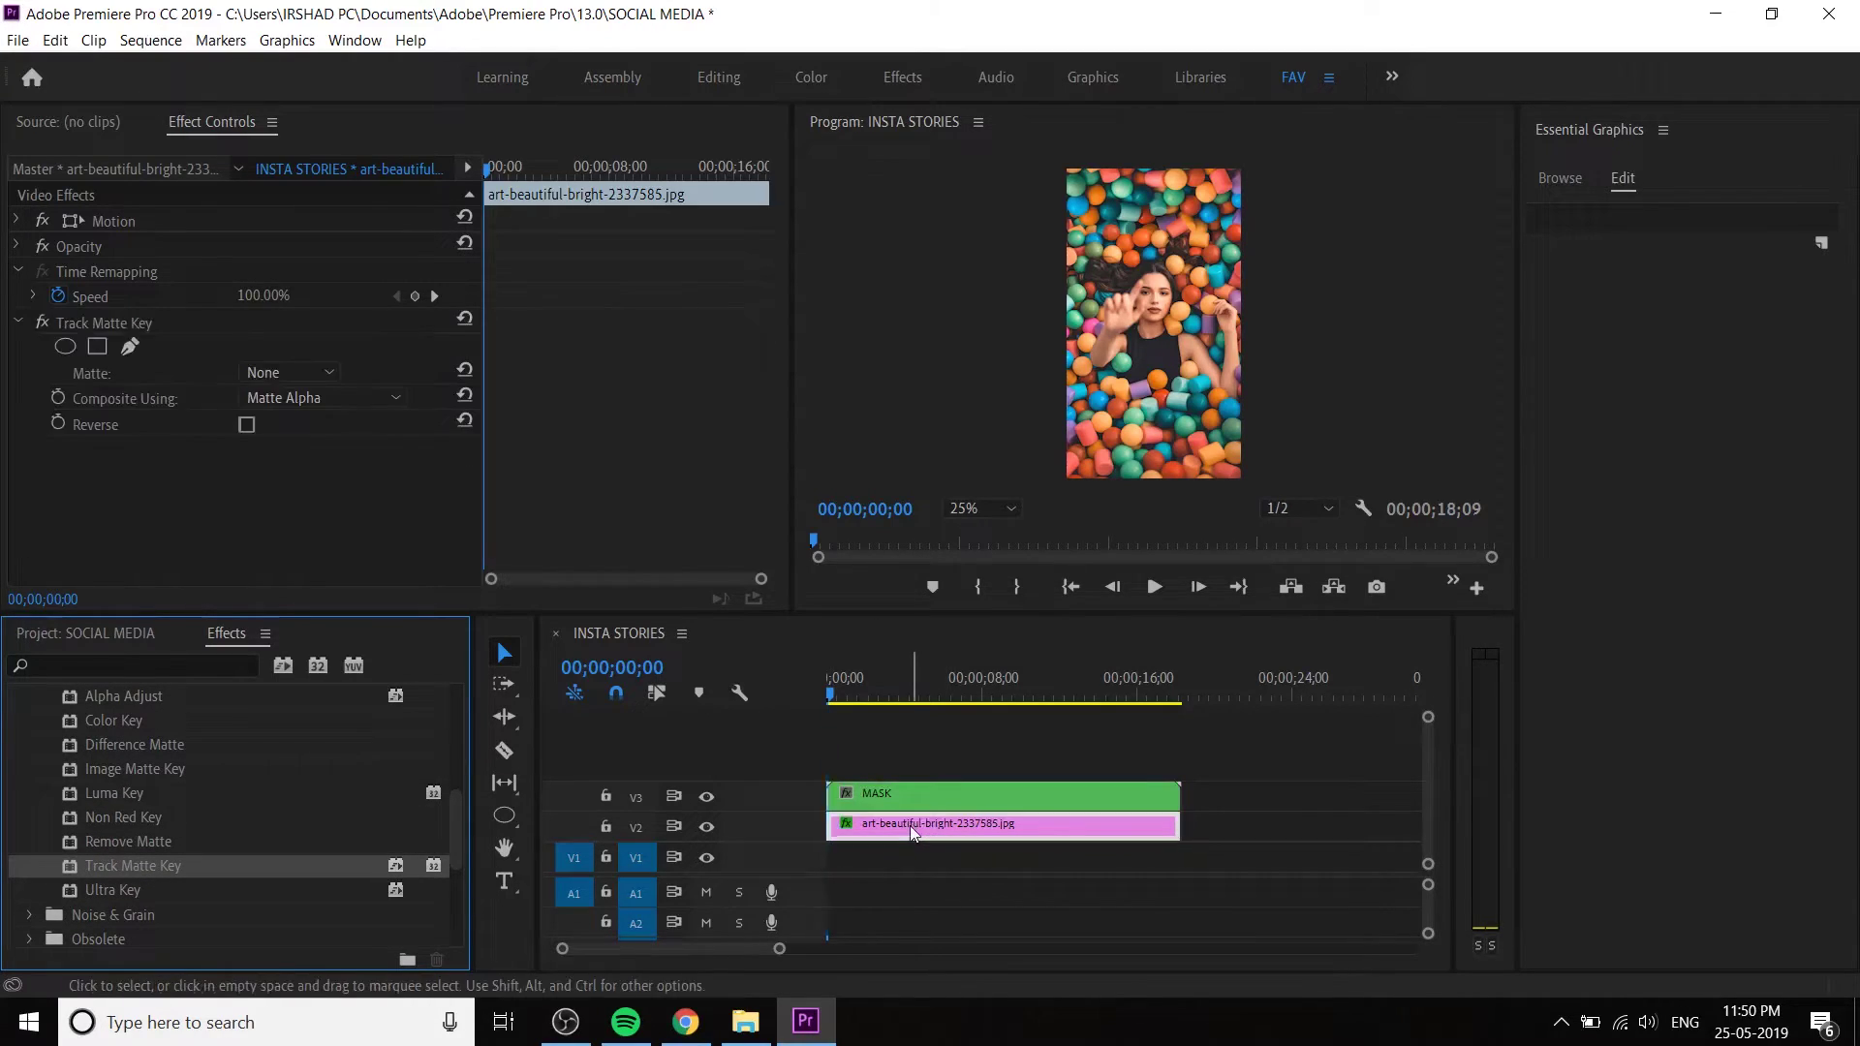
click(910, 825)
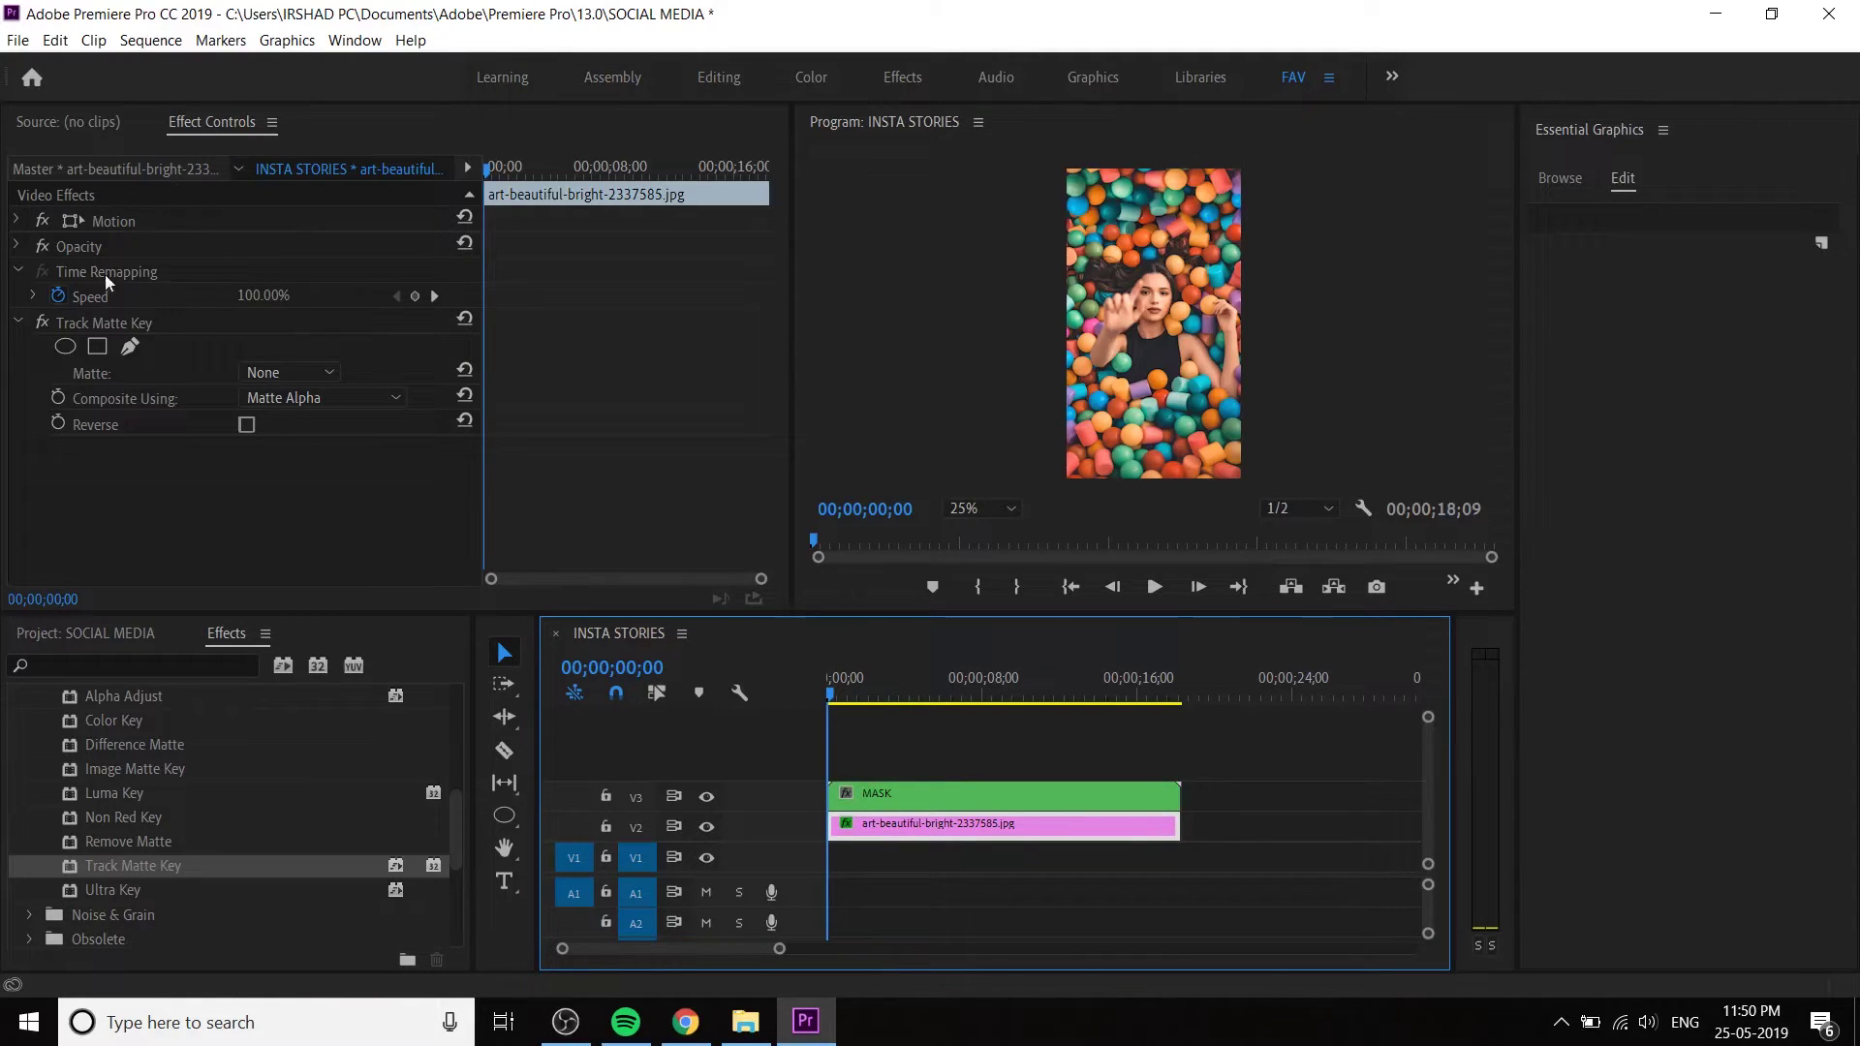
- Set the photo's Track Matte Key matte to Video 3 with Matte Luma compositing and check the circle reveal near the sequence start
click(262, 369)
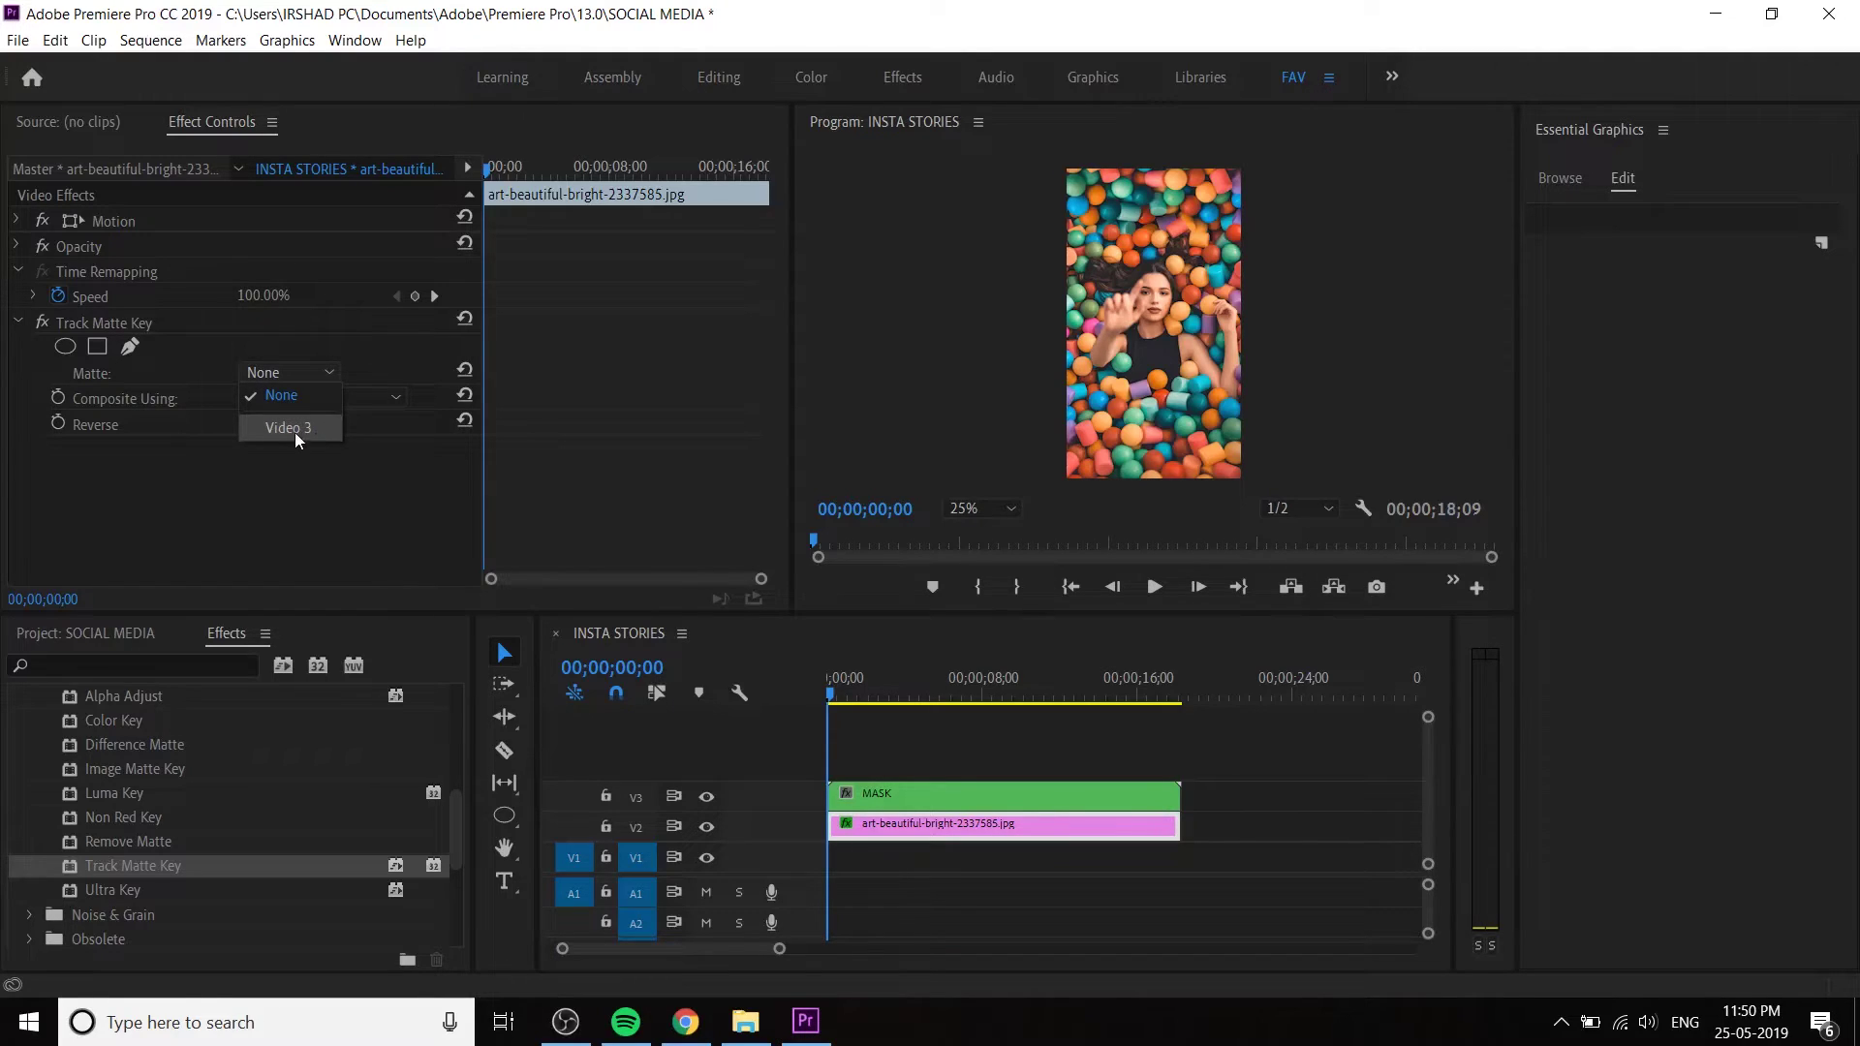
click(301, 428)
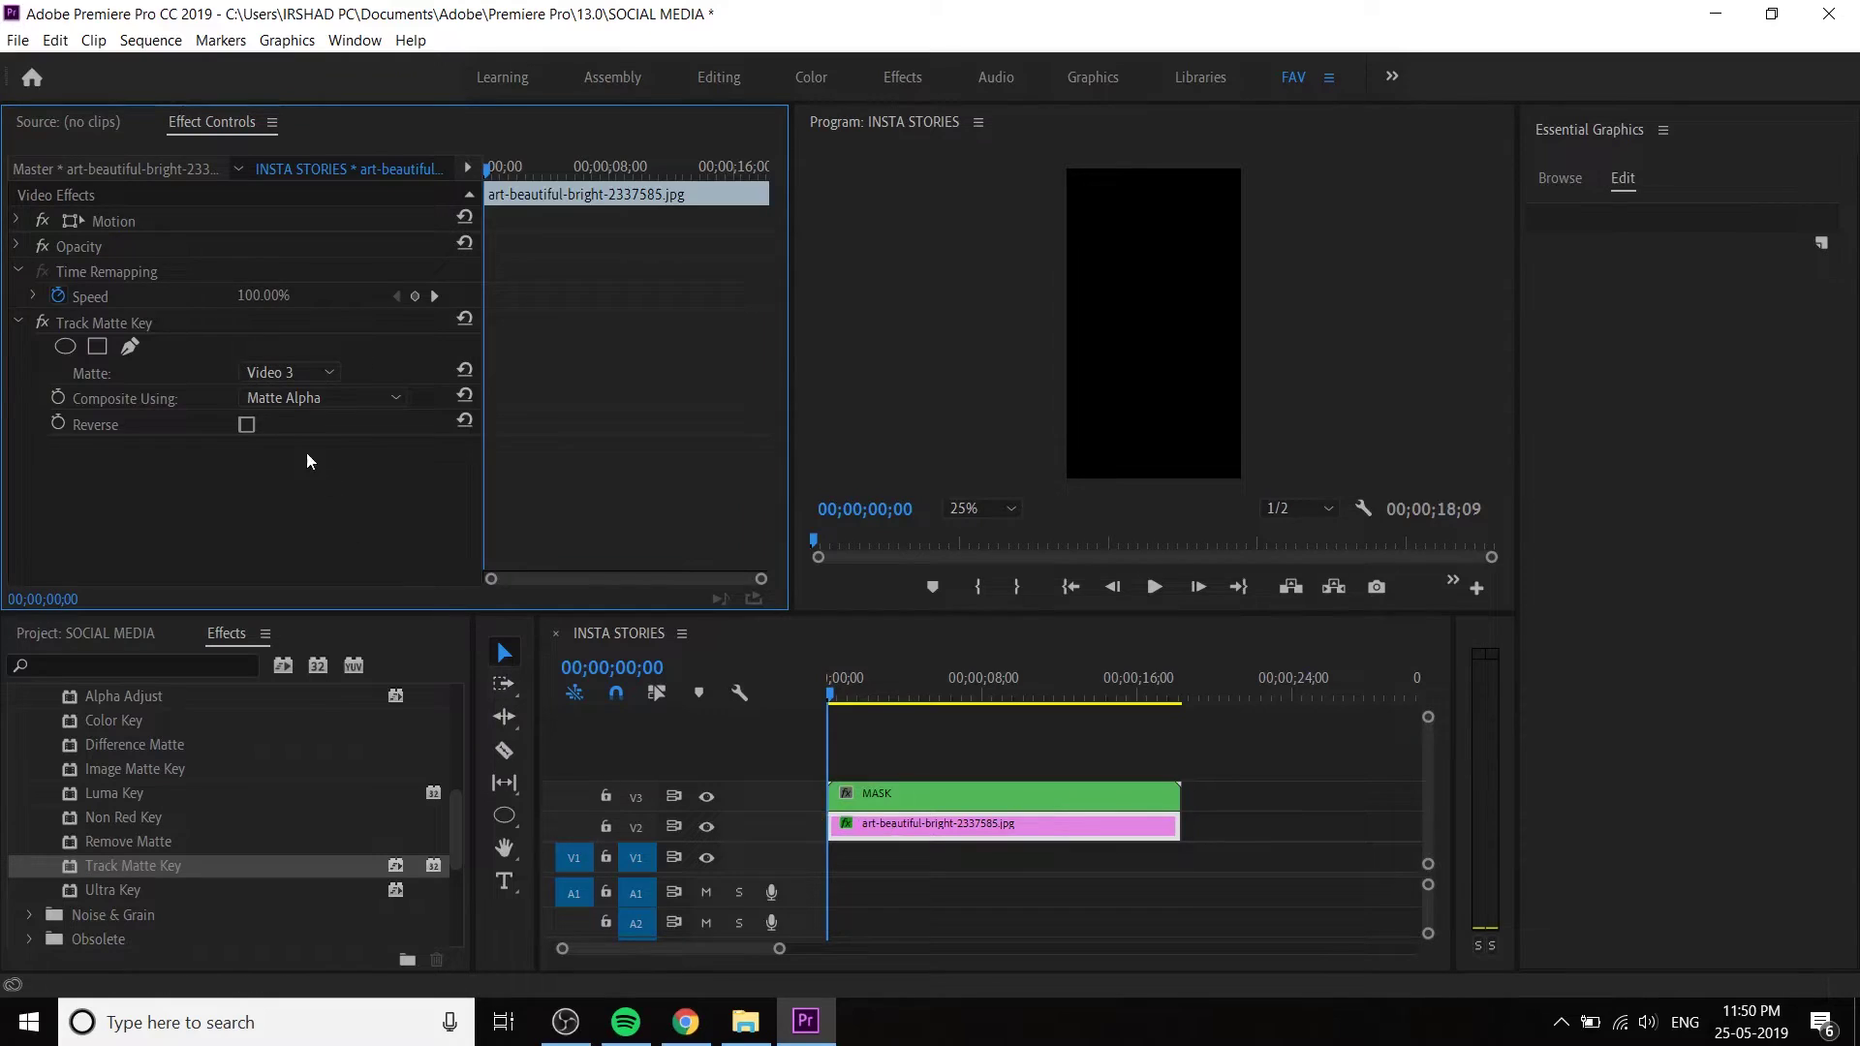
click(286, 405)
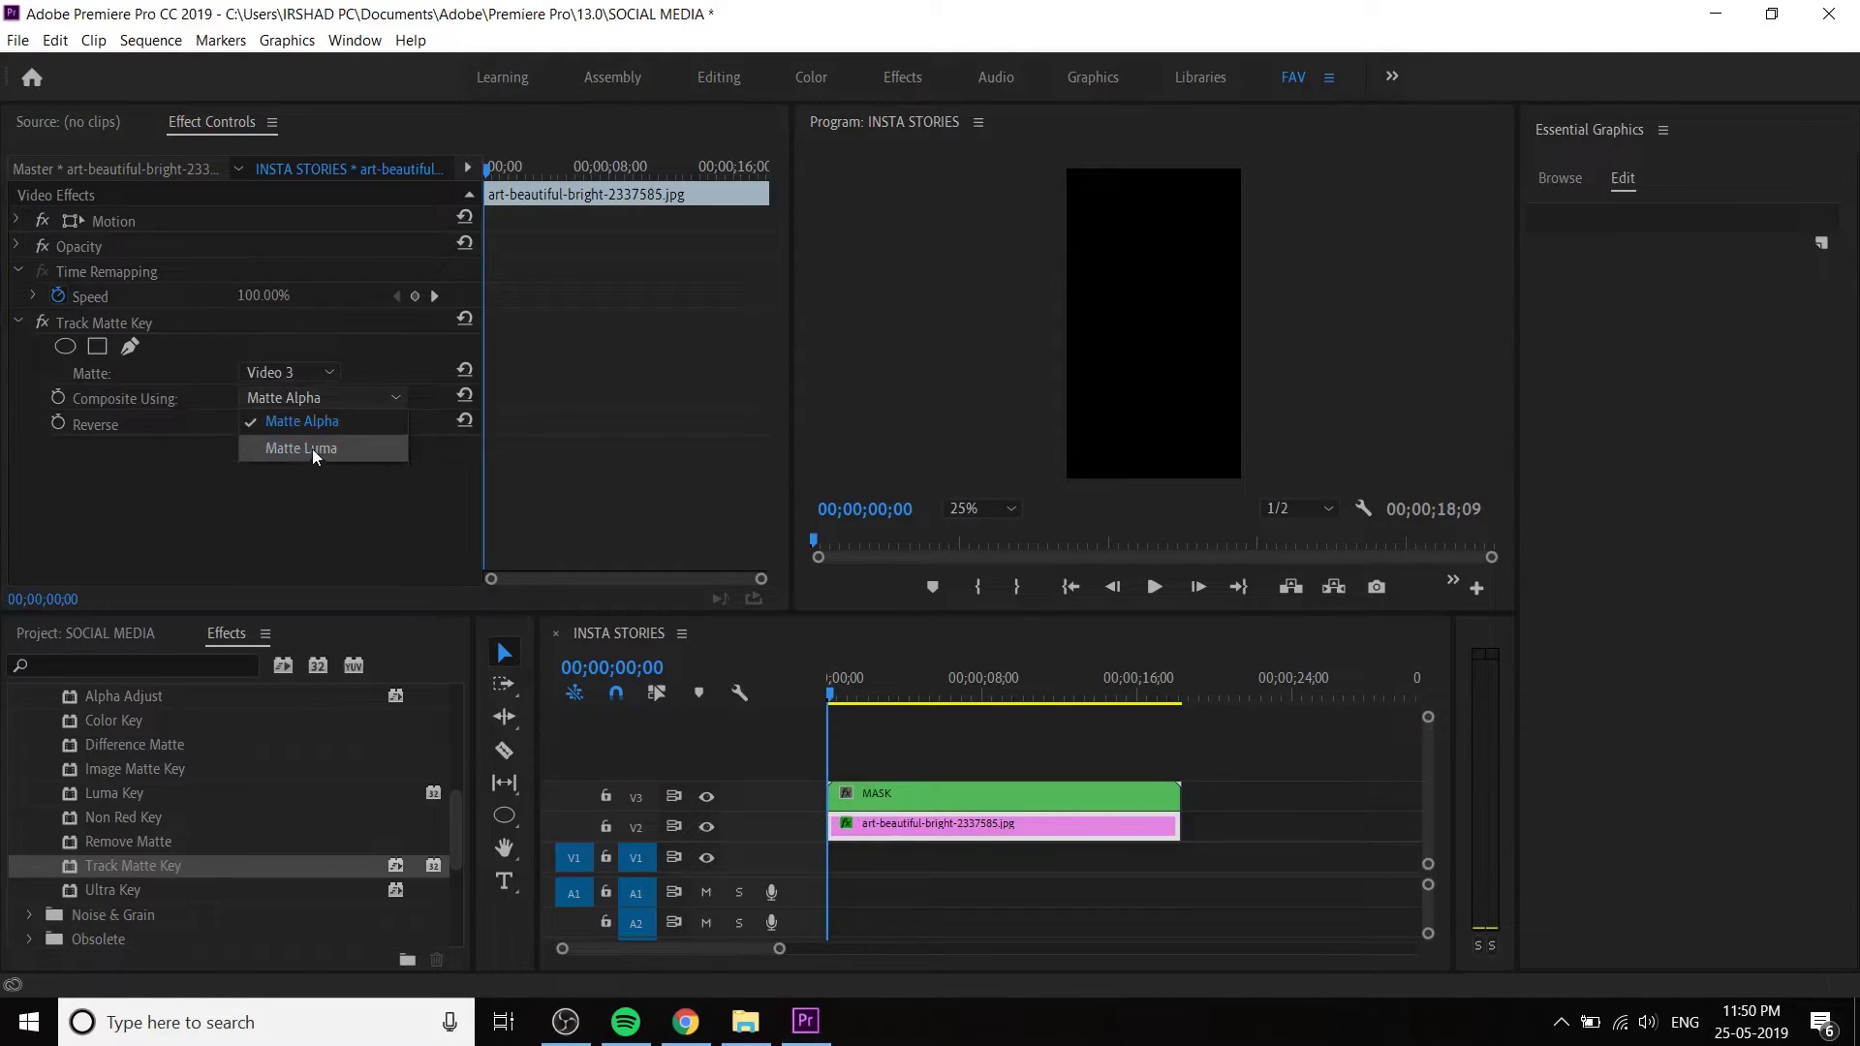
click(312, 449)
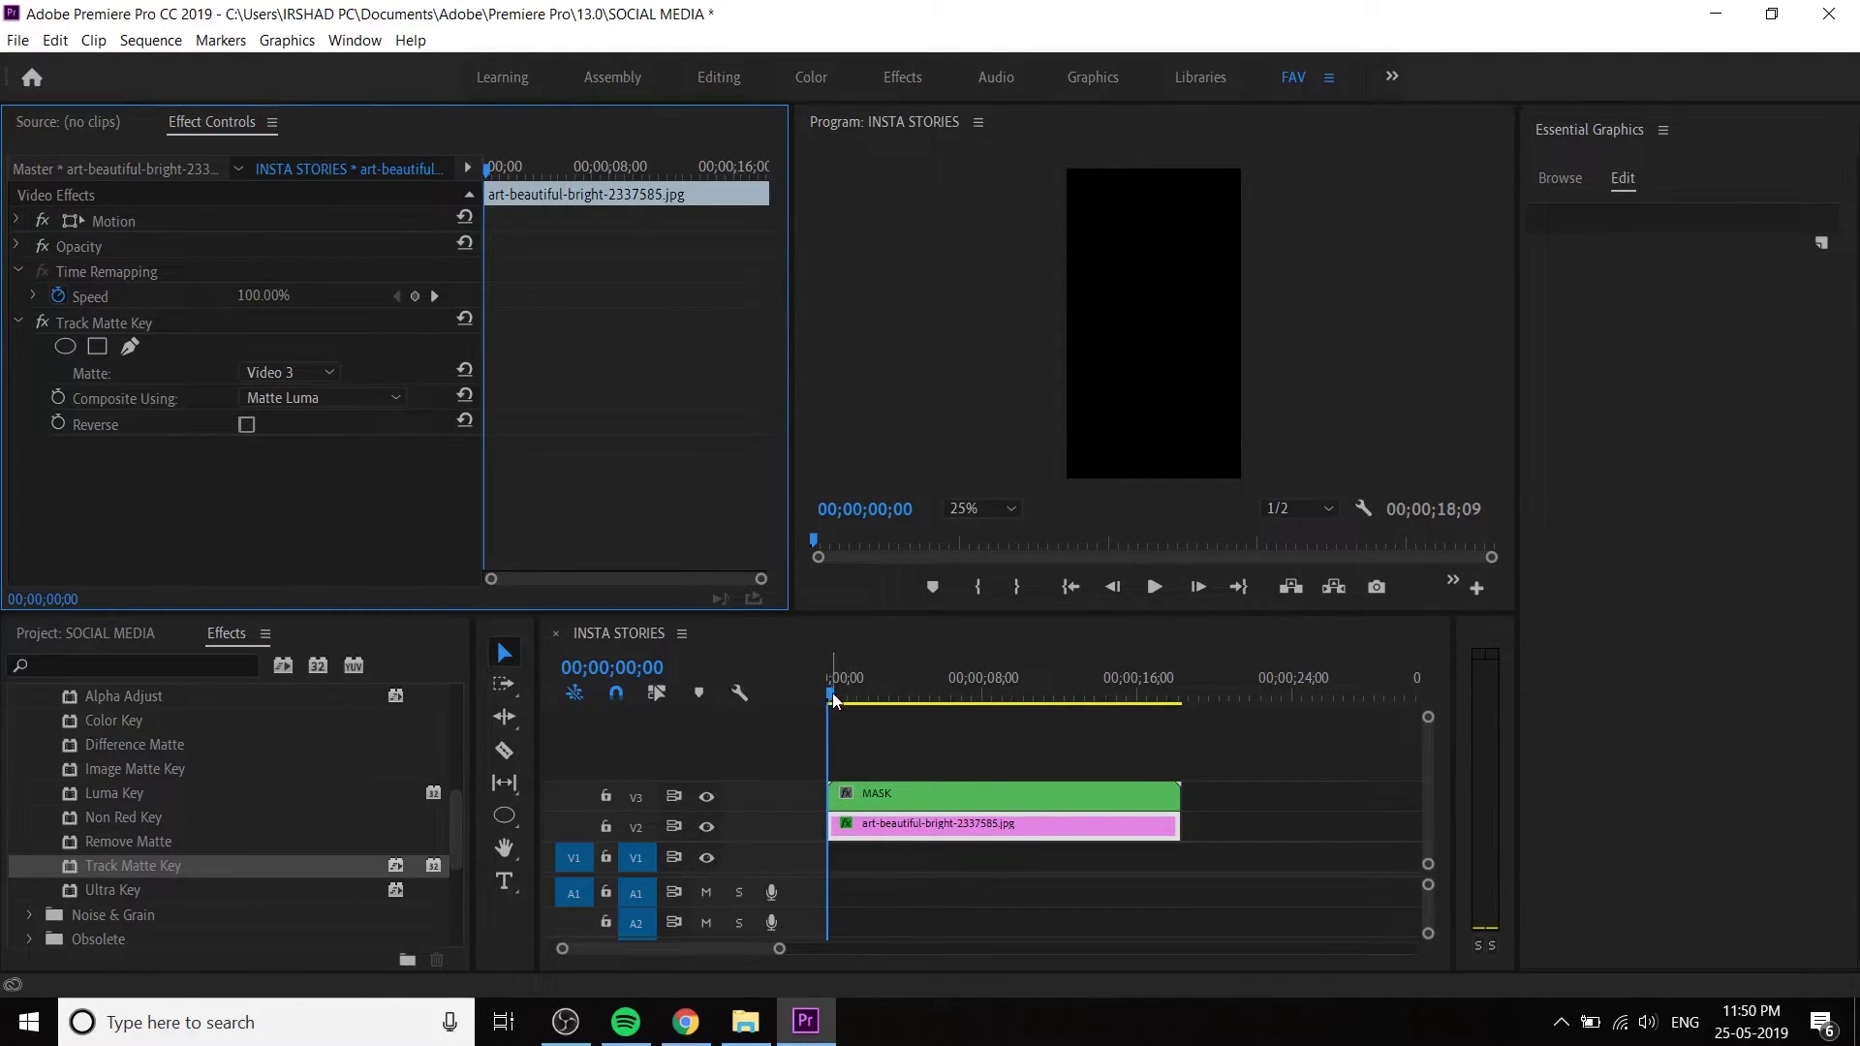
drag(834, 694, 845, 704)
key(space)
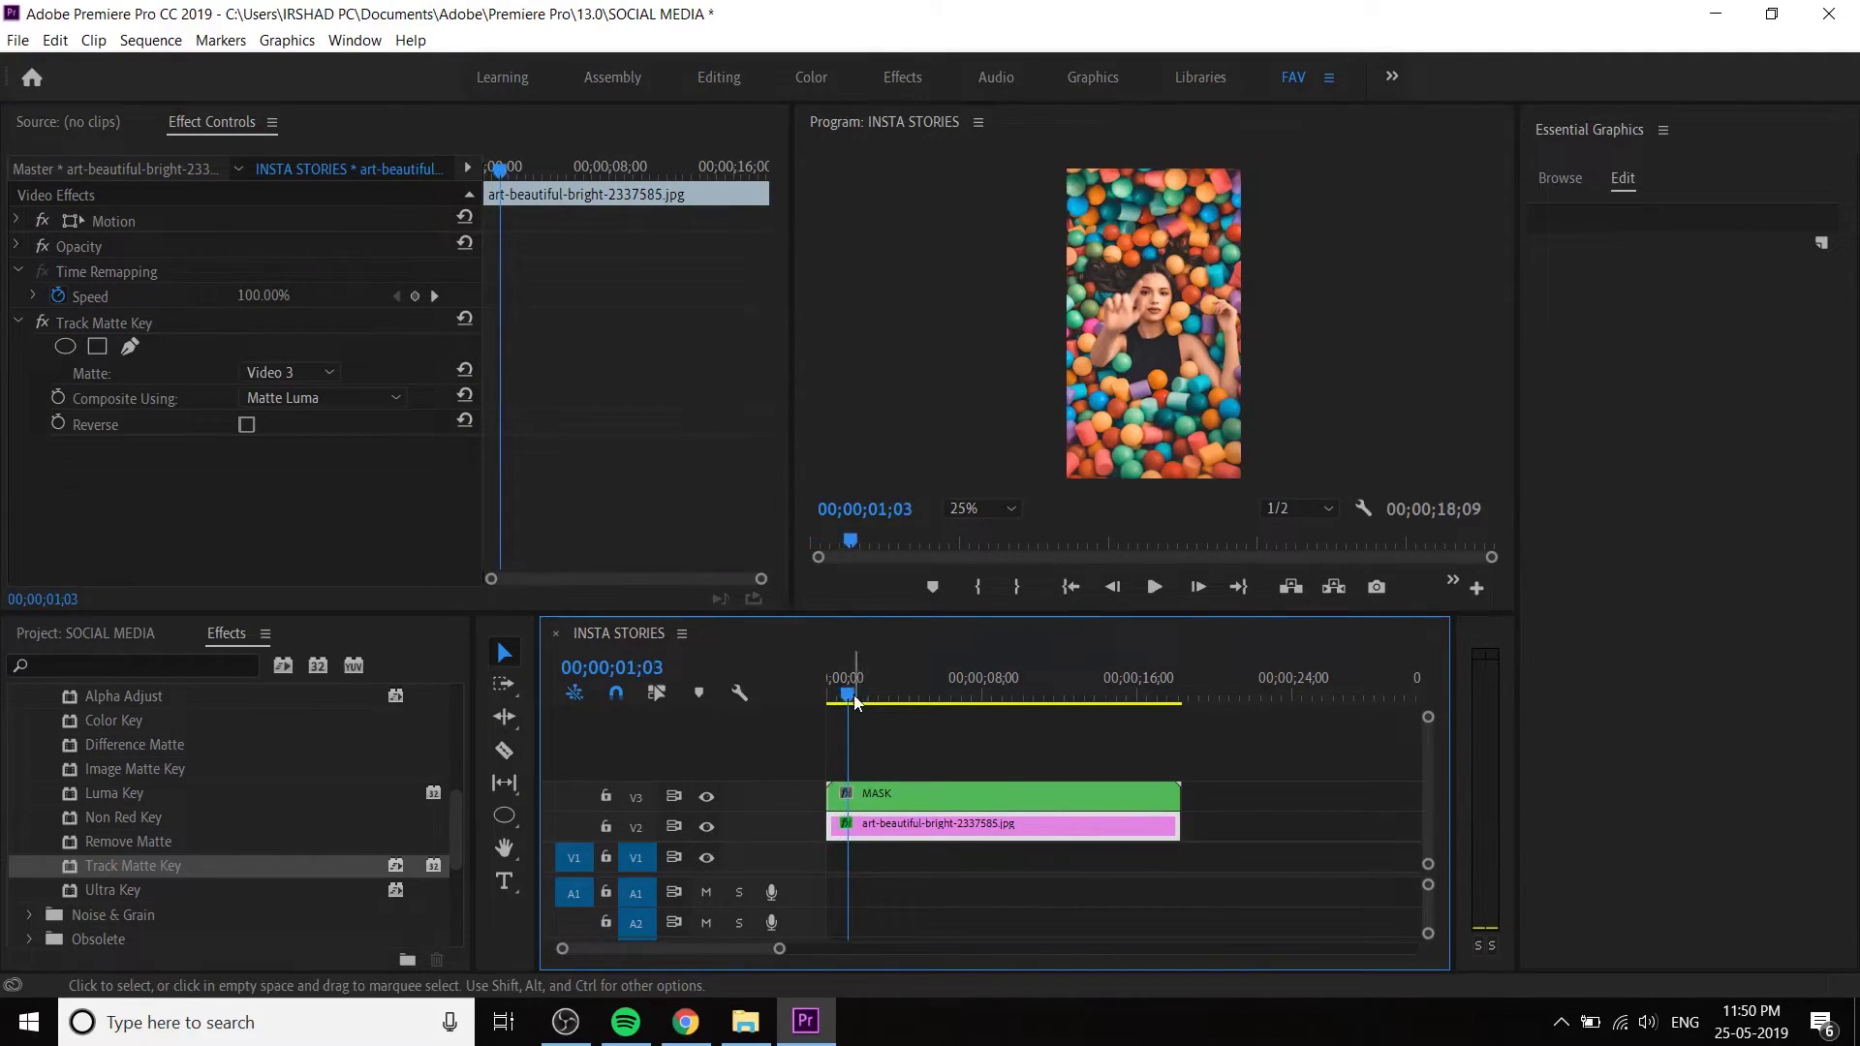
mouse_move(842, 696)
mouse_down()
mouse_move(811, 683)
mouse_move(841, 702)
mouse_up()
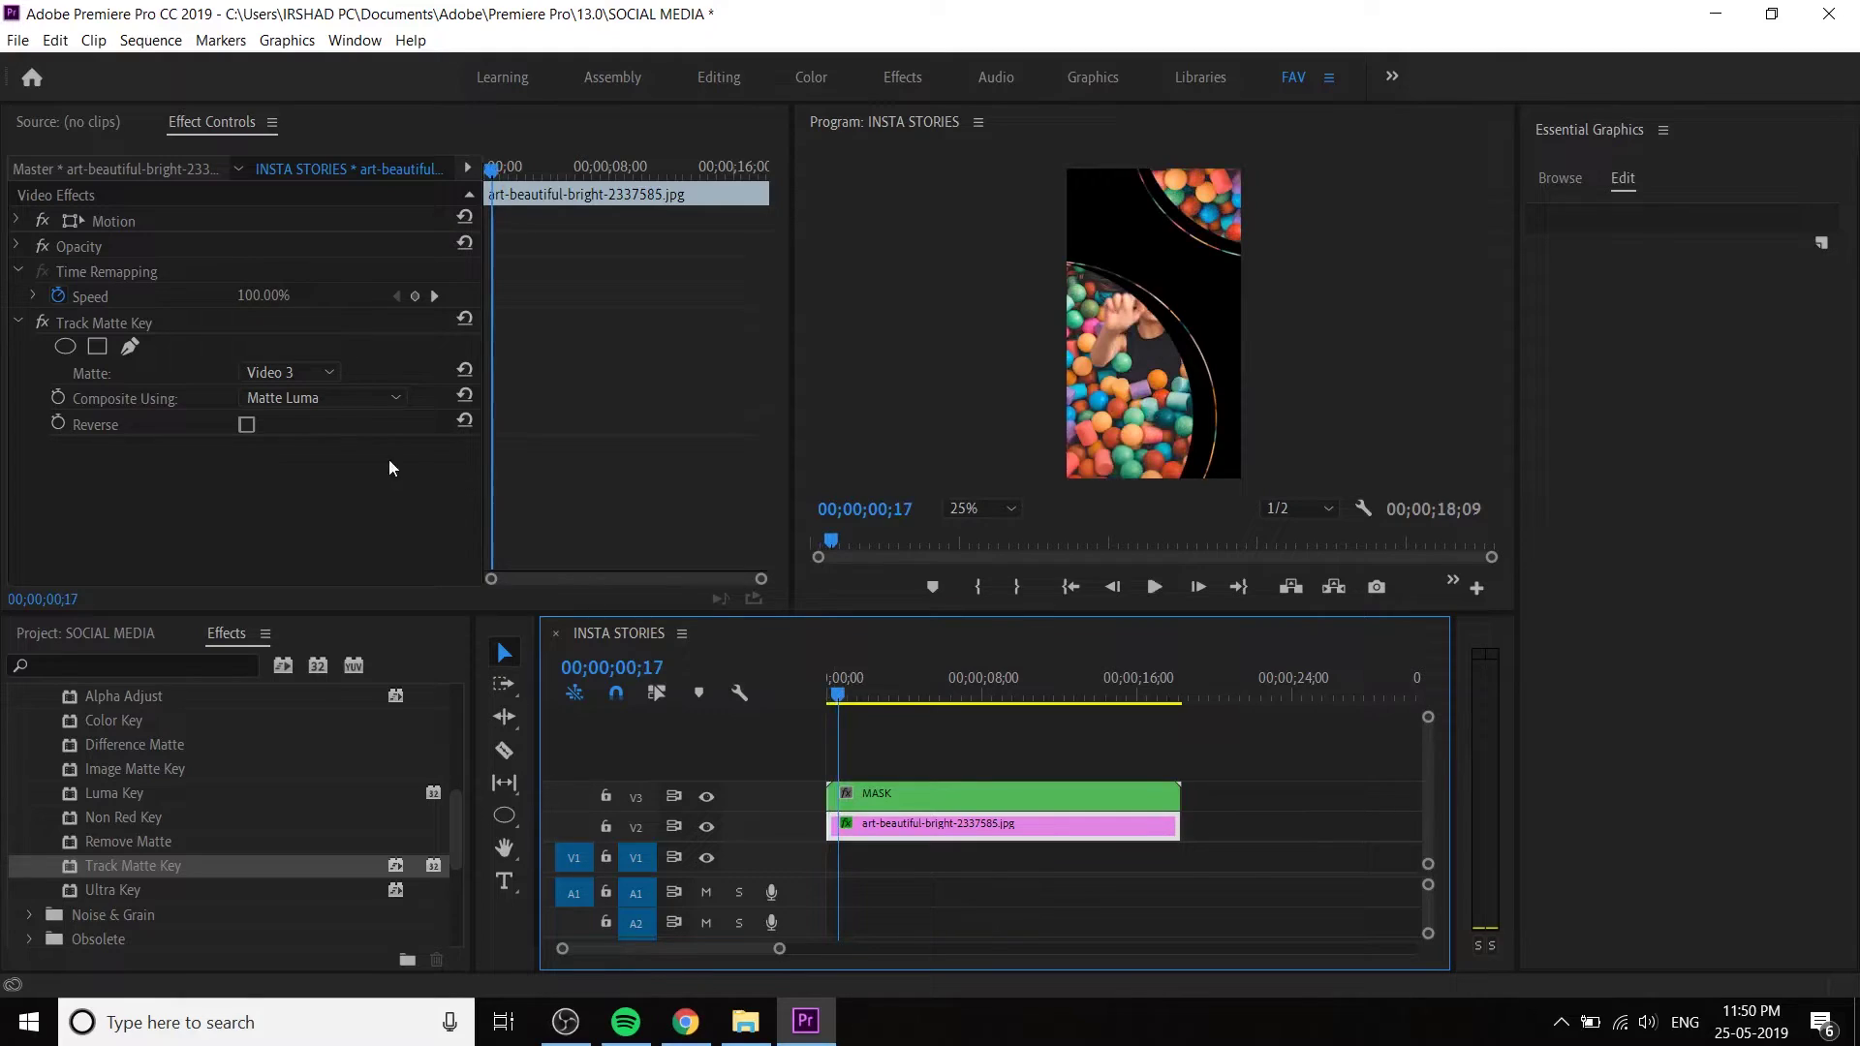
- Set the photo's Track Matte Key compositing to Matte Alpha
click(351, 404)
click(349, 416)
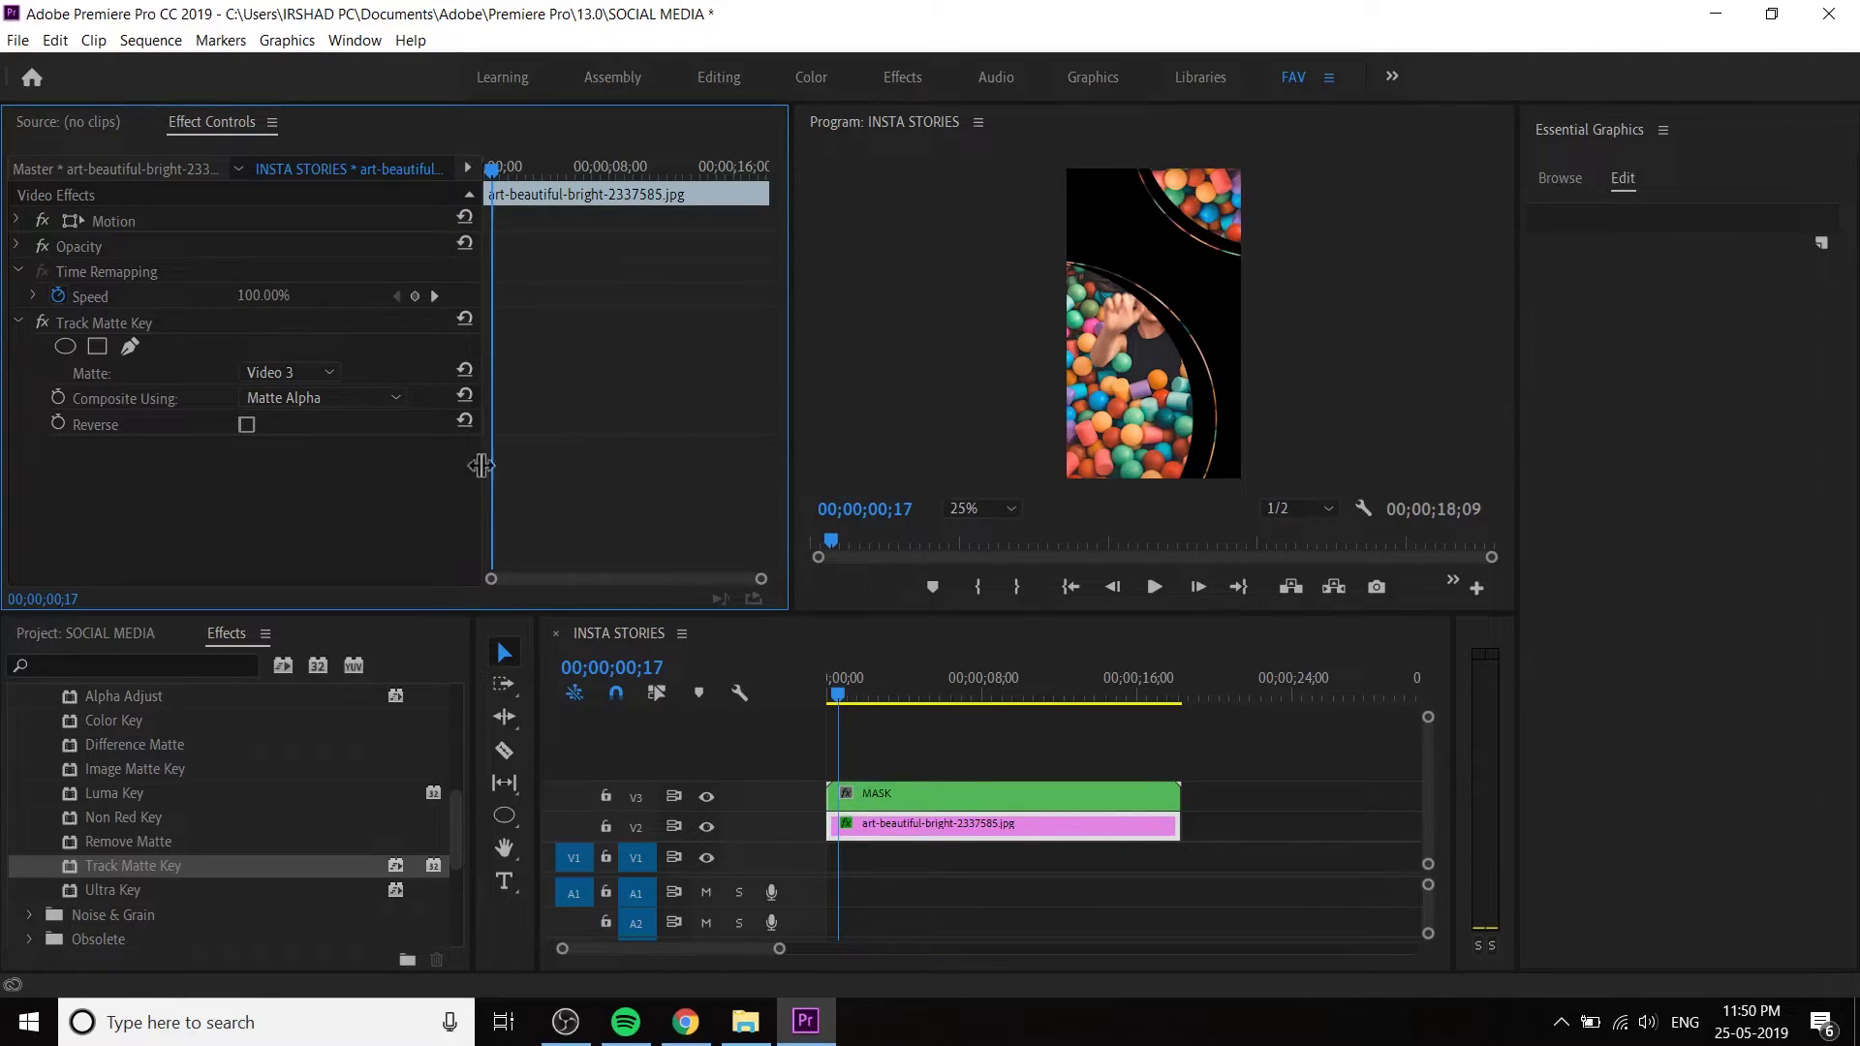
click(341, 394)
click(359, 514)
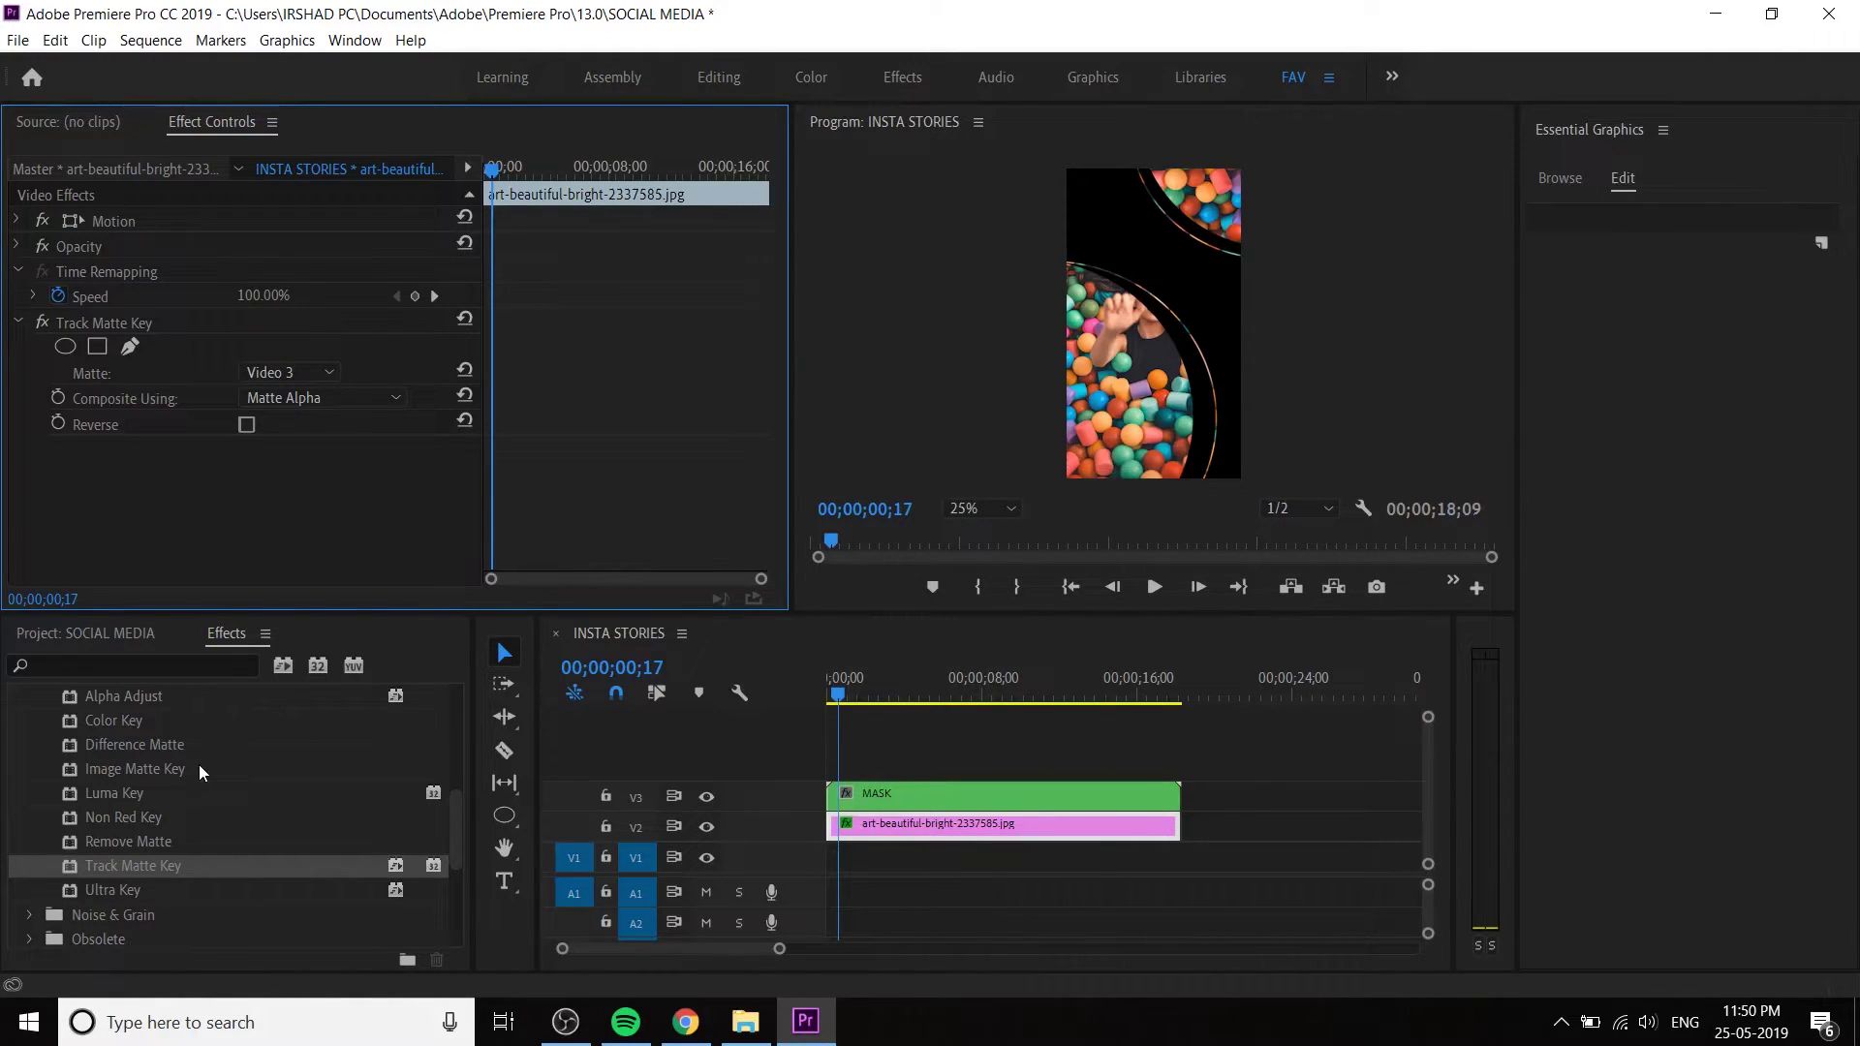
- Create a 720 × 1280 color matte in light orange FEB96E sampled from the photo, keeping the default name
click(124, 638)
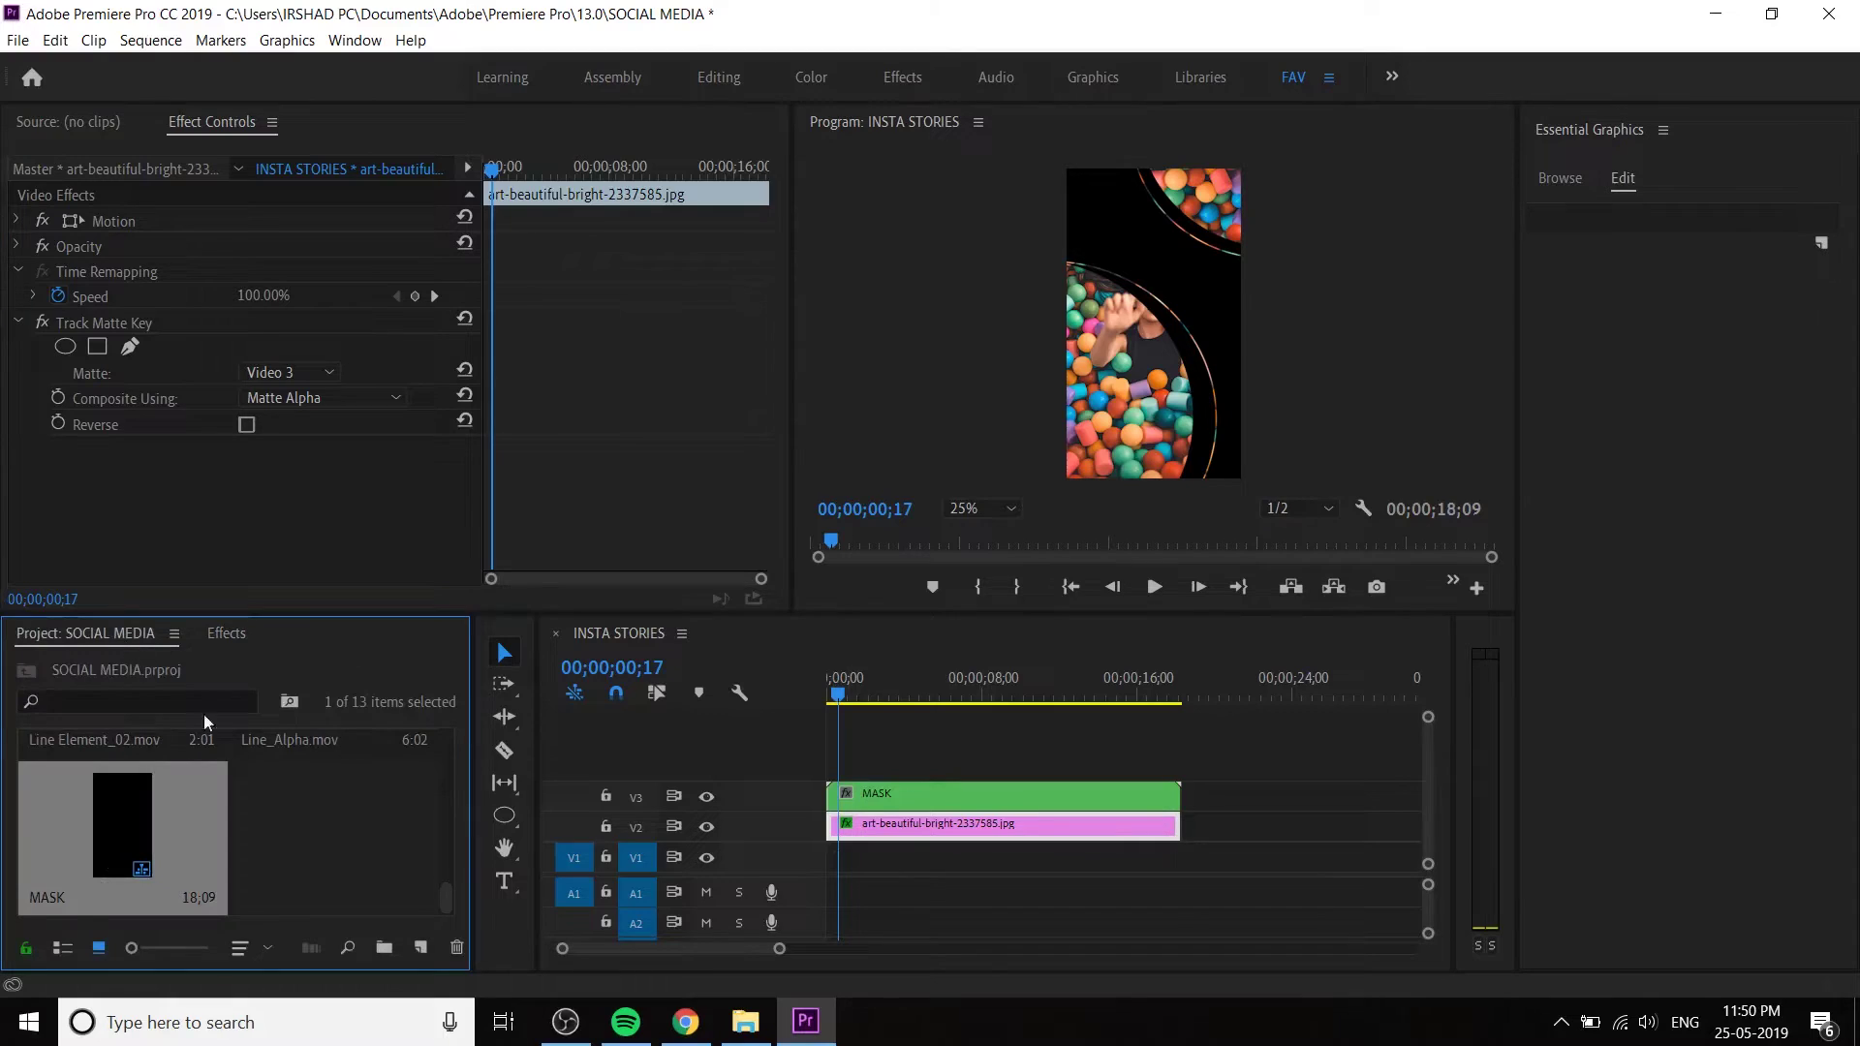
click(423, 949)
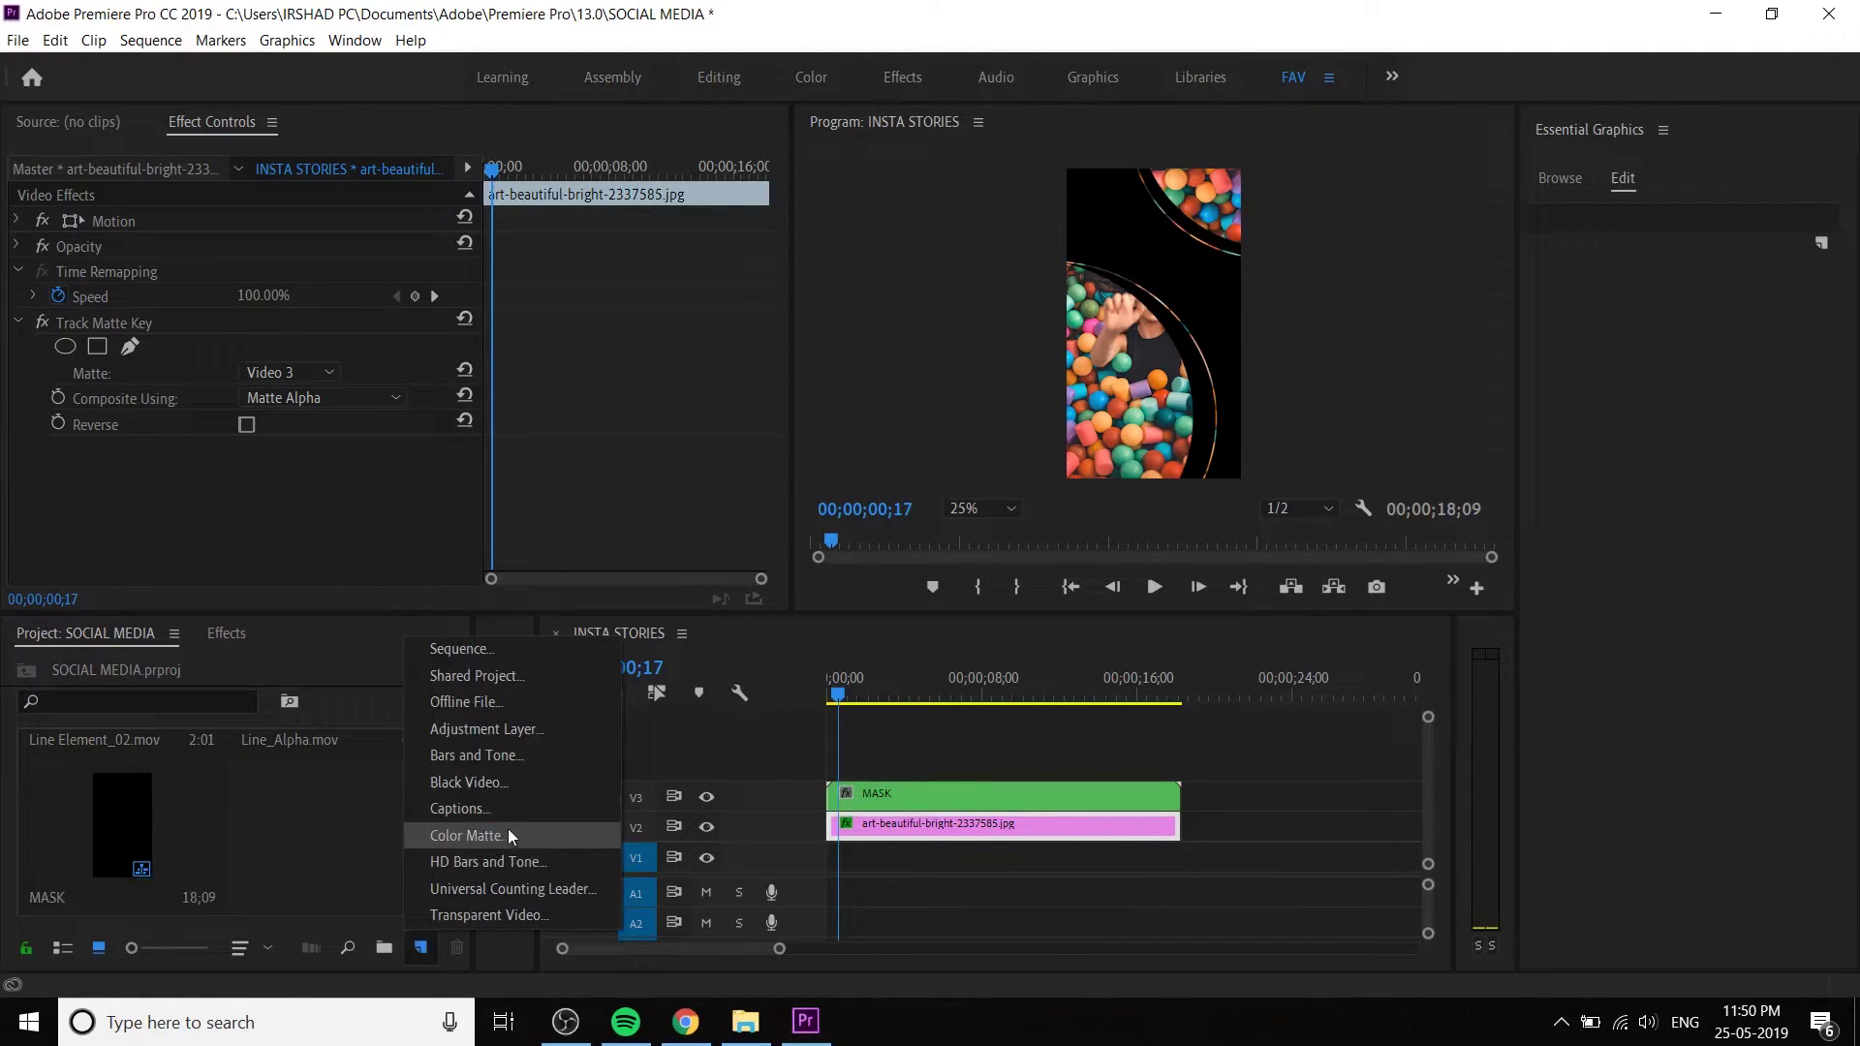
click(465, 836)
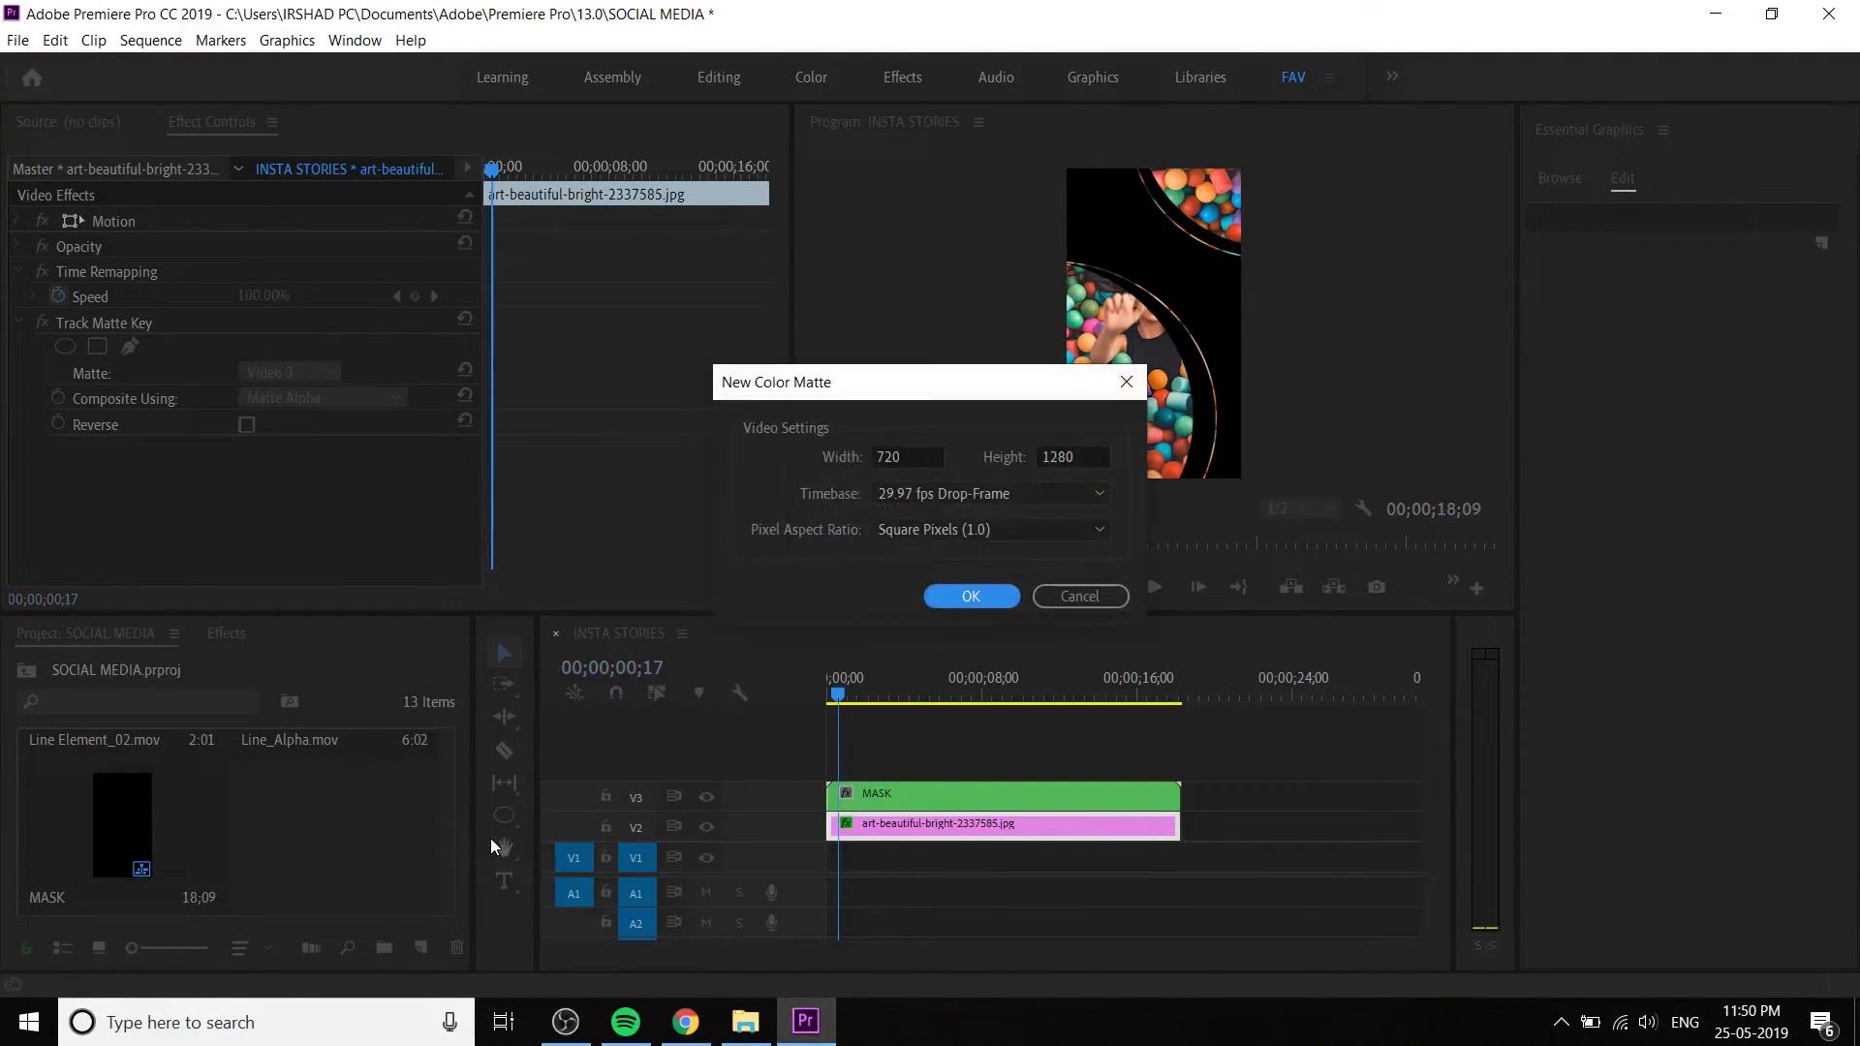
click(963, 600)
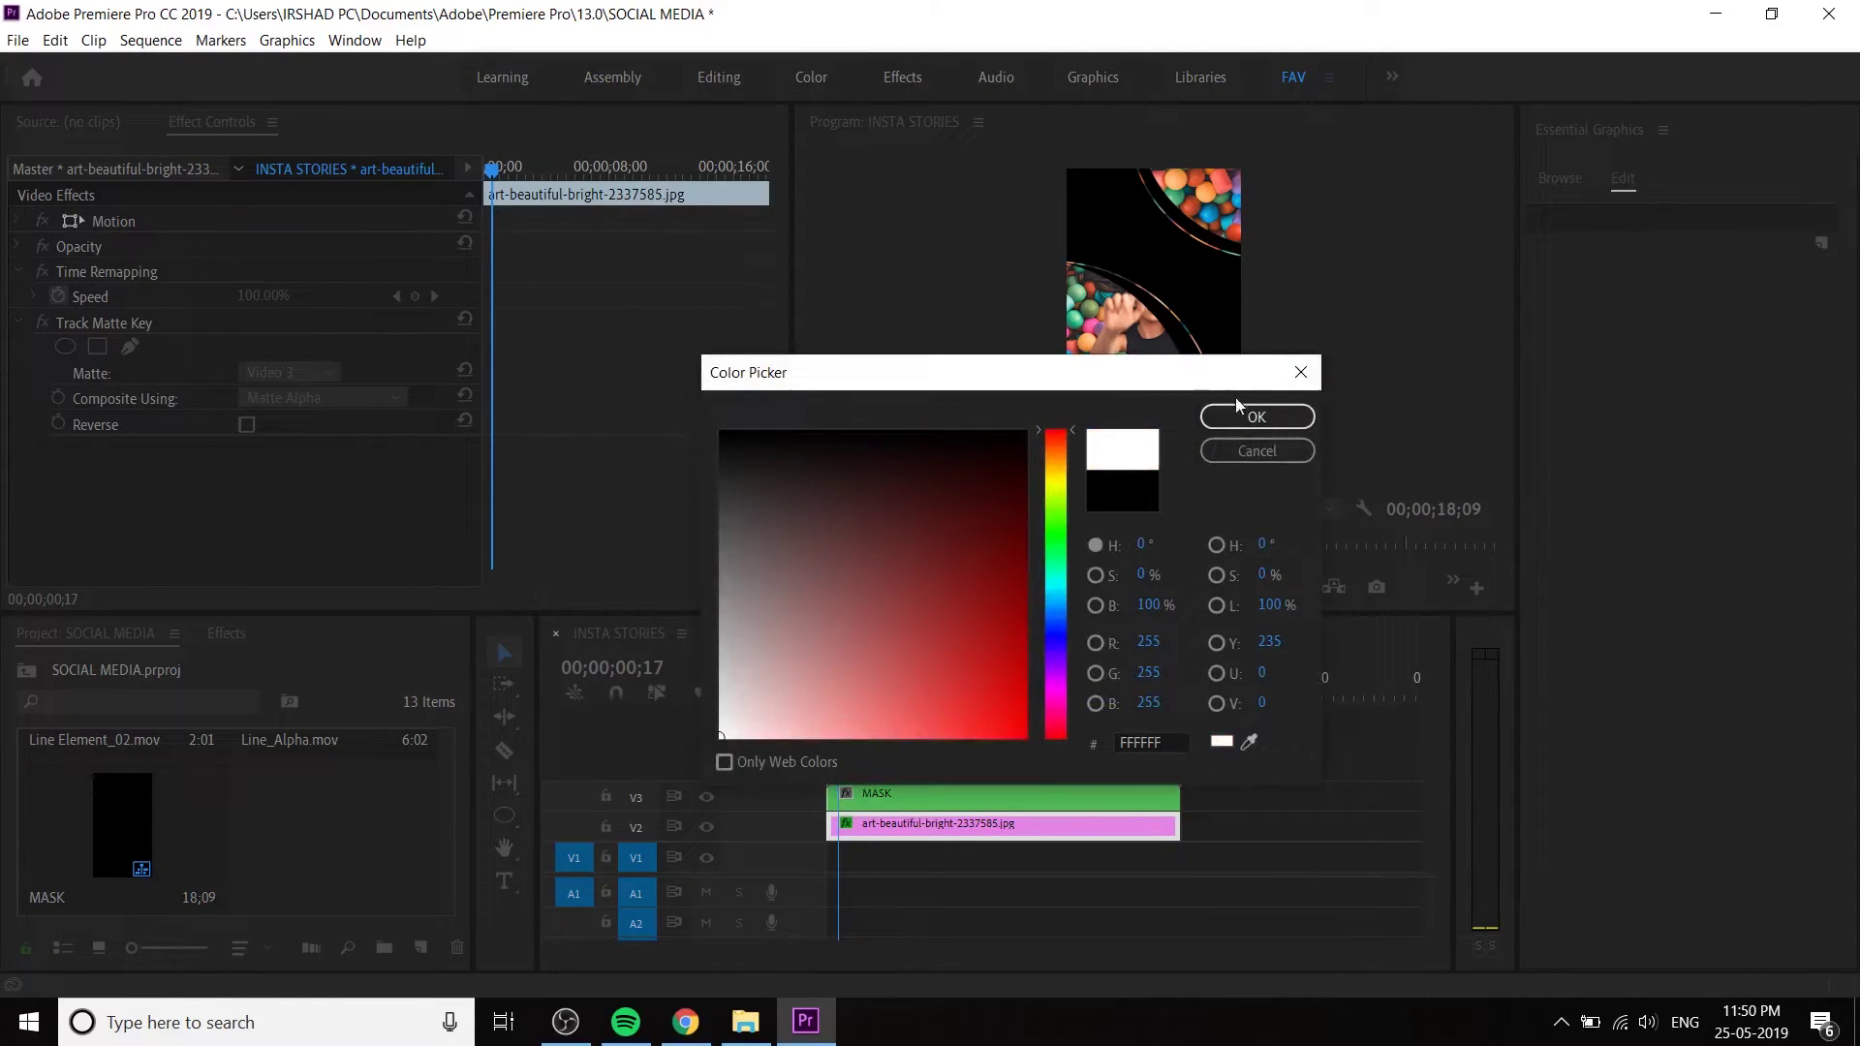
drag(1038, 386, 1047, 474)
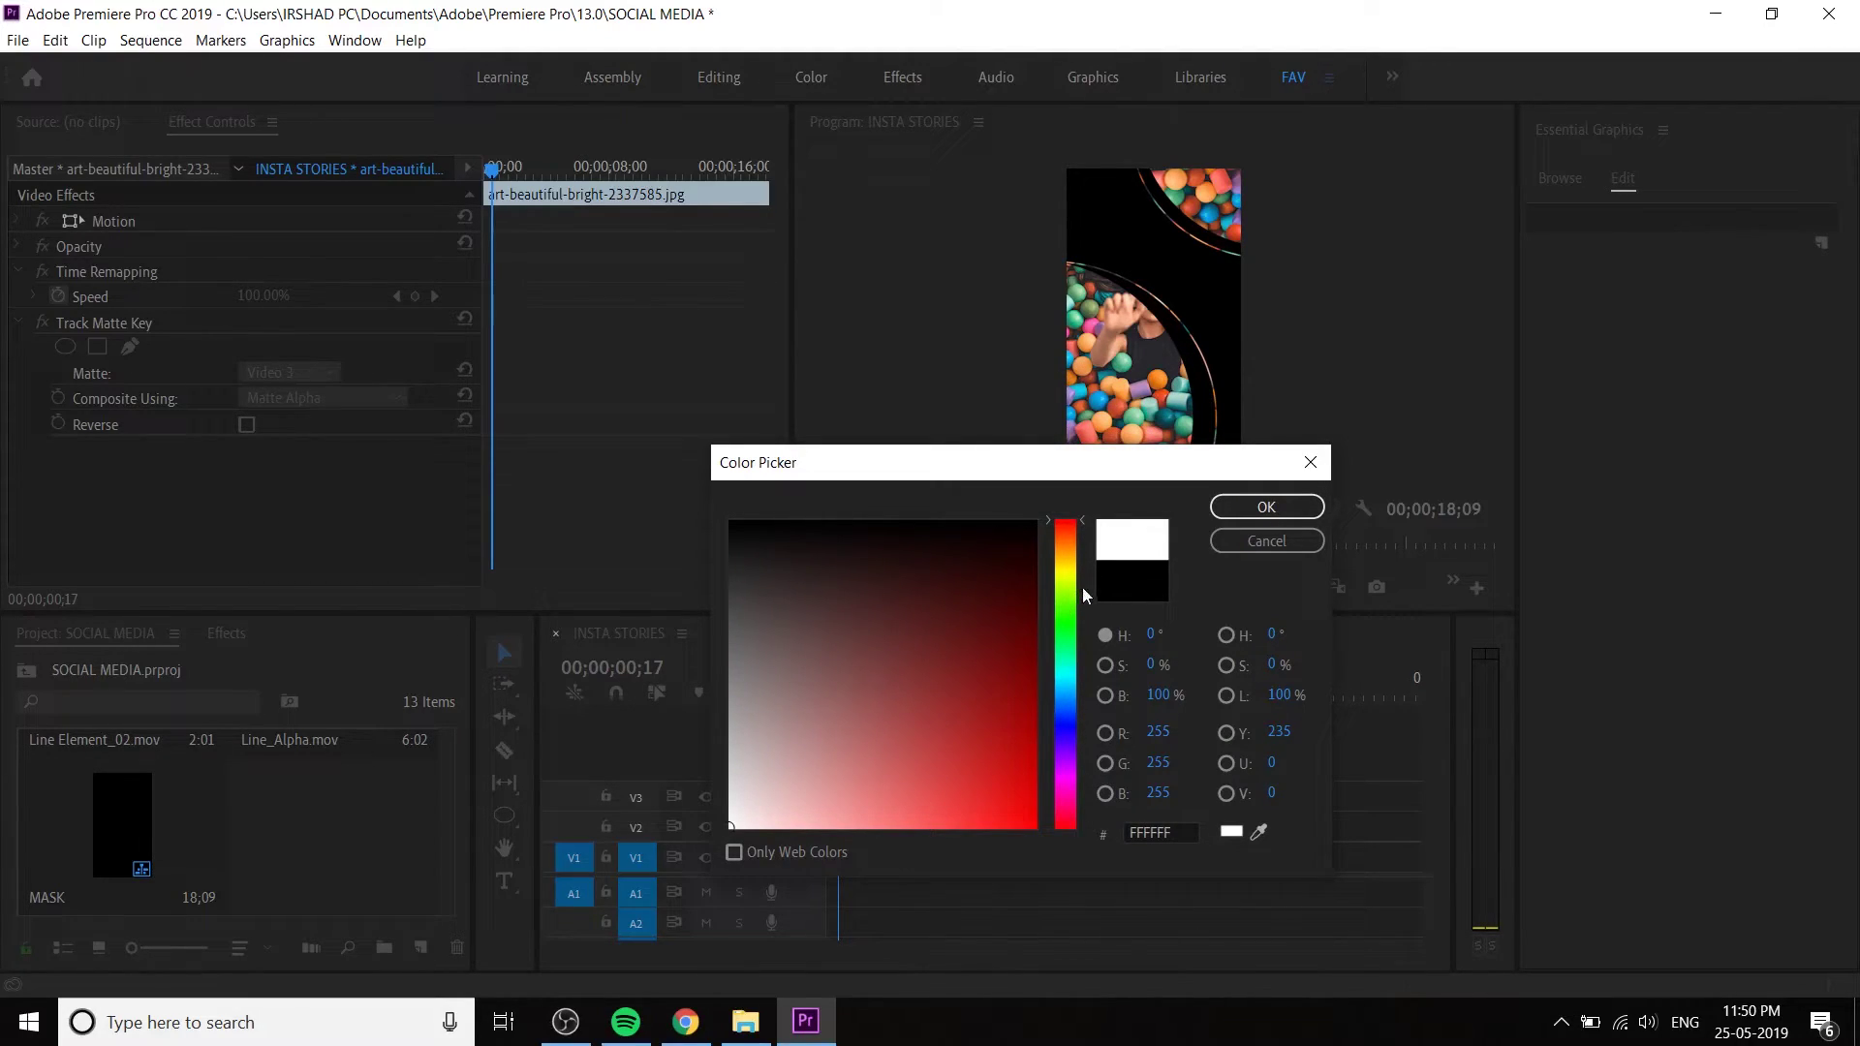
click(1262, 826)
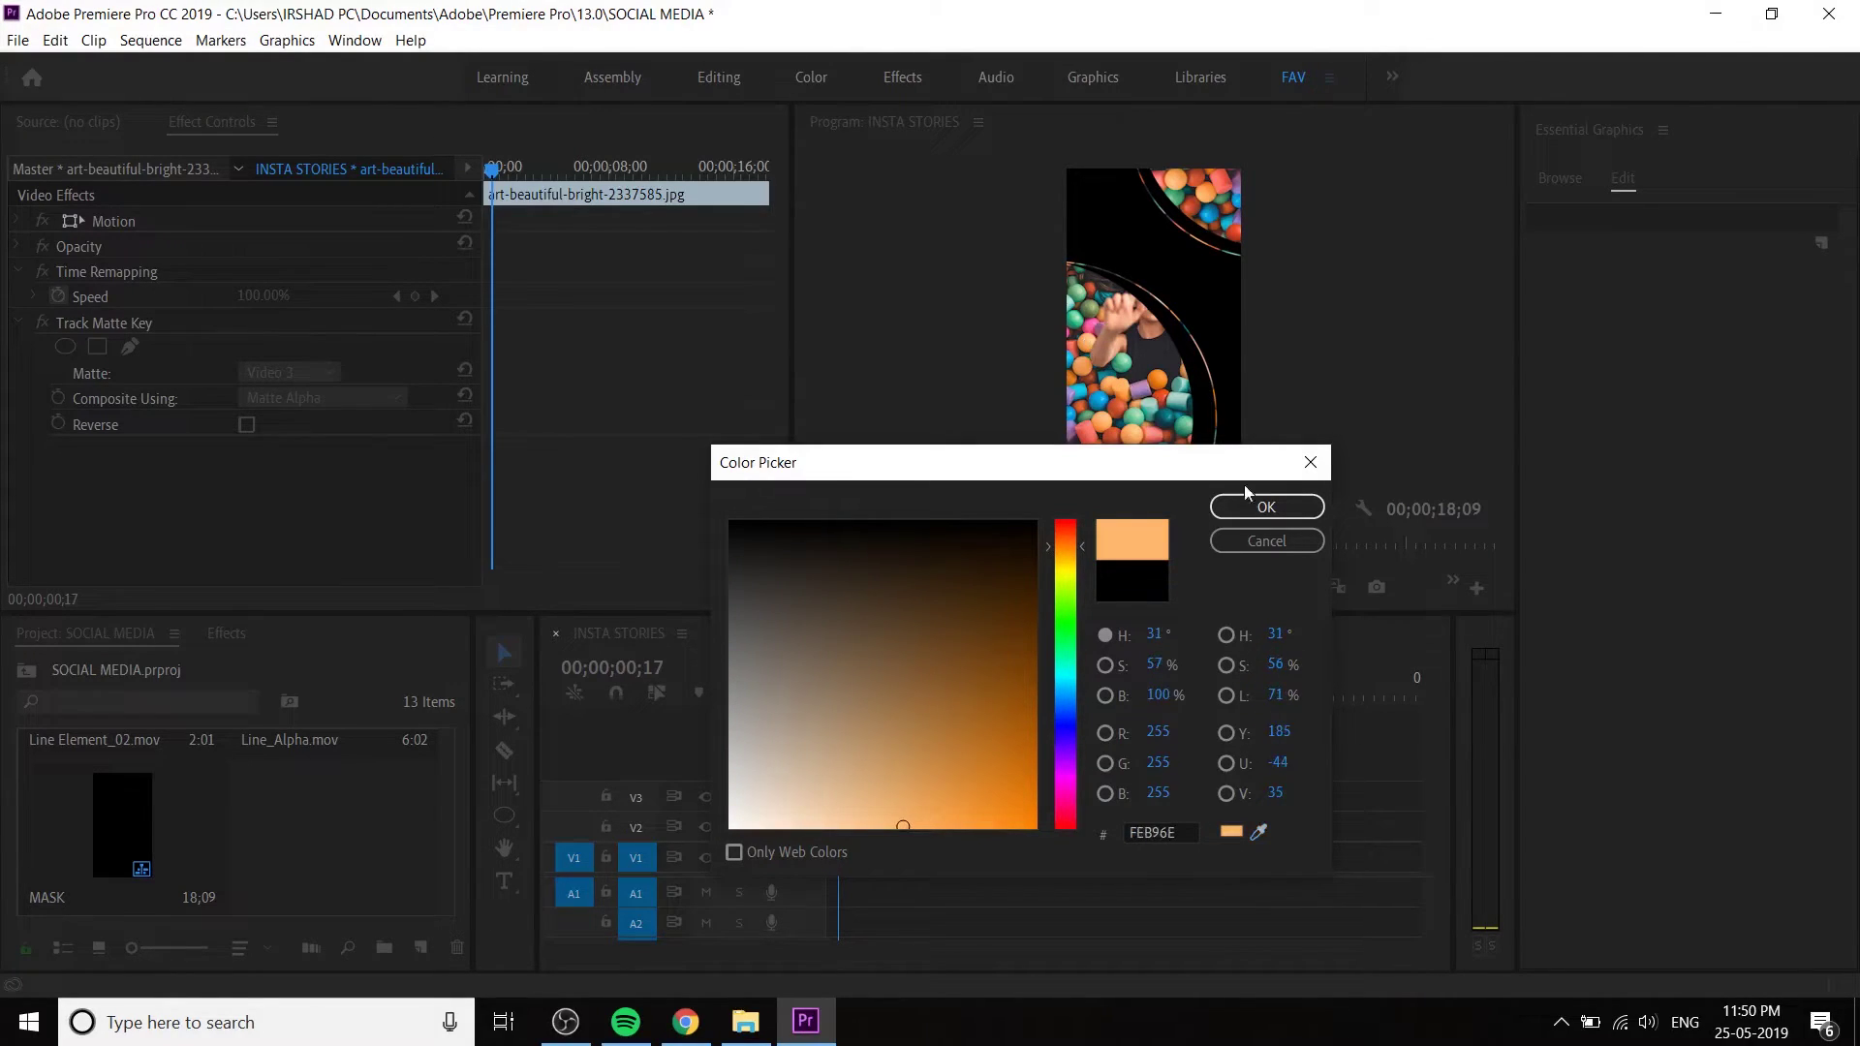
click(1272, 510)
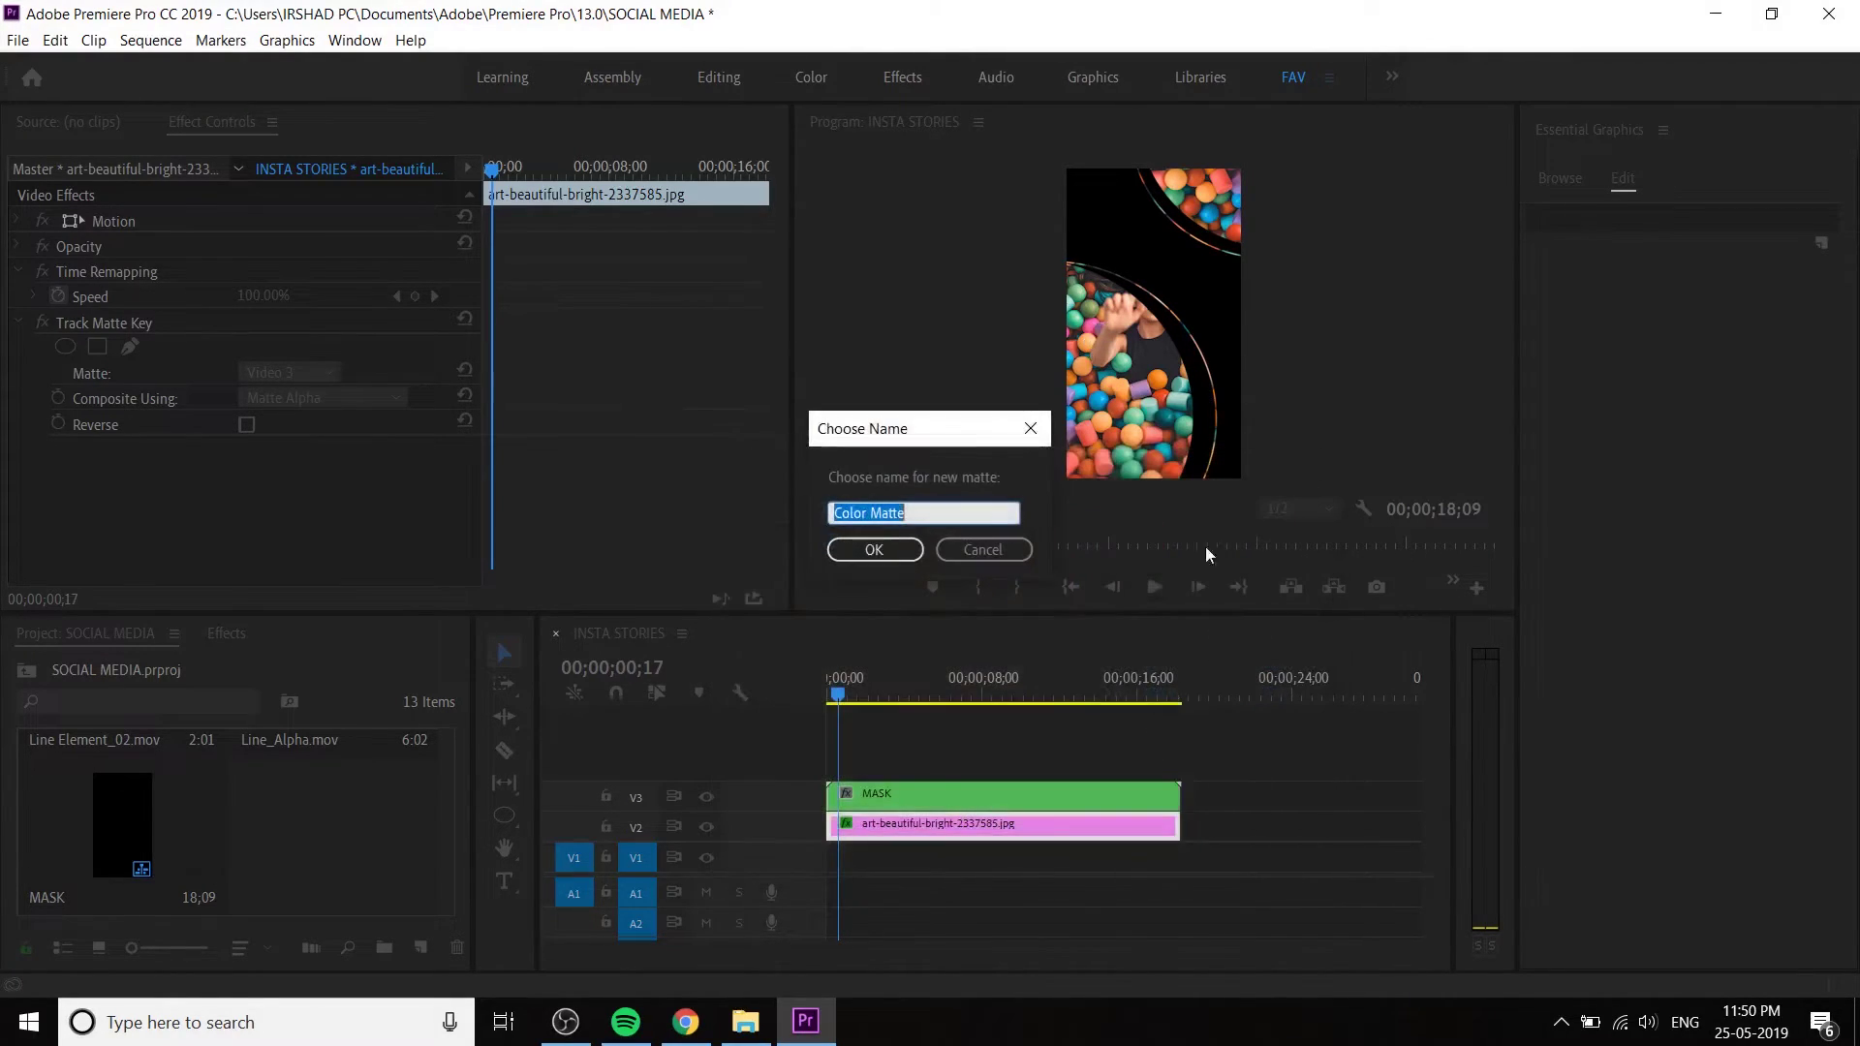
click(874, 549)
- Place the color matte at the start of V1 beneath the photo and play back the circle reveal over it
drag(416, 817, 814, 869)
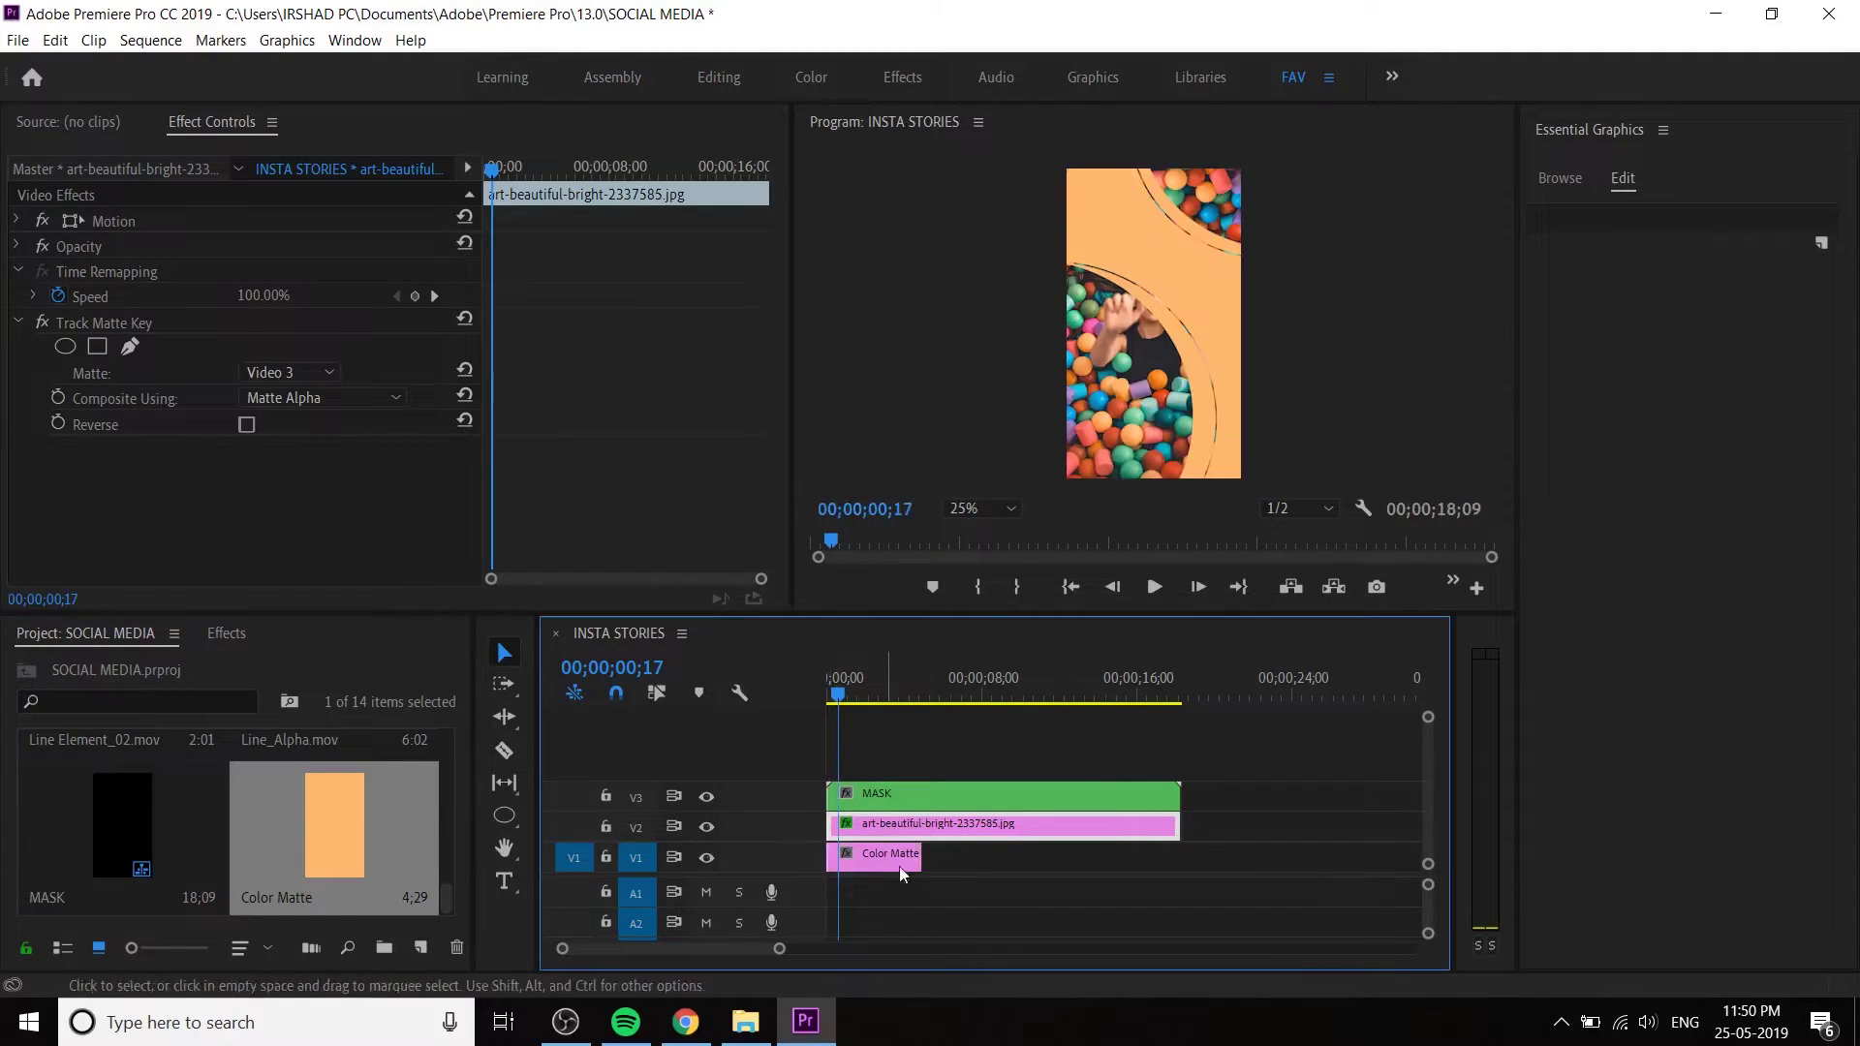
key(space)
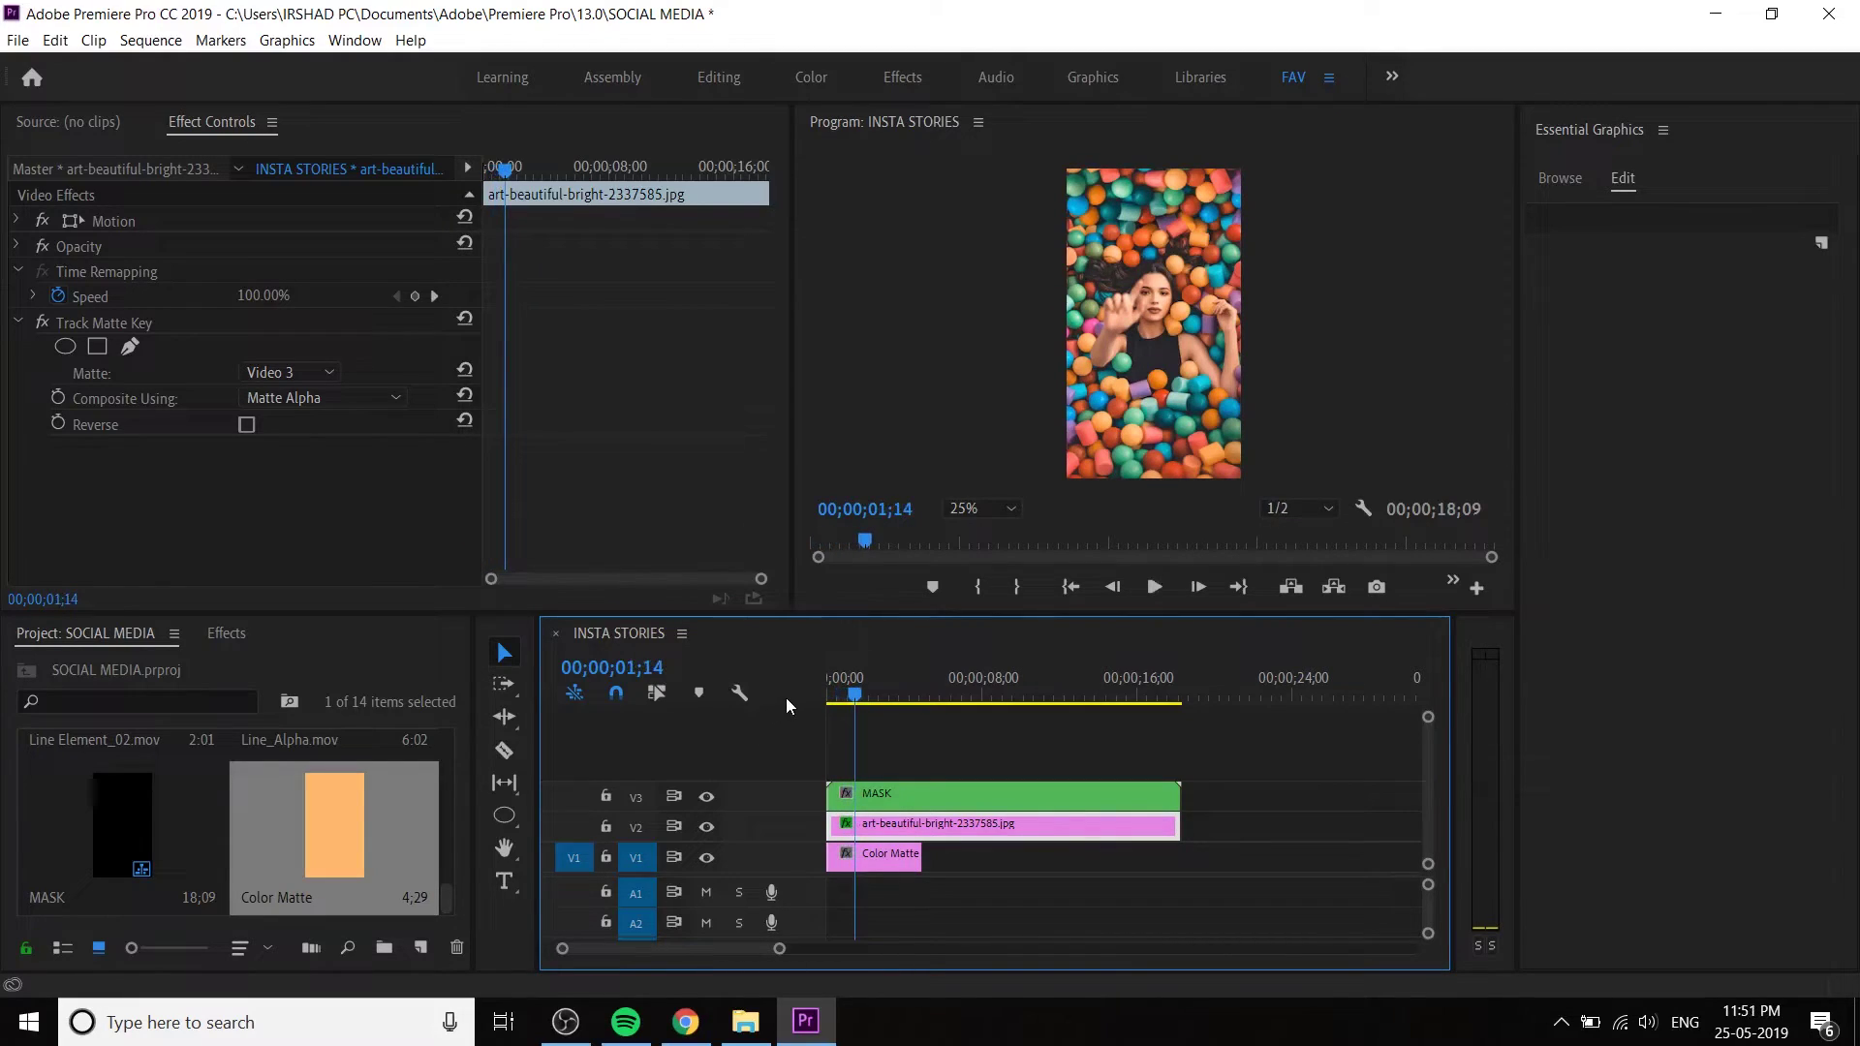
click(827, 696)
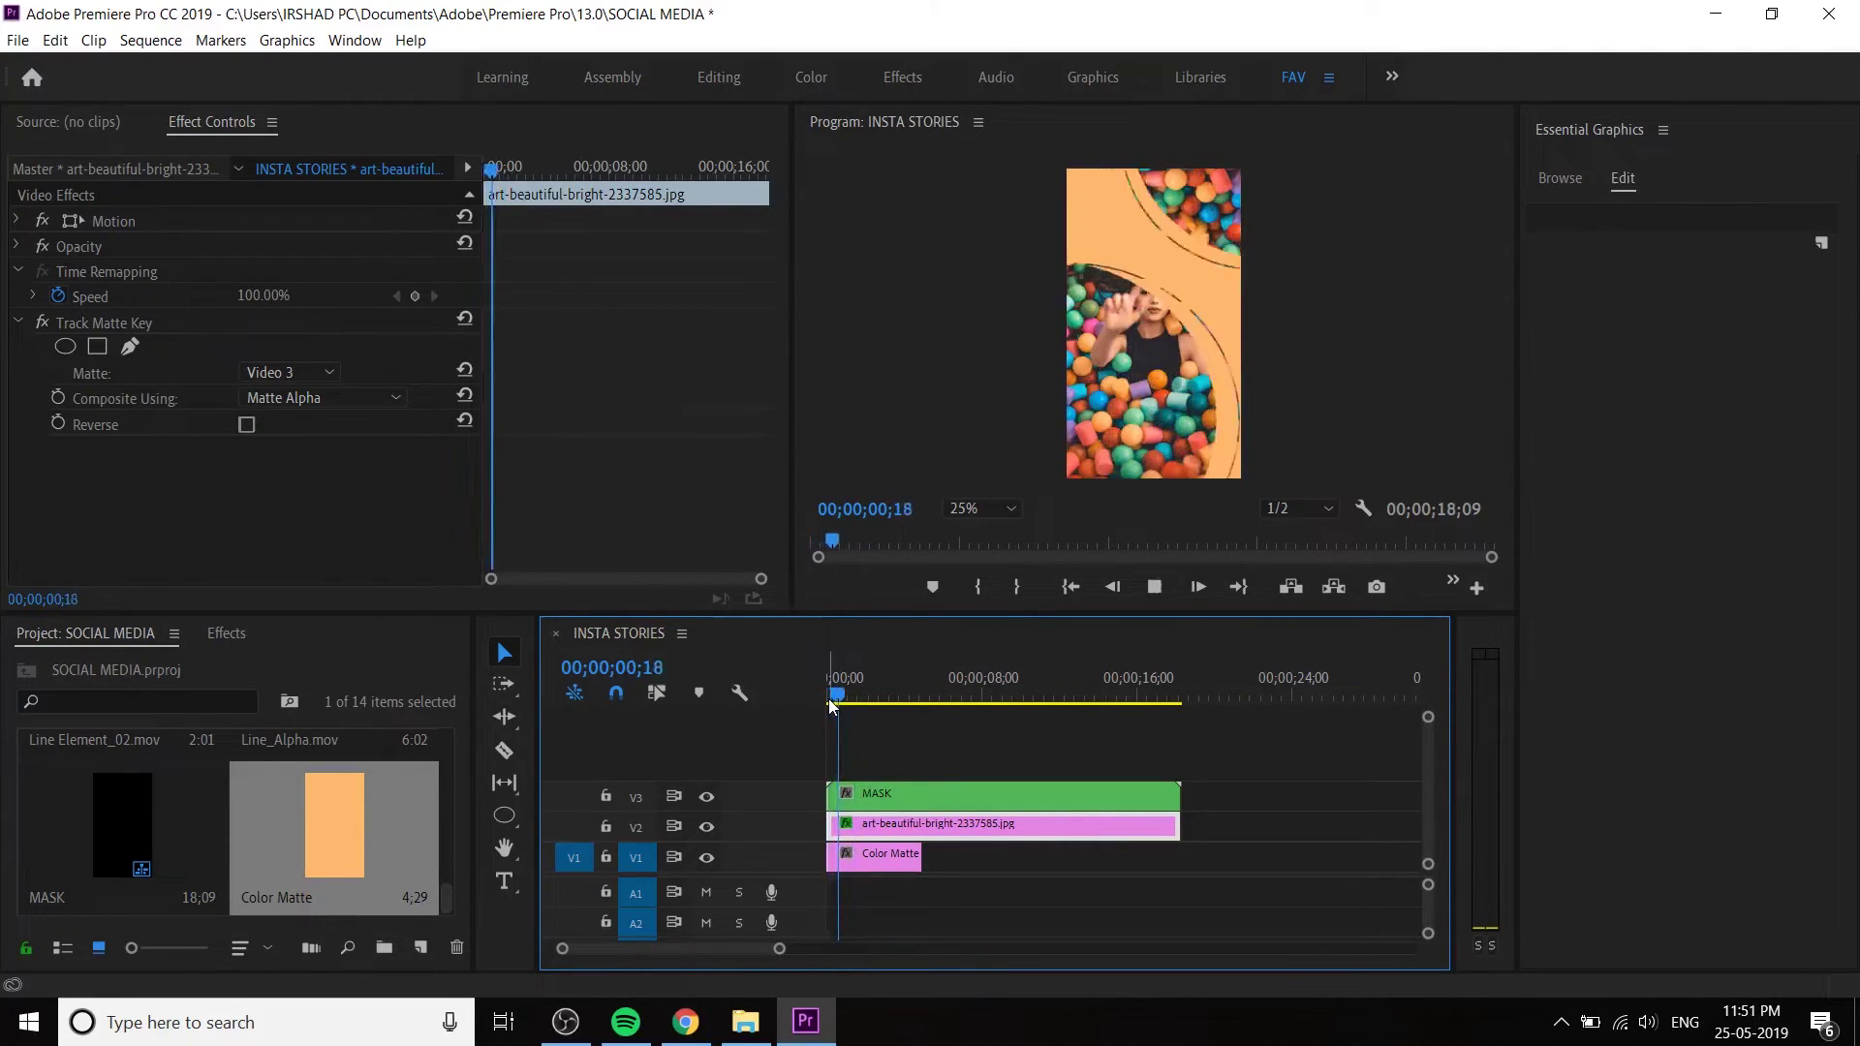
key(space)
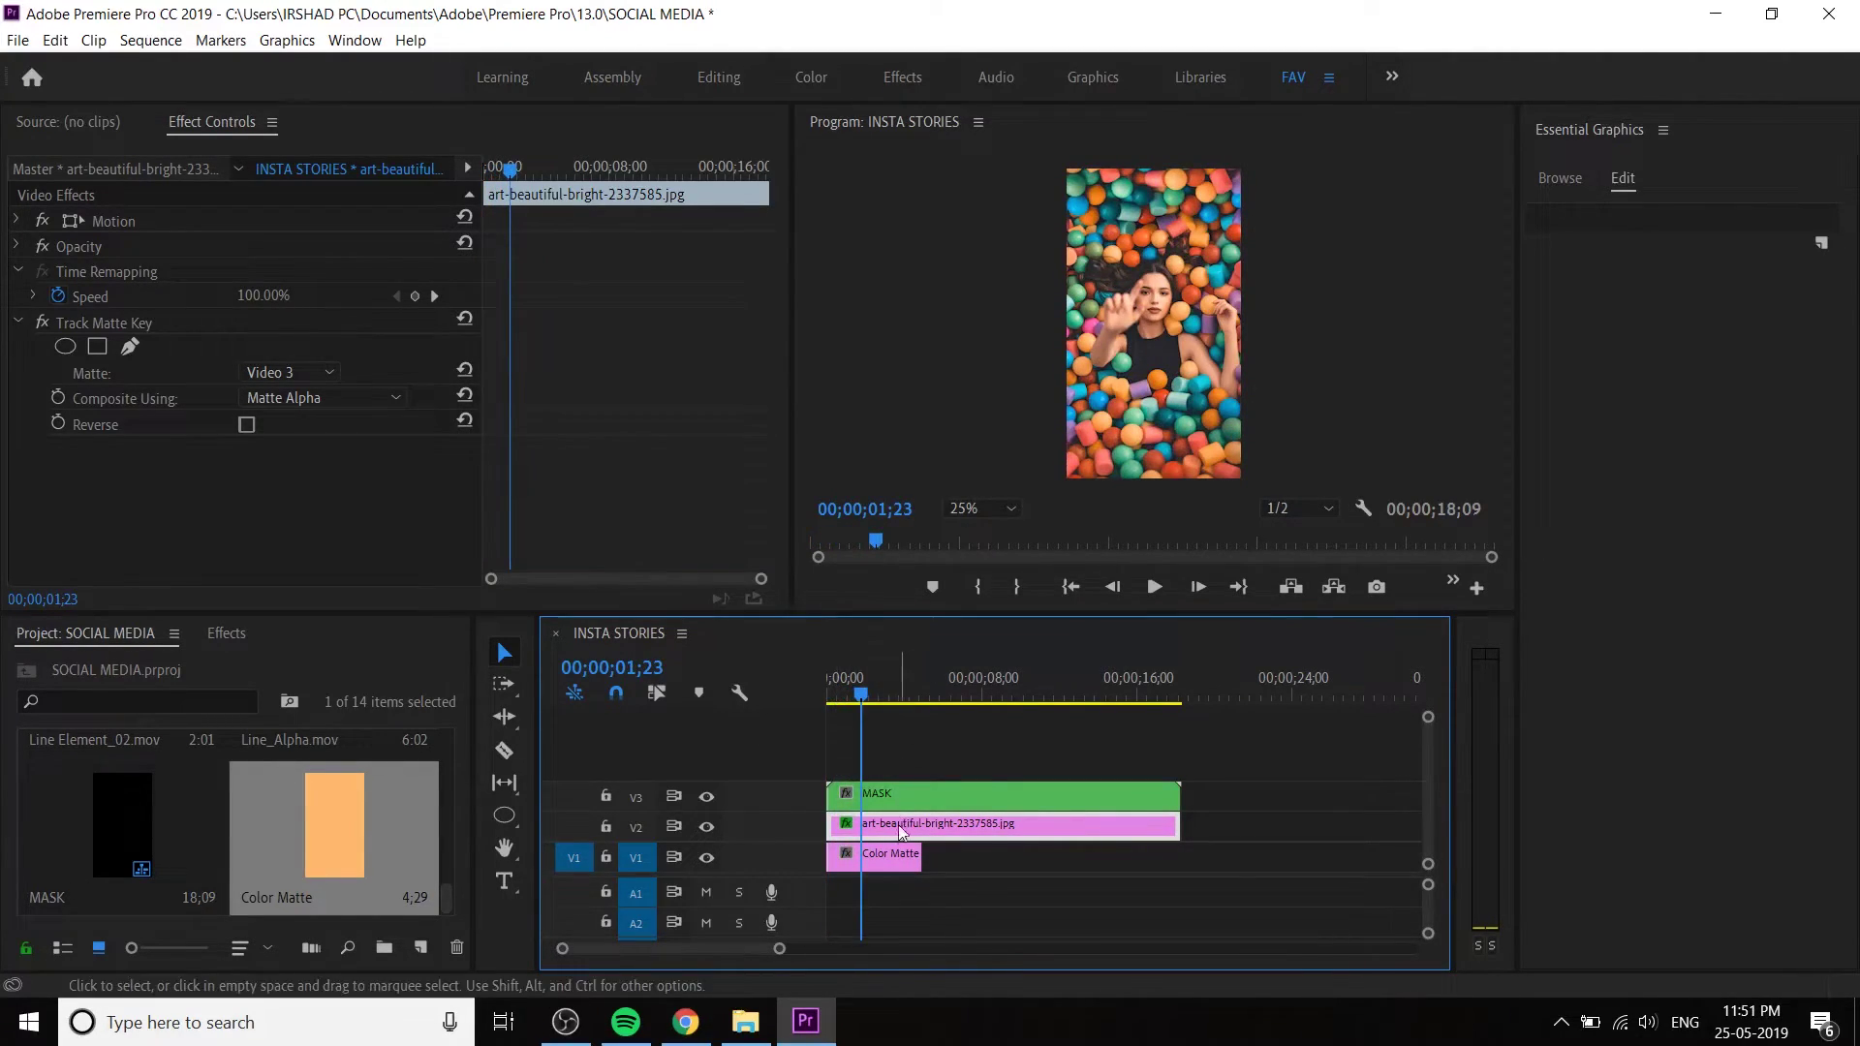
drag(851, 675, 839, 676)
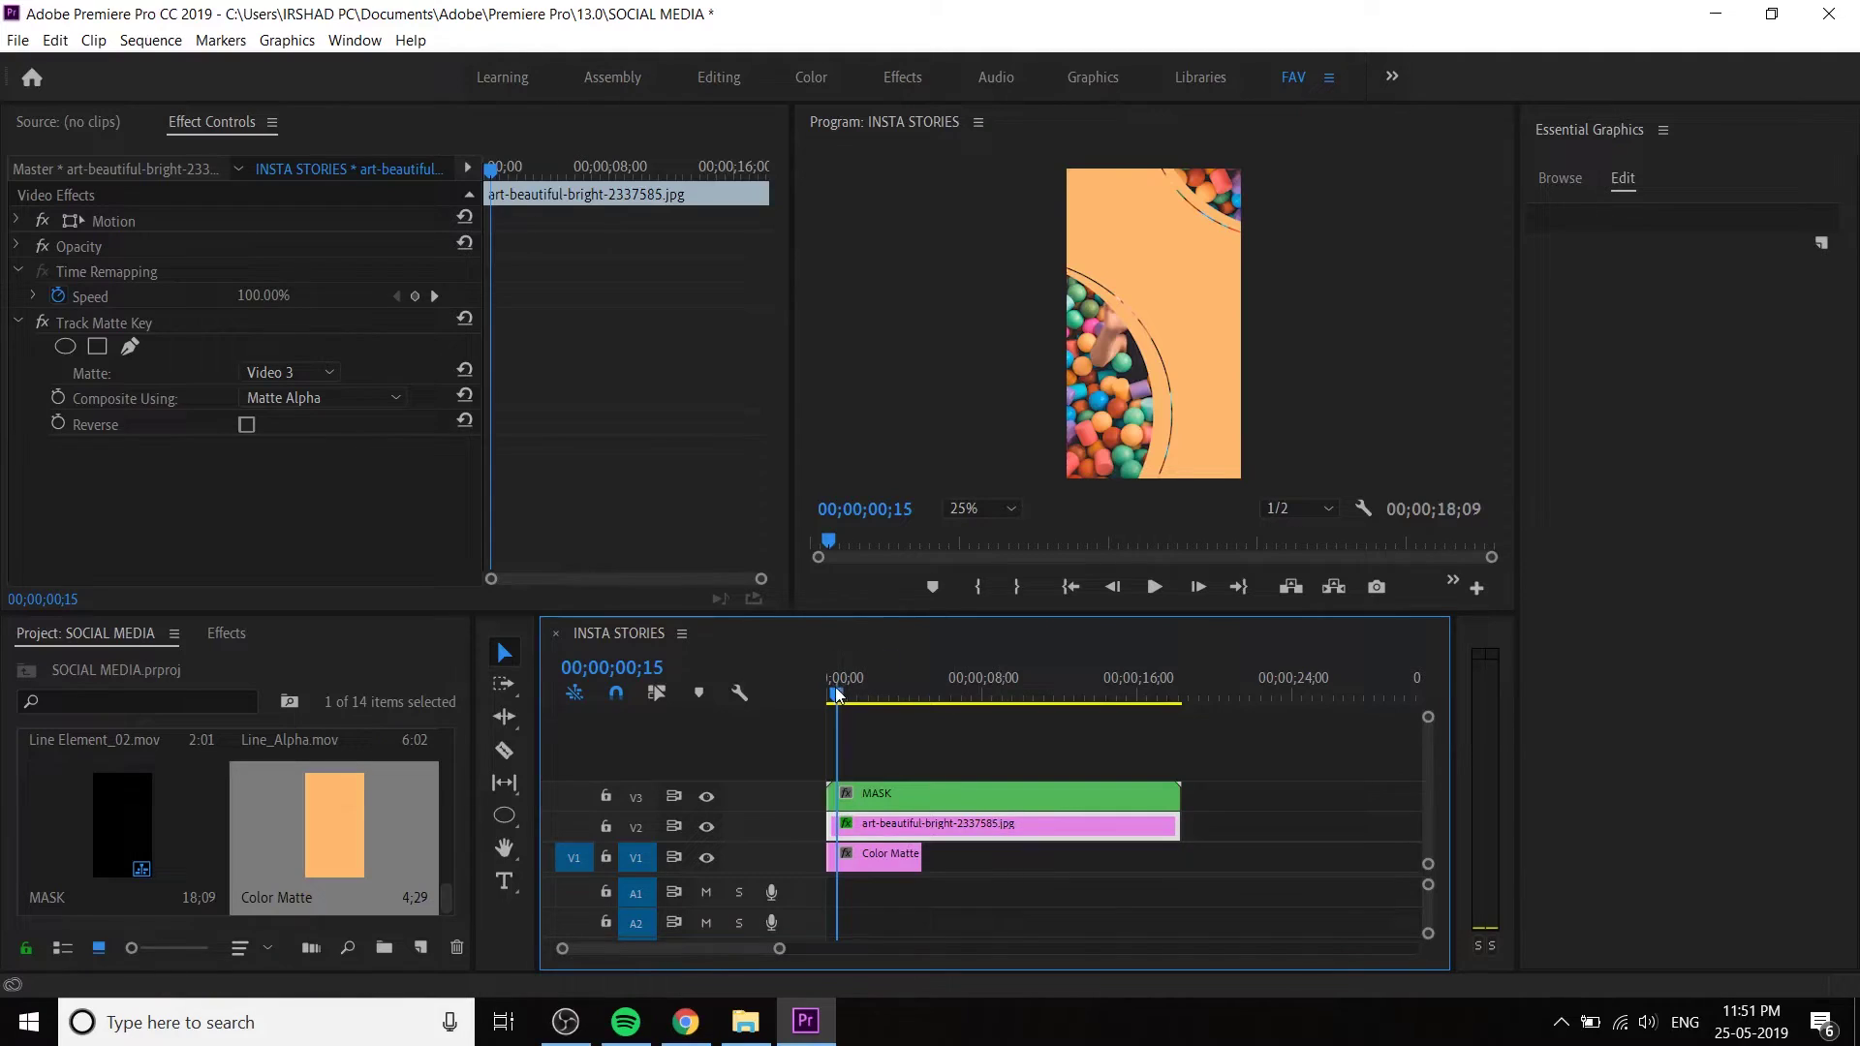
- Keyframe the photo's Scale to shrink from an enlarged value at the sequence start to 118.8 at about 1;22, and preview it
key(Home)
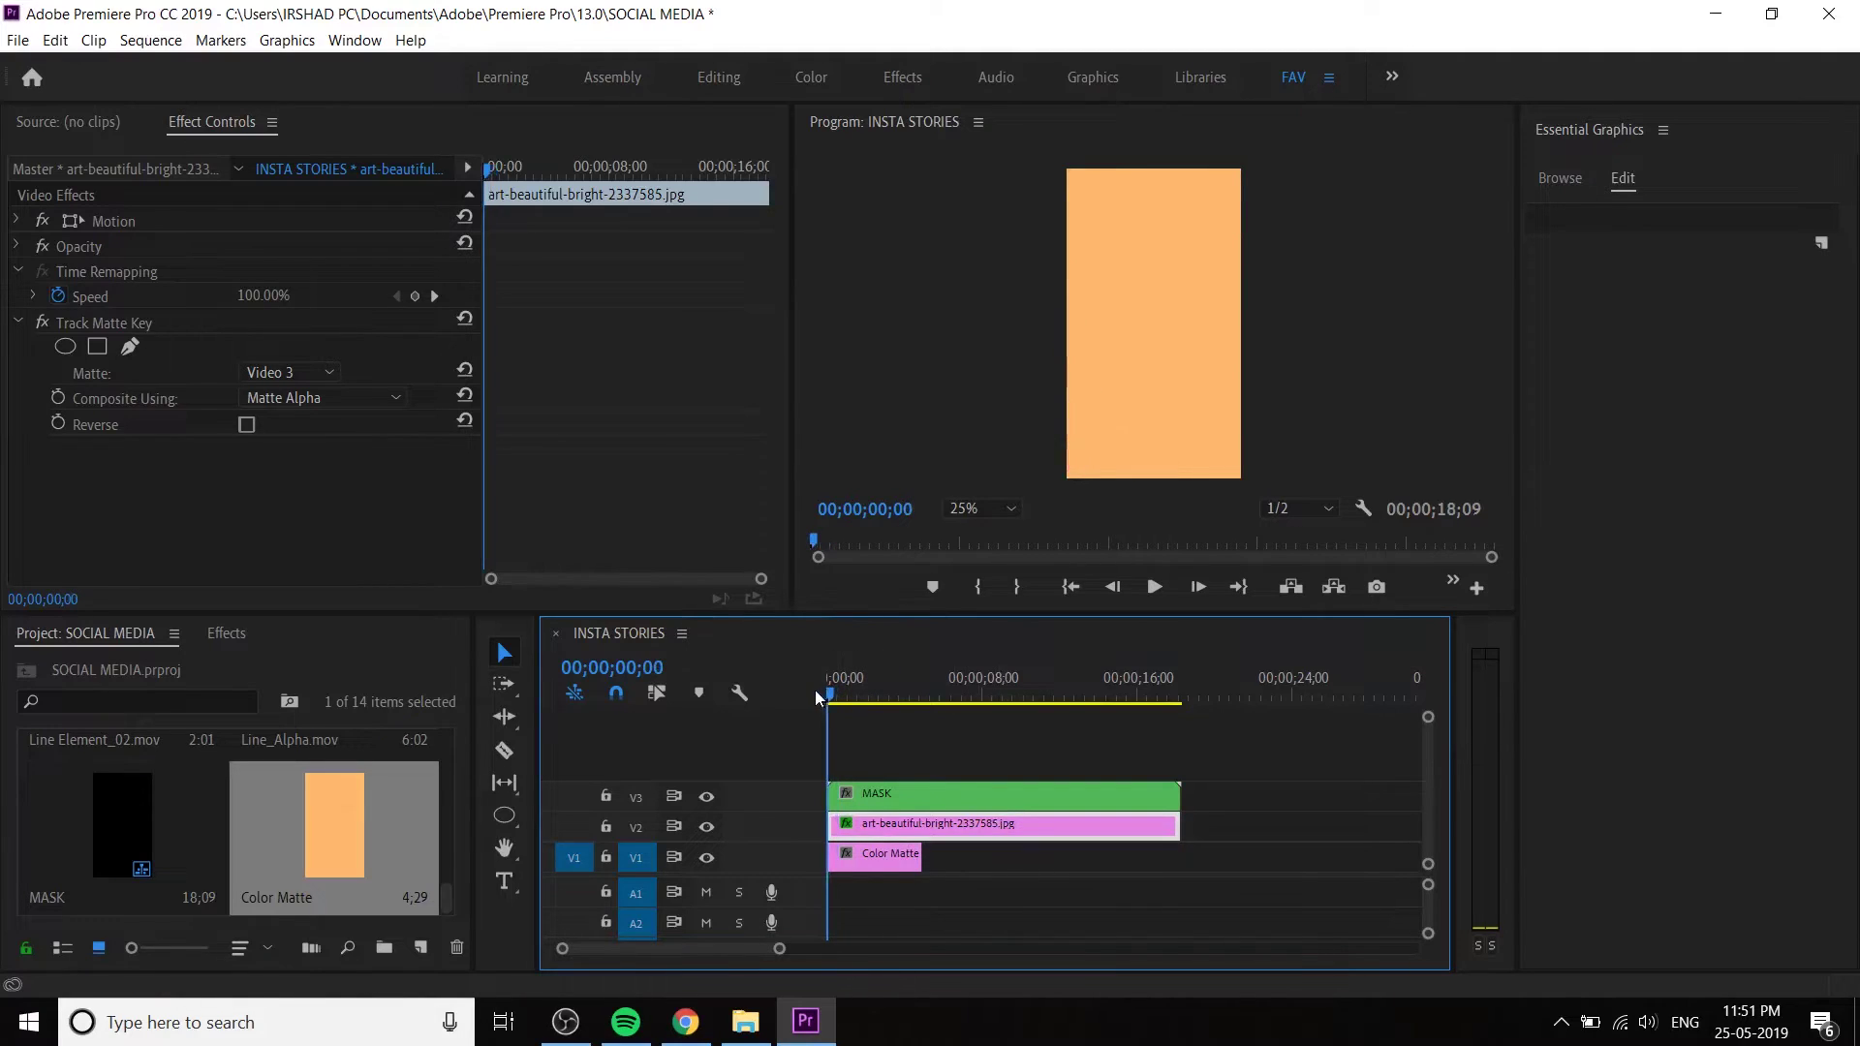
click(16, 223)
click(107, 221)
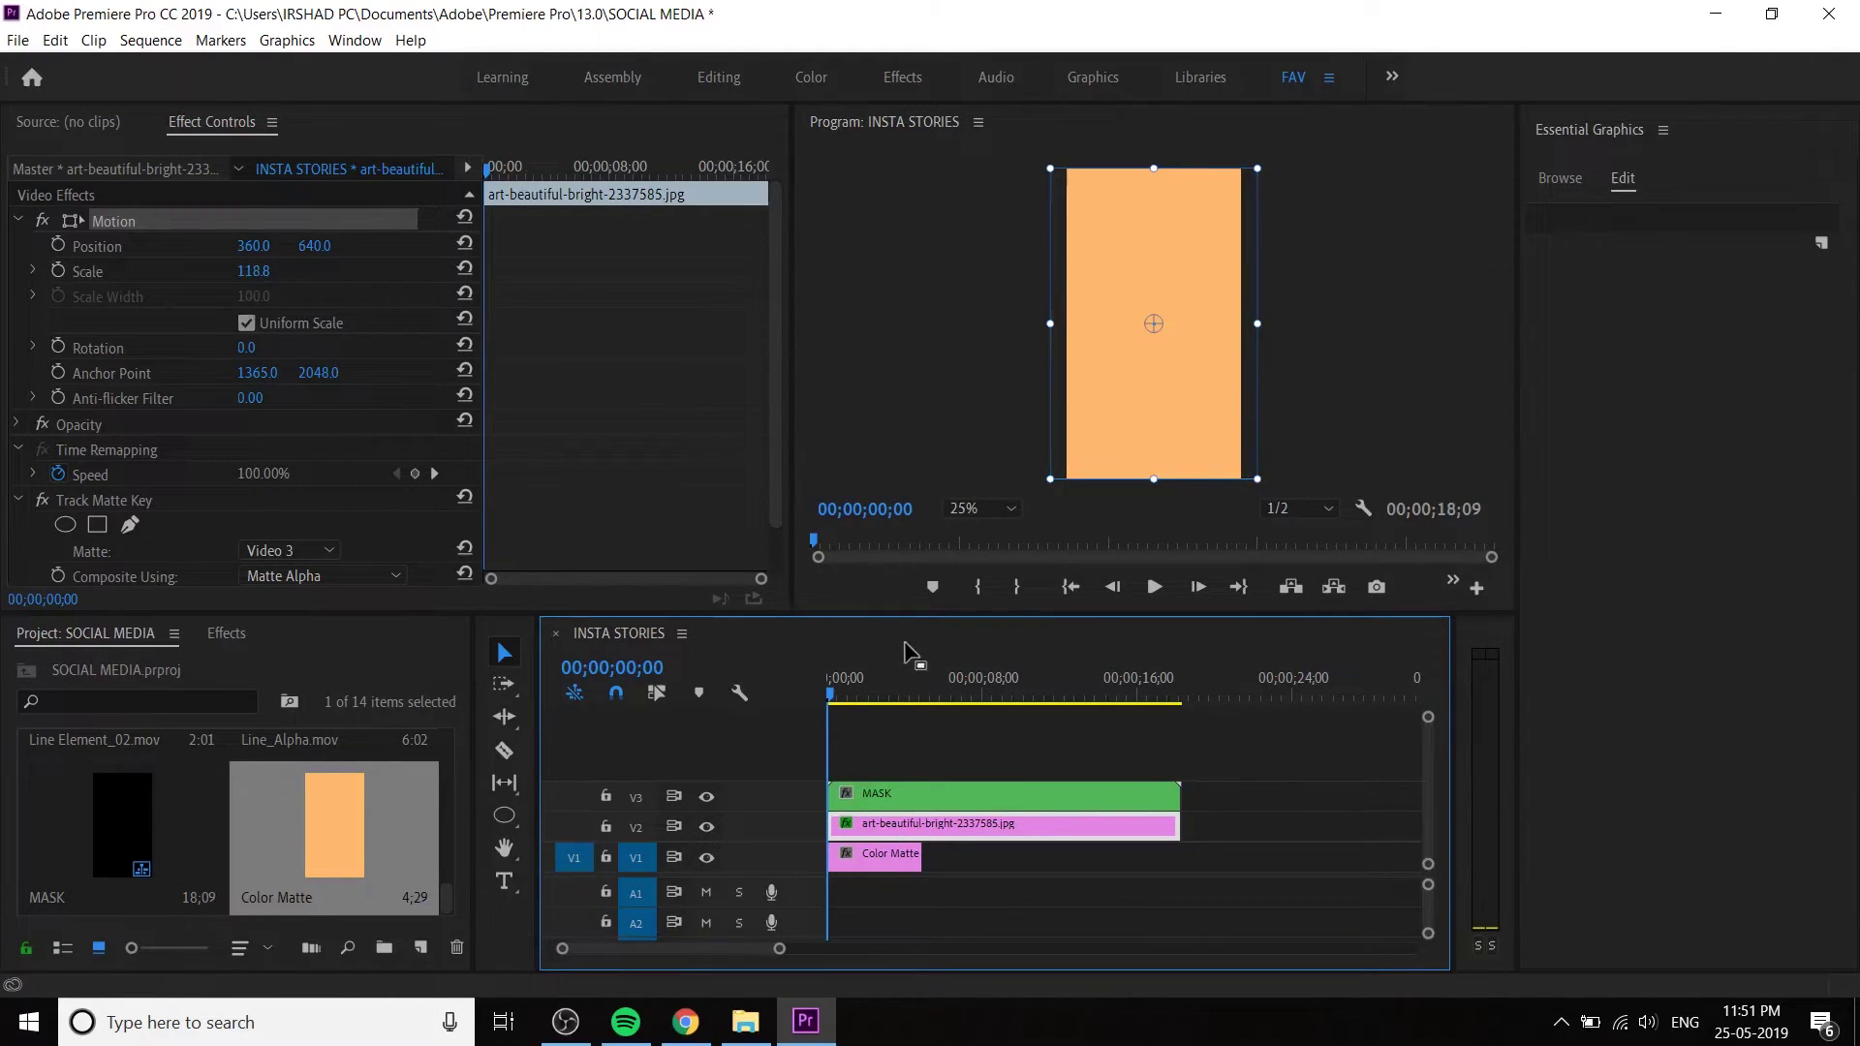
click(846, 693)
drag(850, 714, 859, 710)
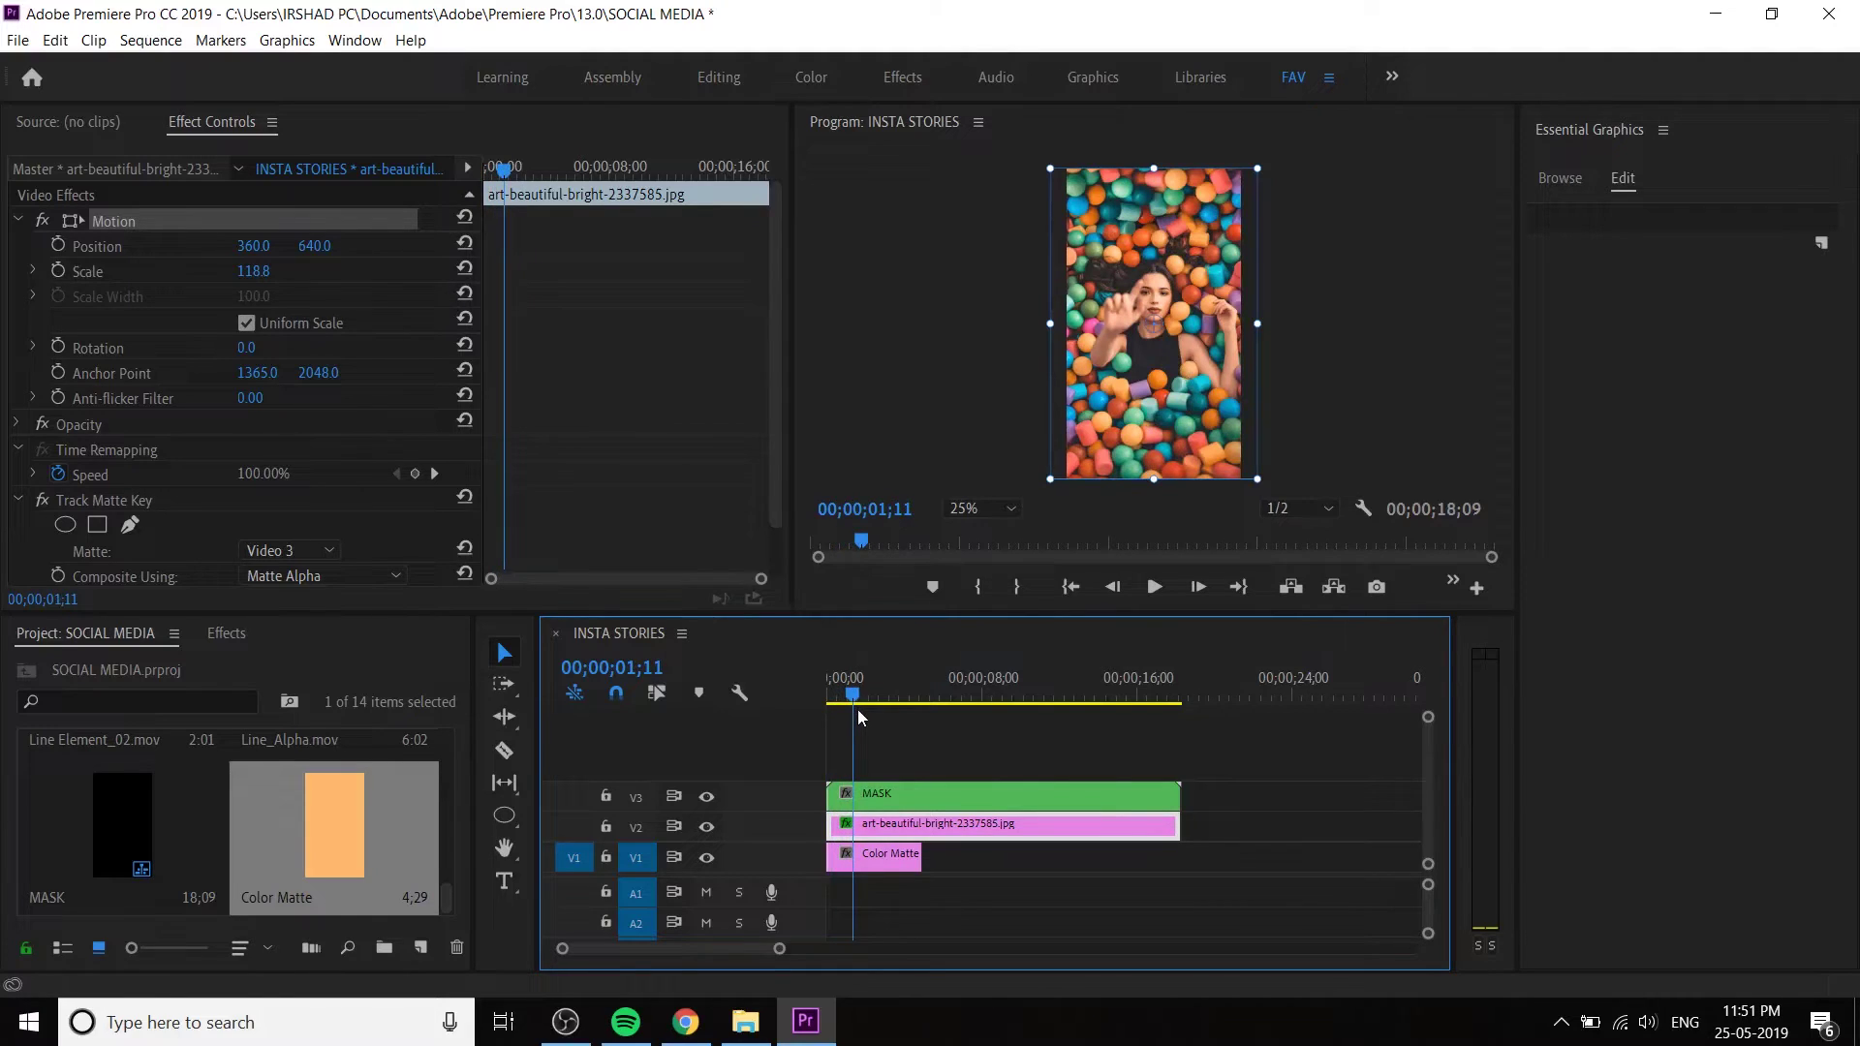
click(58, 270)
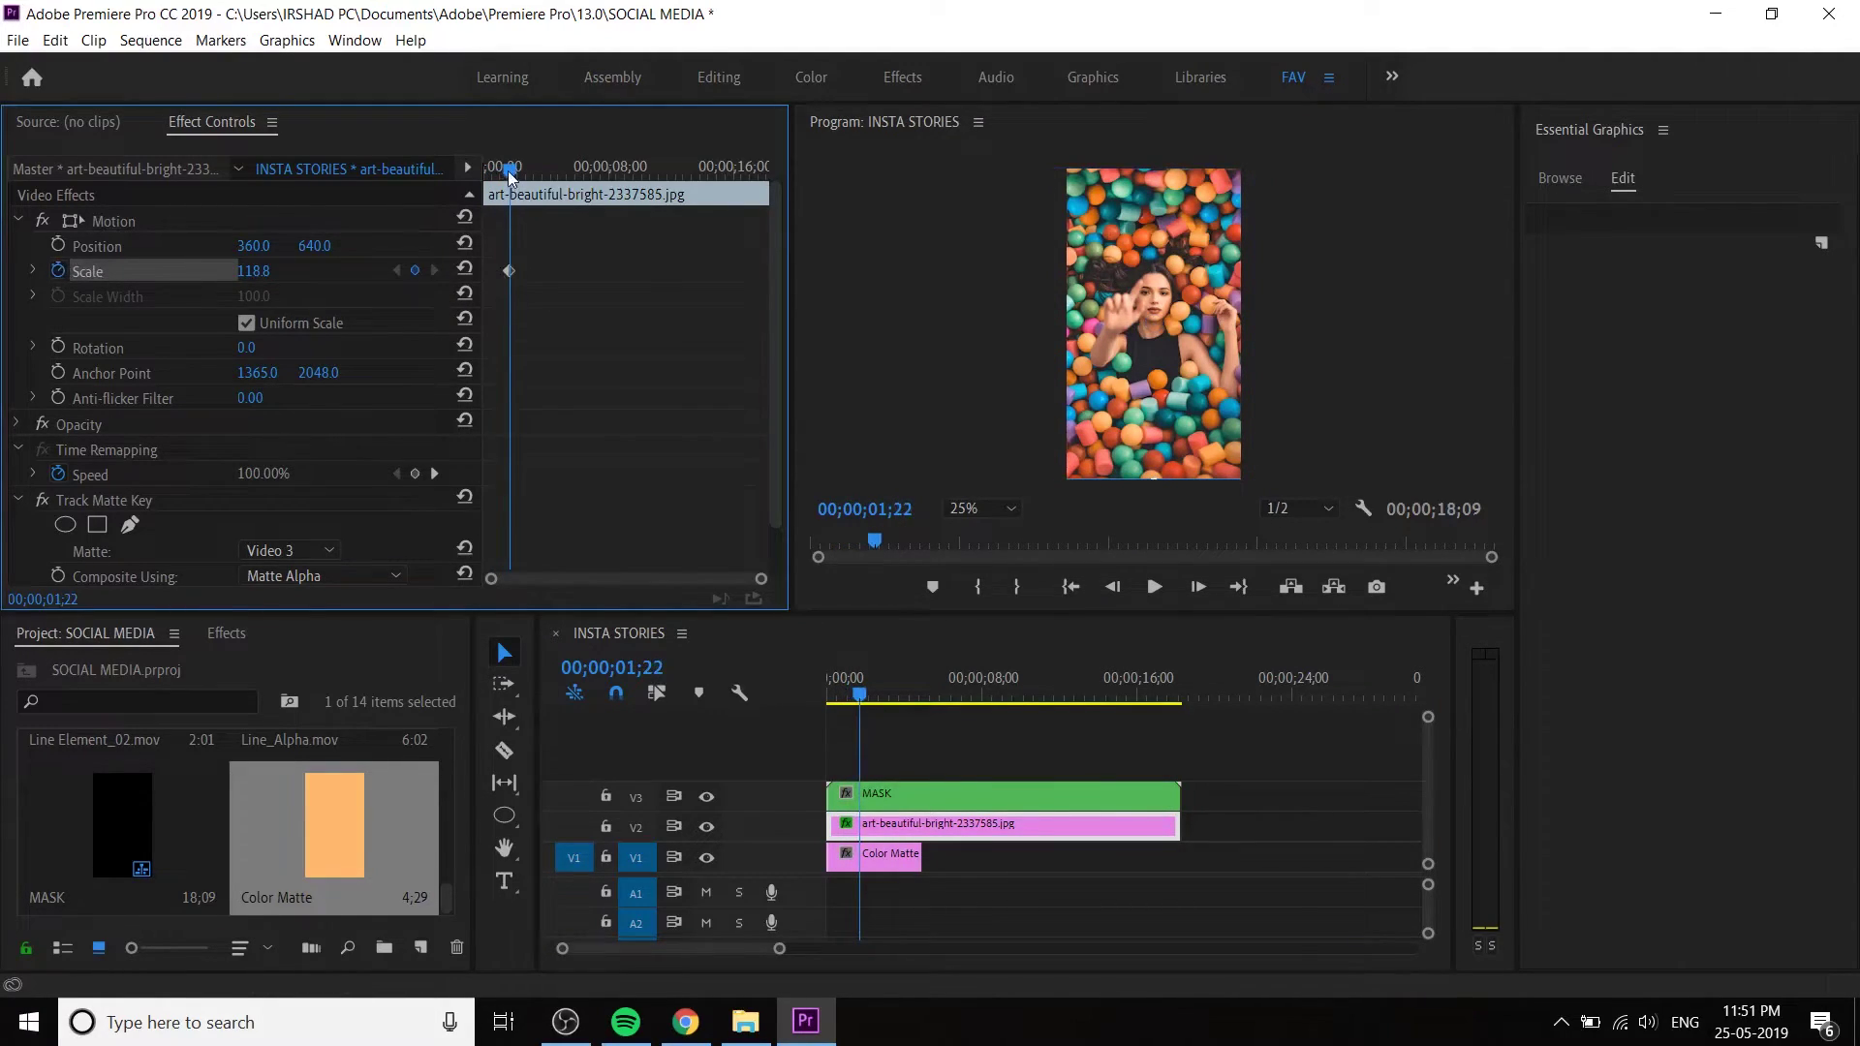
drag(510, 175, 485, 173)
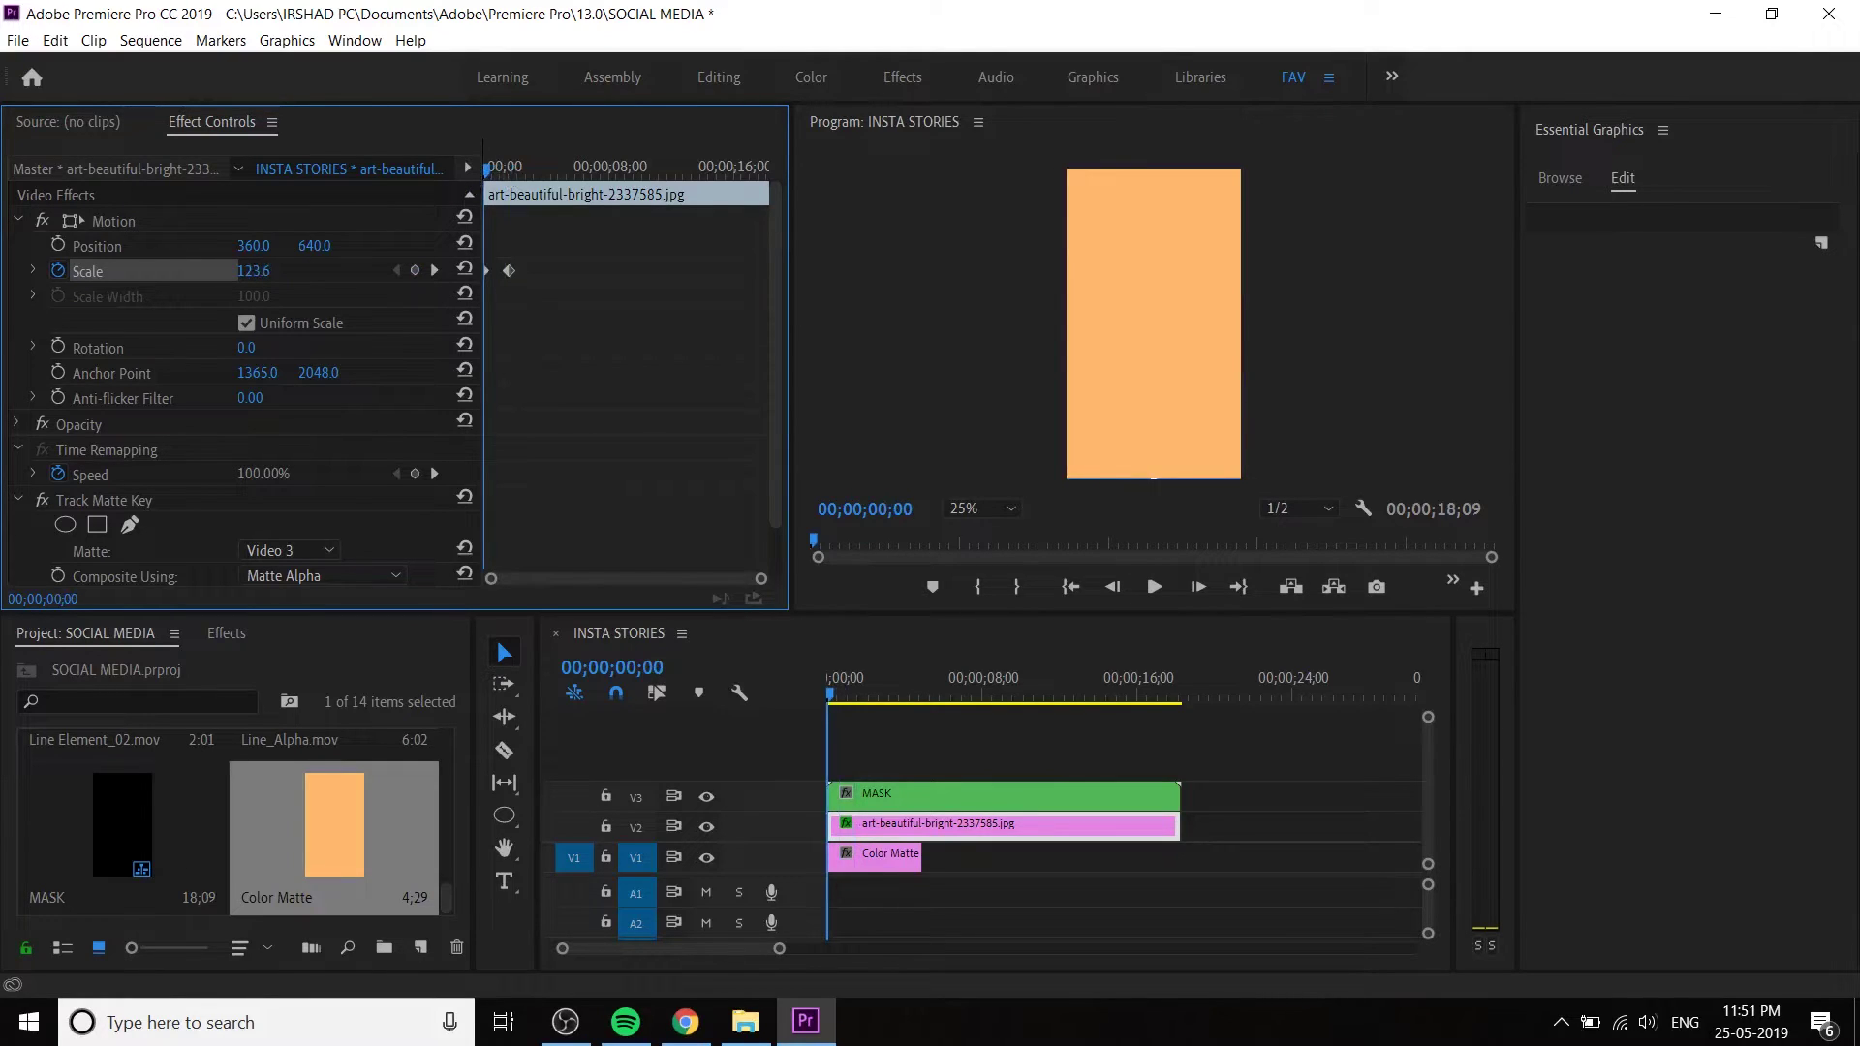
key(space)
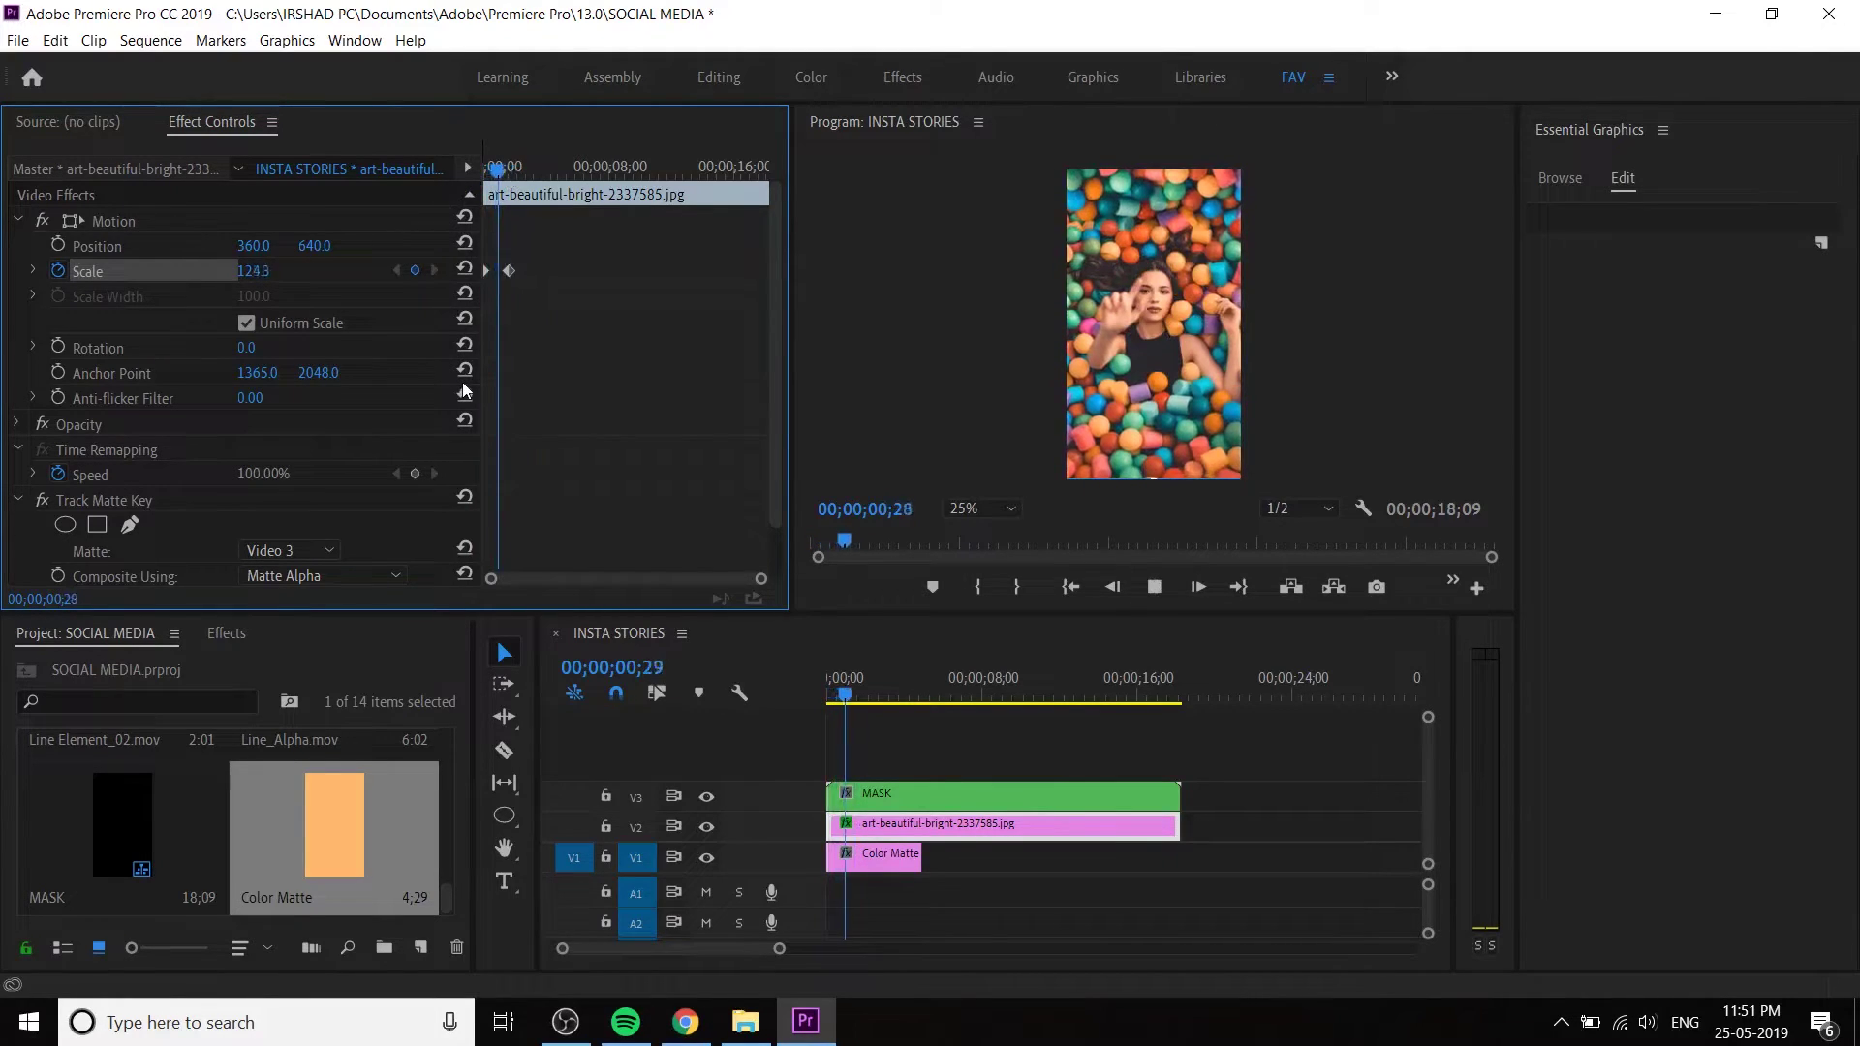
key(space)
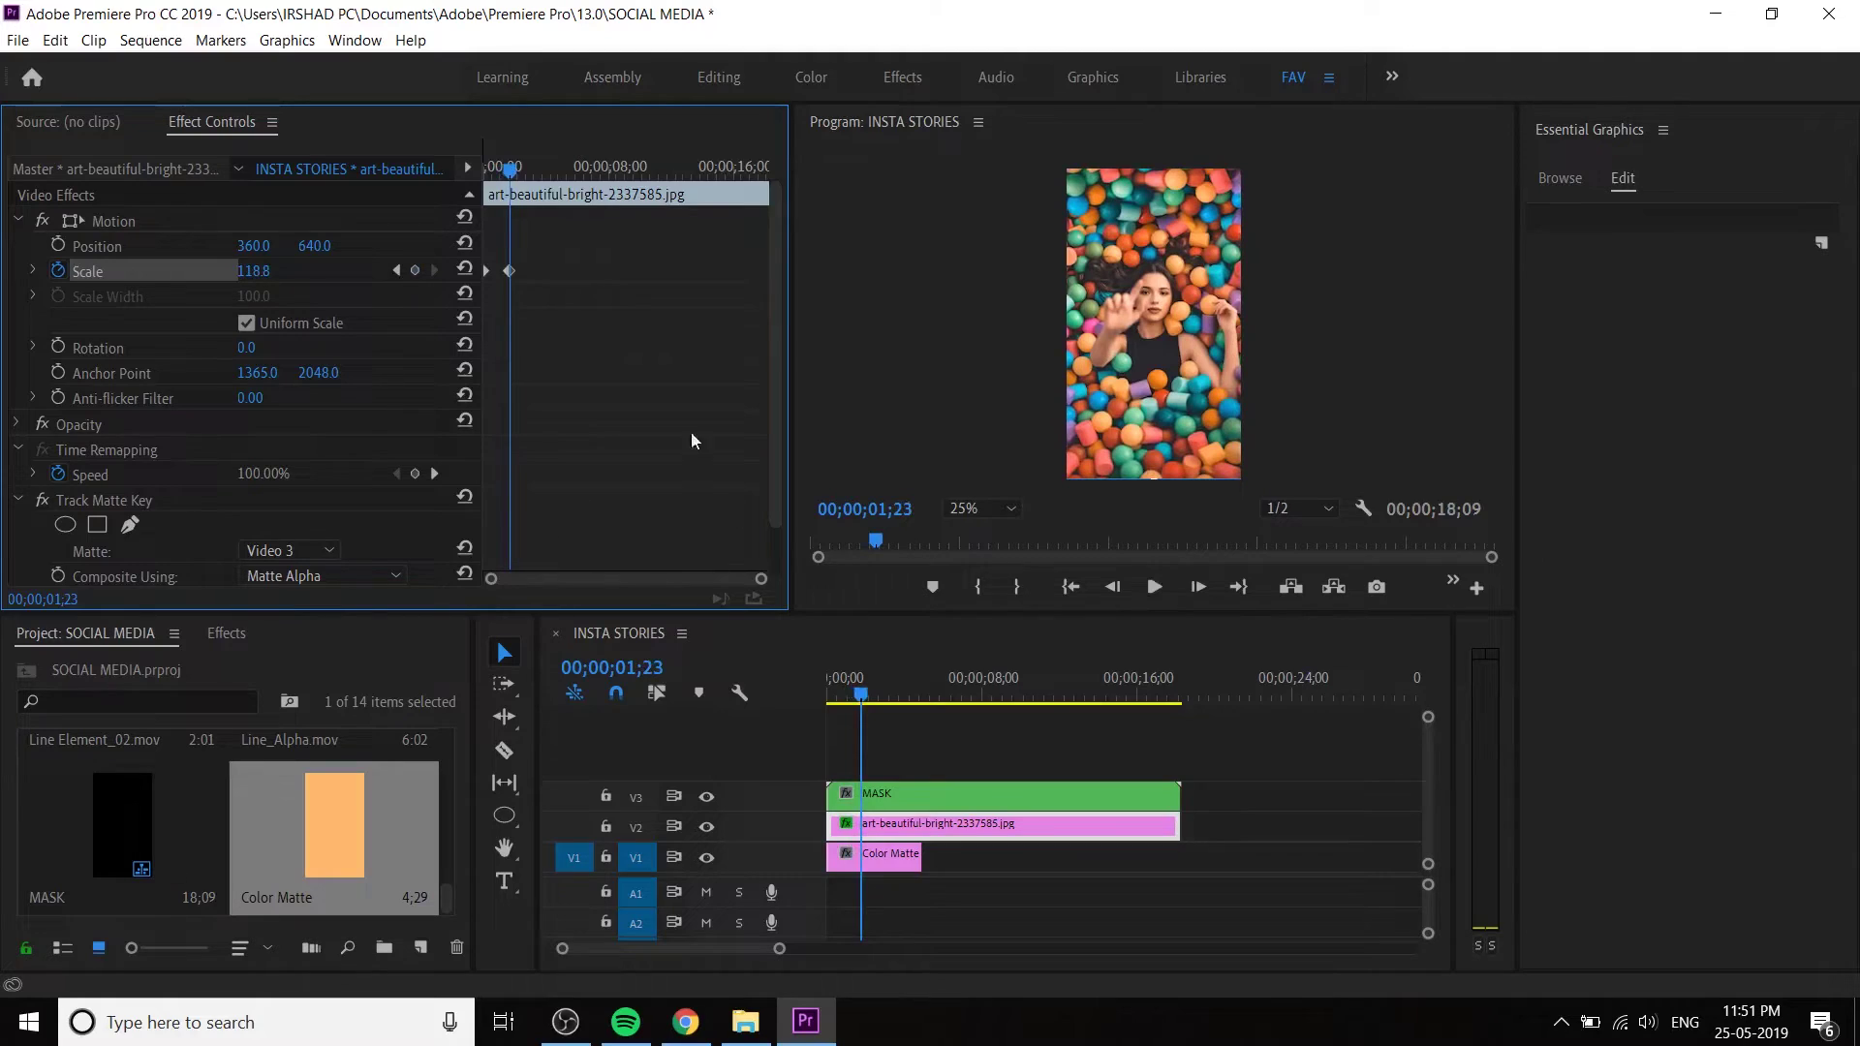
- Move the photo's ending Scale keyframe farther along the clip and set the starting keyframe's Scale to 138.3
scroll(618, 573, up, 2)
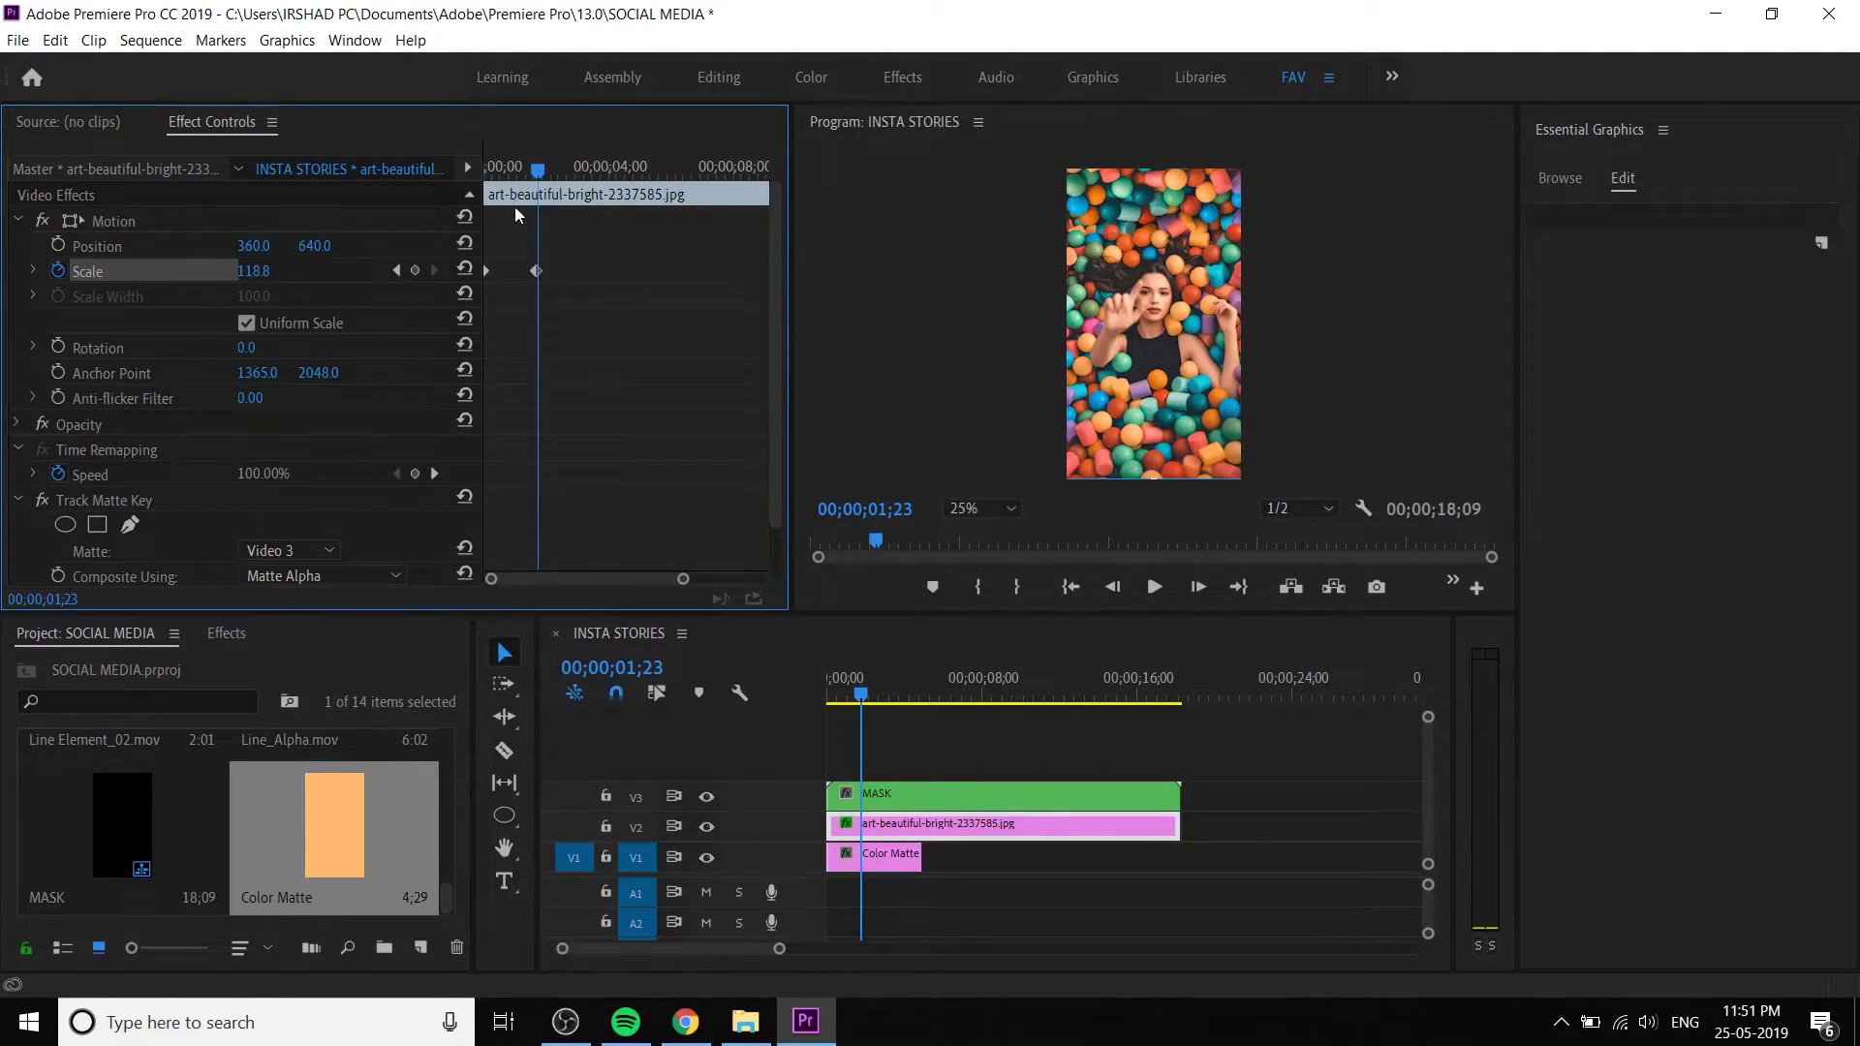
drag(504, 180, 548, 277)
key(Home)
key(space)
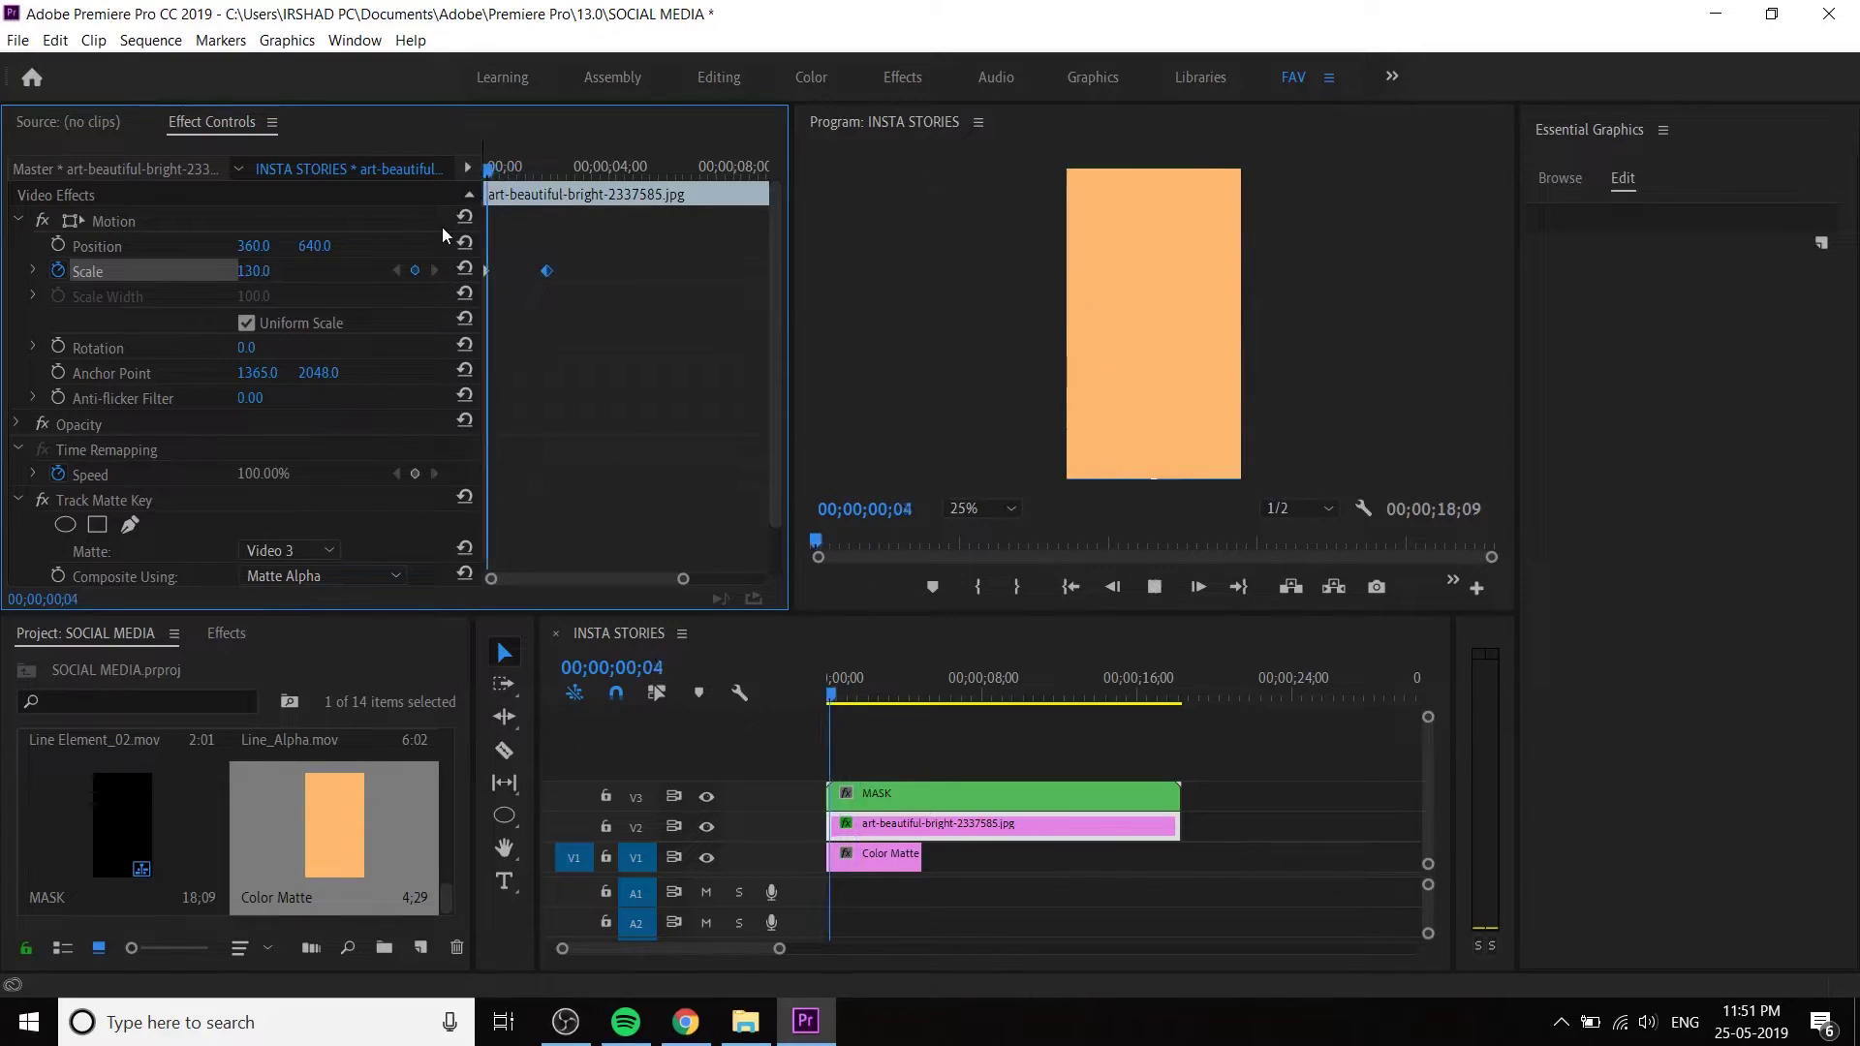
key(space)
key(Home)
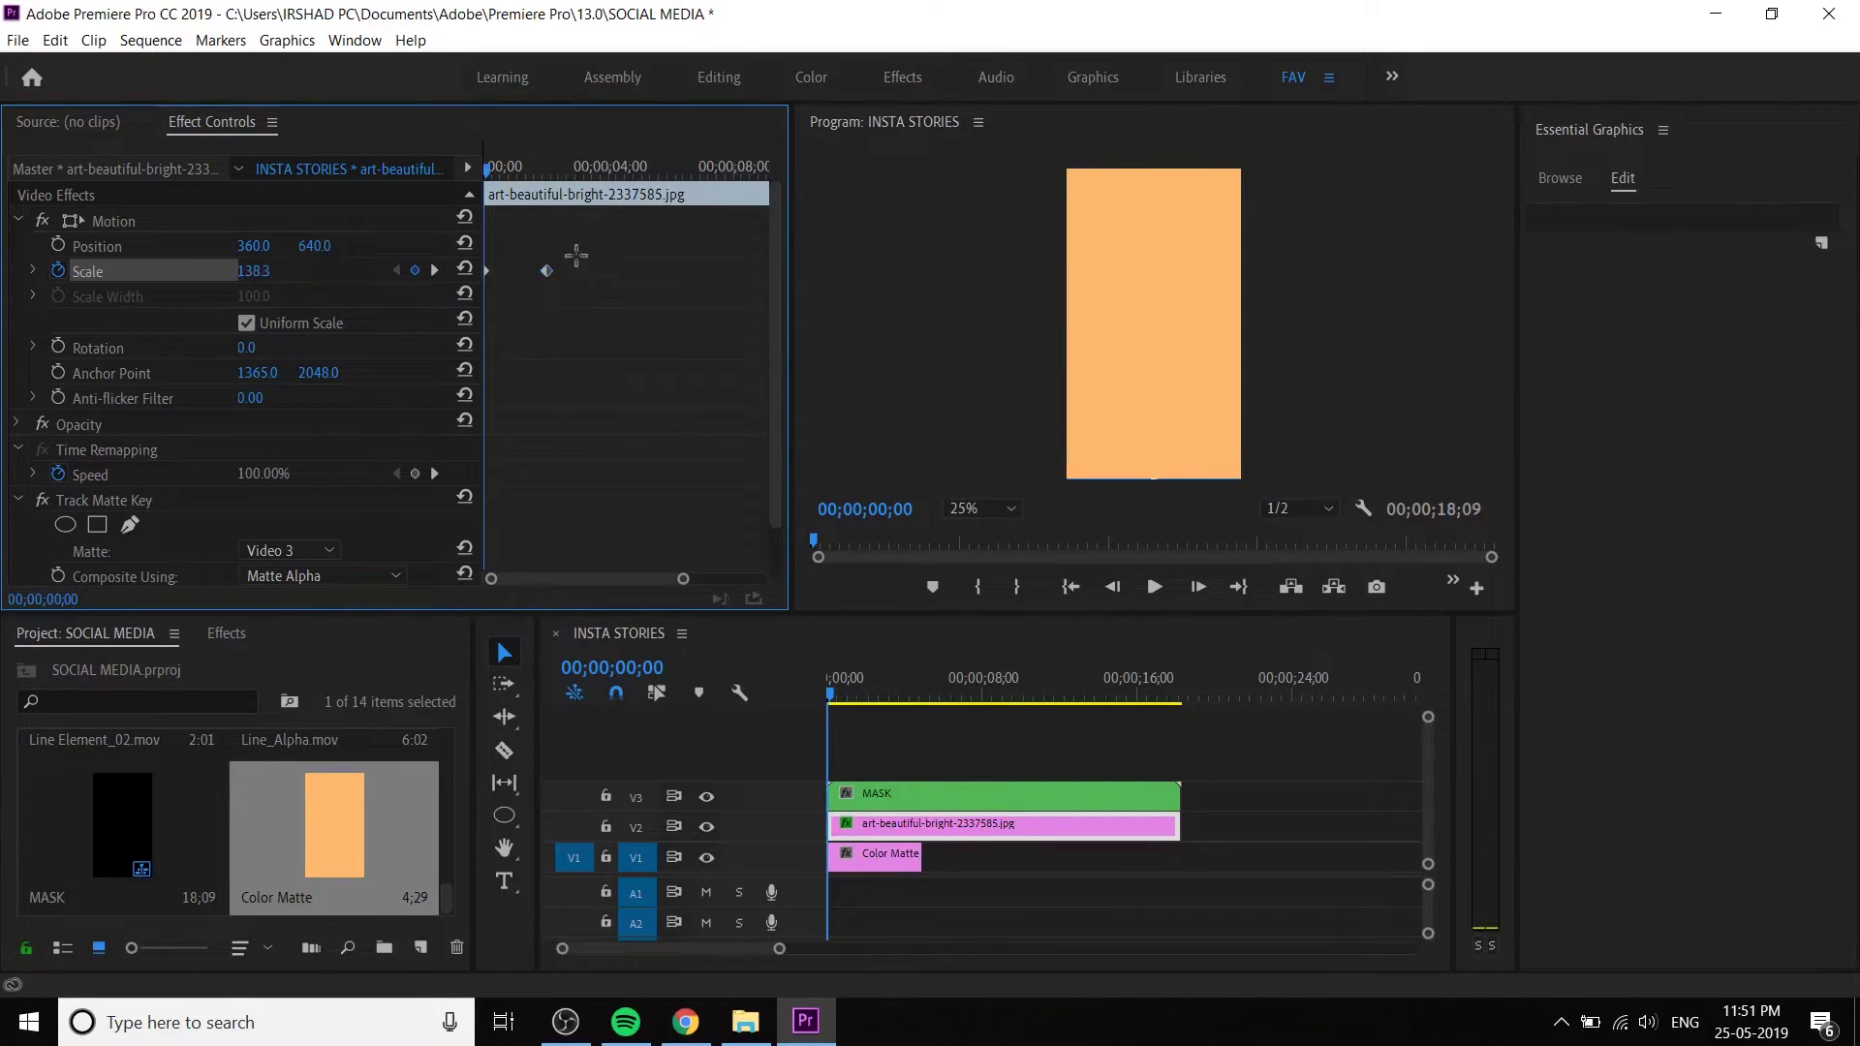
- Ease the photo's Scale keyframes, shape the velocity curve for a fast start and slow finish, and preview the motion
right_click(549, 274)
click(678, 562)
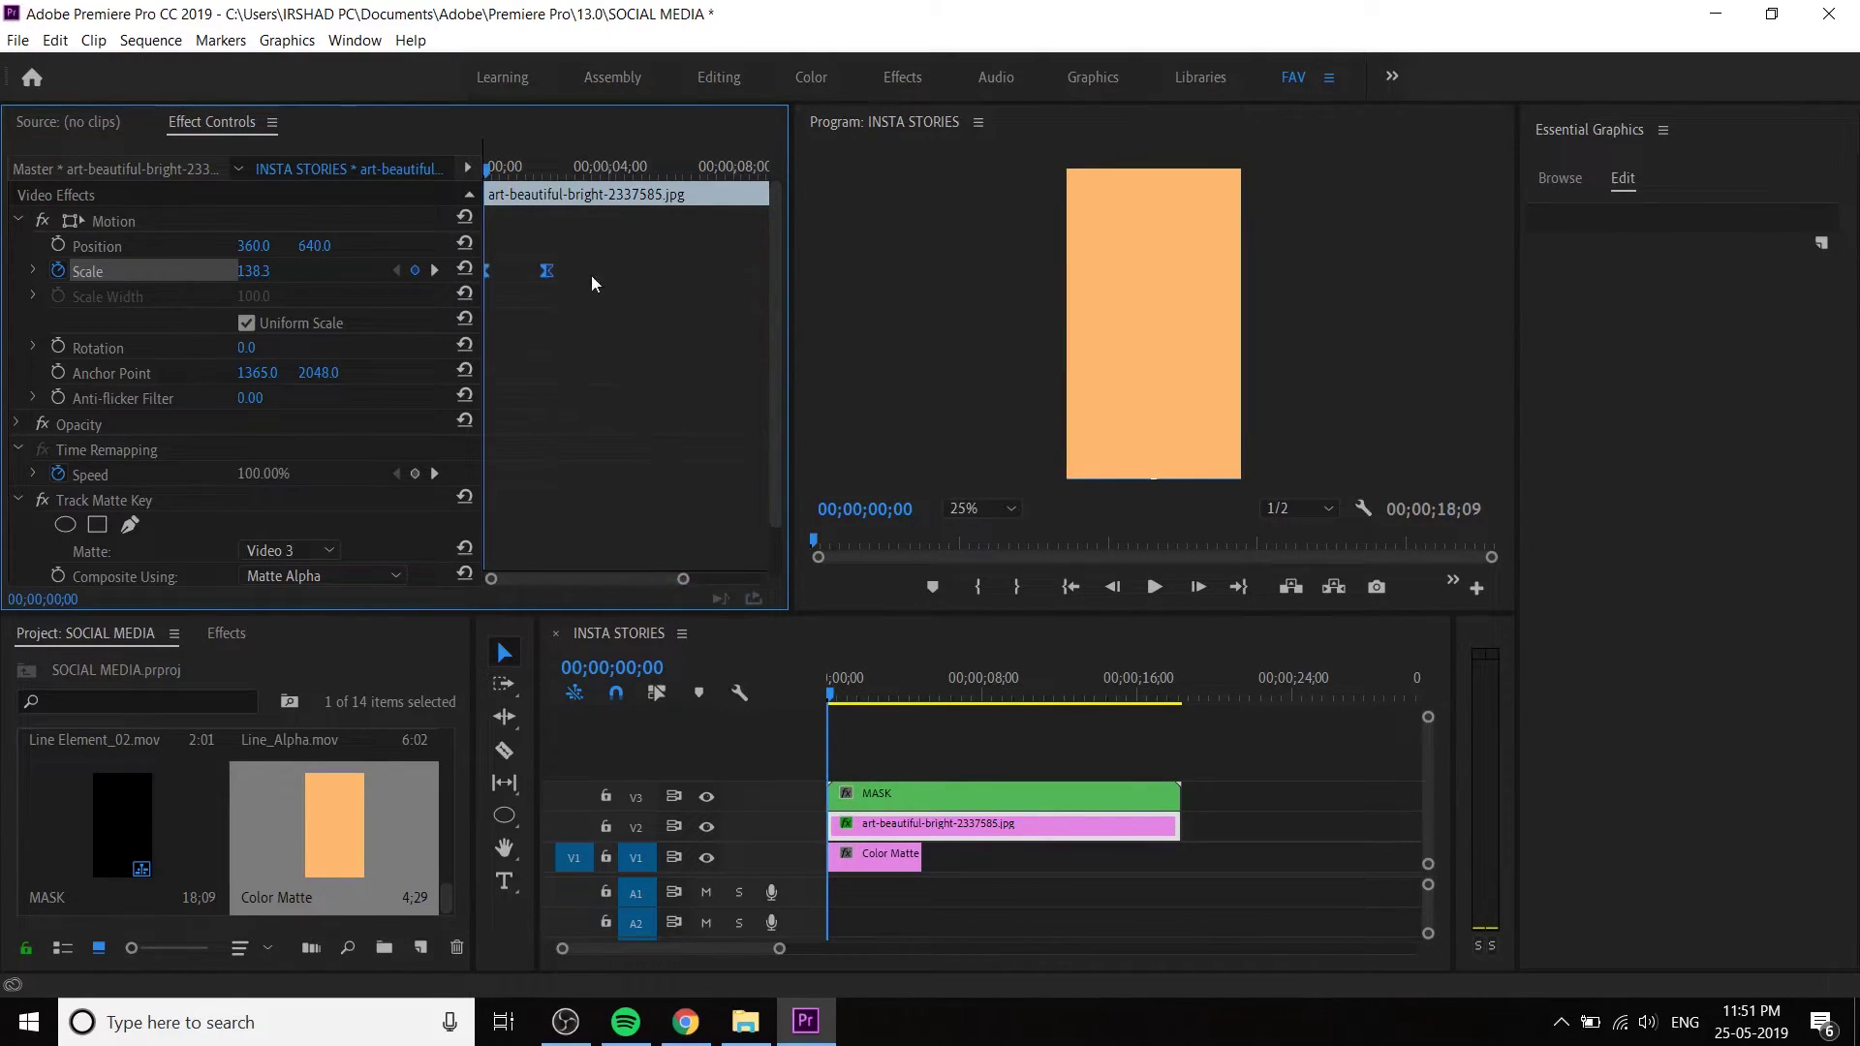
click(34, 271)
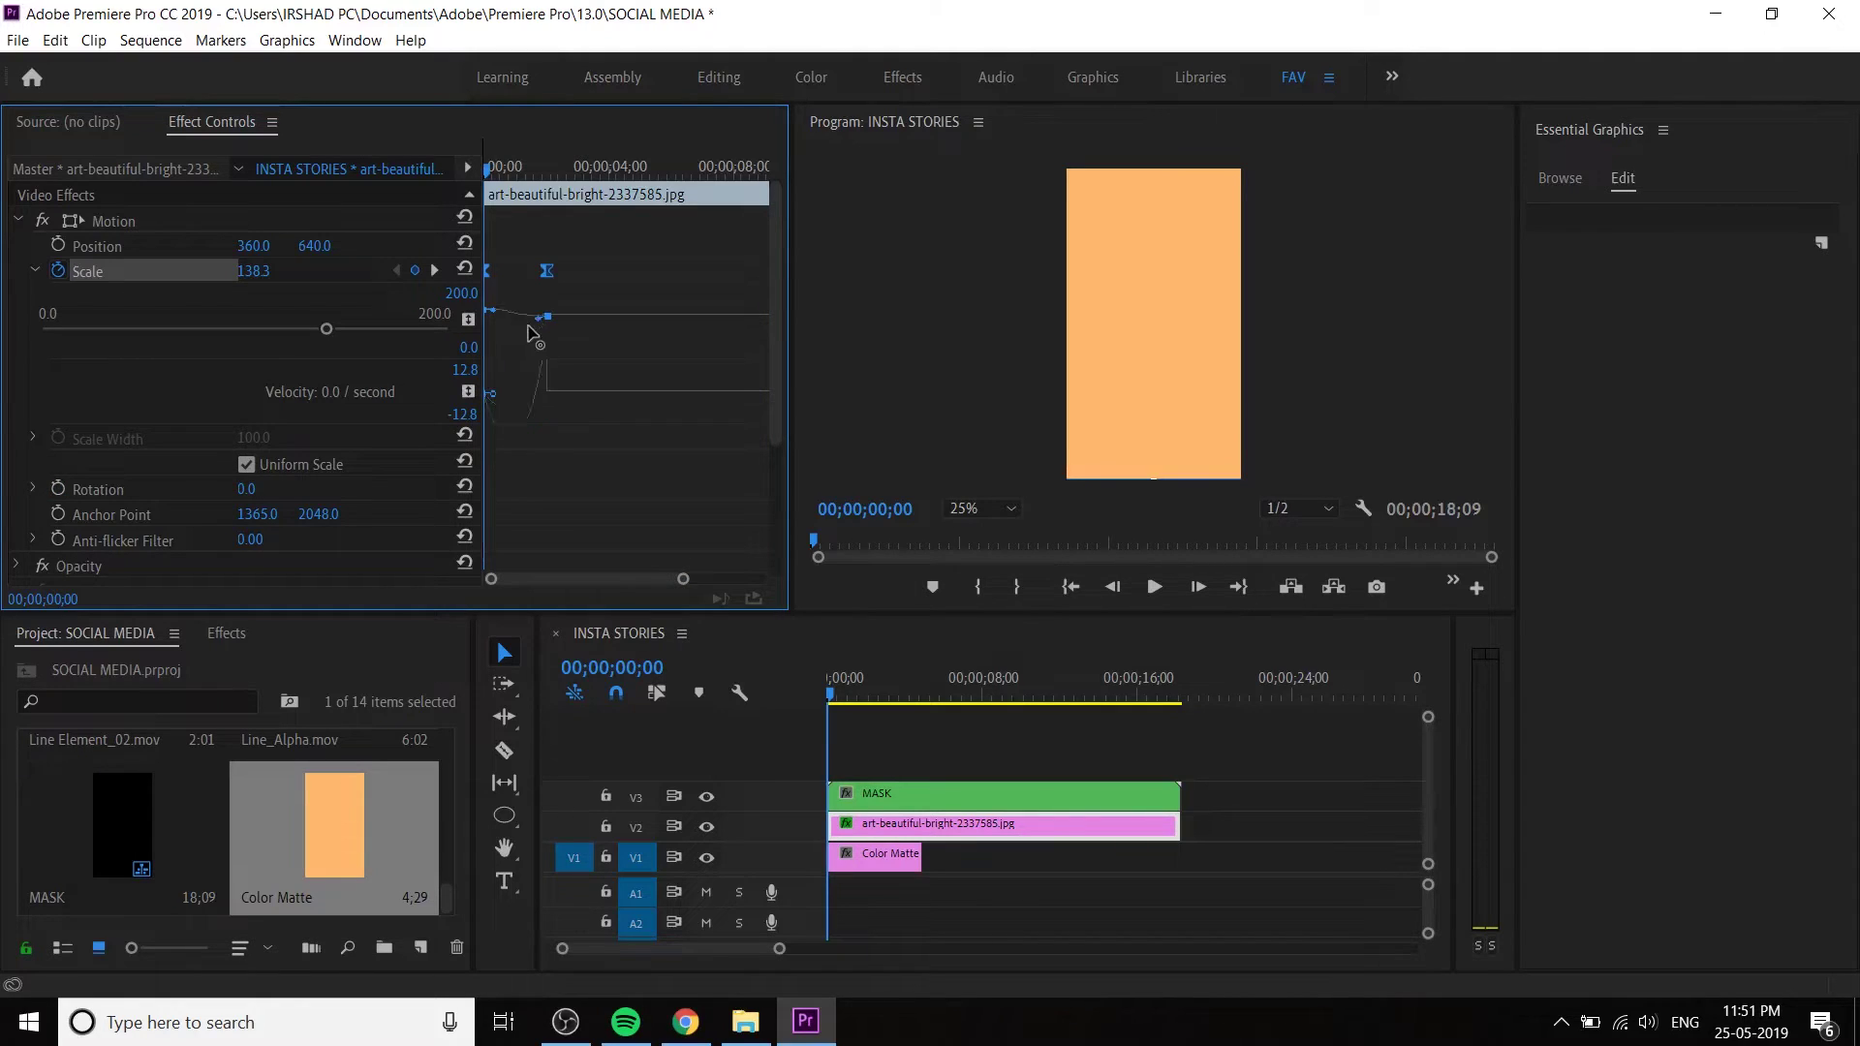
key(ctrl+z)
right_click(548, 273)
click(653, 555)
drag(524, 387, 516, 230)
key(space)
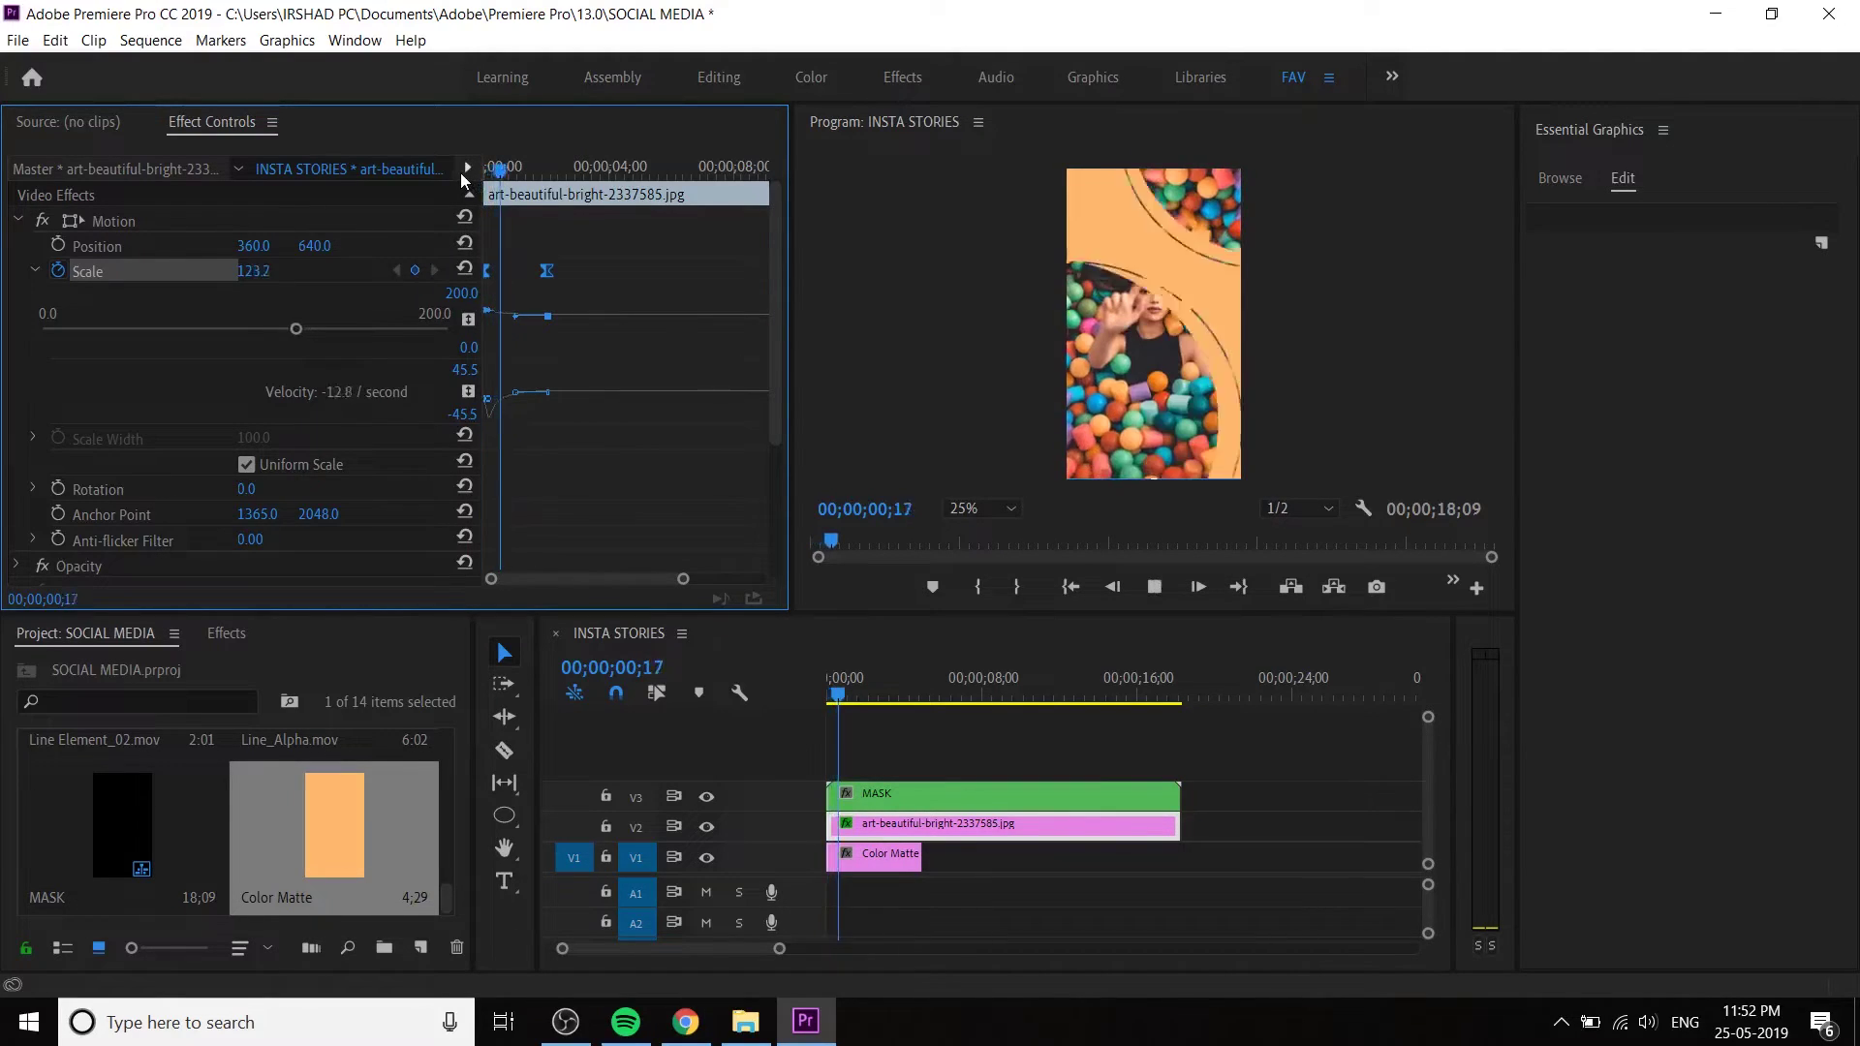
key(space)
key(space)
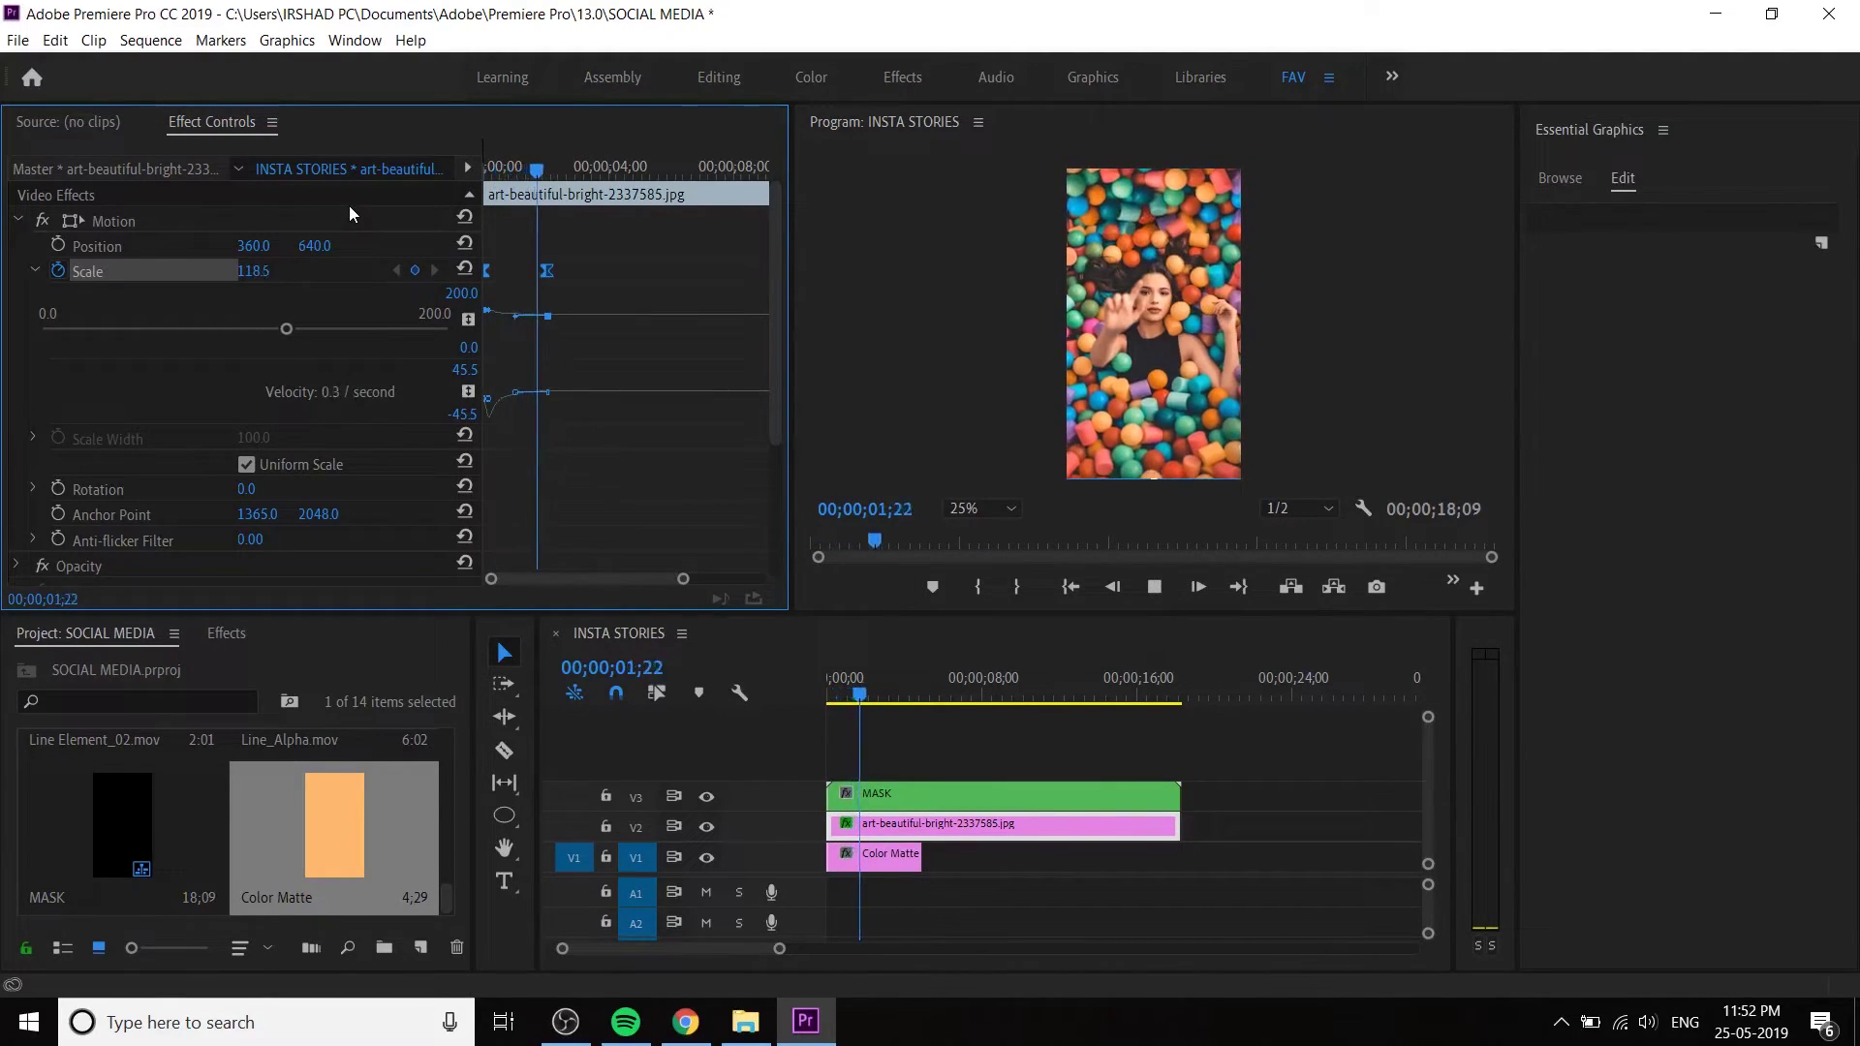
- Lengthen the photo's zoom by moving its ending Scale keyframe farther along the clip, and replay from the sequence start
drag(547, 271, 598, 281)
key(space)
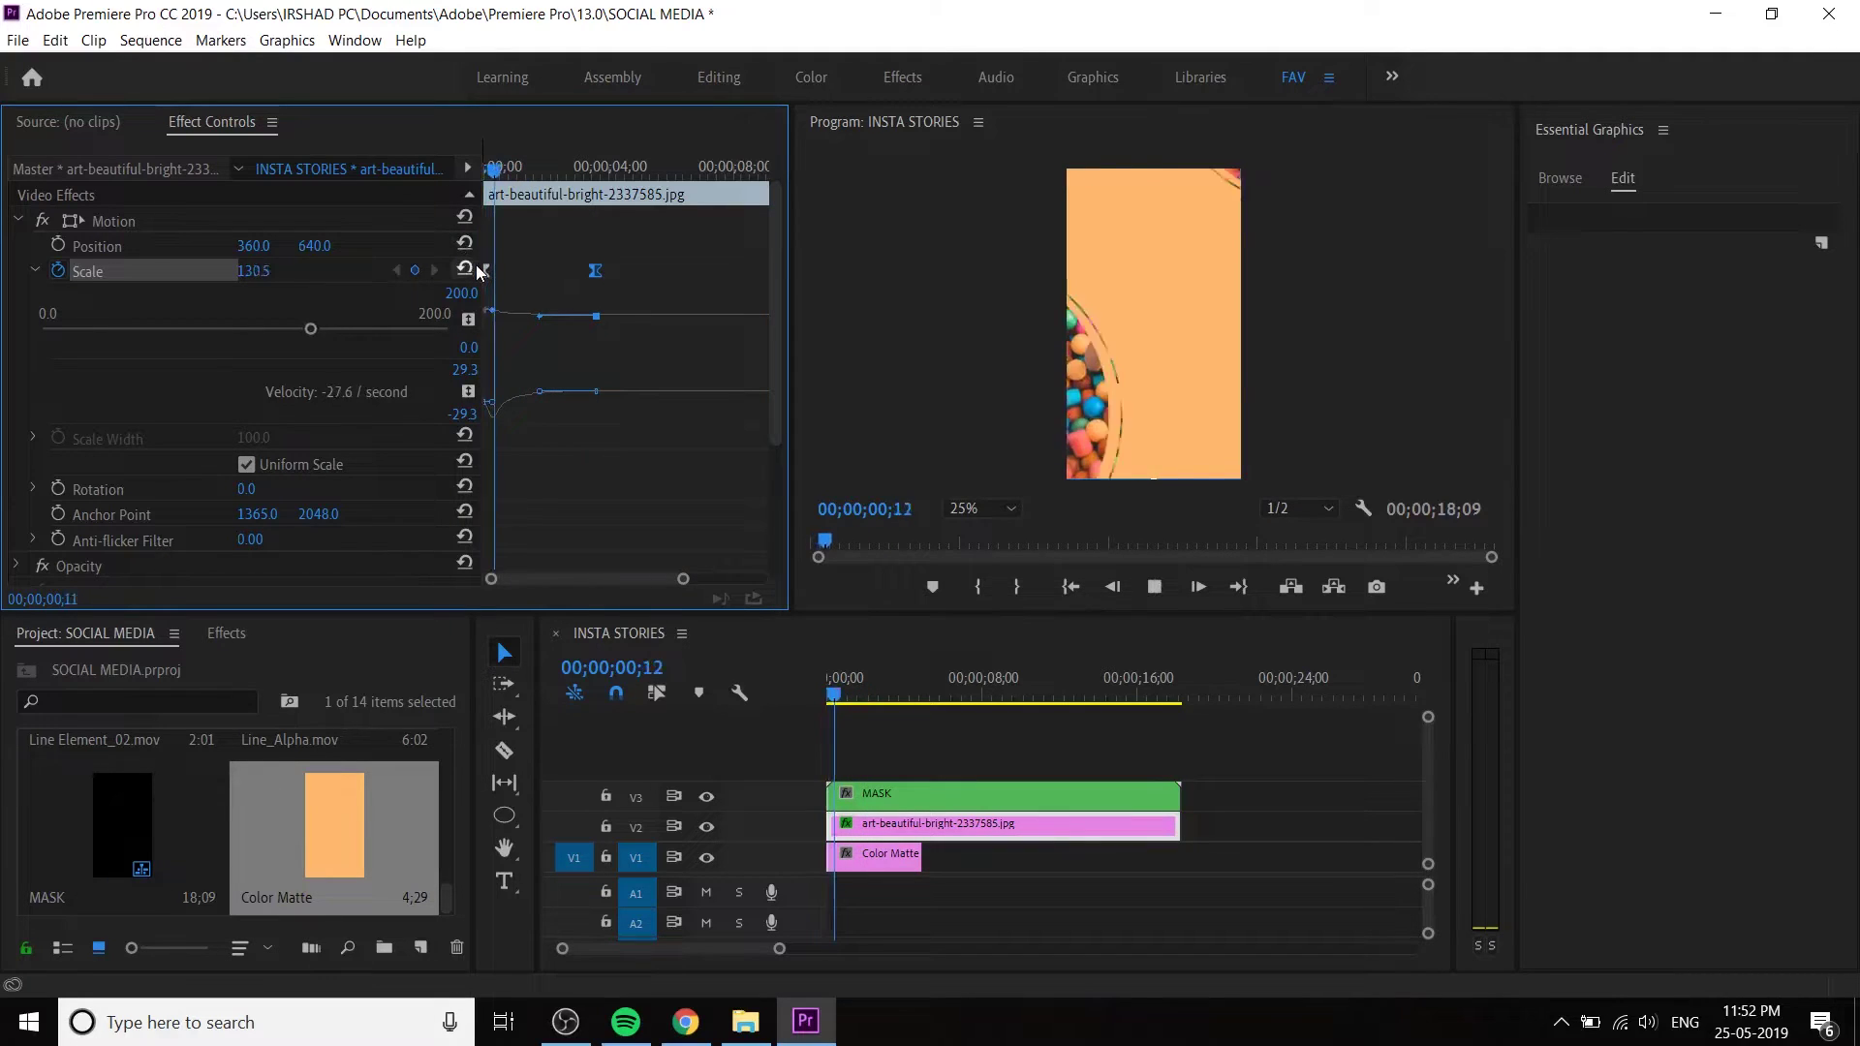
key(Home)
key(space)
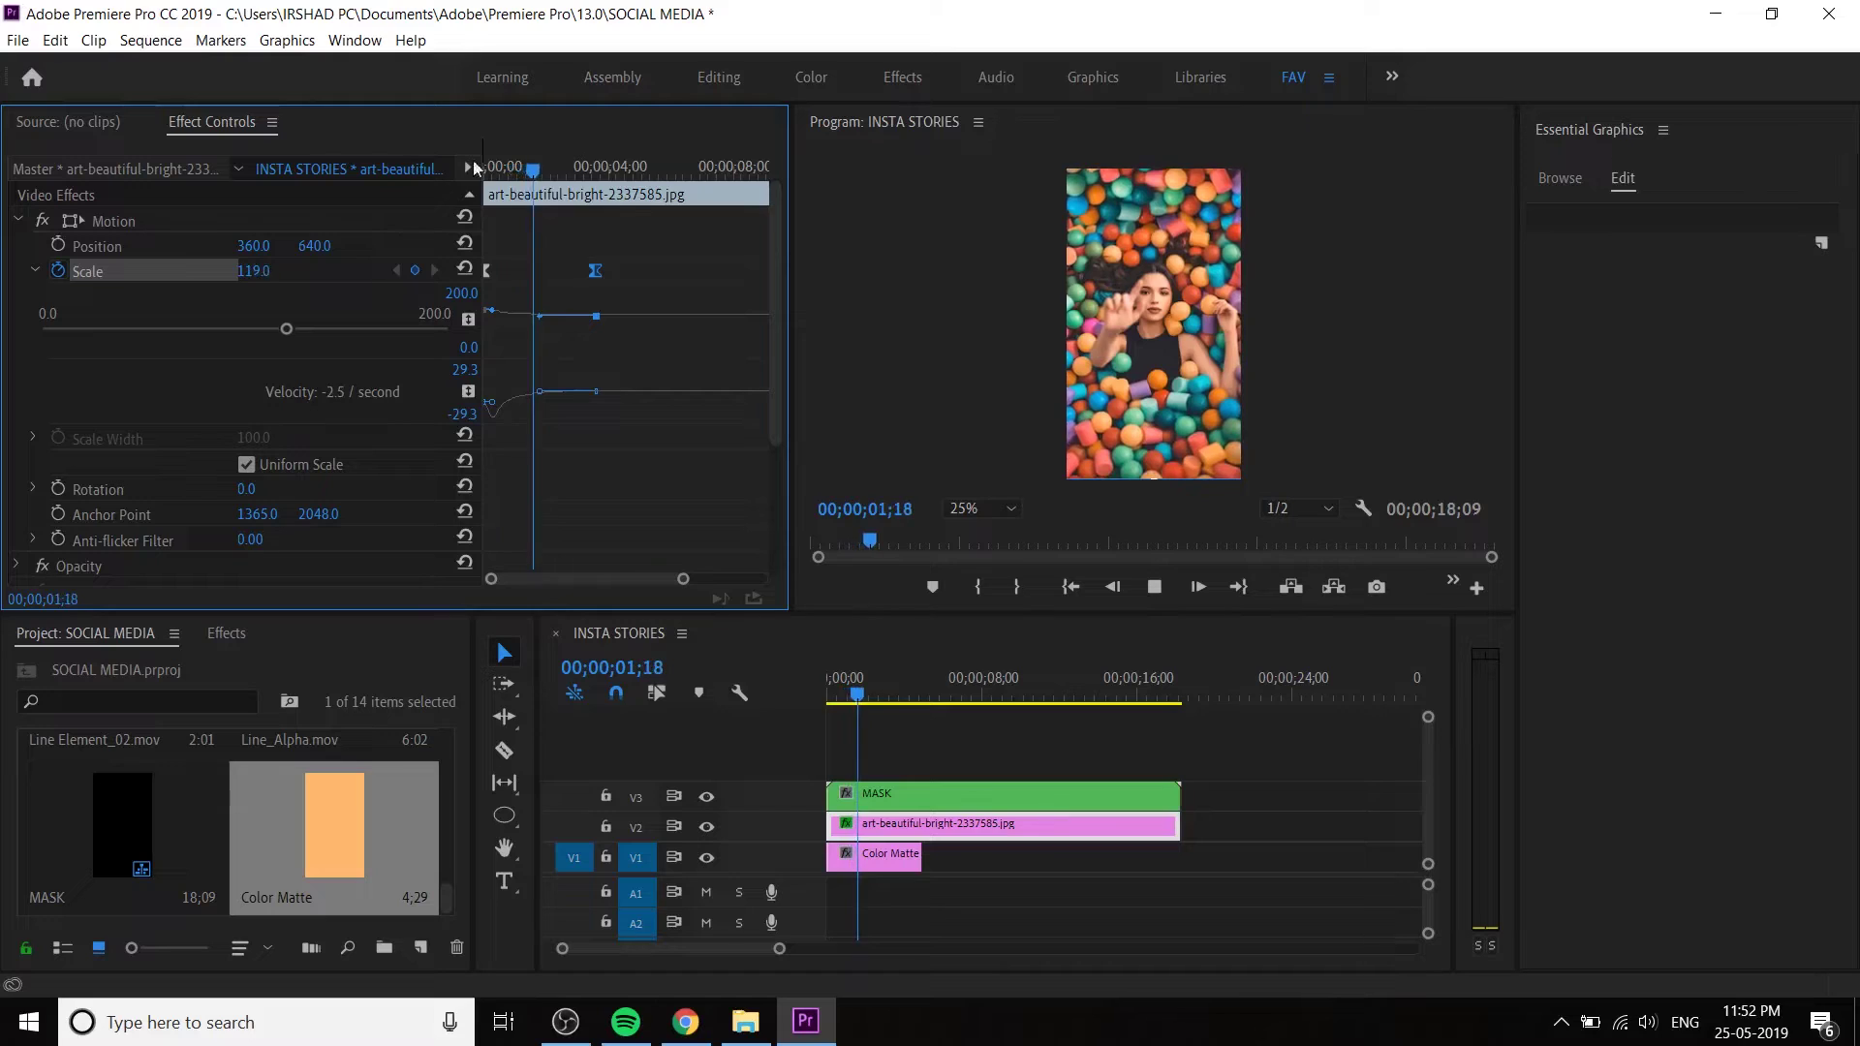
key(Home)
key(space)
- Select the MASK clip on V3 with the playhead at 0;21 in the circle reveal and open the effects library
drag(484, 167, 511, 197)
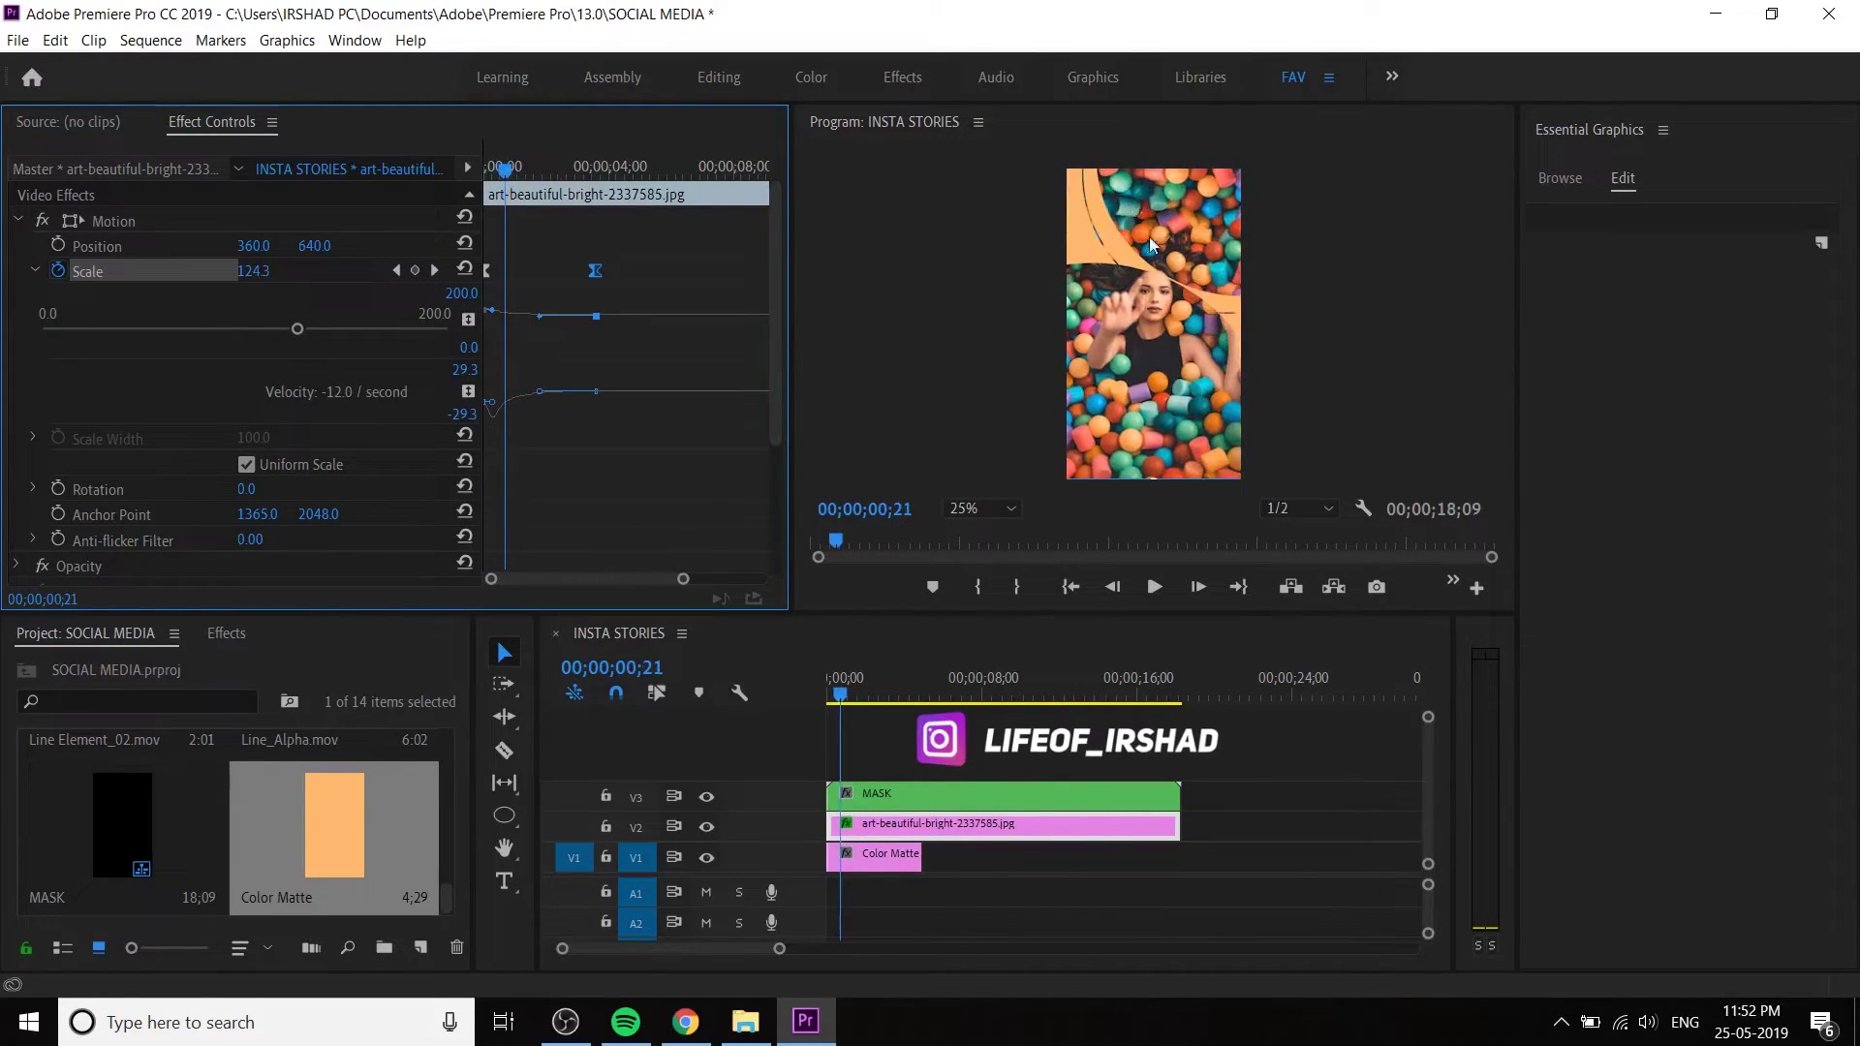
click(836, 794)
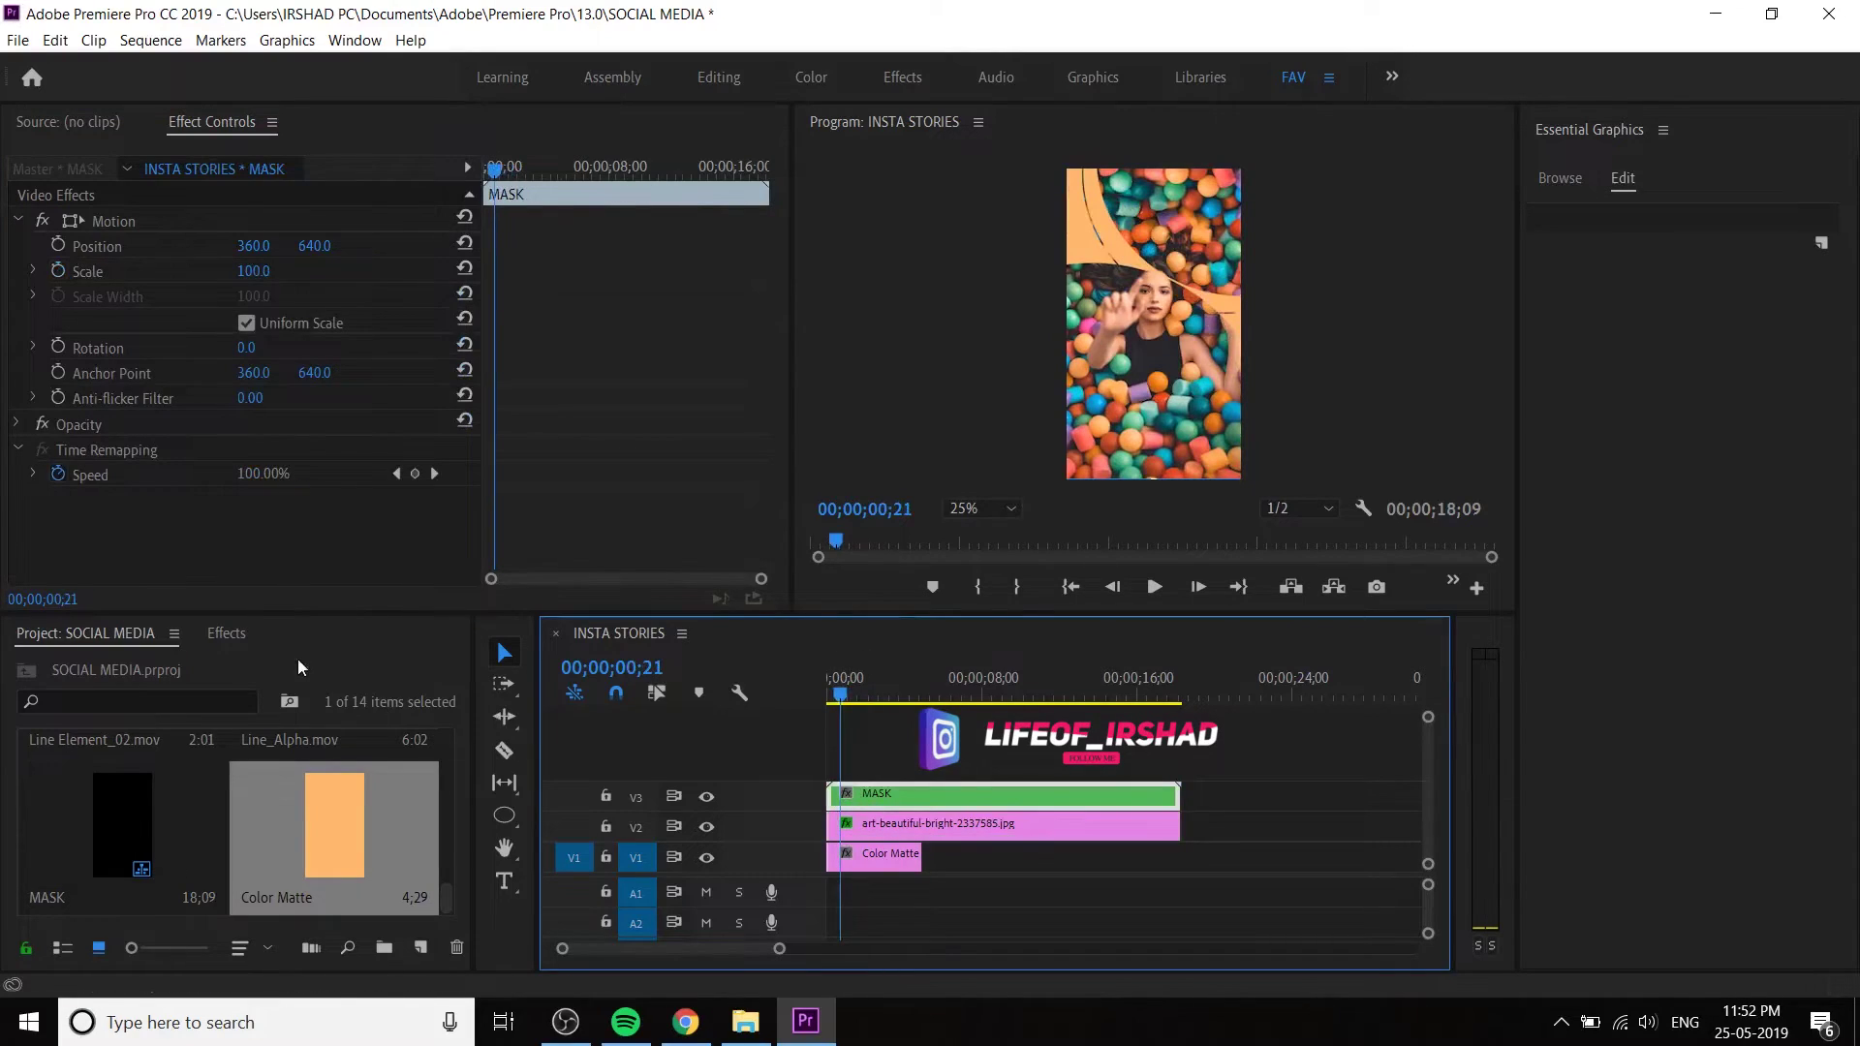
click(227, 634)
click(221, 664)
text(rou)
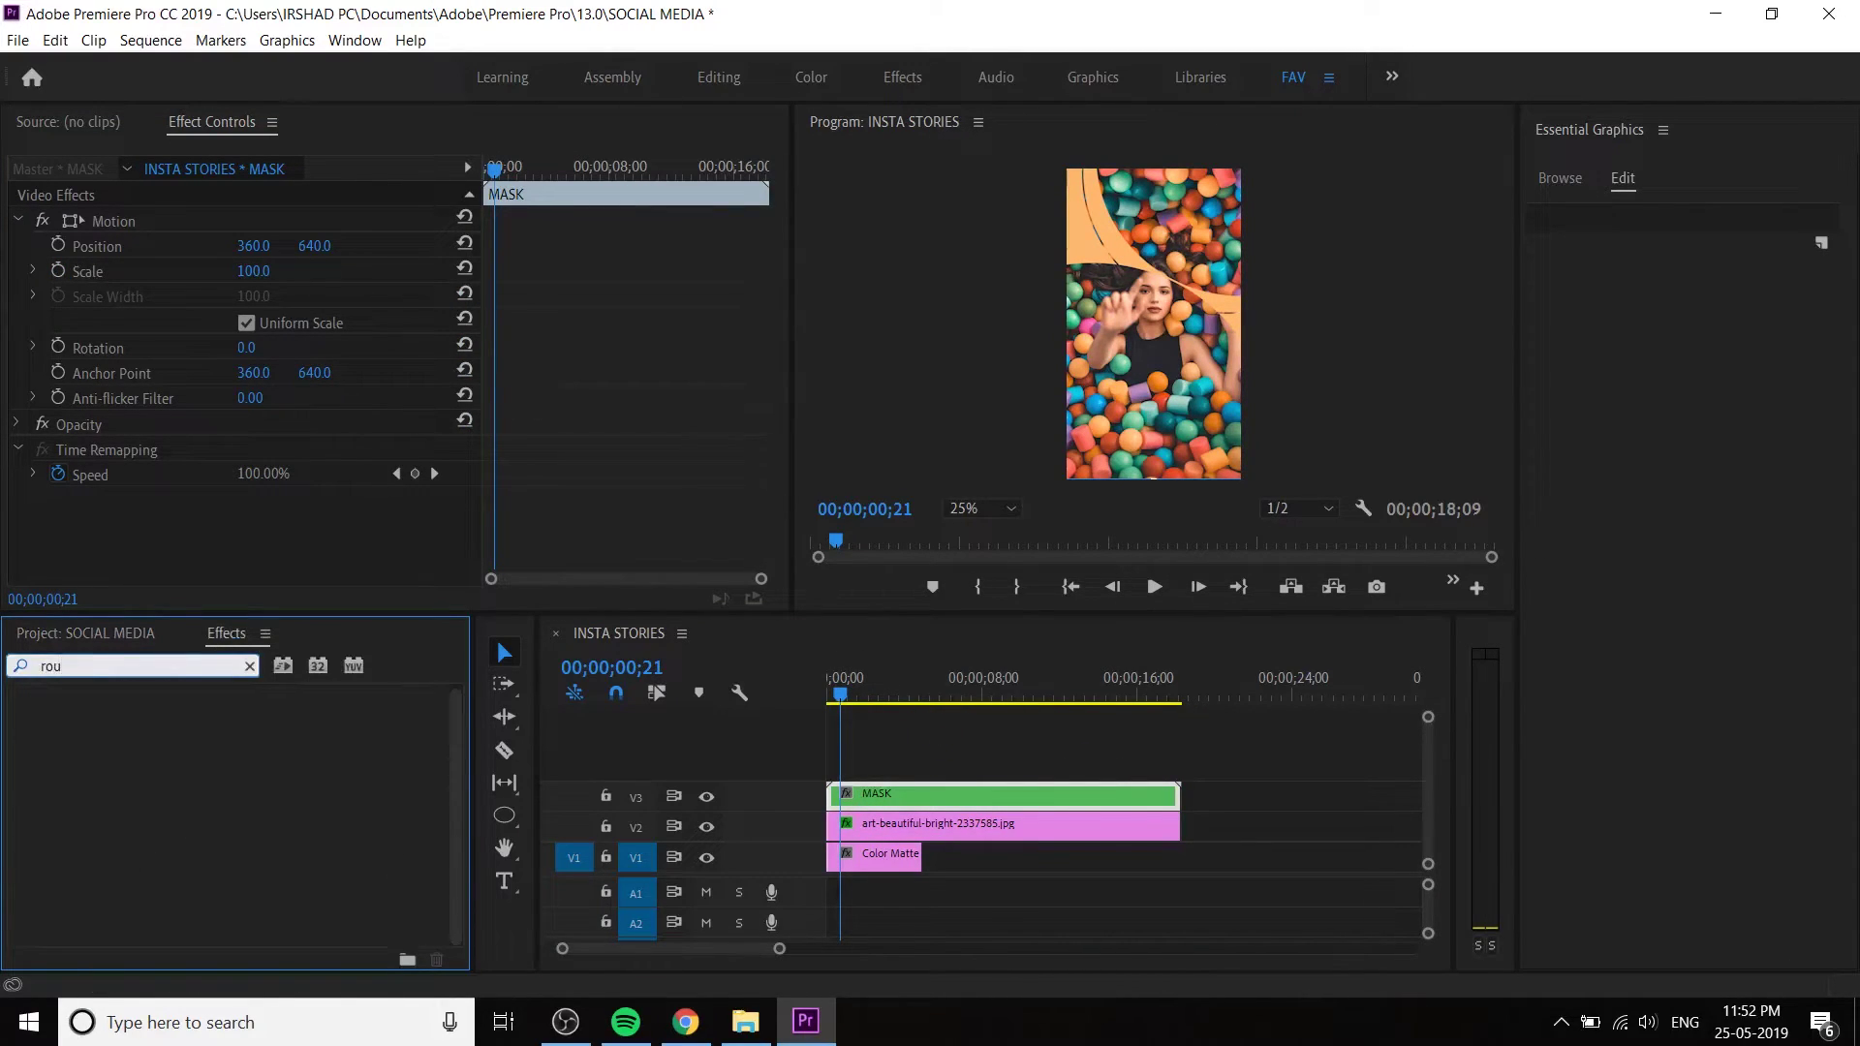
key(BackSpace)
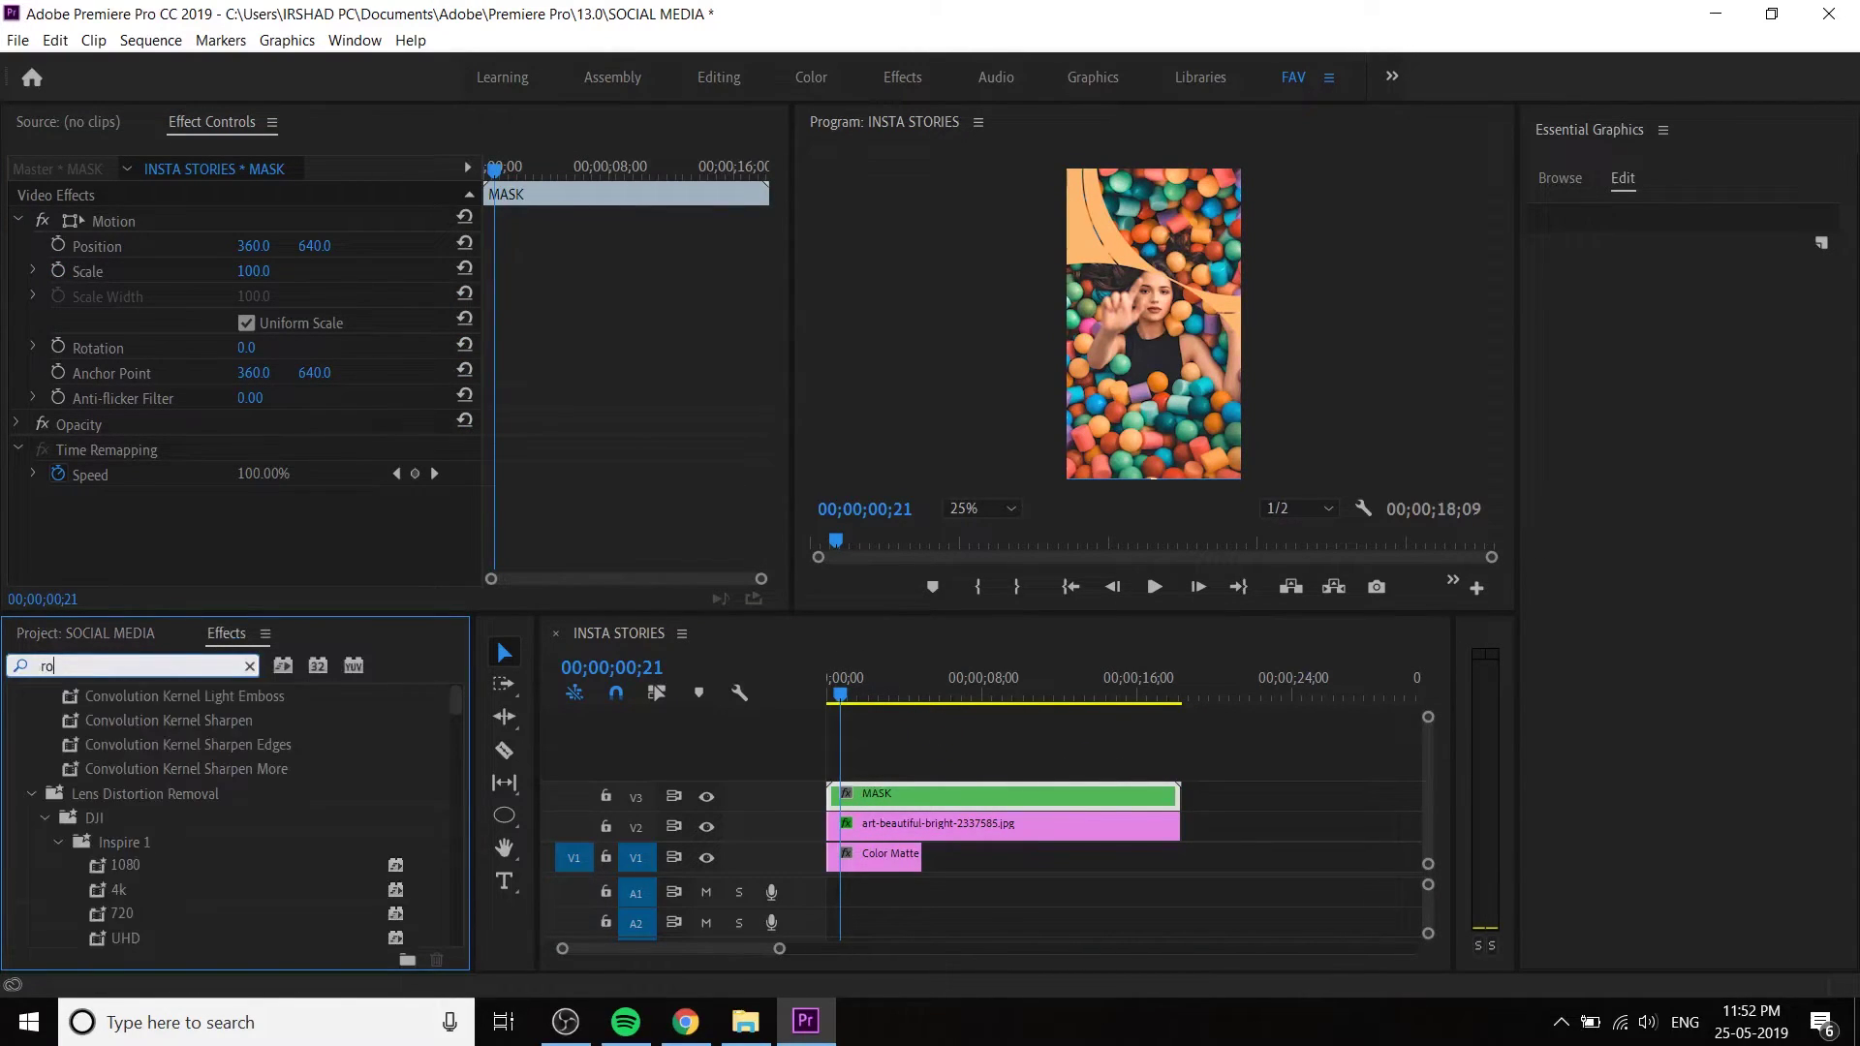
key(BackSpace)
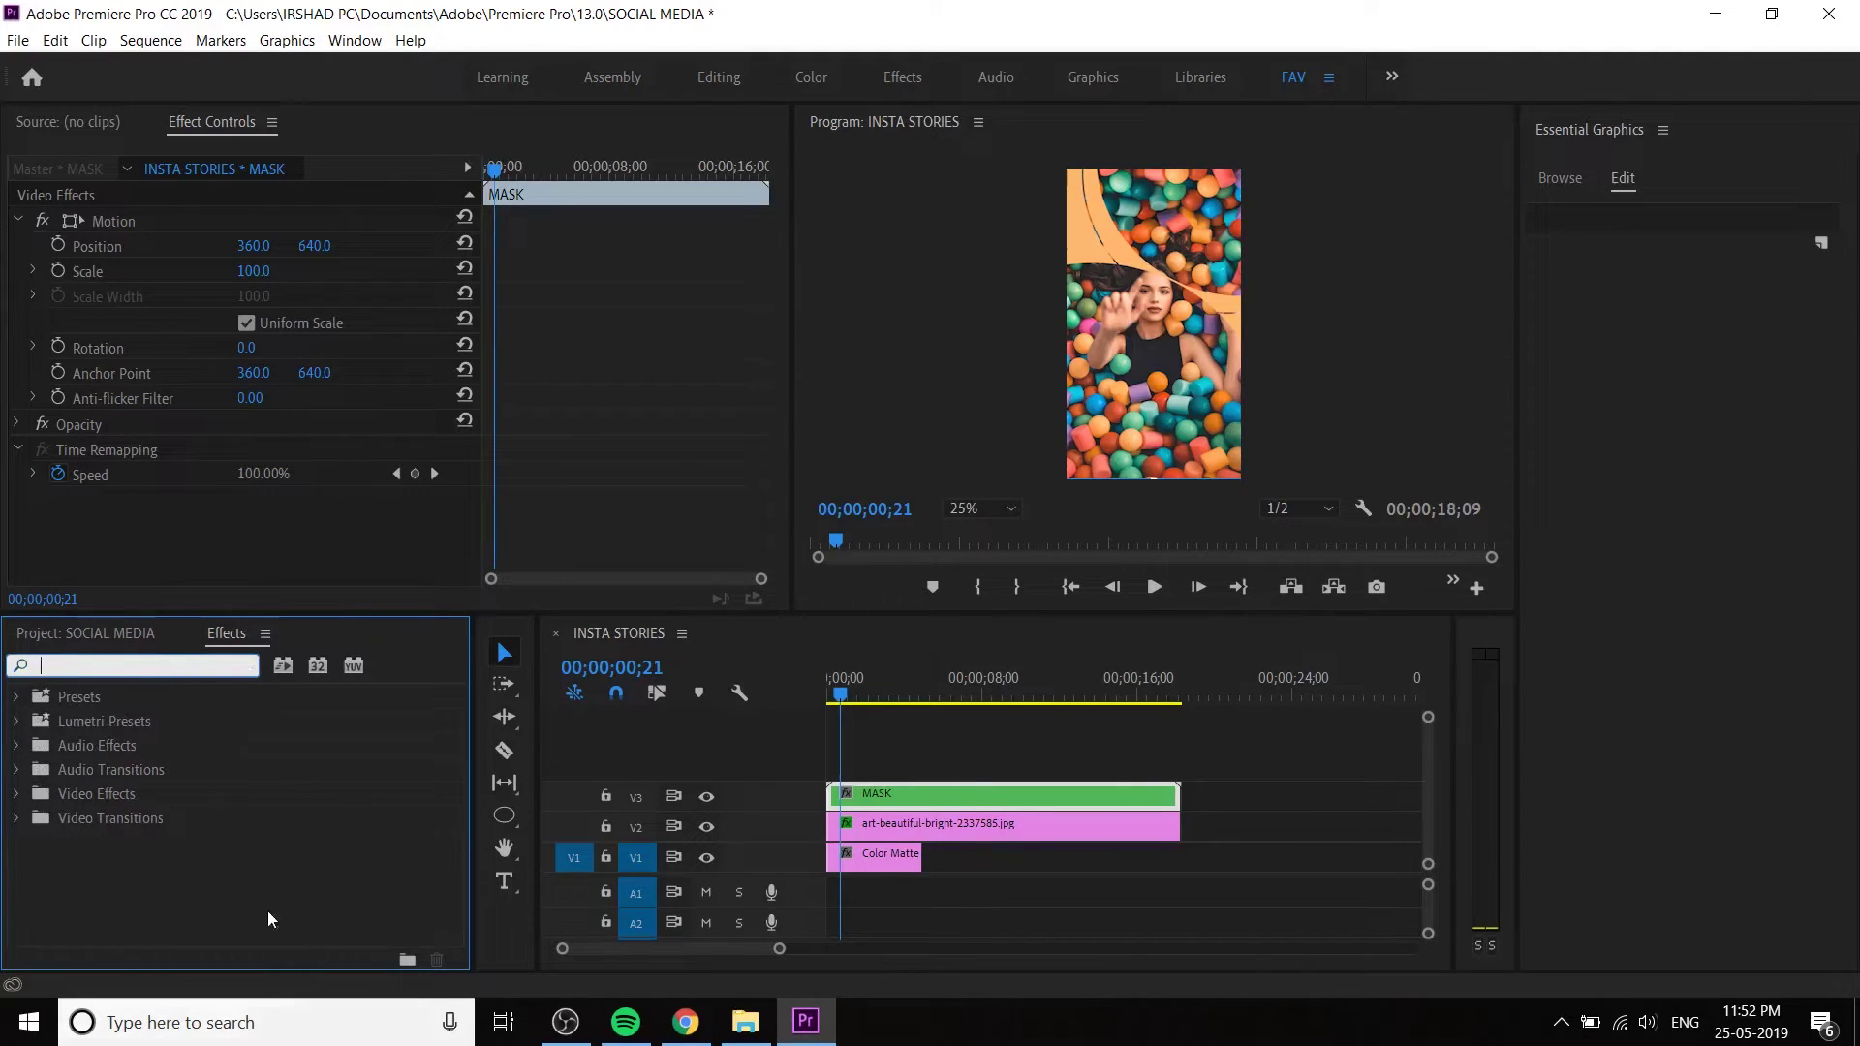
- Apply the Turbulent Displace effect from the Distort video effects to the MASK clip on V3
click(100, 791)
double_click(101, 793)
scroll(108, 810, down, 2)
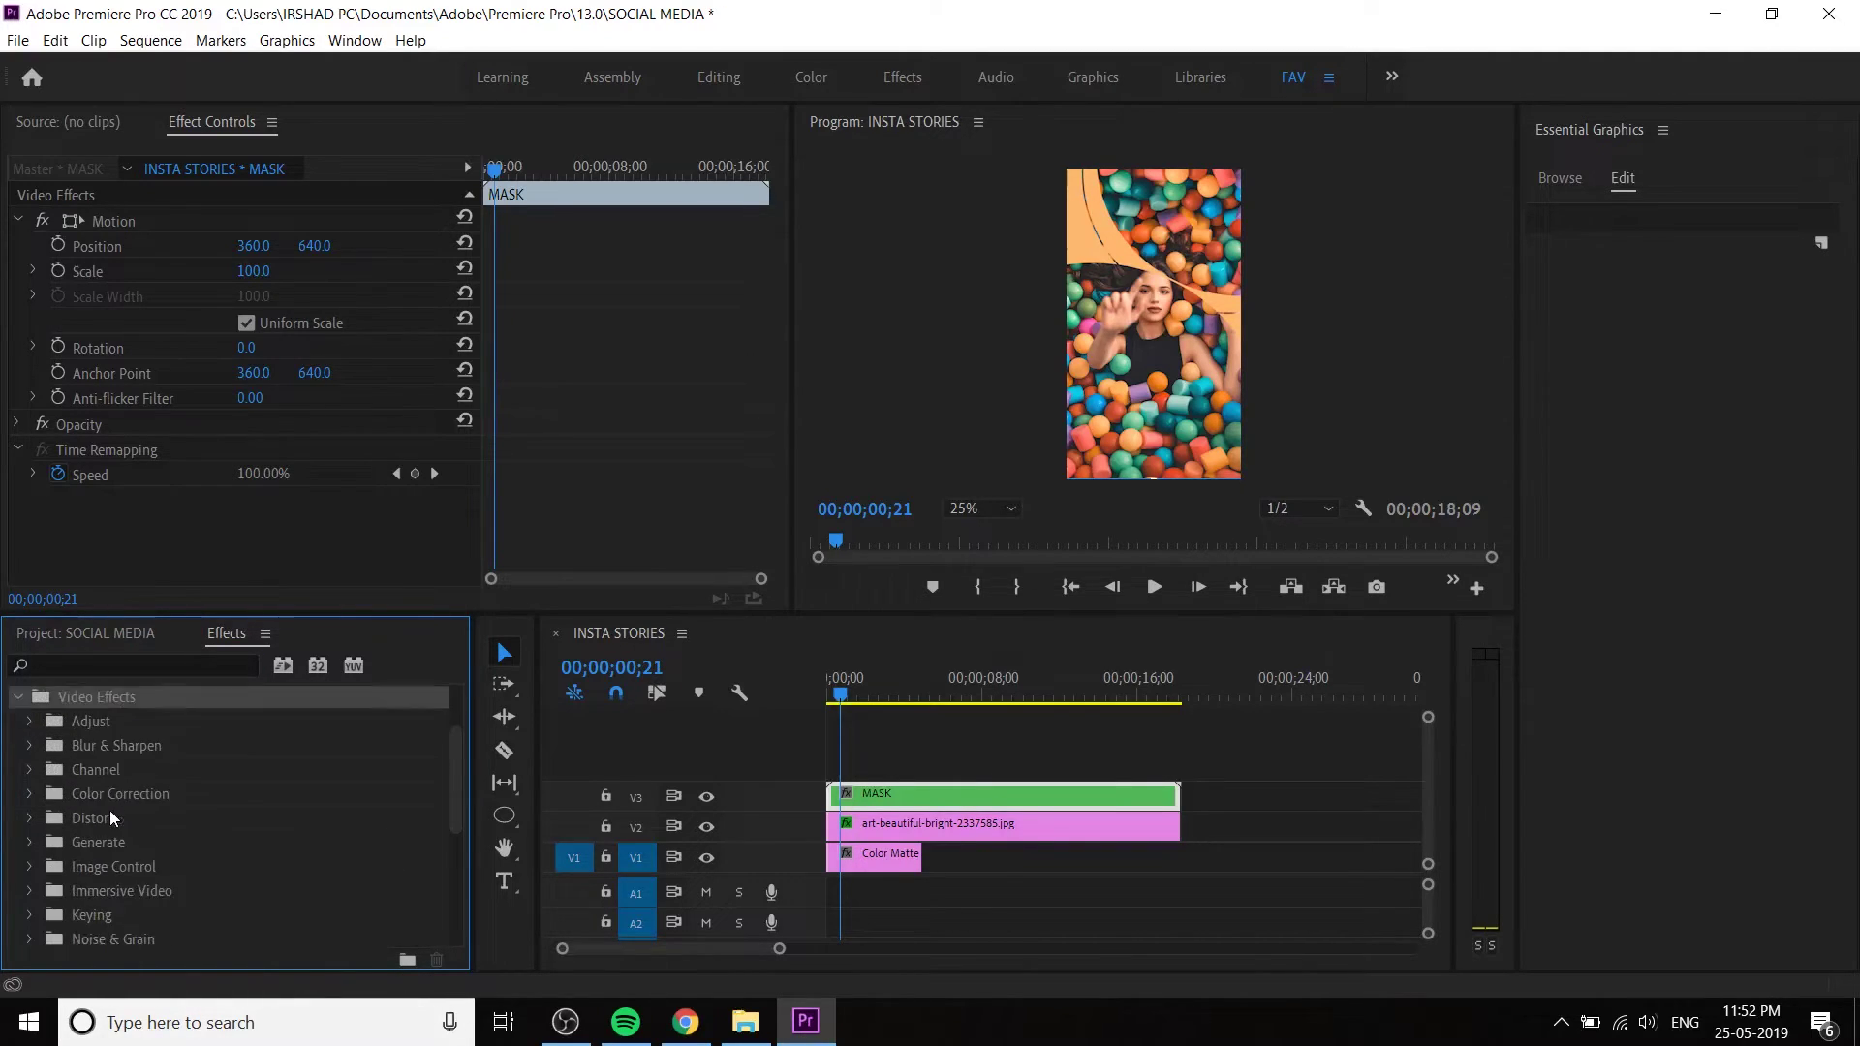
double_click(118, 798)
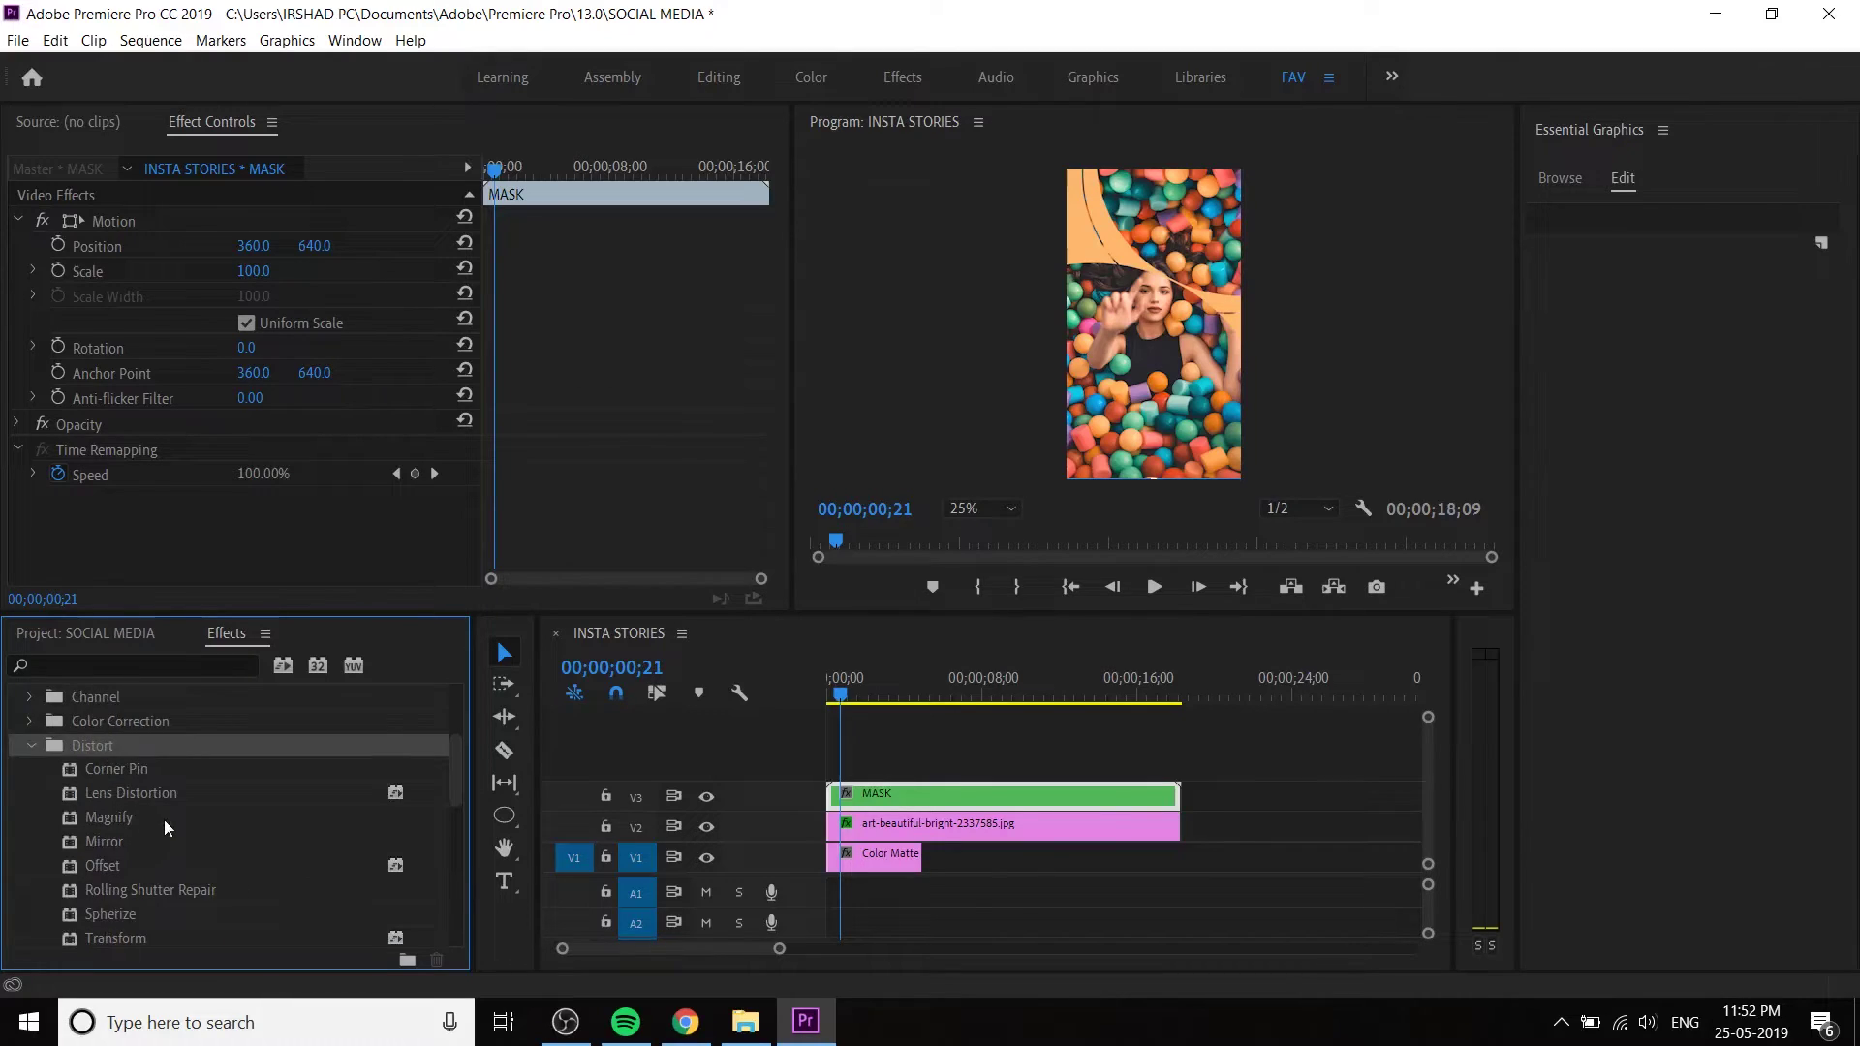
scroll(165, 820, down, 3)
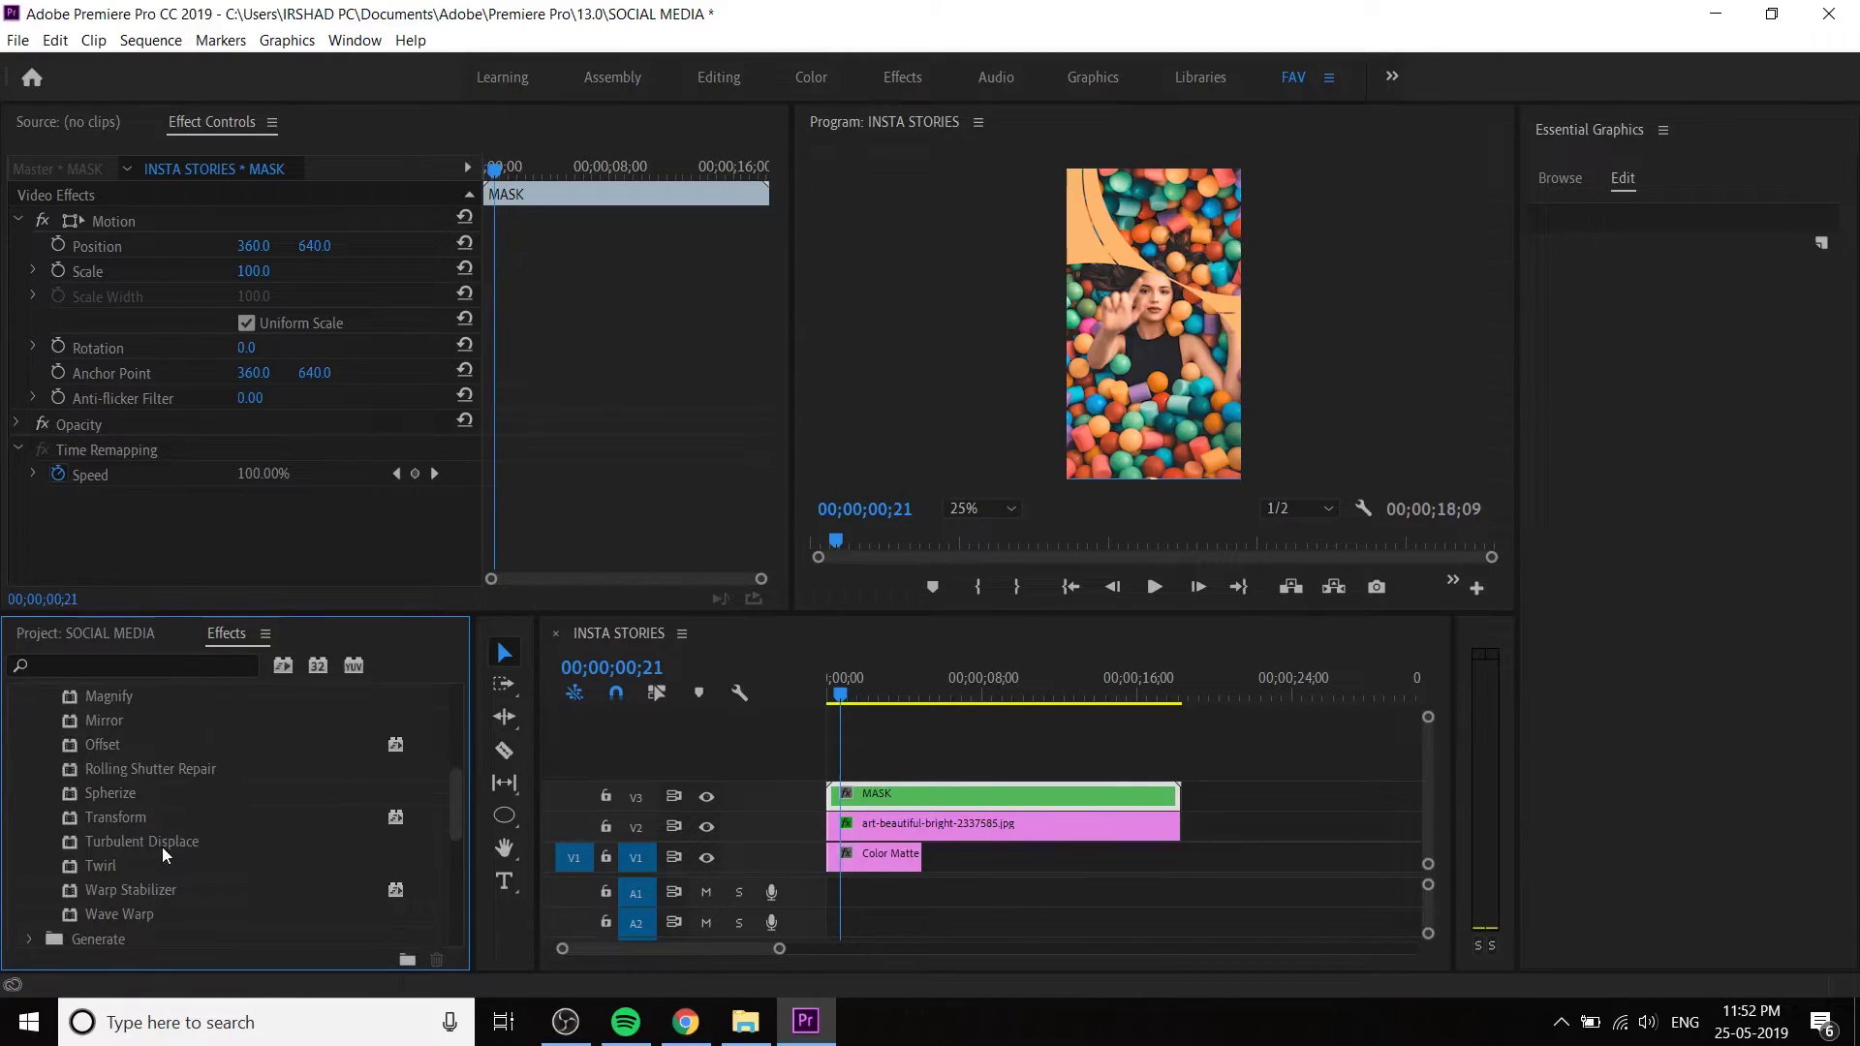
click(175, 841)
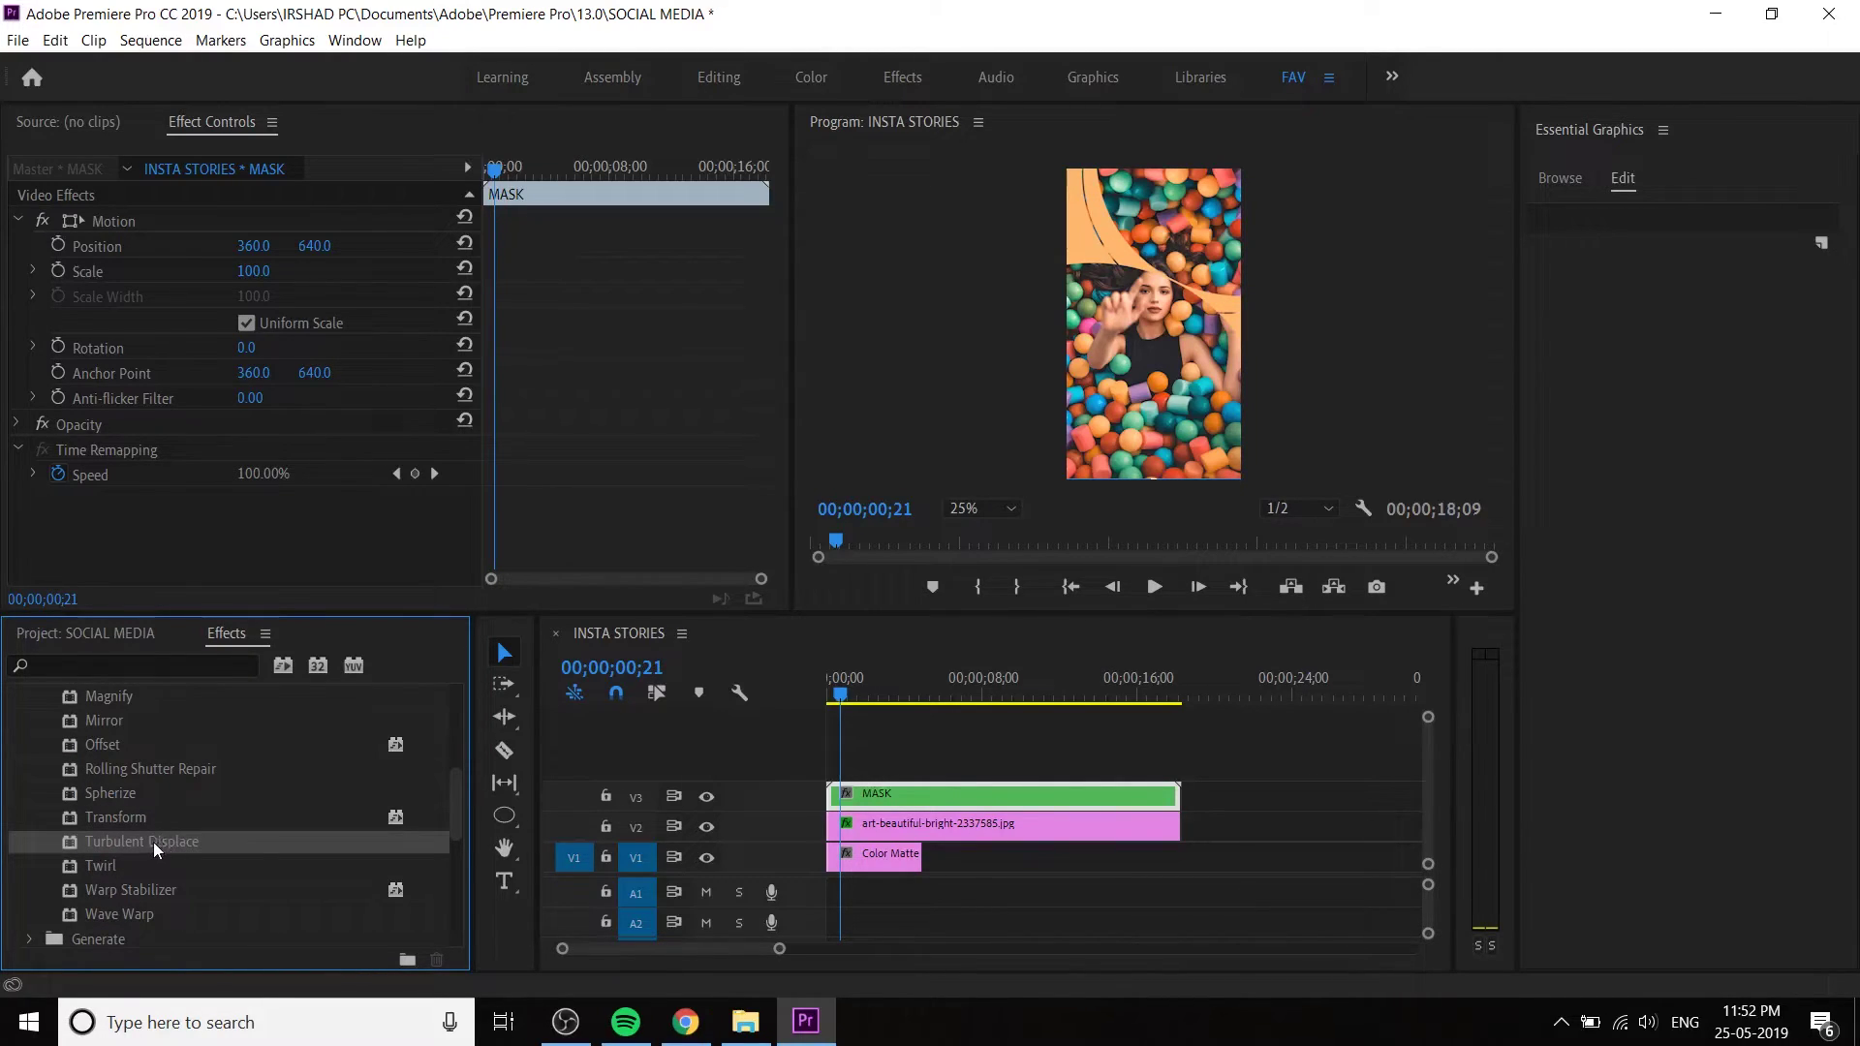
drag(135, 843, 885, 796)
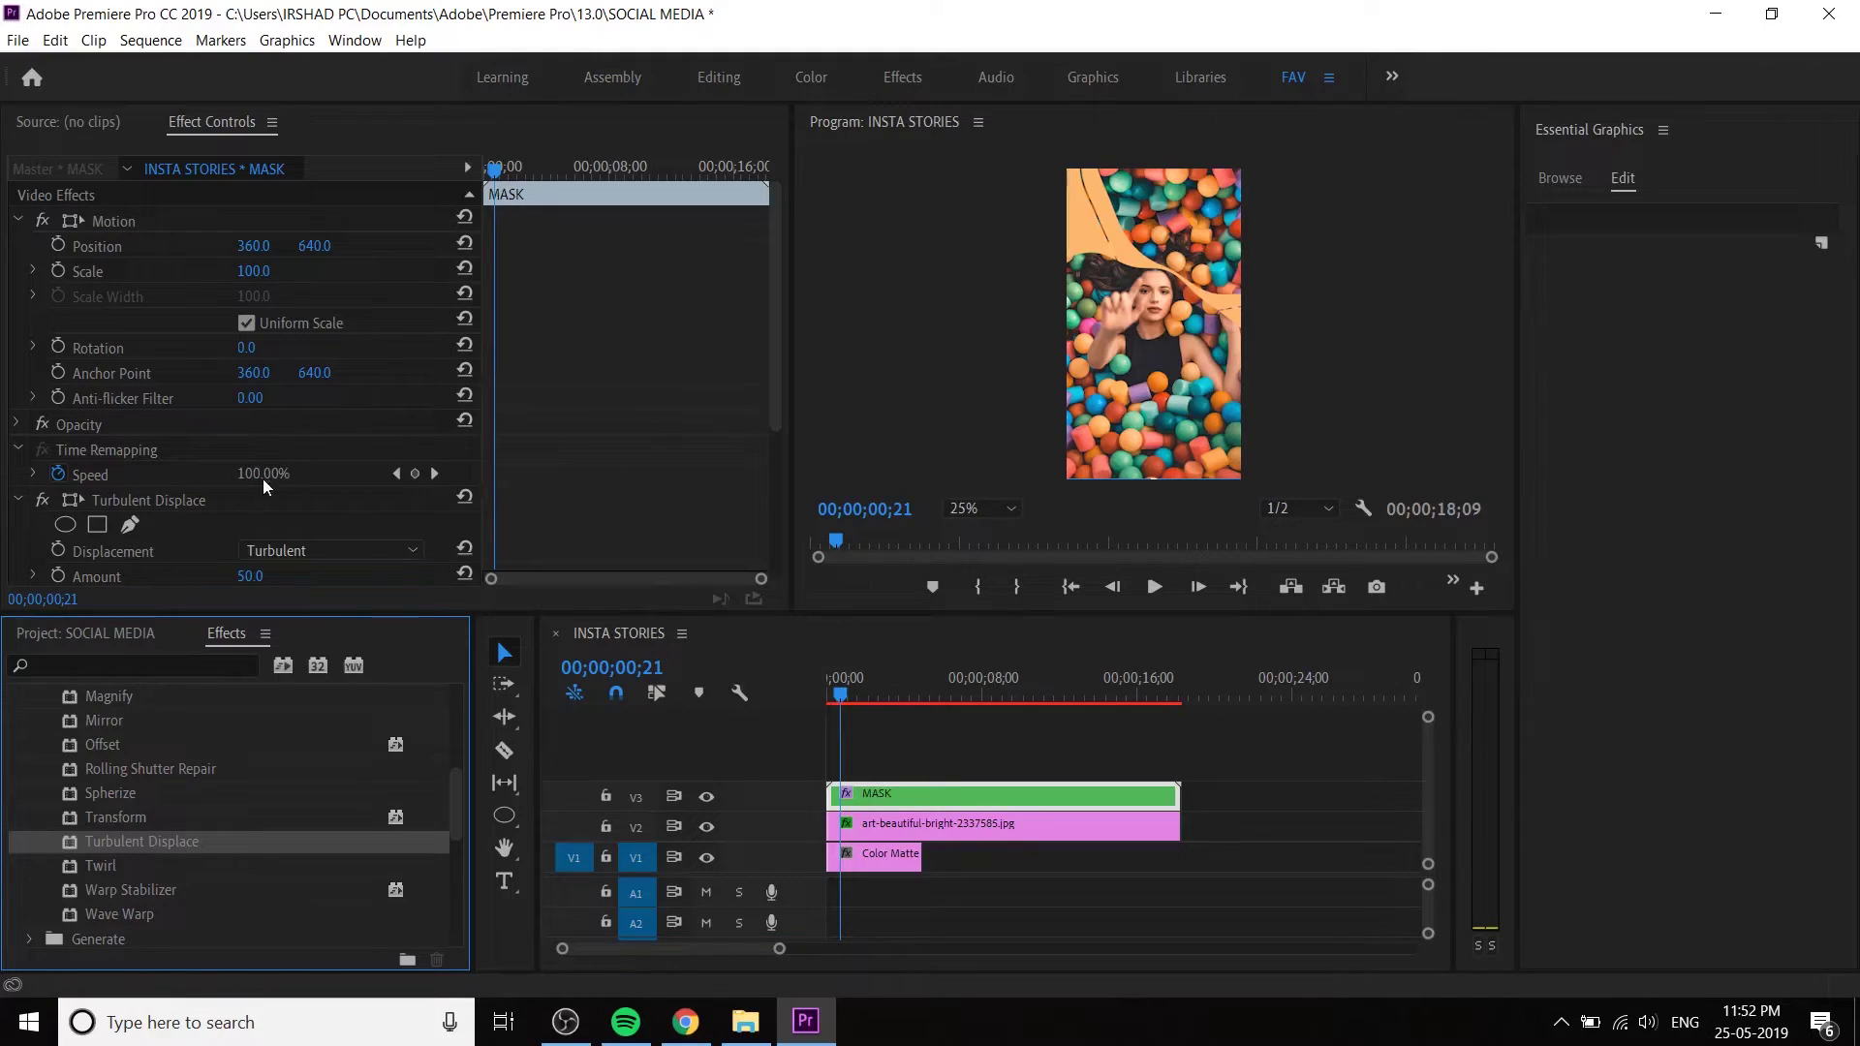
- Keyframe the MASK clip's Turbulent Displace Size from 2.0 at the sequence start to 44.5 at about 1;14
scroll(179, 486, down, 5)
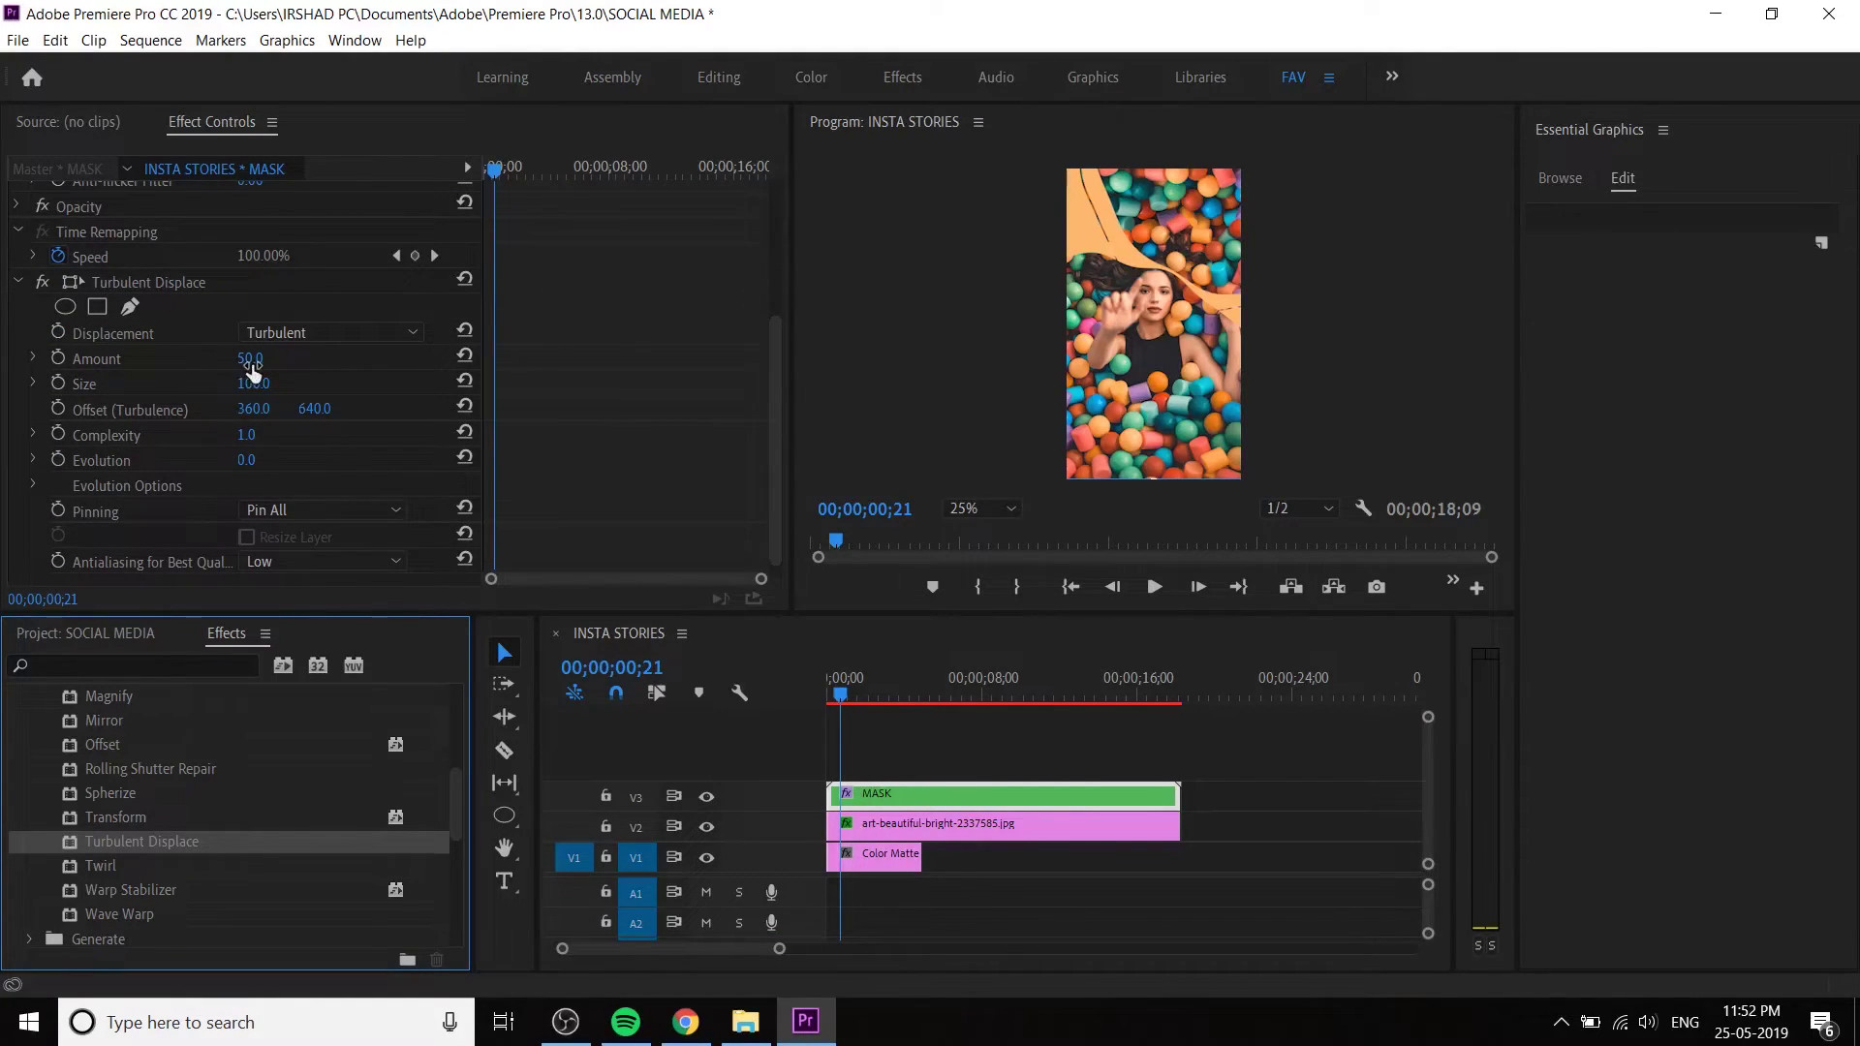
click(242, 373)
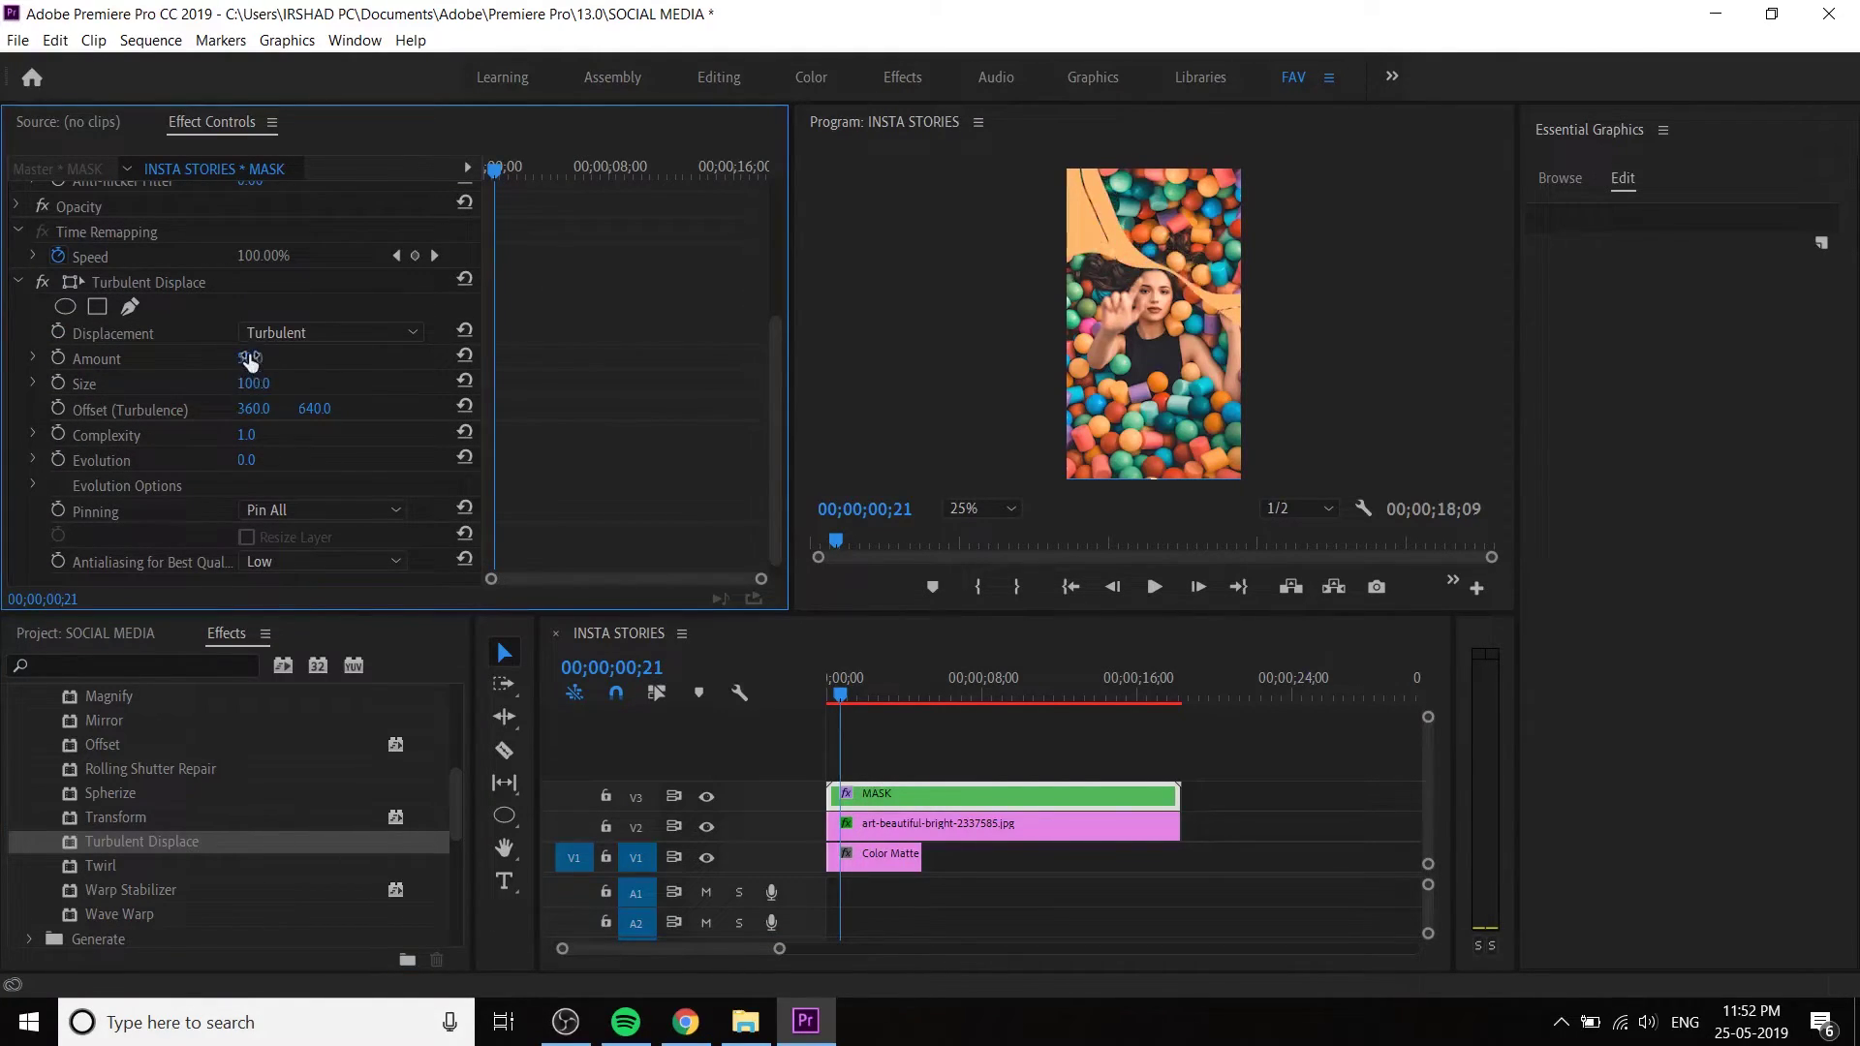
drag(250, 383, 163, 384)
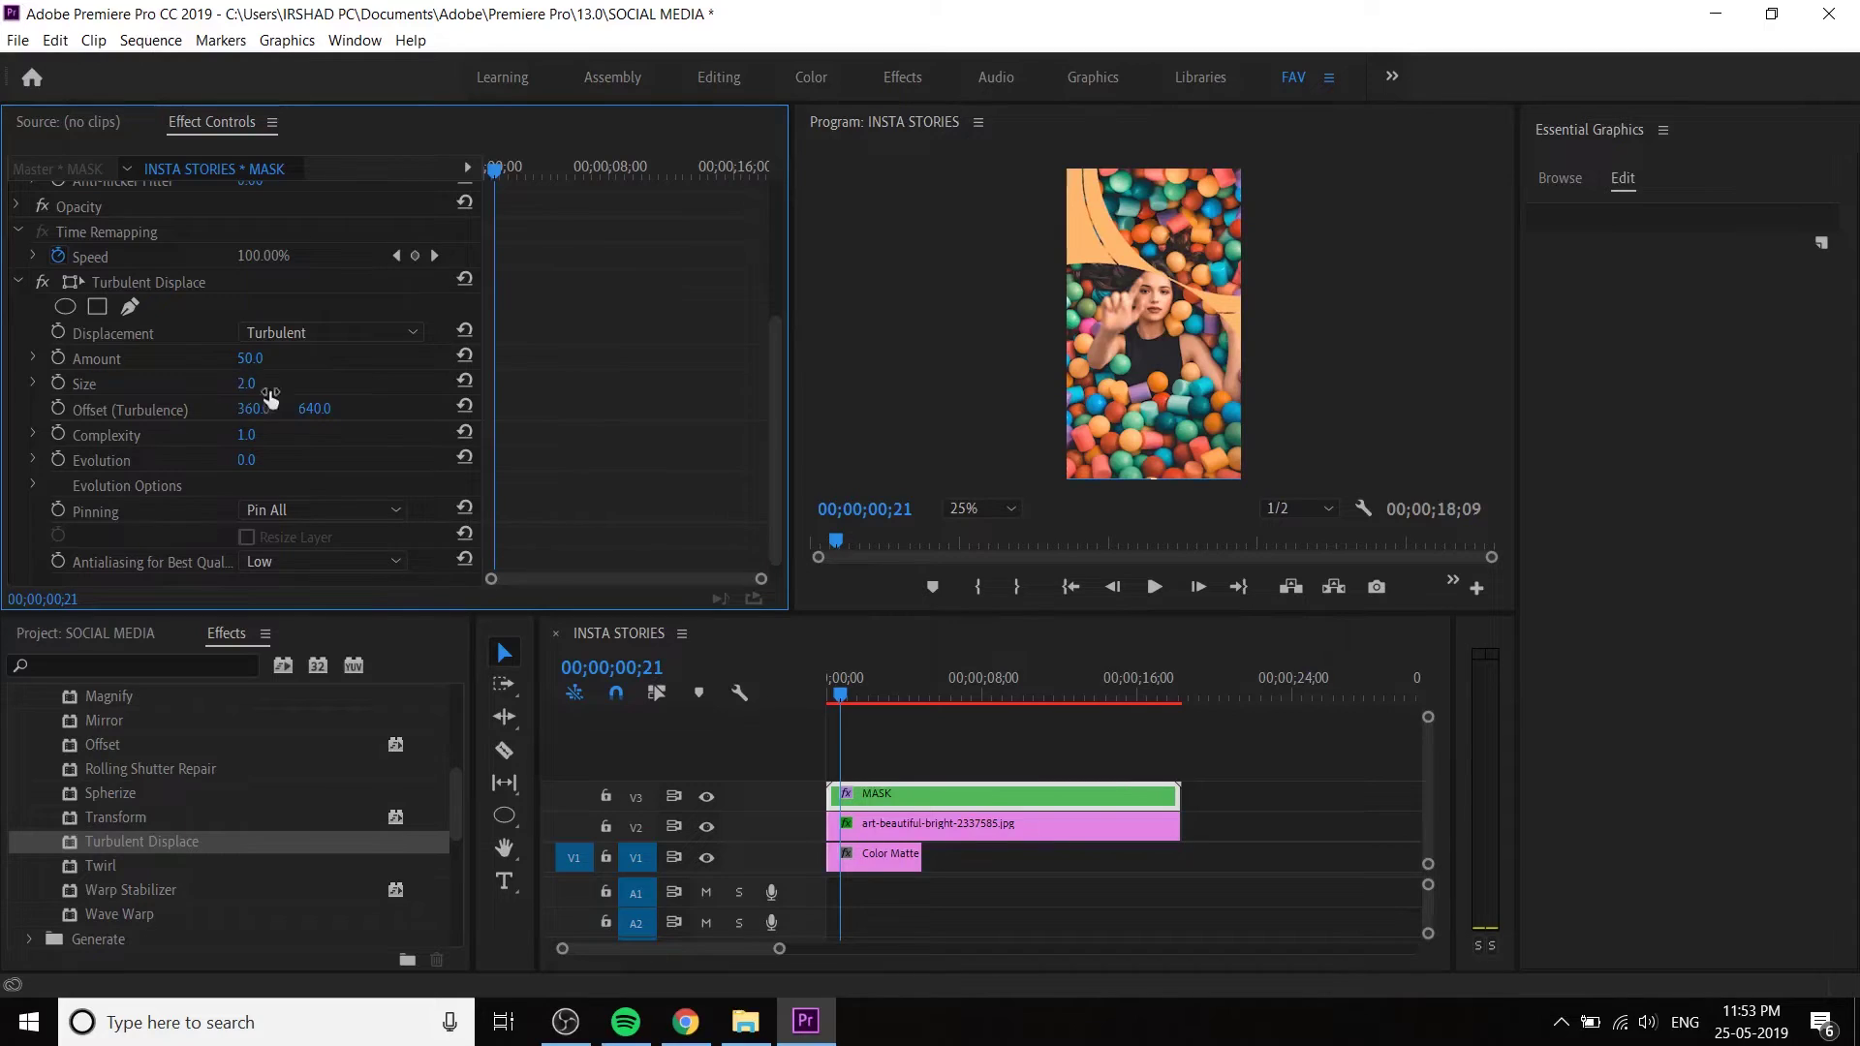
click(61, 384)
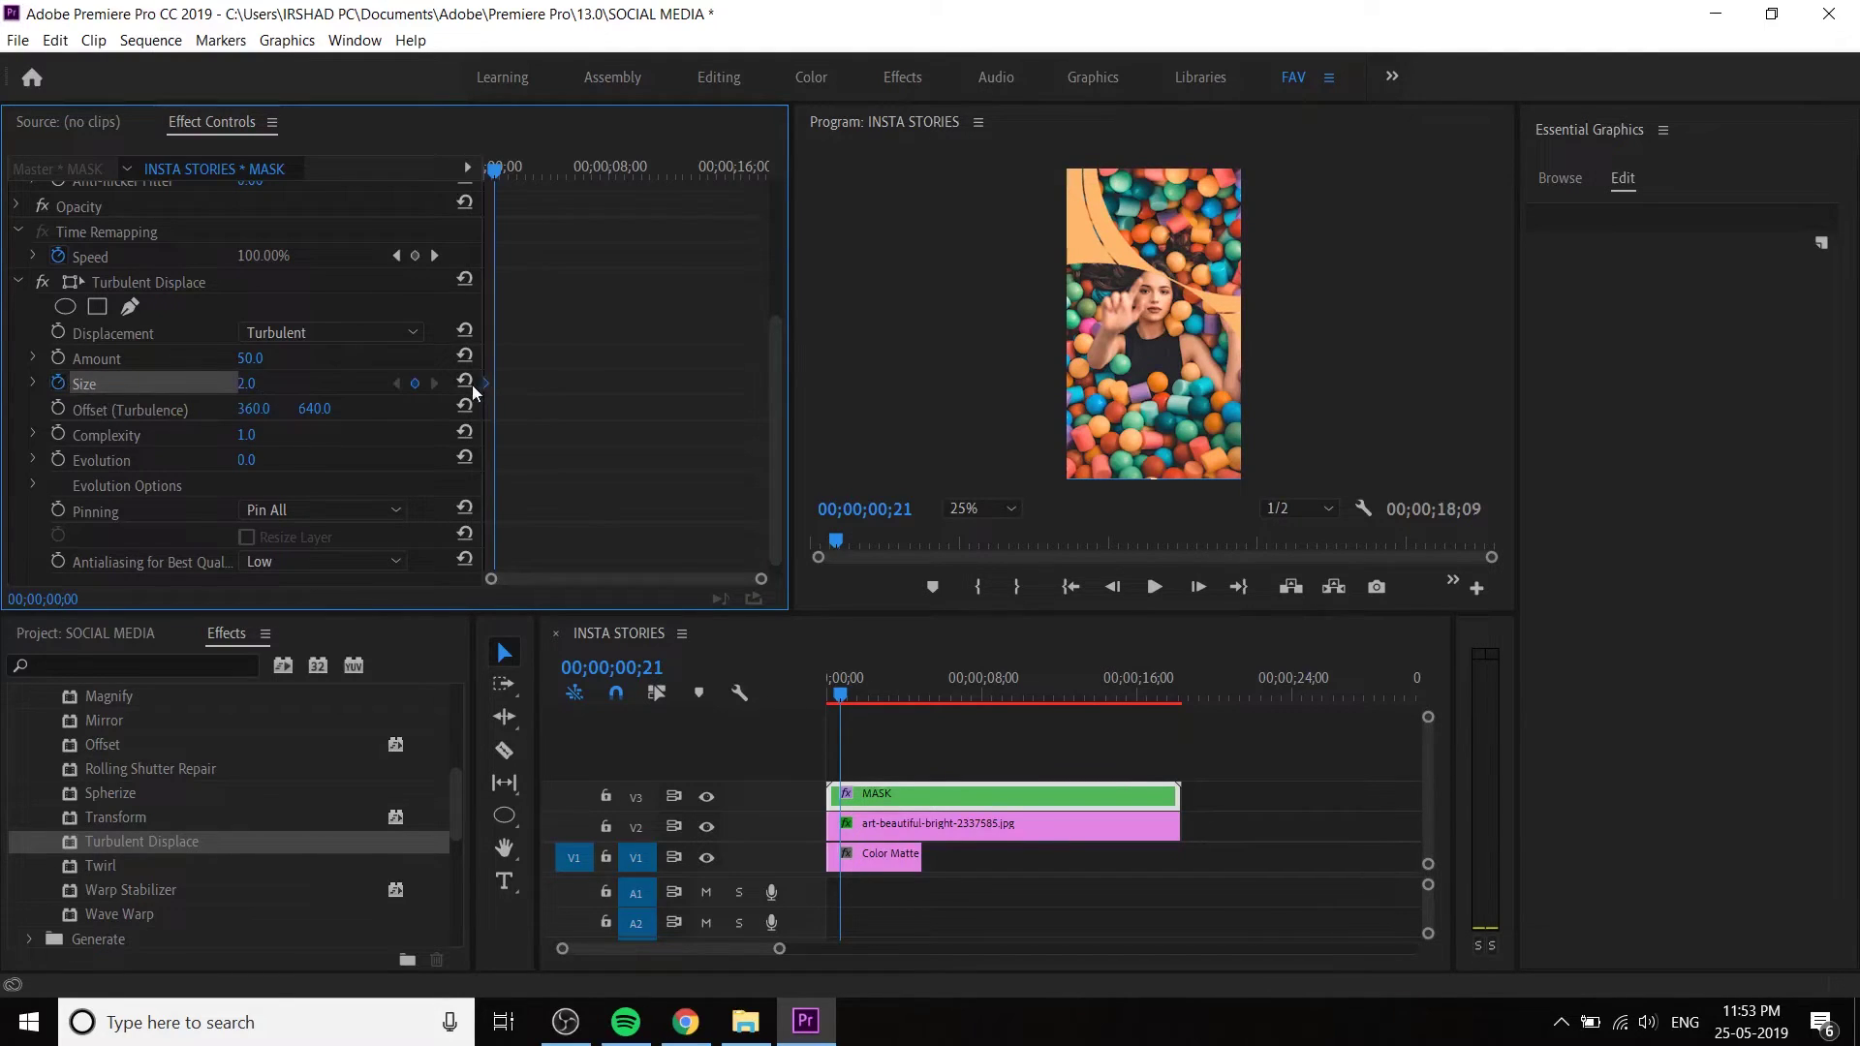
click(503, 174)
text(8.4)
key(Return)
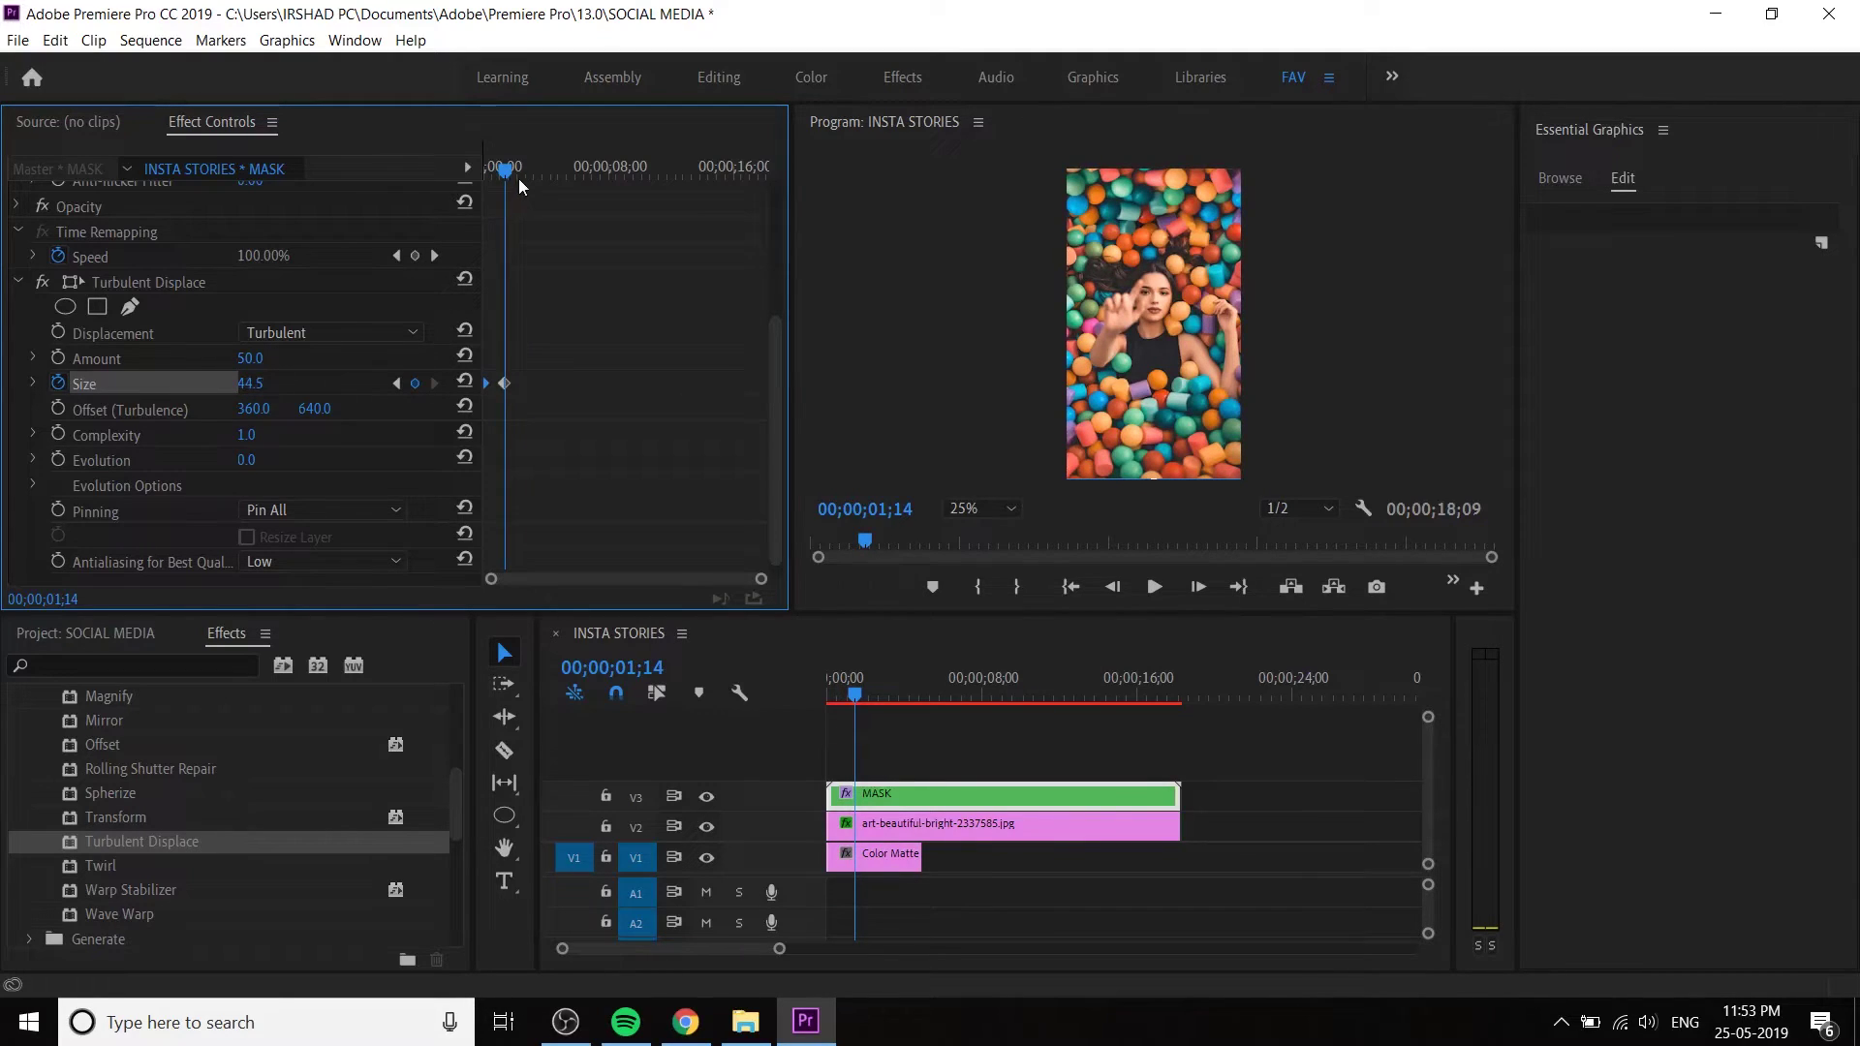
- Play back the turbulent circle reveal from the sequence start and inspect its distorted edges around 0;21
drag(519, 178, 459, 166)
key(space)
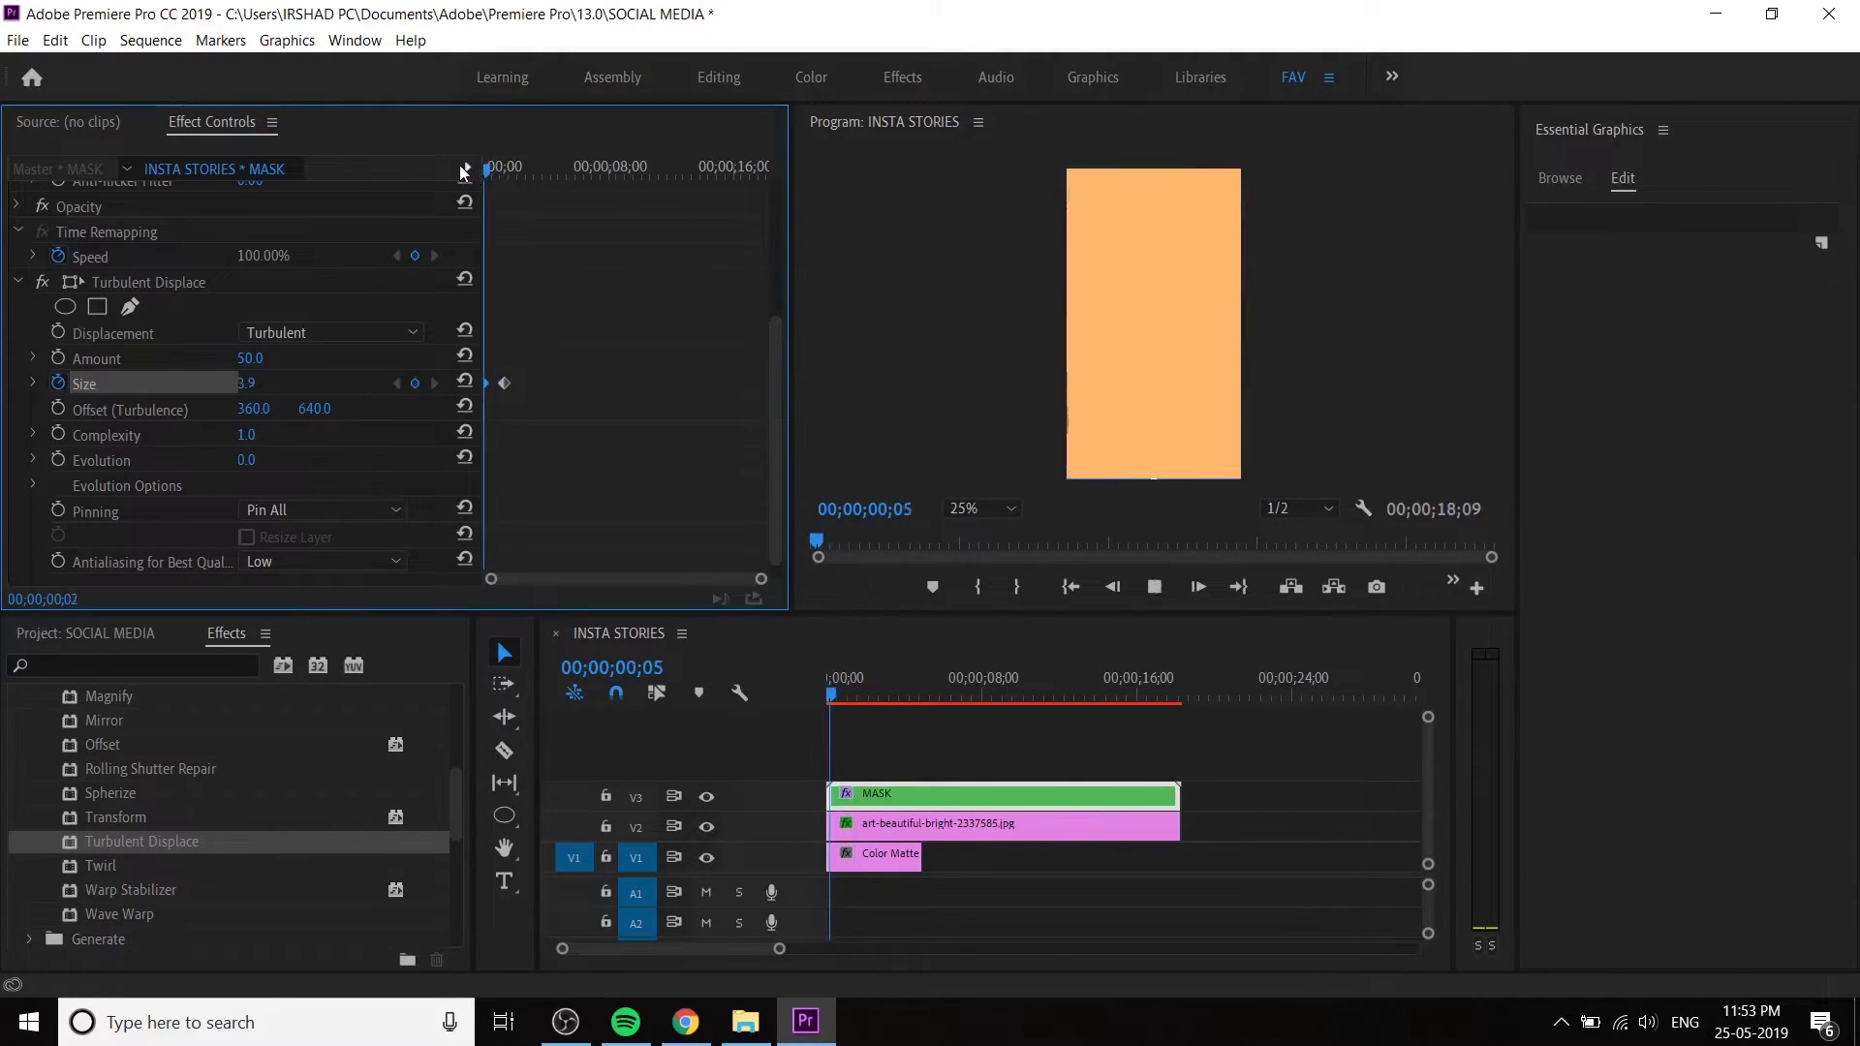
click(486, 172)
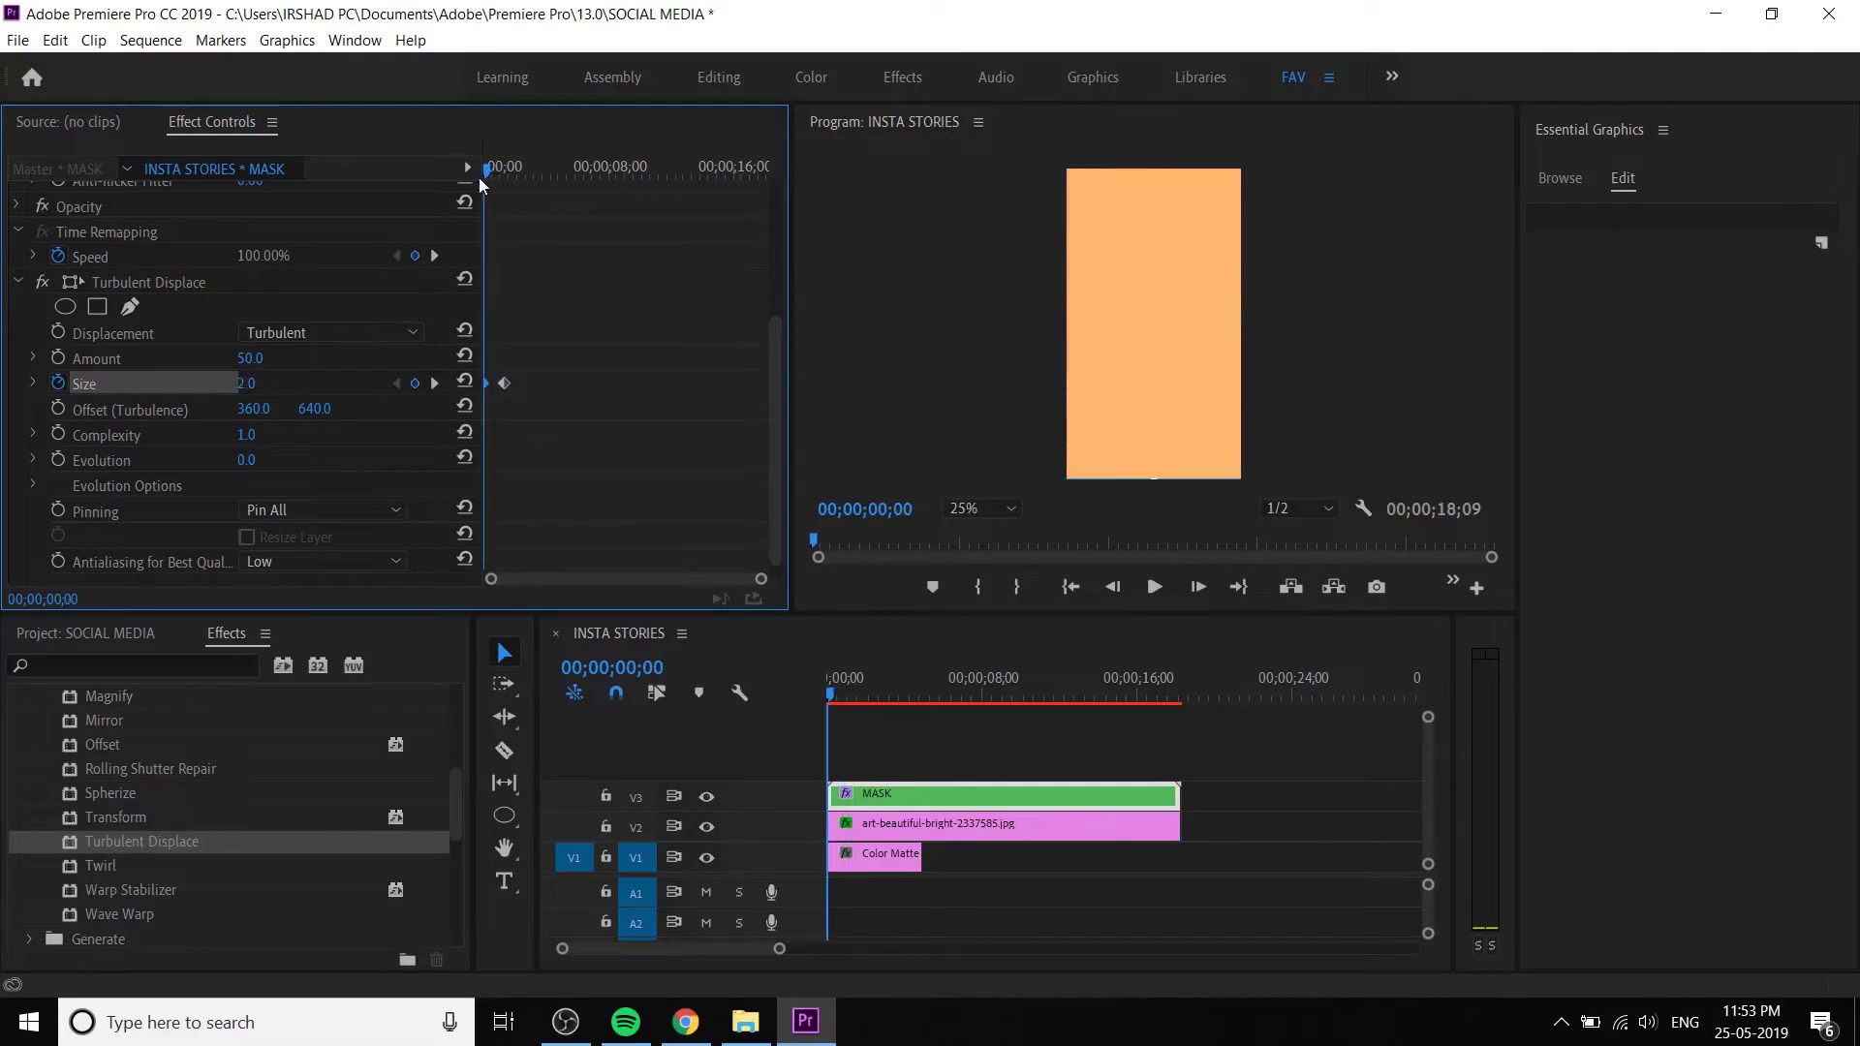
key(space)
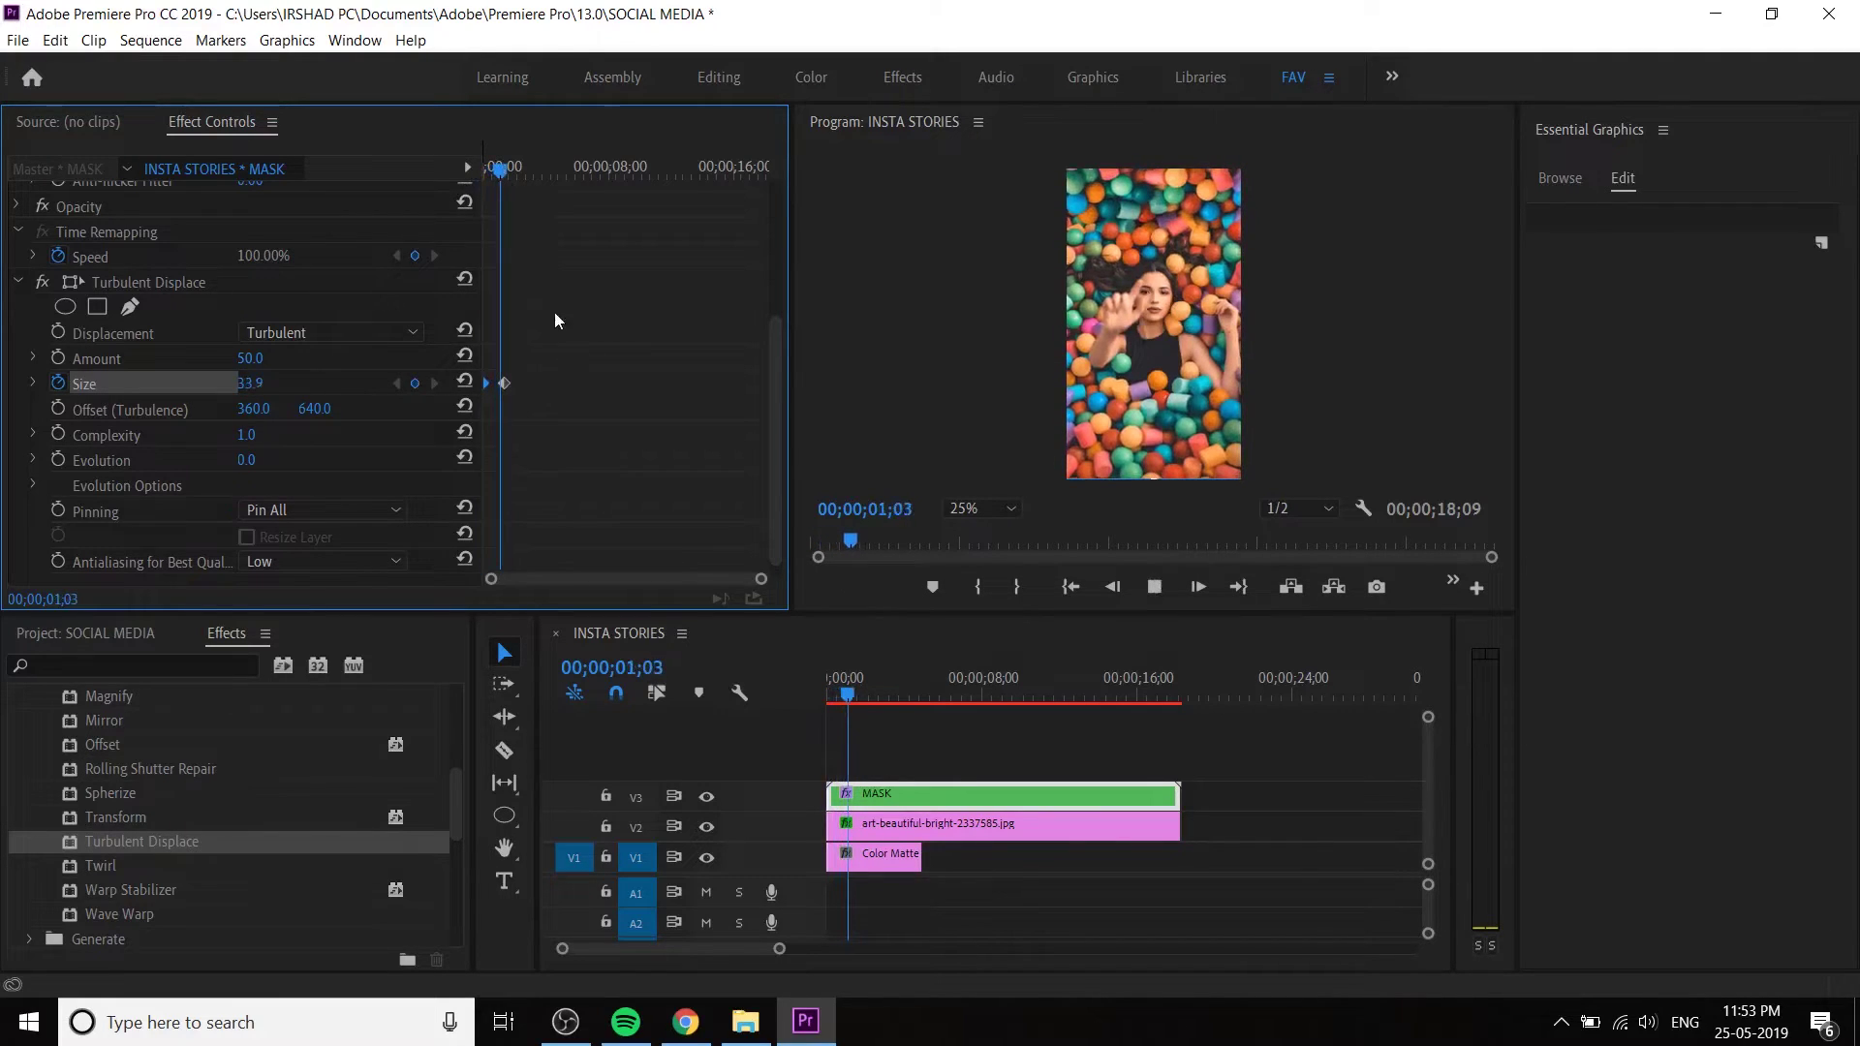
key(space)
drag(515, 173, 486, 173)
key(space)
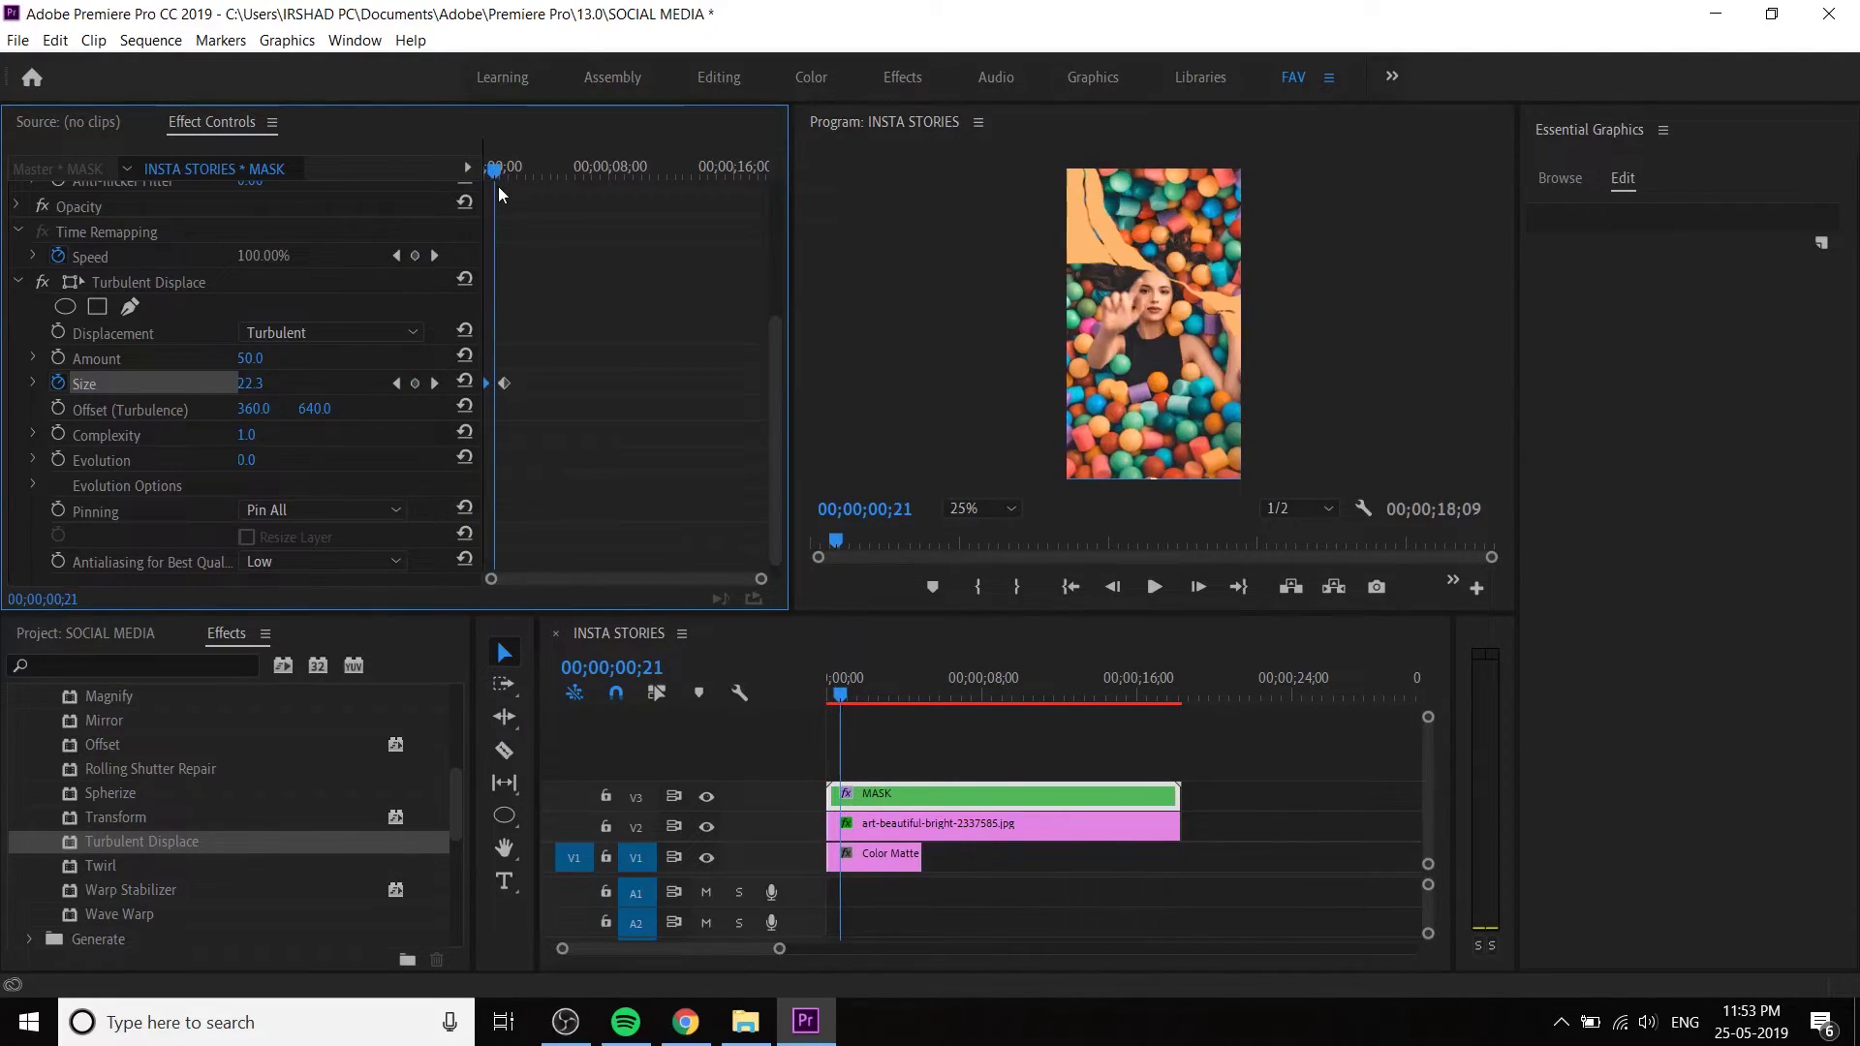
- Replay the circle reveal from the sequence start, stop at 1;12 and deselect the MASK clip
click(478, 182)
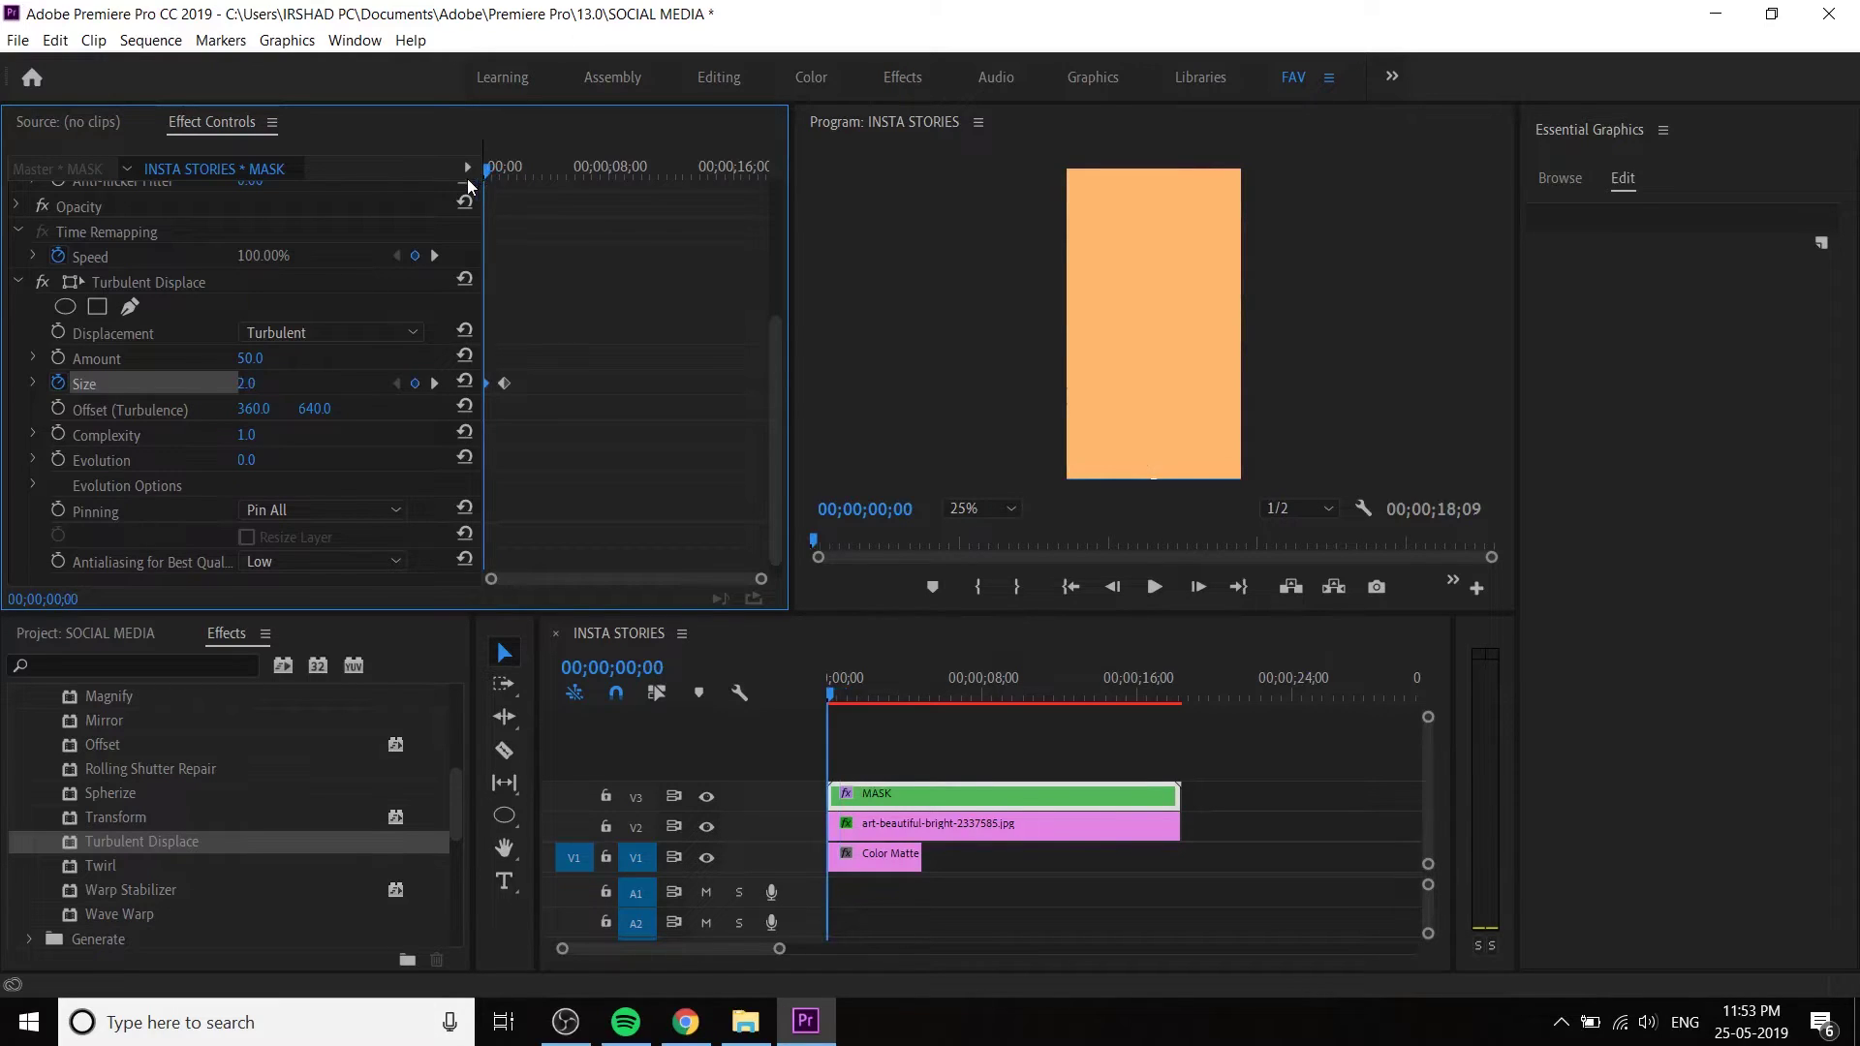
key(space)
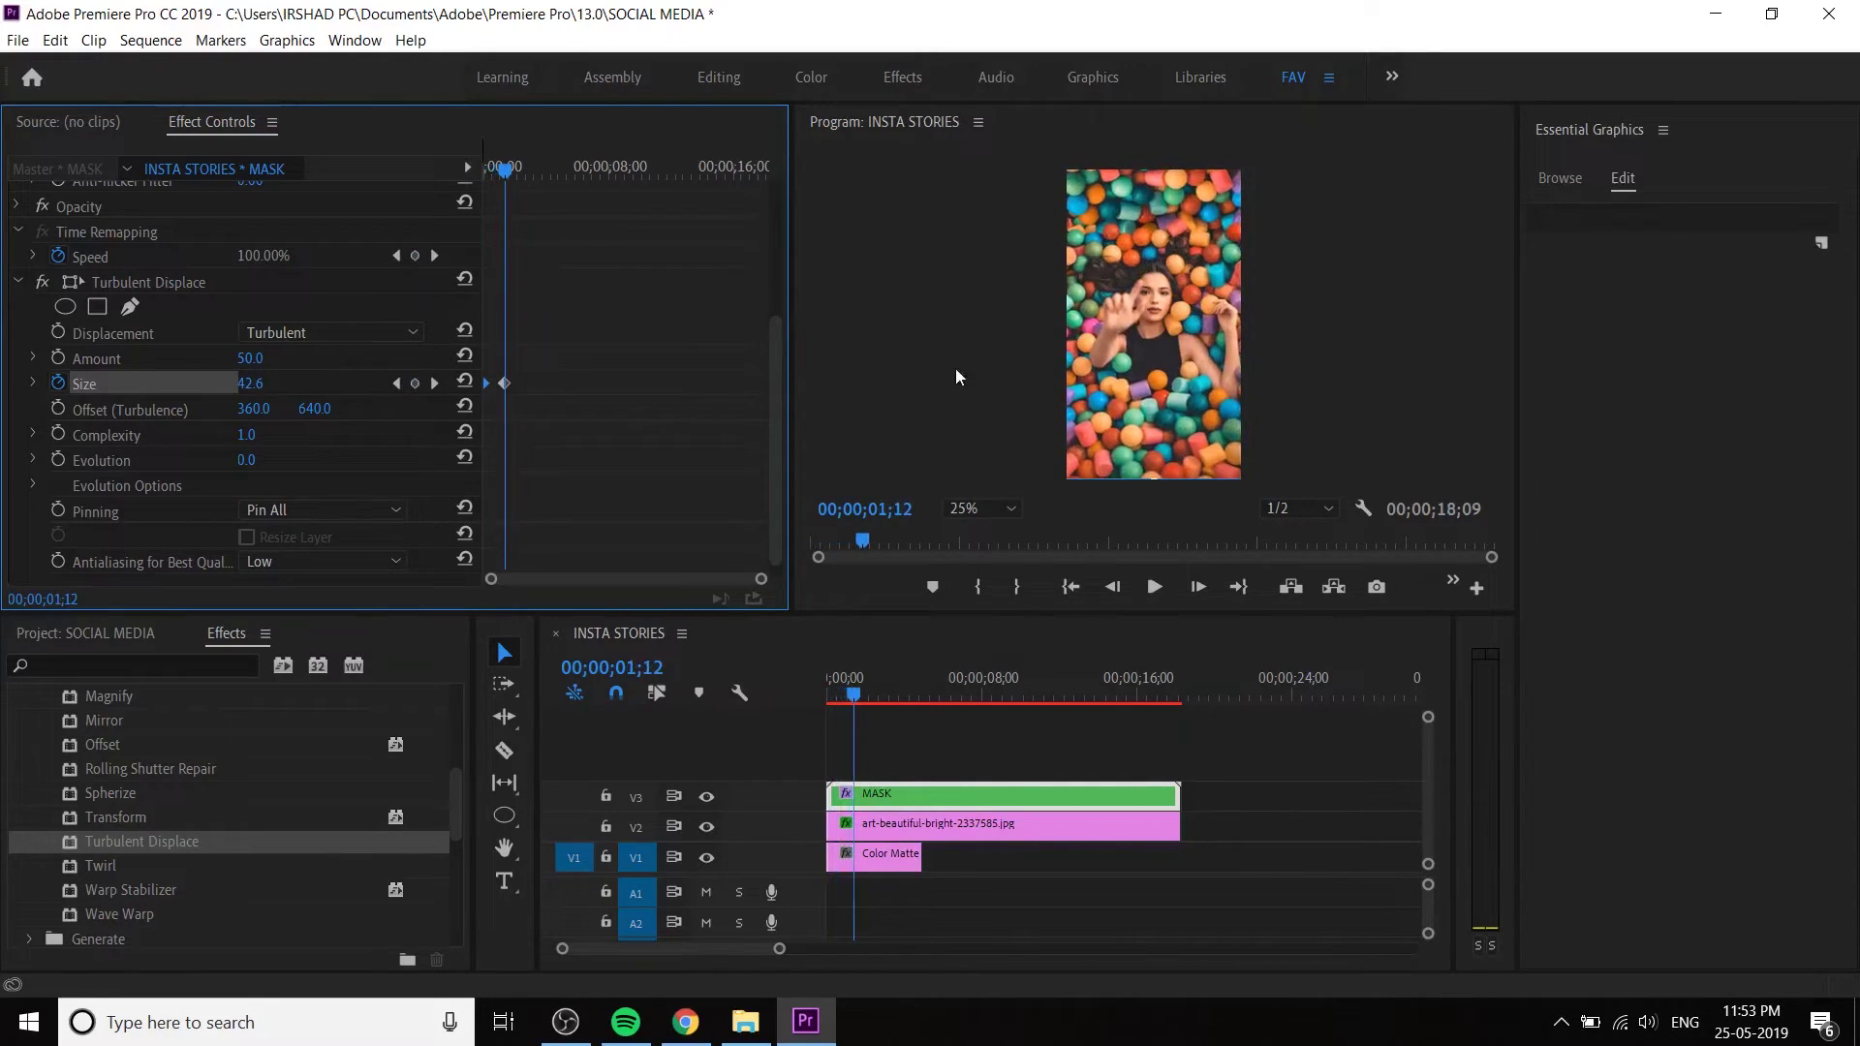
click(1305, 816)
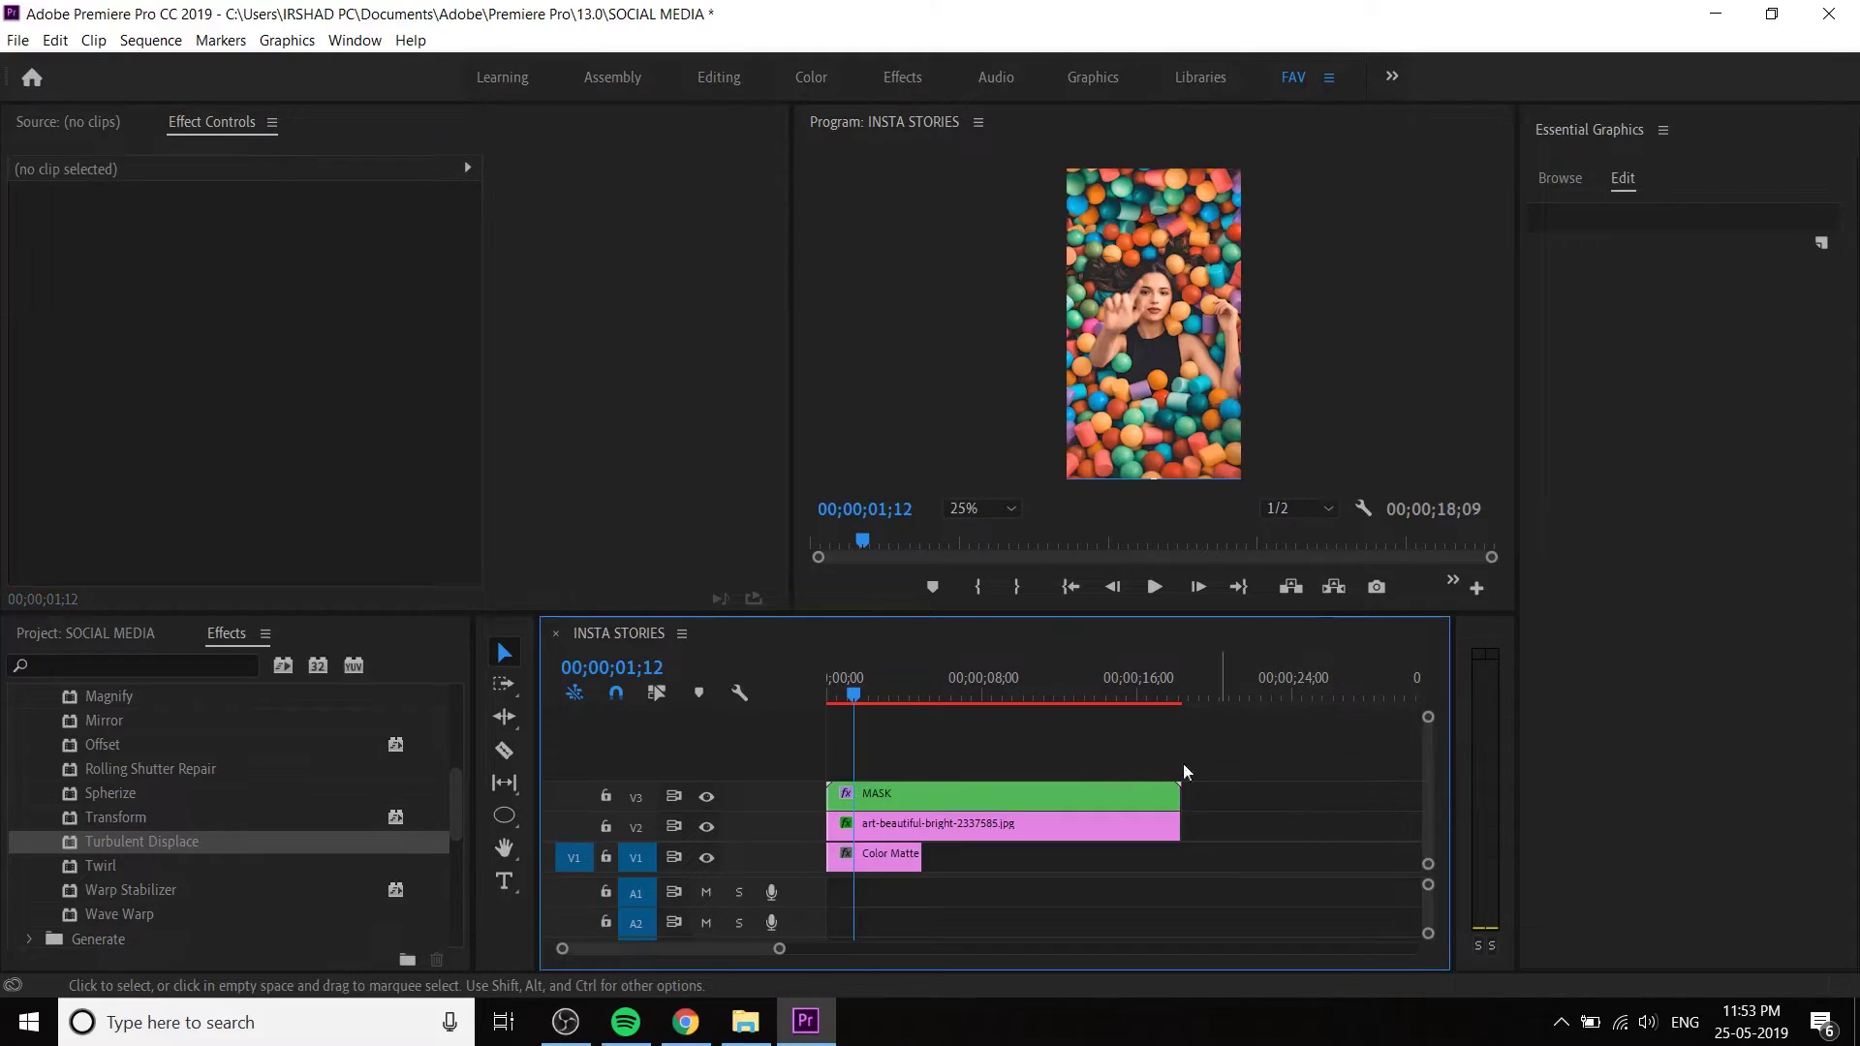
- With the Rectangle tool, draw a wide rectangle over the lower part of the photo at about position 150, 930 at 1;12
click(518, 814)
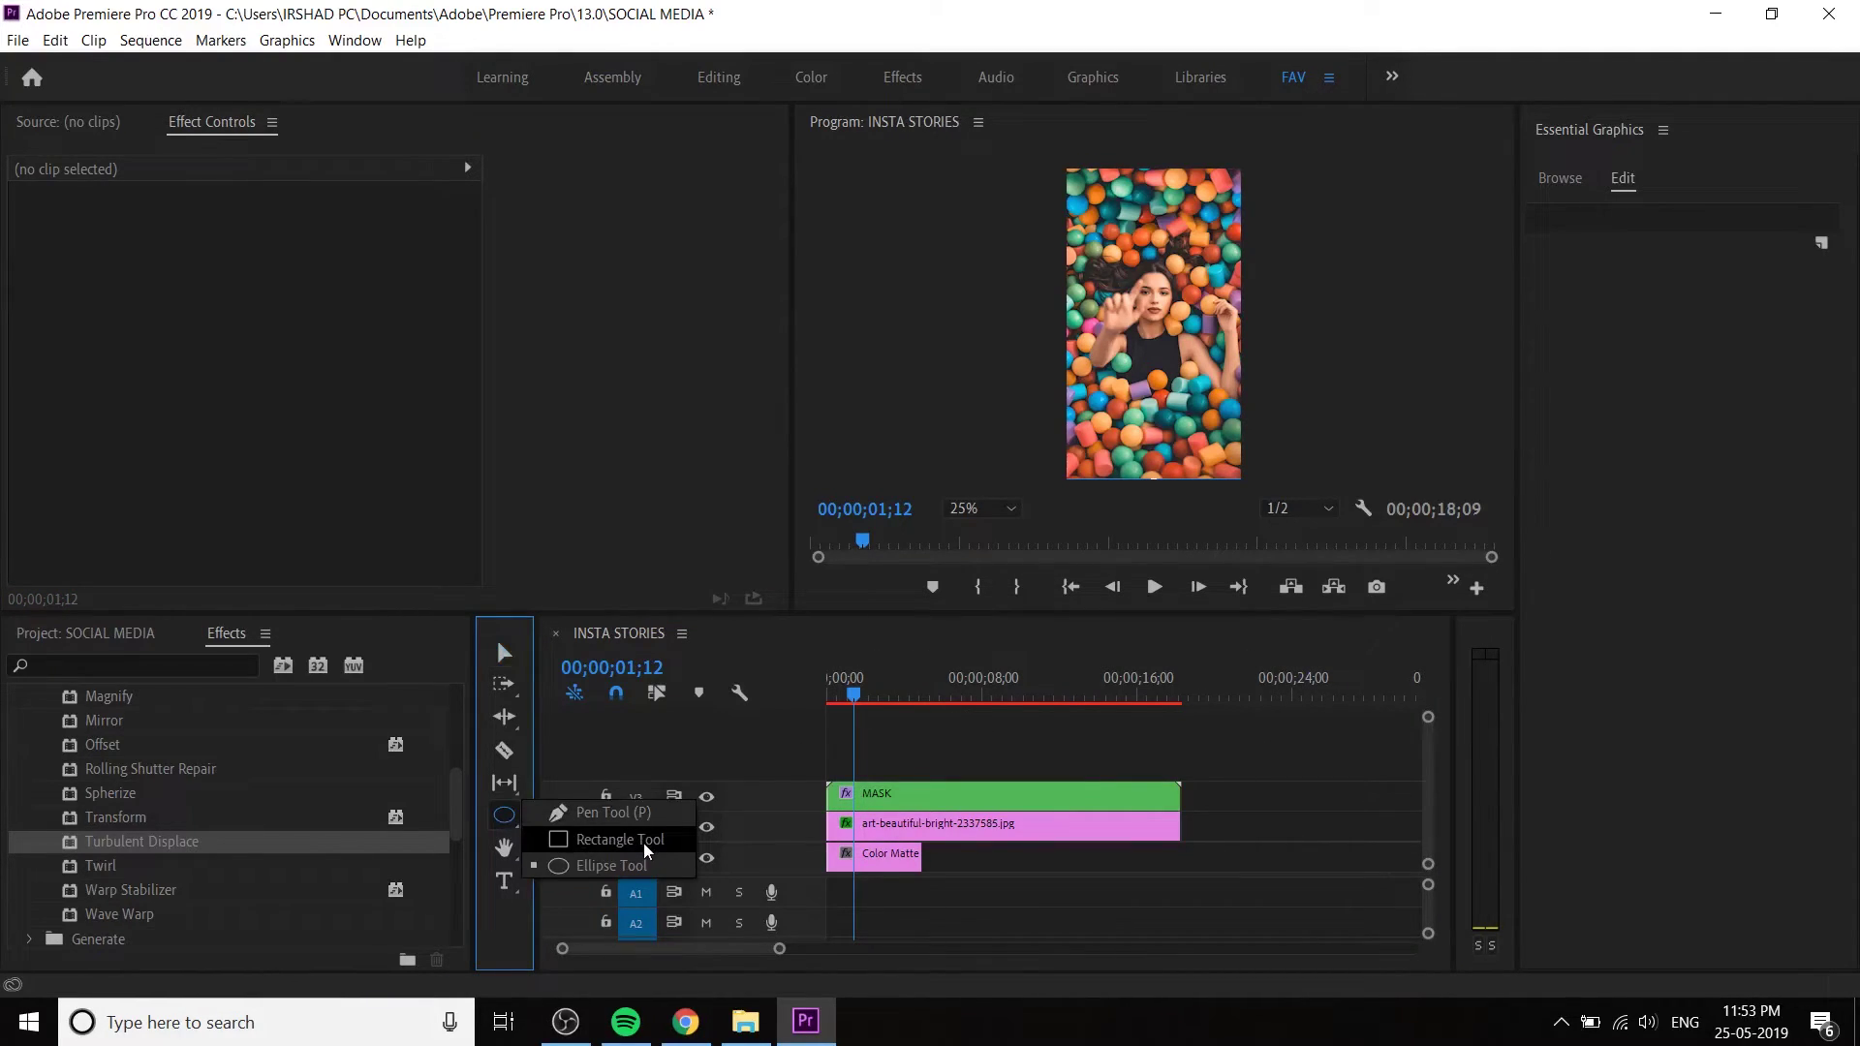
click(643, 843)
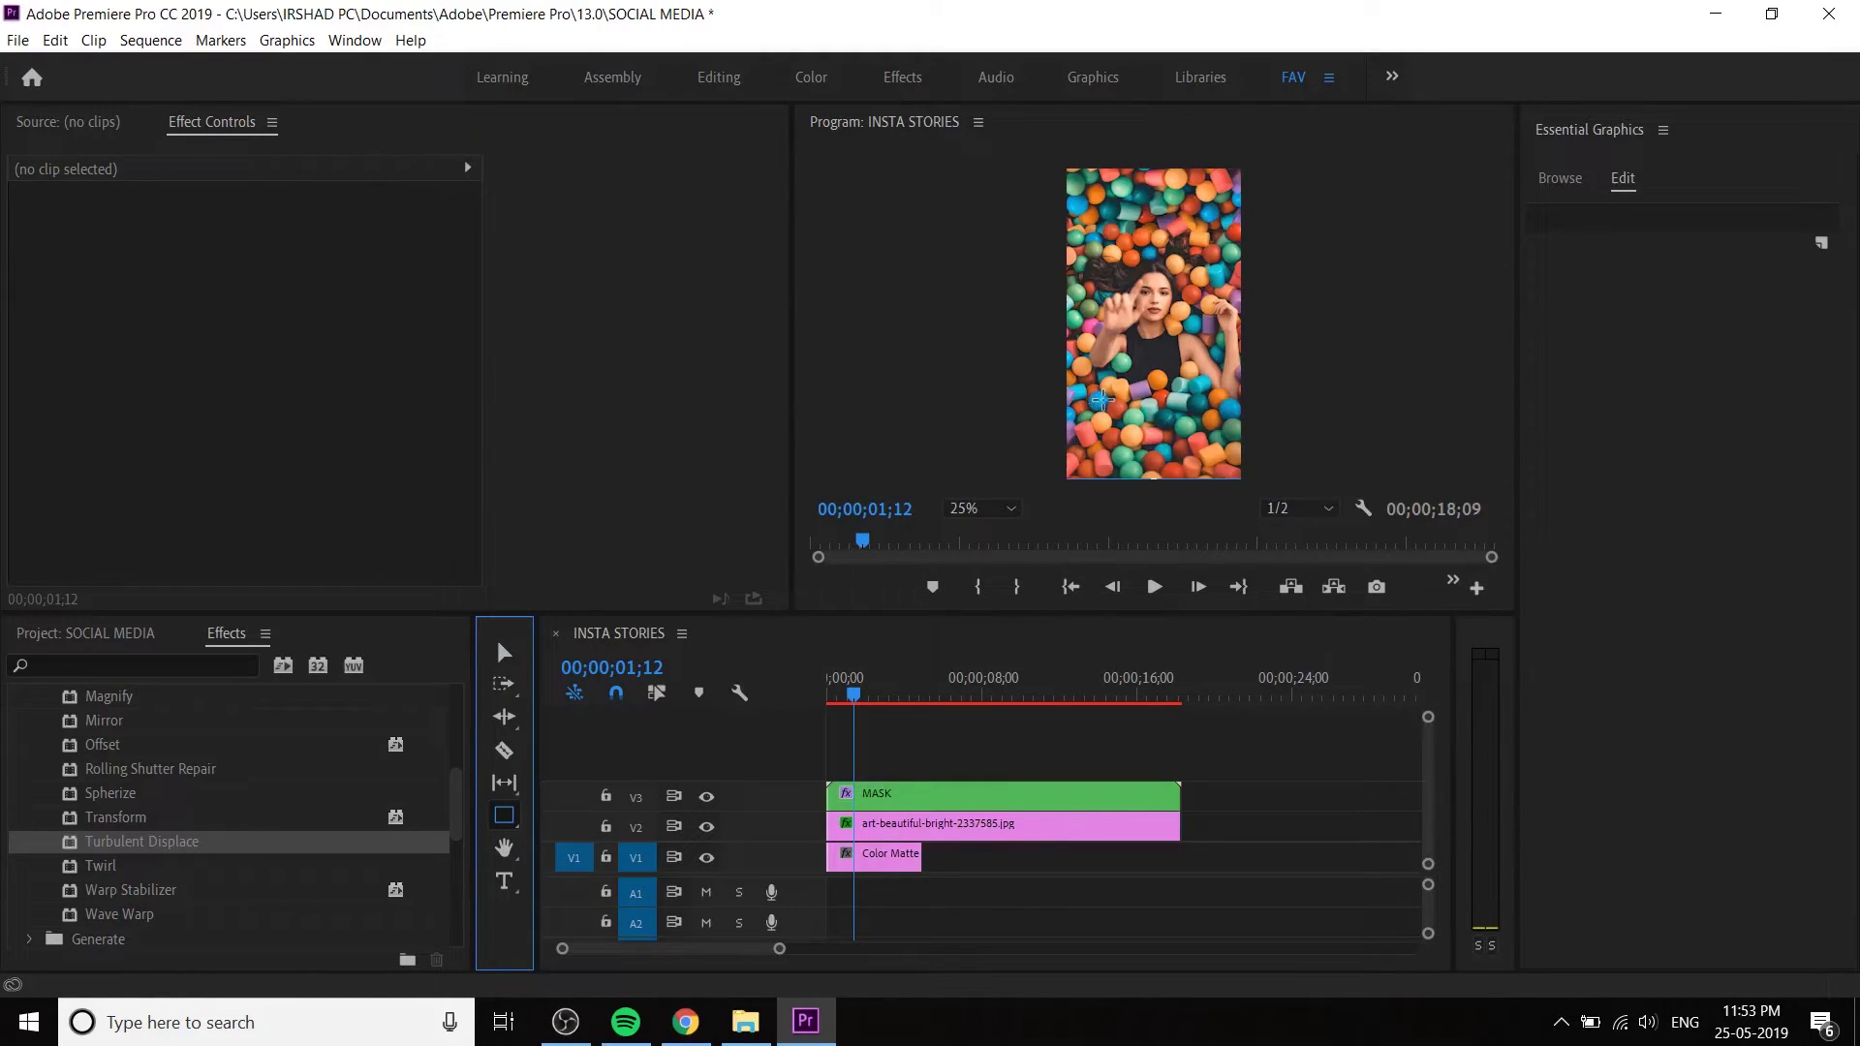
click(988, 759)
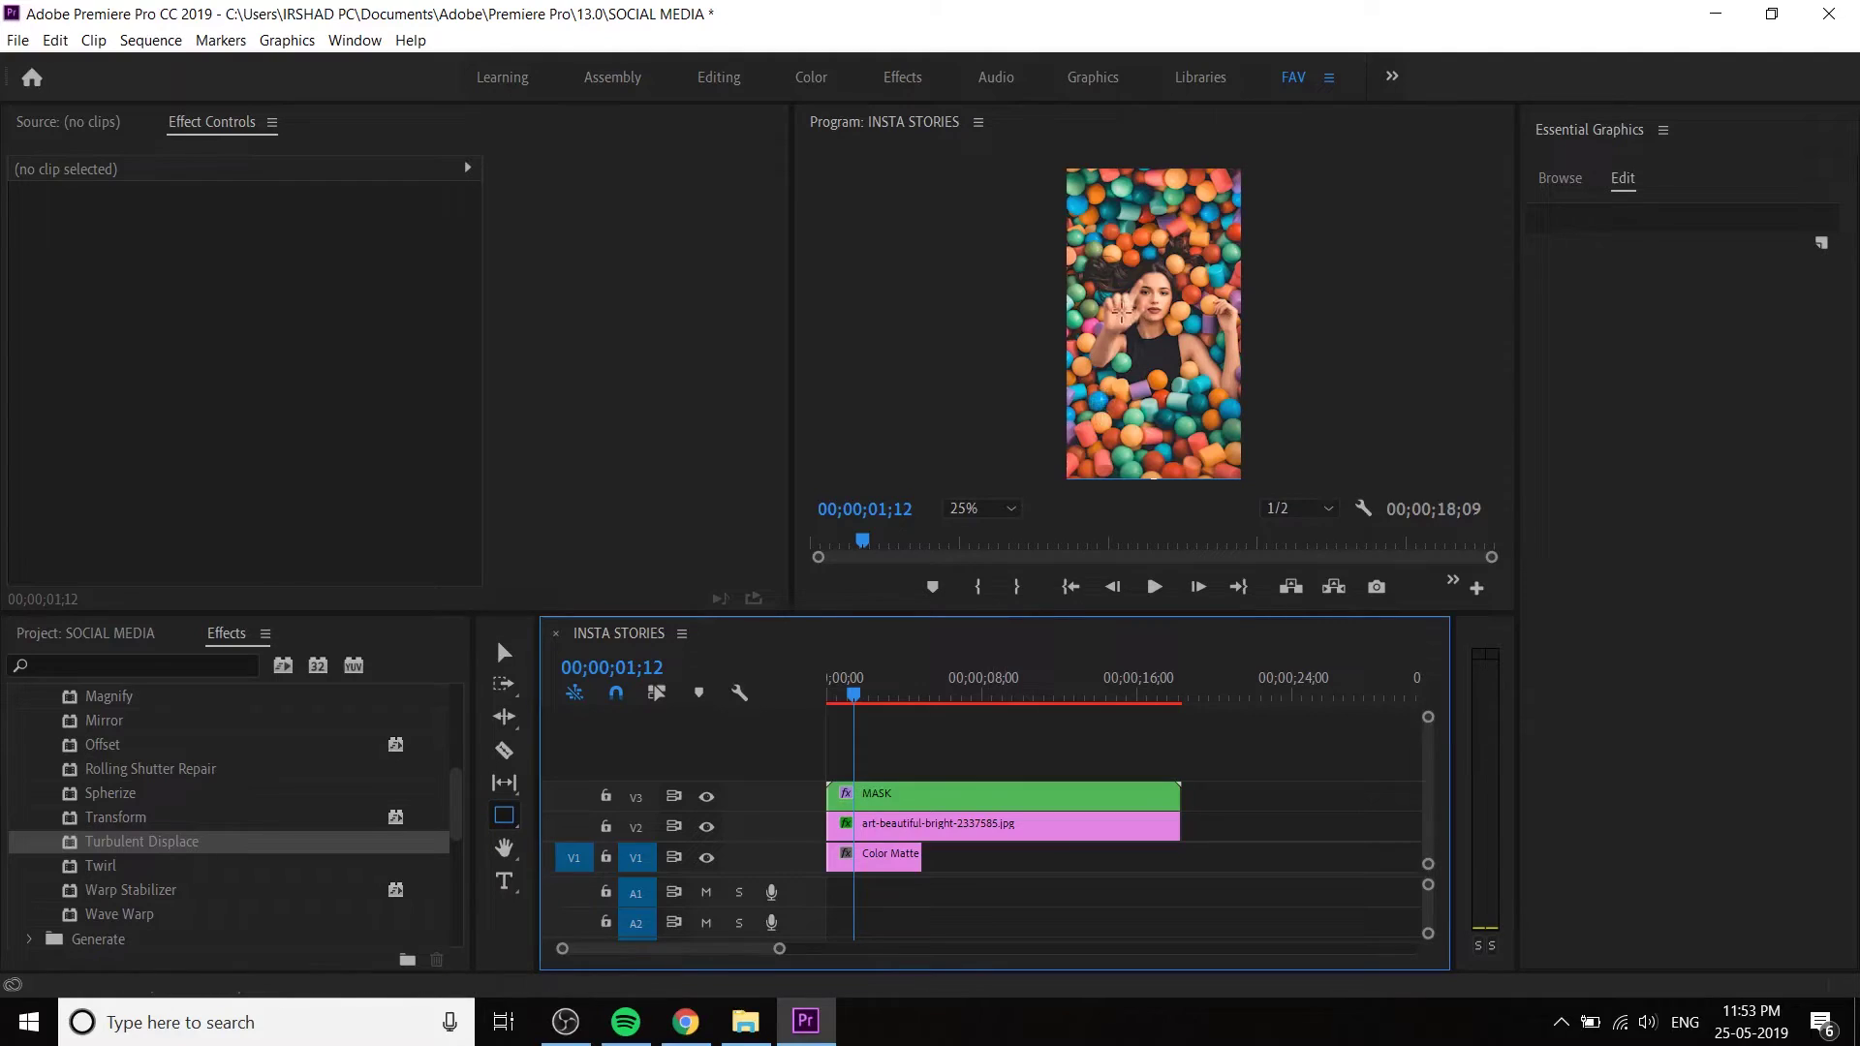
drag(1105, 397, 1199, 421)
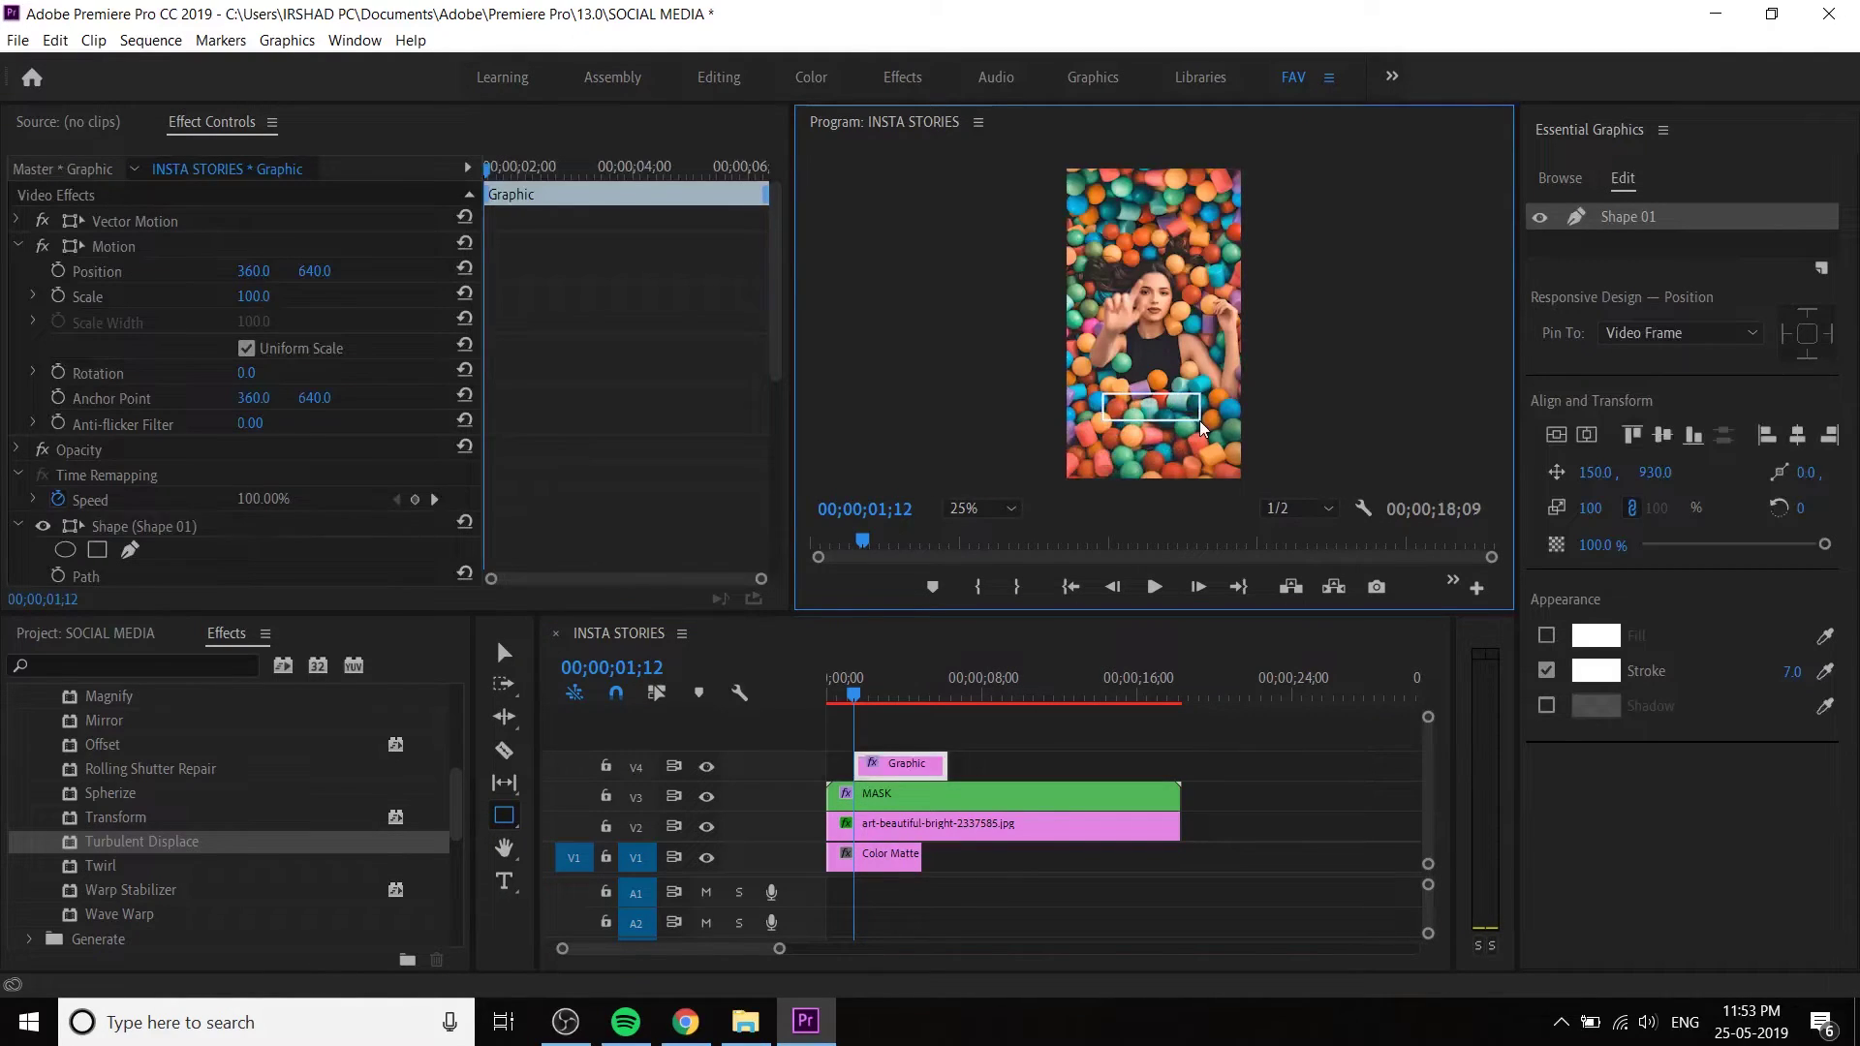
- Remove the rectangle's stroke and give it a solid white FFFFFF fill
click(985, 508)
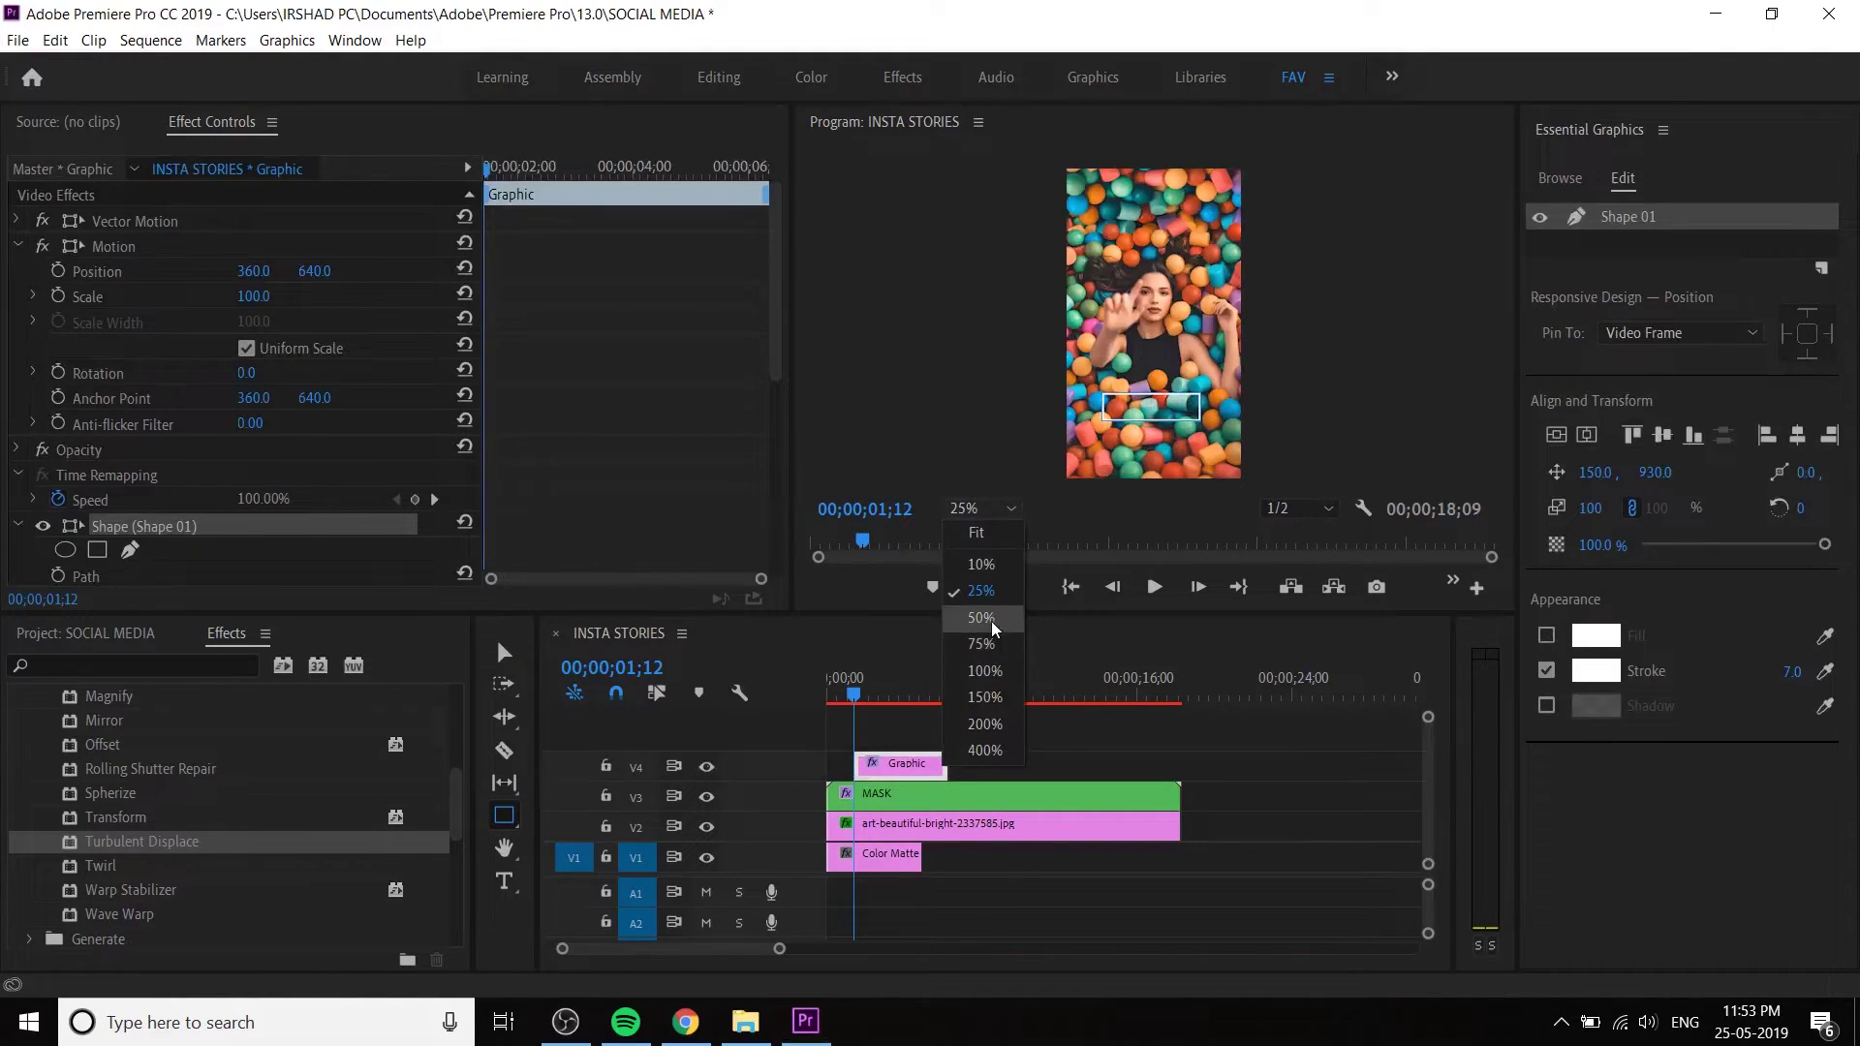
click(997, 645)
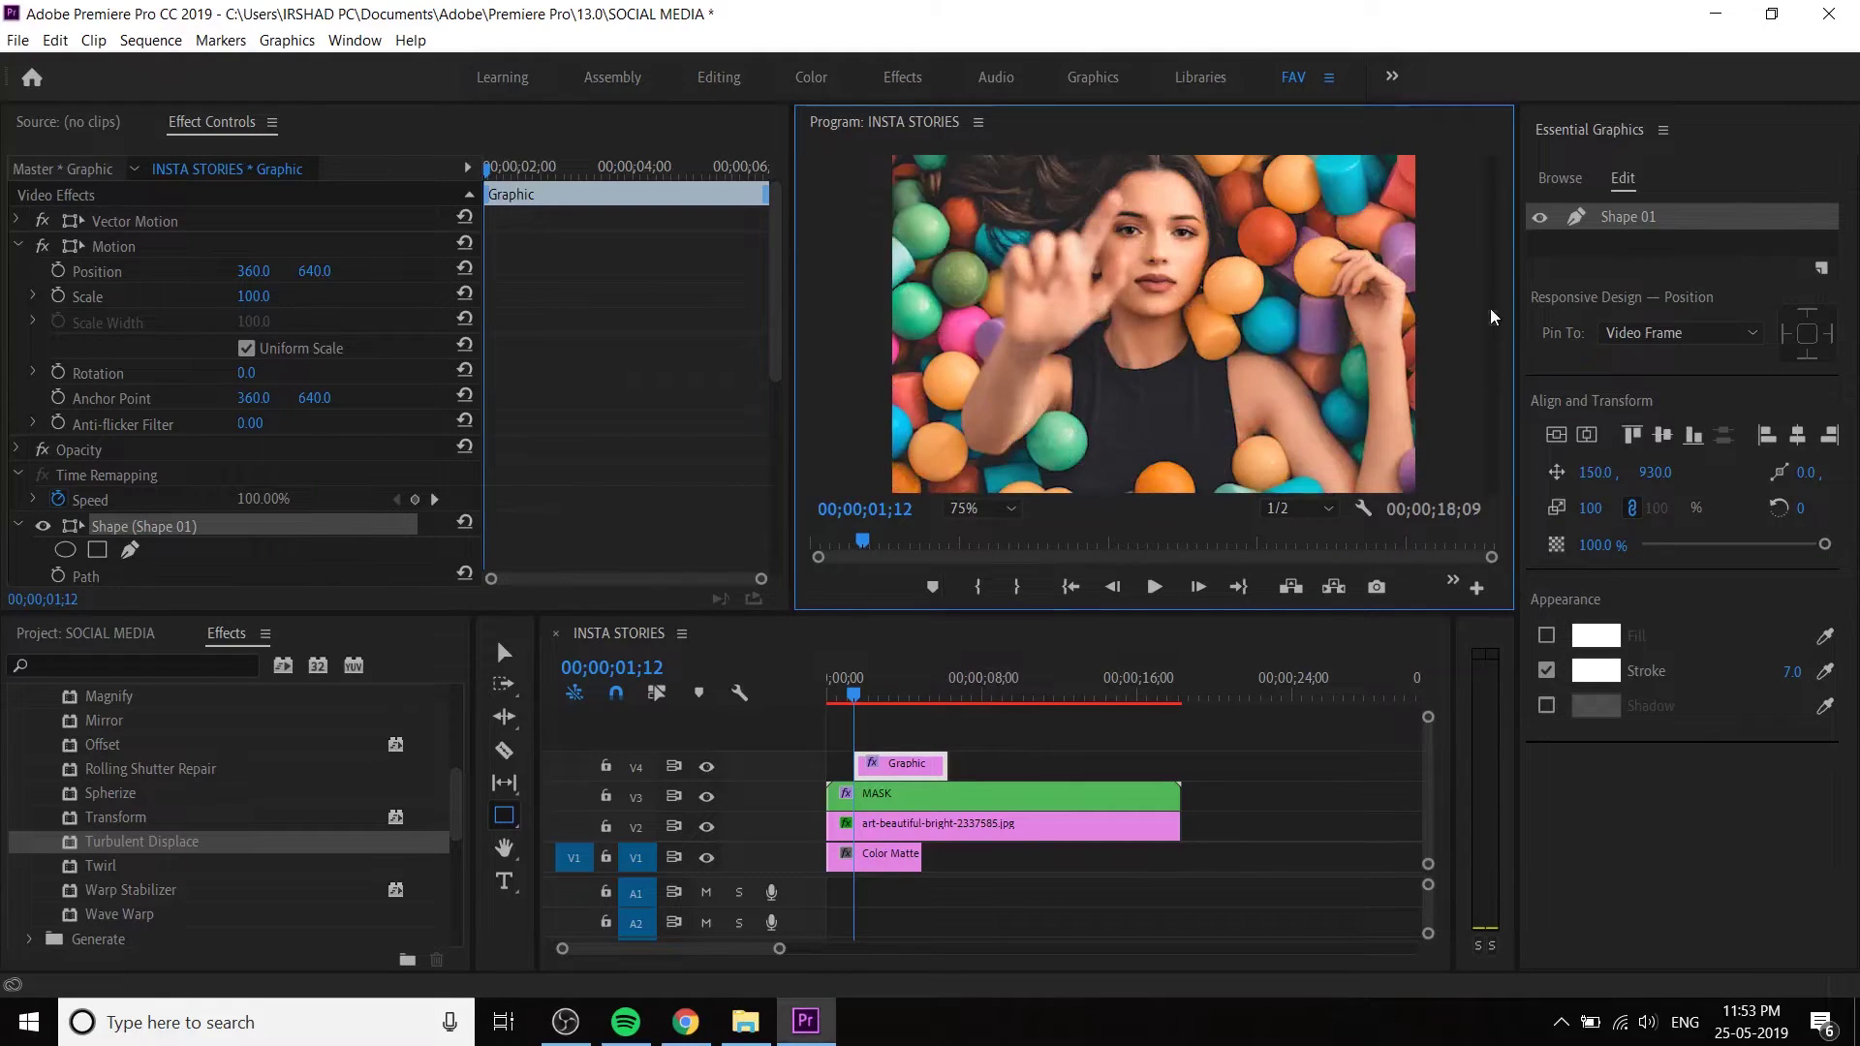
drag(1492, 316, 1492, 392)
click(1546, 671)
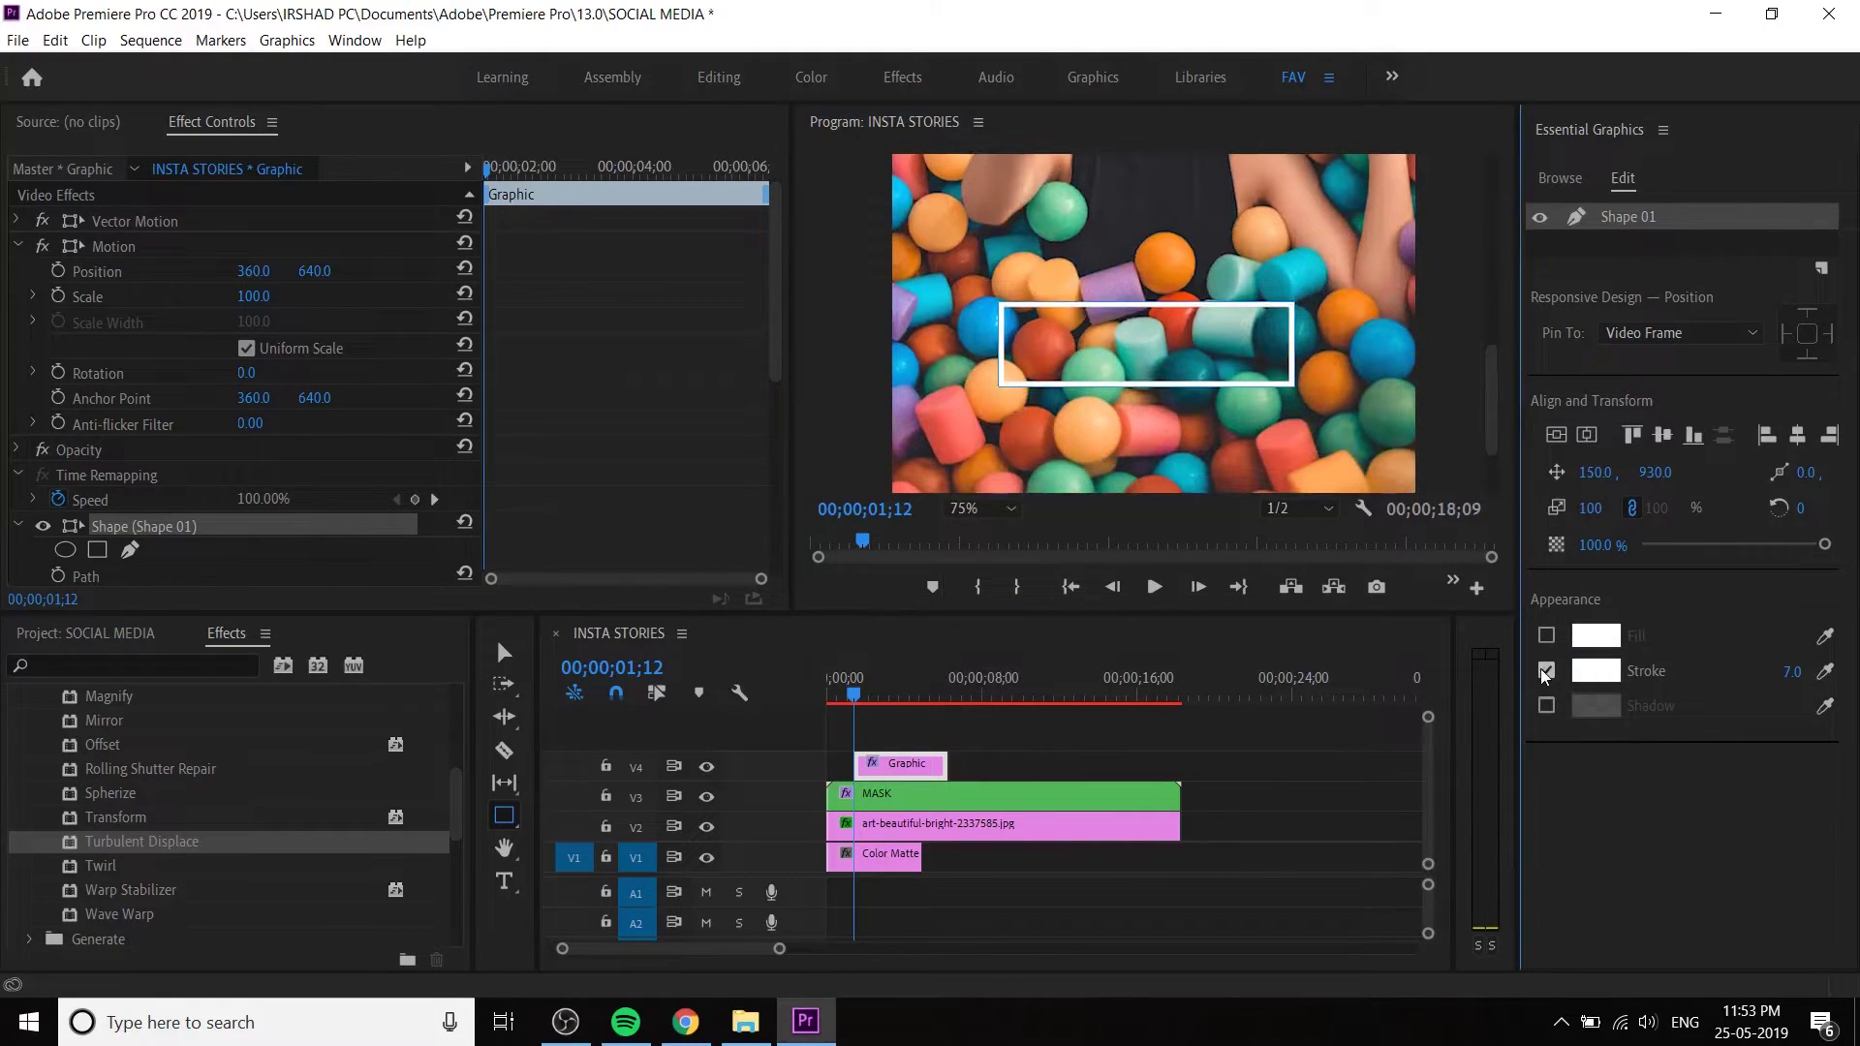
click(1546, 635)
click(1594, 637)
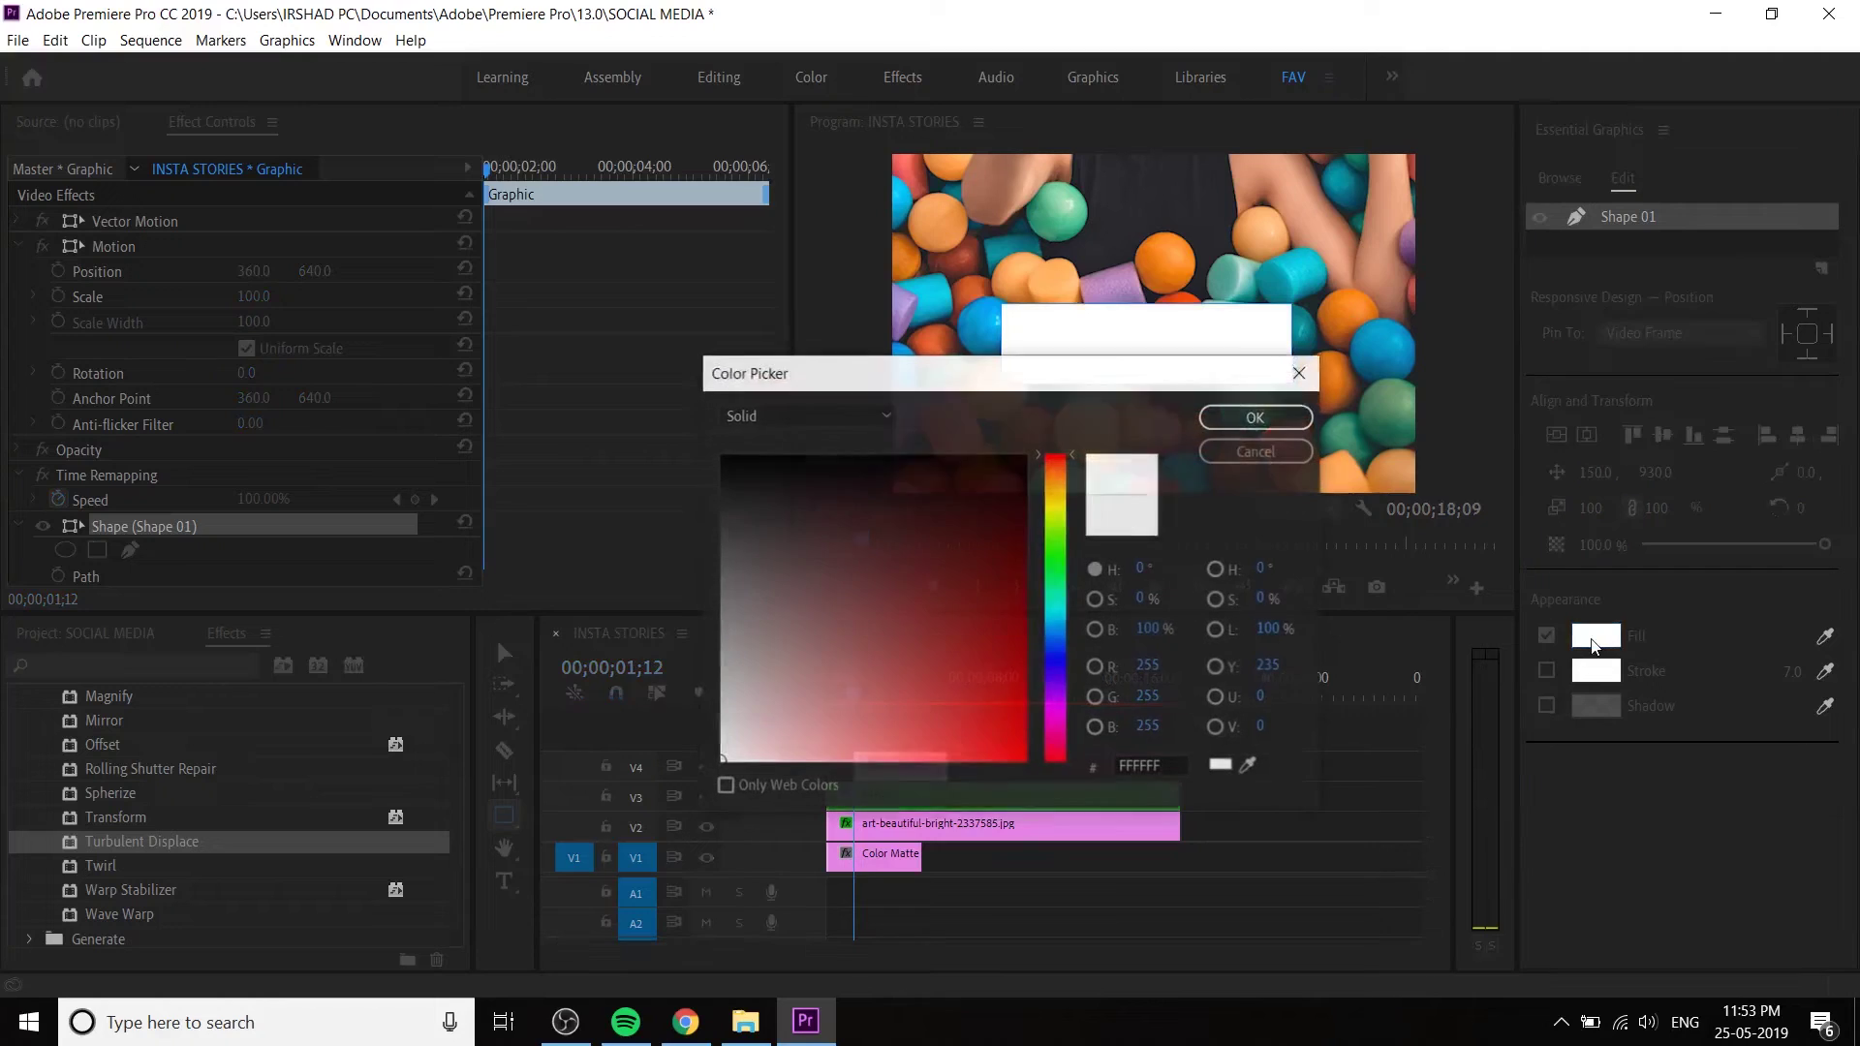
click(825, 524)
mouse_move(824, 523)
mouse_down()
mouse_move(714, 447)
mouse_move(816, 521)
mouse_move(810, 594)
mouse_move(649, 808)
mouse_up()
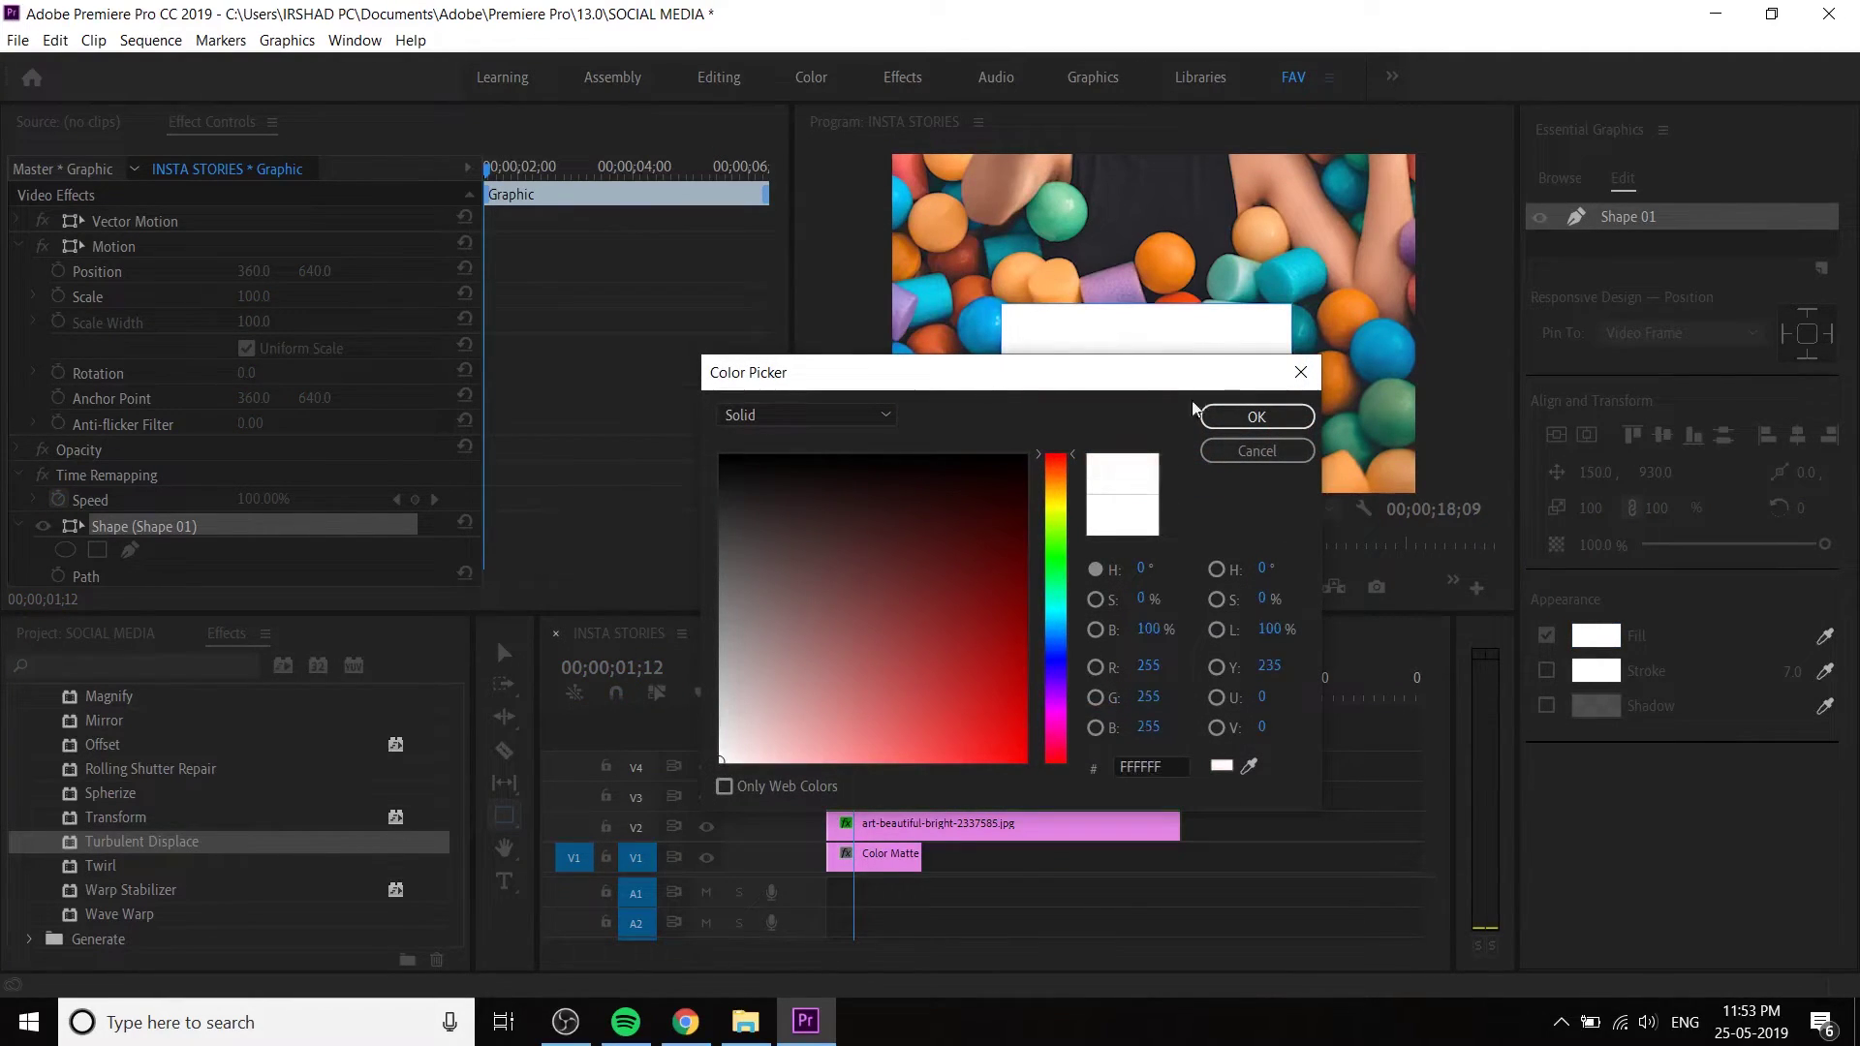
click(1257, 416)
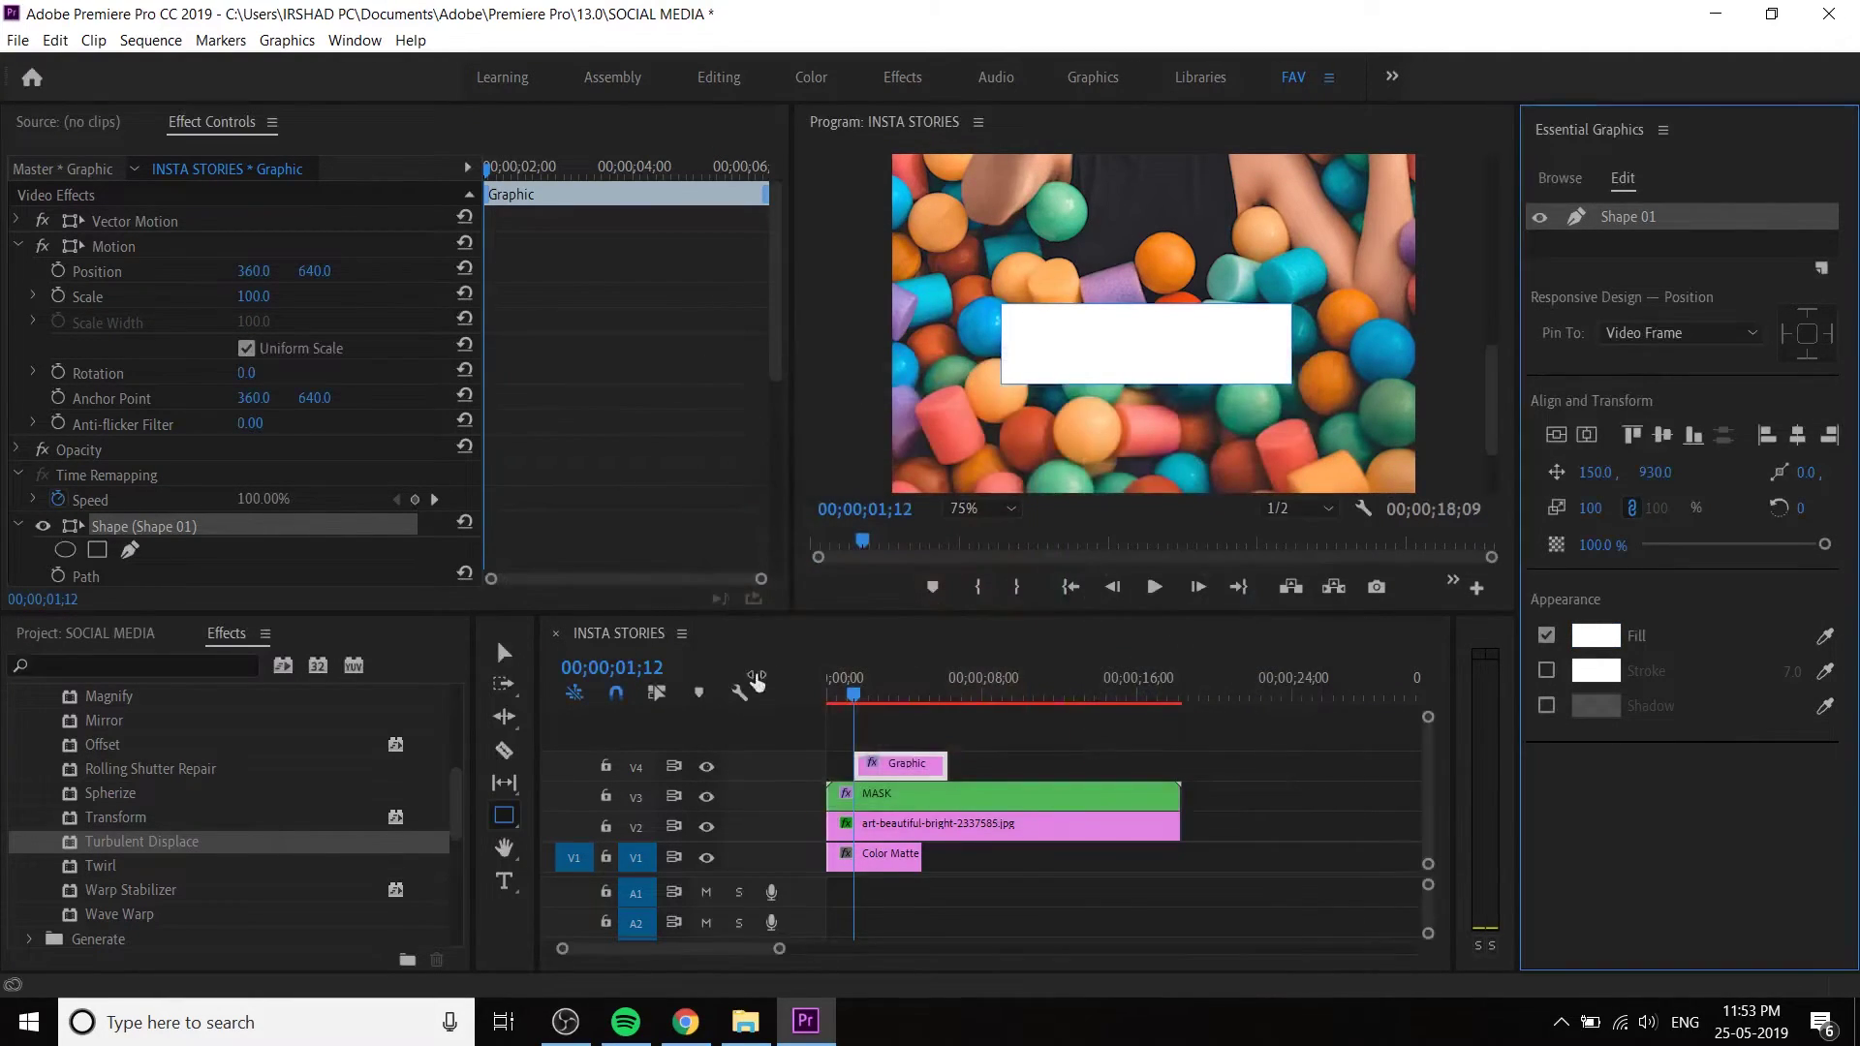
click(1660, 795)
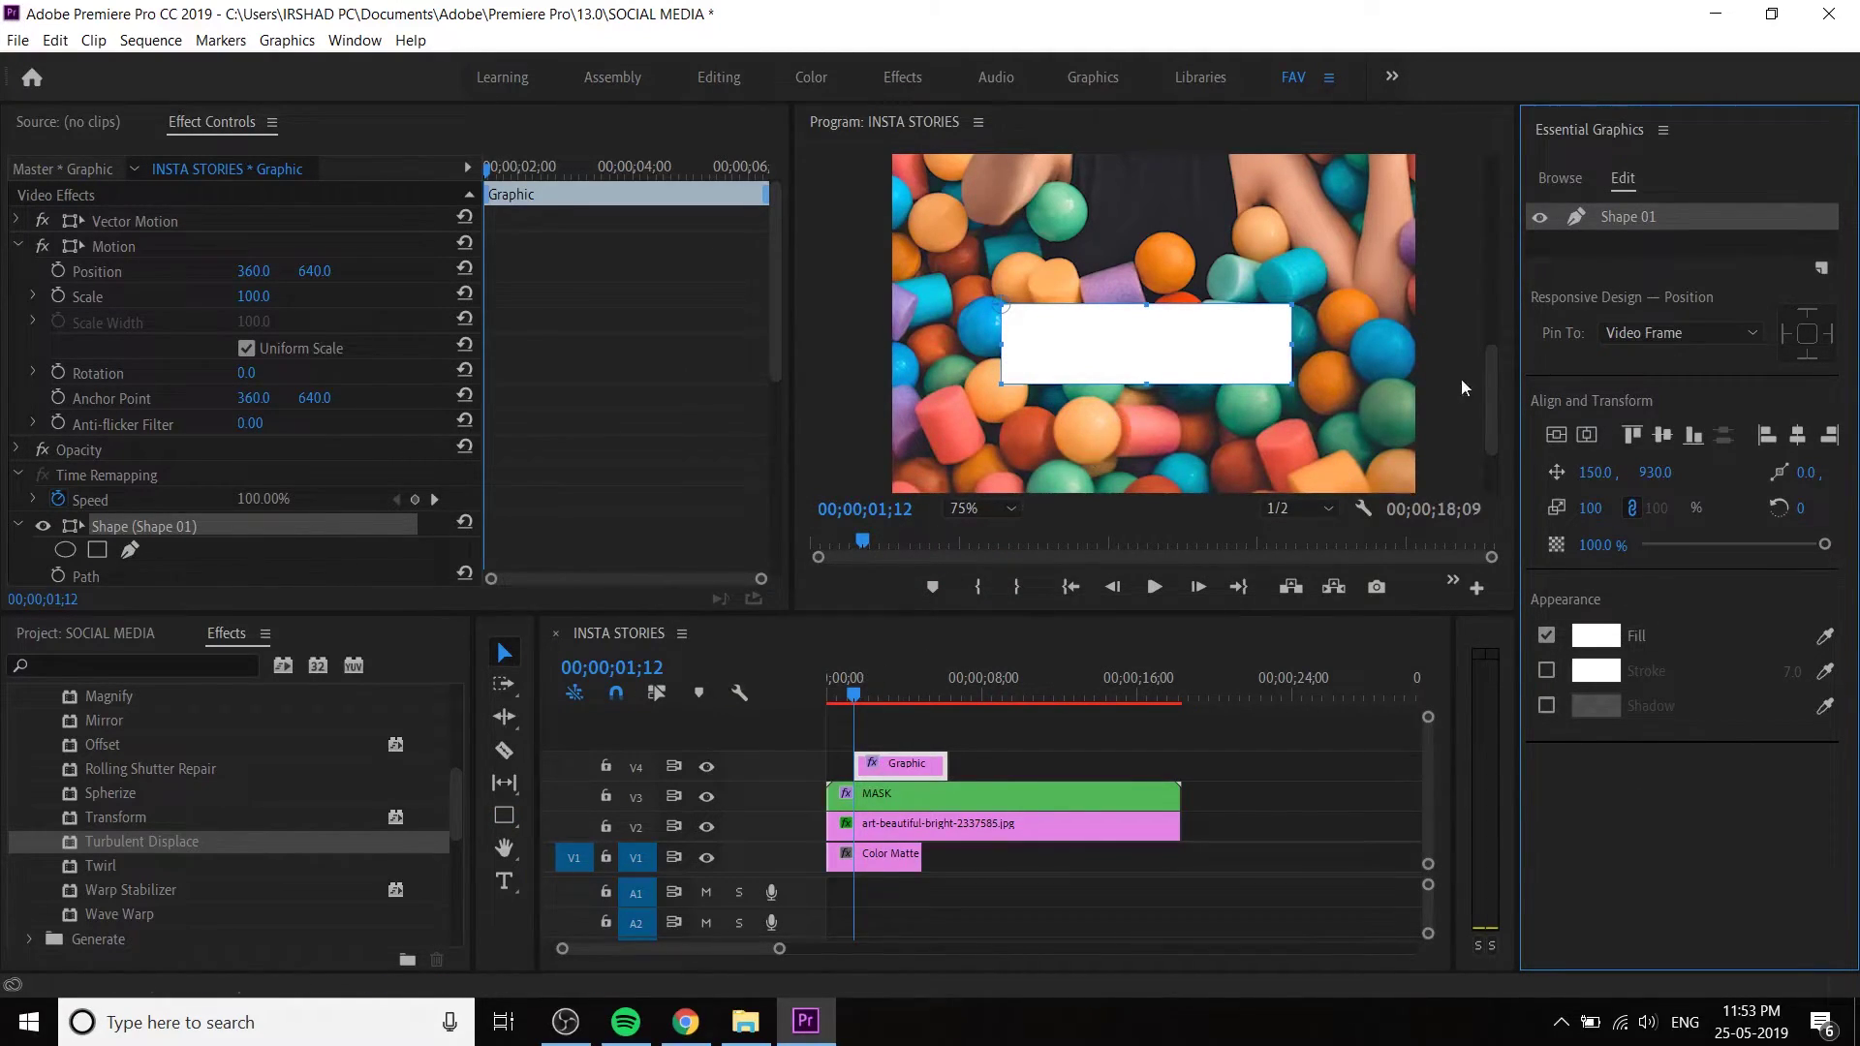
- Extend the rectangle's Graphic clip on V4 so it ends with the MASK clip below it
click(843, 693)
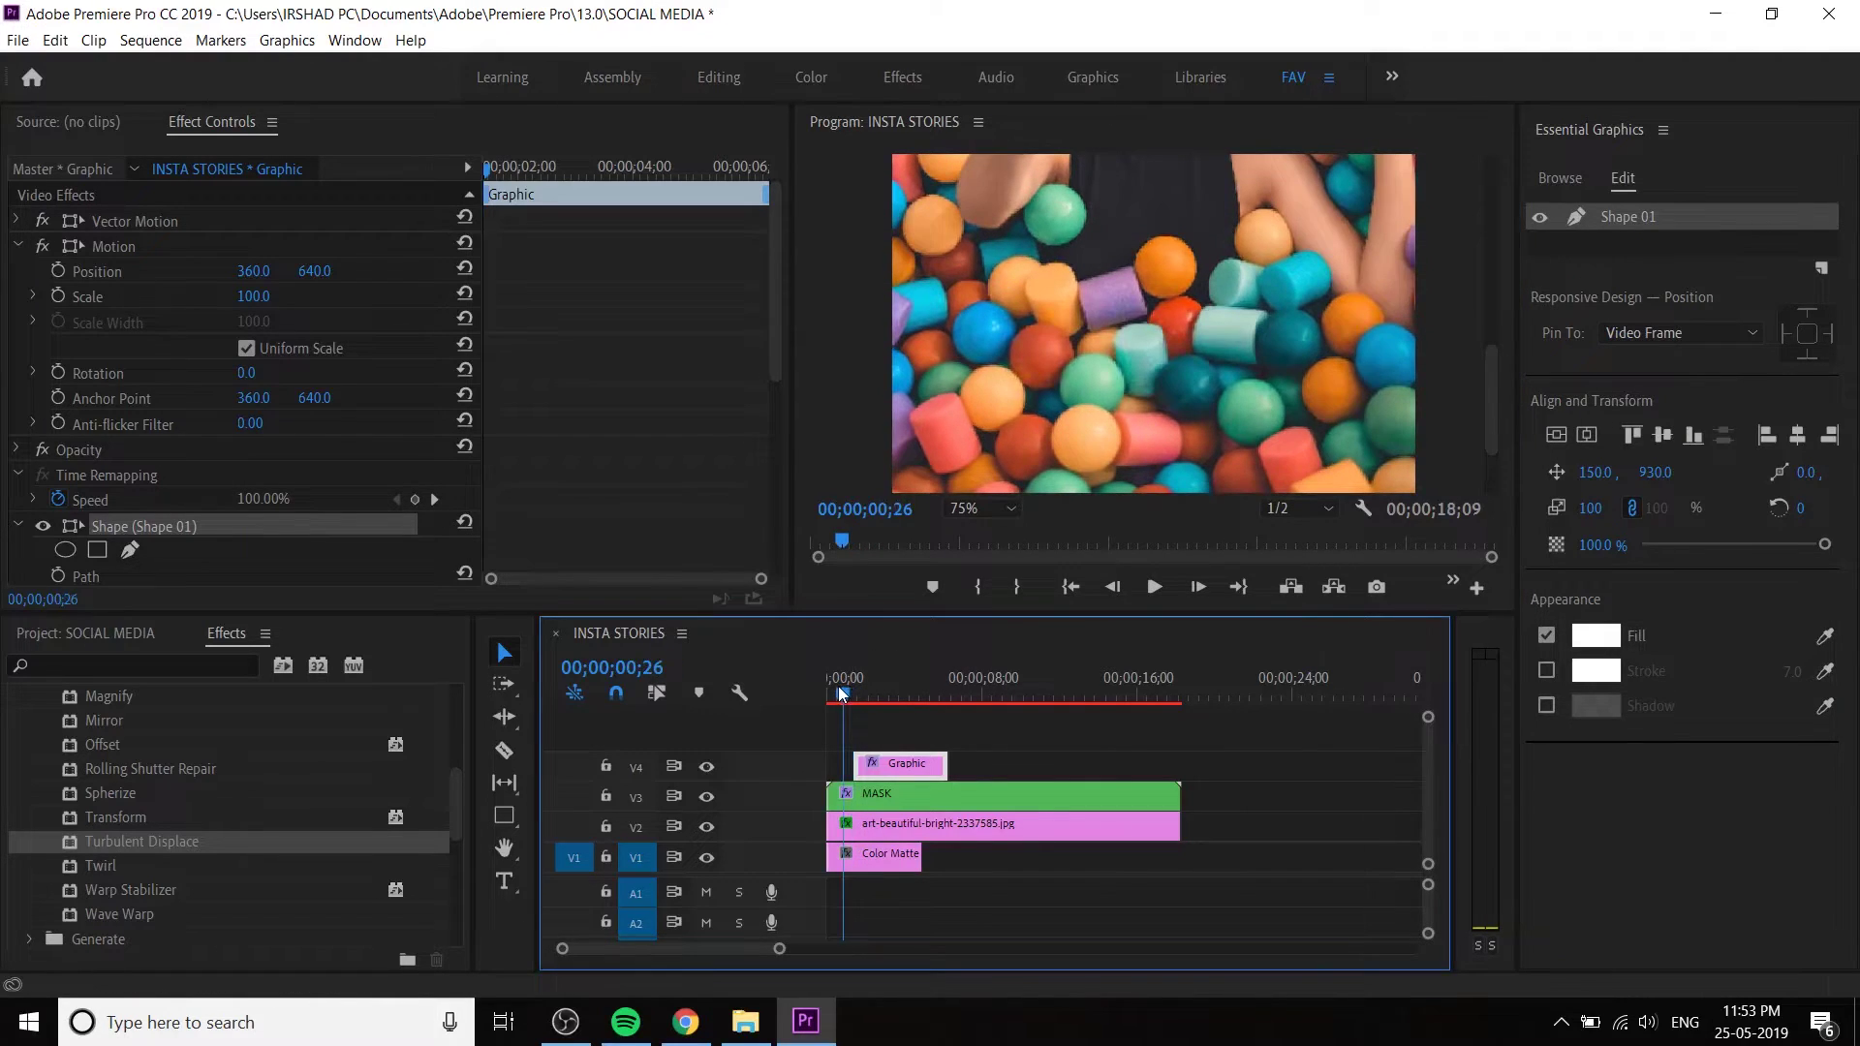
drag(843, 694, 864, 694)
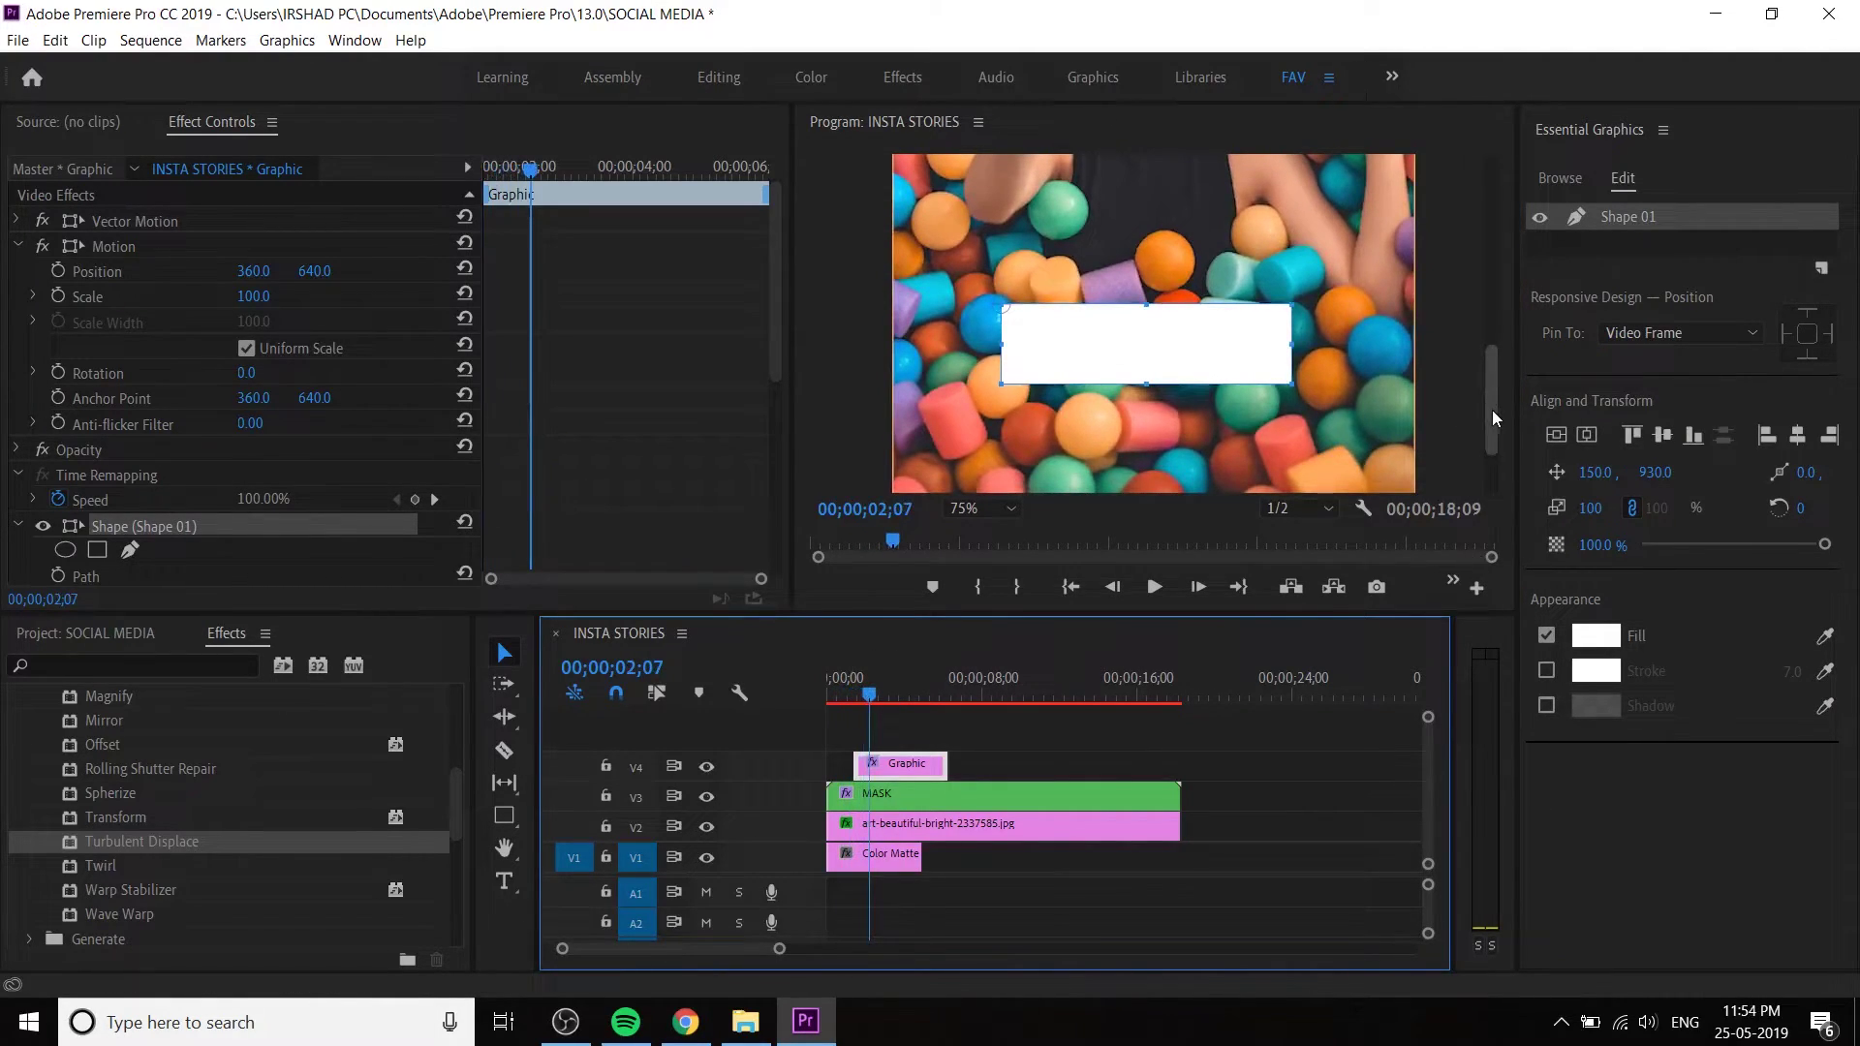
mouse_move(1492, 410)
mouse_down()
mouse_move(1493, 282)
mouse_move(1469, 426)
mouse_up()
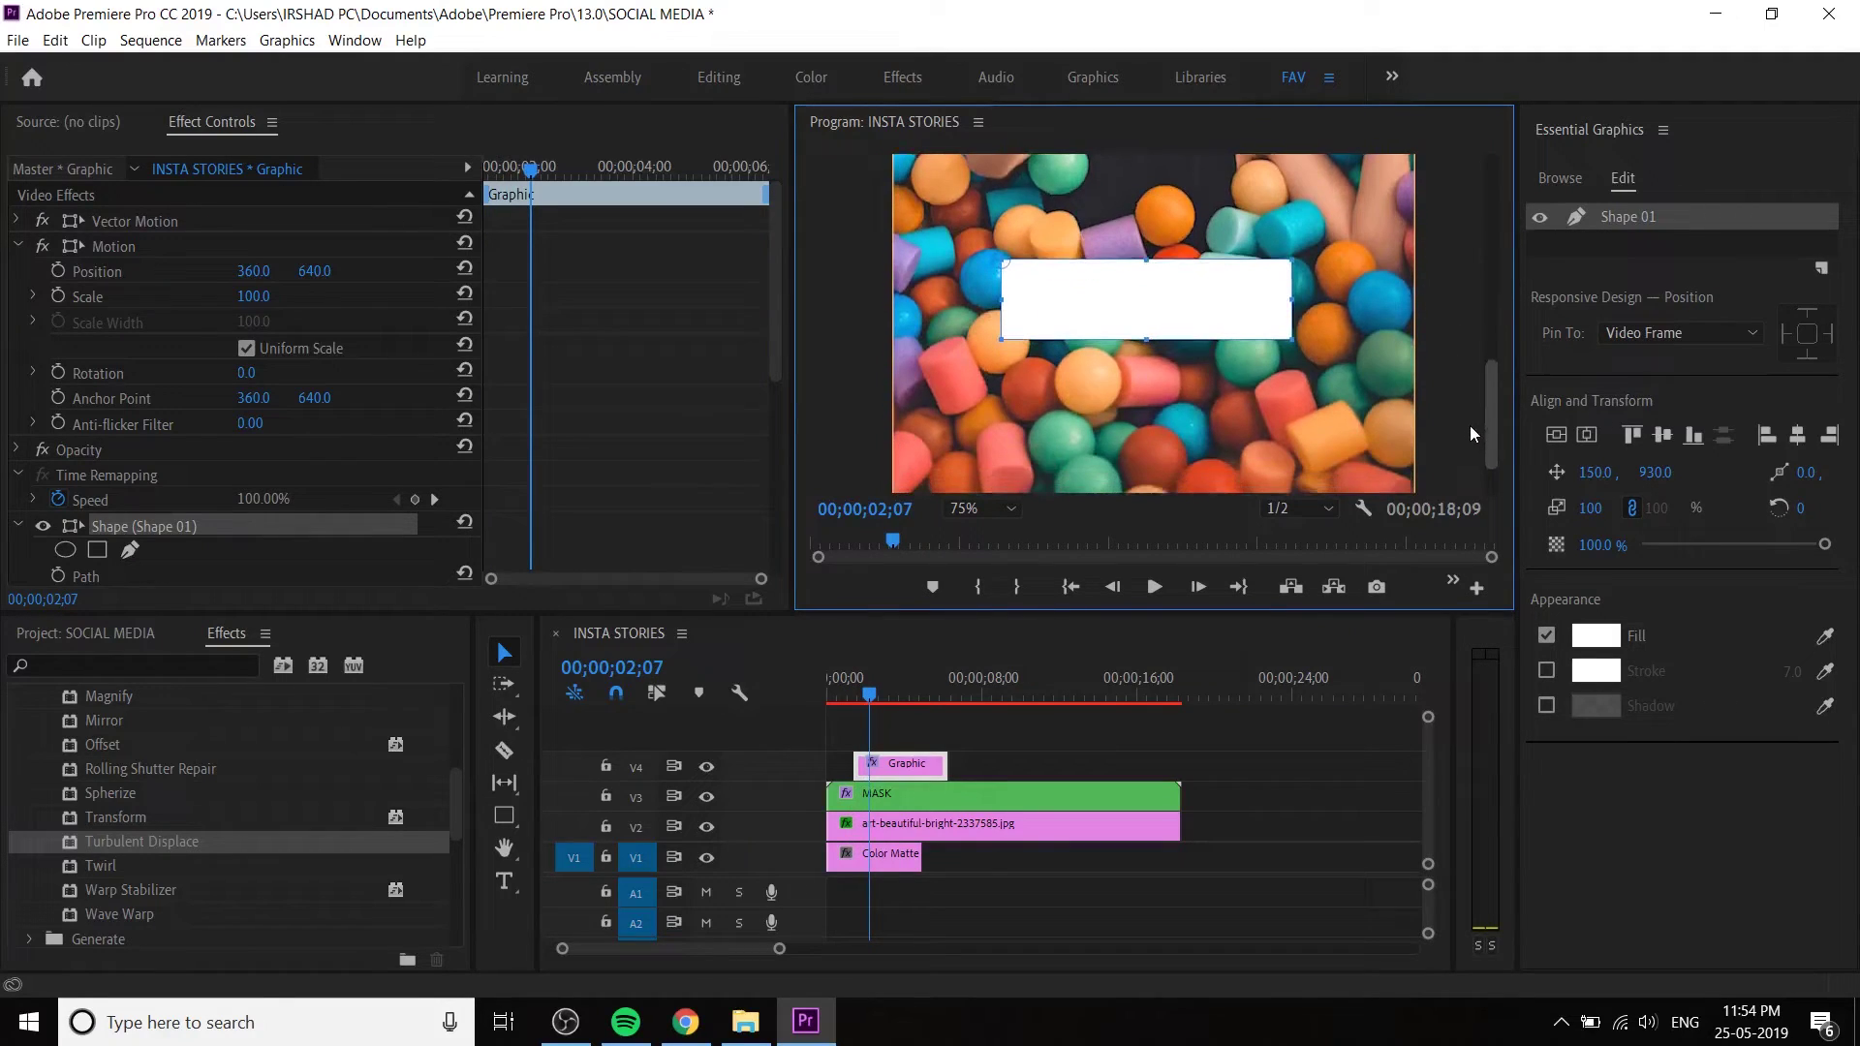
click(860, 694)
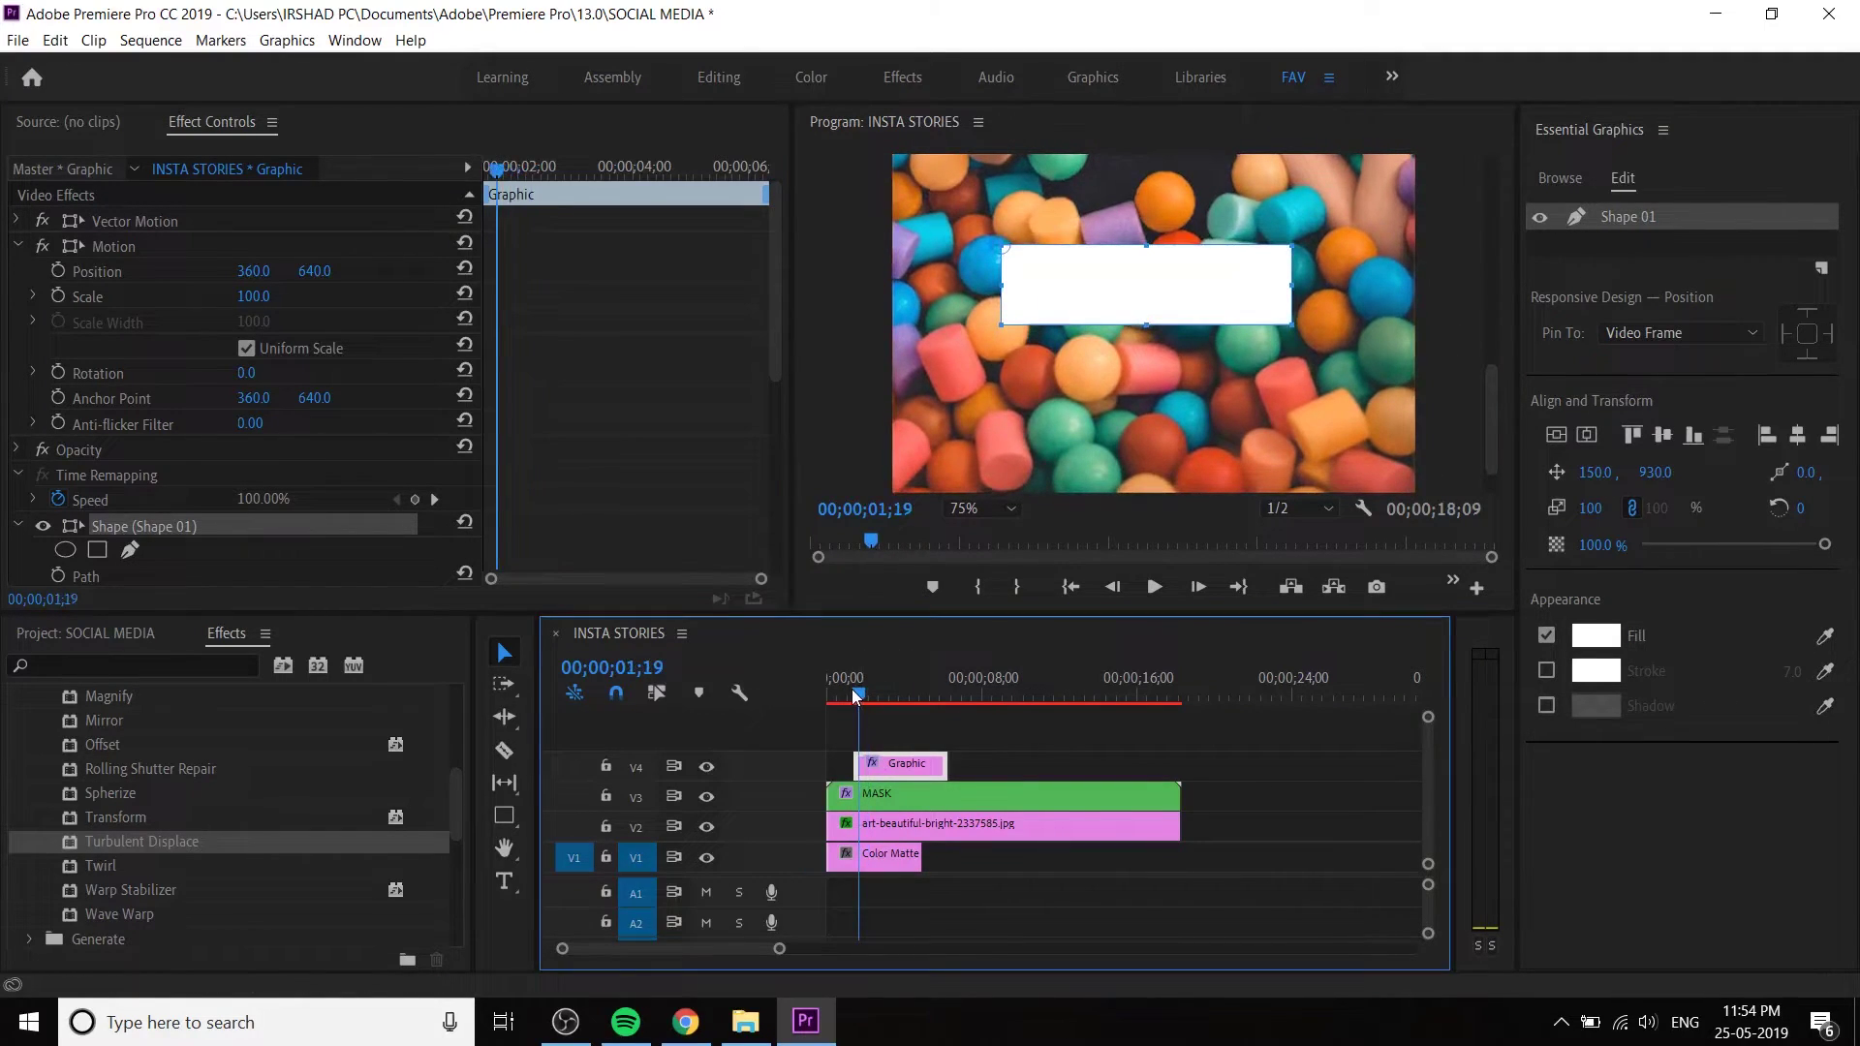
drag(947, 763, 1180, 764)
click(1206, 777)
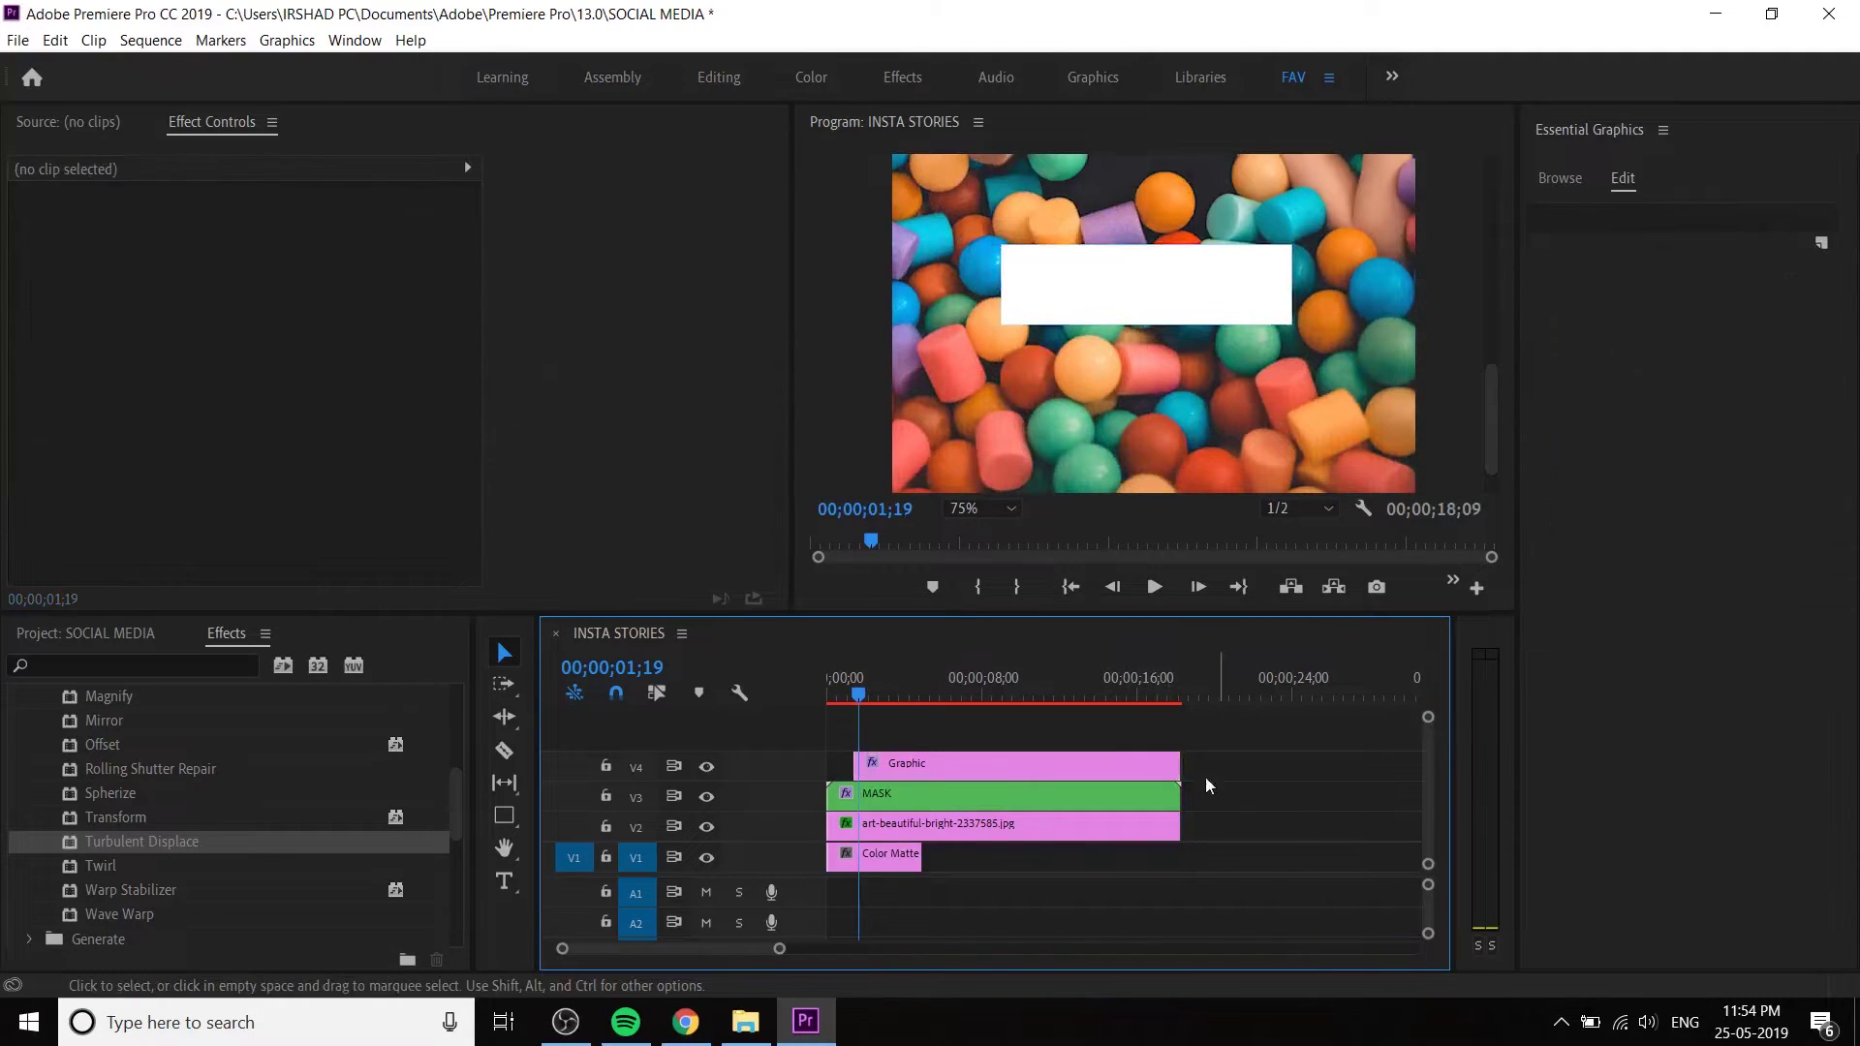
- Move the white rectangle up in the frame to about position 168, 805
click(1056, 768)
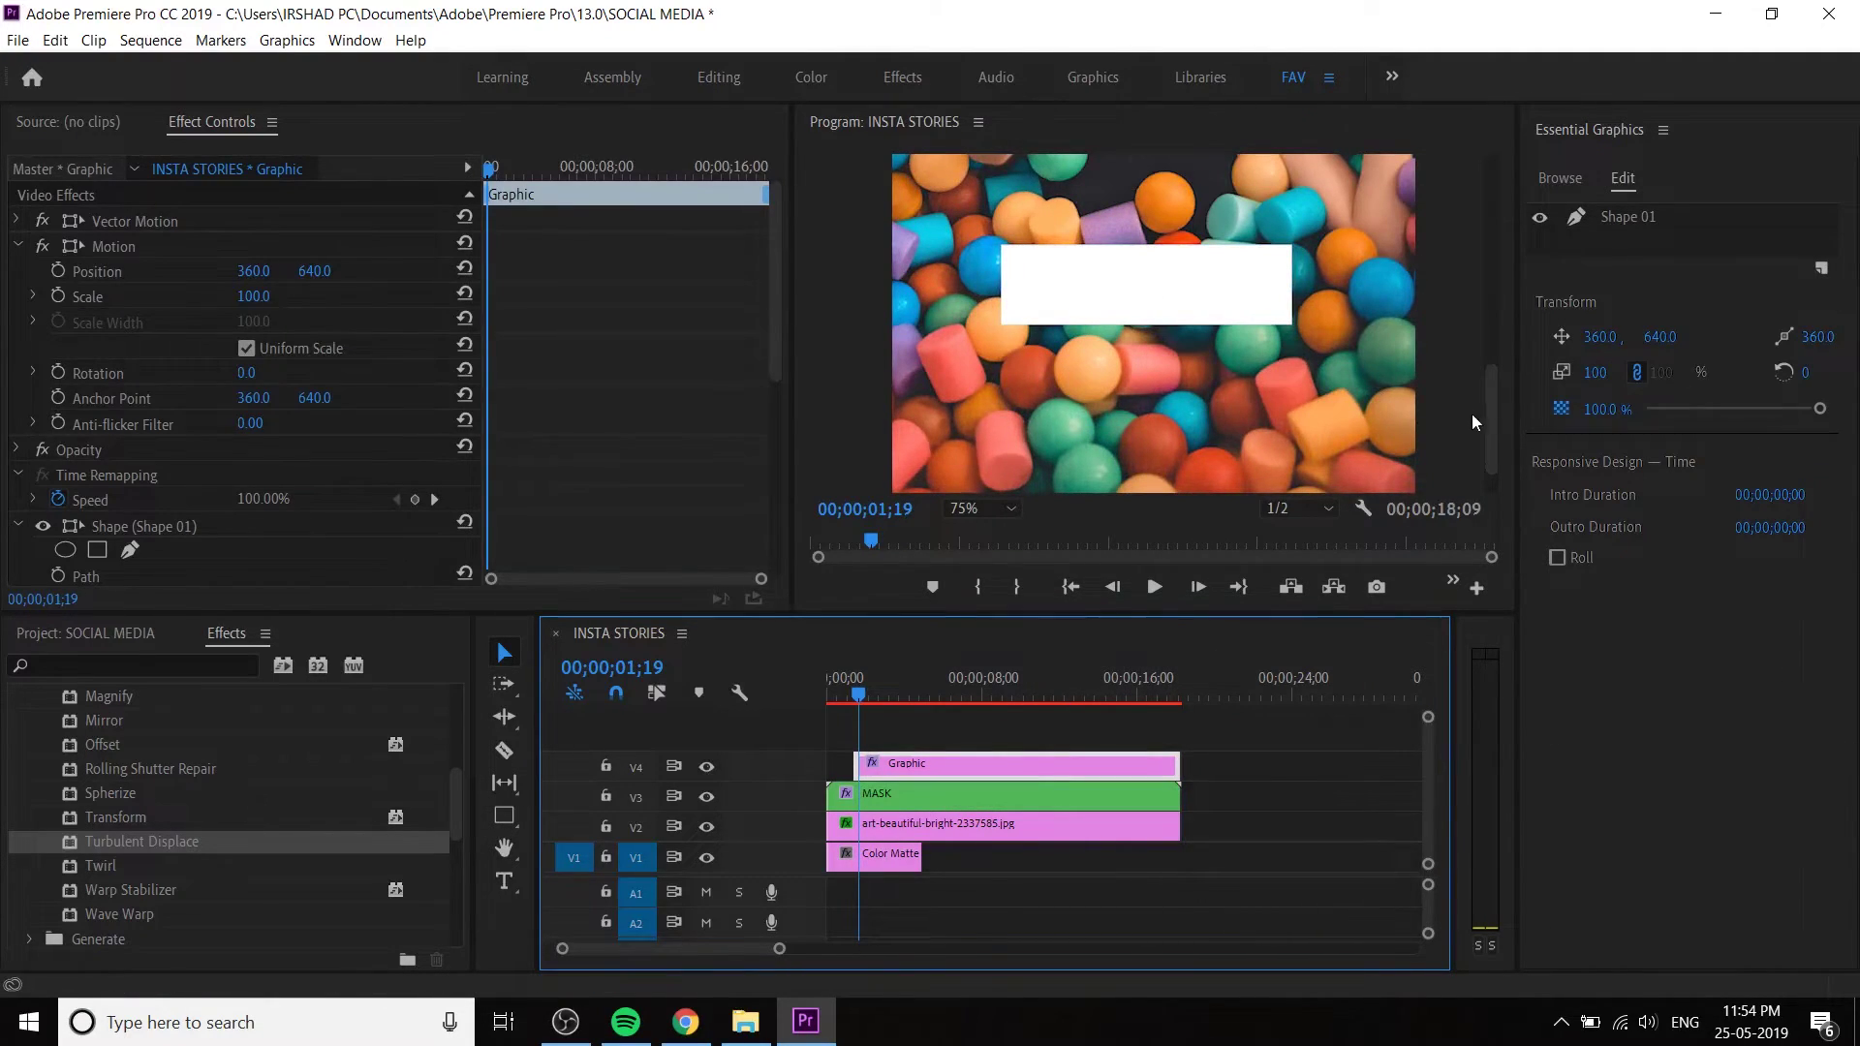
scroll(1492, 428, down, 2)
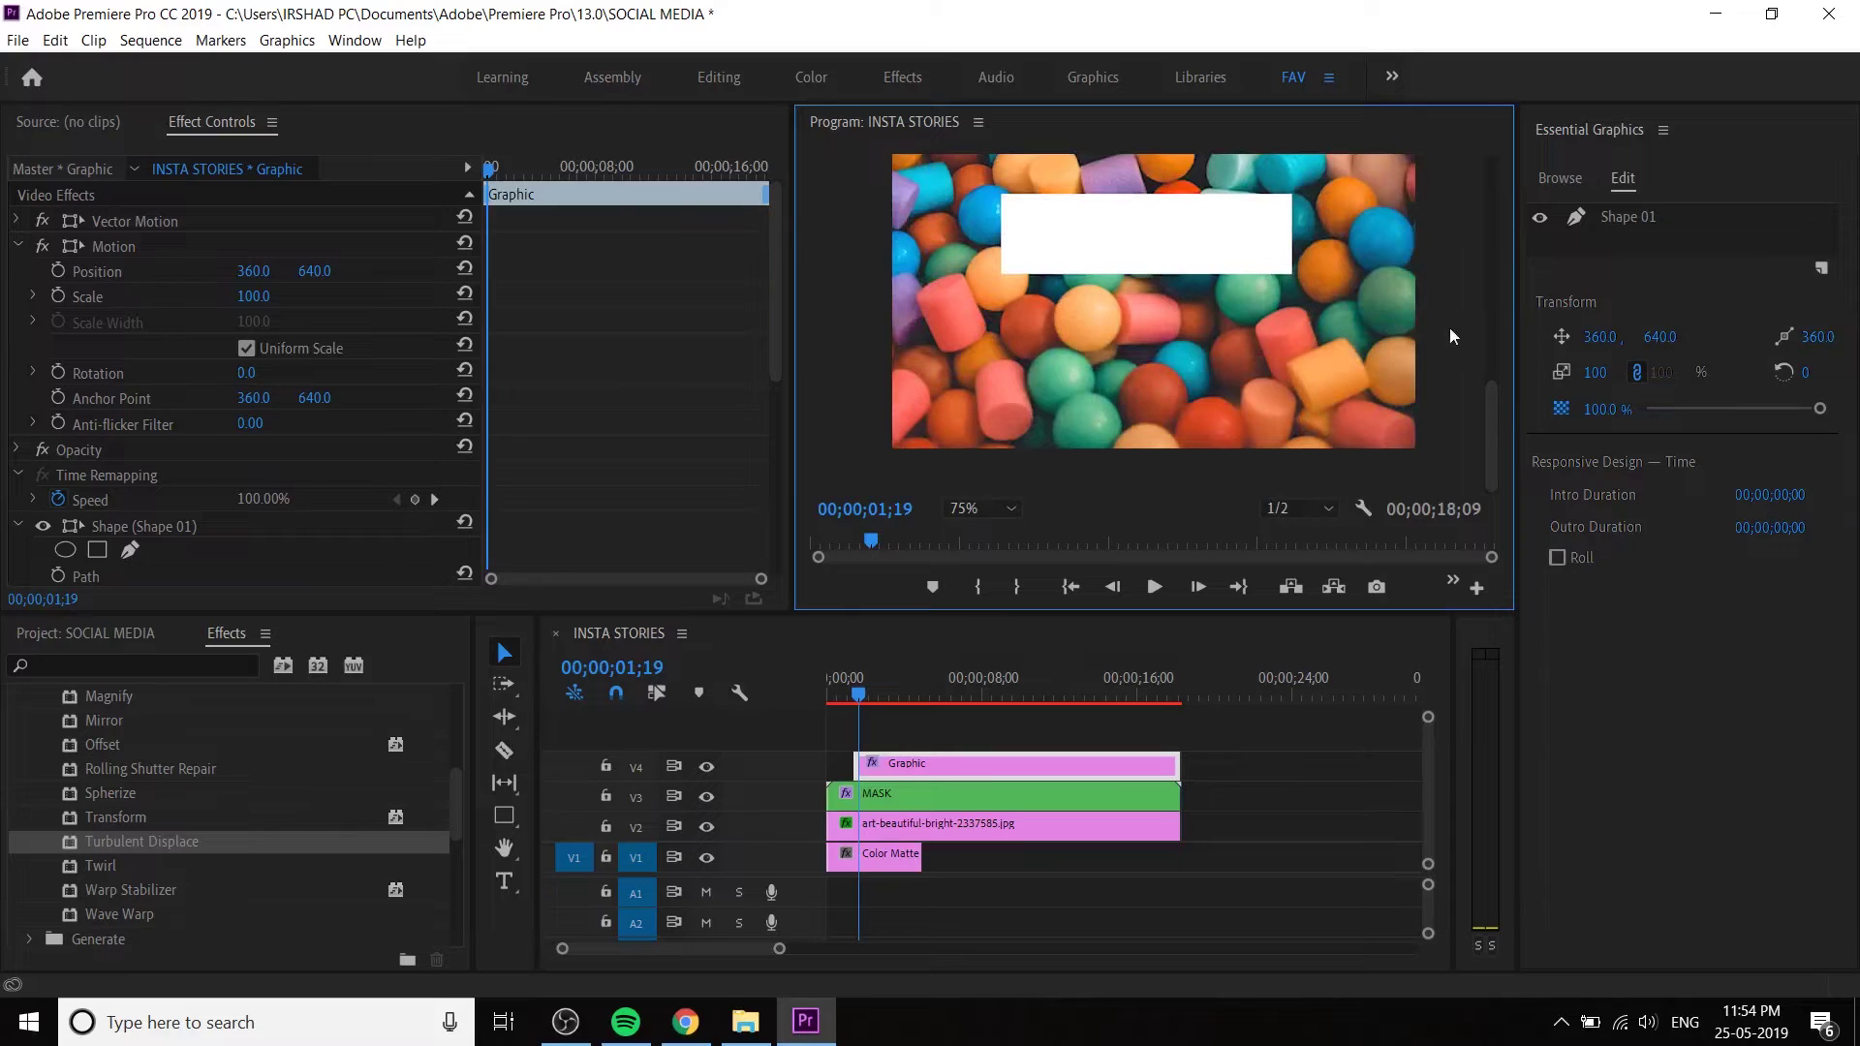
click(1161, 247)
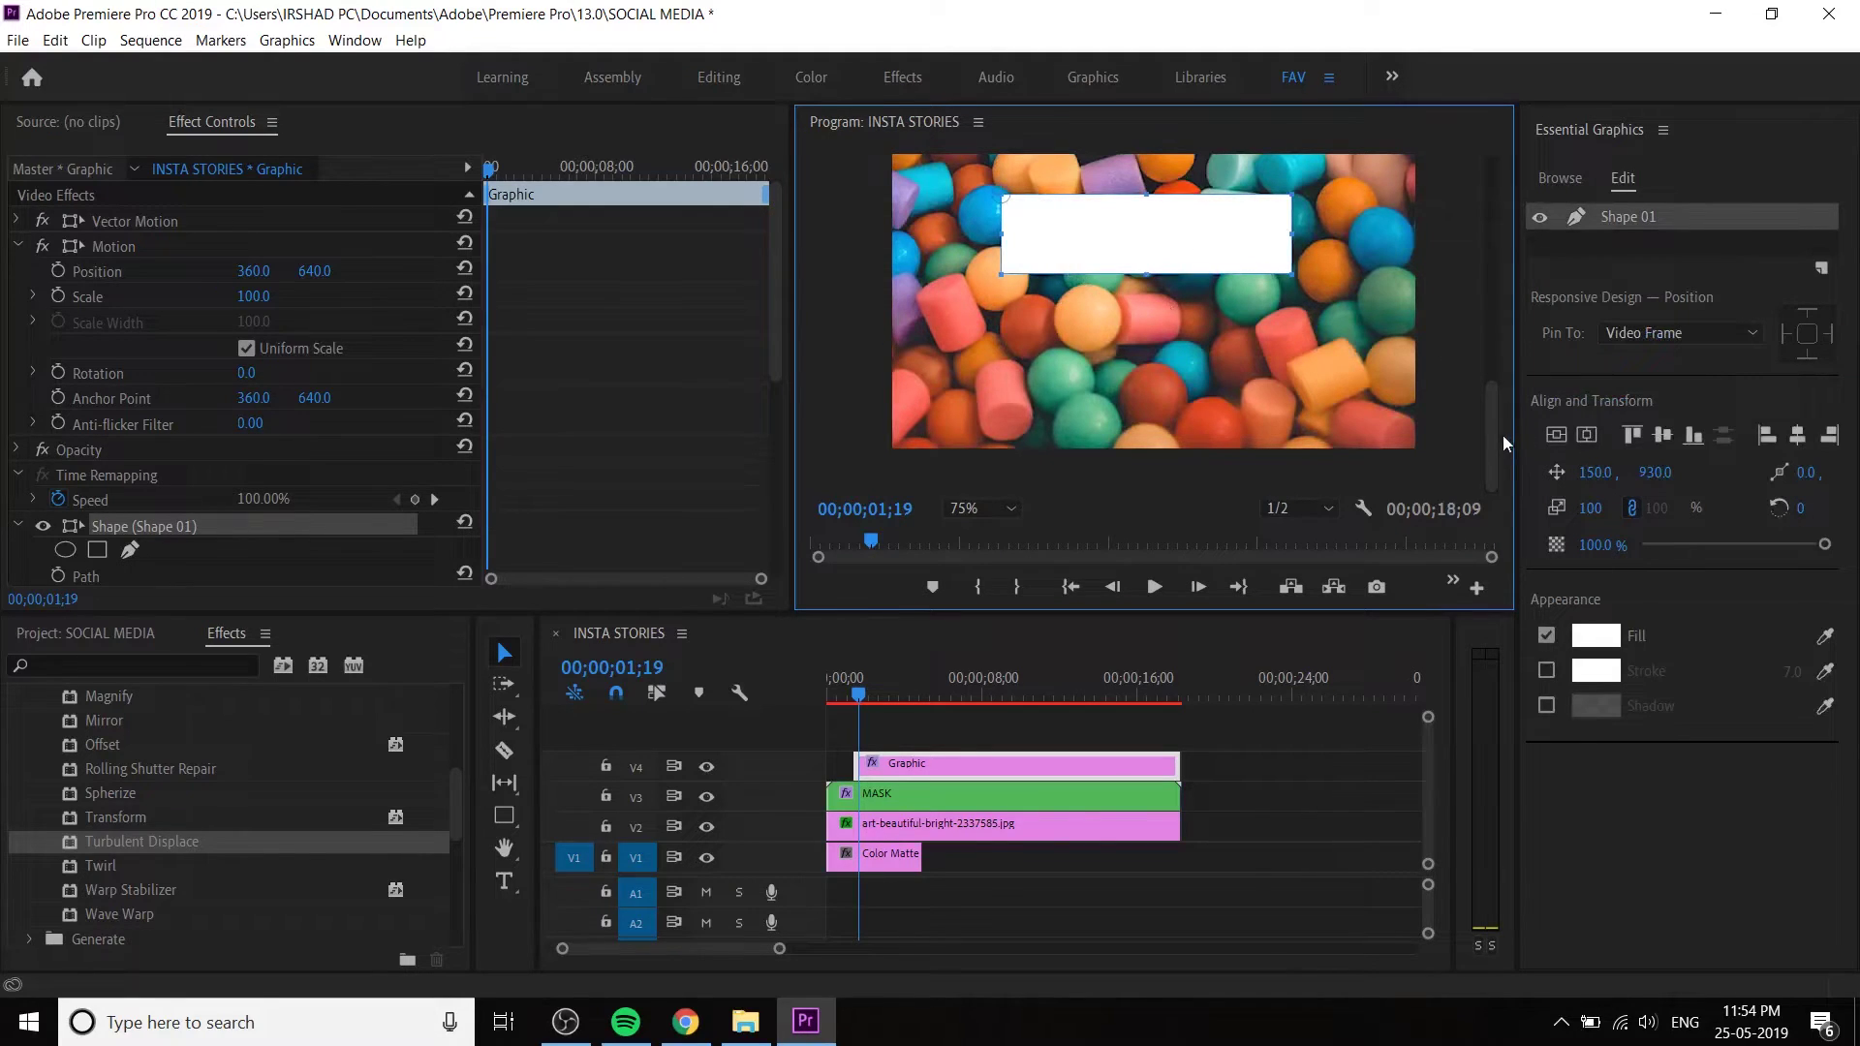
drag(1492, 430, 1490, 372)
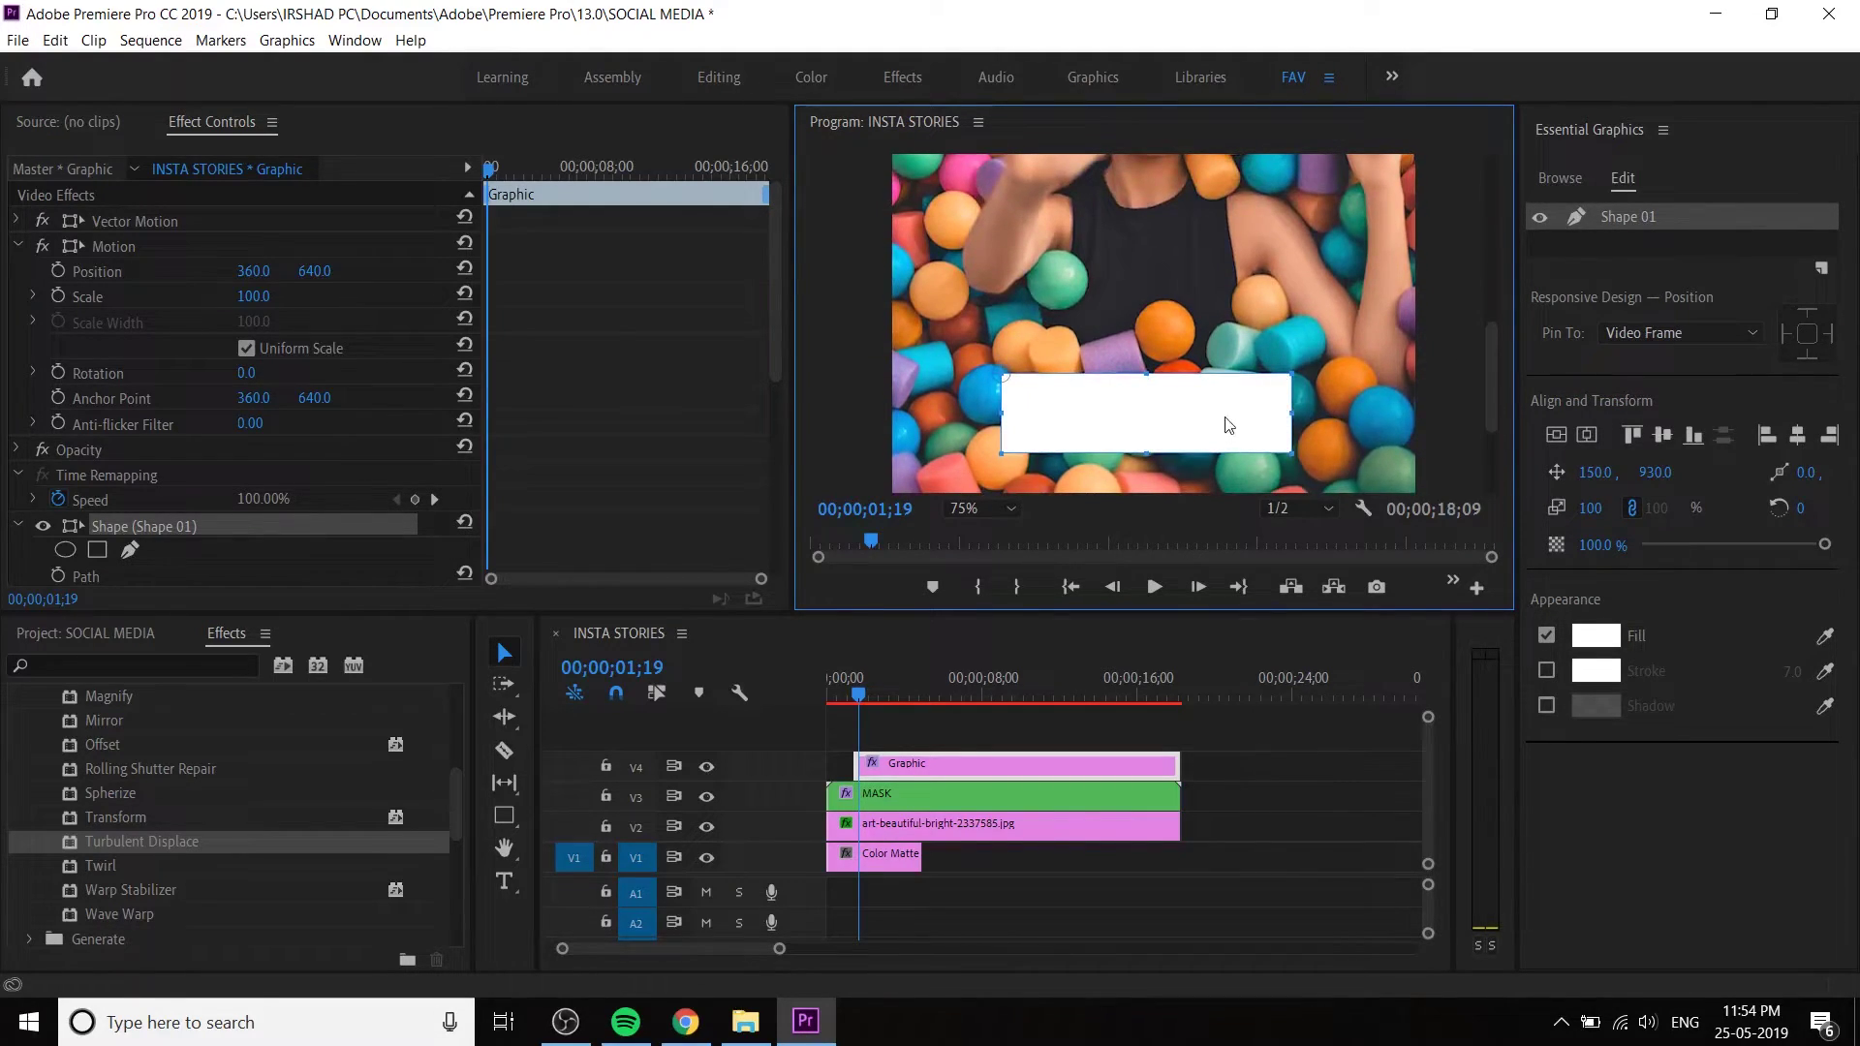
drag(1229, 438, 1238, 350)
- Return the playhead to the Graphic clip's start at 1;12 and collapse its Motion properties
click(545, 199)
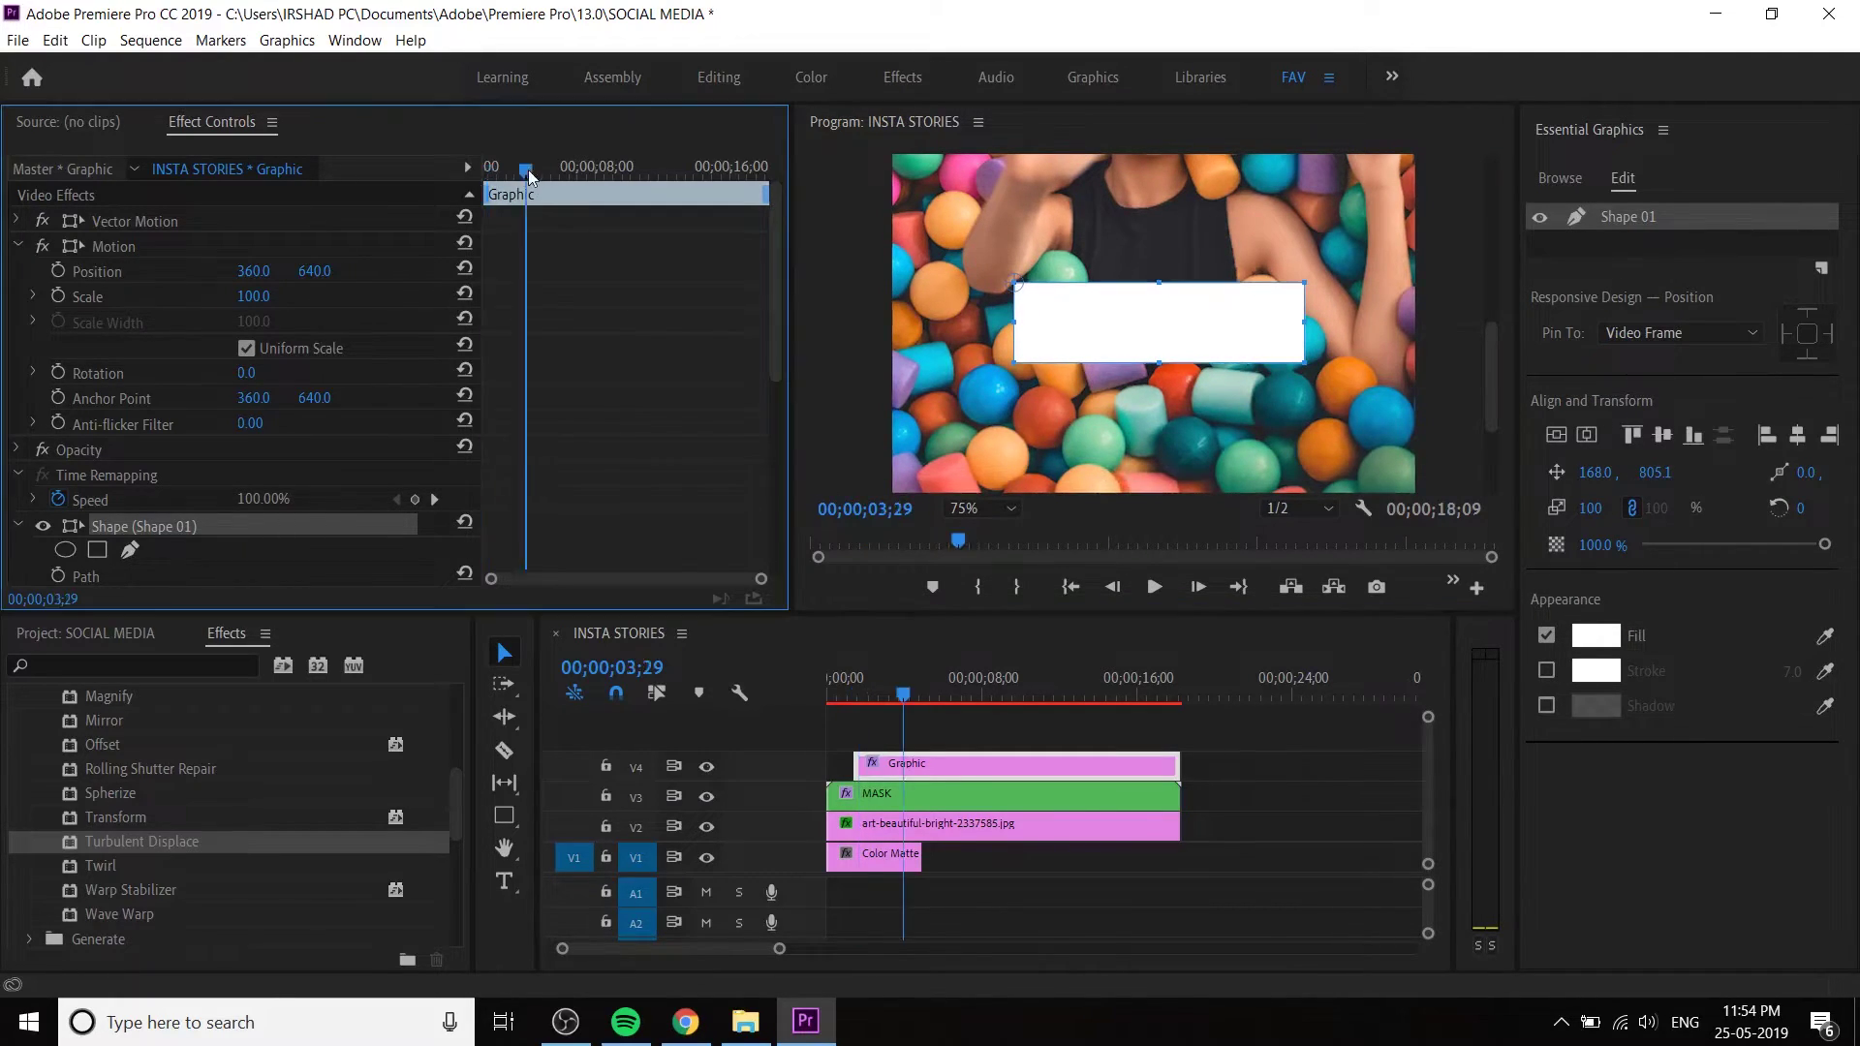
key(shift+Left)
key(Left)
key(Left)
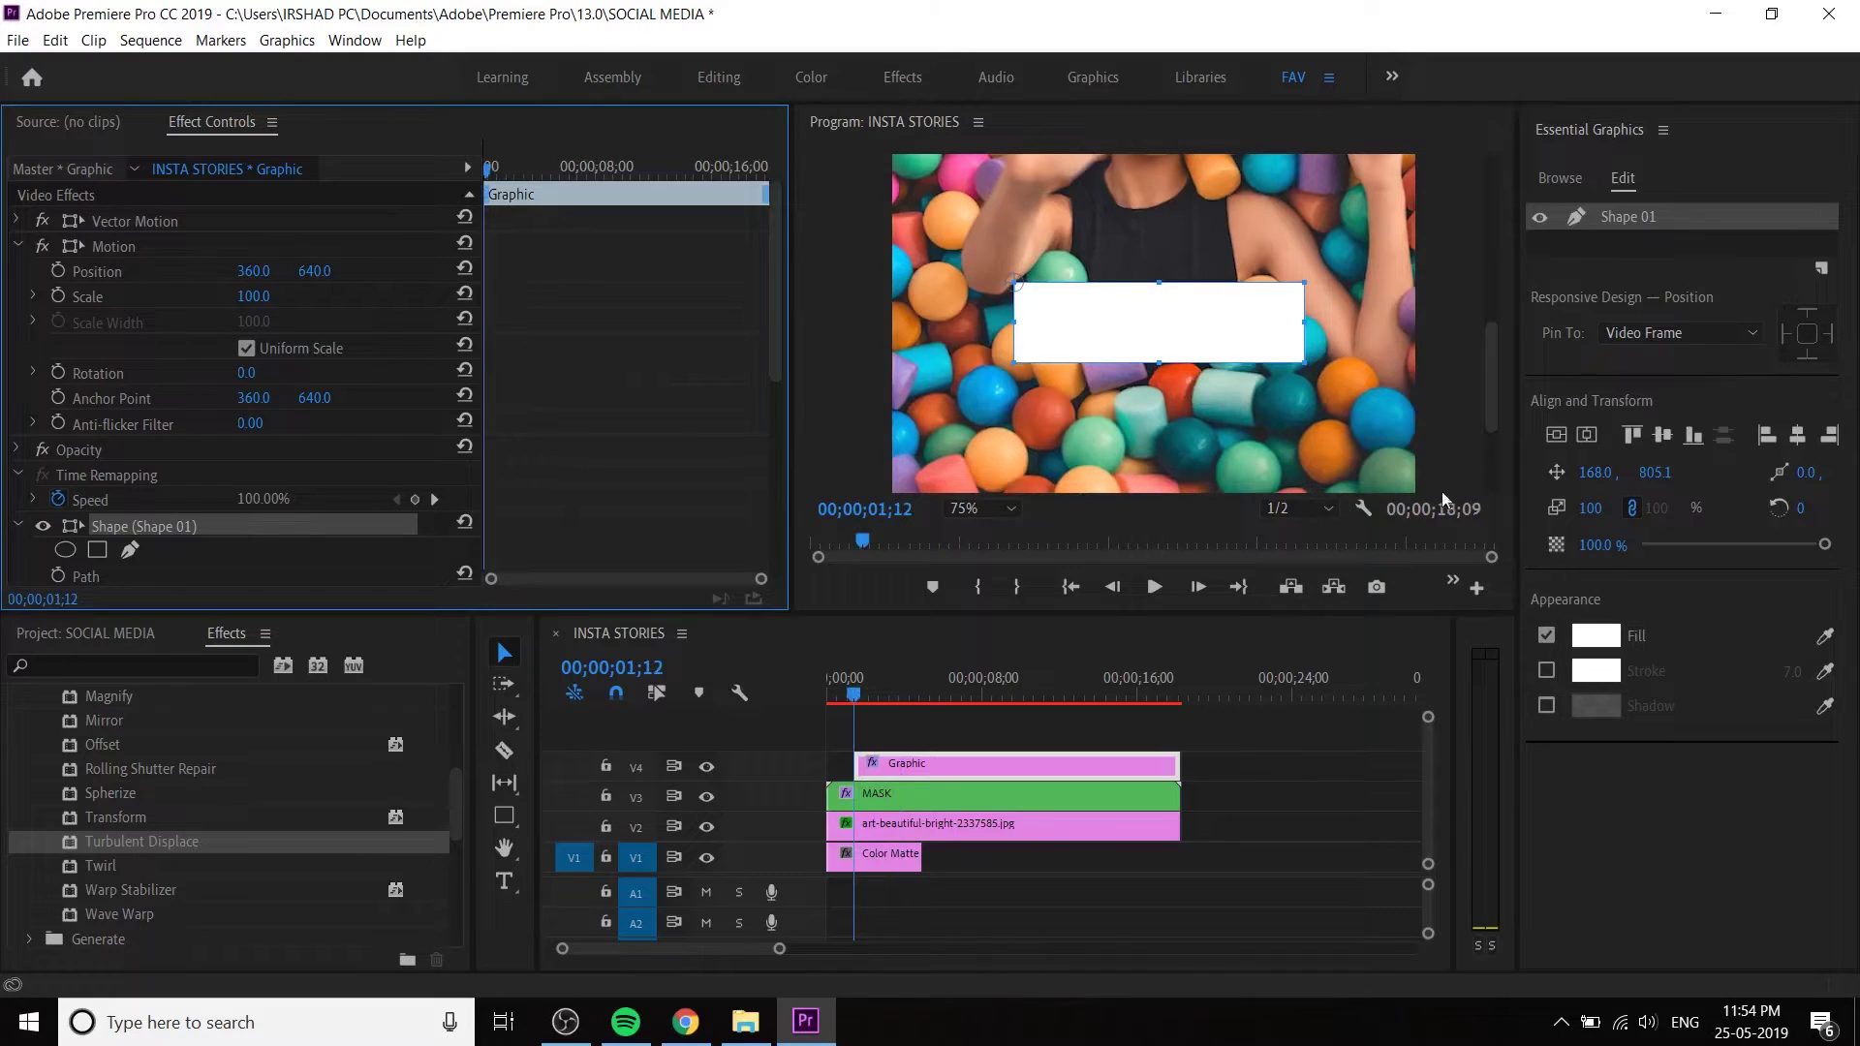
click(19, 246)
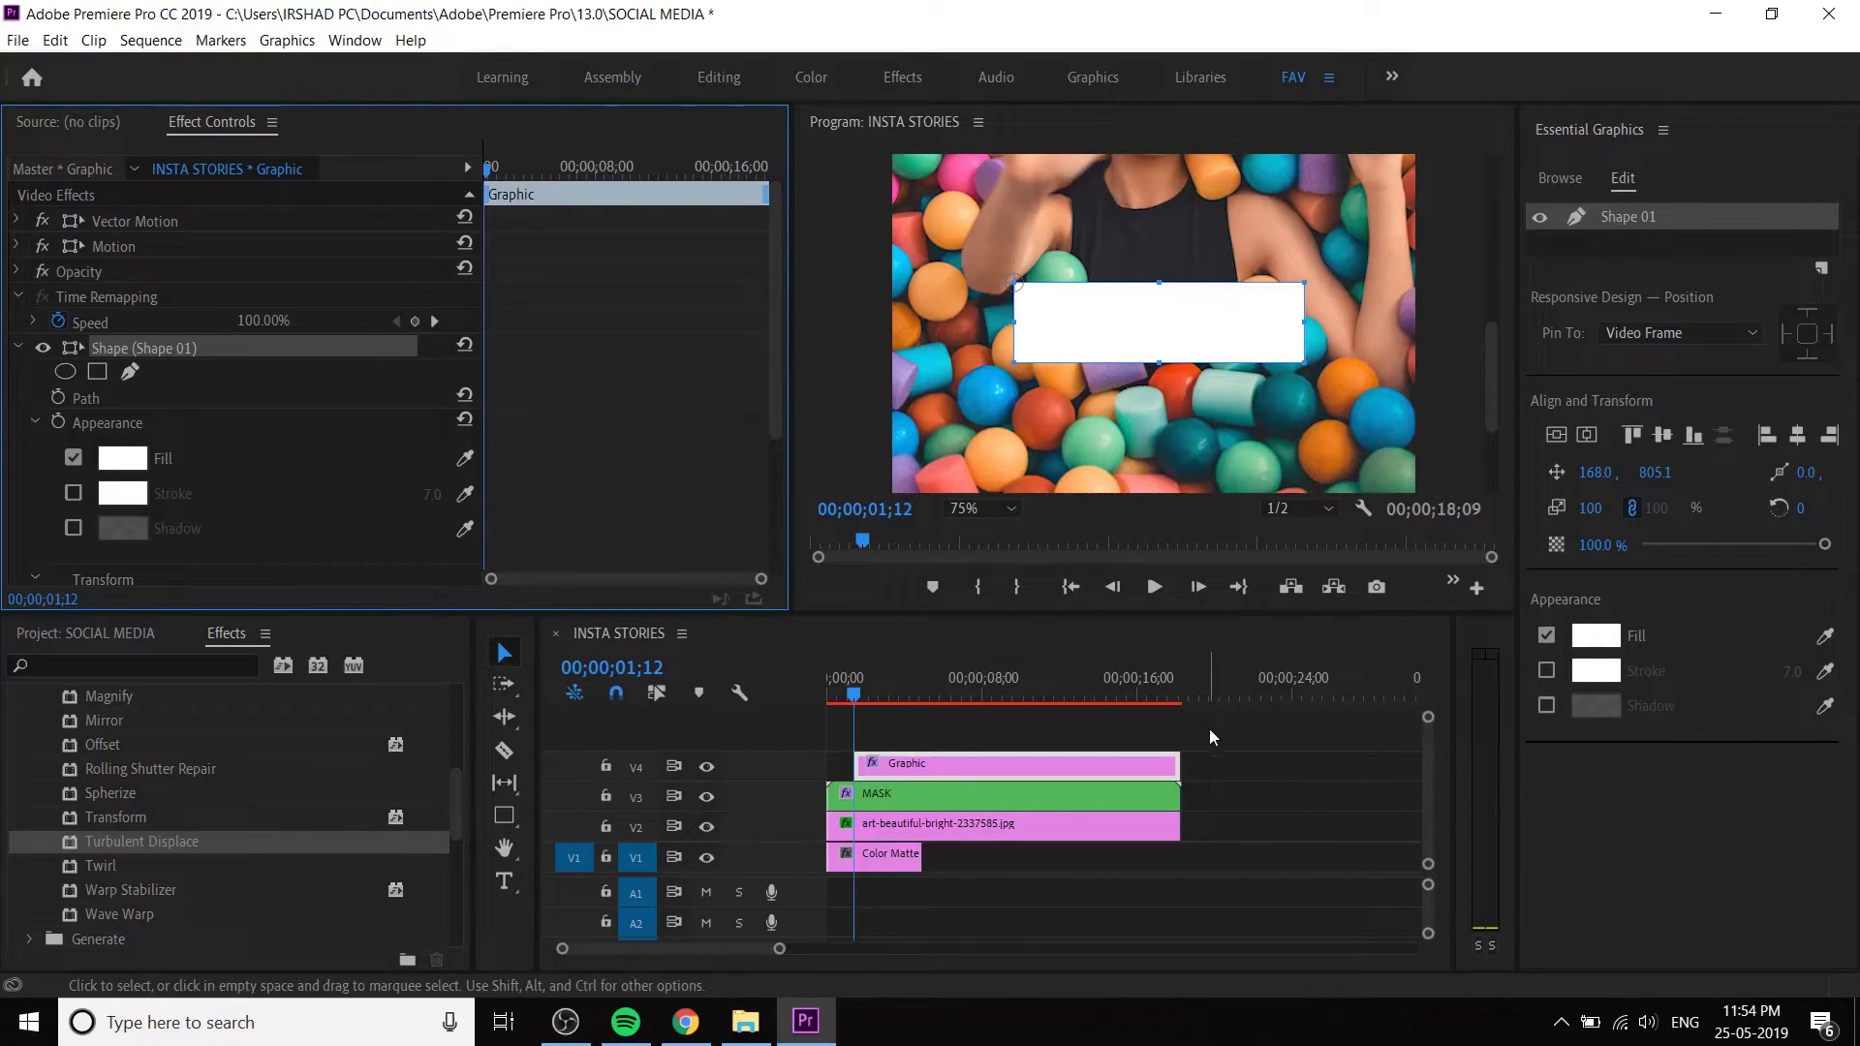
- Add the text NEW POST in capitals over the white rectangle within the same graphic on V4
click(503, 880)
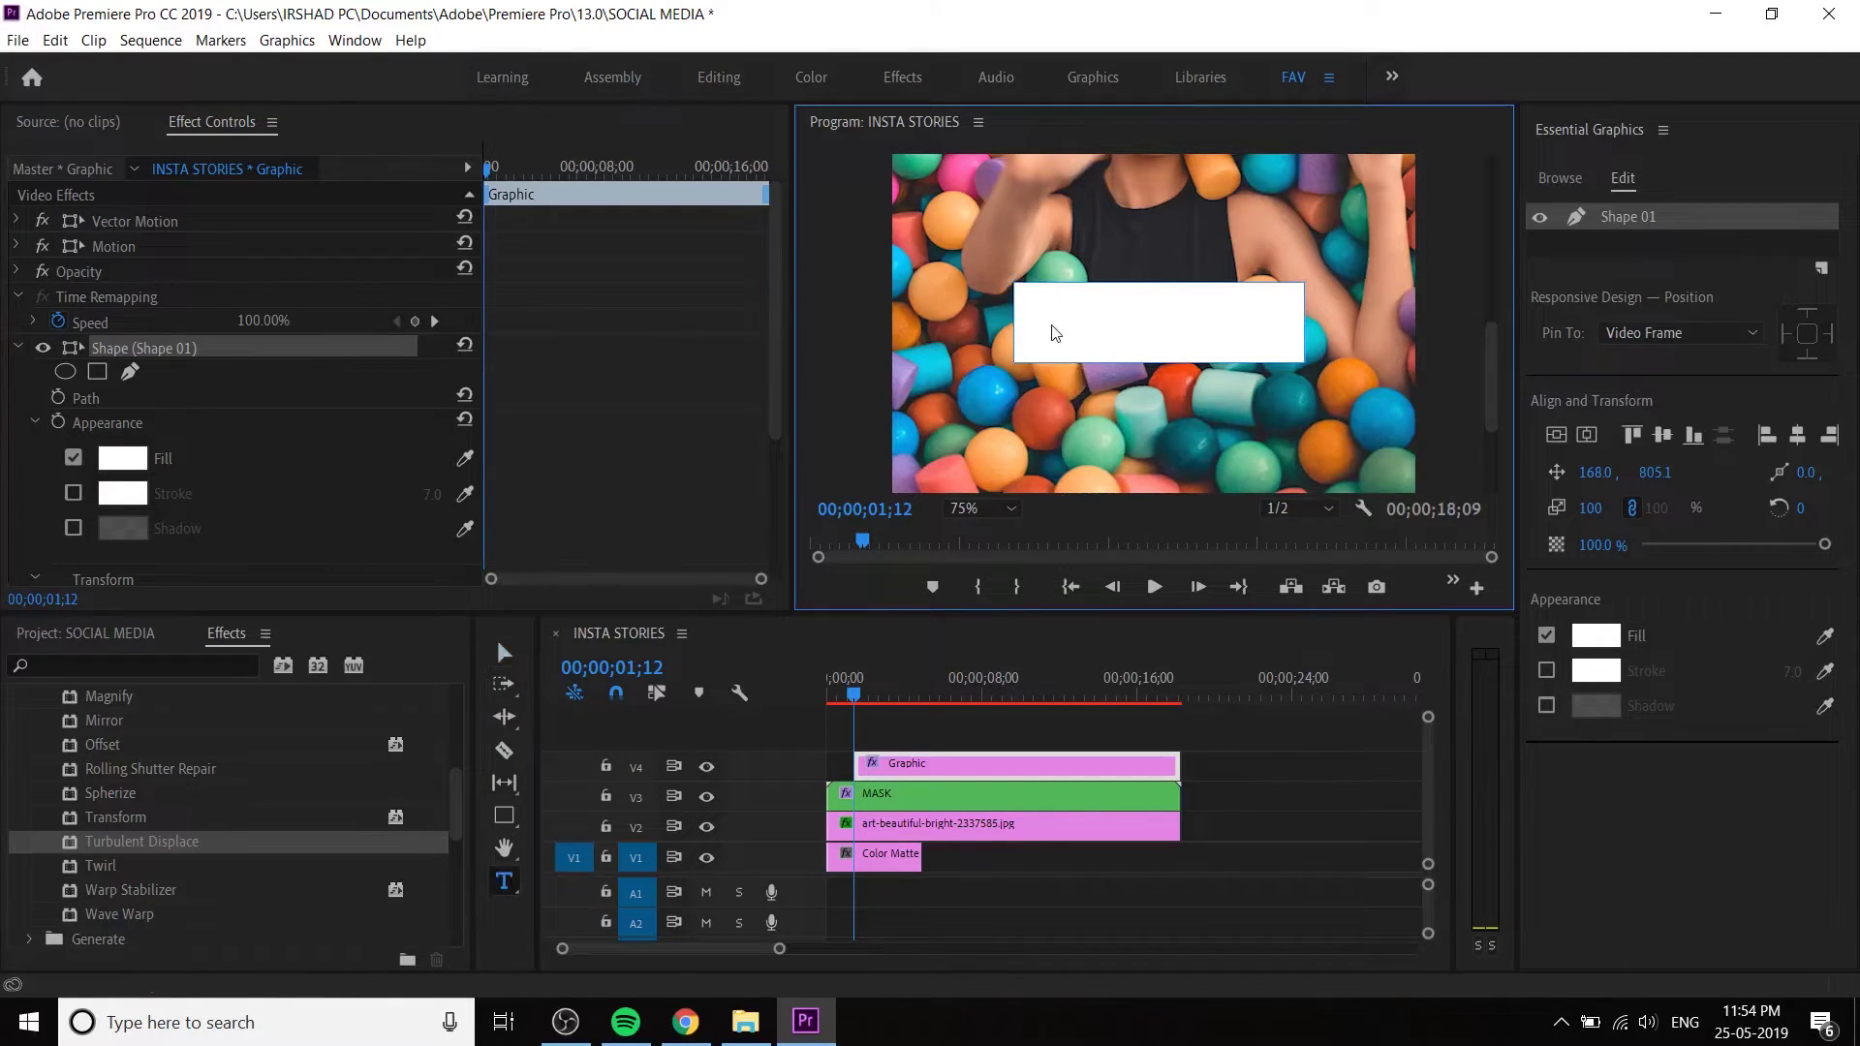
click(1092, 353)
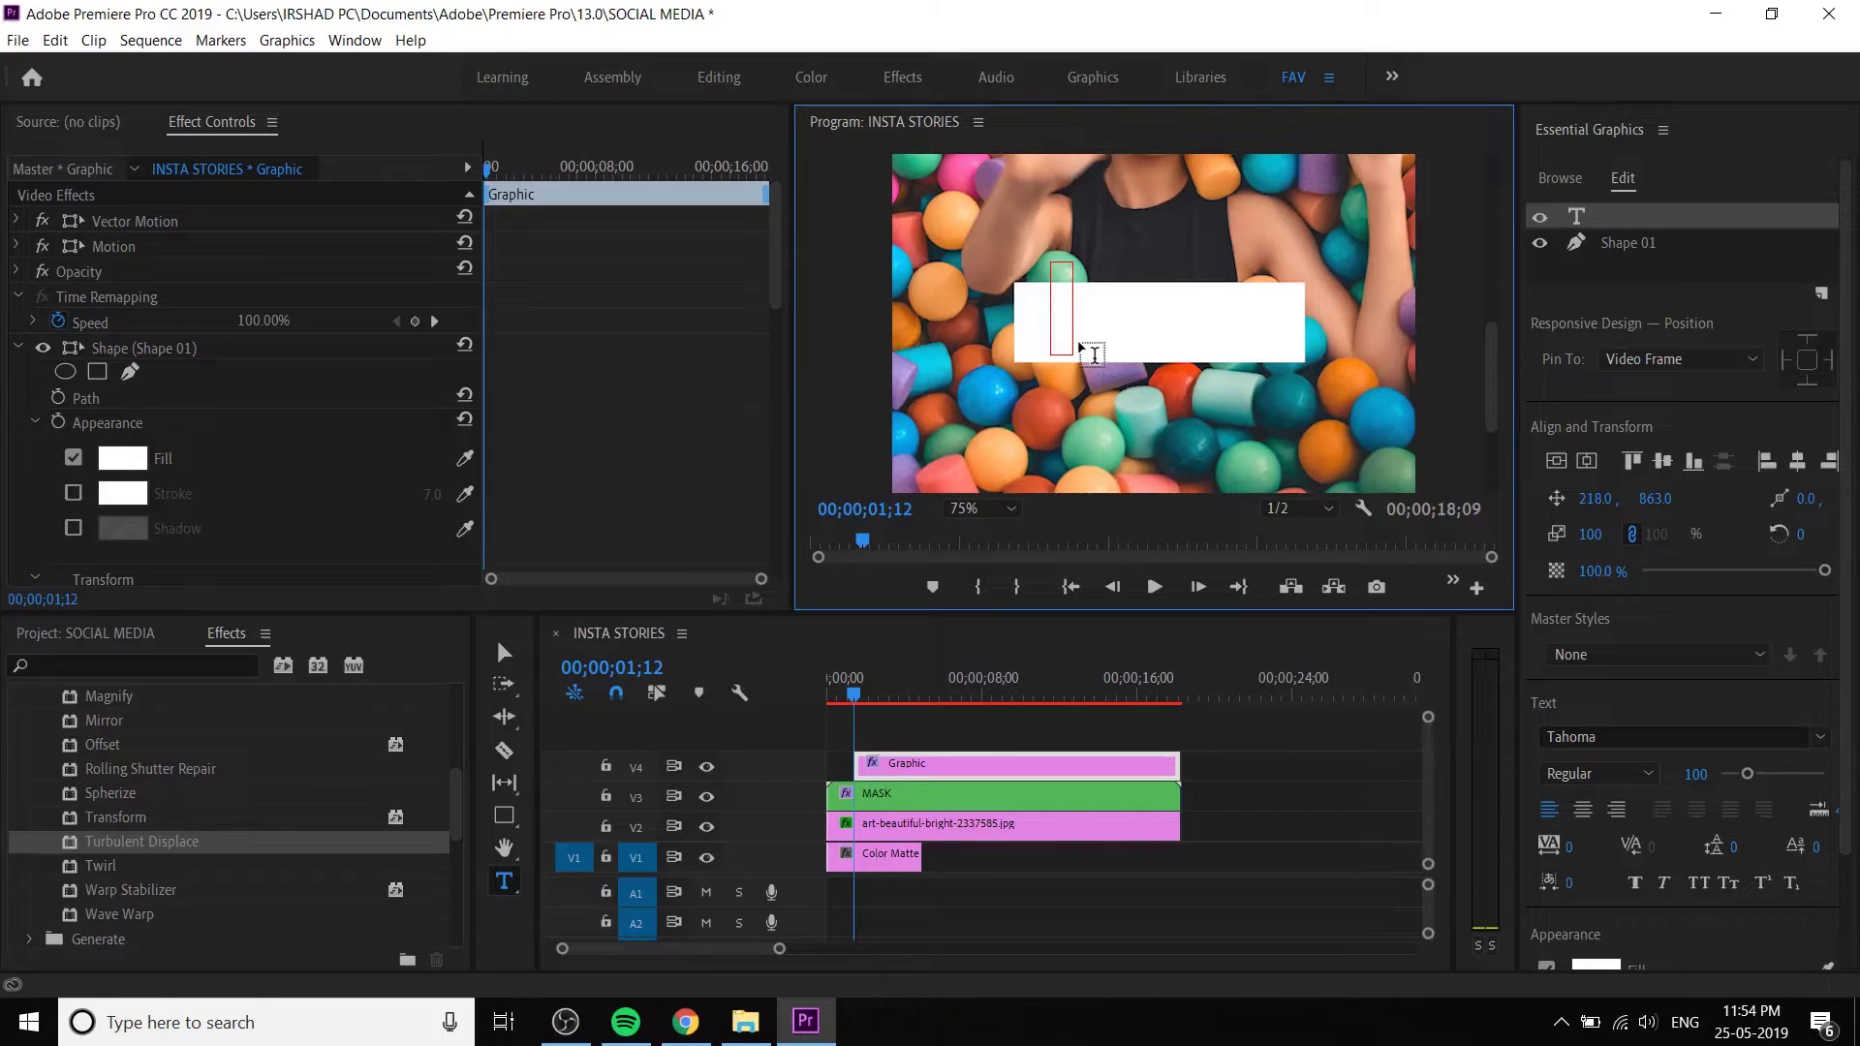
text(New)
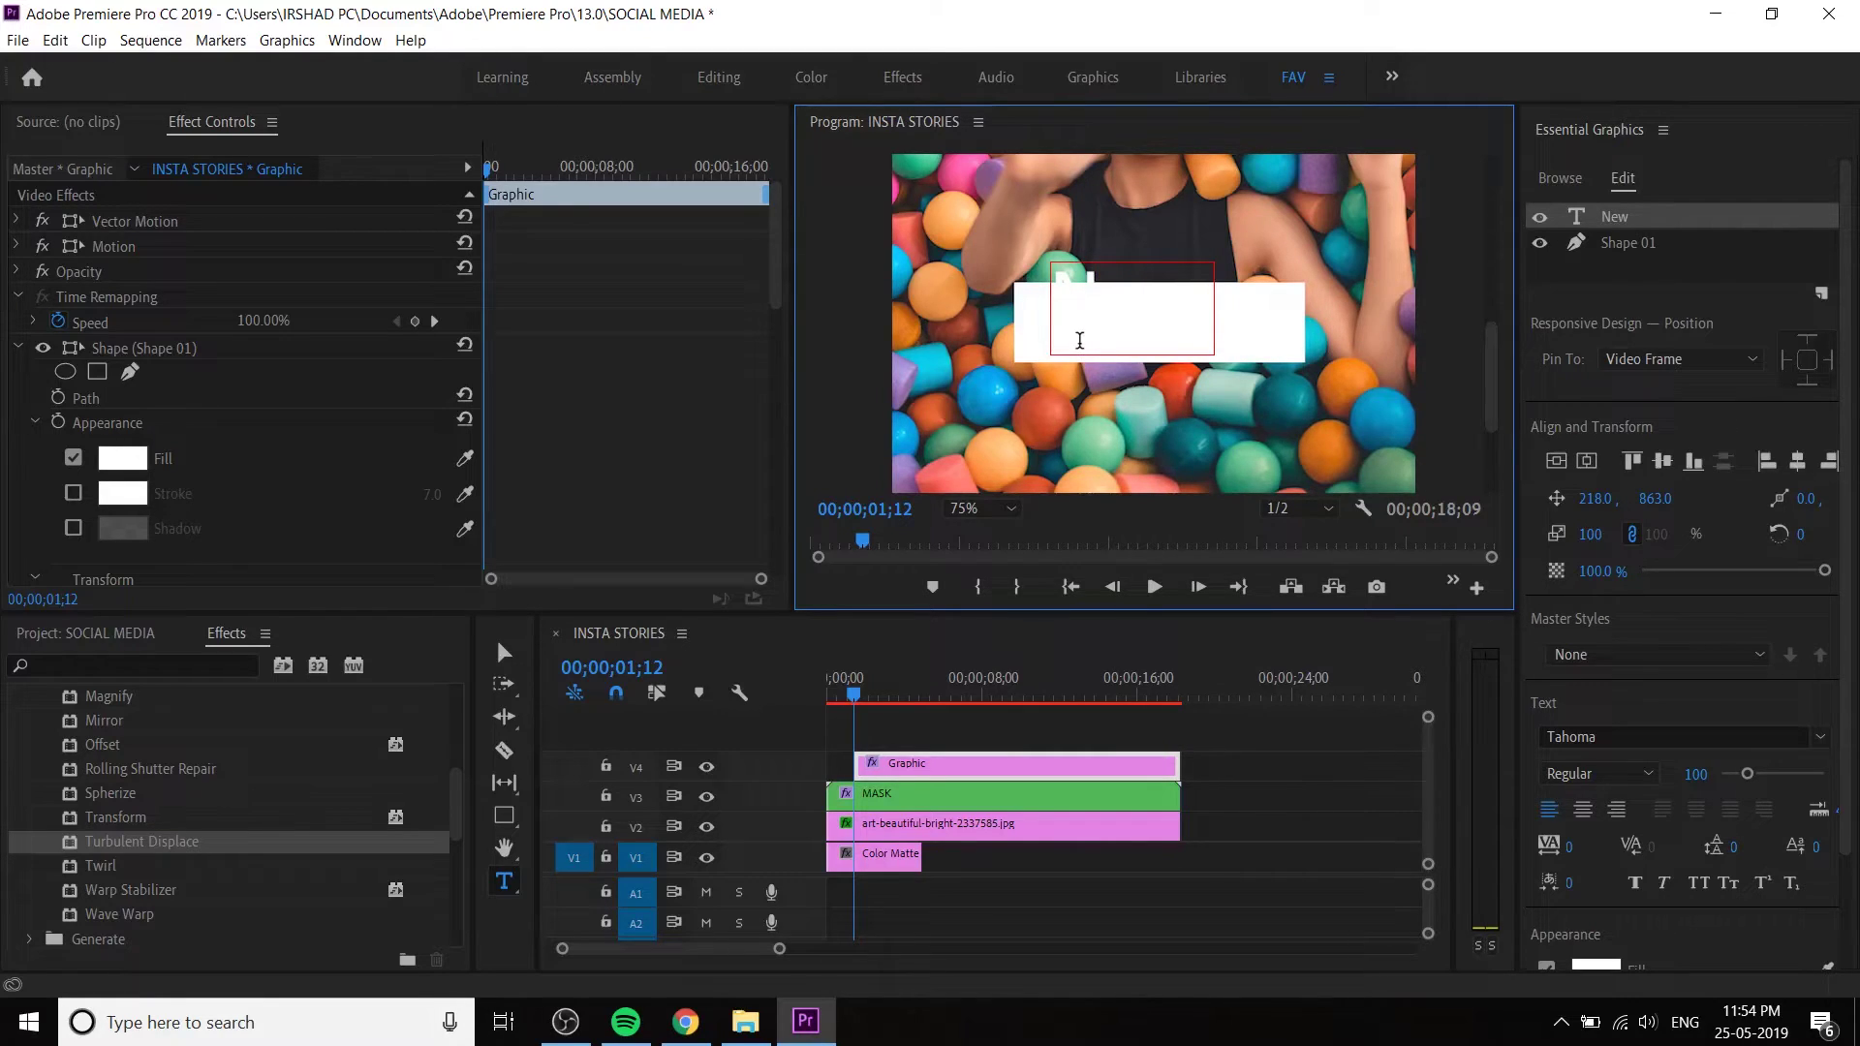
text( POST)
key(ctrl+a)
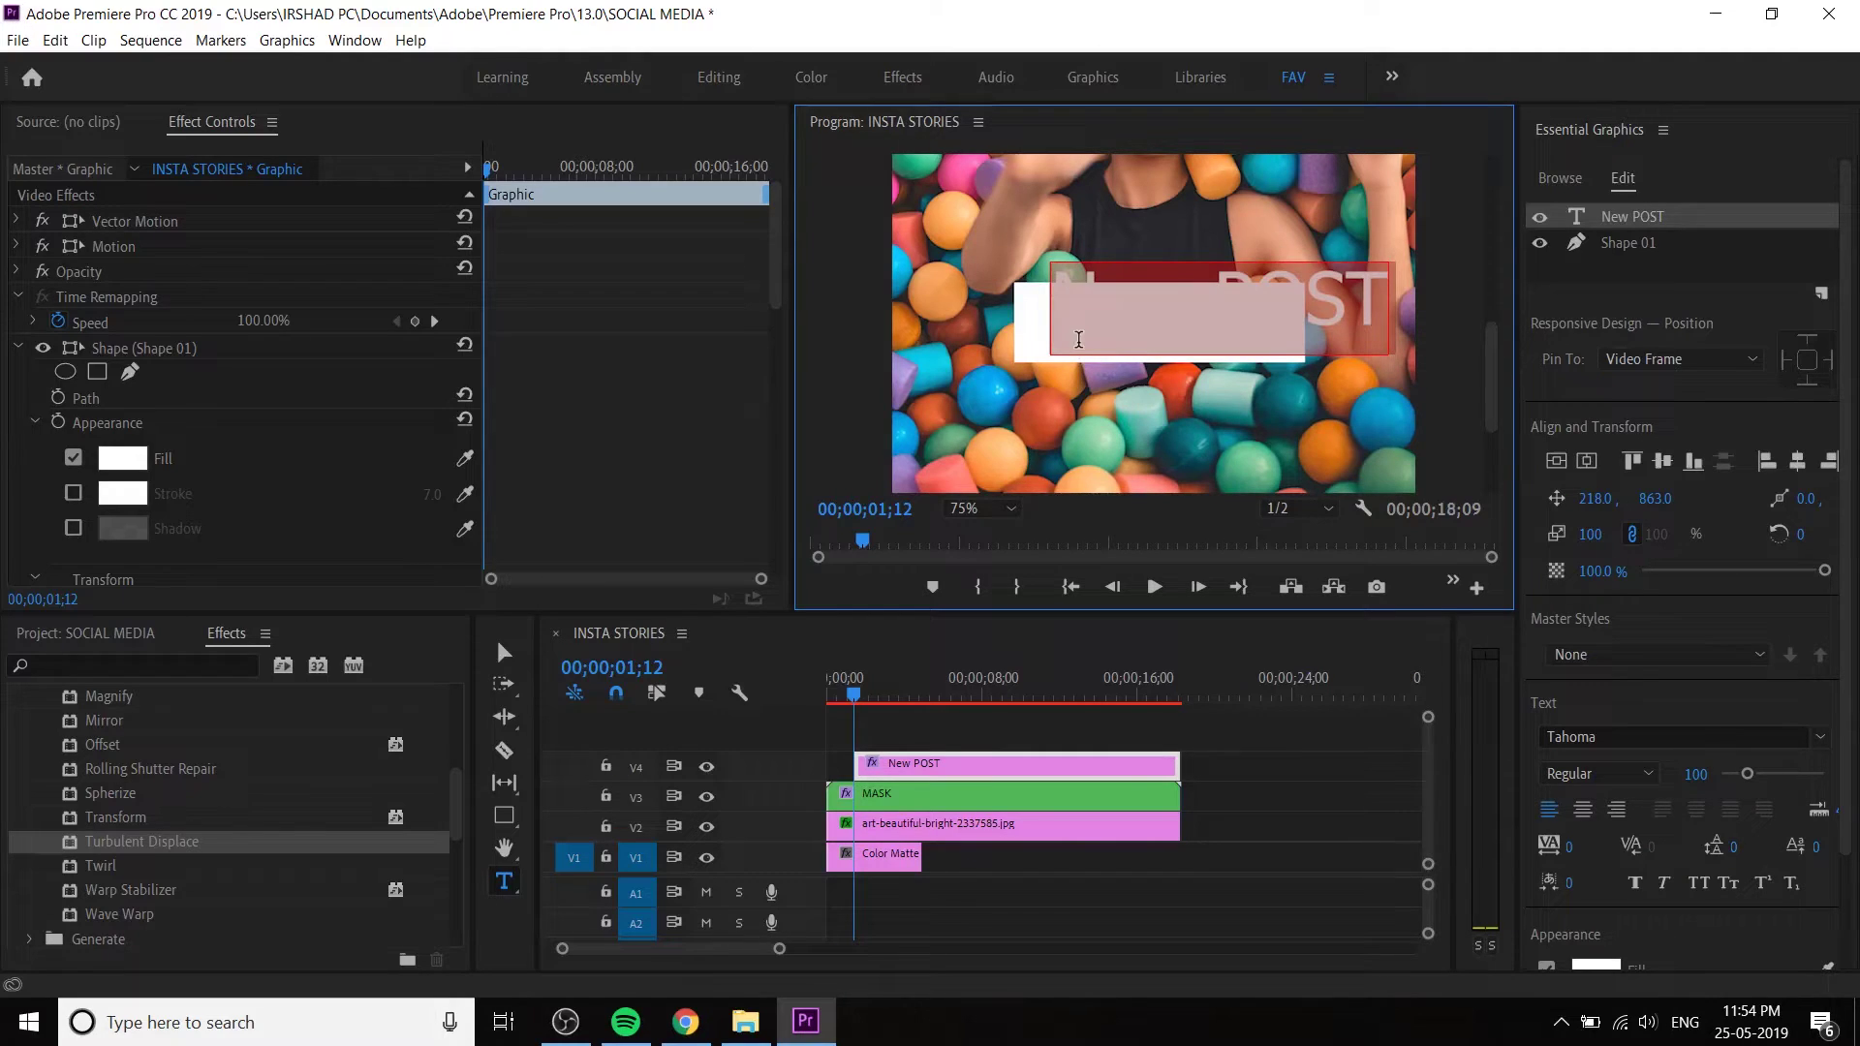
text(NEW PO)
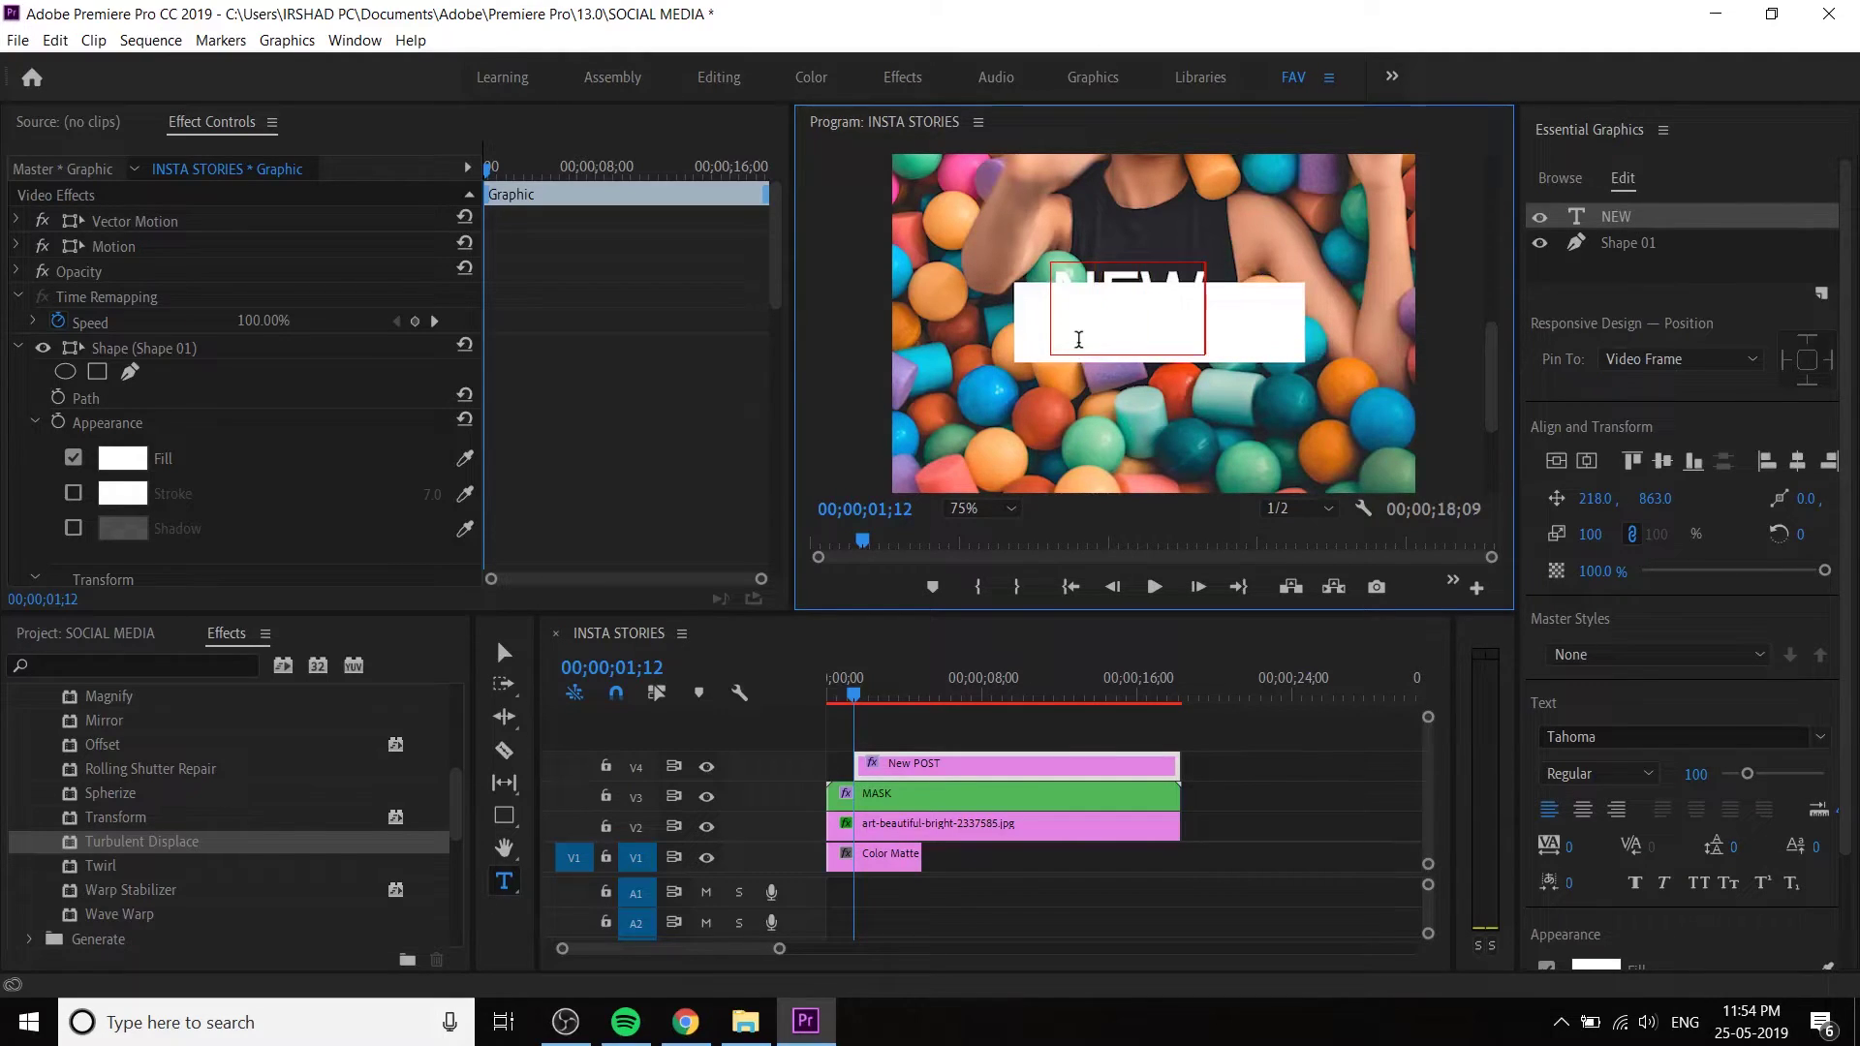
right_click(1078, 339)
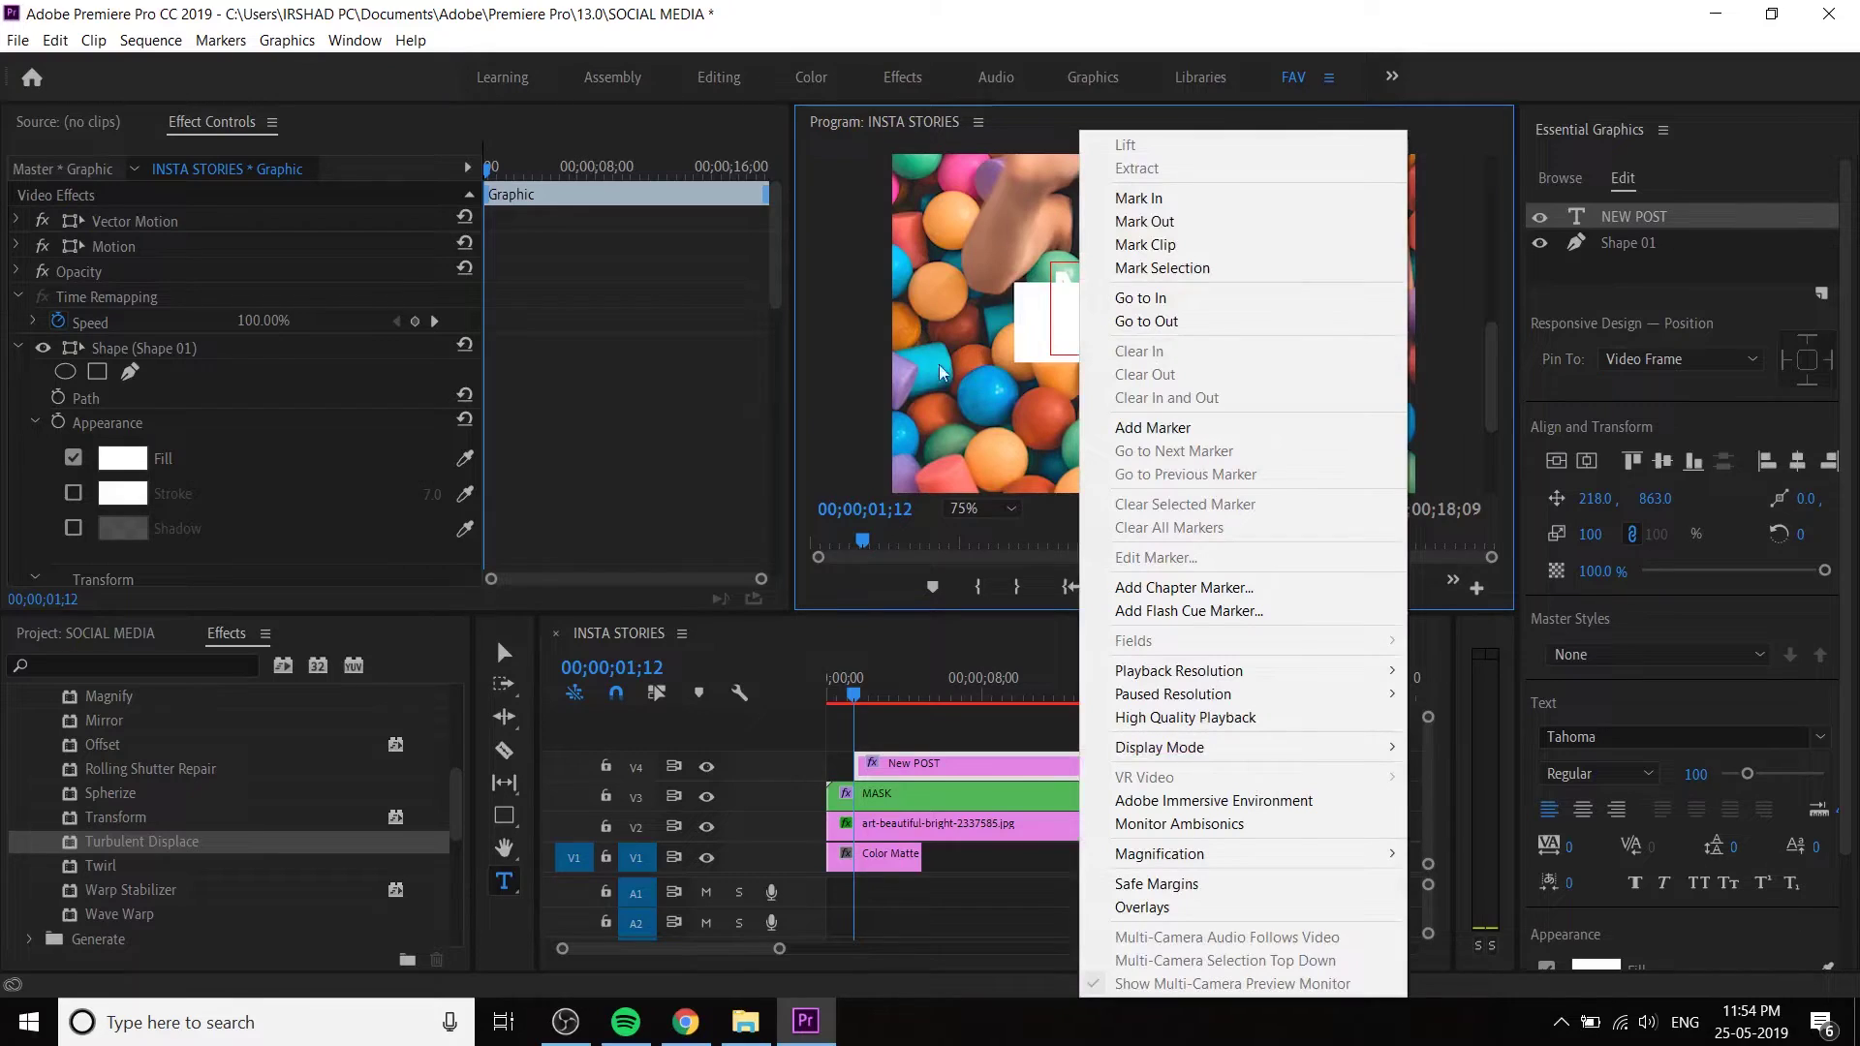
key(Escape)
click(514, 653)
click(513, 653)
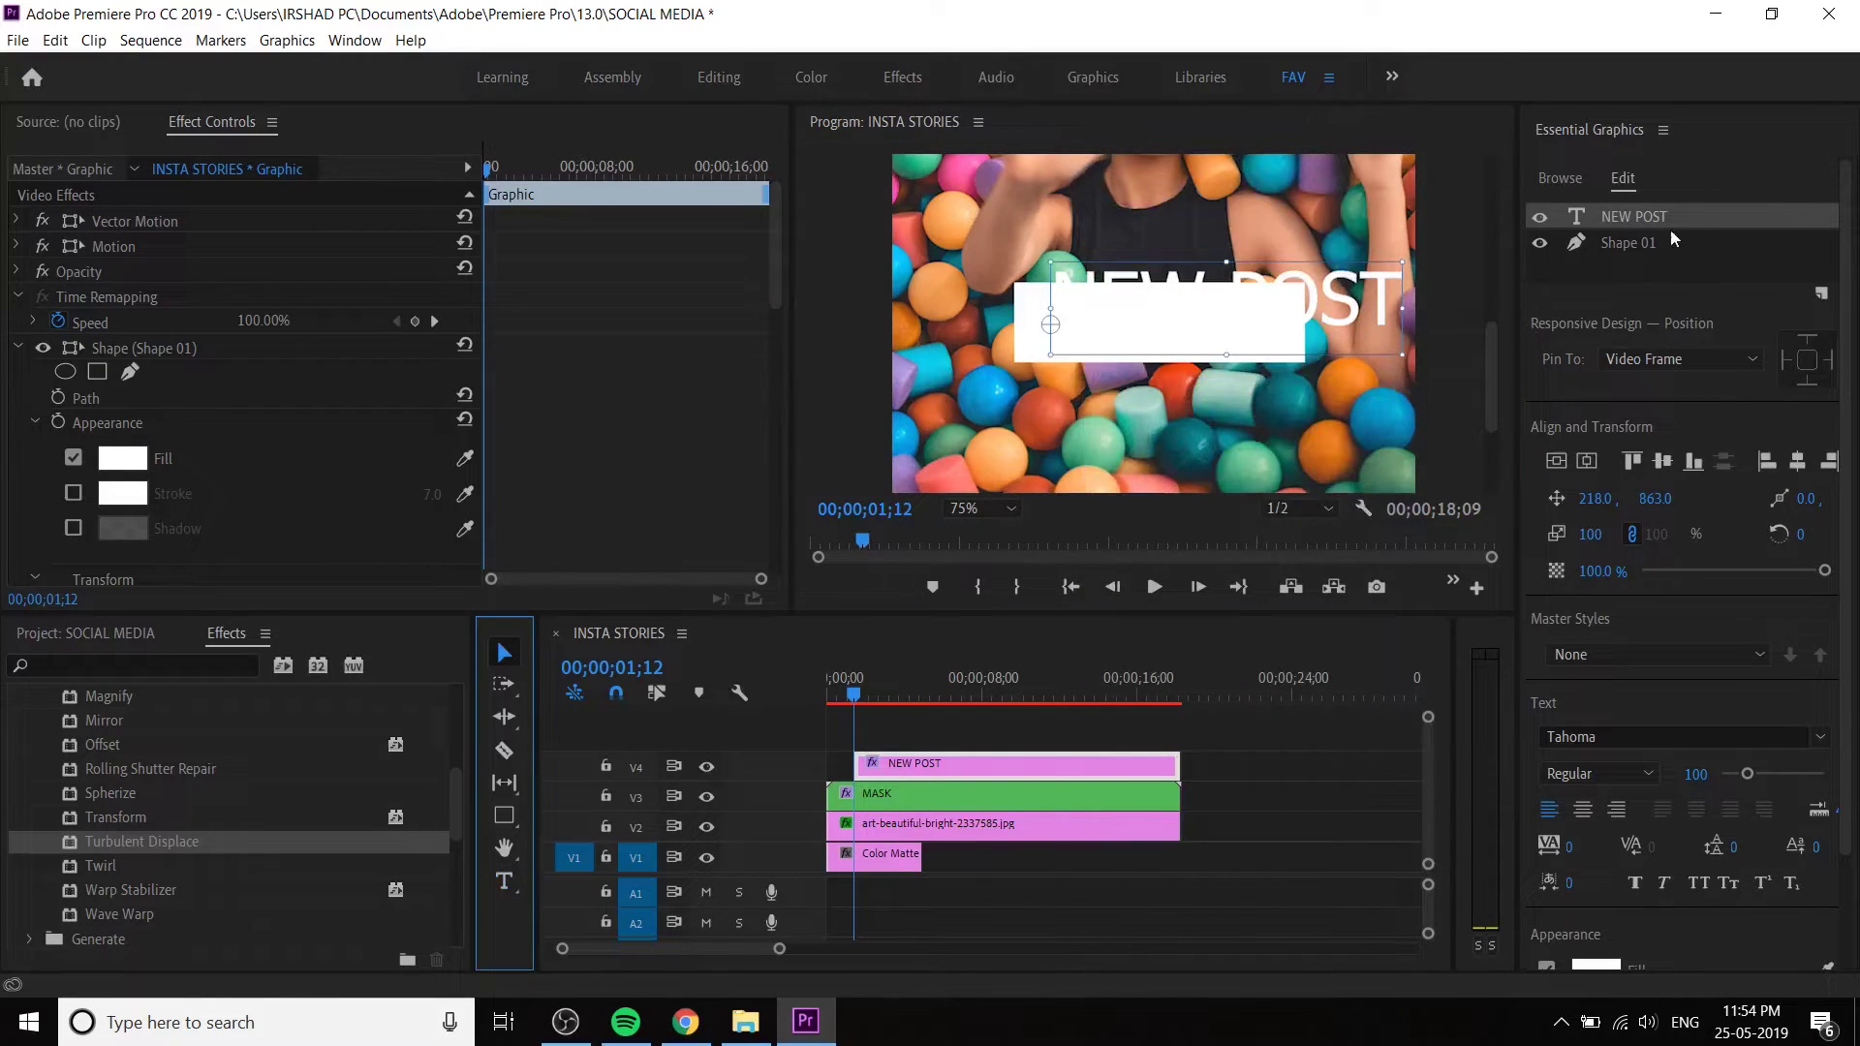
- Try an orange fill, E36B00, based on a colour sampled from the photo, for the NEW POST text
click(1635, 217)
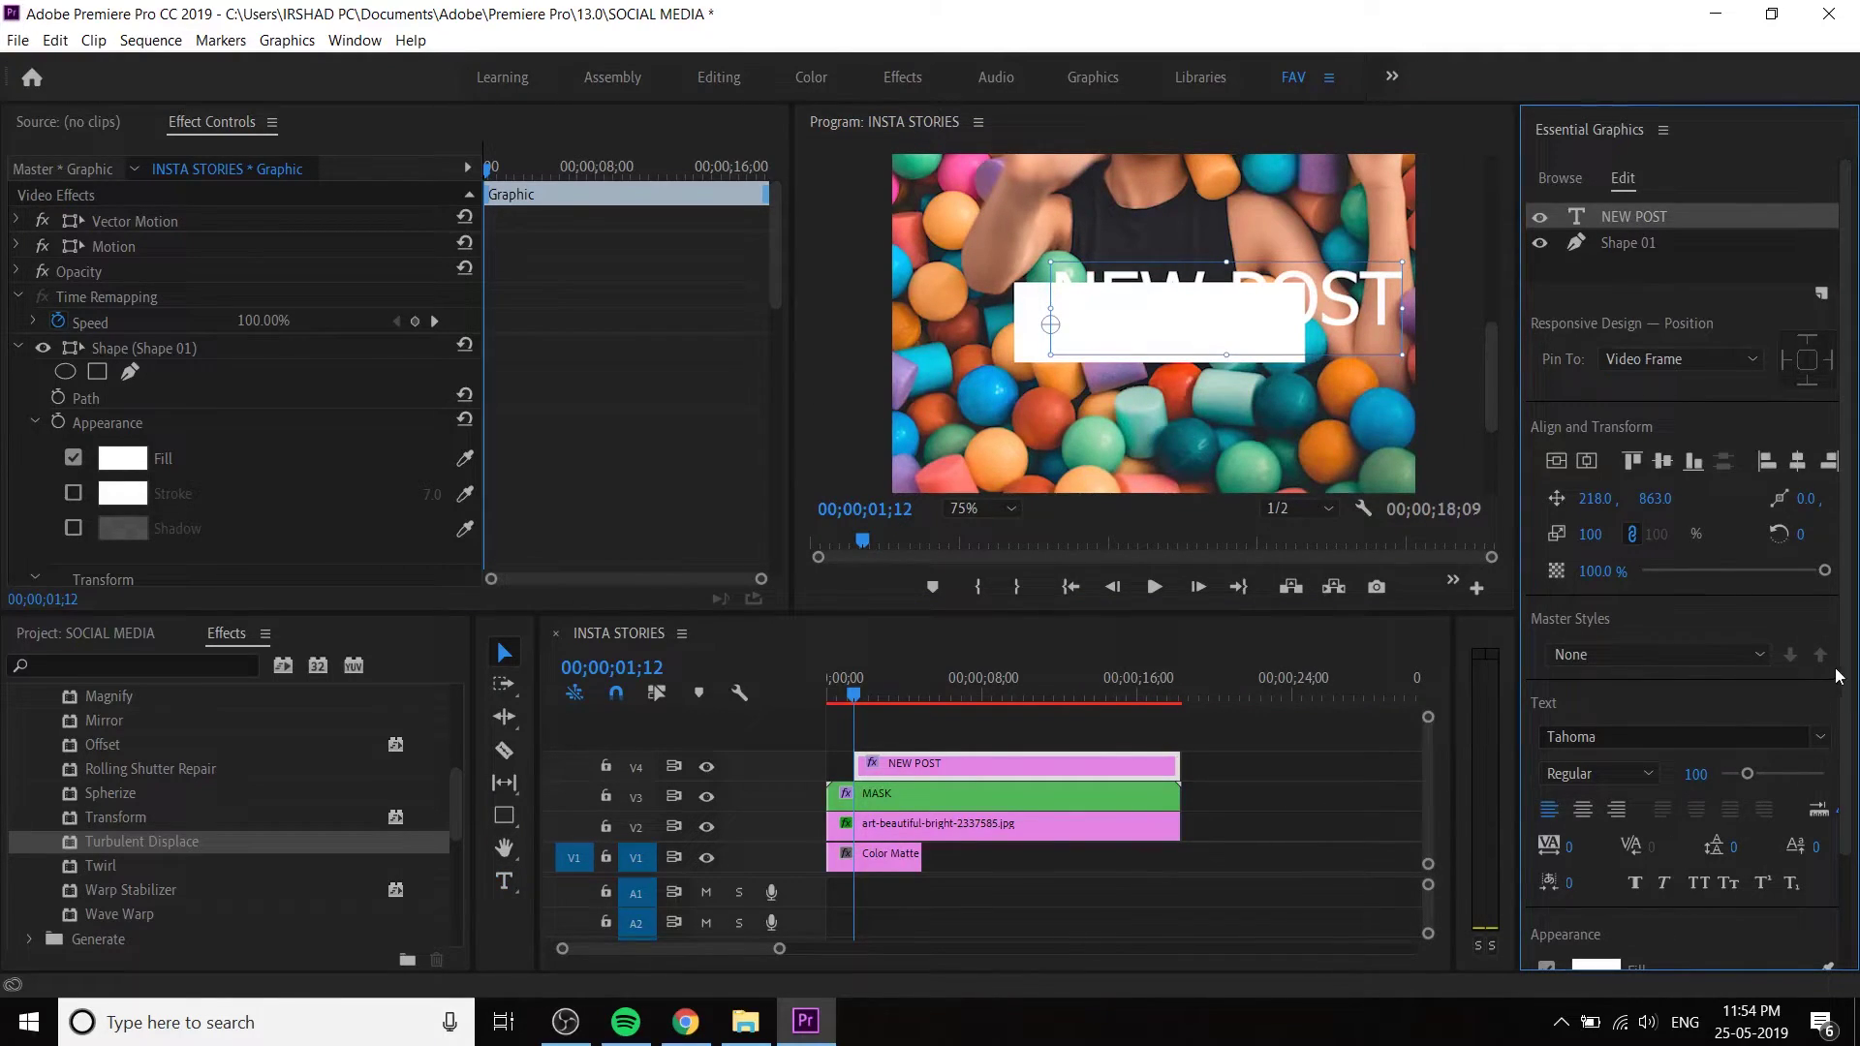
scroll(1838, 675, down, 3)
click(1596, 838)
drag(1264, 741, 942, 240)
mouse_move(956, 721)
mouse_down()
mouse_move(997, 643)
mouse_move(1018, 668)
mouse_up()
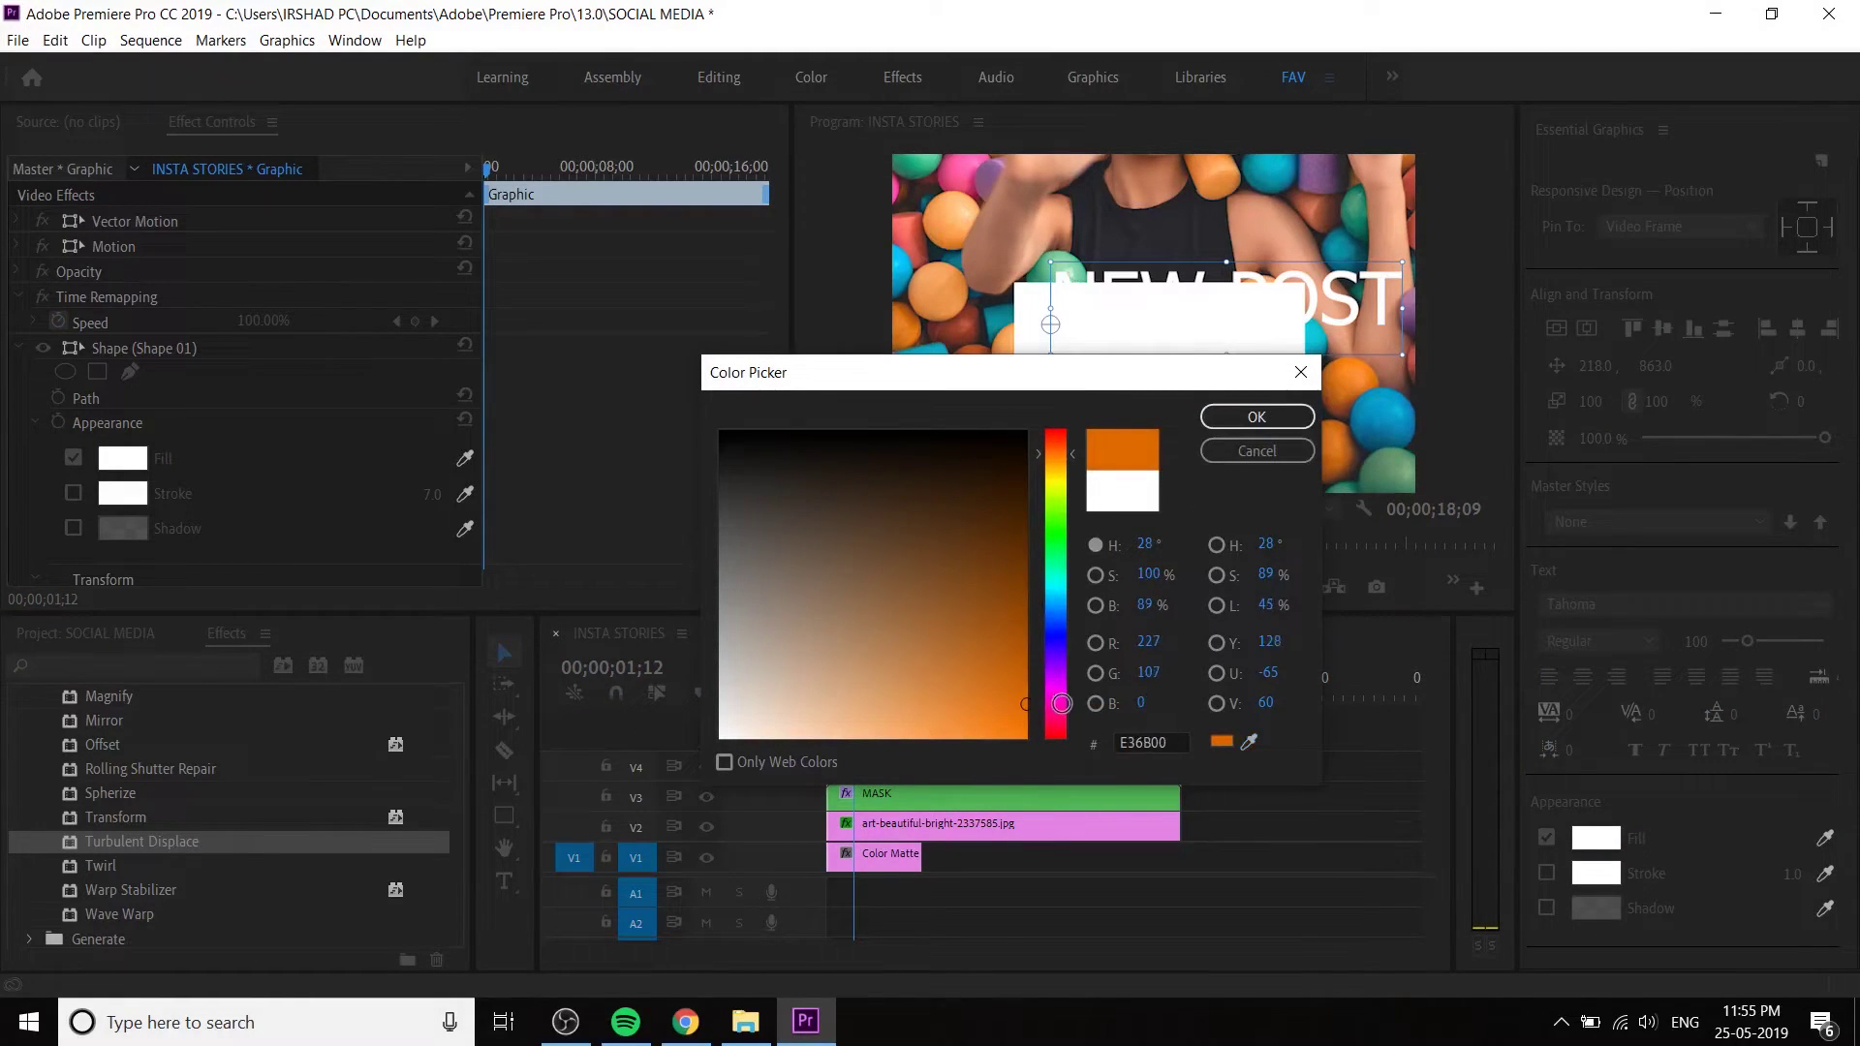
click(1256, 416)
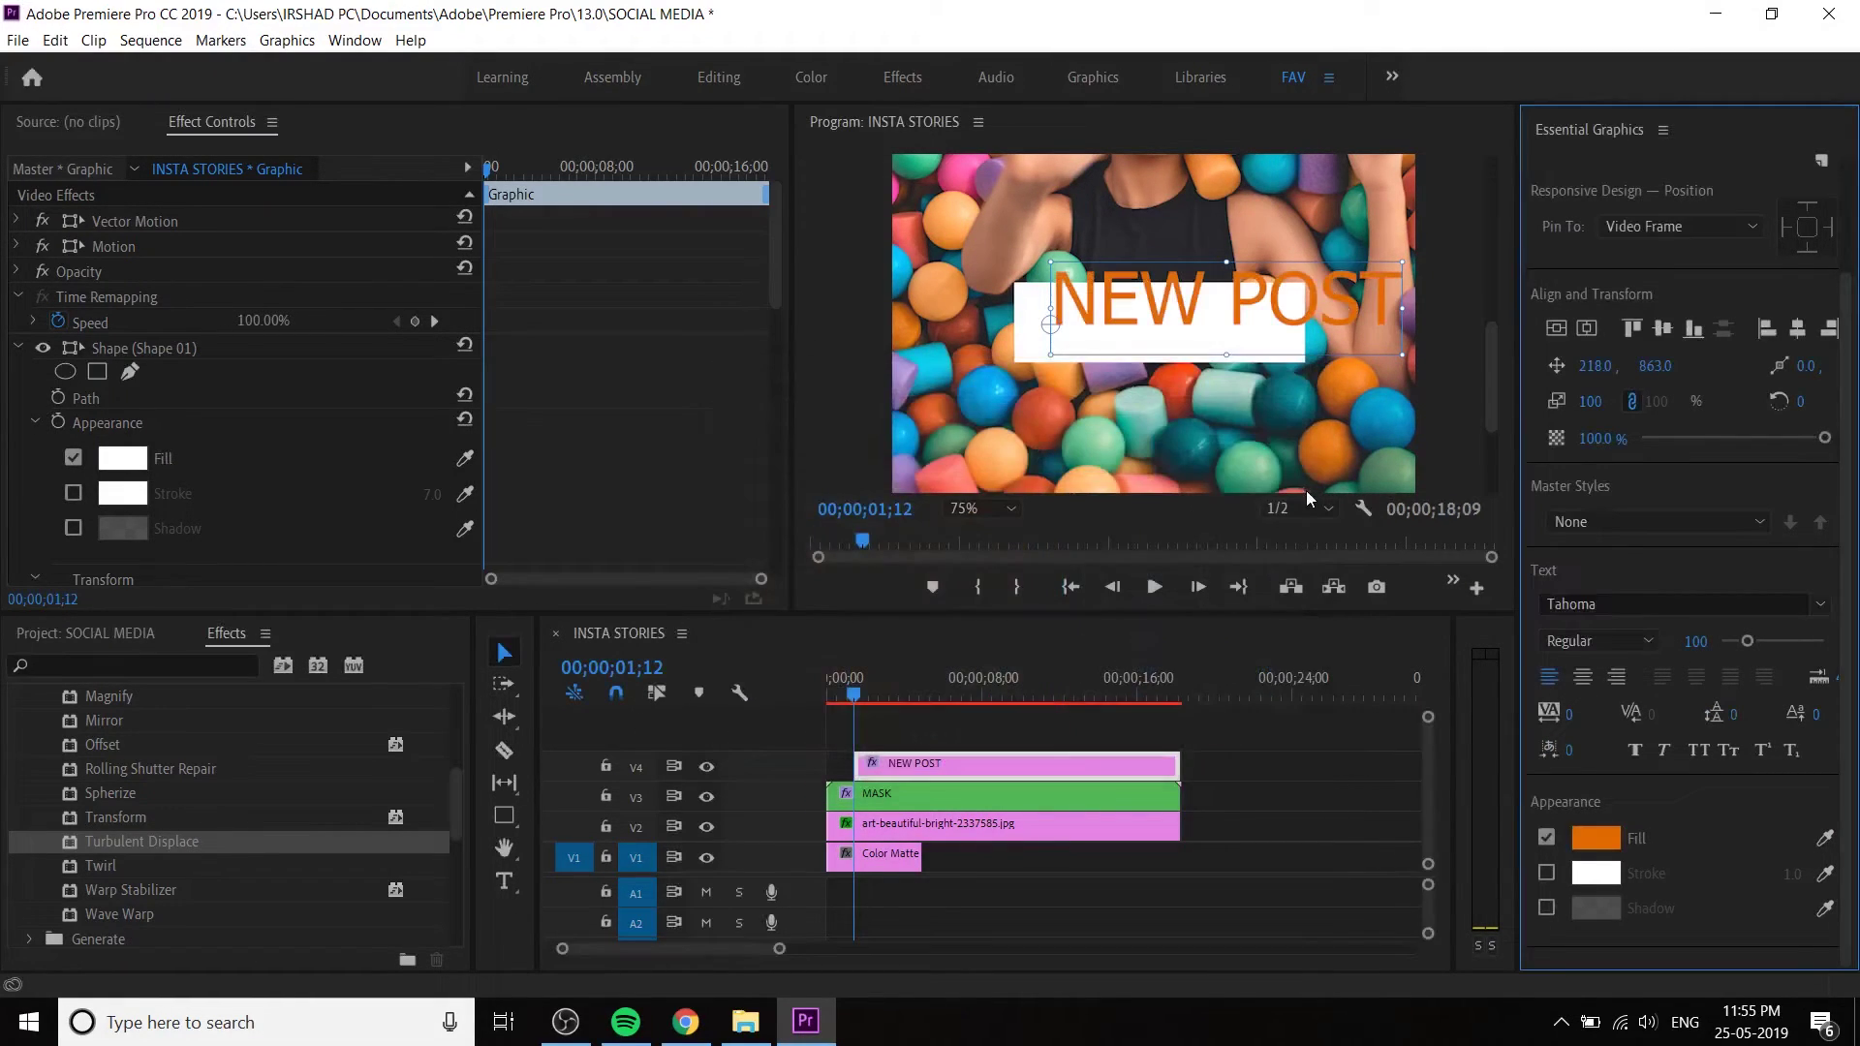
- Set the NEW POST text's fill to dark blue 086087, sampled from the photo
click(1608, 839)
drag(1249, 743, 1378, 425)
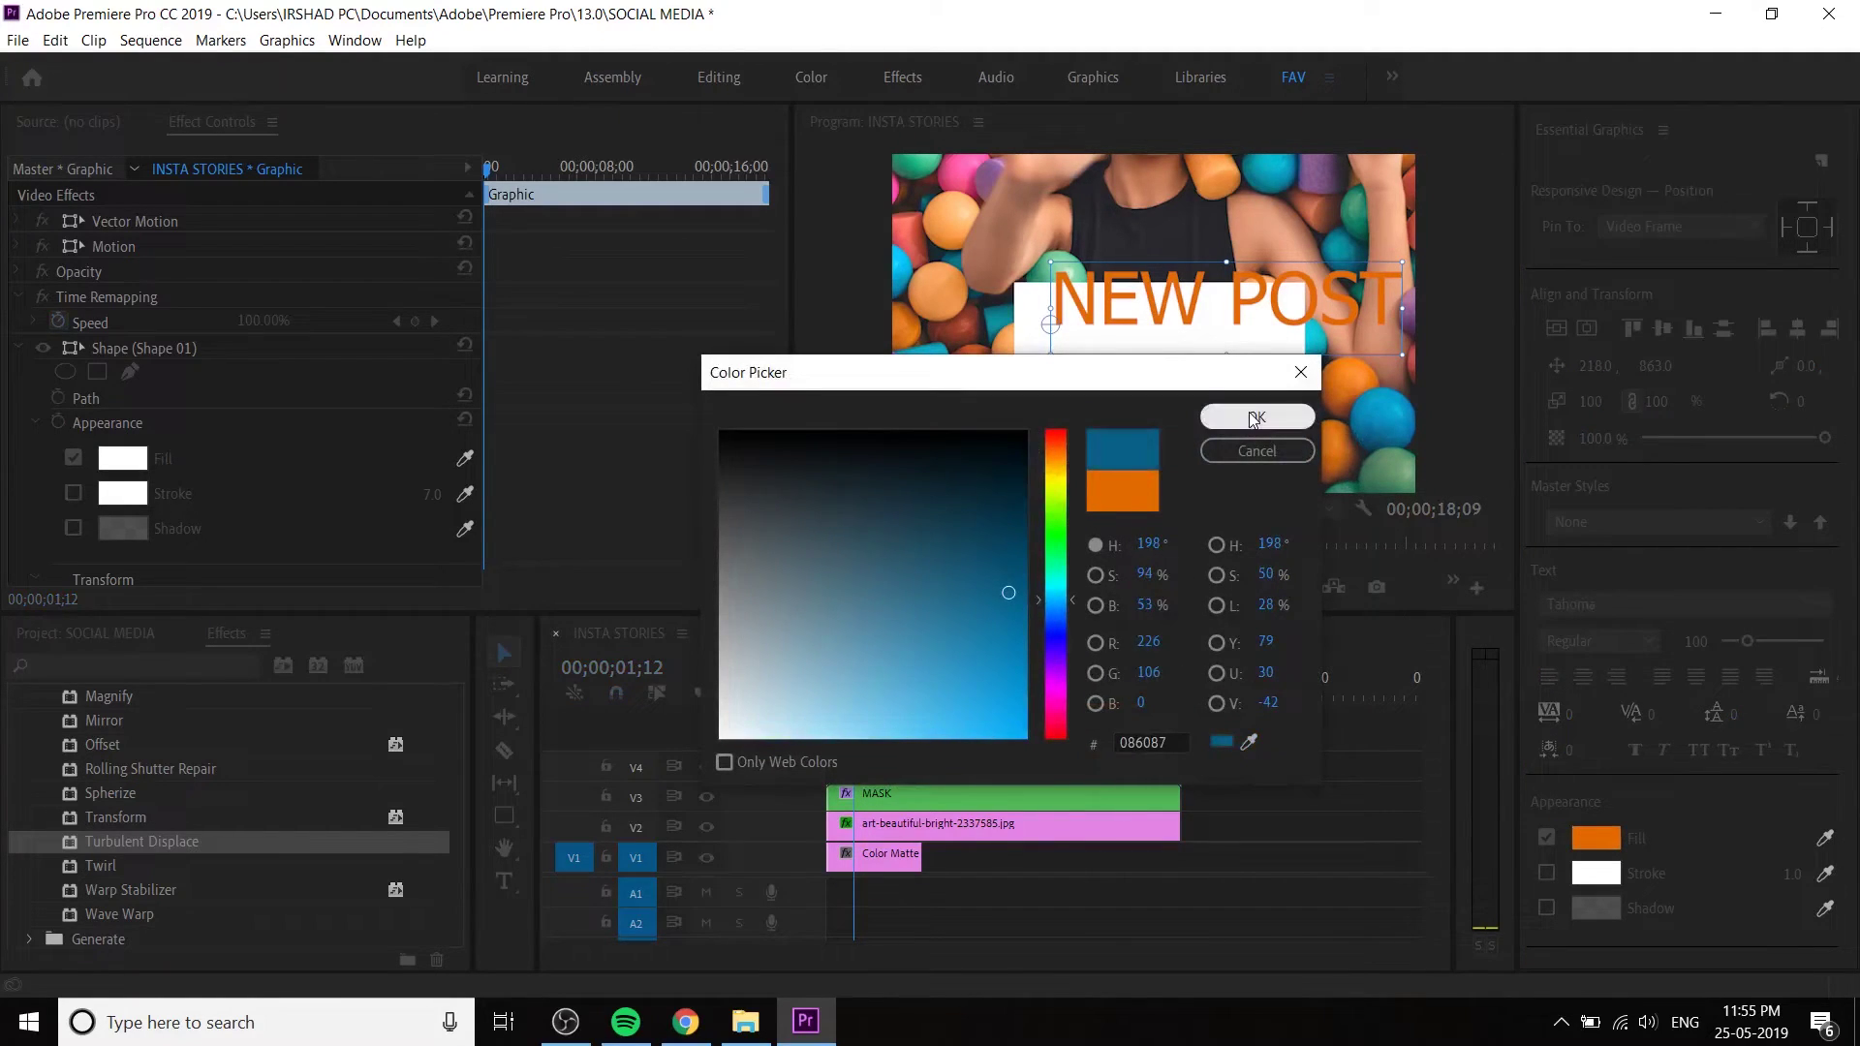
click(1256, 416)
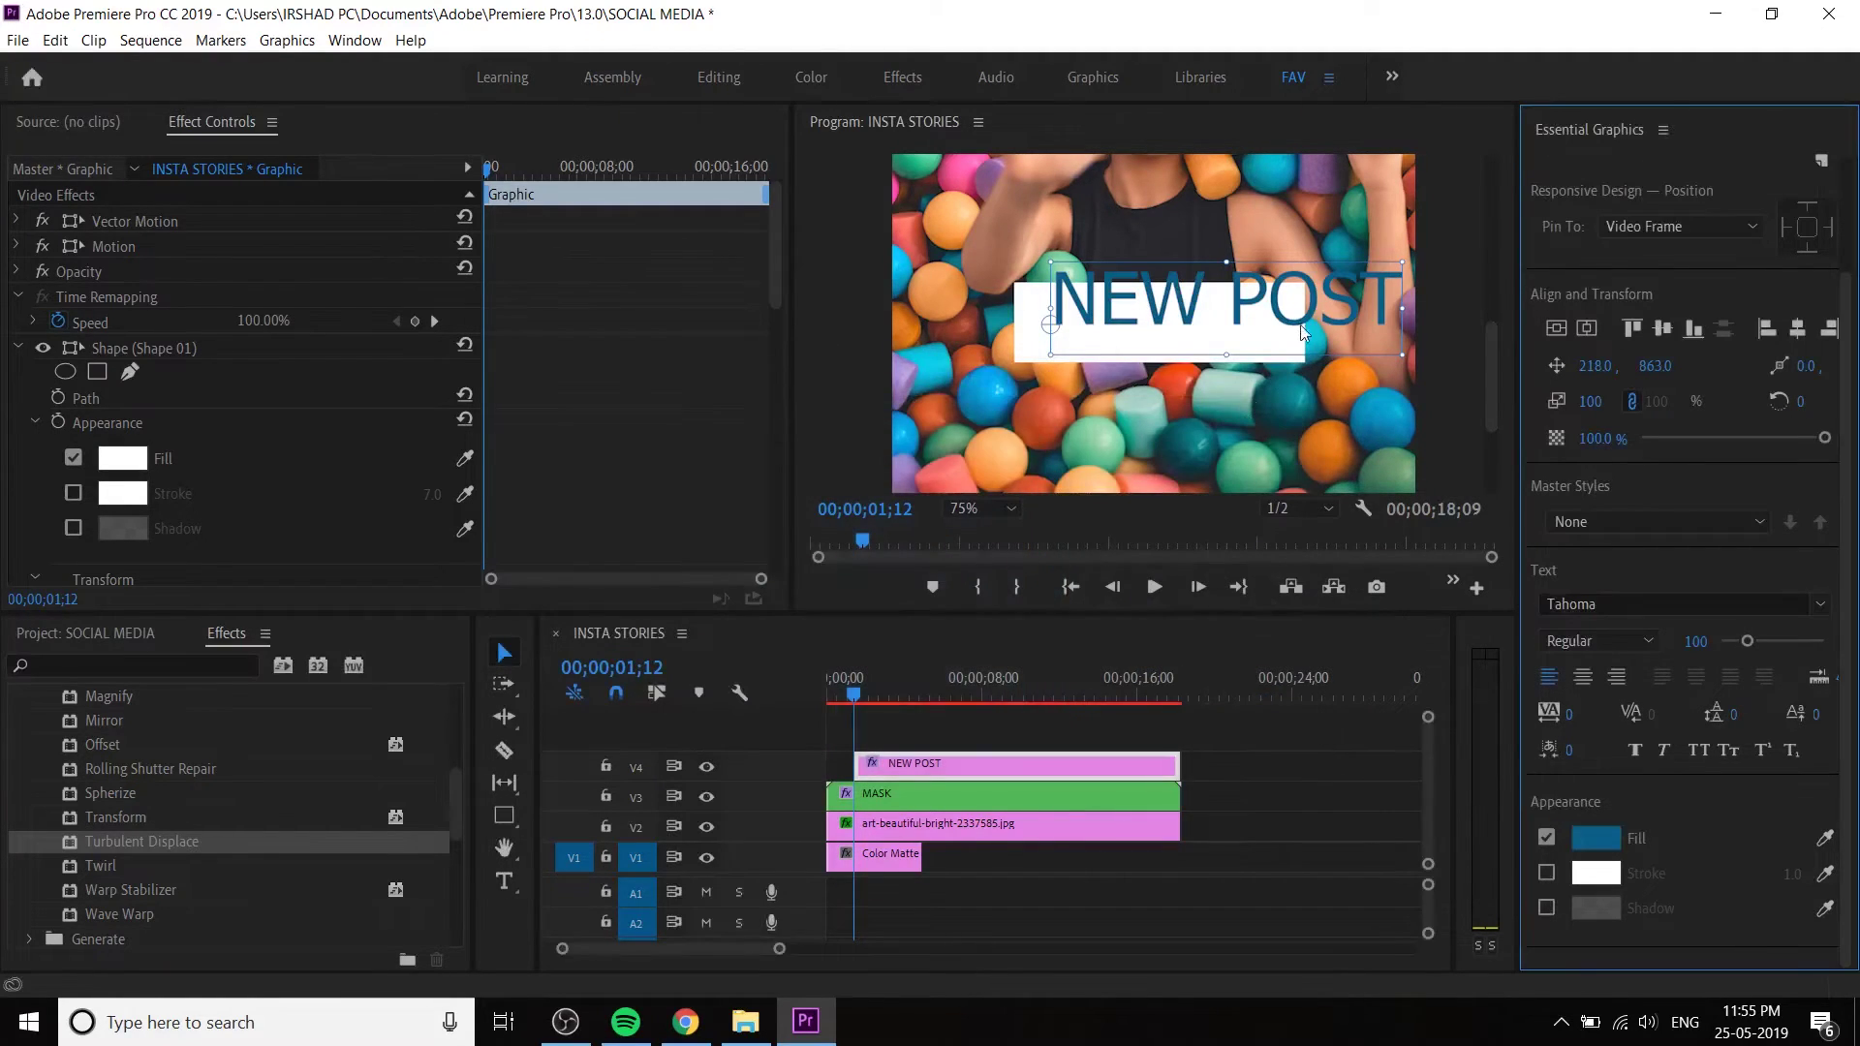
- Change the label's font to The Conquer and retype its text as New Post
click(1676, 603)
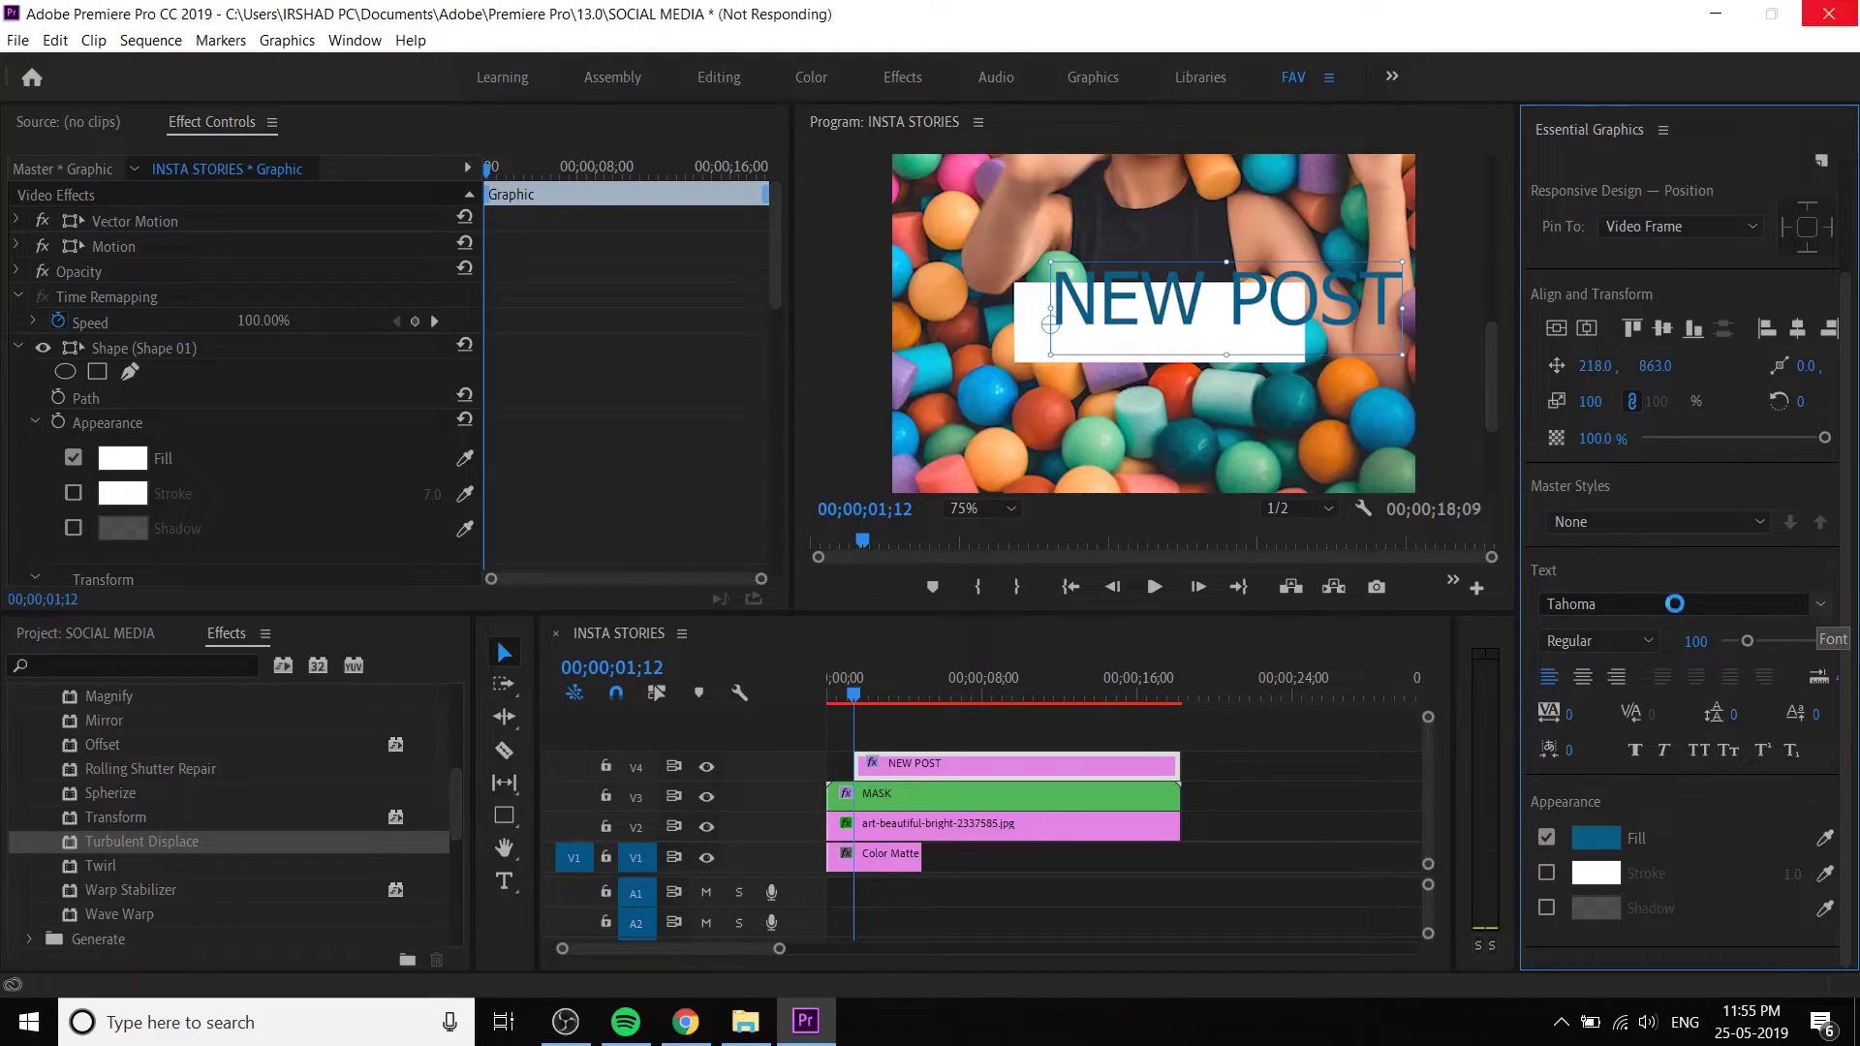
click(1812, 601)
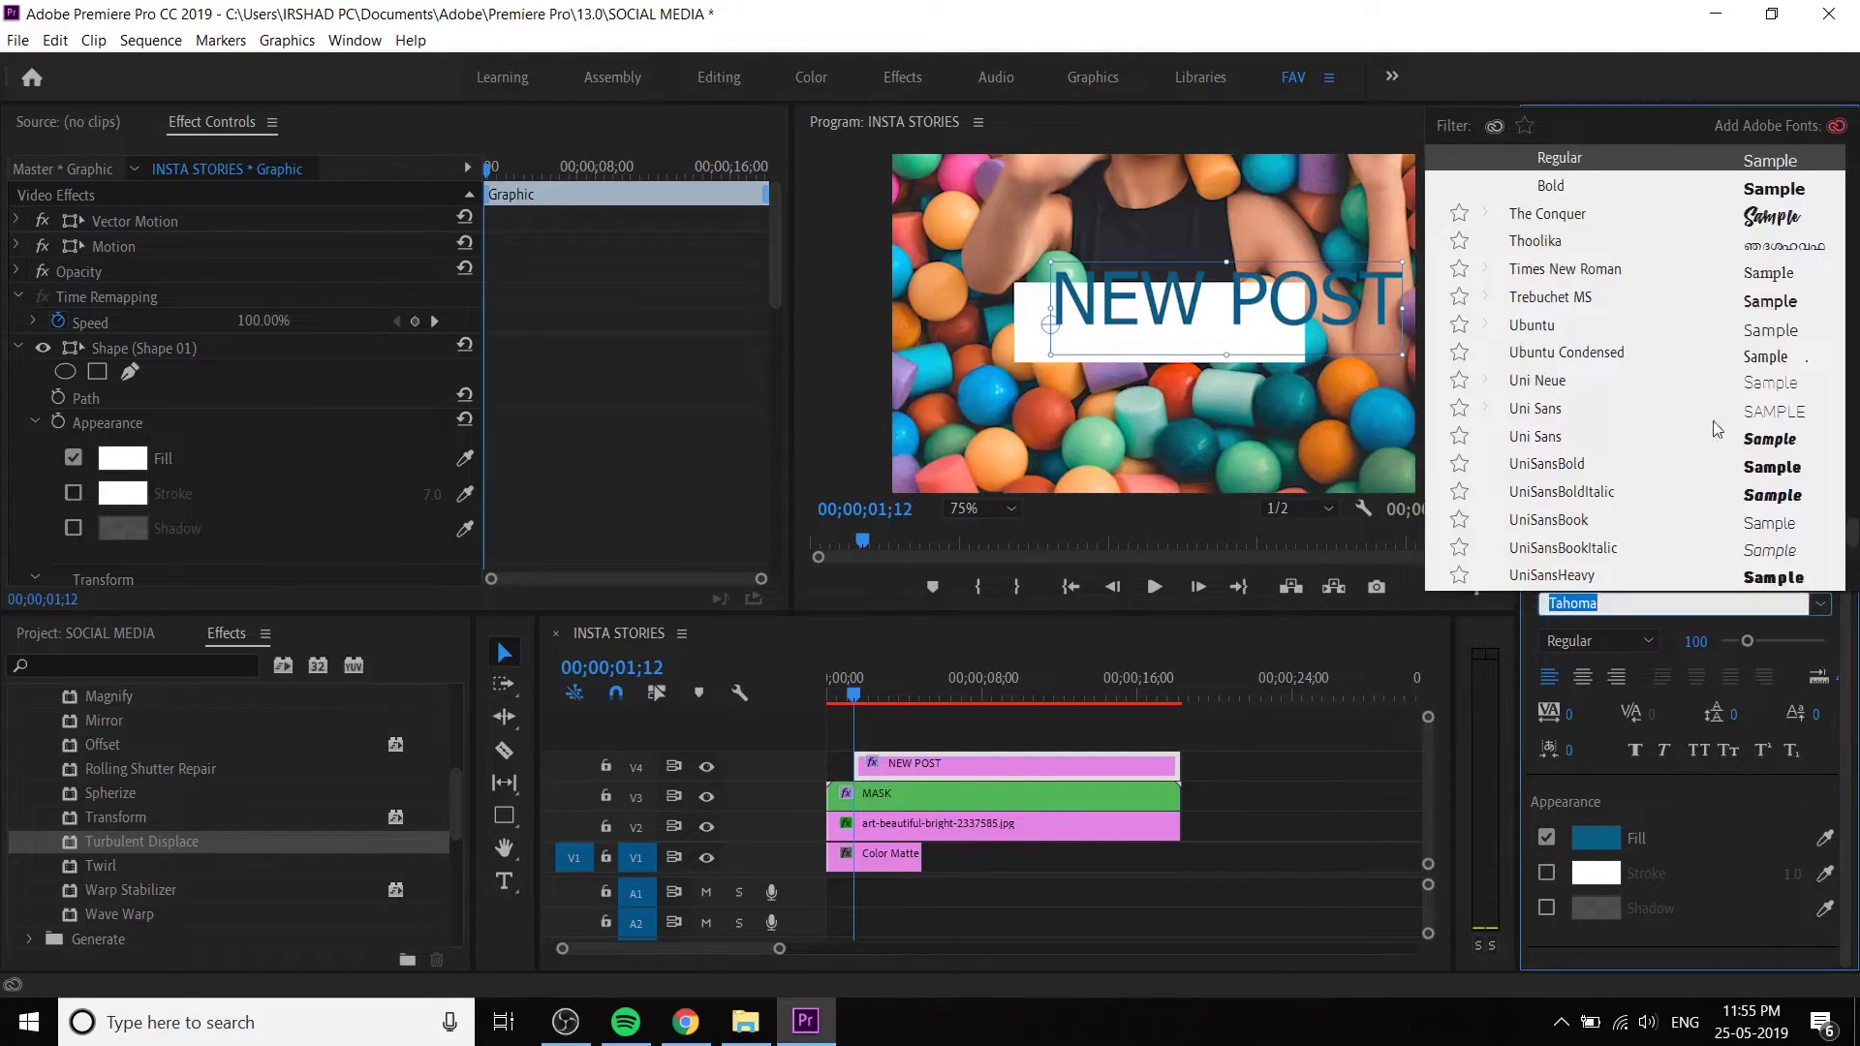
click(1548, 215)
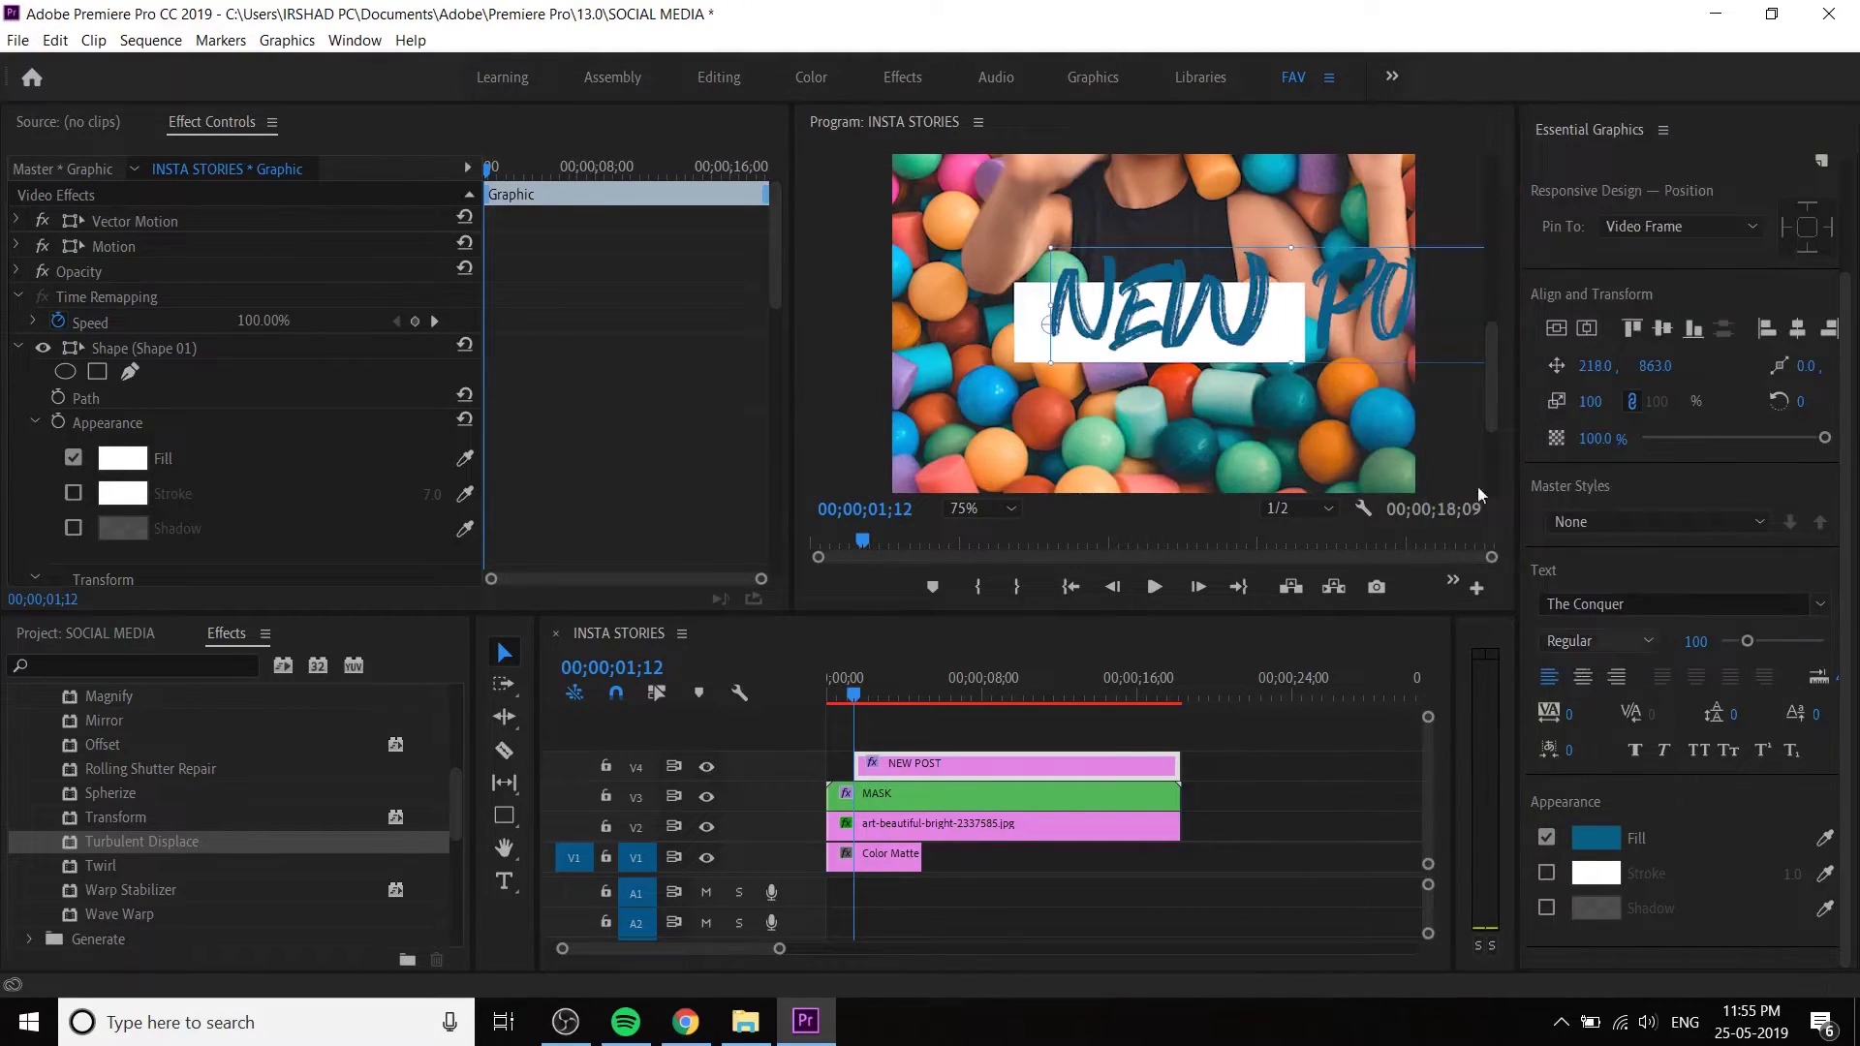
double_click(1139, 281)
text(New Post)
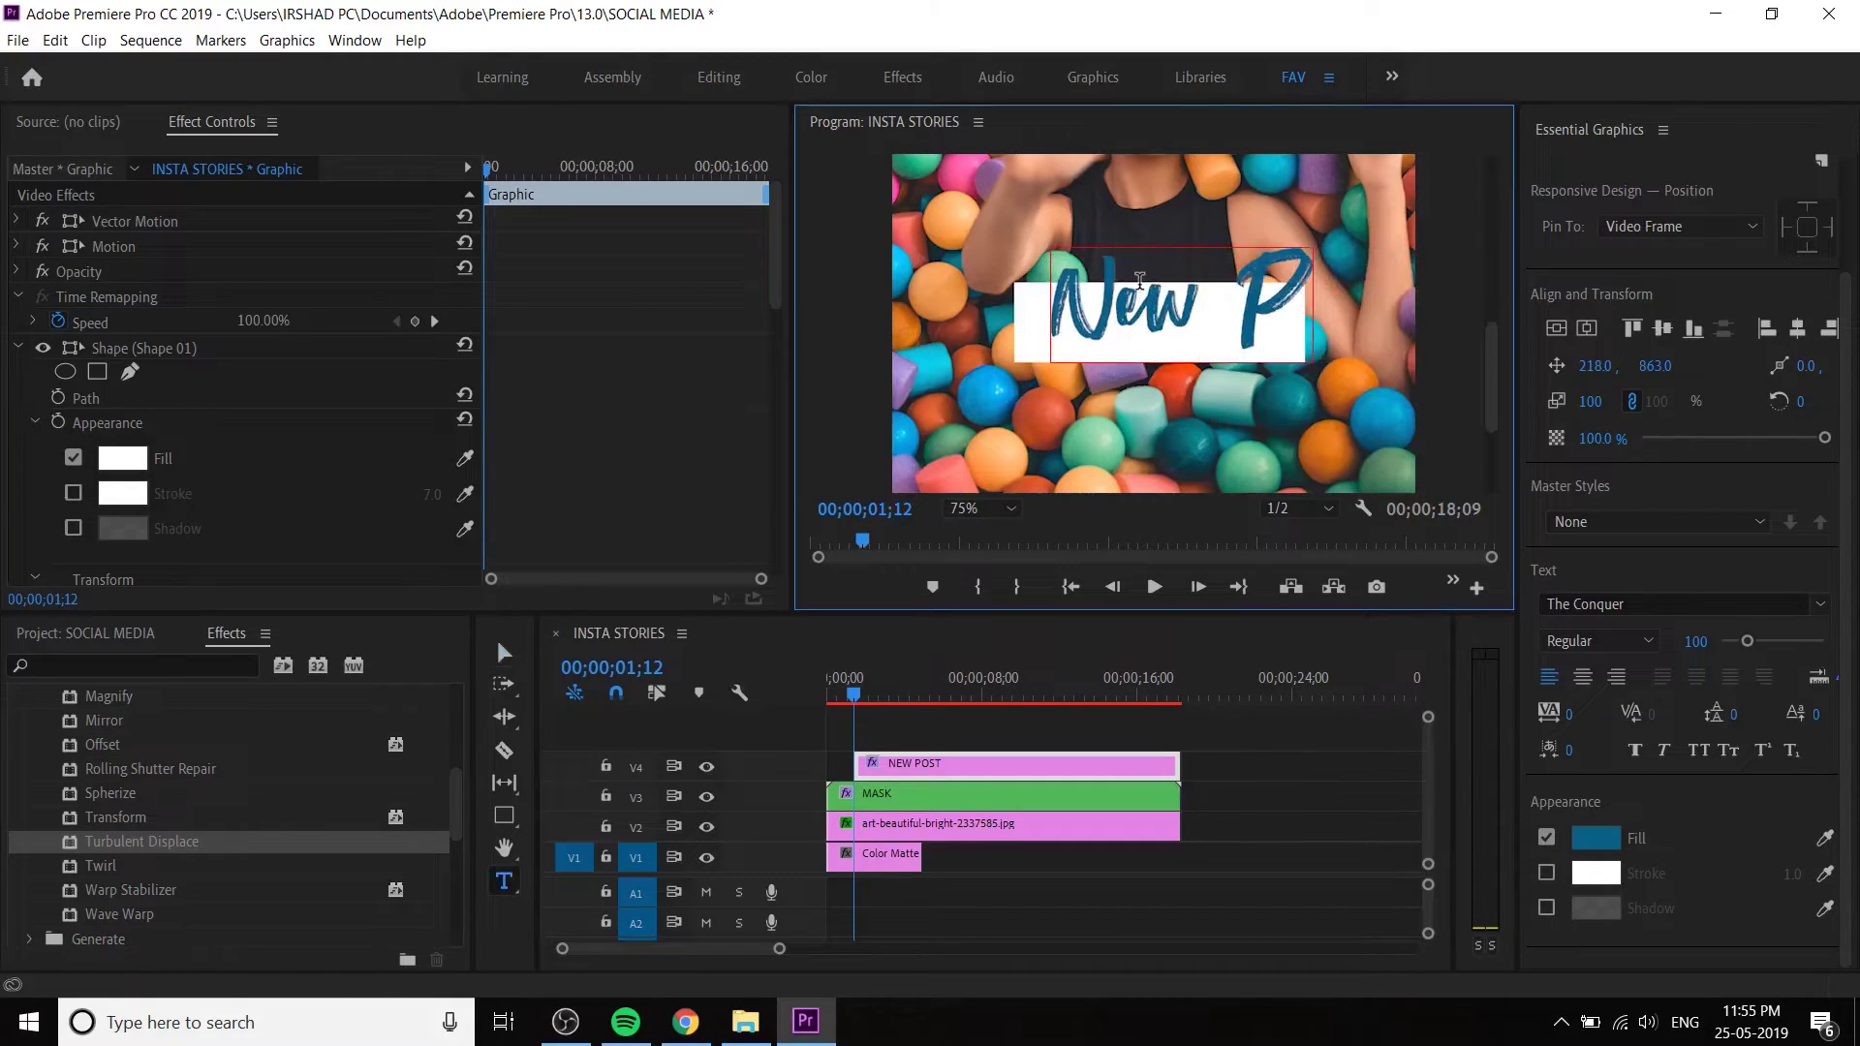
click(512, 655)
- Centre-align the New Post text, reduce its font size to 53, and place it over the white rectangle at 368, 879
click(1583, 676)
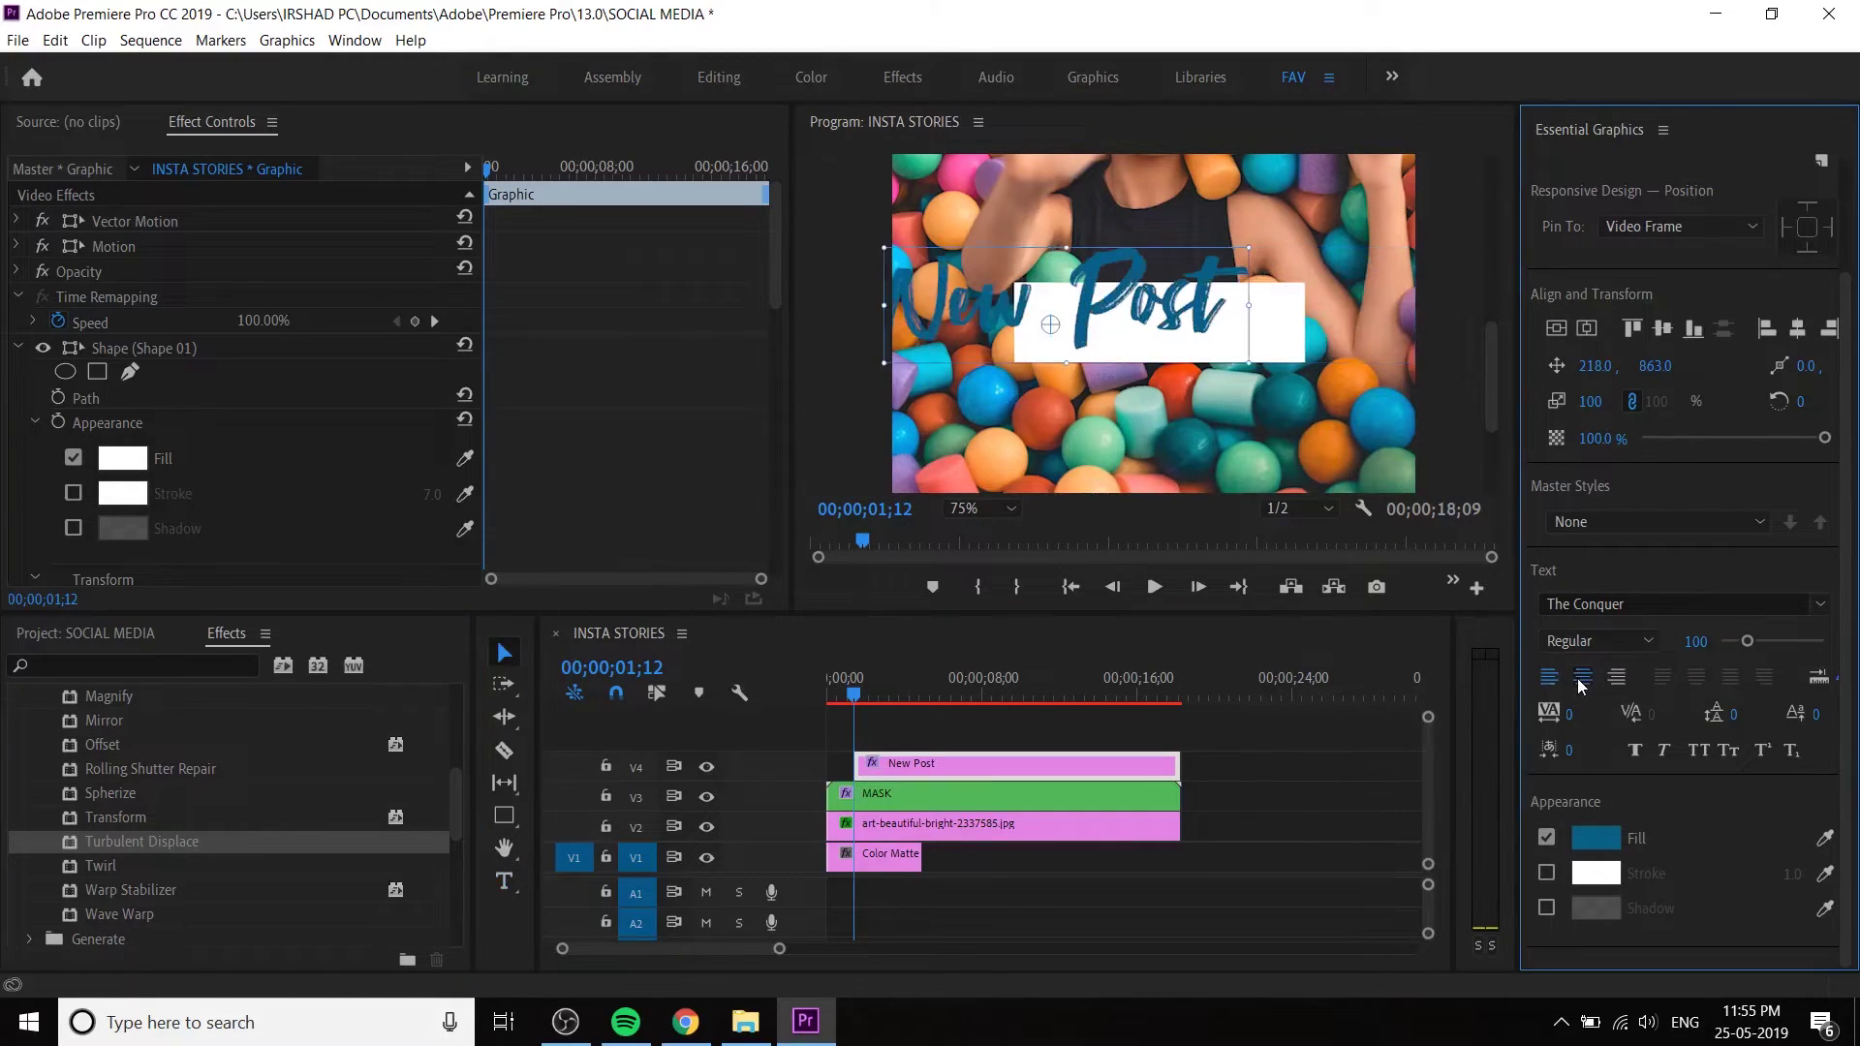
drag(1163, 301, 1255, 315)
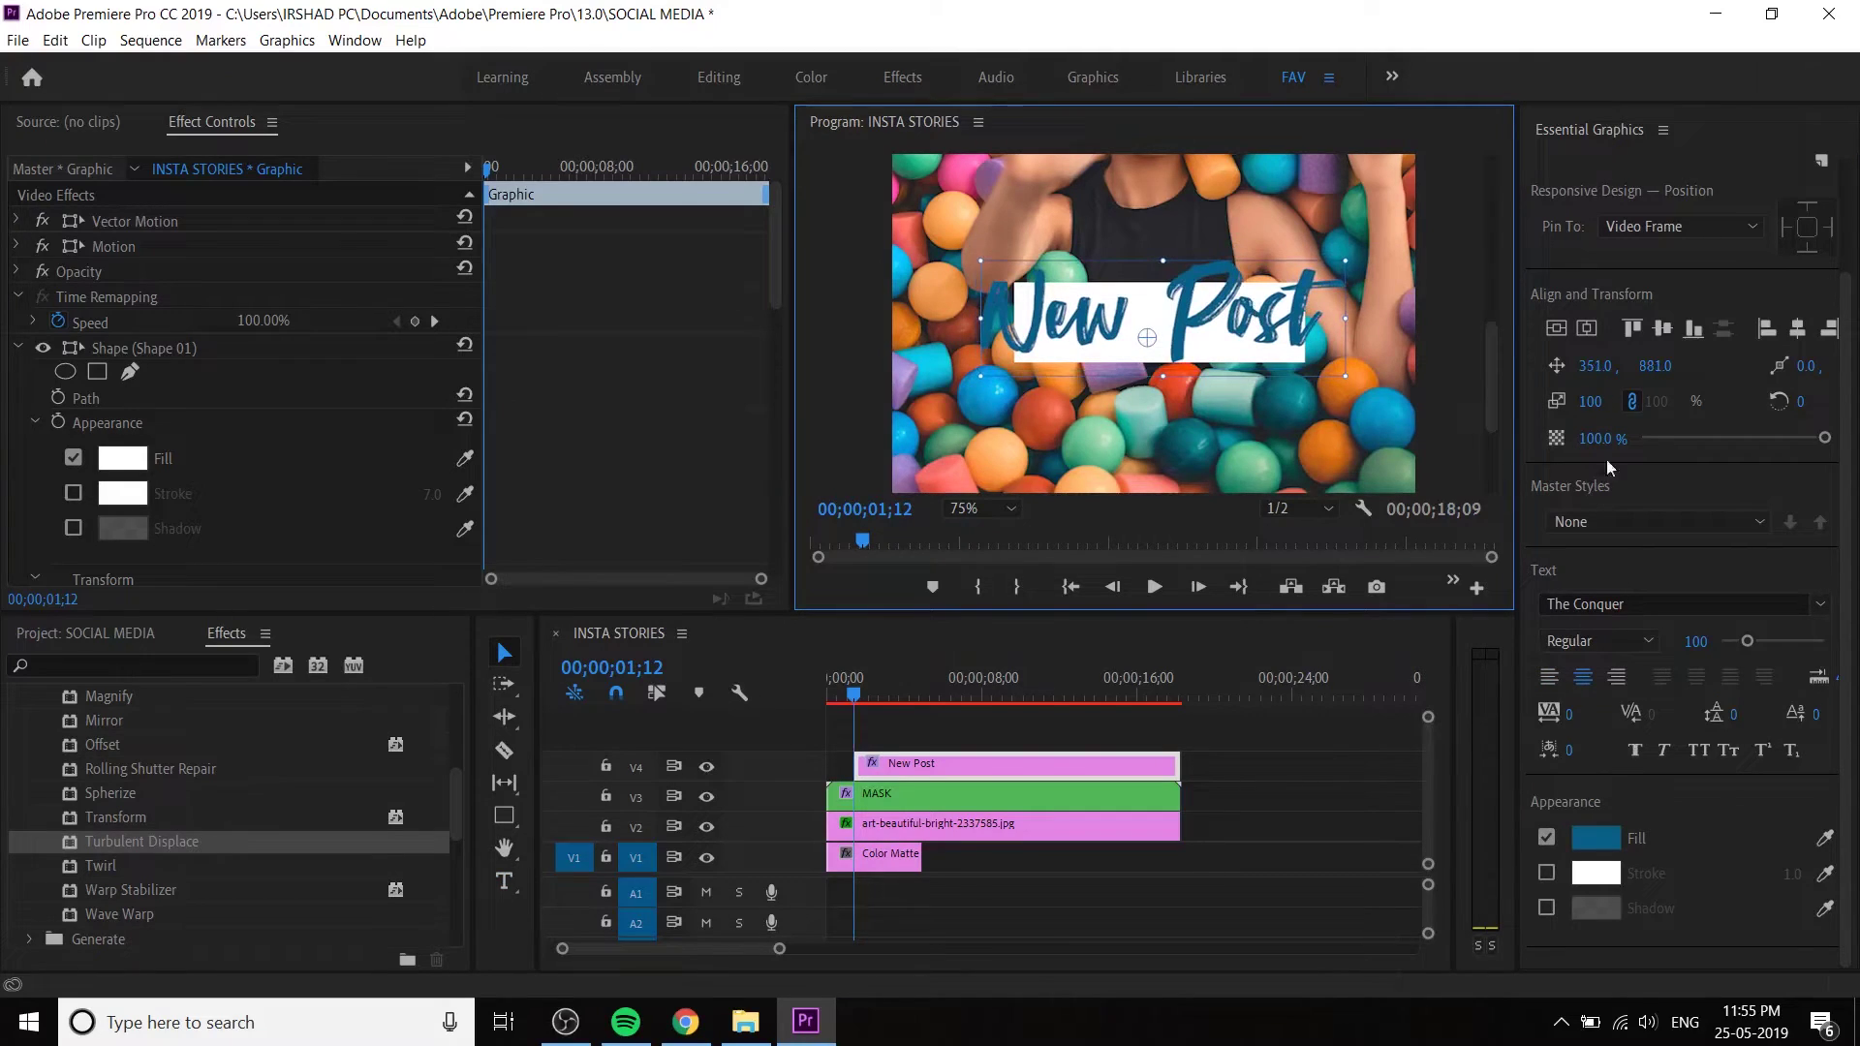
drag(1708, 652, 1663, 651)
drag(1215, 339, 1227, 337)
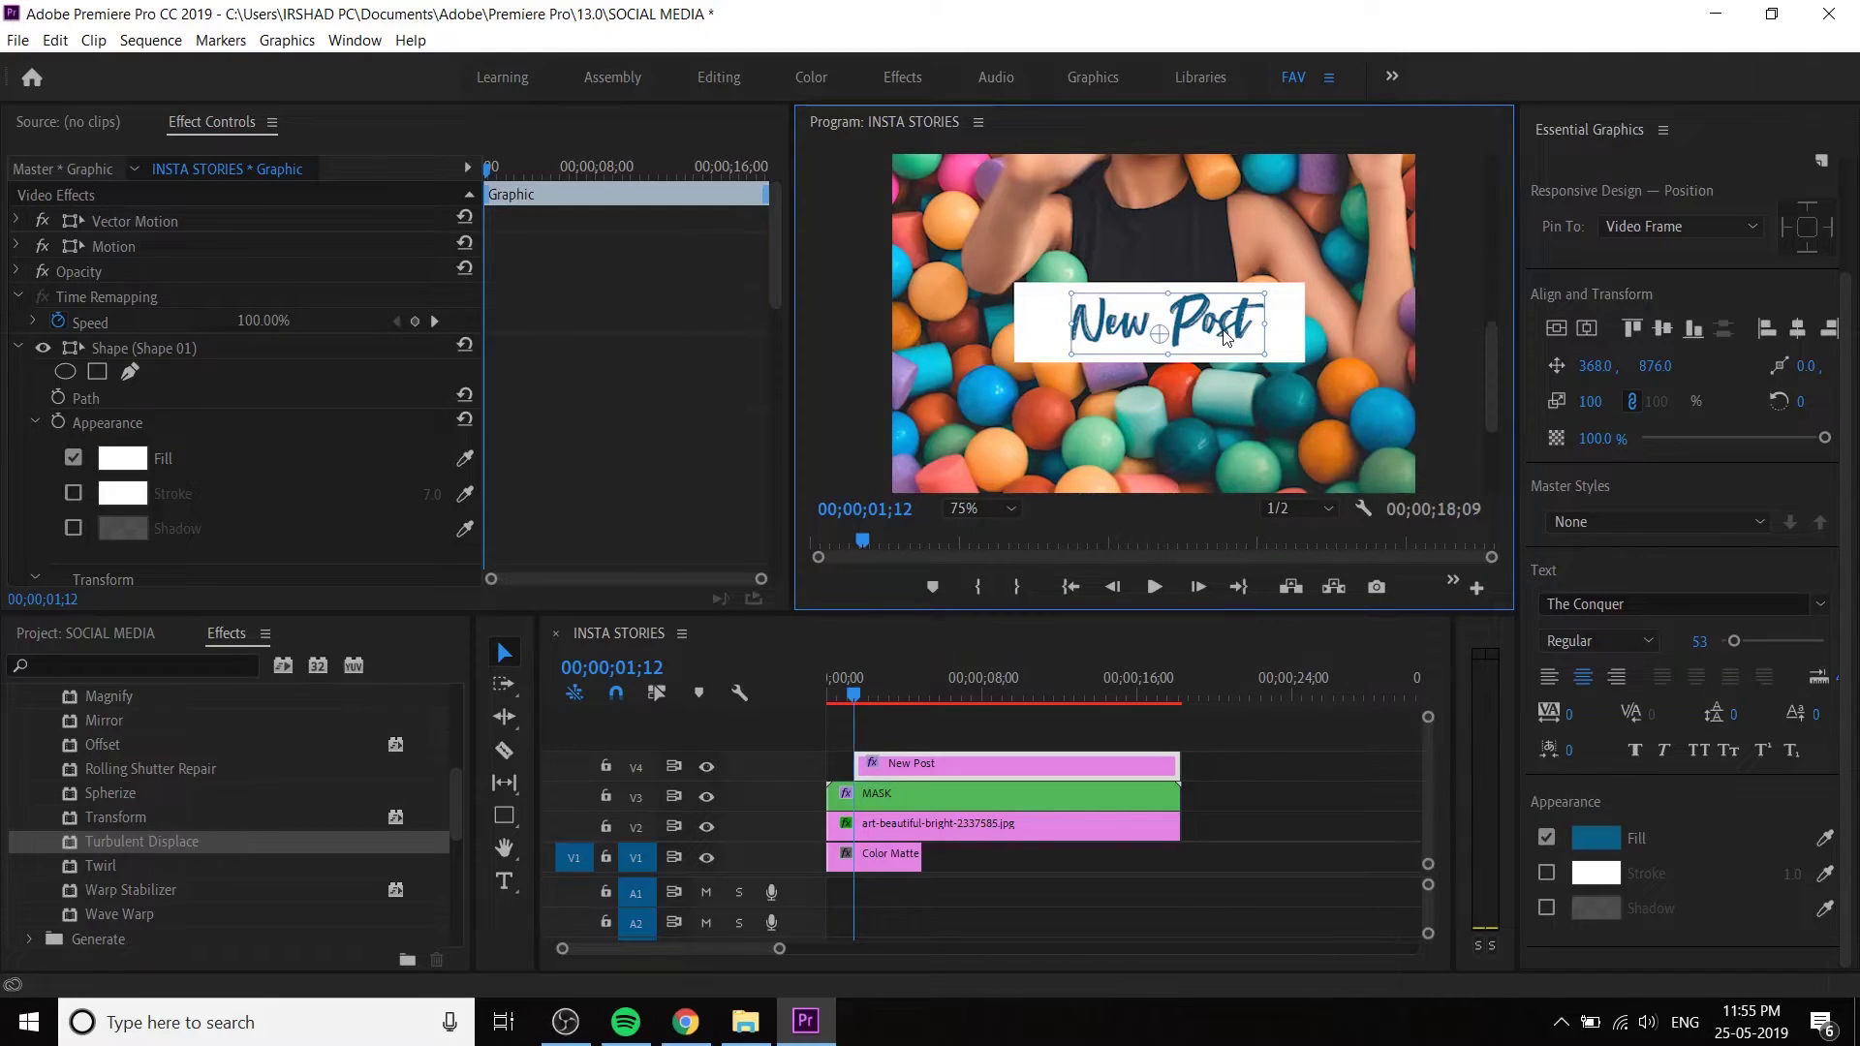
drag(1655, 365, 1659, 365)
- Nudge the white rectangle, Shape 01, to position 168, 803.1 so it frames the text, and reselect the graphic clip
click(1295, 345)
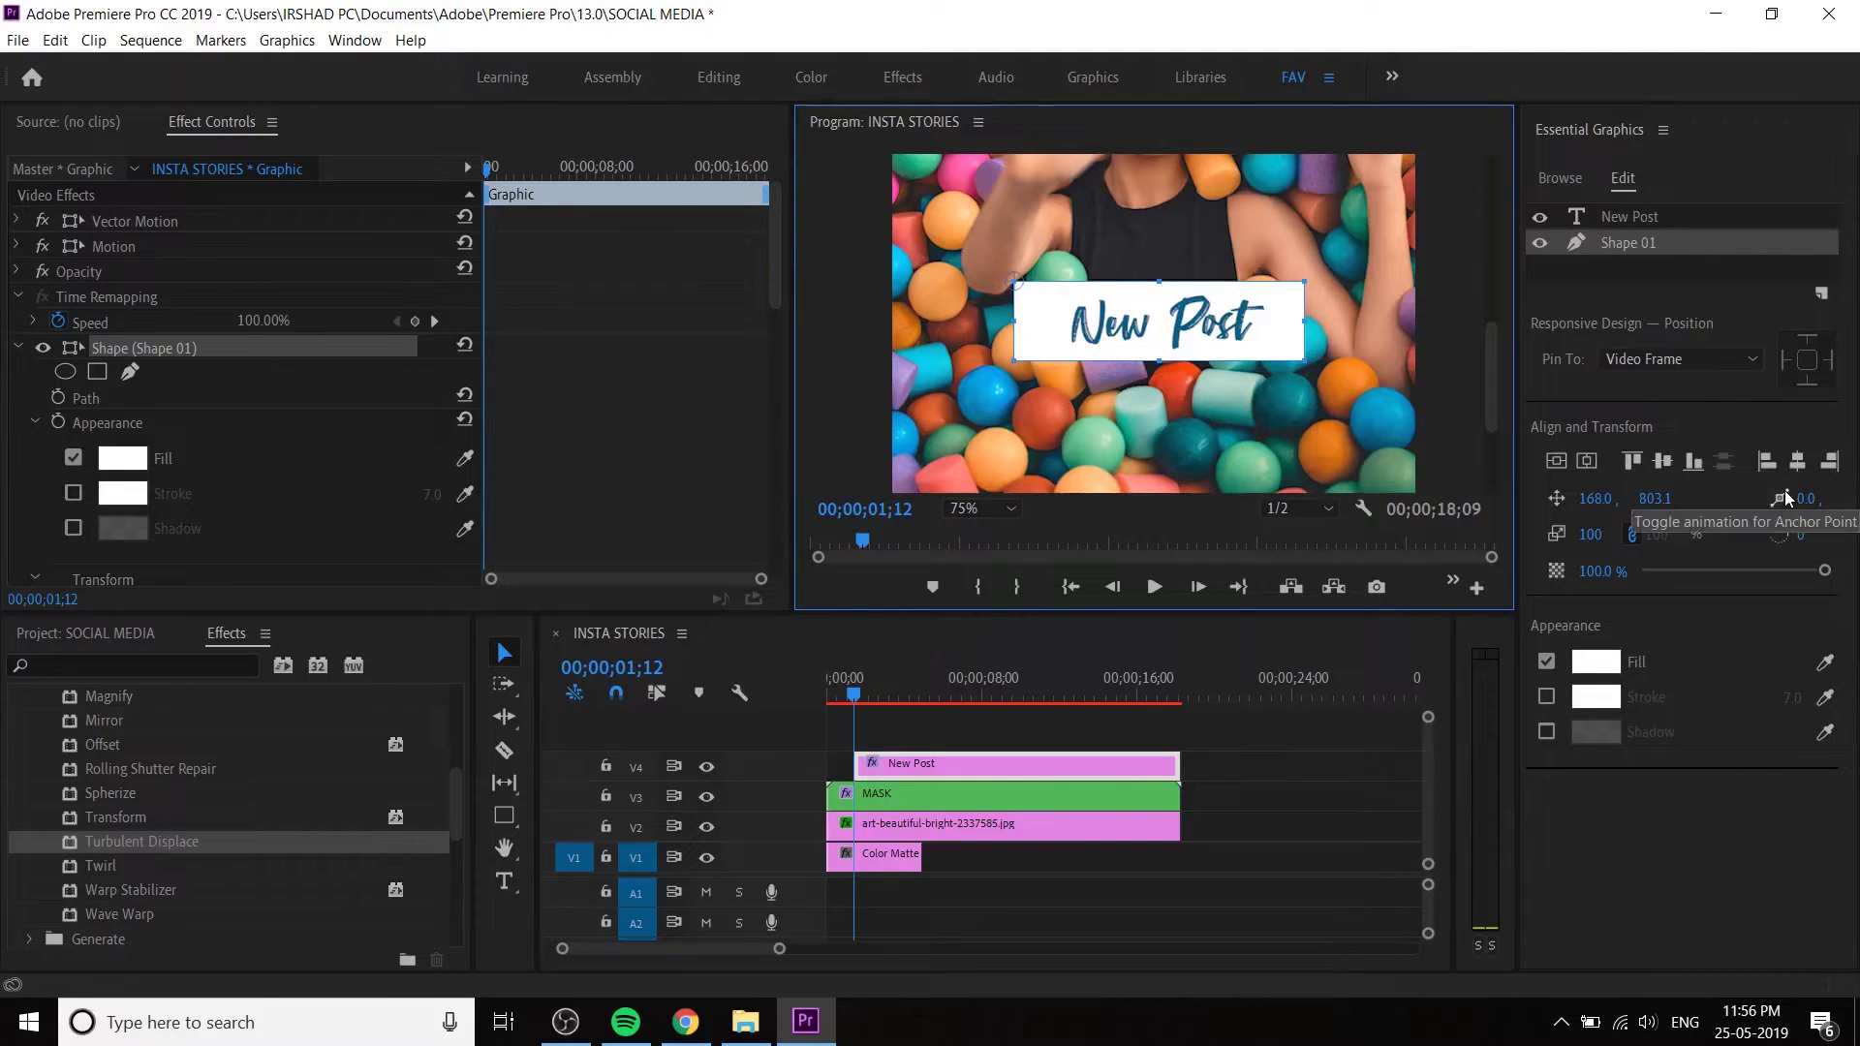
key(ctrl+s)
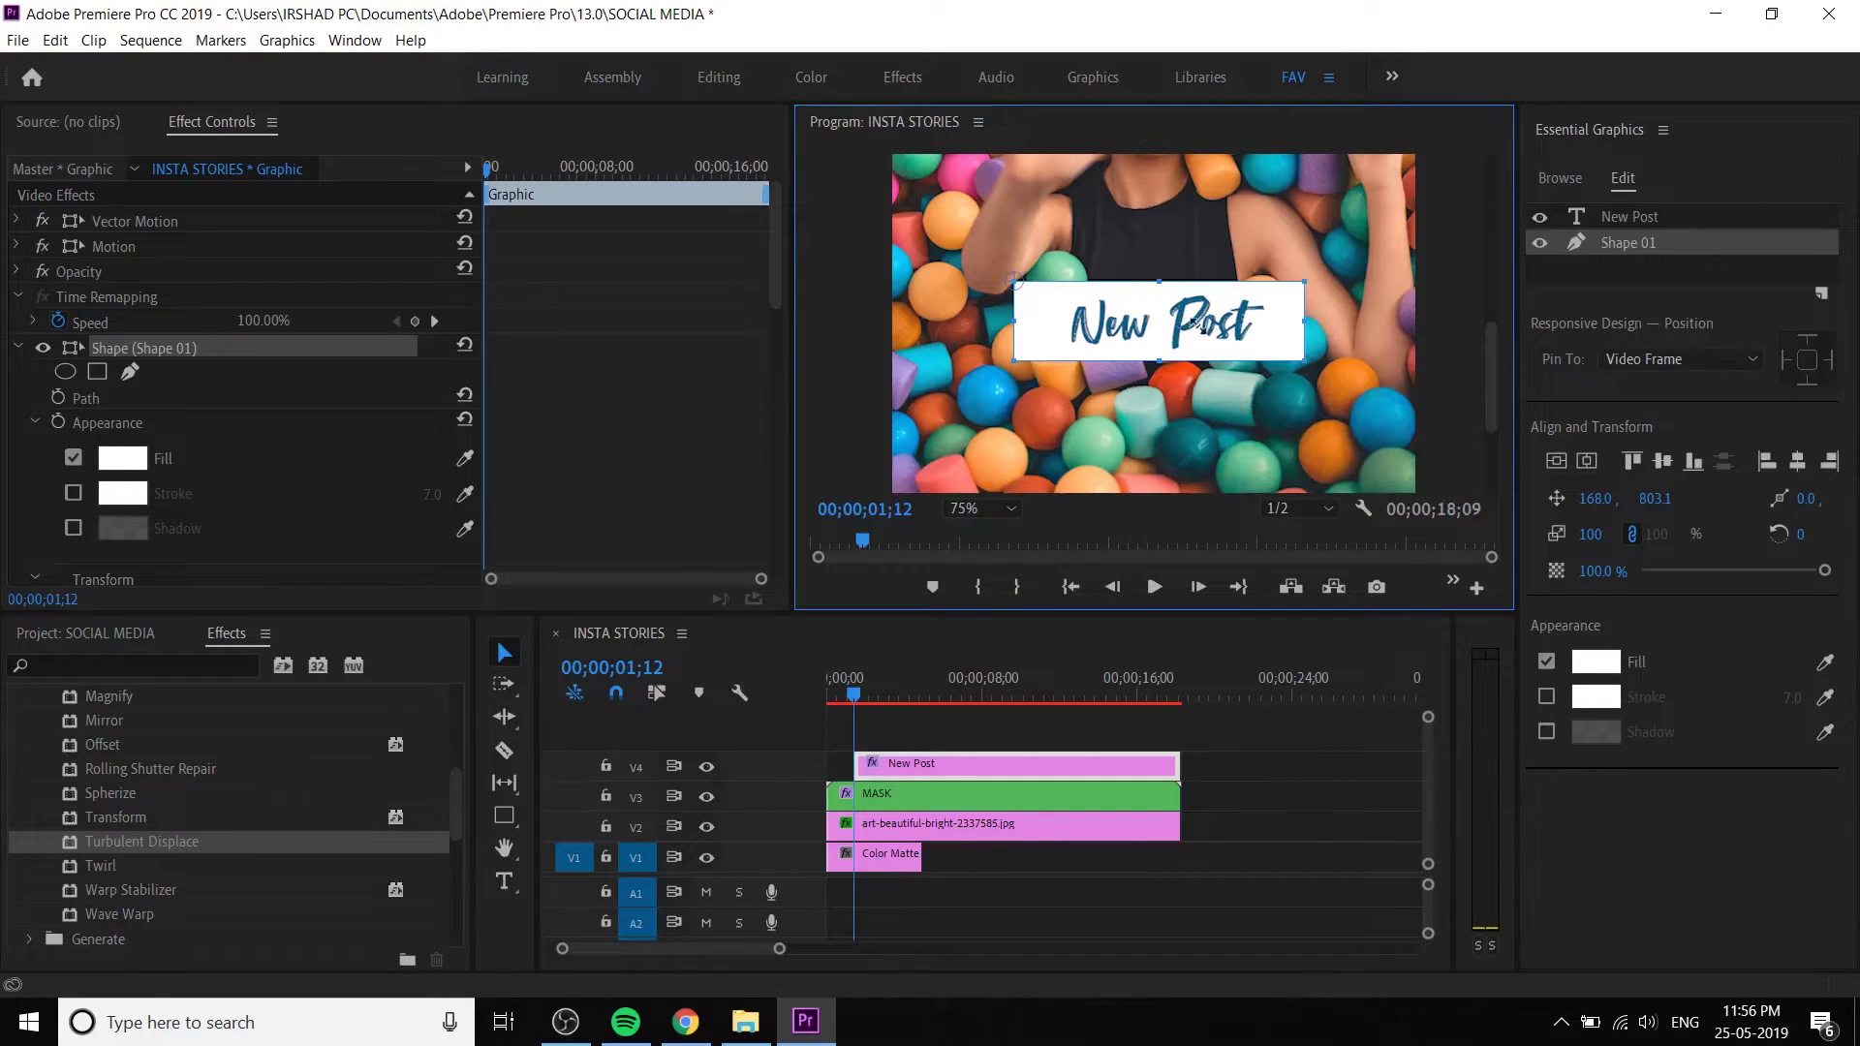
click(1281, 781)
click(1141, 766)
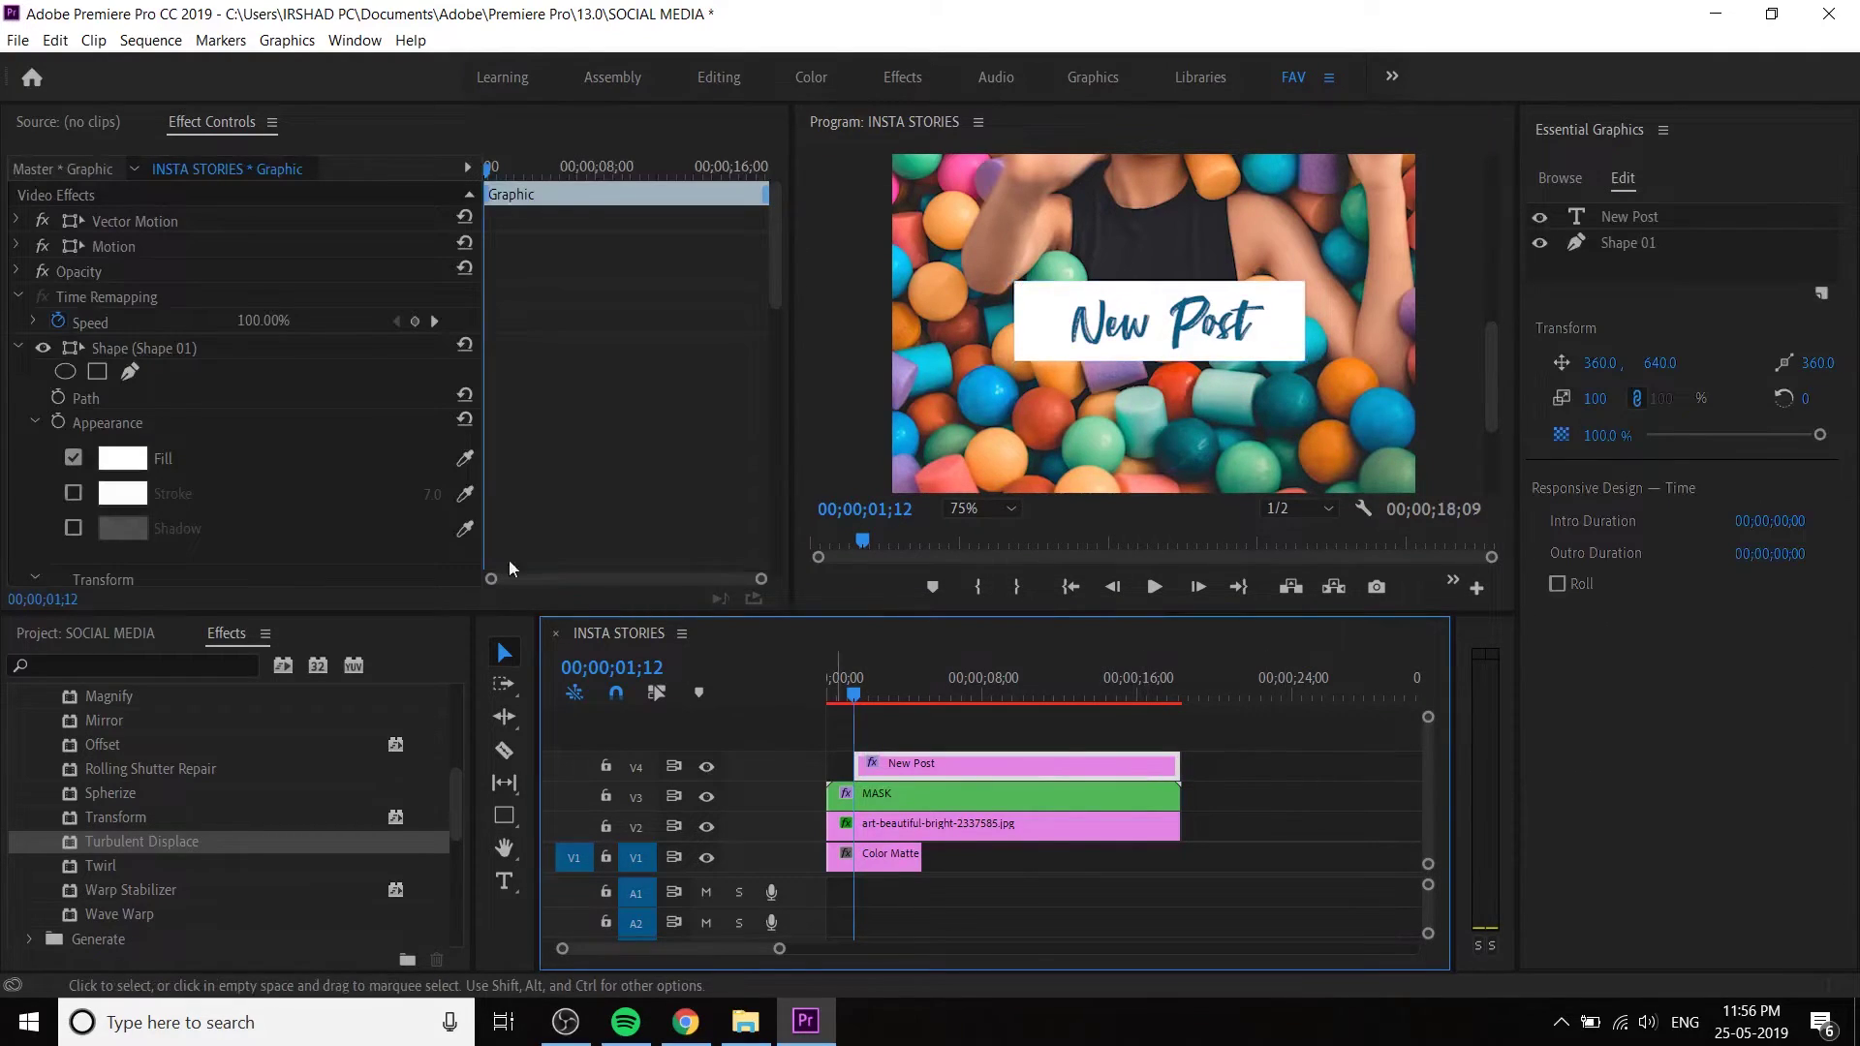
- Try pinning the New Post text to Shape 01 and test the link by shifting the rectangle vertically
click(1647, 248)
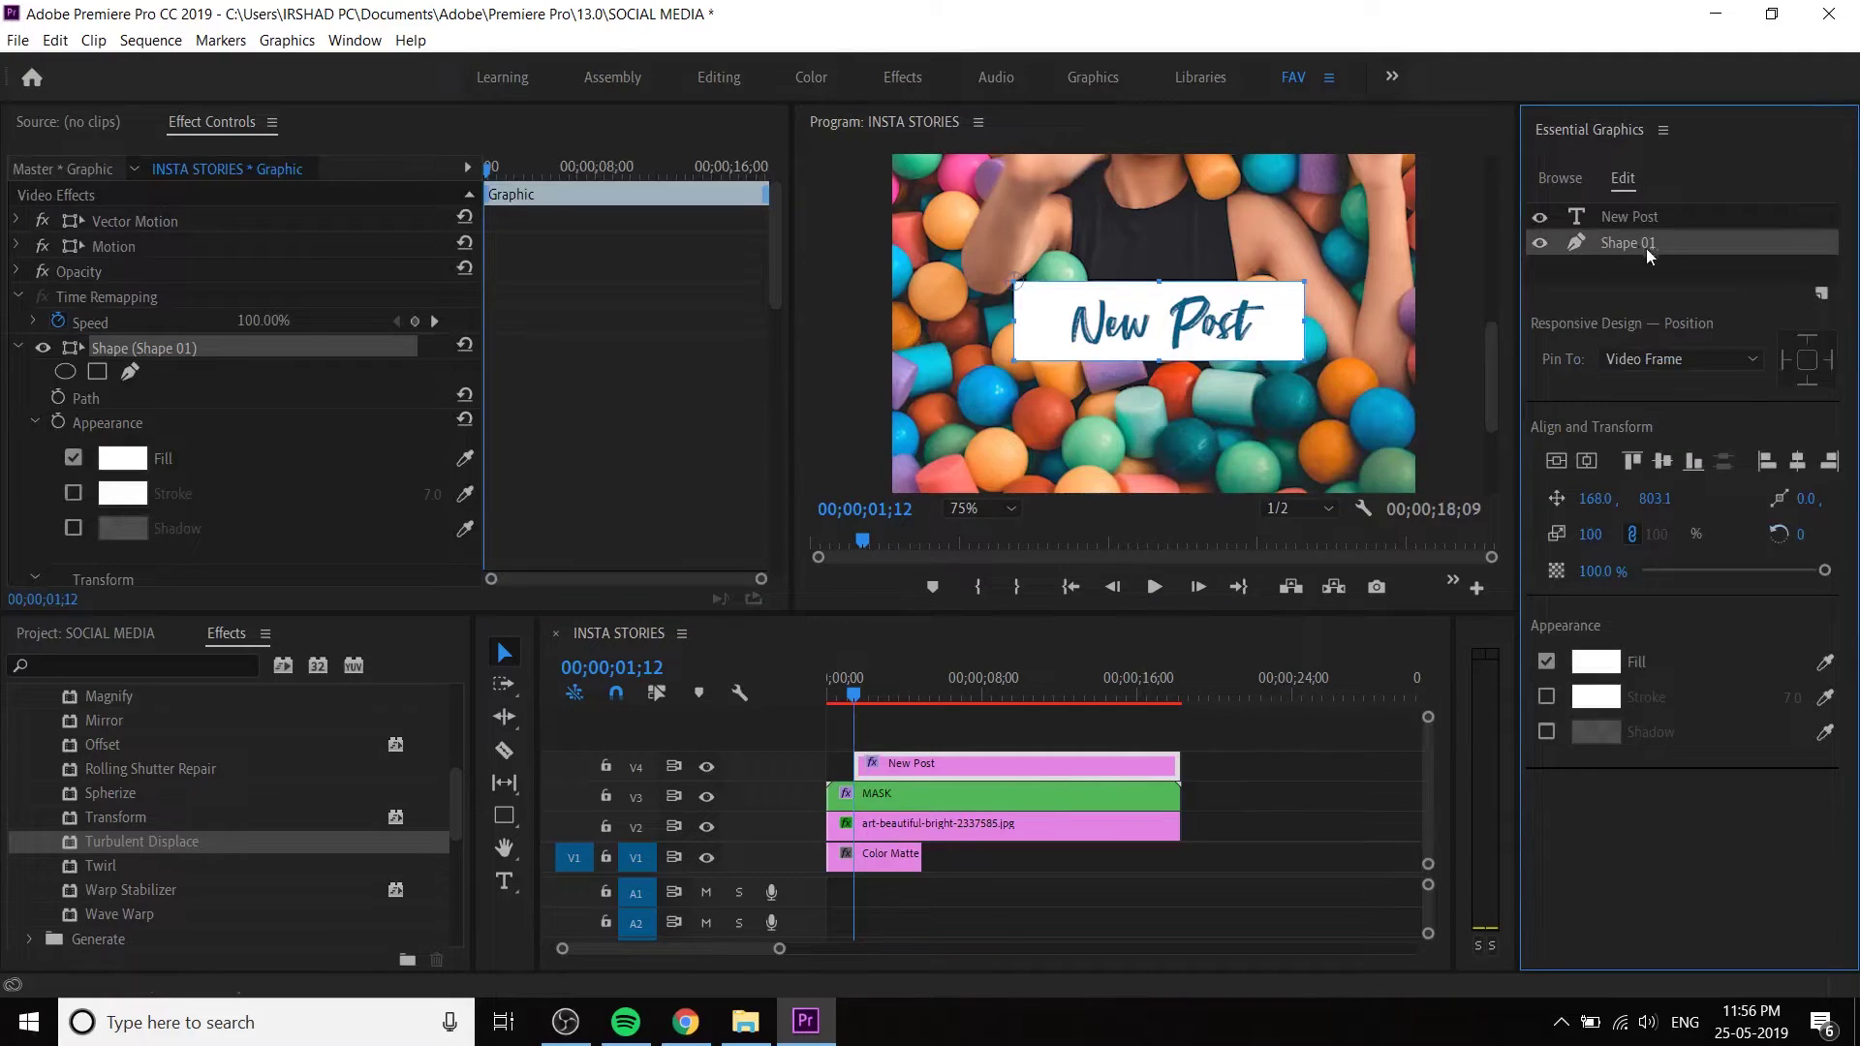
mouse_move(1649, 498)
mouse_down()
mouse_move(1676, 498)
mouse_move(1647, 498)
mouse_up()
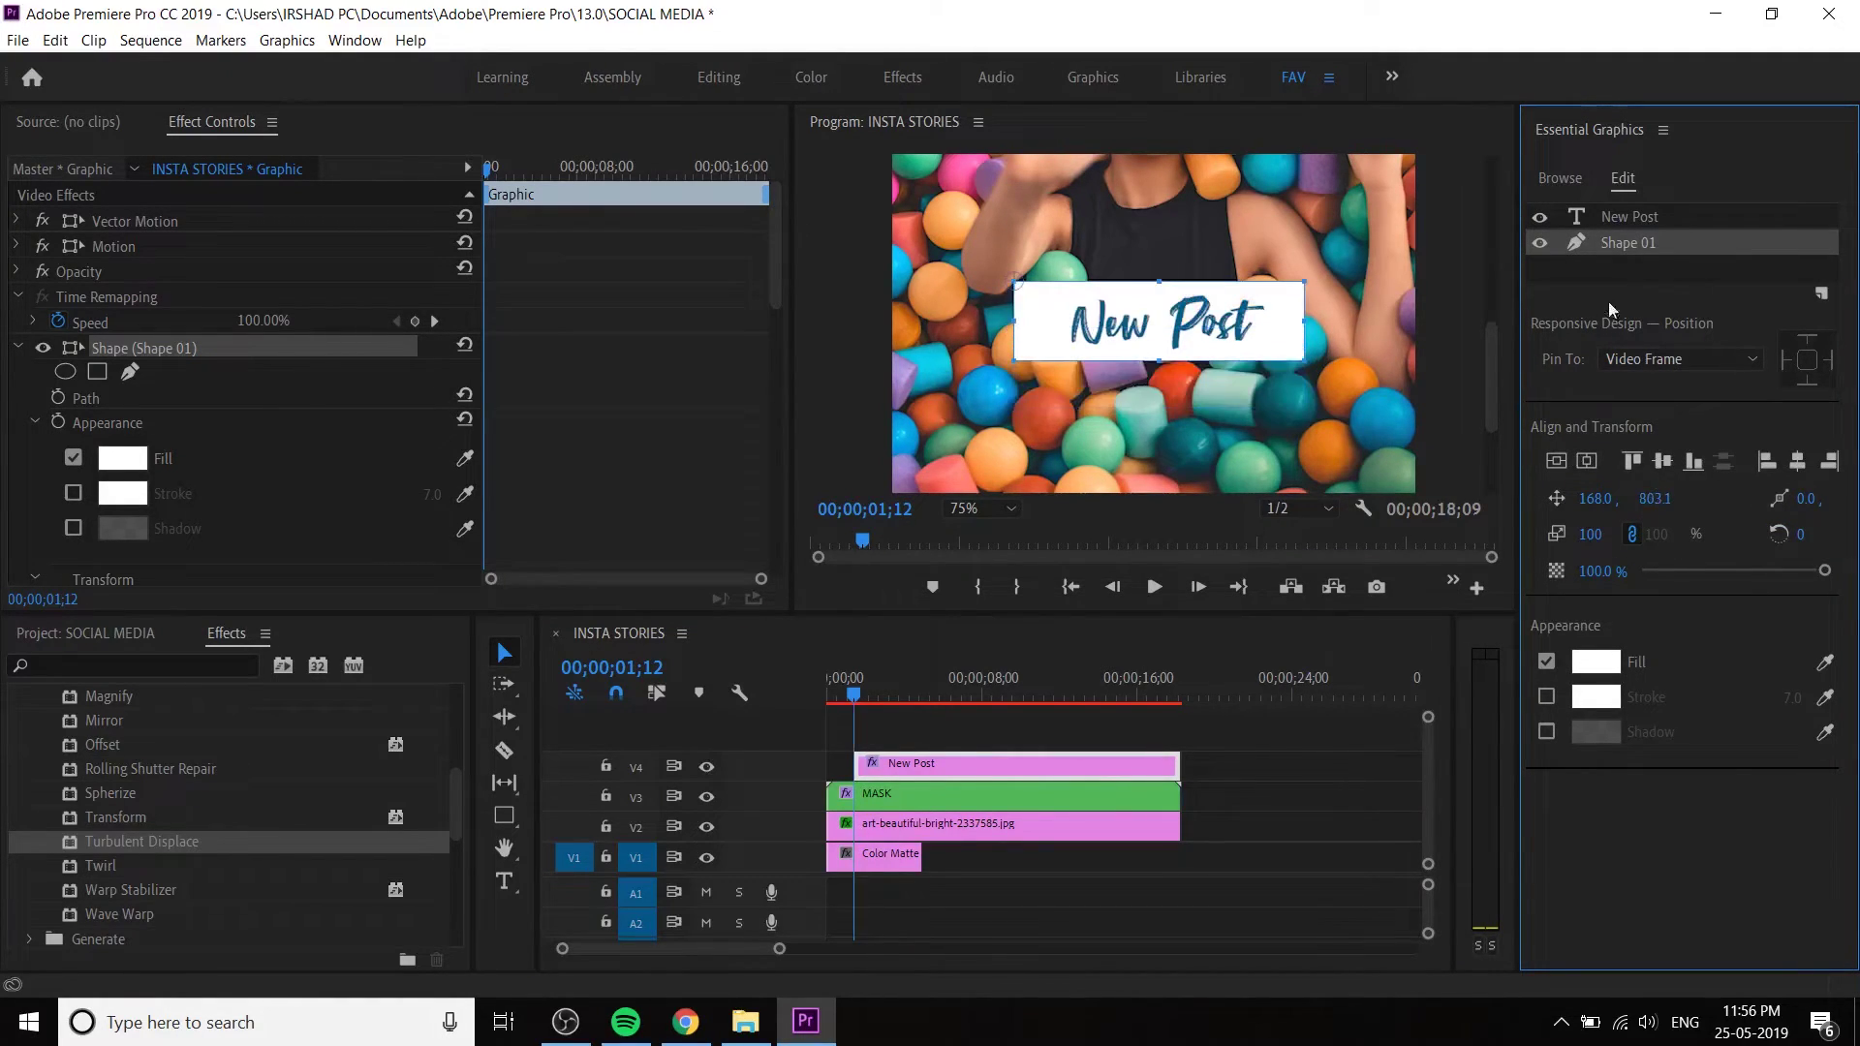
click(1627, 219)
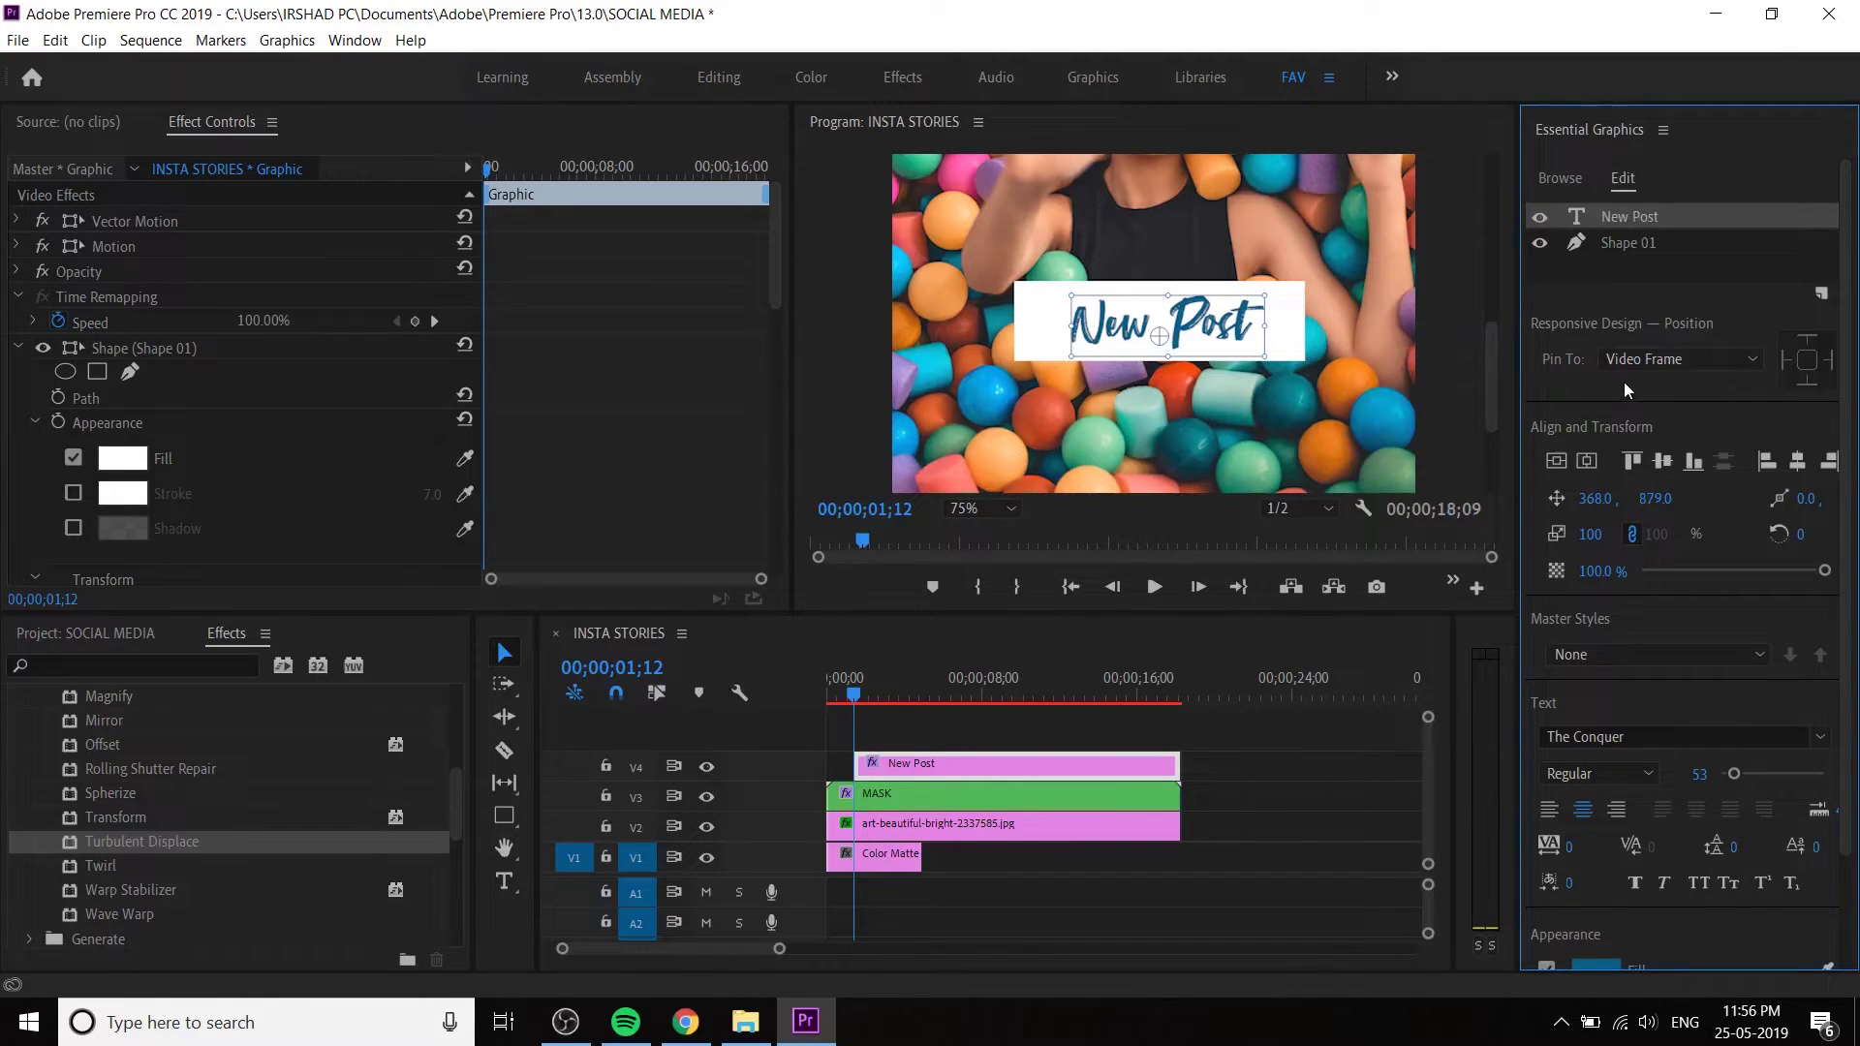
click(1682, 357)
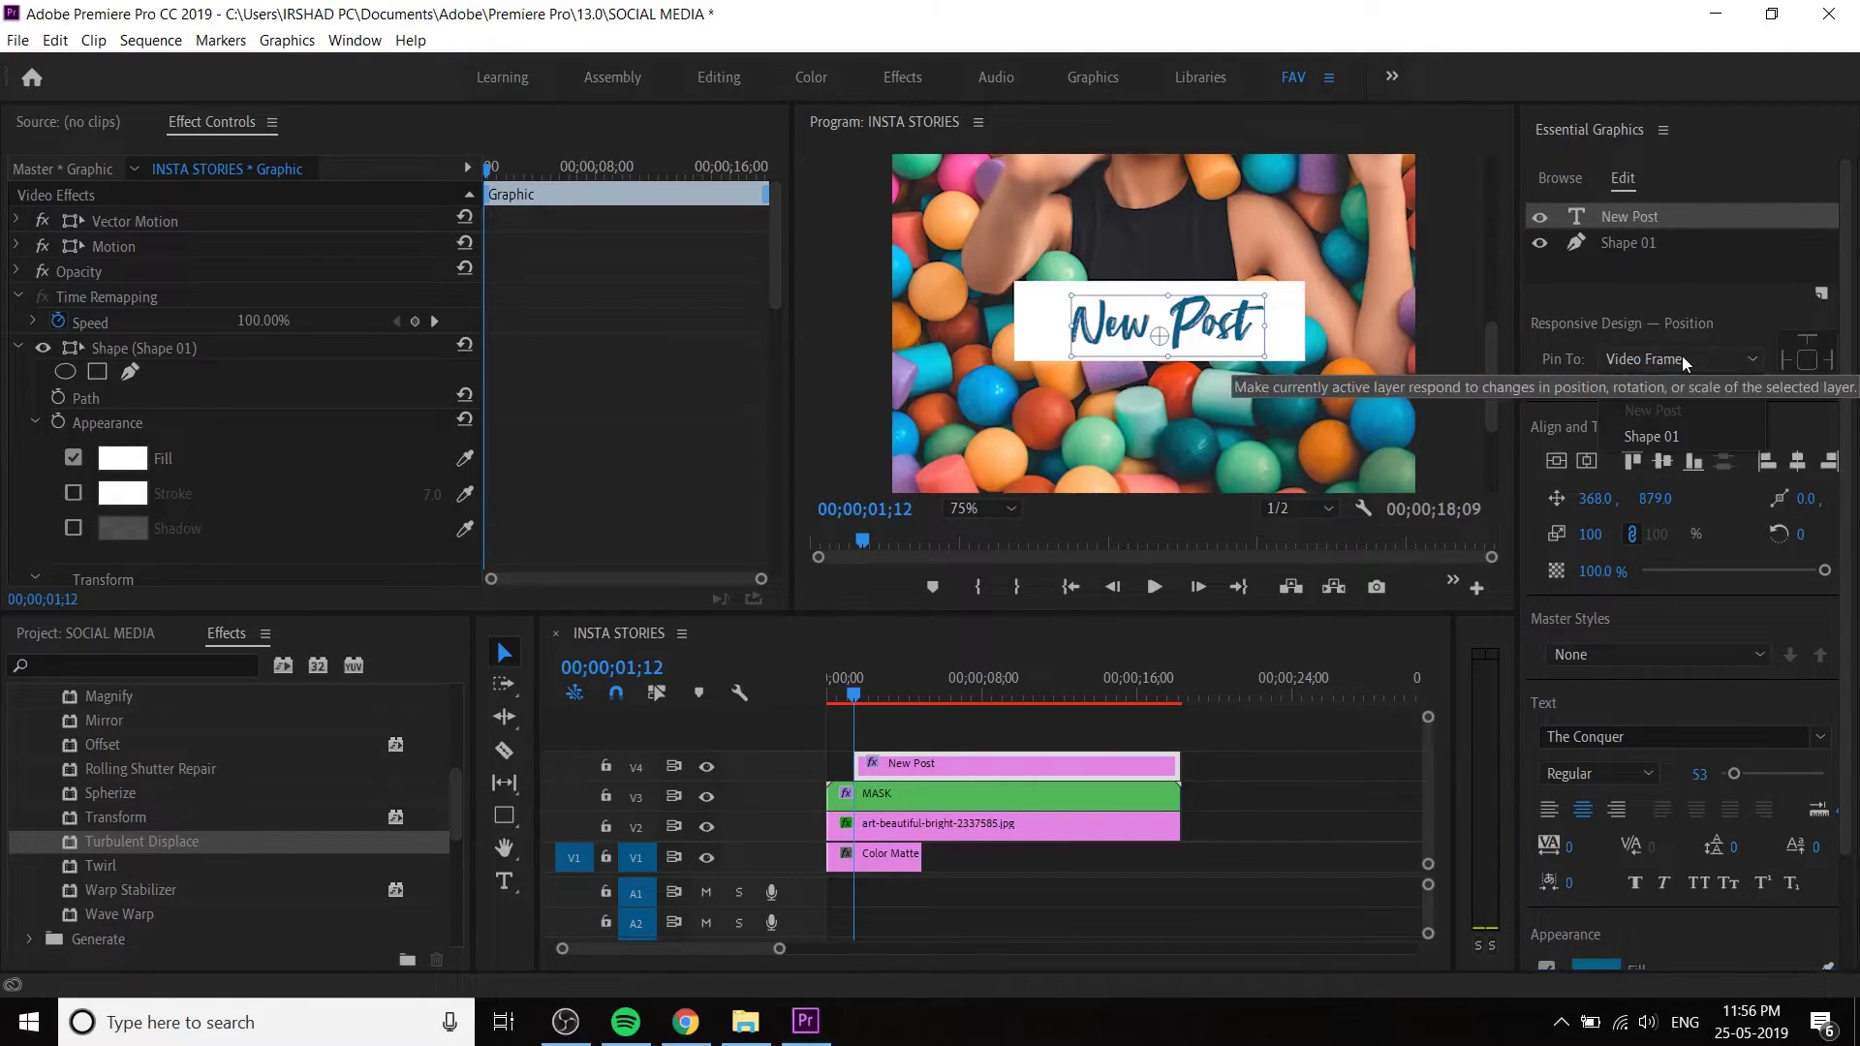
click(1690, 444)
click(1640, 243)
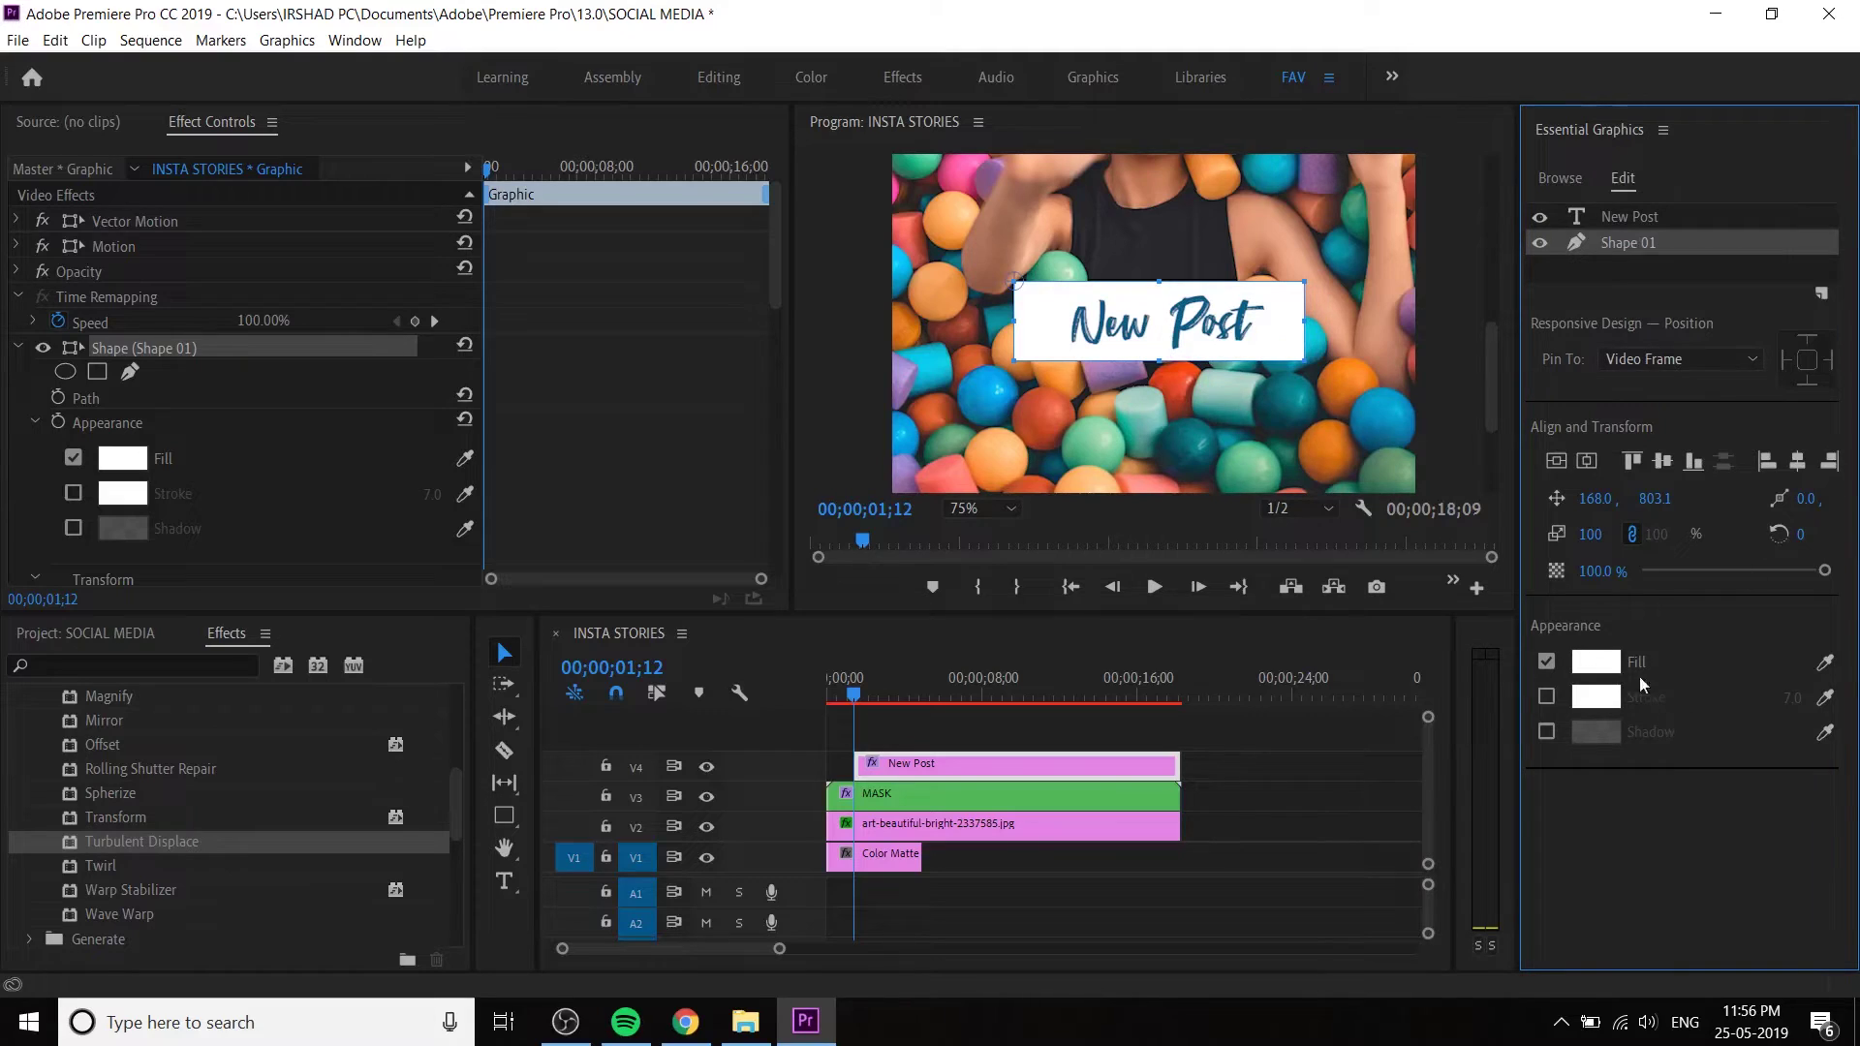
drag(1664, 506, 1671, 506)
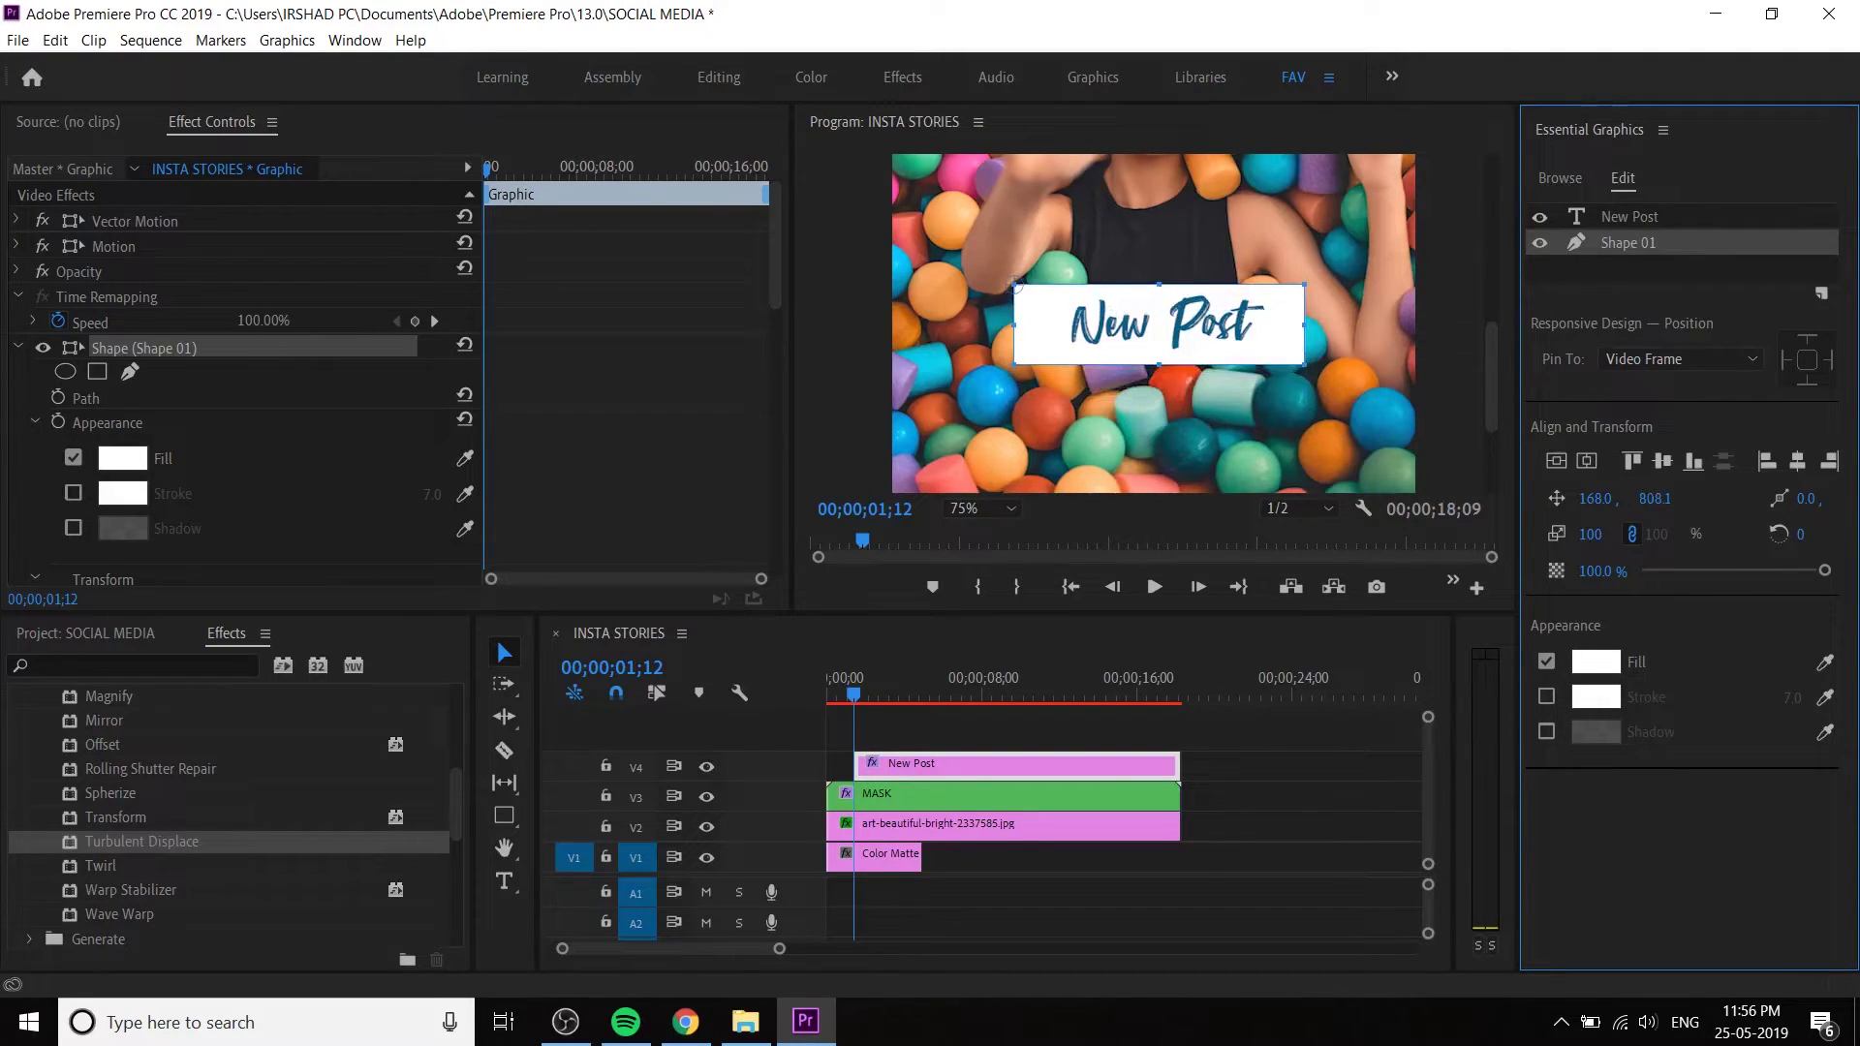
- Try pinning the New Post text to all edges of Shape 01, and test it with another vertical shift of the rectangle
click(1632, 217)
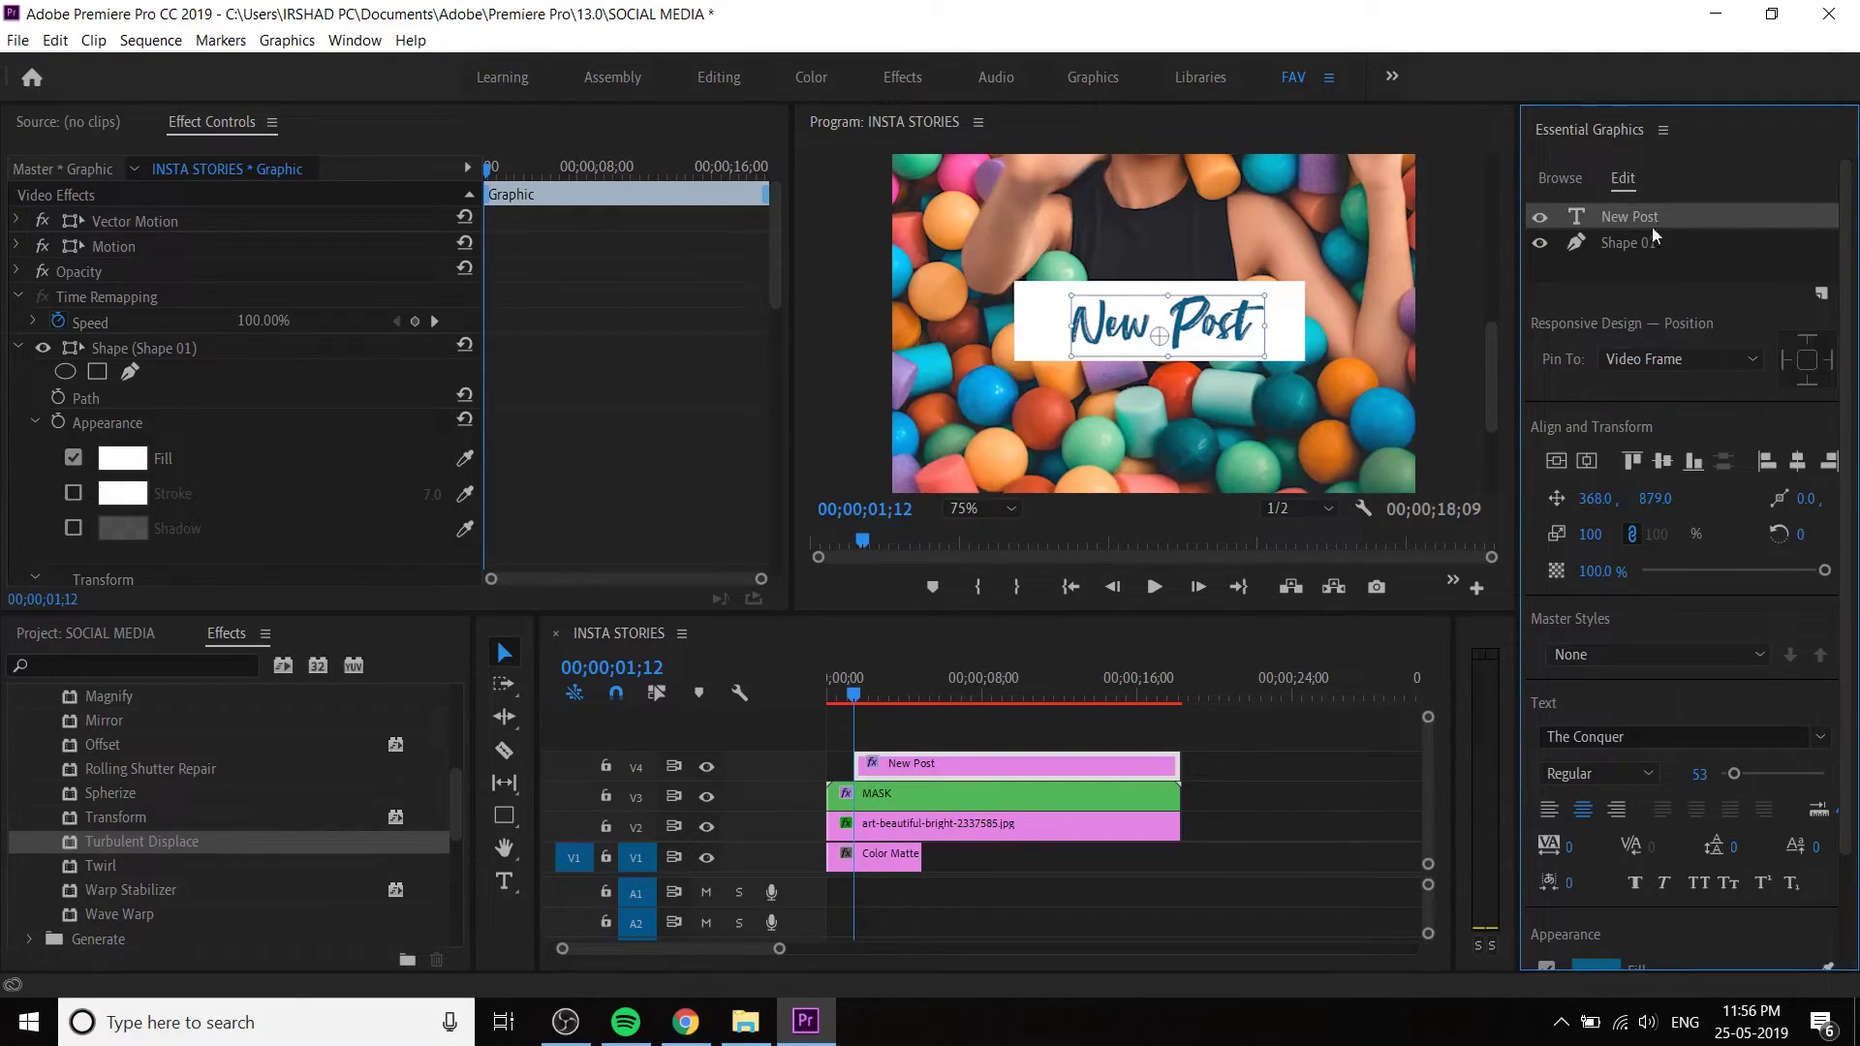
click(1643, 360)
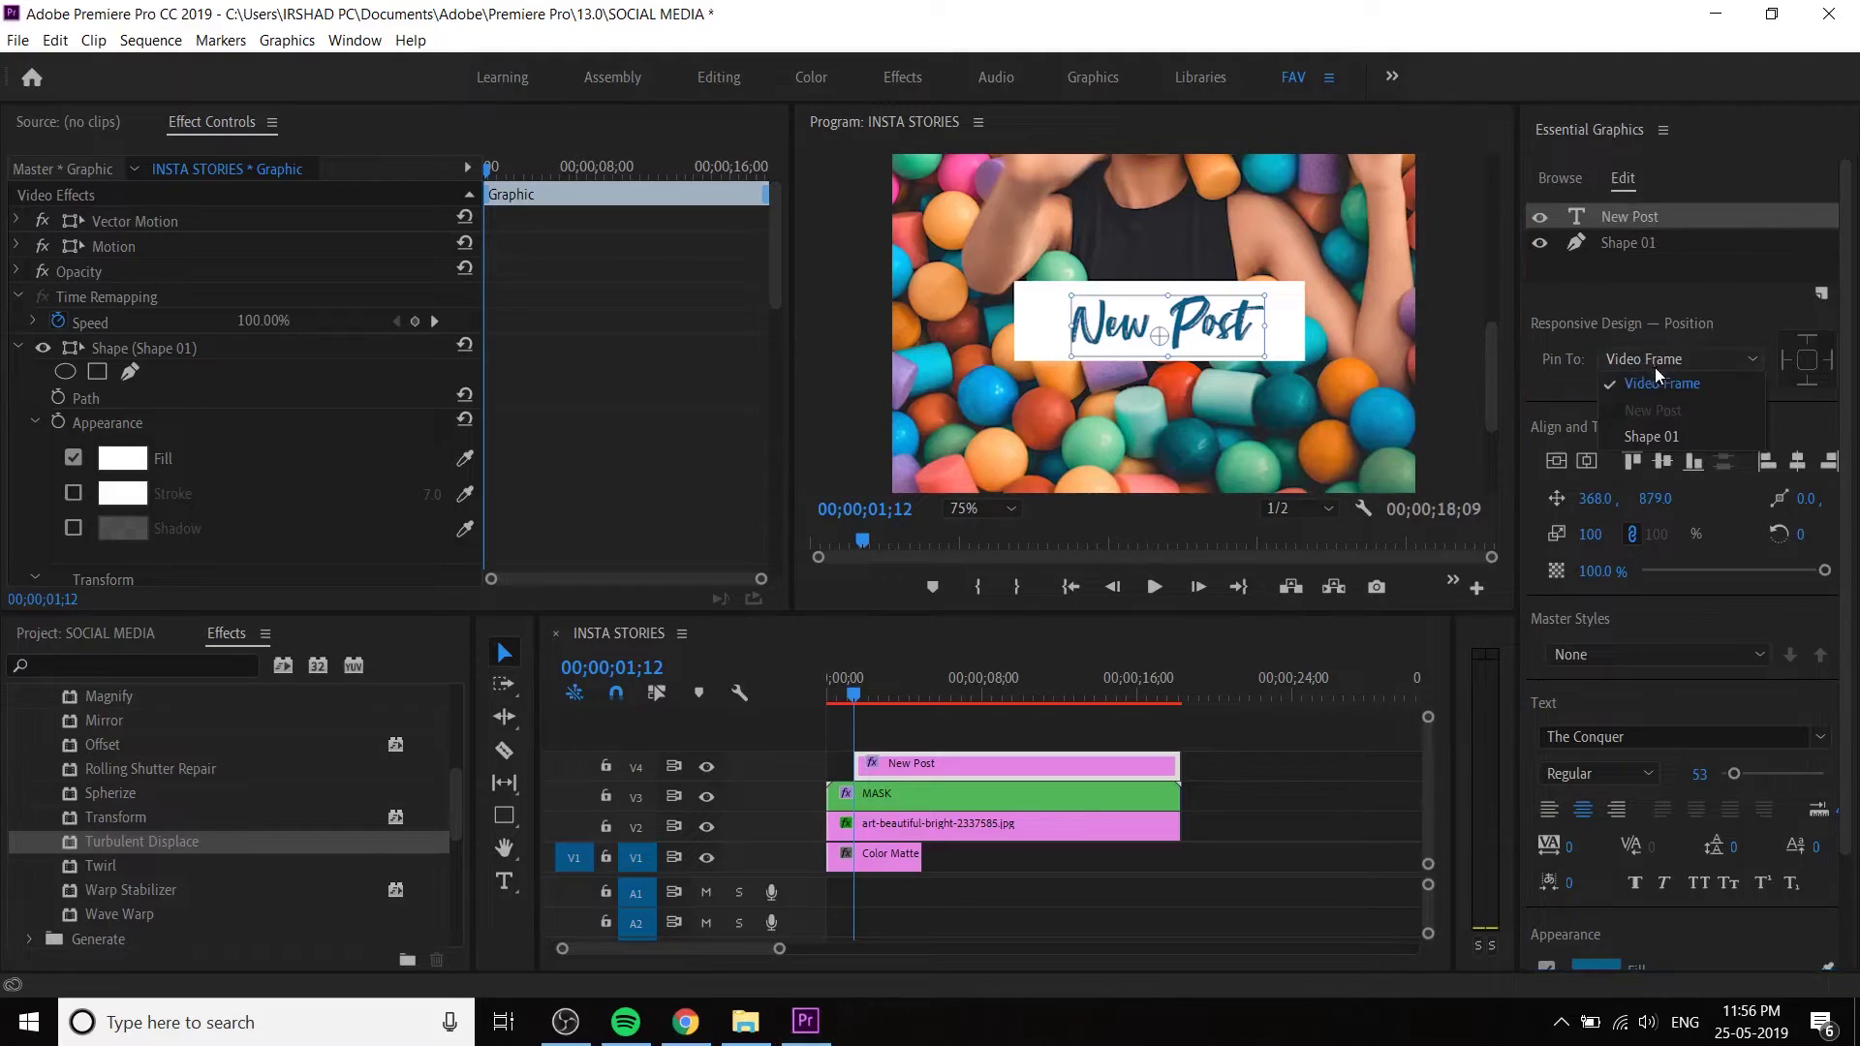
click(1669, 439)
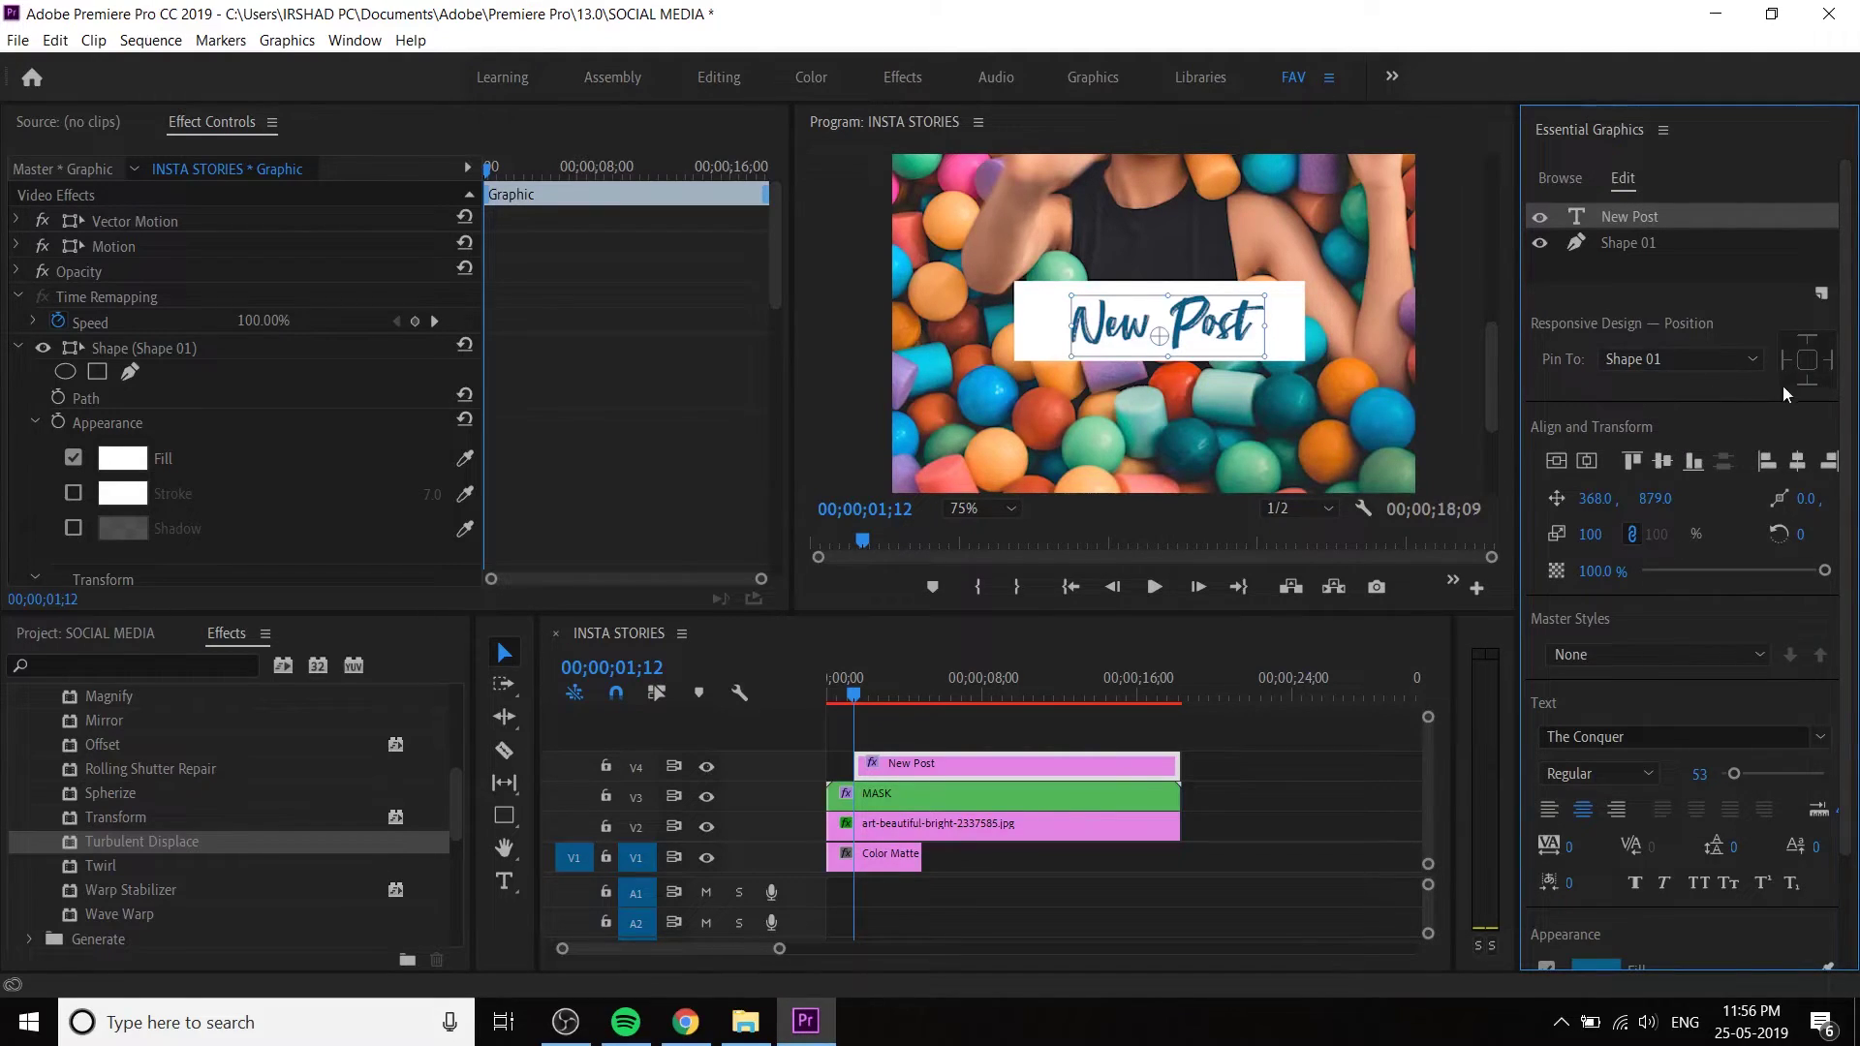
click(1811, 362)
click(1635, 248)
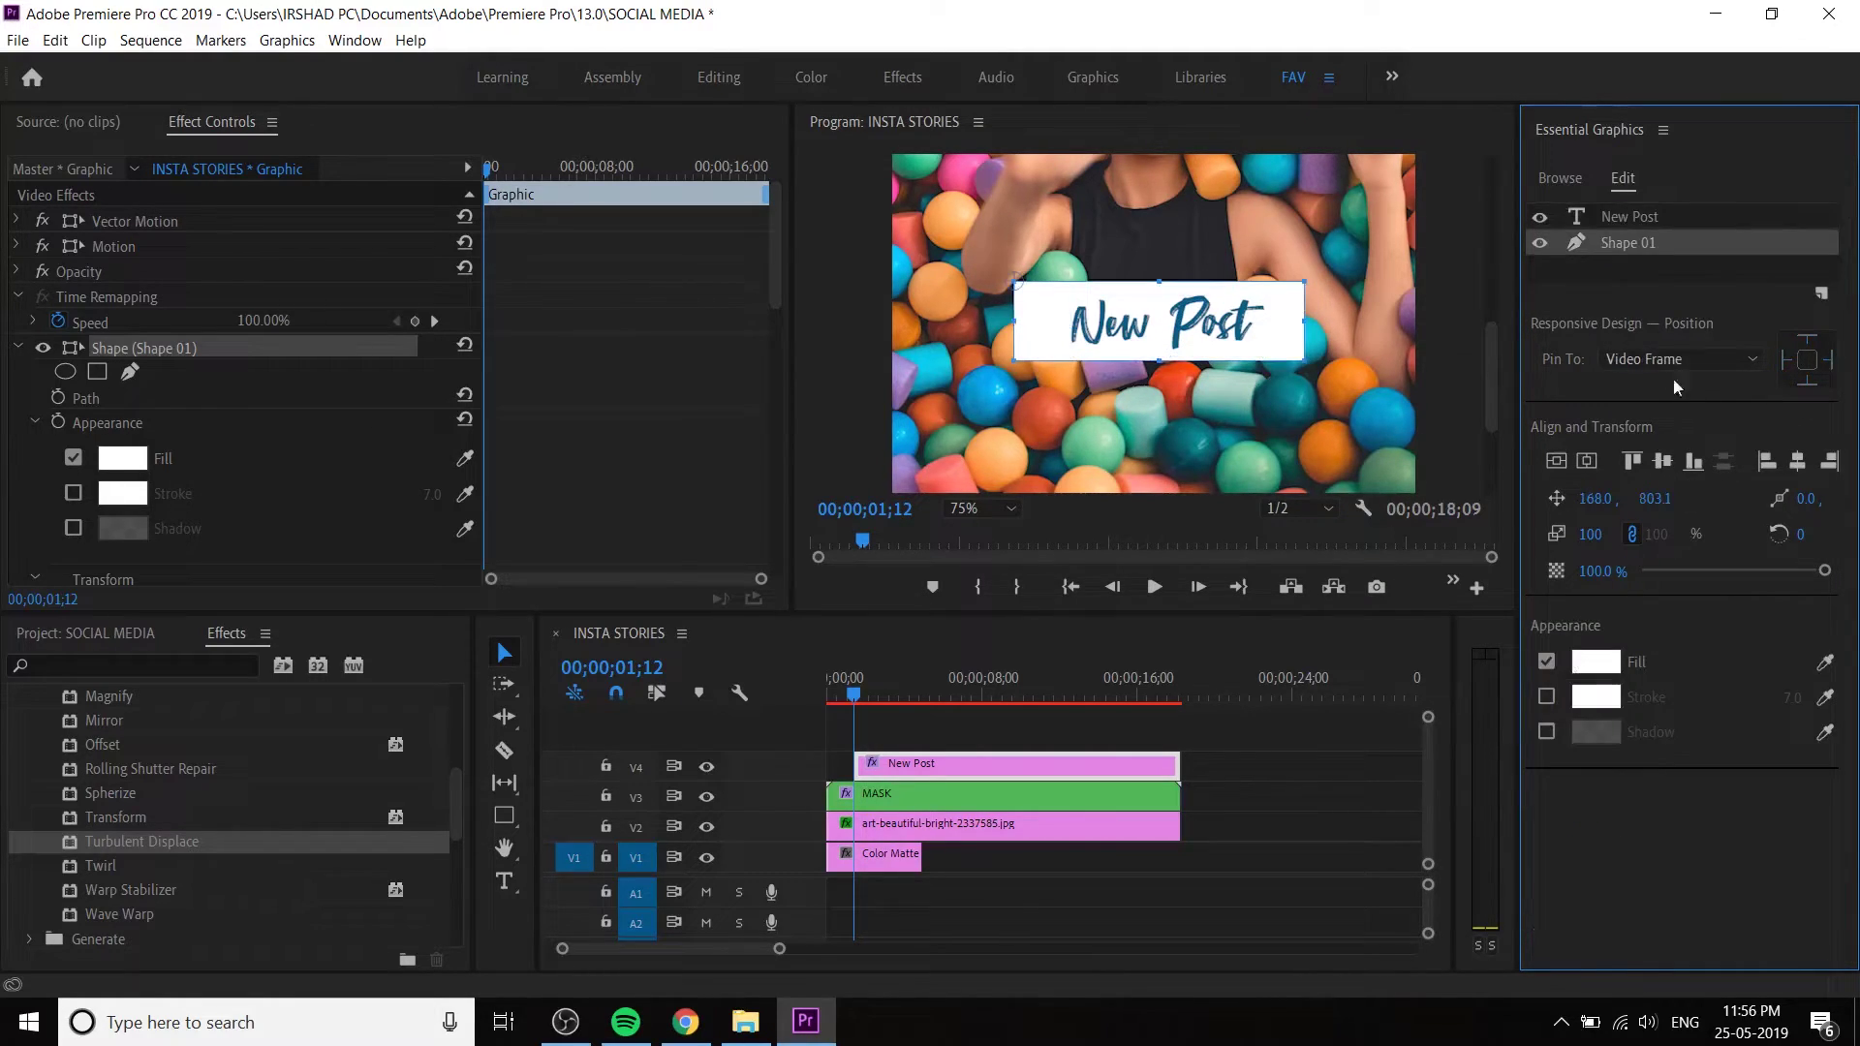
drag(1655, 499, 1662, 499)
click(1654, 216)
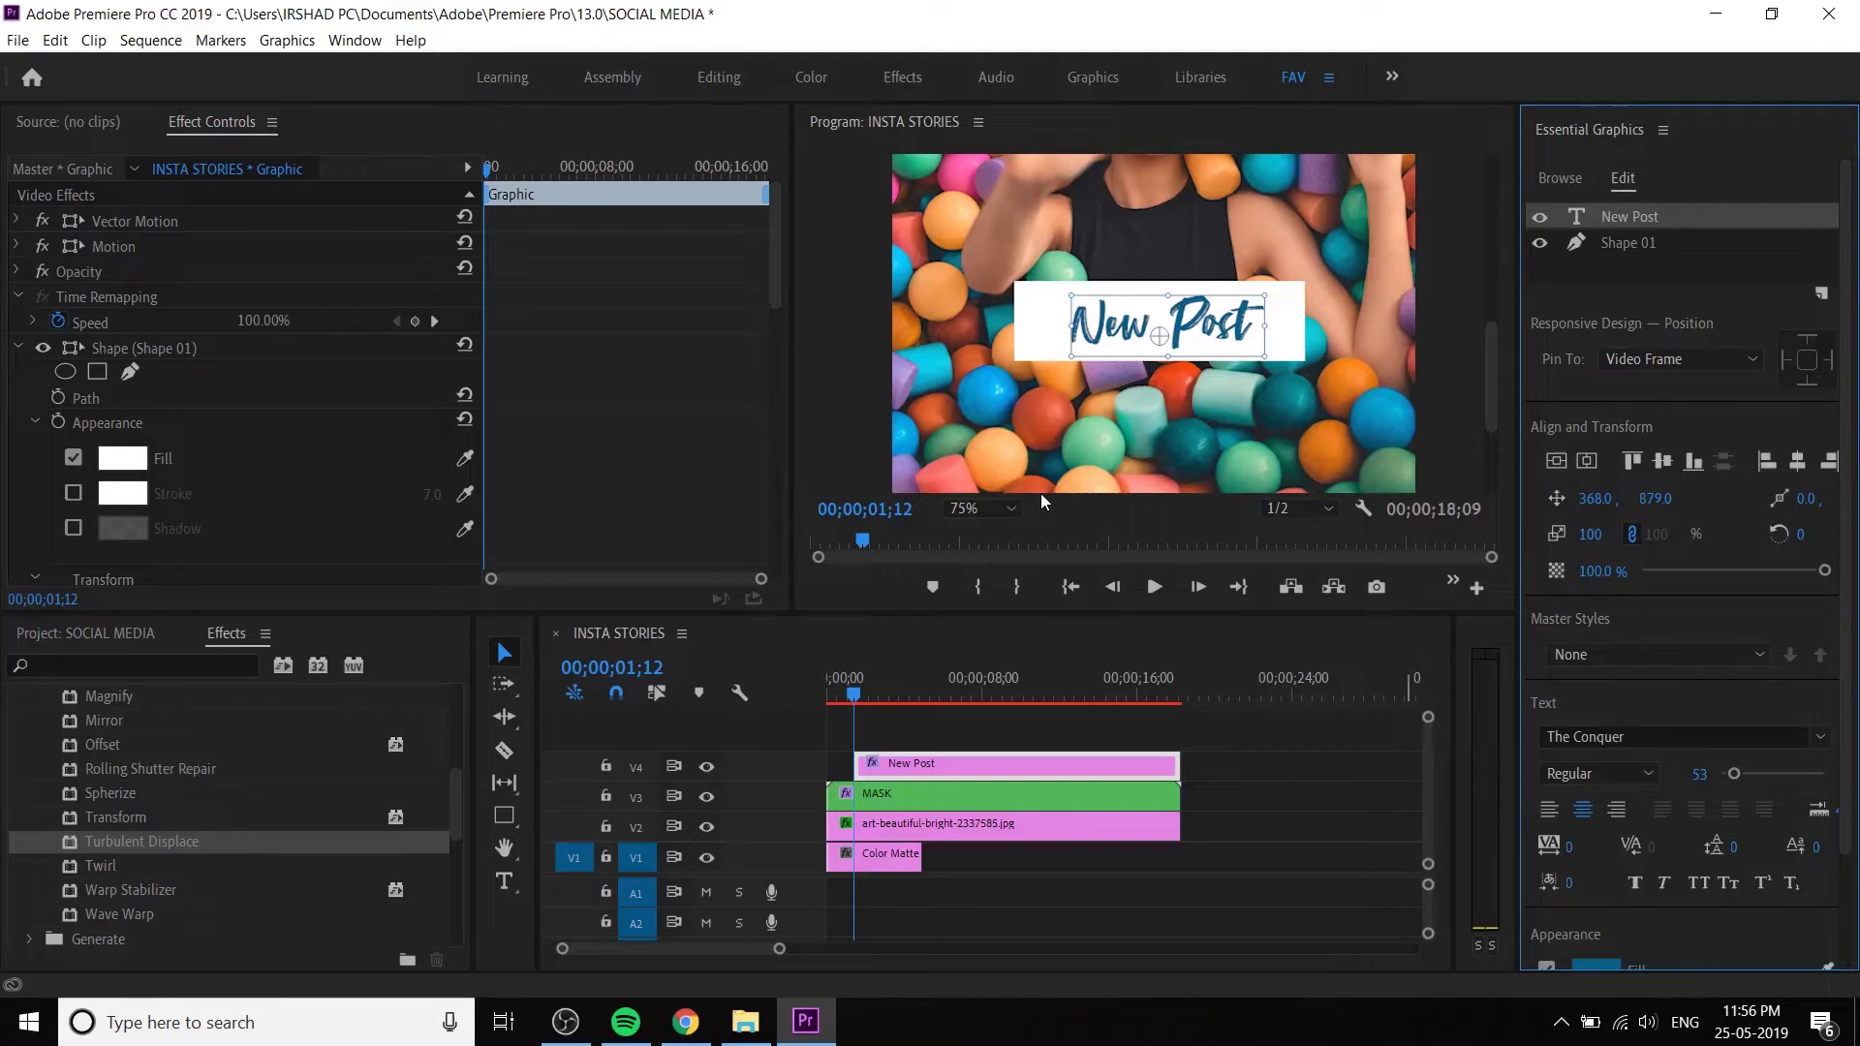
- Collapse the Shape 01 properties and examine the whole graphic's Motion settings, including its Position values
click(21, 351)
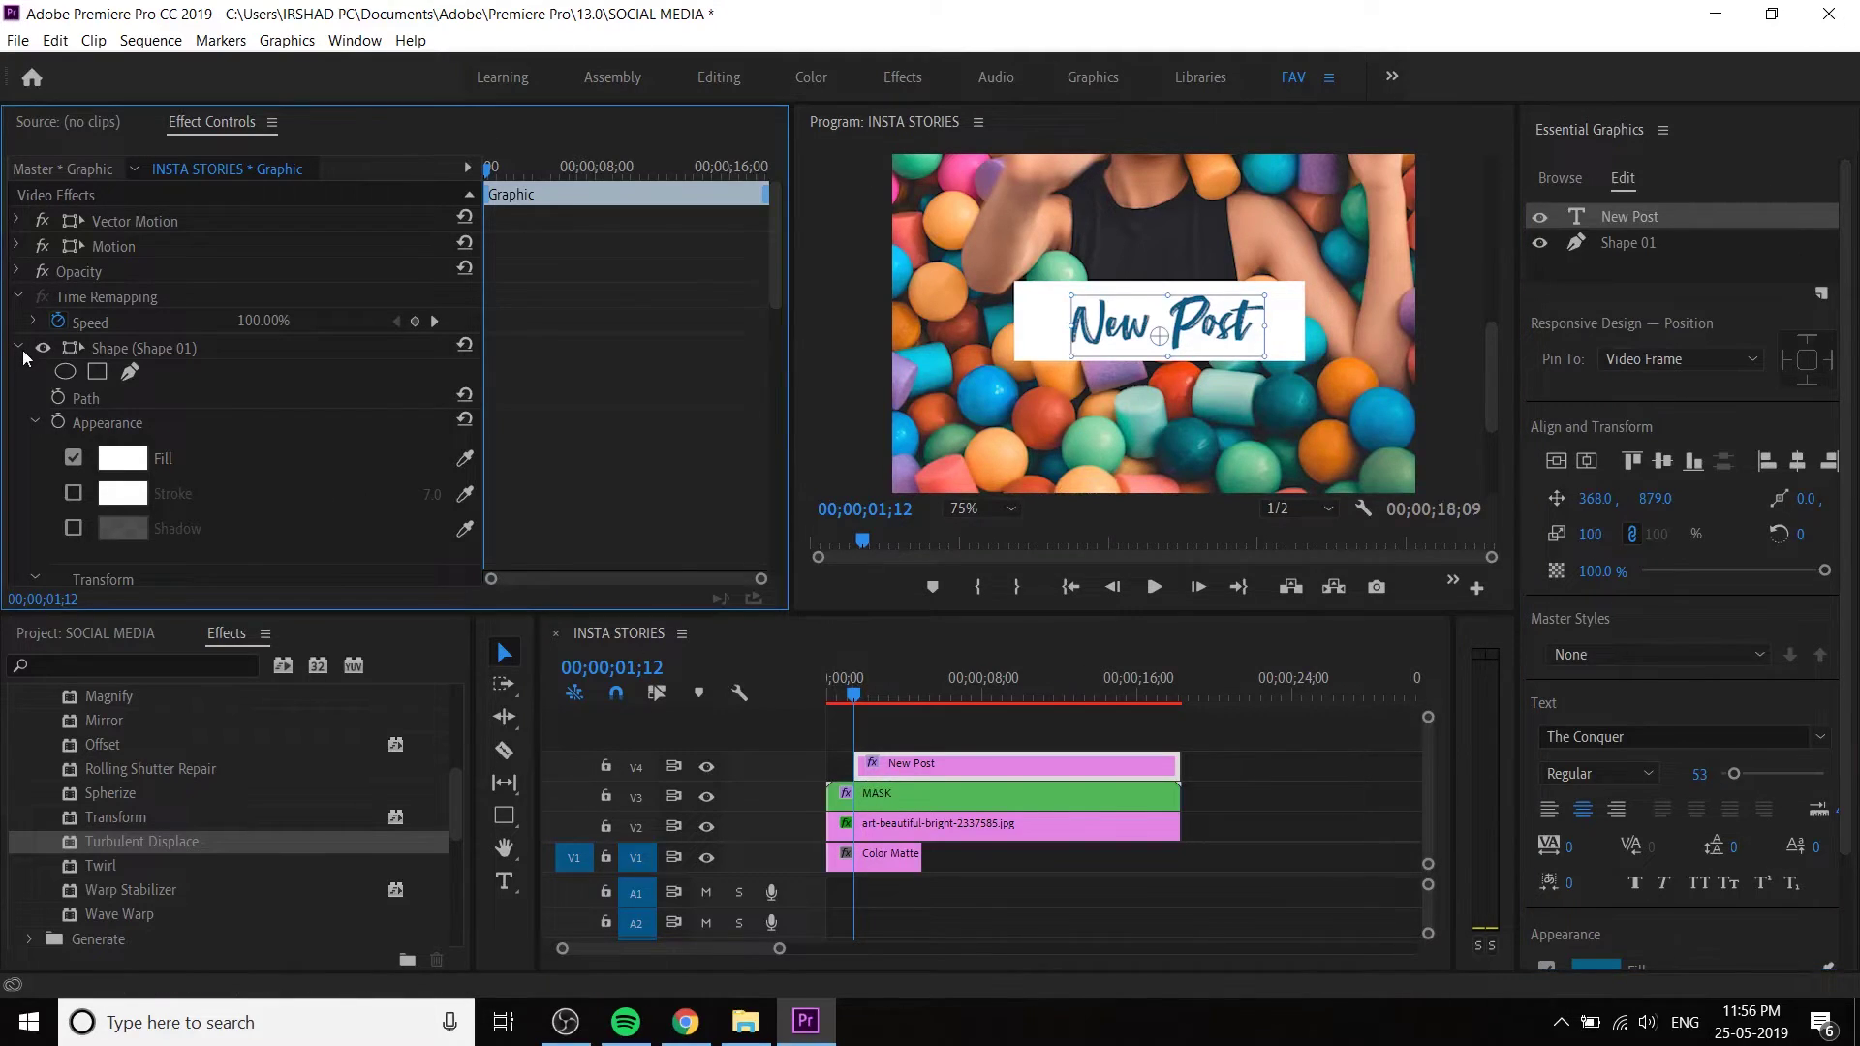
click(19, 348)
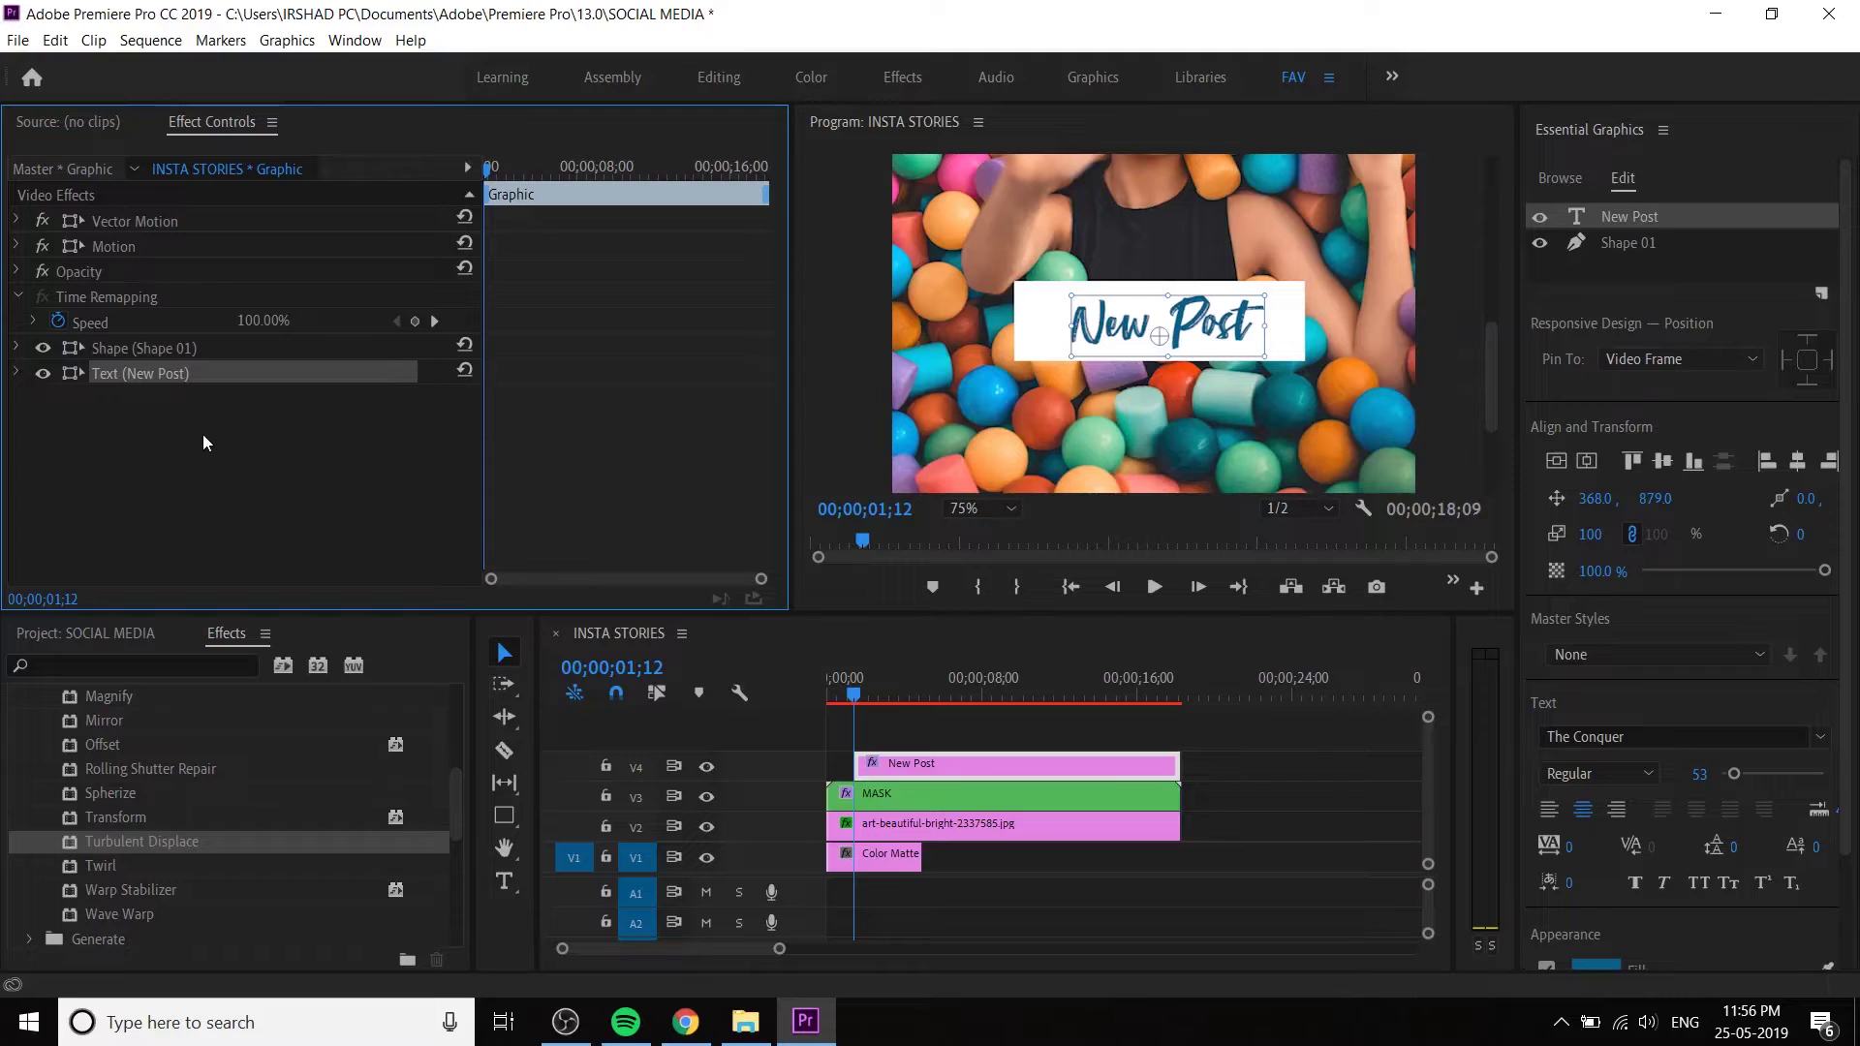
click(115, 242)
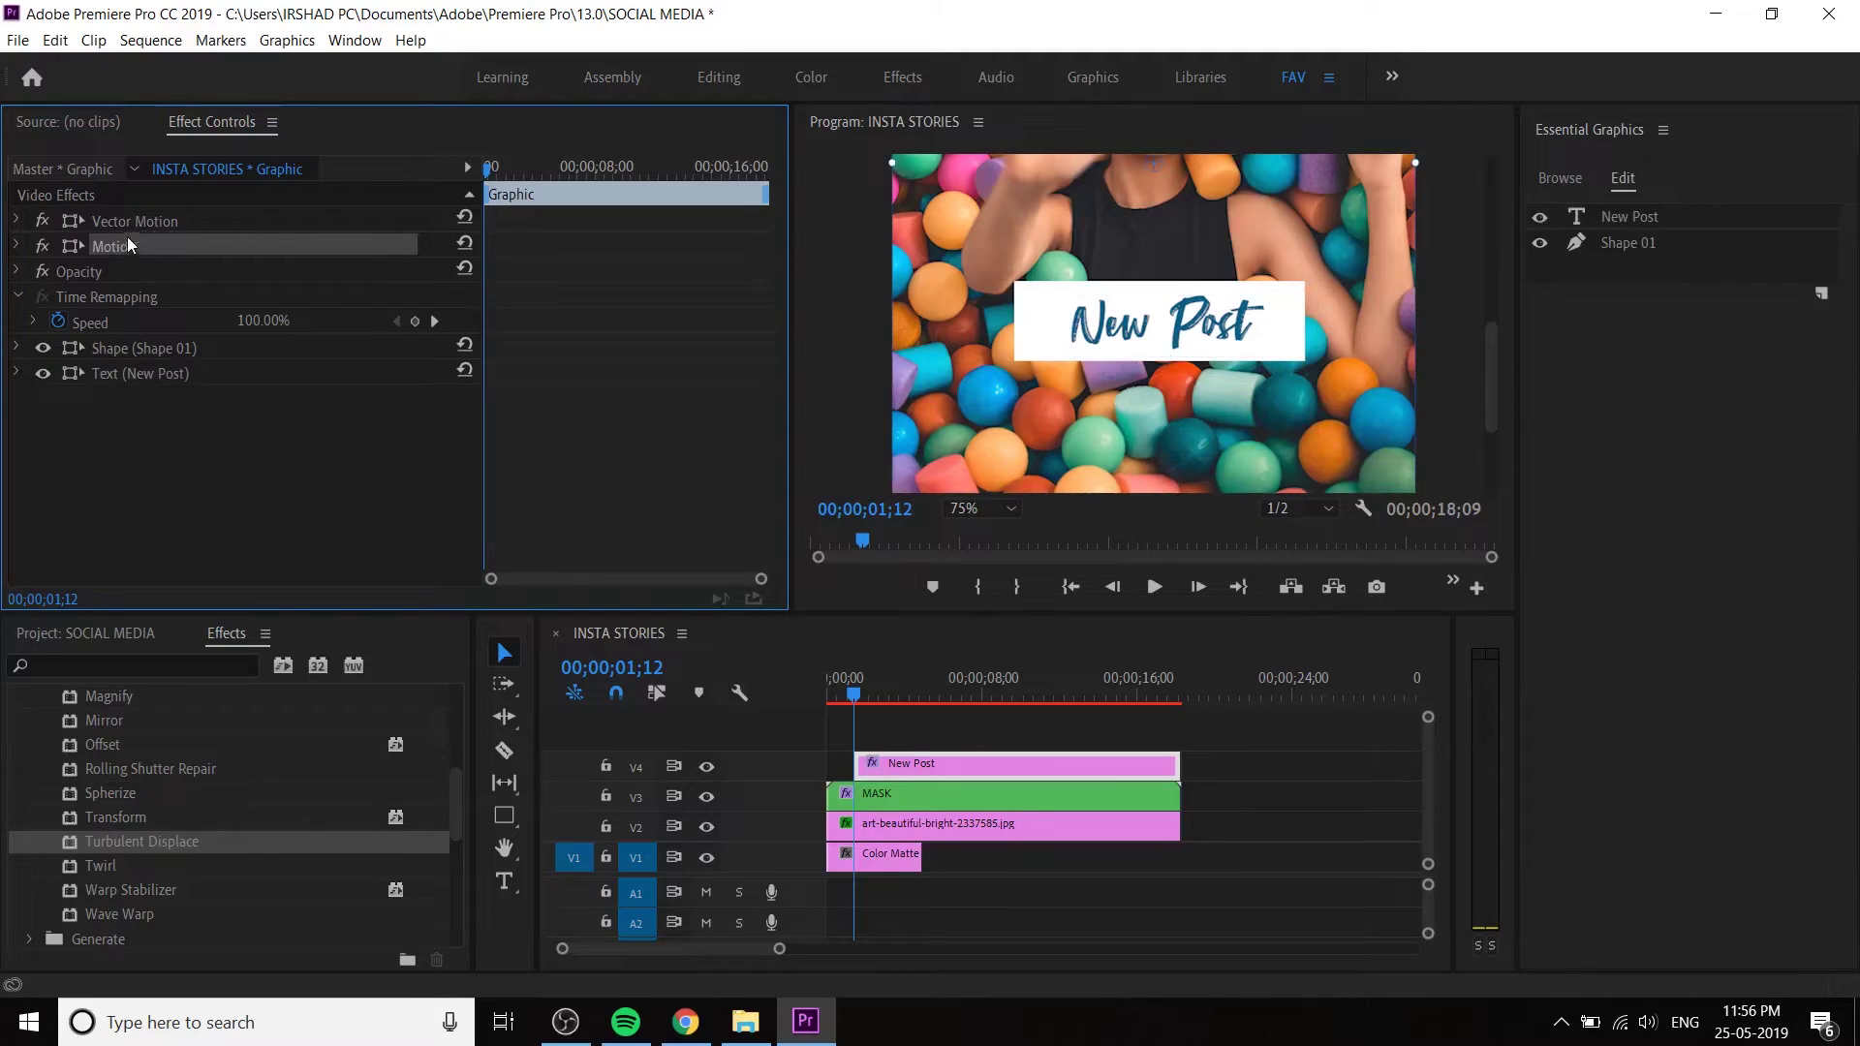
click(137, 224)
click(22, 246)
click(17, 246)
mouse_move(315, 271)
mouse_down()
mouse_move(595, 272)
mouse_move(315, 271)
mouse_up()
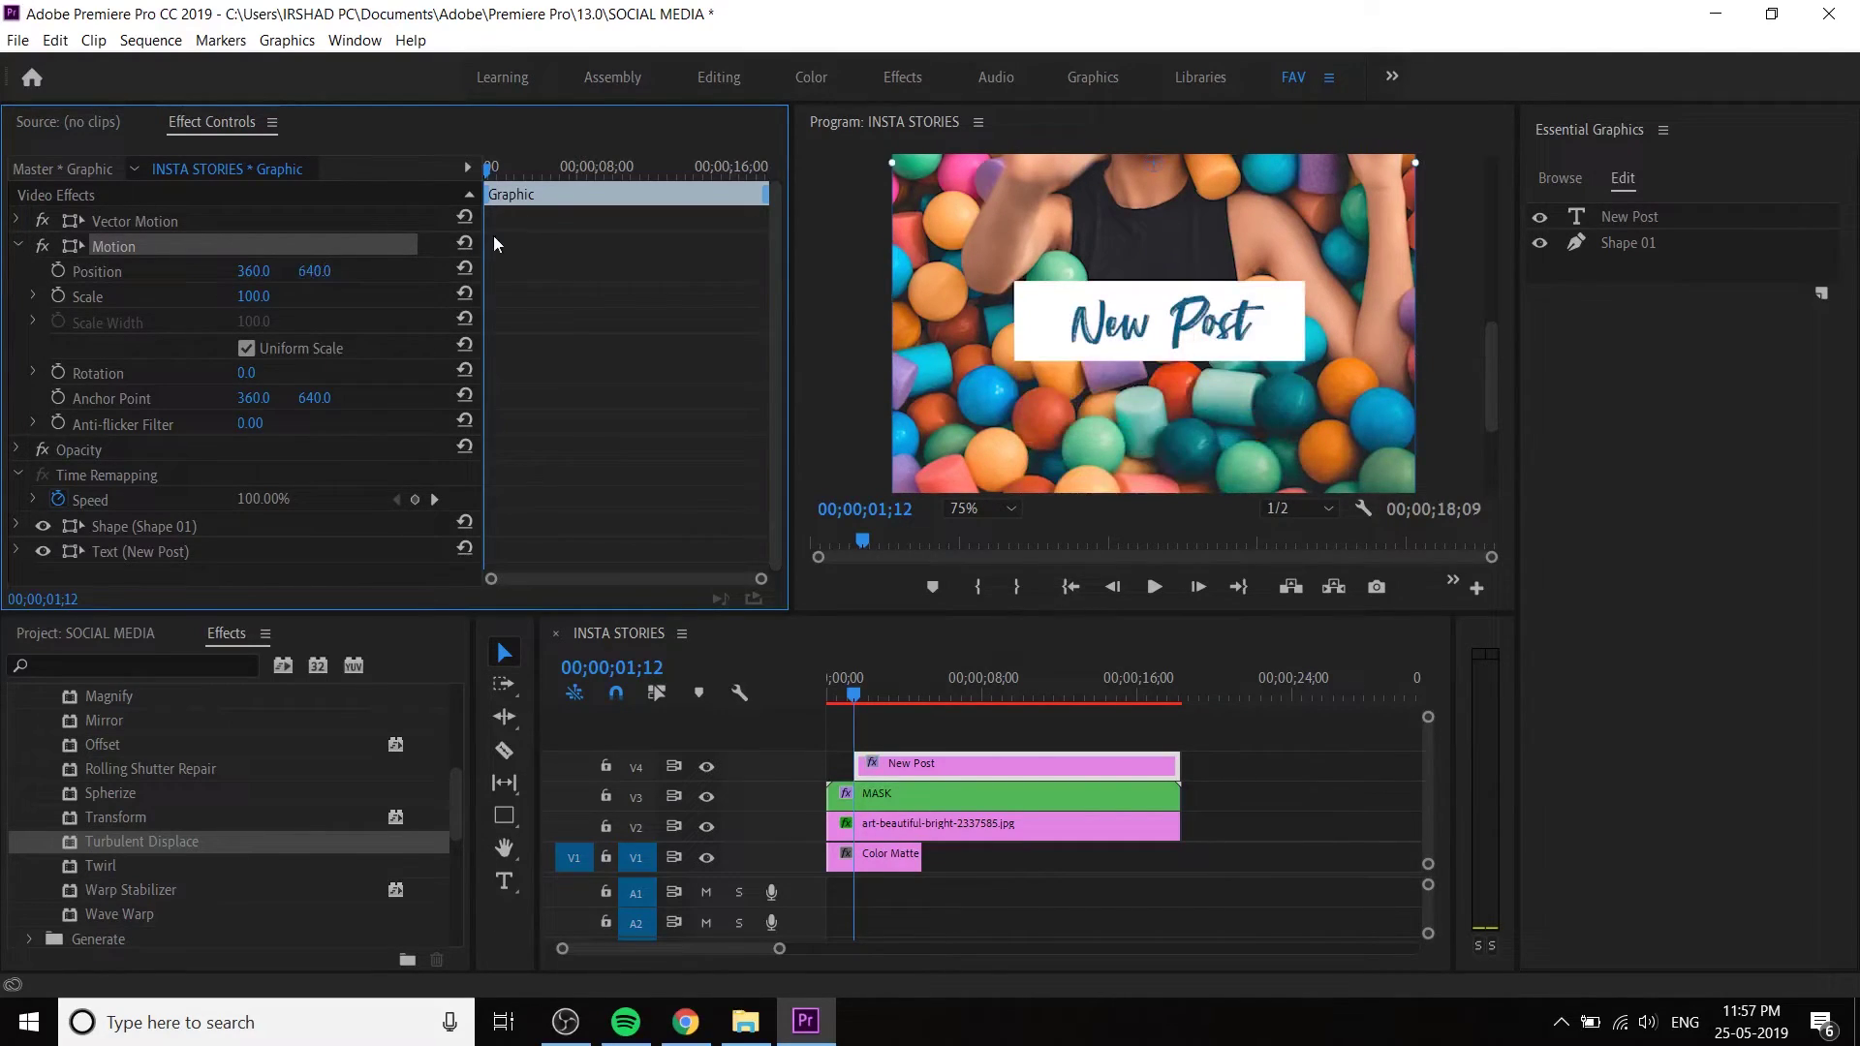
click(18, 247)
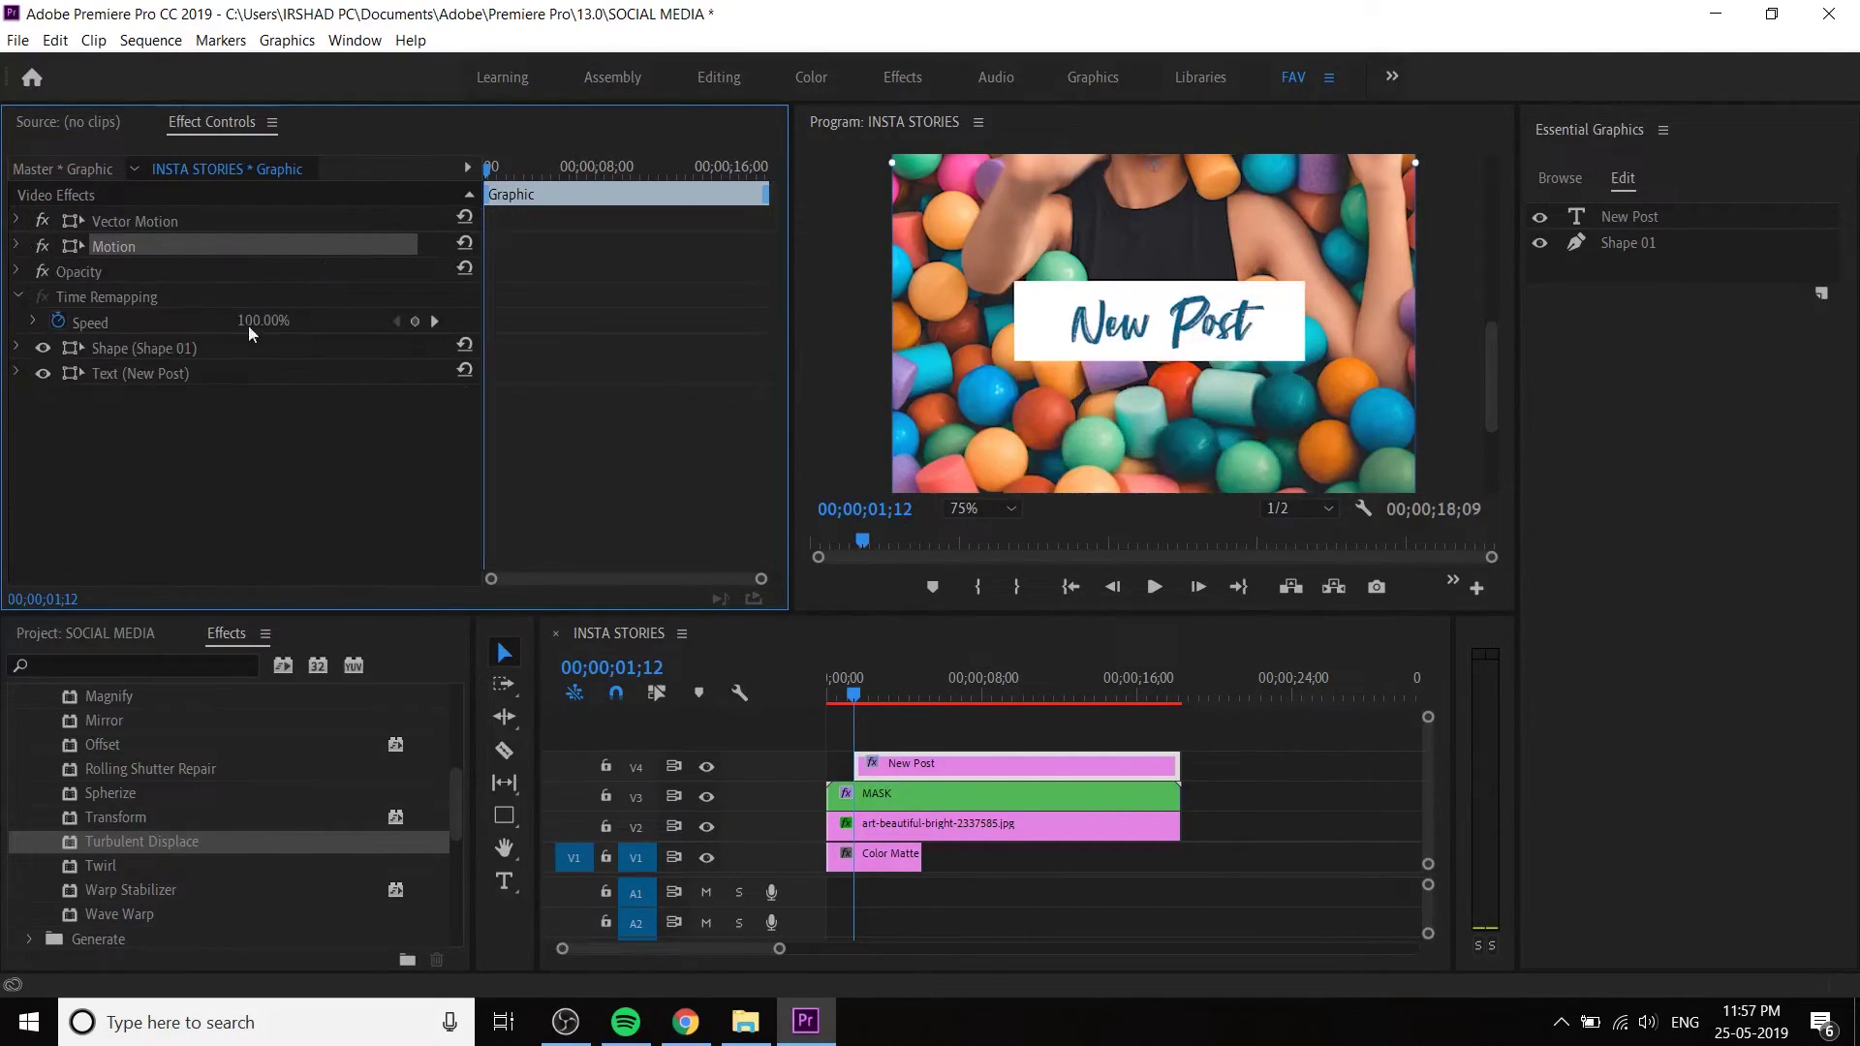
- Pin the New Post text layer to Shape 01 so that it follows the shape
click(153, 374)
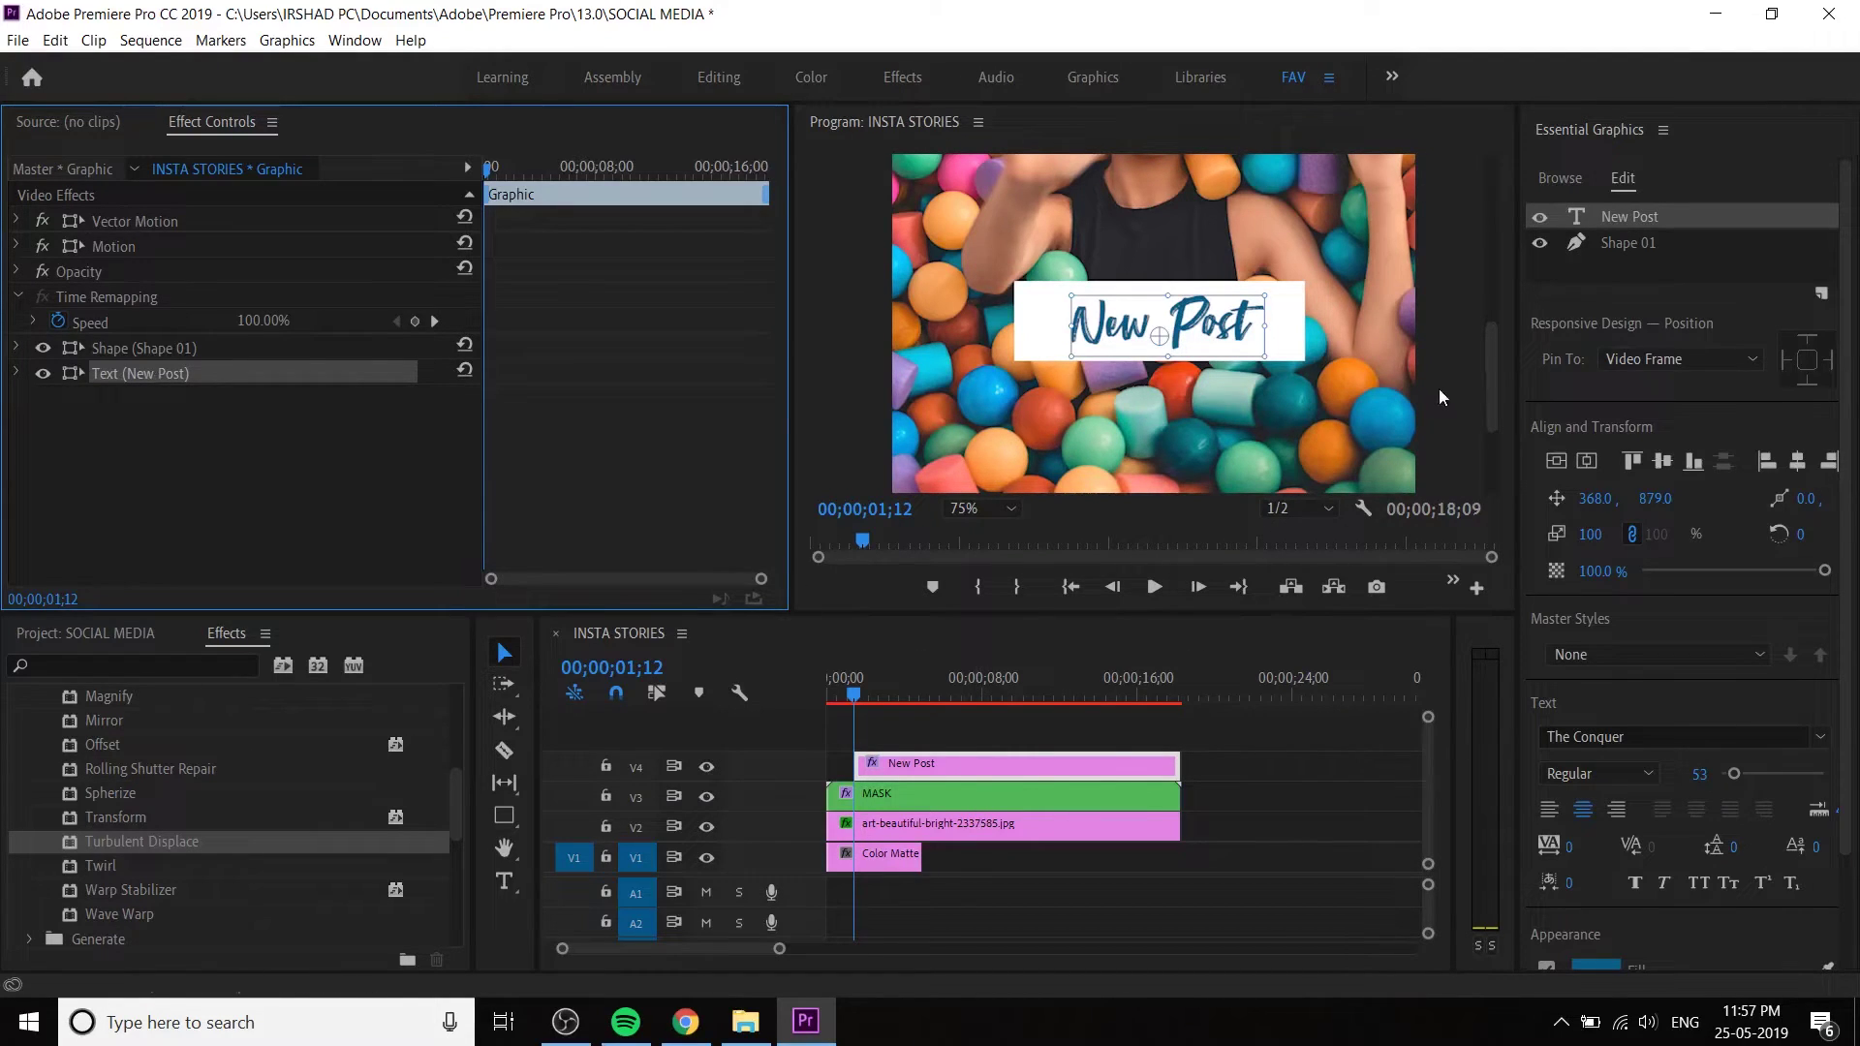
click(1616, 219)
click(1659, 360)
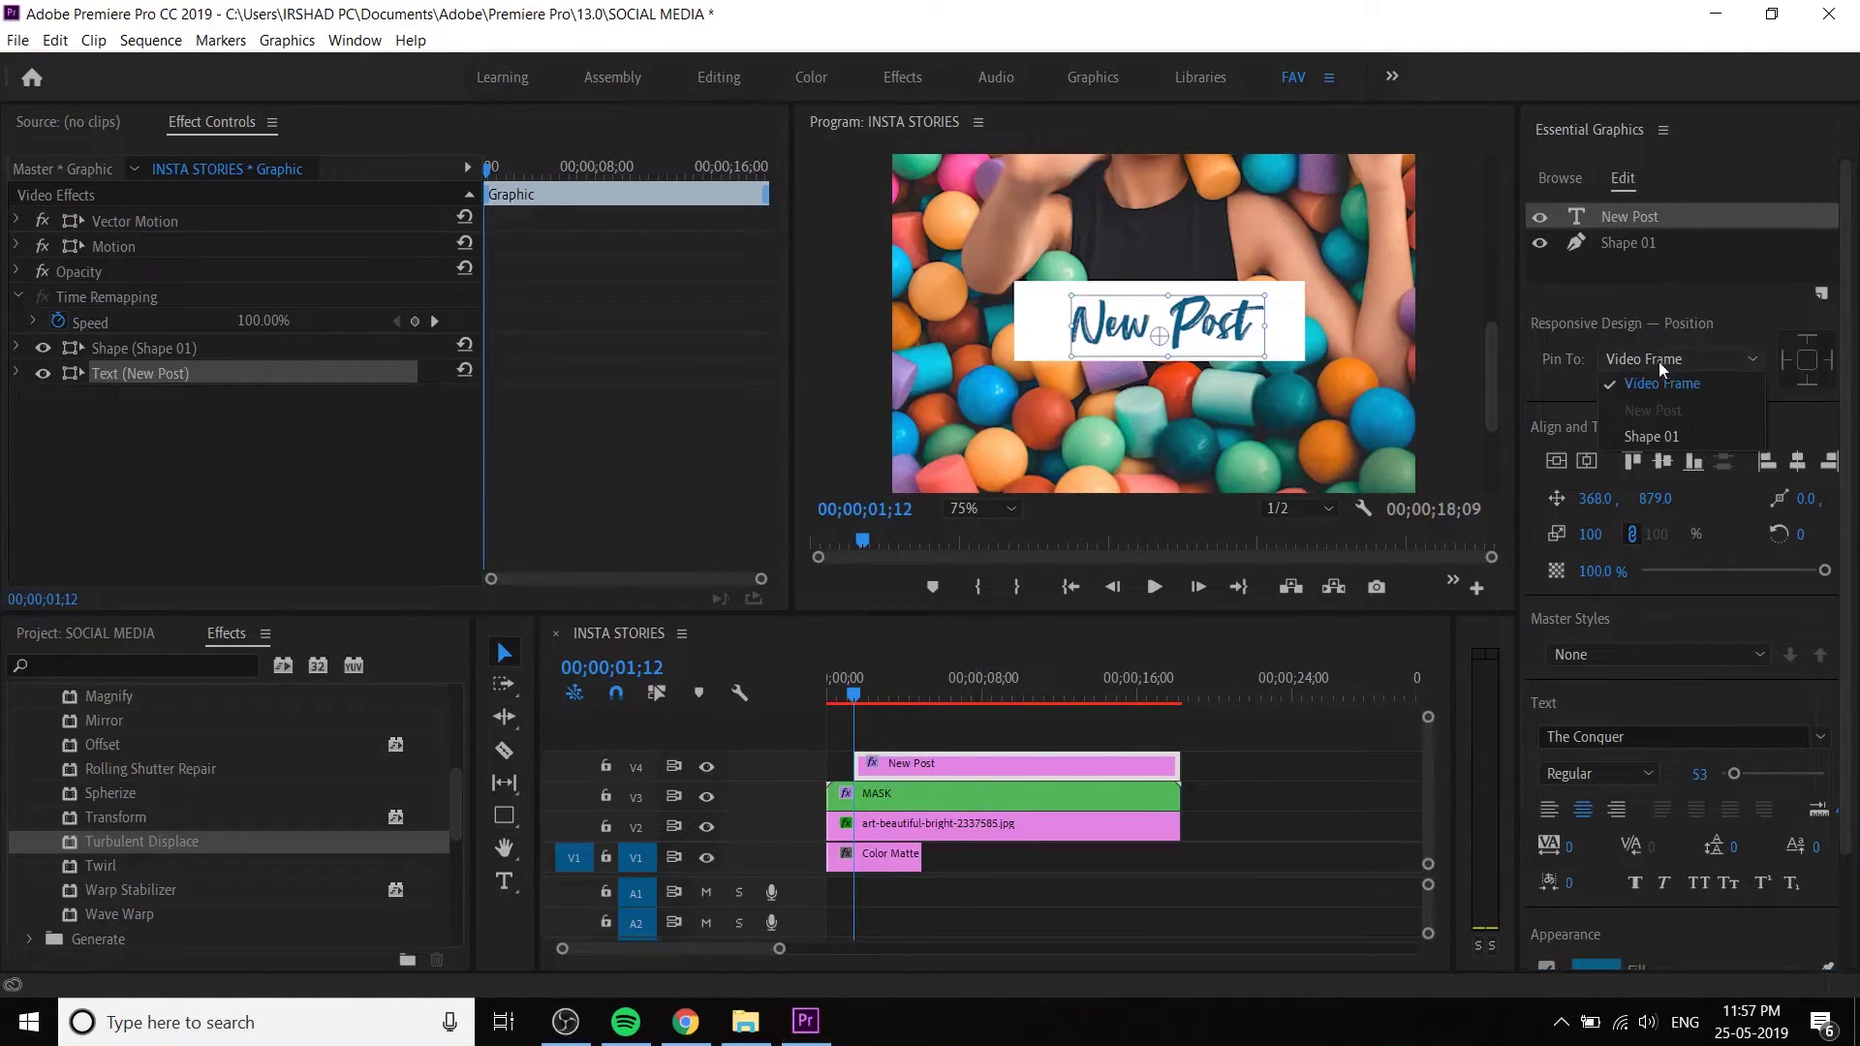
click(1661, 436)
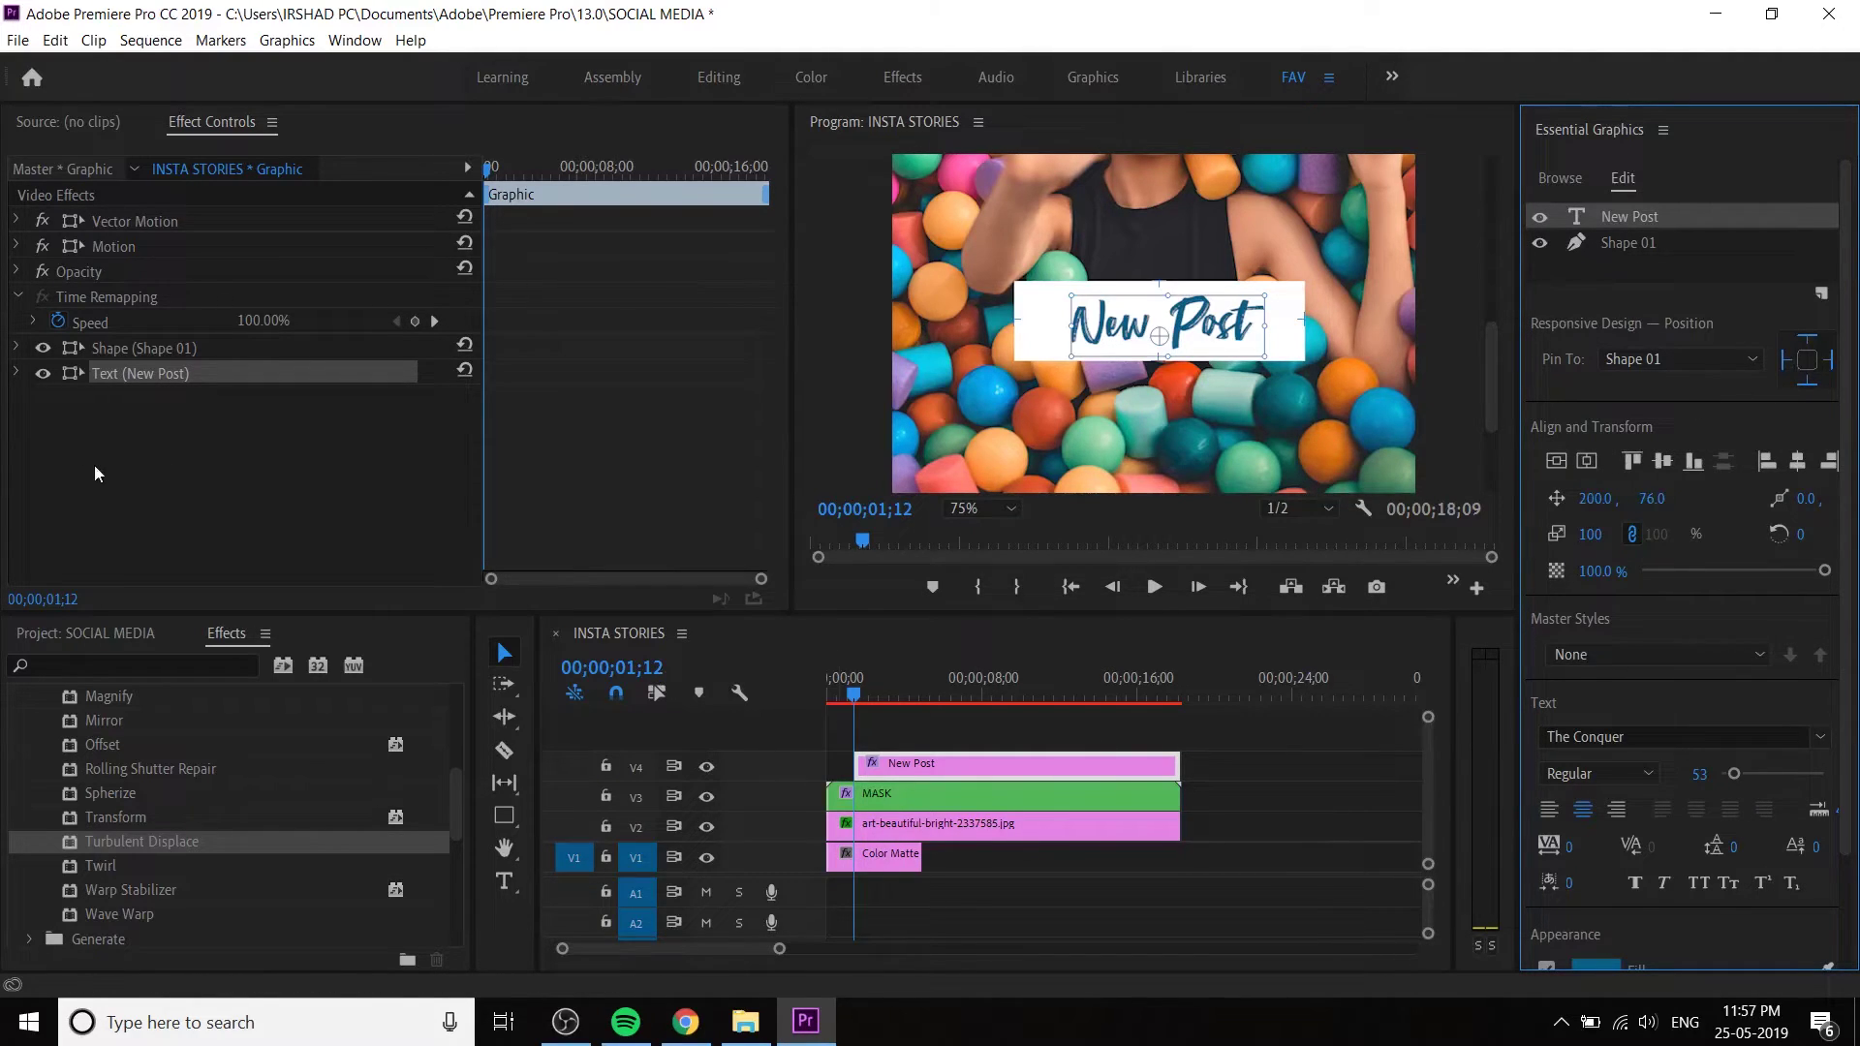
click(17, 374)
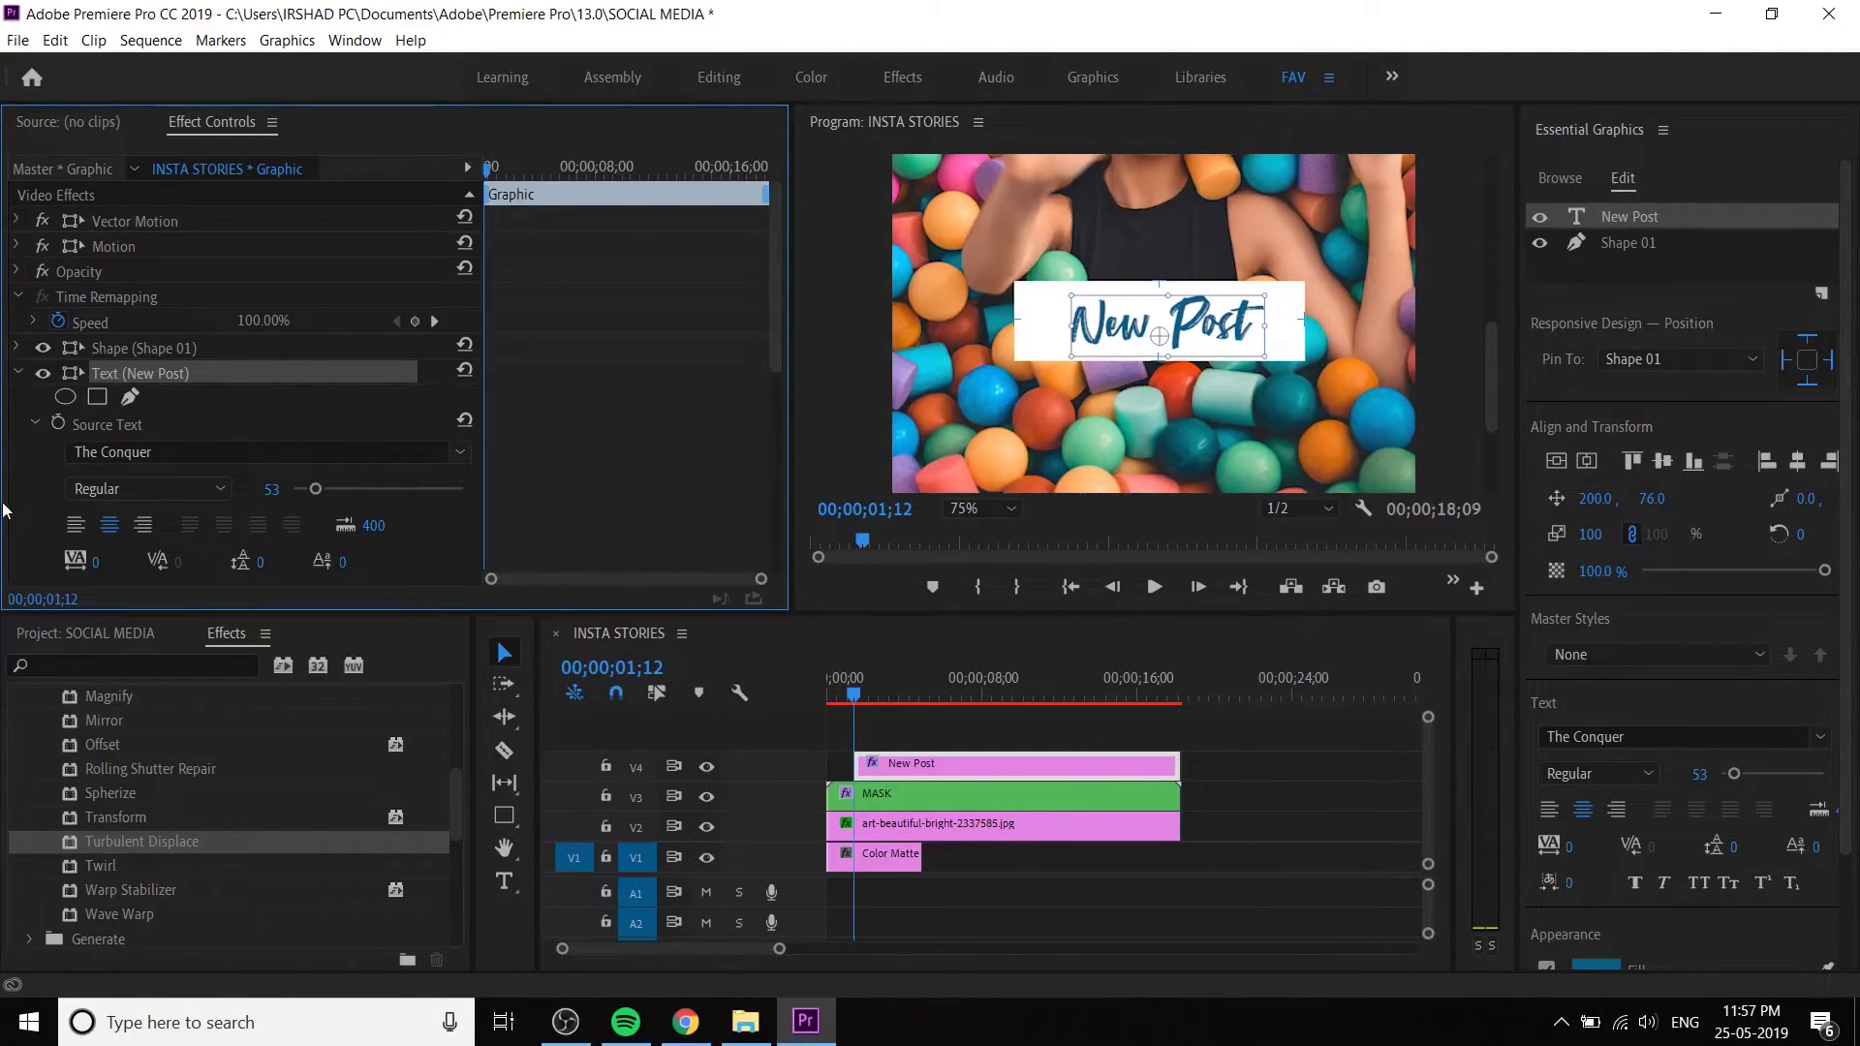
scroll(27, 391, down, 3)
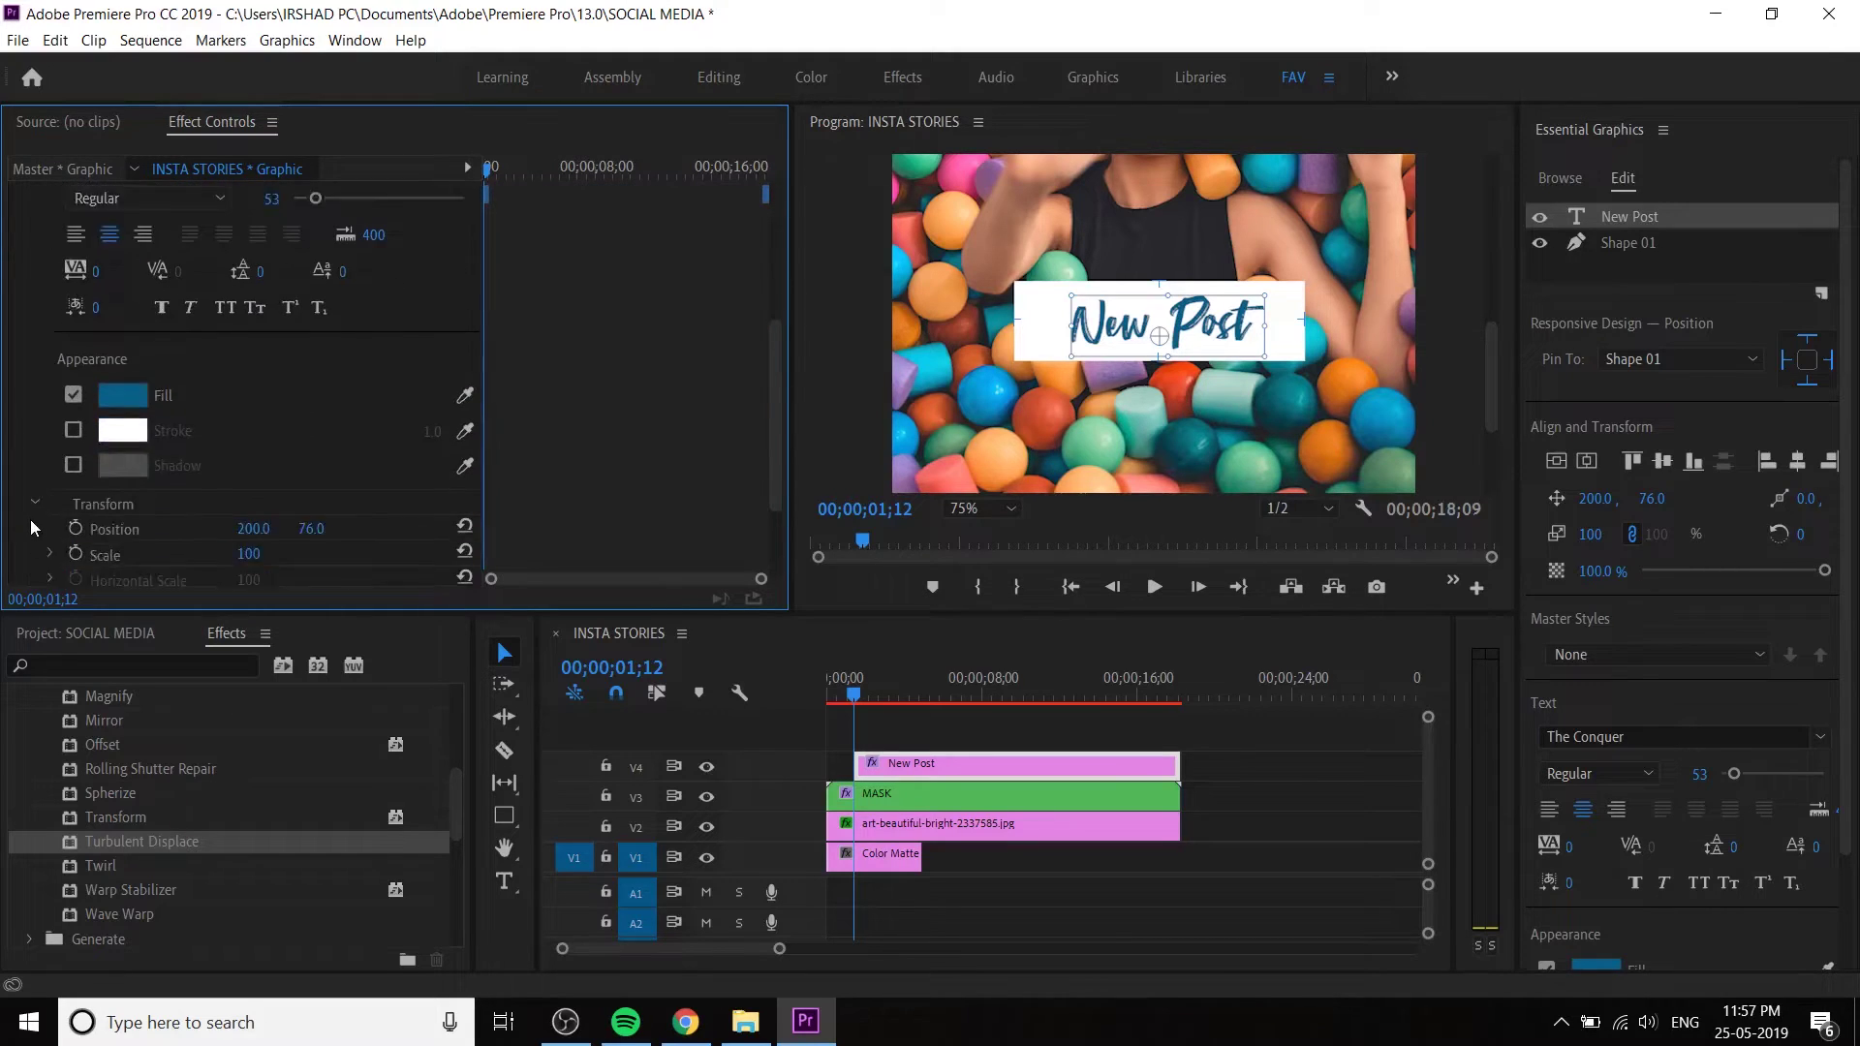
click(19, 252)
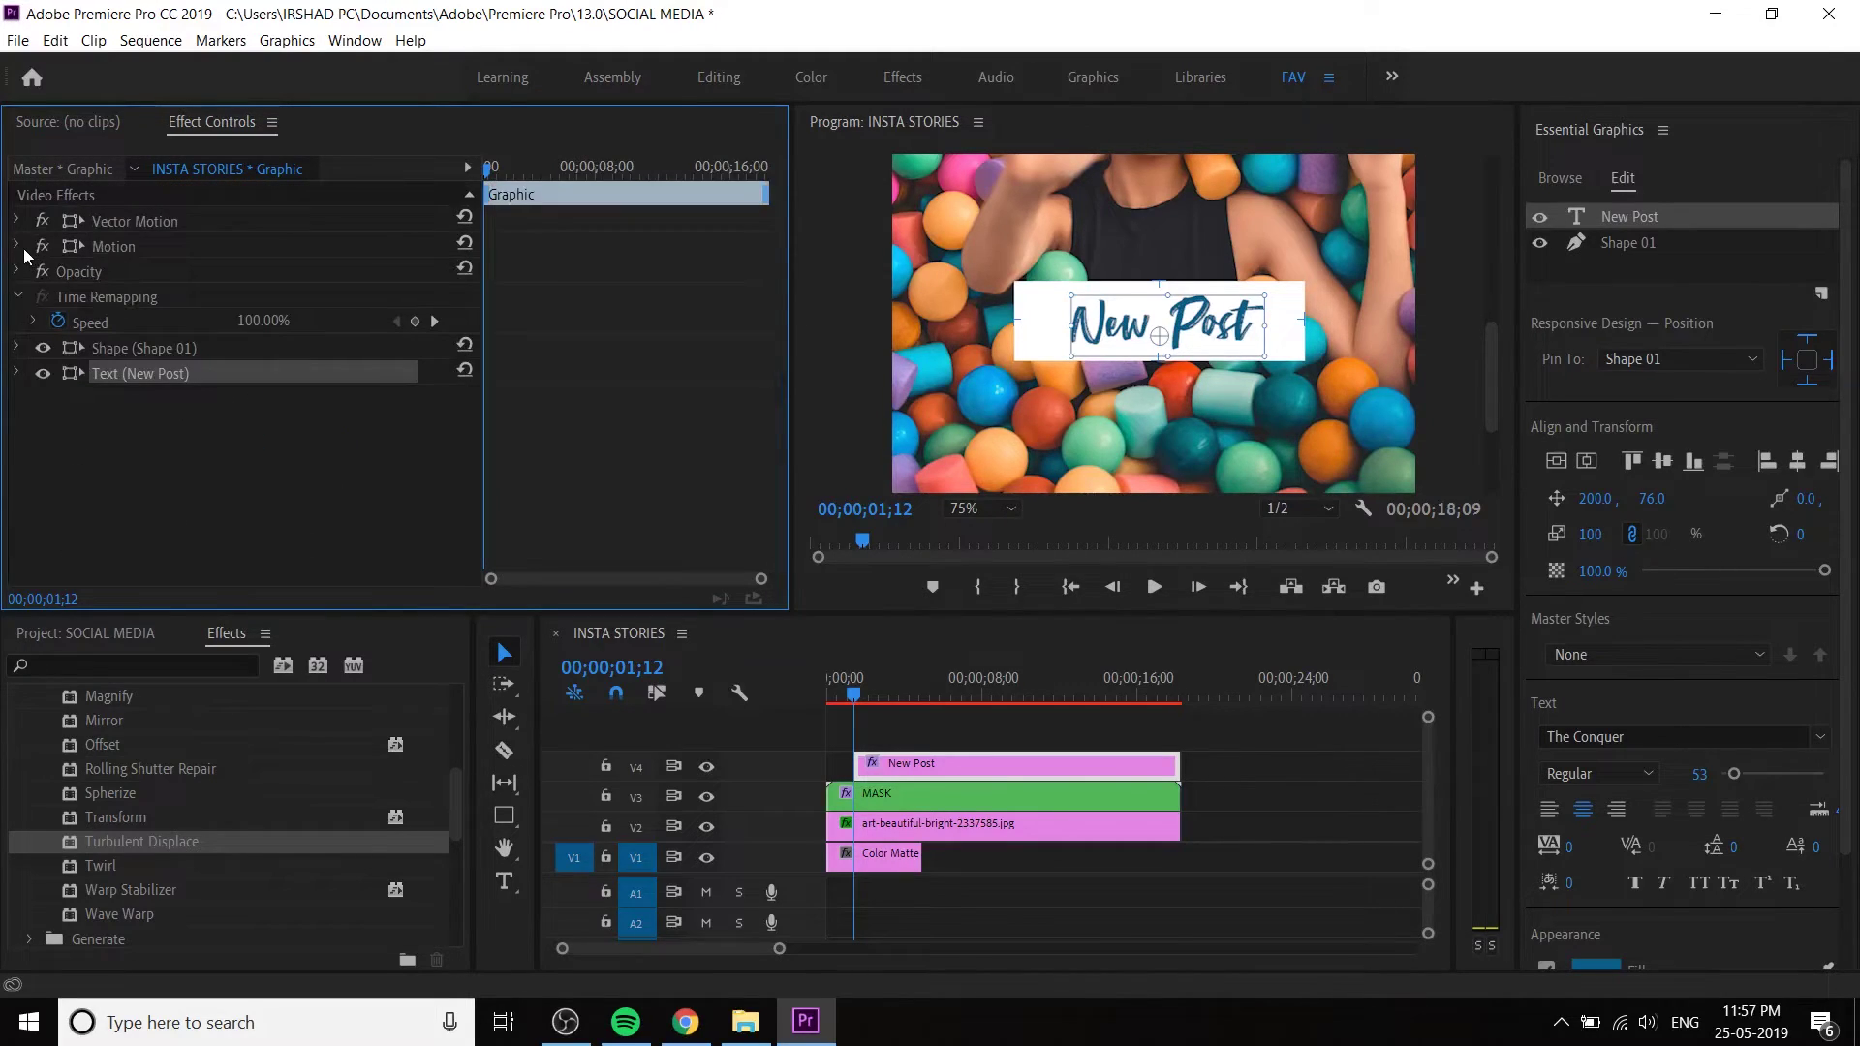
- Reveal Shape 01's transform properties, try lowering the shape to a vertical position of 901.1, and undo the move
click(18, 349)
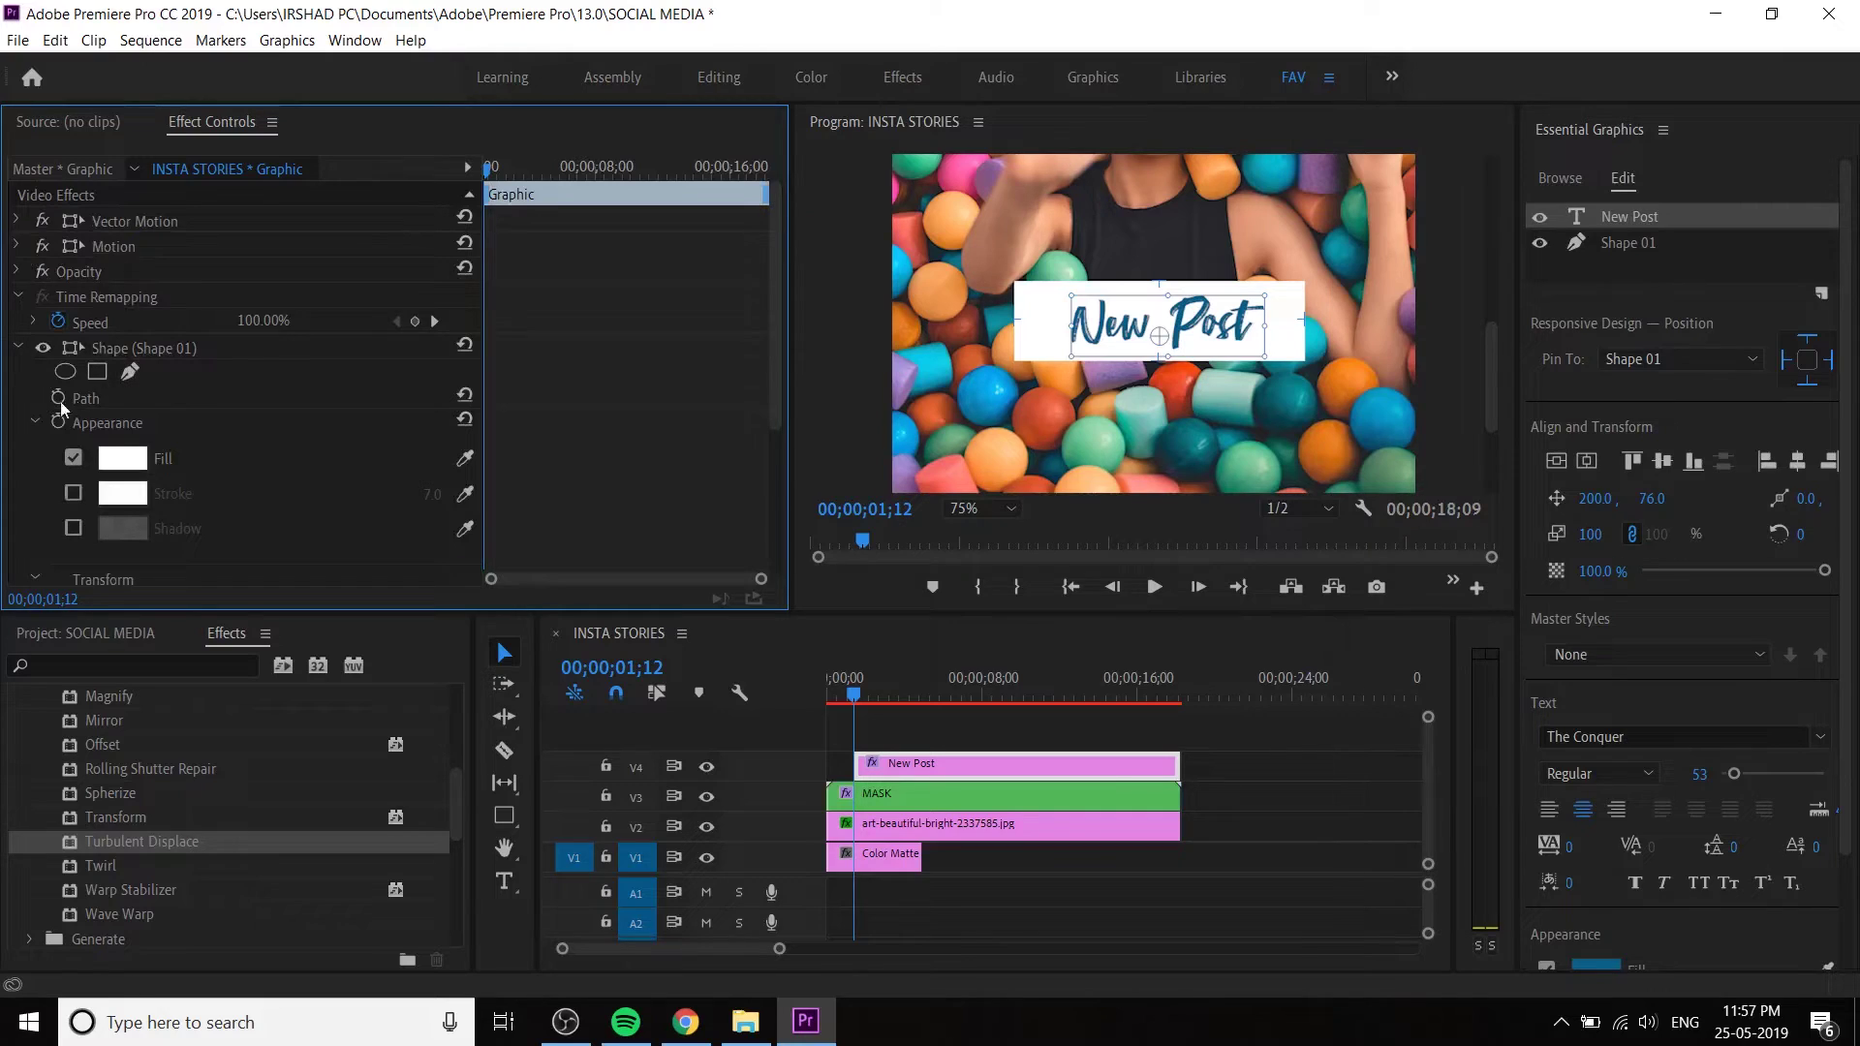
click(33, 422)
scroll(190, 521, down, 2)
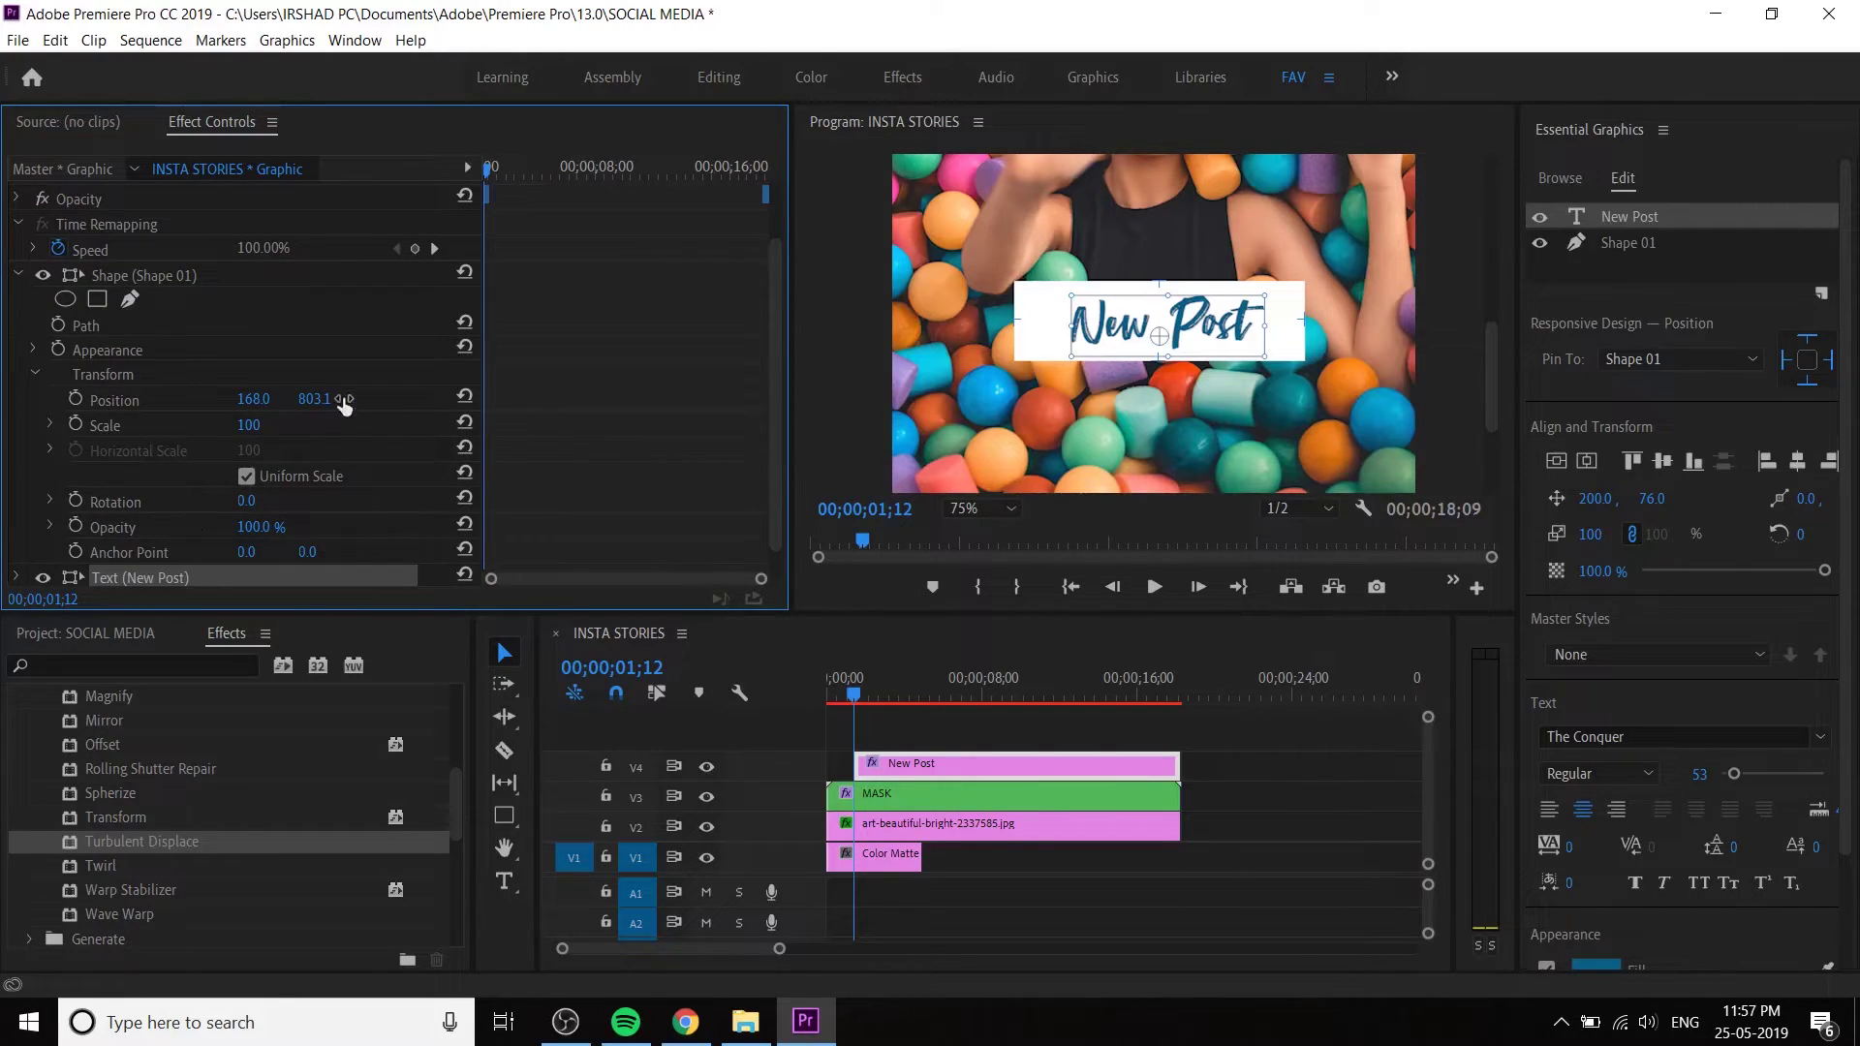
drag(344, 405, 439, 405)
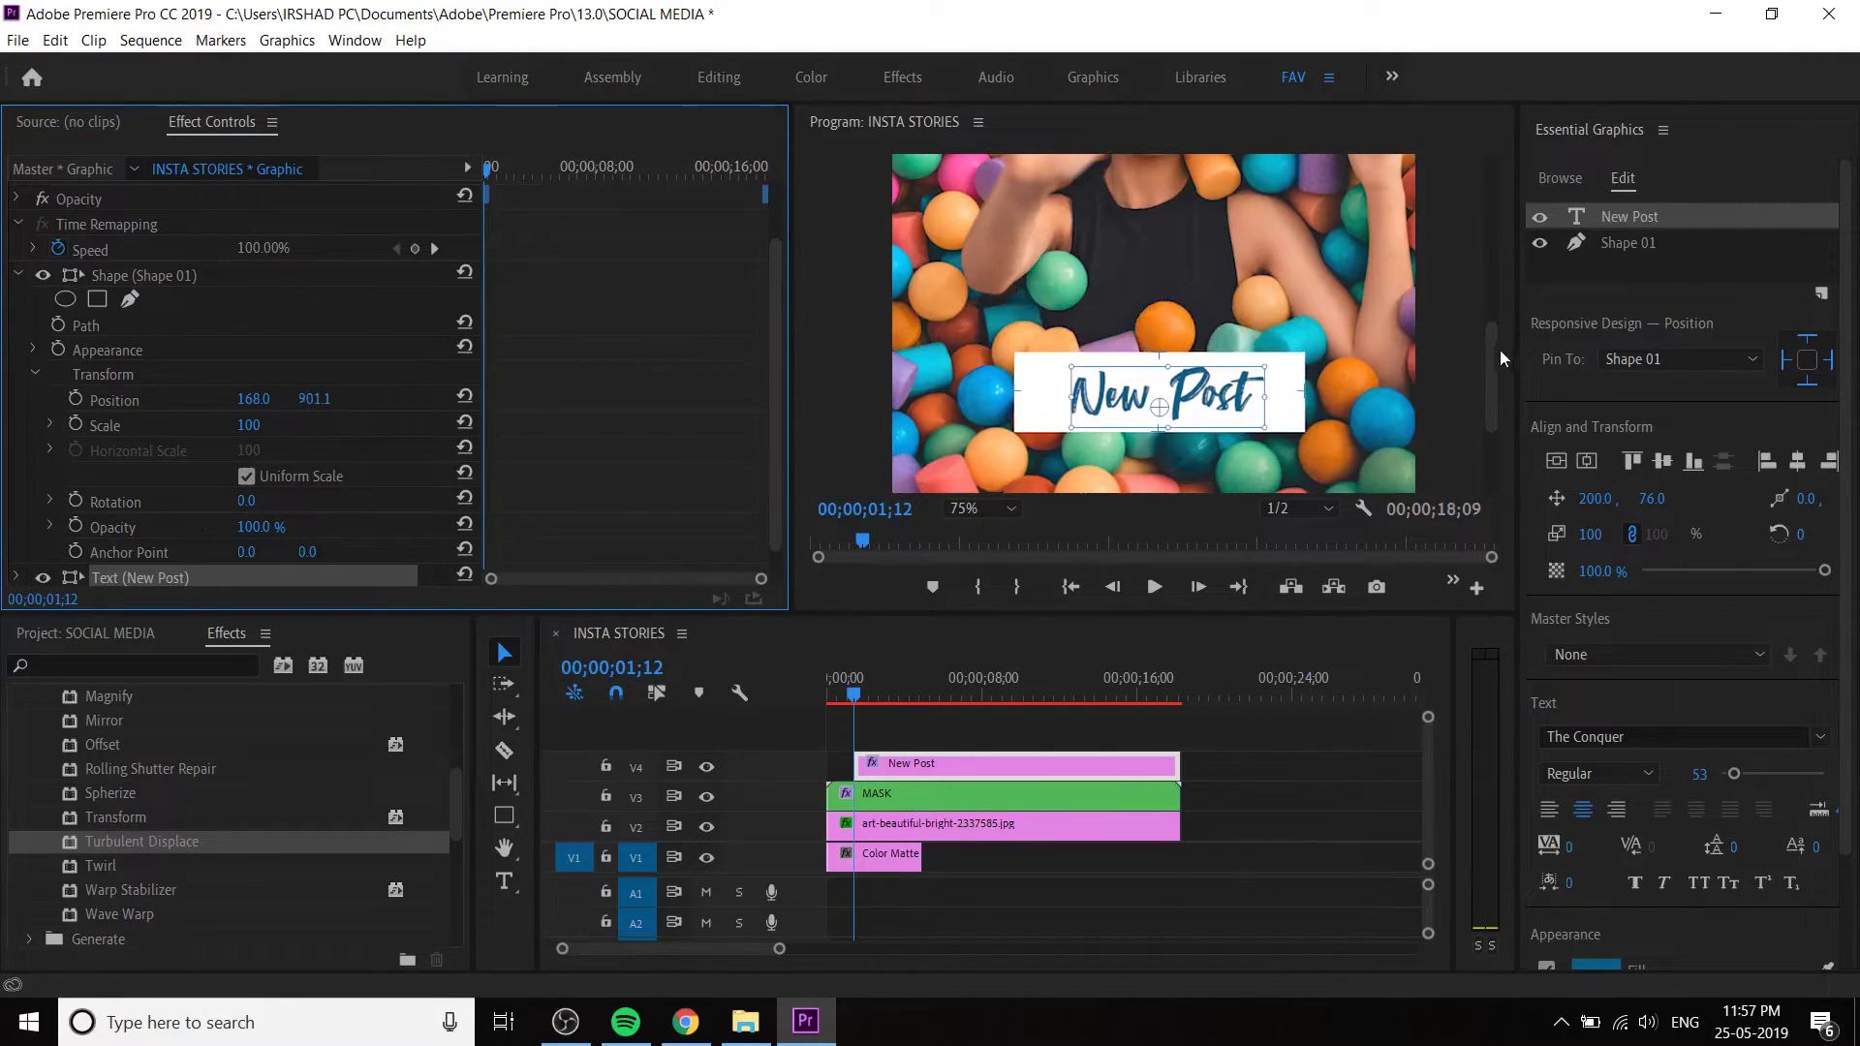
key(ctrl+z)
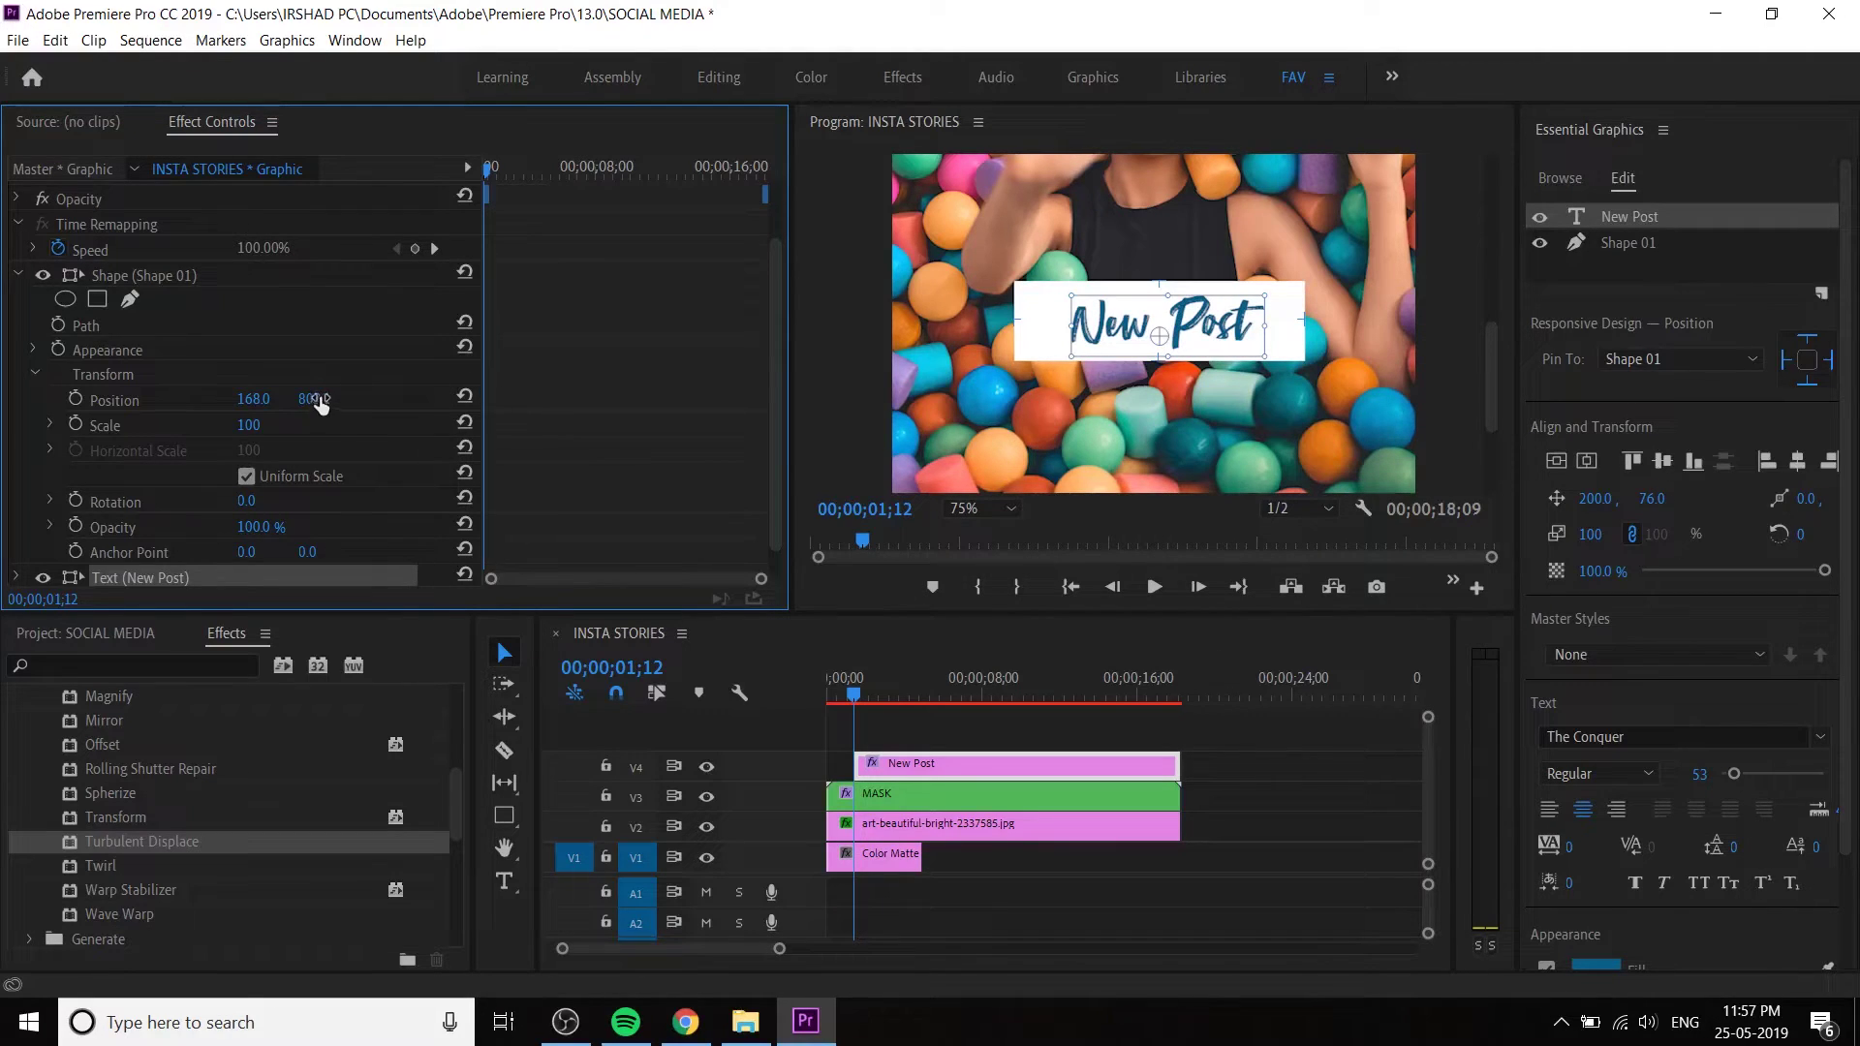
- Move Shape 01 below the frame to position 168.0, 1297.1 and start position keyframing at 00;00;01;12
drag(314, 399, 404, 399)
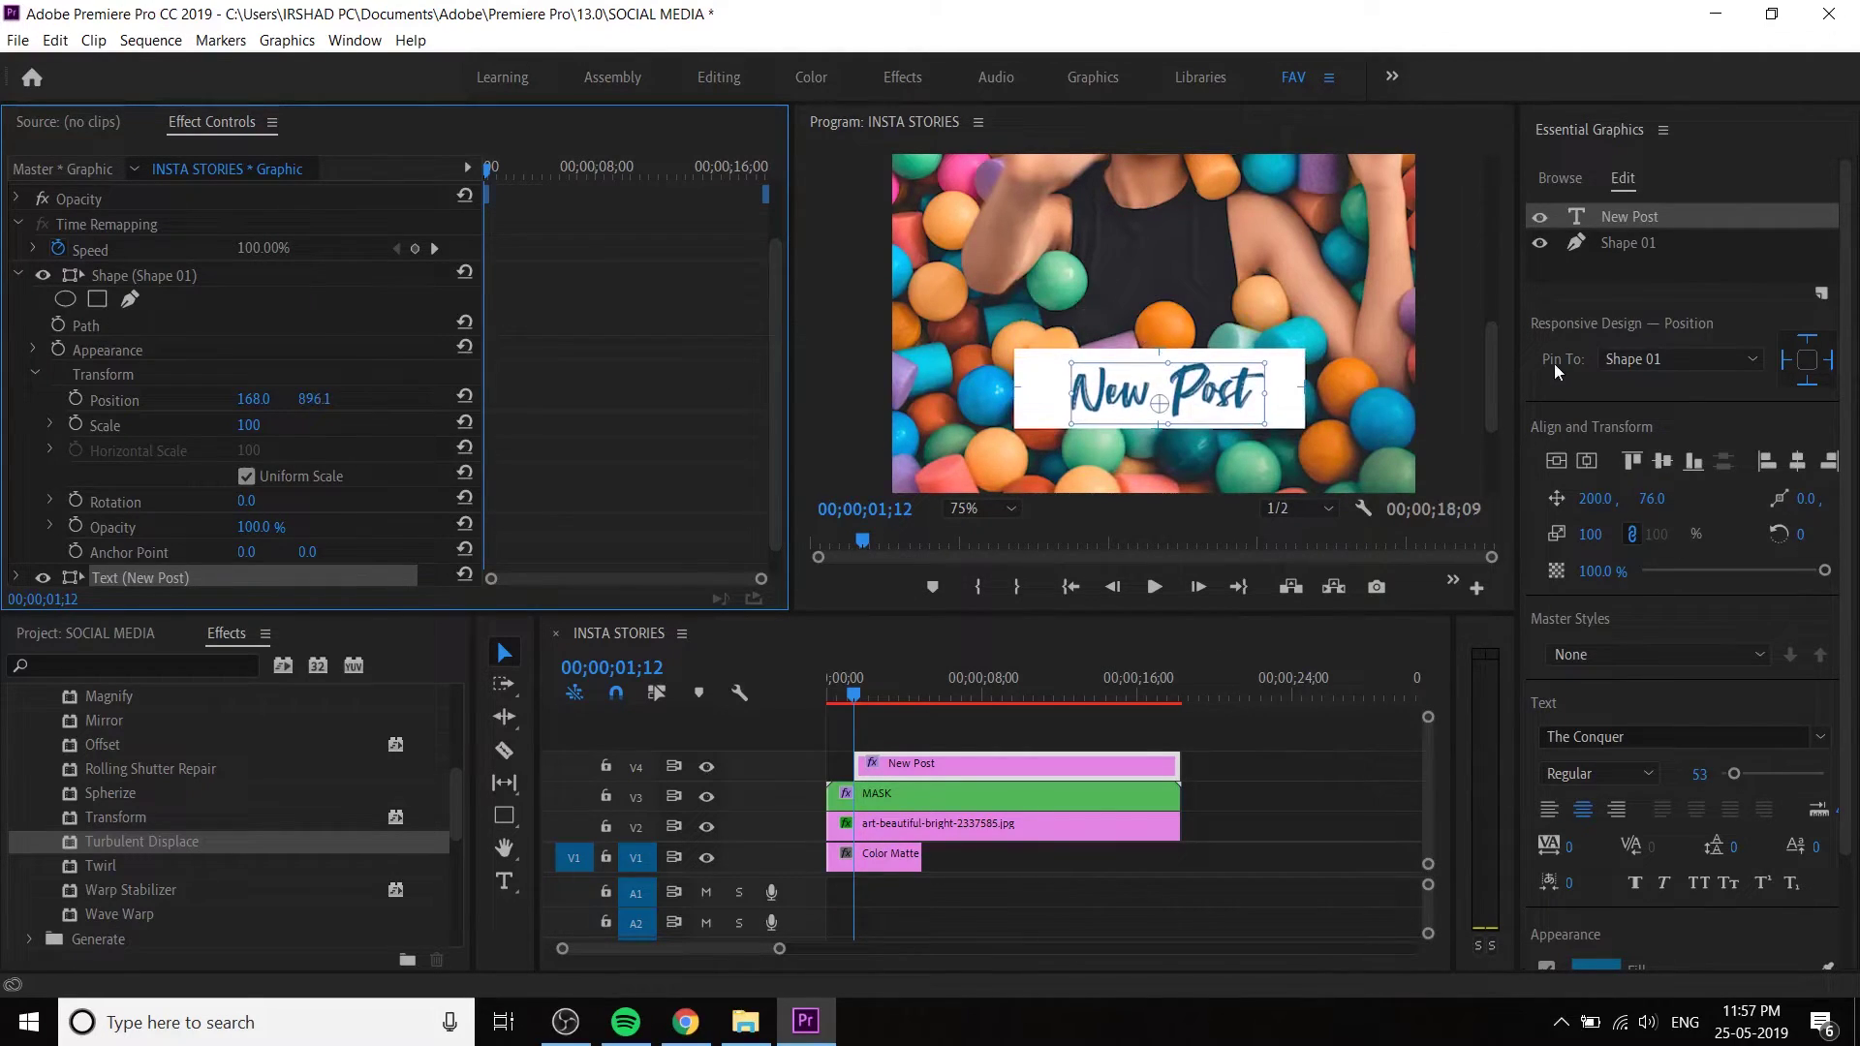
mouse_move(1494, 364)
mouse_down()
mouse_move(1488, 421)
mouse_move(1487, 397)
mouse_up()
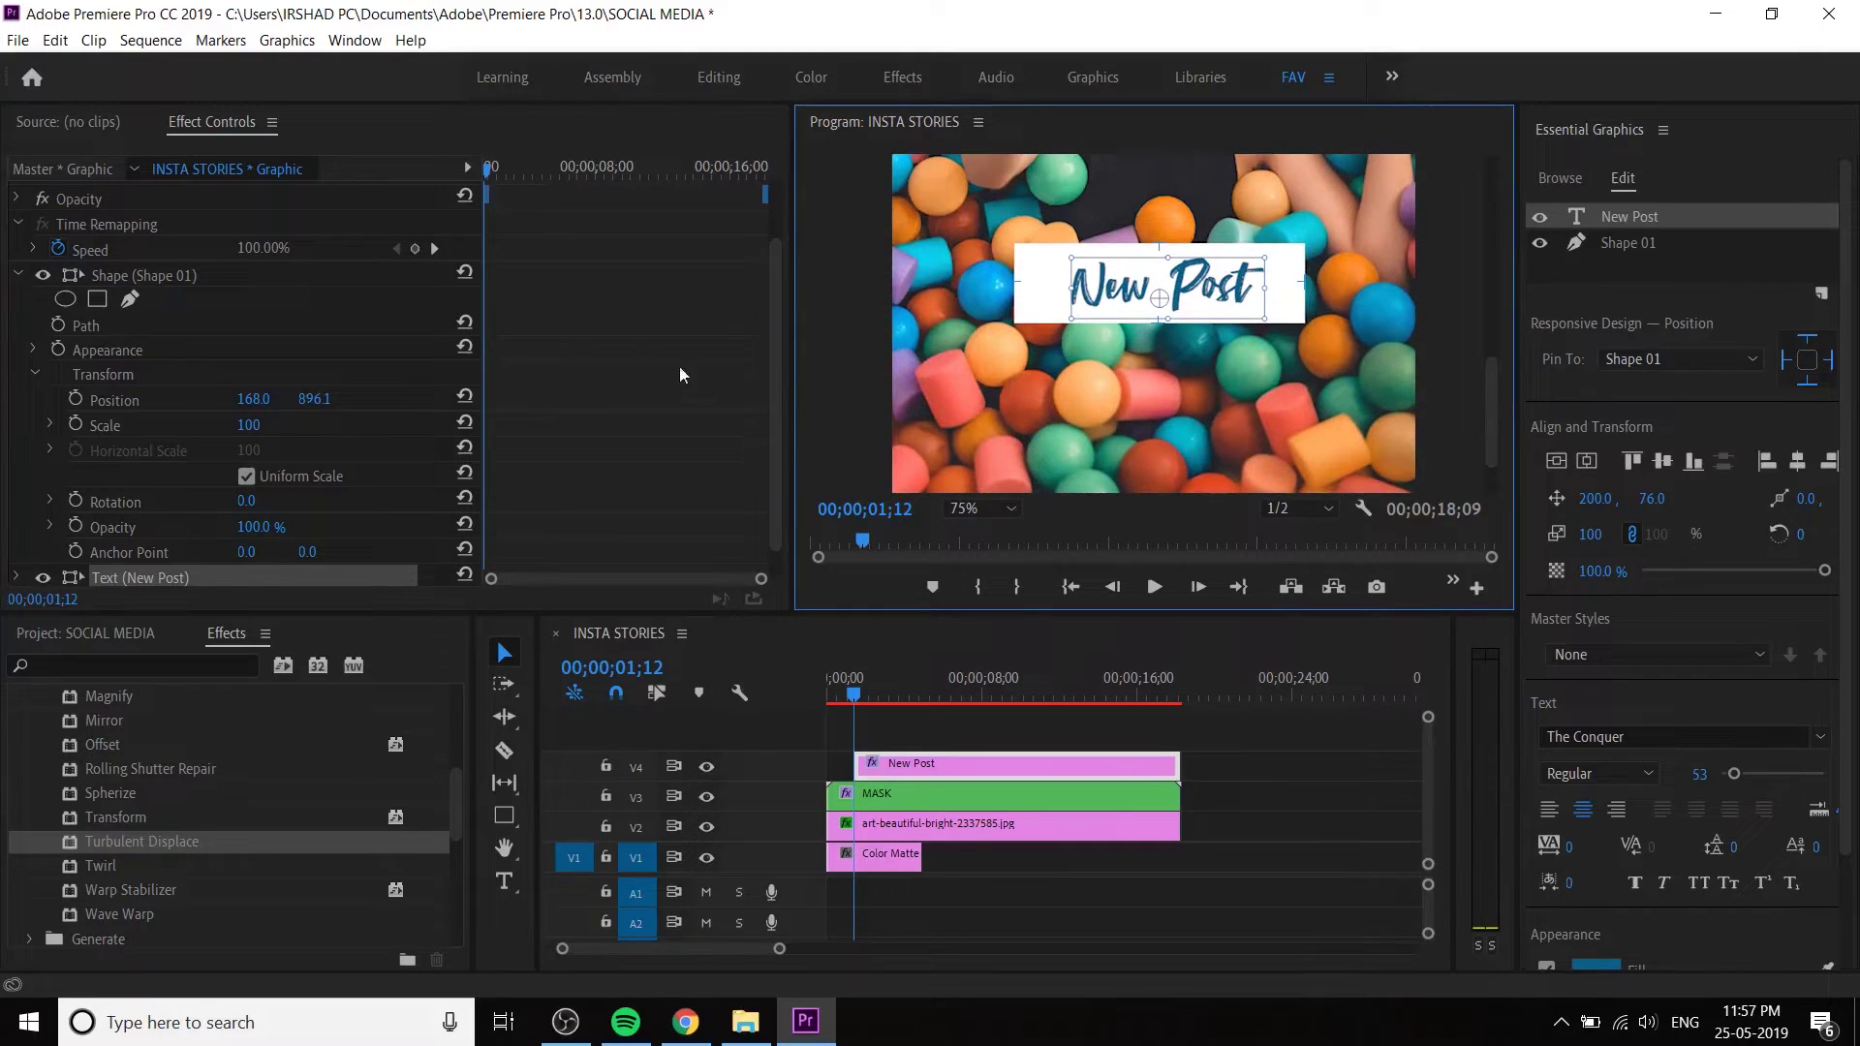
drag(314, 399, 364, 398)
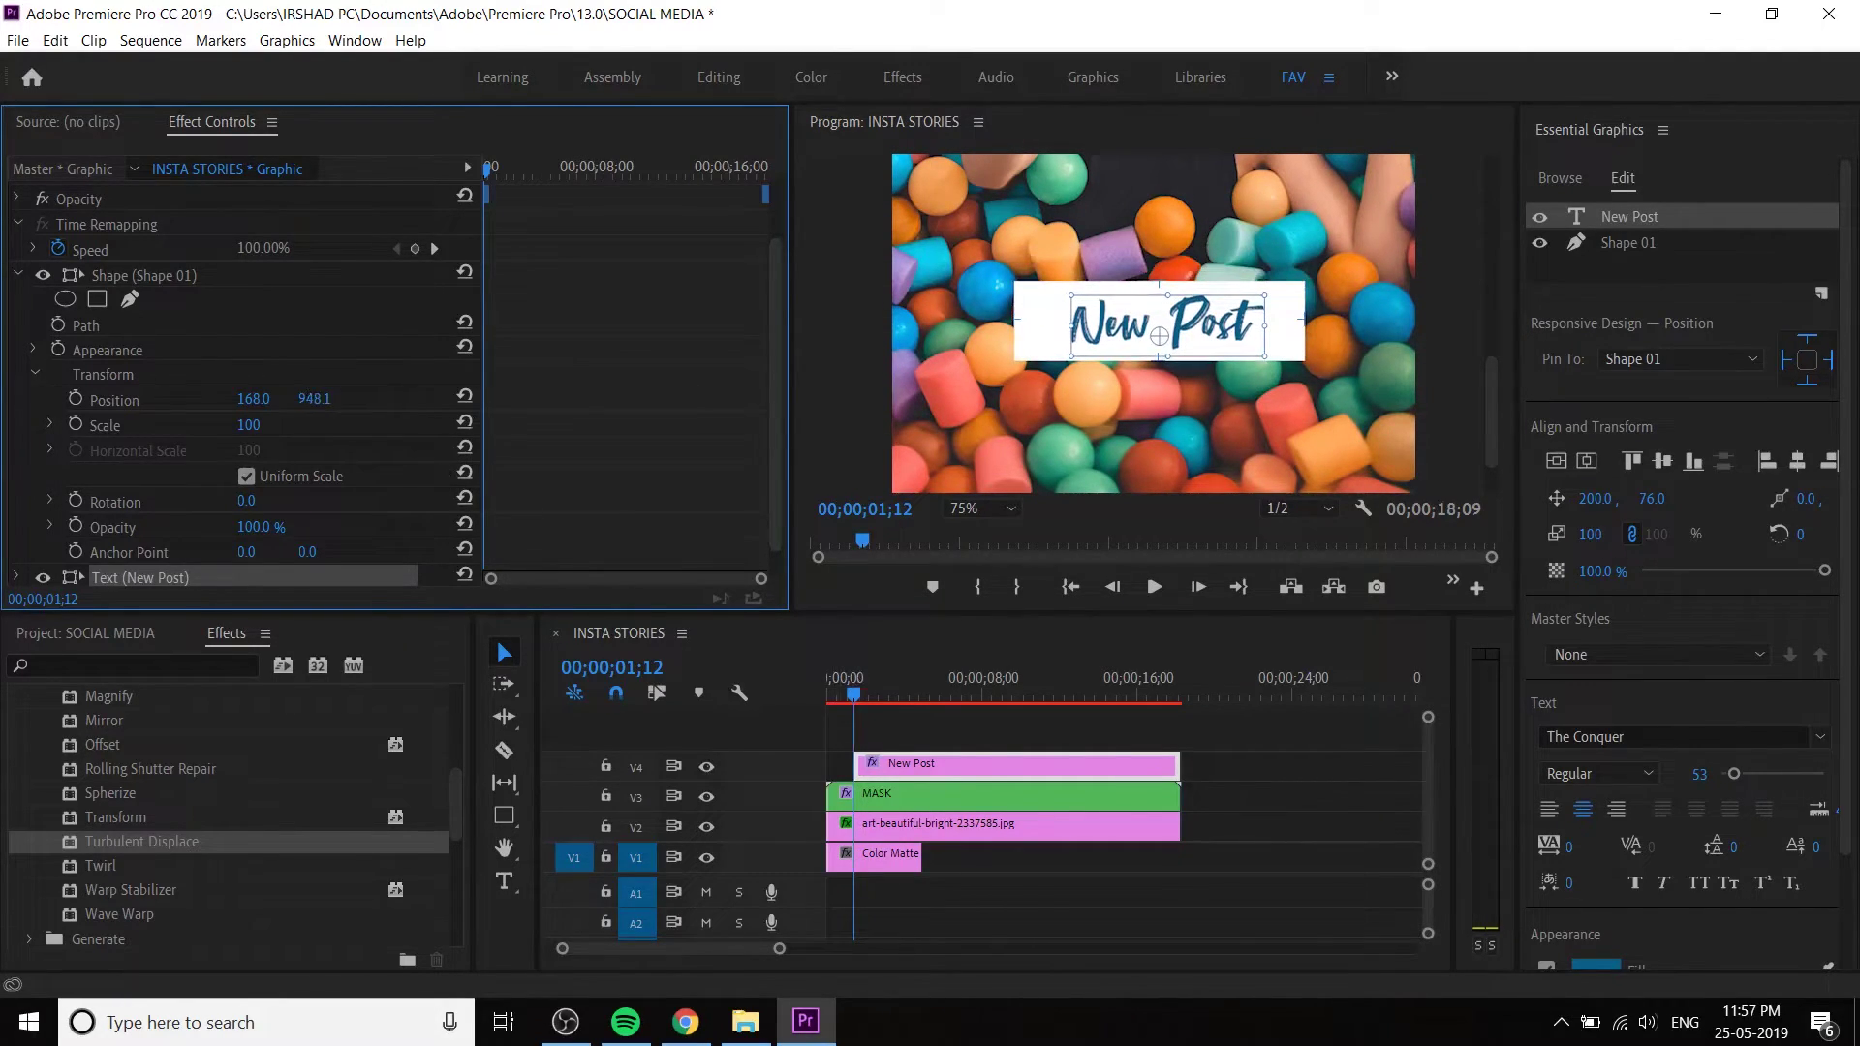
drag(313, 398, 426, 398)
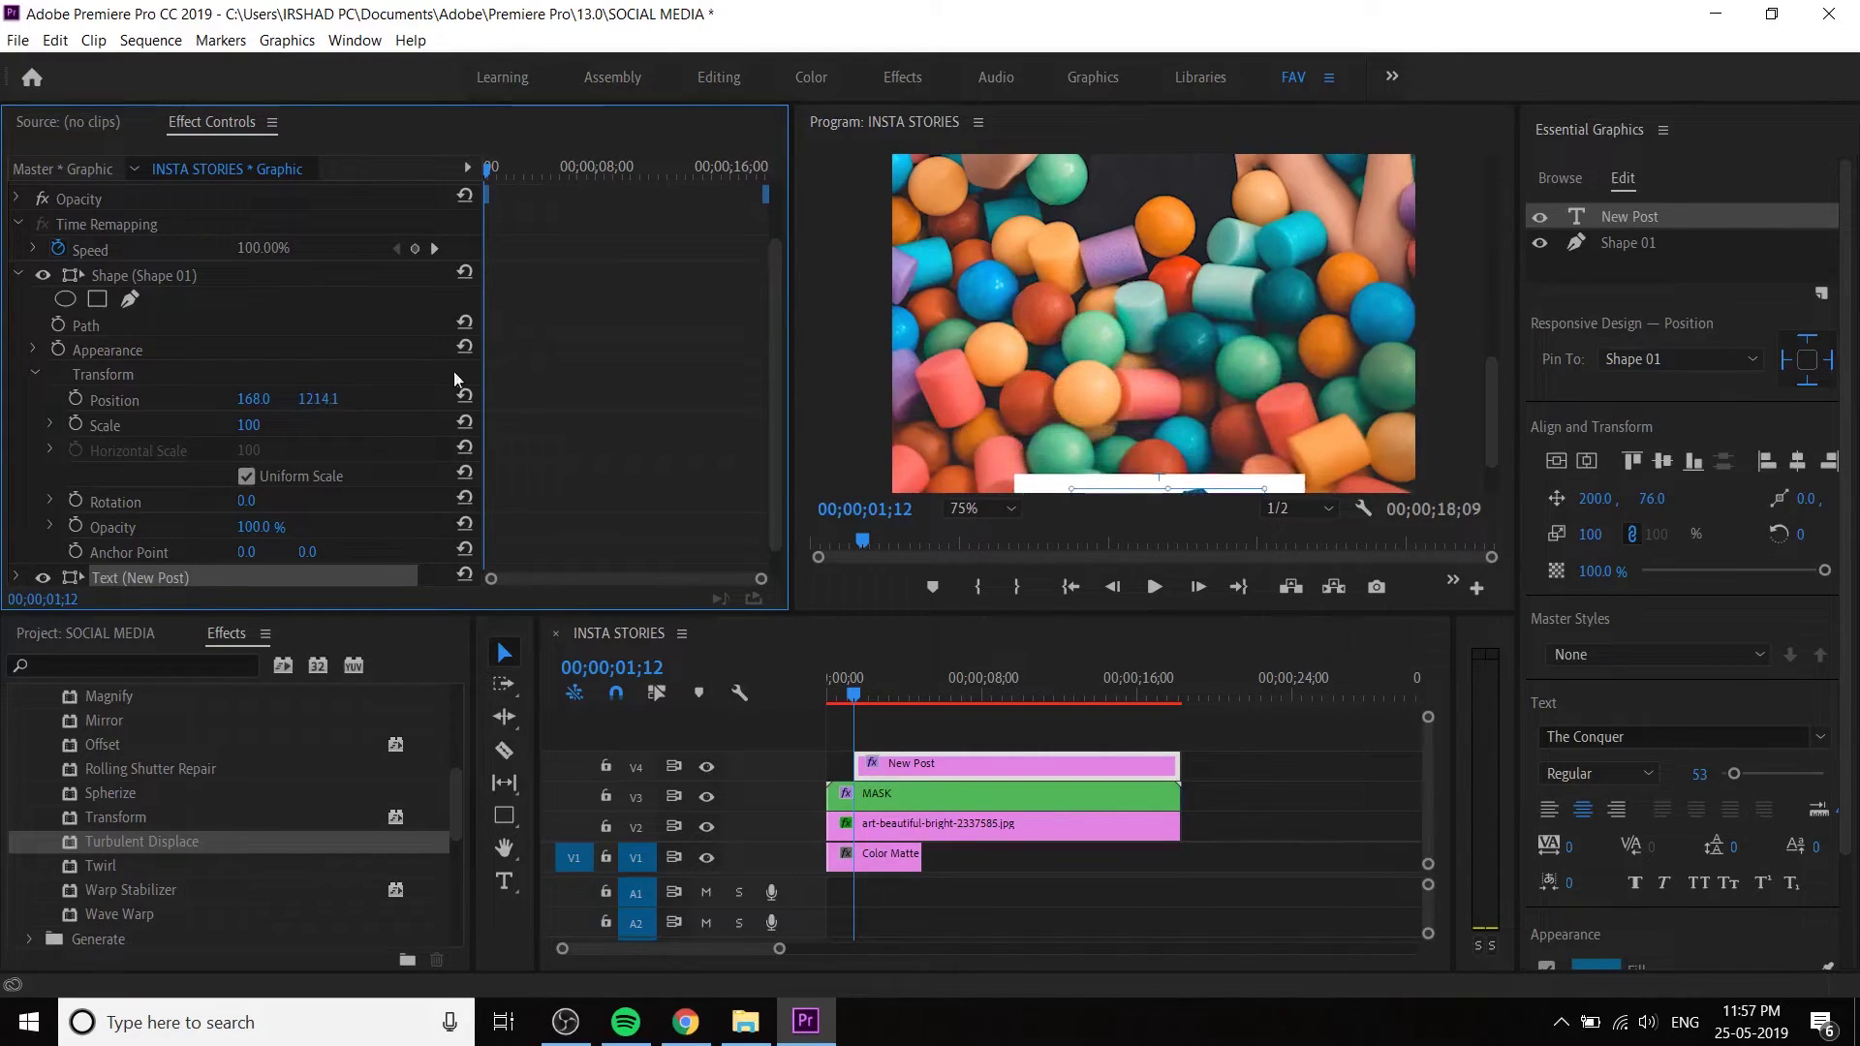
drag(1492, 391, 1492, 420)
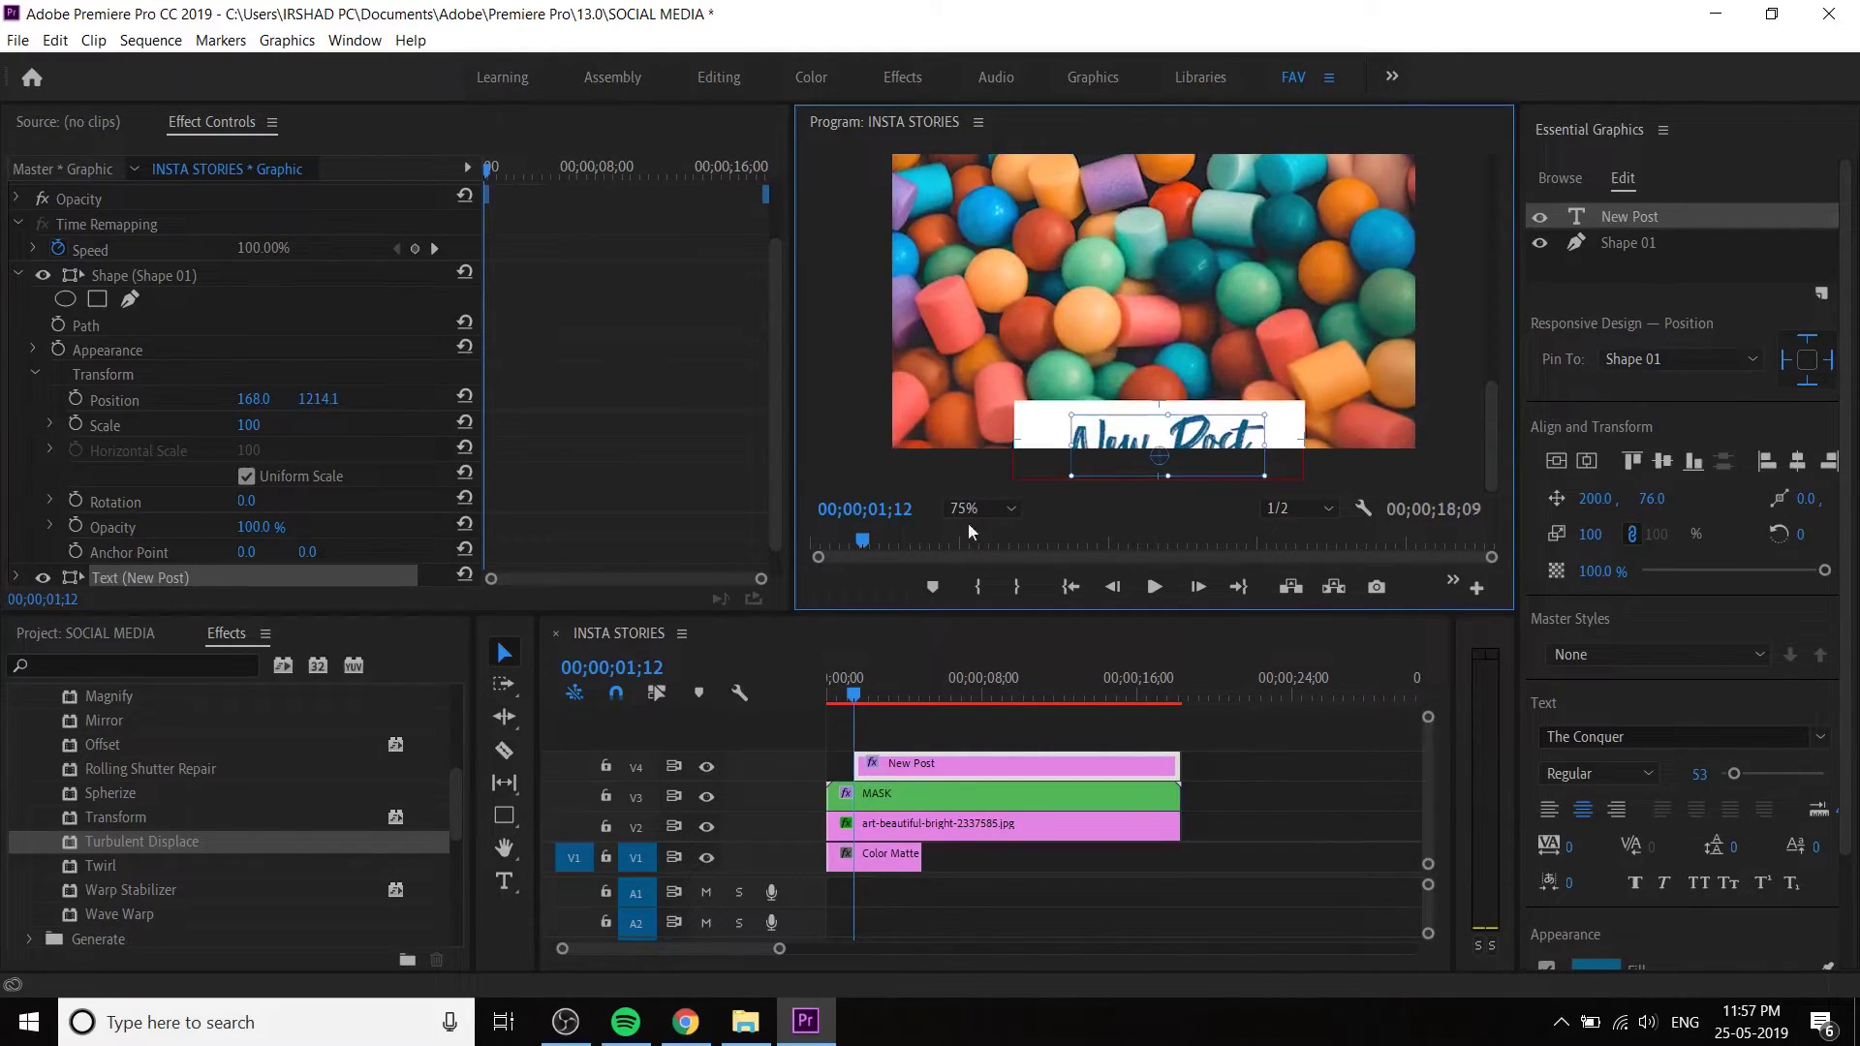
drag(320, 399, 360, 398)
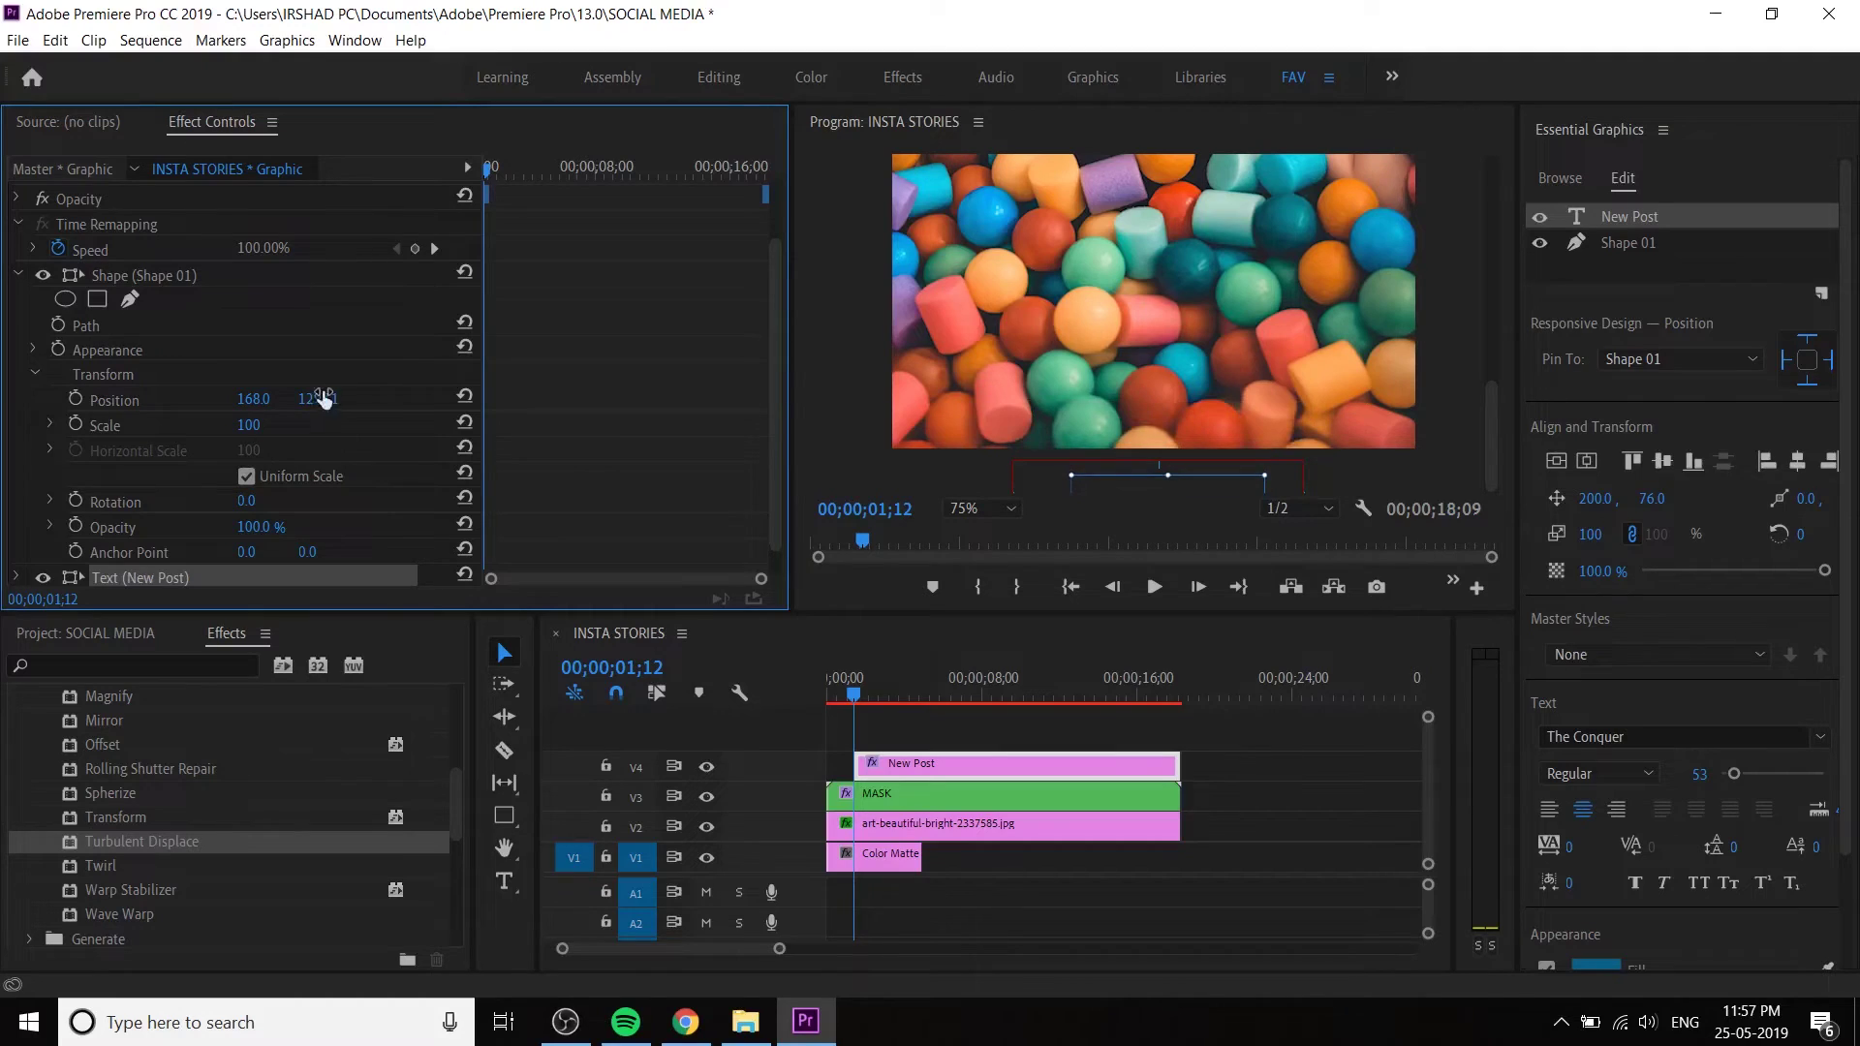
click(74, 398)
click(998, 529)
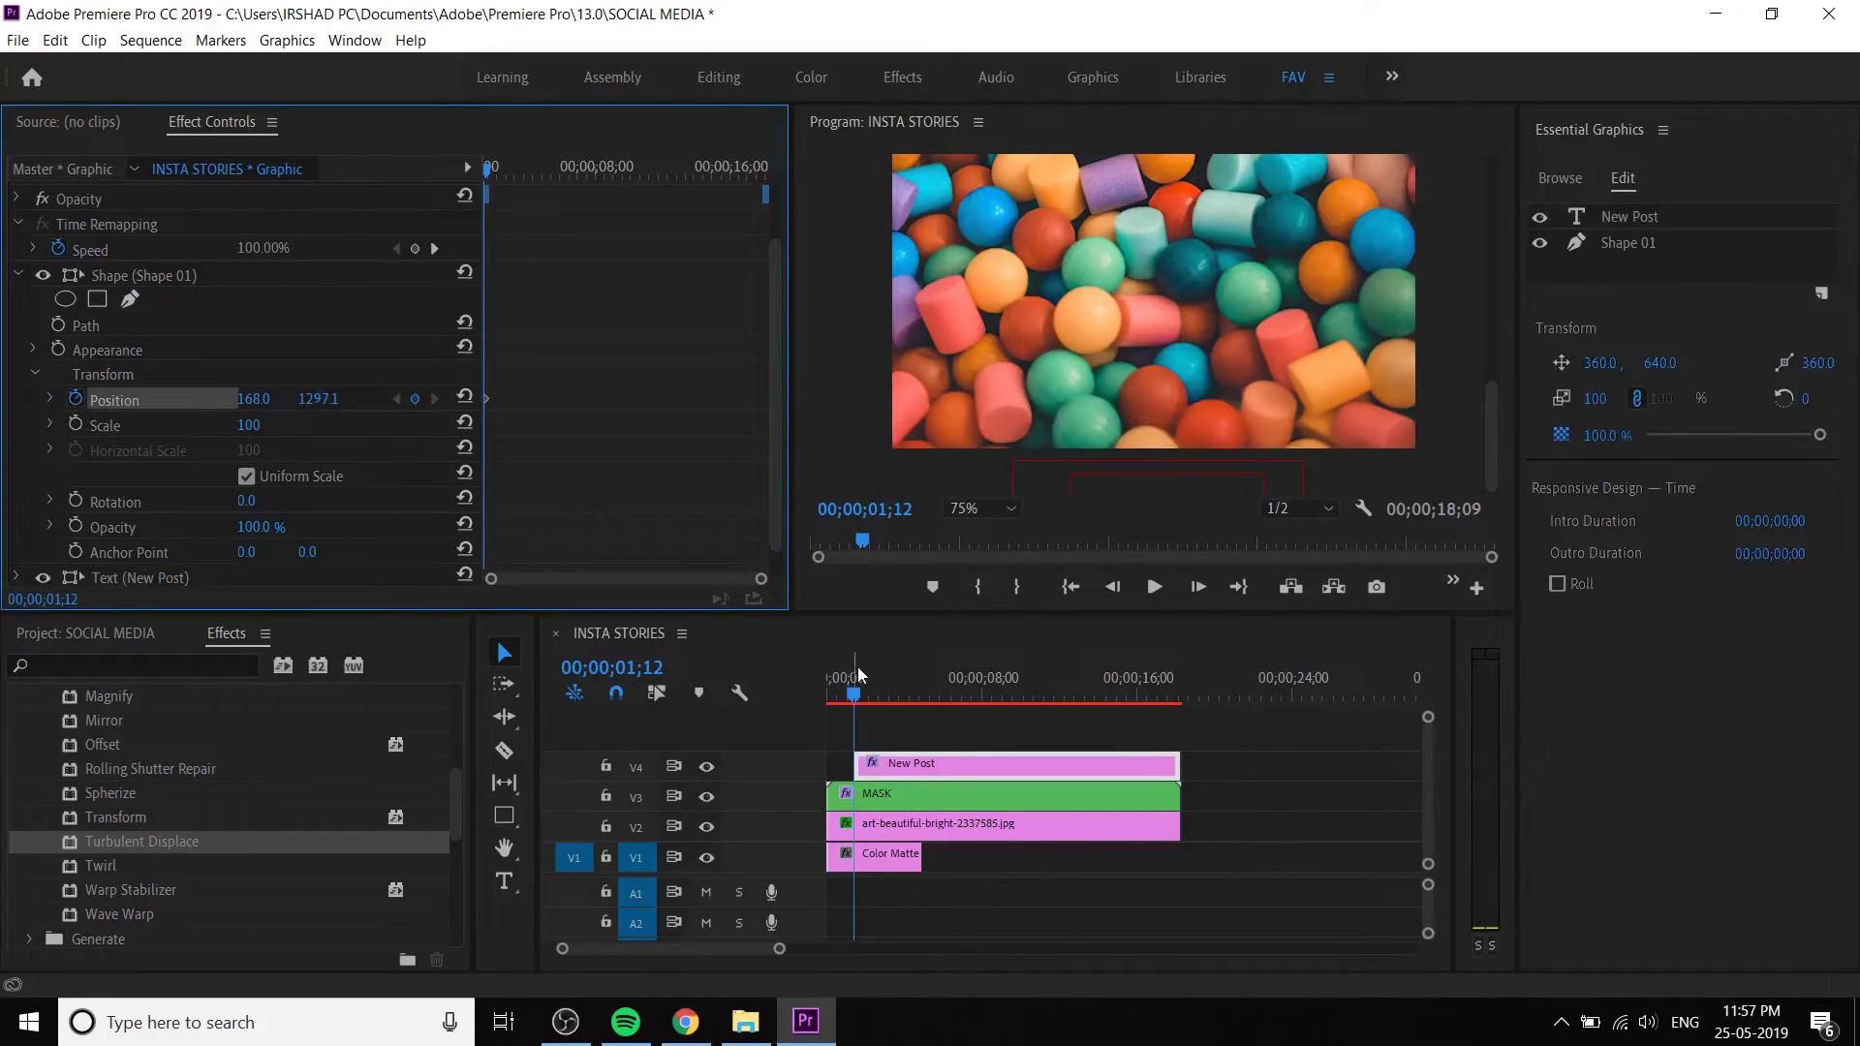
- Add a position keyframe for Shape 01 at 00;00;04;05 with the vertical position set to 954.1
drag(851, 692, 907, 702)
drag(320, 398, 231, 399)
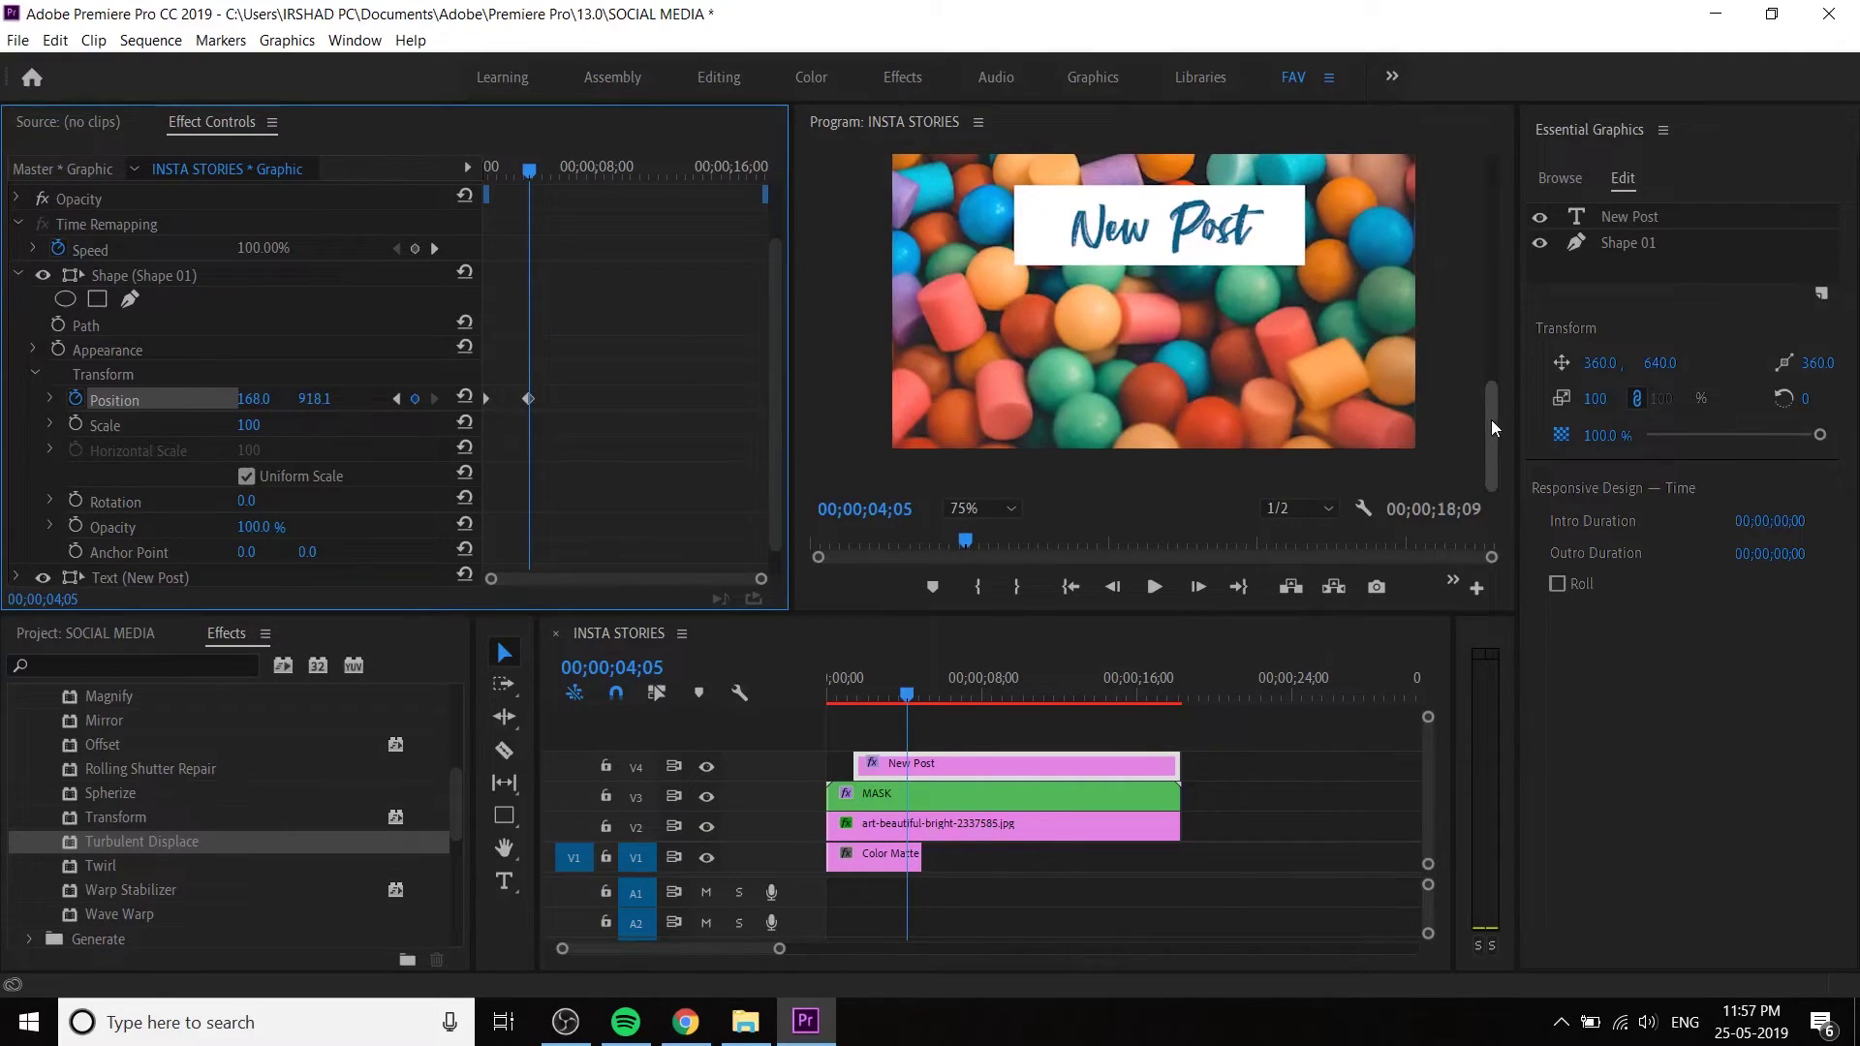
drag(1491, 420, 1488, 368)
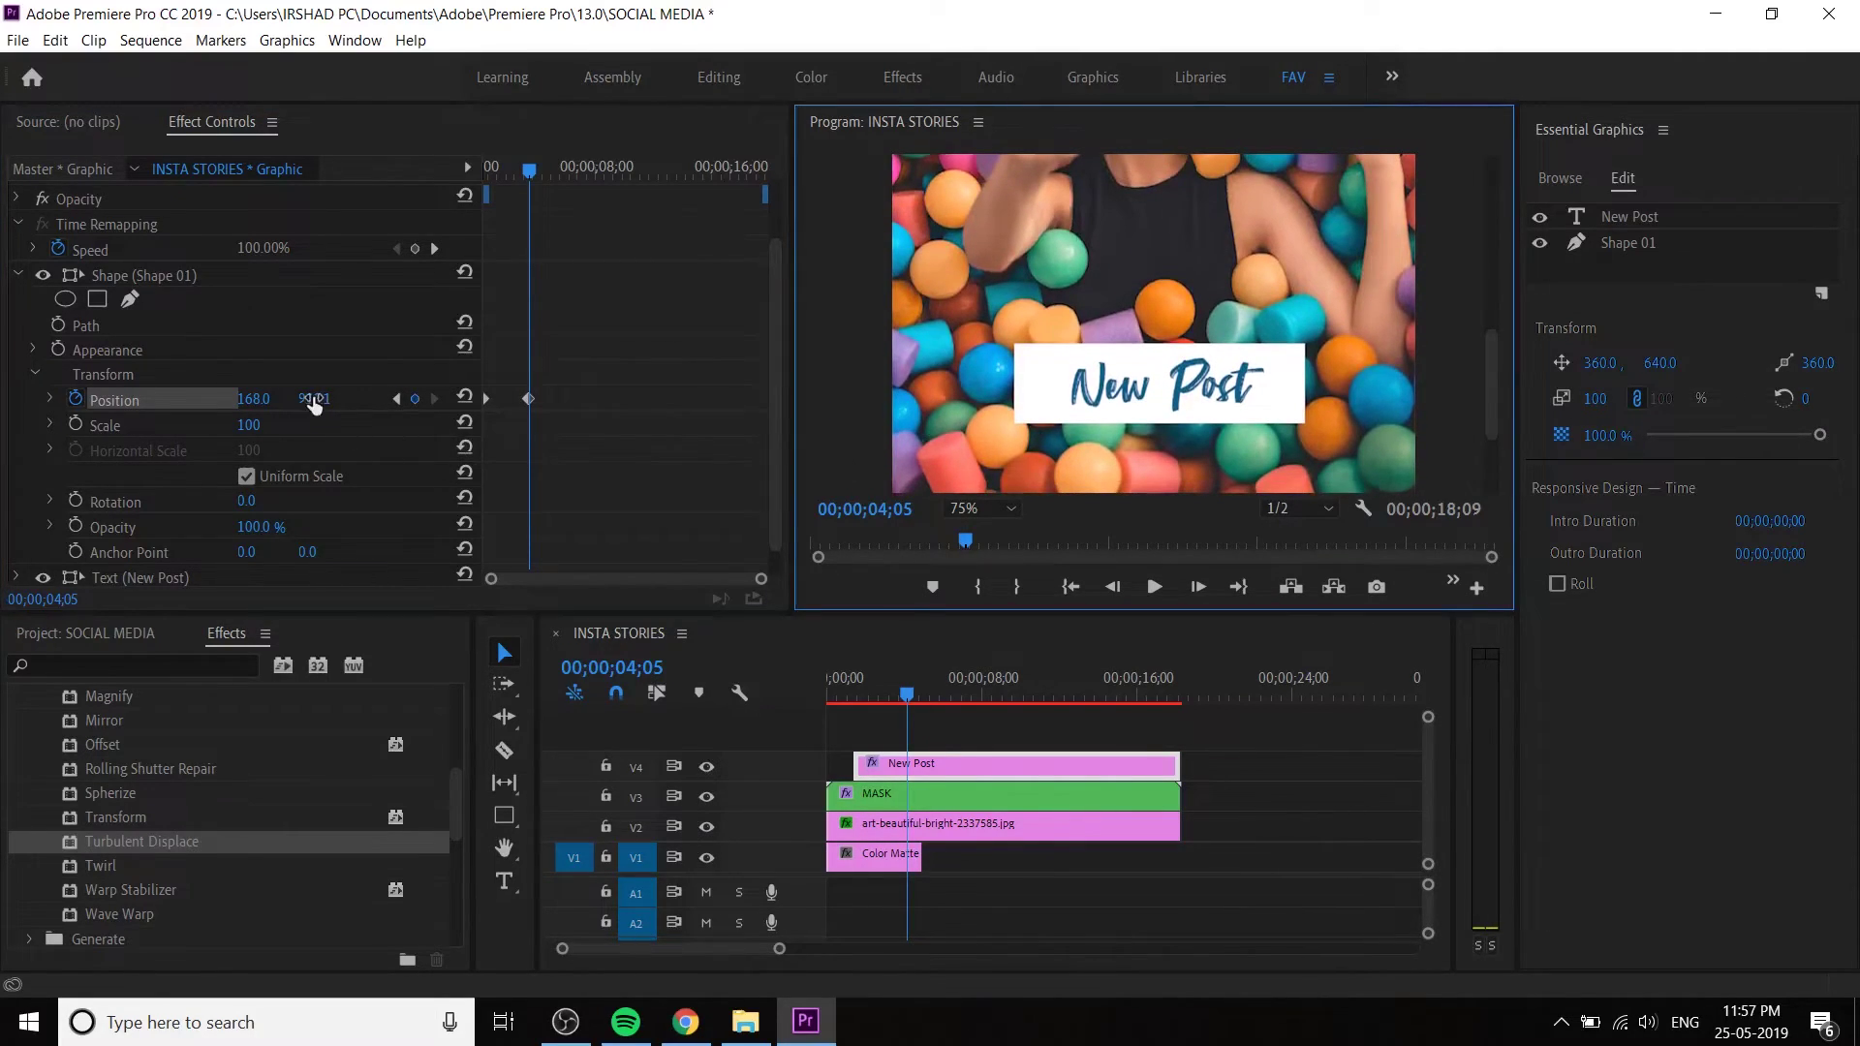
drag(314, 398, 337, 398)
mouse_move(1492, 378)
mouse_down()
mouse_move(1498, 455)
mouse_move(1485, 388)
mouse_up()
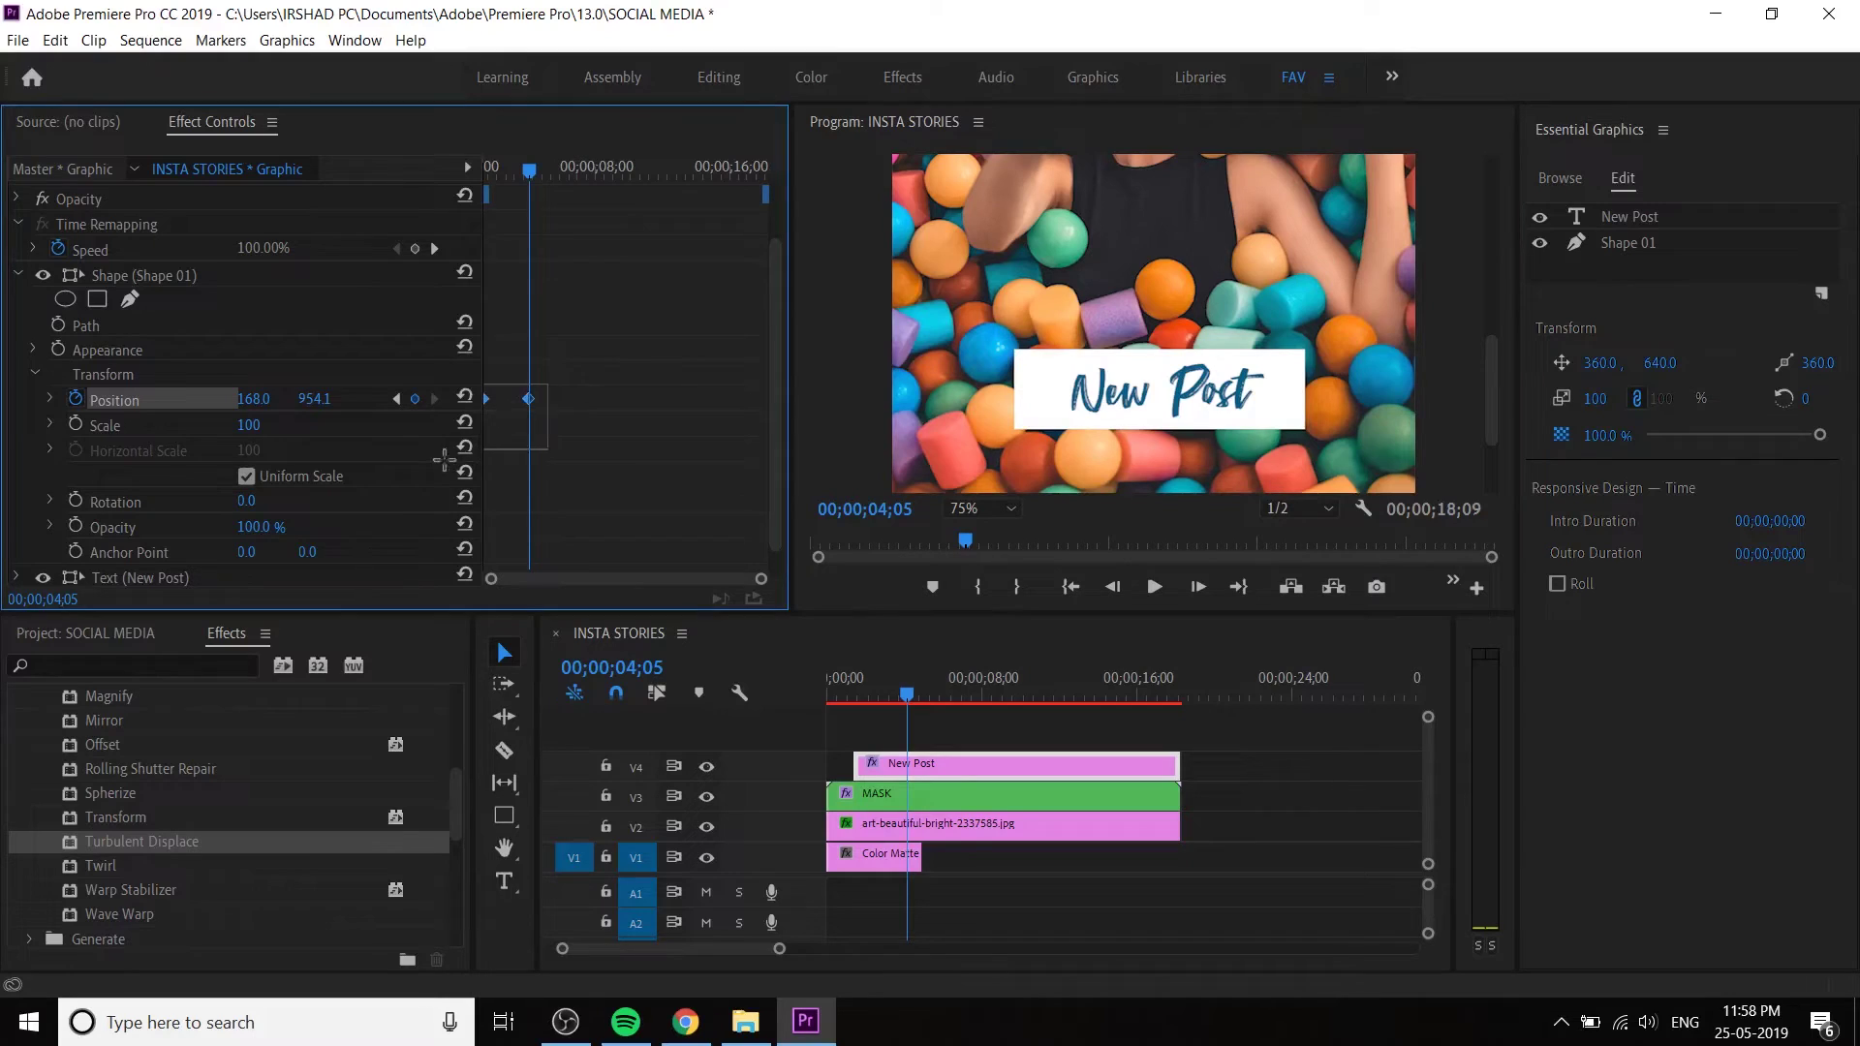
- Apply Ease Out temporal interpolation to both of Shape 01's position keyframes
click(528, 399)
right_click(528, 398)
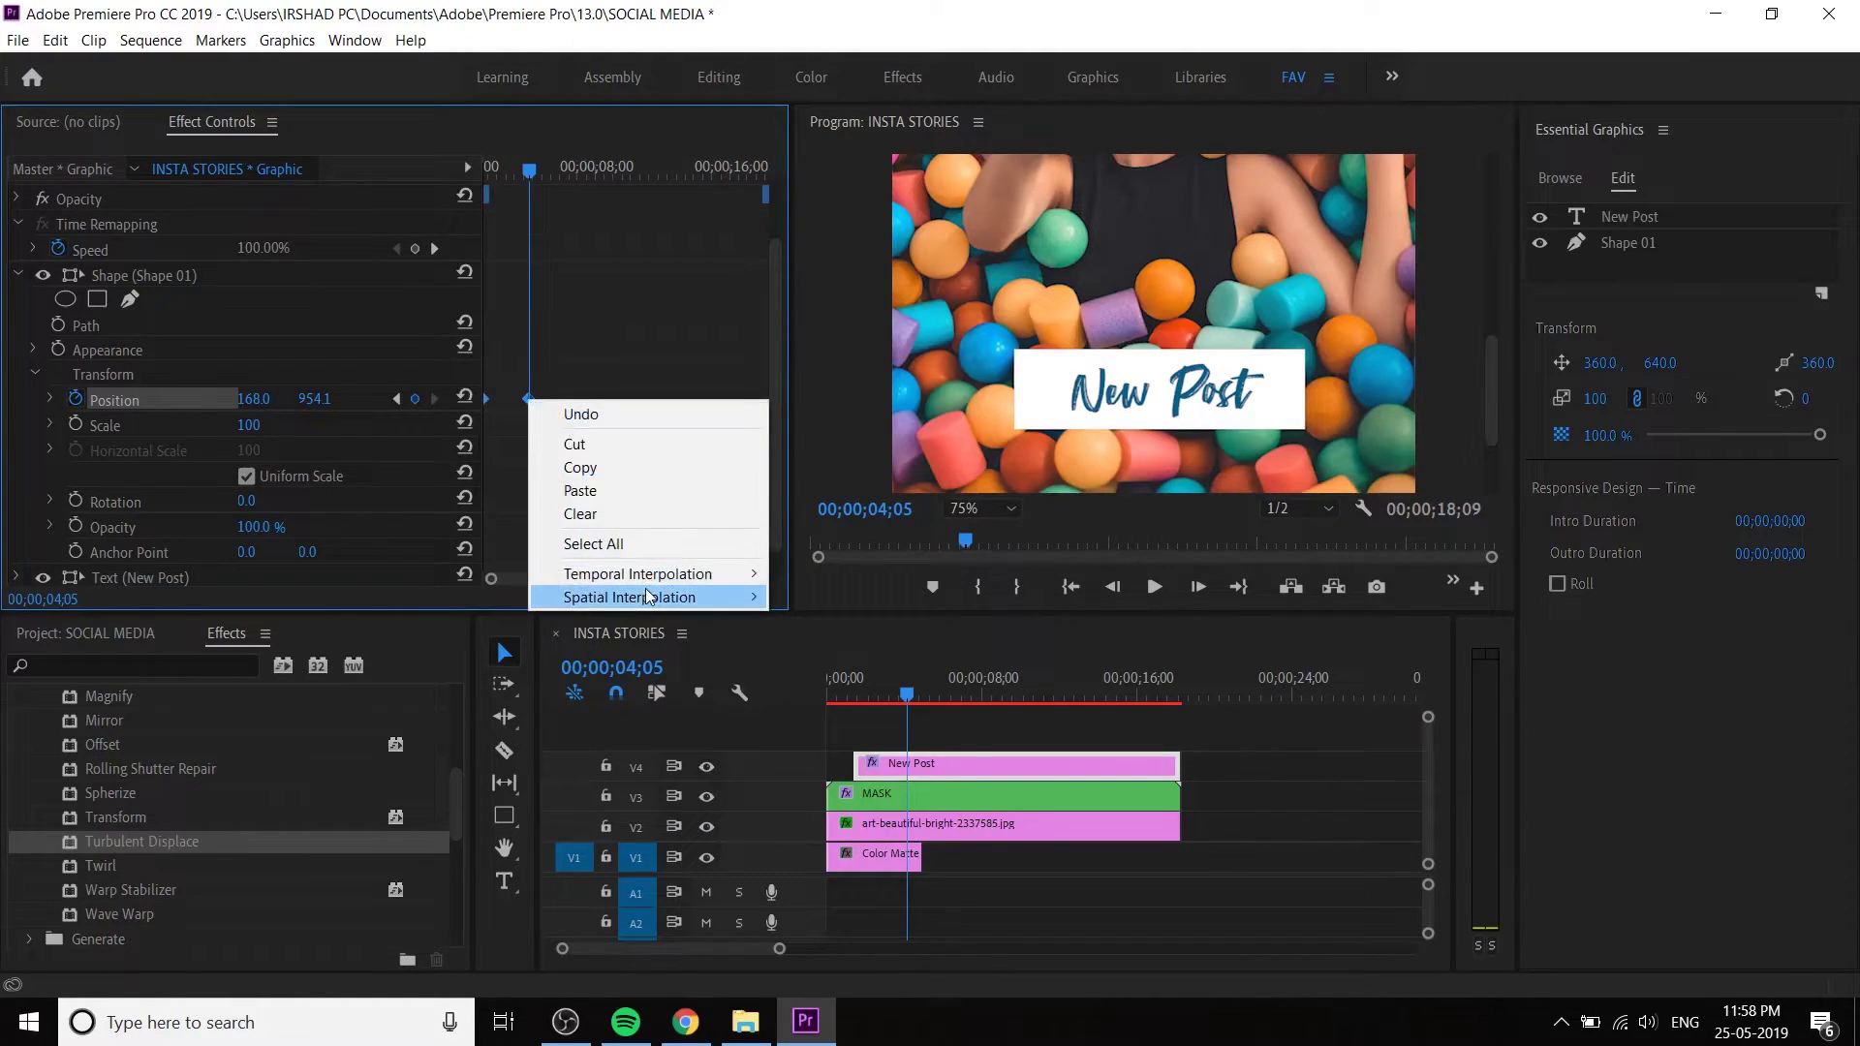
mouse_move(700, 579)
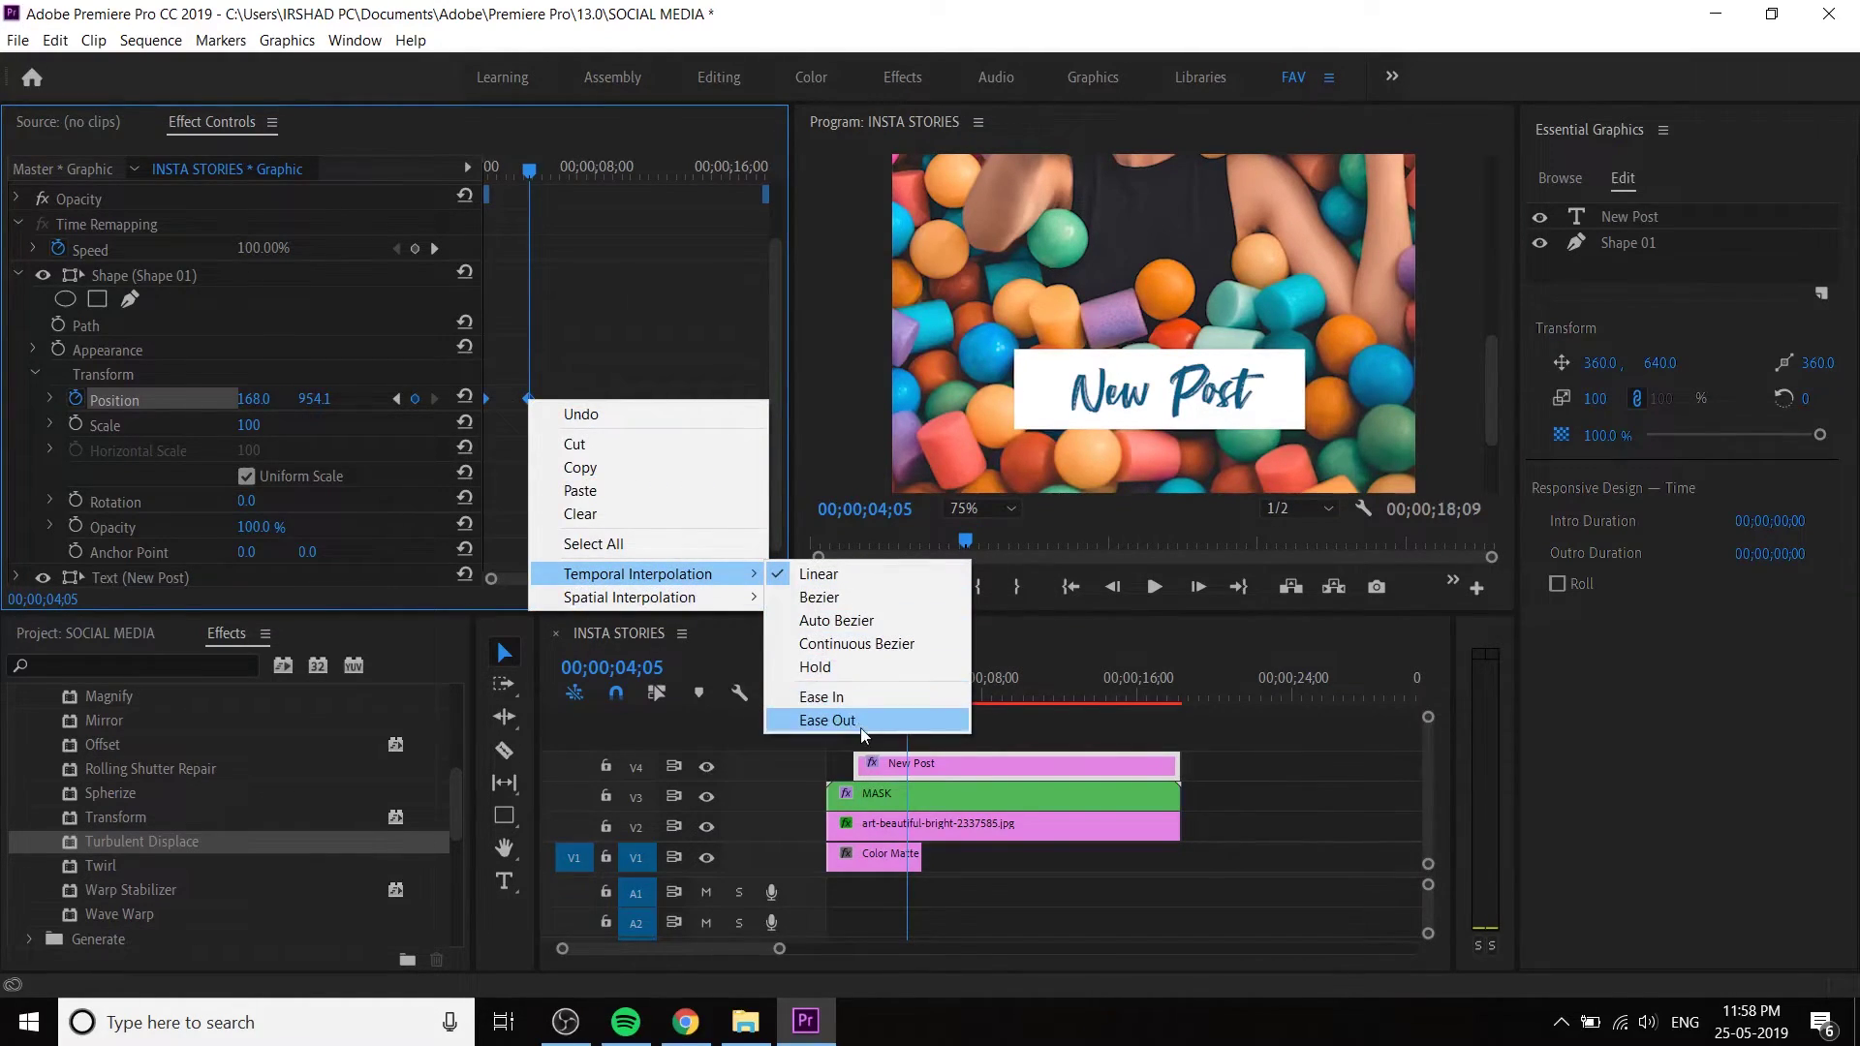
click(831, 720)
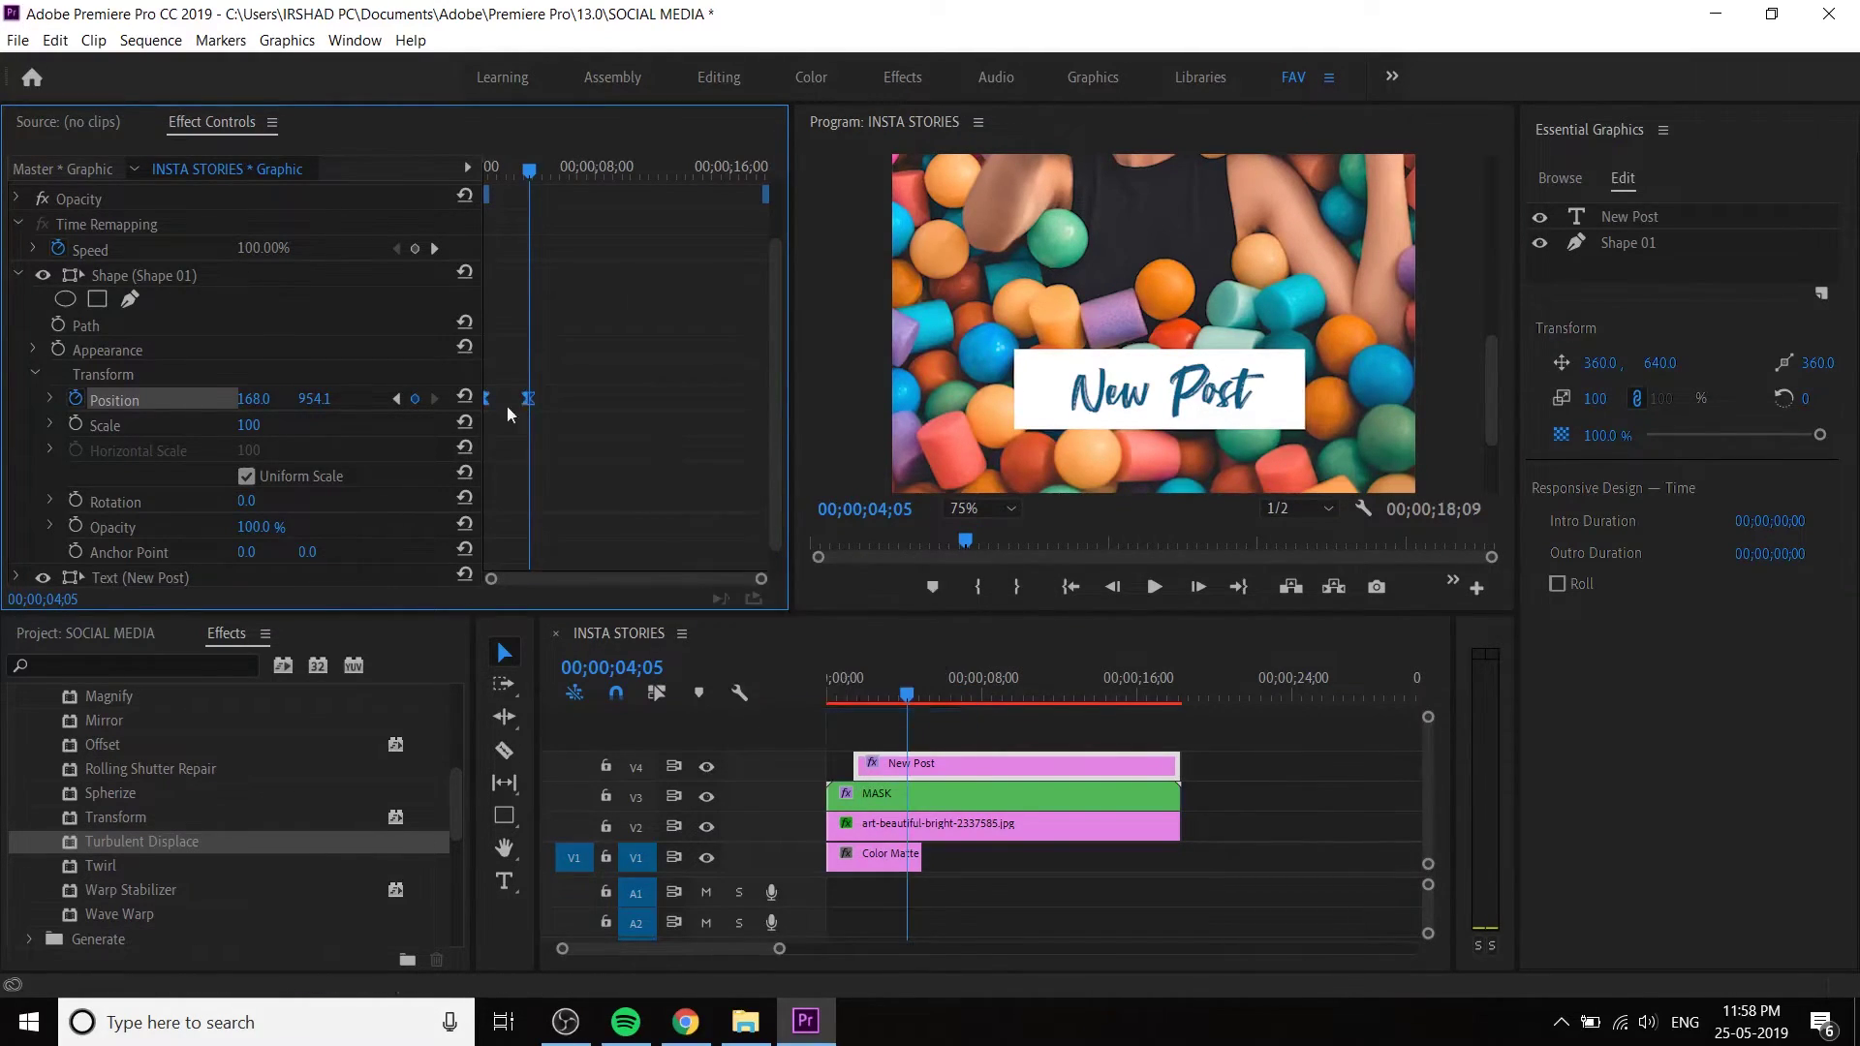
- Stretch the first keyframe's ease on Shape 01's position velocity graph and preview the slide-in from the clip's start
click(50, 400)
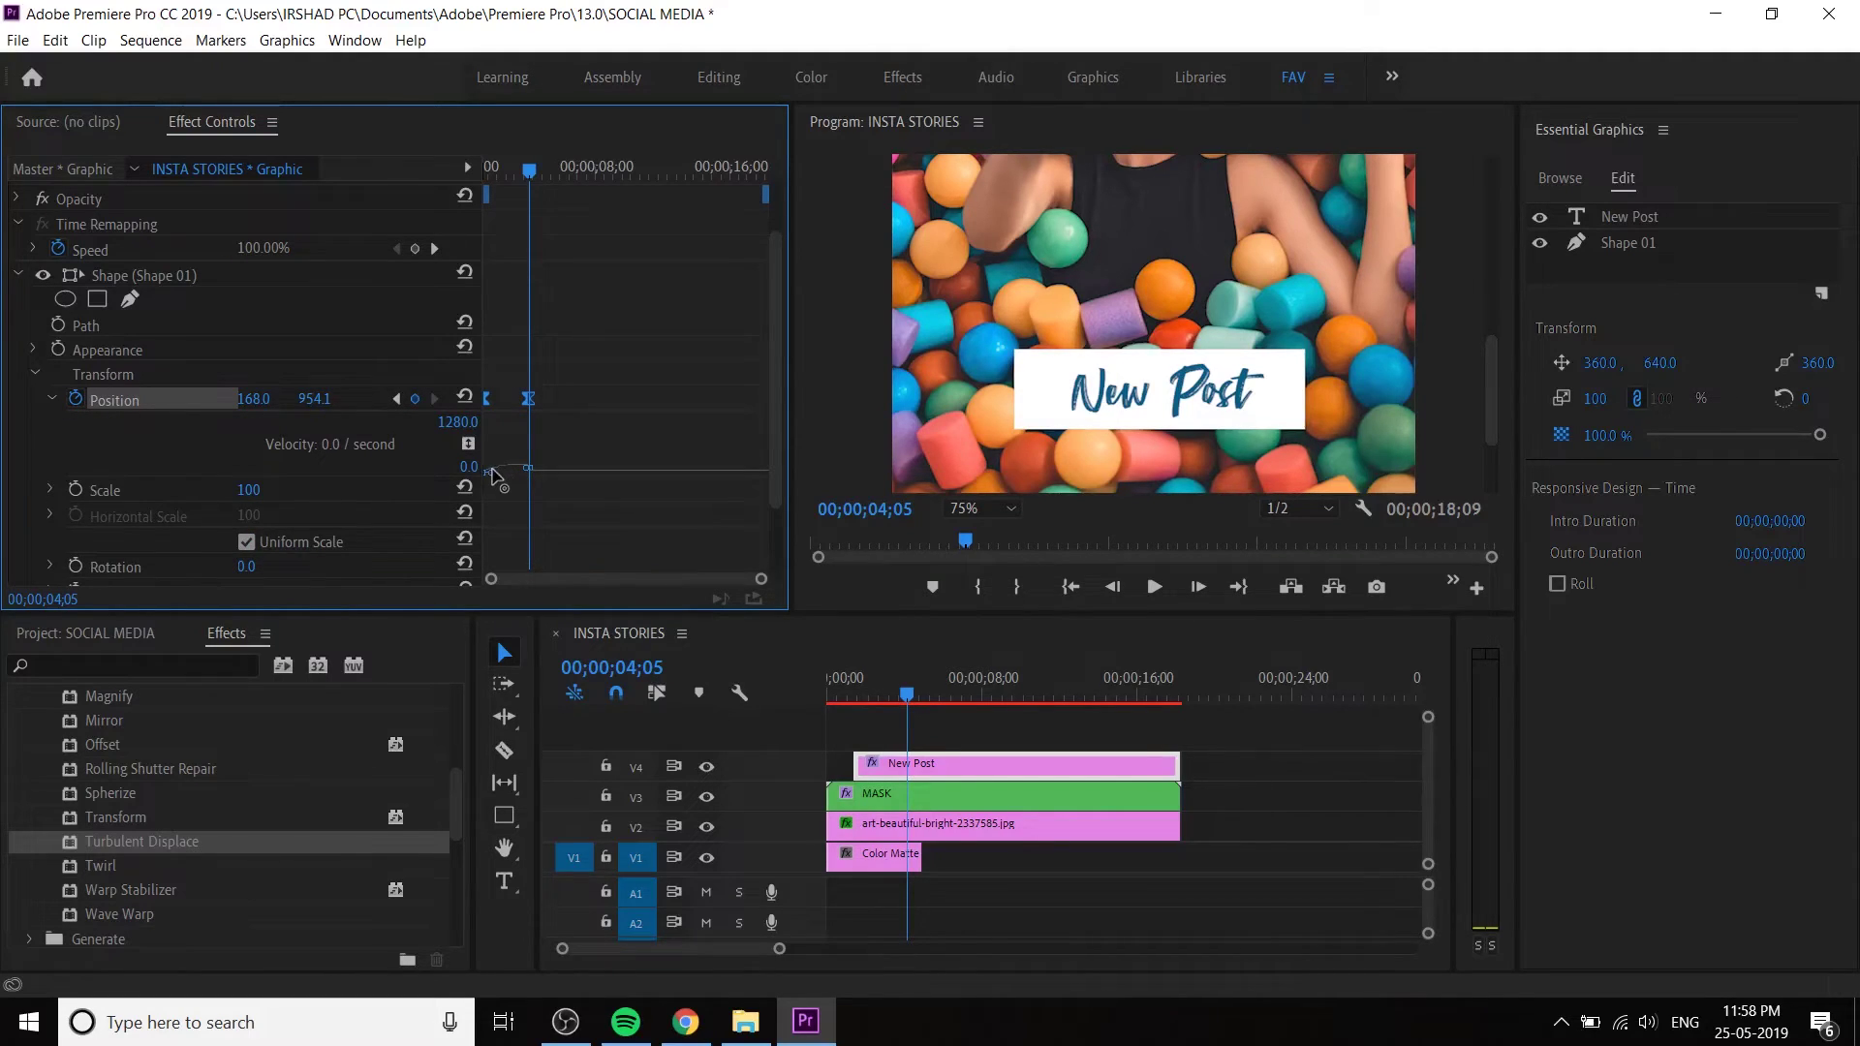
drag(493, 475, 506, 473)
drag(527, 172, 432, 194)
key(space)
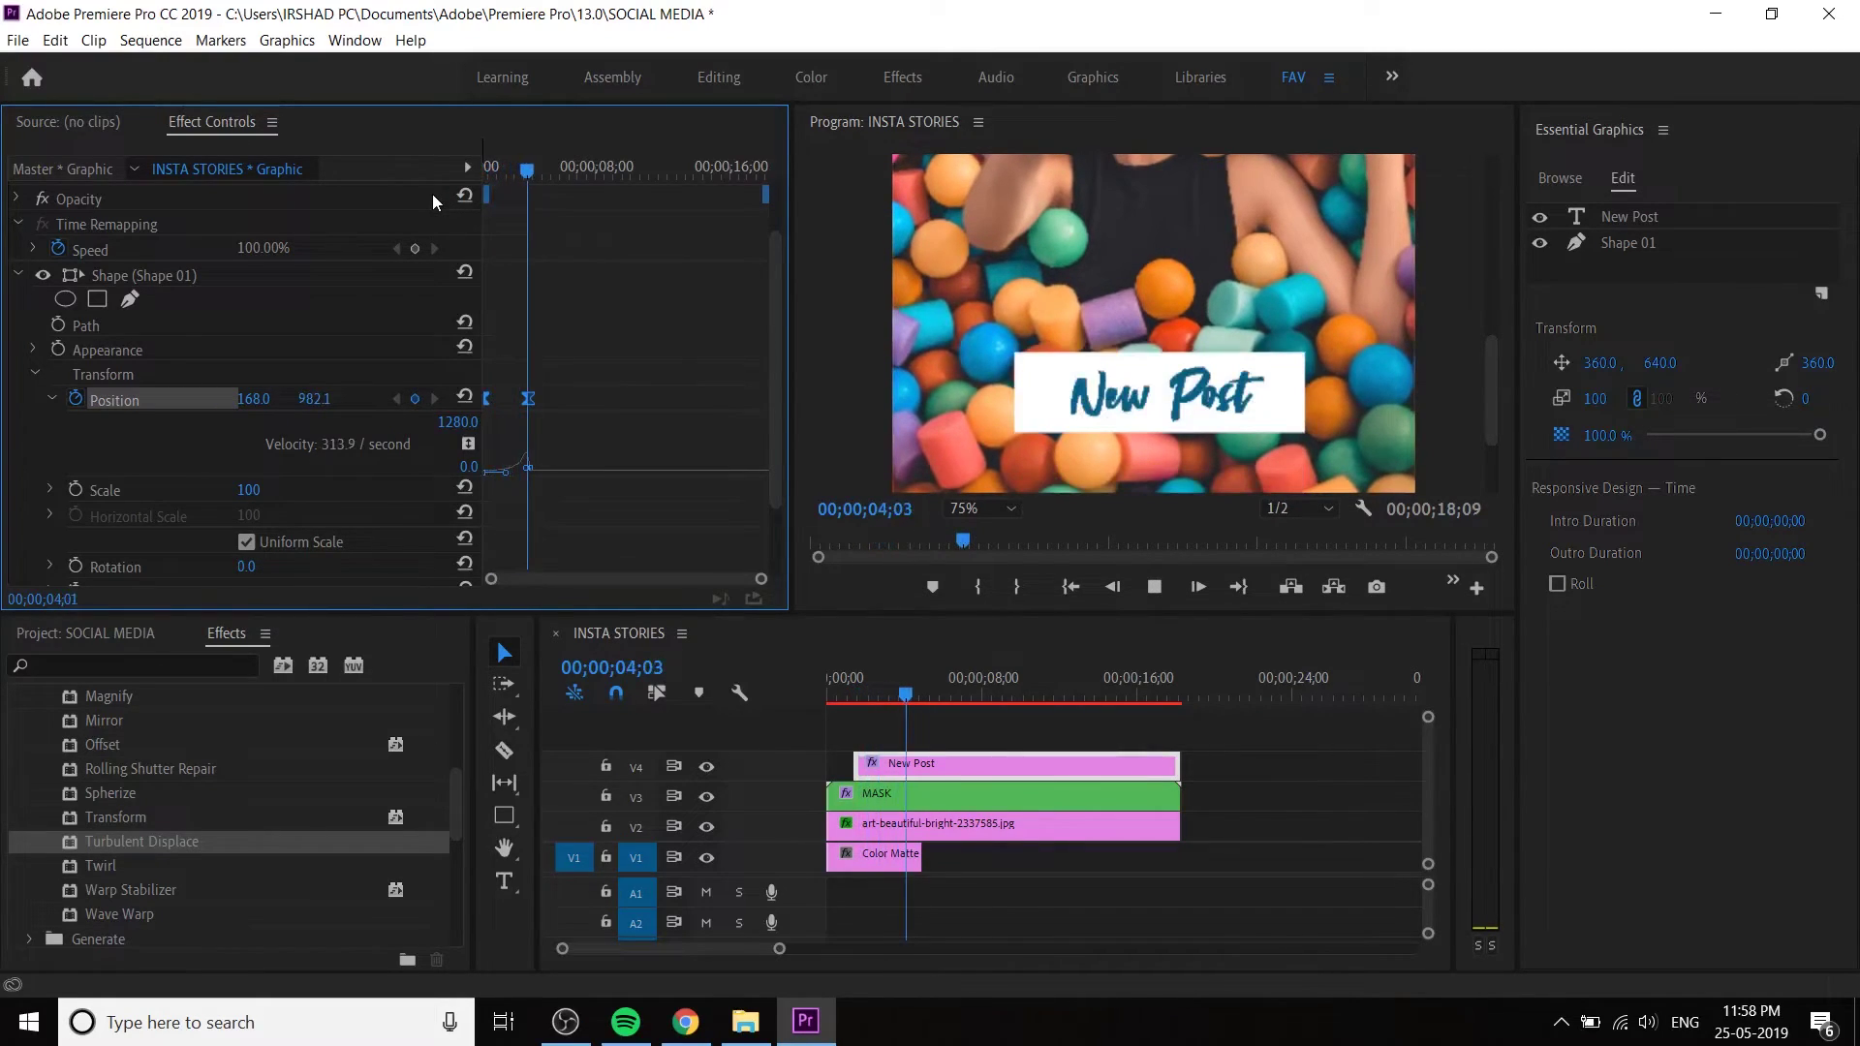
key(space)
drag(538, 172, 482, 171)
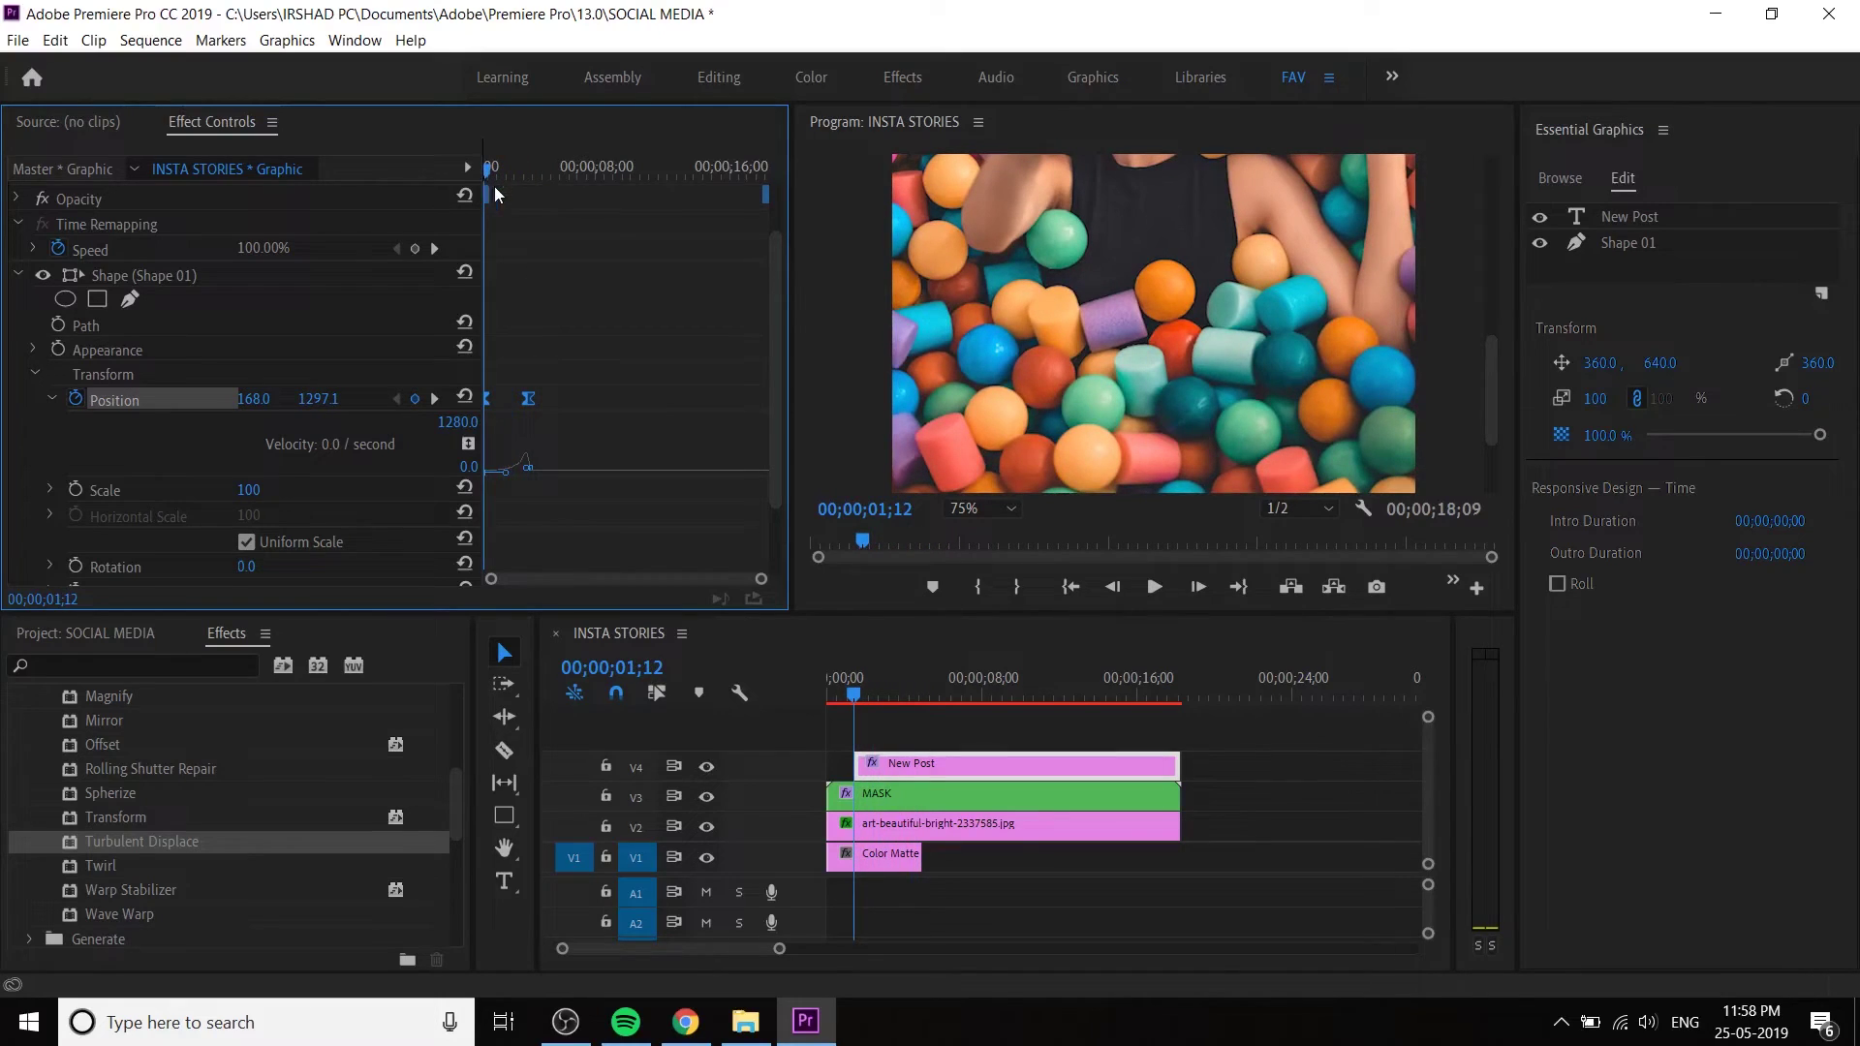
- Try moving the second position keyframe closer to the first, and undo the move
scroll(718, 349, up, 3)
scroll(523, 431, down, 3)
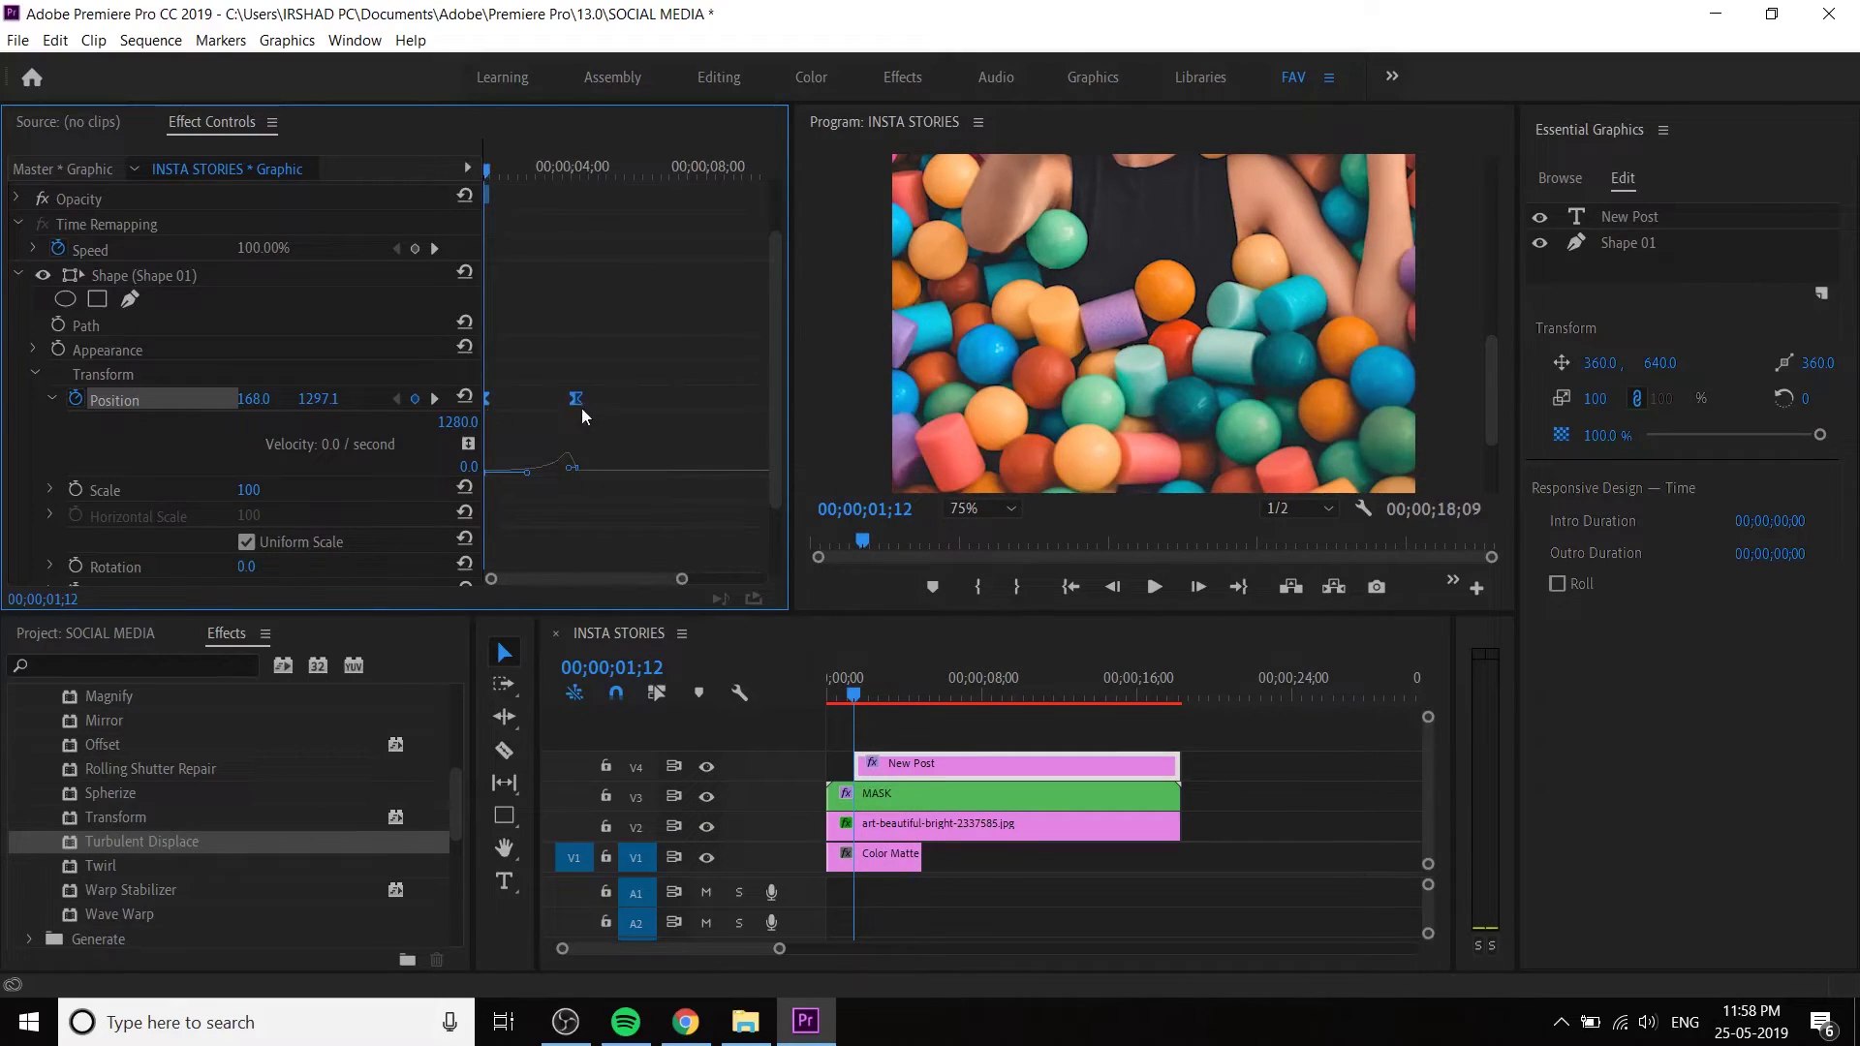
drag(573, 400, 537, 397)
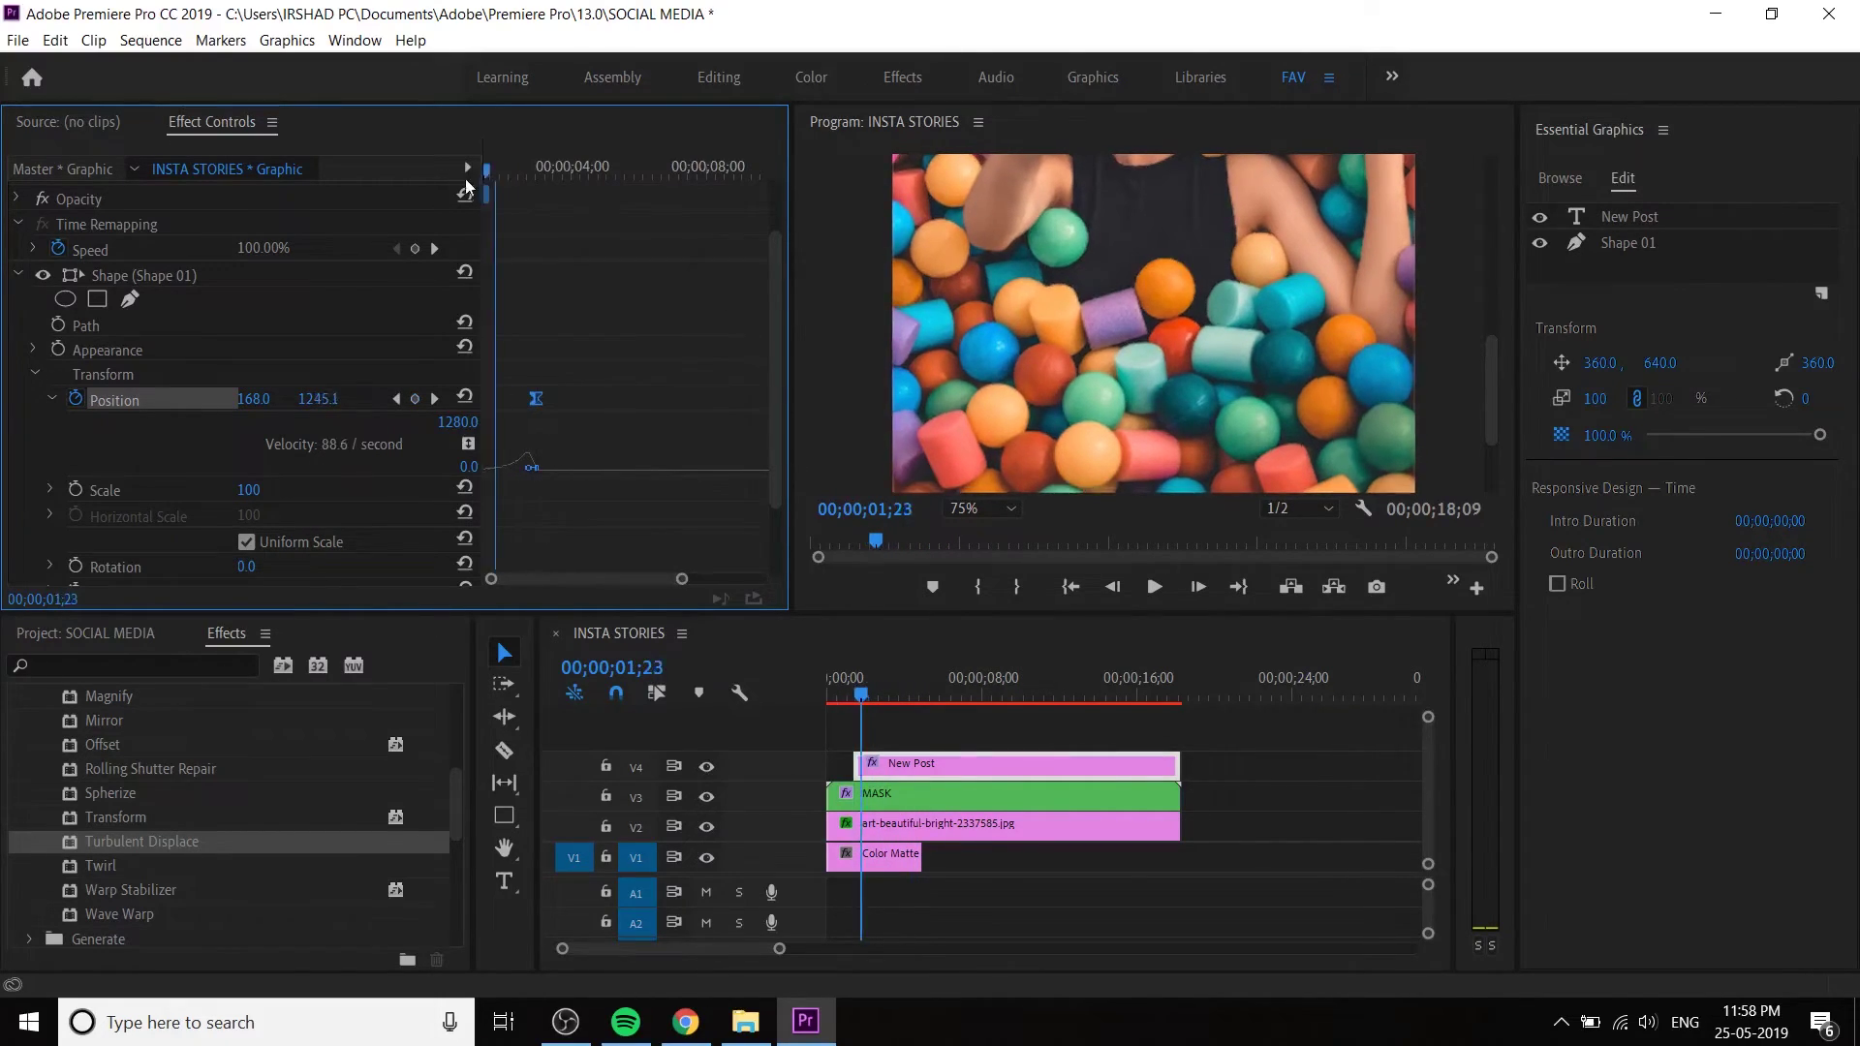
scroll(775, 463, down, 1)
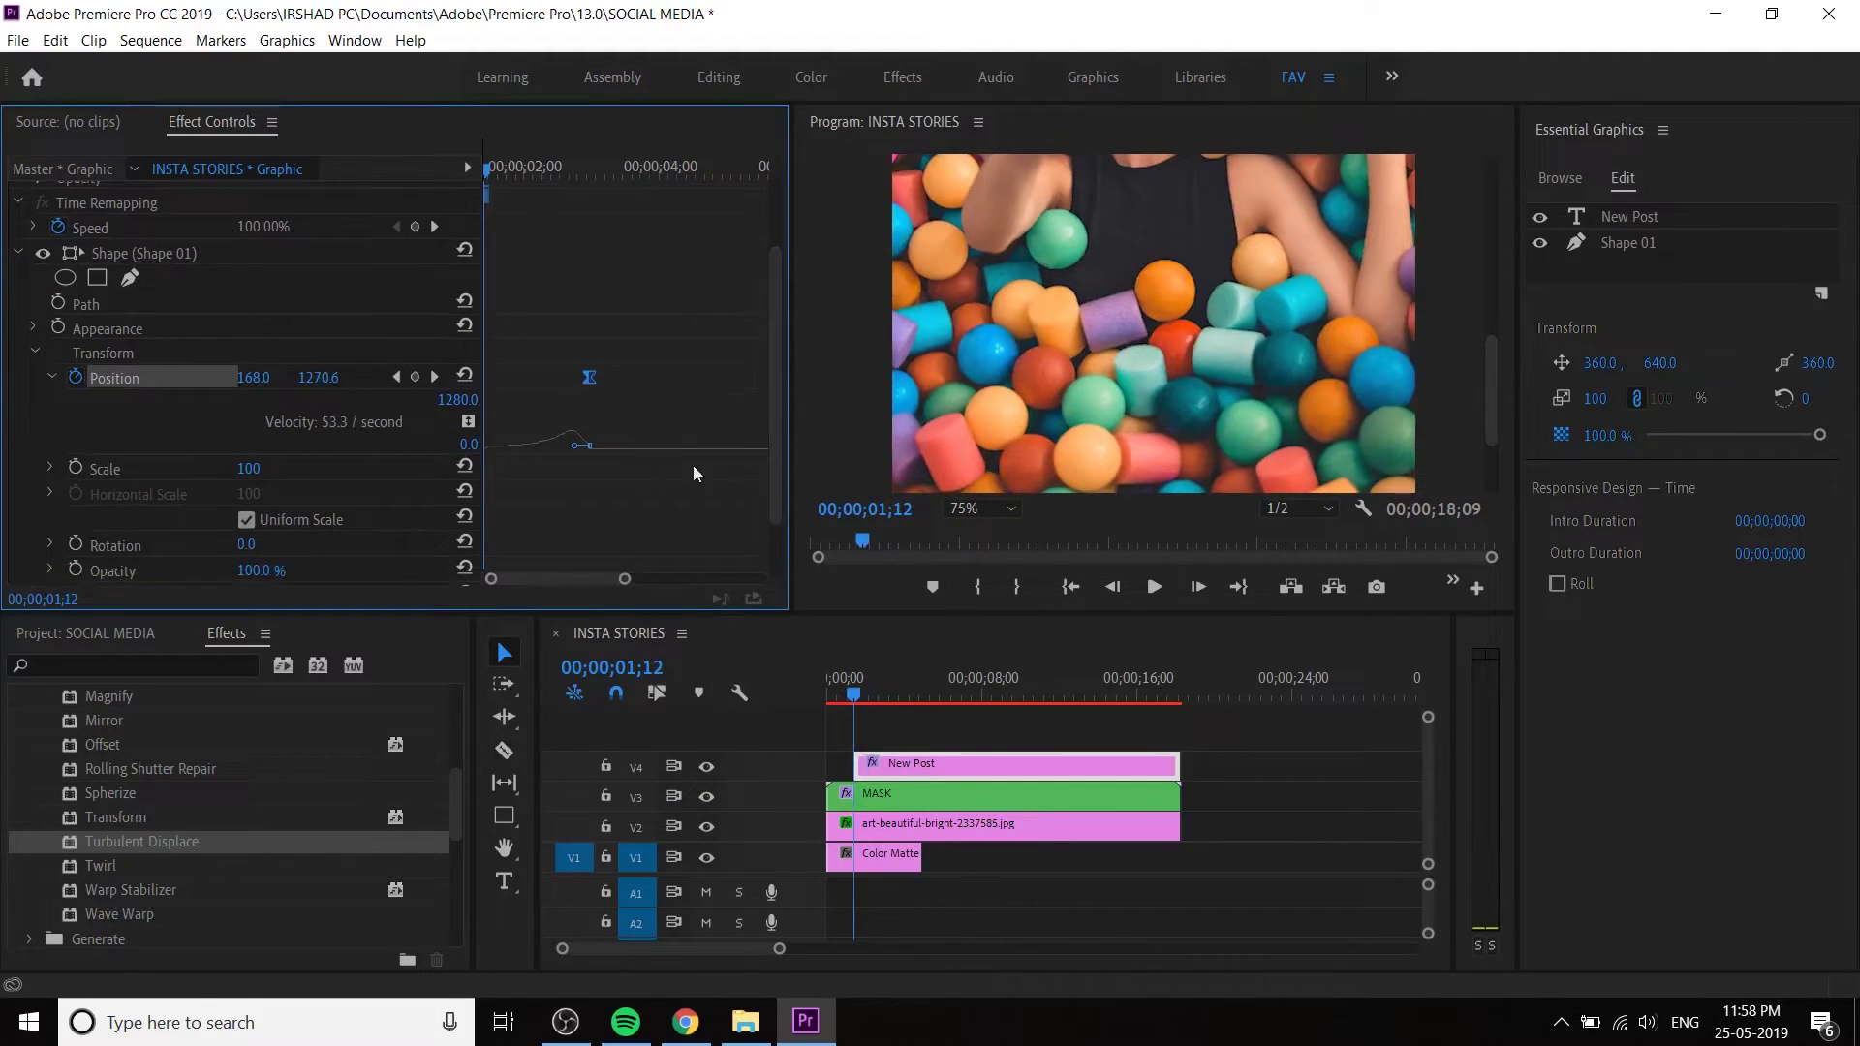
drag(682, 580, 617, 583)
key(ctrl+z)
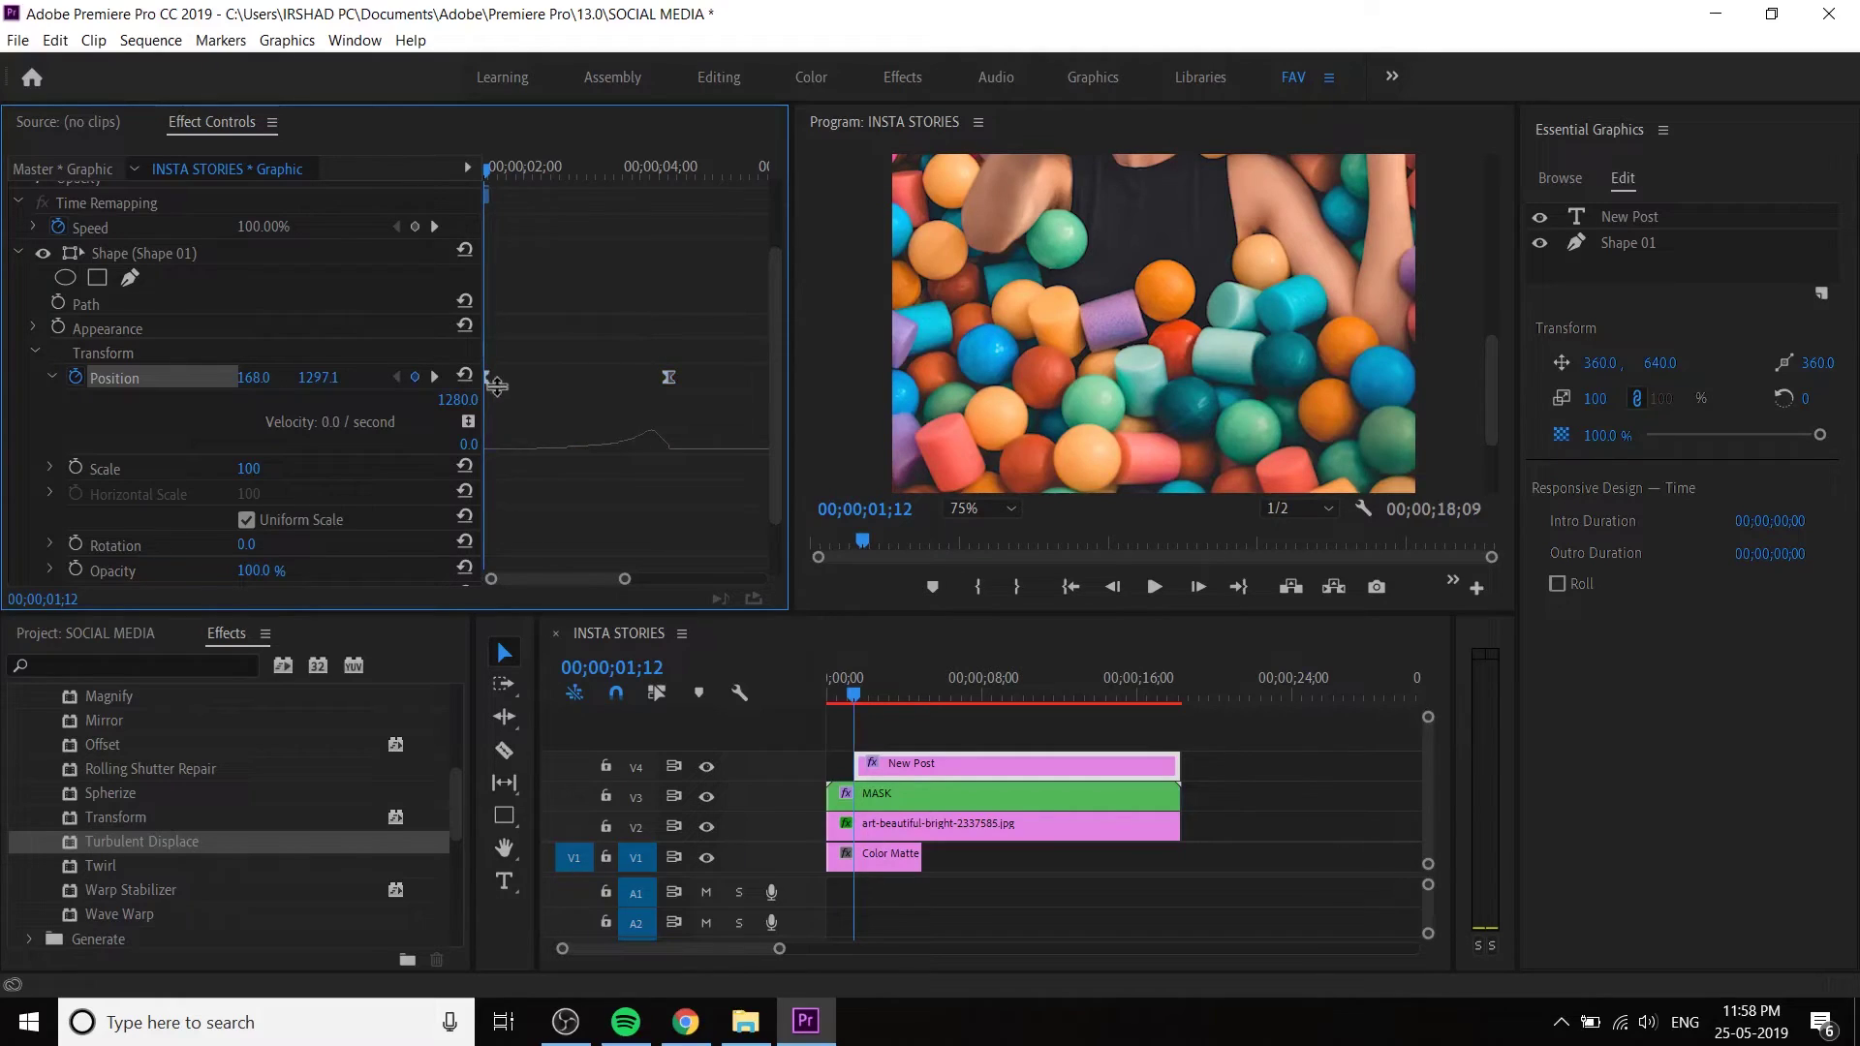
- Move the second position keyframe earlier, lengthen its ease on the velocity graph, and preview the animation
drag(667, 378, 620, 378)
drag(601, 447, 589, 458)
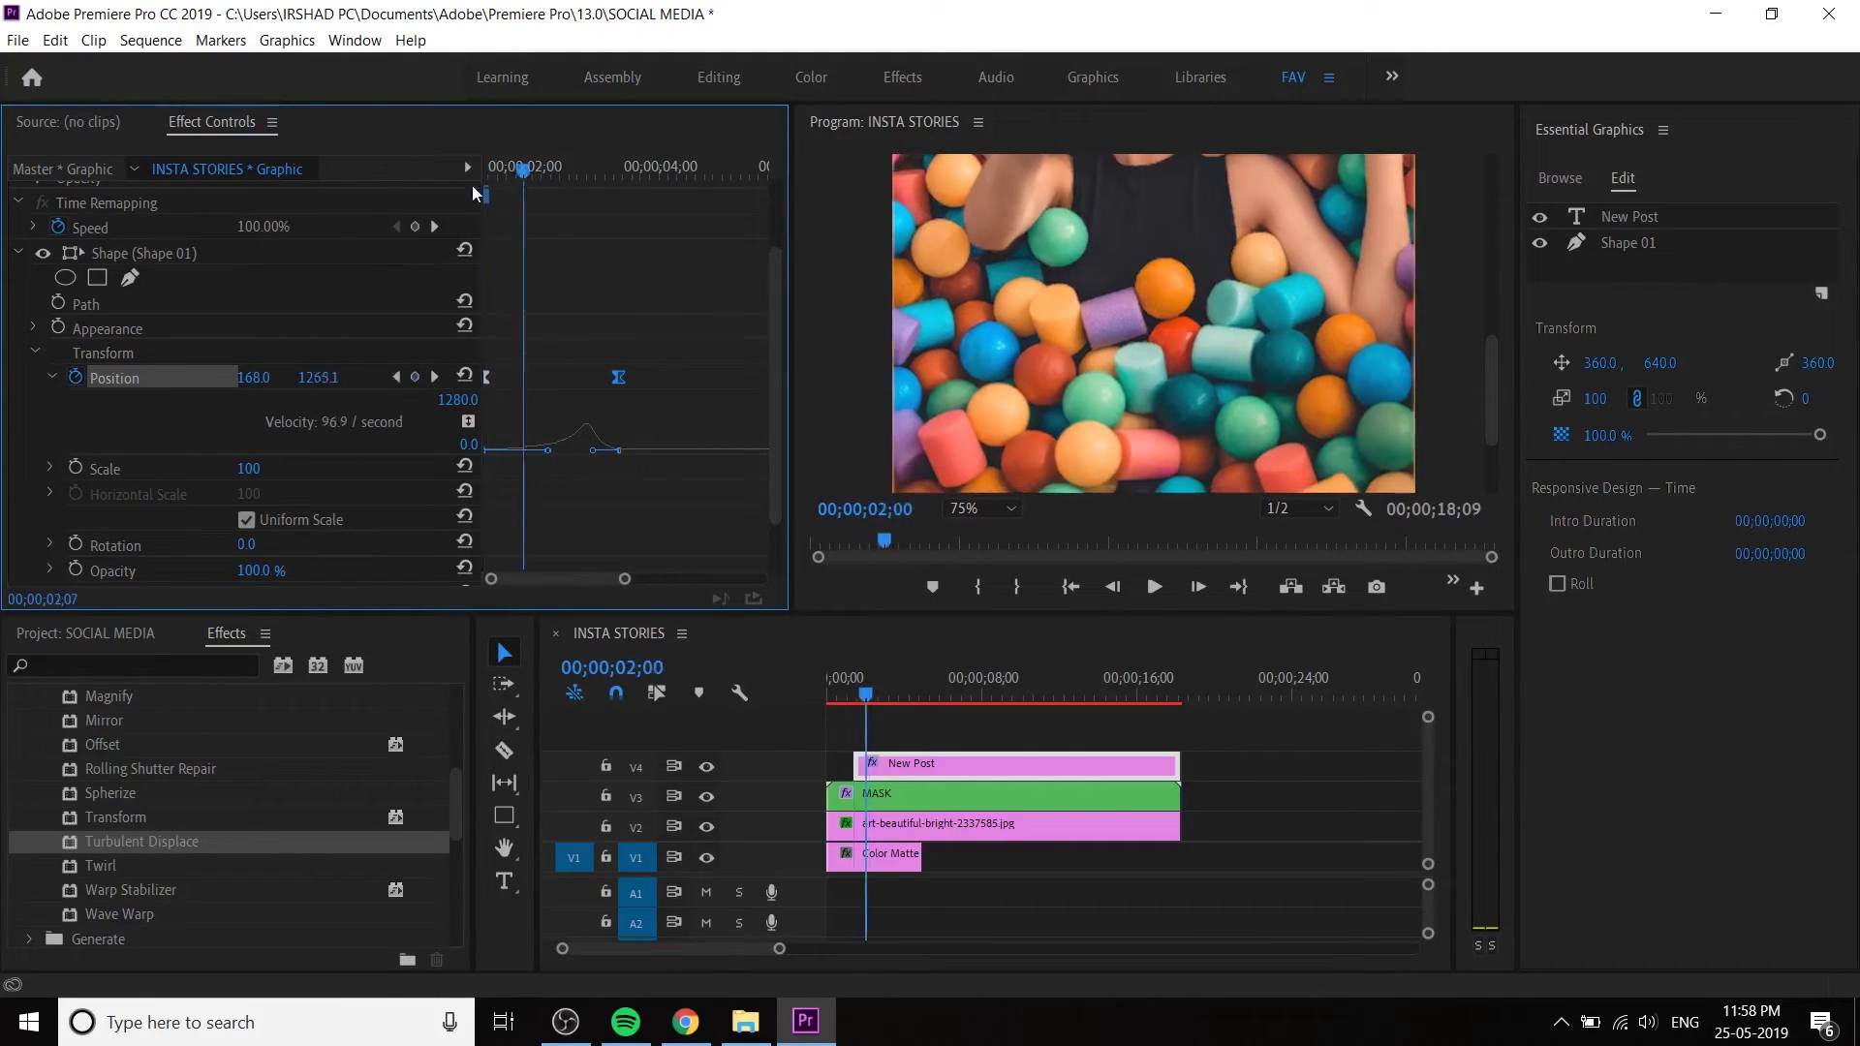
key(space)
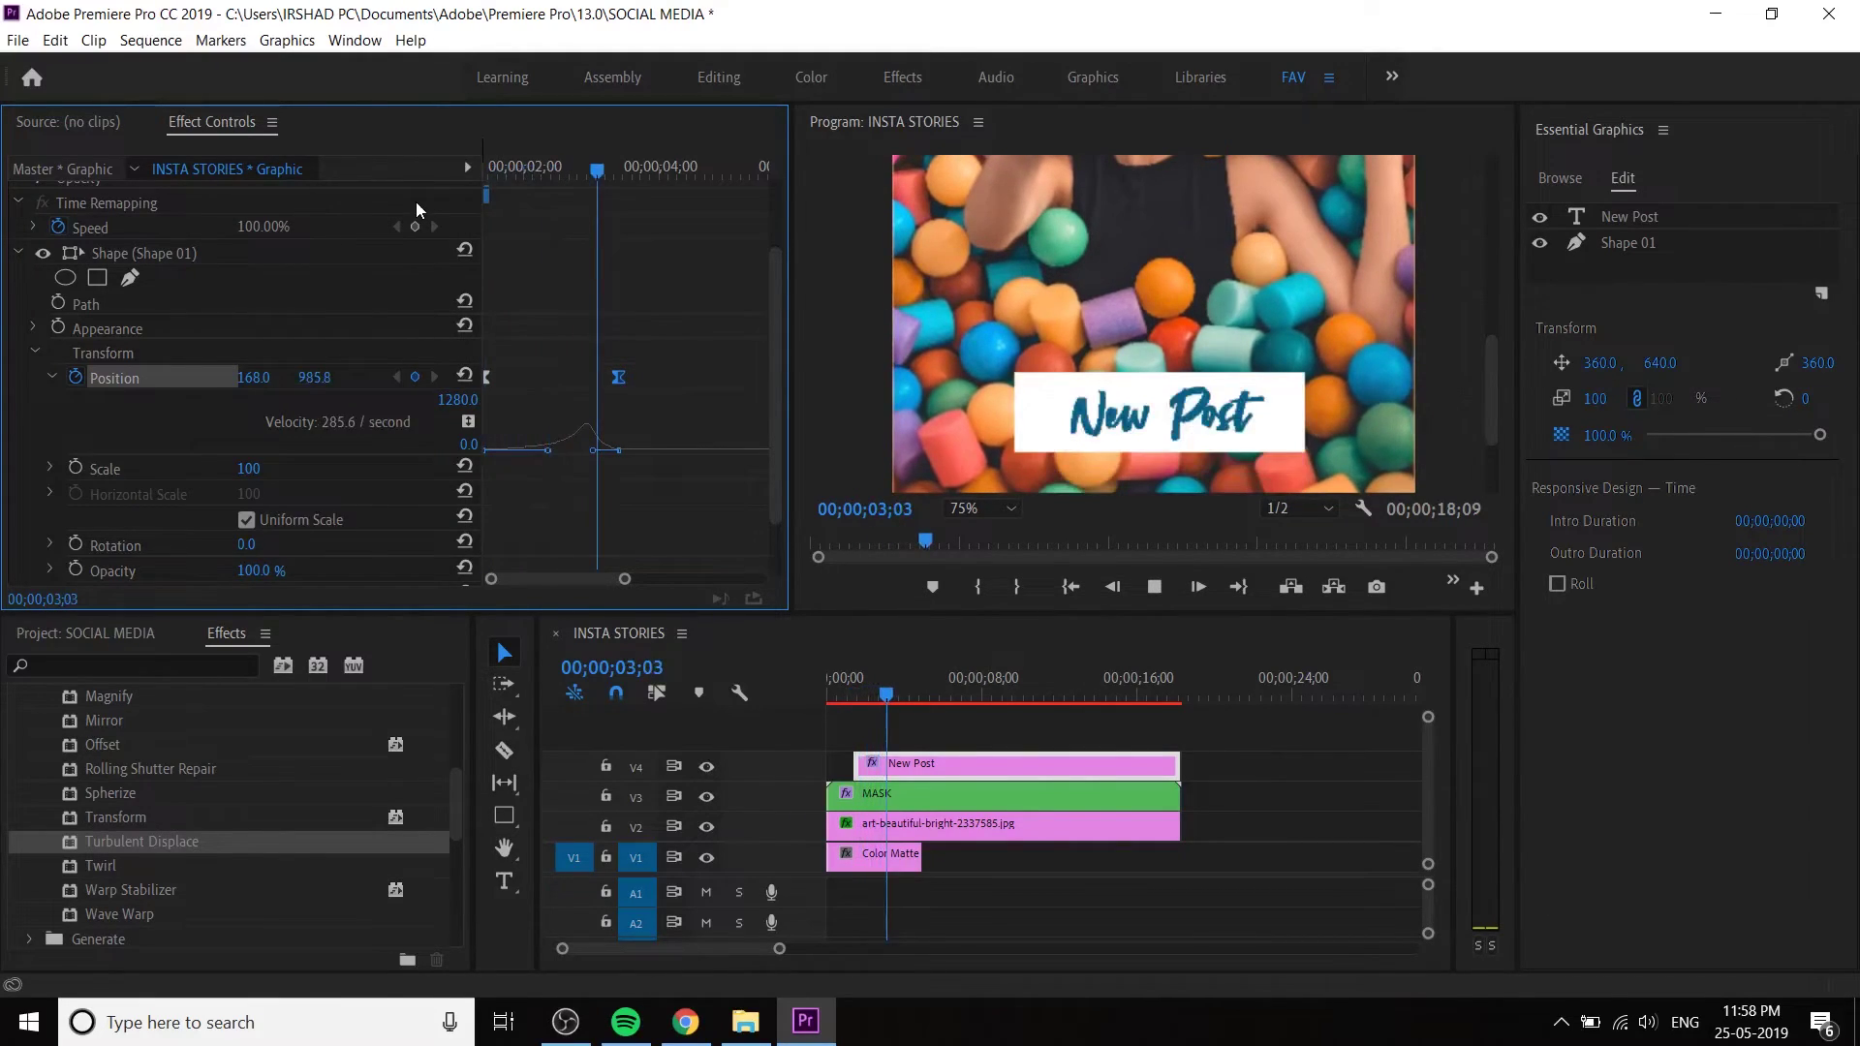
key(space)
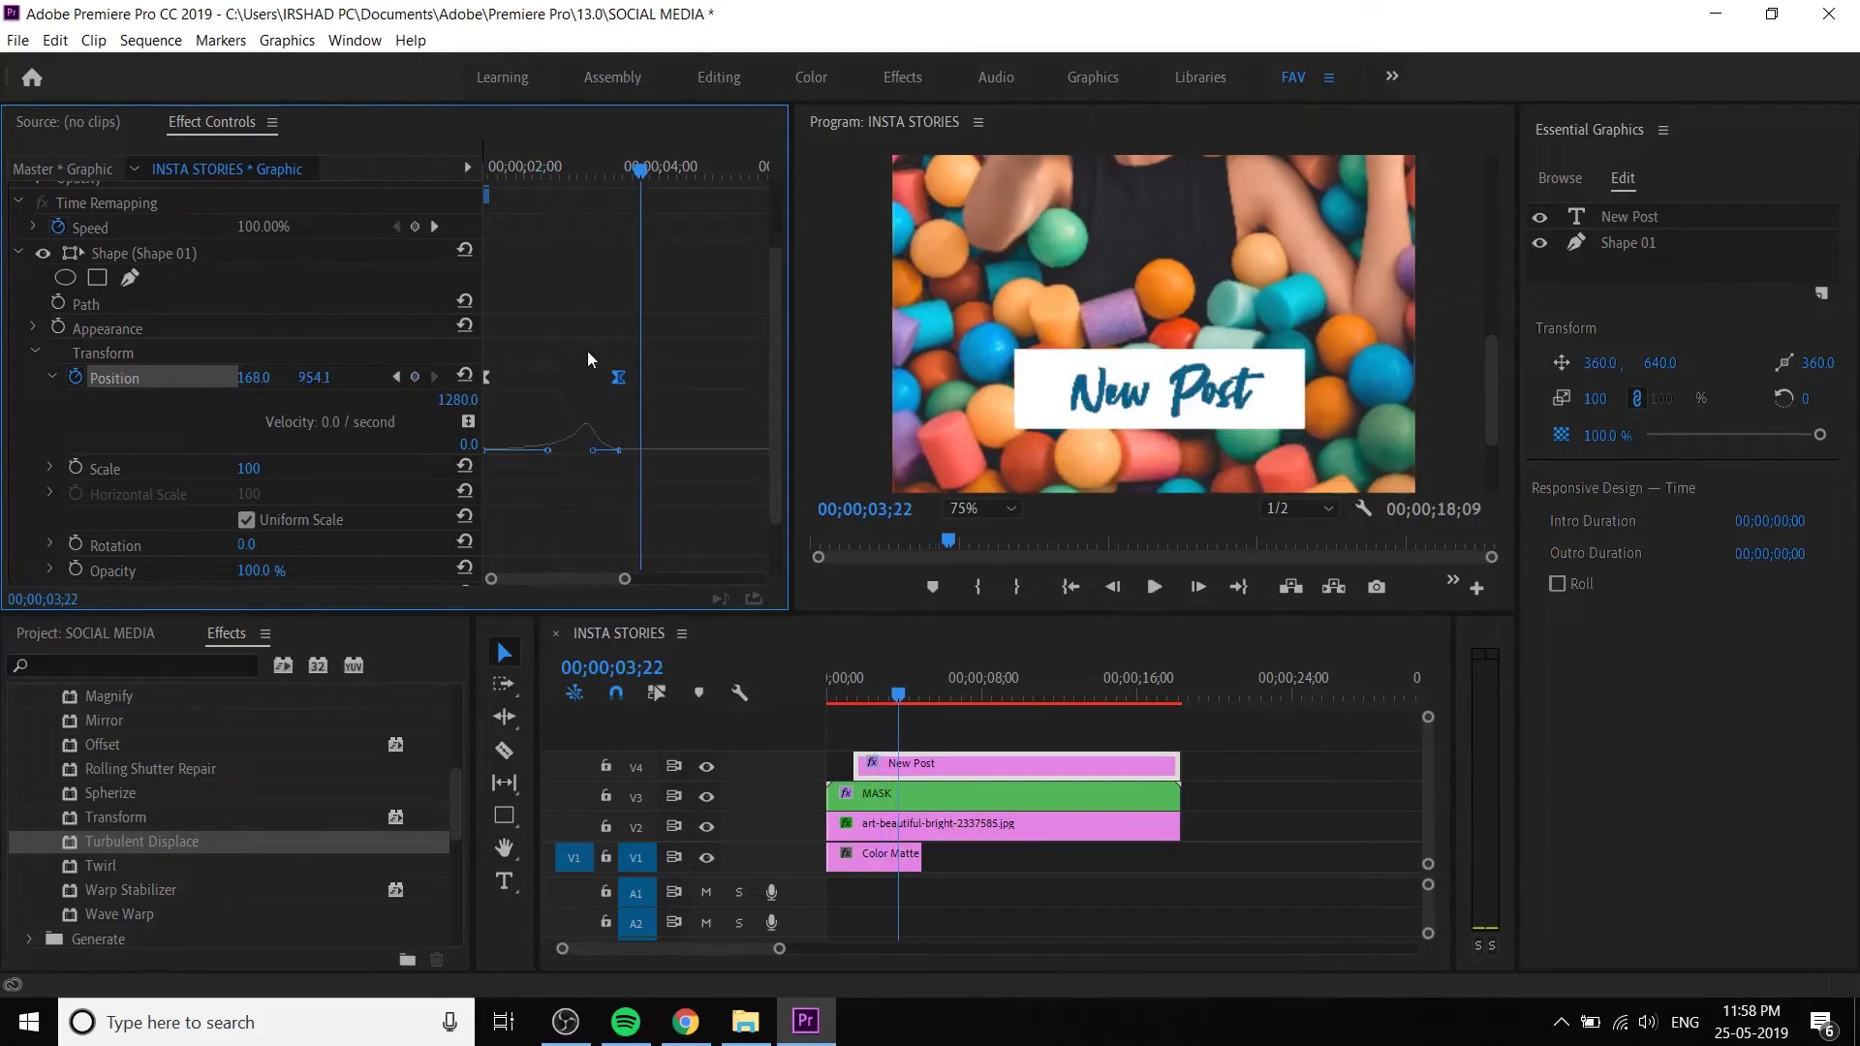
key(space)
- Shorten the slide-in by moving the second position keyframe to just before 00;00;02;14, and preview it
drag(618, 377, 551, 383)
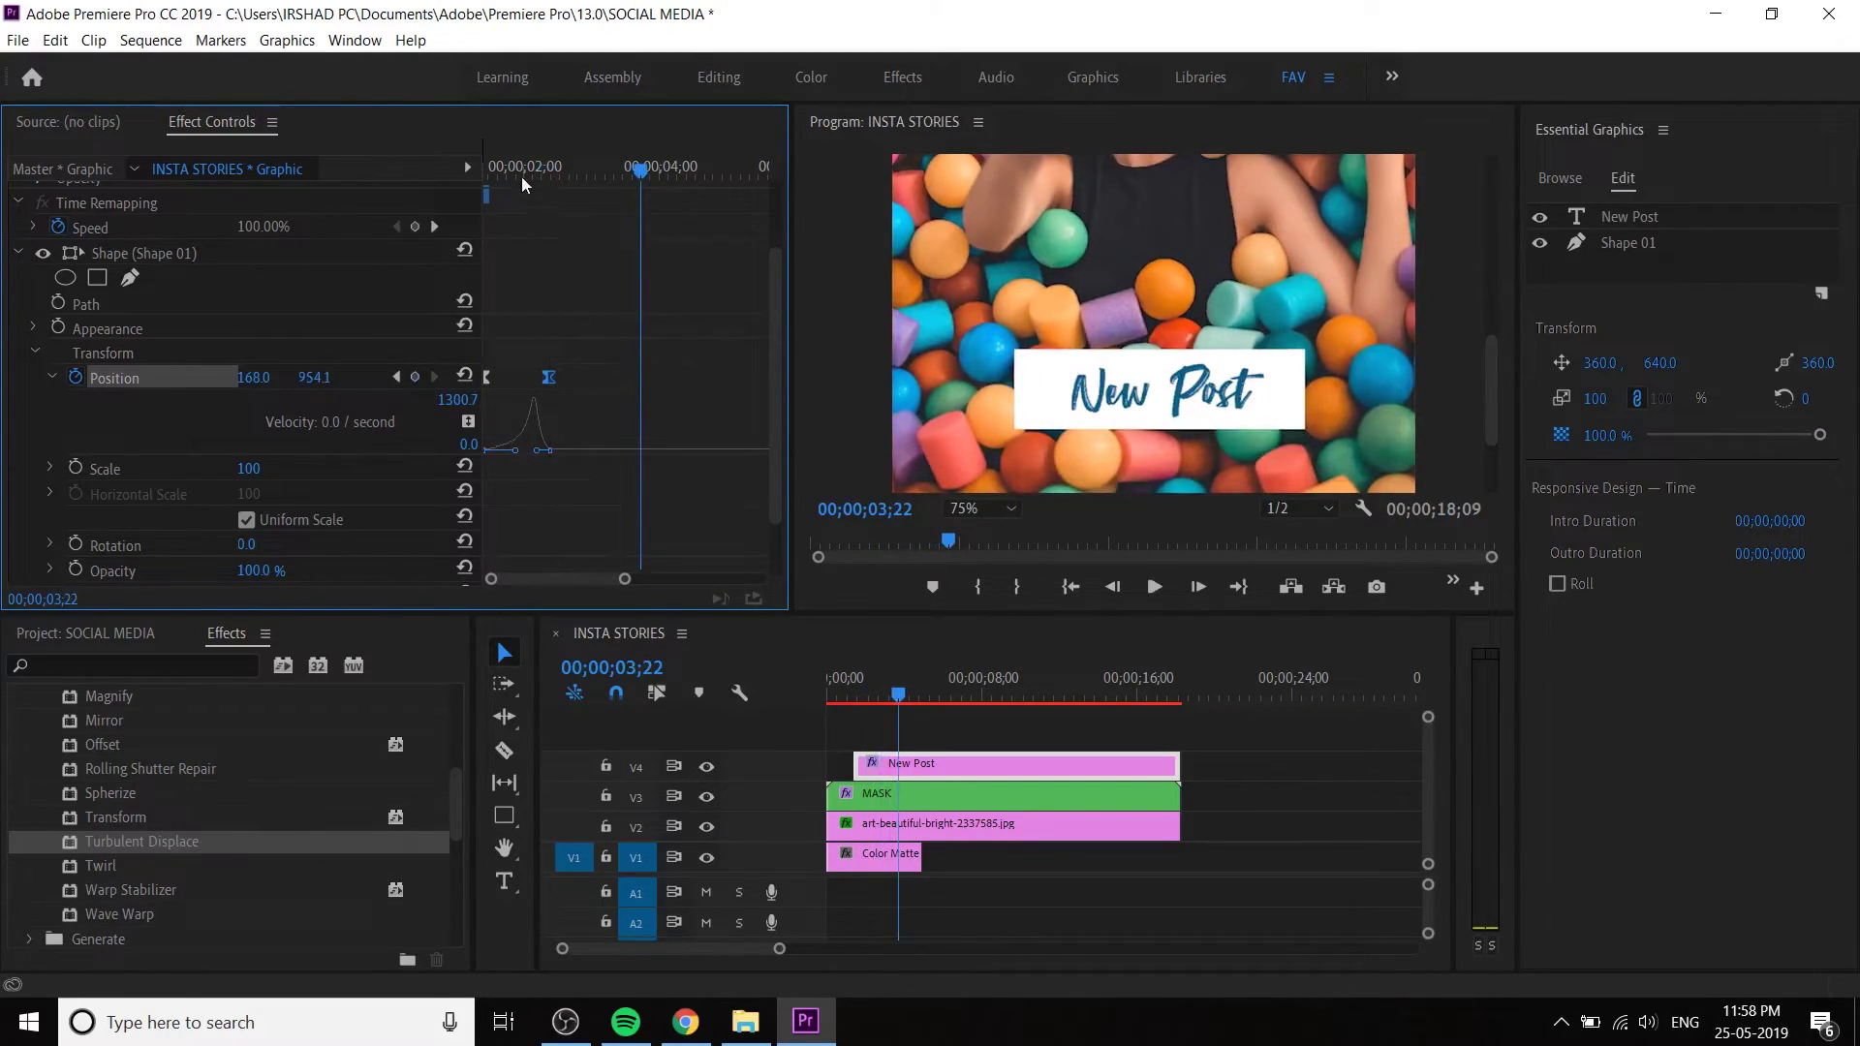
key(space)
key(space)
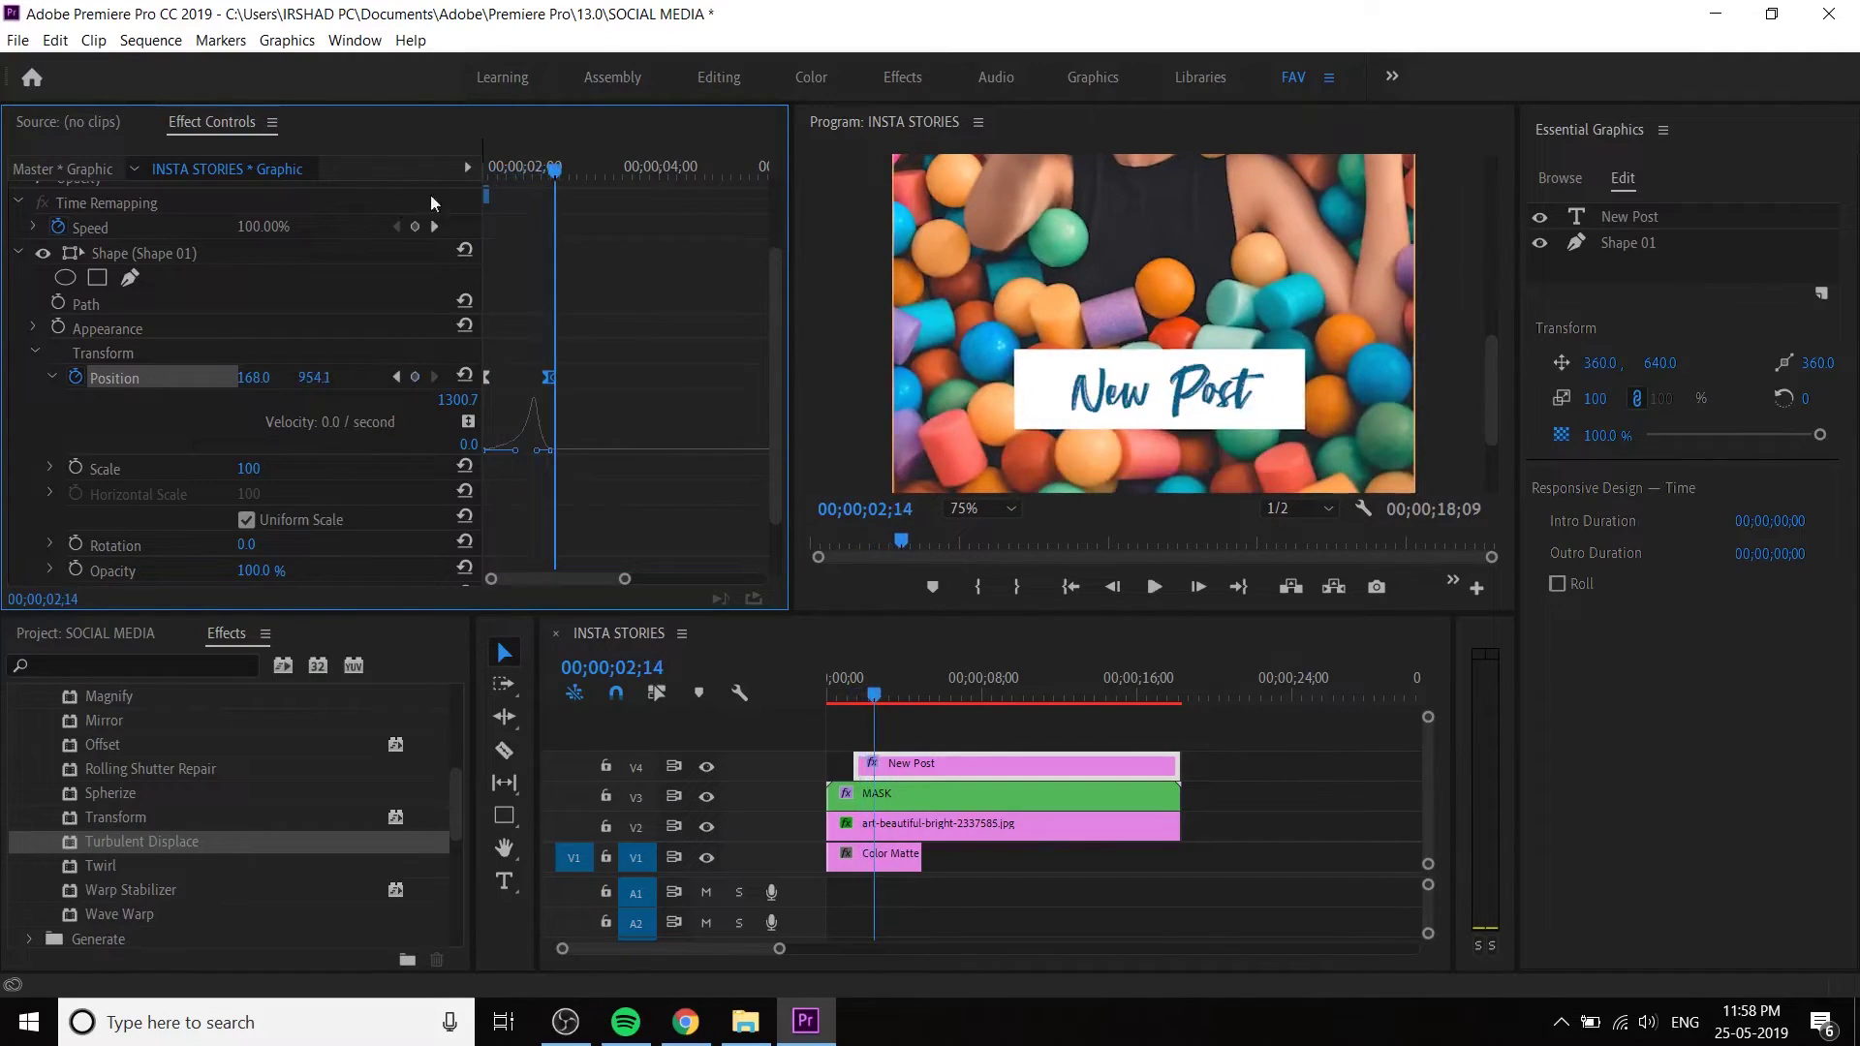
- Move Shape 01's second position keyframe later to about 00;00;03;12, fit the program preview, and play the story from near the start
drag(551, 378, 619, 383)
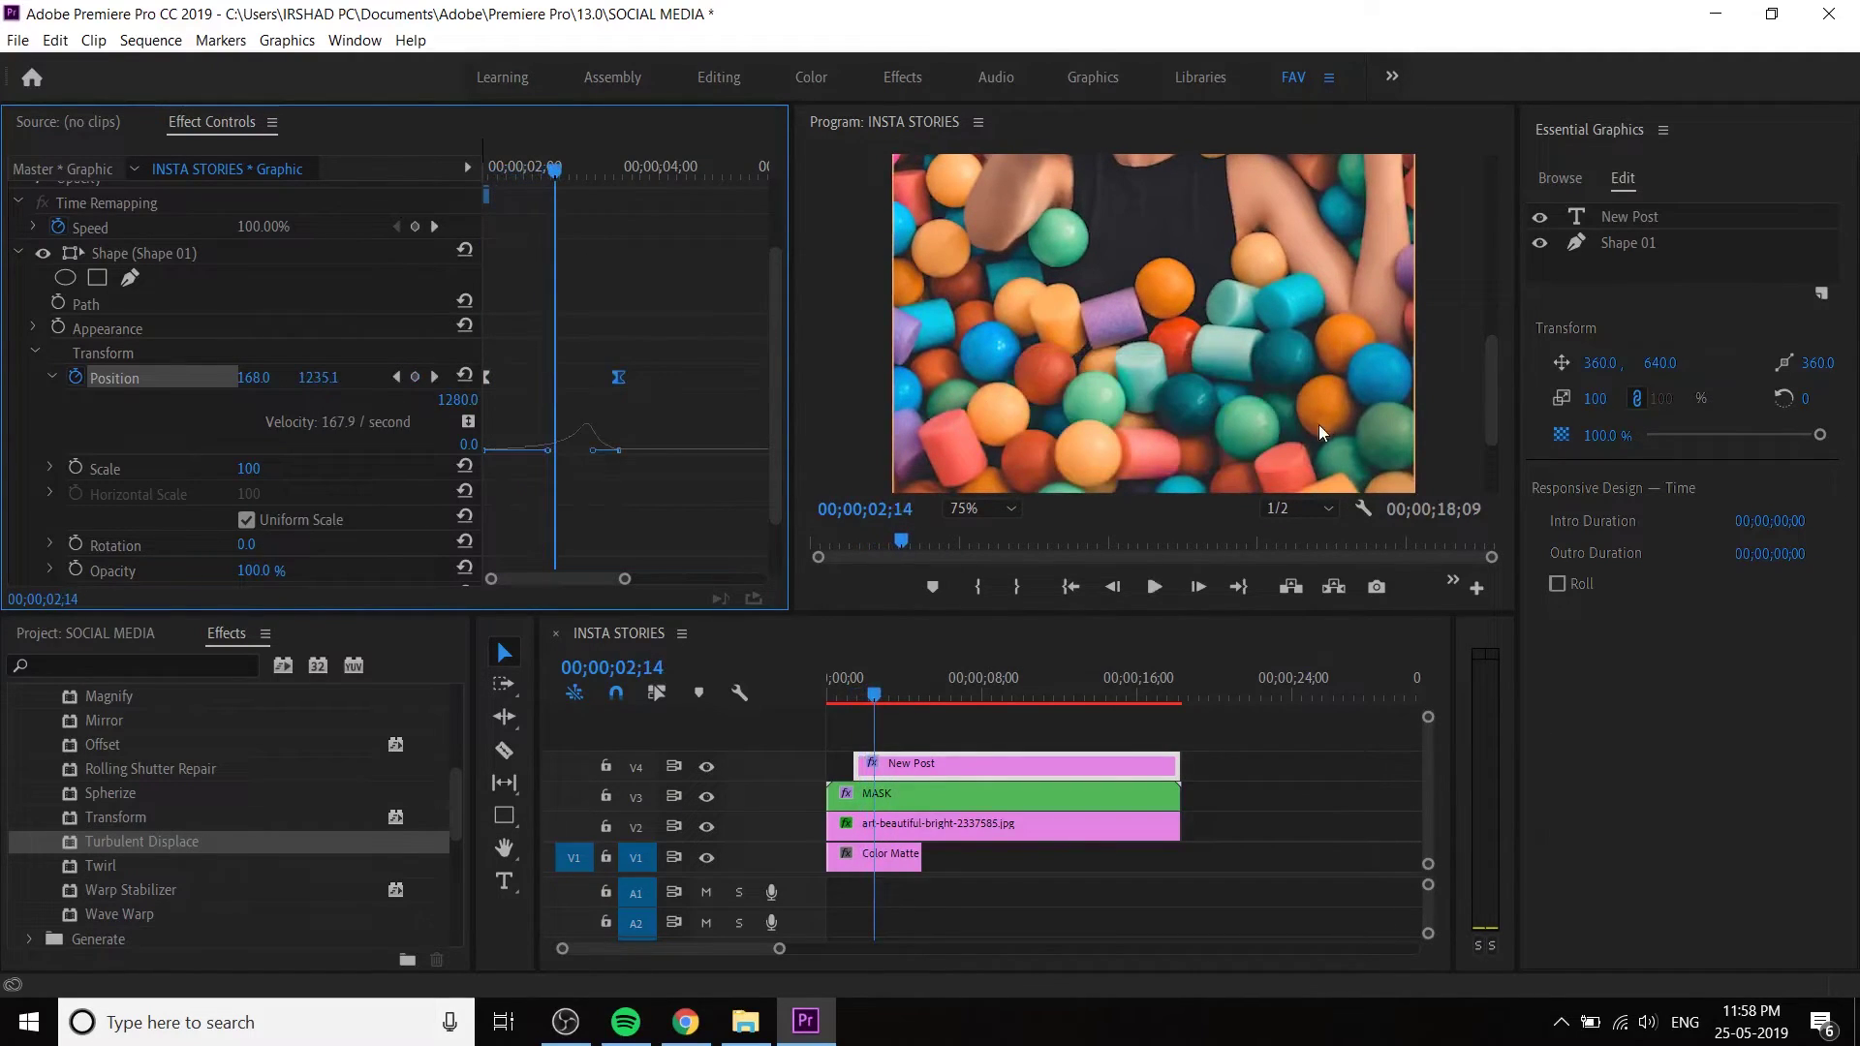
click(983, 508)
click(969, 528)
drag(884, 711, 829, 703)
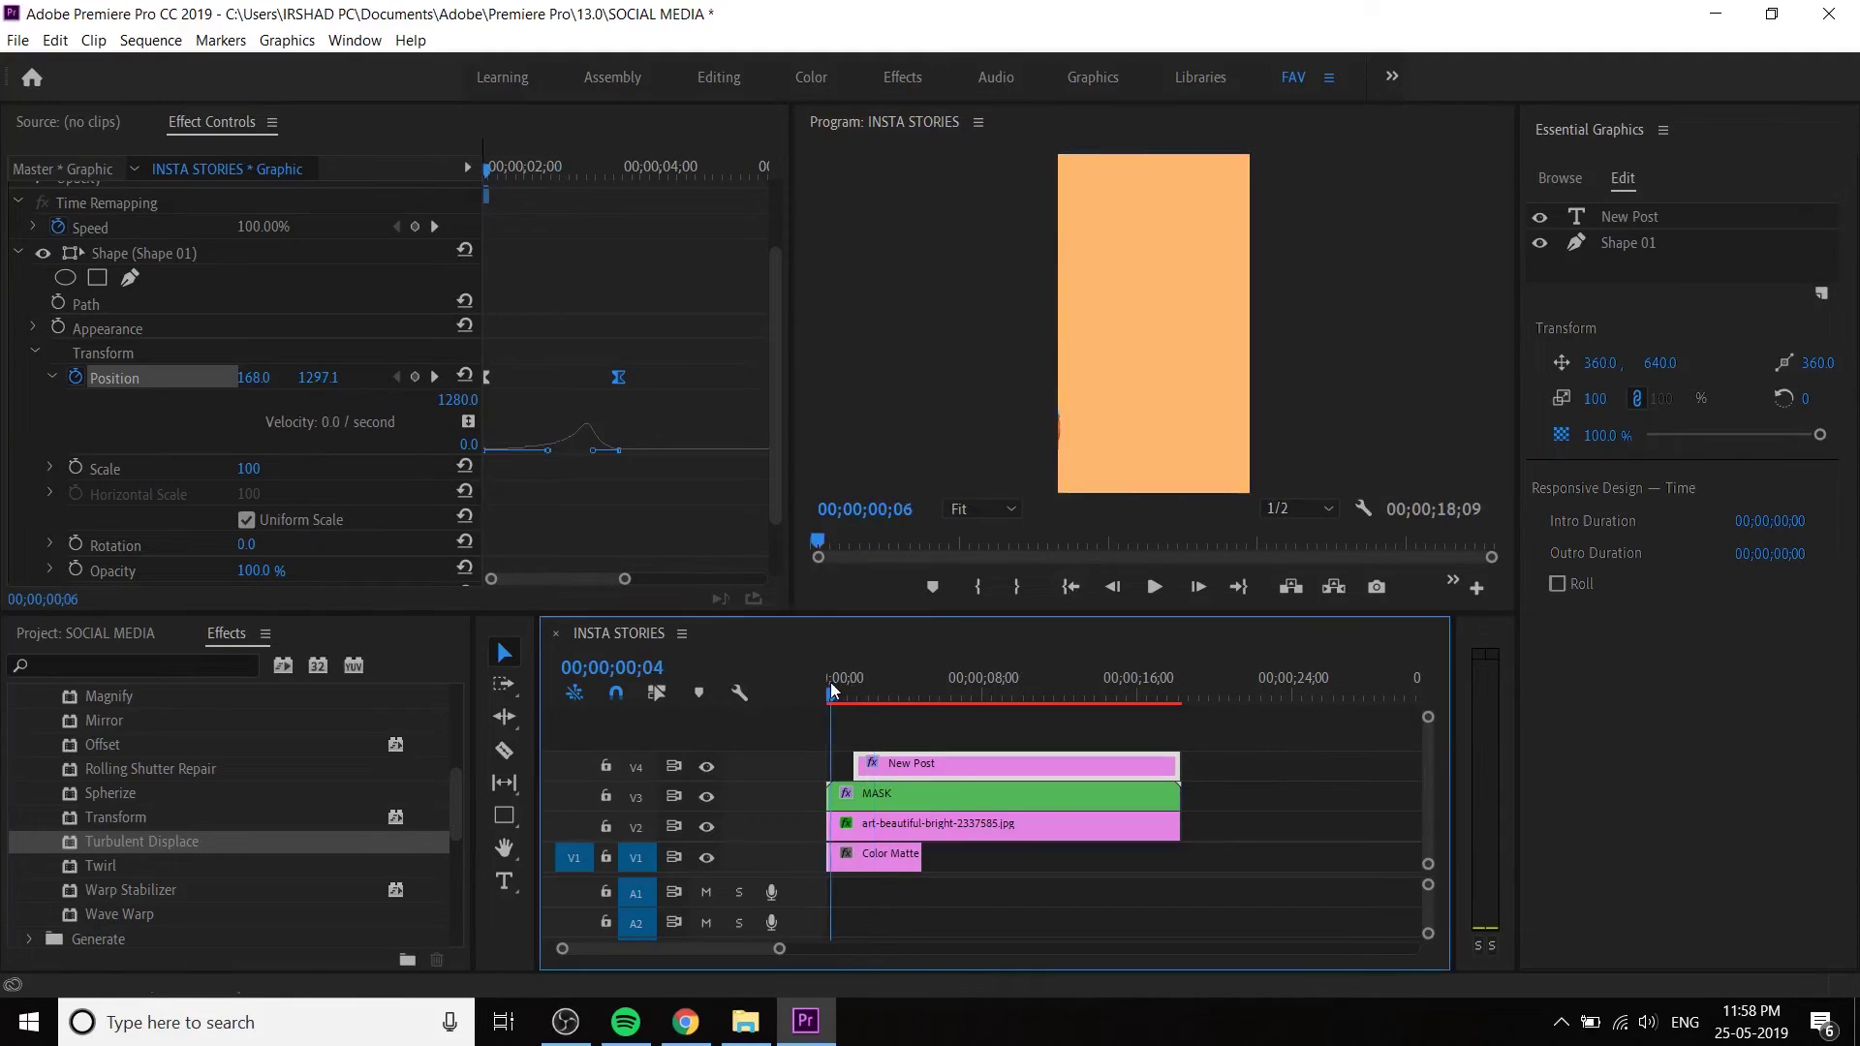
key(space)
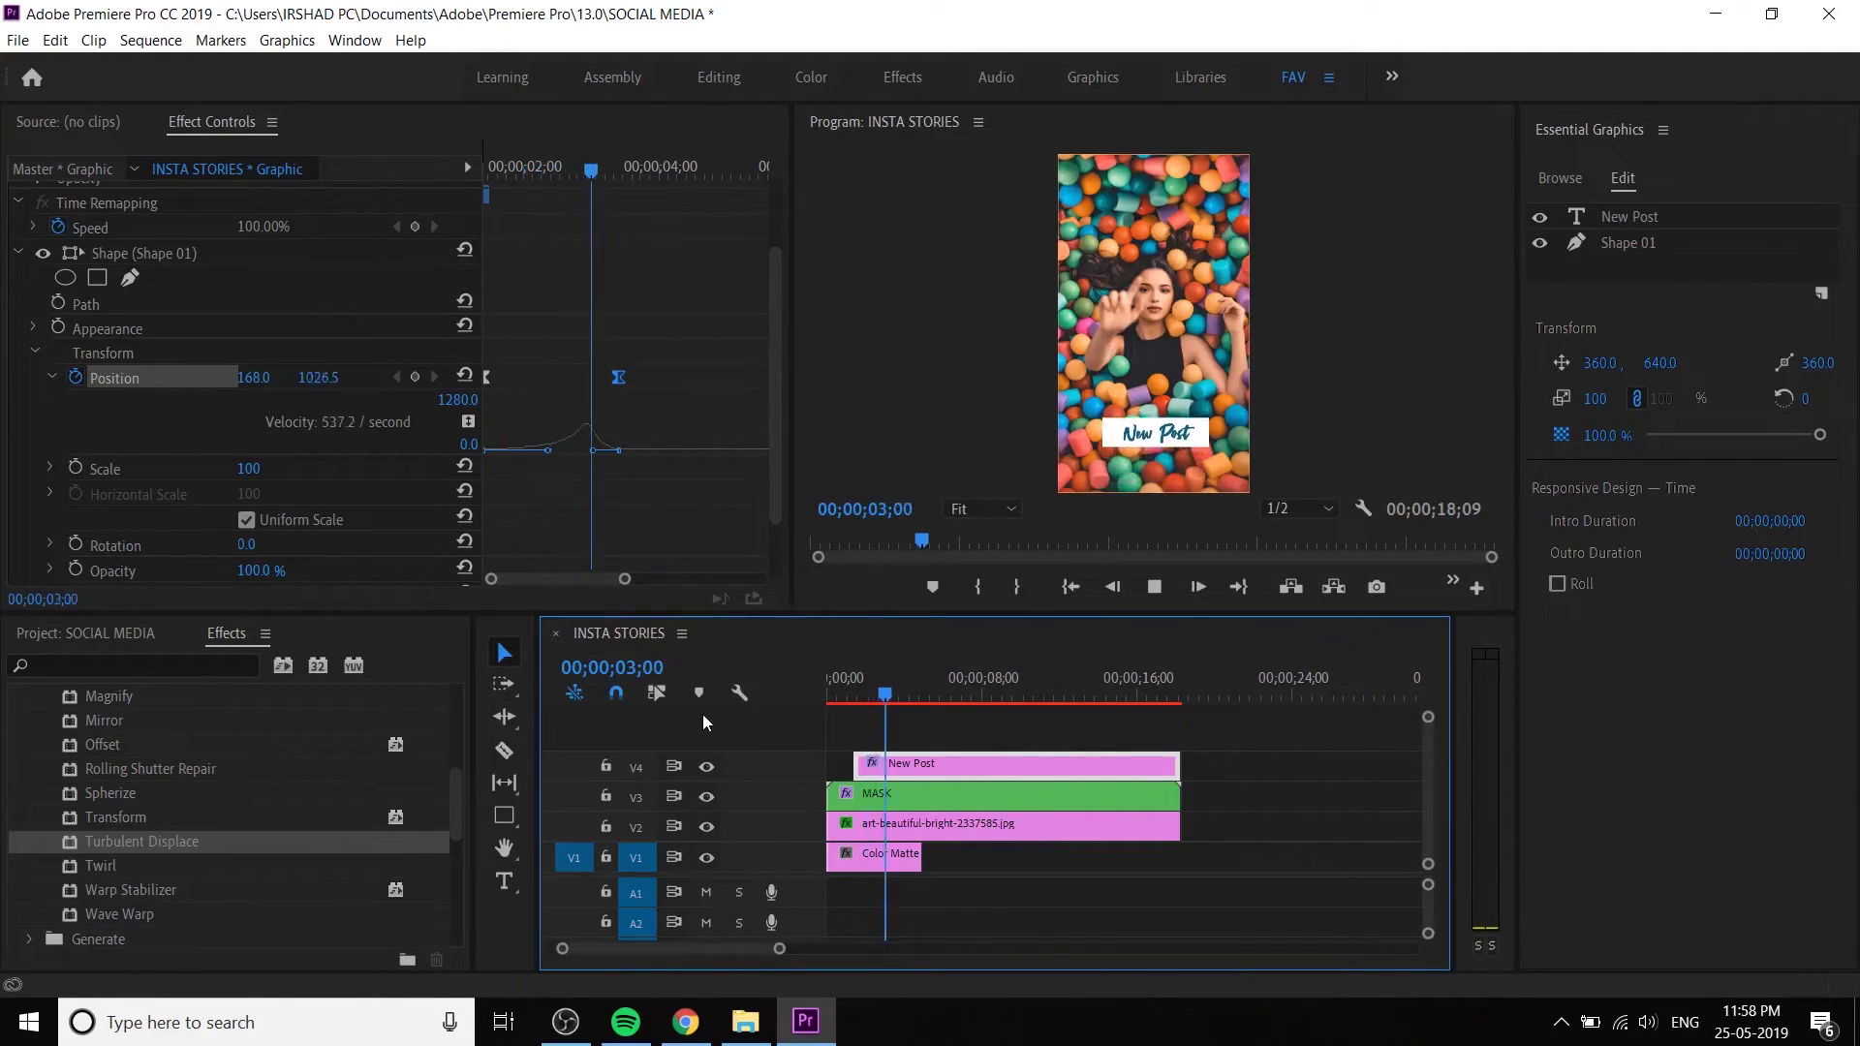
key(space)
- Shorten the first keyframe's ease and lengthen the second's on Shape 01's position velocity graph, and preview the slide-in
mouse_move(868, 680)
mouse_down()
mouse_move(853, 683)
mouse_move(890, 703)
mouse_move(872, 692)
mouse_up()
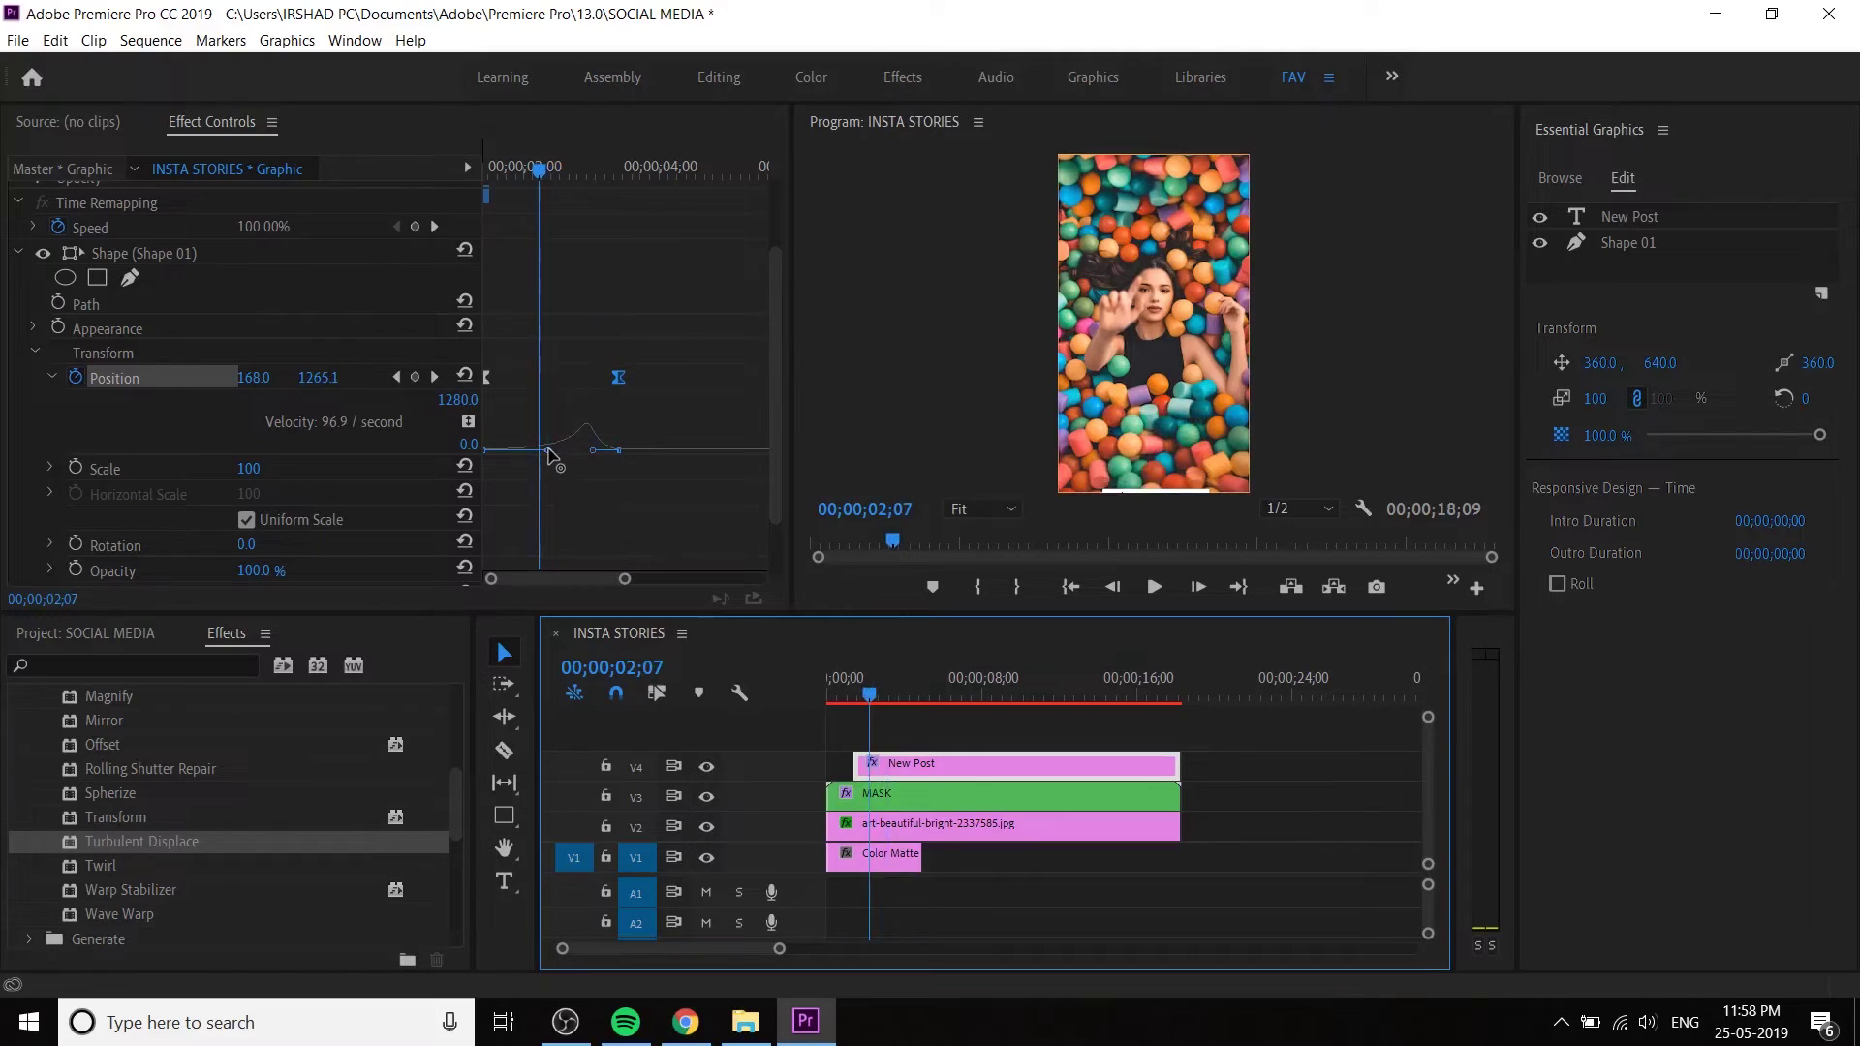
mouse_move(550, 455)
mouse_down()
mouse_move(532, 457)
mouse_move(597, 455)
mouse_move(573, 452)
mouse_up()
drag(548, 166, 487, 170)
key(space)
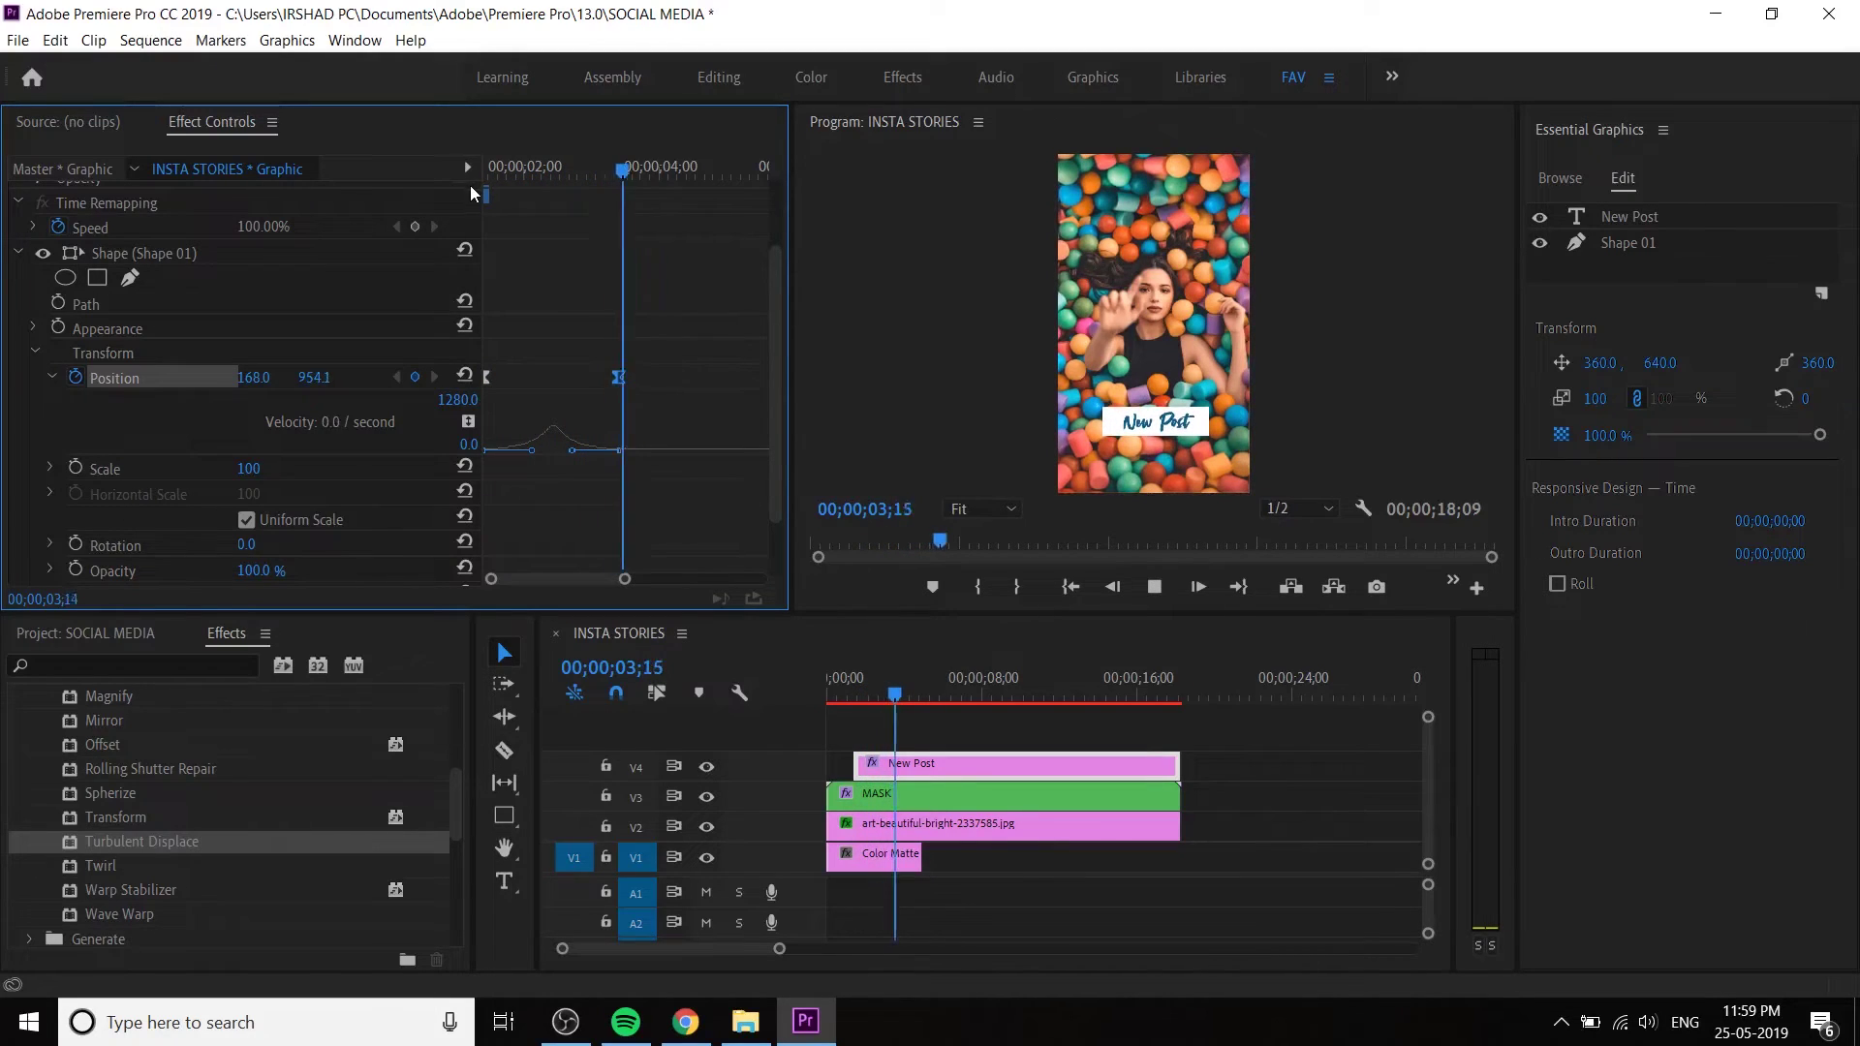
key(space)
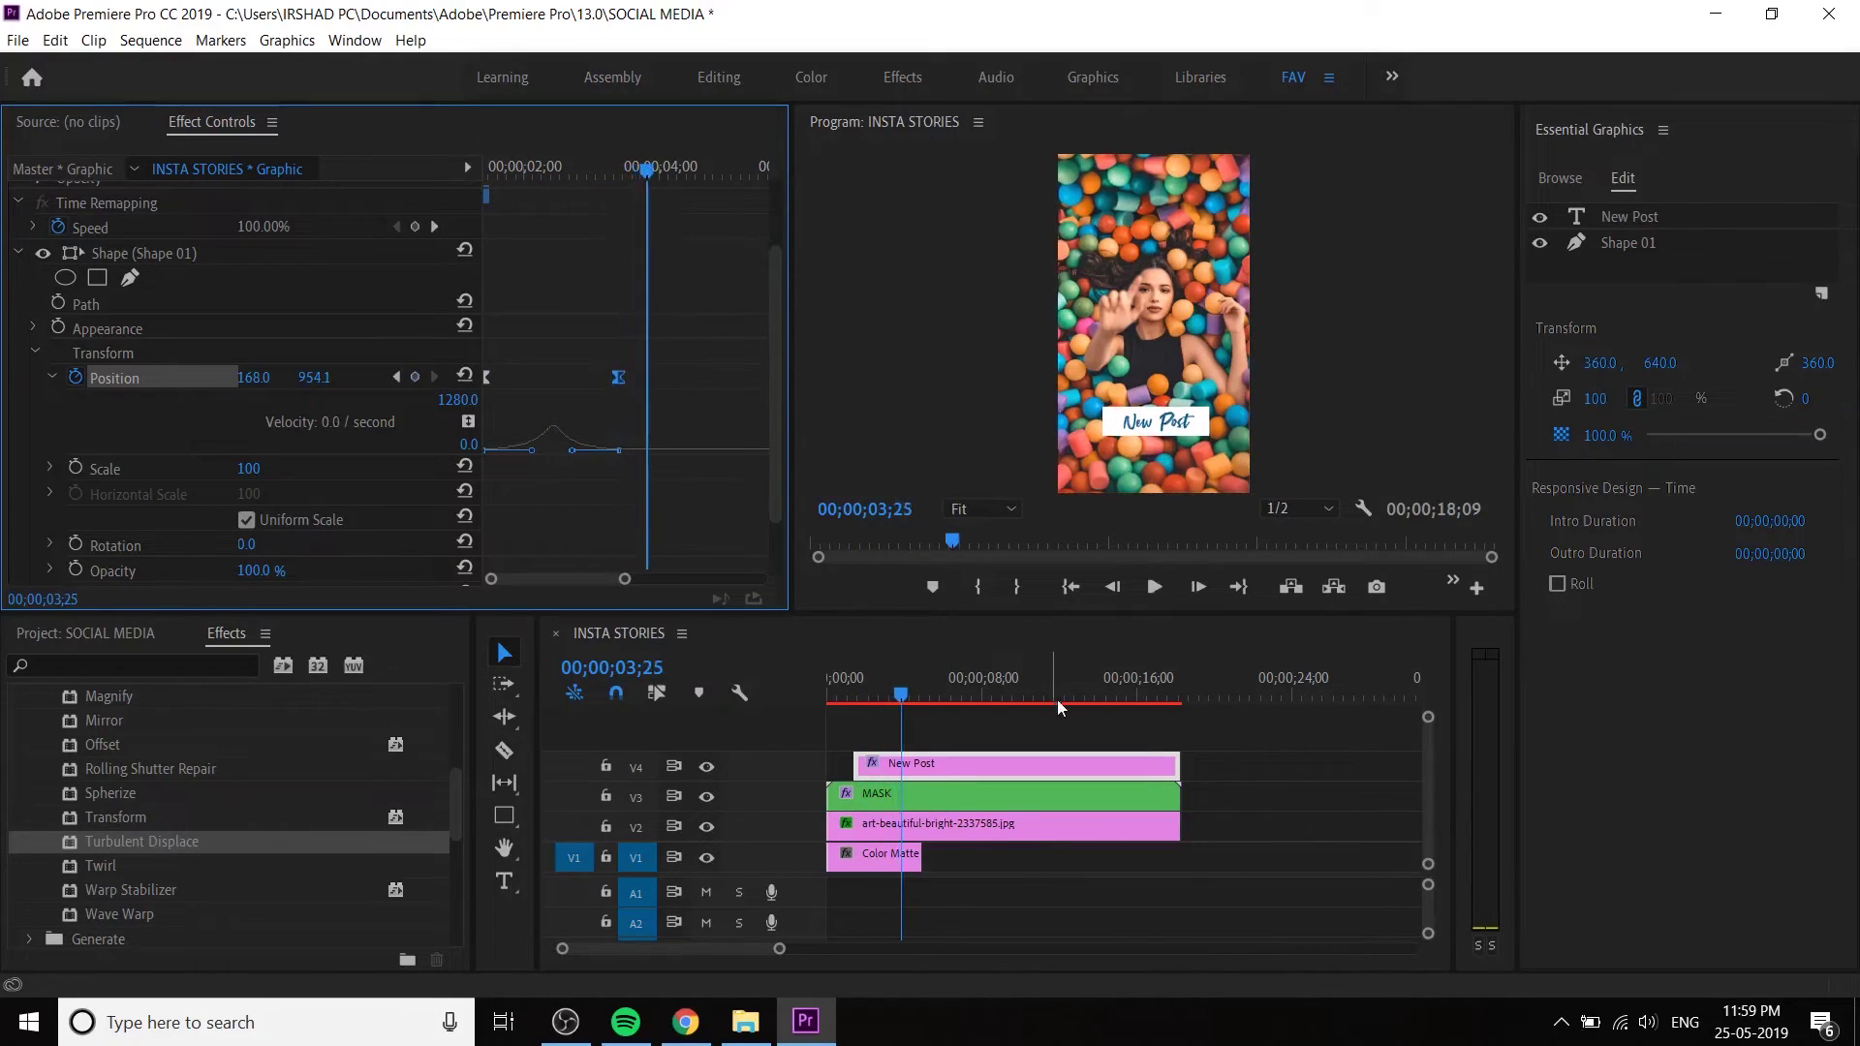
- Lower the box's end position by setting the second keyframe's vertical position to 1035.1, and preview the slide-in
click(397, 377)
drag(317, 389, 395, 388)
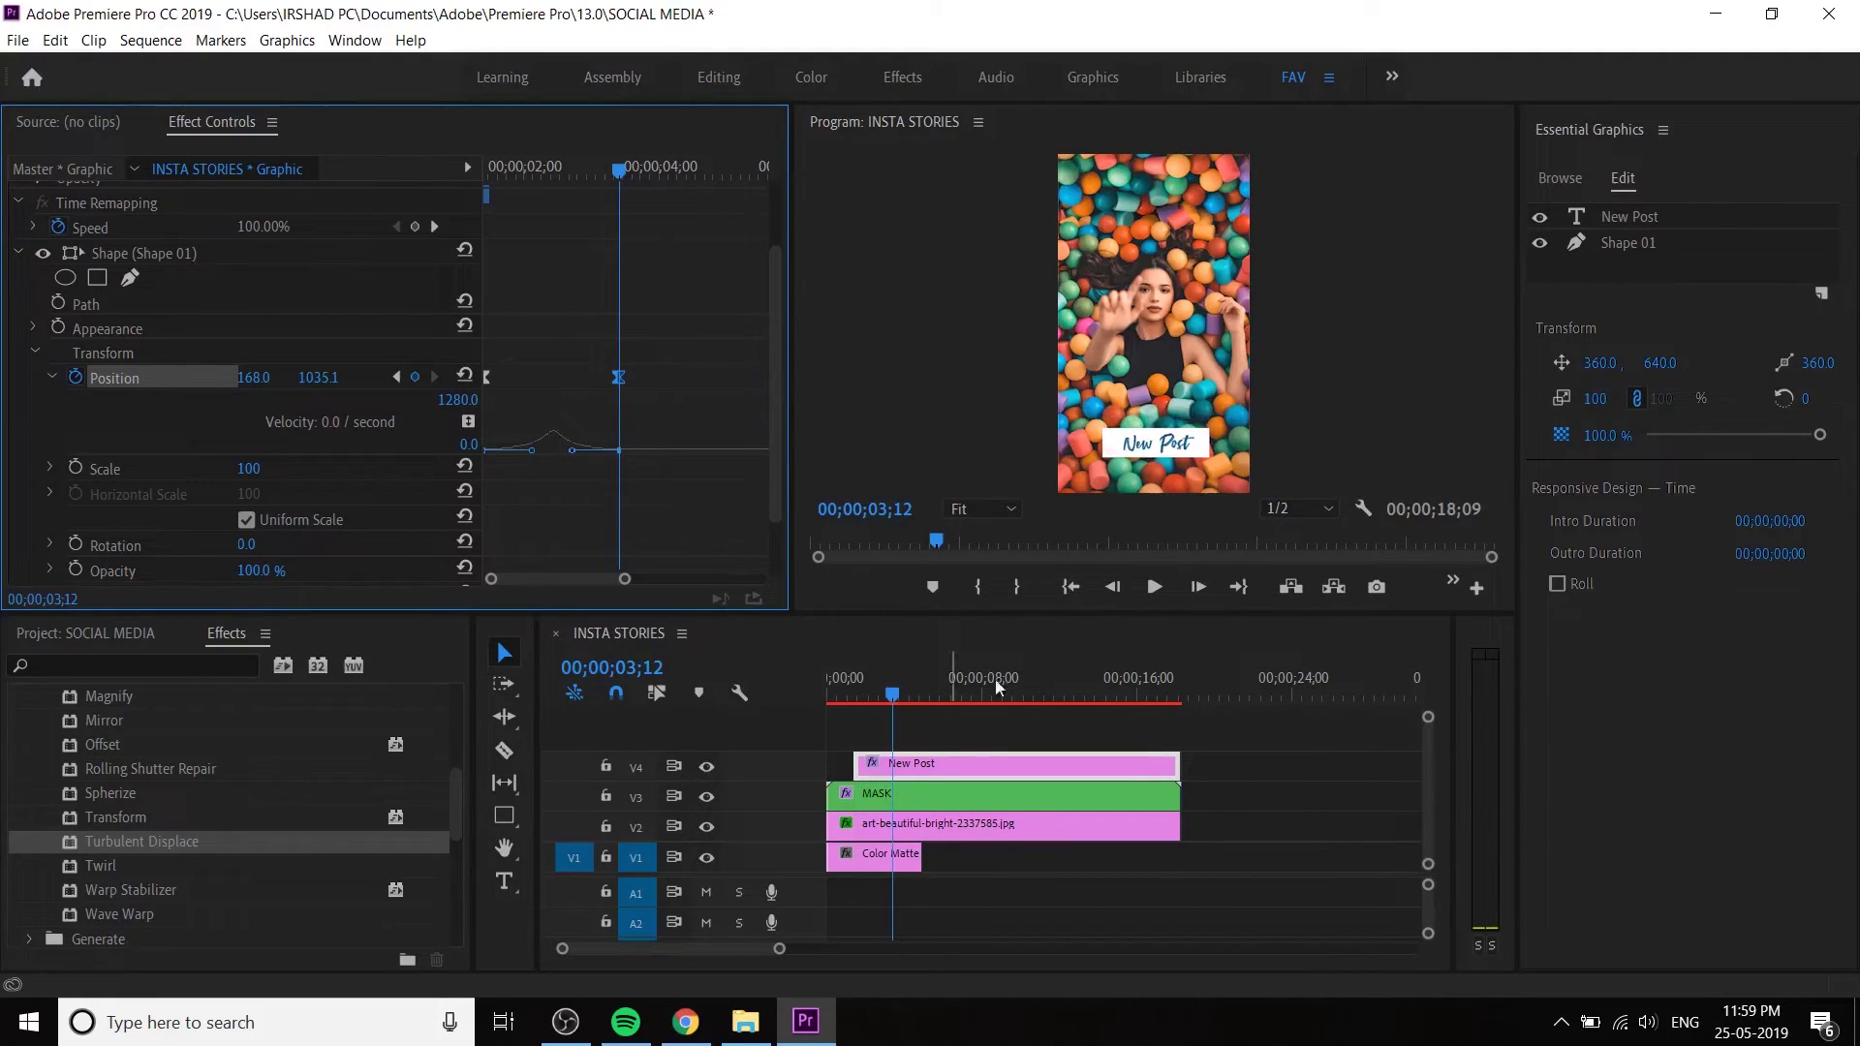
drag(892, 695, 829, 696)
key(space)
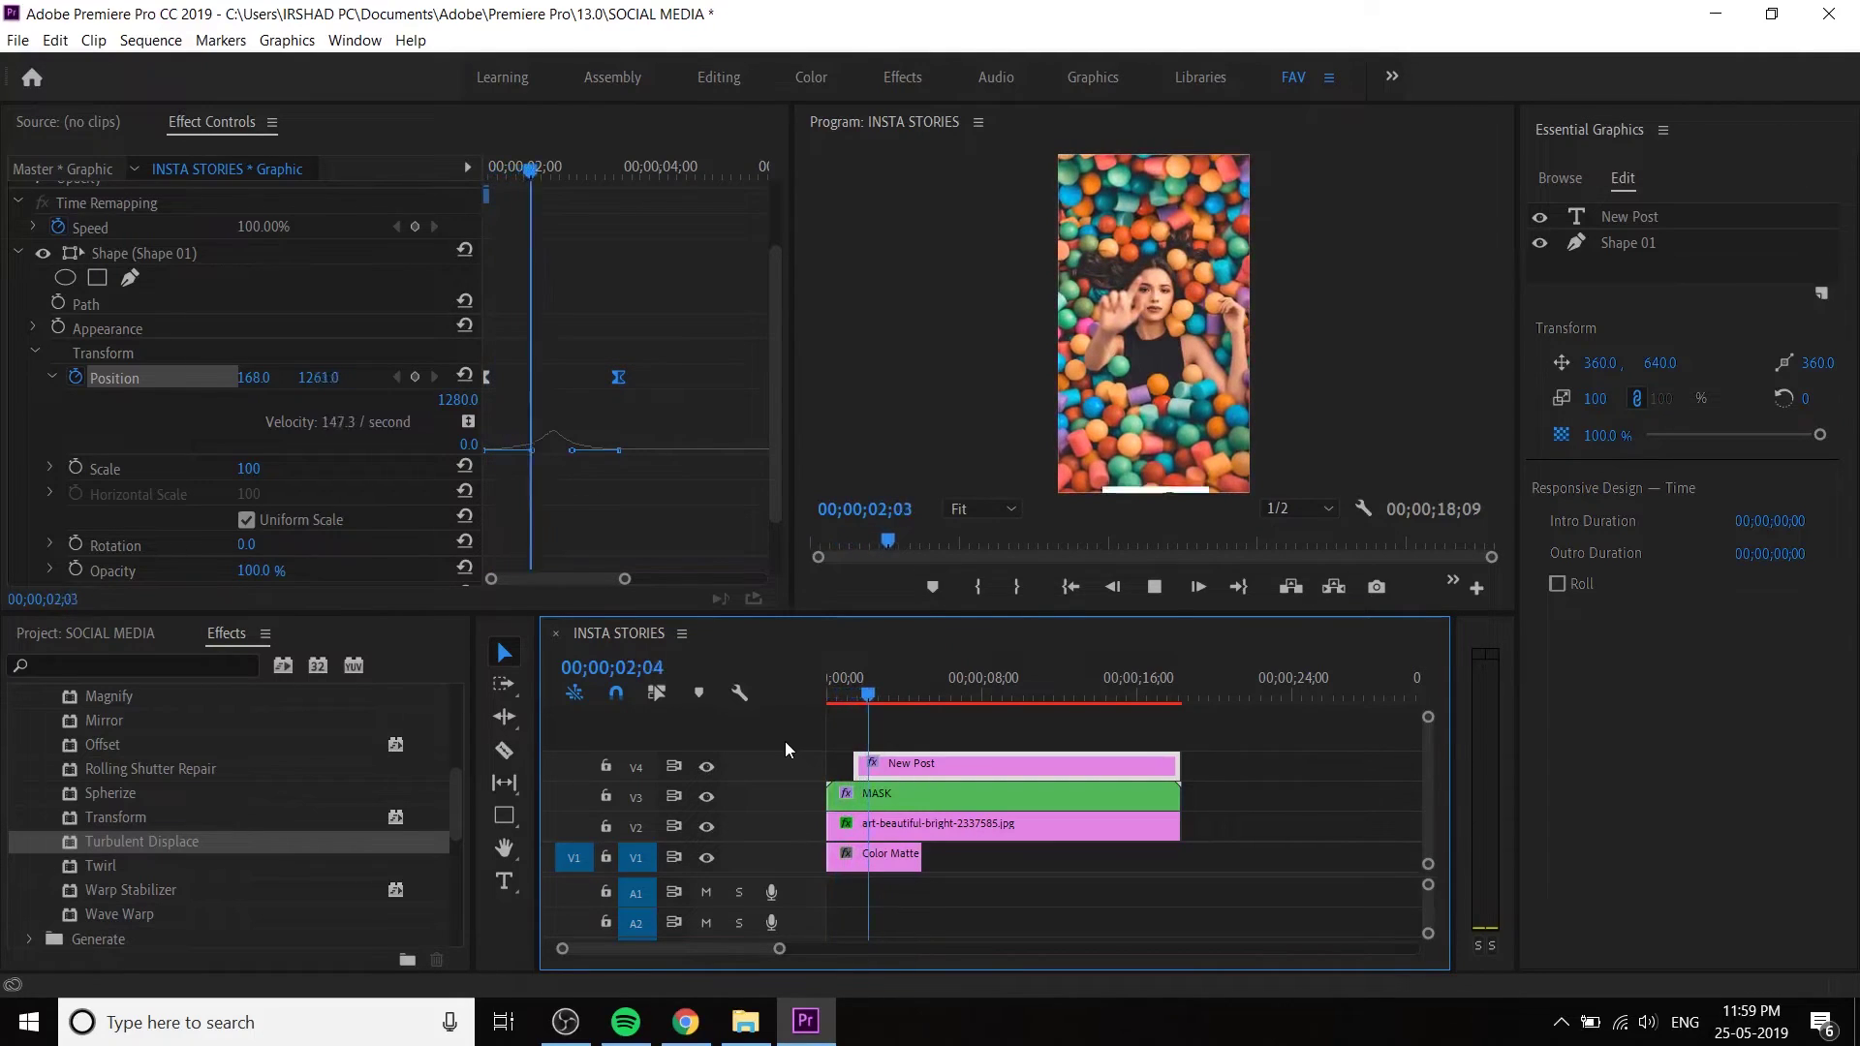
key(space)
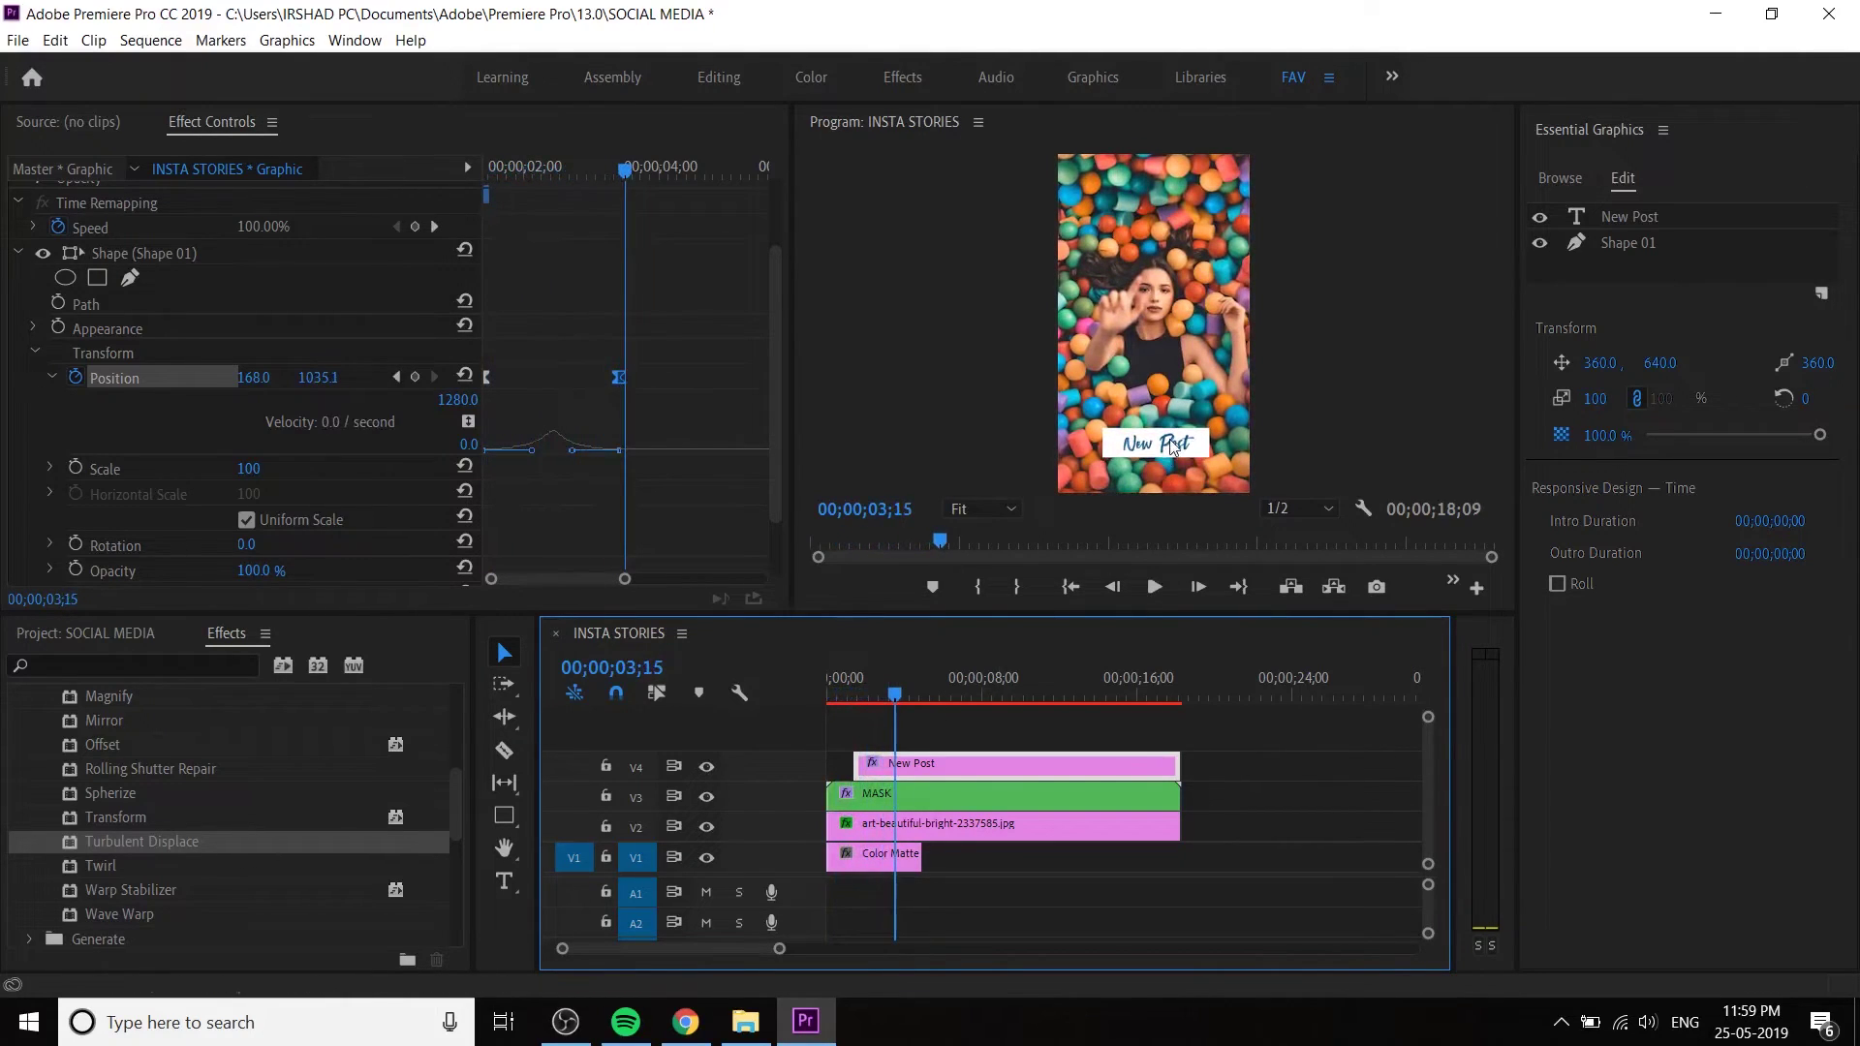
- Replace the New Post text with "Swipe Up" and select the white box behind it
click(1170, 447)
double_click(1171, 443)
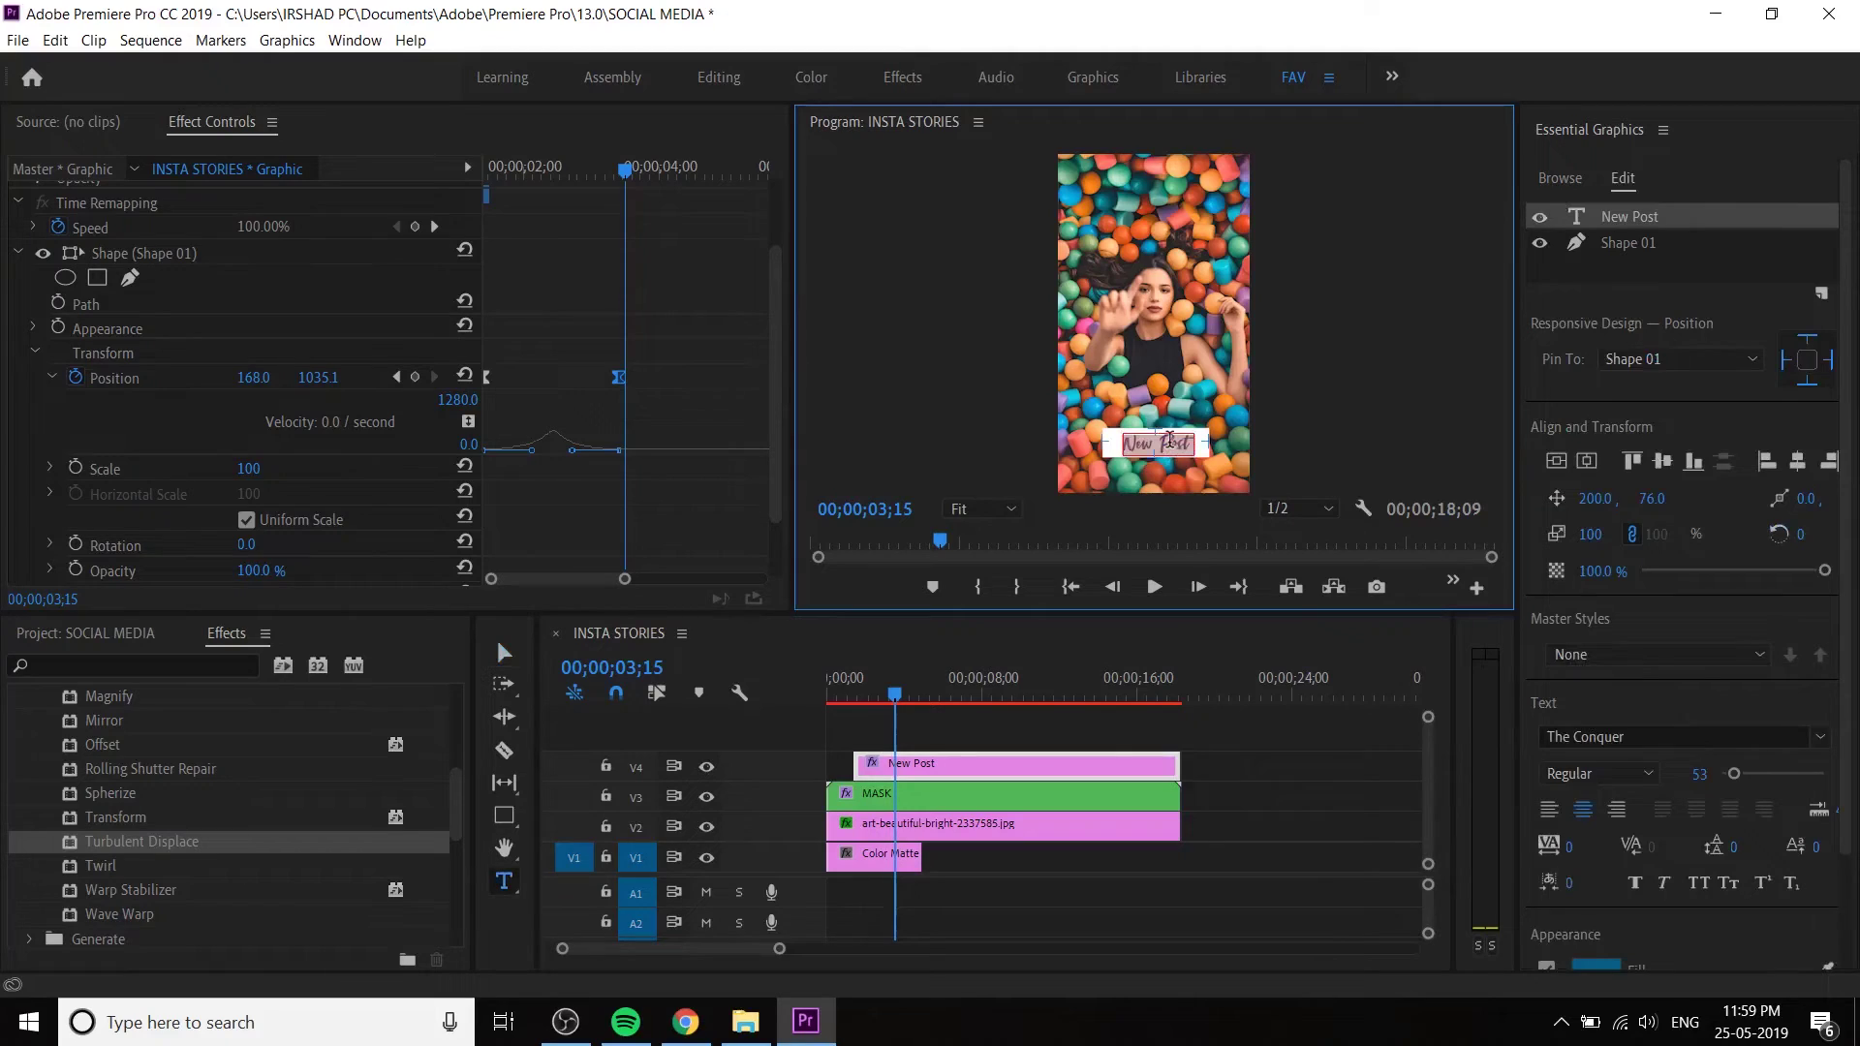
text(Swipe Up)
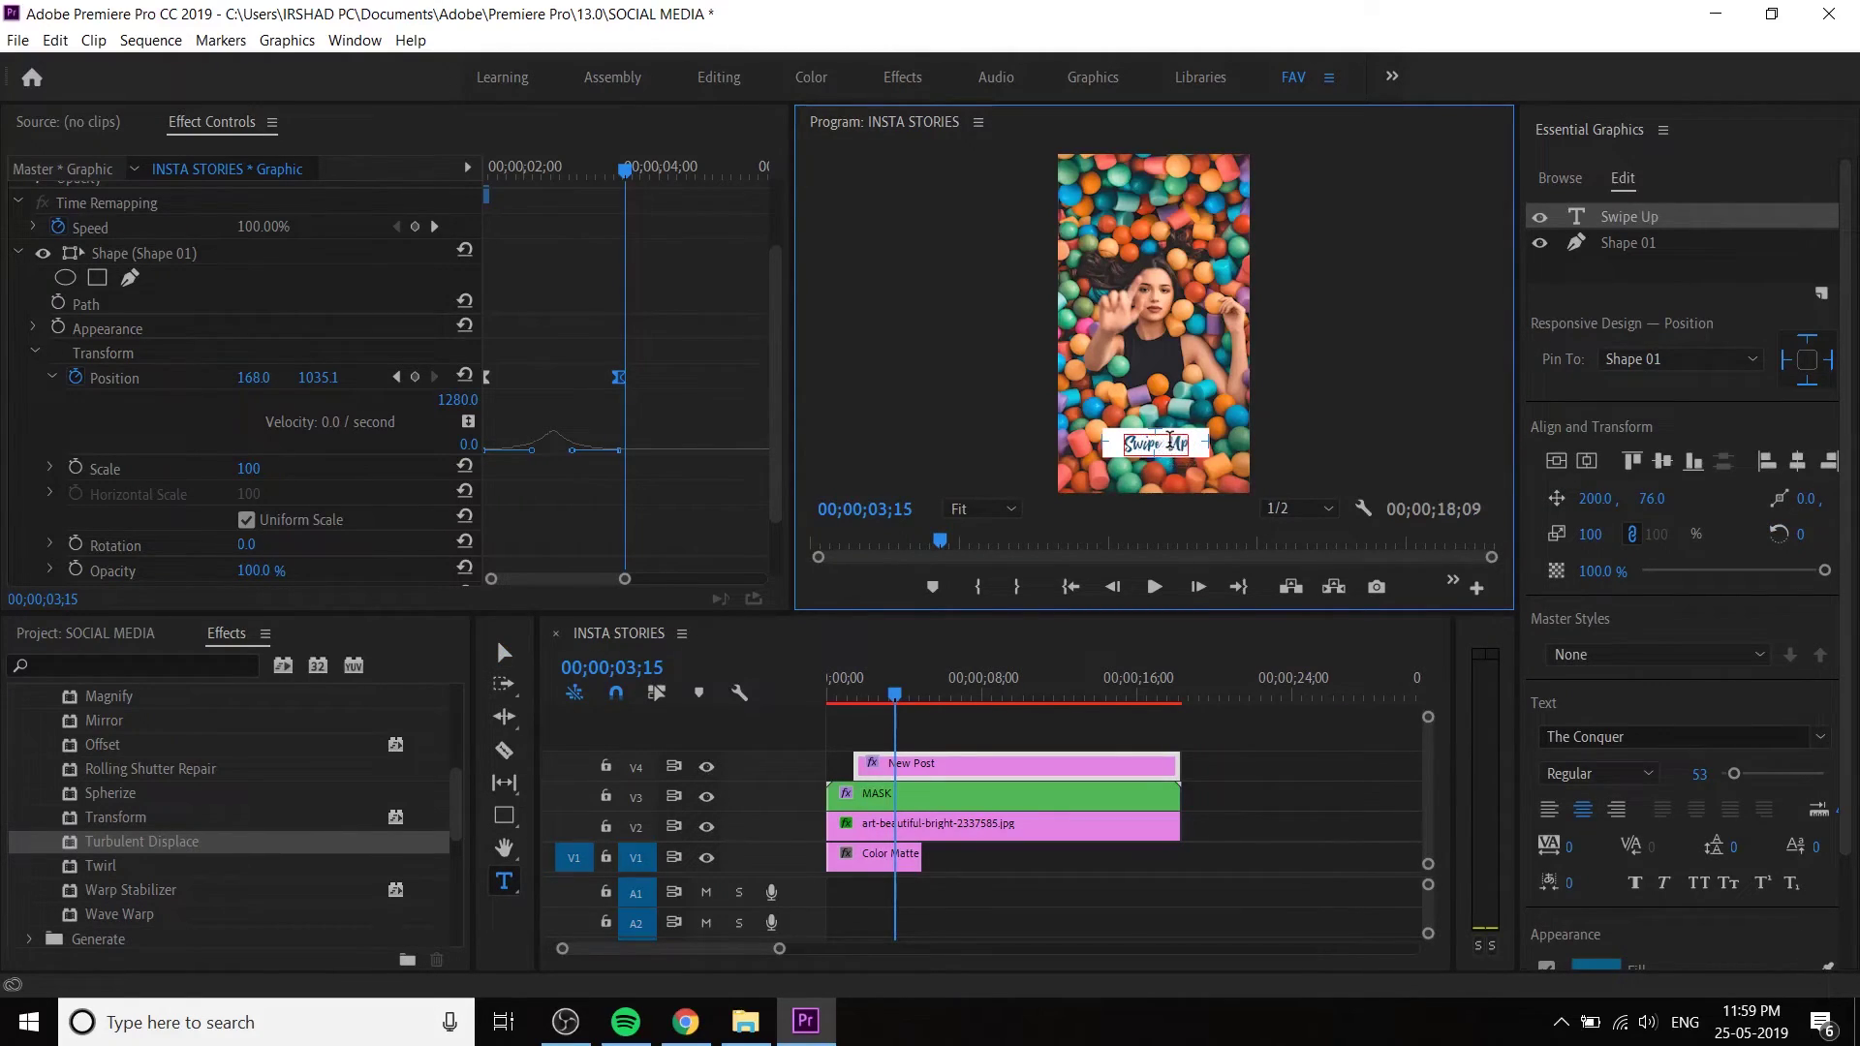
click(504, 652)
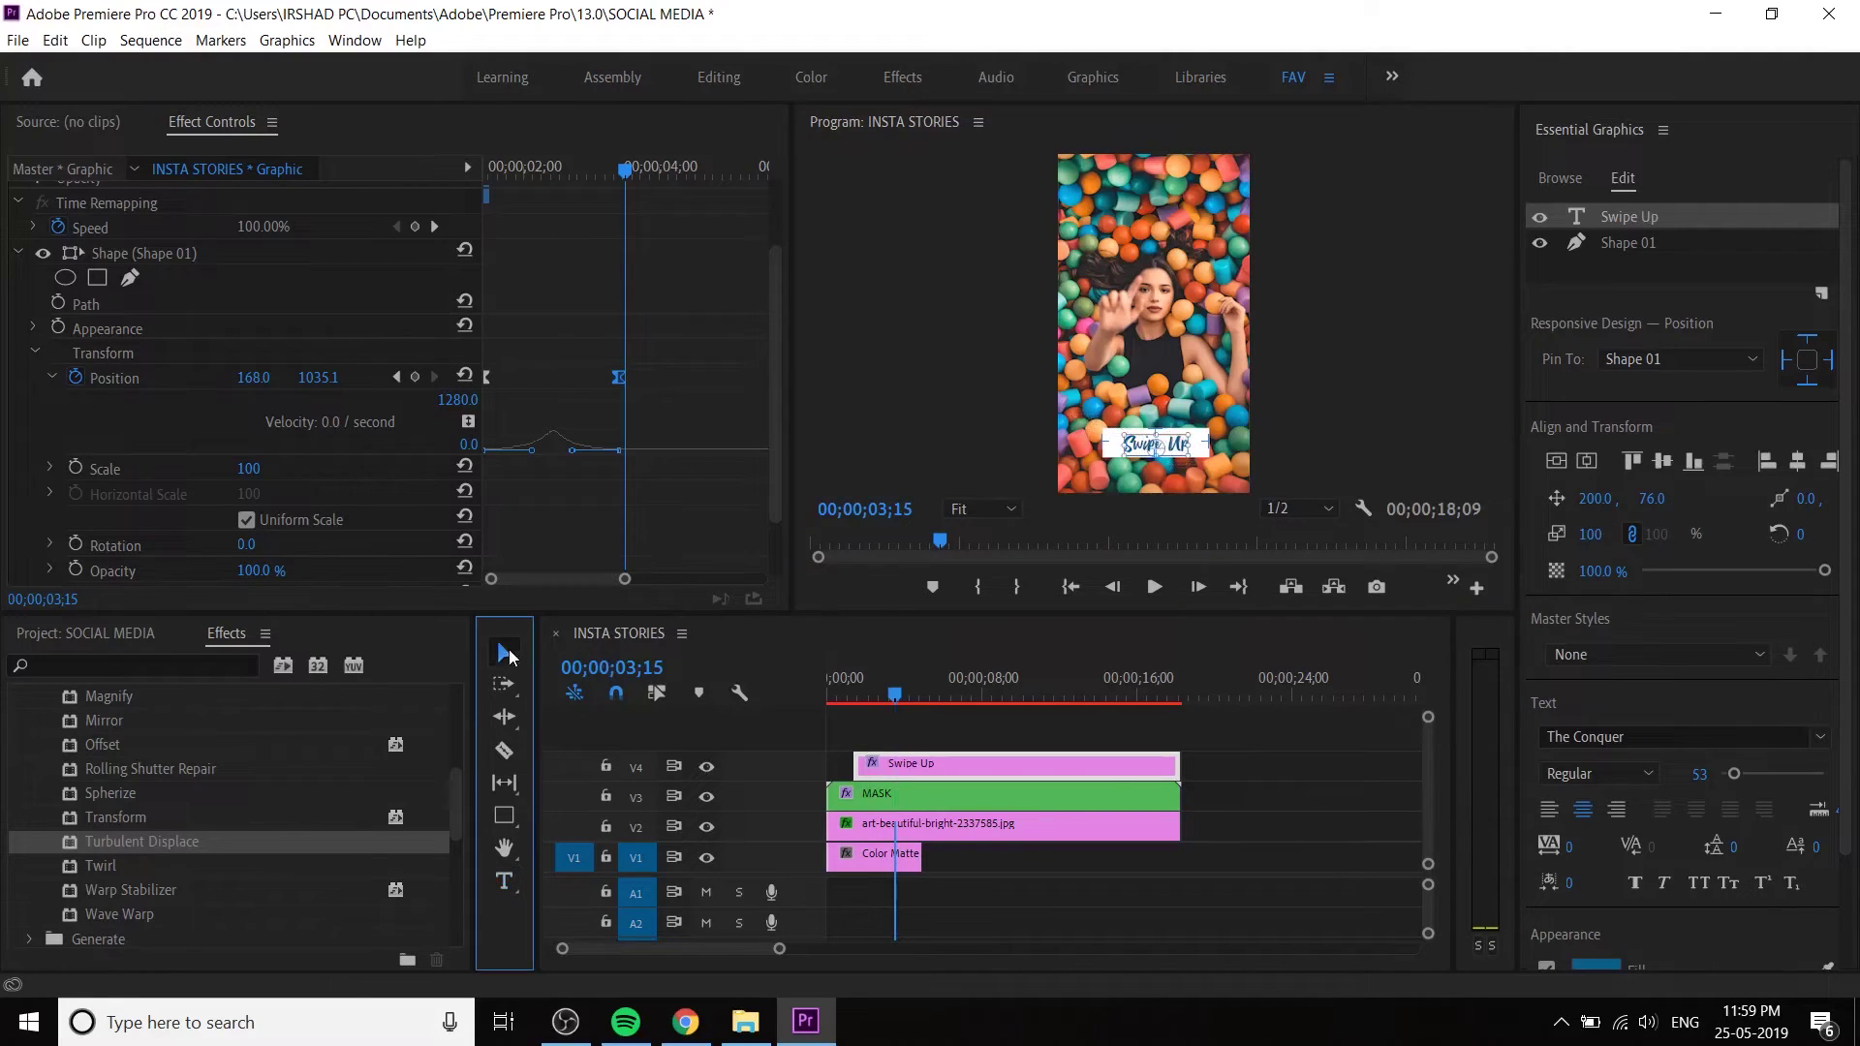
click(1285, 719)
click(1199, 444)
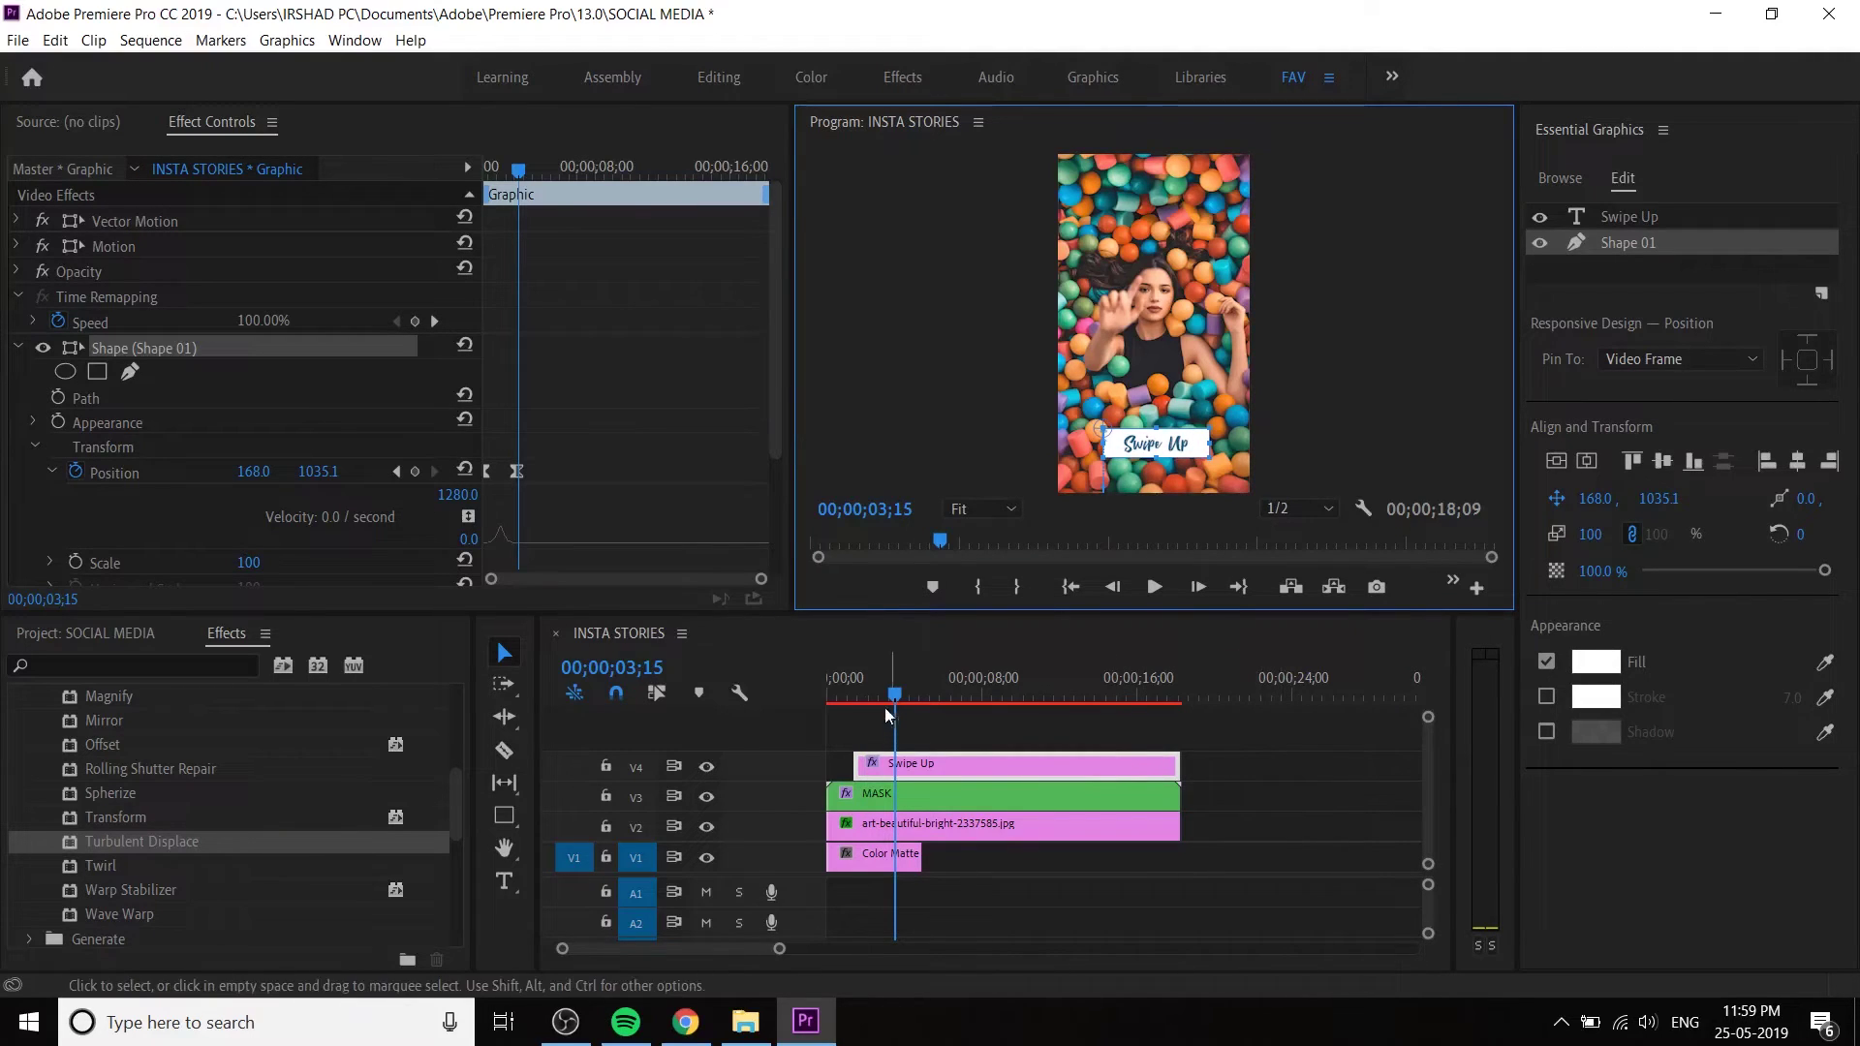
- Move the Swipe Up clip to start at 00;00;00;28, extend its end to match the clips below, and preview it
drag(886, 712, 849, 691)
drag(893, 767, 883, 771)
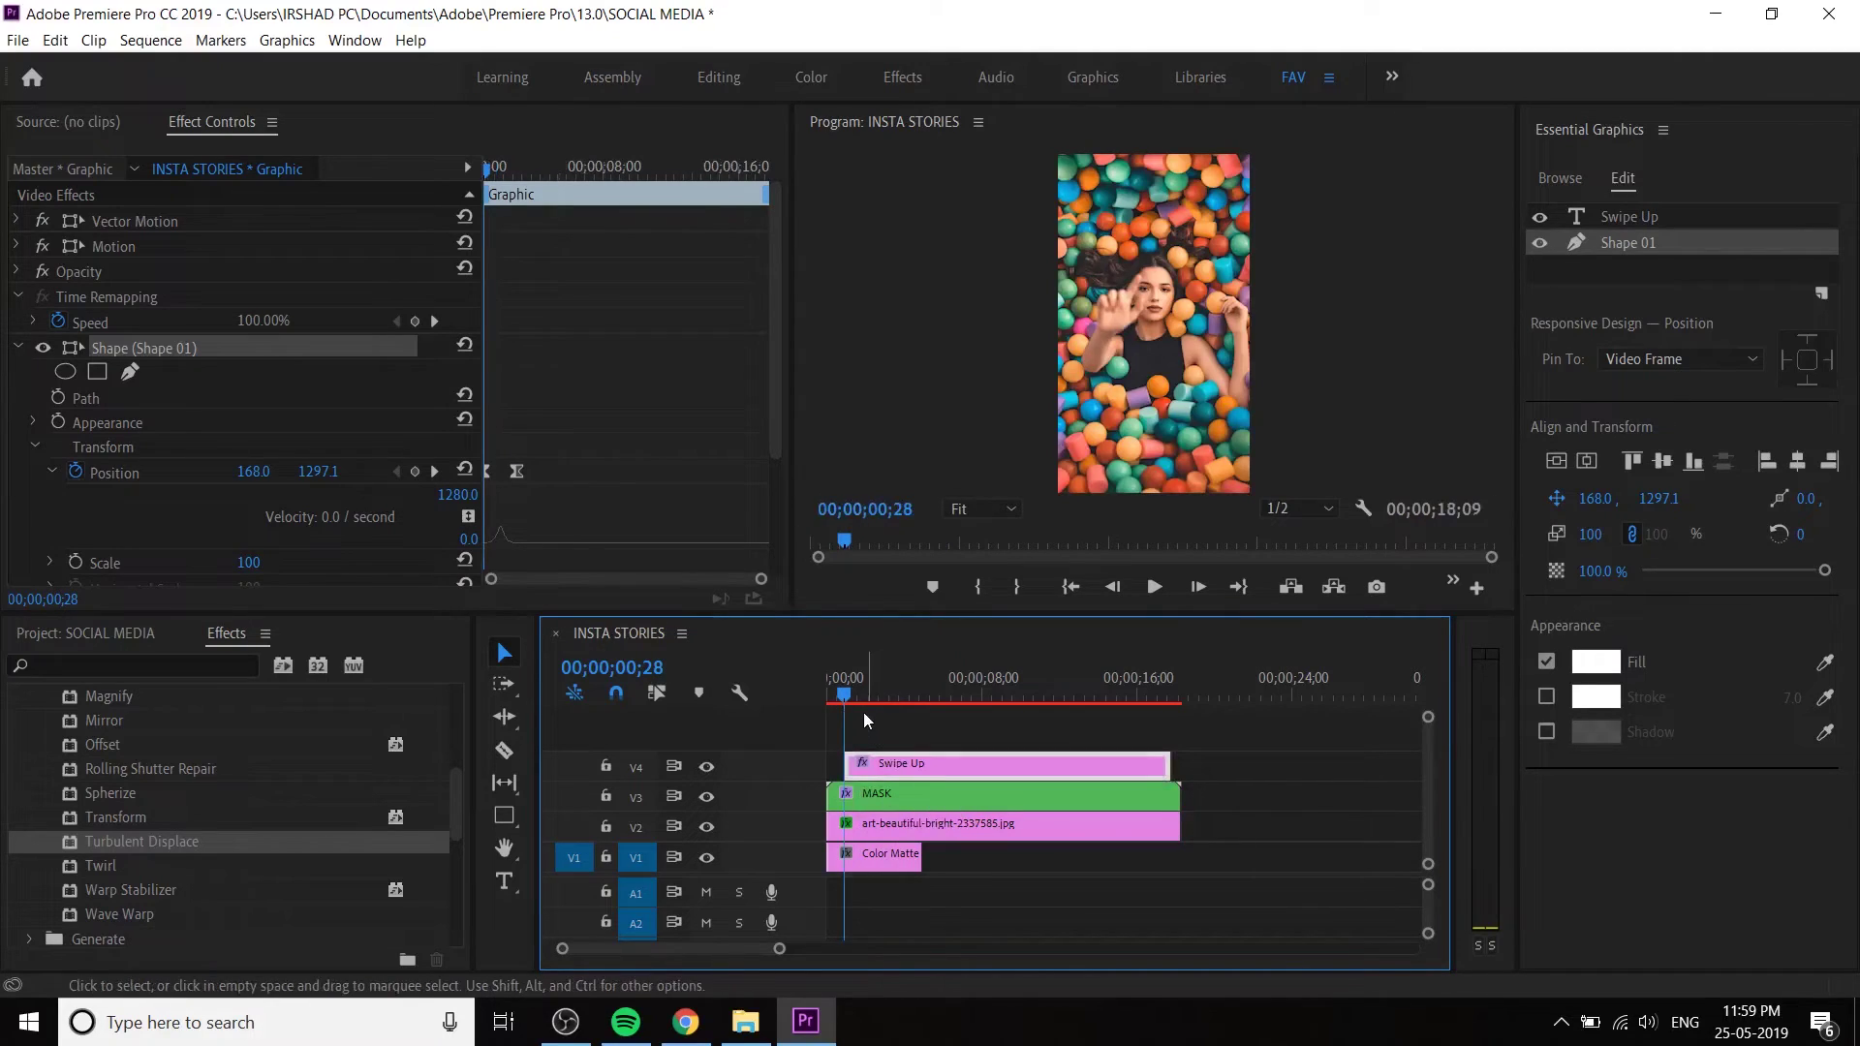
key(Home)
drag(1170, 765, 1185, 762)
key(space)
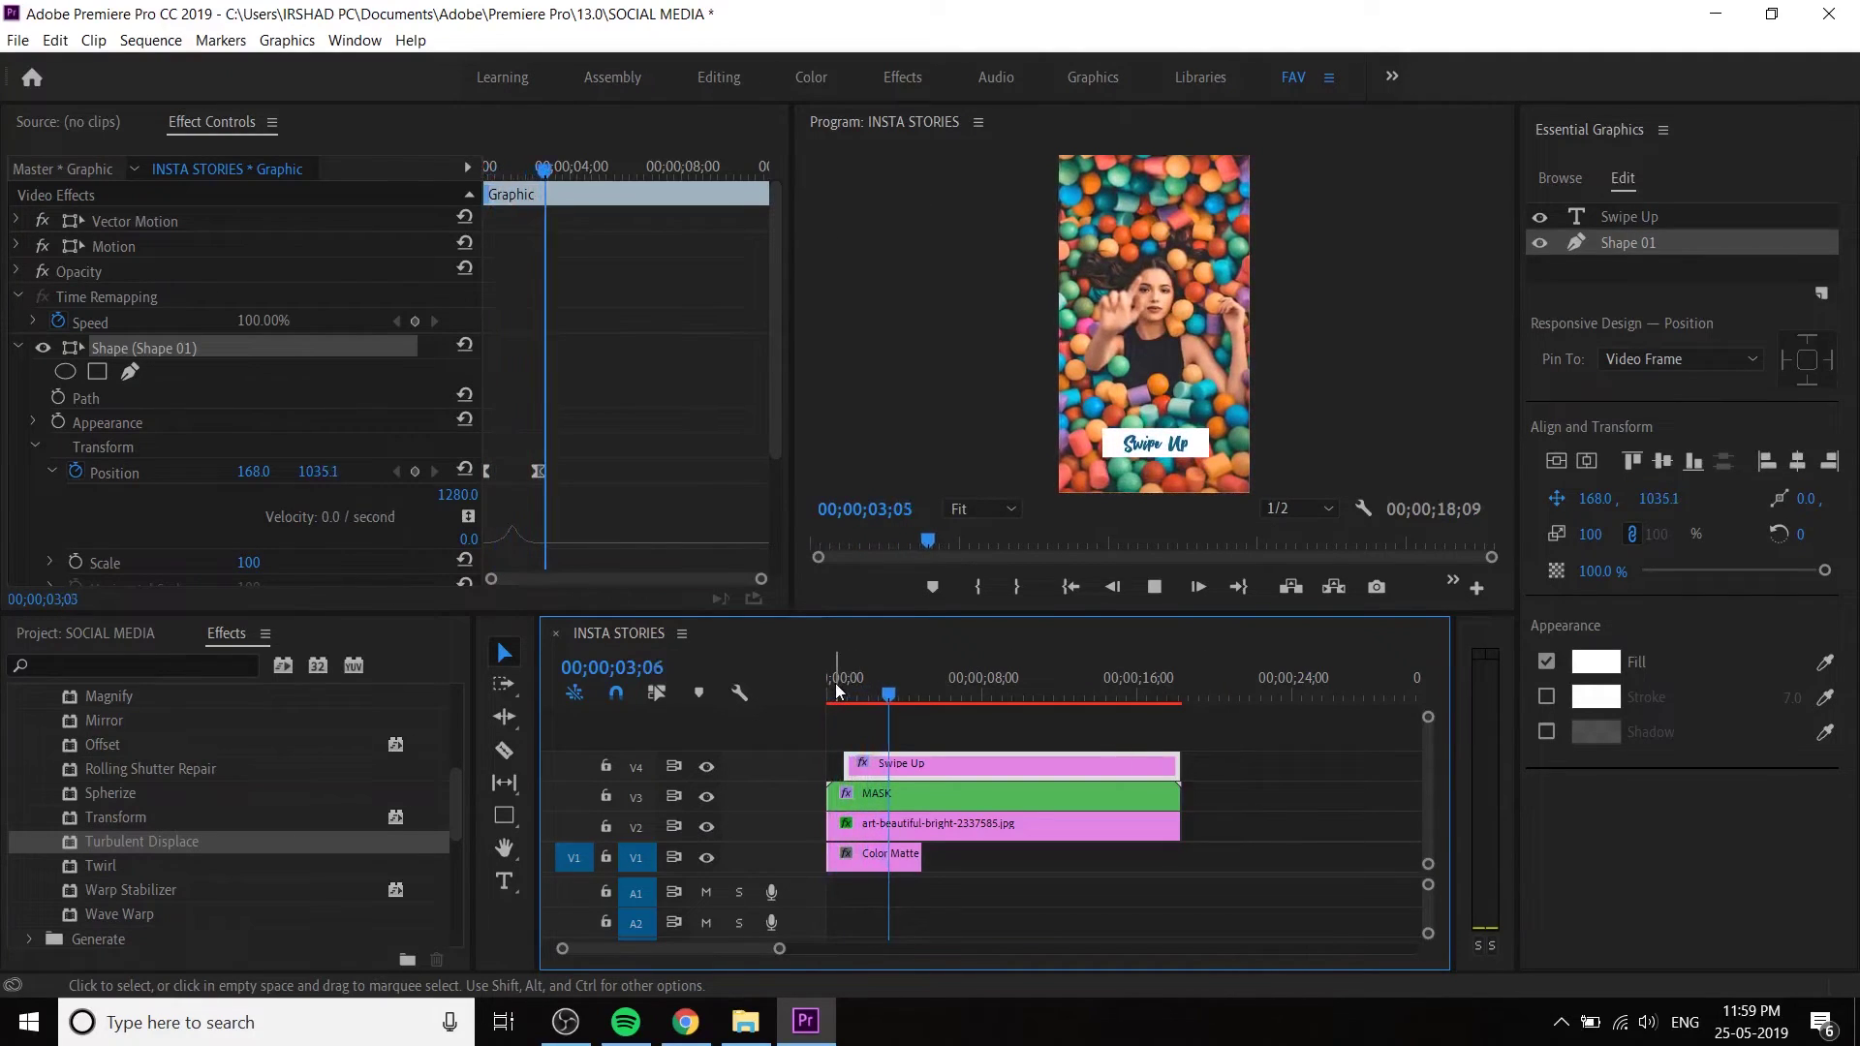
key(space)
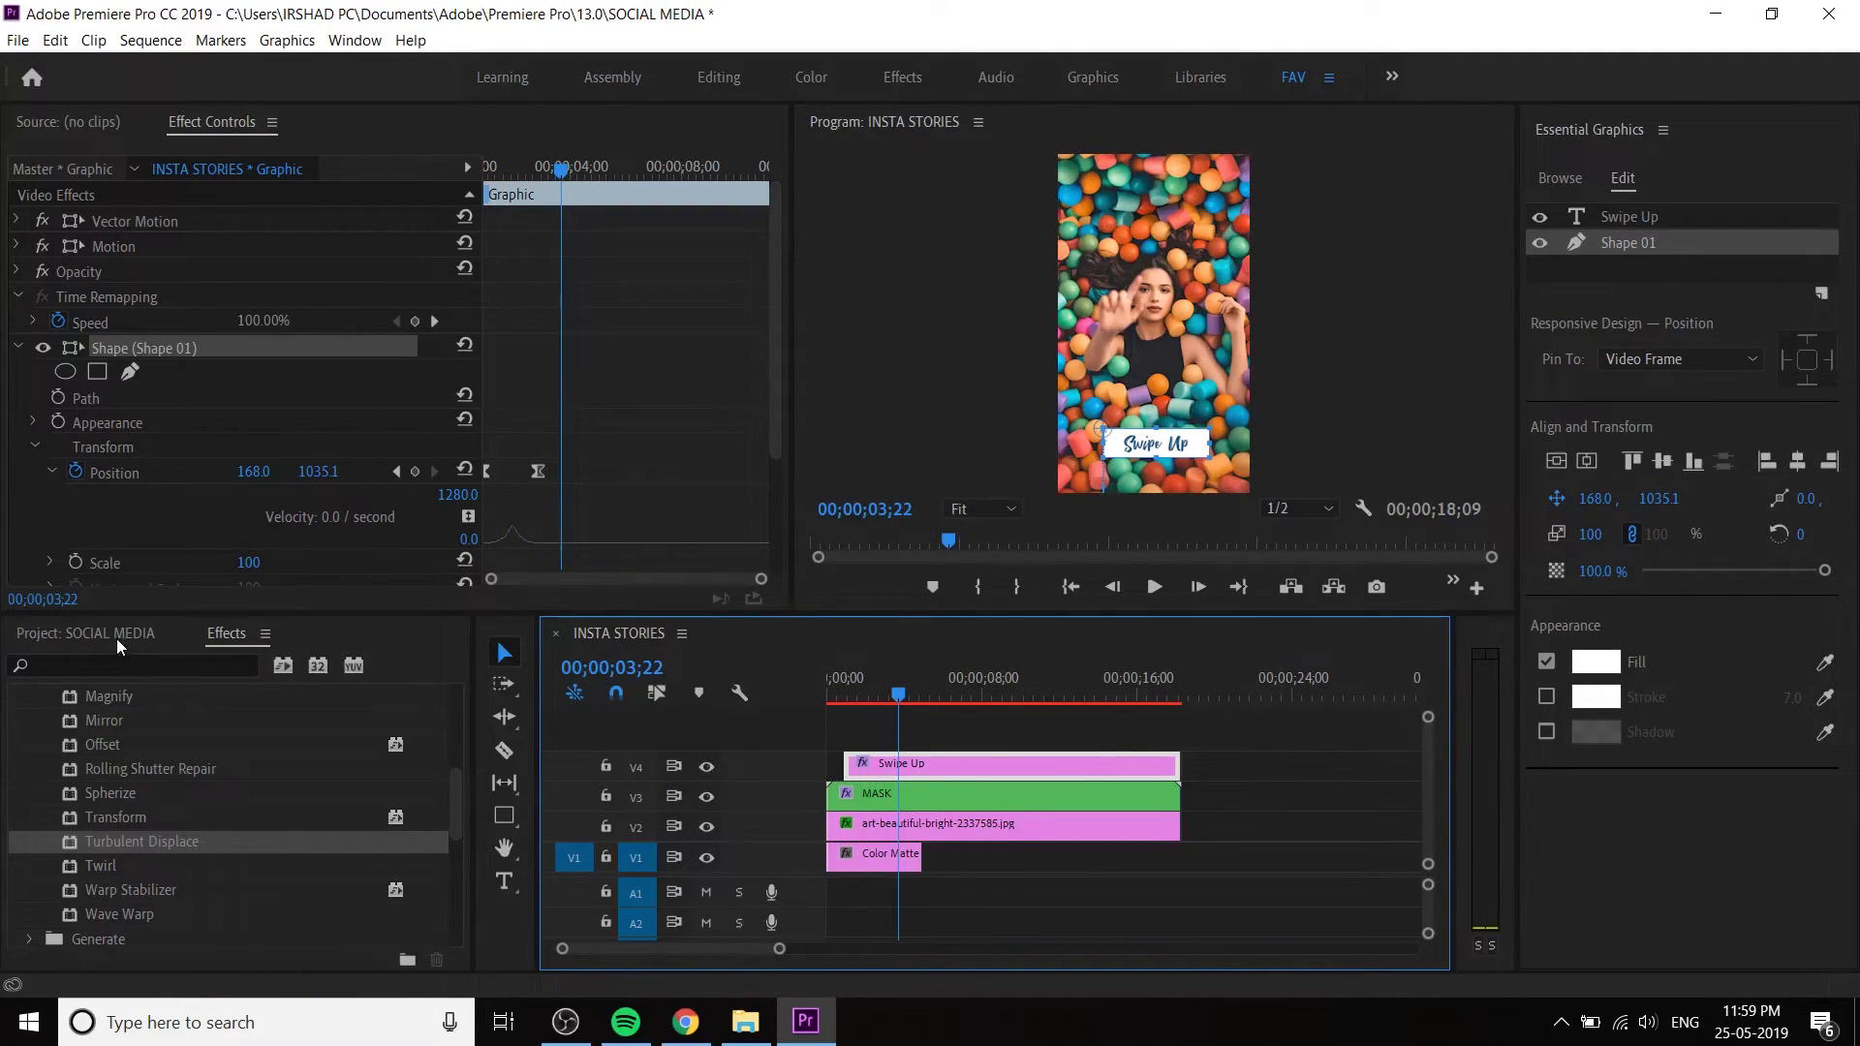
- Add Live_Light Leaks.mp4 from the project to track V5 at the sequence start, and play it
click(116, 638)
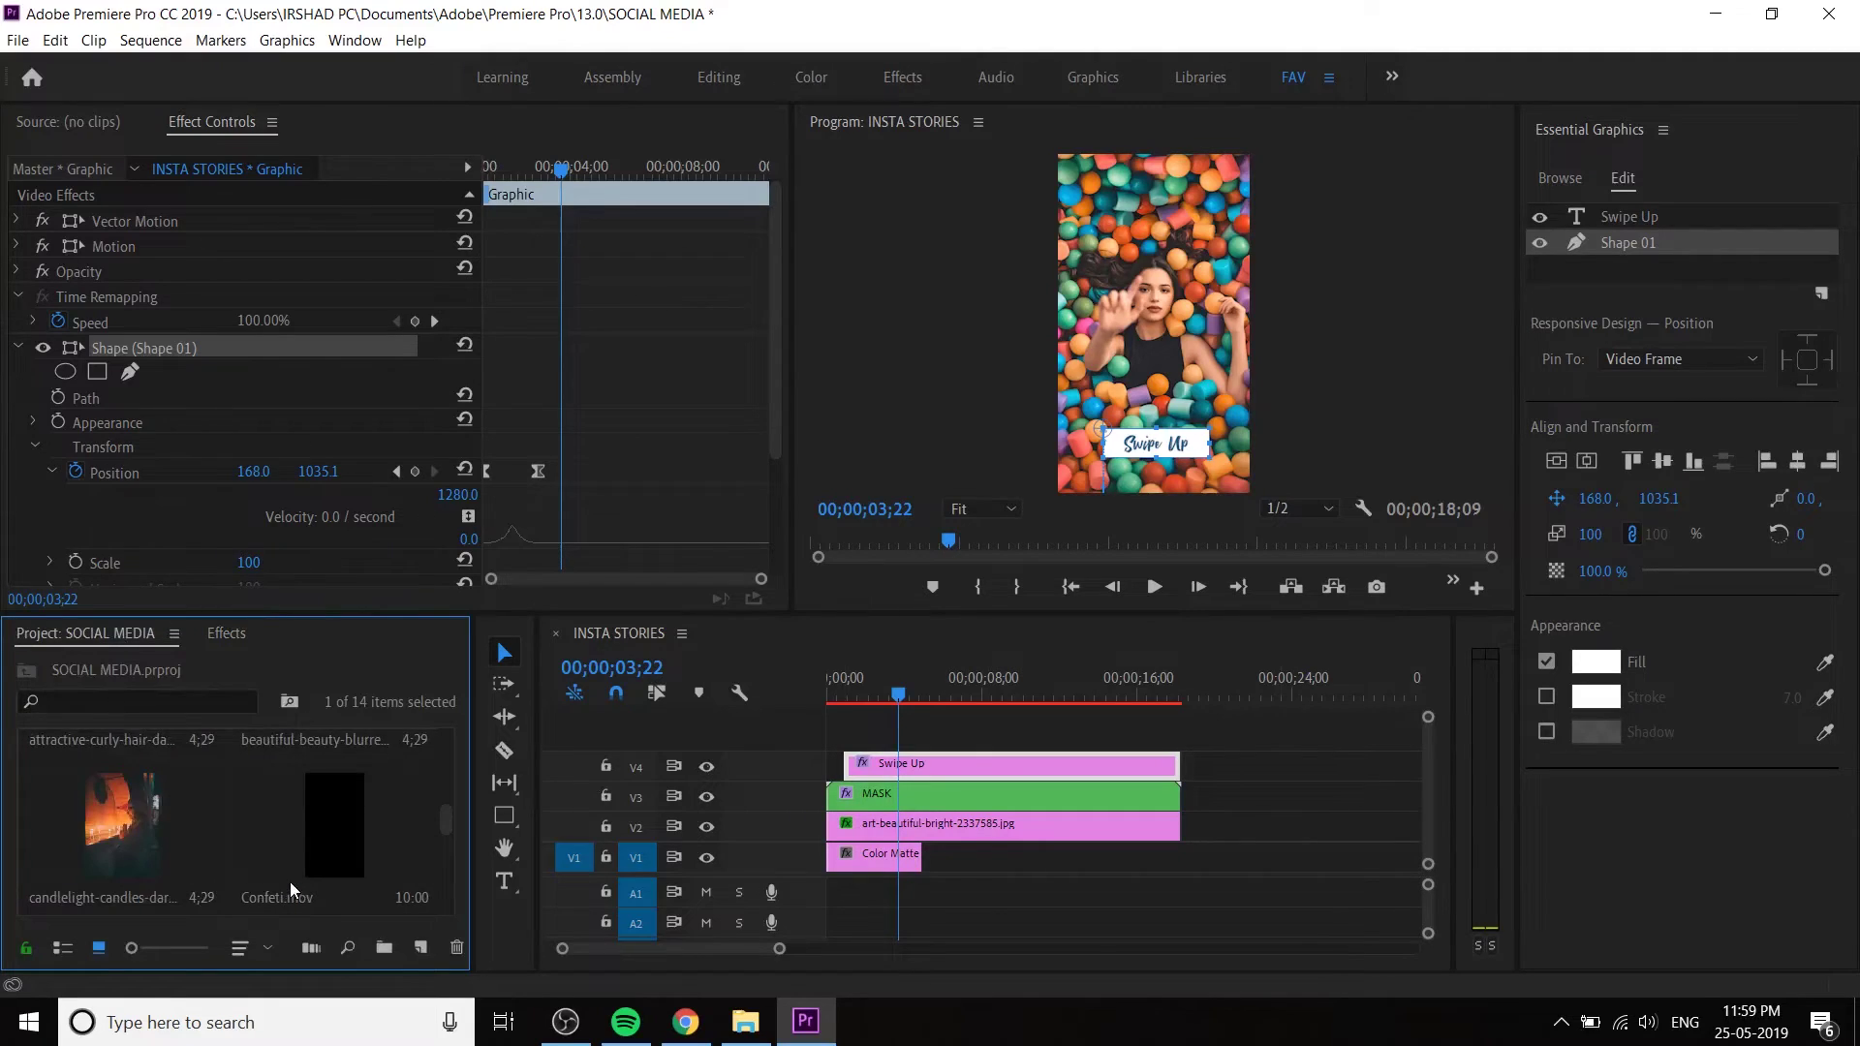
scroll(289, 882, up, 5)
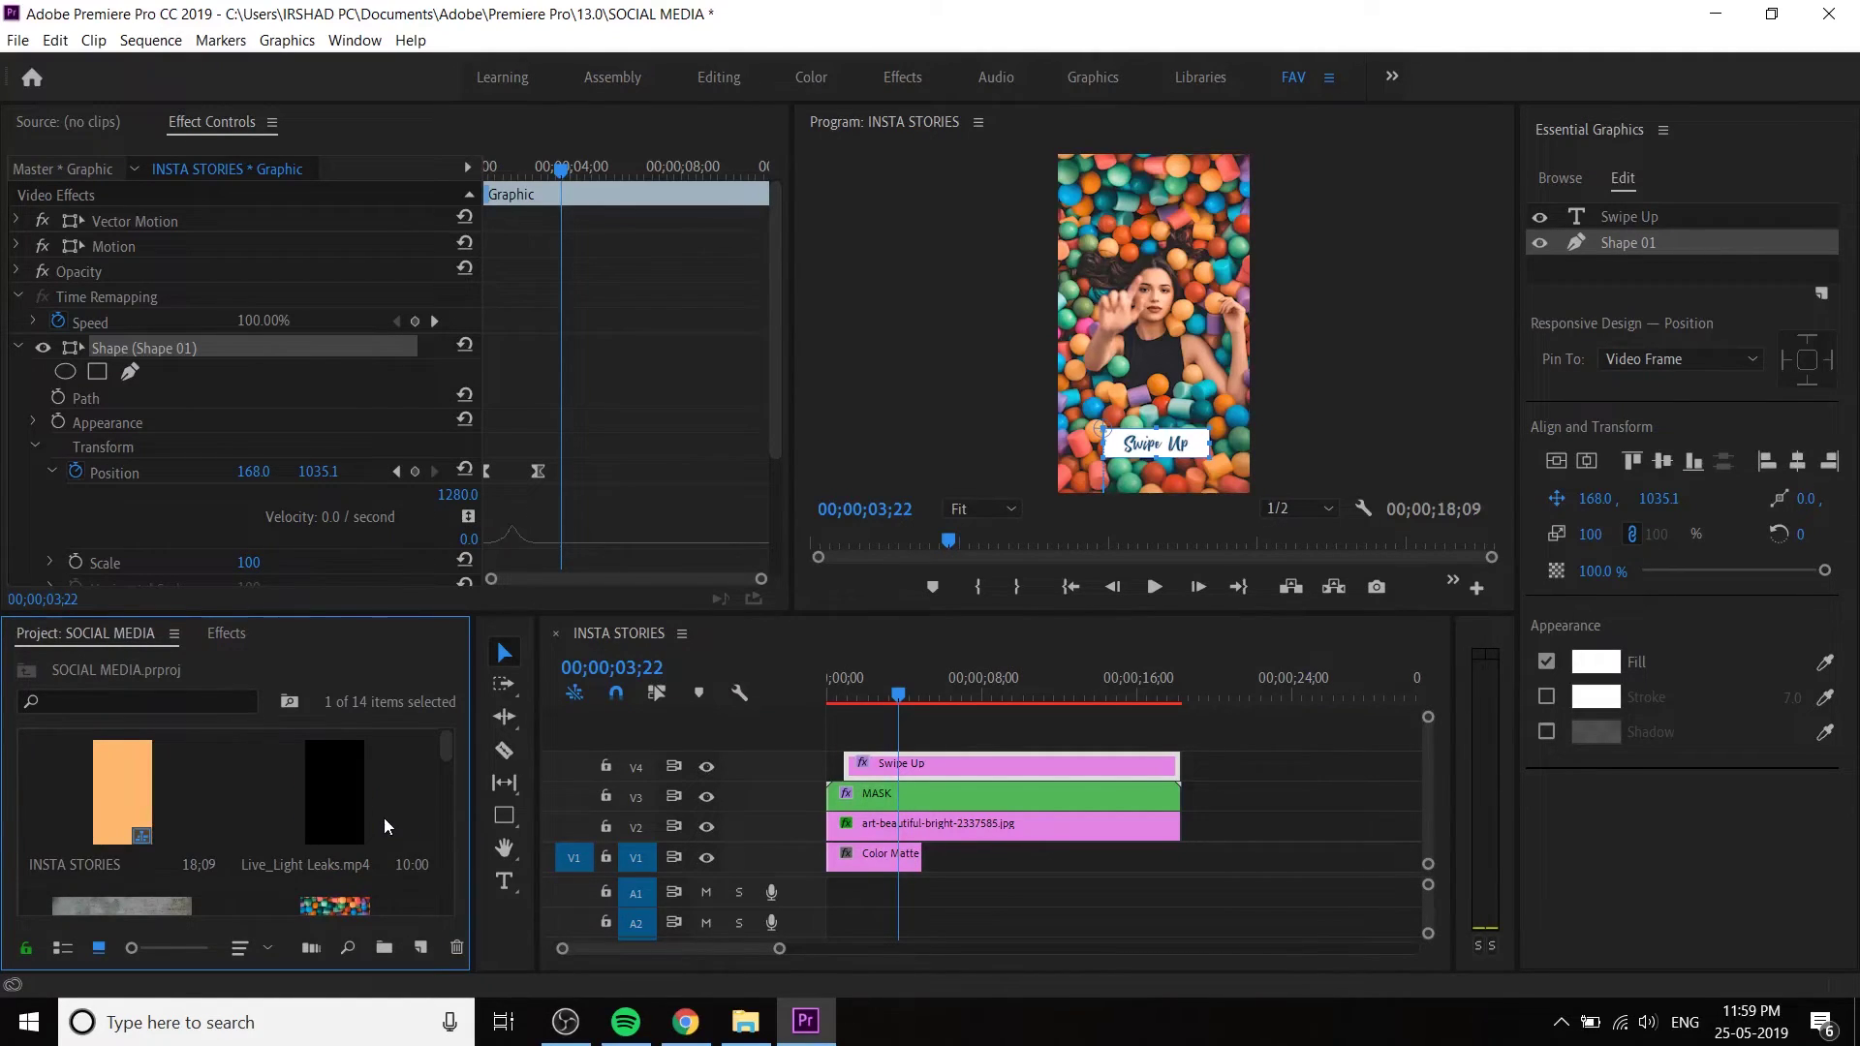
click(362, 805)
drag(357, 806, 1001, 729)
key(space)
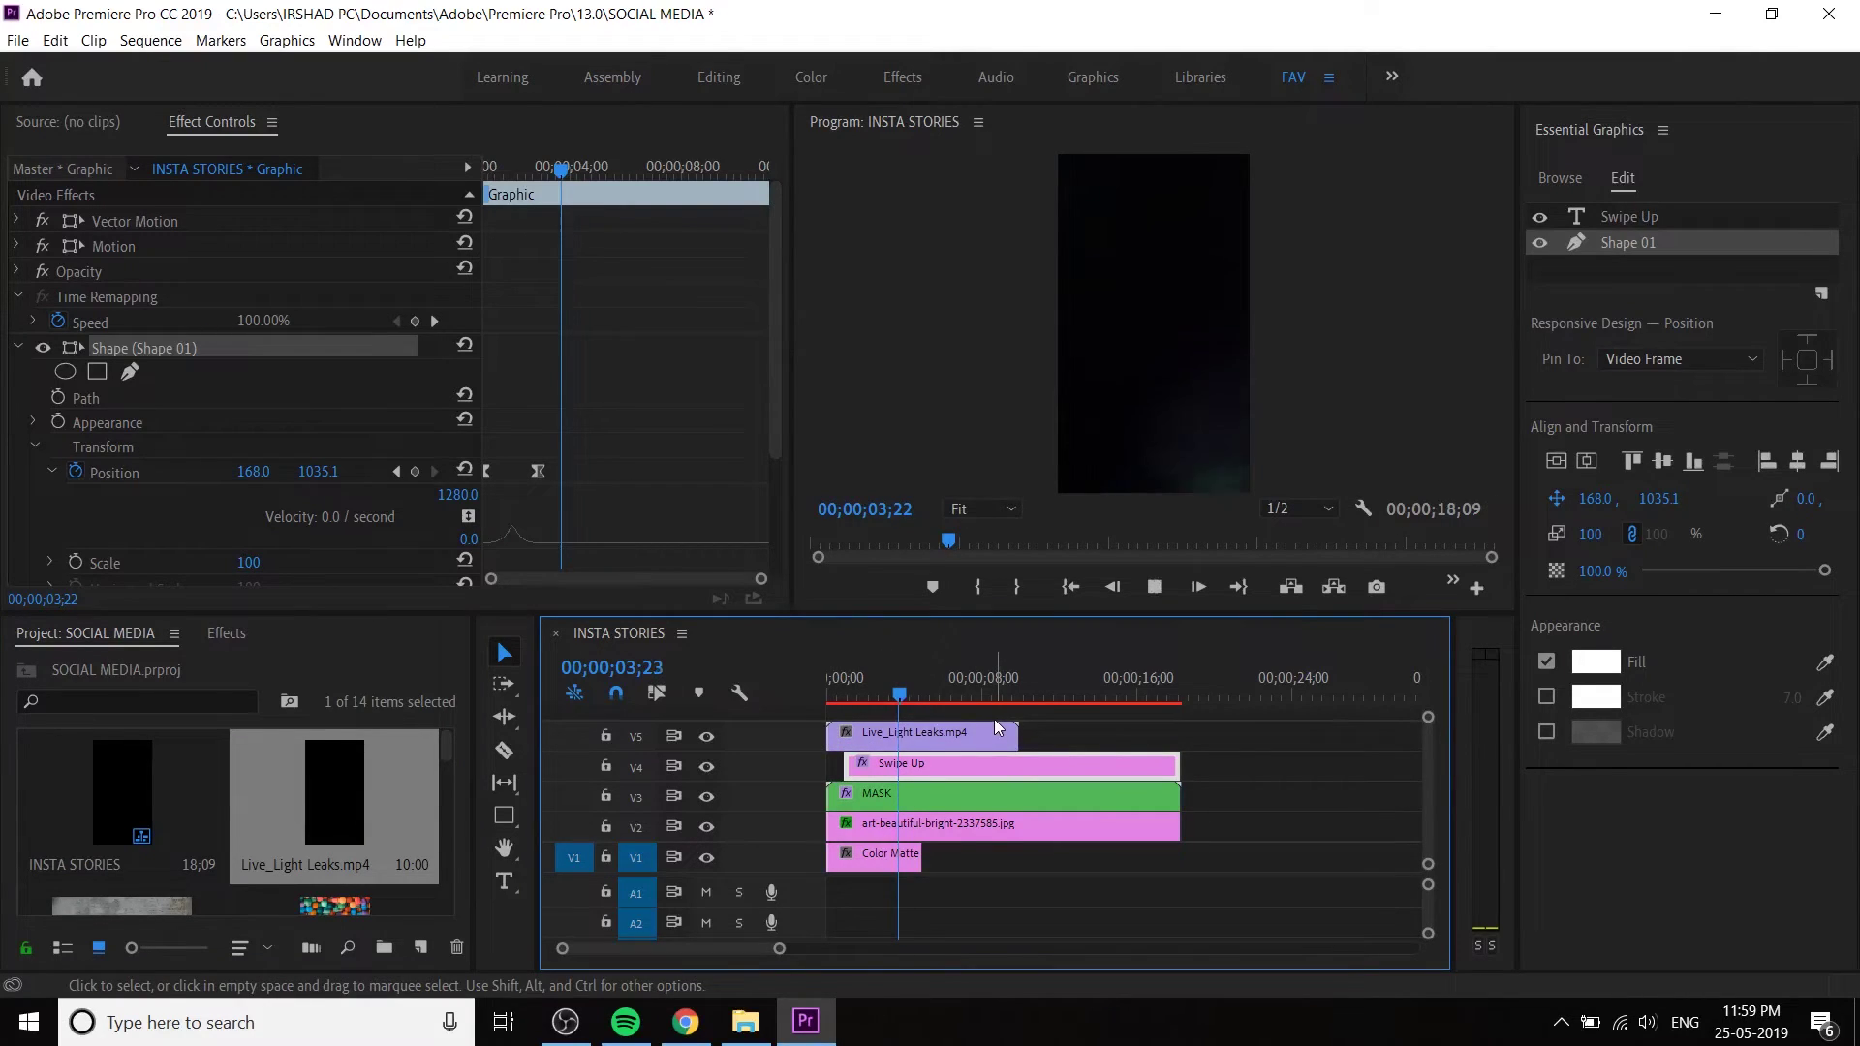
- Apply Scale to Frame Size to the Live_Light Leaks.mp4 clip and check the playback
right_click(999, 734)
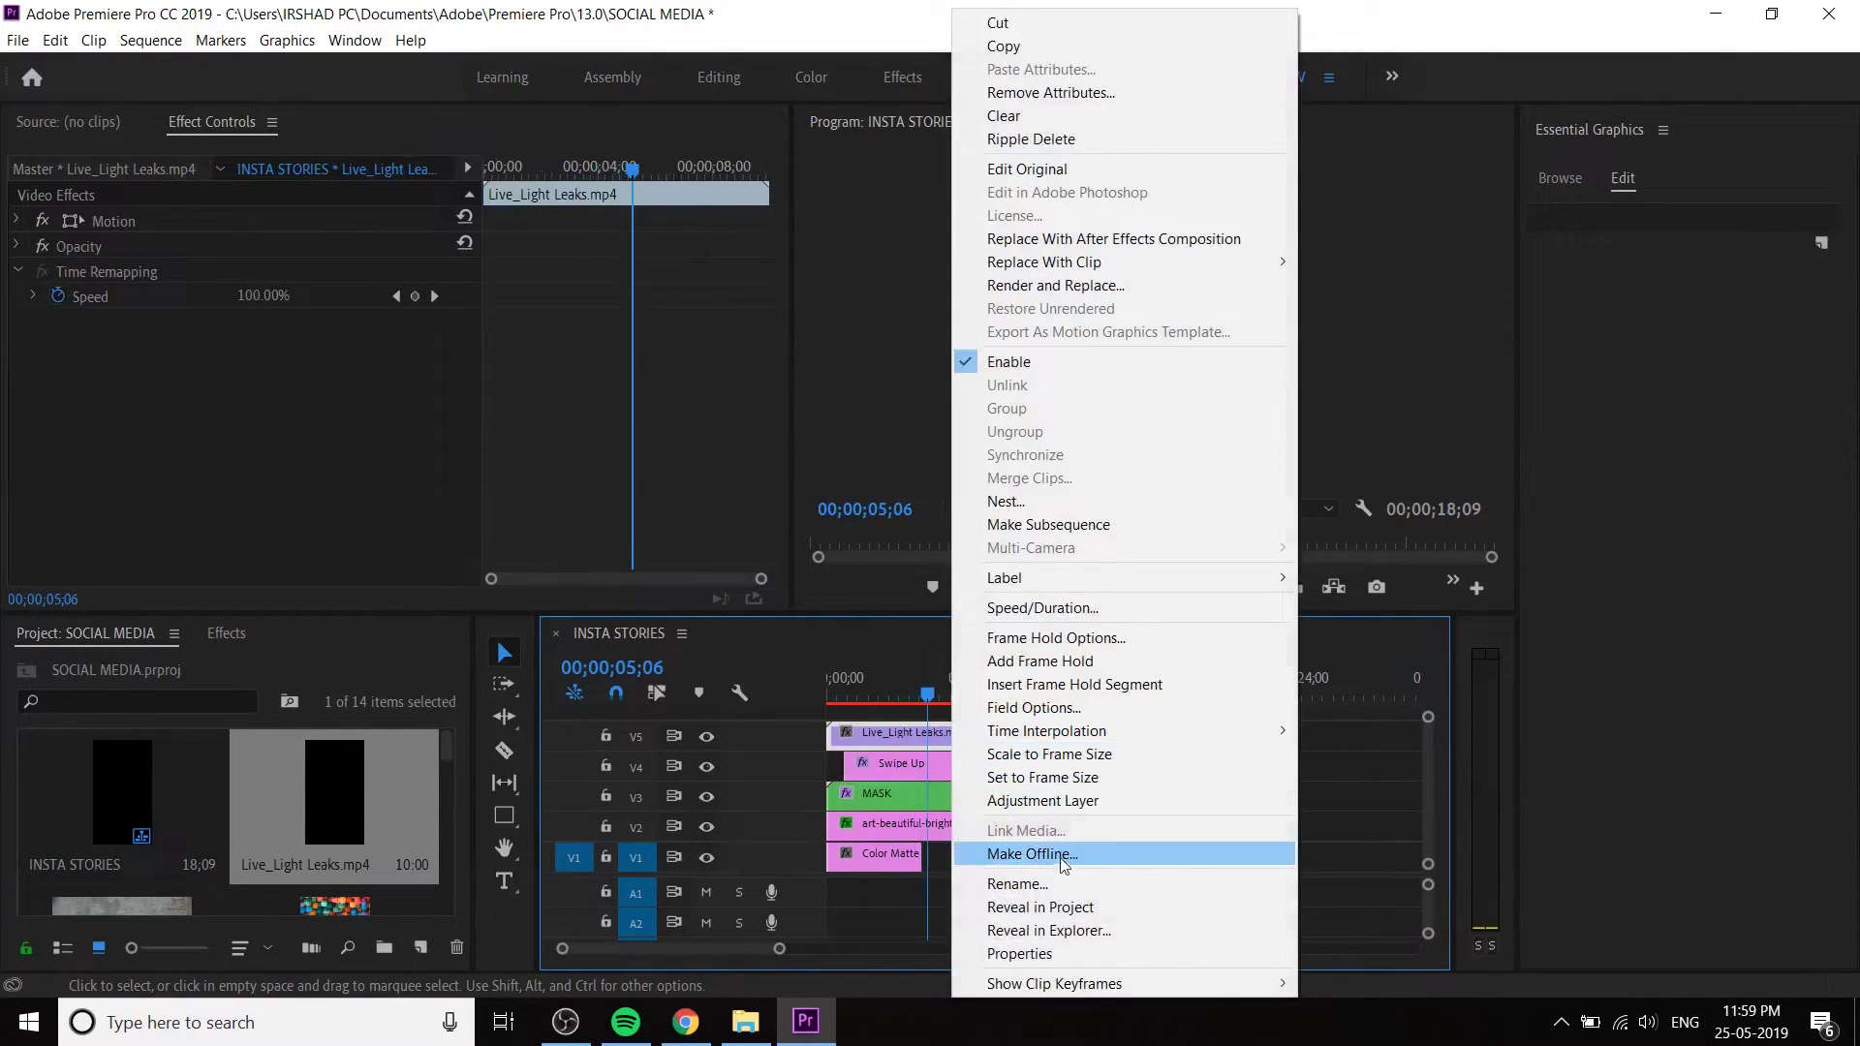
click(1053, 778)
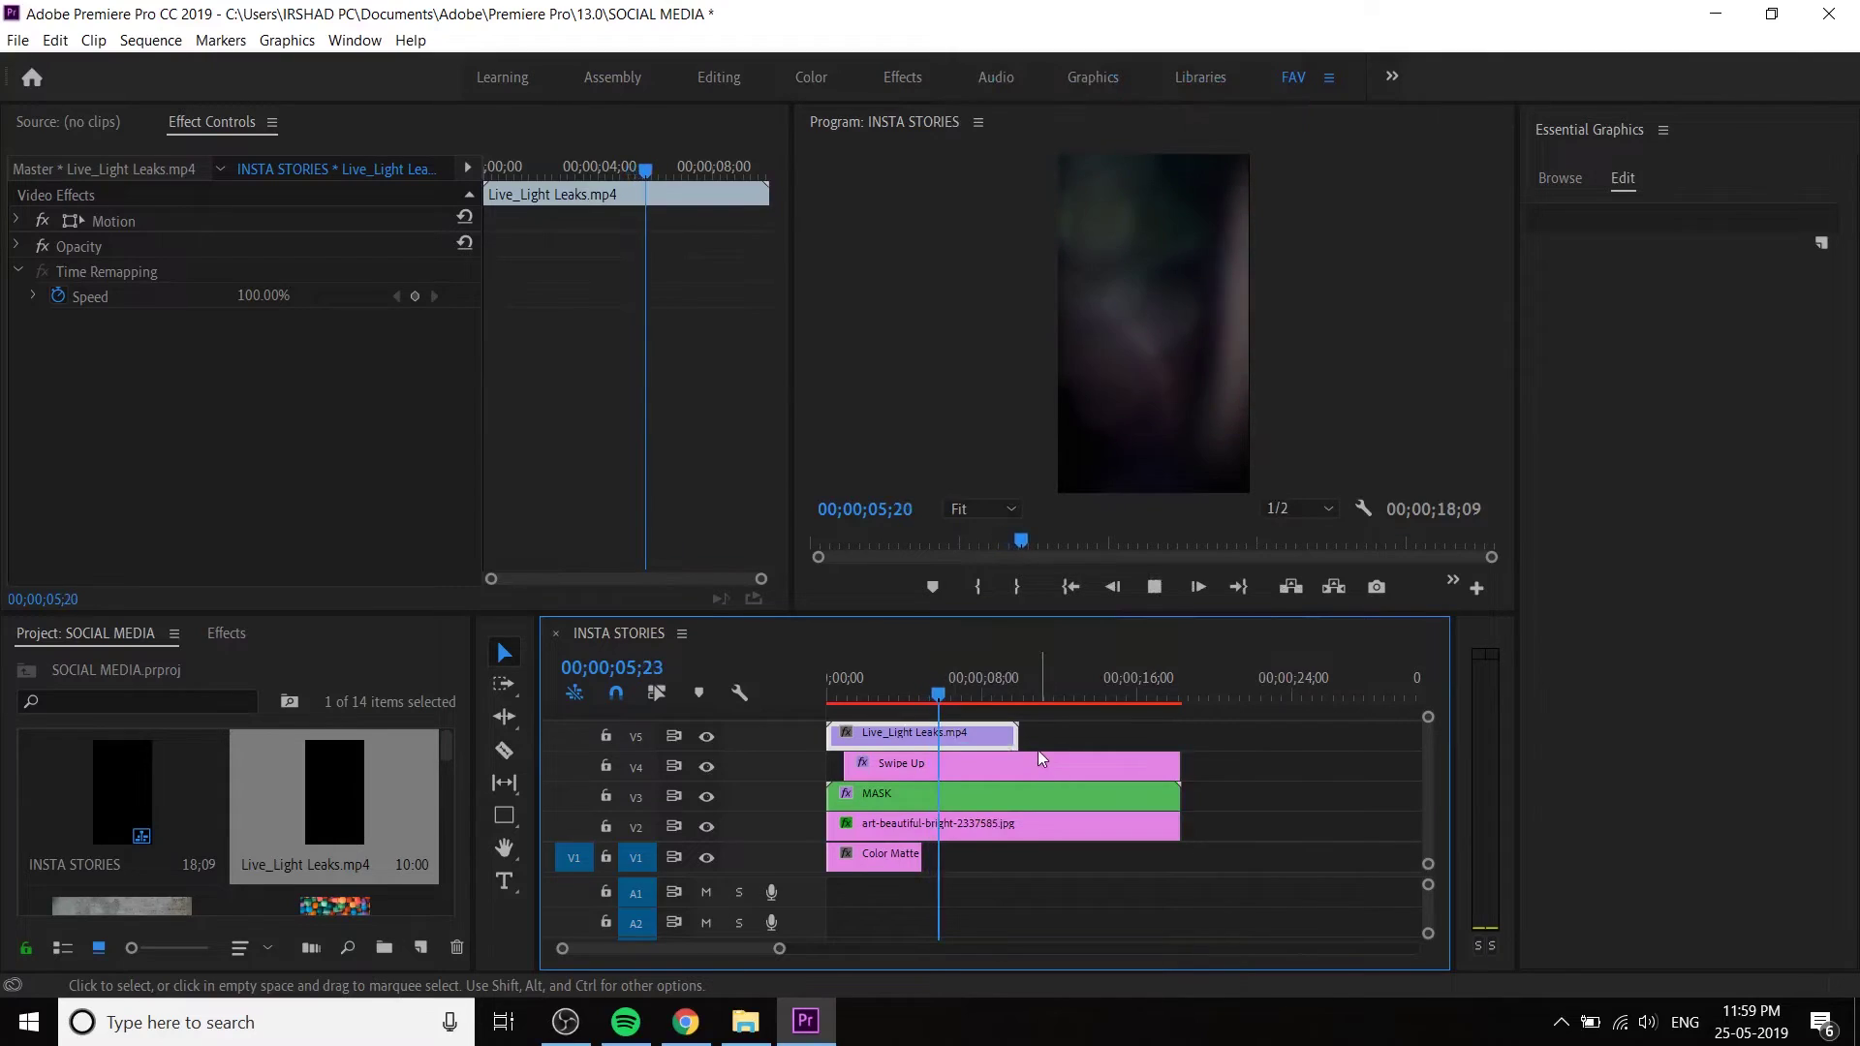
key(space)
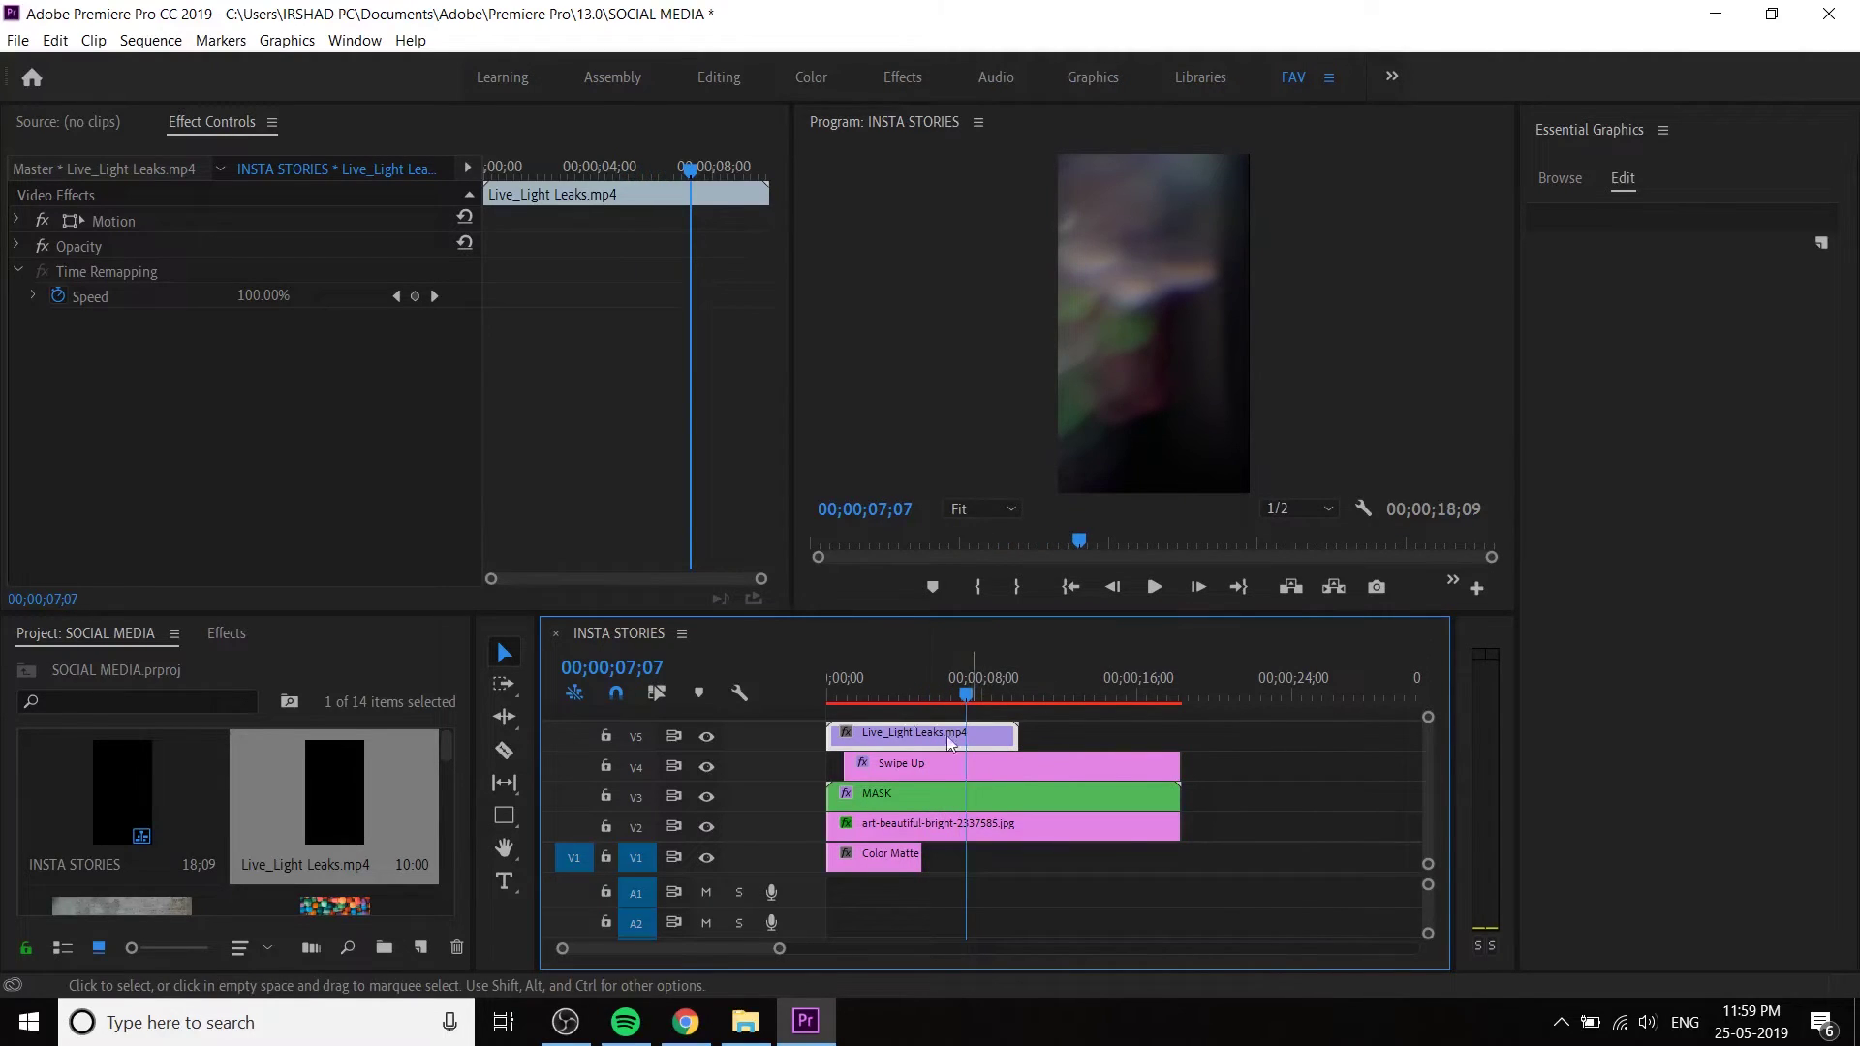
- Set the light leaks clip's blend mode to Screen and preview it over the story
click(17, 246)
click(290, 321)
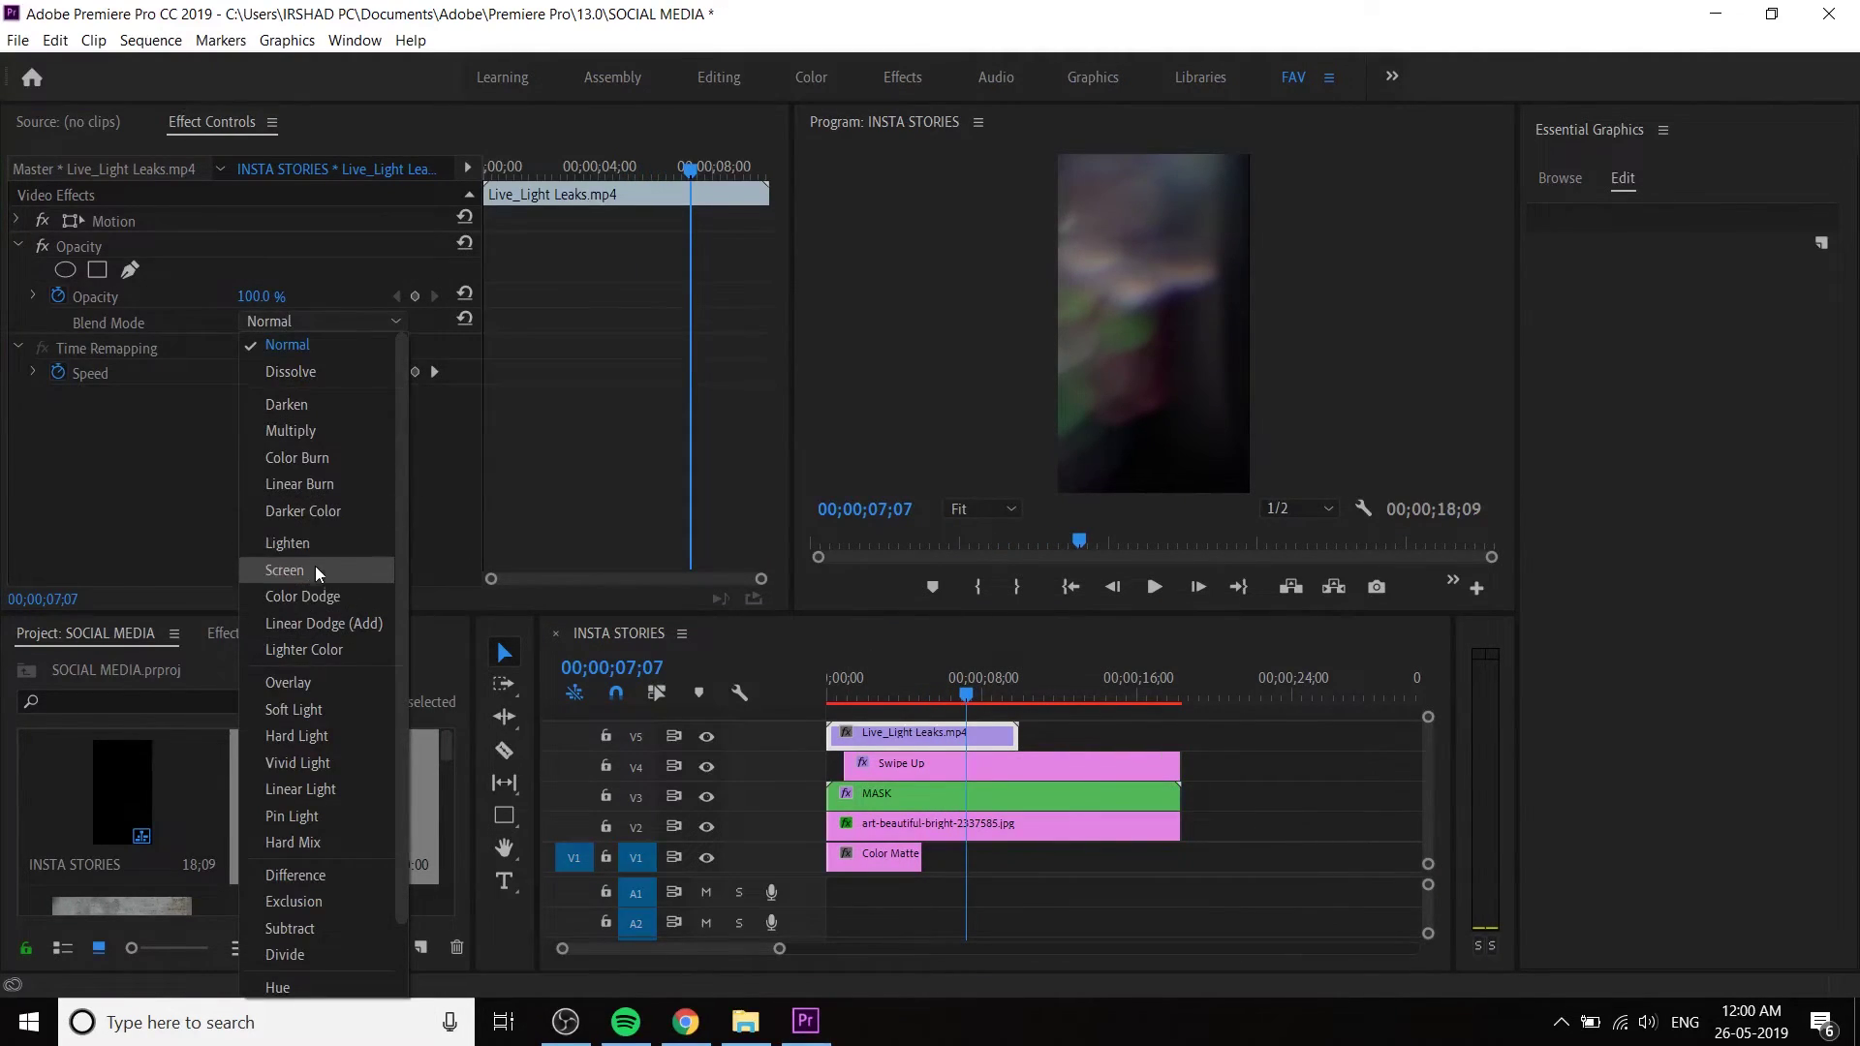
click(316, 567)
key(space)
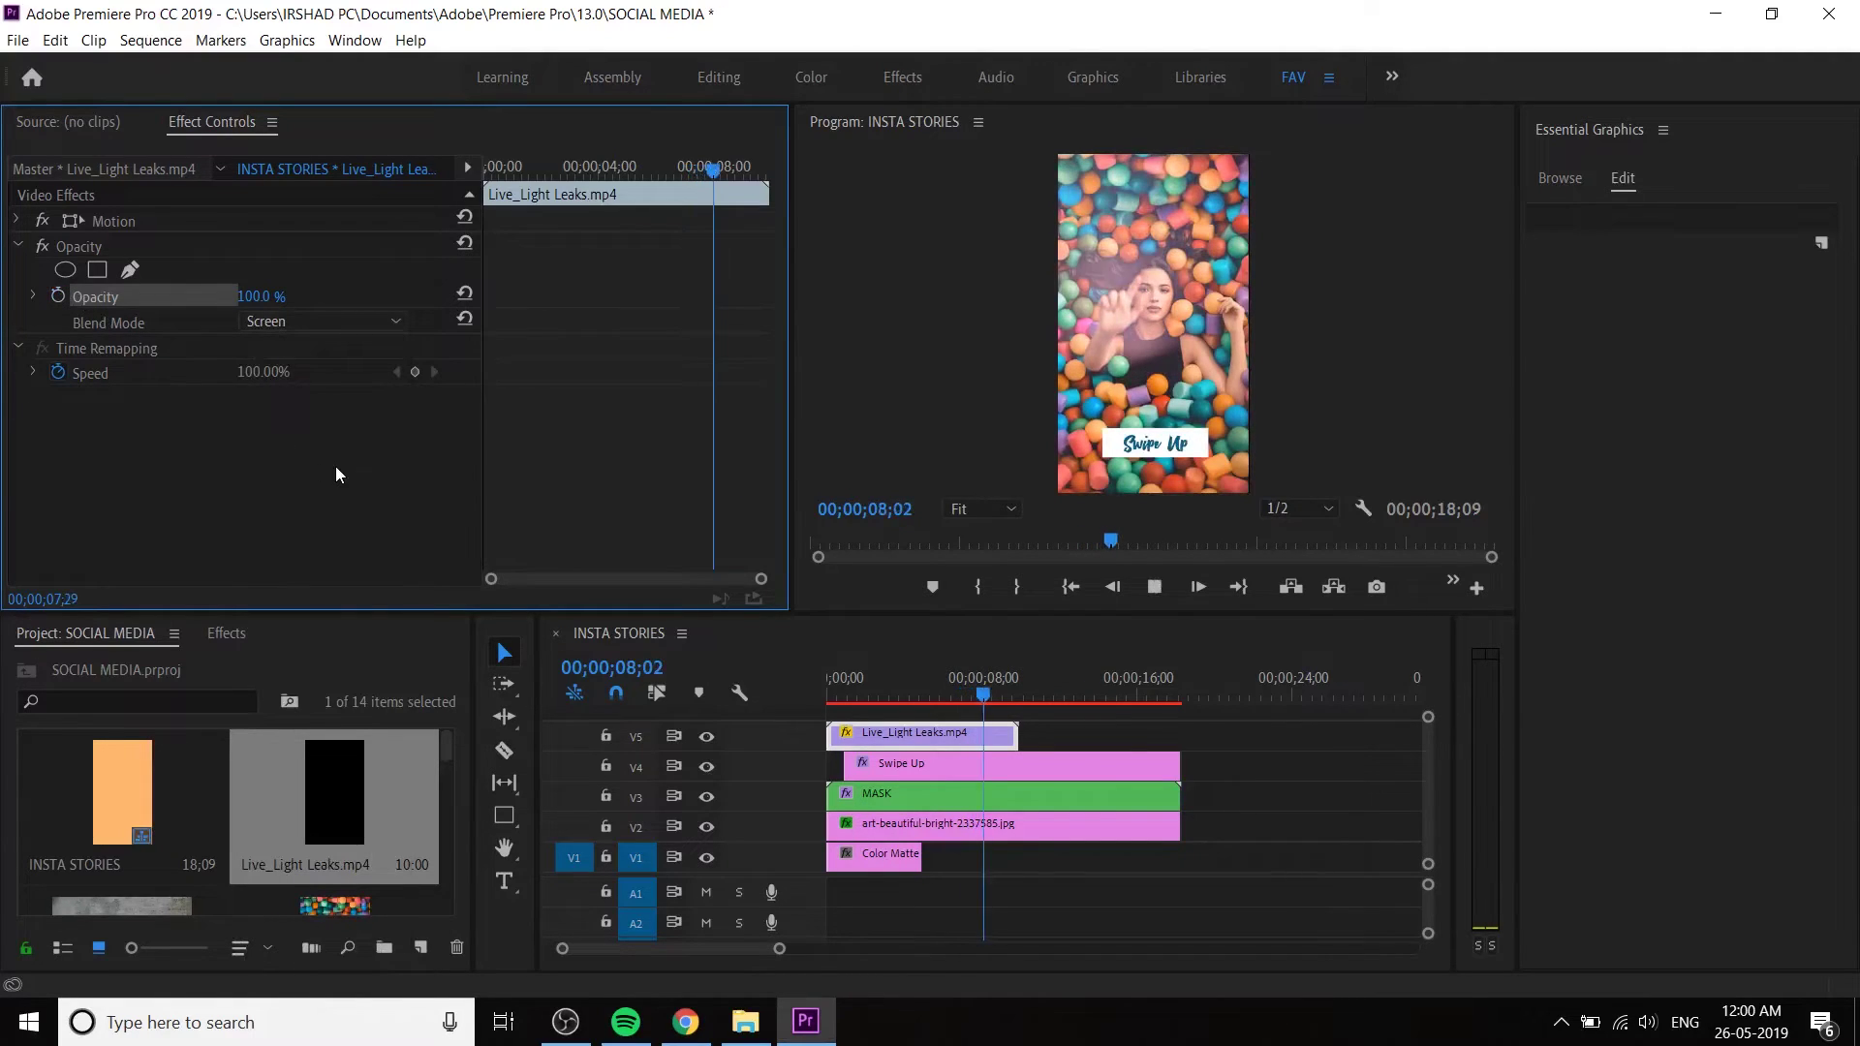
- Duplicate the light leaks clip on V5, place the copy directly after the original, and preview the join
drag(921, 737, 1119, 738)
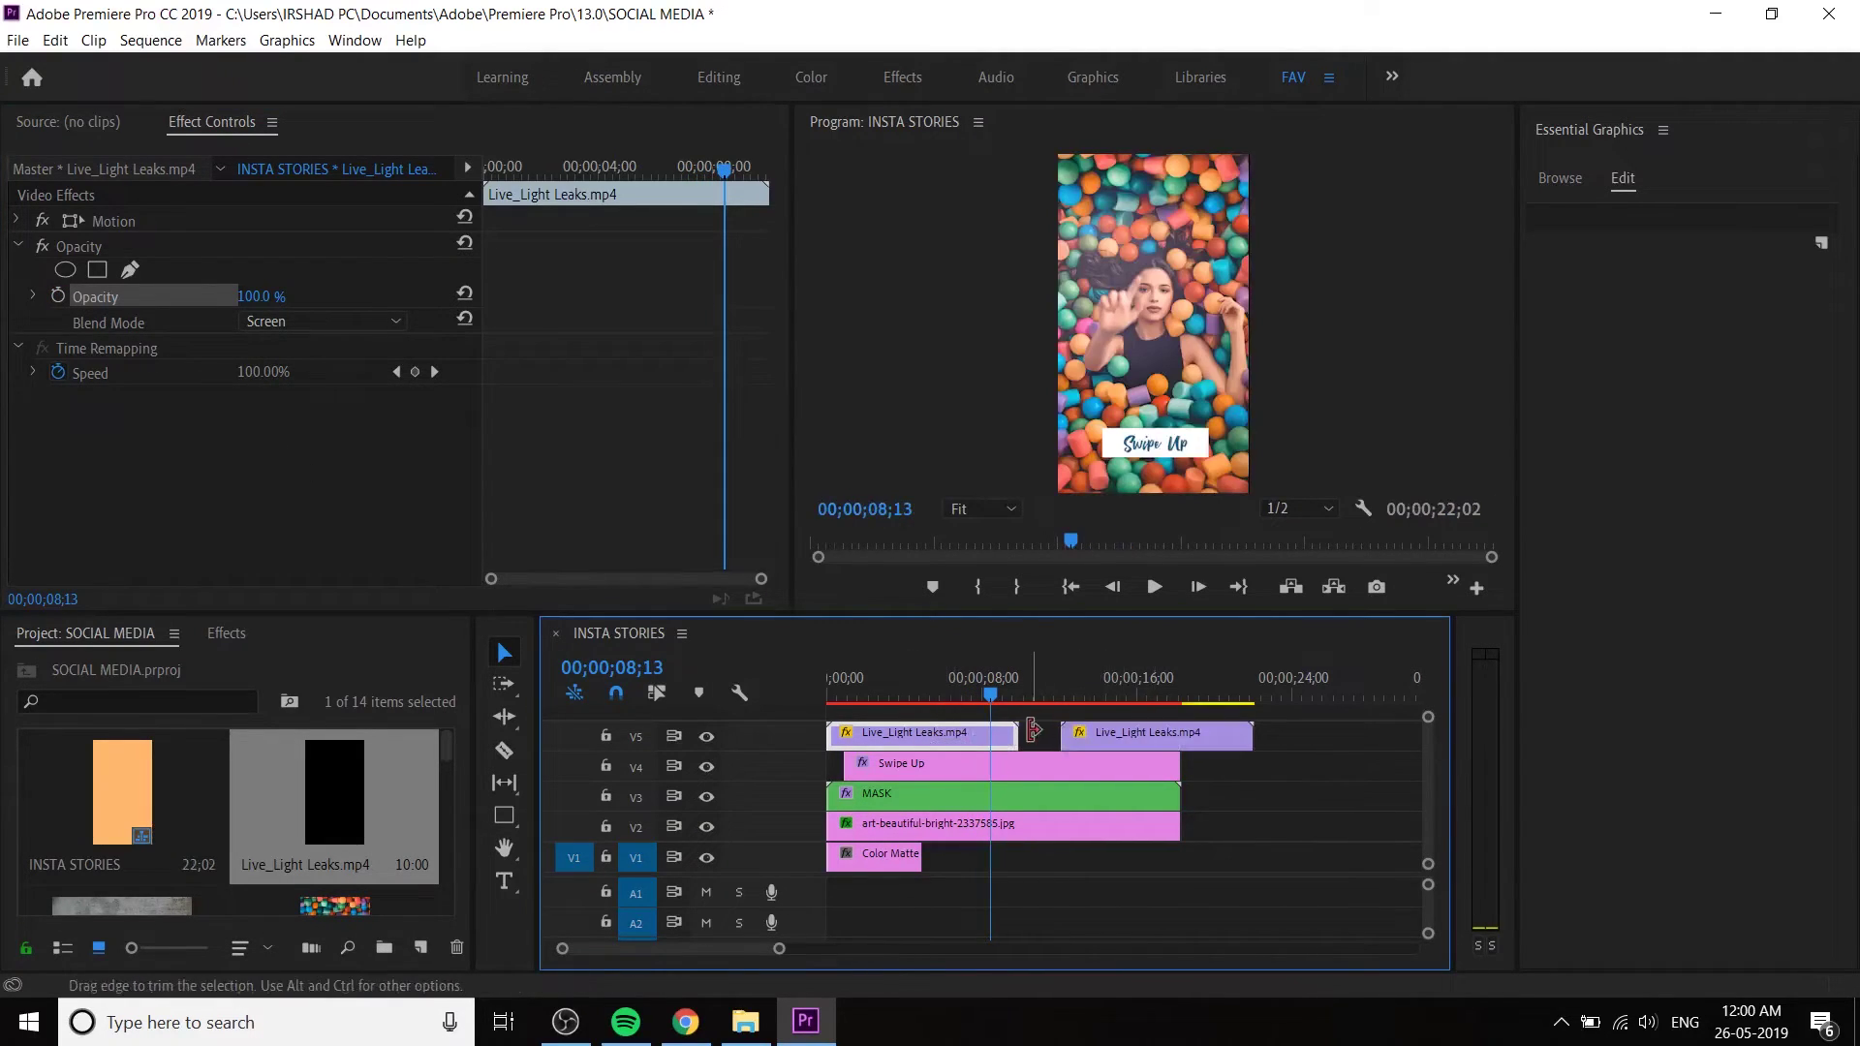
drag(1017, 676, 954, 677)
key(space)
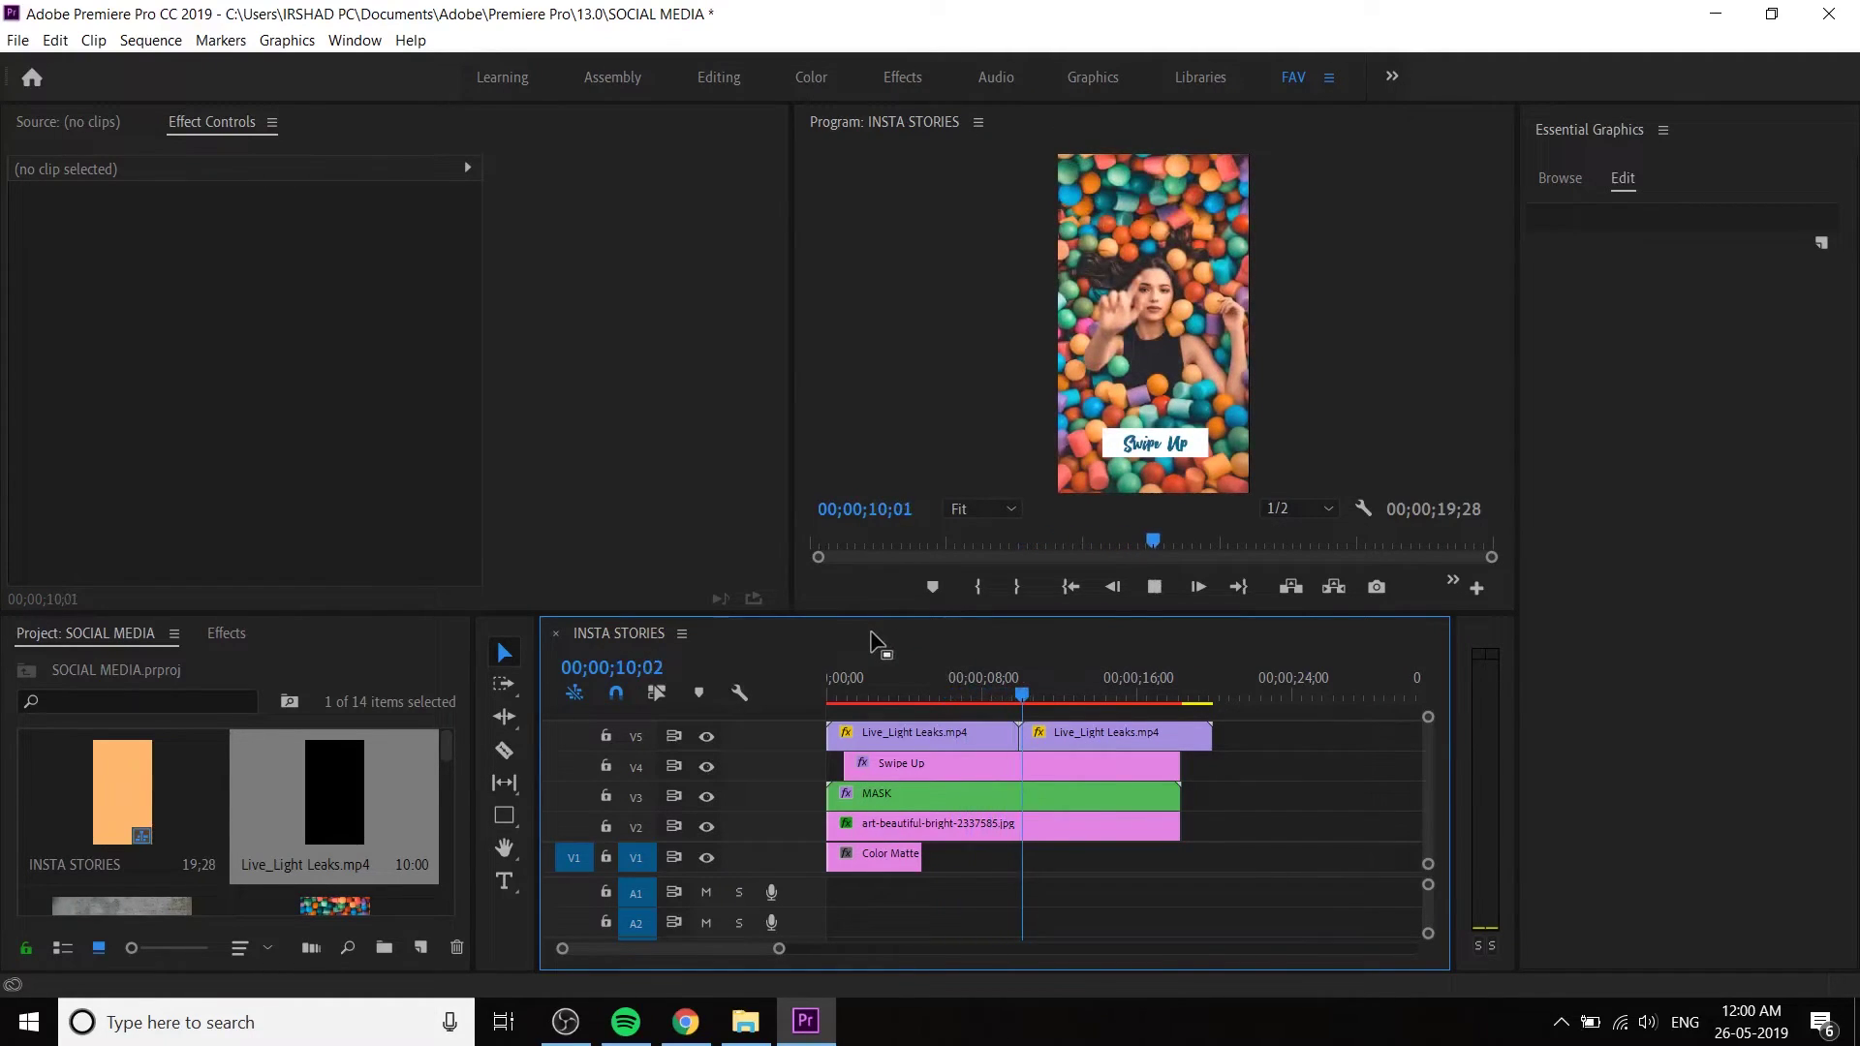
click(1033, 689)
- Reverse the second light leaks clip's speed, trim its end to match the clips below, and preview the story from the start
click(1070, 742)
right_click(1112, 738)
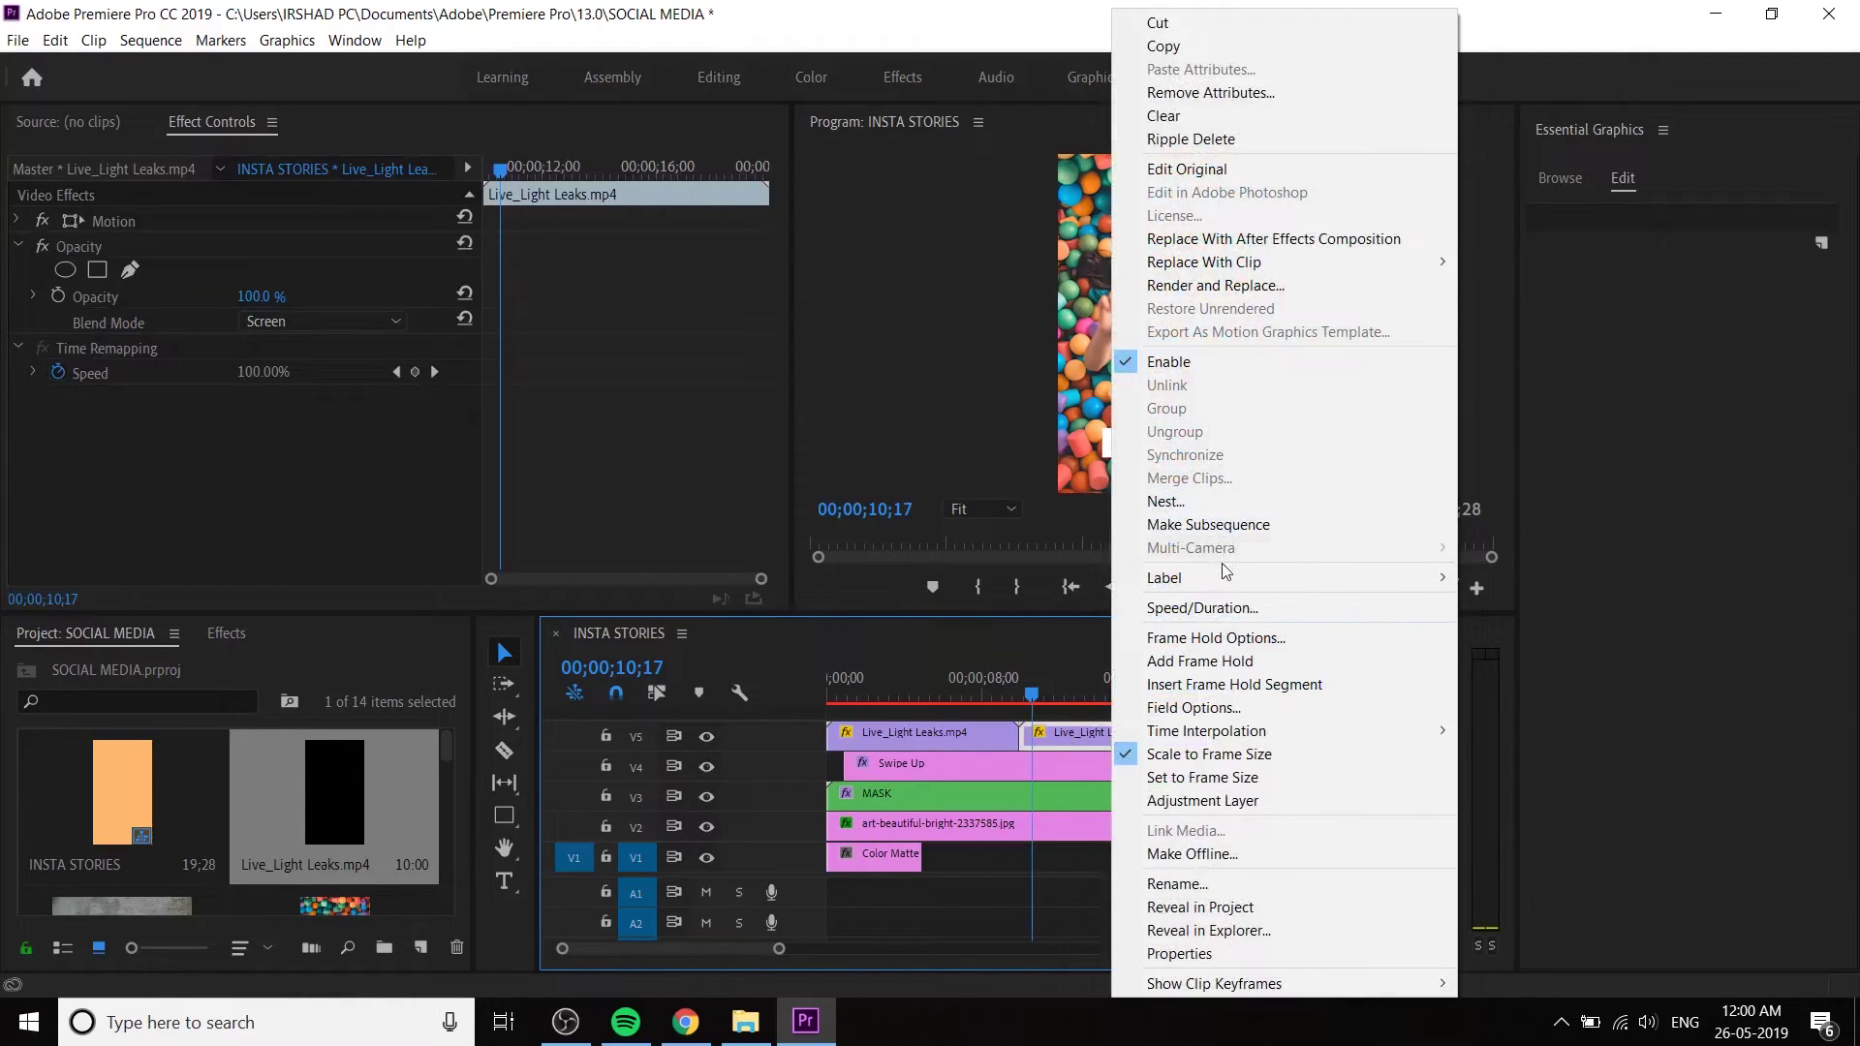
click(1202, 607)
click(811, 506)
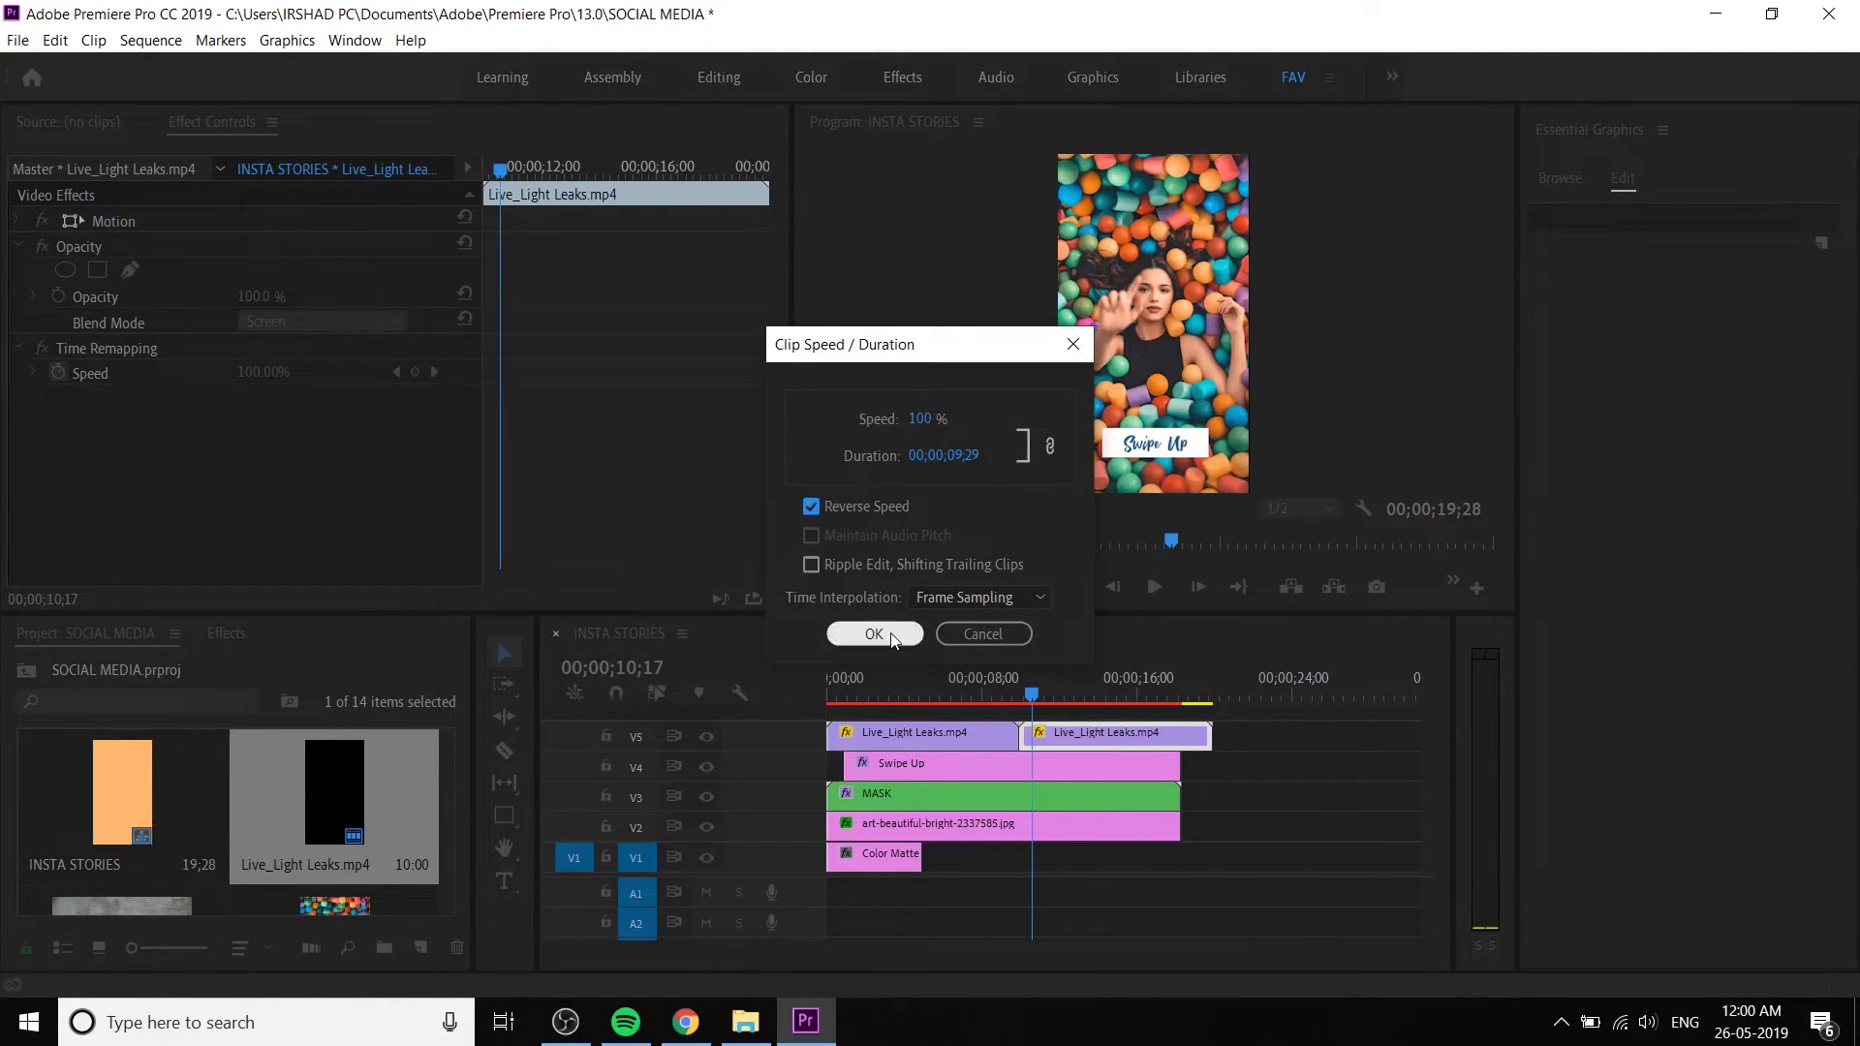
click(874, 633)
key(Home)
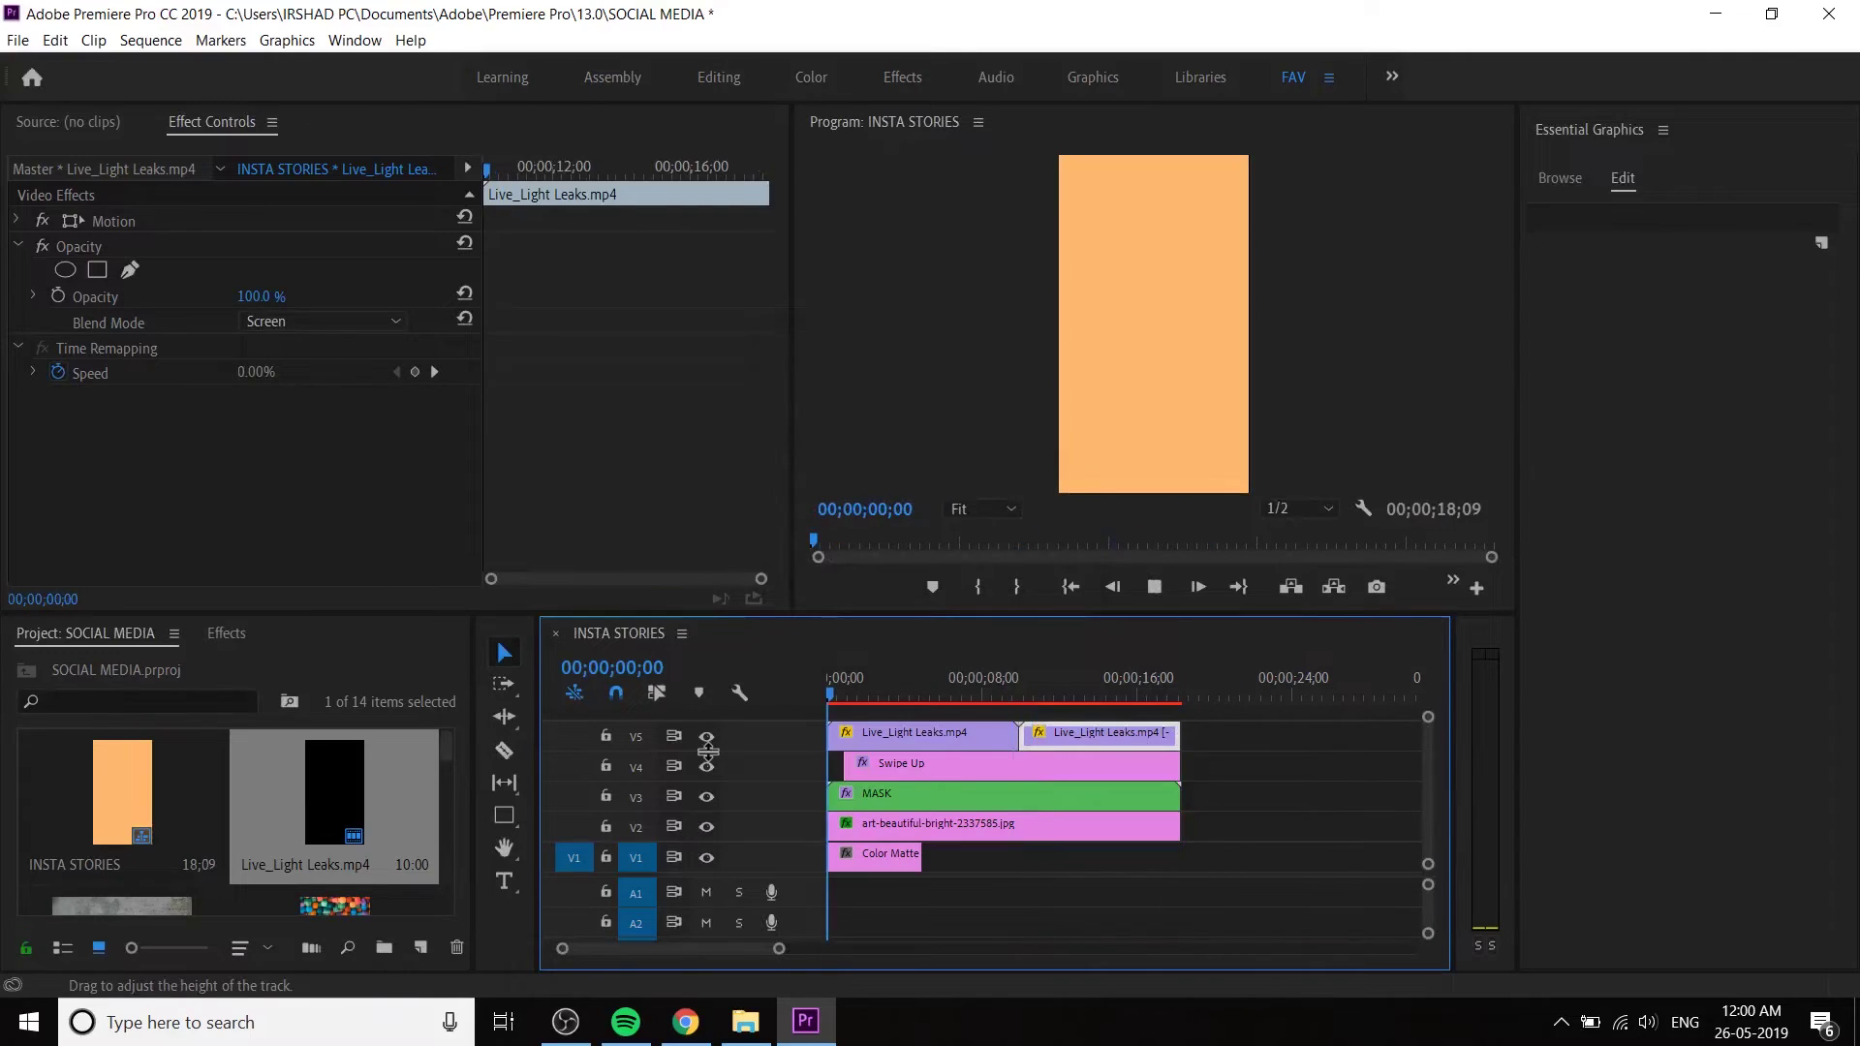
key(space)
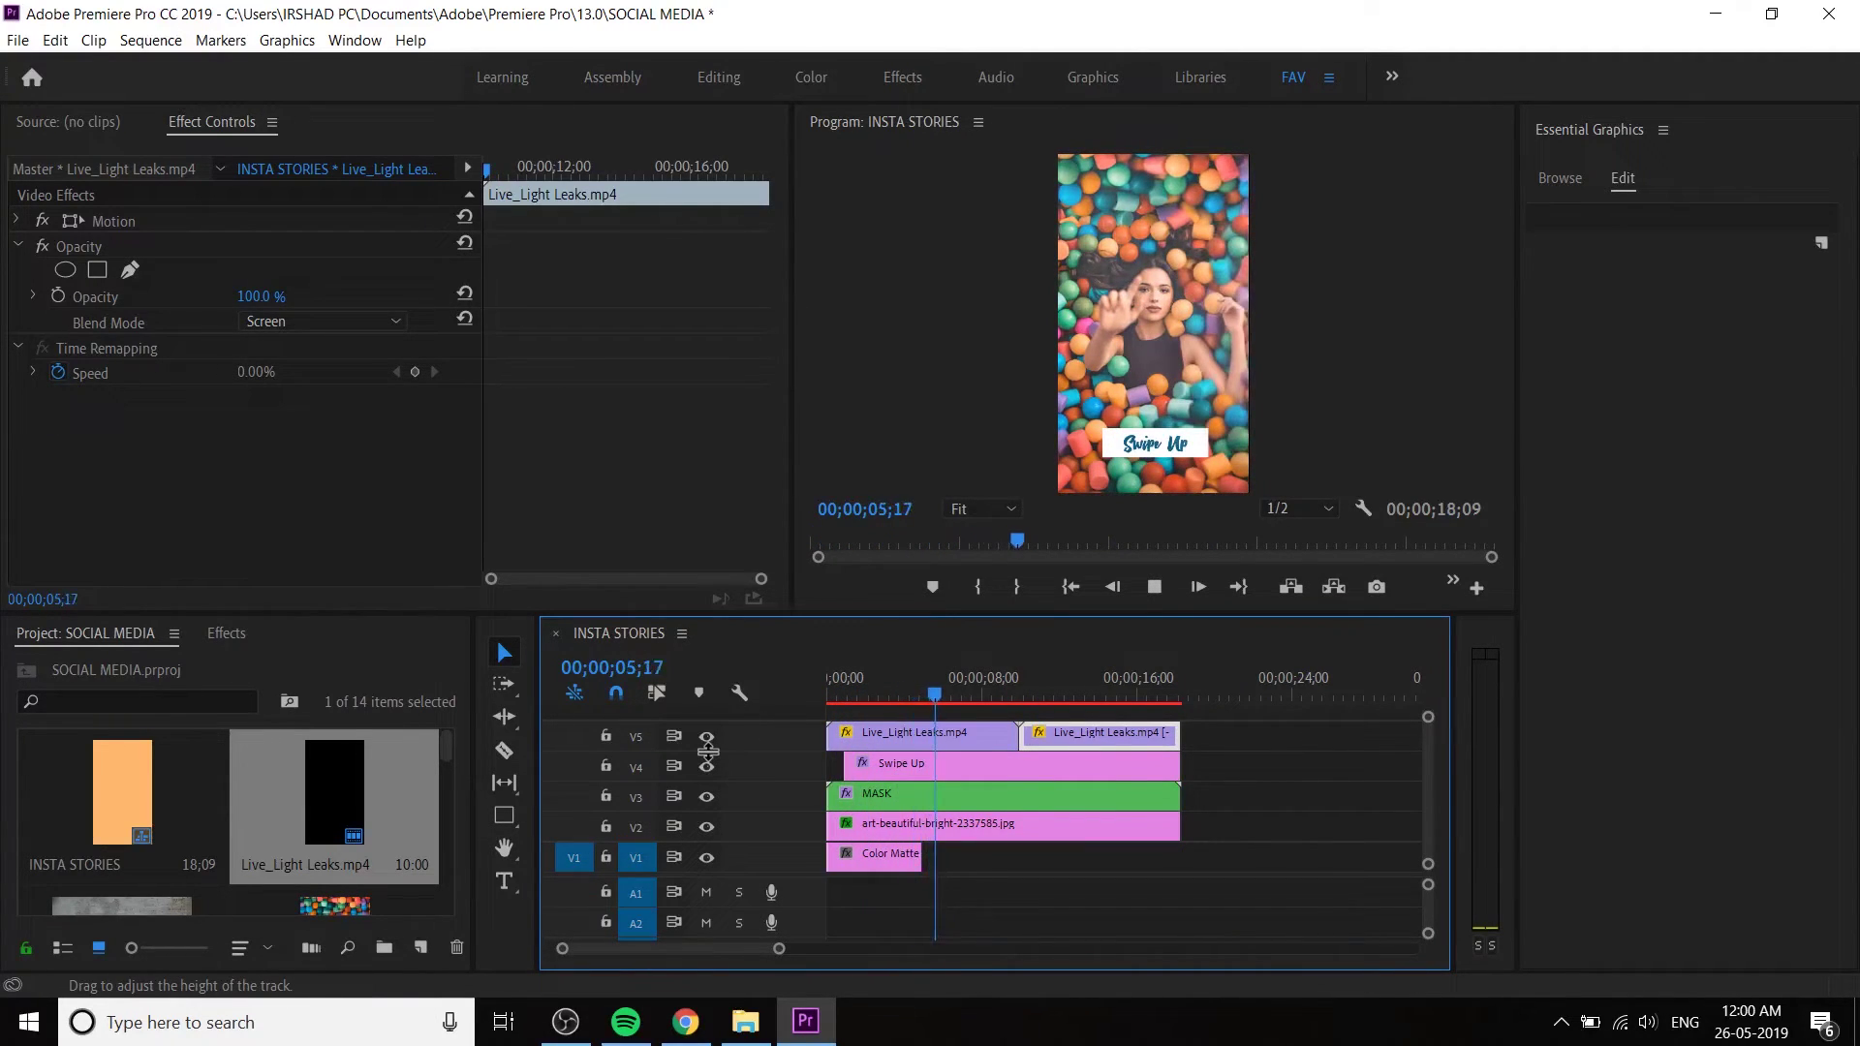
key(space)
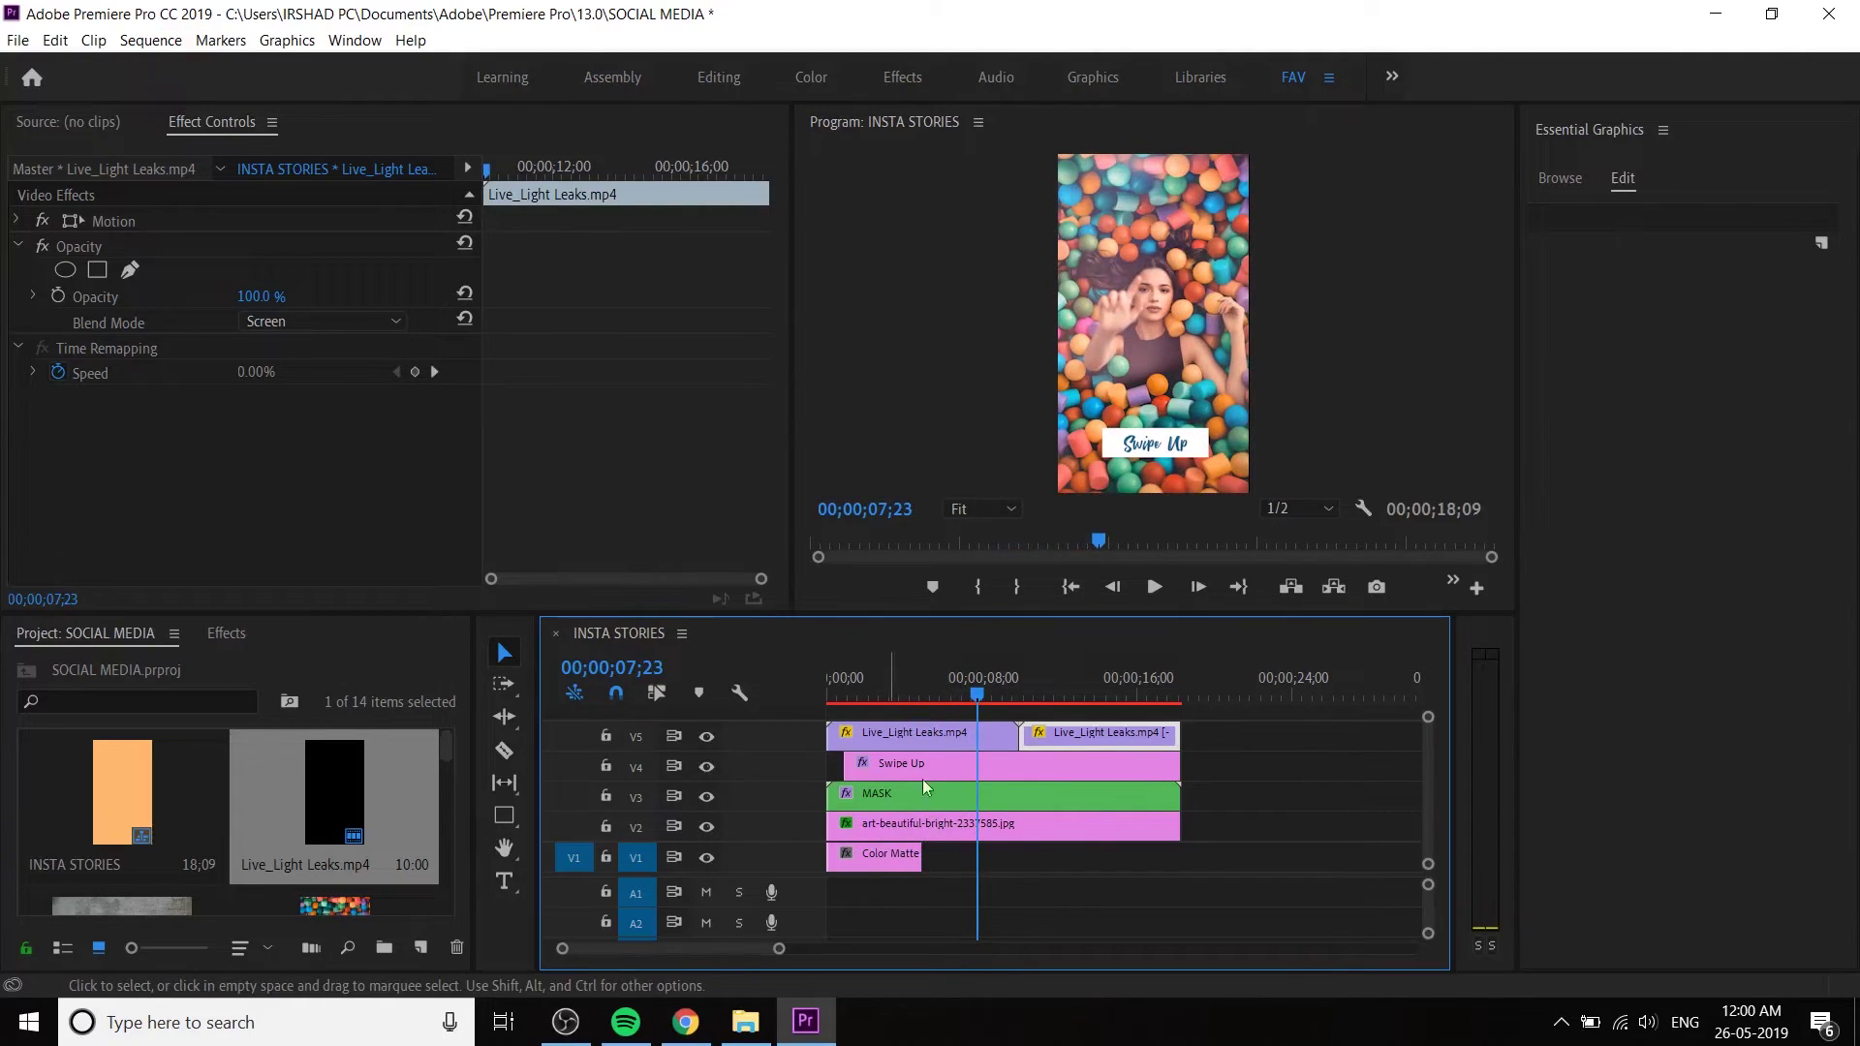
- Set the opacity of both light leaks clips to 60% and preview the story from about 00;00;03;17
click(901, 734)
click(269, 295)
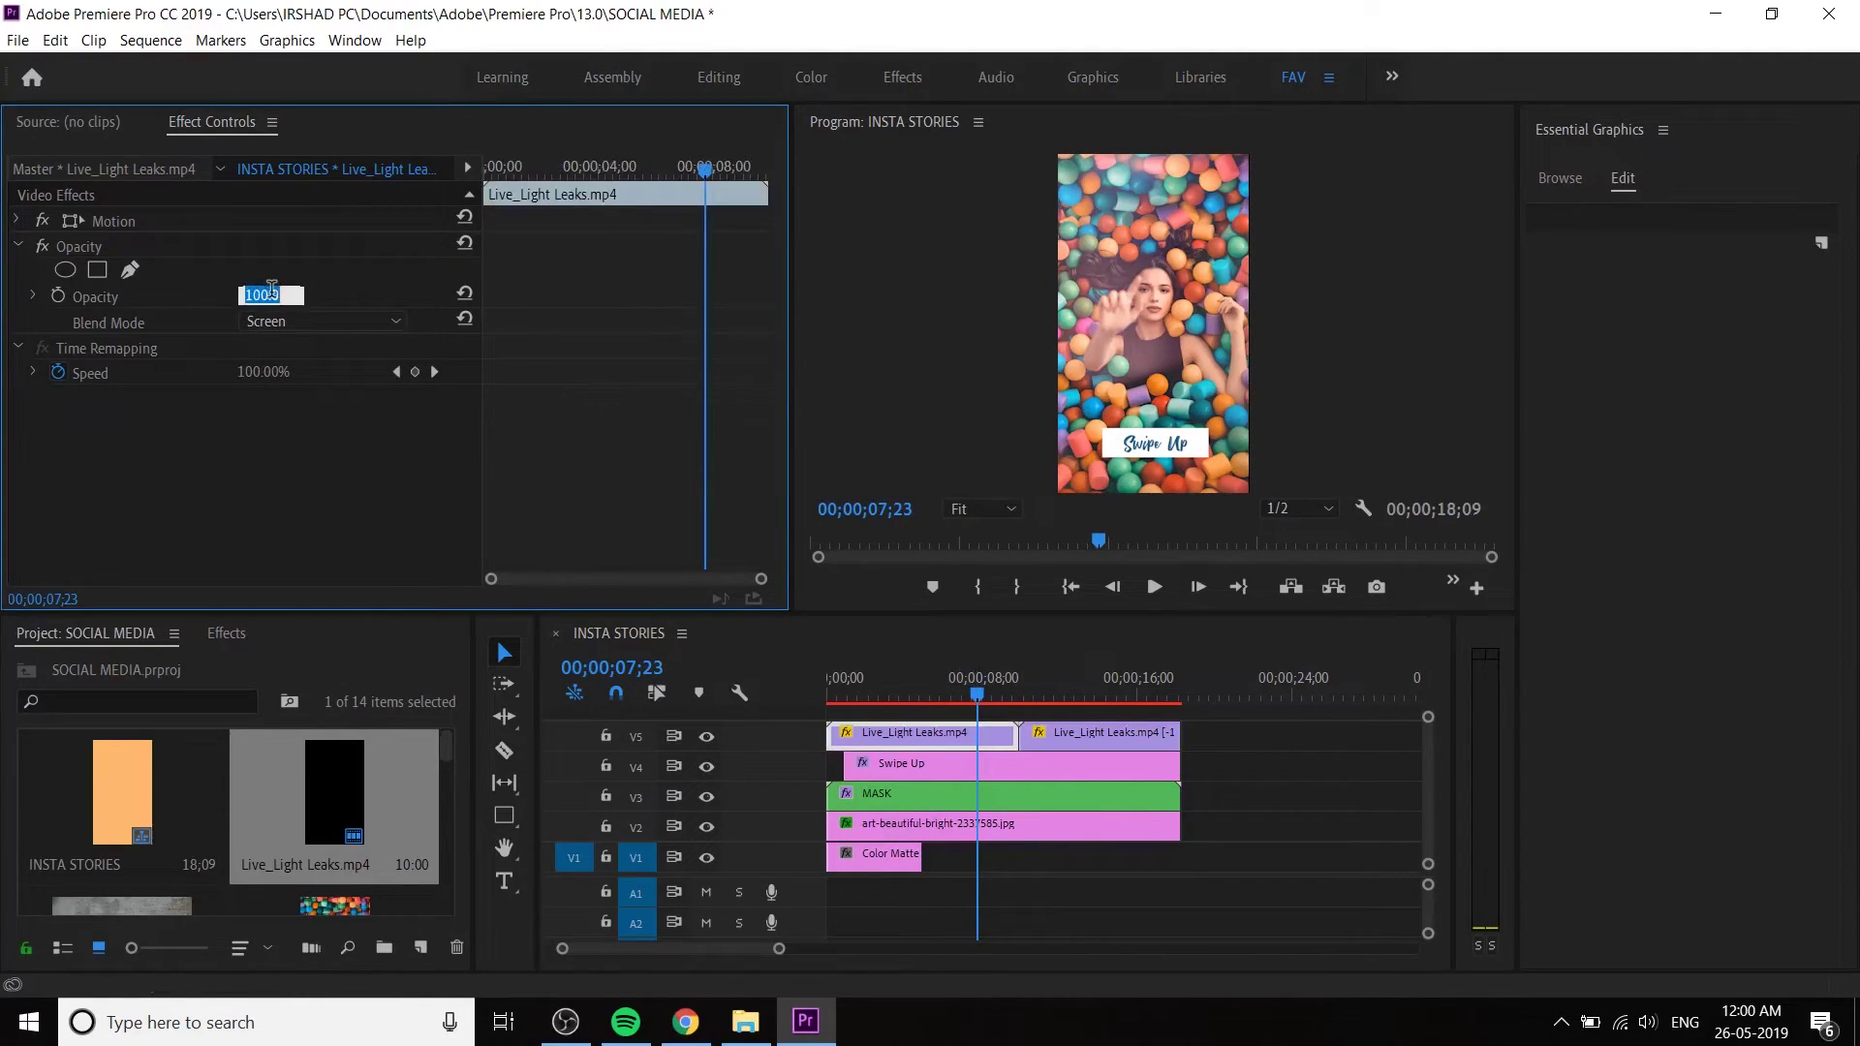
text(60)
key(Return)
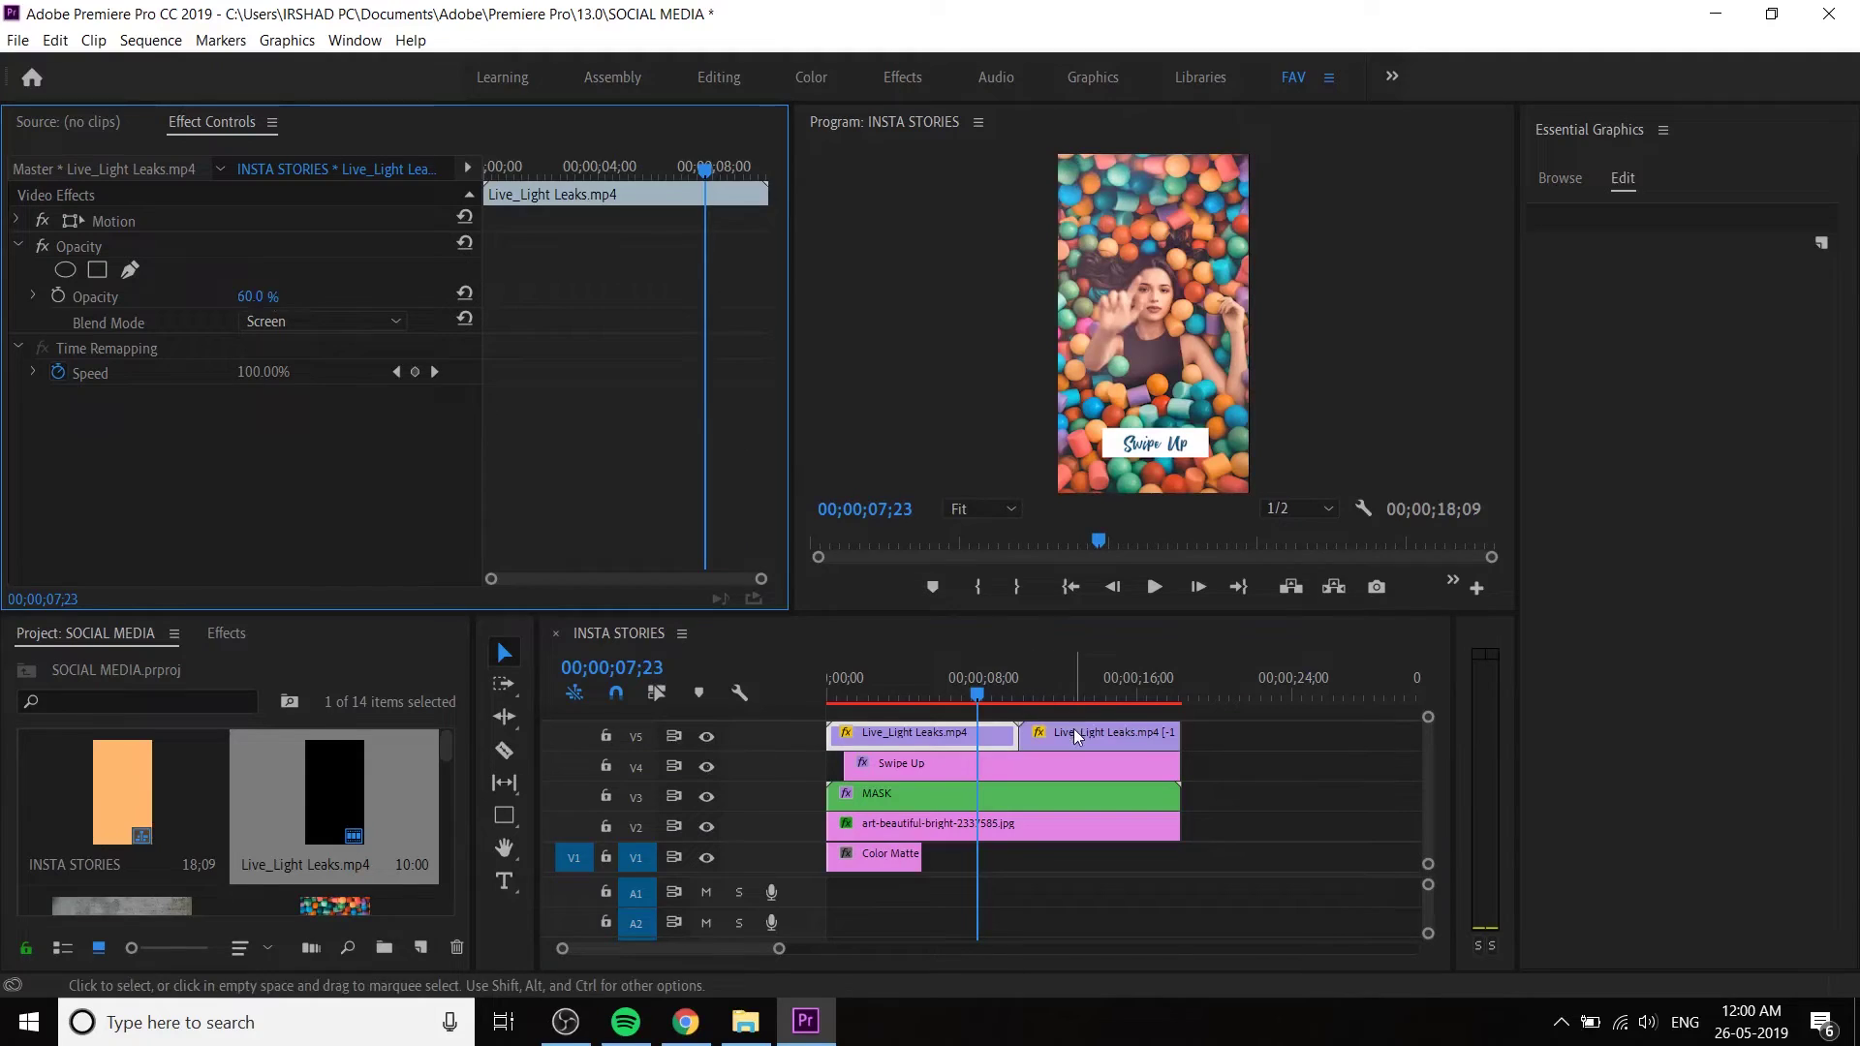
click(271, 296)
text(60)
key(Return)
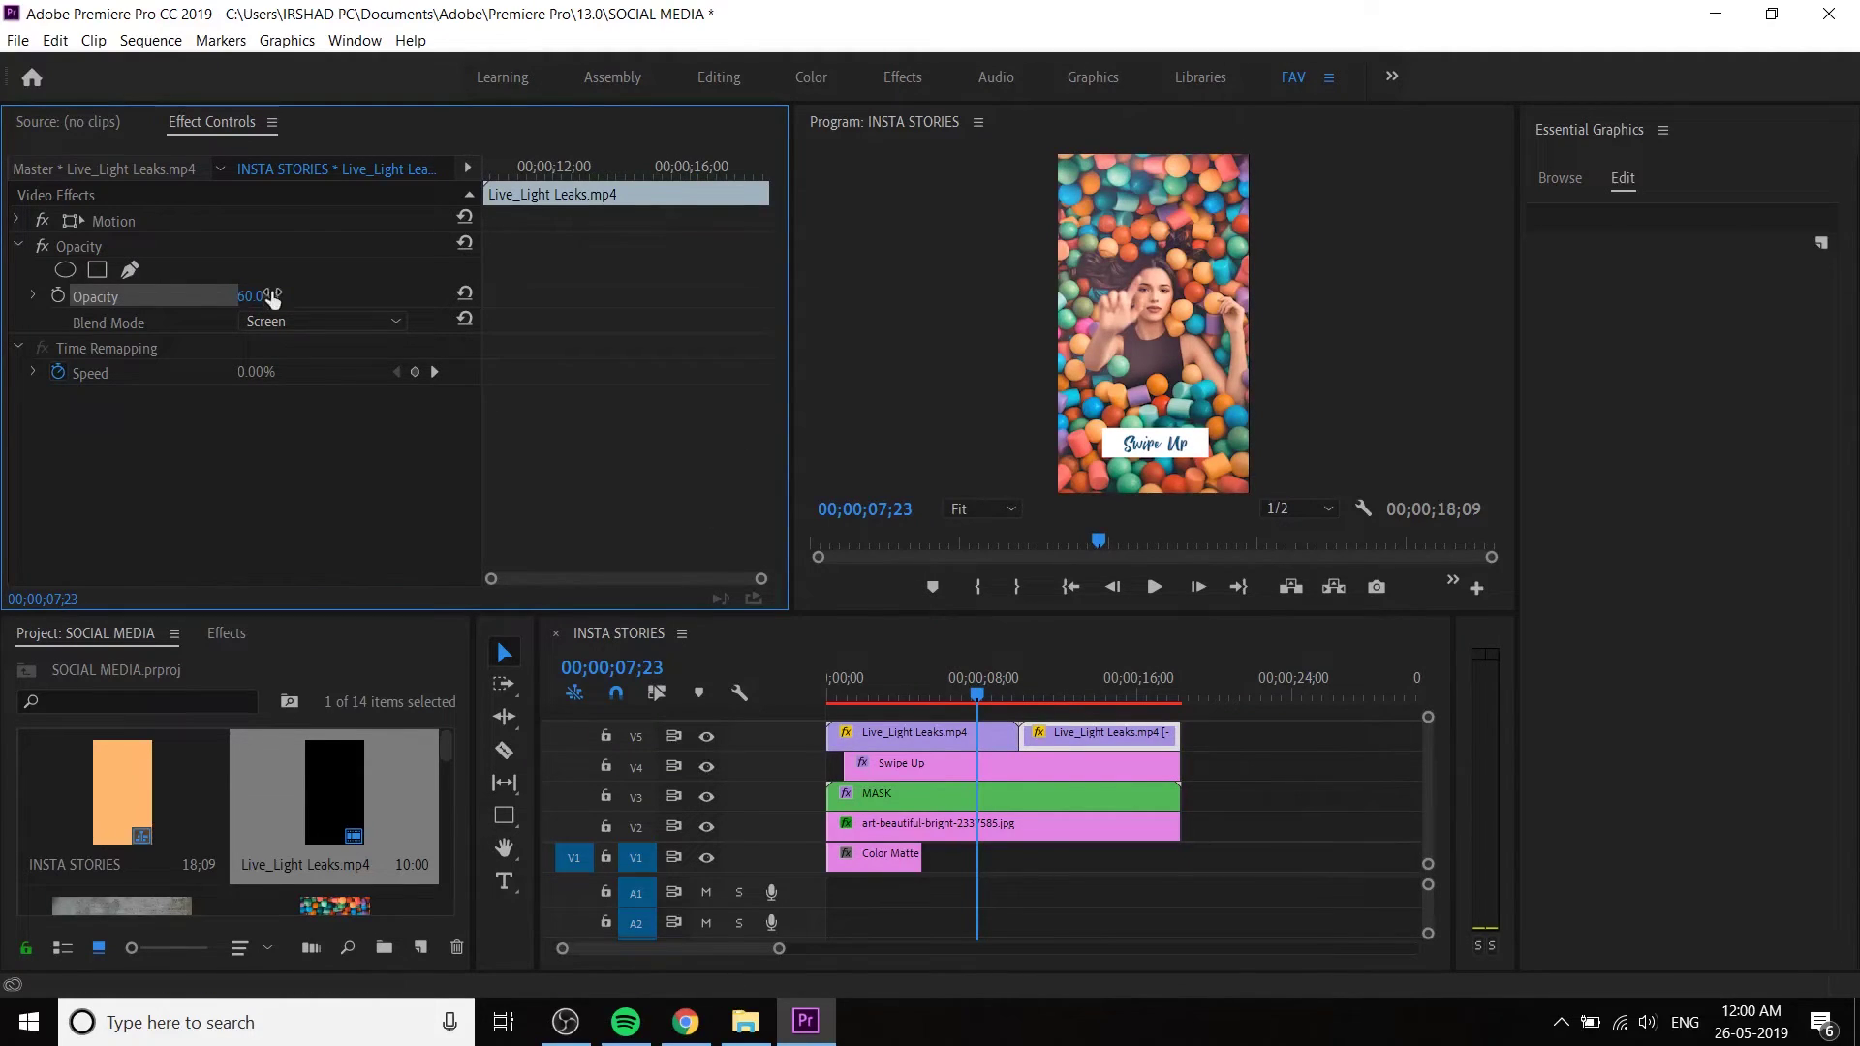
click(897, 693)
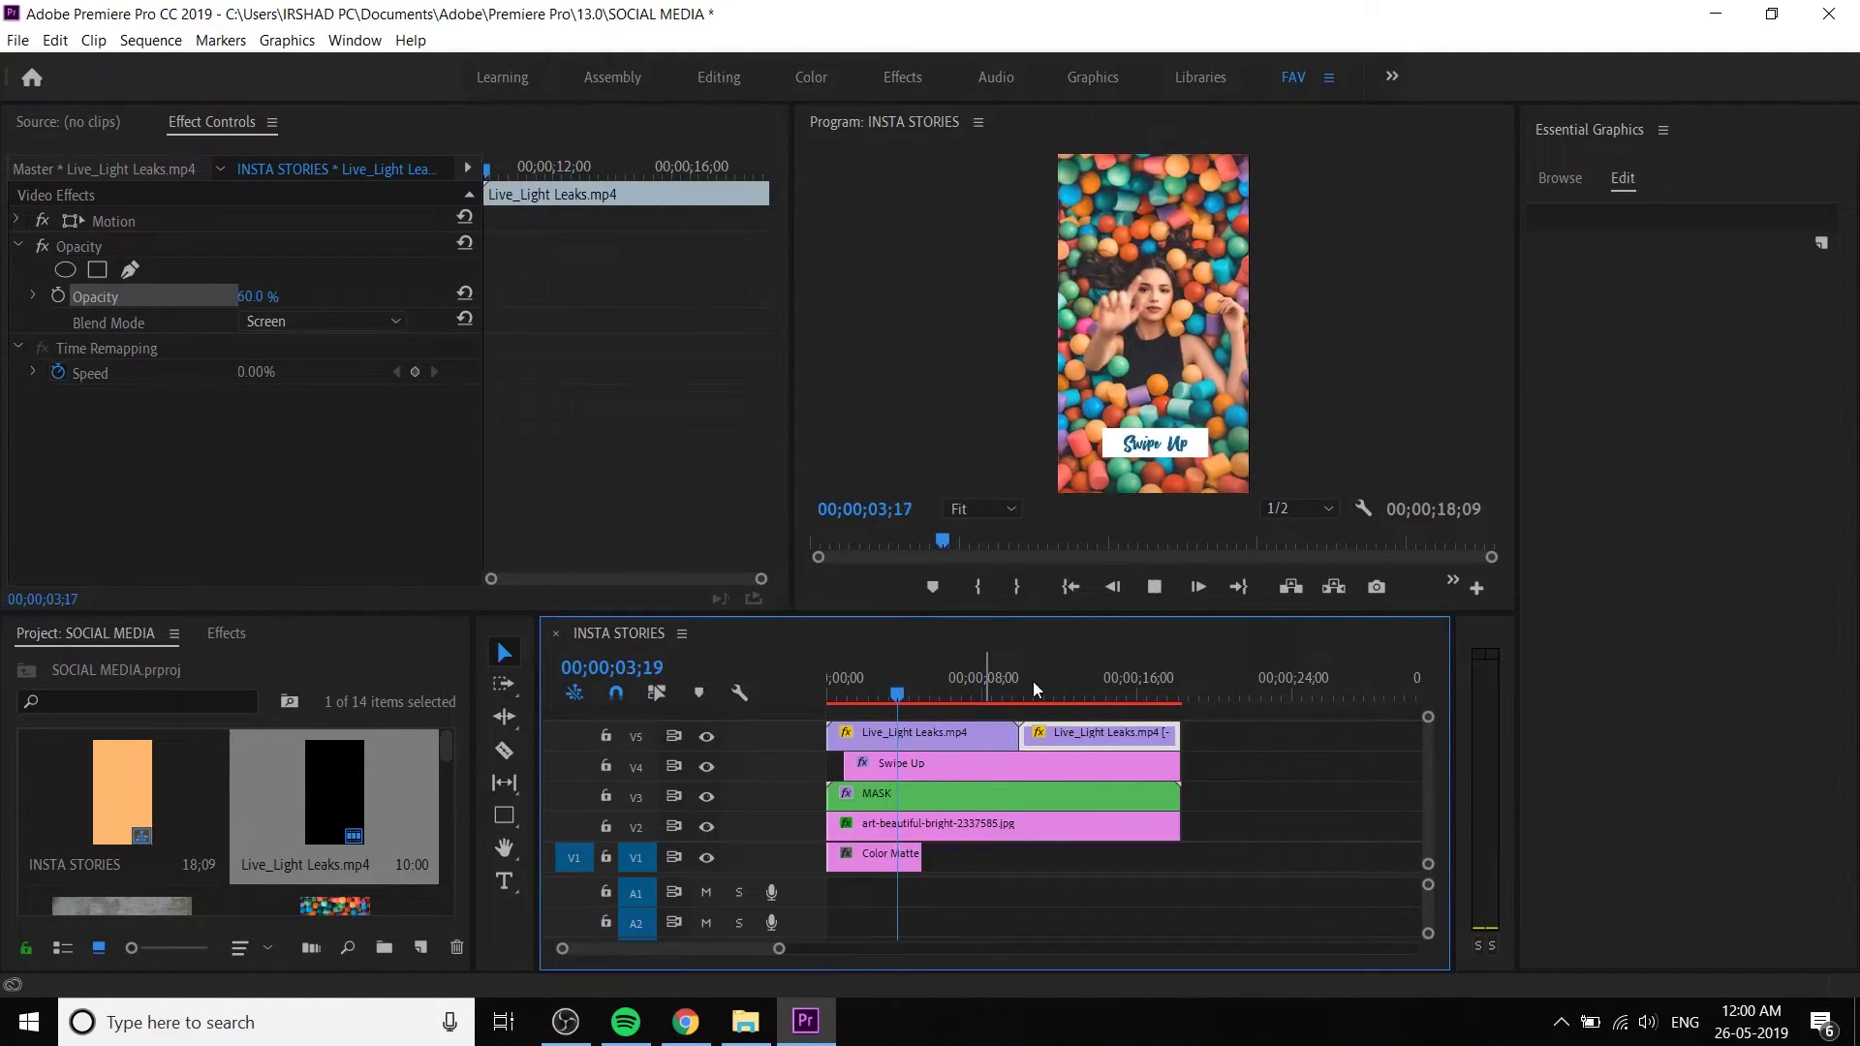
- Find Line_Alpha.mov among the project media and place it on V6 above the first light leaks clip
scroll(184, 828, down, 5)
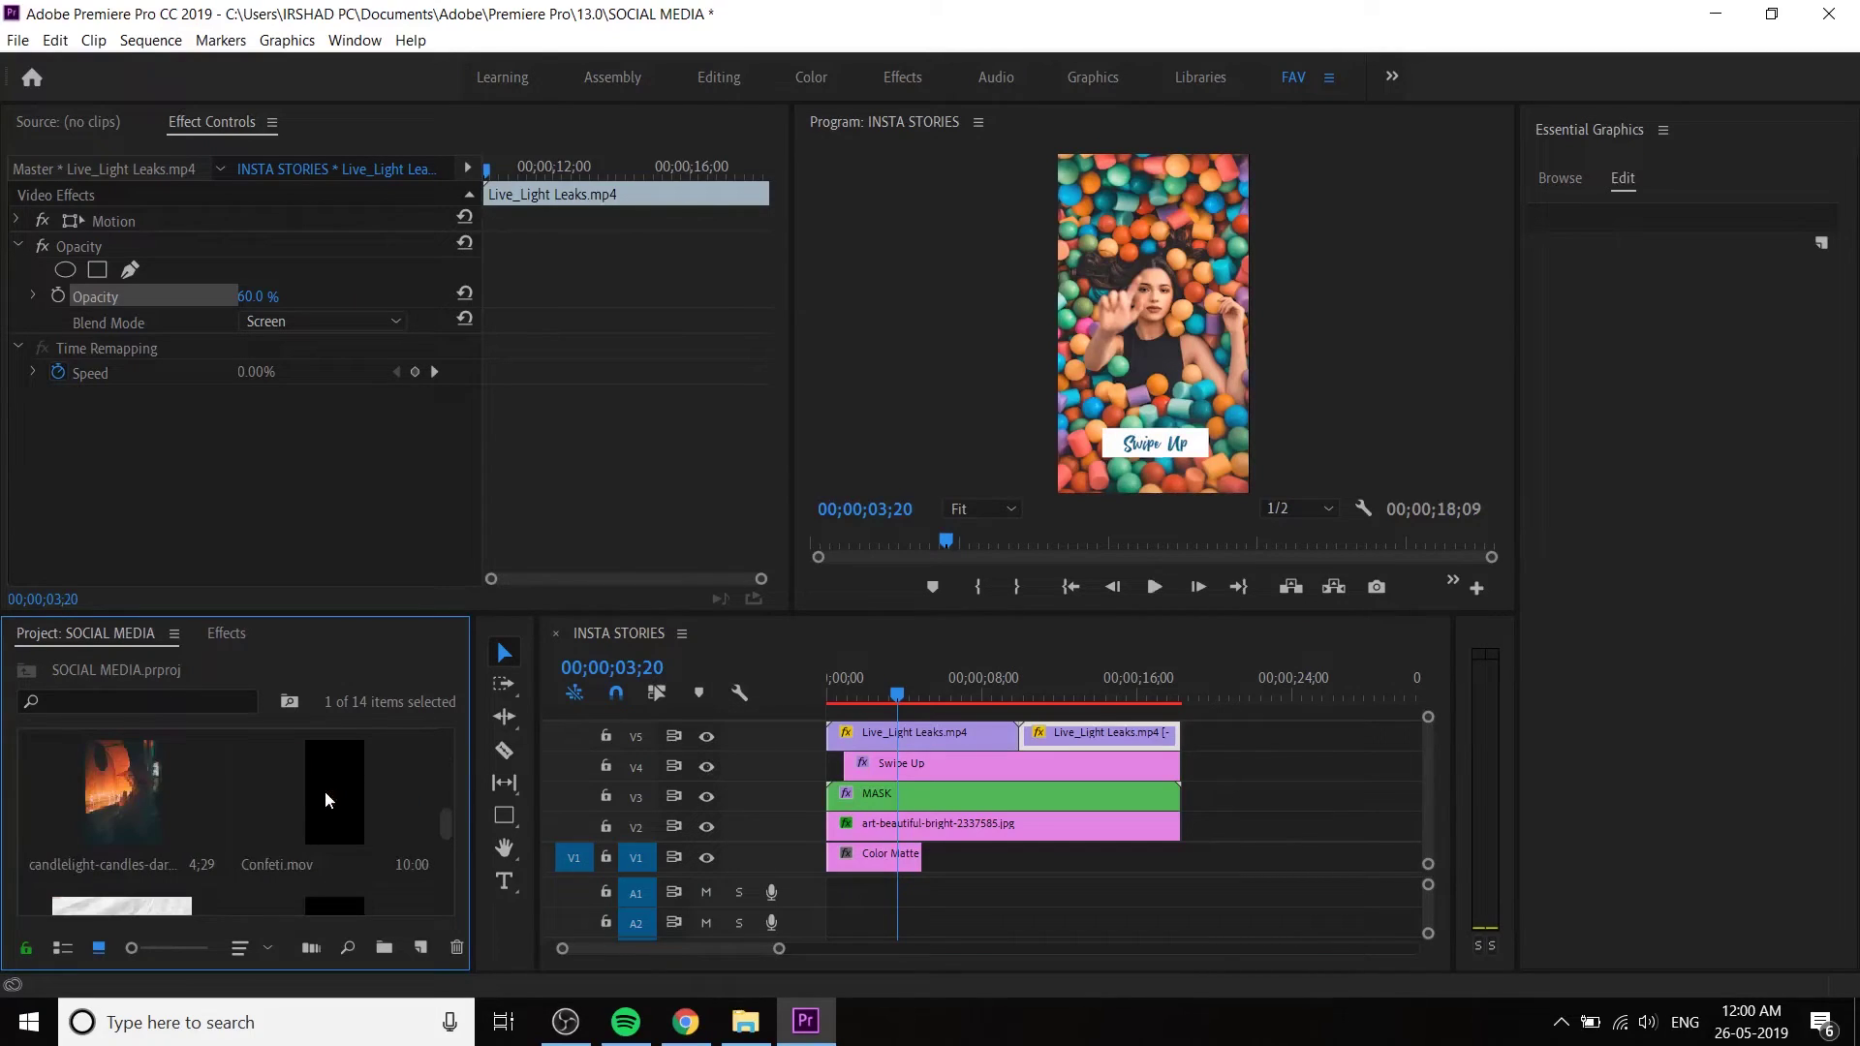
scroll(155, 822, down, 3)
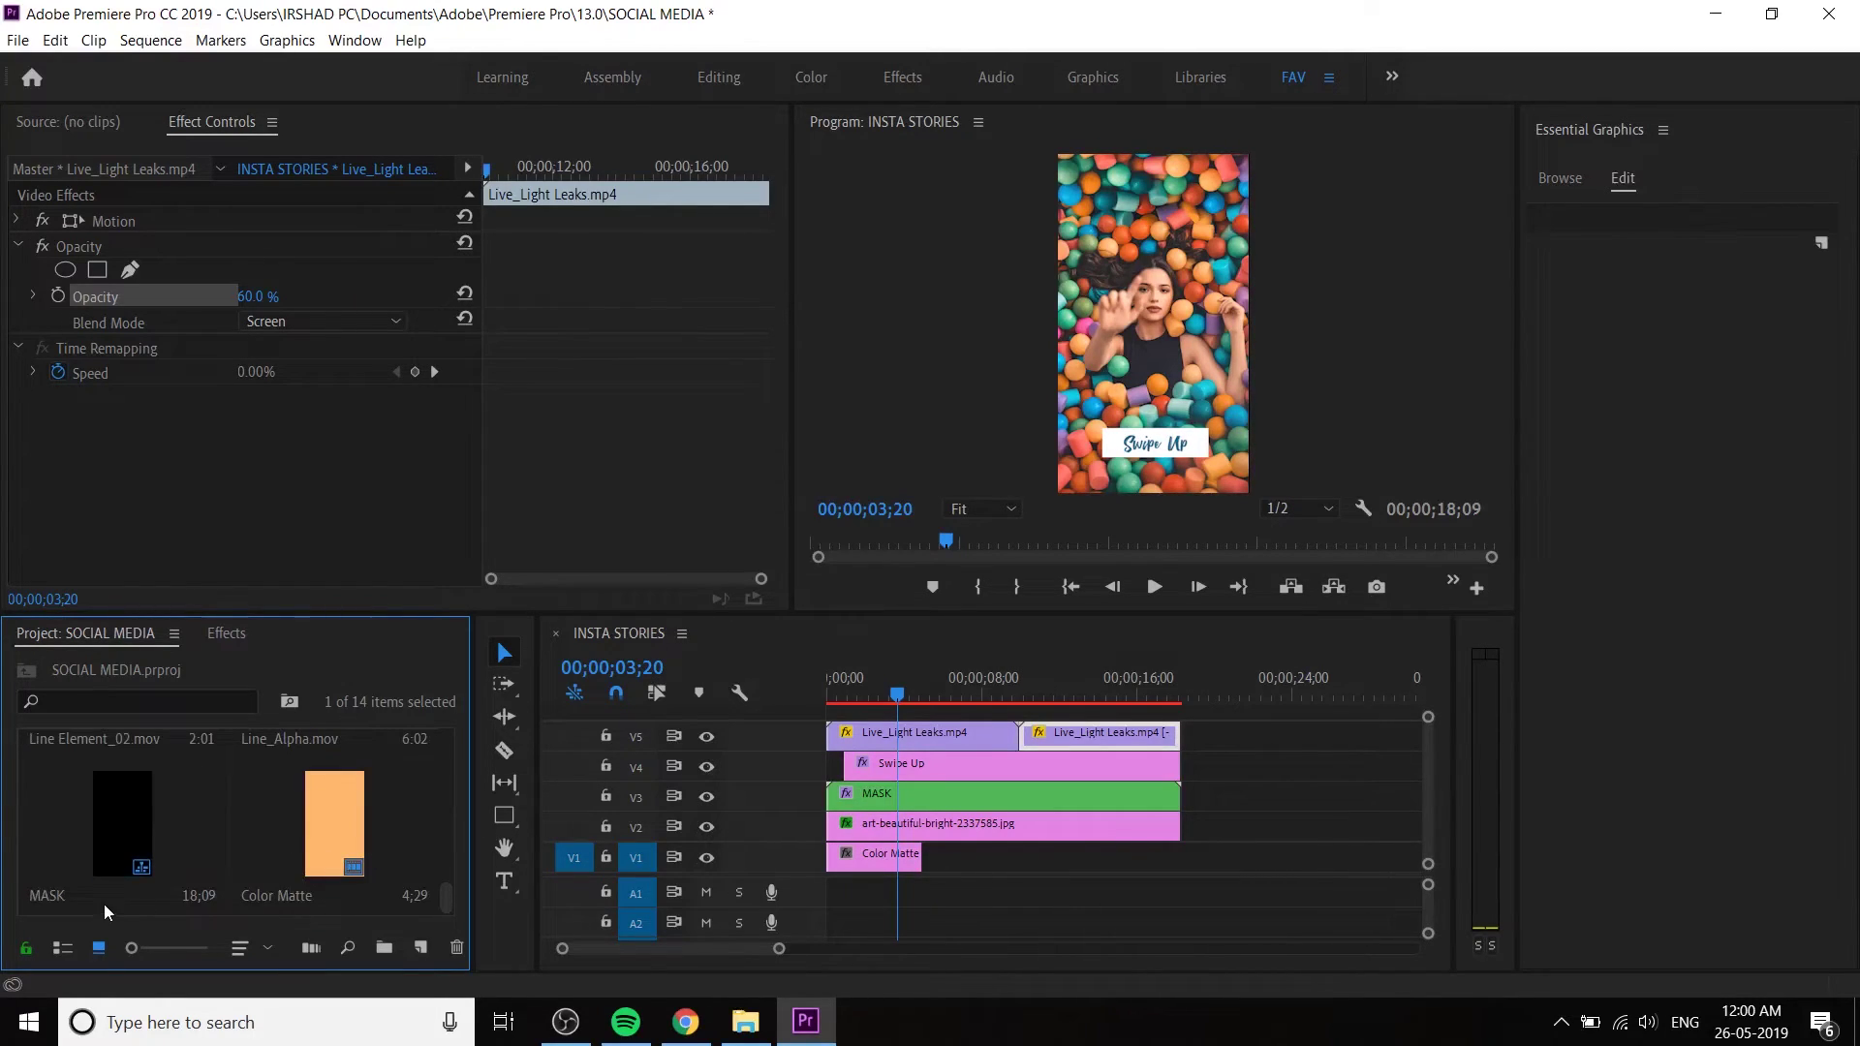
click(135, 830)
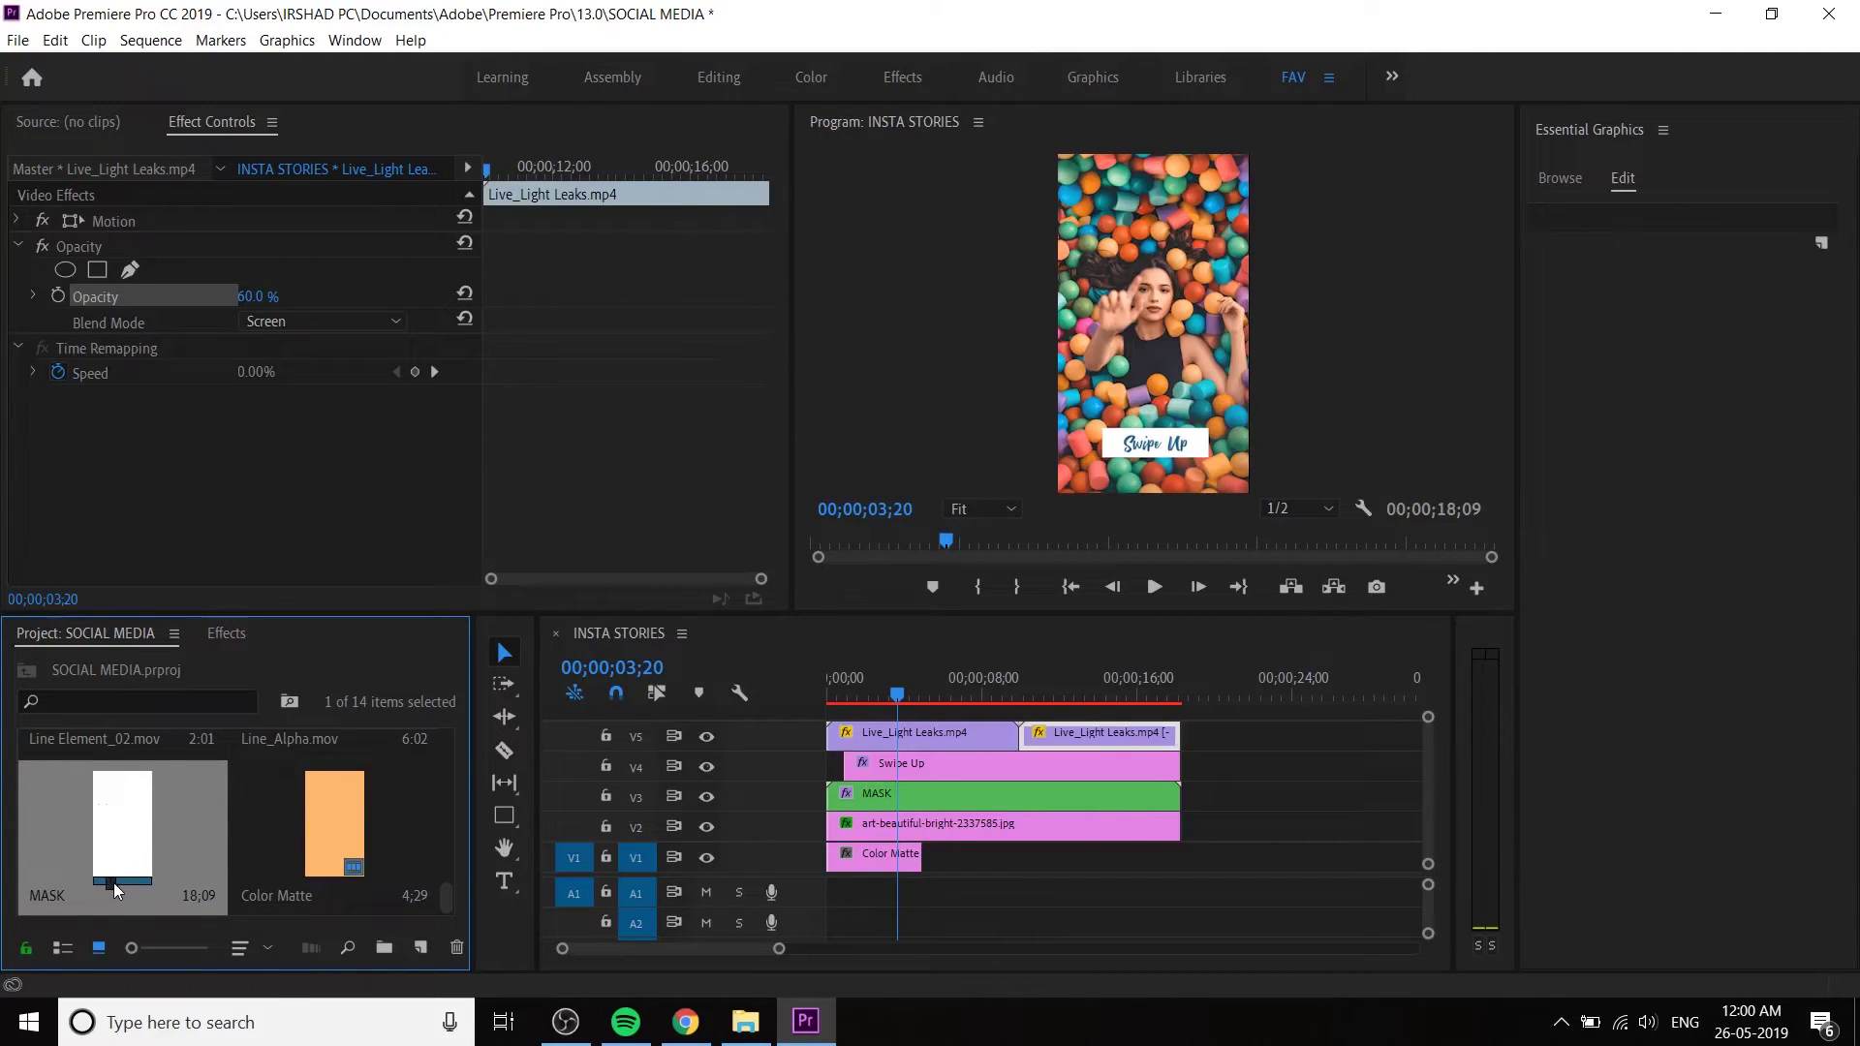
scroll(115, 886, up, 2)
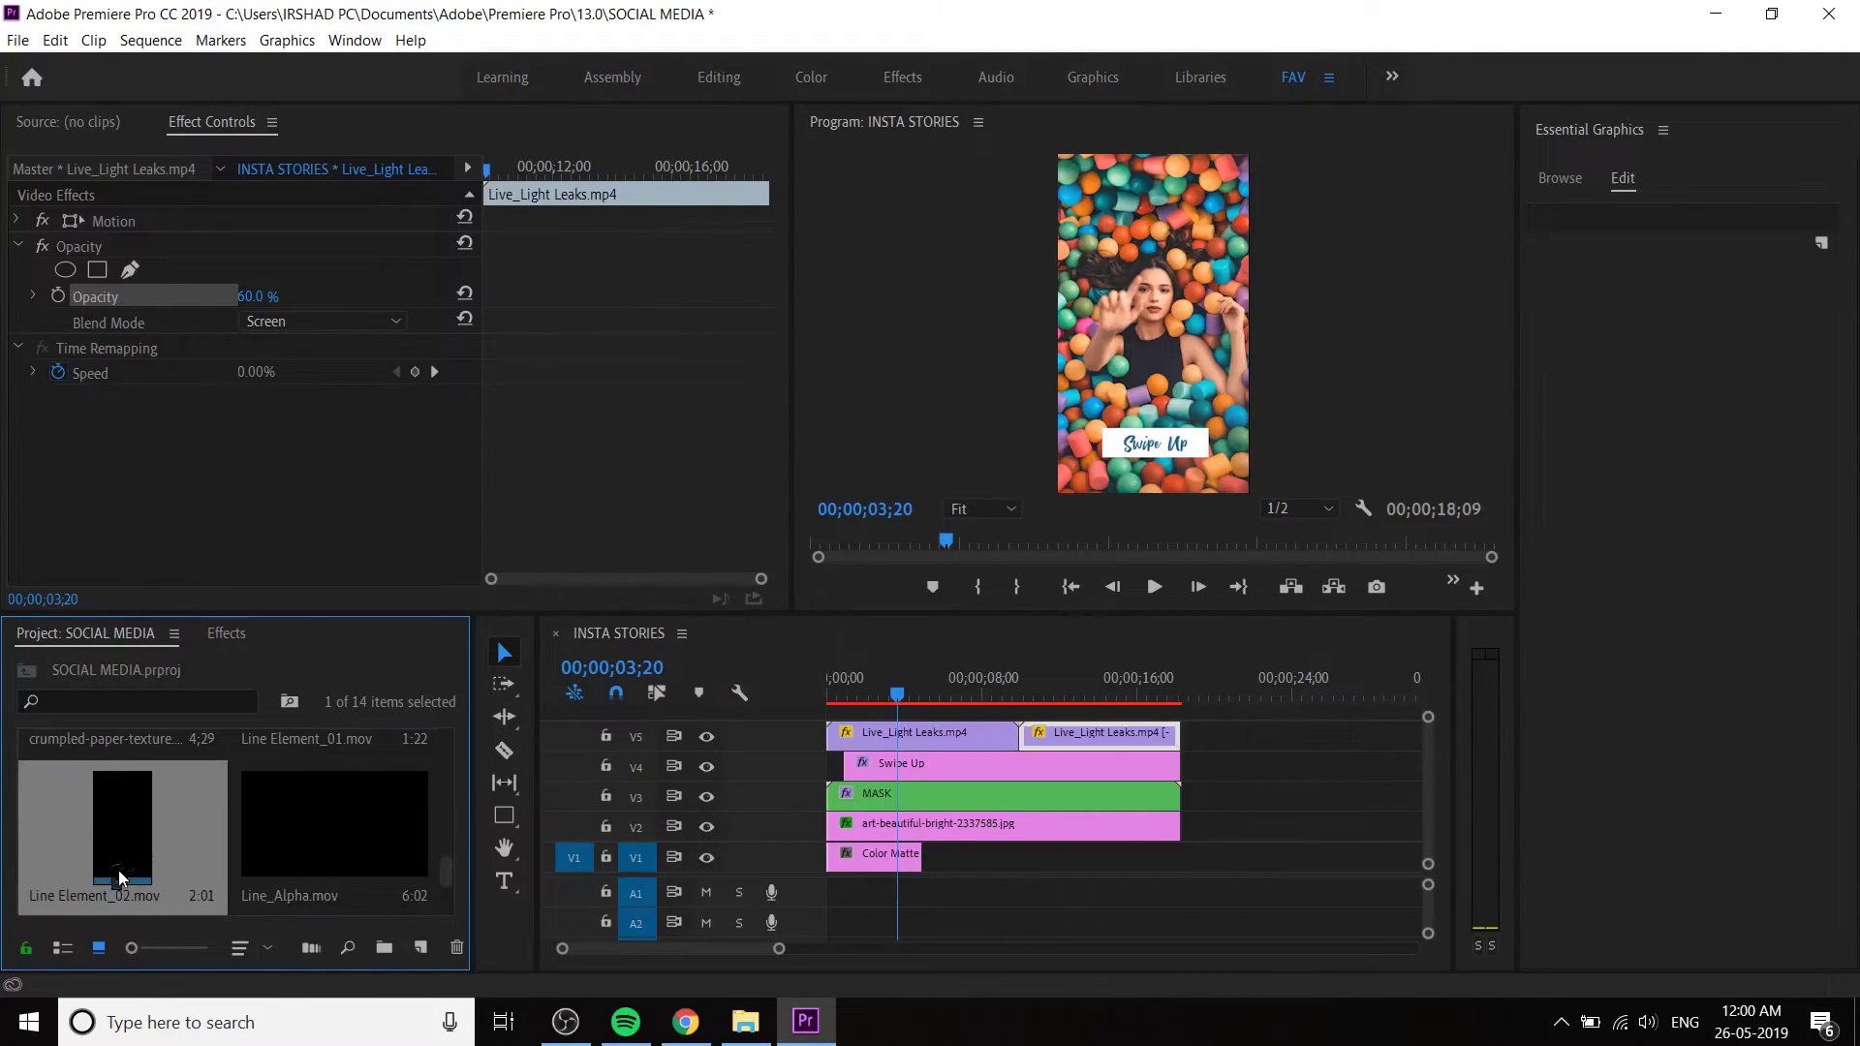
click(330, 789)
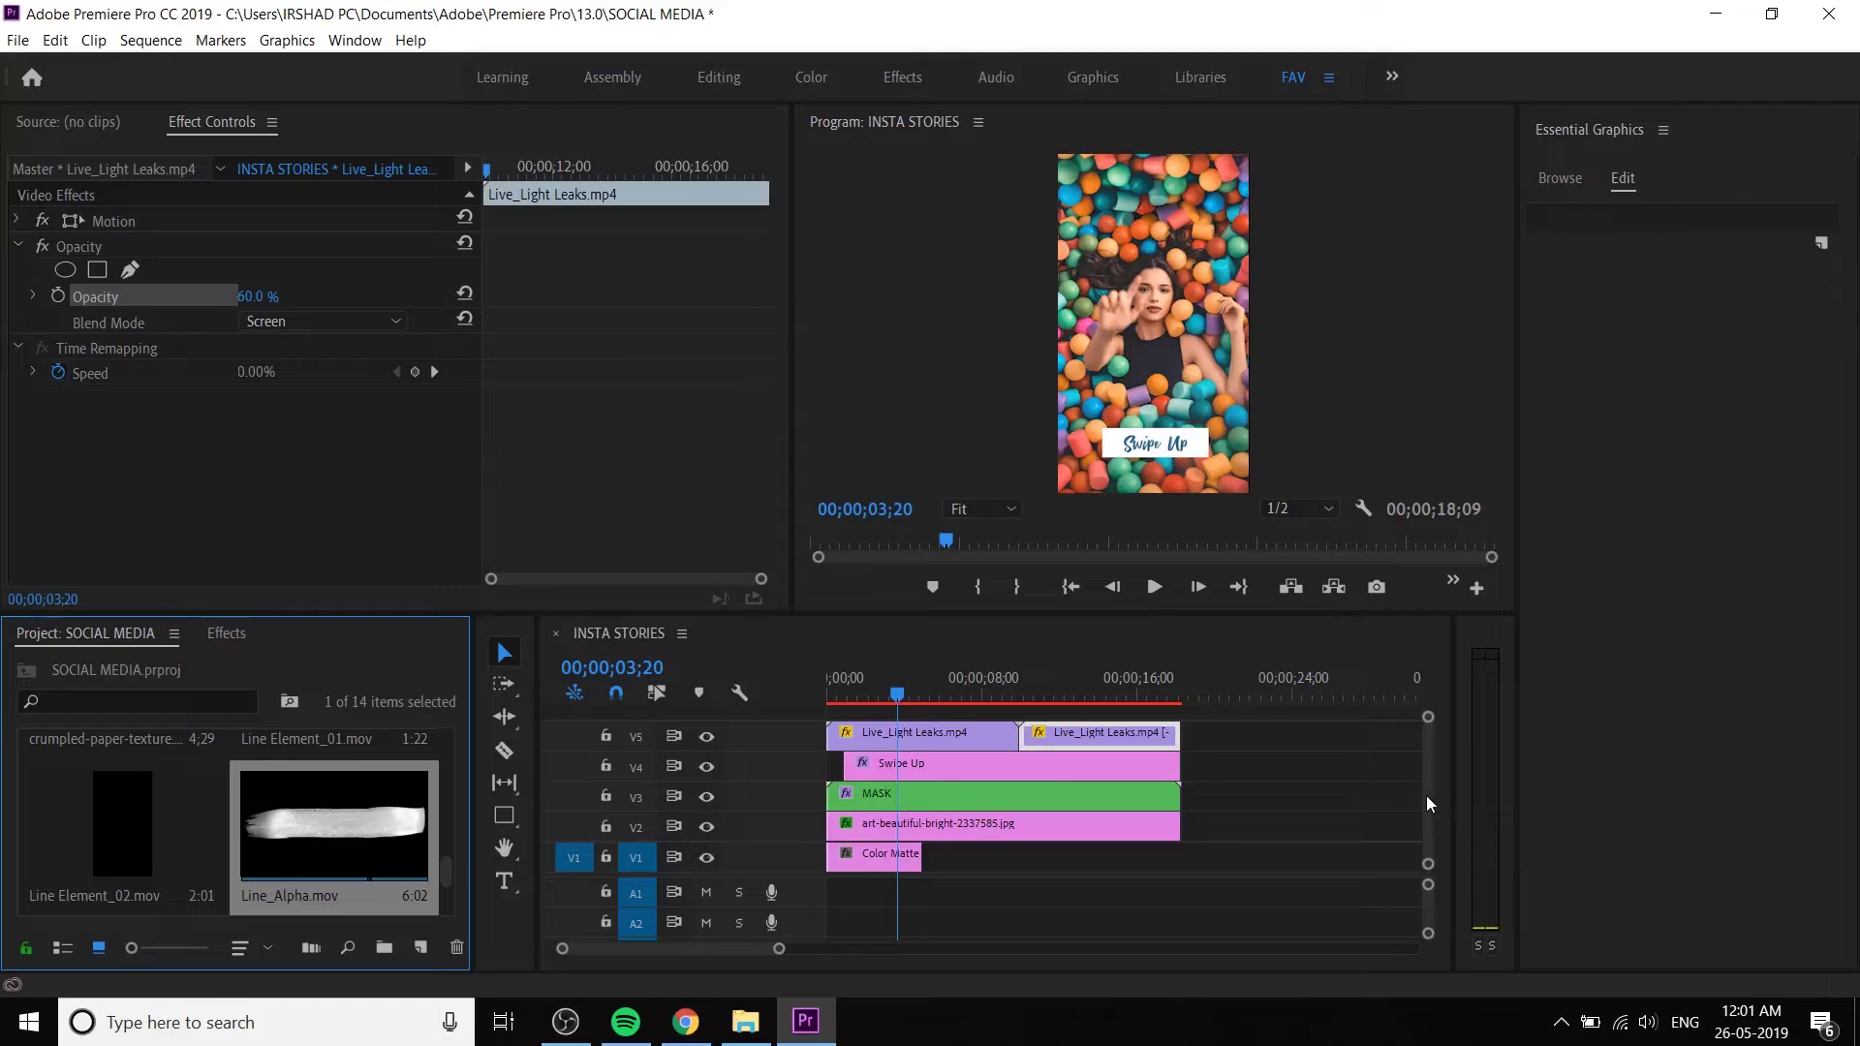
drag(1427, 804, 1424, 789)
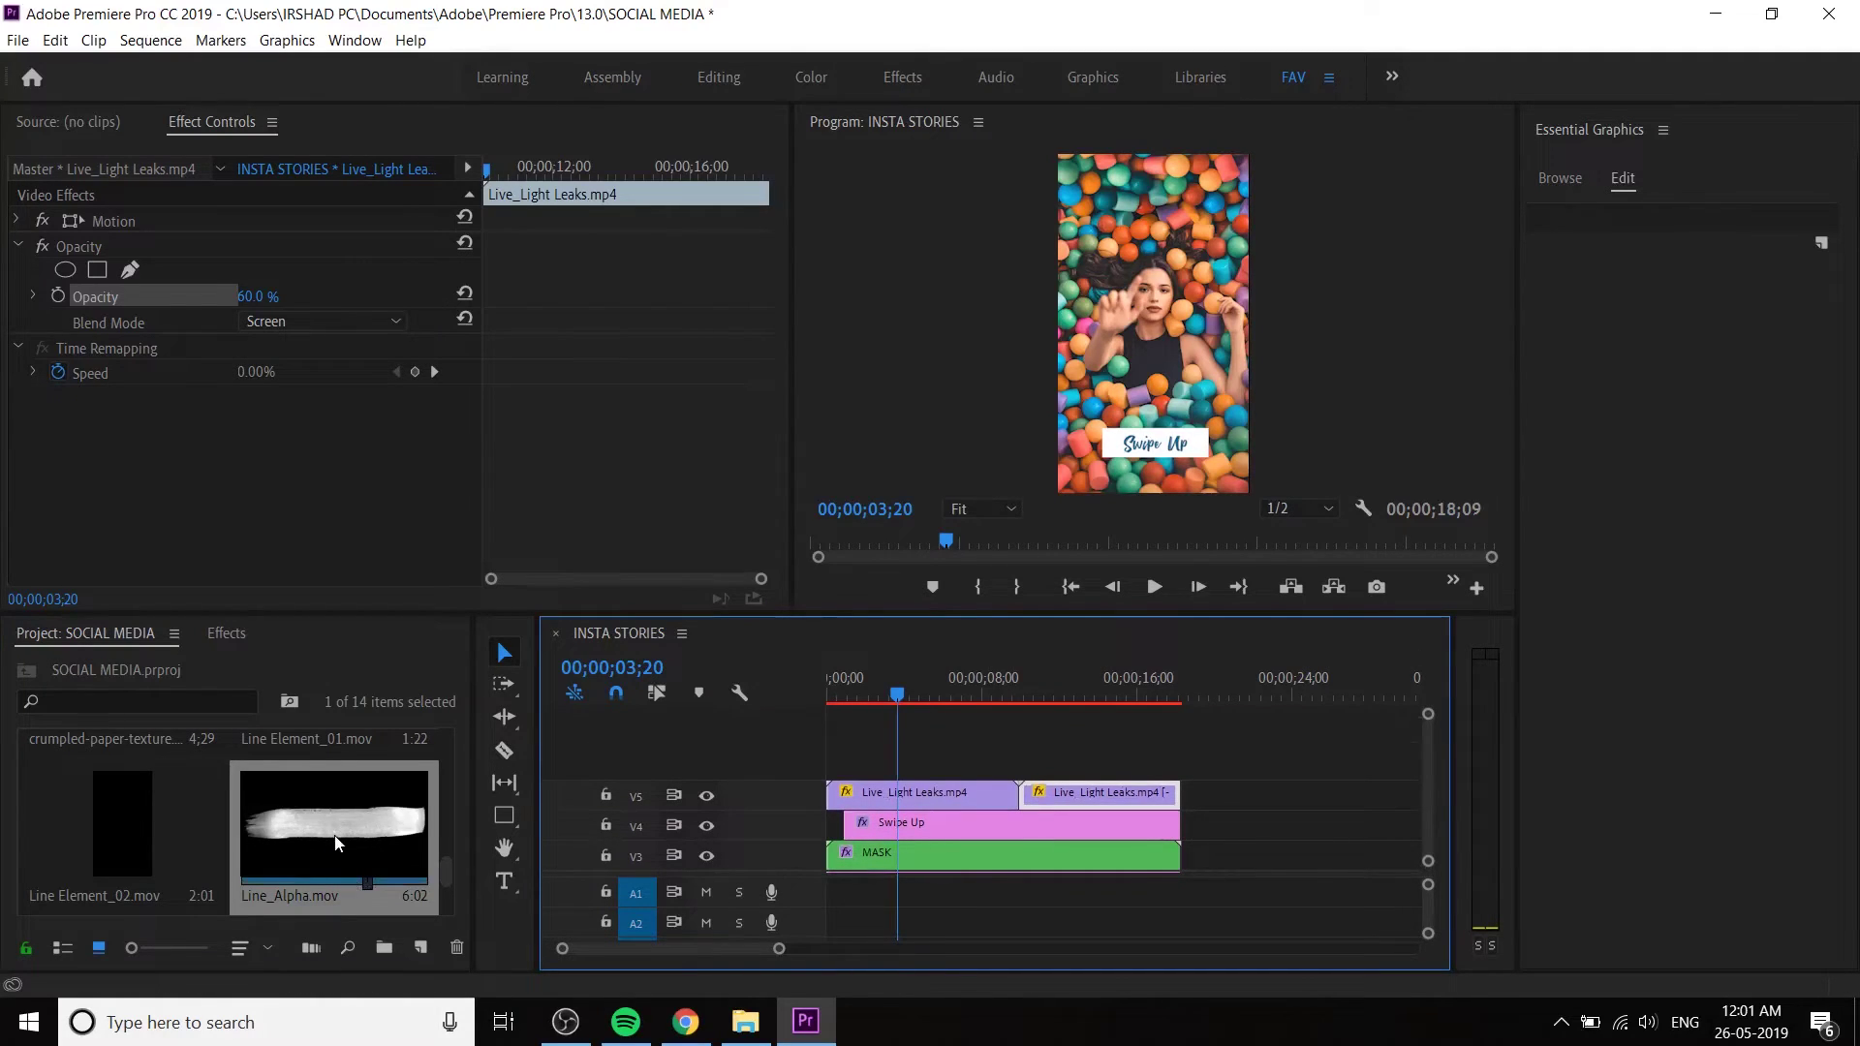
drag(337, 843, 1029, 773)
scroll(1424, 776, up, 2)
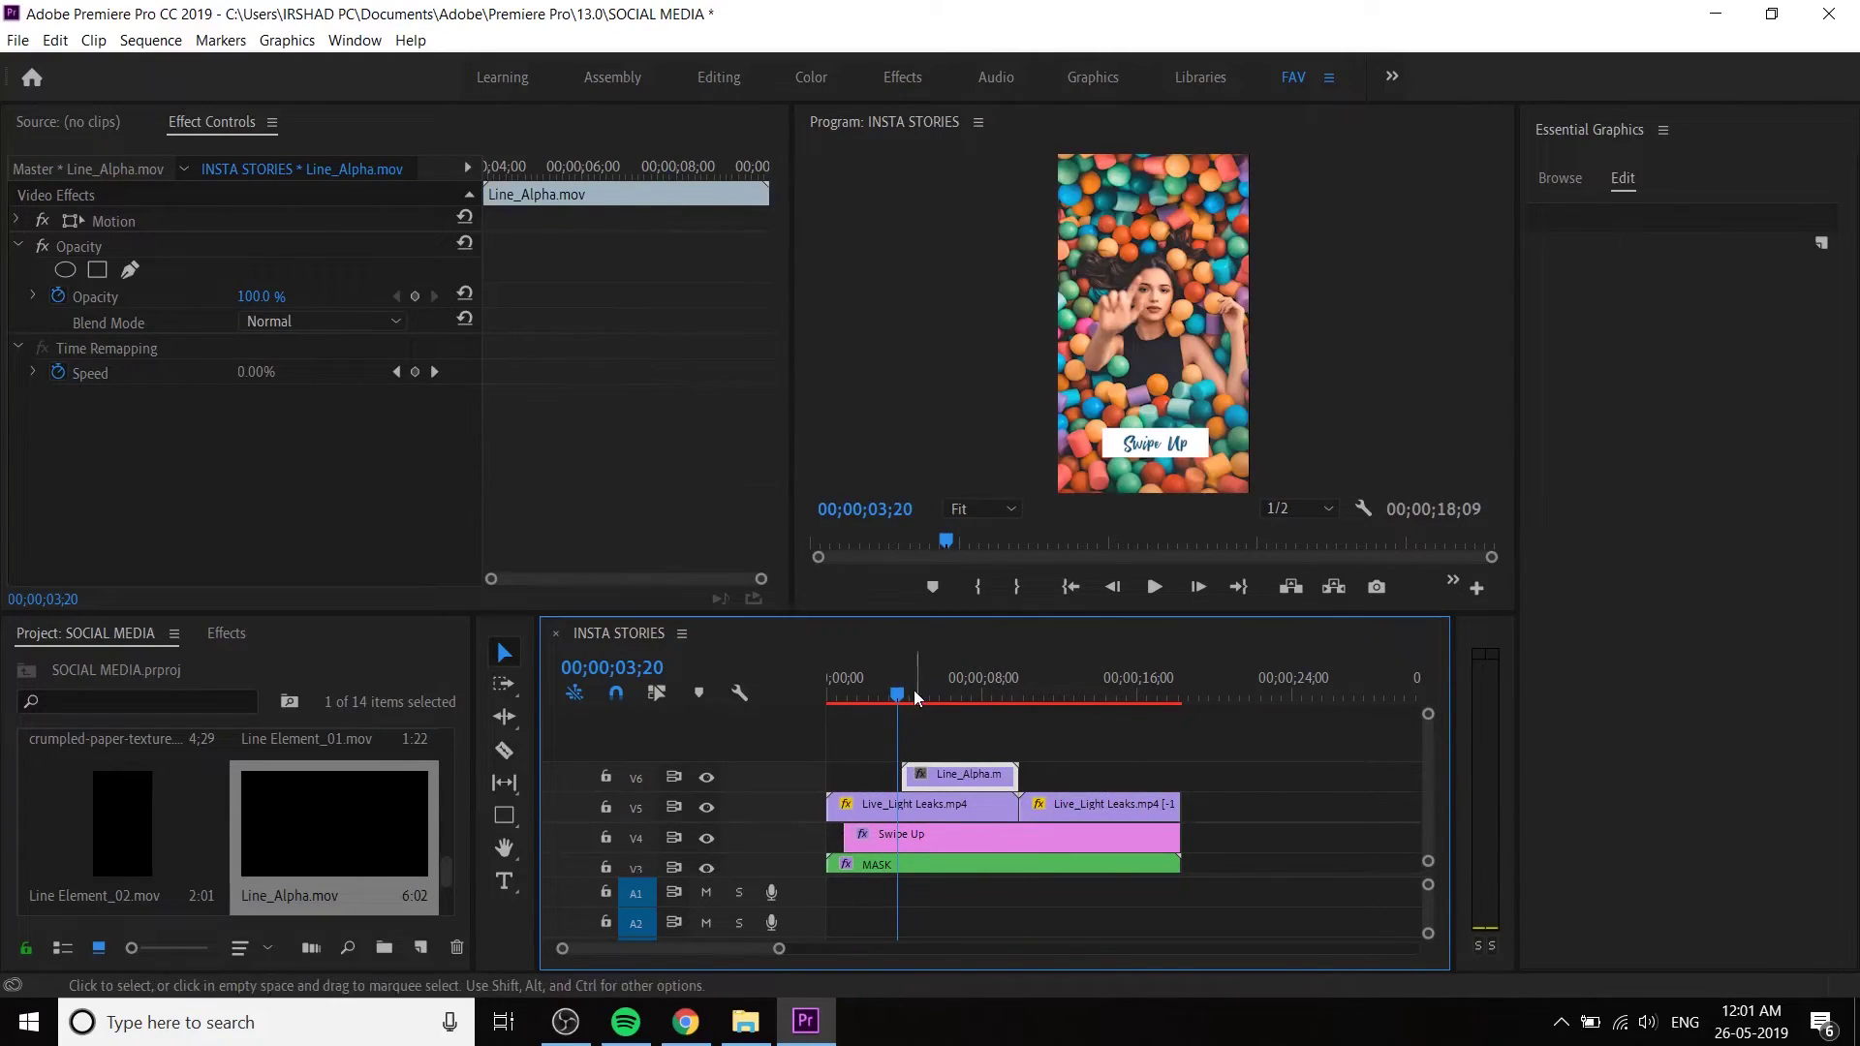
- Shape the Line_Alpha brush stroke near the top of the story with scale 31.1, vertical position 205 and rotation -4.7°
drag(911, 700, 947, 717)
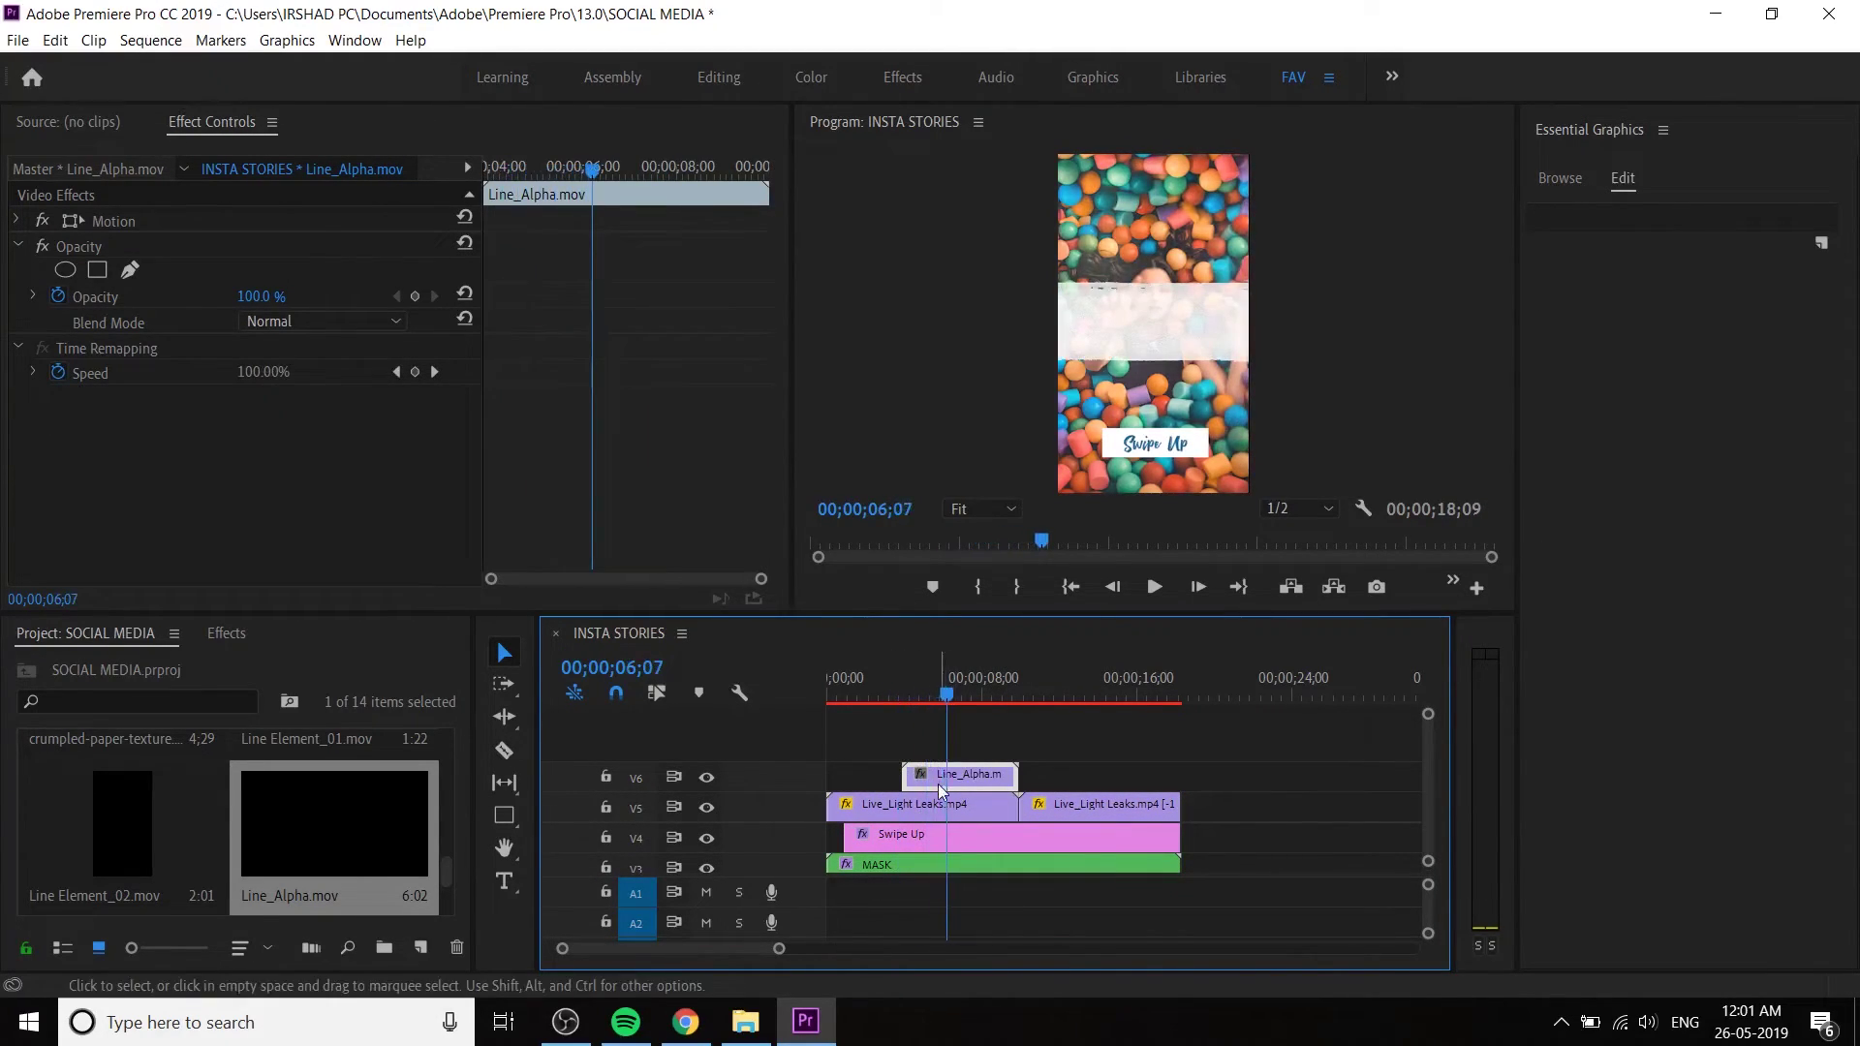
click(20, 246)
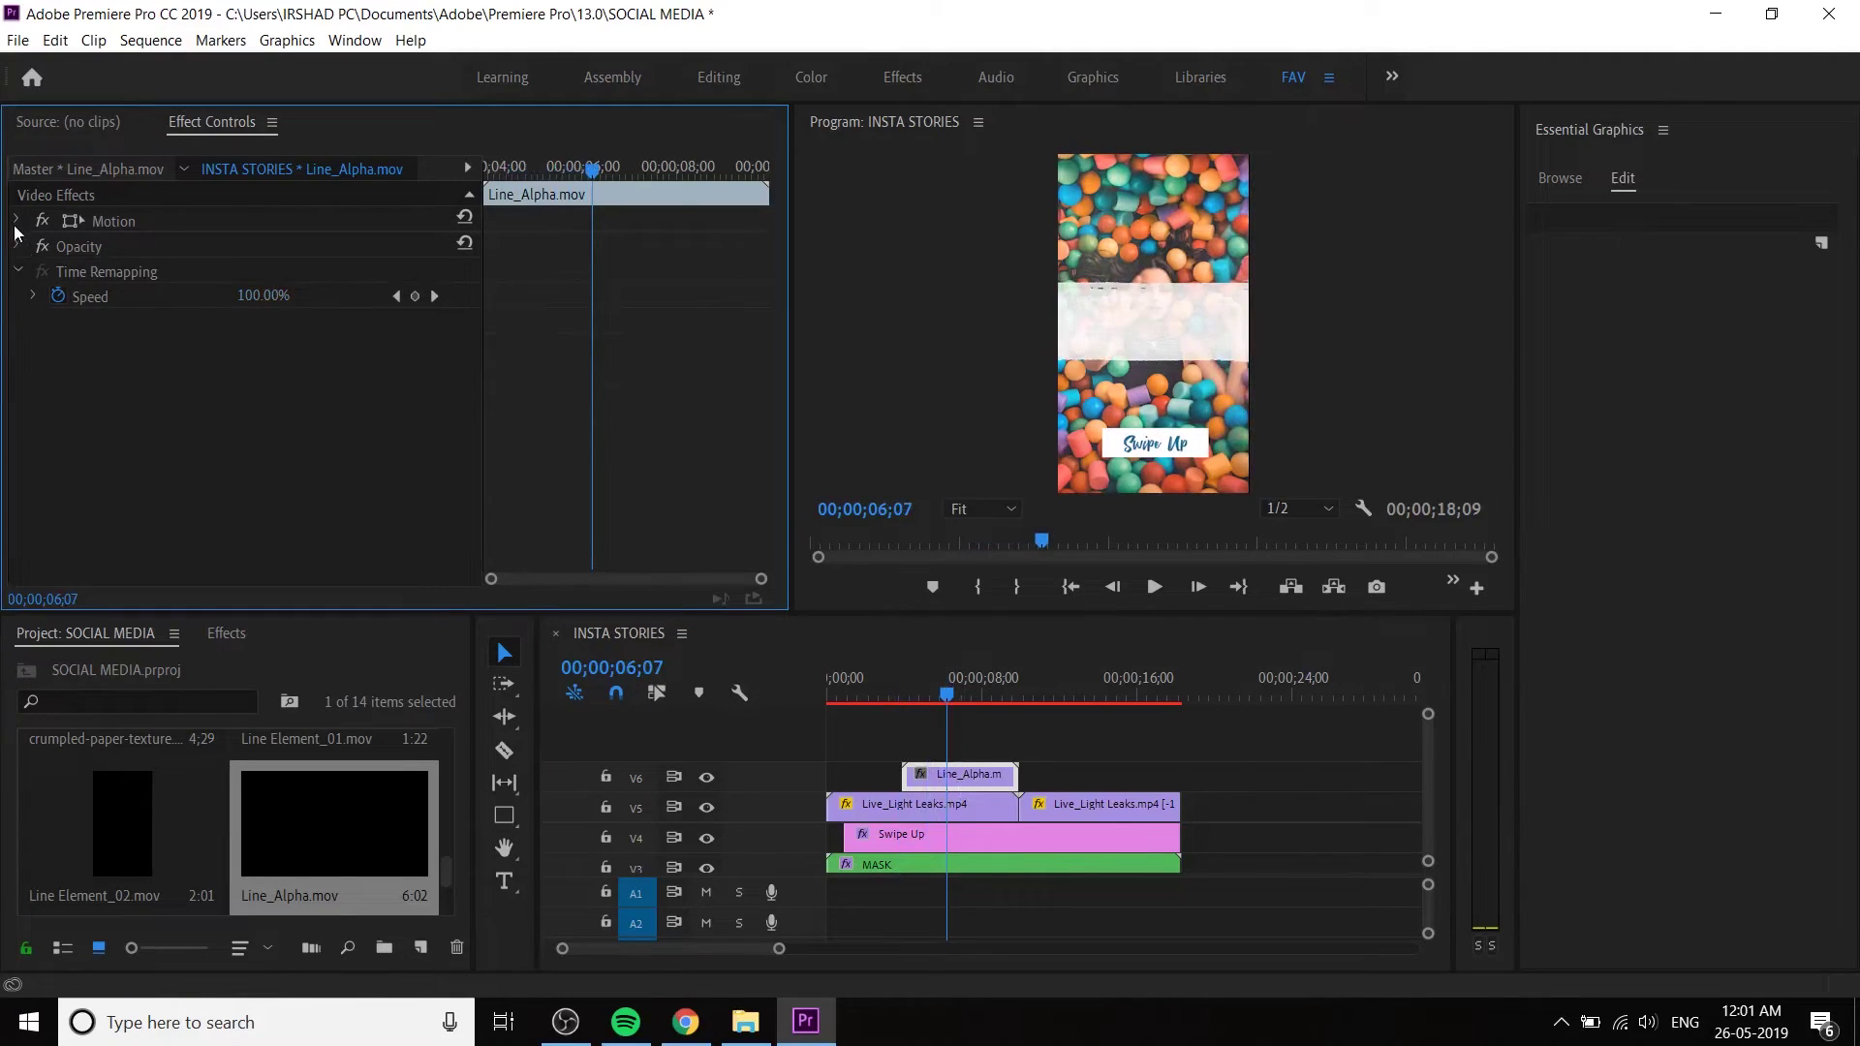
click(18, 222)
drag(254, 271, 189, 271)
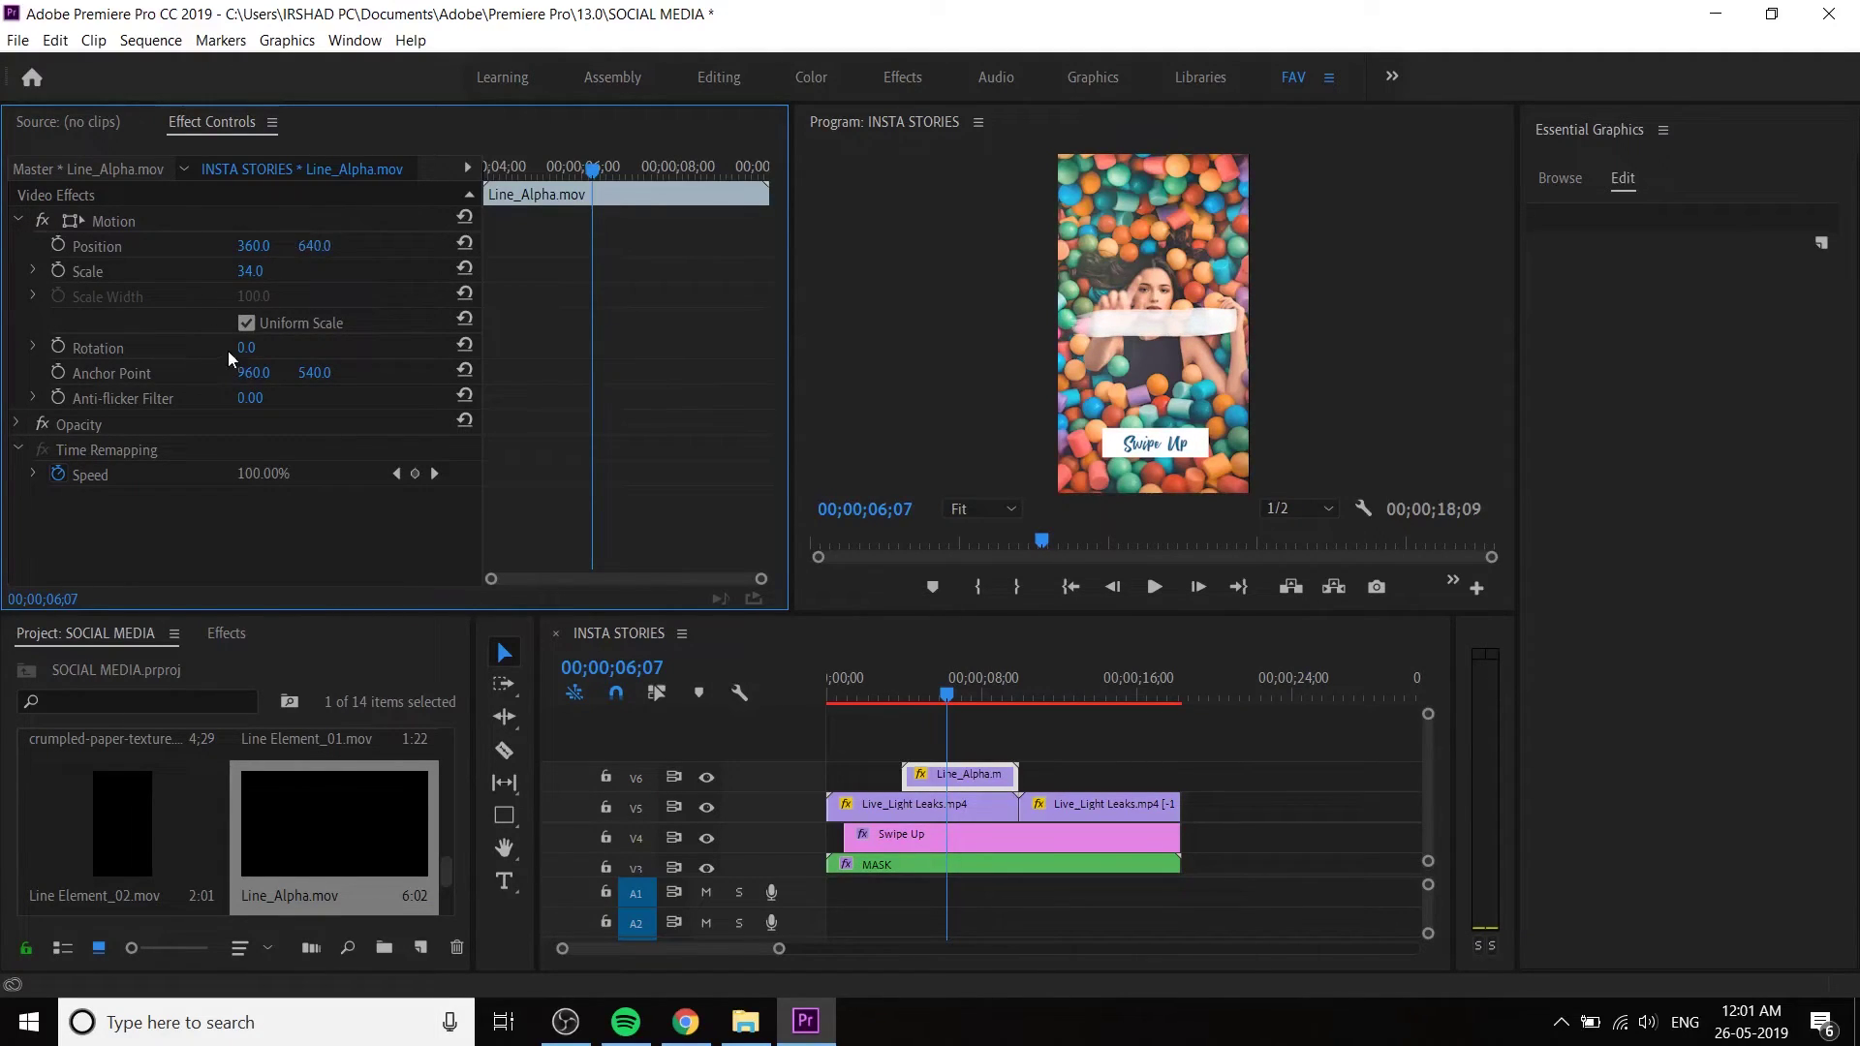
drag(246, 348, 234, 348)
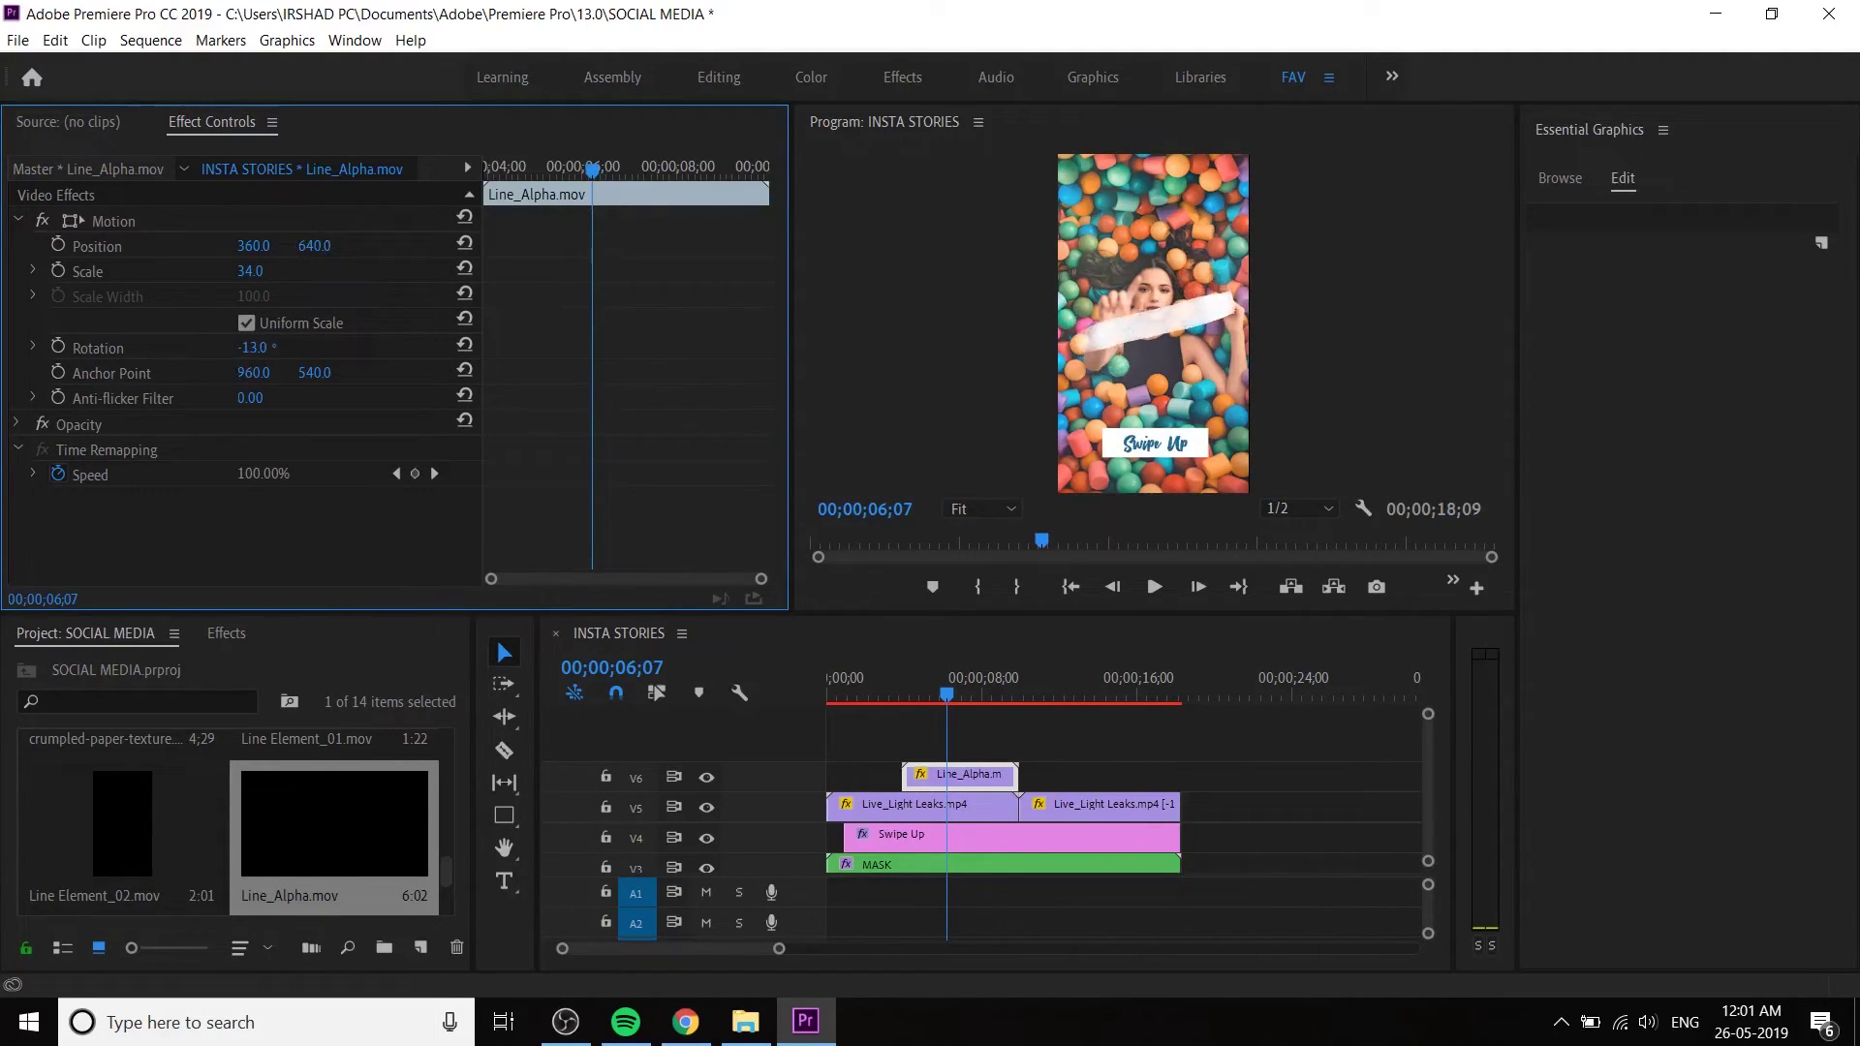
drag(313, 254, 239, 271)
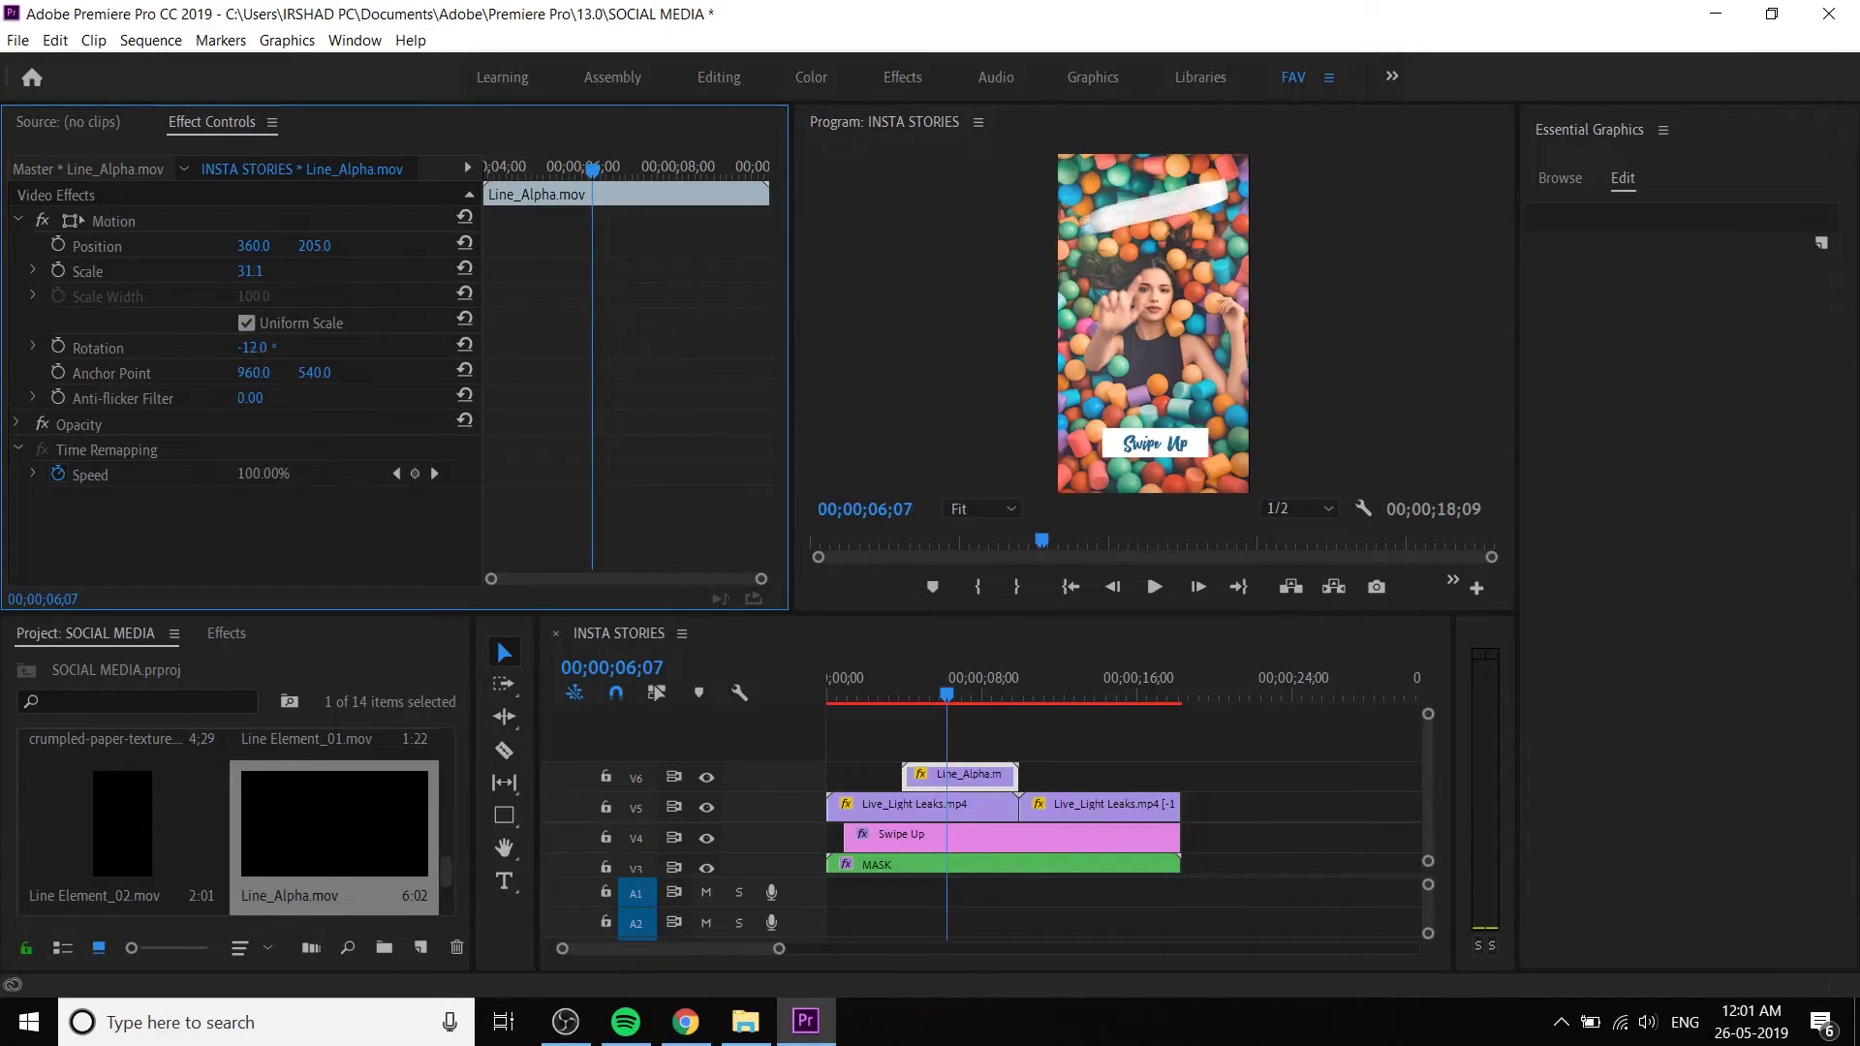
drag(254, 347, 266, 347)
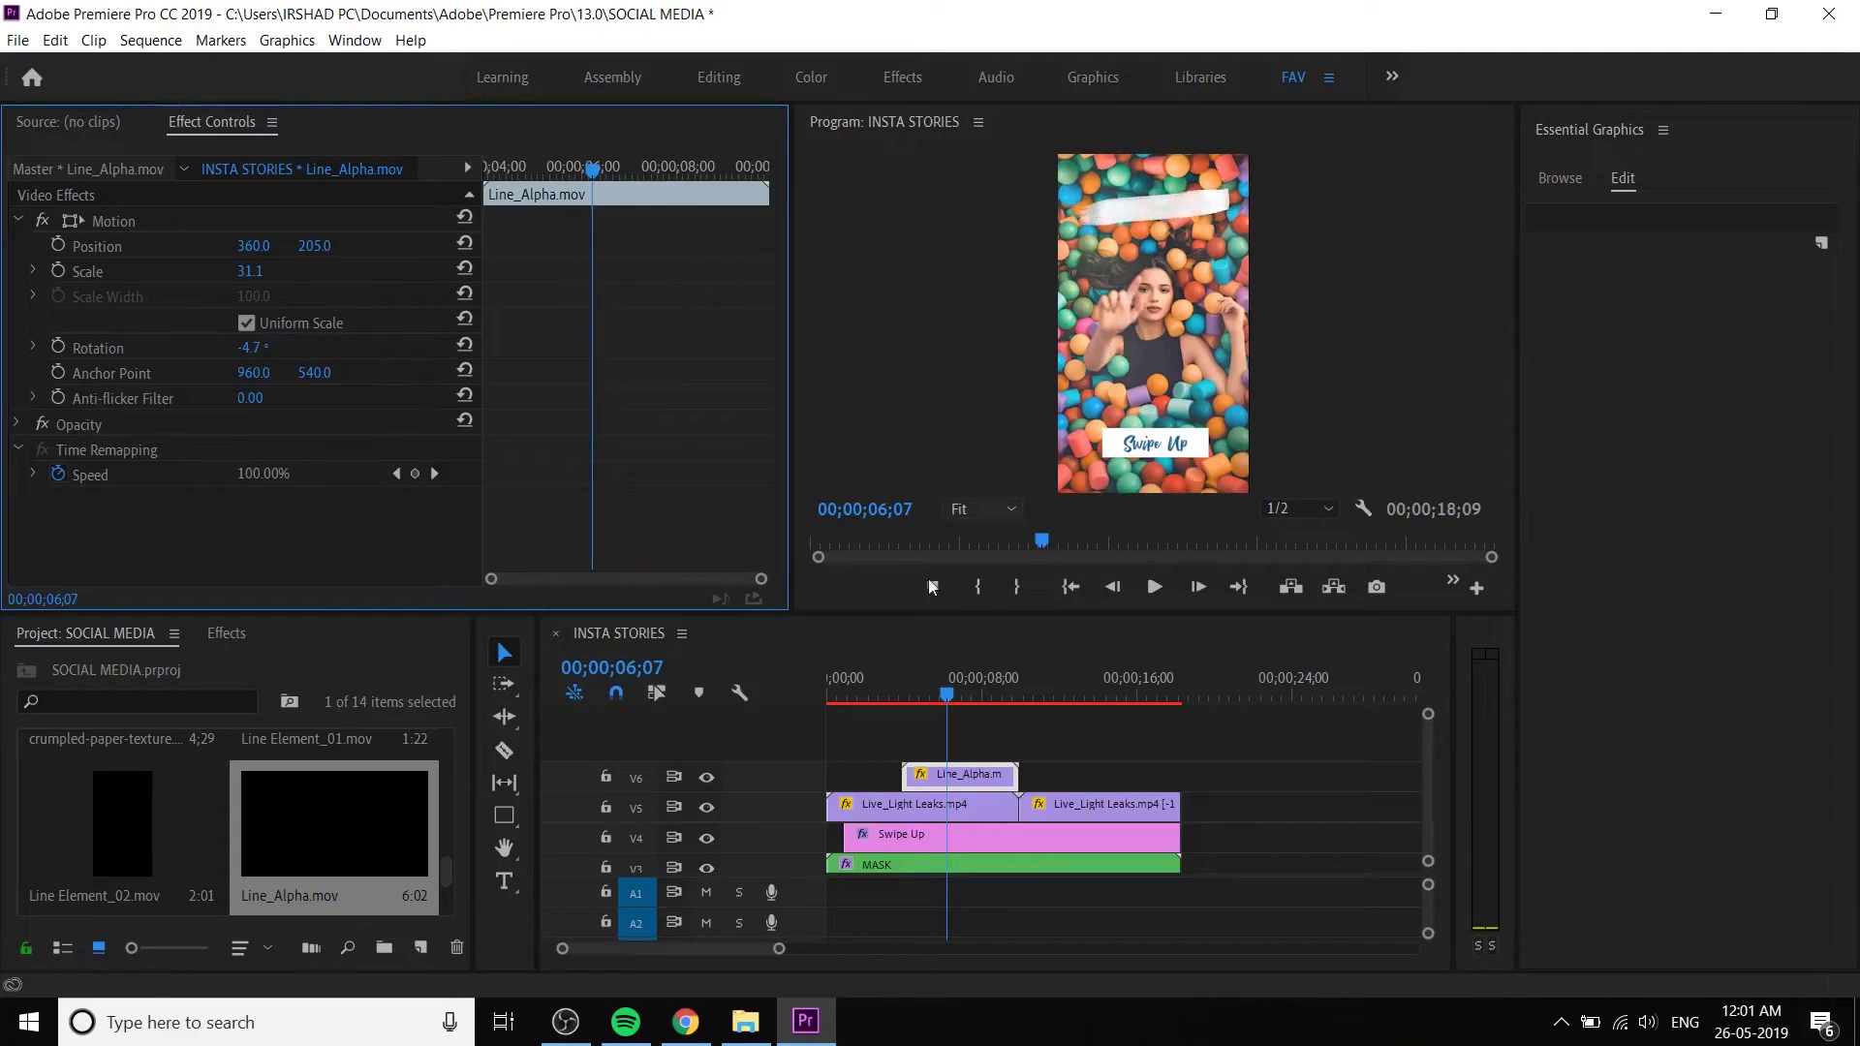
- Start Line_Alpha at about 2 seconds and Swipe Up at about 4 seconds, trim Swipe Up's end to match the clips below, and preview
click(857, 681)
drag(858, 681, 867, 681)
drag(930, 843, 988, 843)
drag(969, 774, 936, 774)
drag(1250, 841, 1180, 841)
key(space)
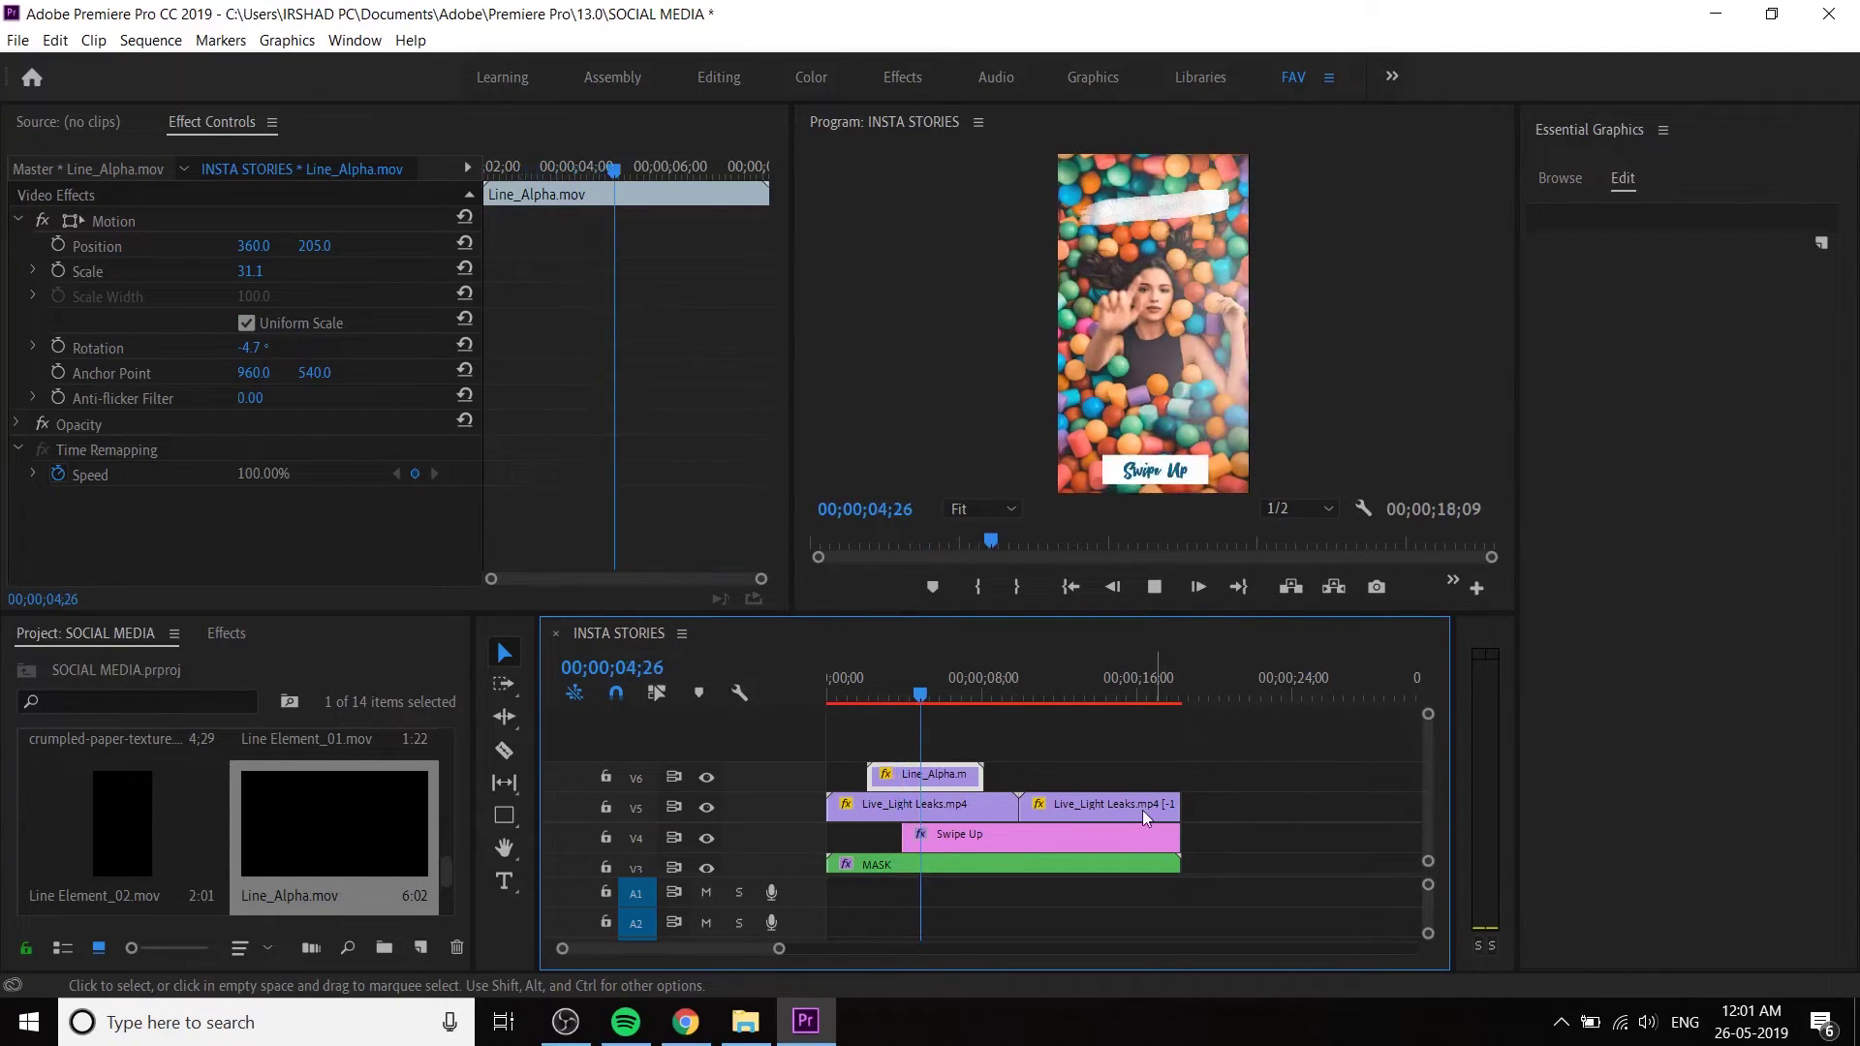
- Add the text "New Post" over the brush stroke at 00;00;03;13, working at 50% preview magnification
drag(872, 693, 892, 706)
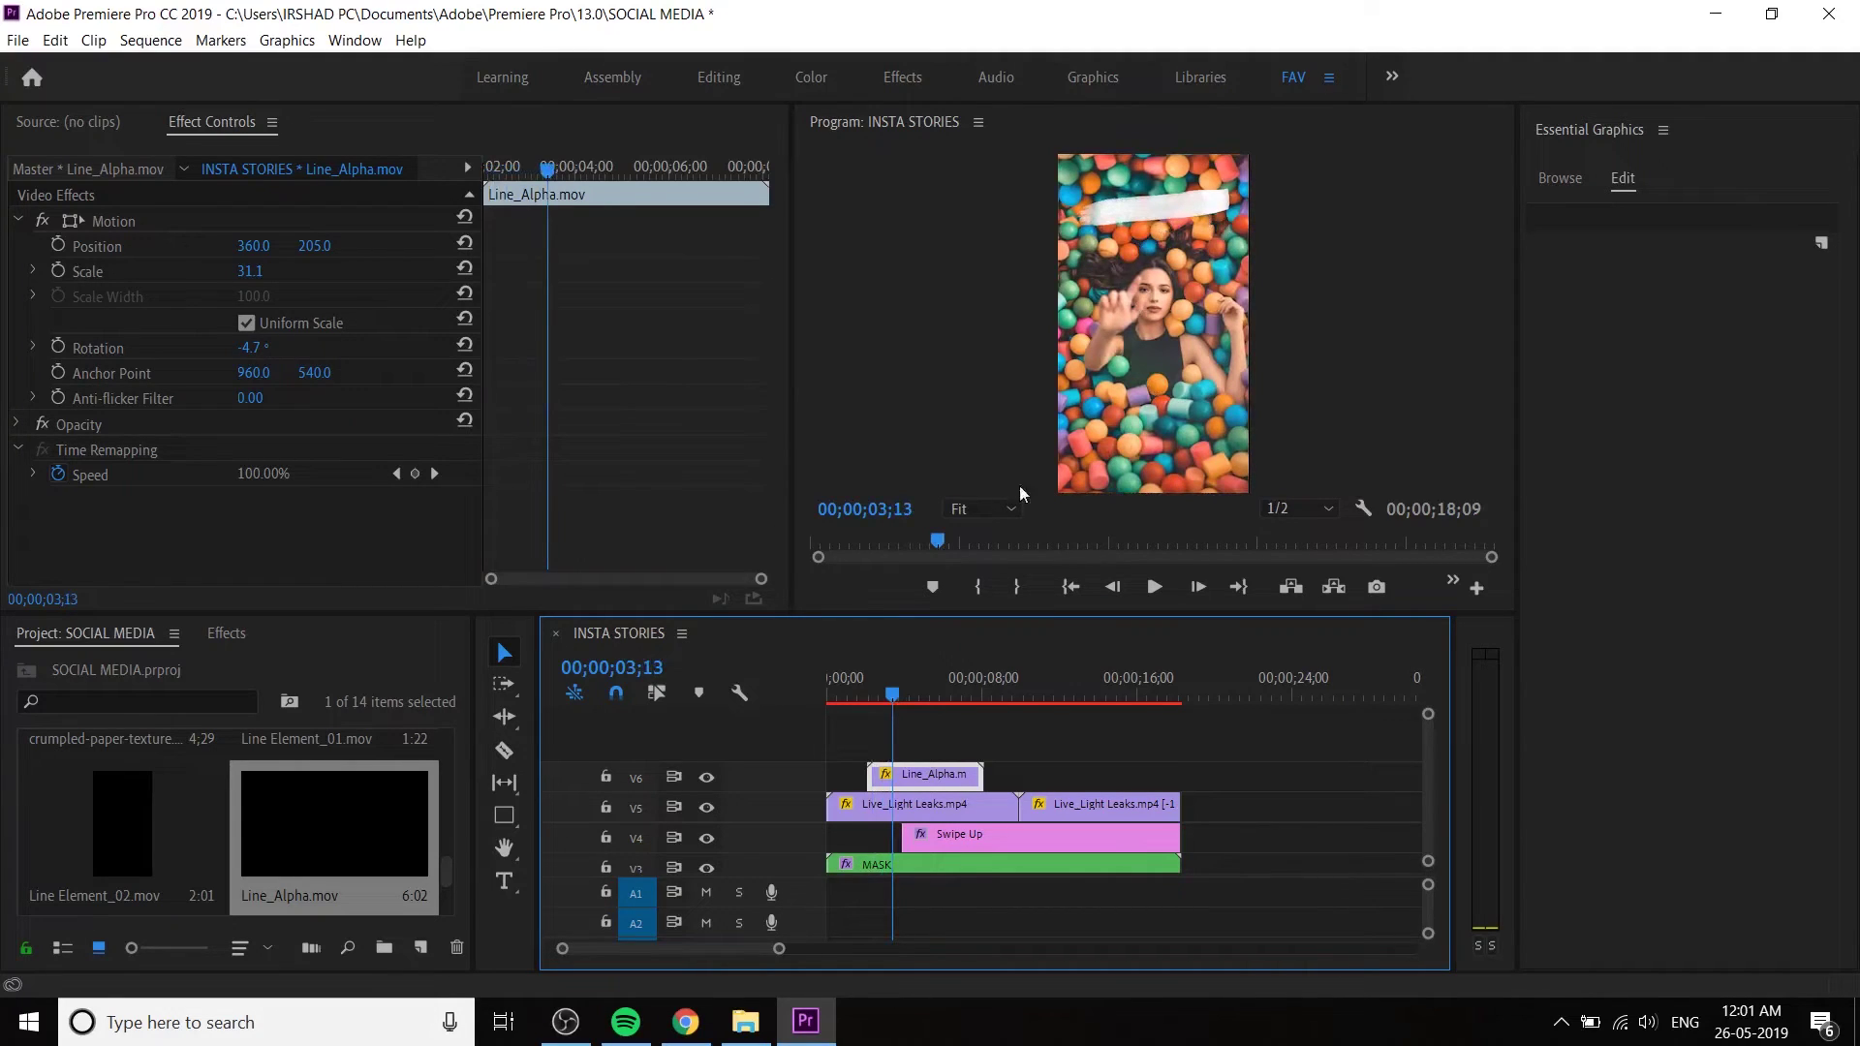
click(978, 510)
click(980, 626)
drag(1492, 331, 1491, 246)
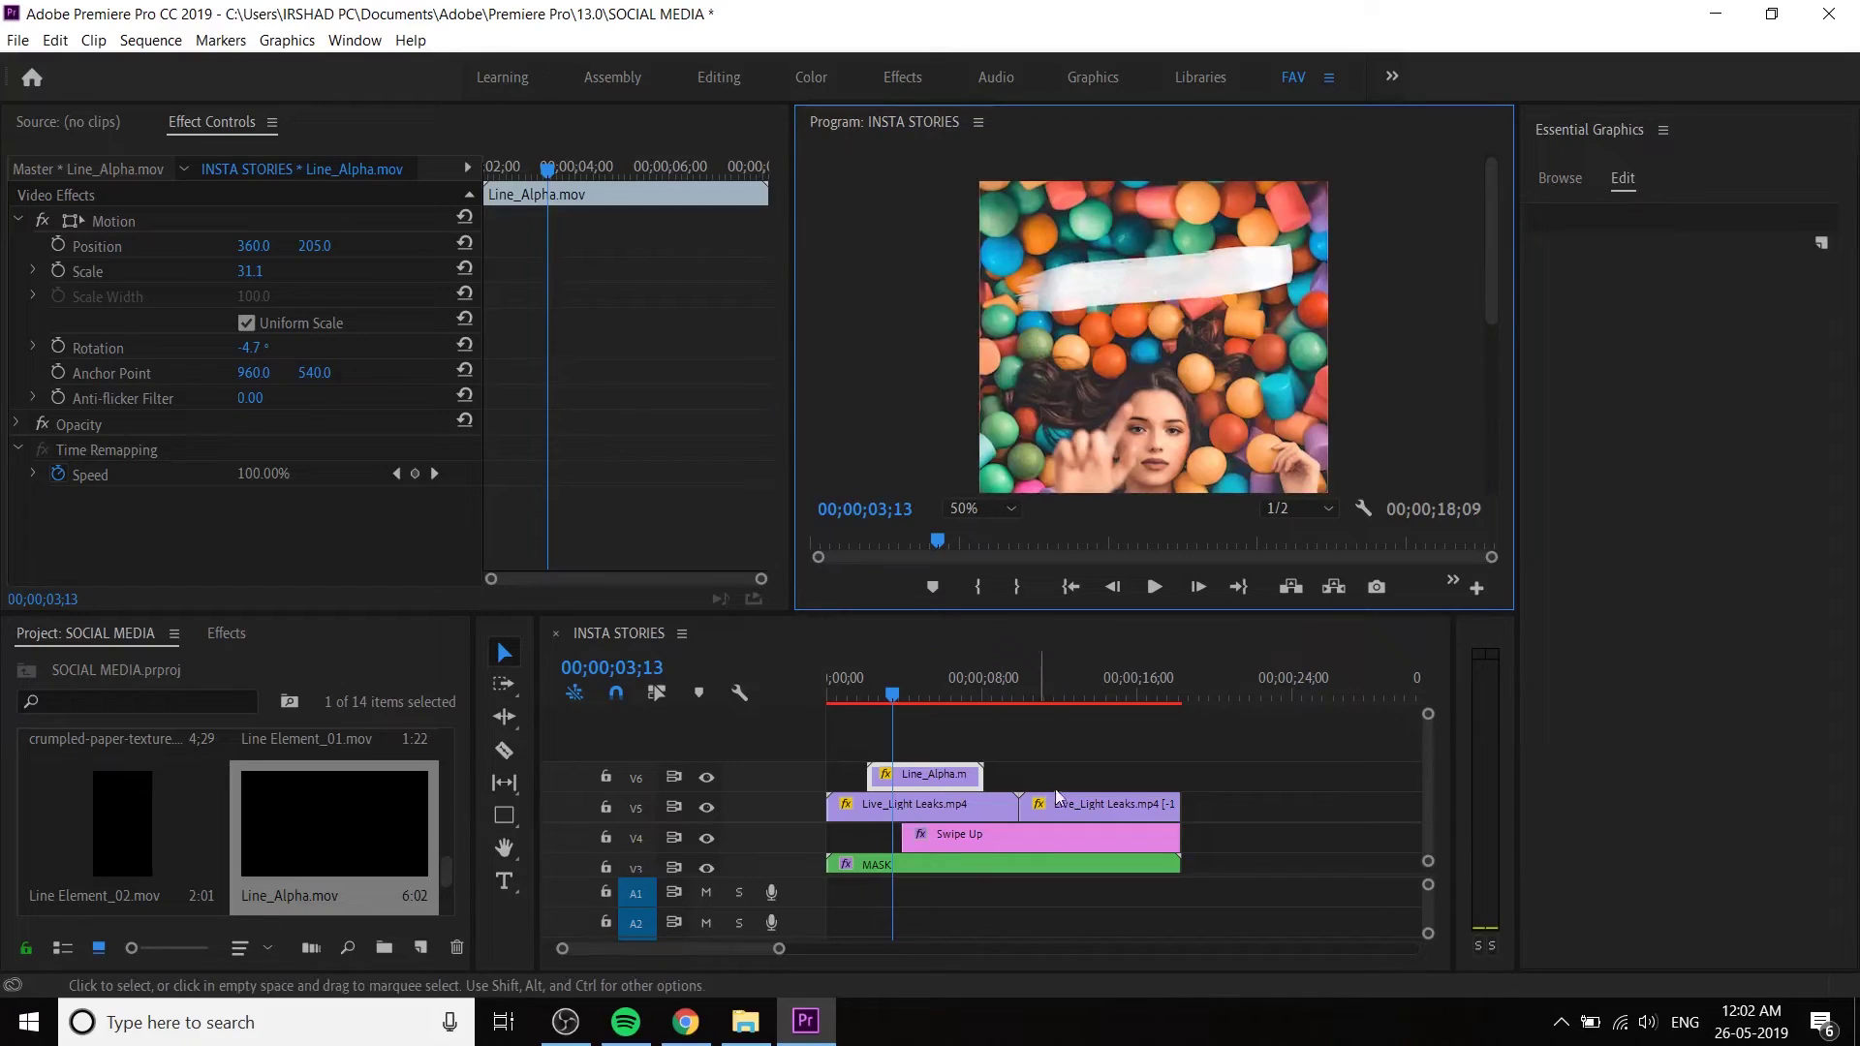
click(1046, 746)
click(507, 884)
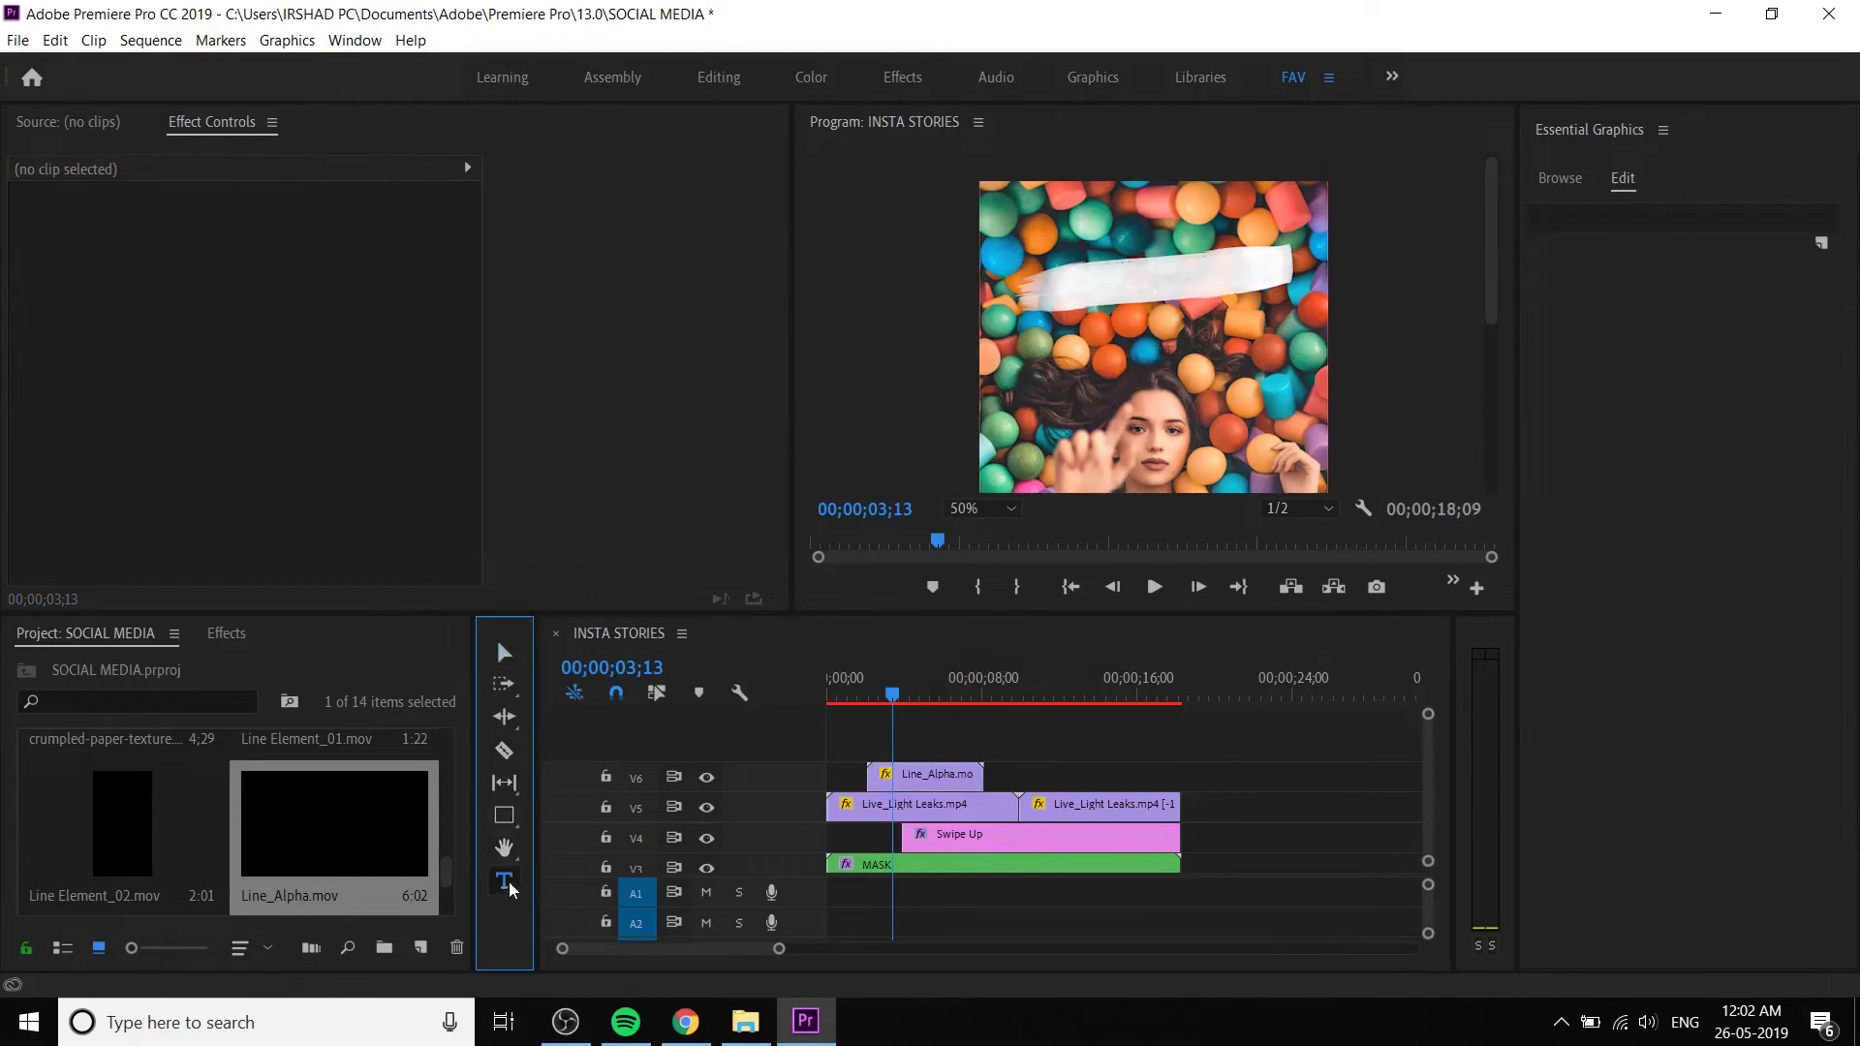
click(1090, 295)
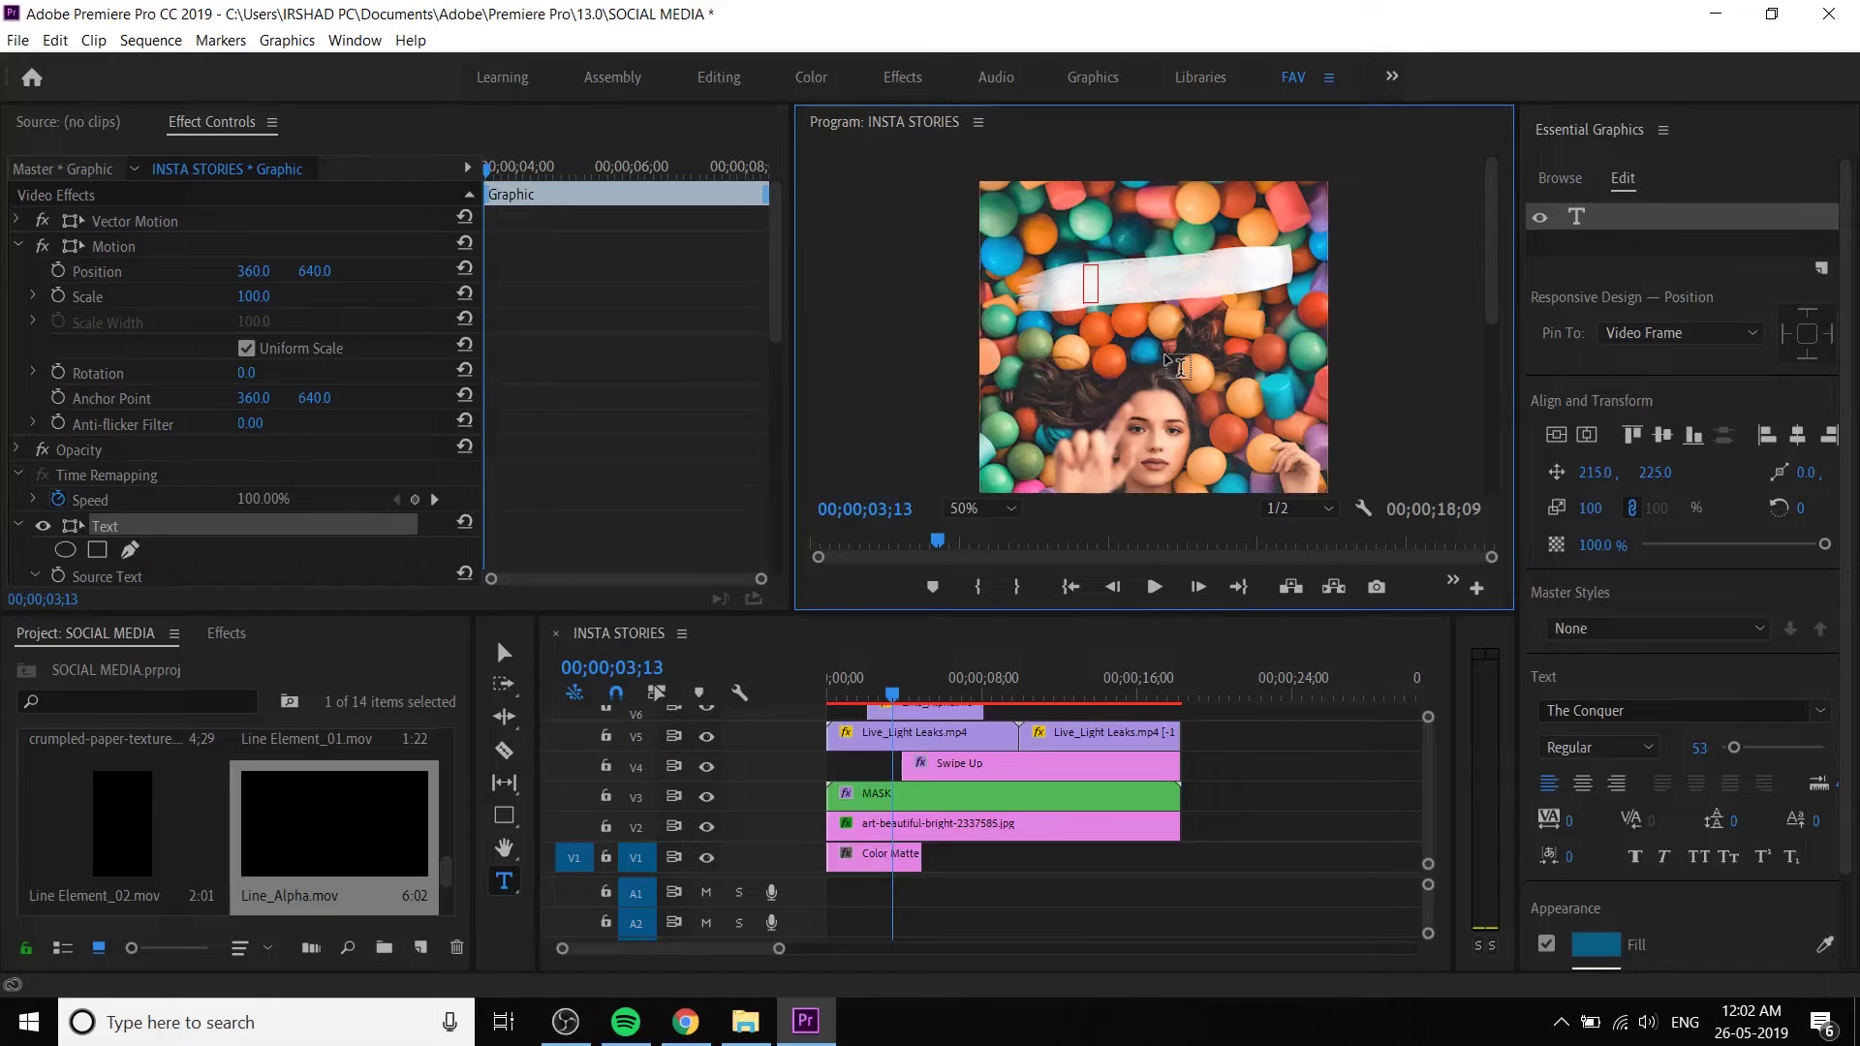
text(New Post)
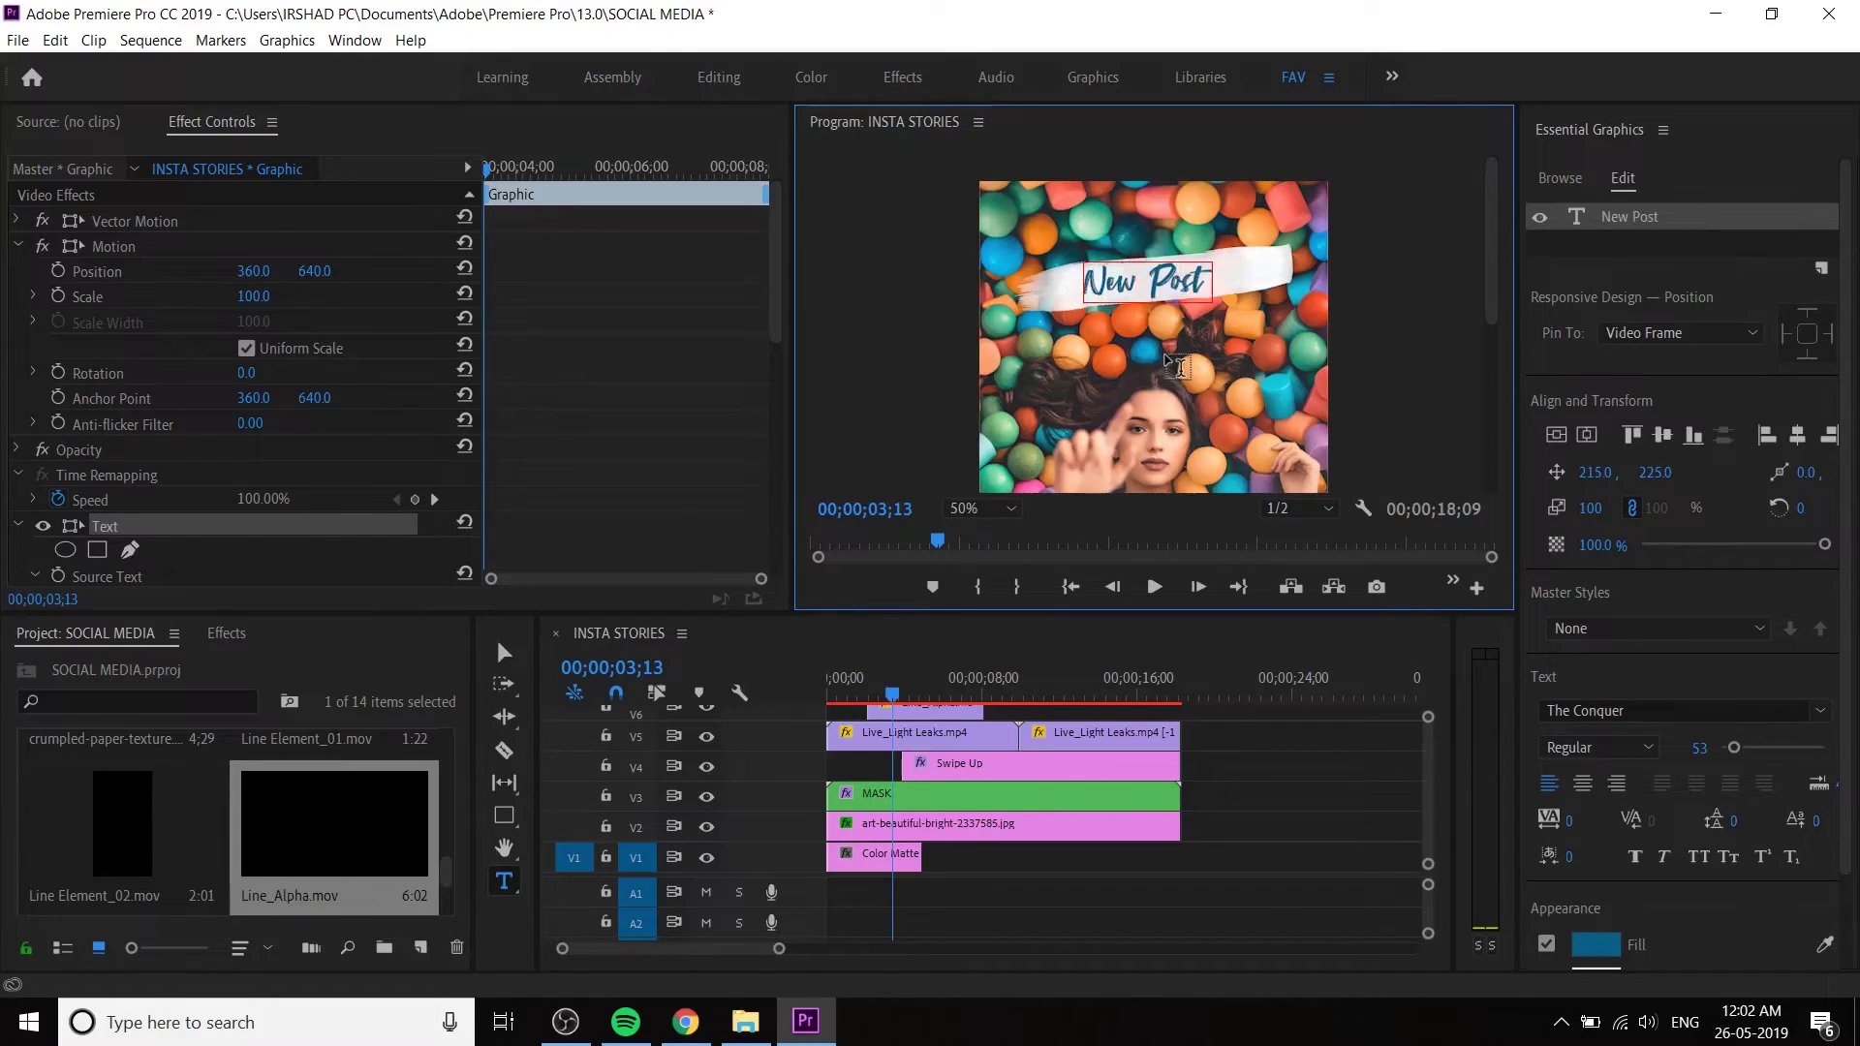
- Rotate the New Post graphic to -6° and reposition the text over the brush stroke
click(506, 650)
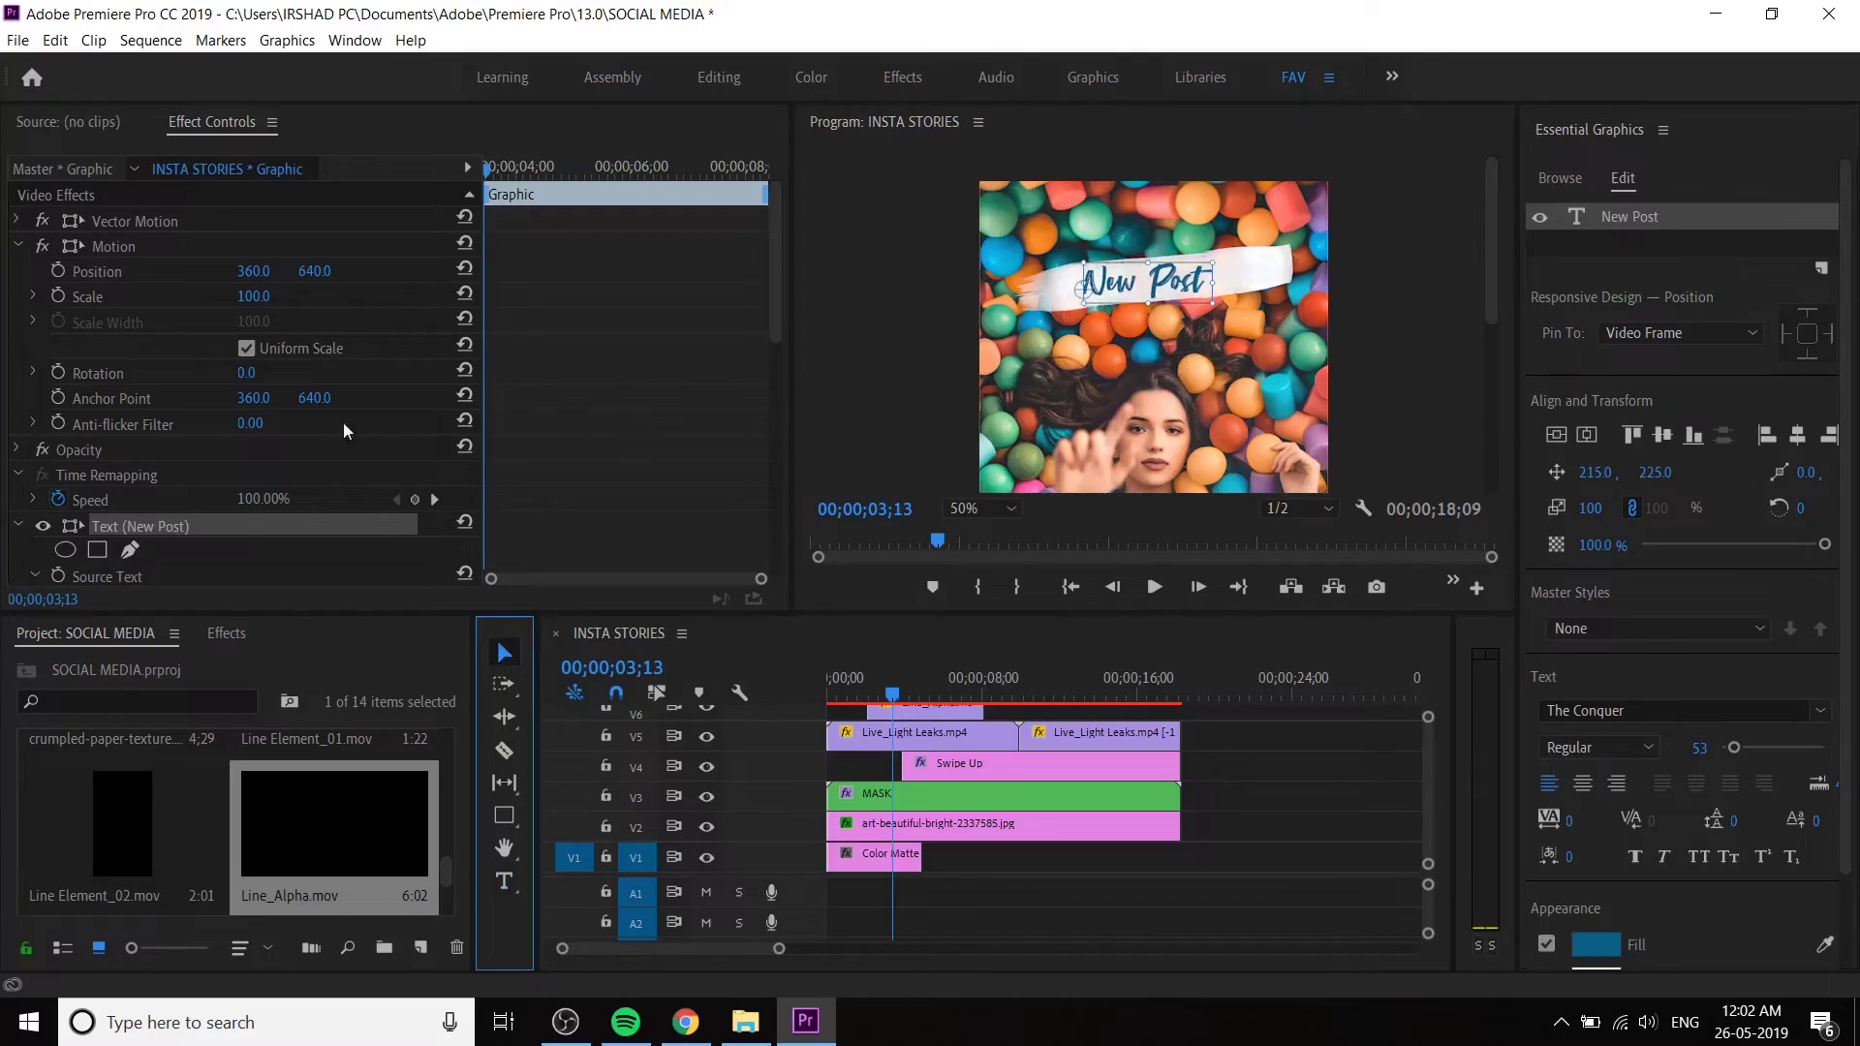
mouse_move(248, 377)
mouse_down()
mouse_move(219, 378)
mouse_move(266, 374)
mouse_up()
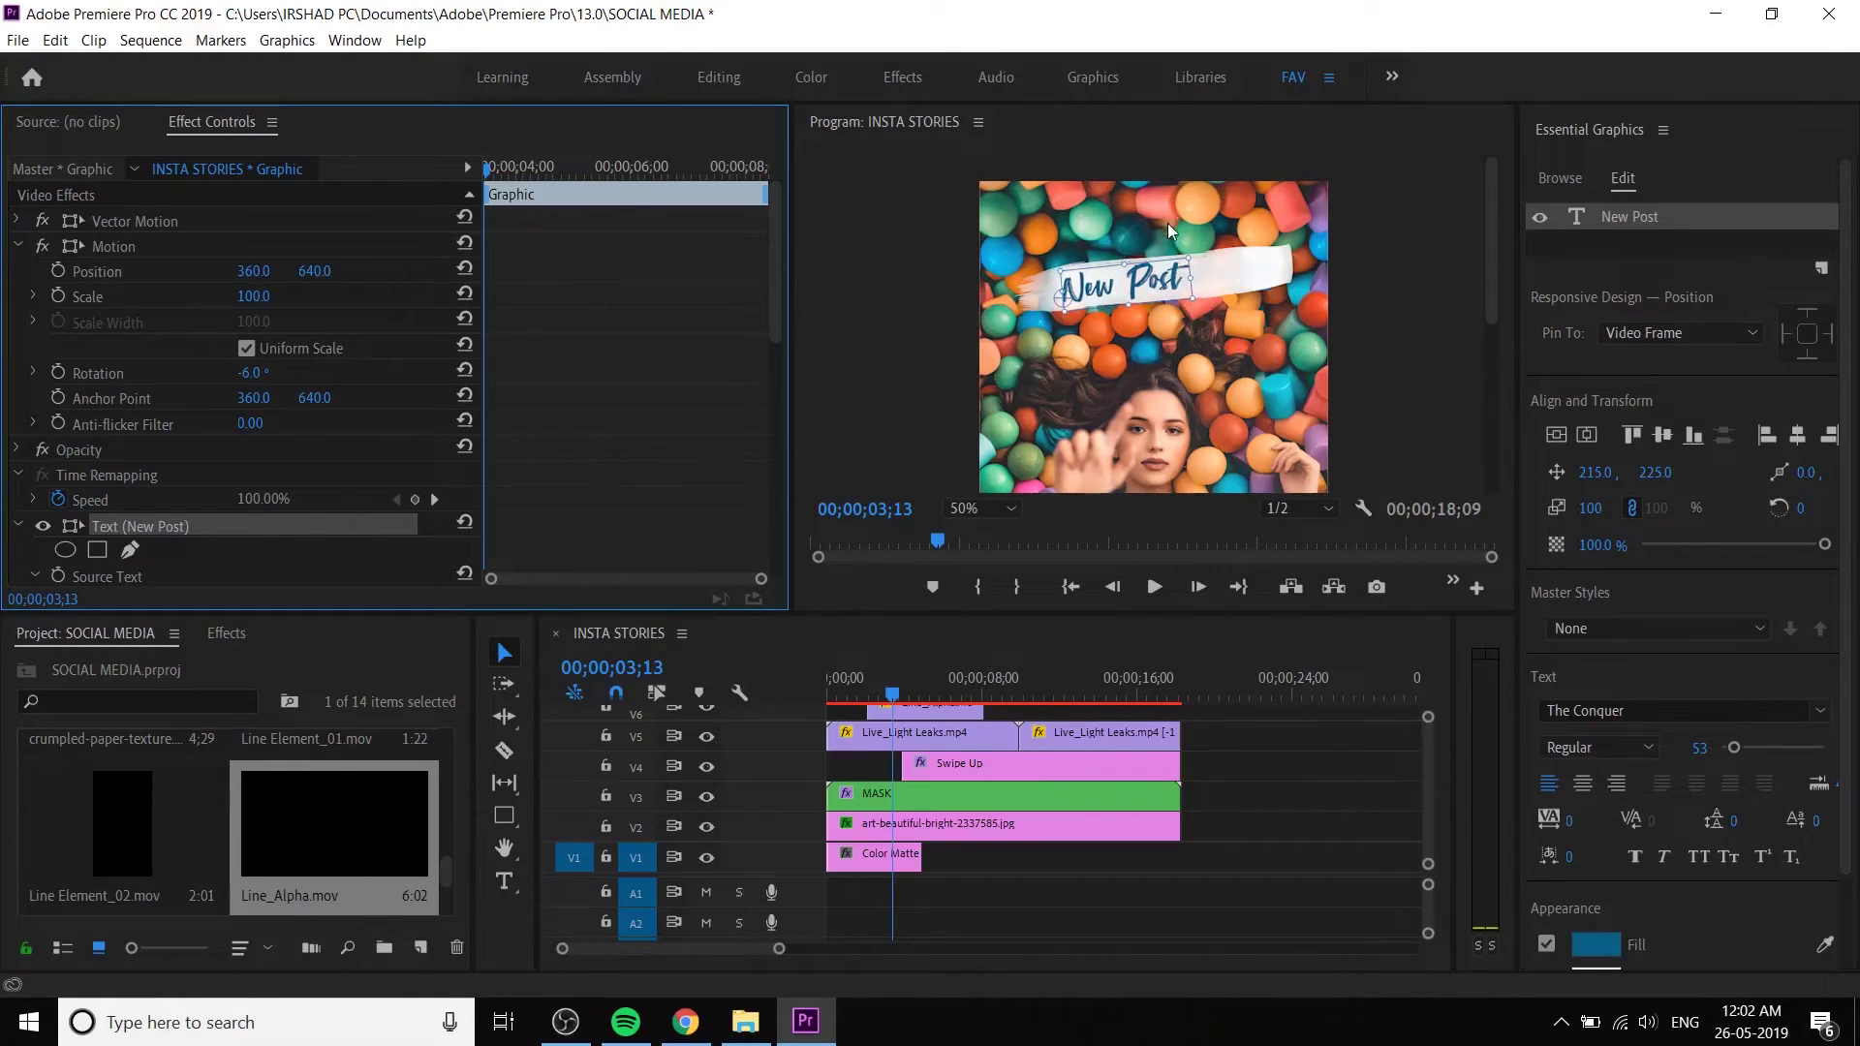
drag(1143, 283, 1173, 282)
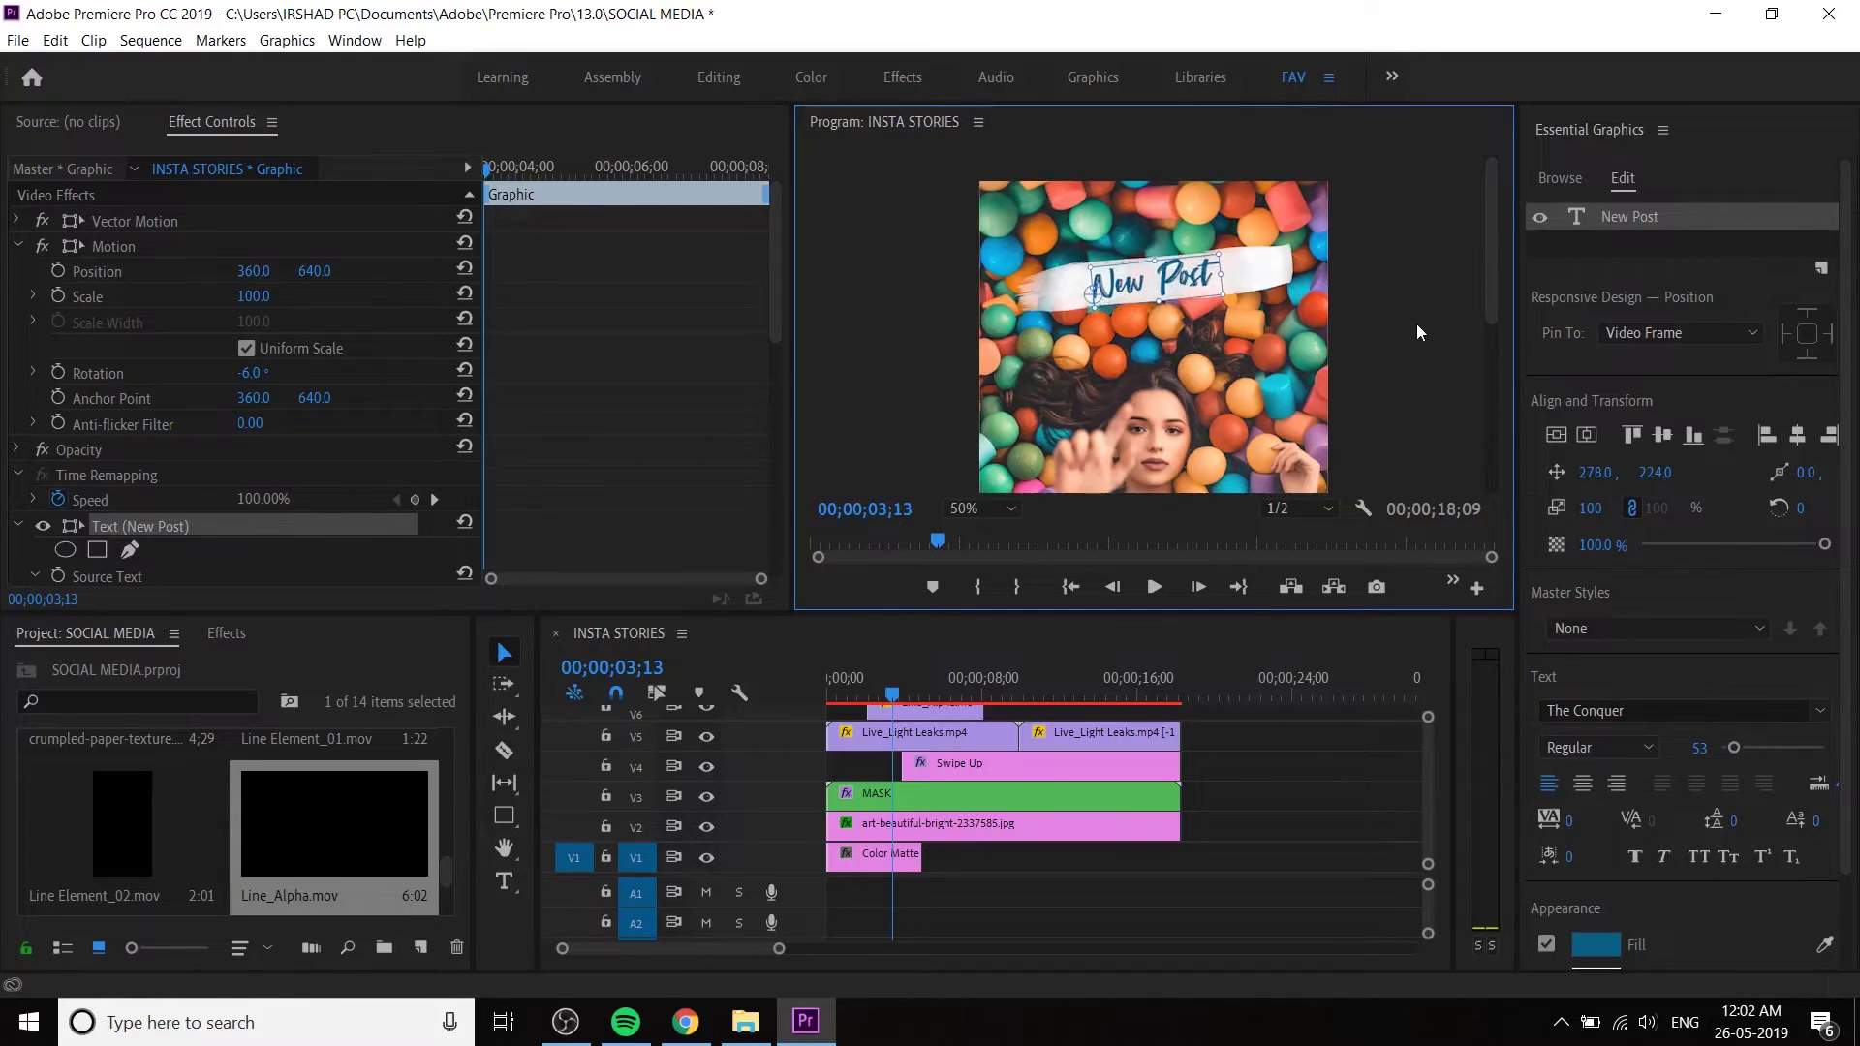
- Change the title text to "New YouTube Video", reduce its font size slightly and center it on the brush stroke
double_click(1184, 283)
click(1178, 288)
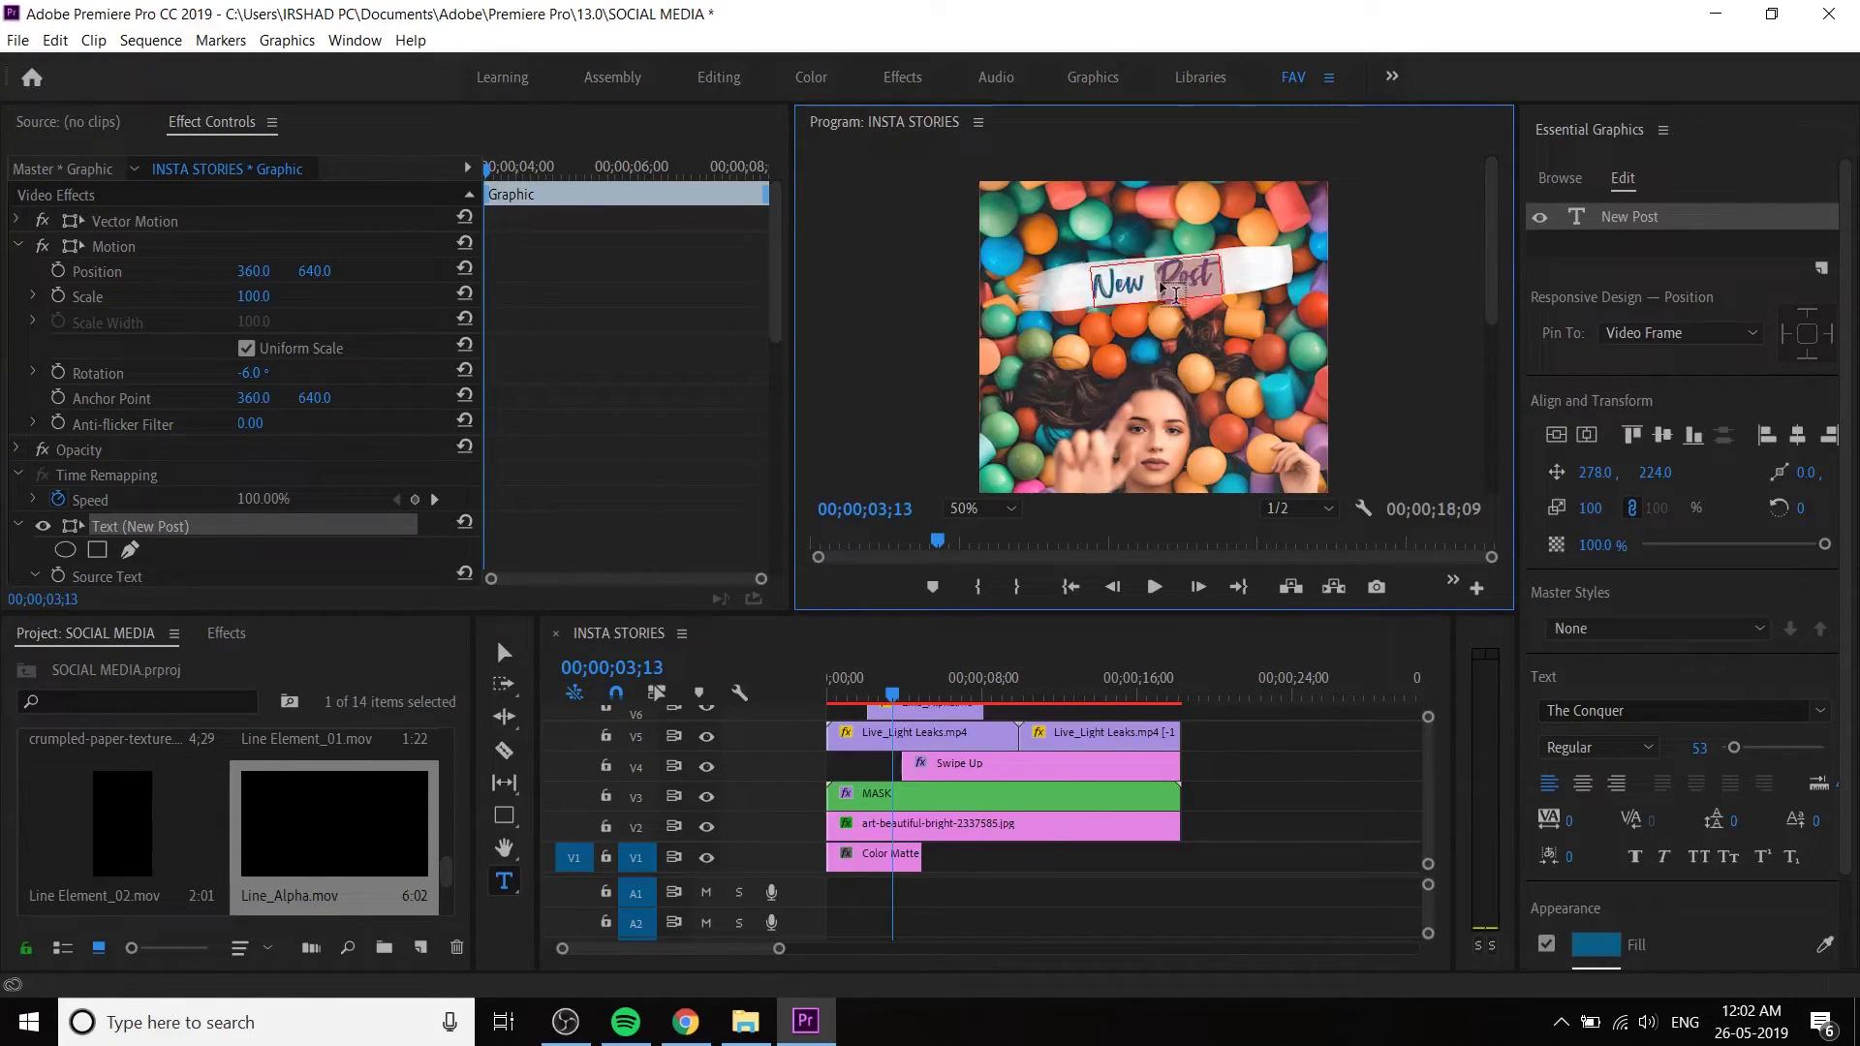
text(YouTube)
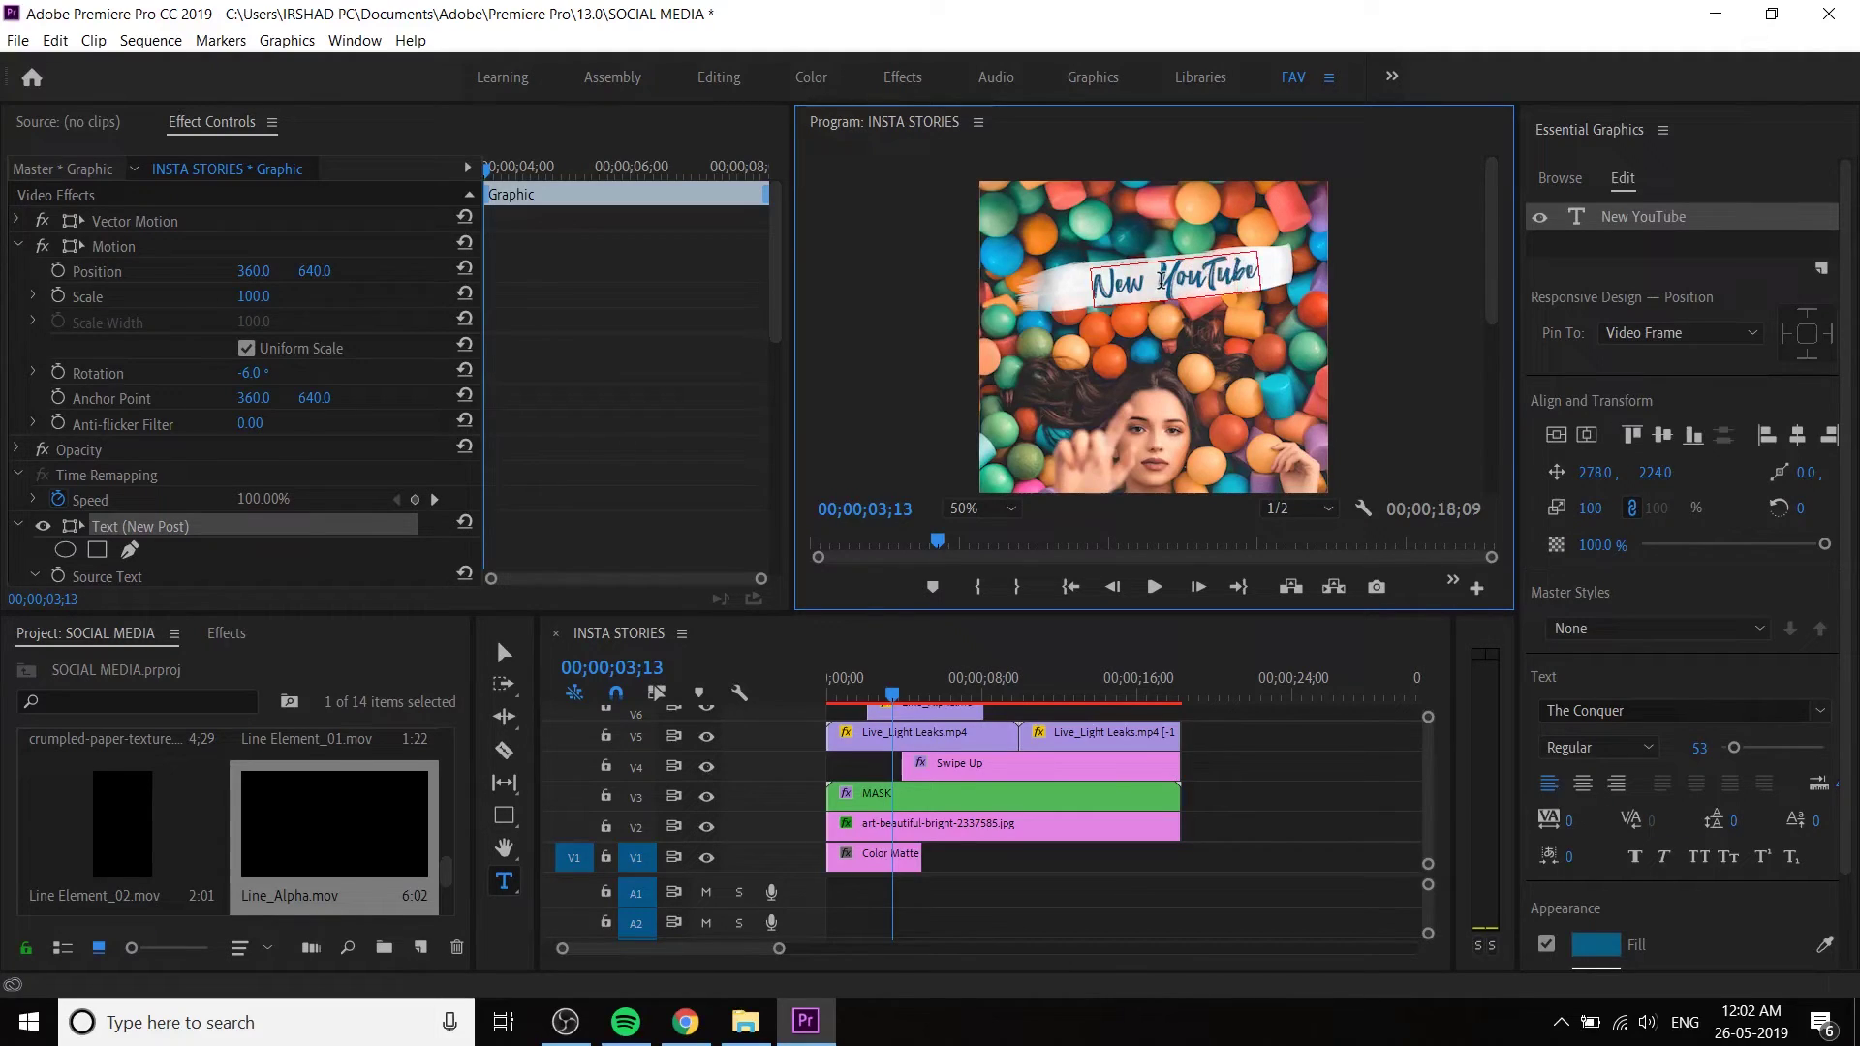
text( Video)
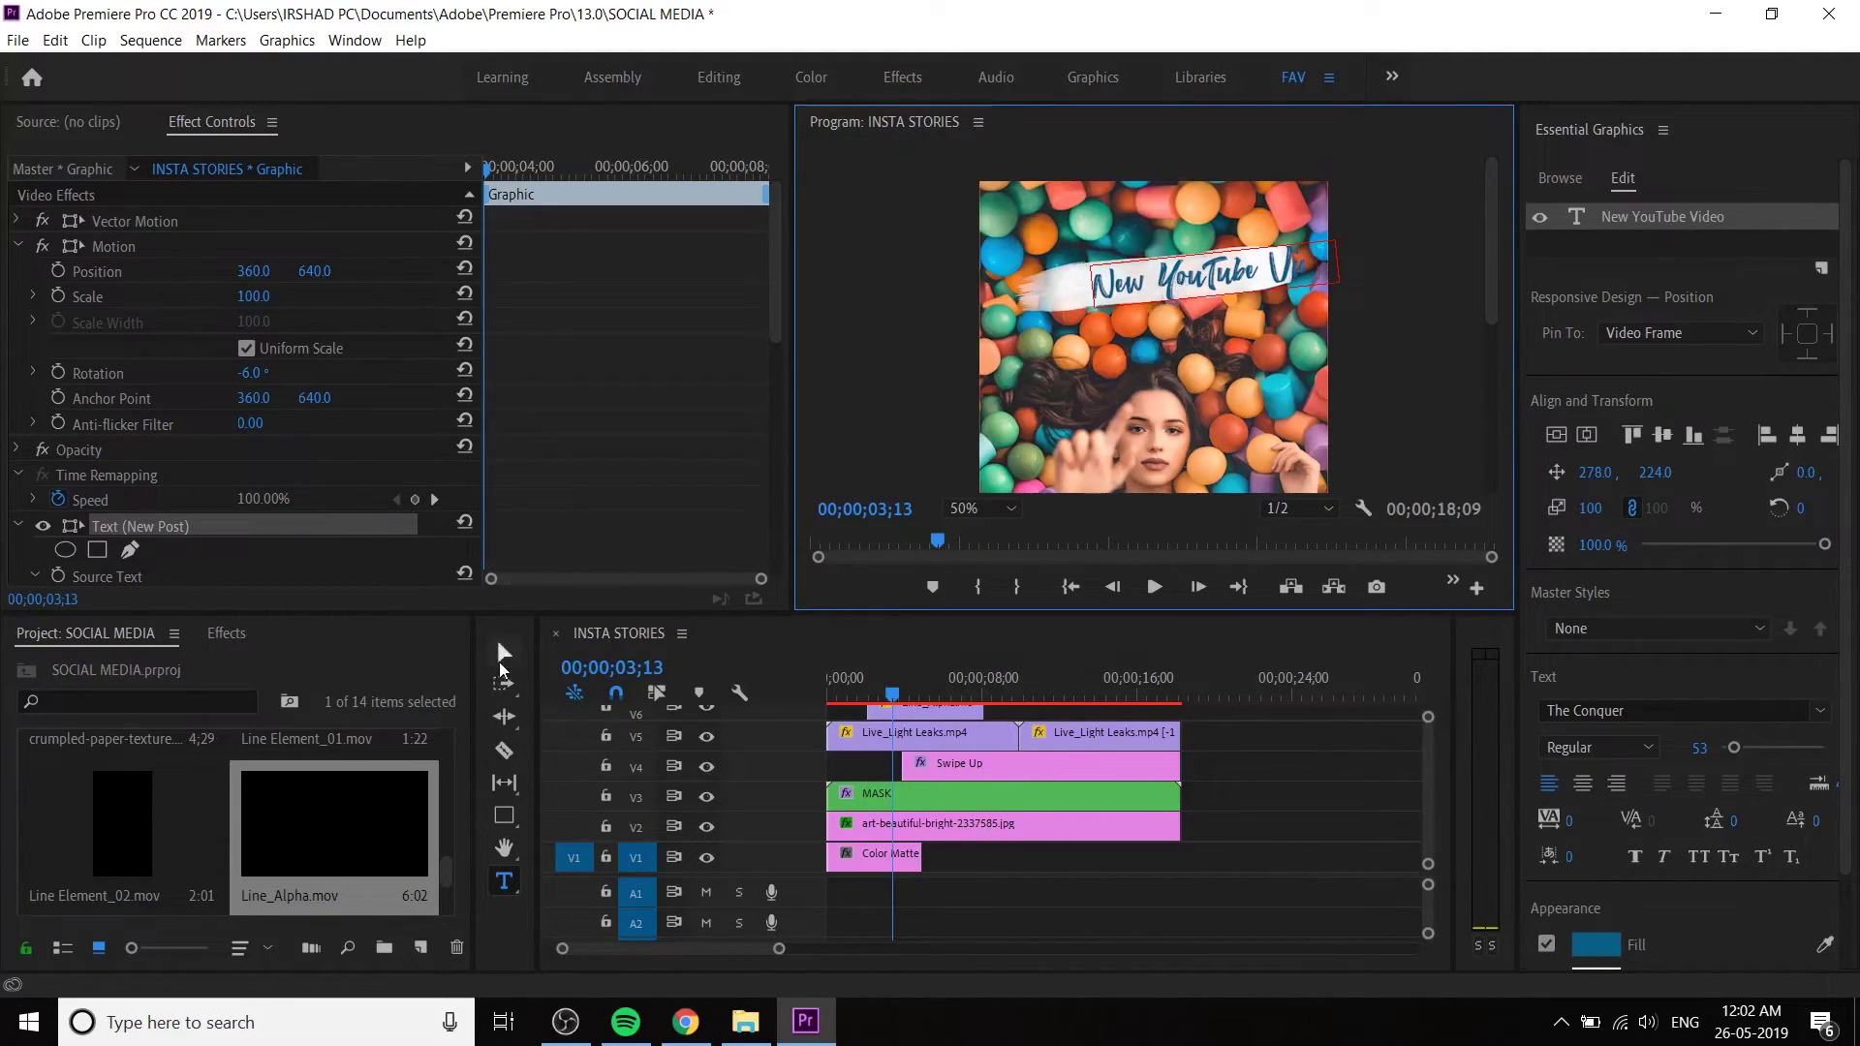
click(502, 662)
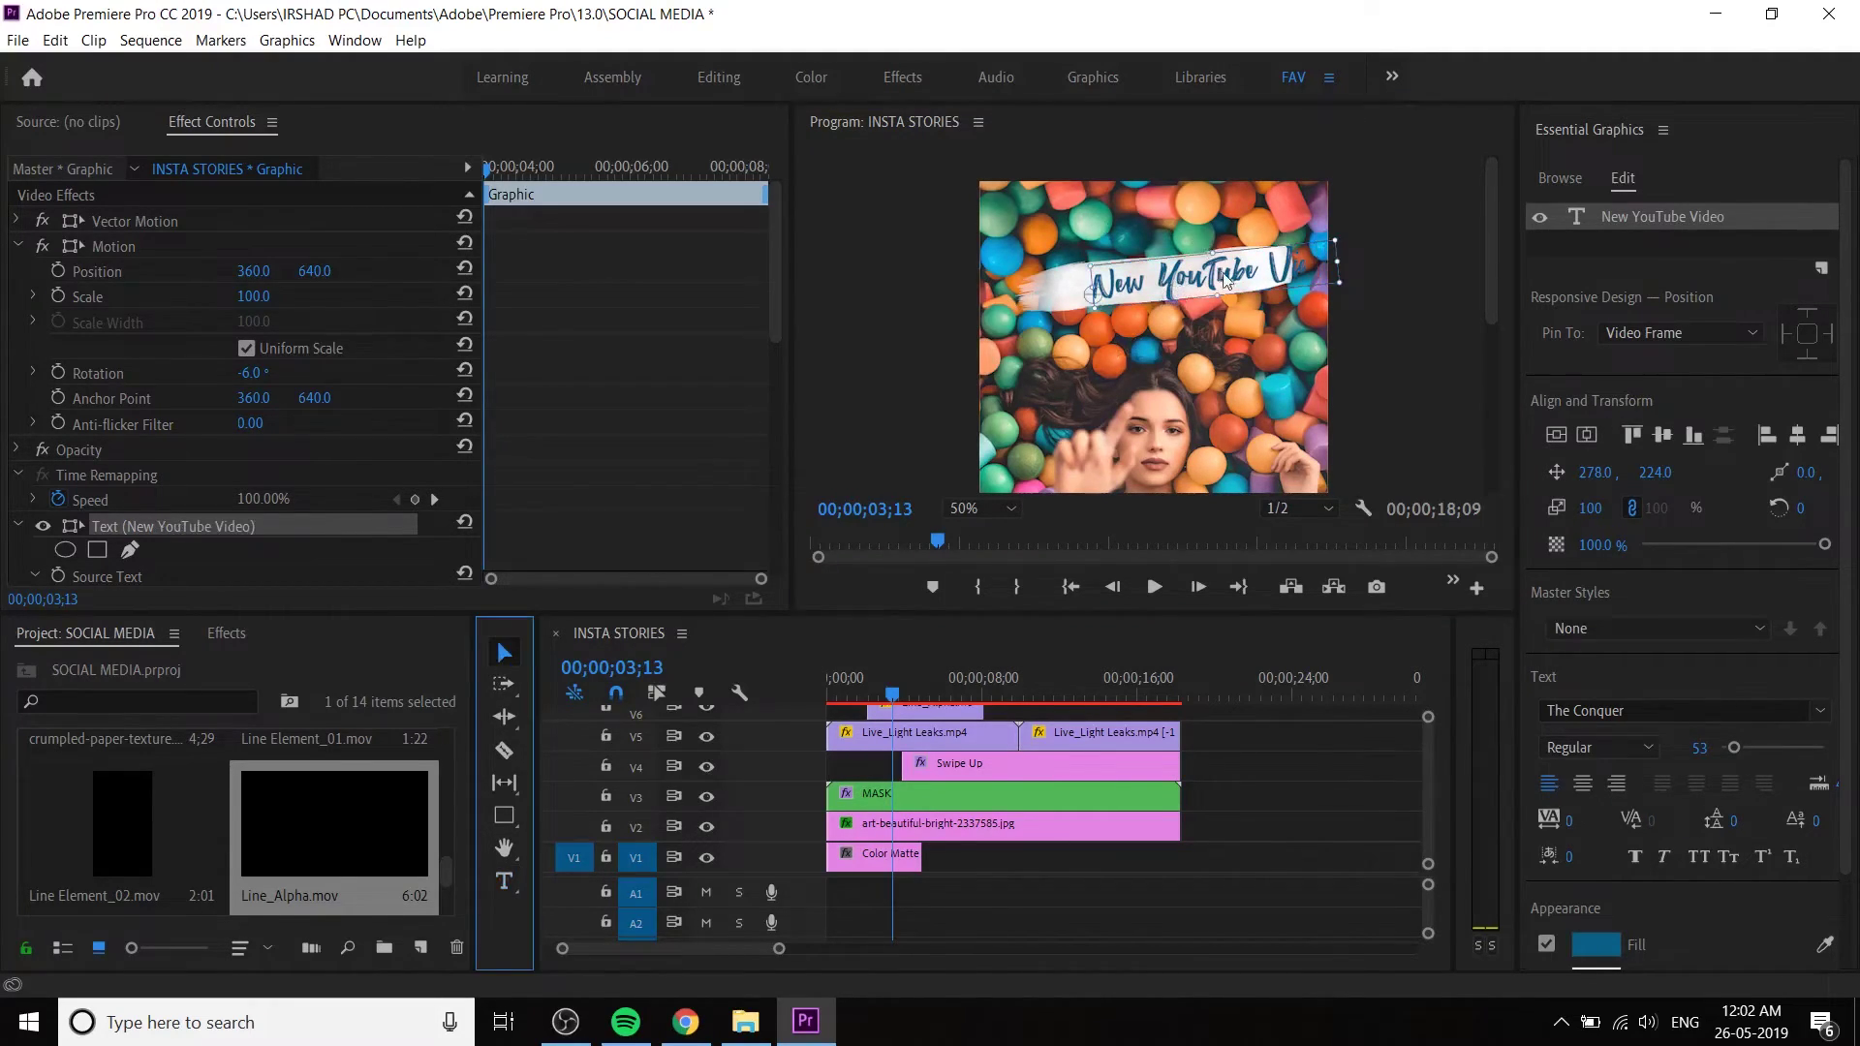
drag(1234, 291, 1189, 289)
drag(1732, 745, 1730, 747)
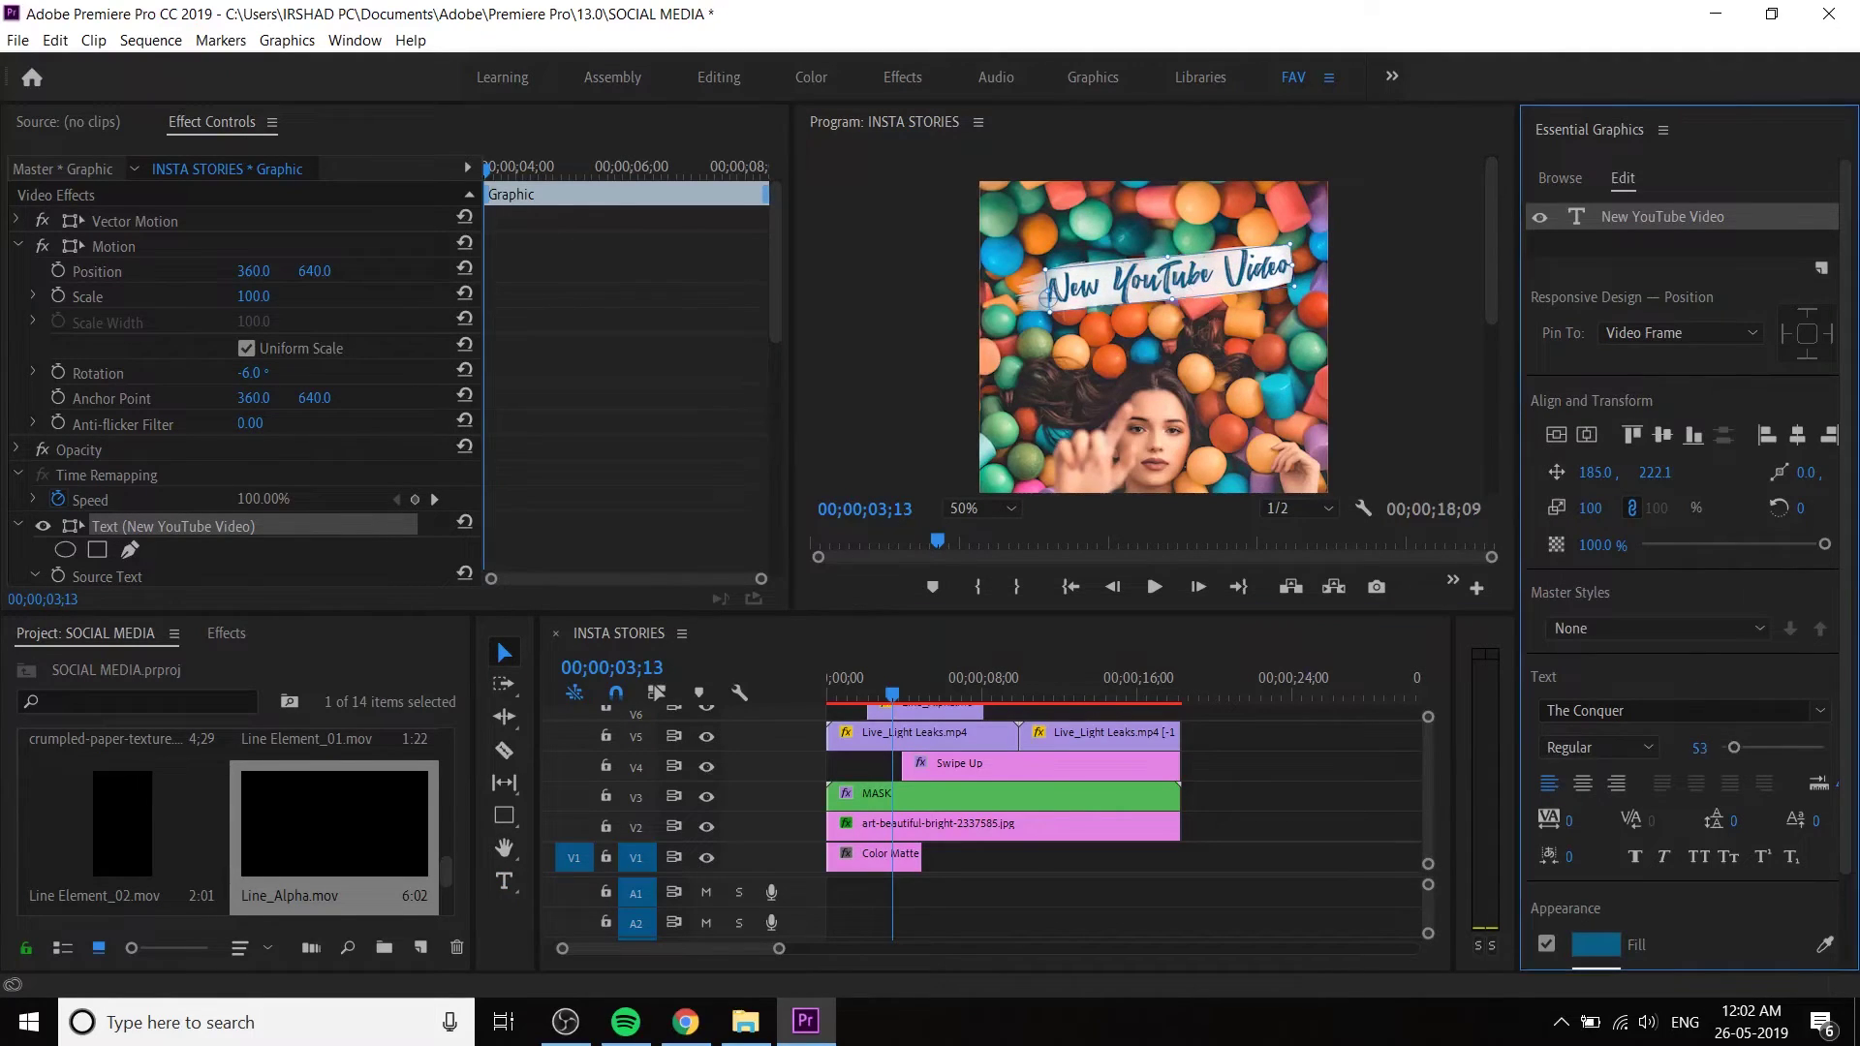
drag(1175, 288, 1192, 285)
click(1417, 346)
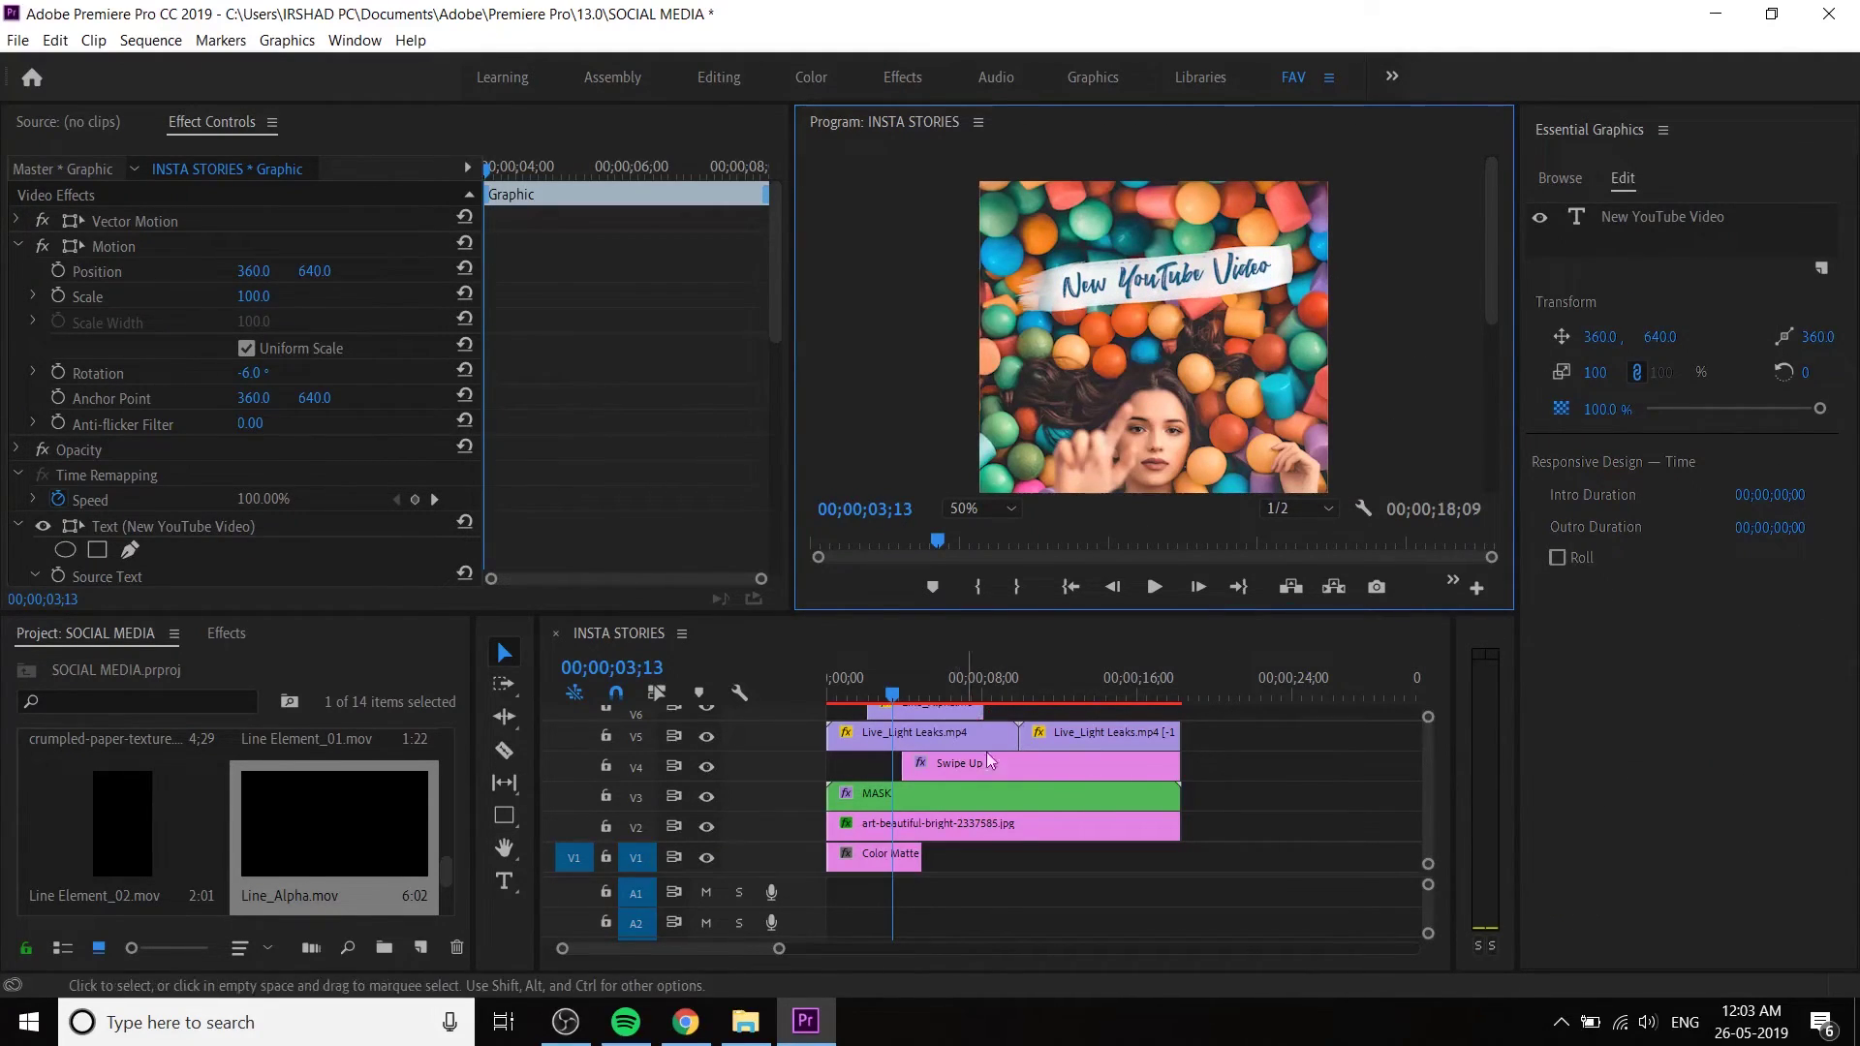
- Move the New YouTube Video clip on V7 so it starts together with the Line_Alpha clip
scroll(1102, 810, up, 2)
drag(927, 758, 901, 758)
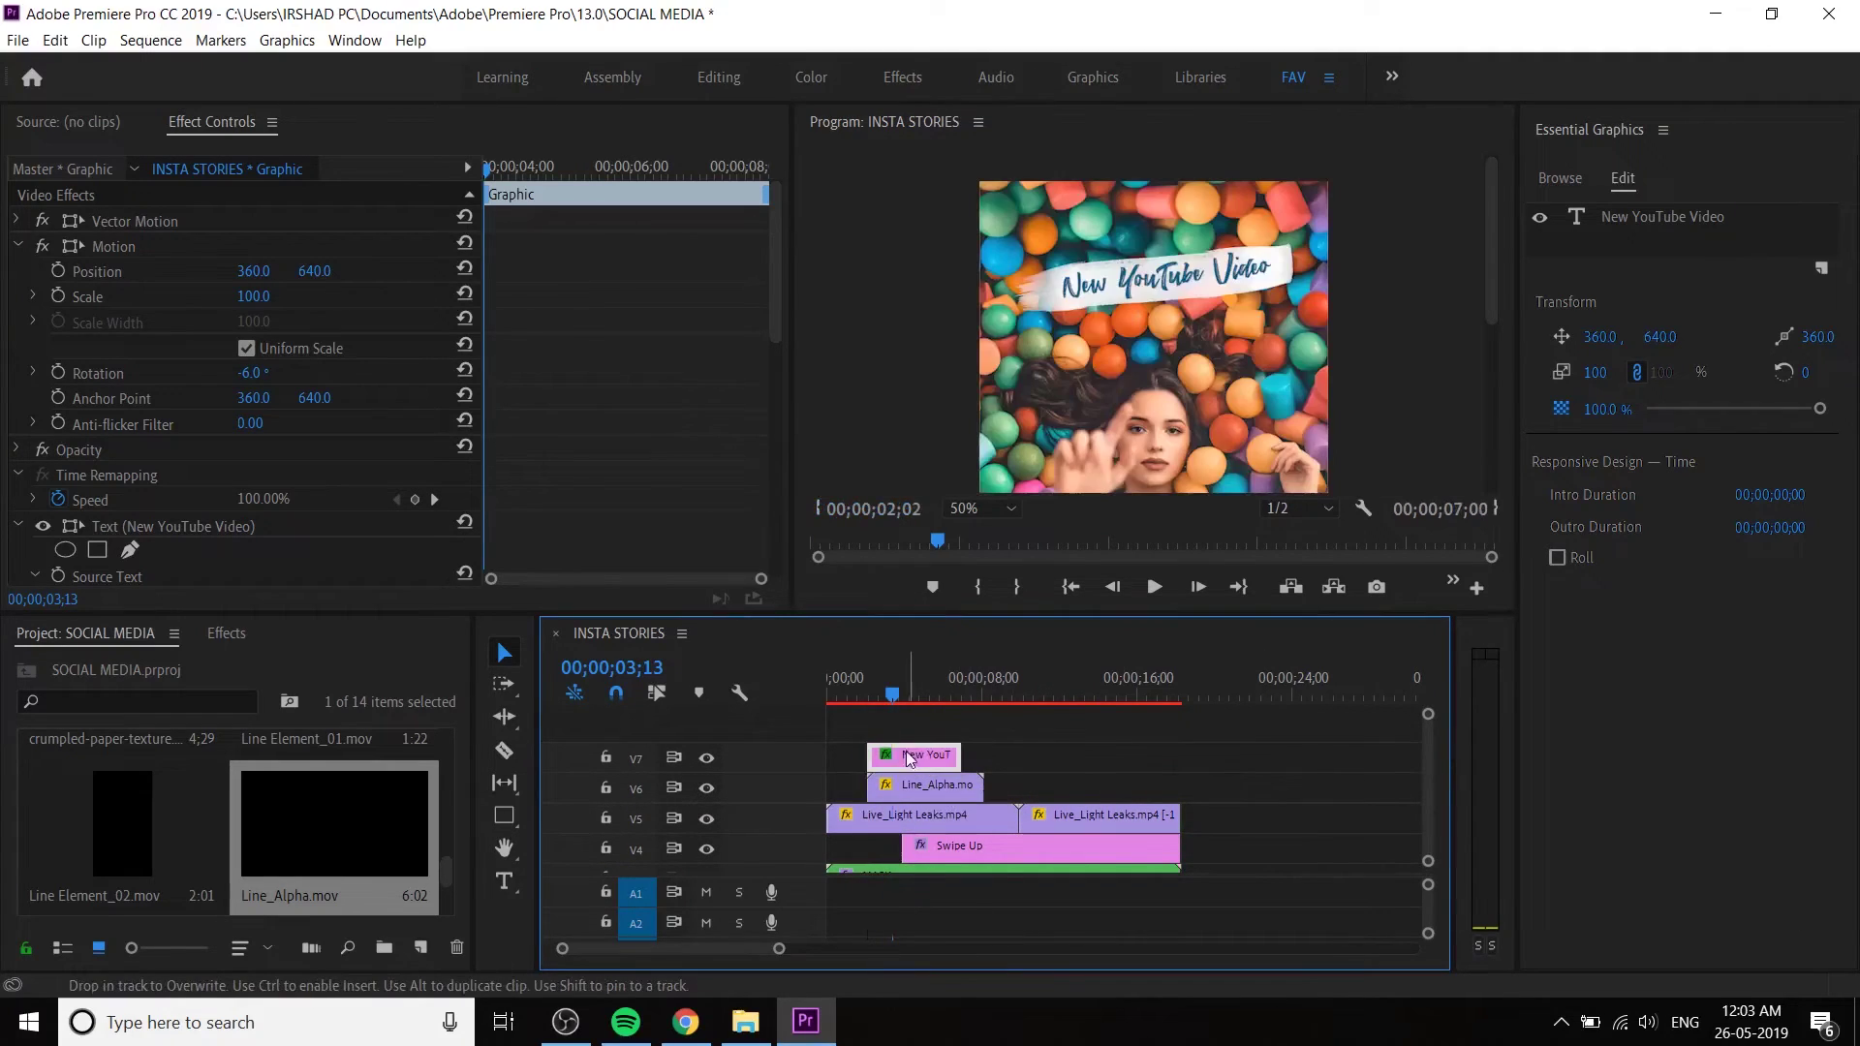
click(922, 787)
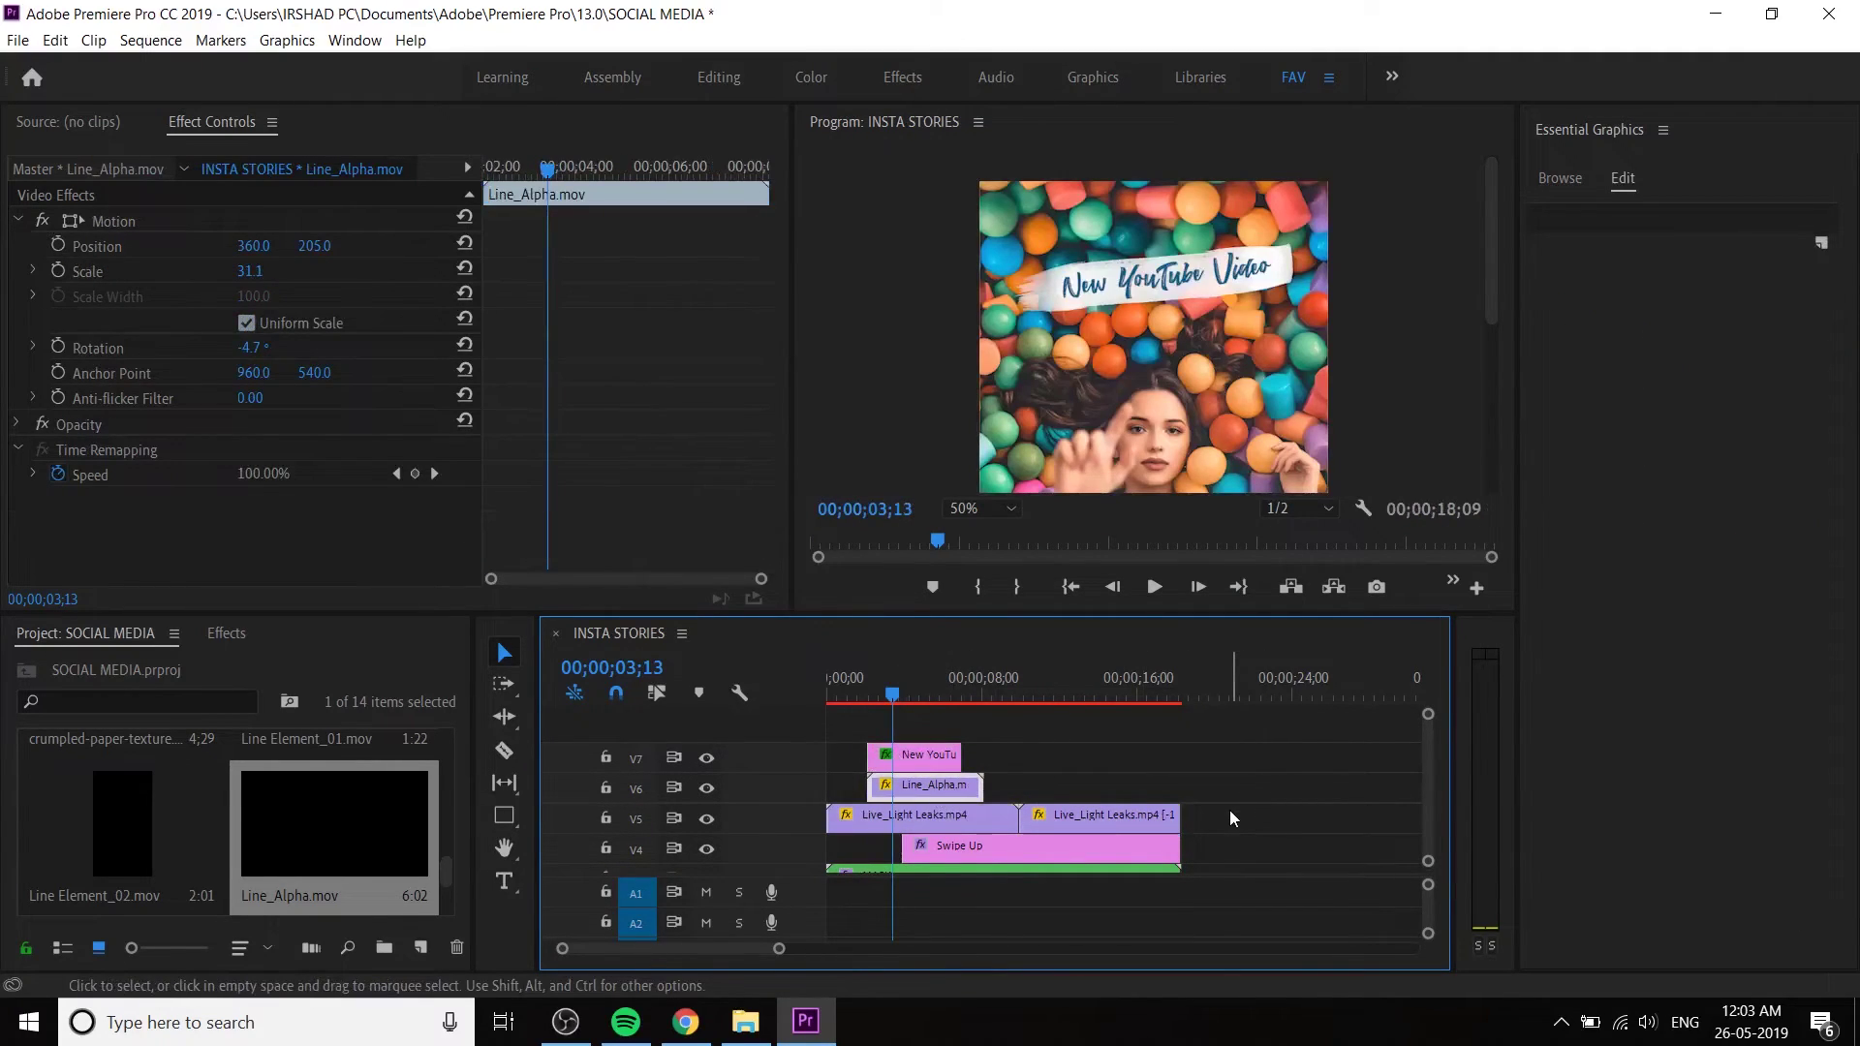
- Set the label color of both light leaks clips on V5 to Purple
drag(1230, 818, 925, 833)
right_click(945, 829)
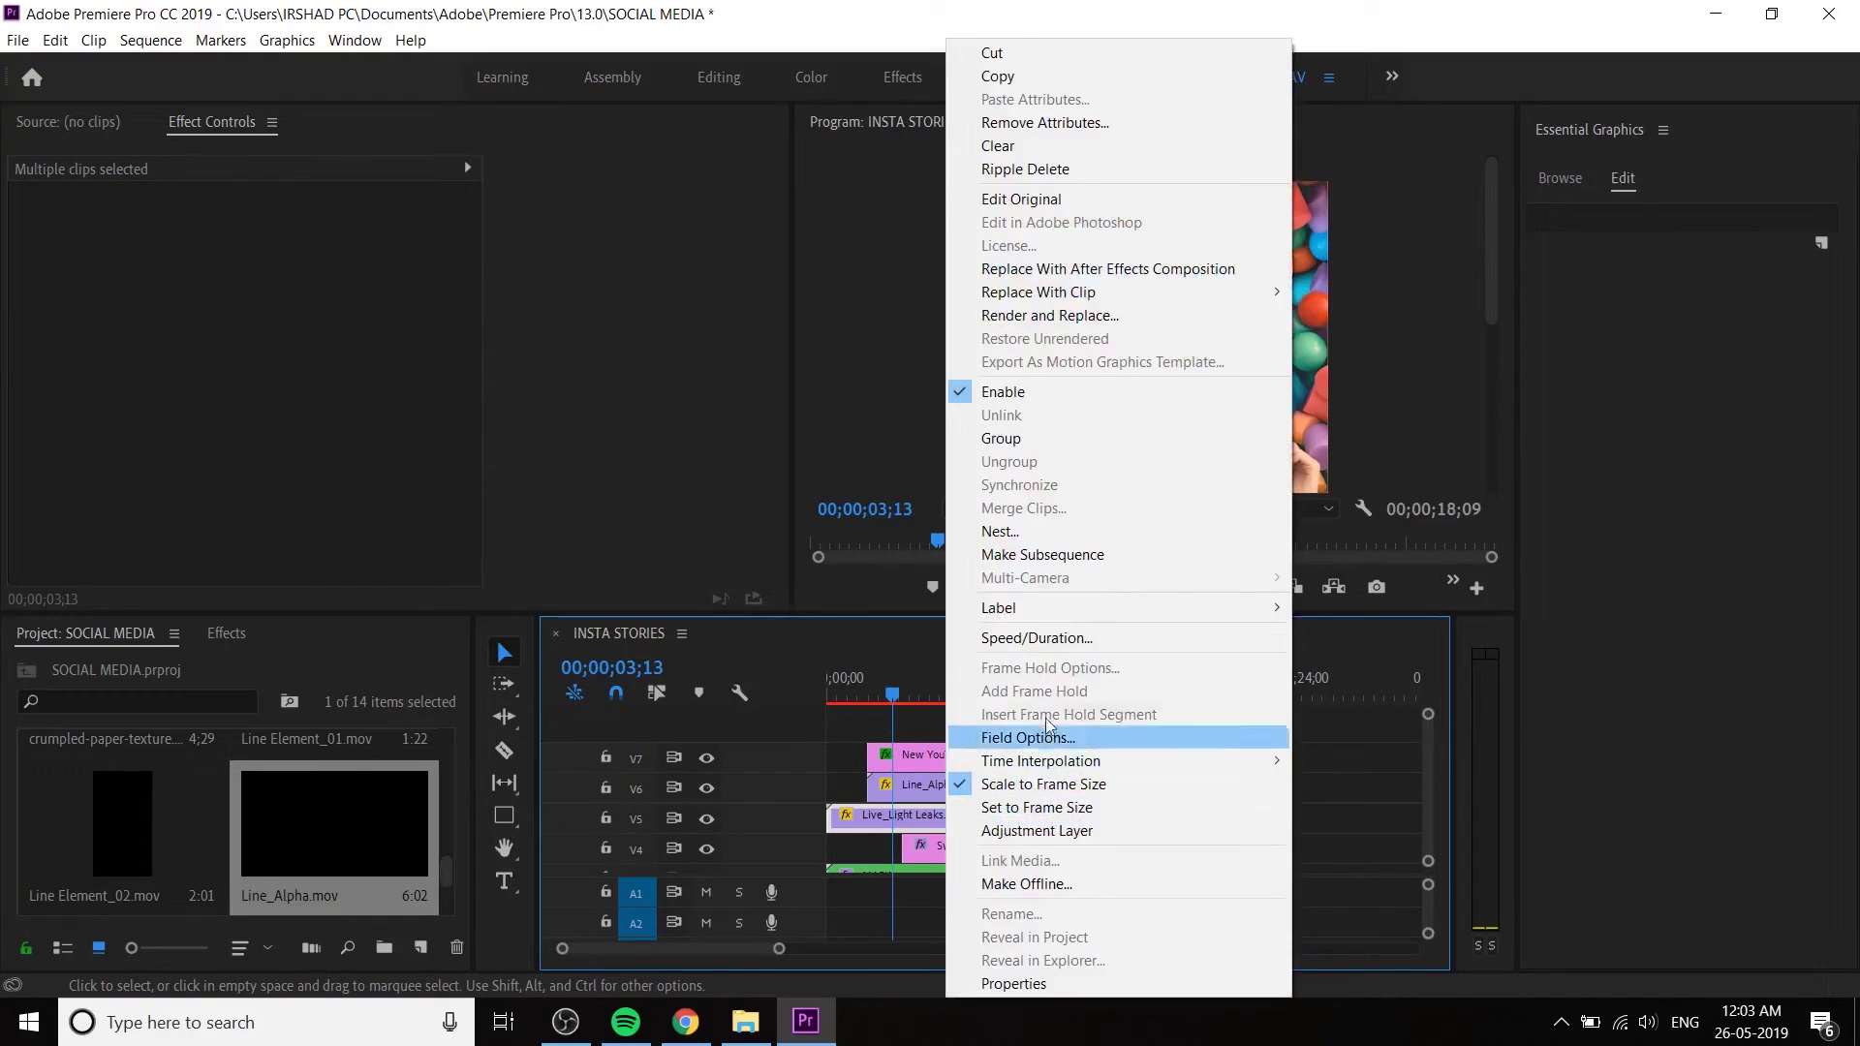
mouse_move(1059, 608)
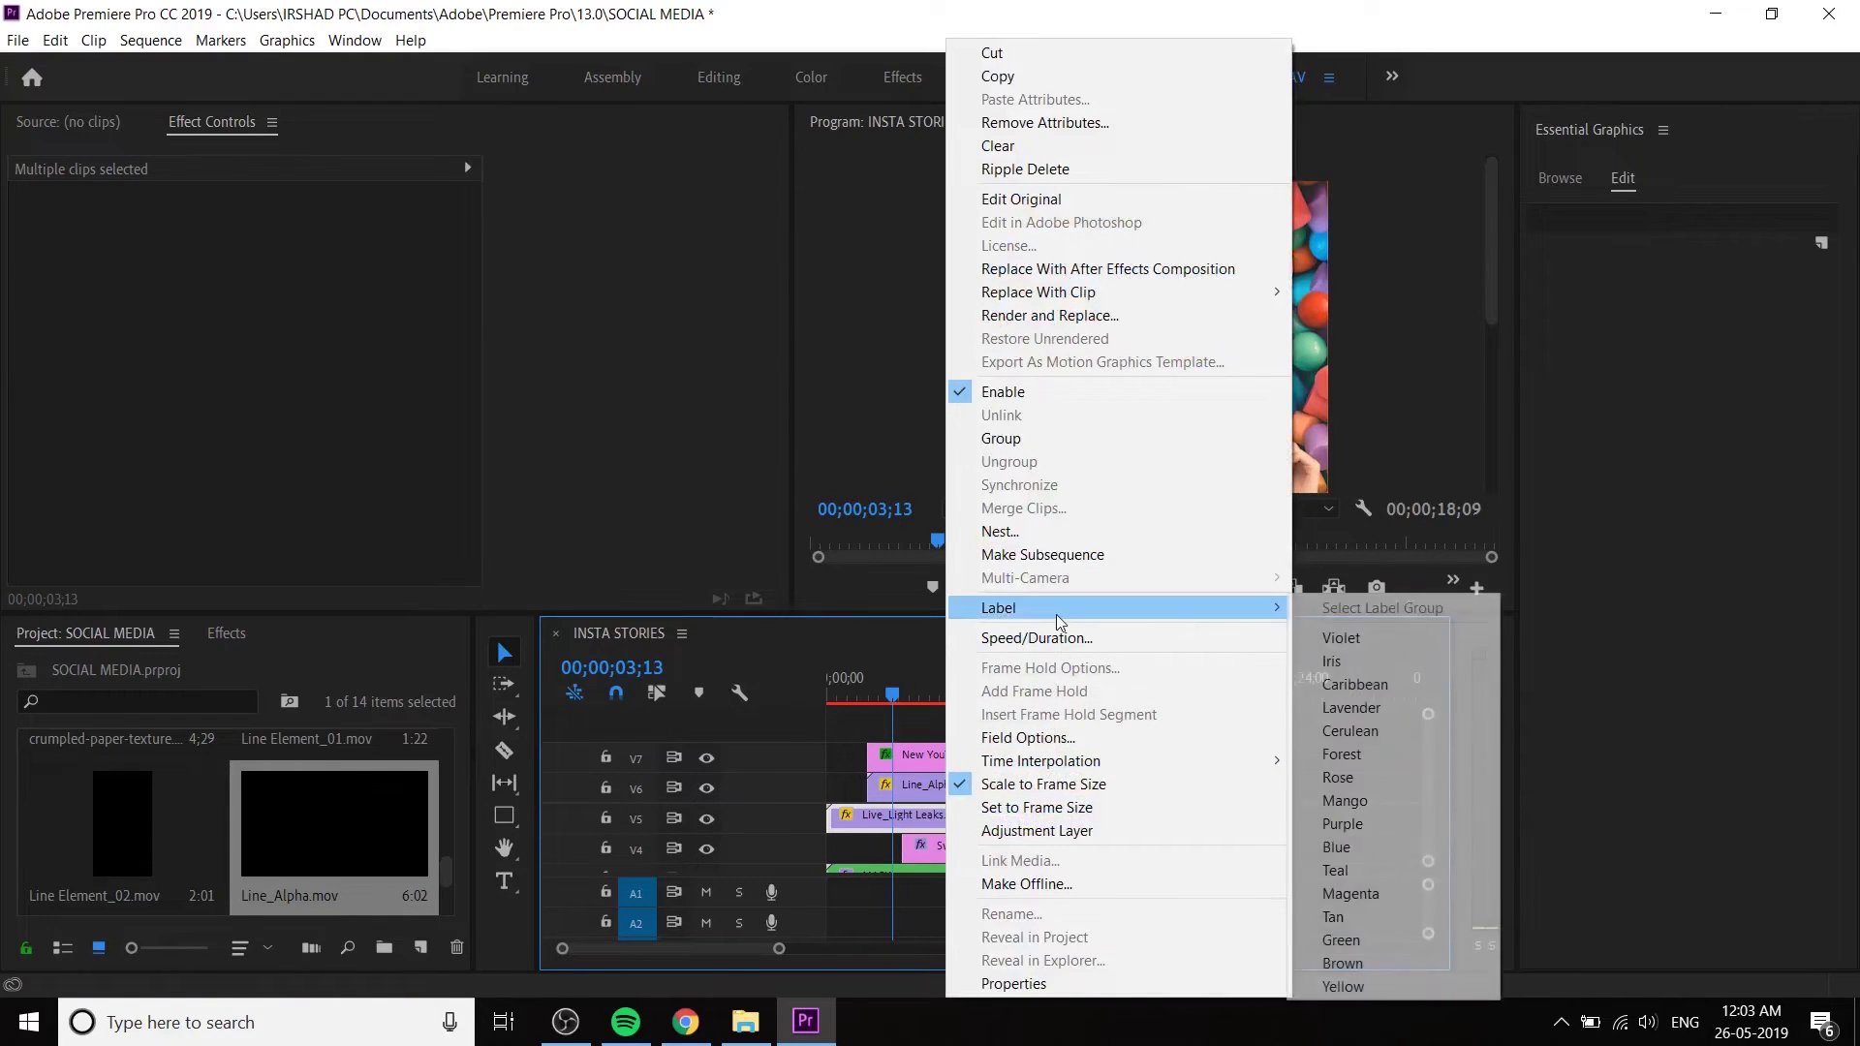
click(1362, 823)
click(1362, 824)
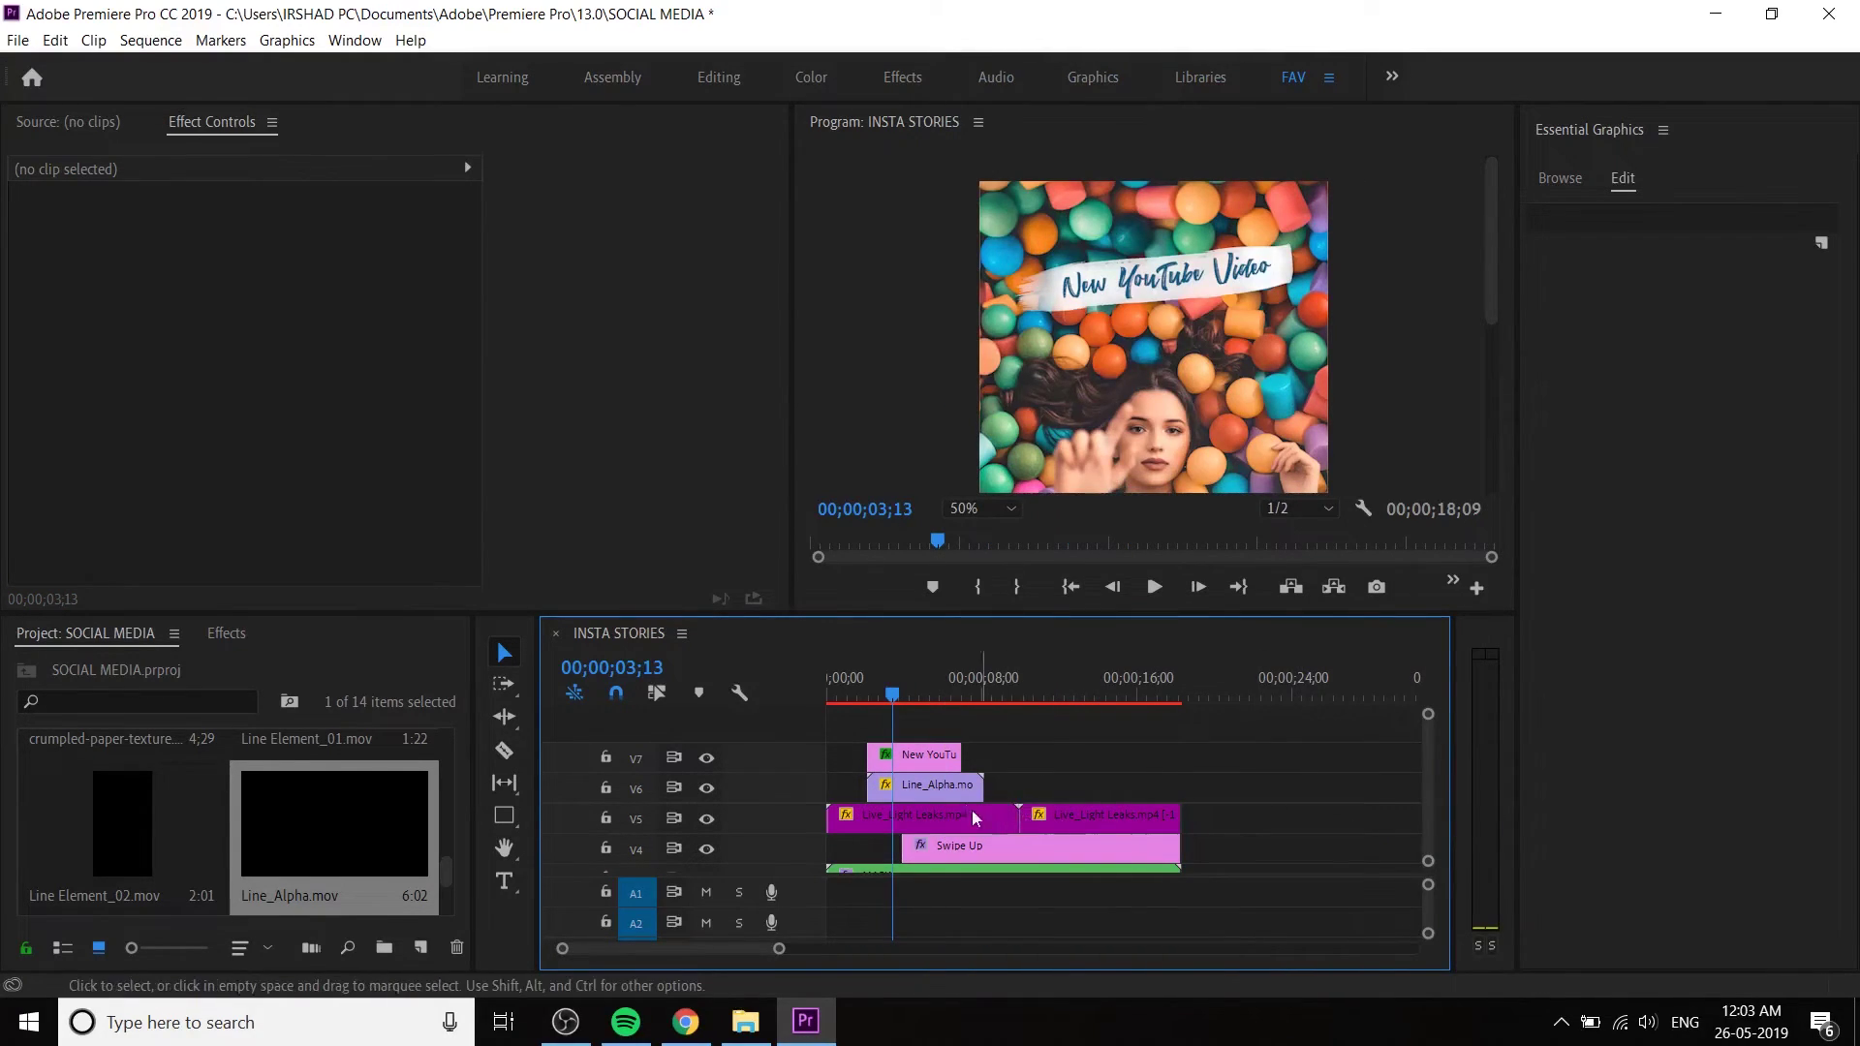
- Set the label color of the New YouTube Video and Line_Alpha clips to Green and save the project
click(877, 787)
drag(1013, 731, 928, 797)
right_click(928, 797)
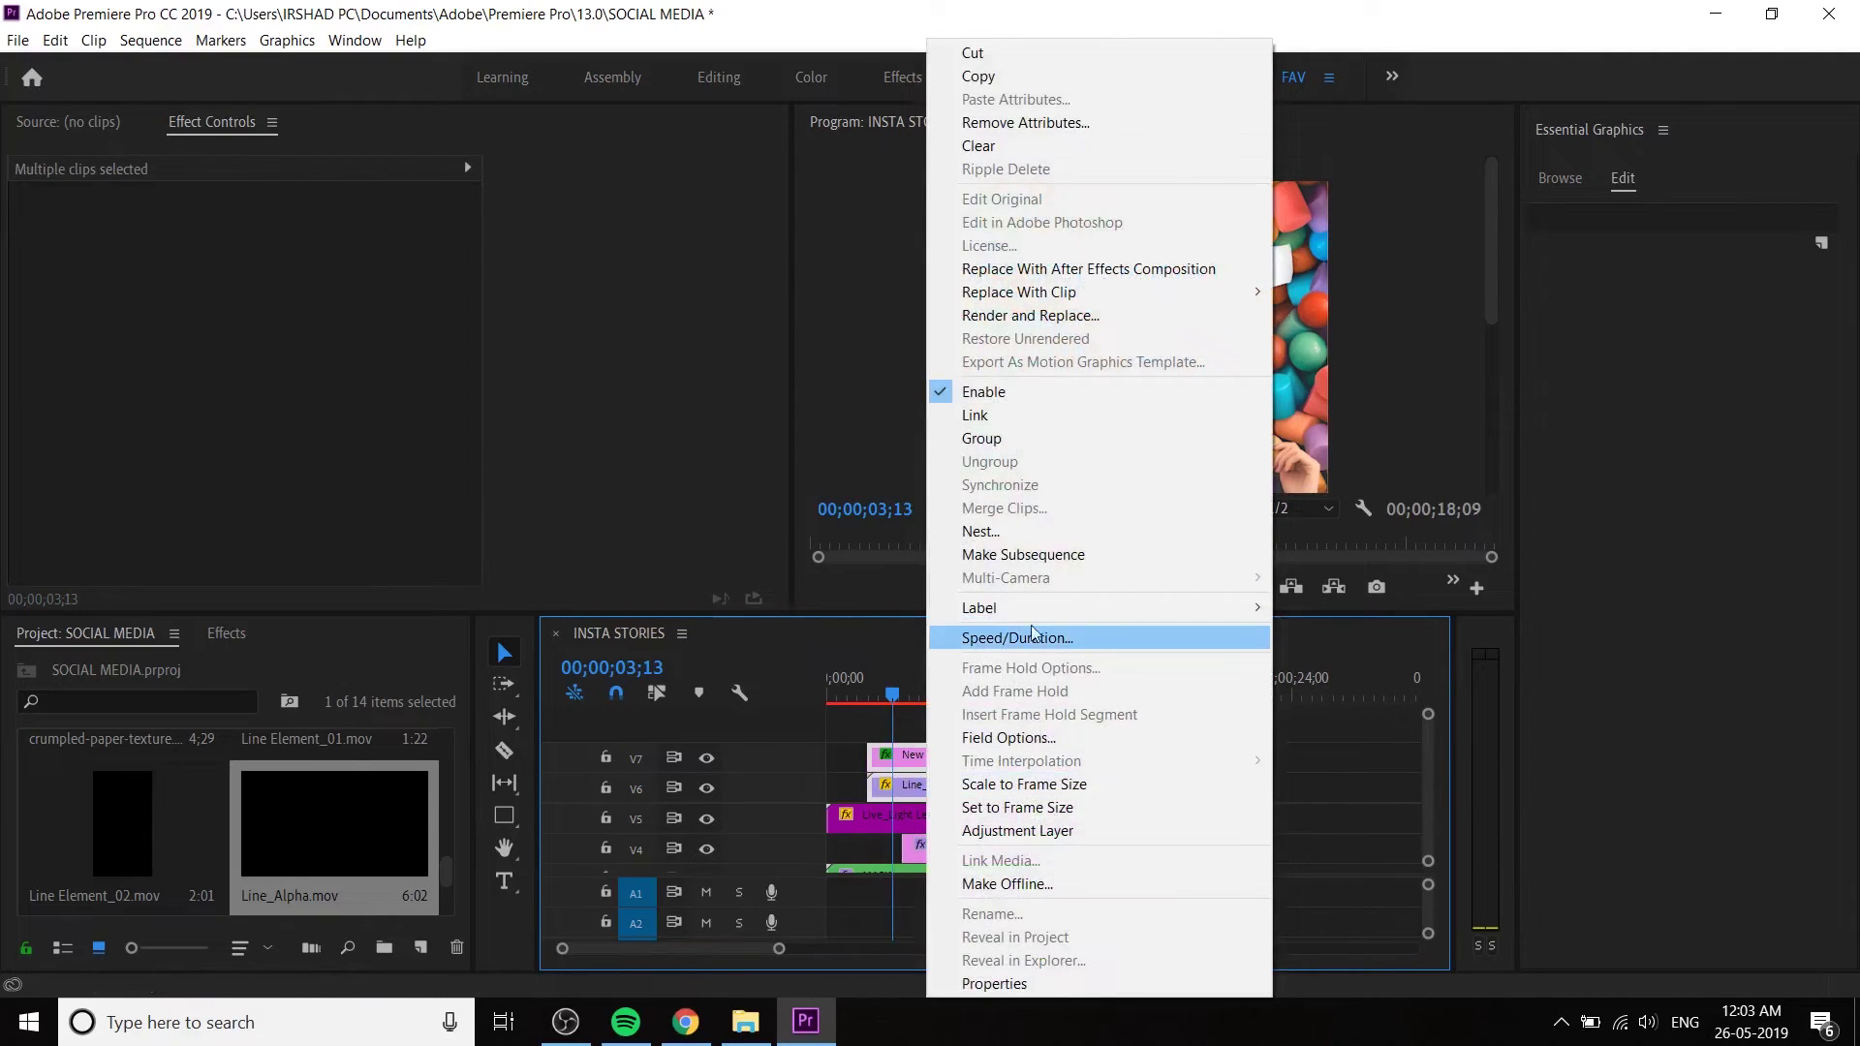
mouse_move(1037, 609)
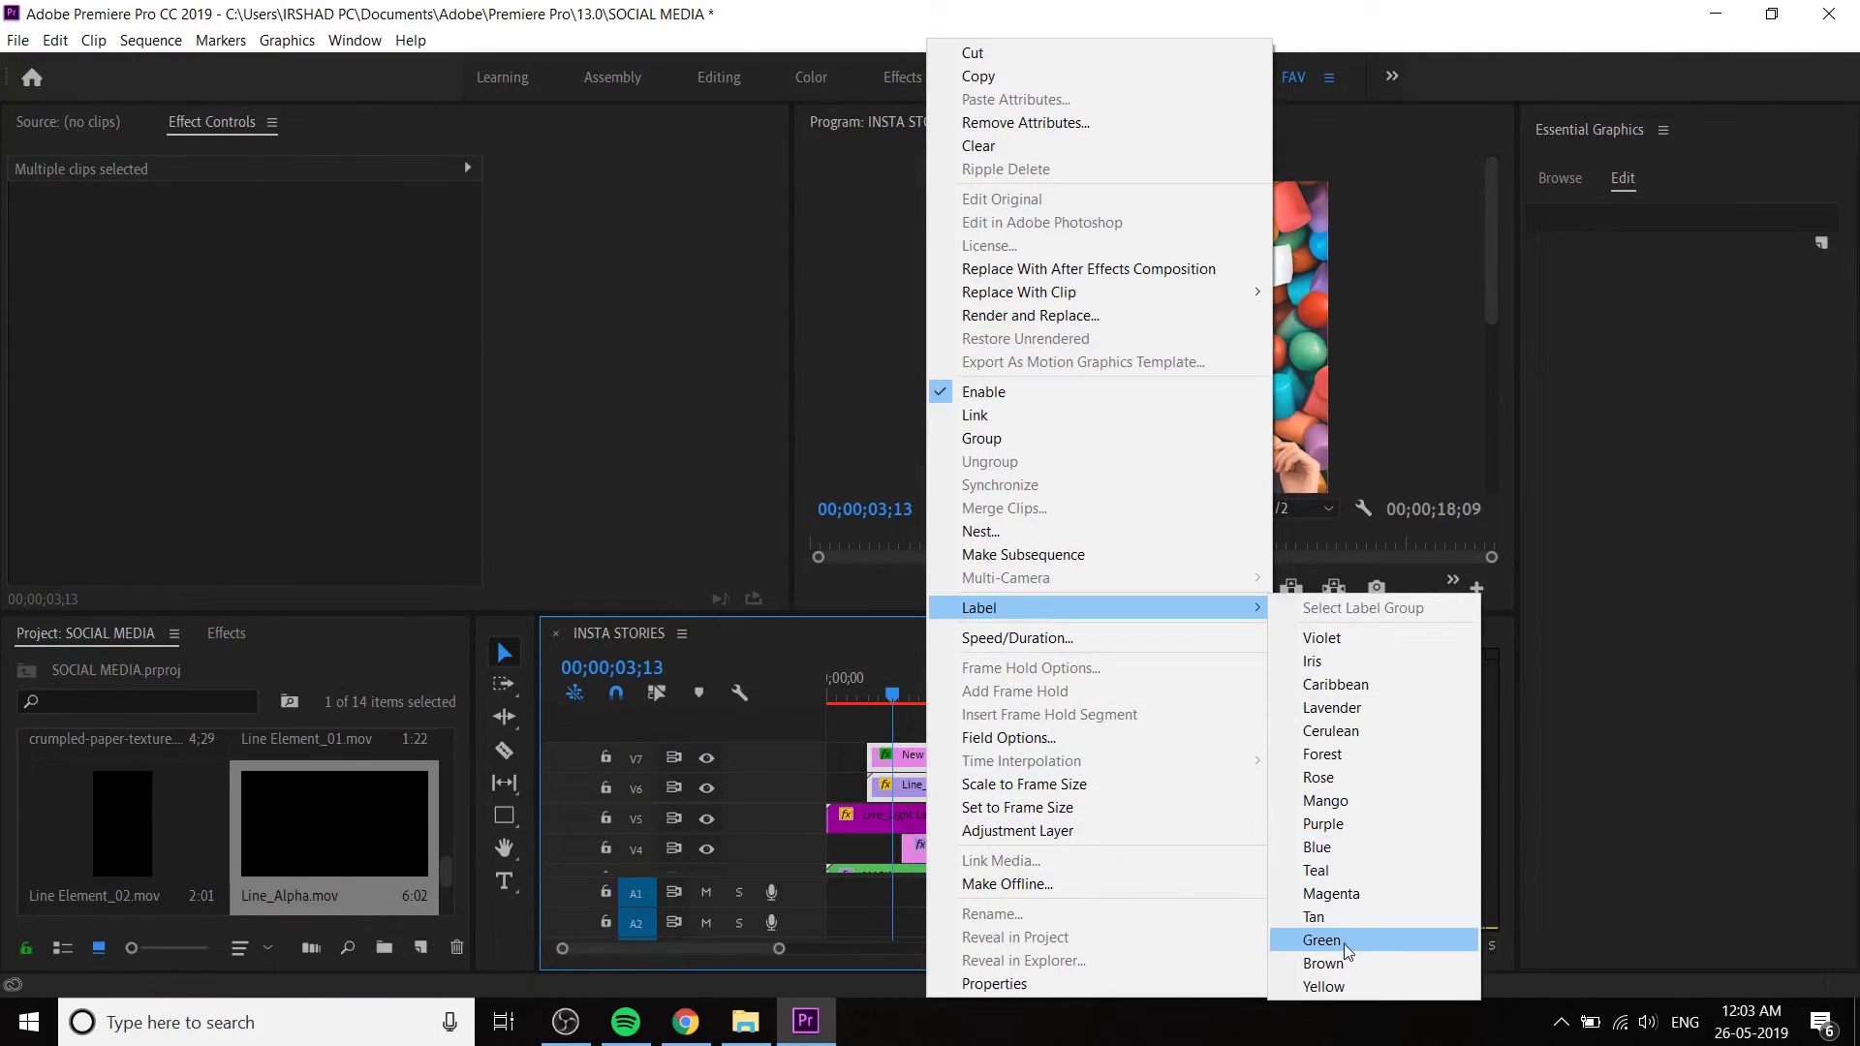
click(1346, 950)
click(1322, 835)
key(ctrl+s)
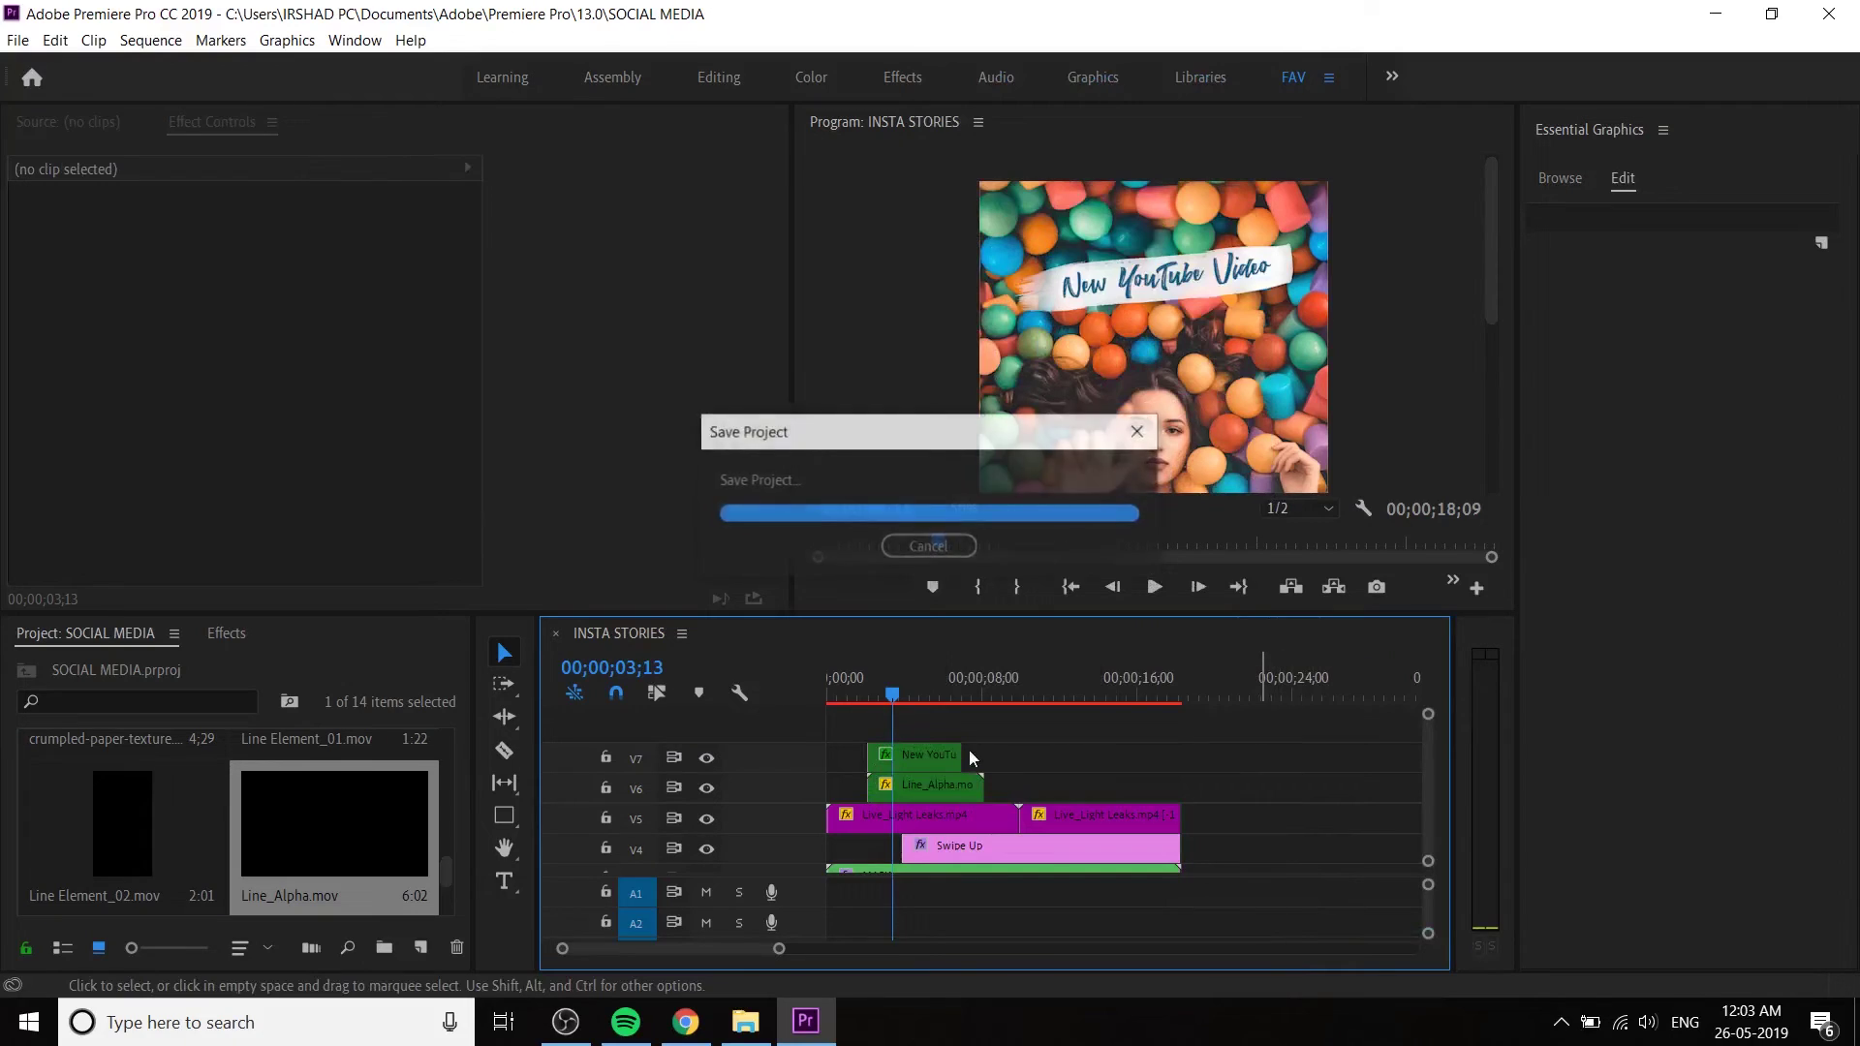
- Move the Line_Alpha clip from V6 to V8, above the New YouTube Video title, and check the brush-stroke reveal
click(939, 753)
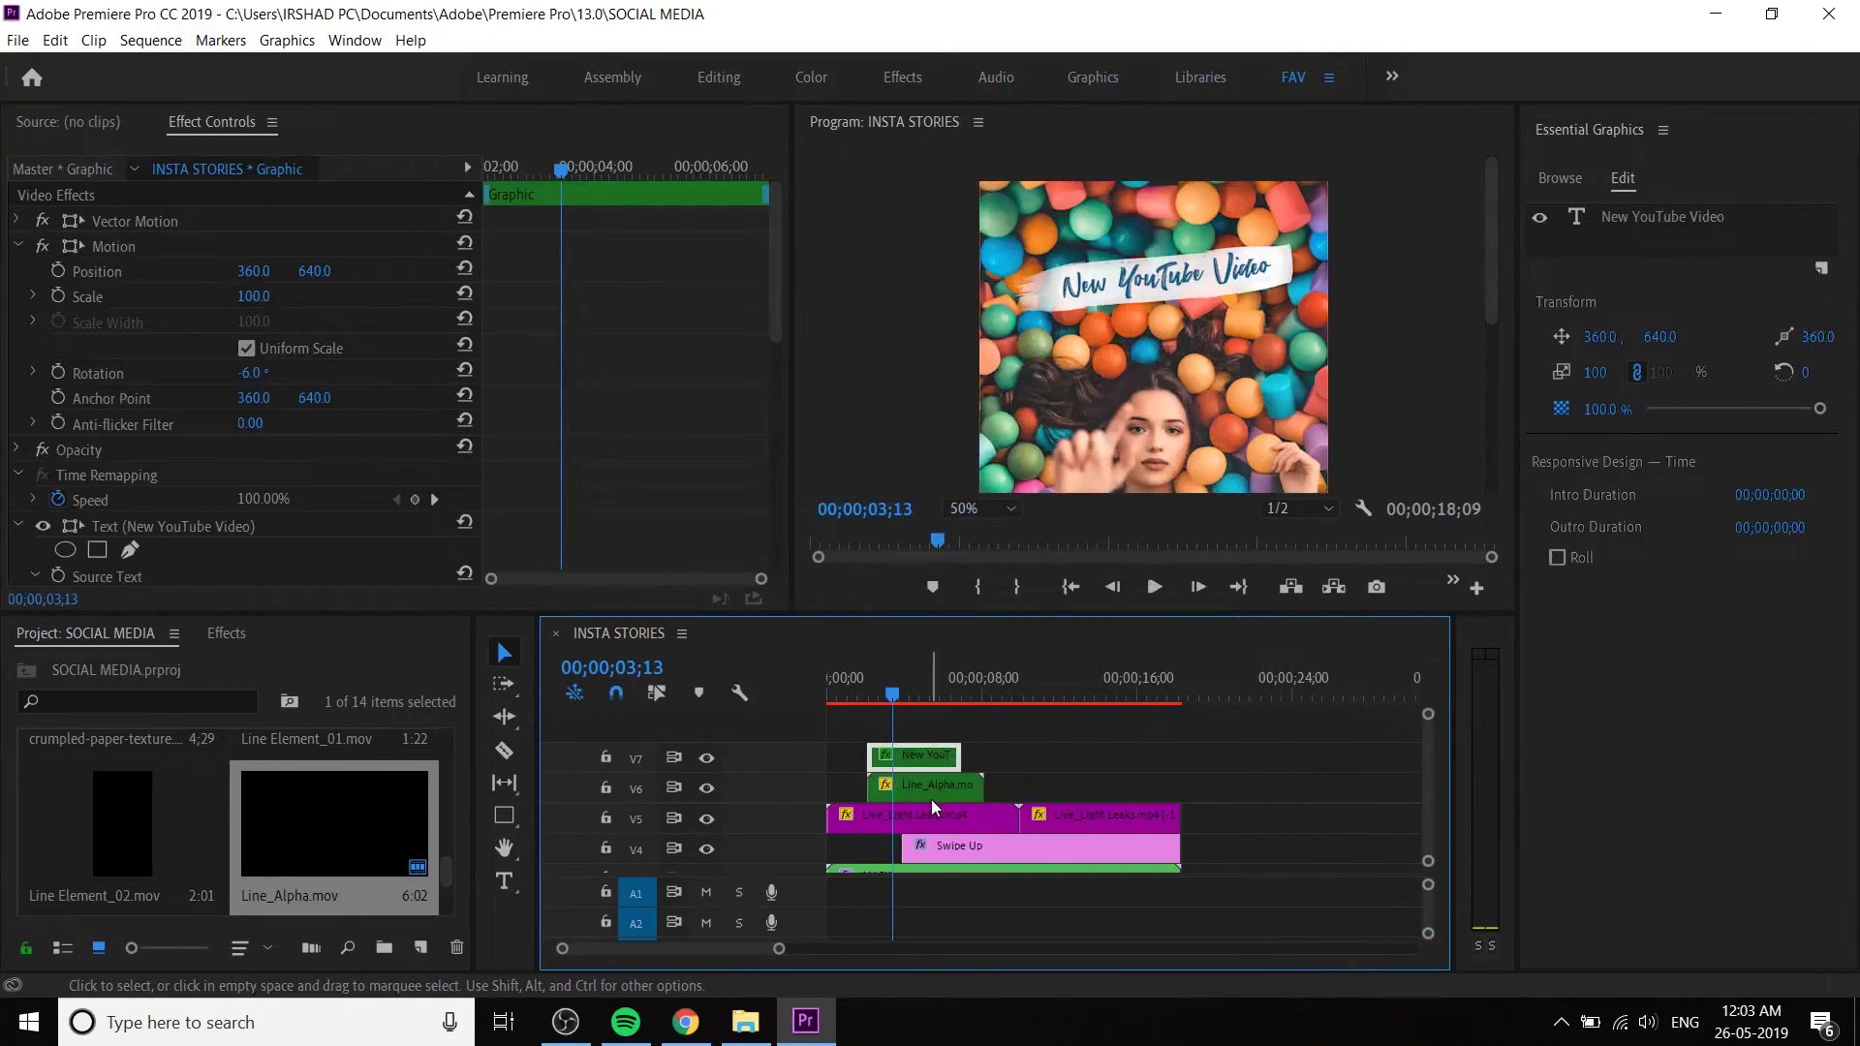
click(932, 783)
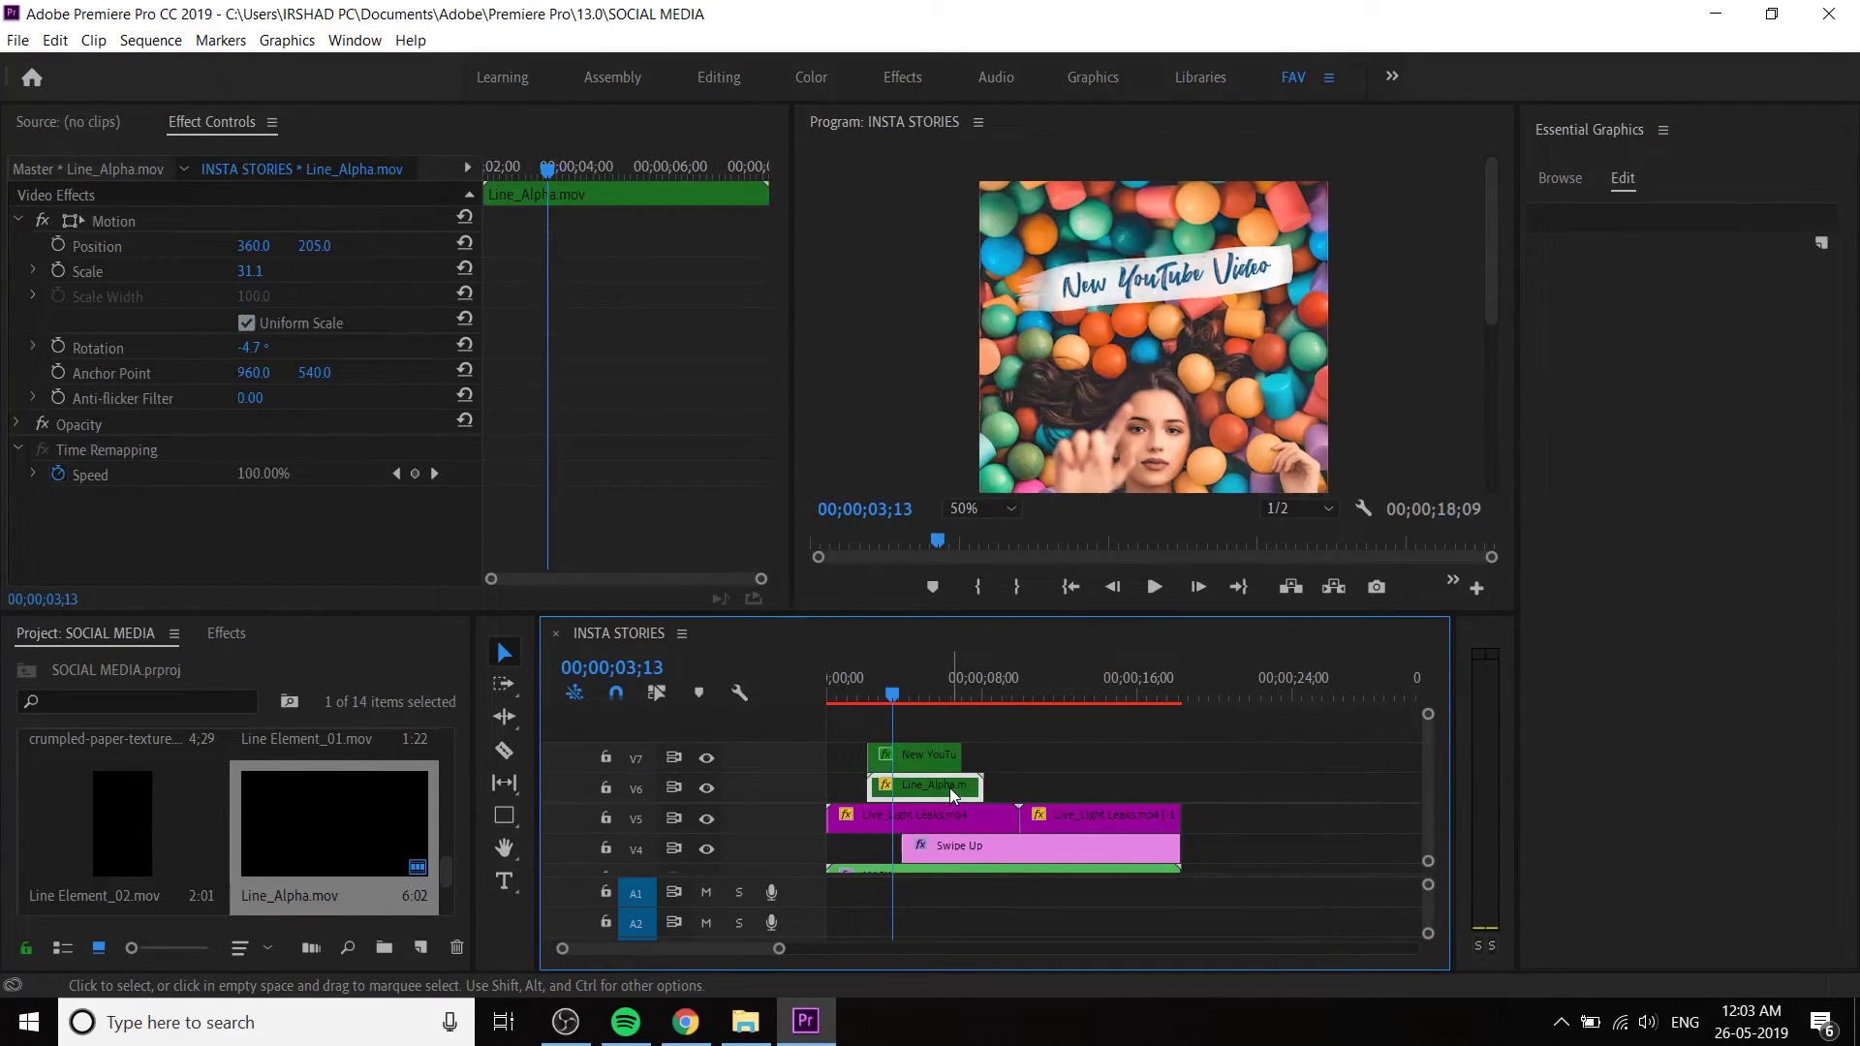
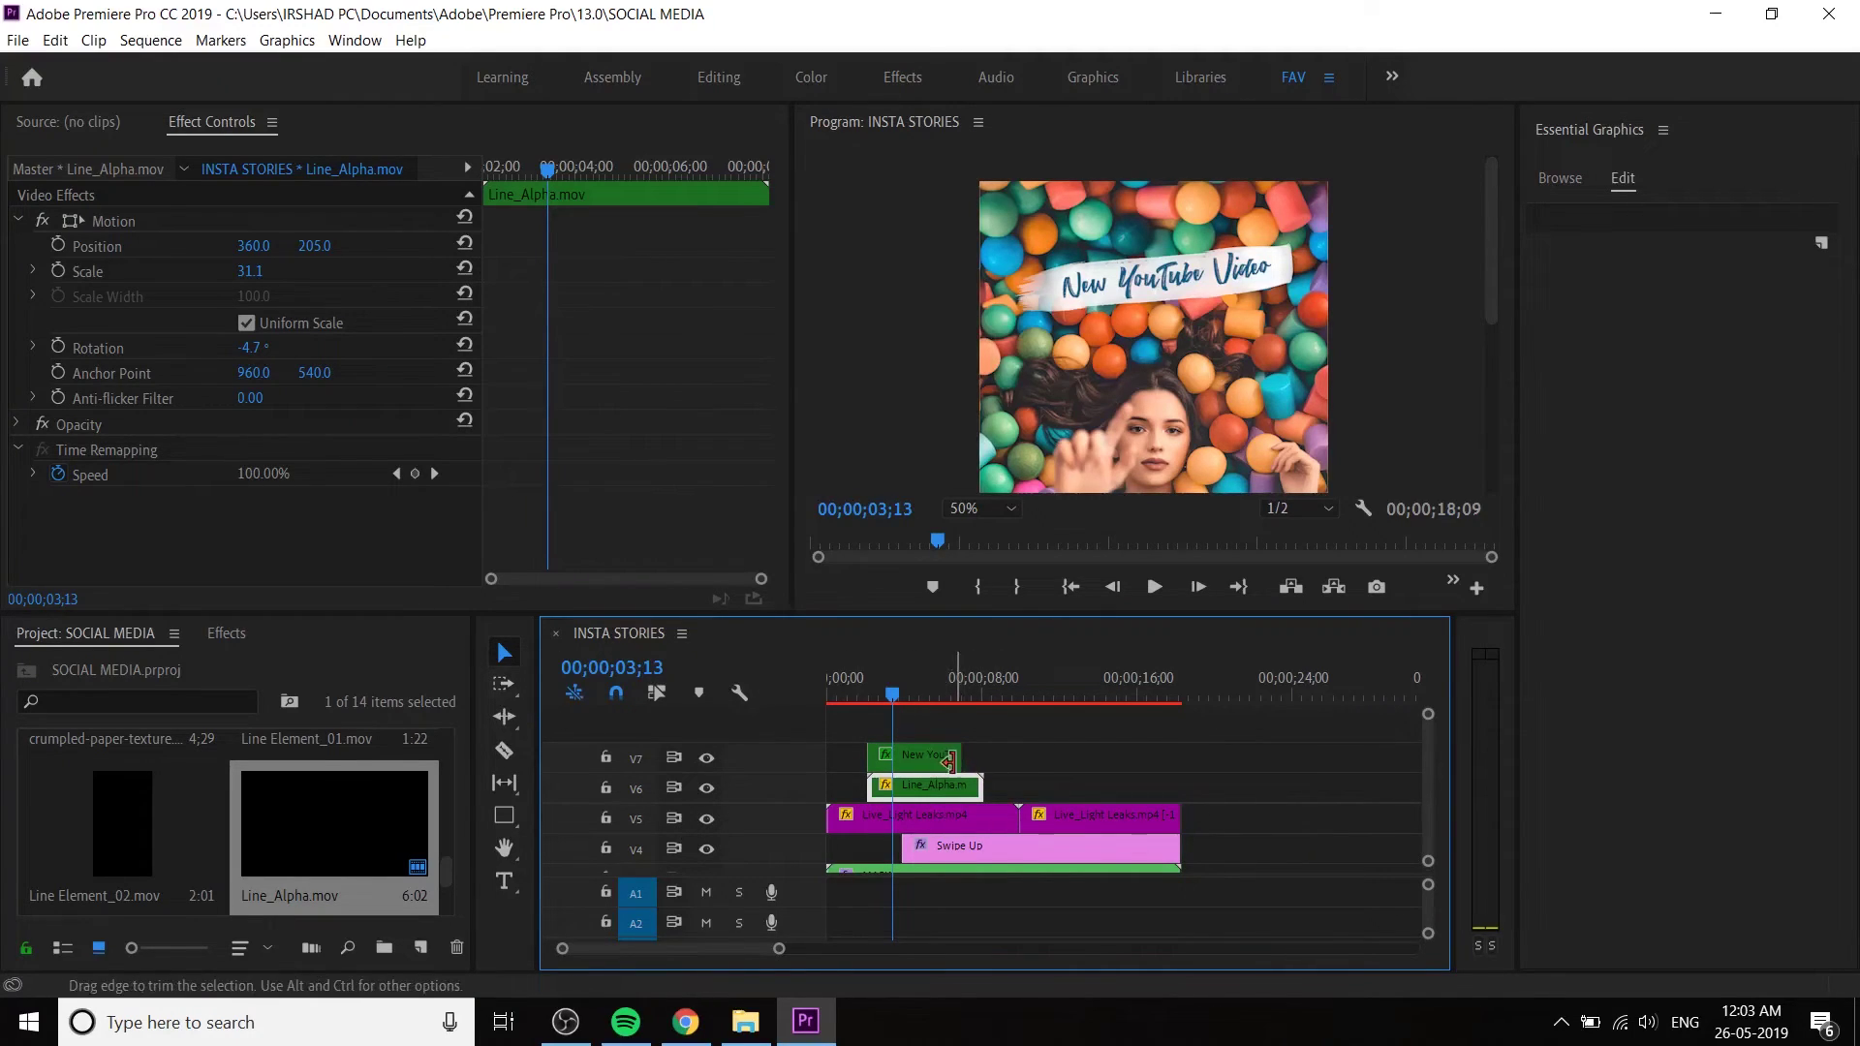
click(937, 756)
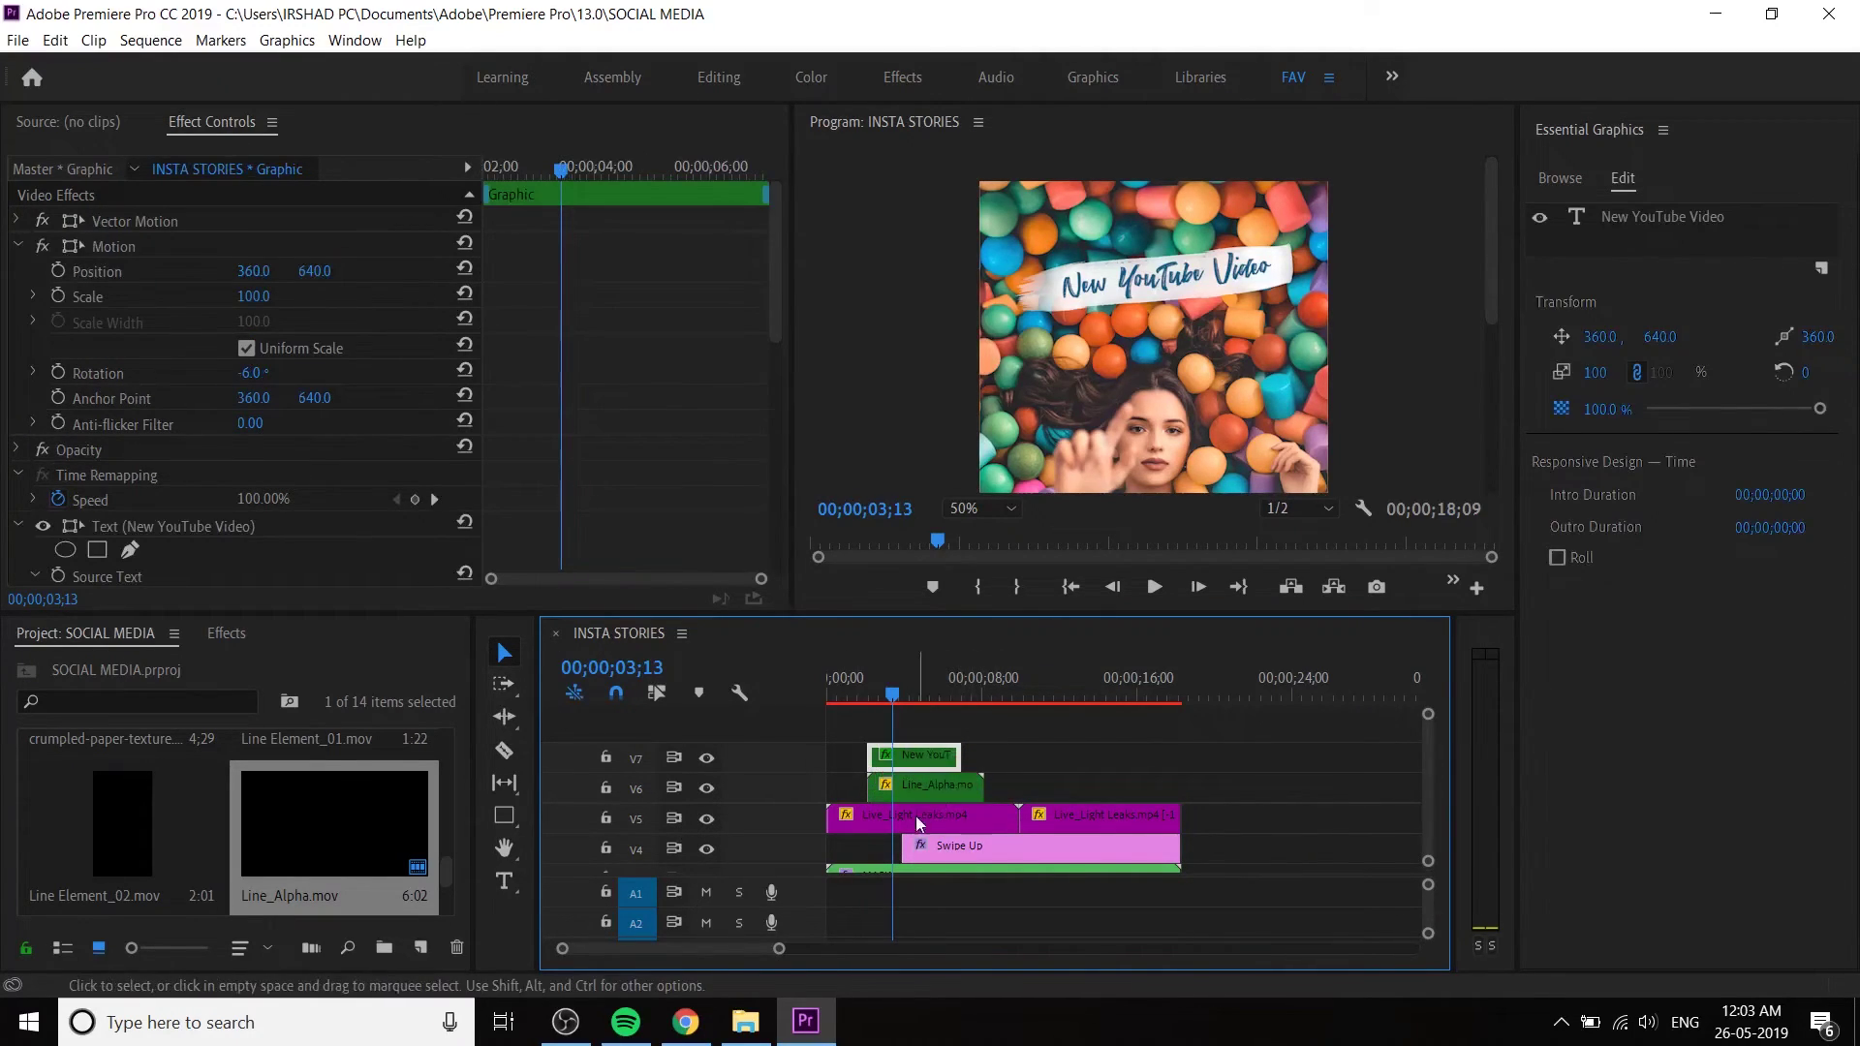
key(Delete)
click(935, 784)
scroll(952, 747, down, 2)
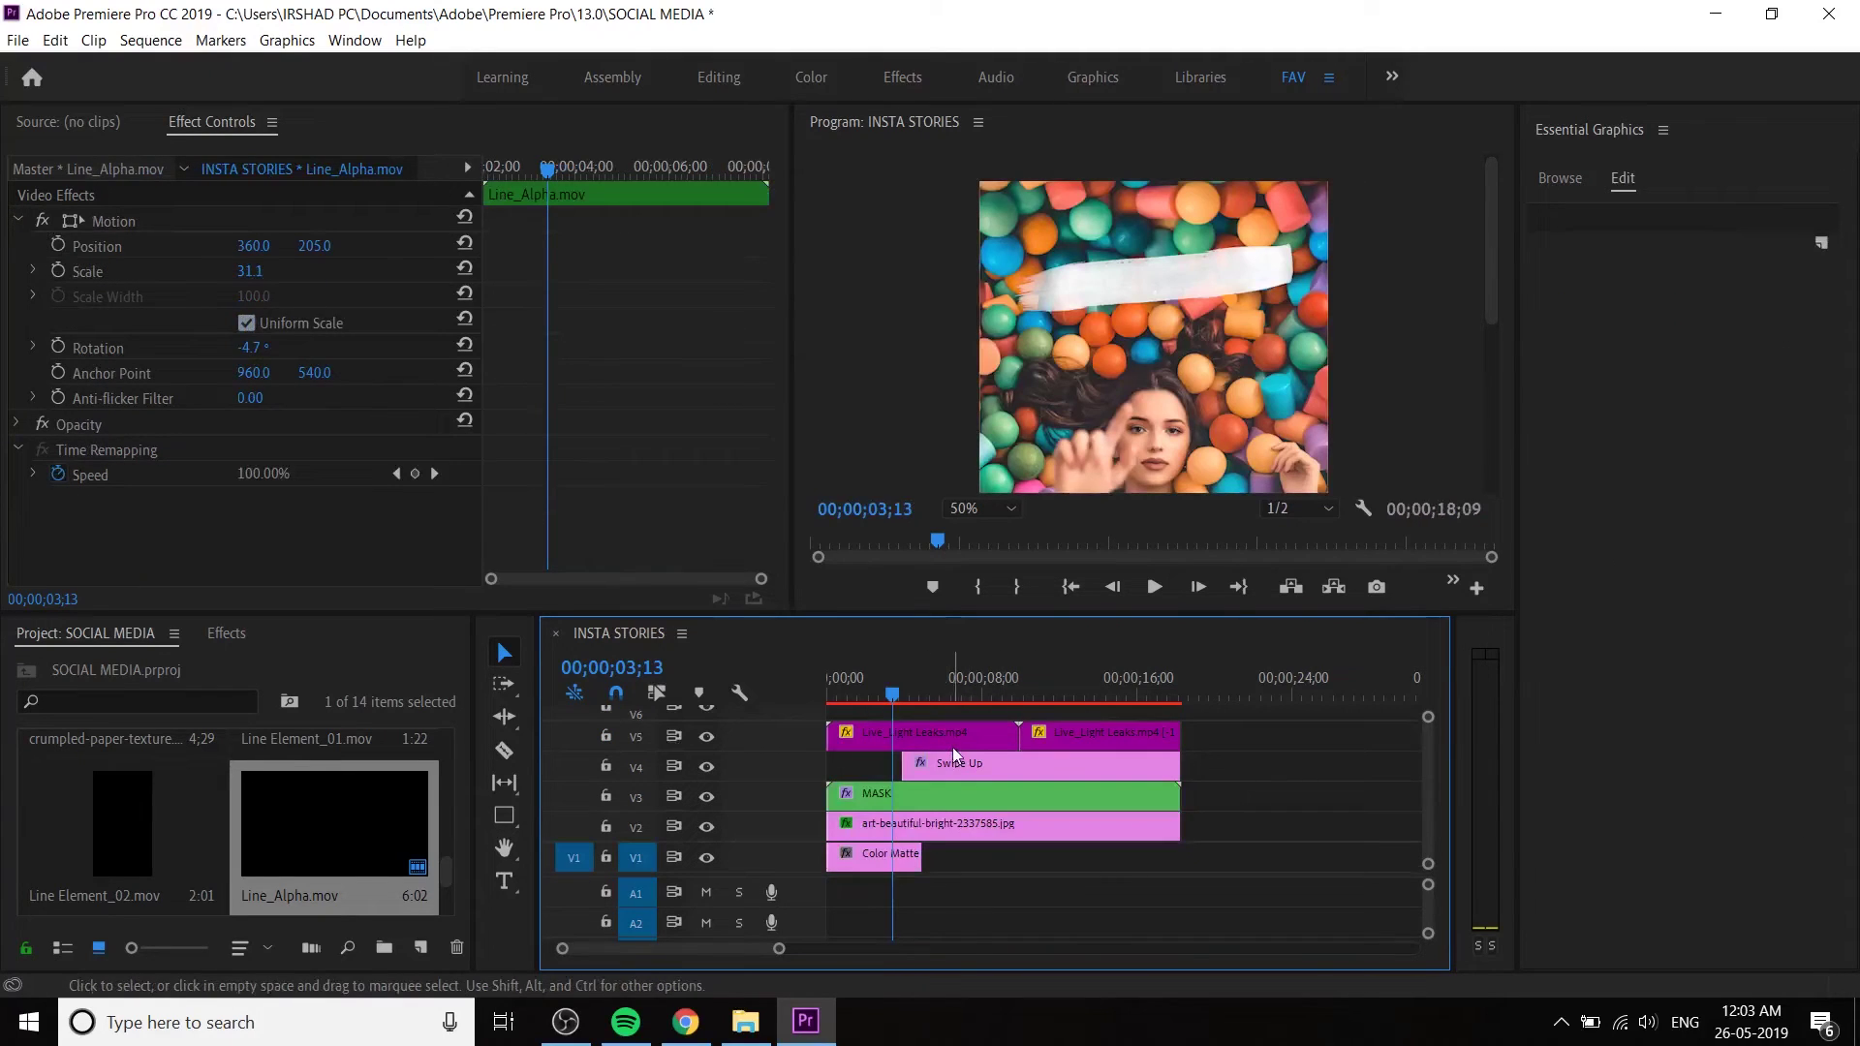
scroll(1428, 783, up, 3)
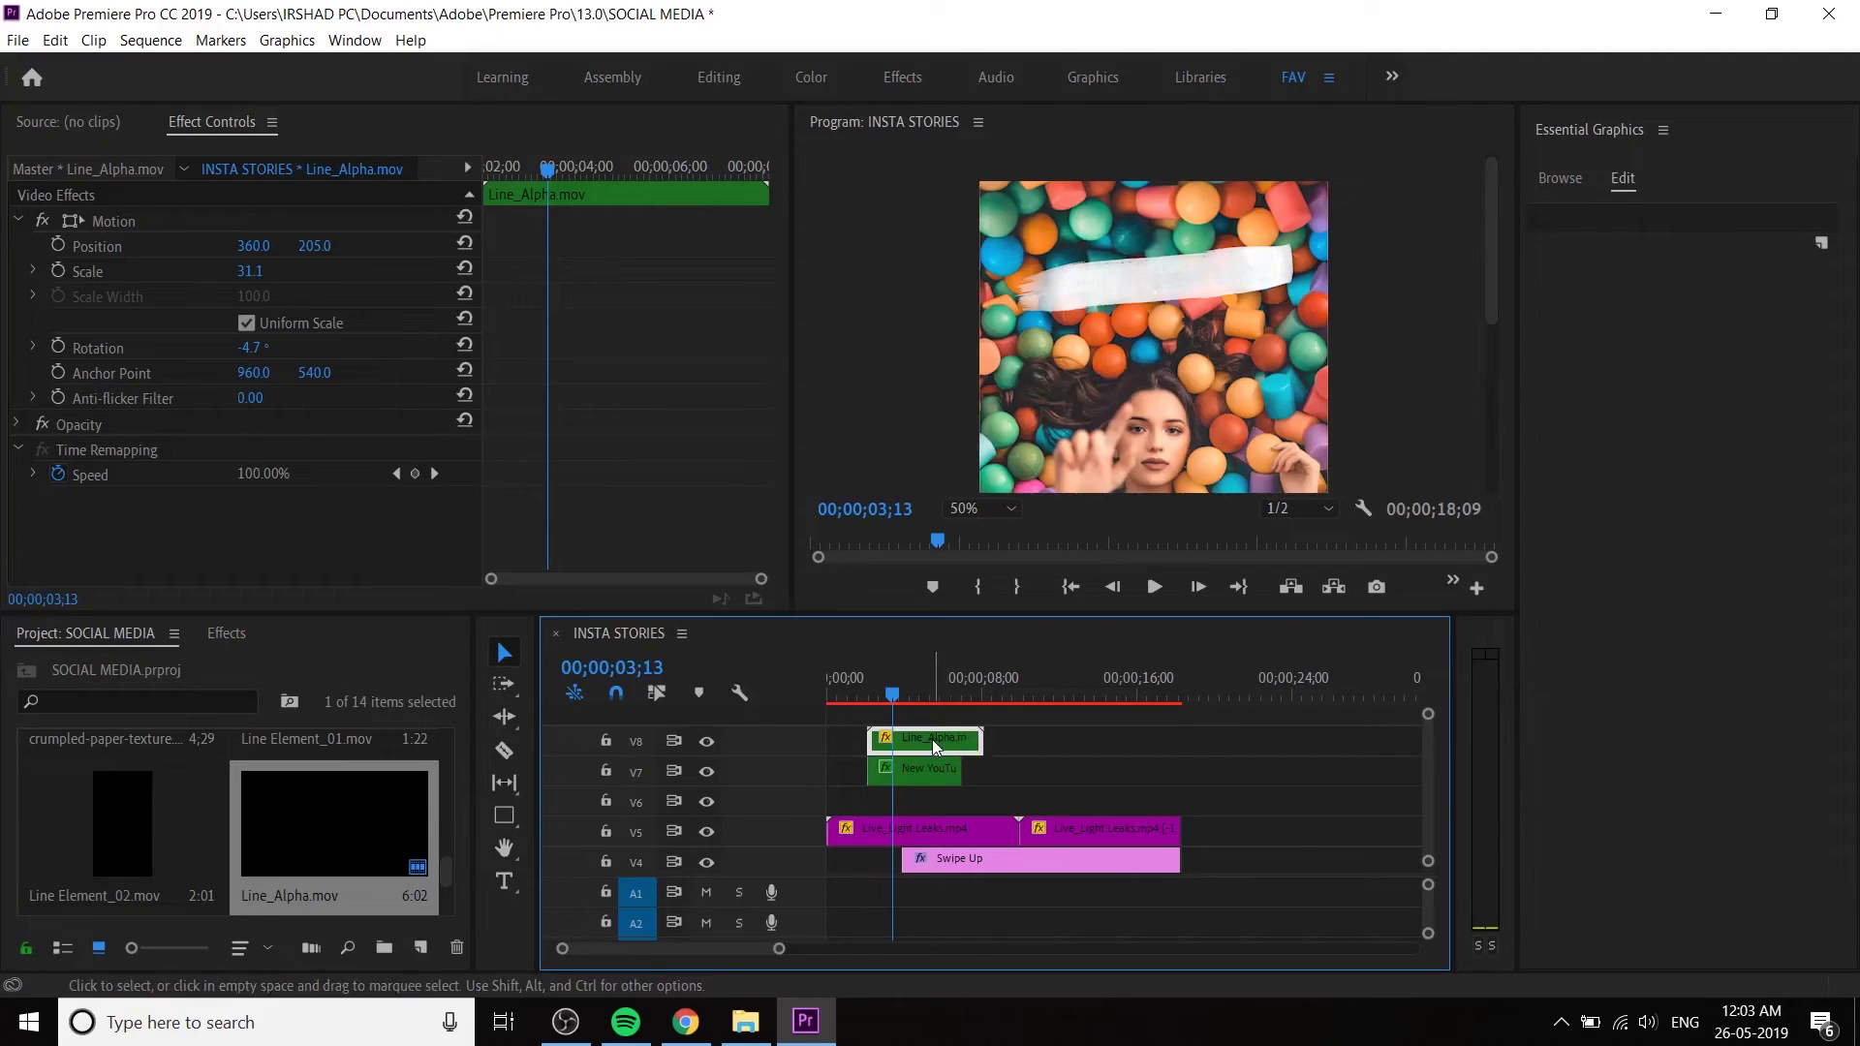
click(869, 694)
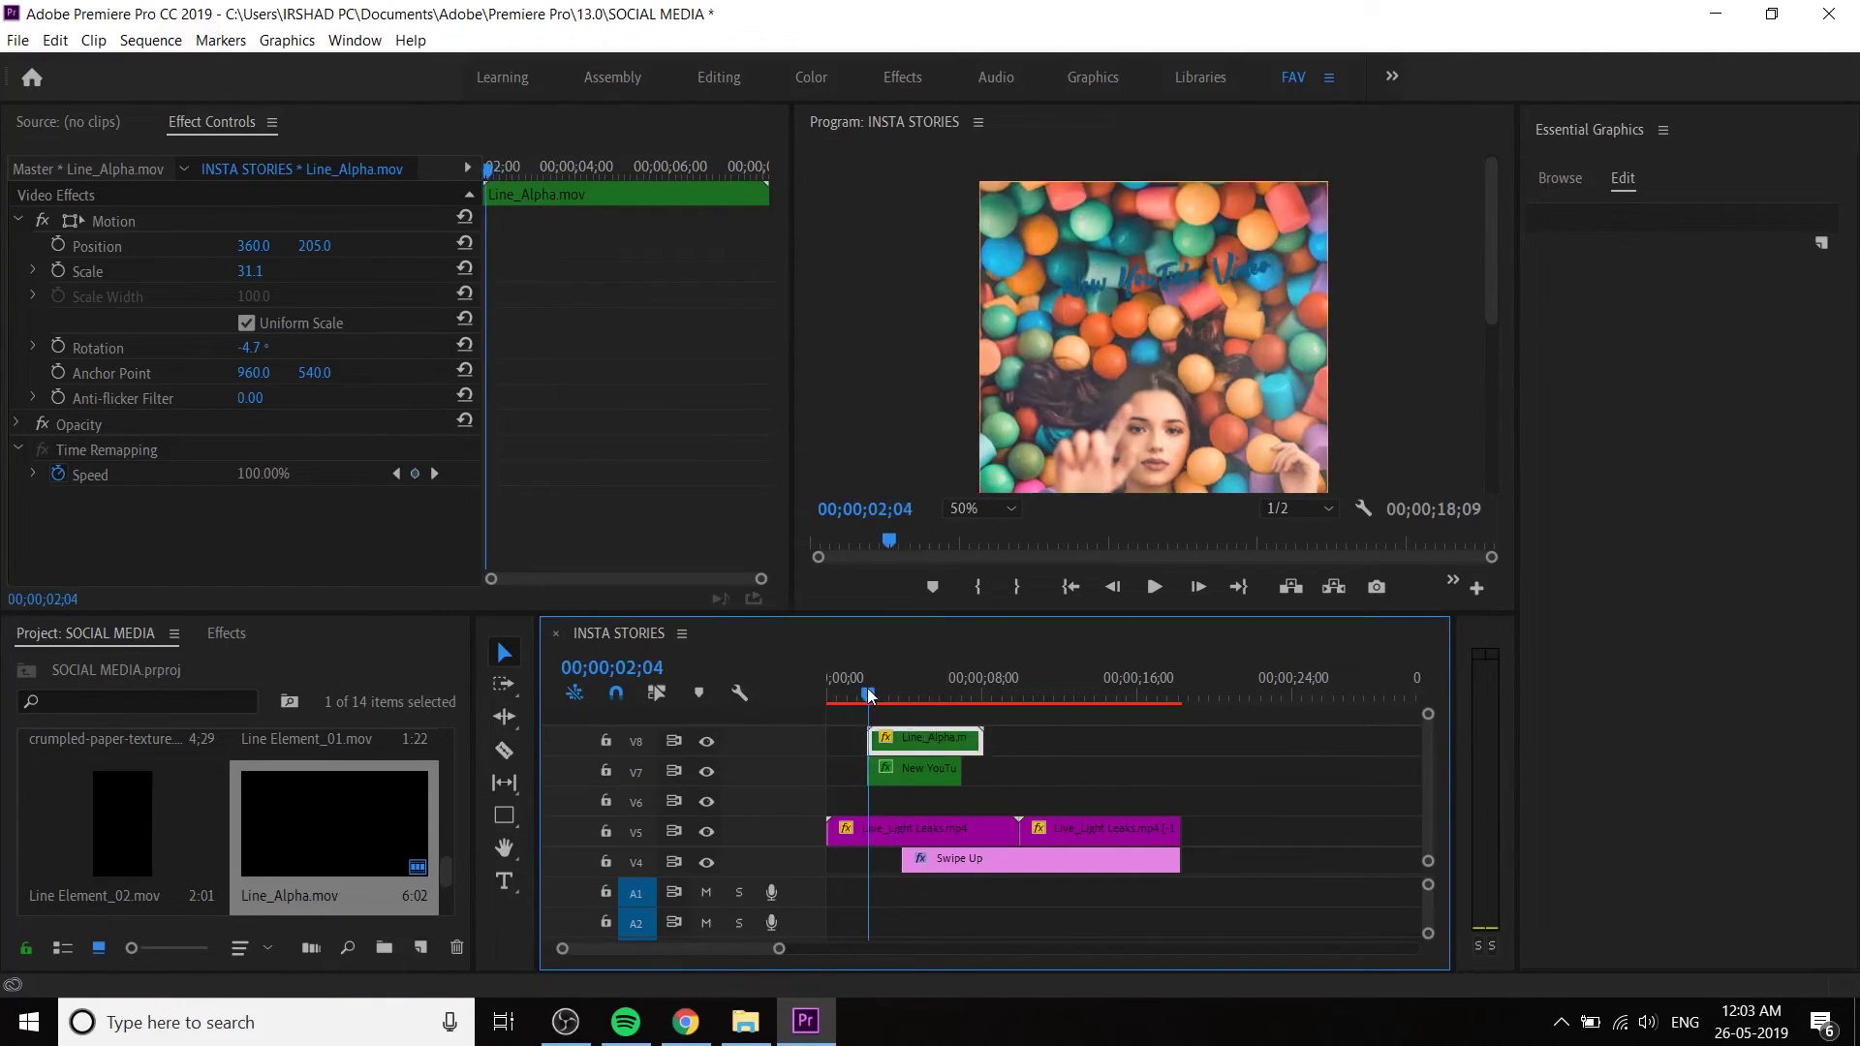
drag(869, 694, 870, 696)
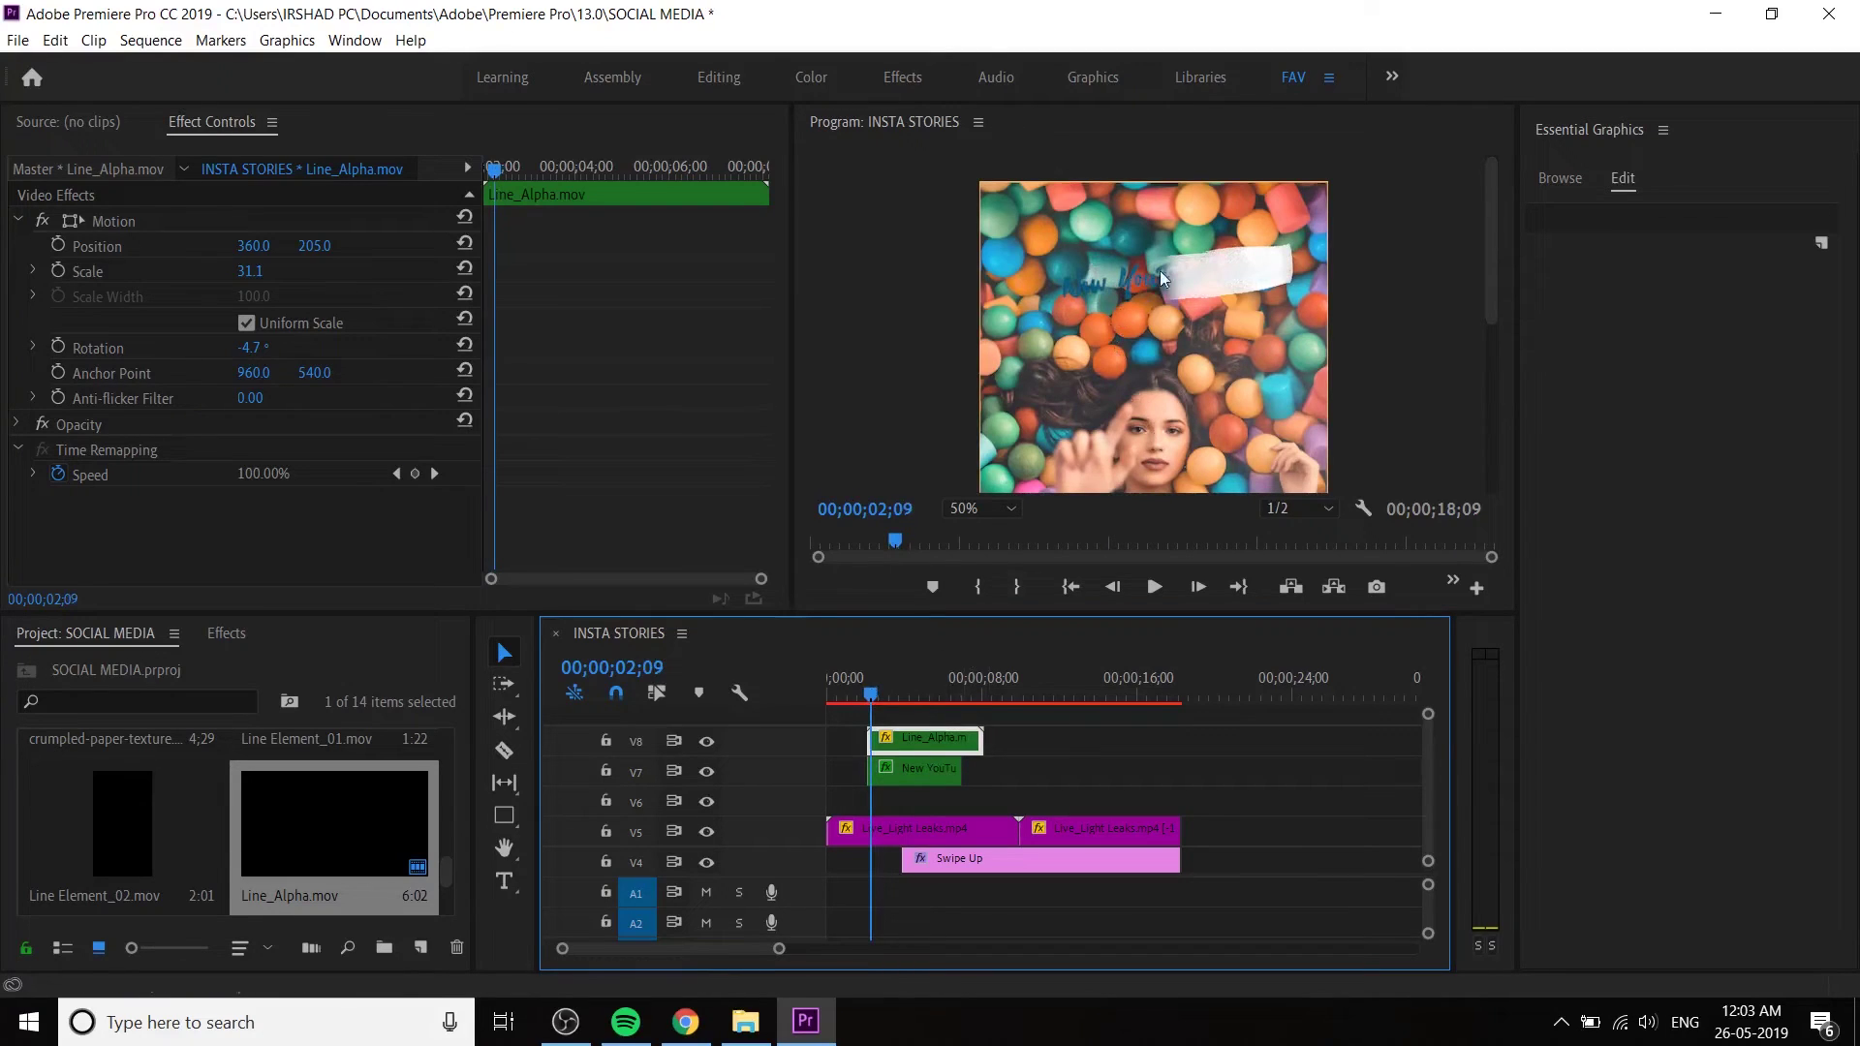
- Apply the Track Matte Key effect from the Keying group to the New YouTube Video clip on V7
click(929, 776)
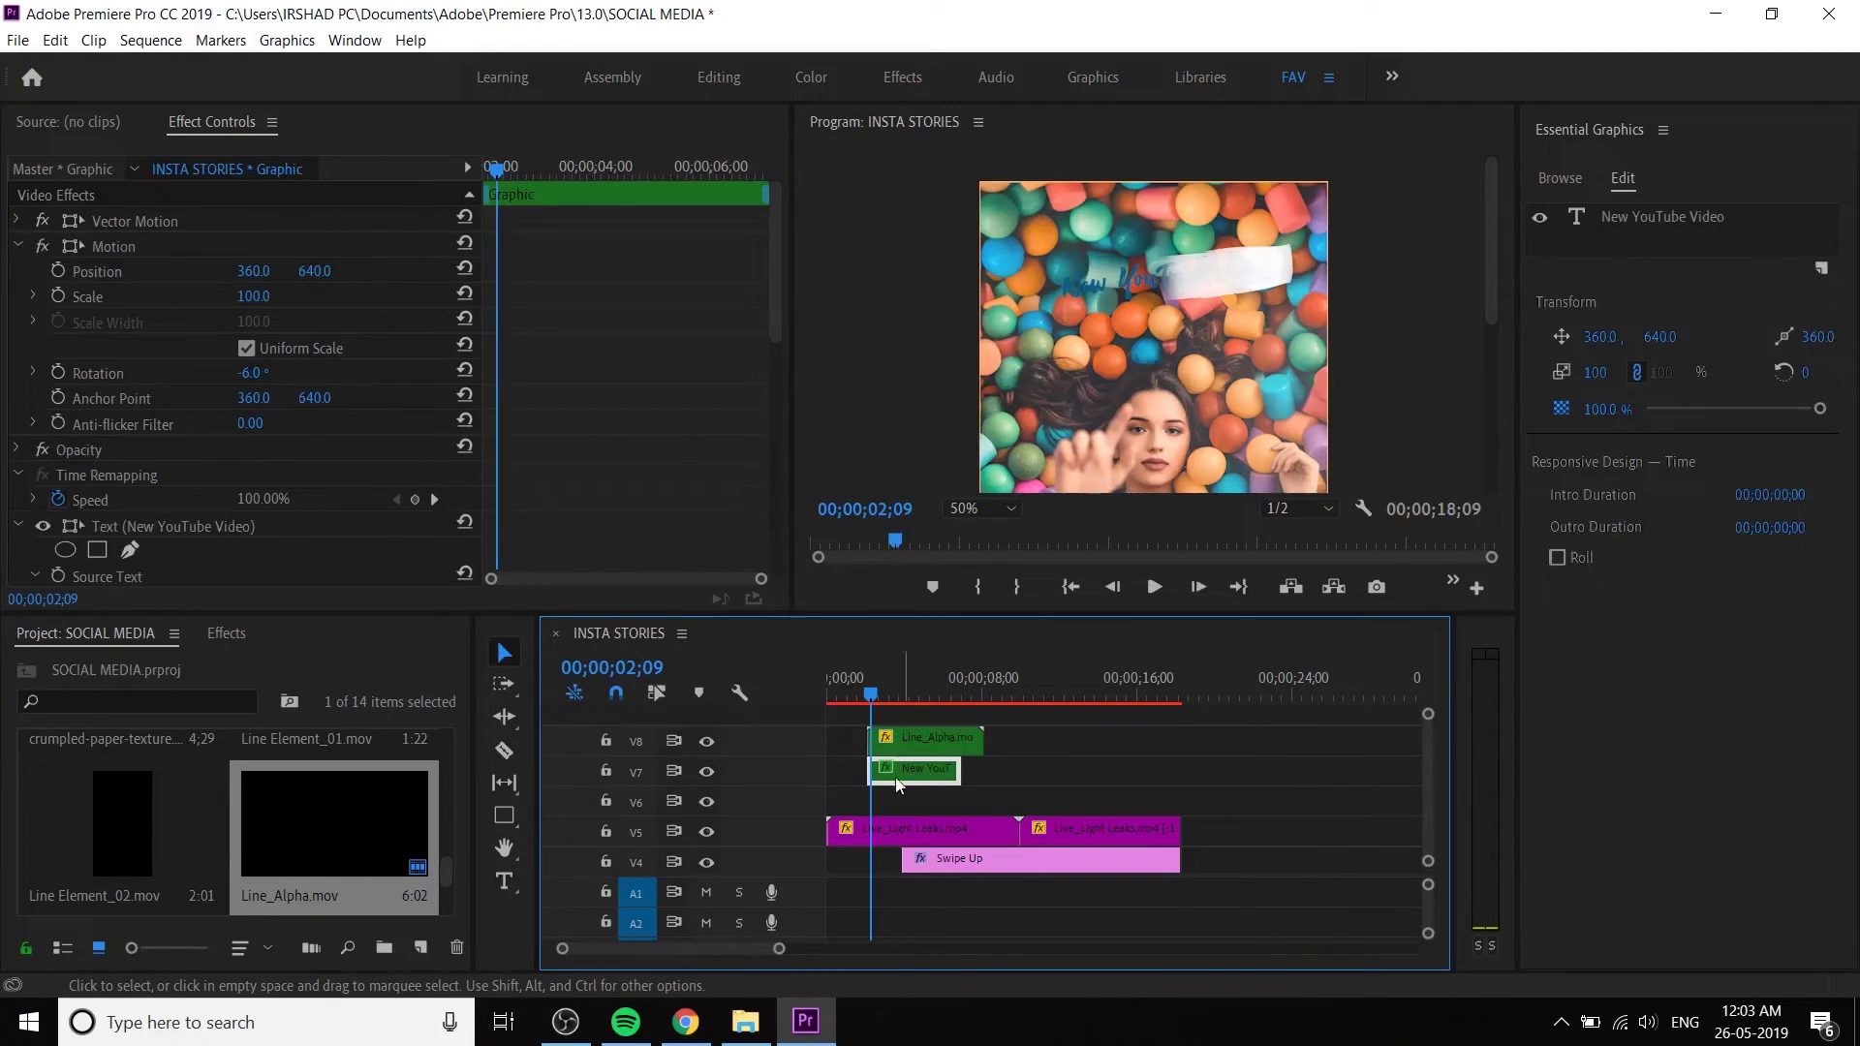
click(227, 634)
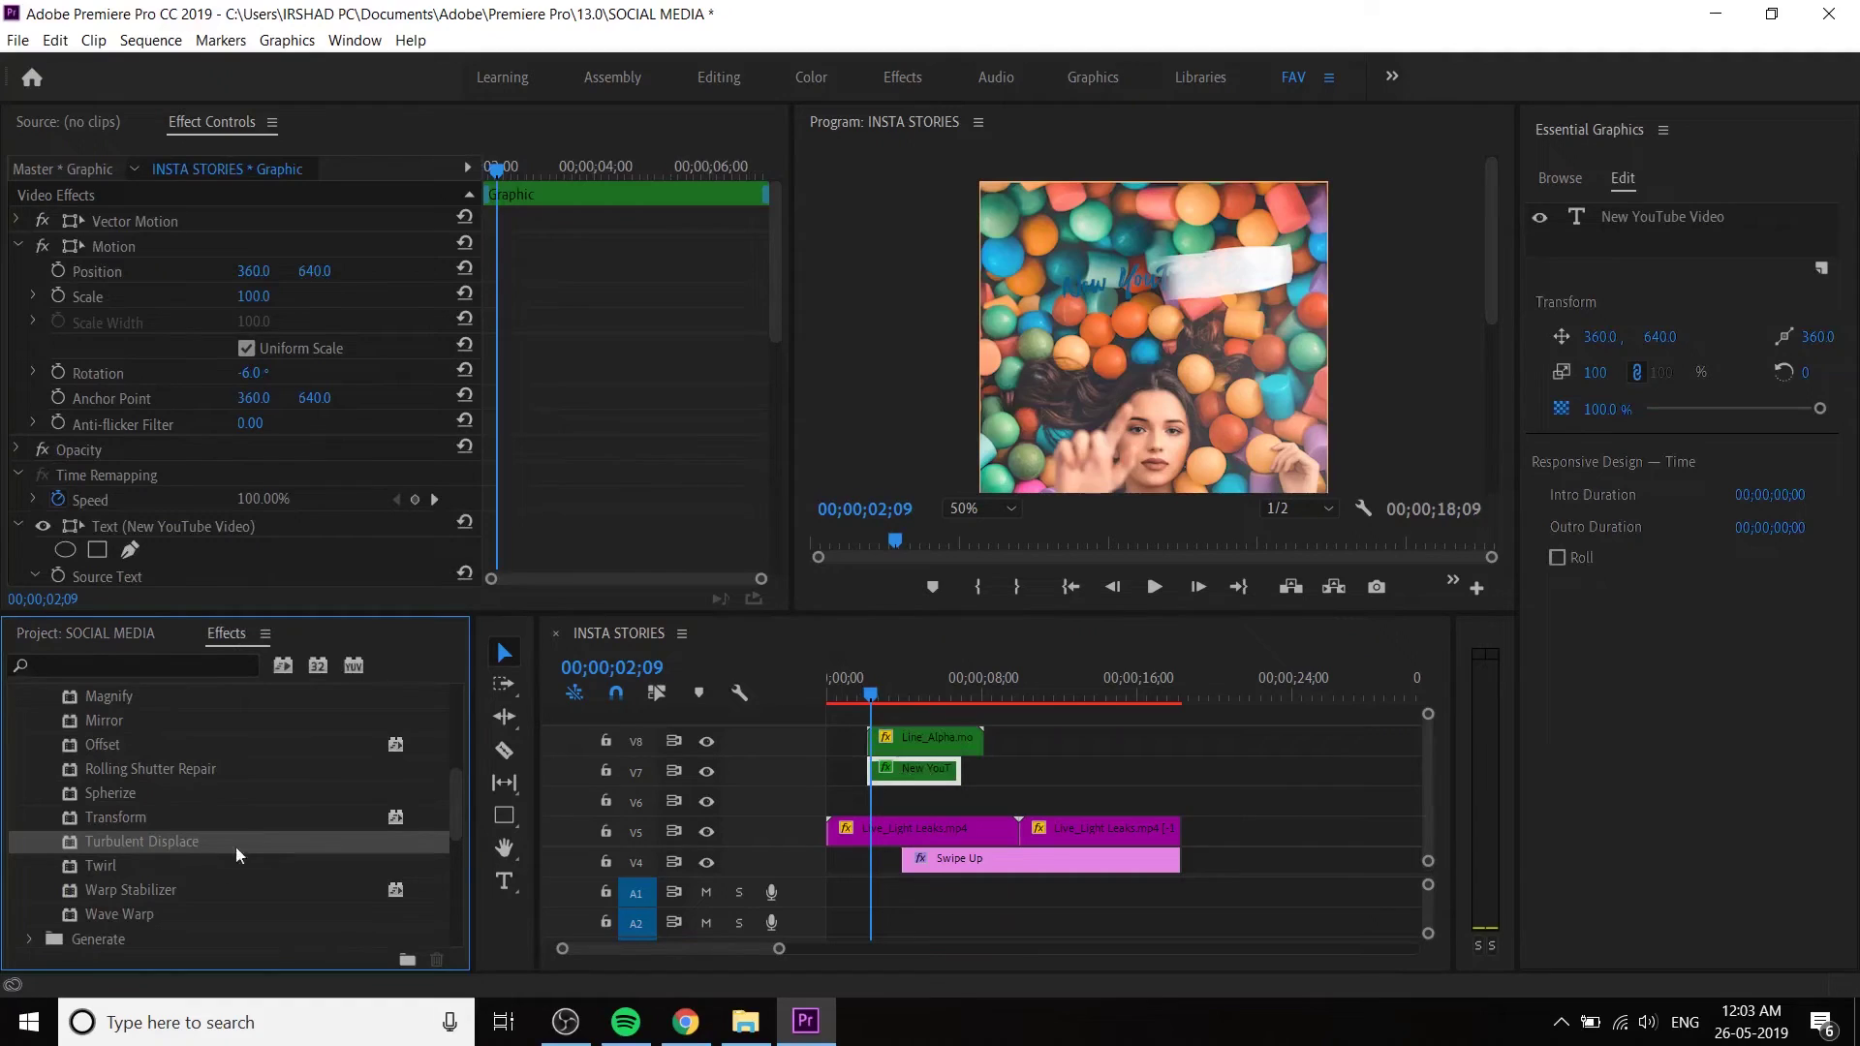
double_click(137, 845)
scroll(108, 779, down, 2)
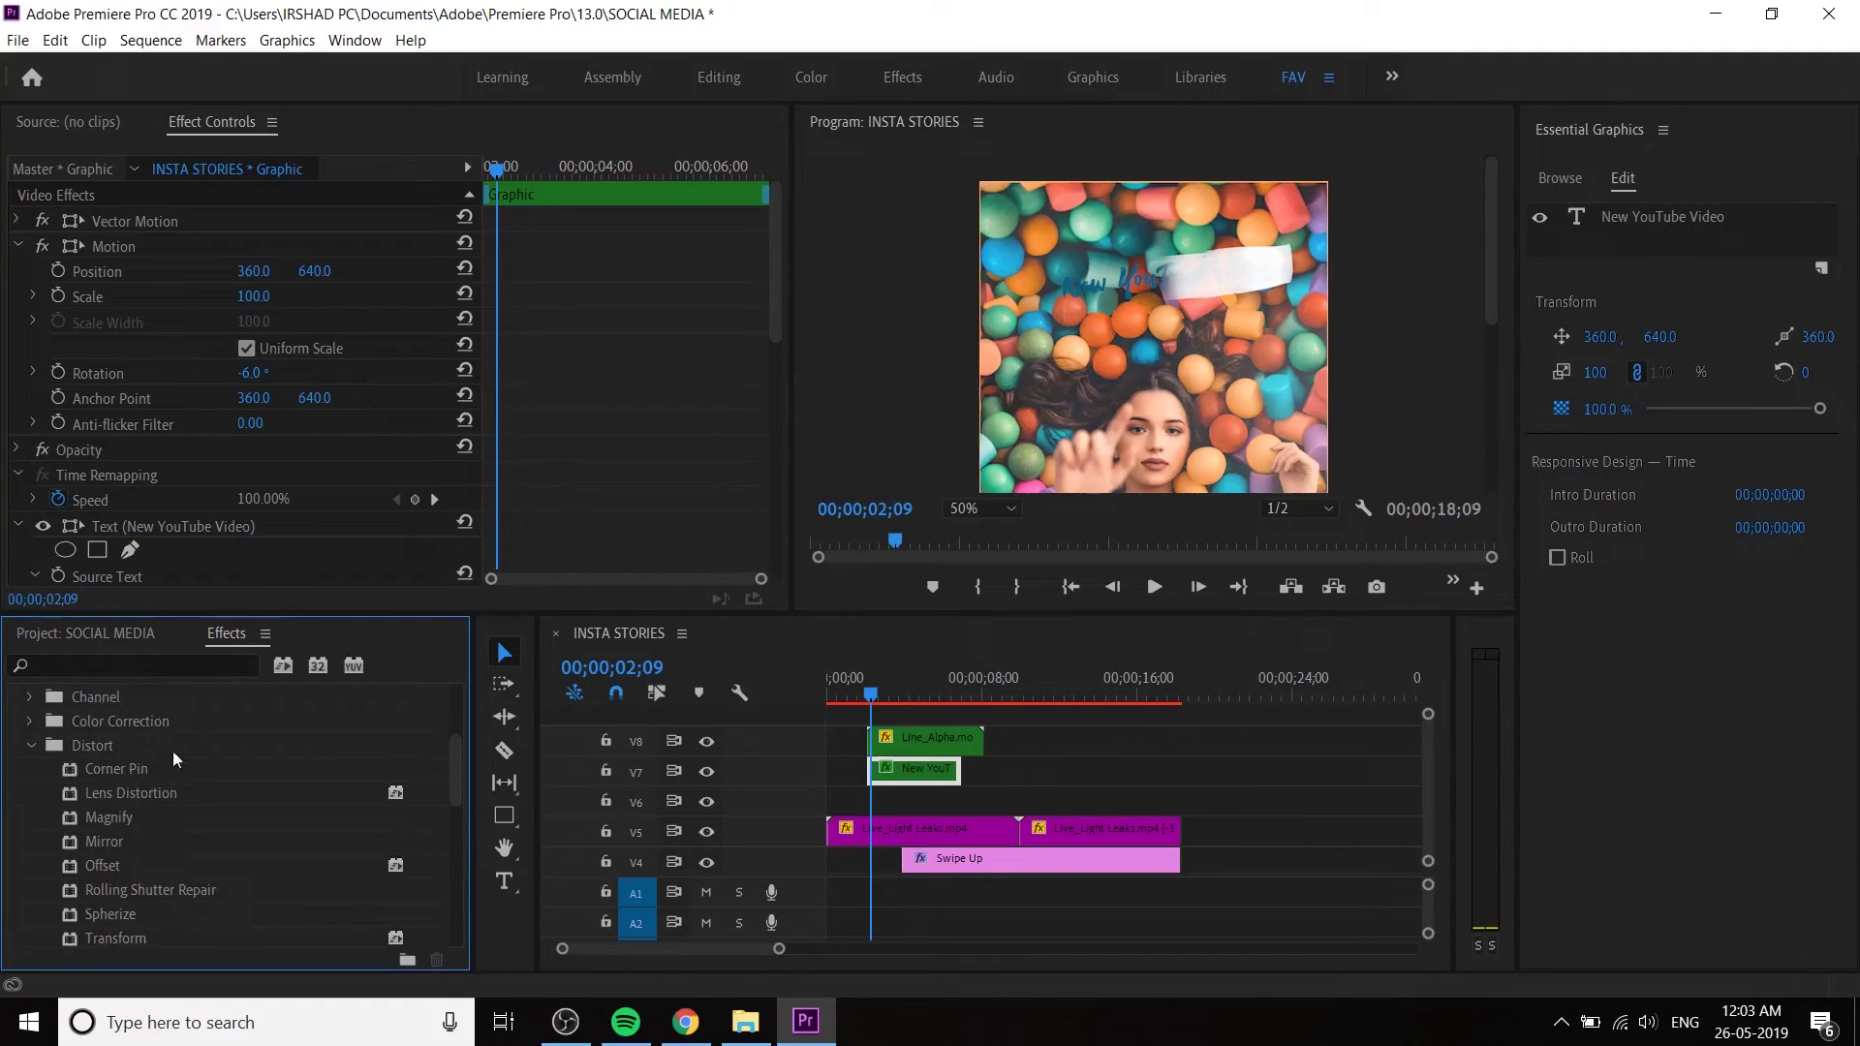
click(30, 746)
double_click(100, 846)
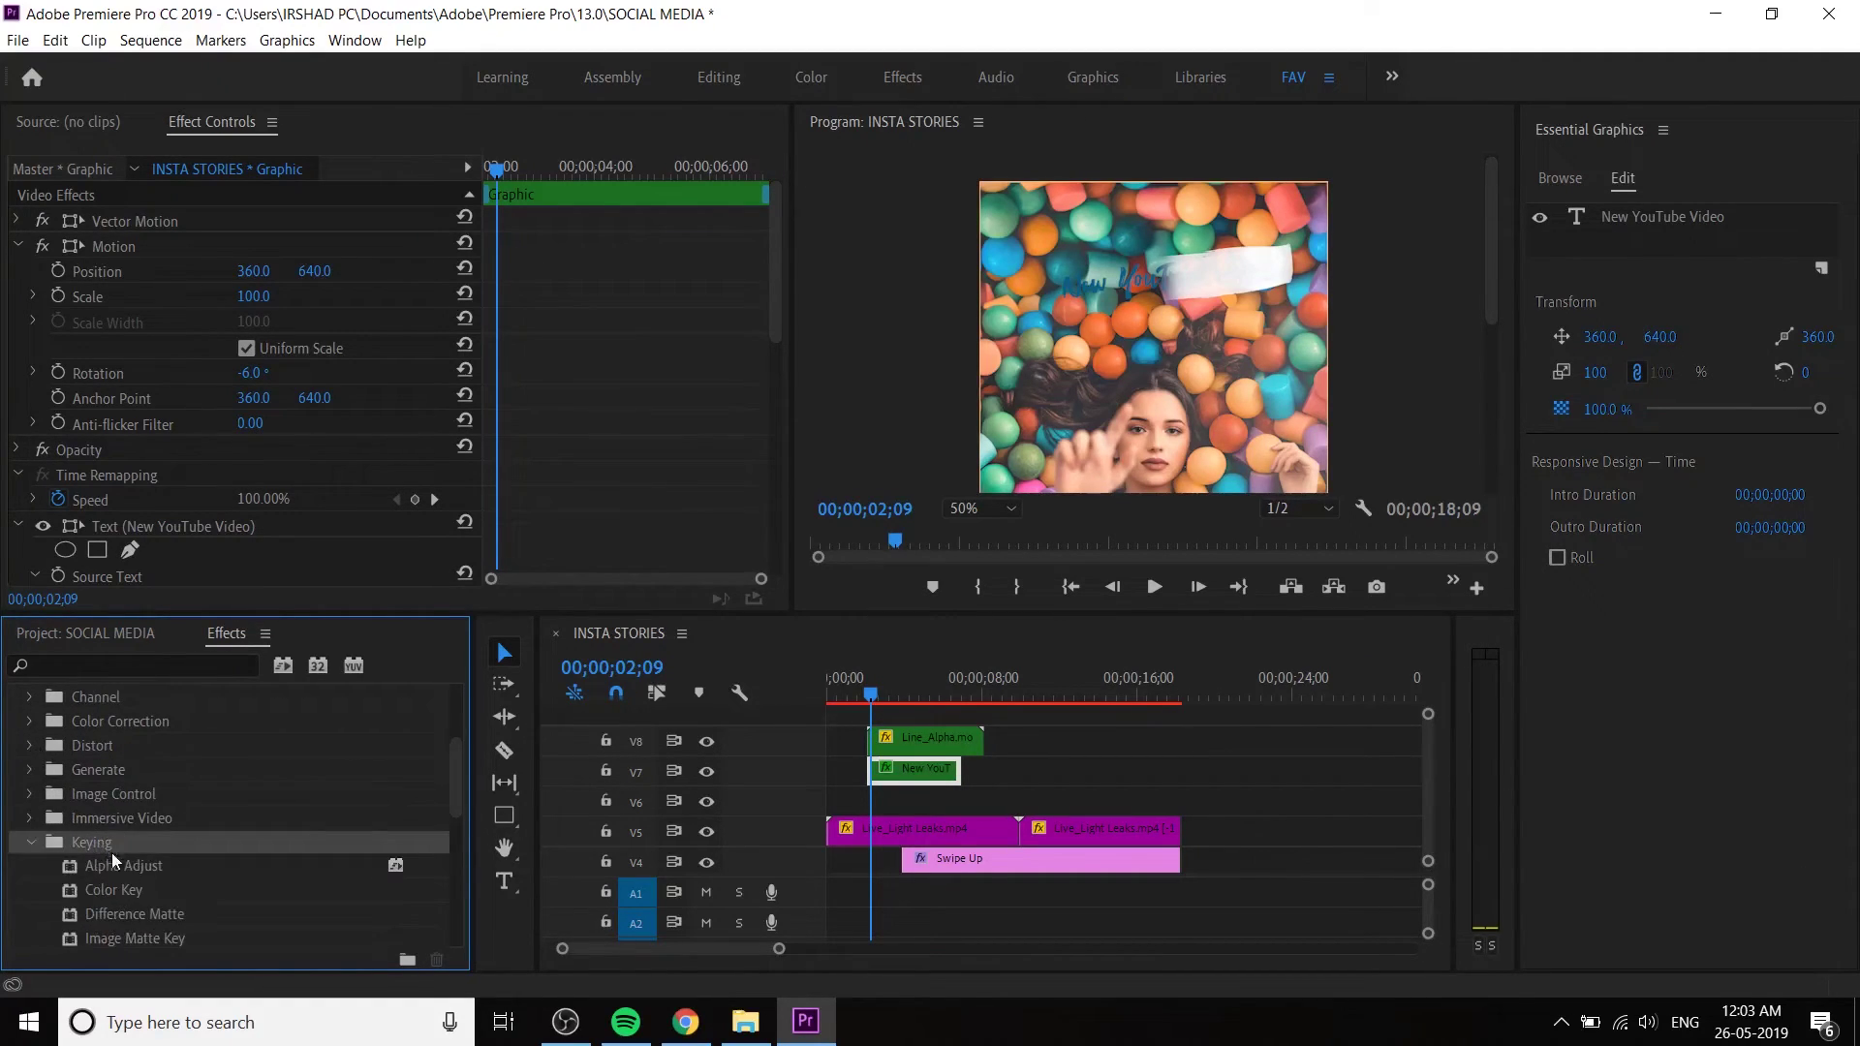
scroll(131, 909, down, 3)
drag(143, 859, 917, 775)
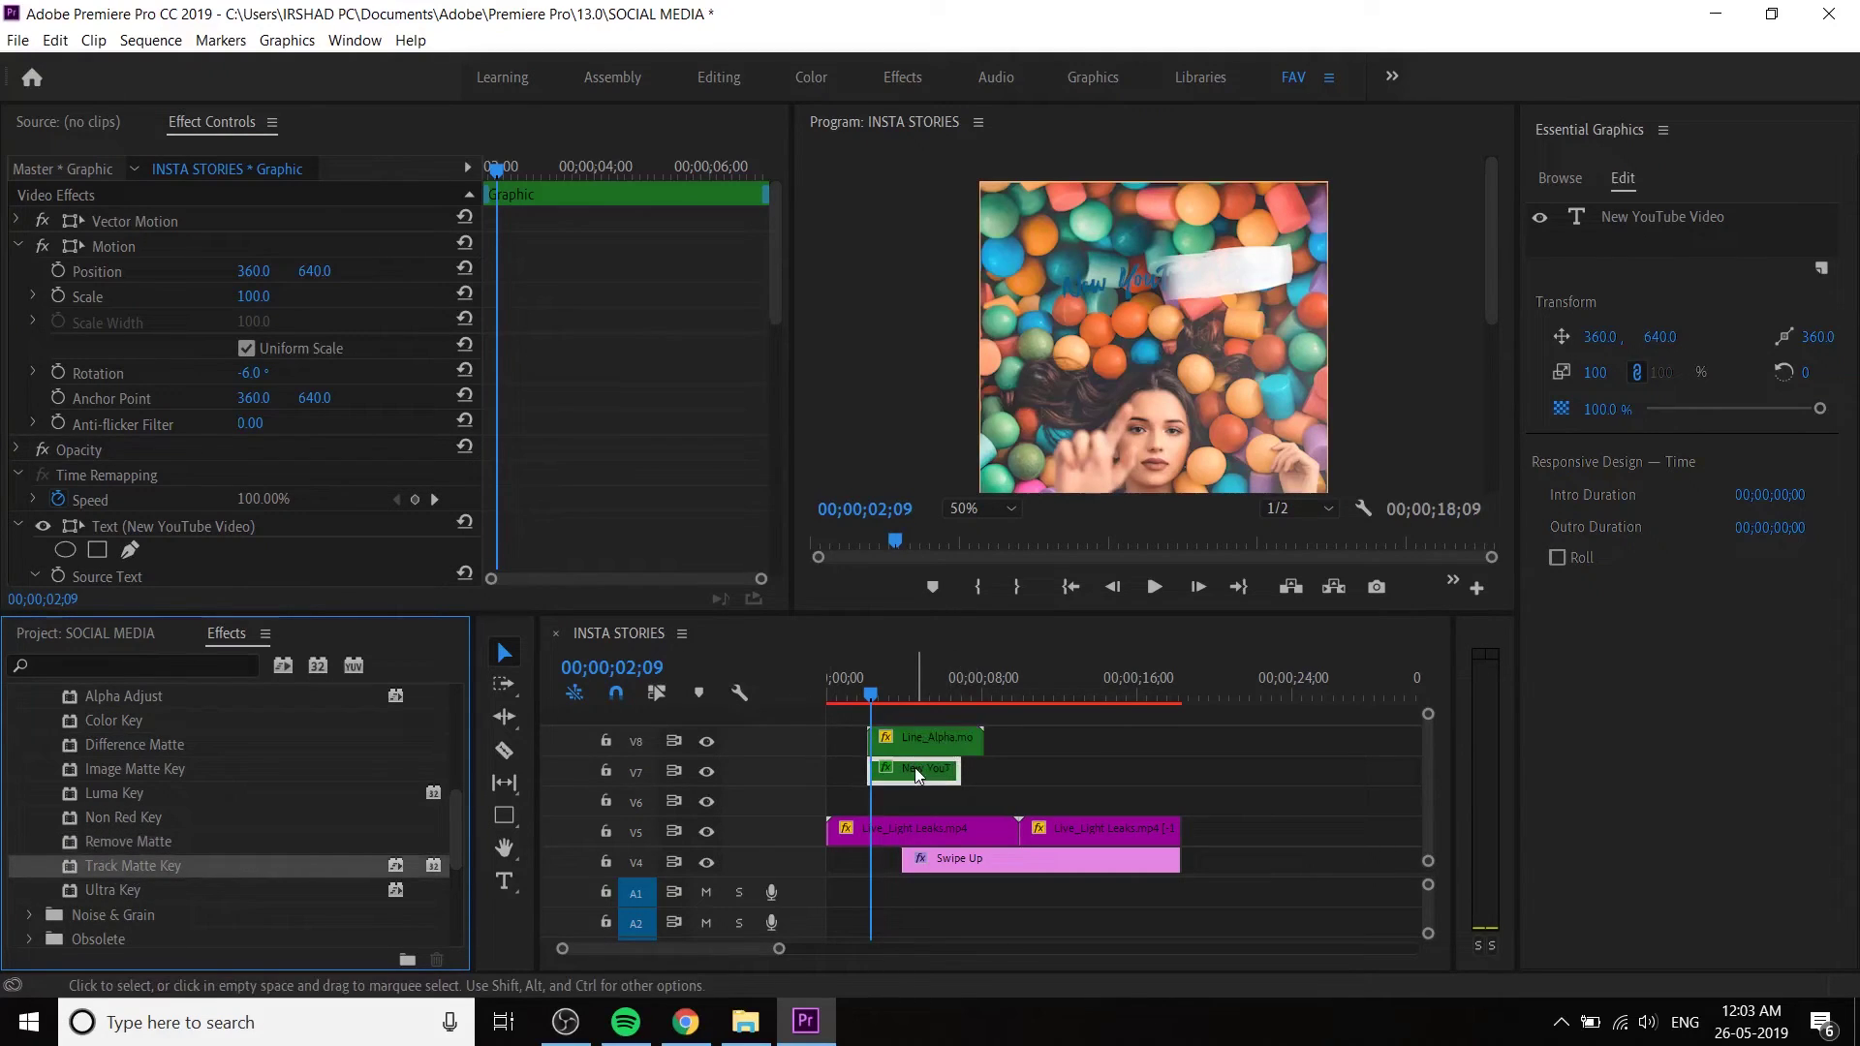
- Set the Matte of the title's Track Matte Key to Video 8, collapsing its Motion and Text settings
click(17, 248)
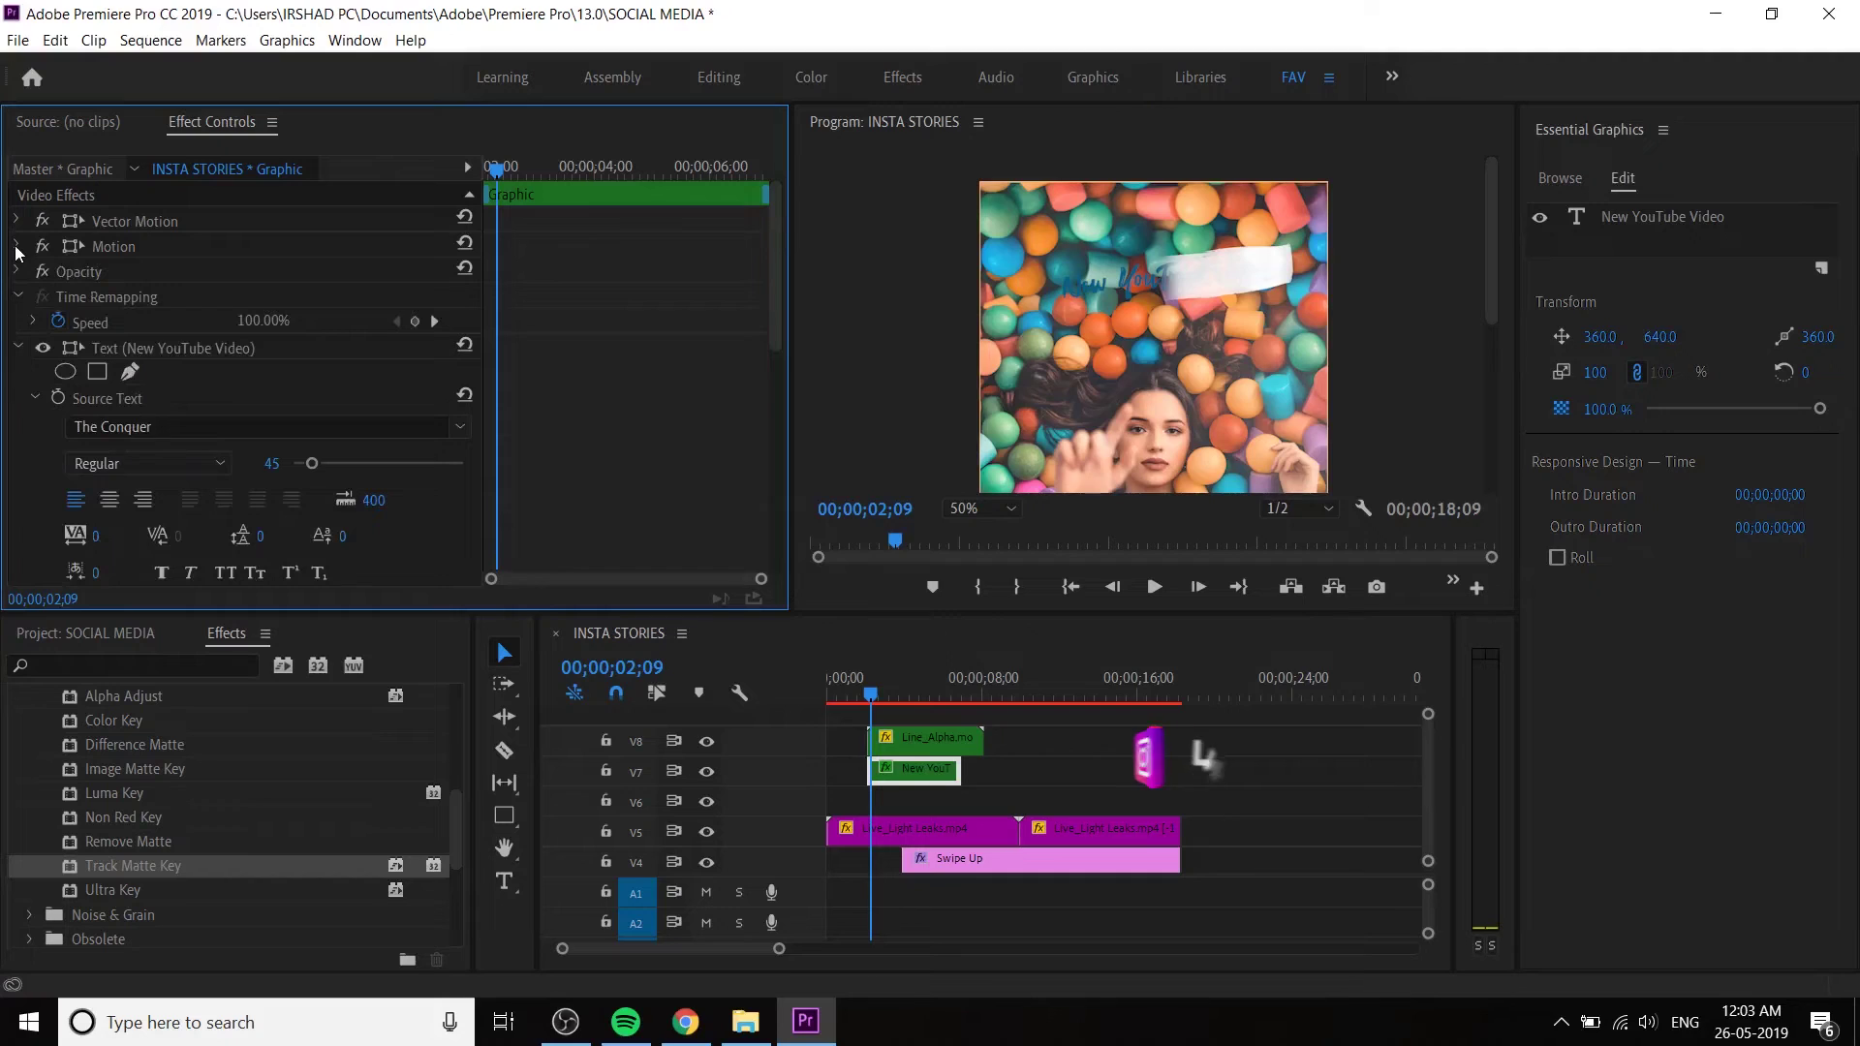
click(18, 348)
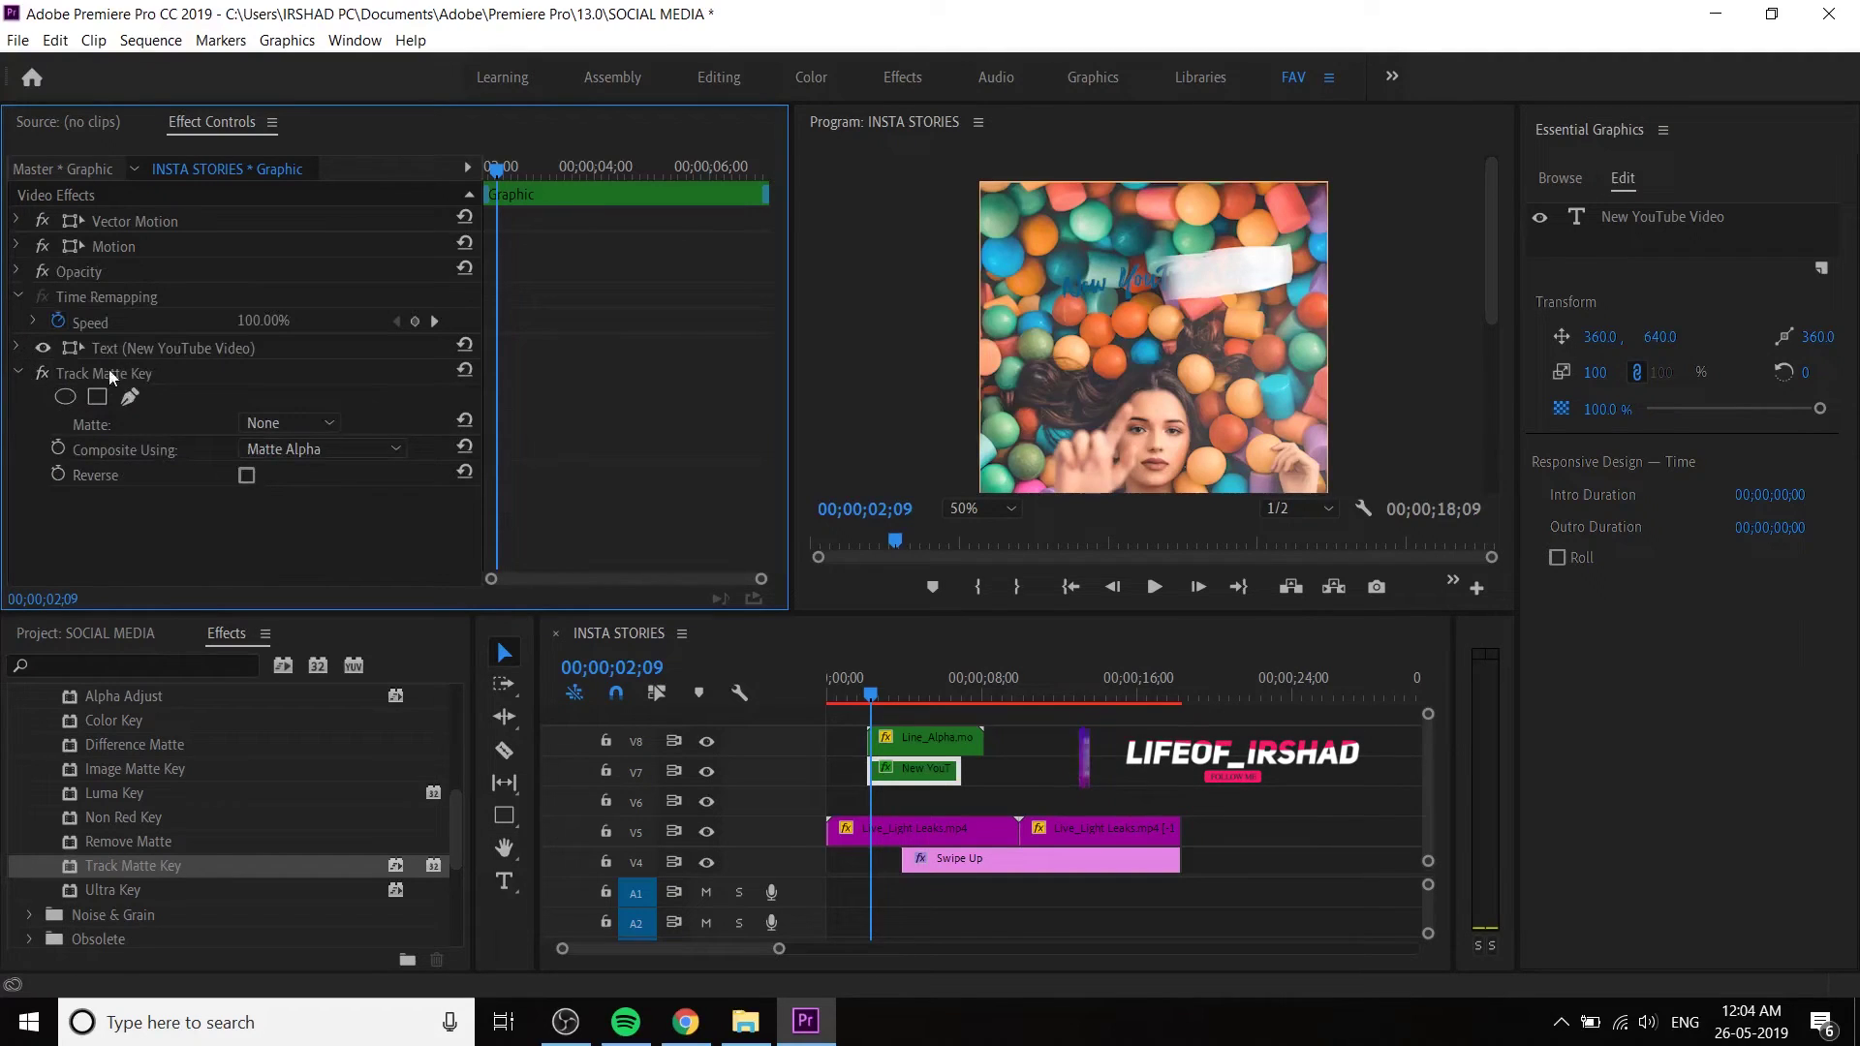
click(105, 378)
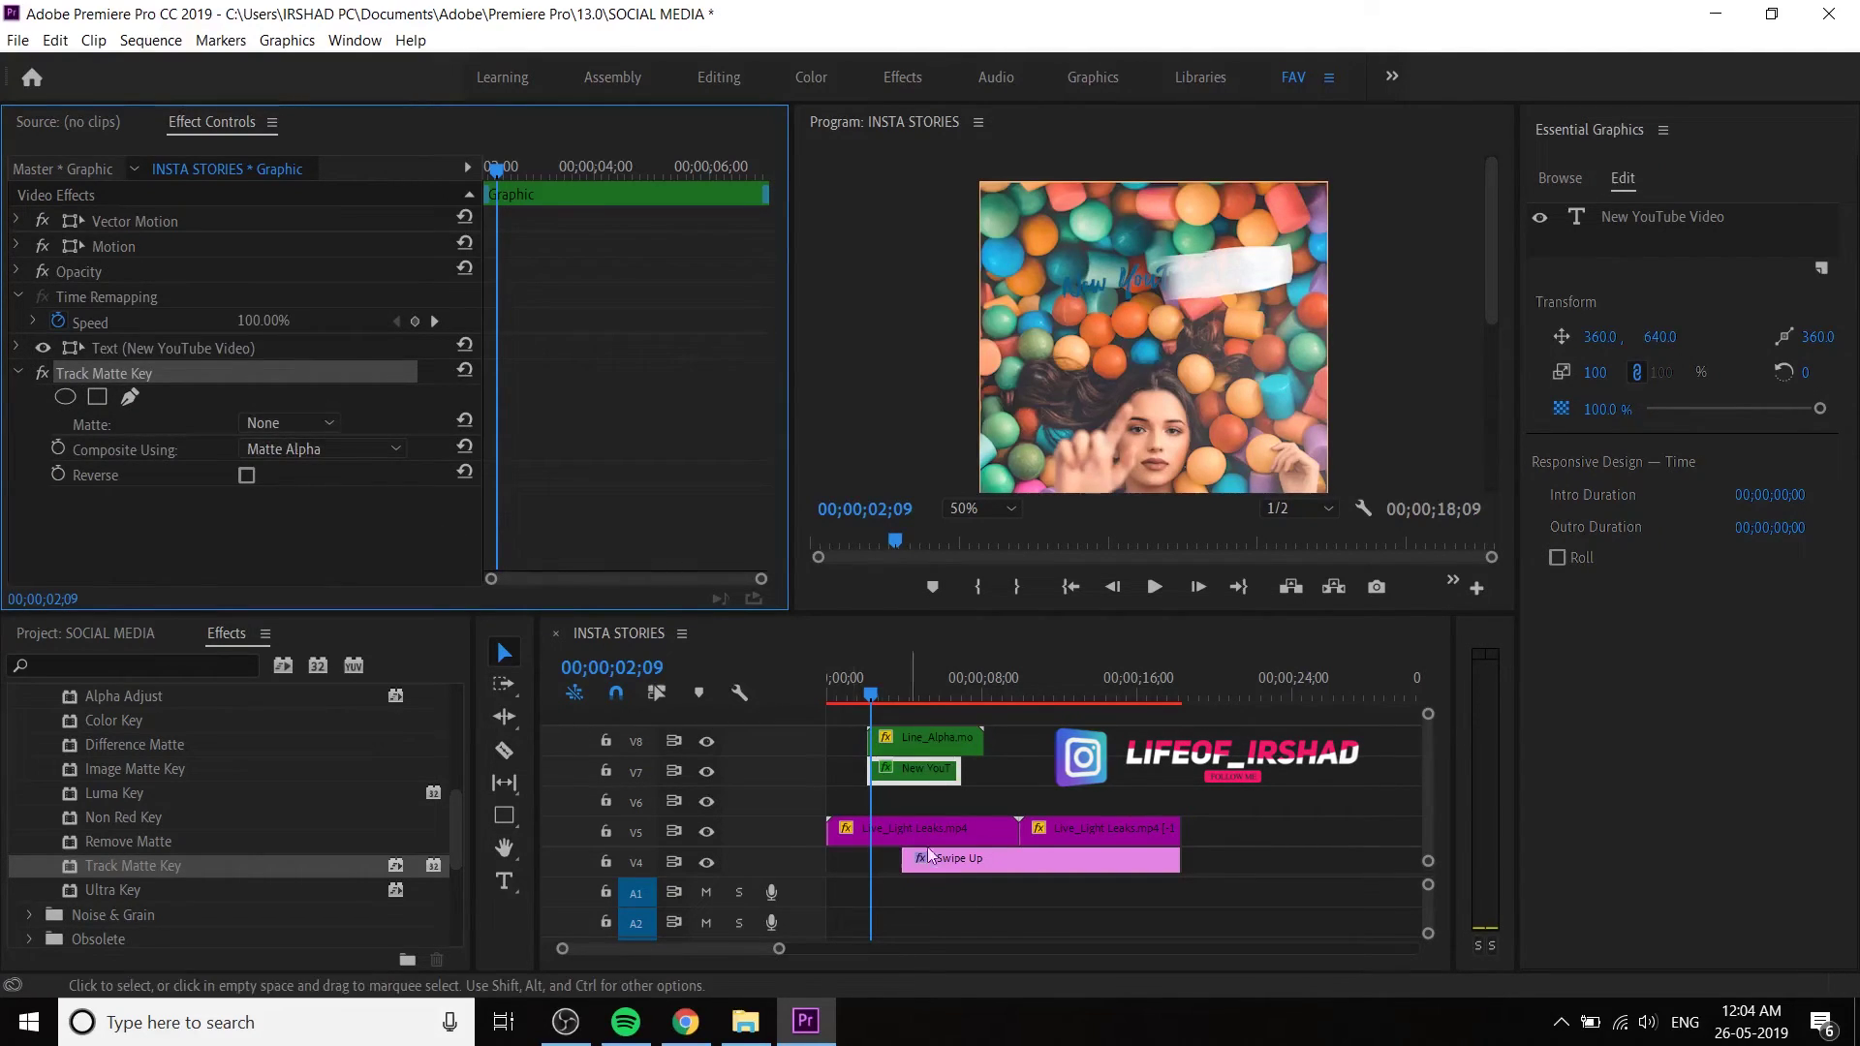
click(934, 735)
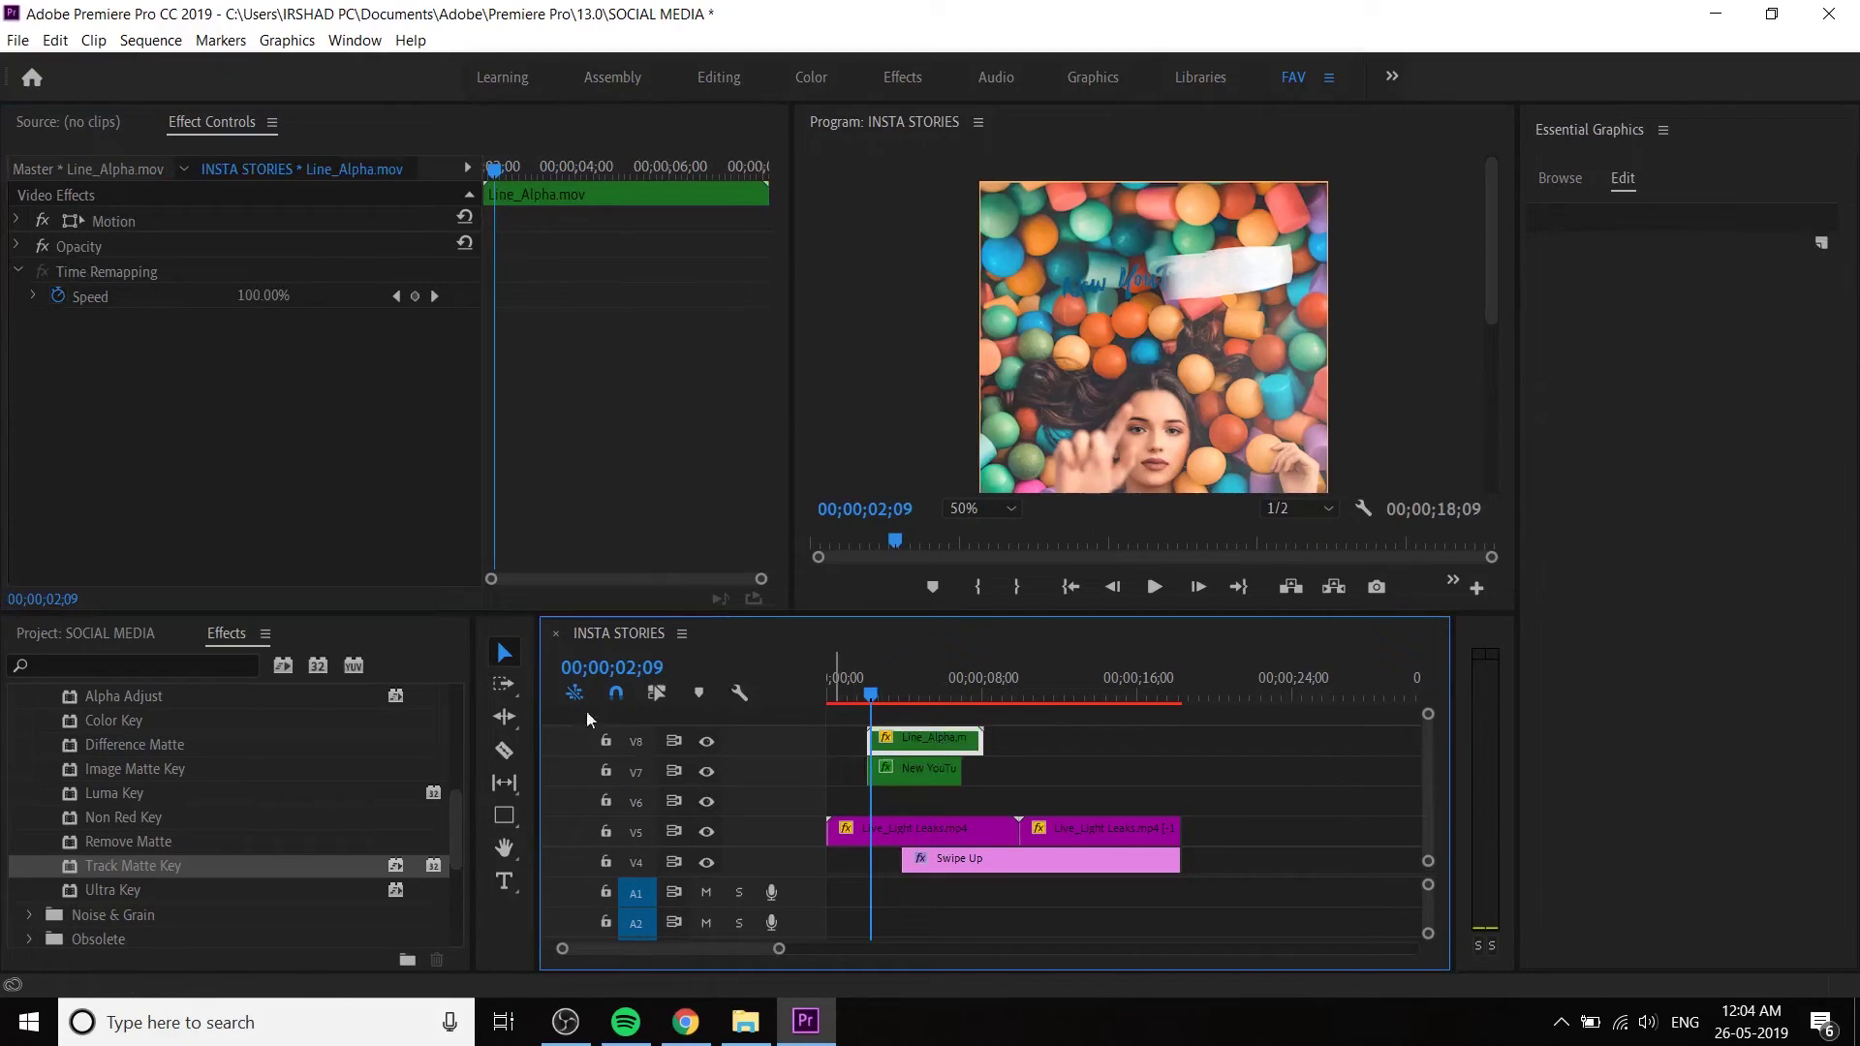
click(920, 774)
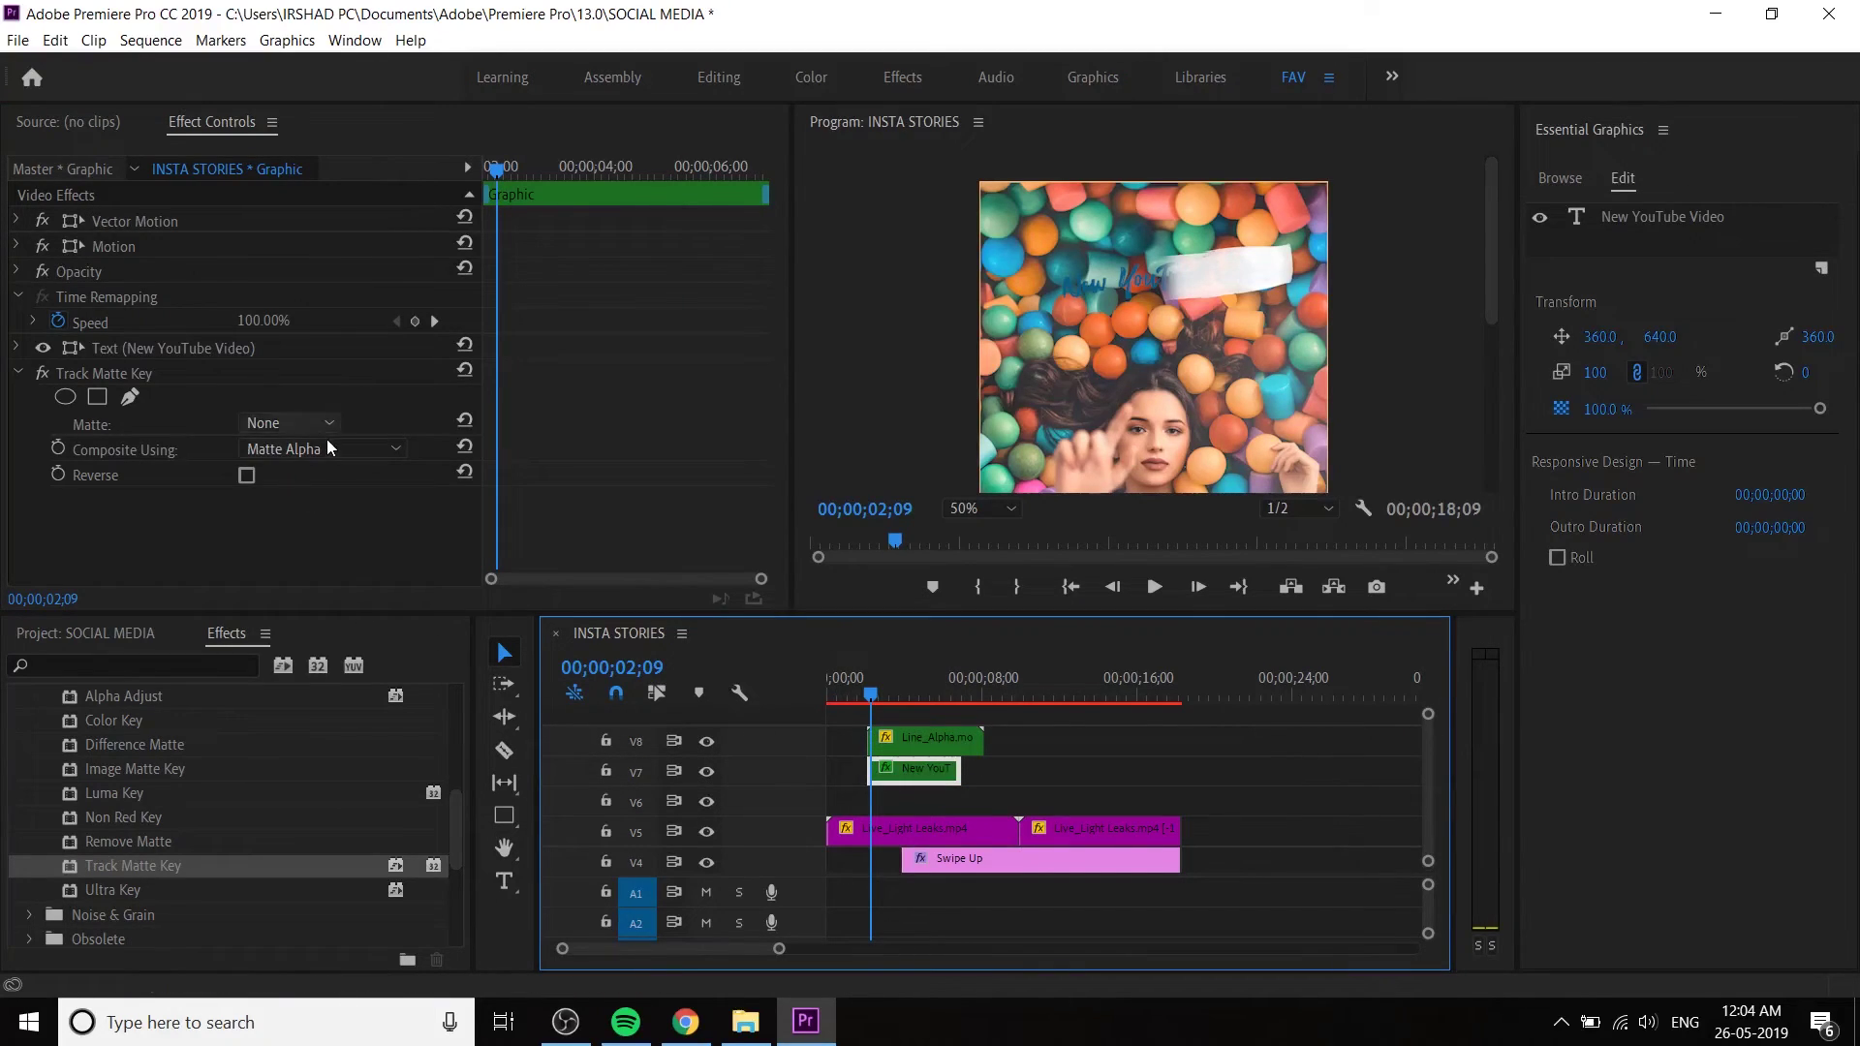
click(291, 422)
click(283, 479)
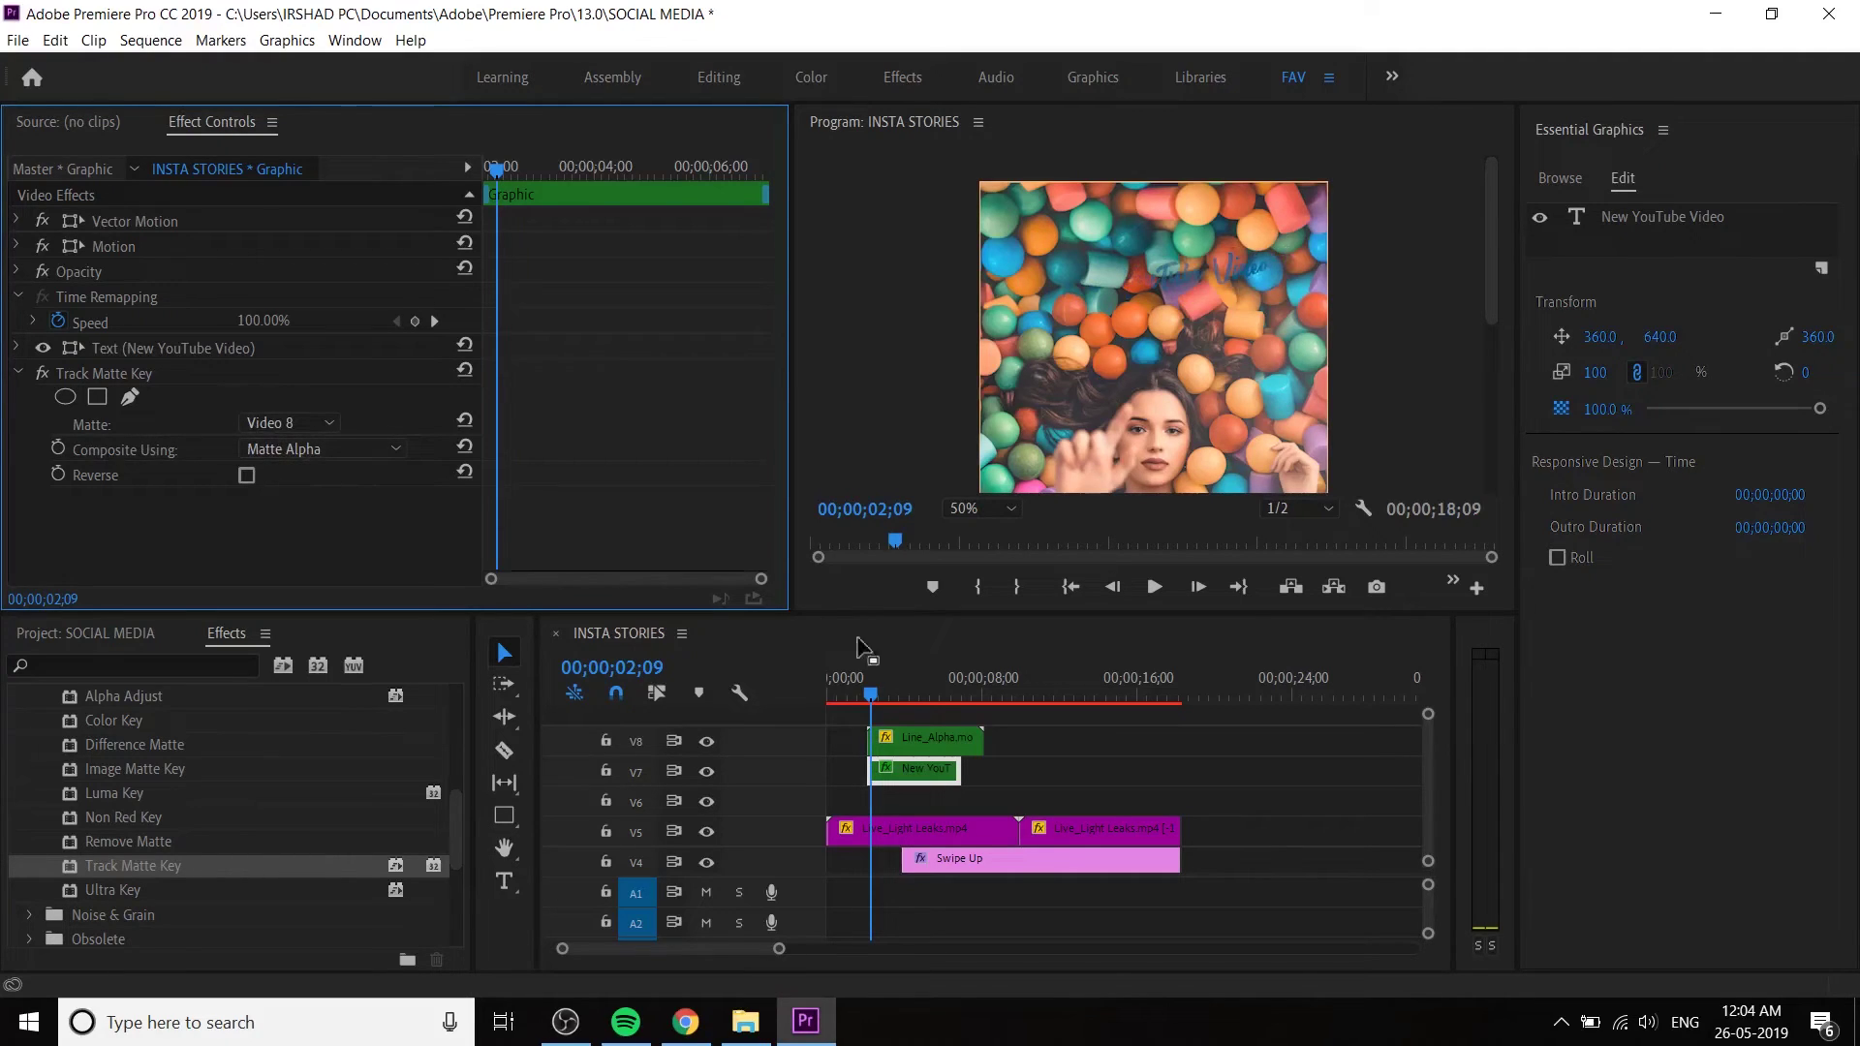
- Set Composite Using of the title's Track Matte Key to Matte Luma and scrub through the reveal
mouse_move(870, 698)
mouse_down()
mouse_move(843, 698)
mouse_move(880, 697)
mouse_up()
click(260, 447)
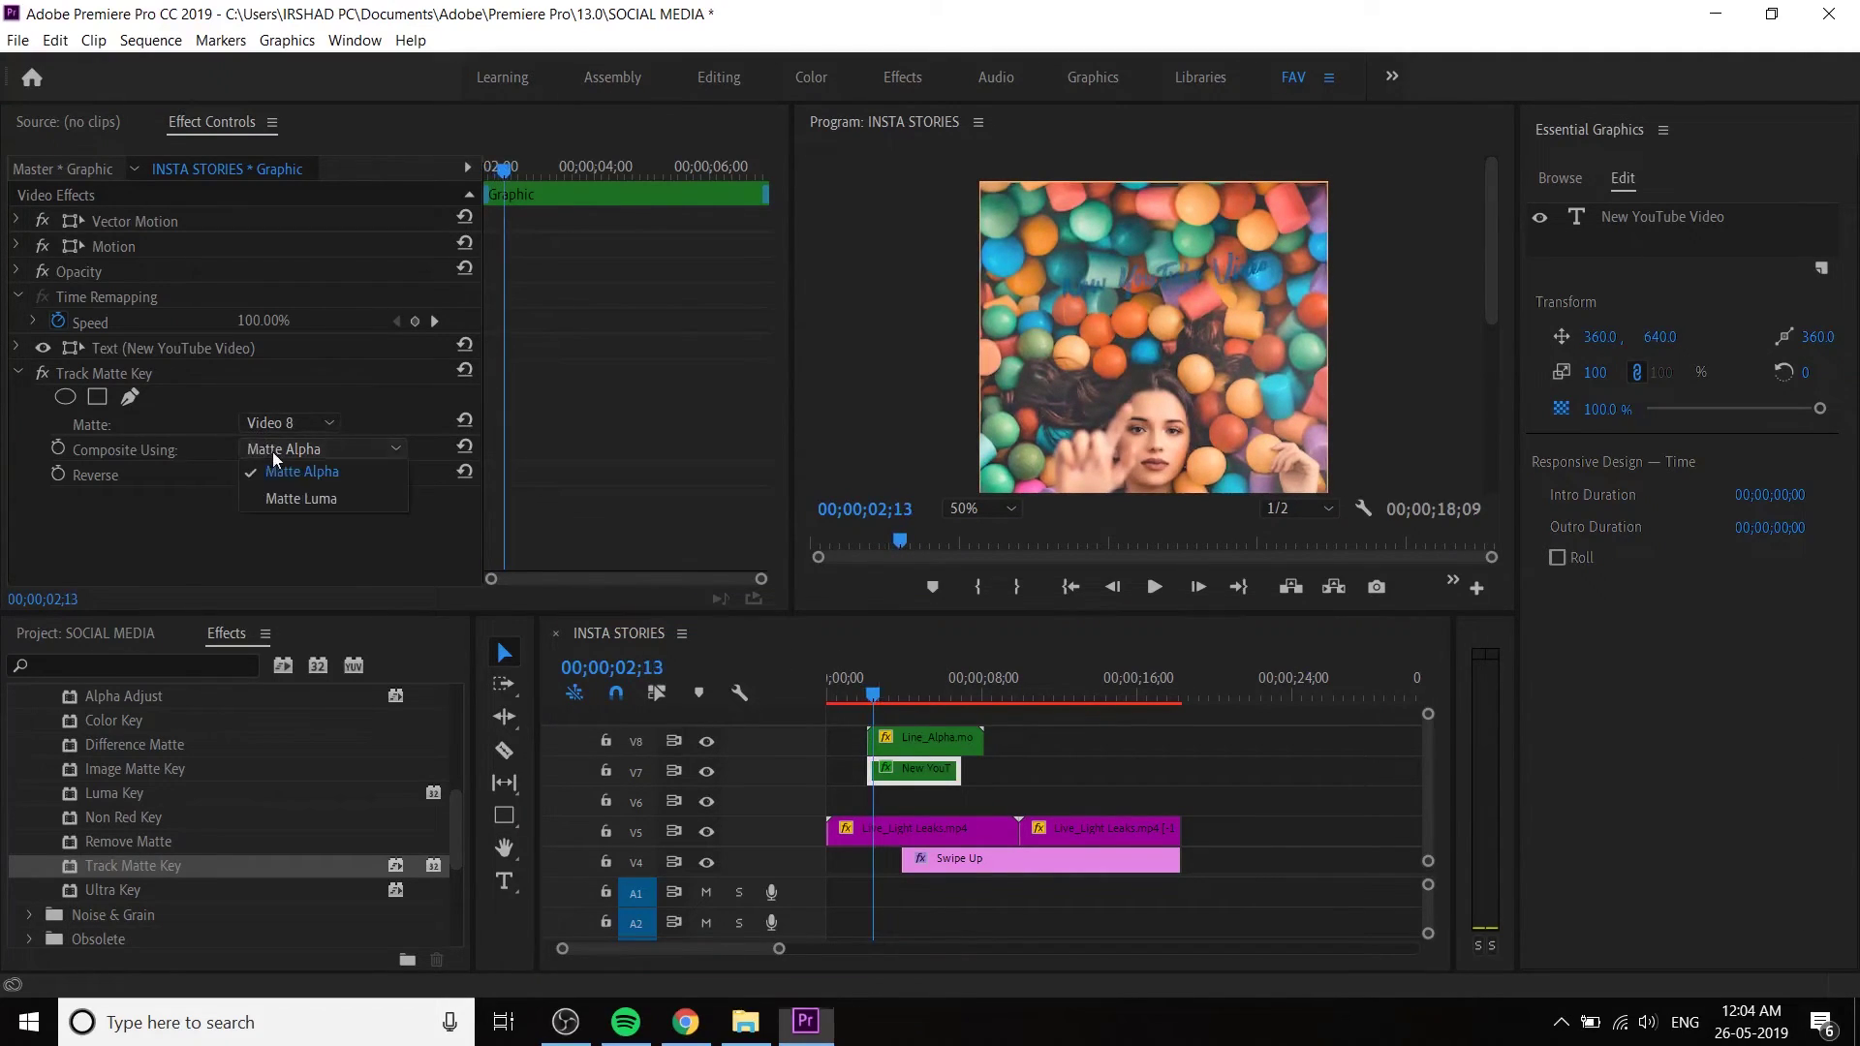
click(348, 500)
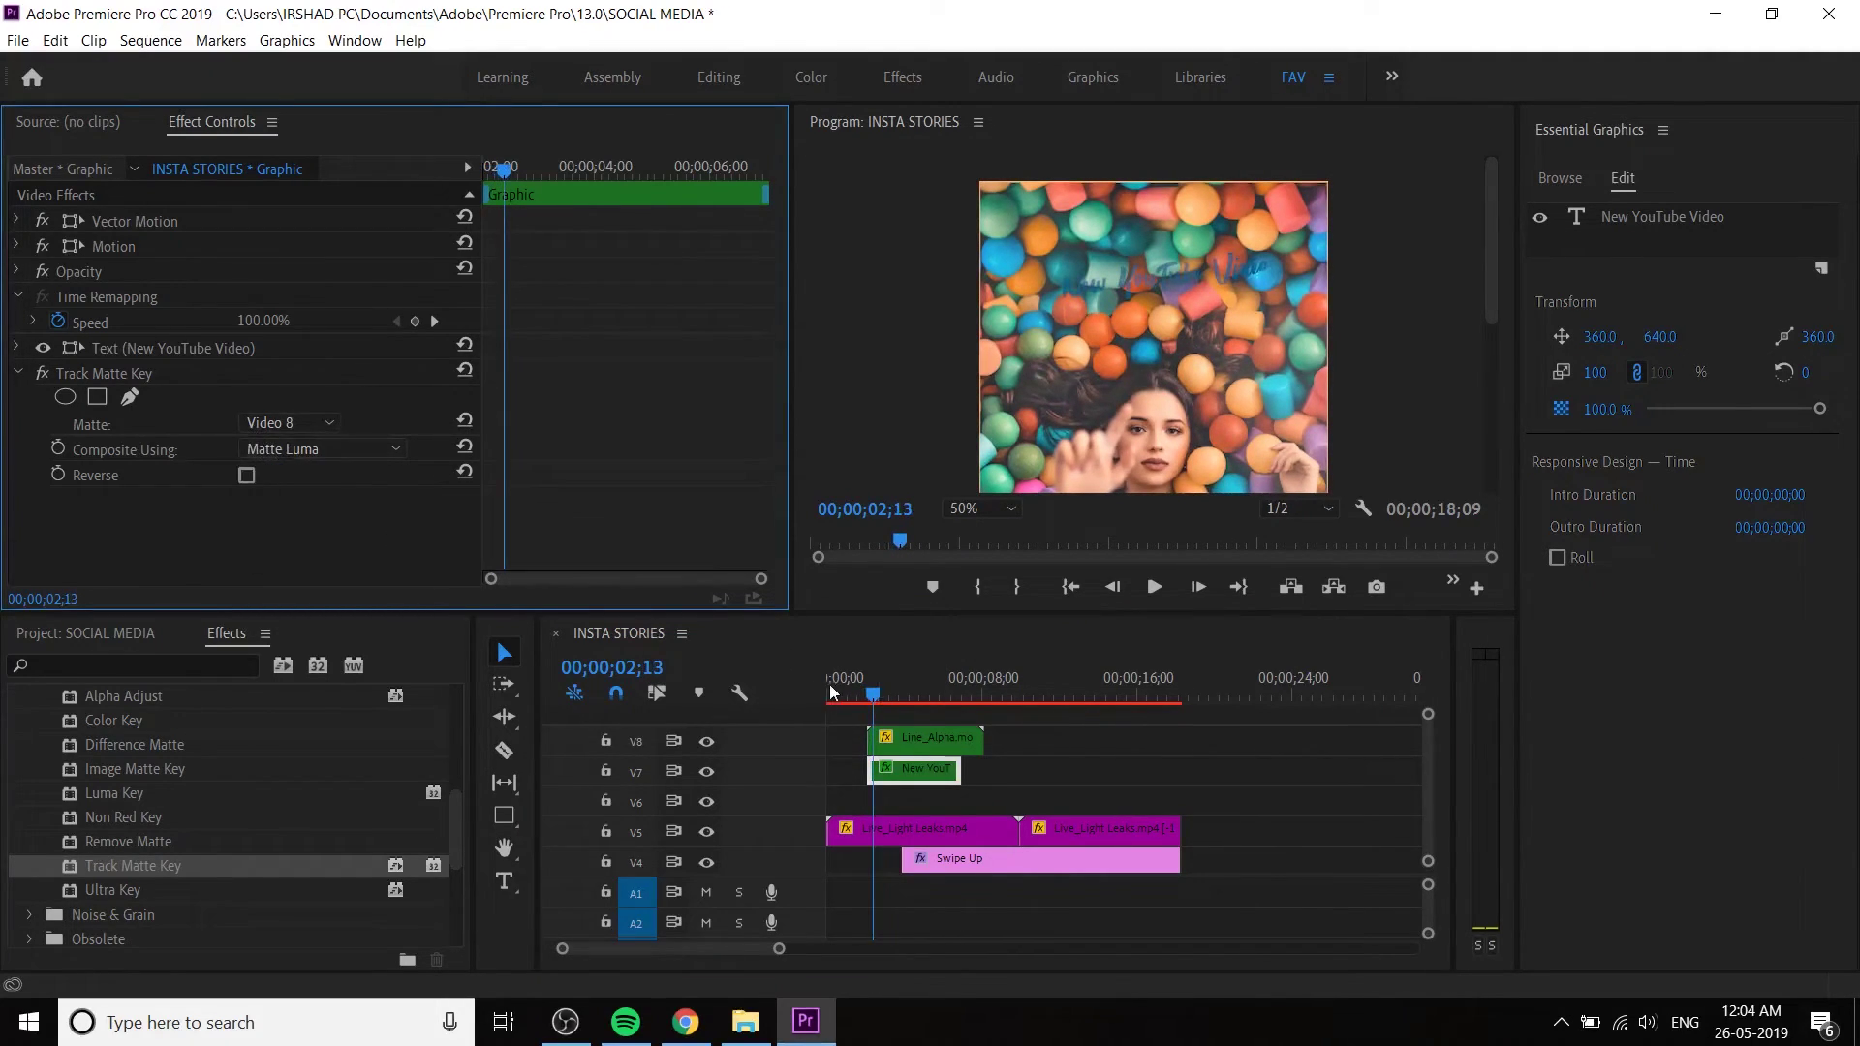
drag(856, 693, 879, 712)
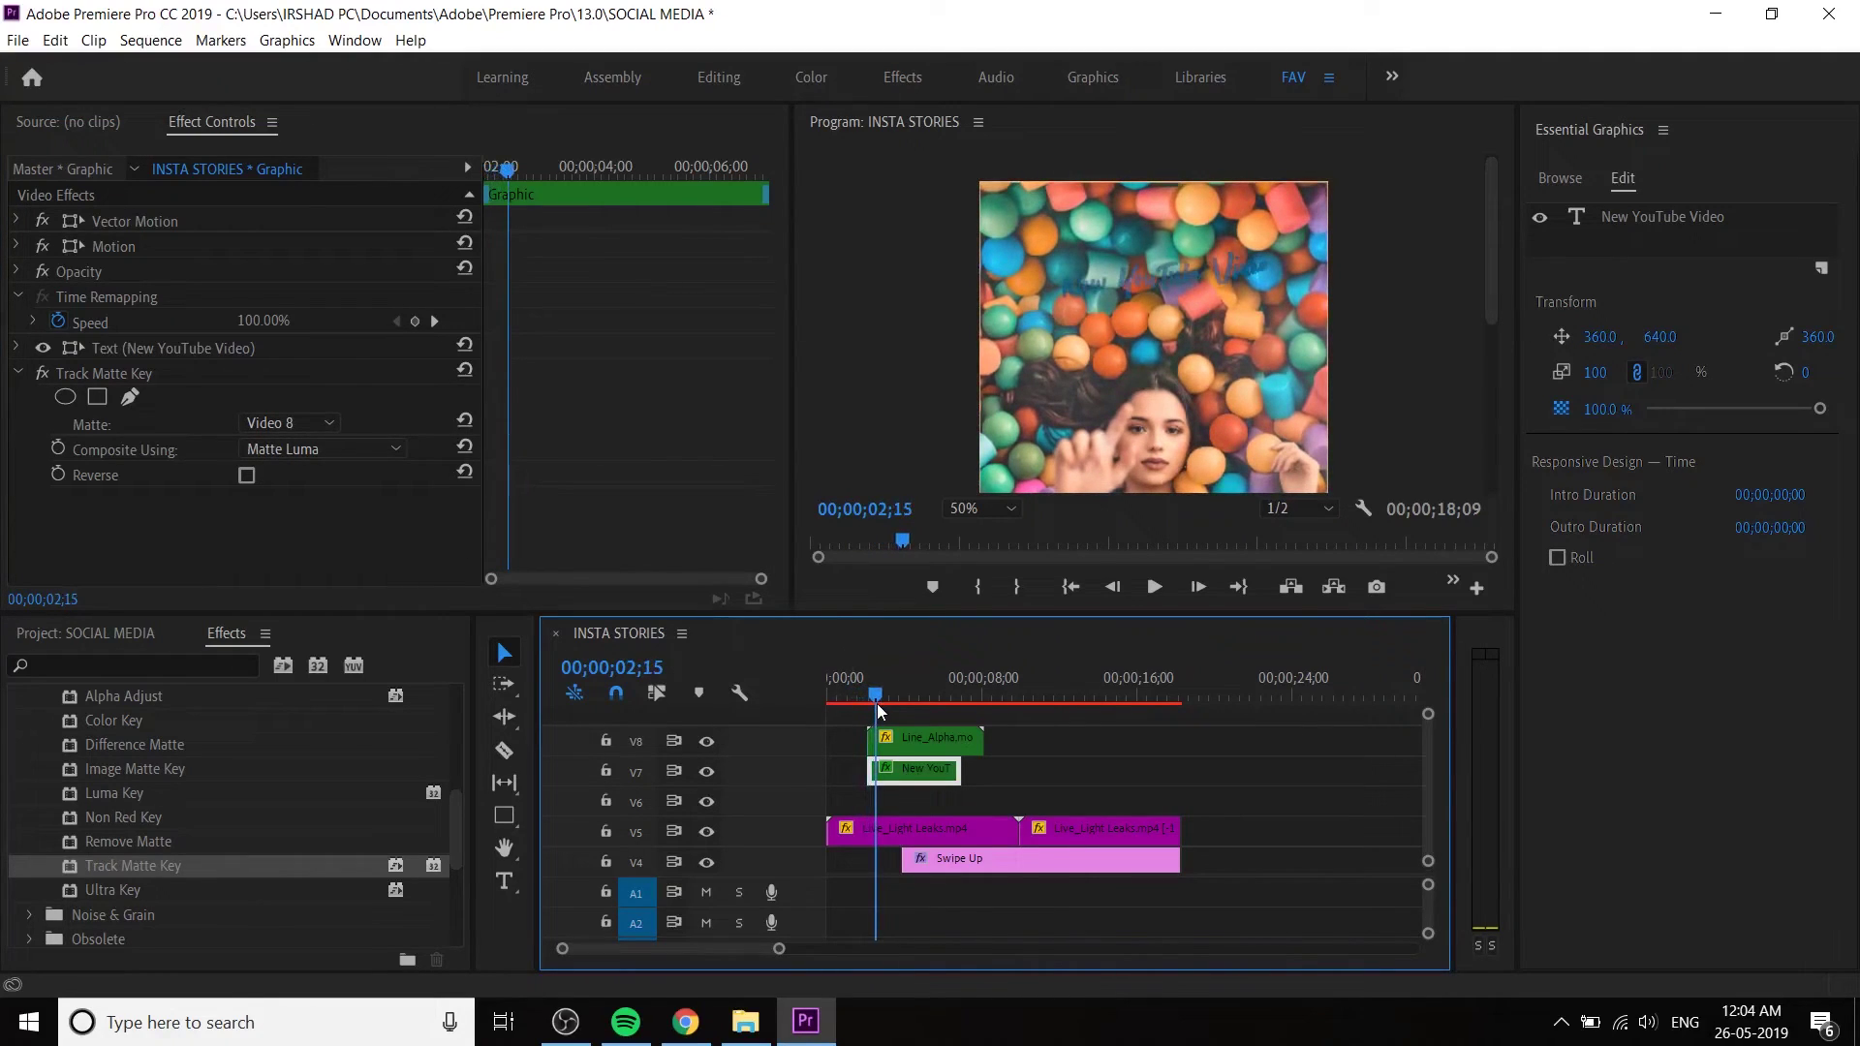
- Duplicate the Line_Alpha clip from V8 onto V6 beneath the title and play back the brush-stroke reveal
click(903, 739)
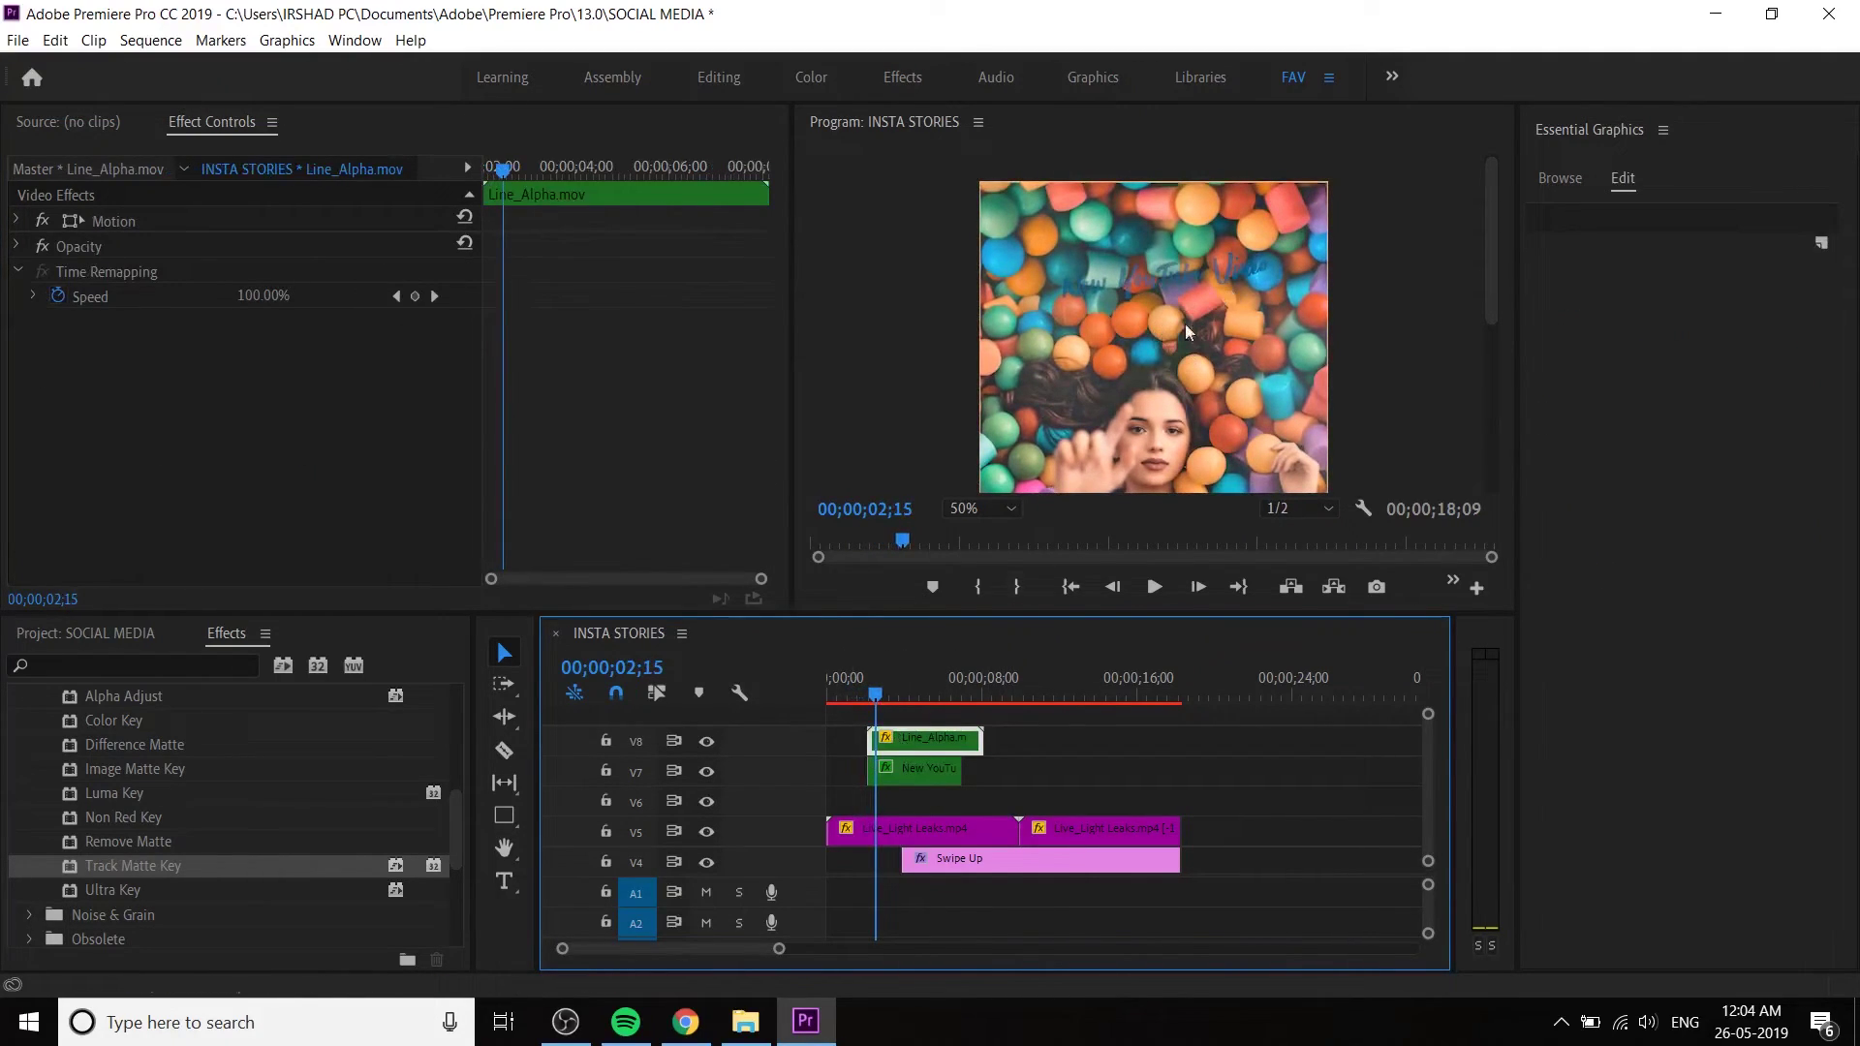
drag(921, 750, 938, 800)
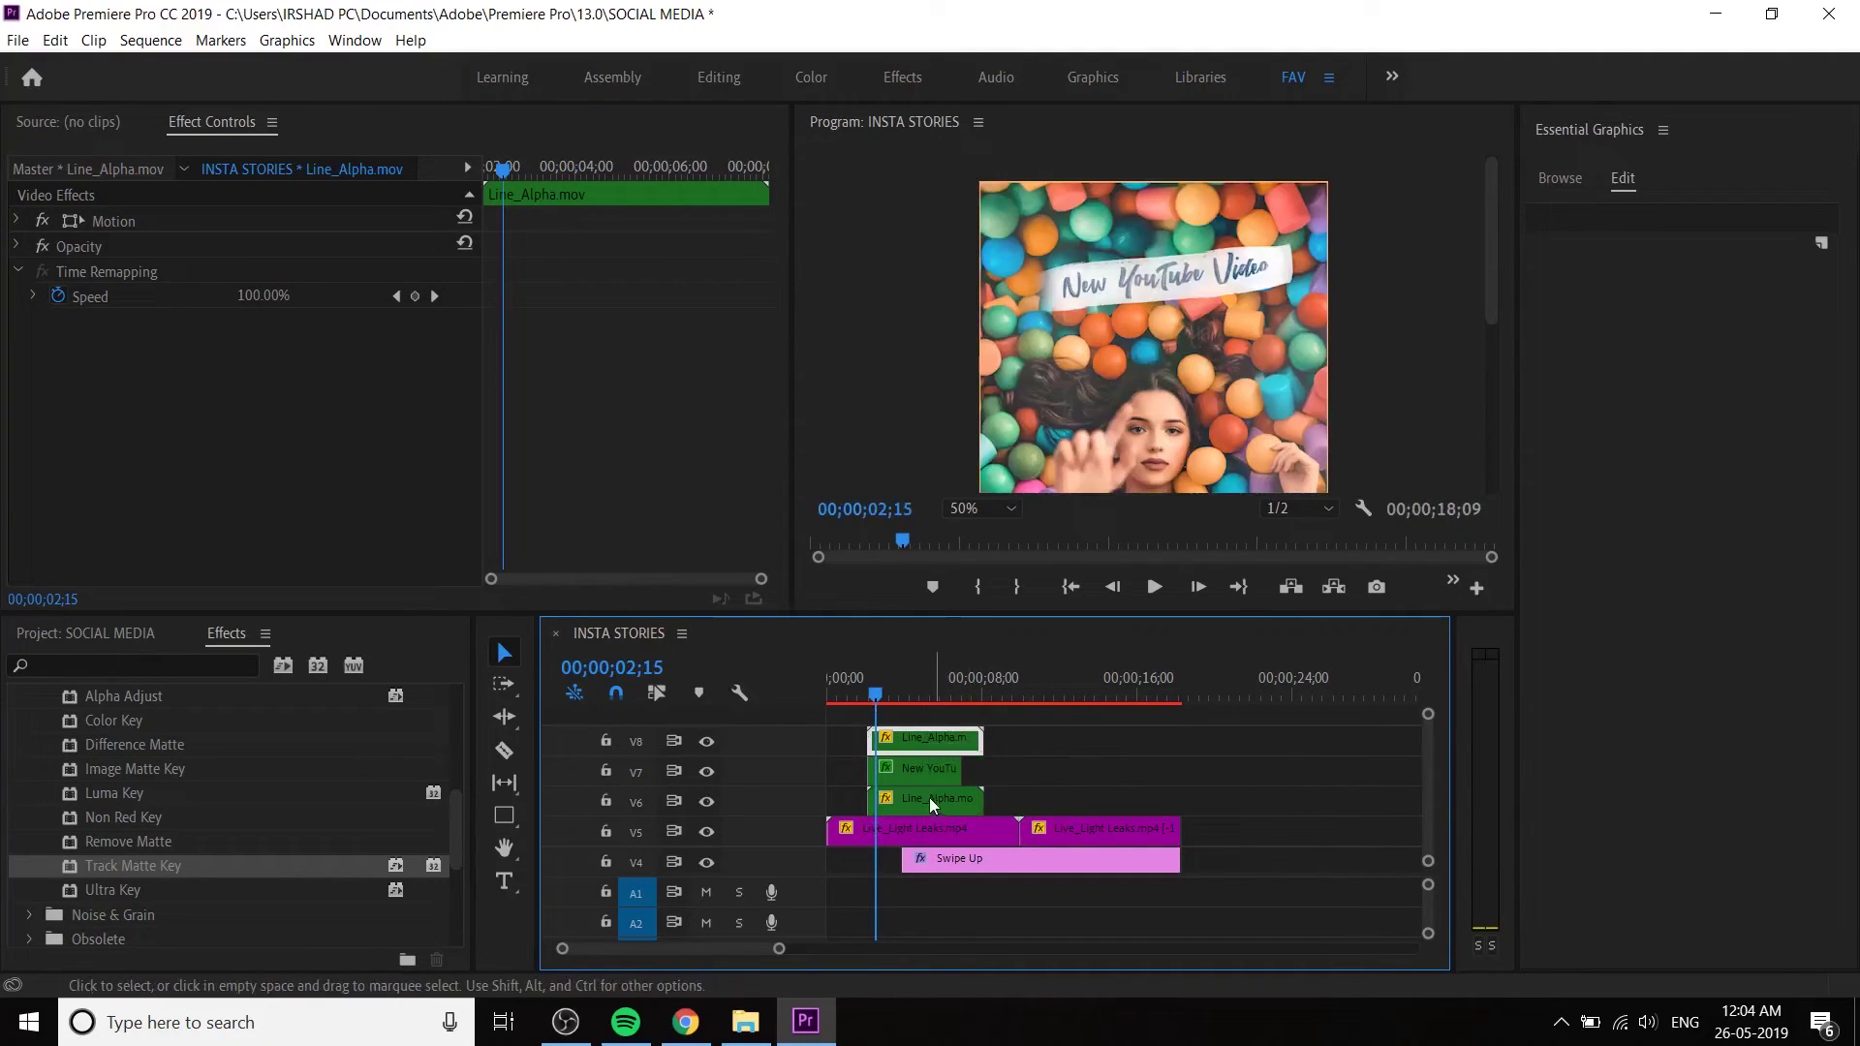
drag(868, 696, 882, 707)
click(896, 711)
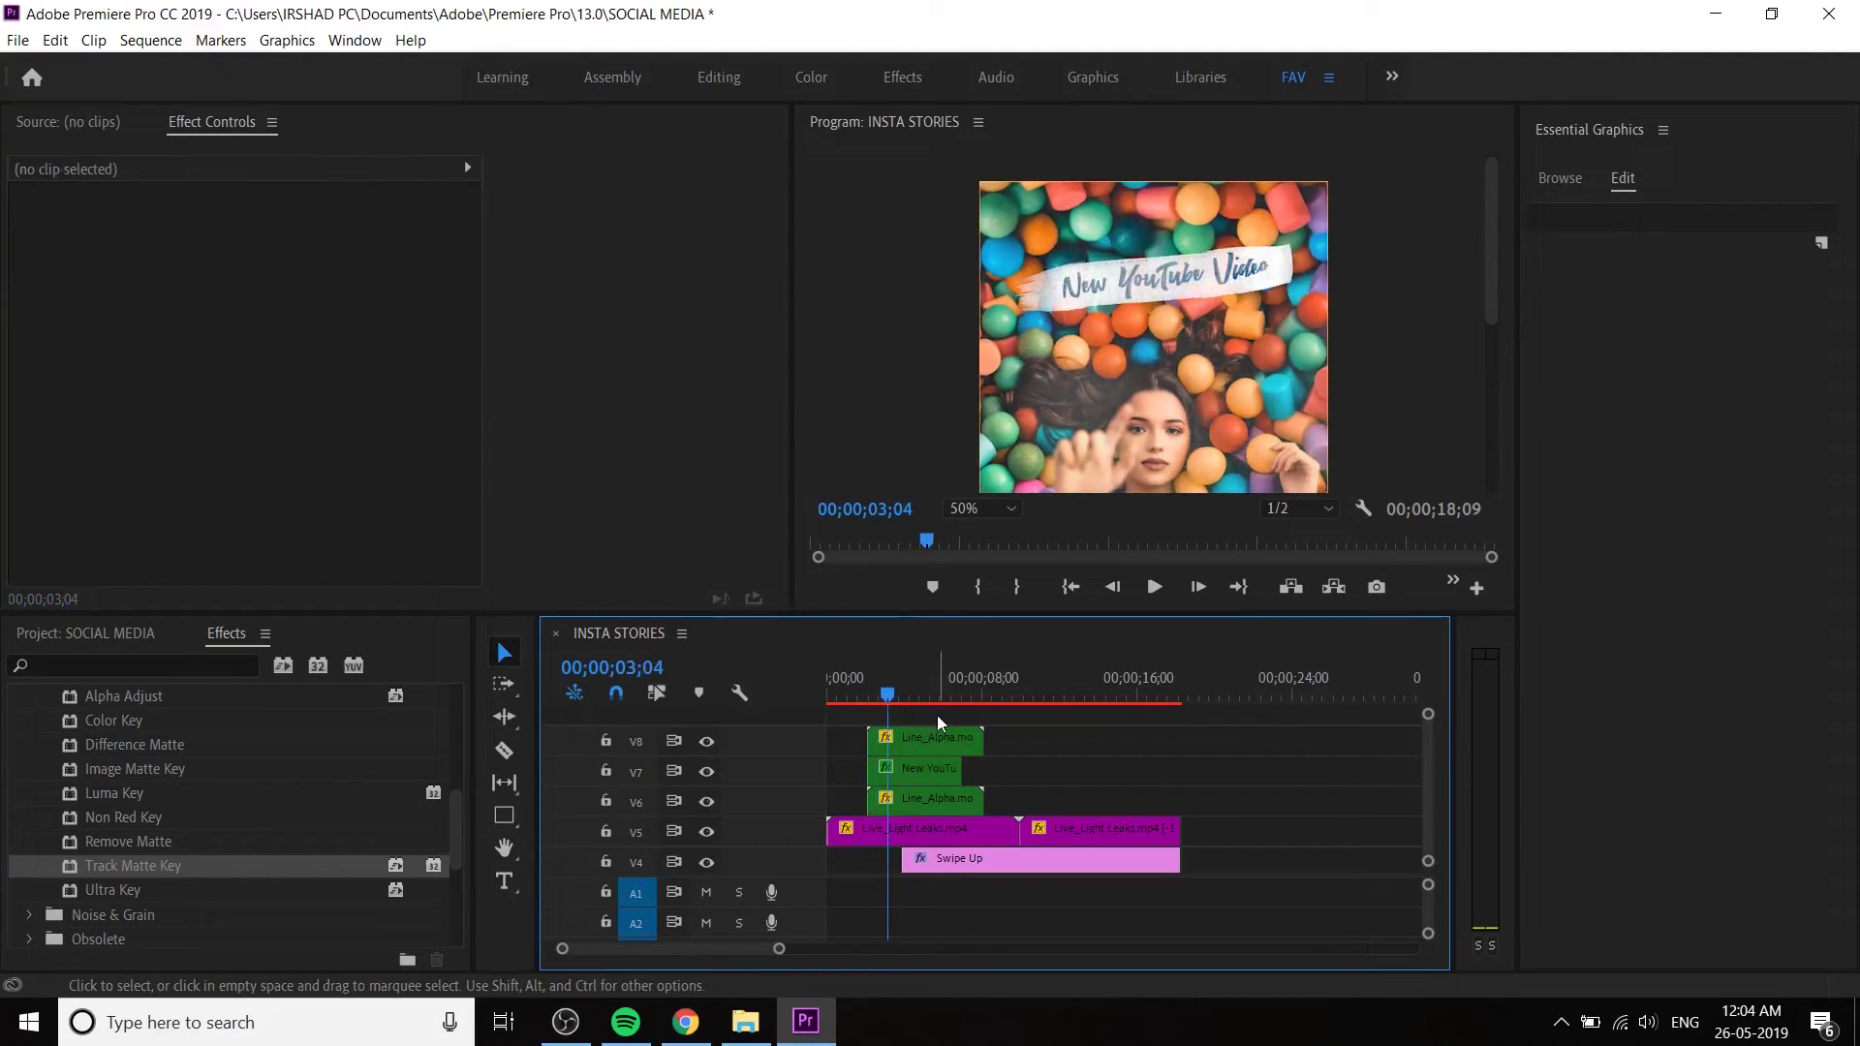
click(857, 684)
key(space)
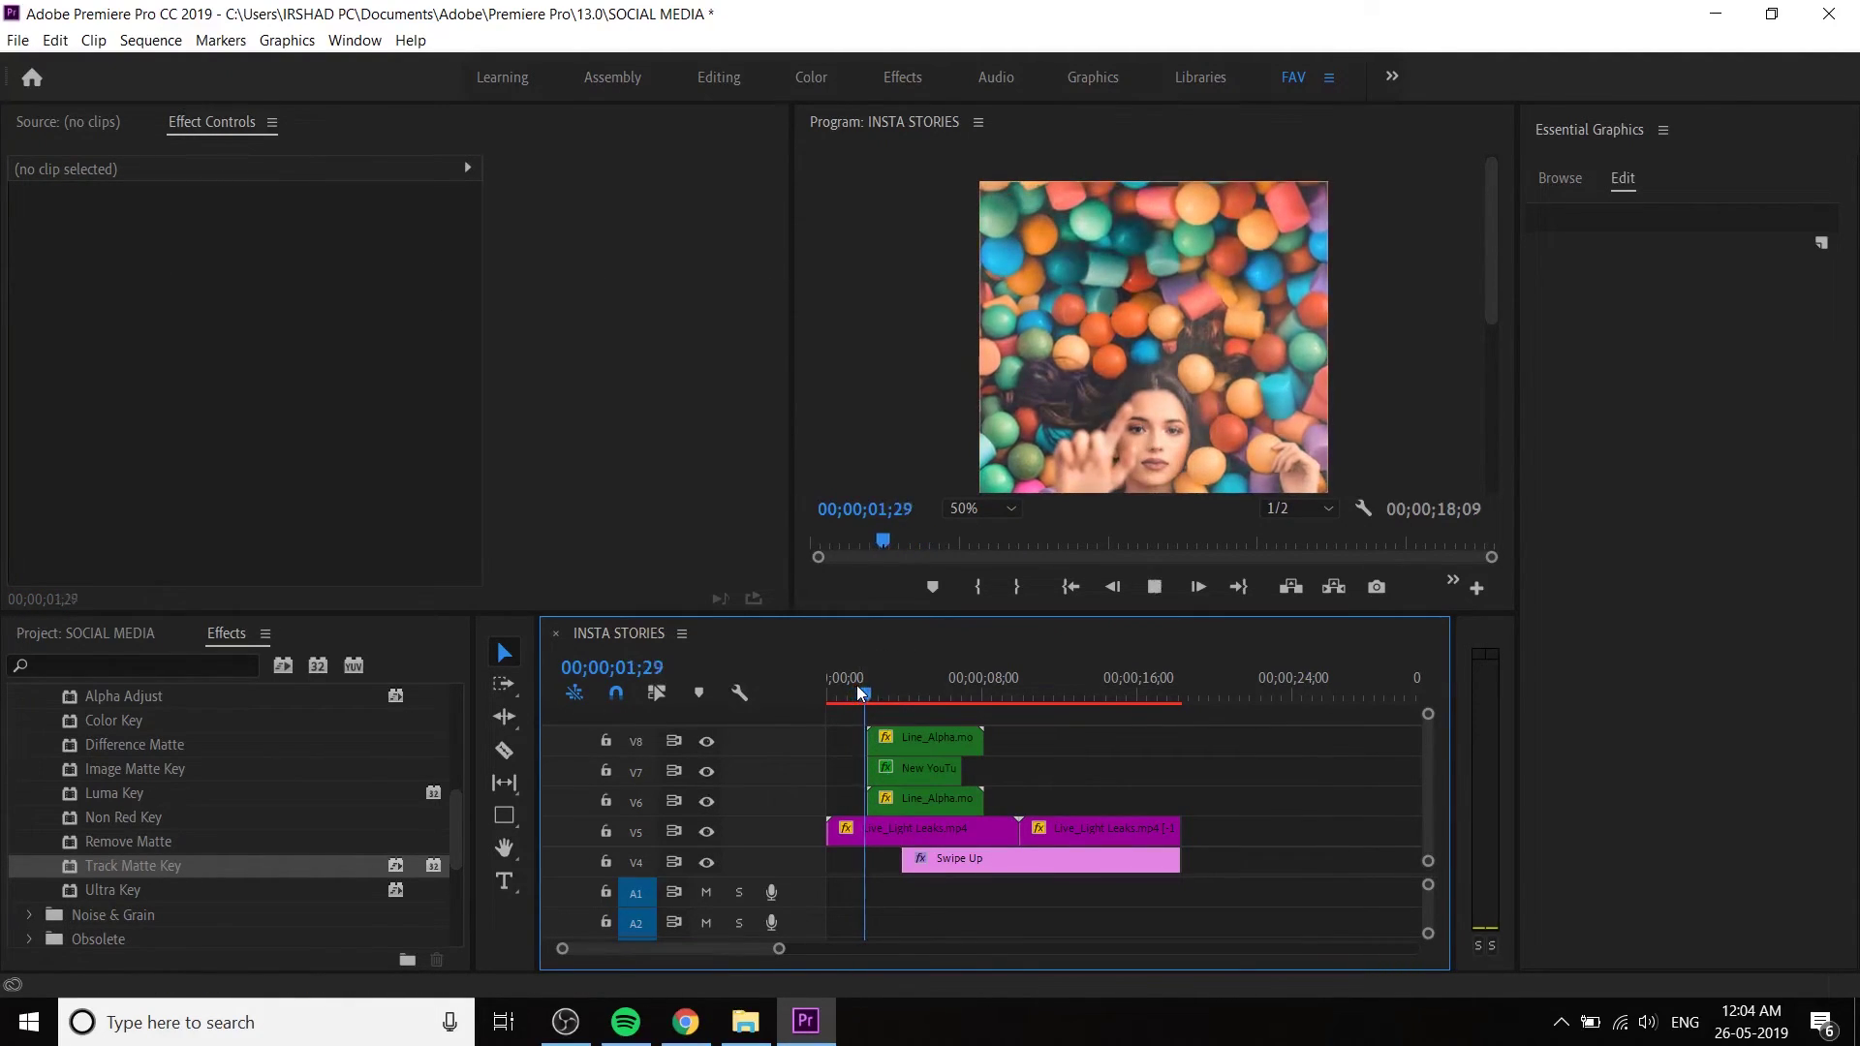
key(space)
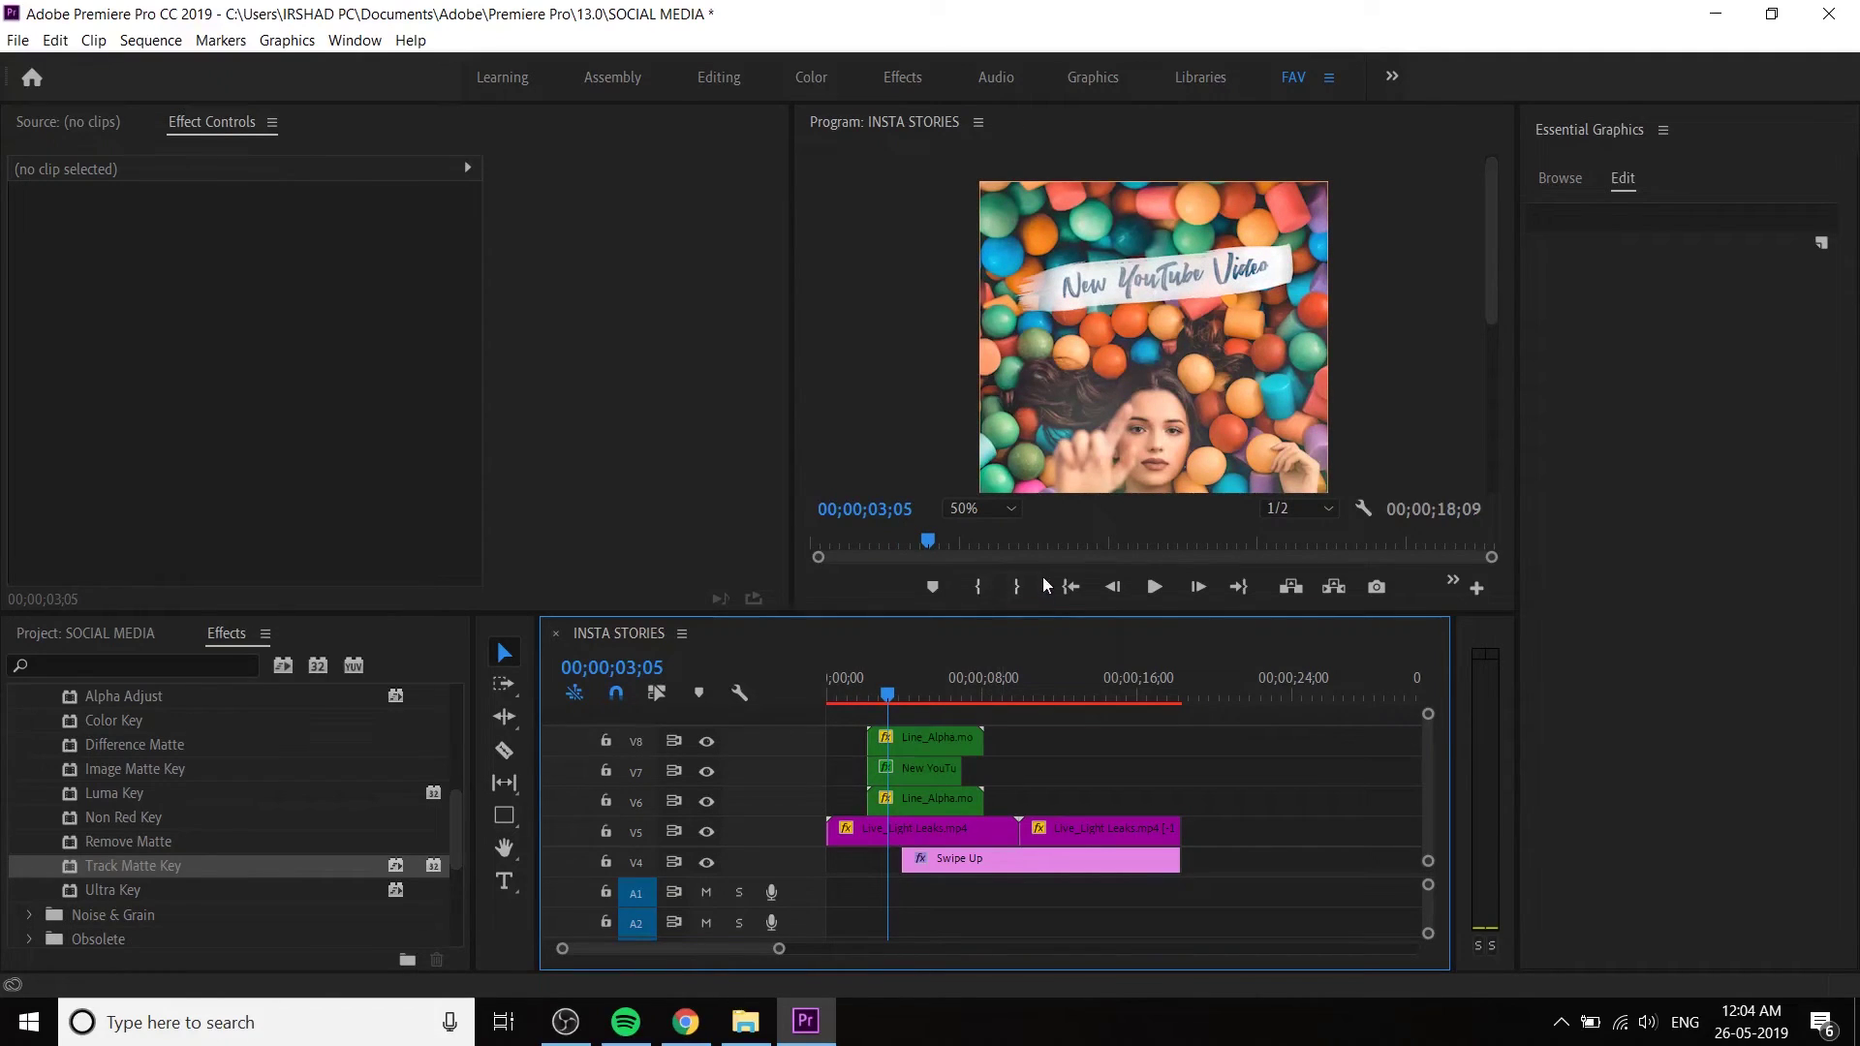
- Set the program monitor zoom to Fit and play the sequence from the beginning
click(986, 509)
click(985, 562)
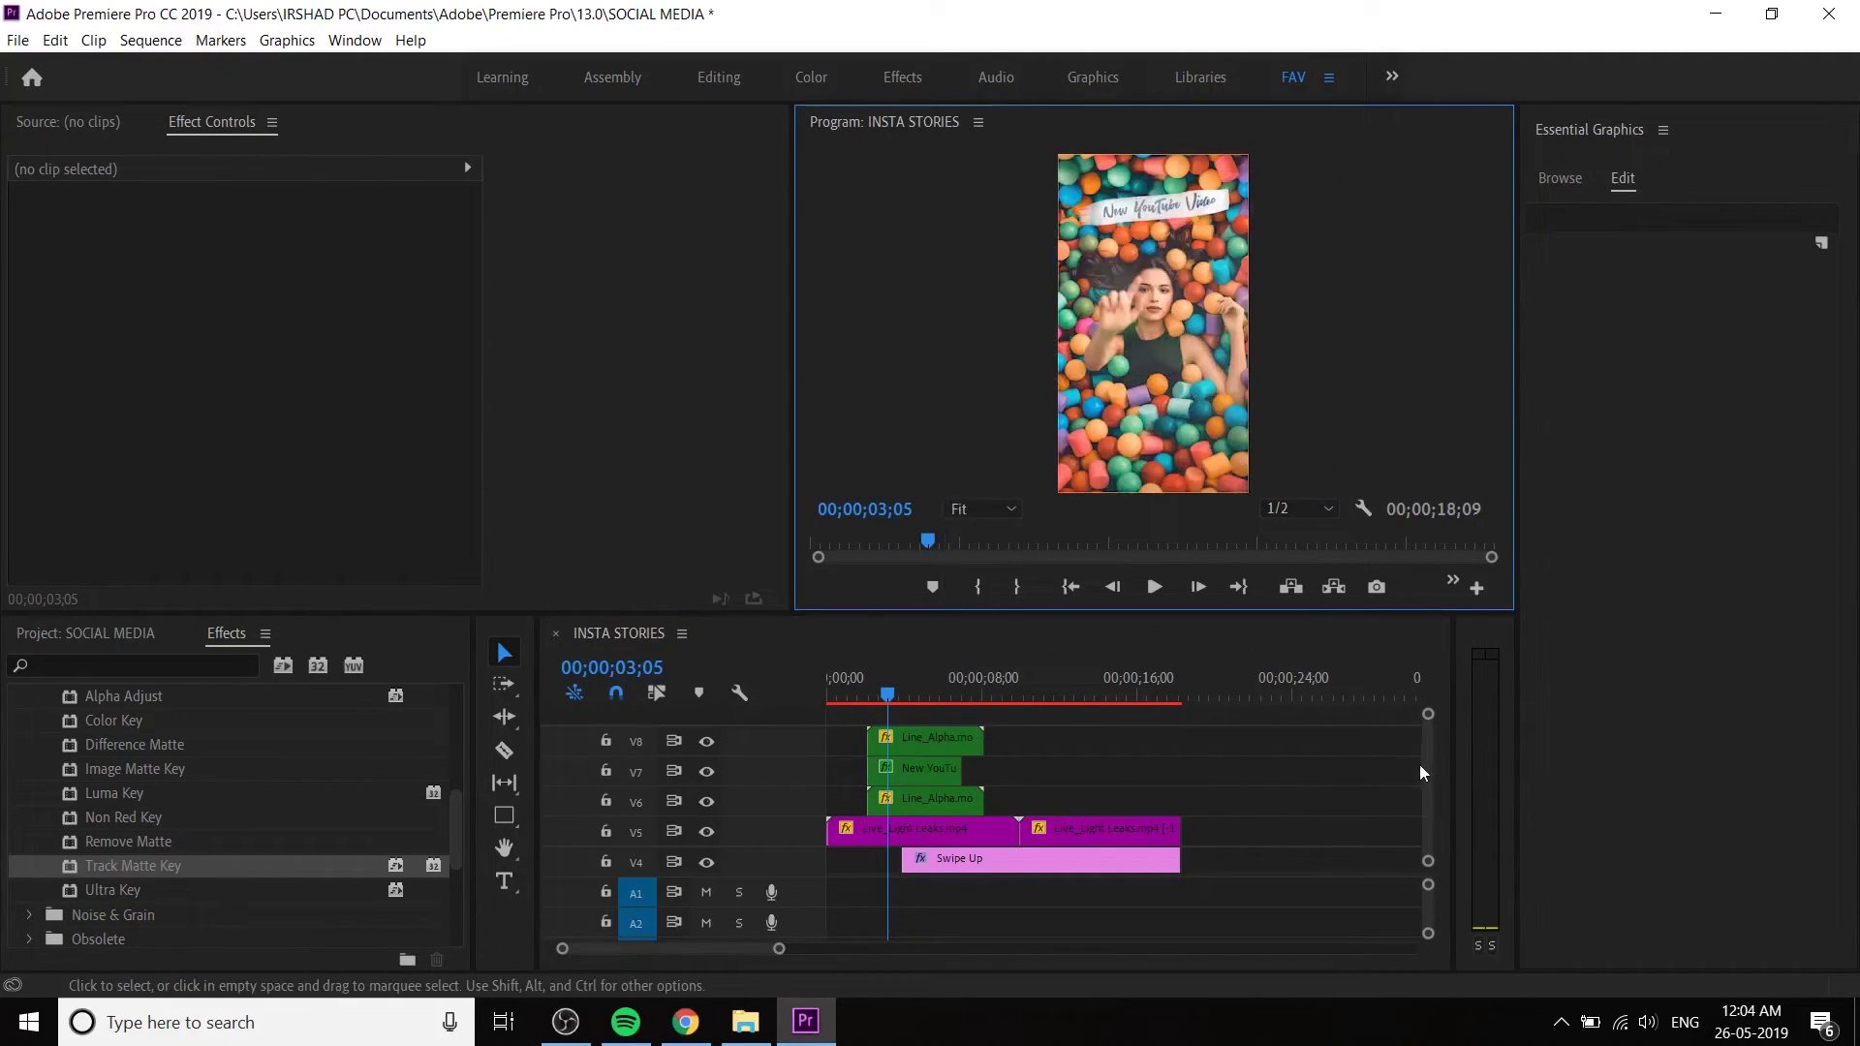
scroll(1432, 789, down, 3)
key(Home)
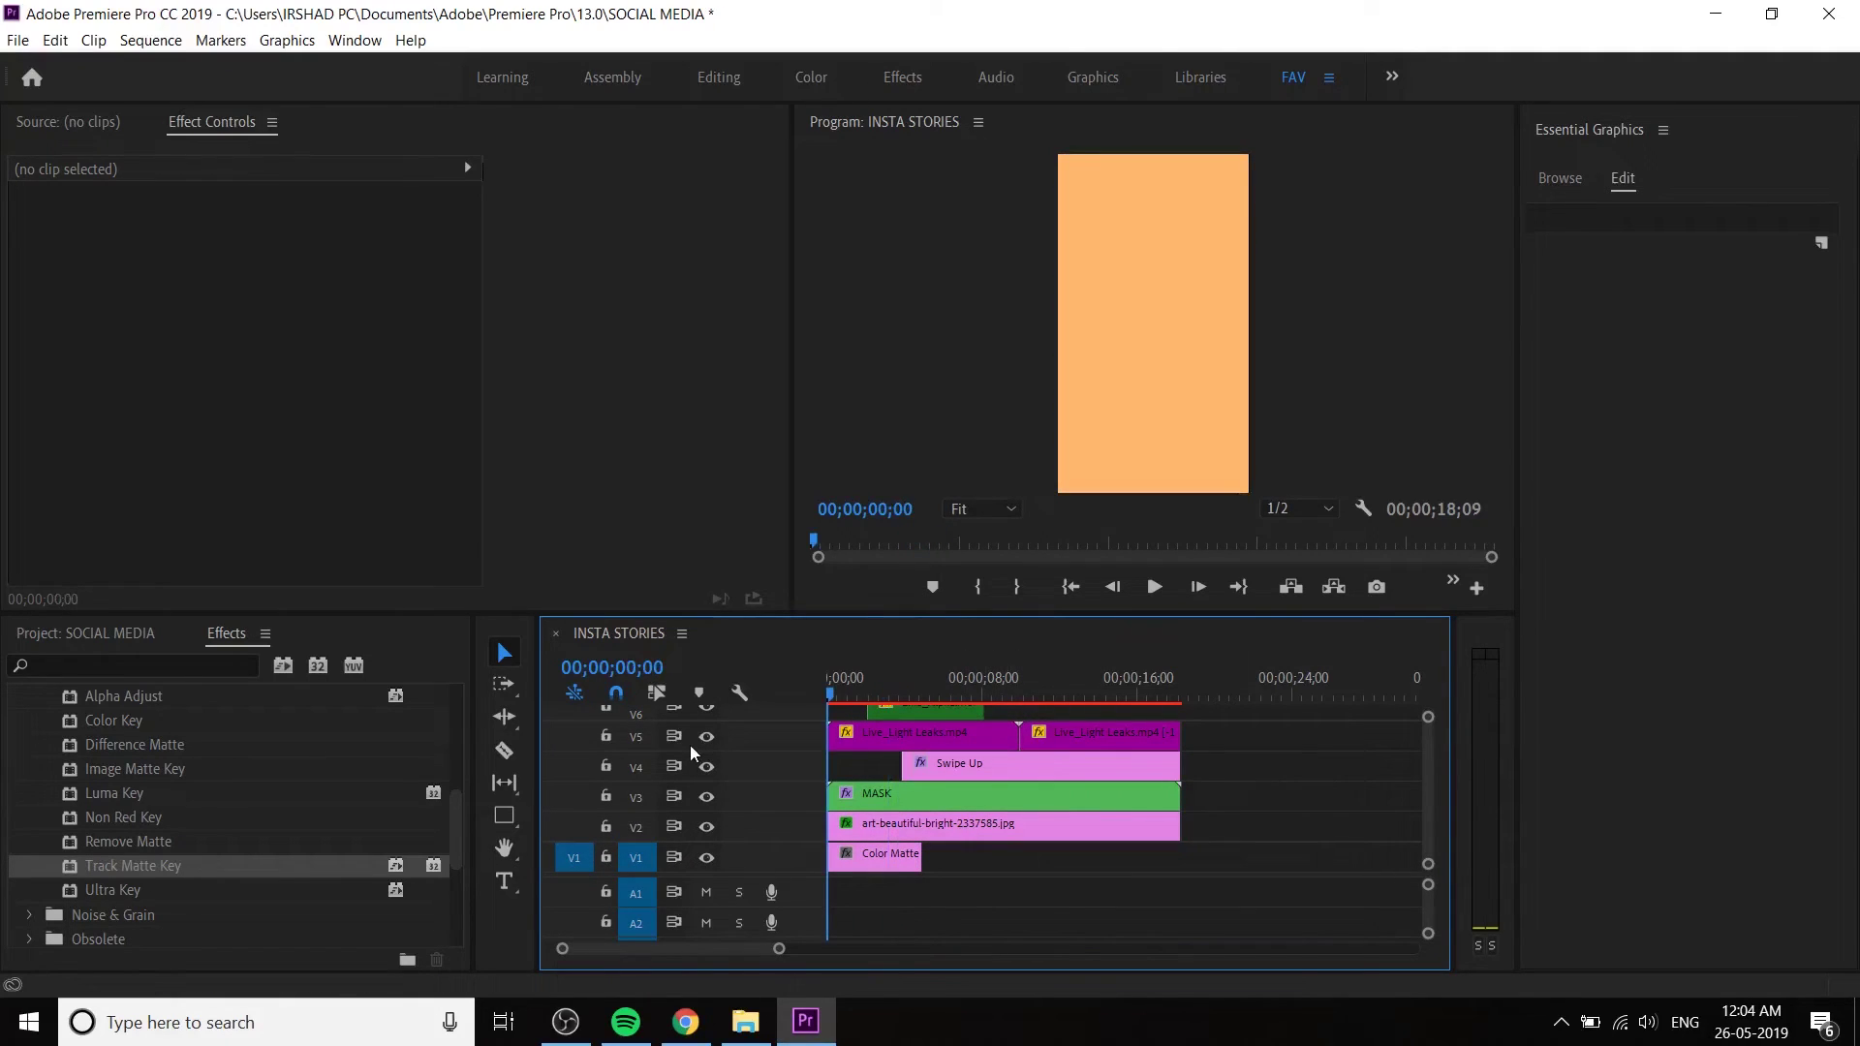
key(space)
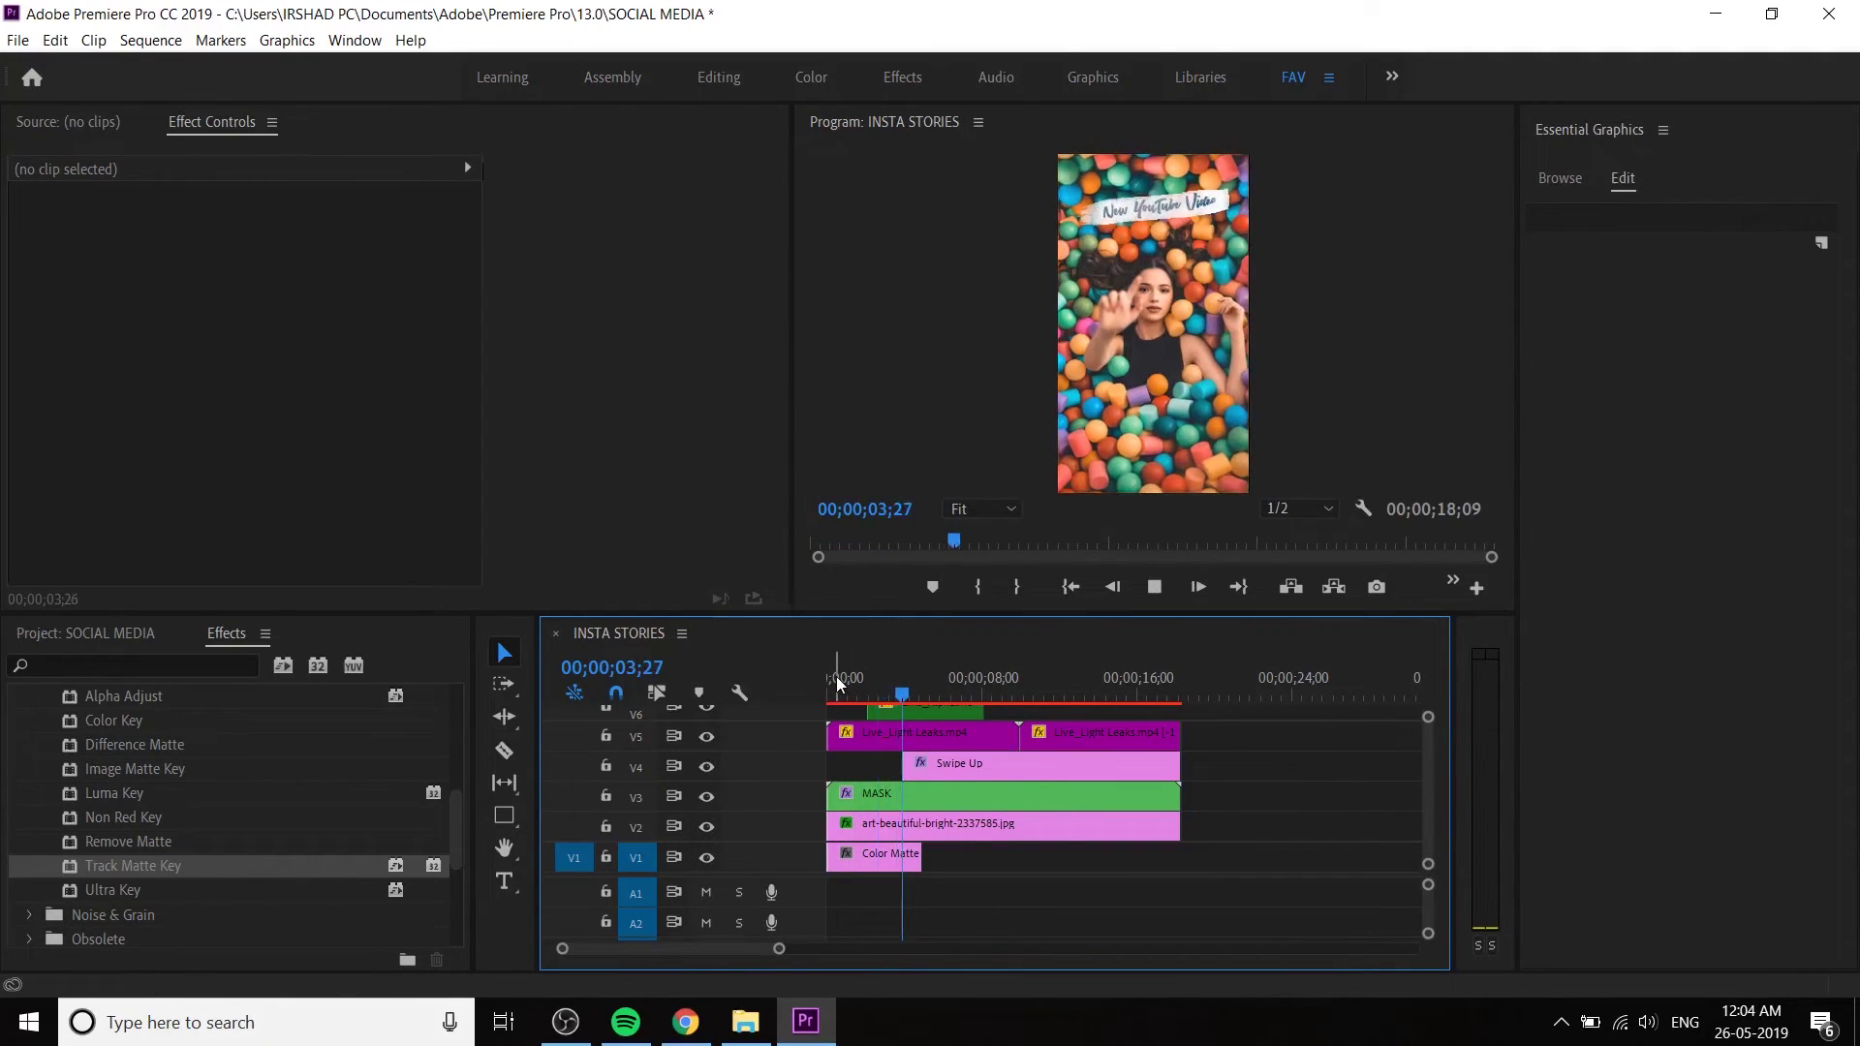
- Shift the Swipe Up clip on V4 slightly earlier in the timeline and play the sequence to check its timing
drag(1017, 763, 1000, 763)
click(826, 695)
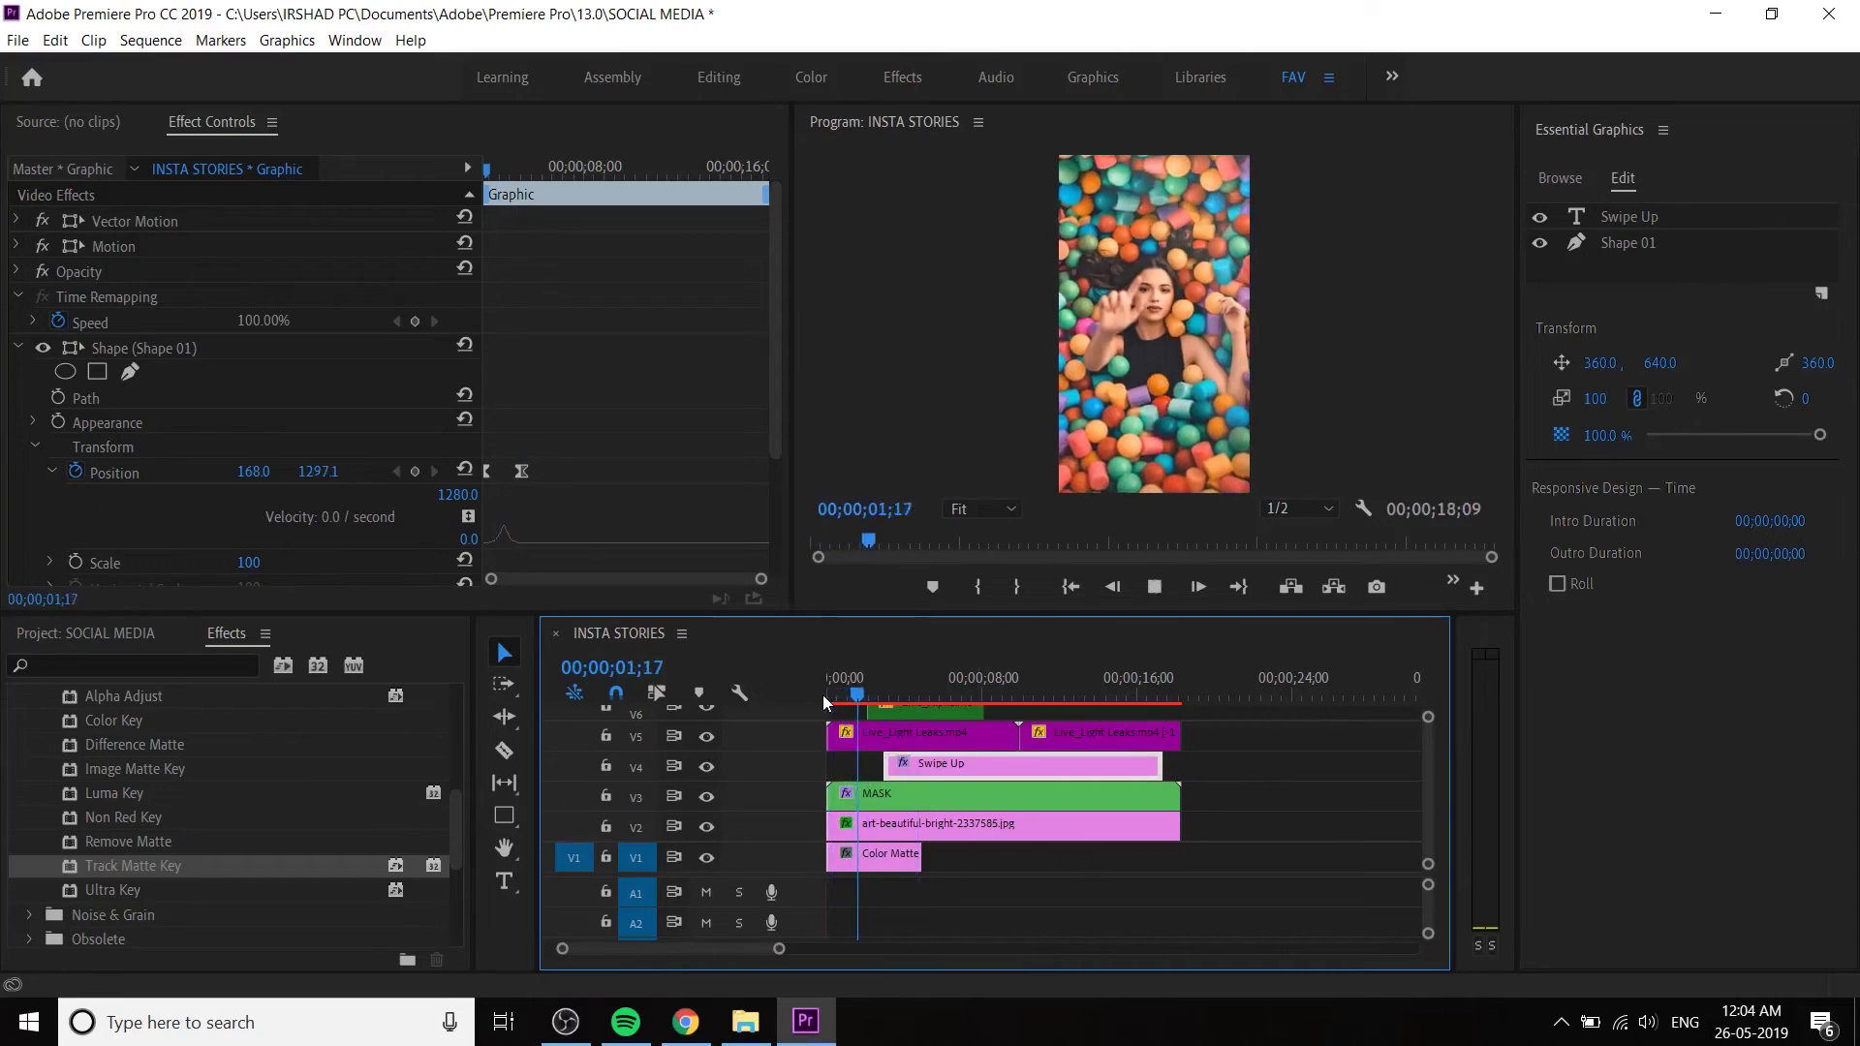
click(855, 678)
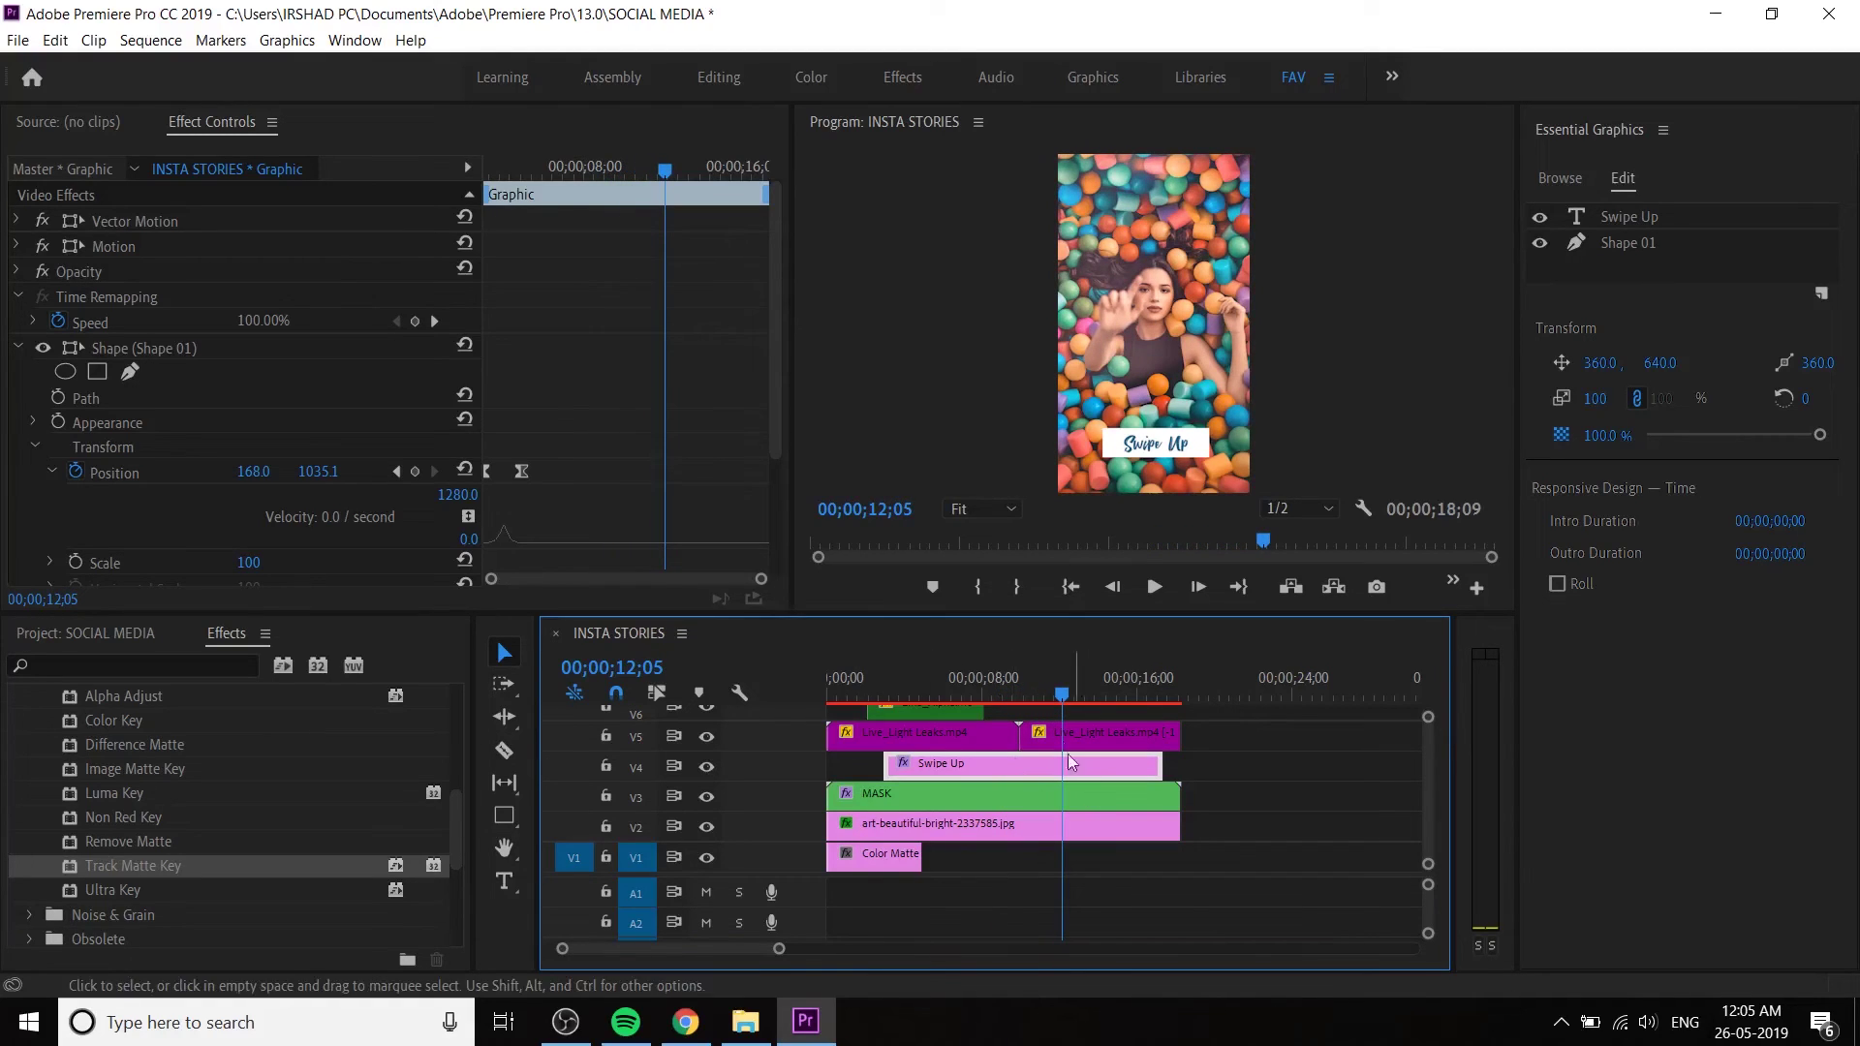
- Trim the end of the MASK clip on V3 back to 00;00;14;26 and scrub around the cut
key(space)
click(1119, 797)
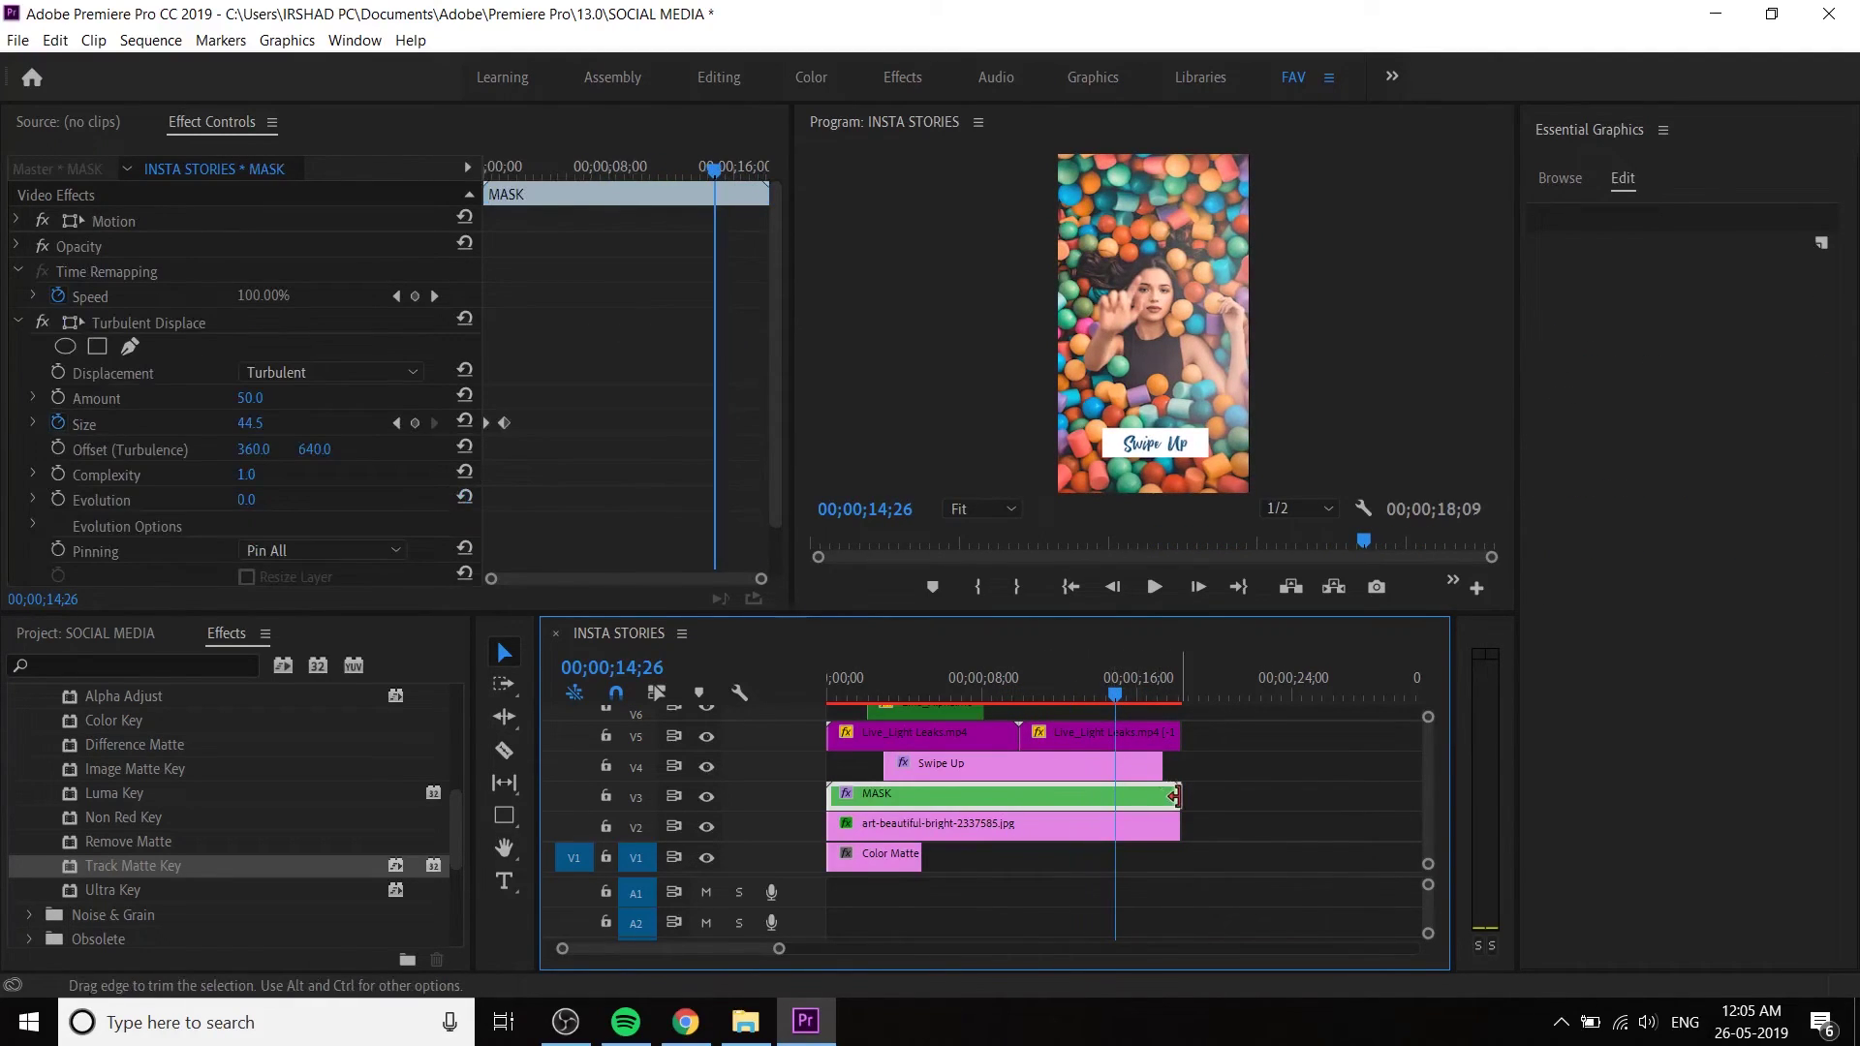
drag(1177, 796, 1124, 799)
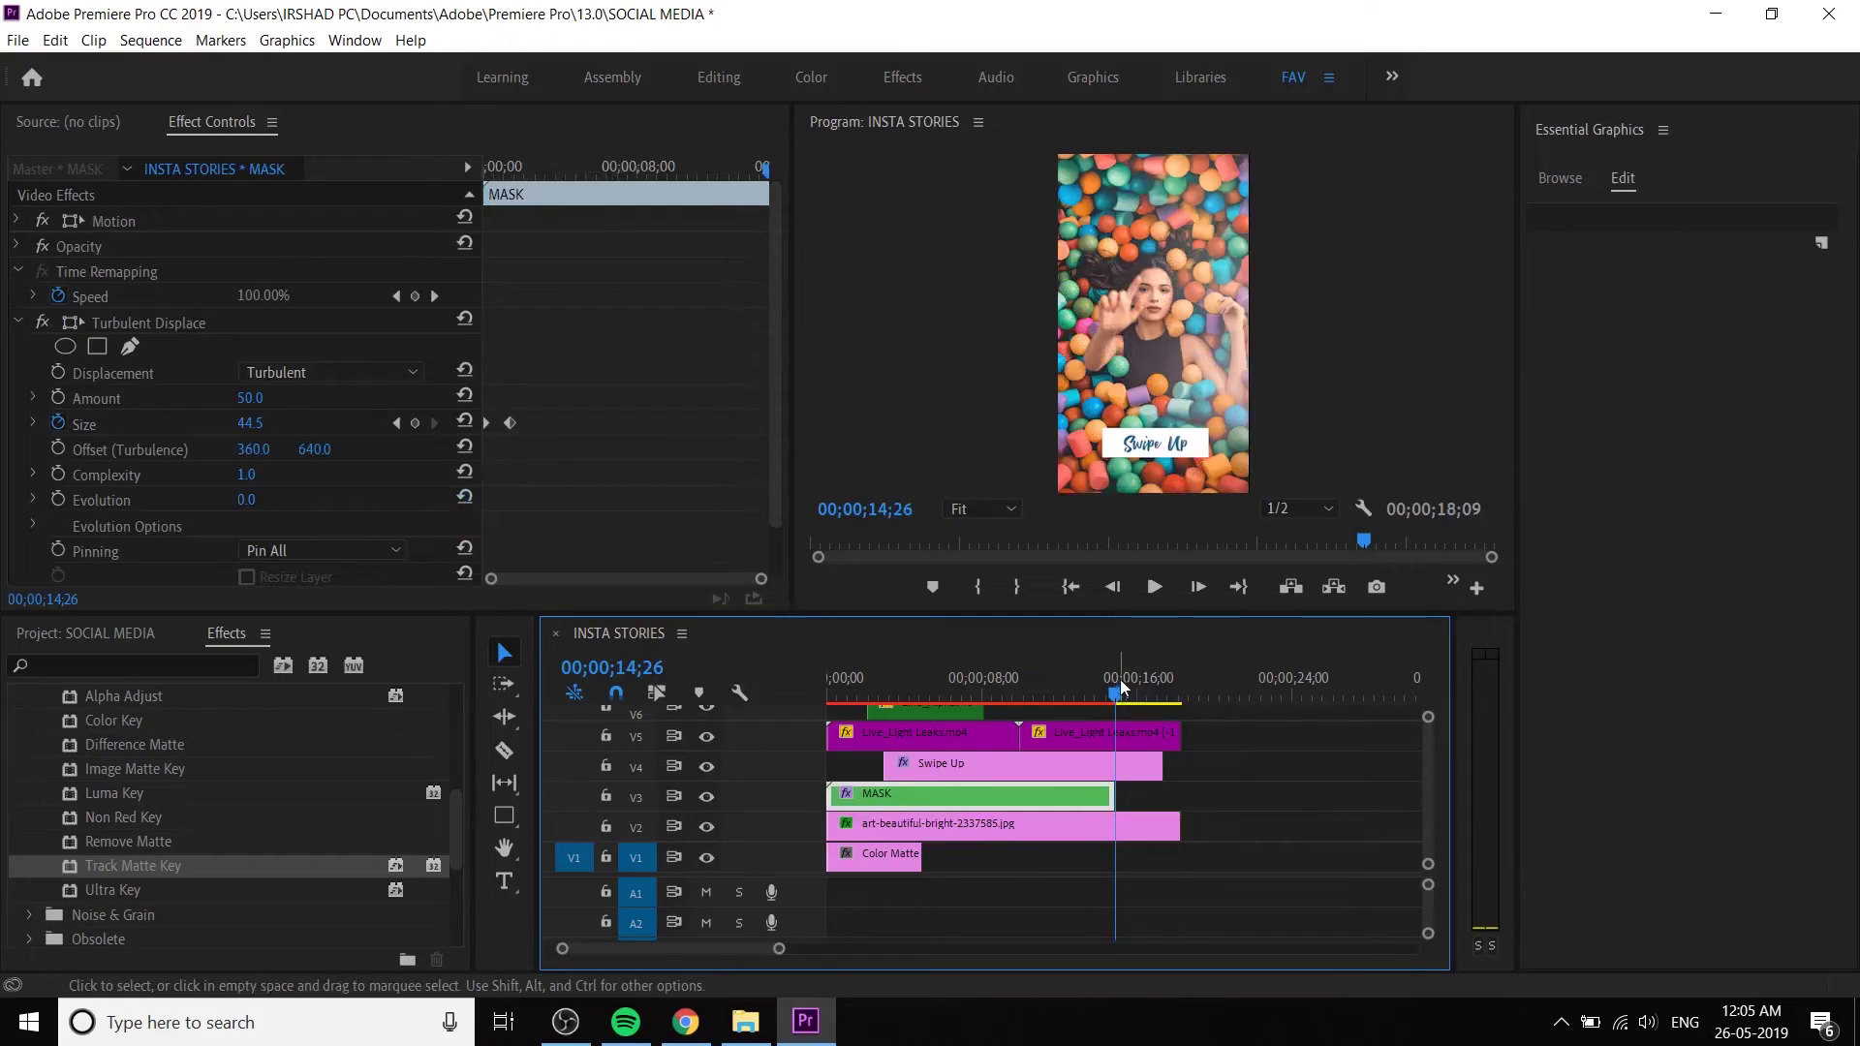
drag(1126, 682, 1081, 692)
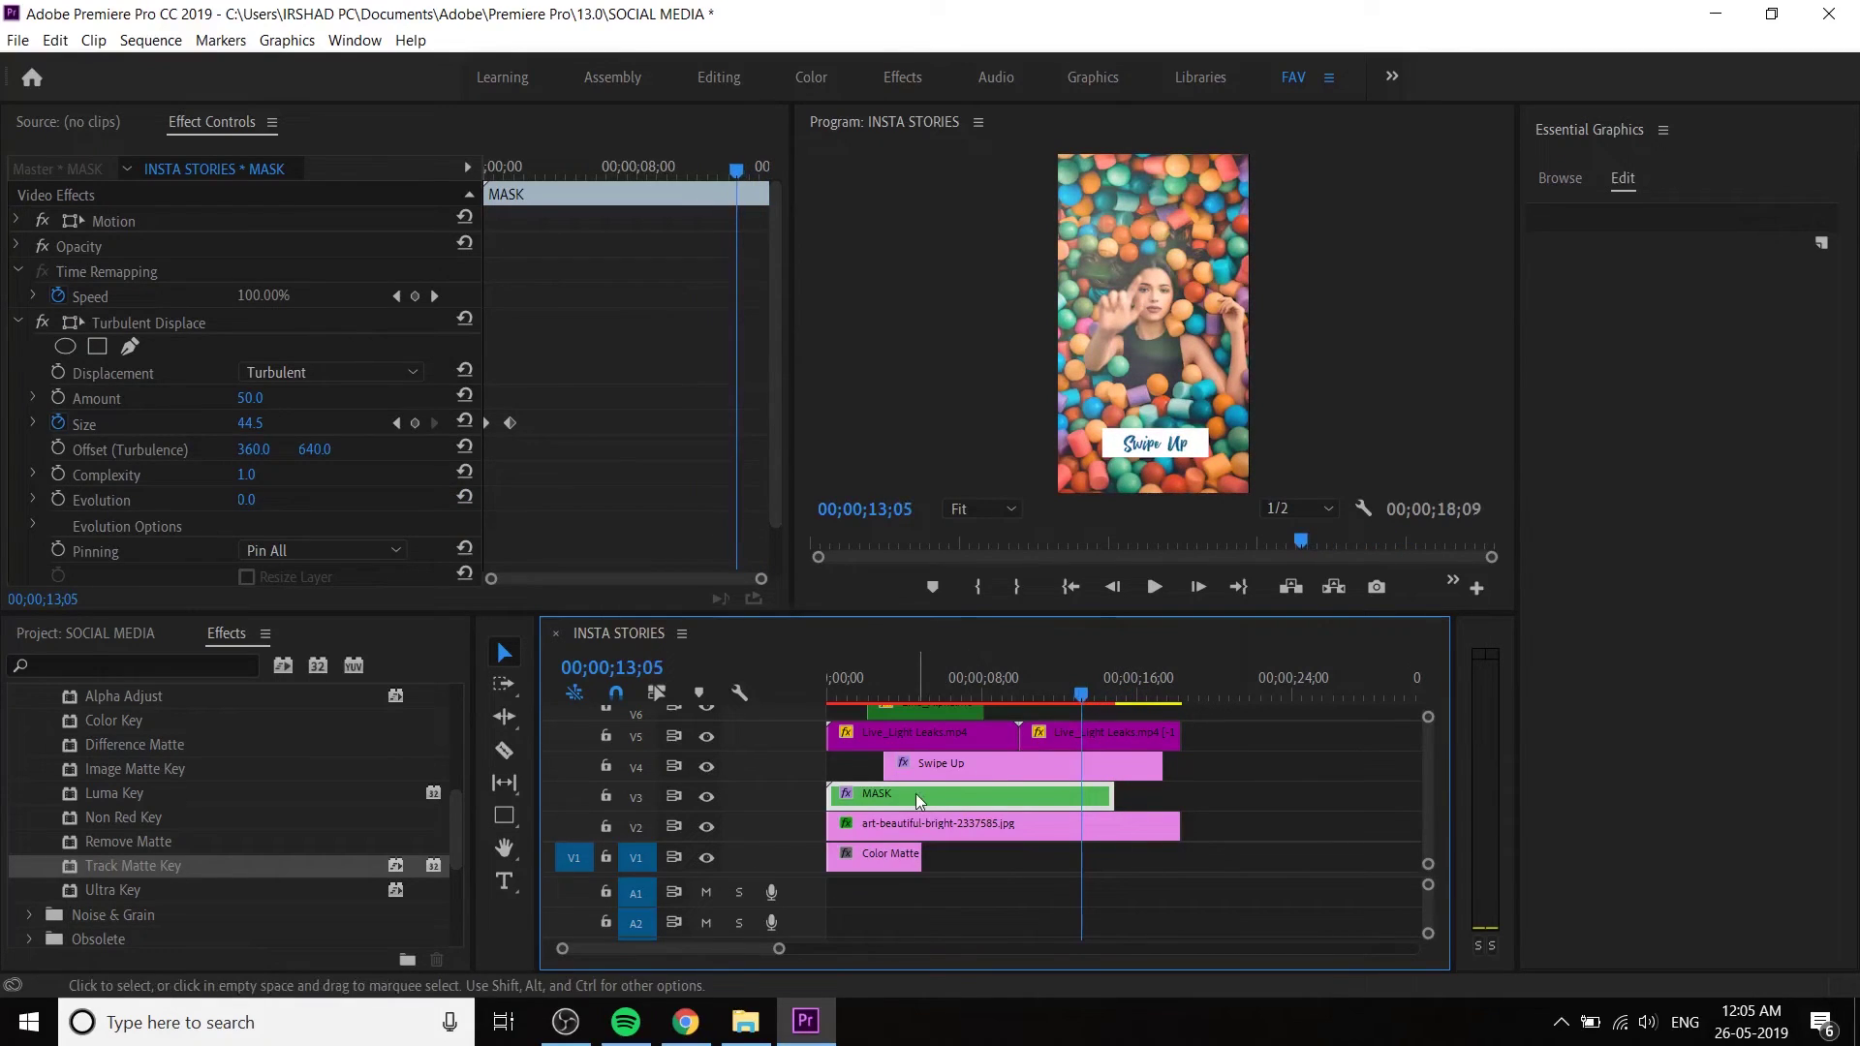
- Duplicate the MASK clip directly after itself on V3 and reverse the copy's speed
drag(849, 812, 1143, 796)
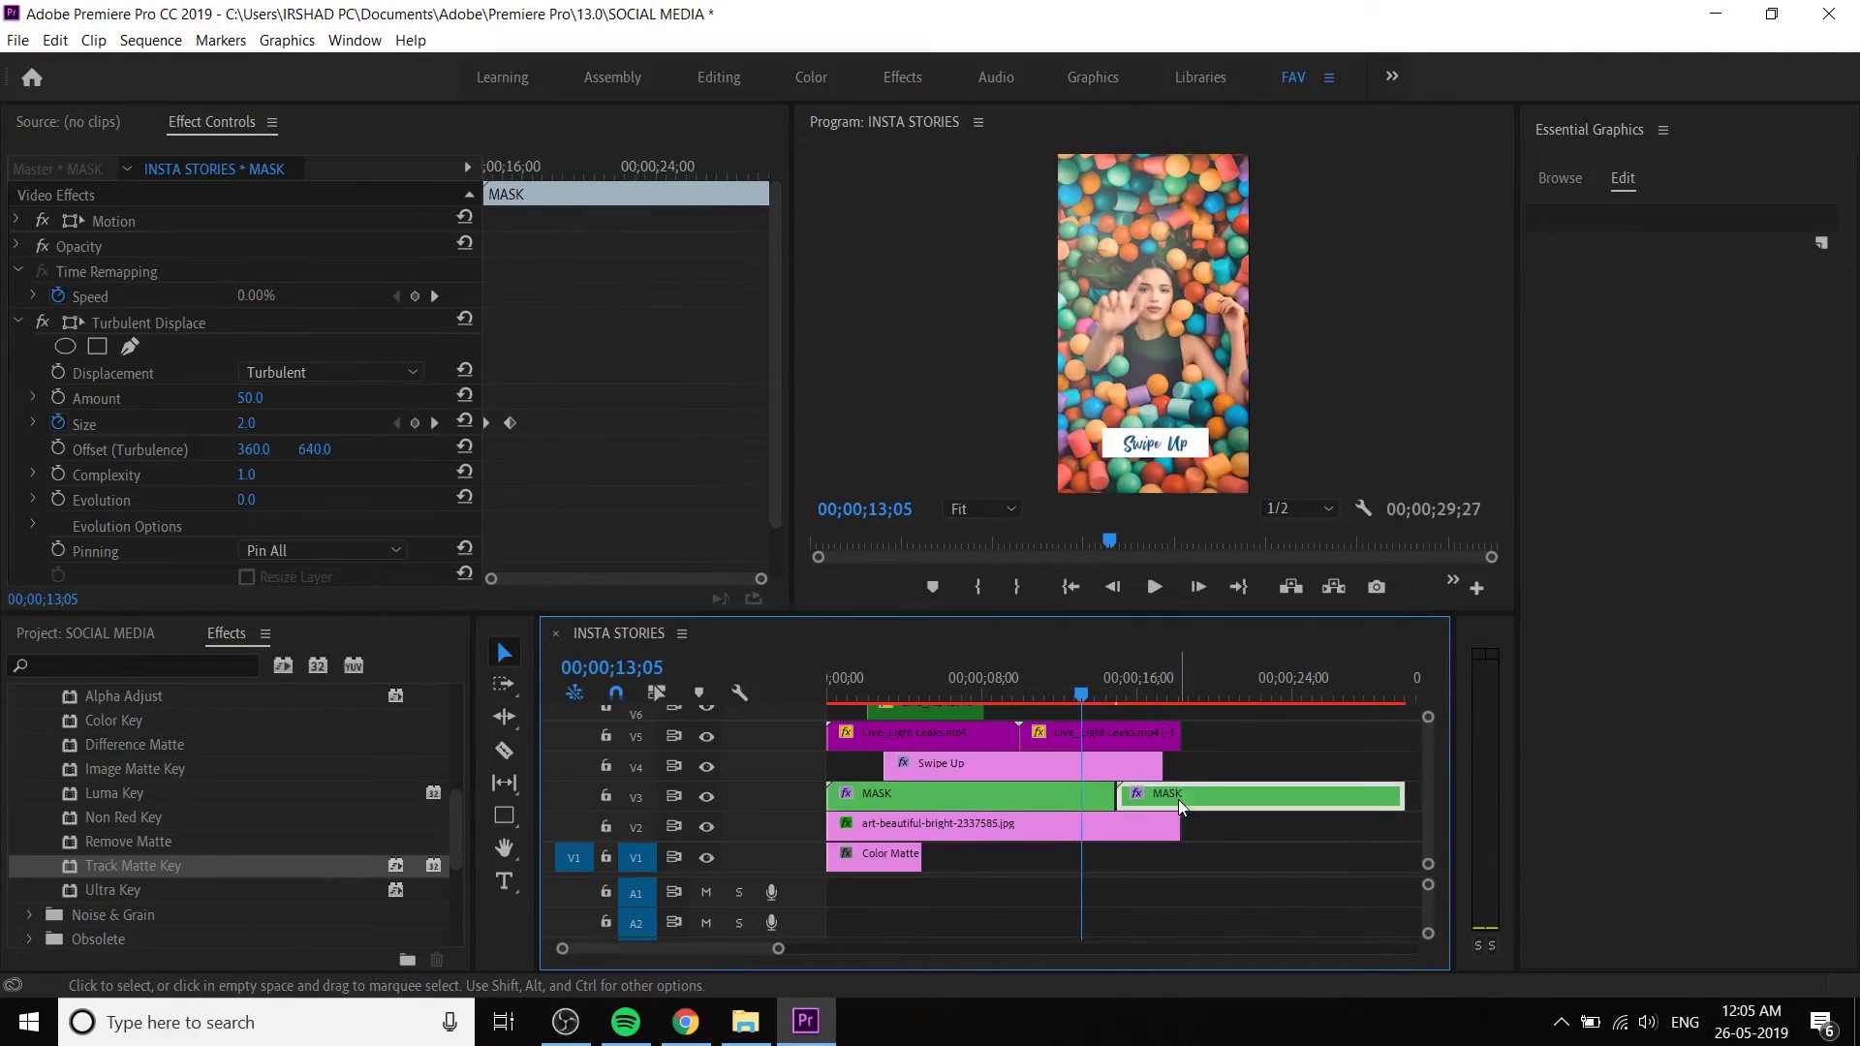
right_click(1177, 797)
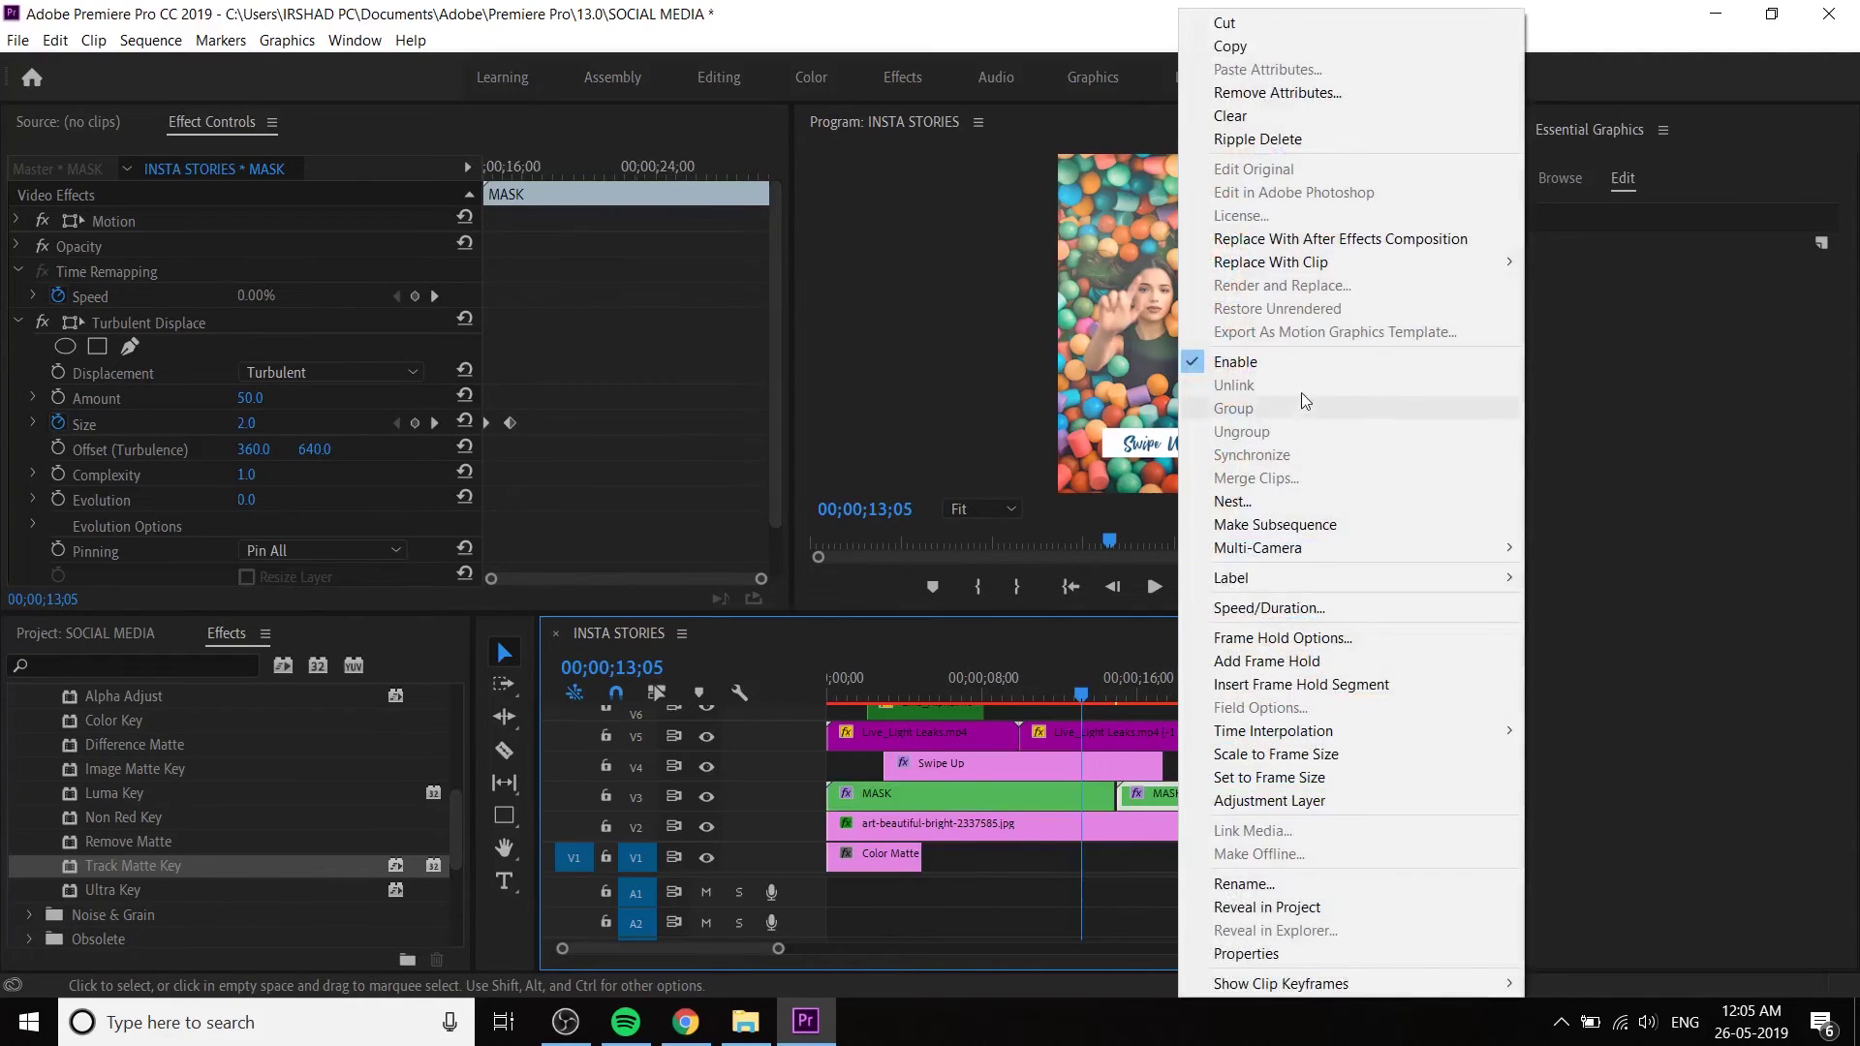
click(1168, 803)
right_click(1370, 794)
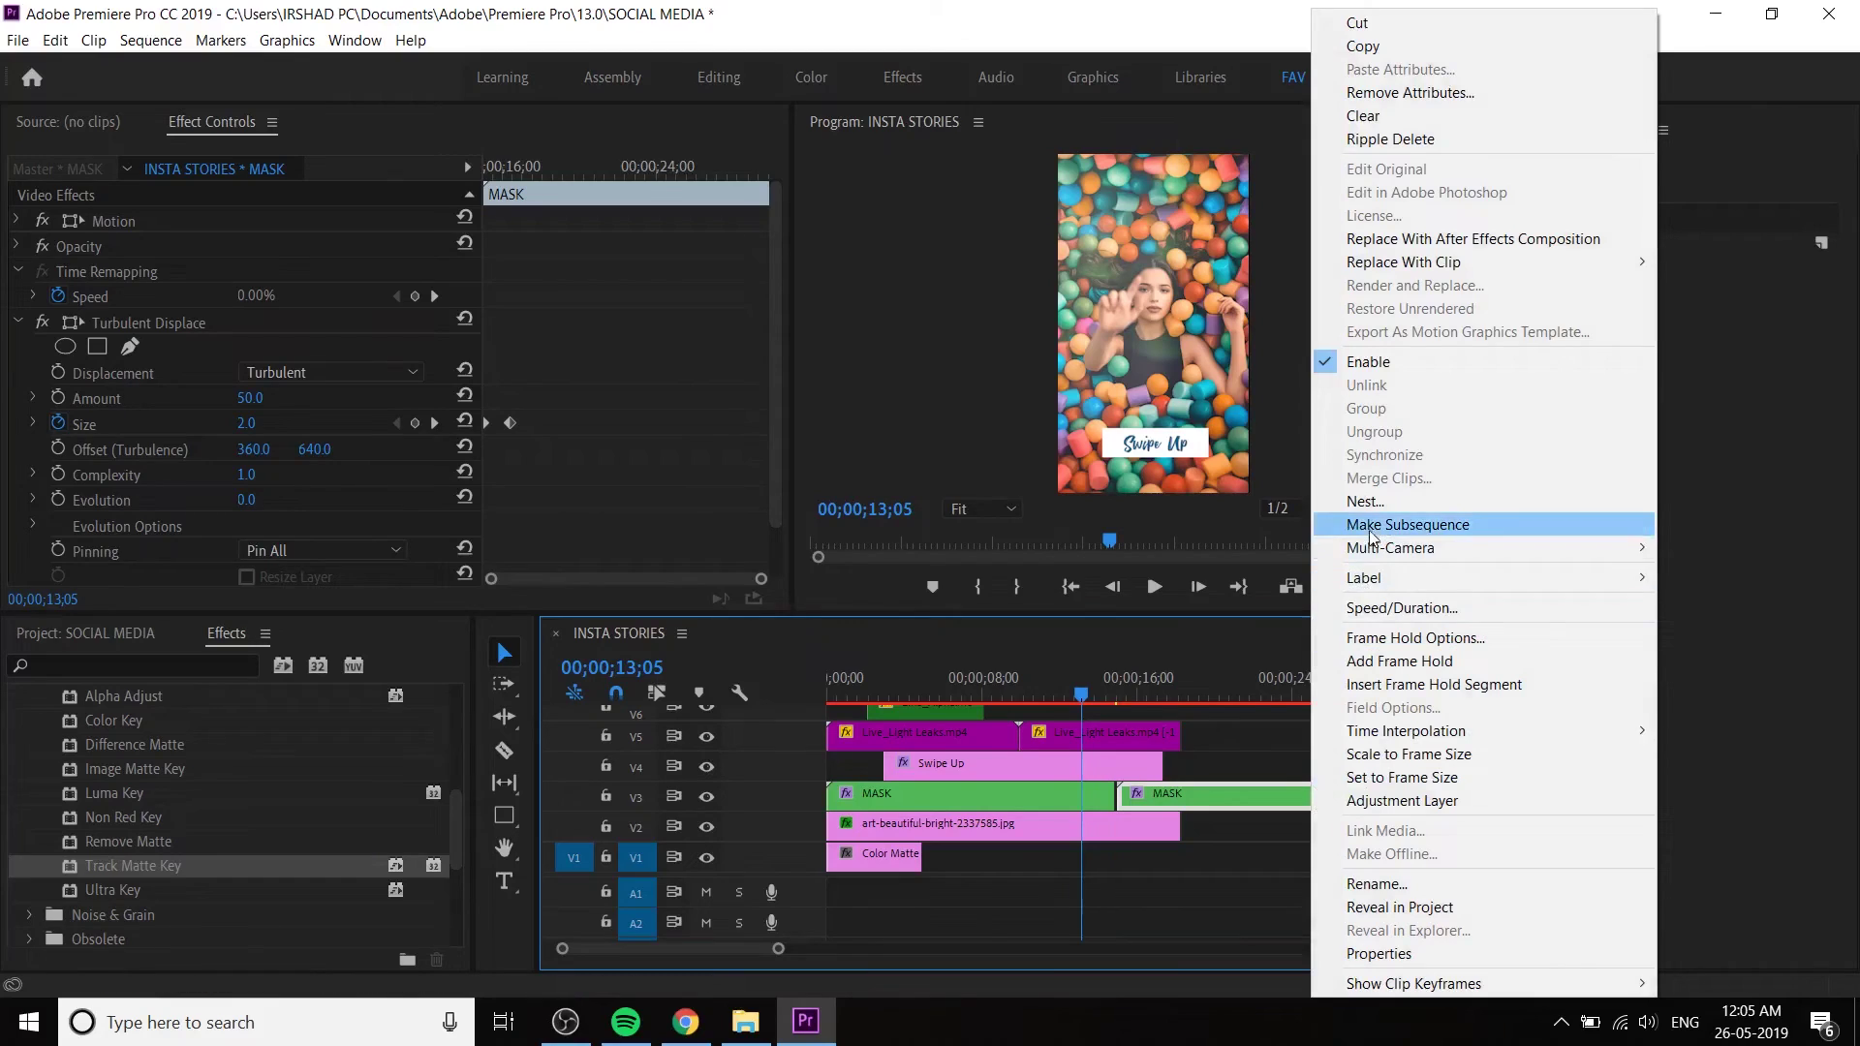
click(1402, 608)
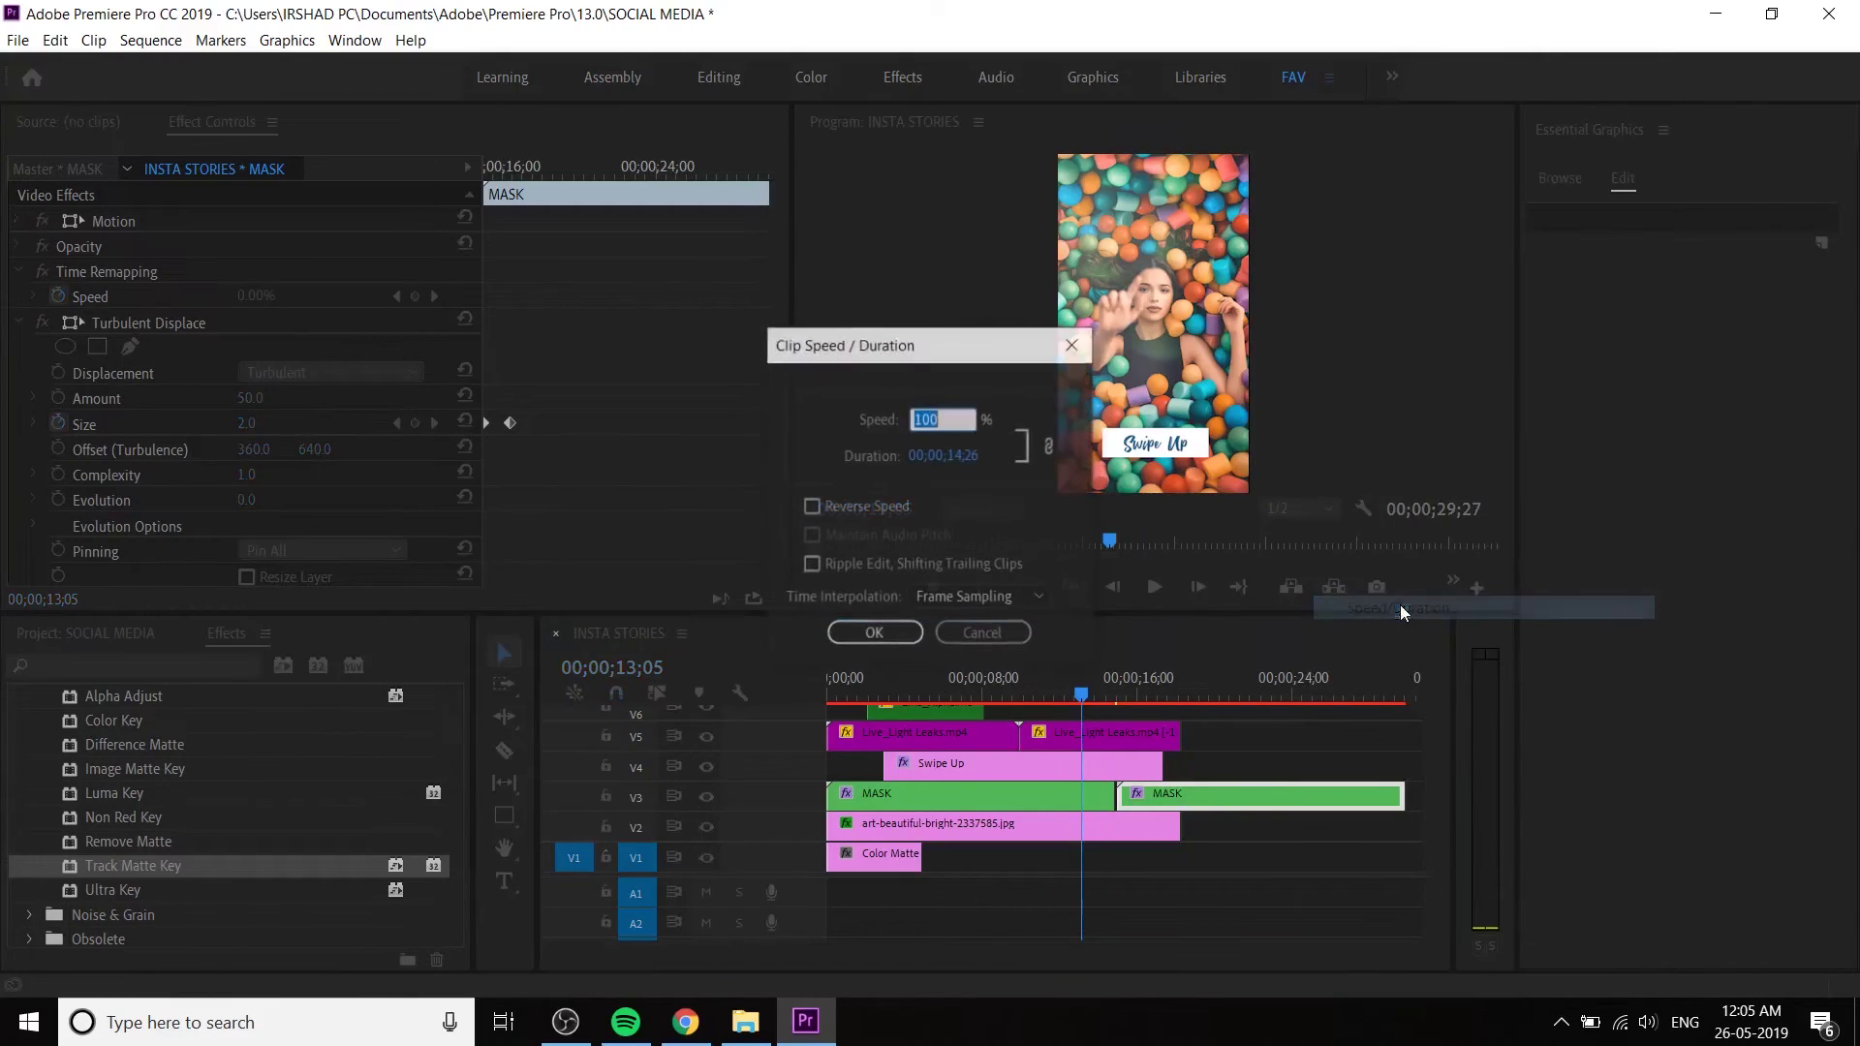
click(886, 636)
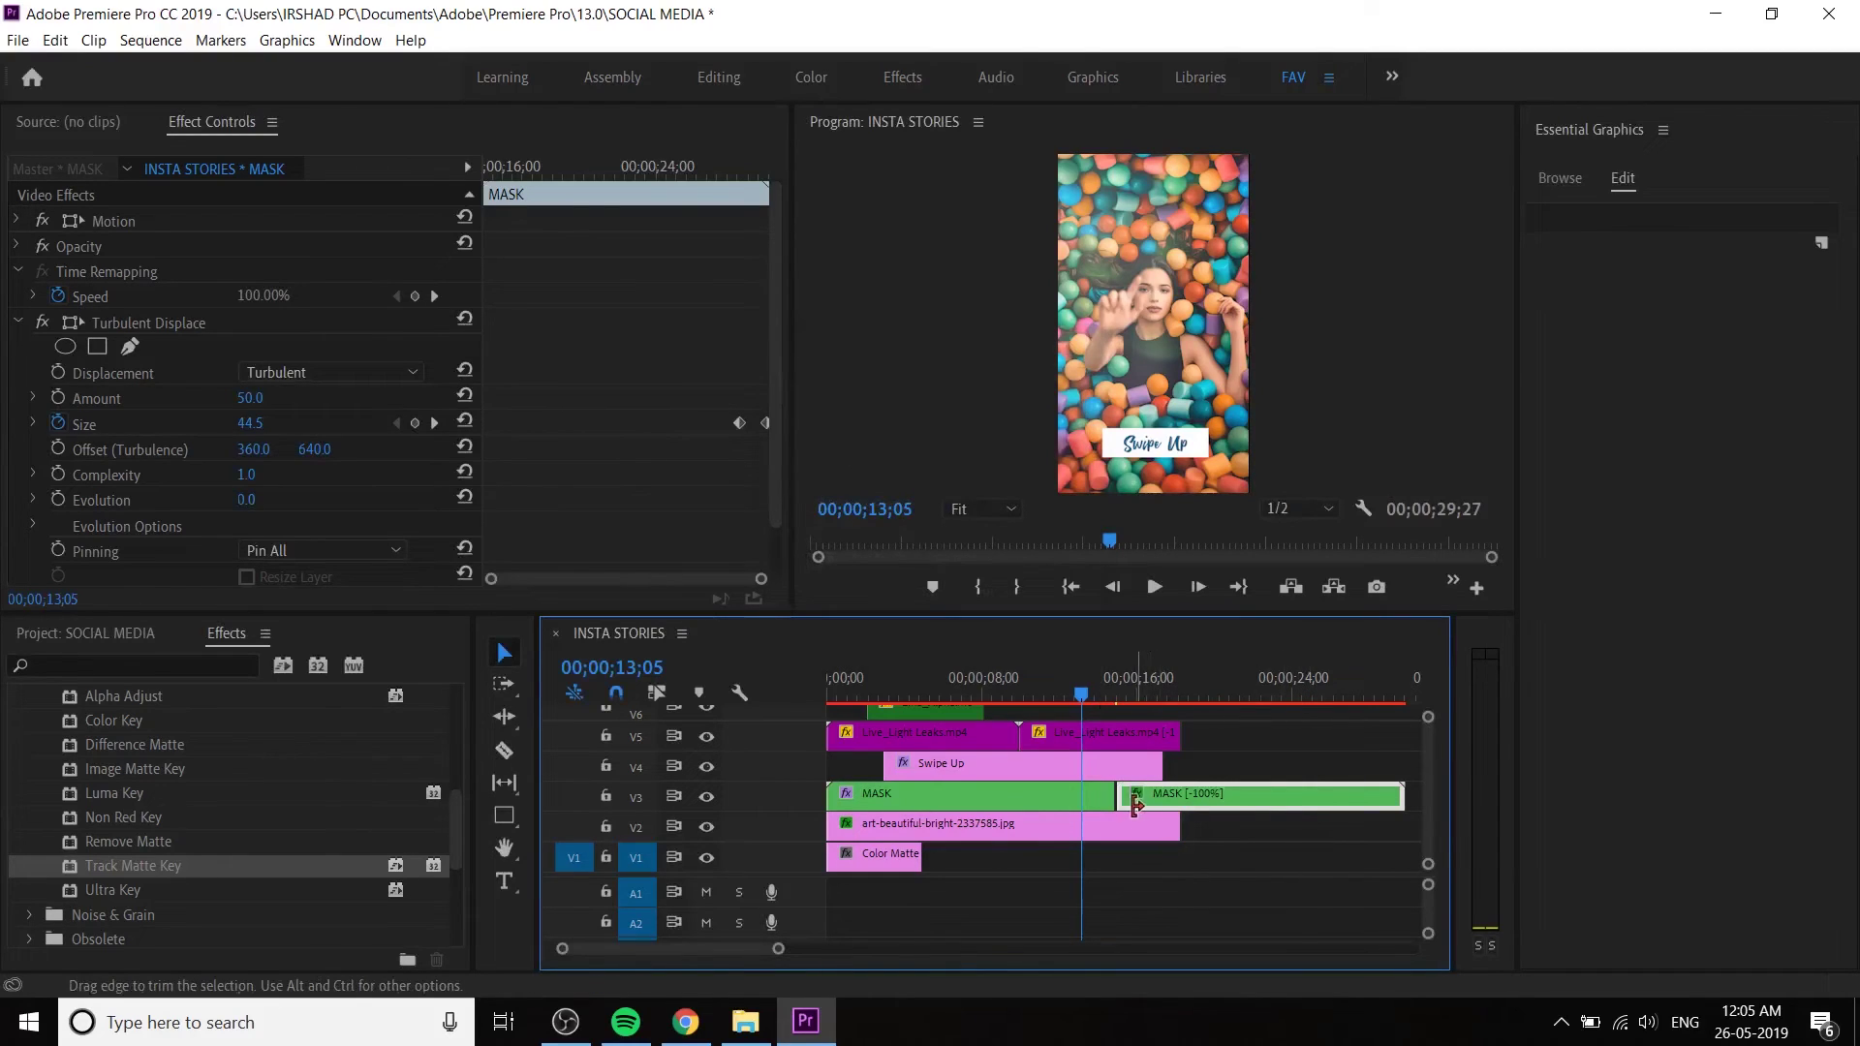
- Shorten the reversed MASK copy so it ends with the photo clip on V2, and scrub through the sequence's ending
mouse_move(1132, 800)
mouse_down()
mouse_move(1342, 800)
mouse_move(1134, 812)
mouse_up()
click(1097, 697)
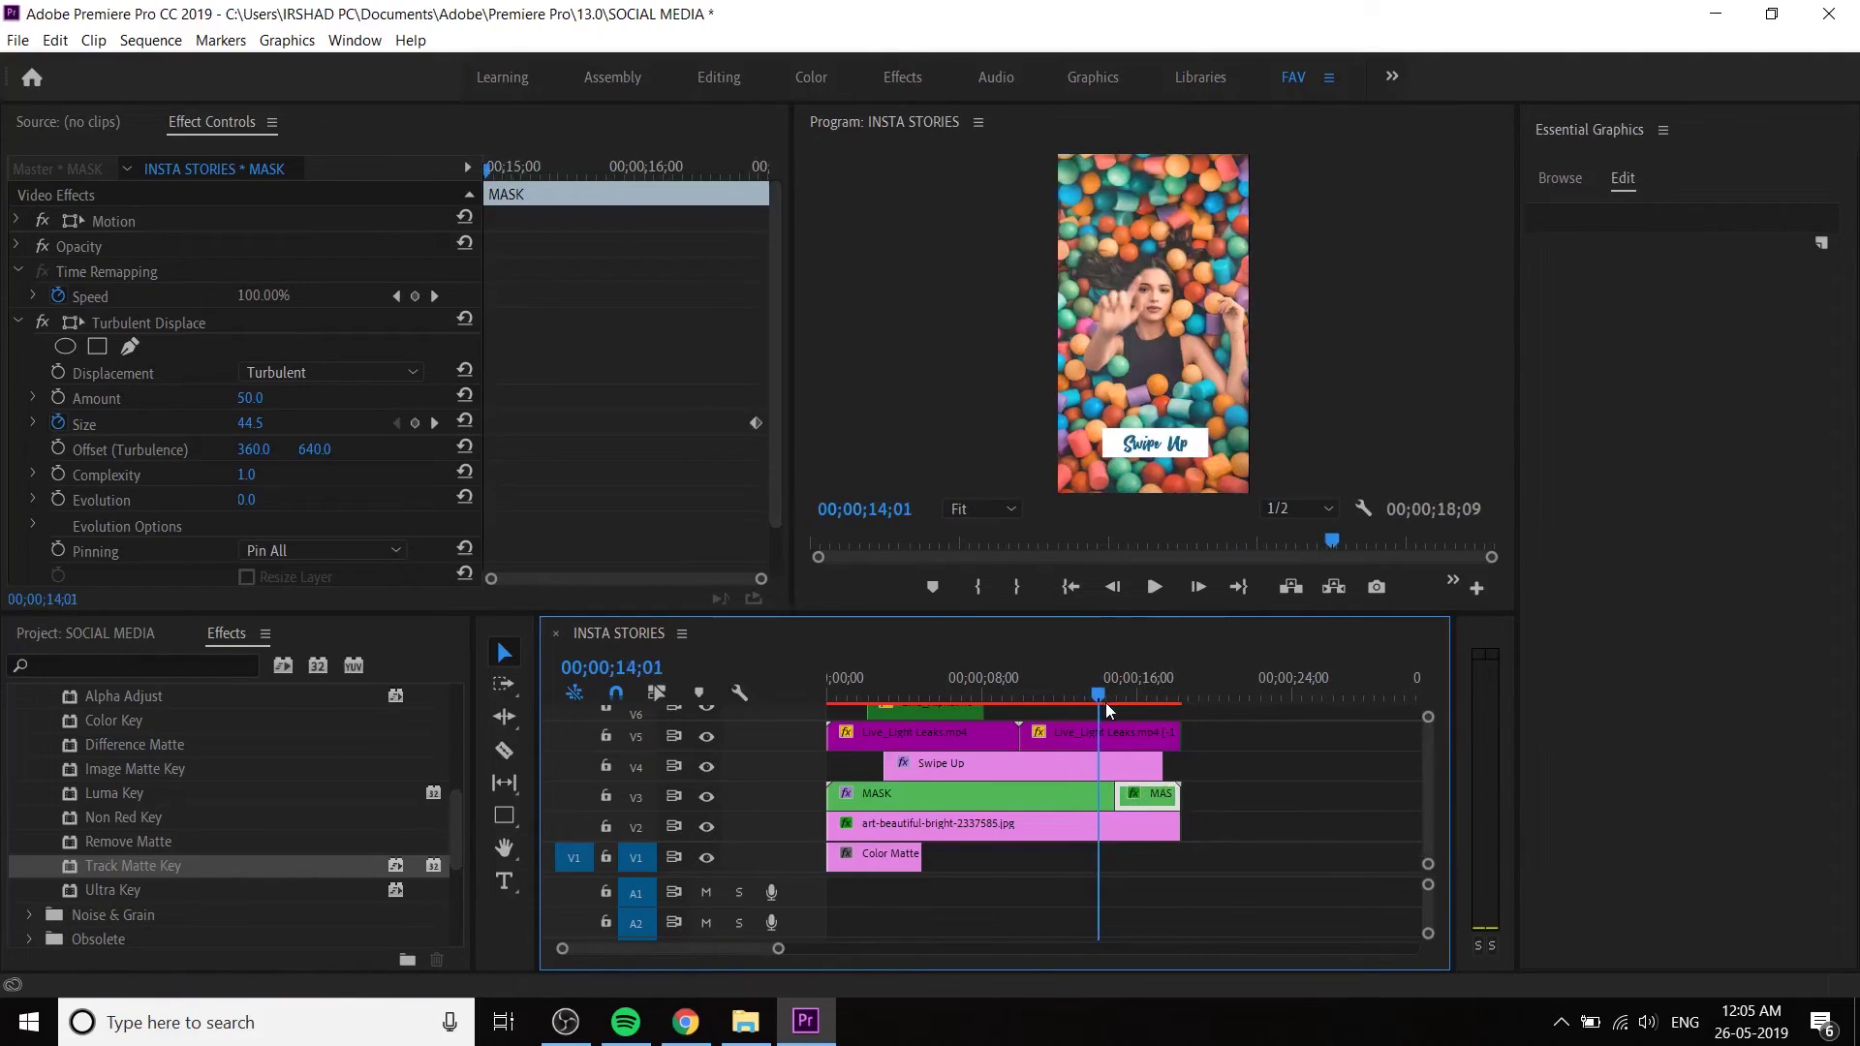
drag(1106, 702, 1170, 734)
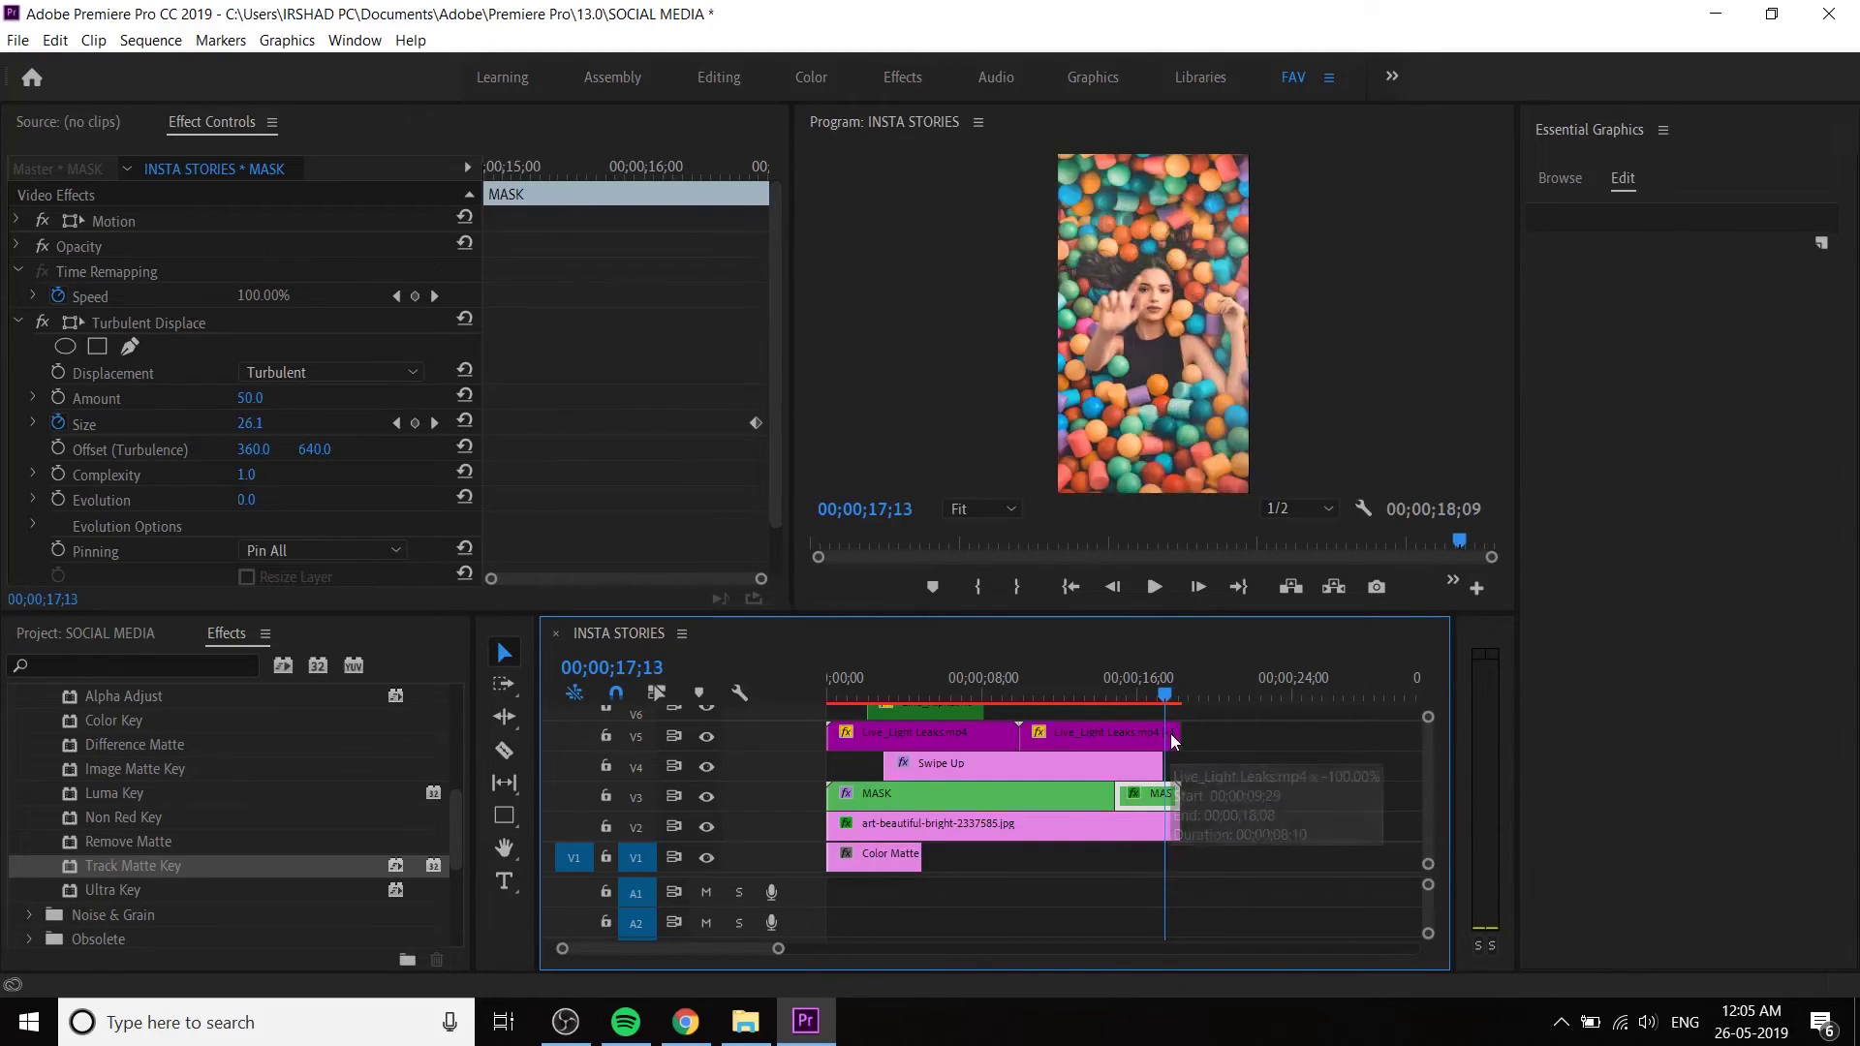
- Extend the Color Matte clip on V1 to the end of the photo clip and play back the mask's closing section
click(888, 853)
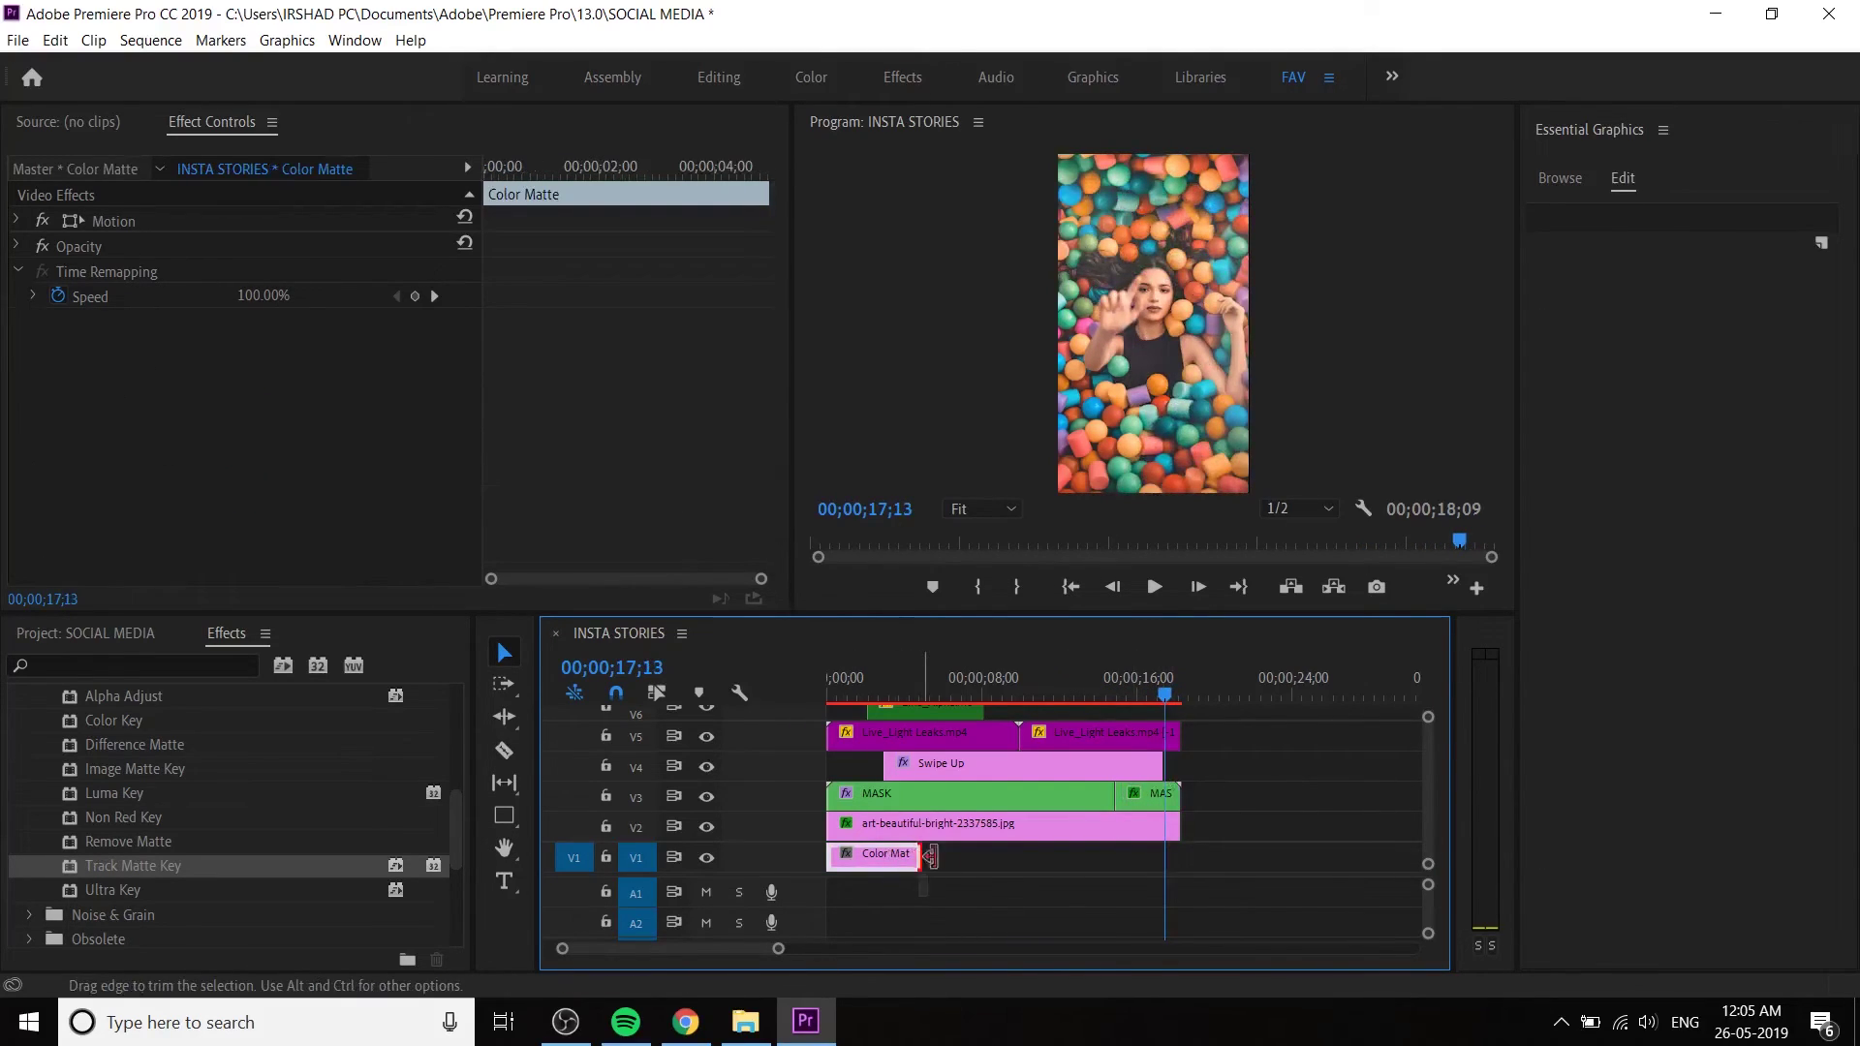
drag(920, 857, 1179, 857)
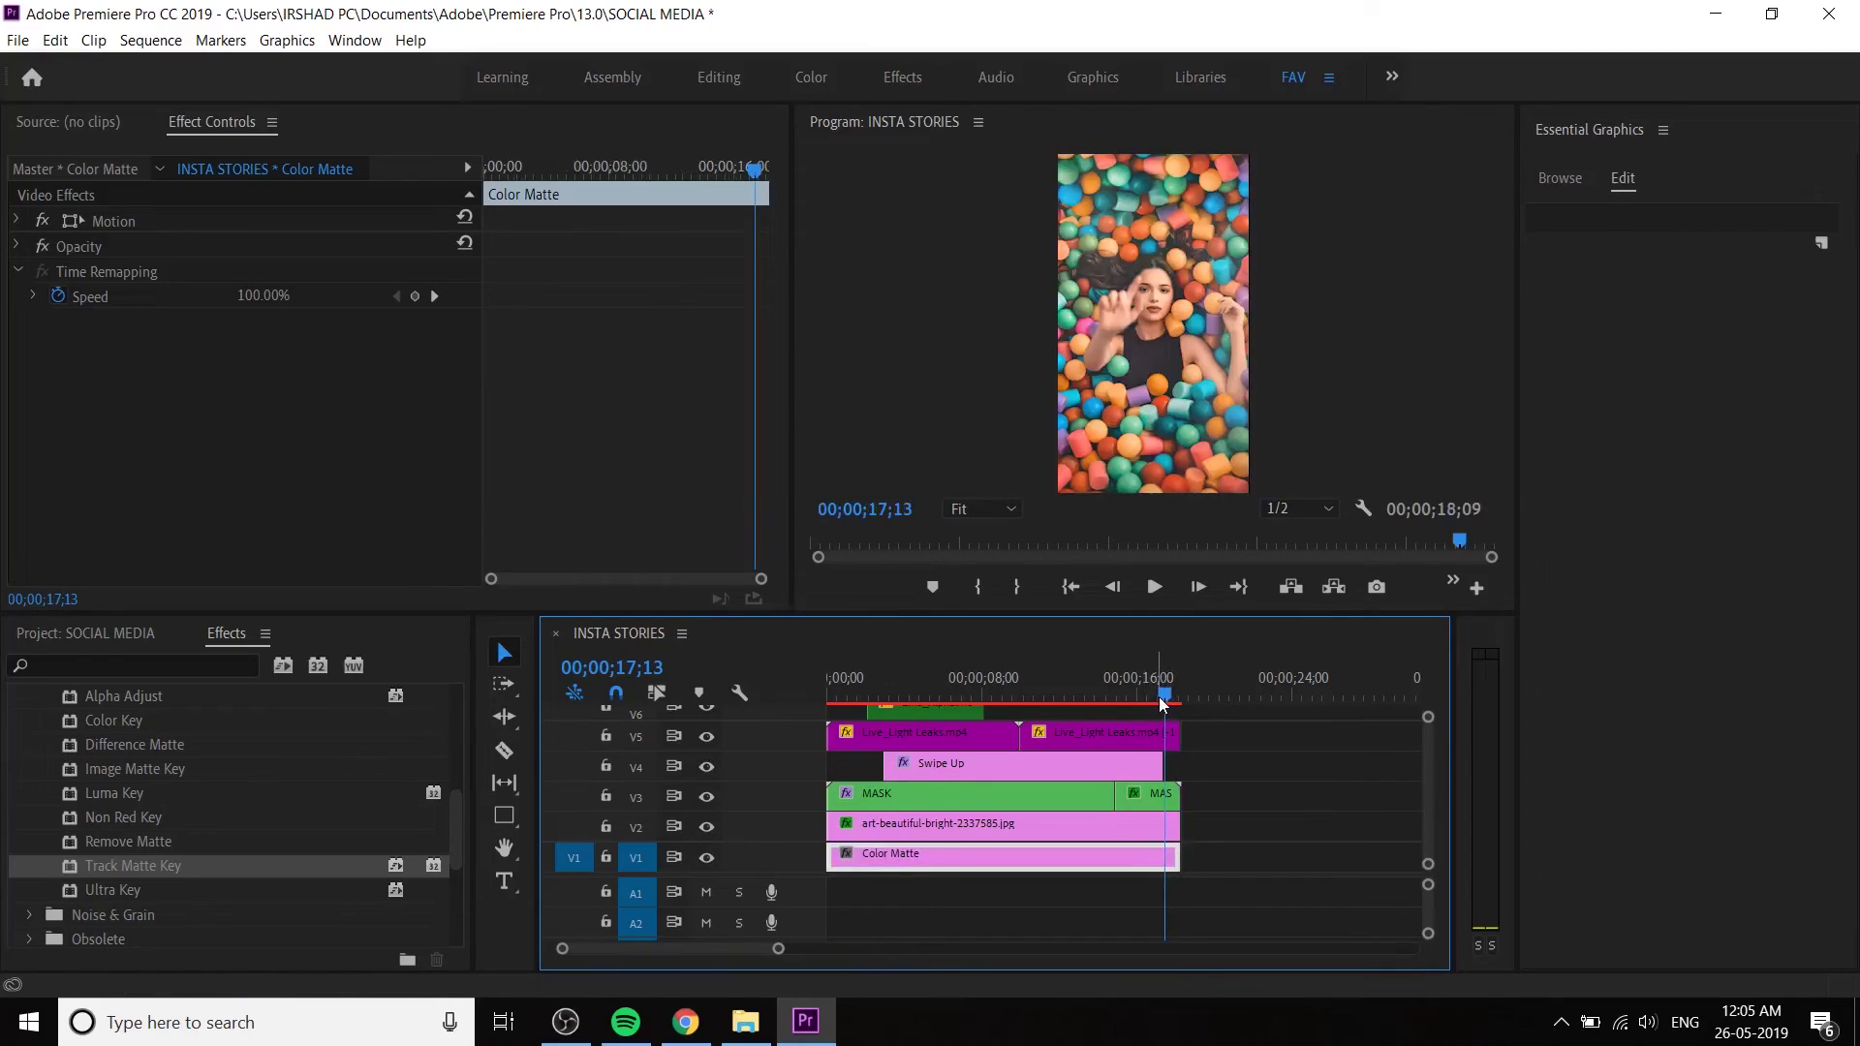
key(space)
drag(1170, 701, 1119, 689)
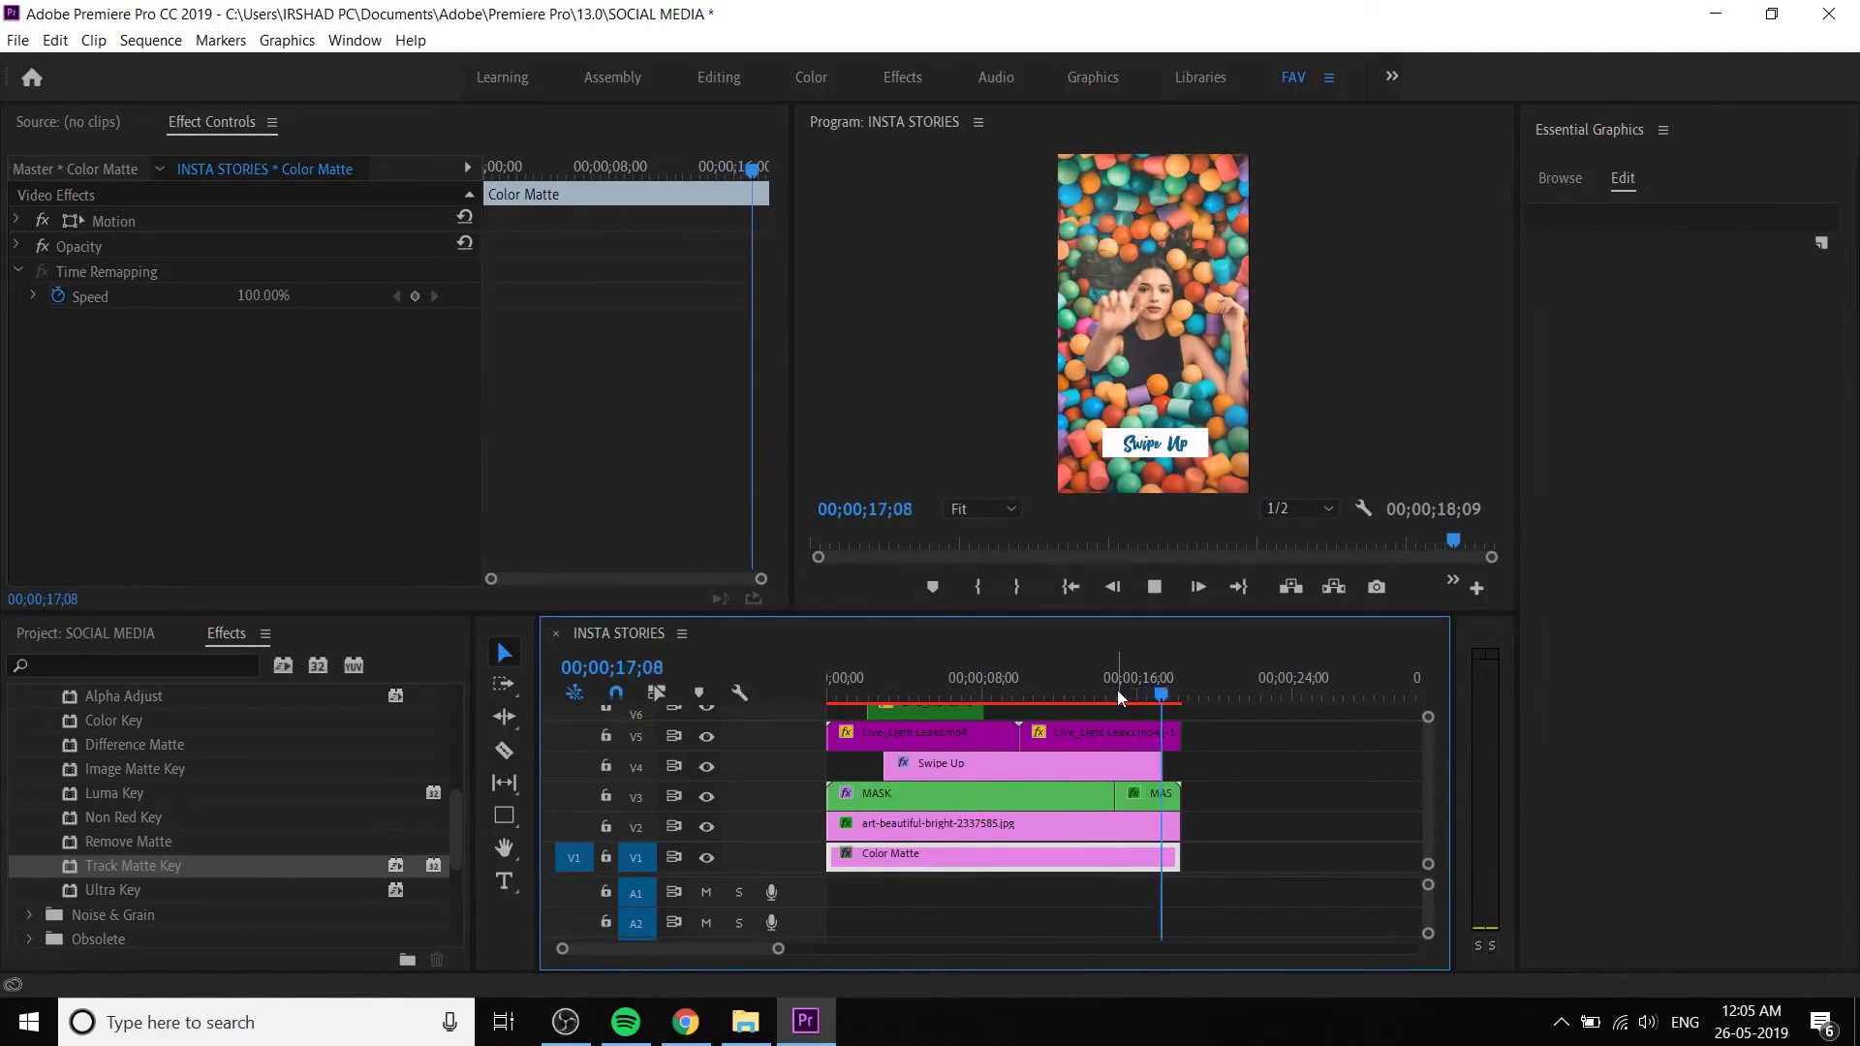
click(1118, 688)
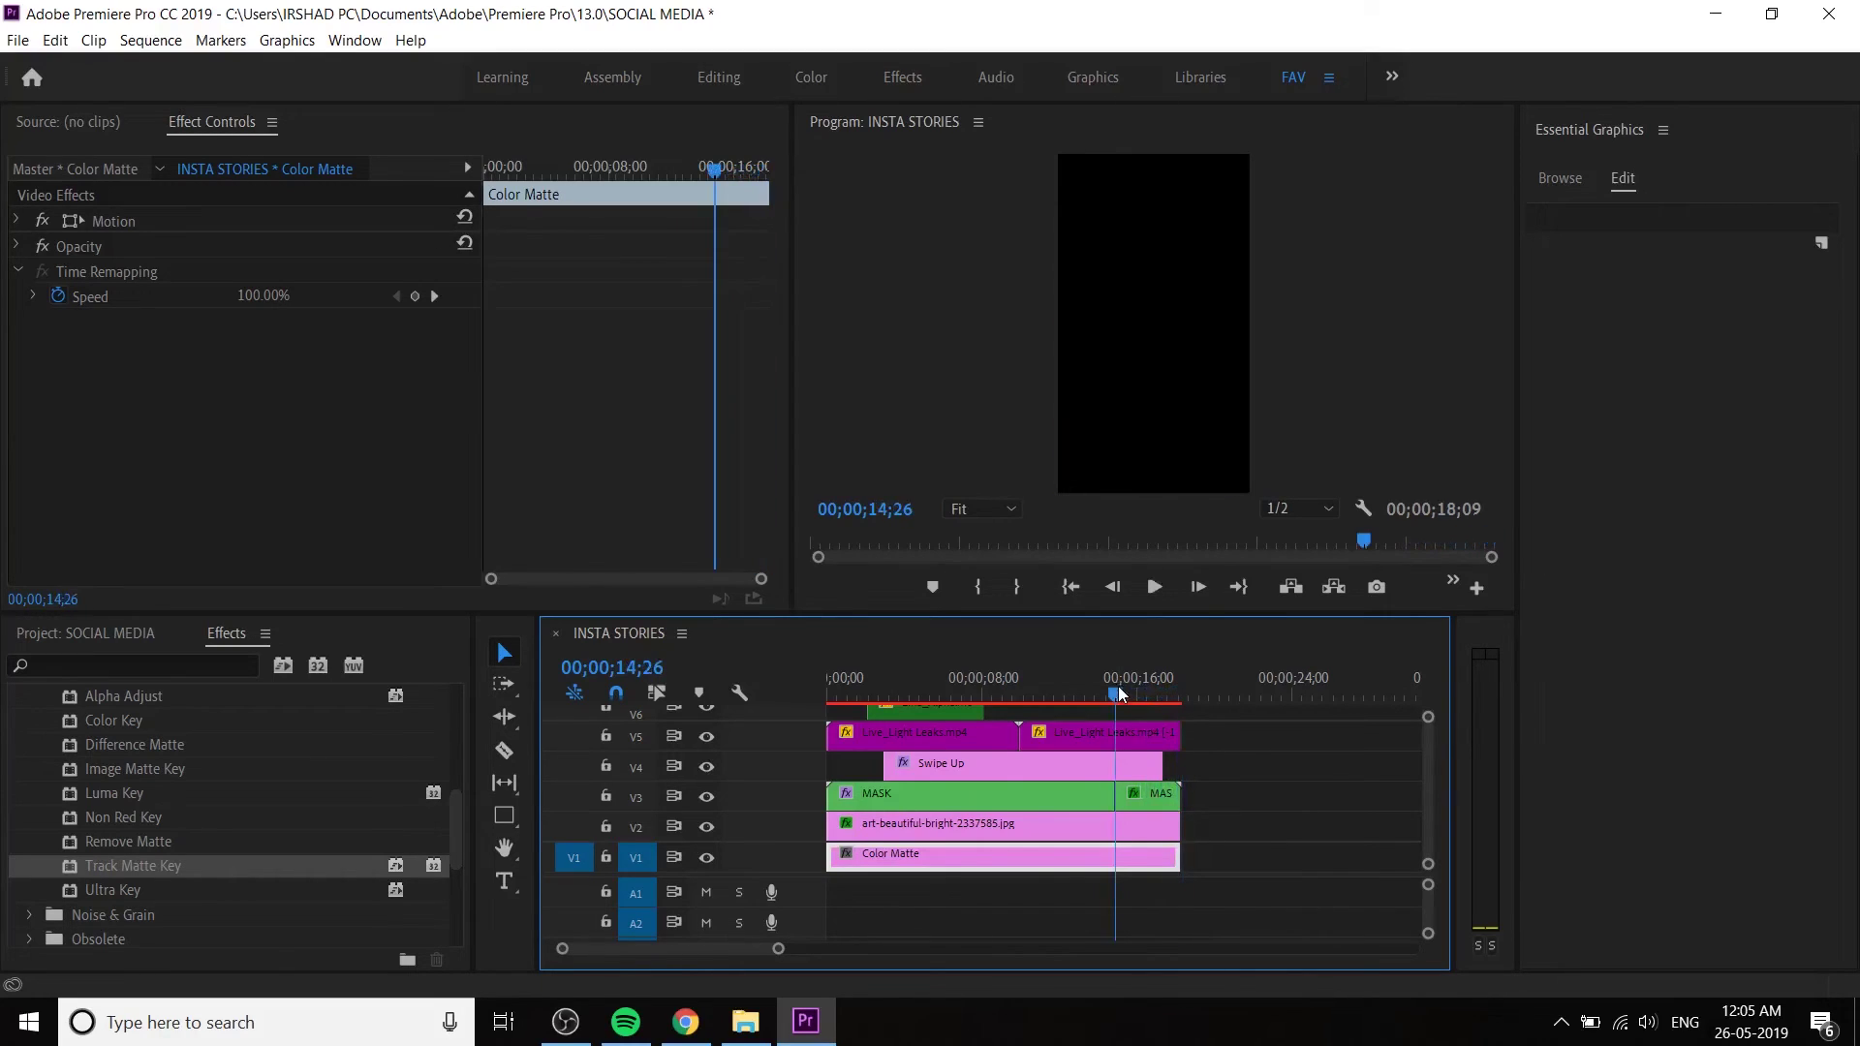
key(space)
click(961, 689)
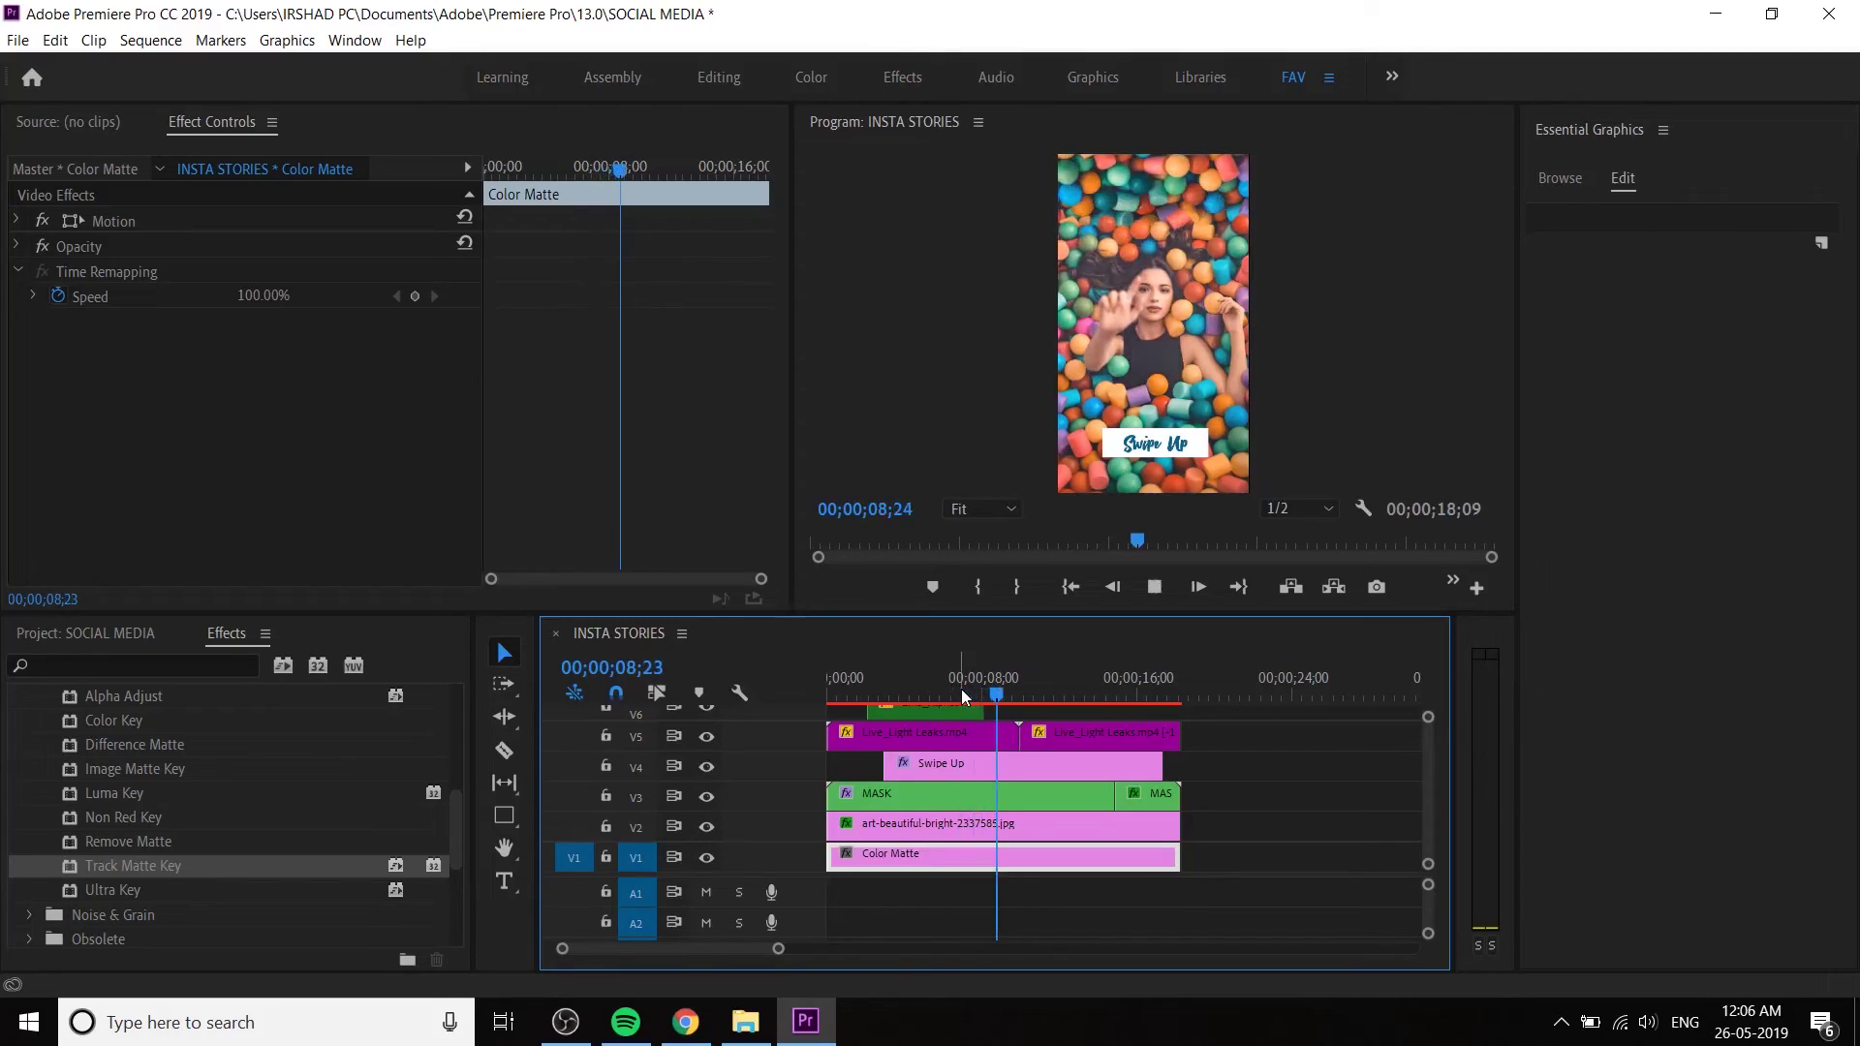
key(space)
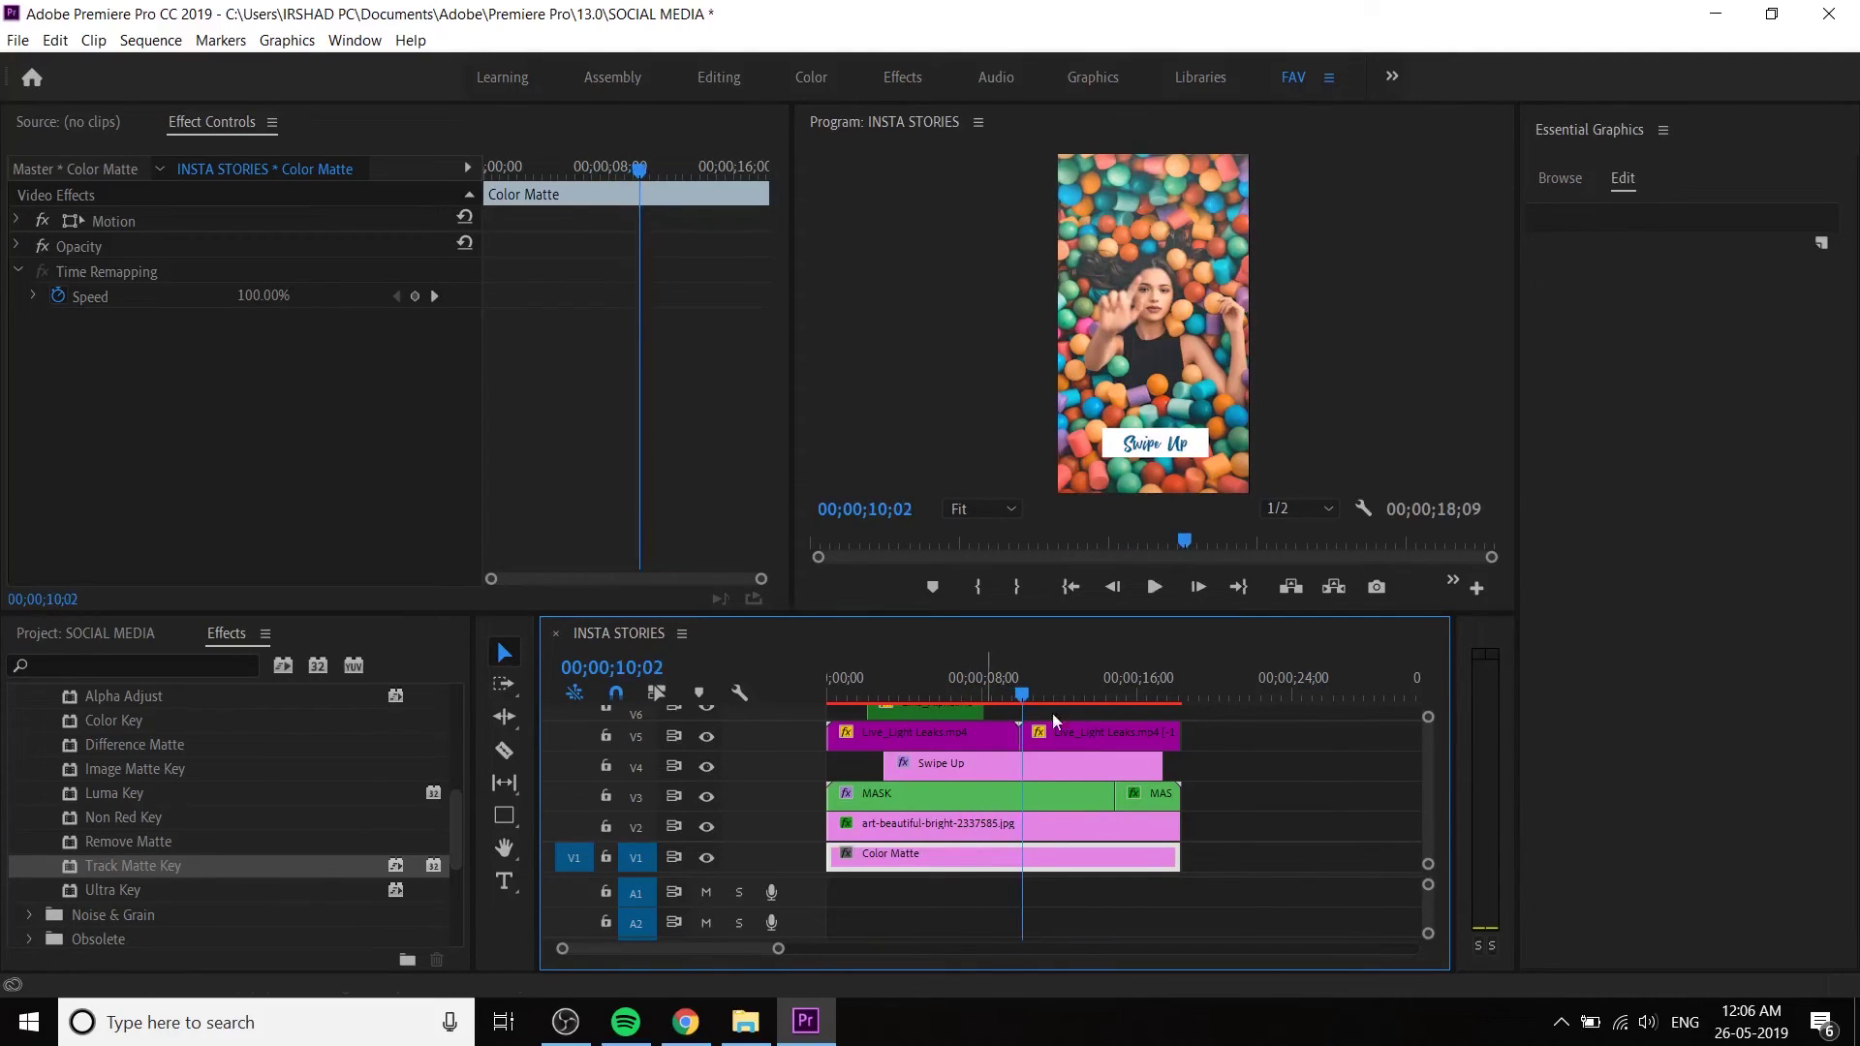
- Add a frame hold to the Line_Alpha clip on V6 at 00;00;07;25, just before the brush stroke ends
scroll(1428, 765, up, 3)
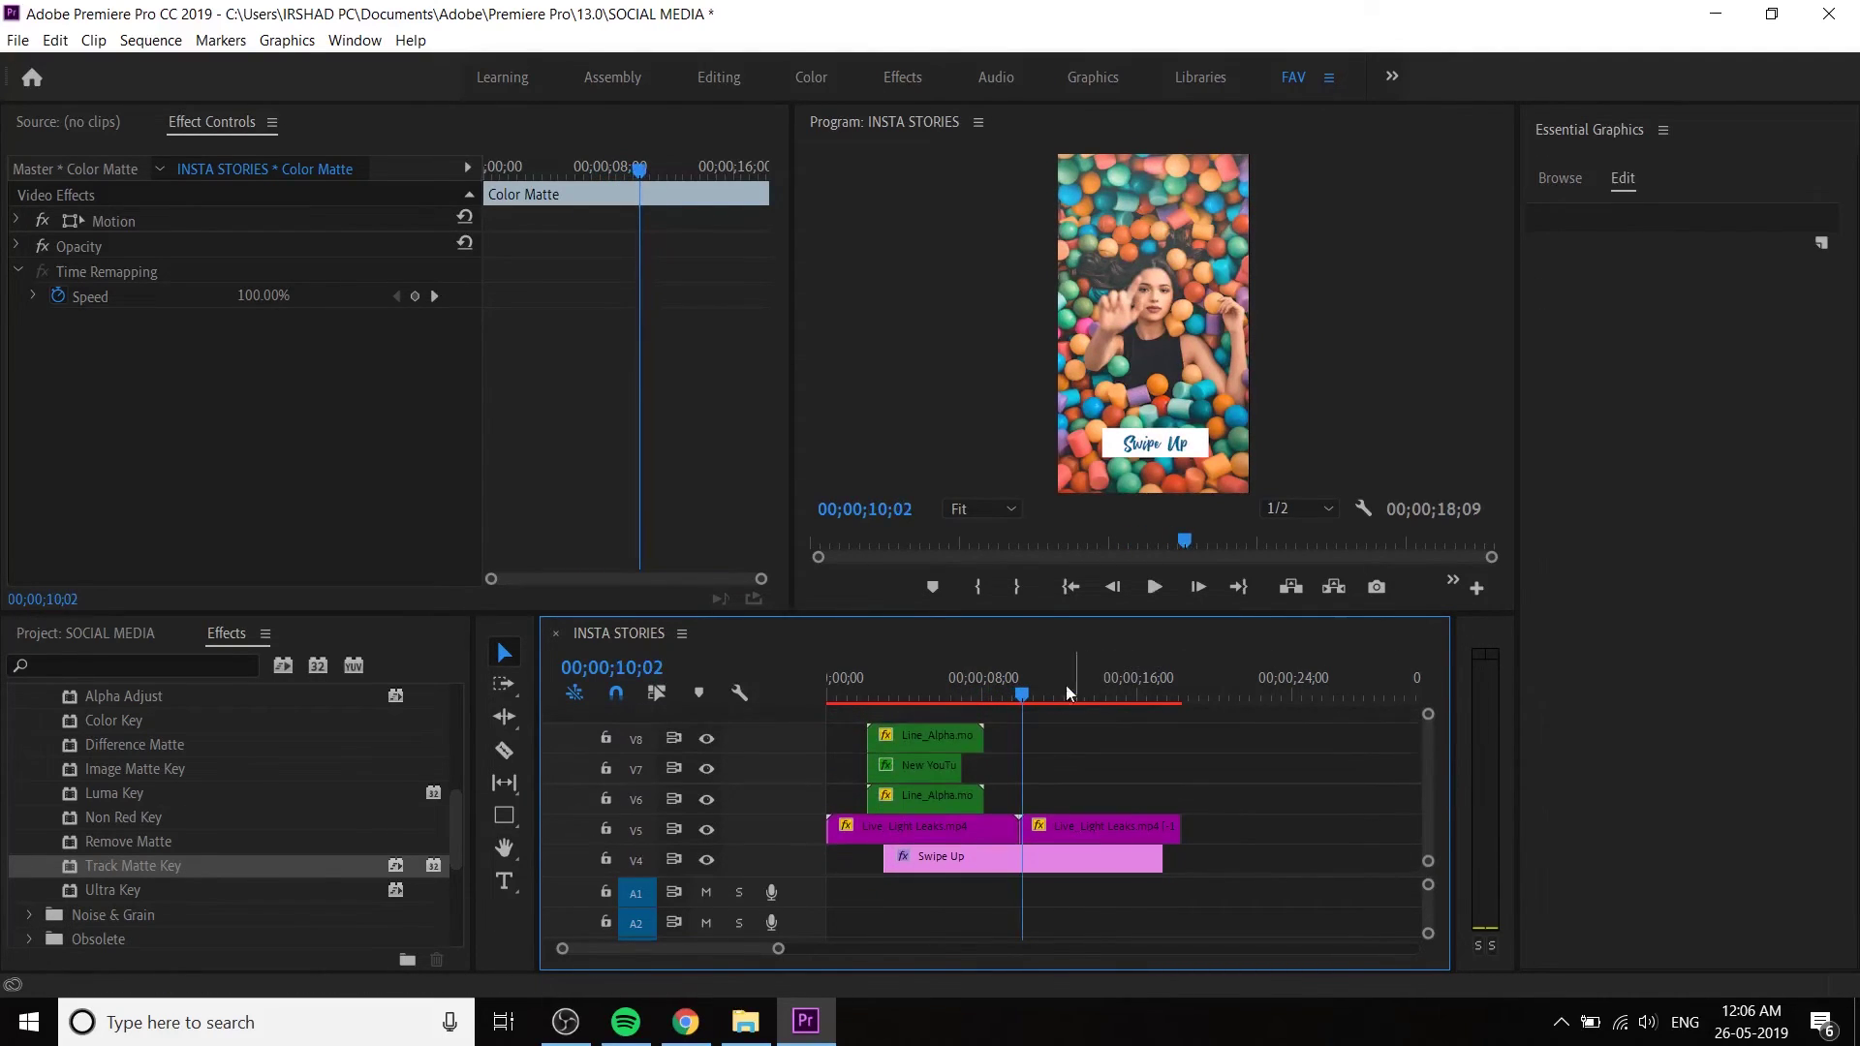
drag(1032, 686, 981, 765)
mouse_move(972, 696)
mouse_down()
mouse_move(991, 704)
mouse_move(975, 703)
mouse_up()
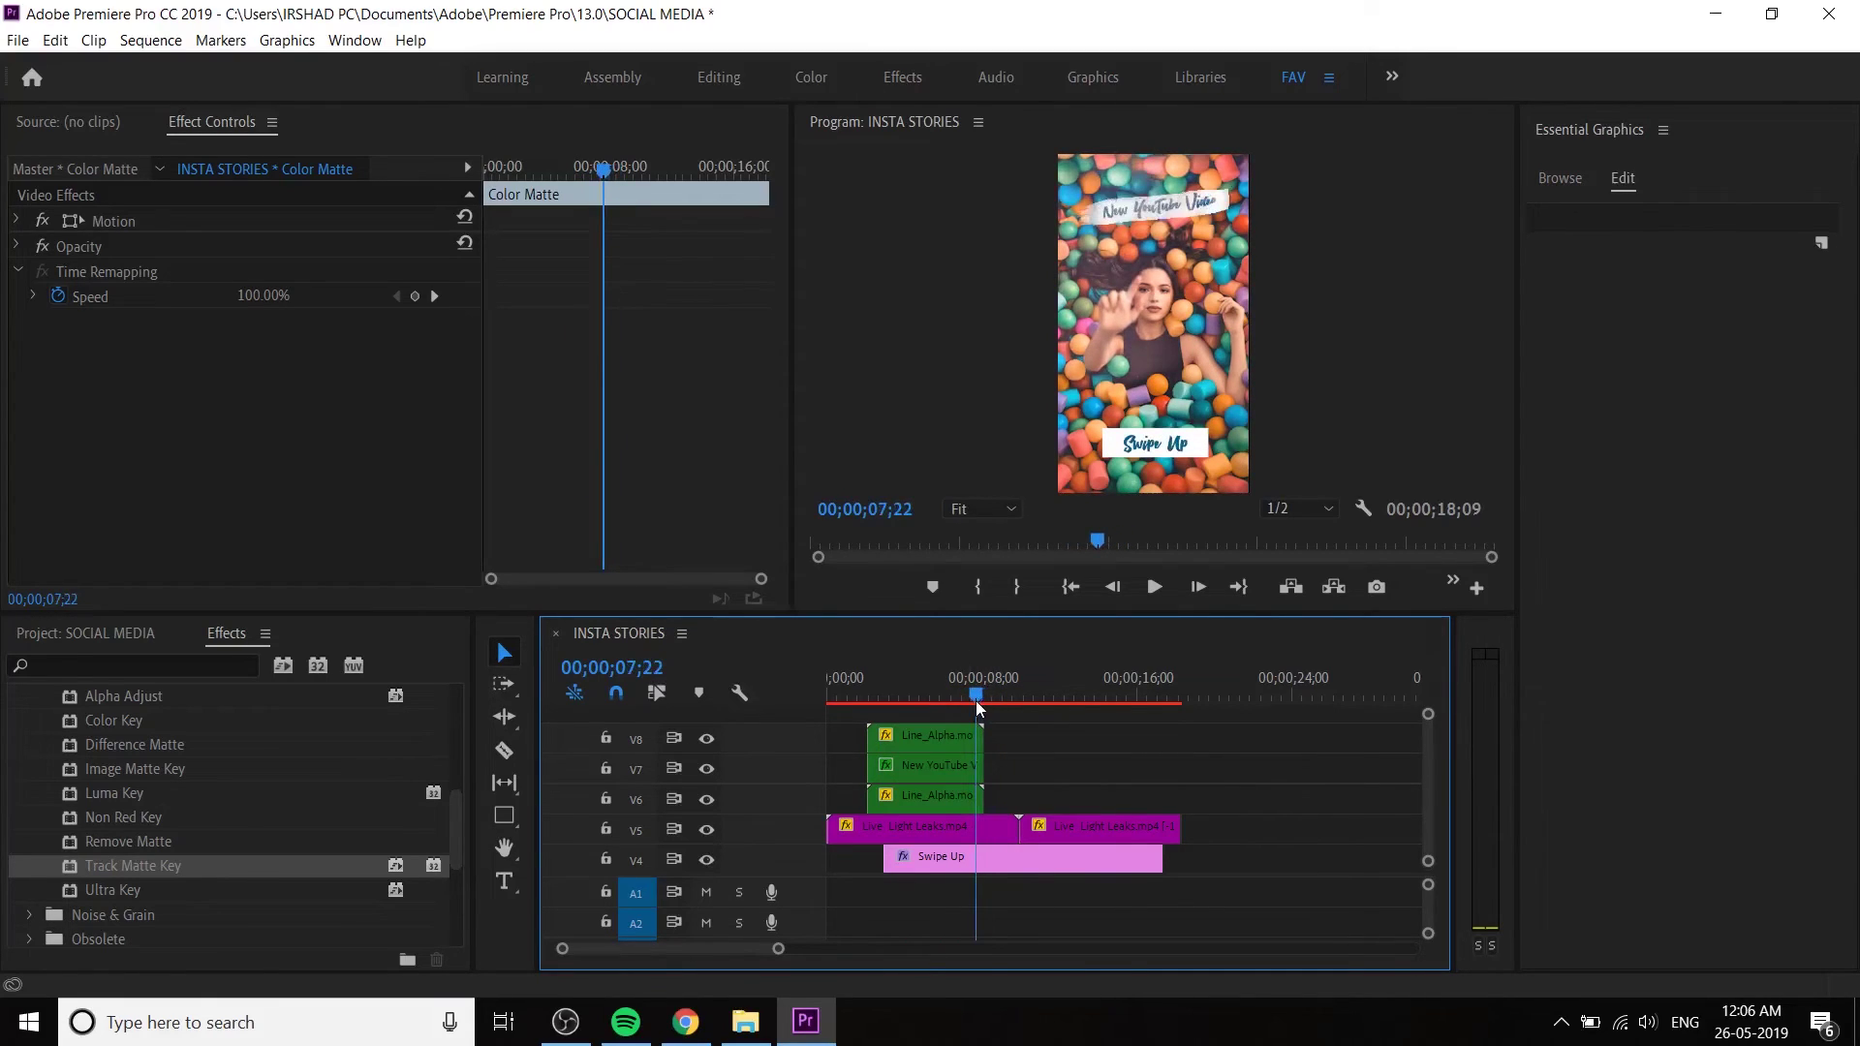
key(=)
key(=)
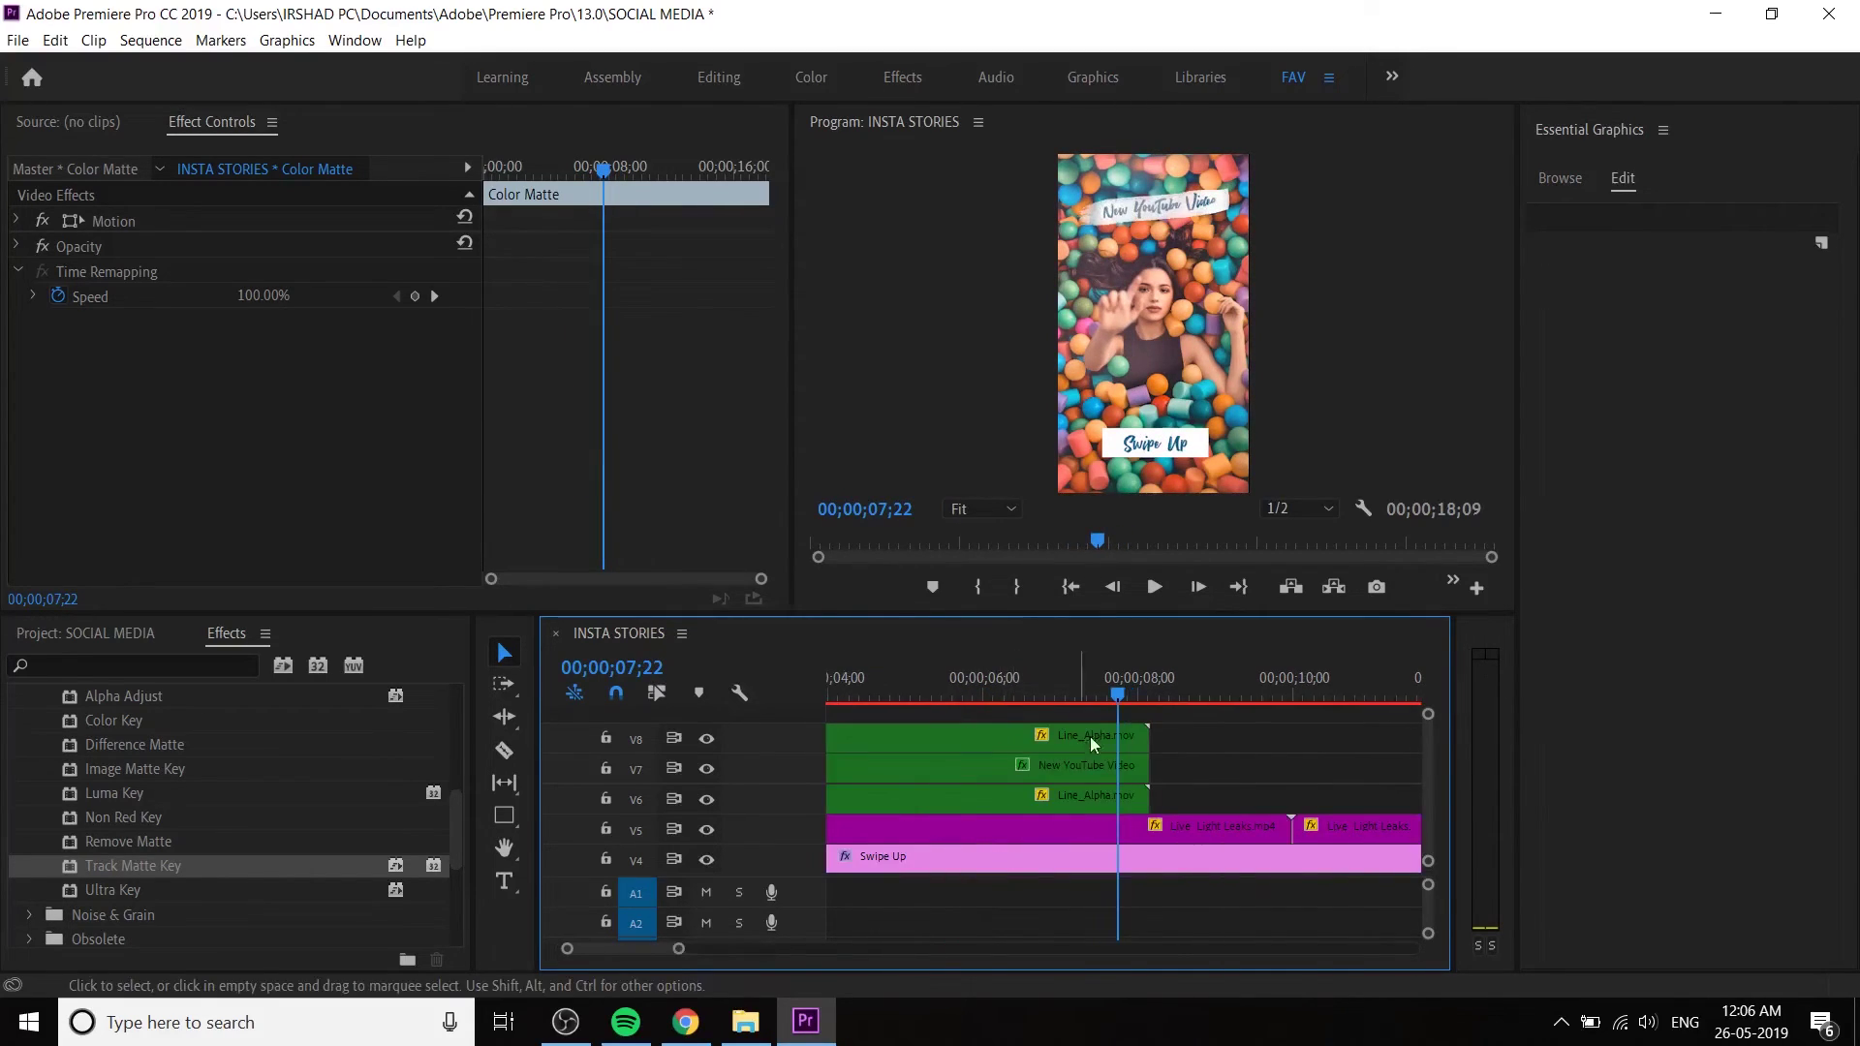
click(1118, 728)
click(1126, 696)
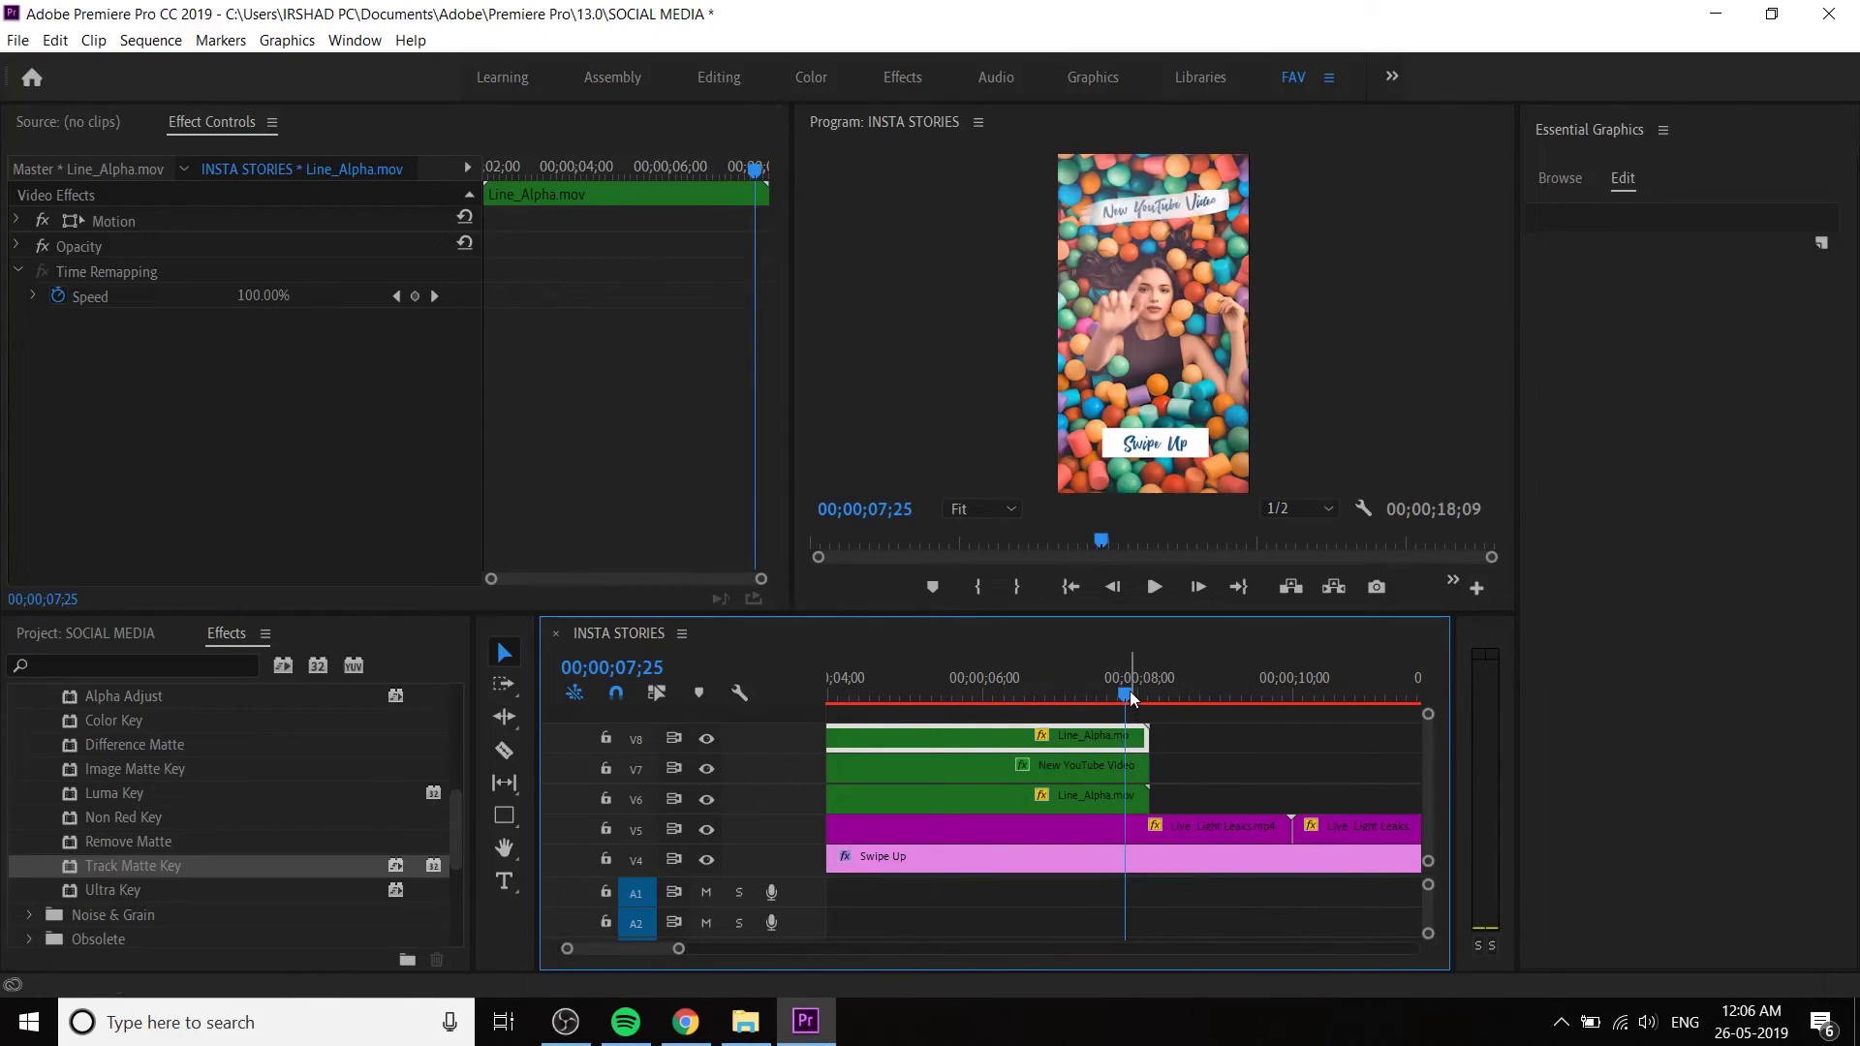
click(1127, 798)
right_click(1127, 804)
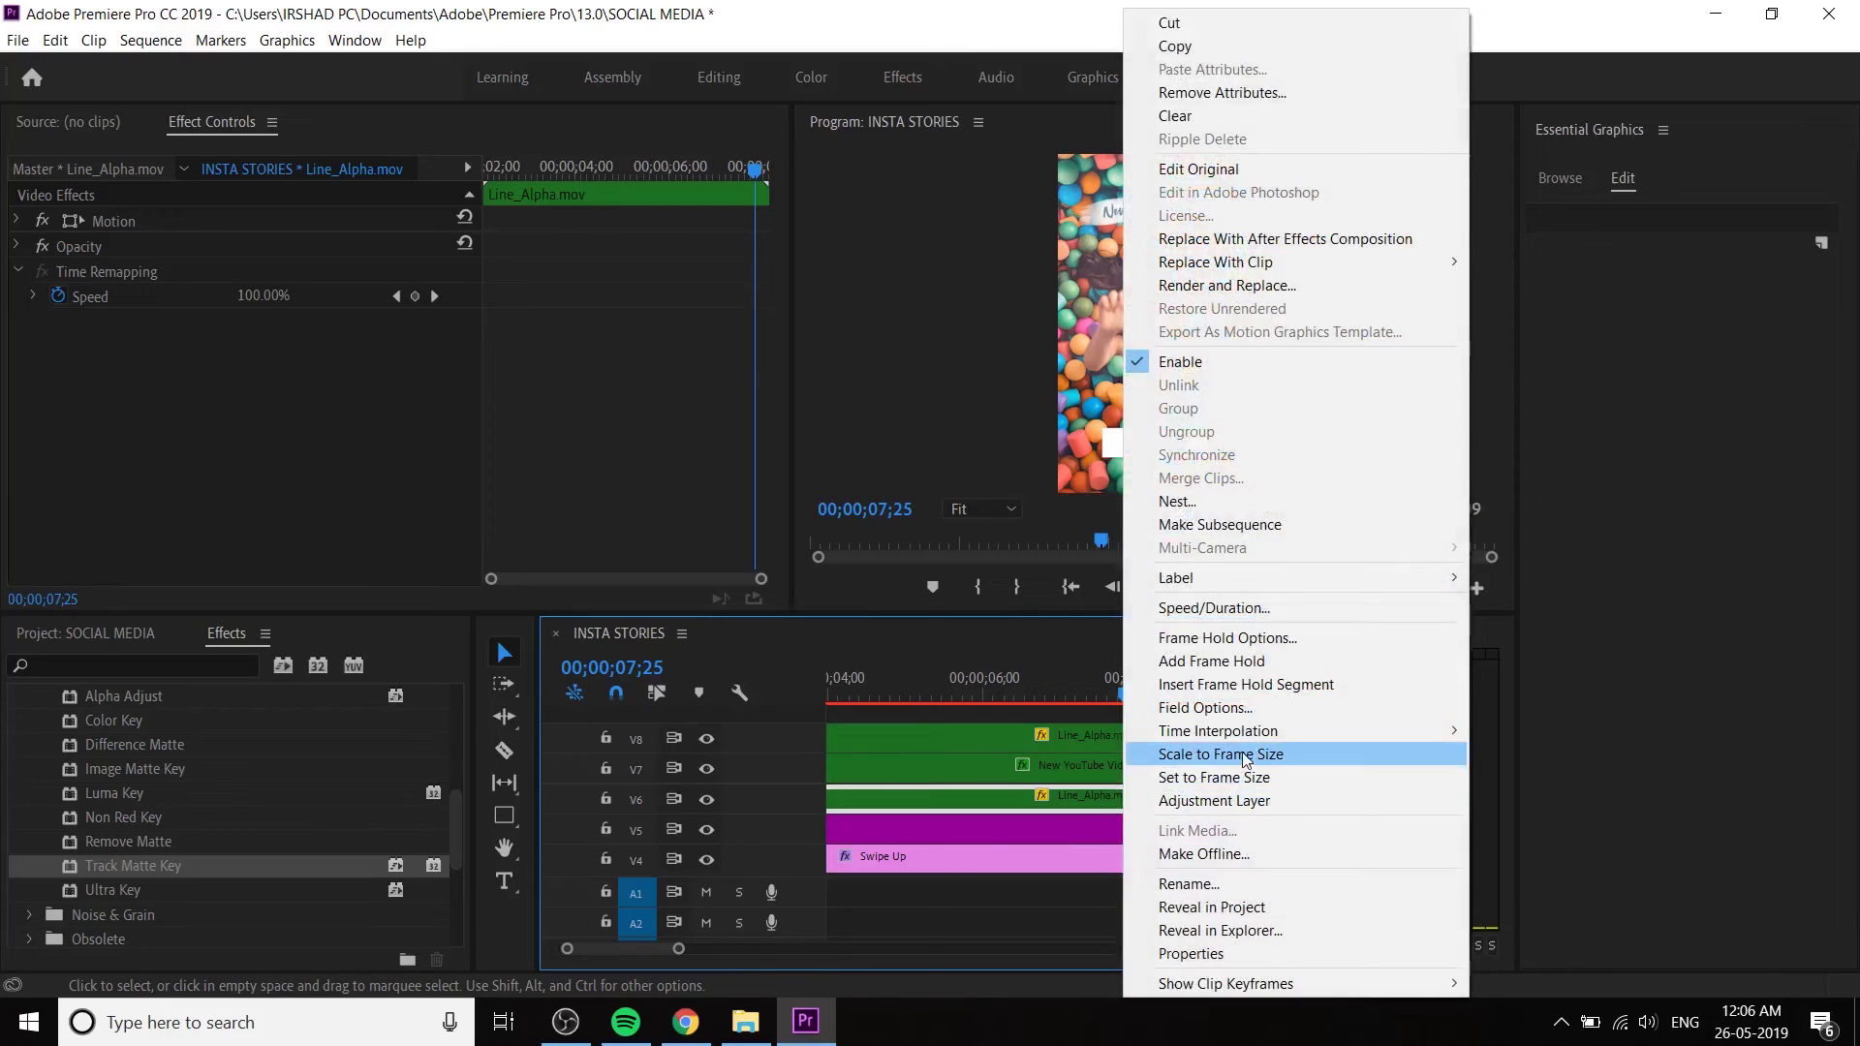
click(1257, 668)
- Extend the held Line_Alpha clip on V6, the New YouTube Video title and the Swipe Up clip to the sequence's end
click(1115, 770)
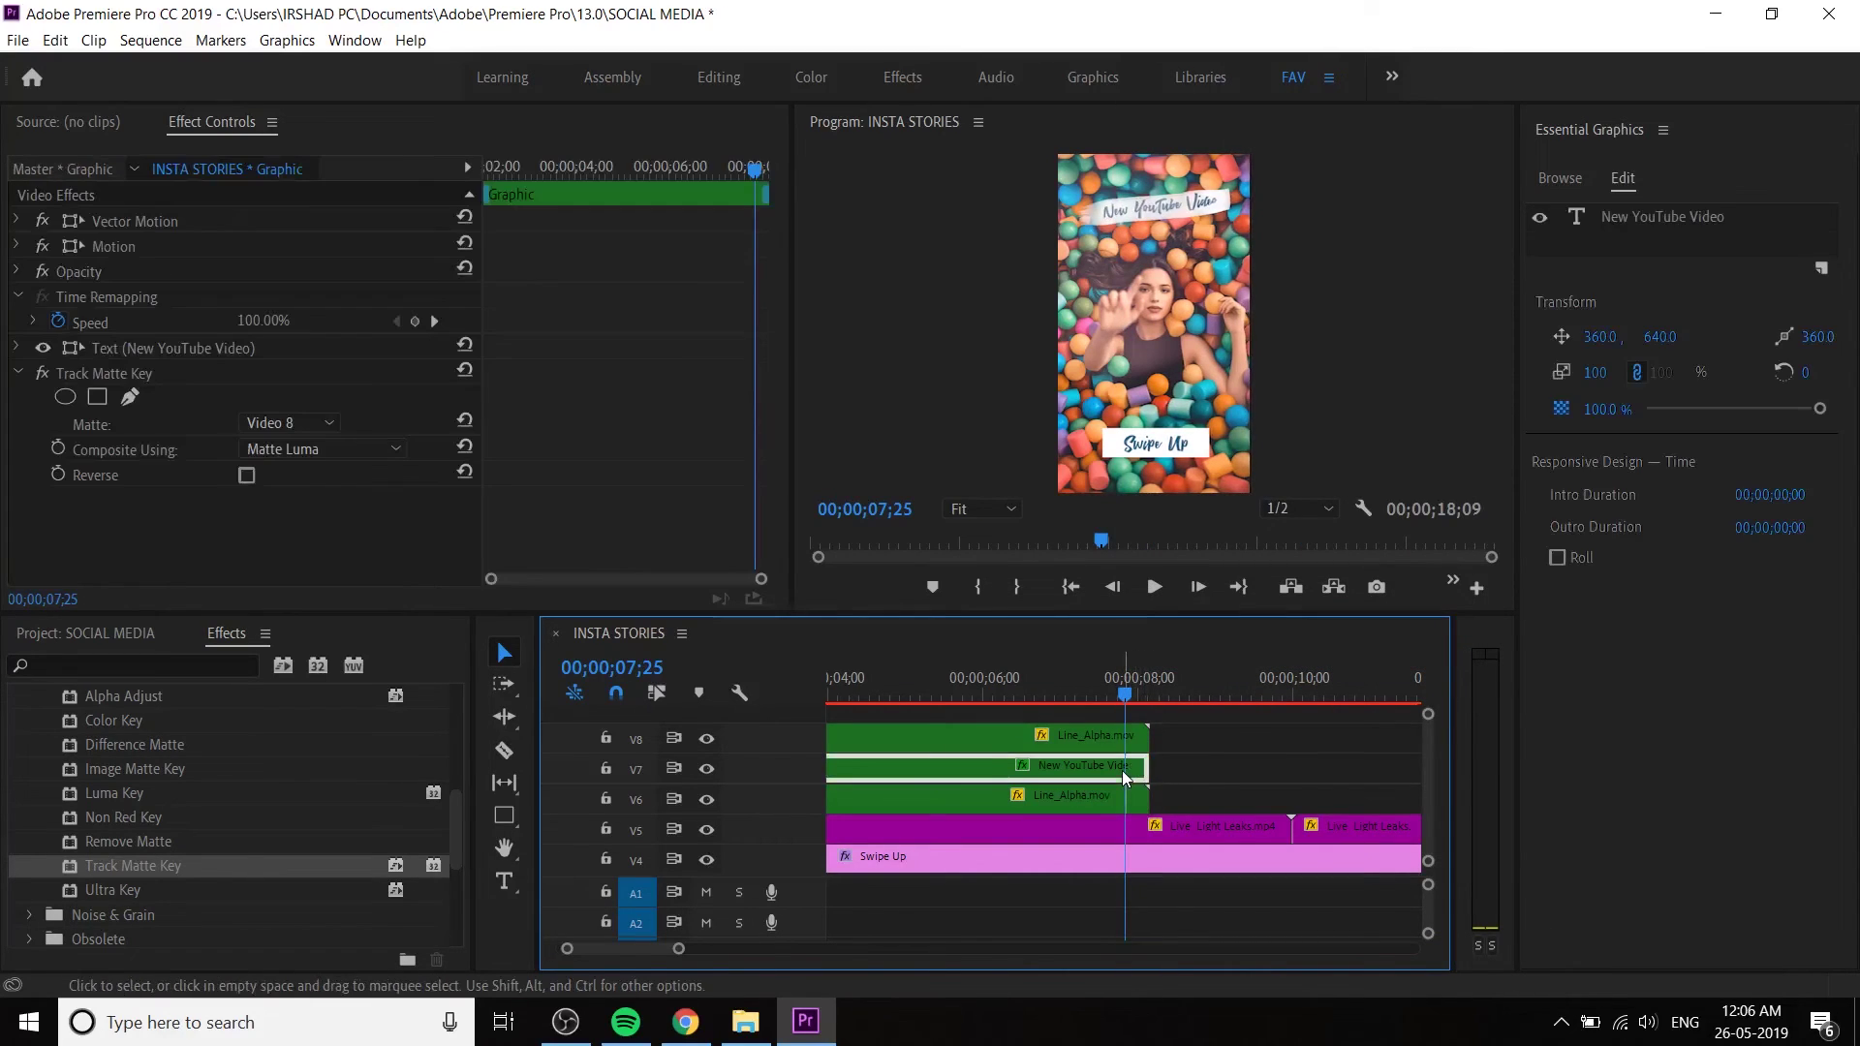
right_click(1116, 770)
click(1257, 668)
key(equal)
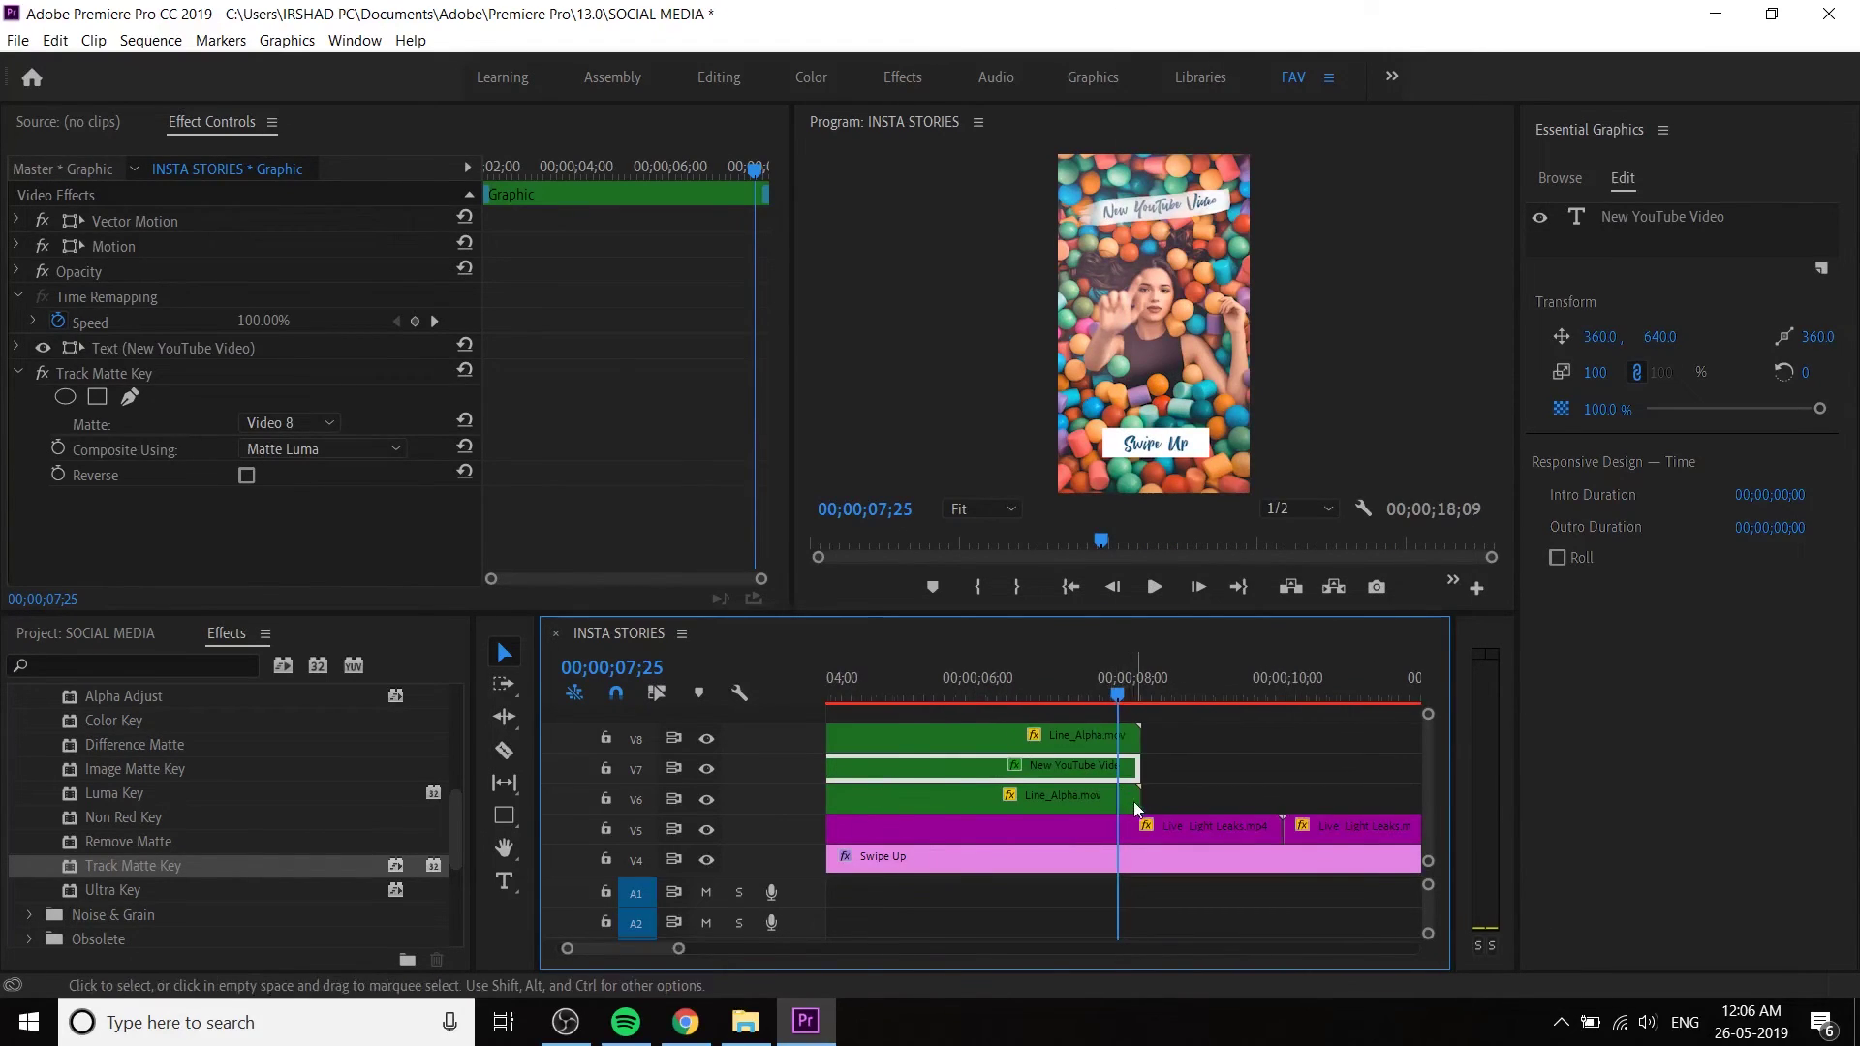
key(minus)
drag(1124, 799, 1259, 798)
drag(889, 767, 1260, 766)
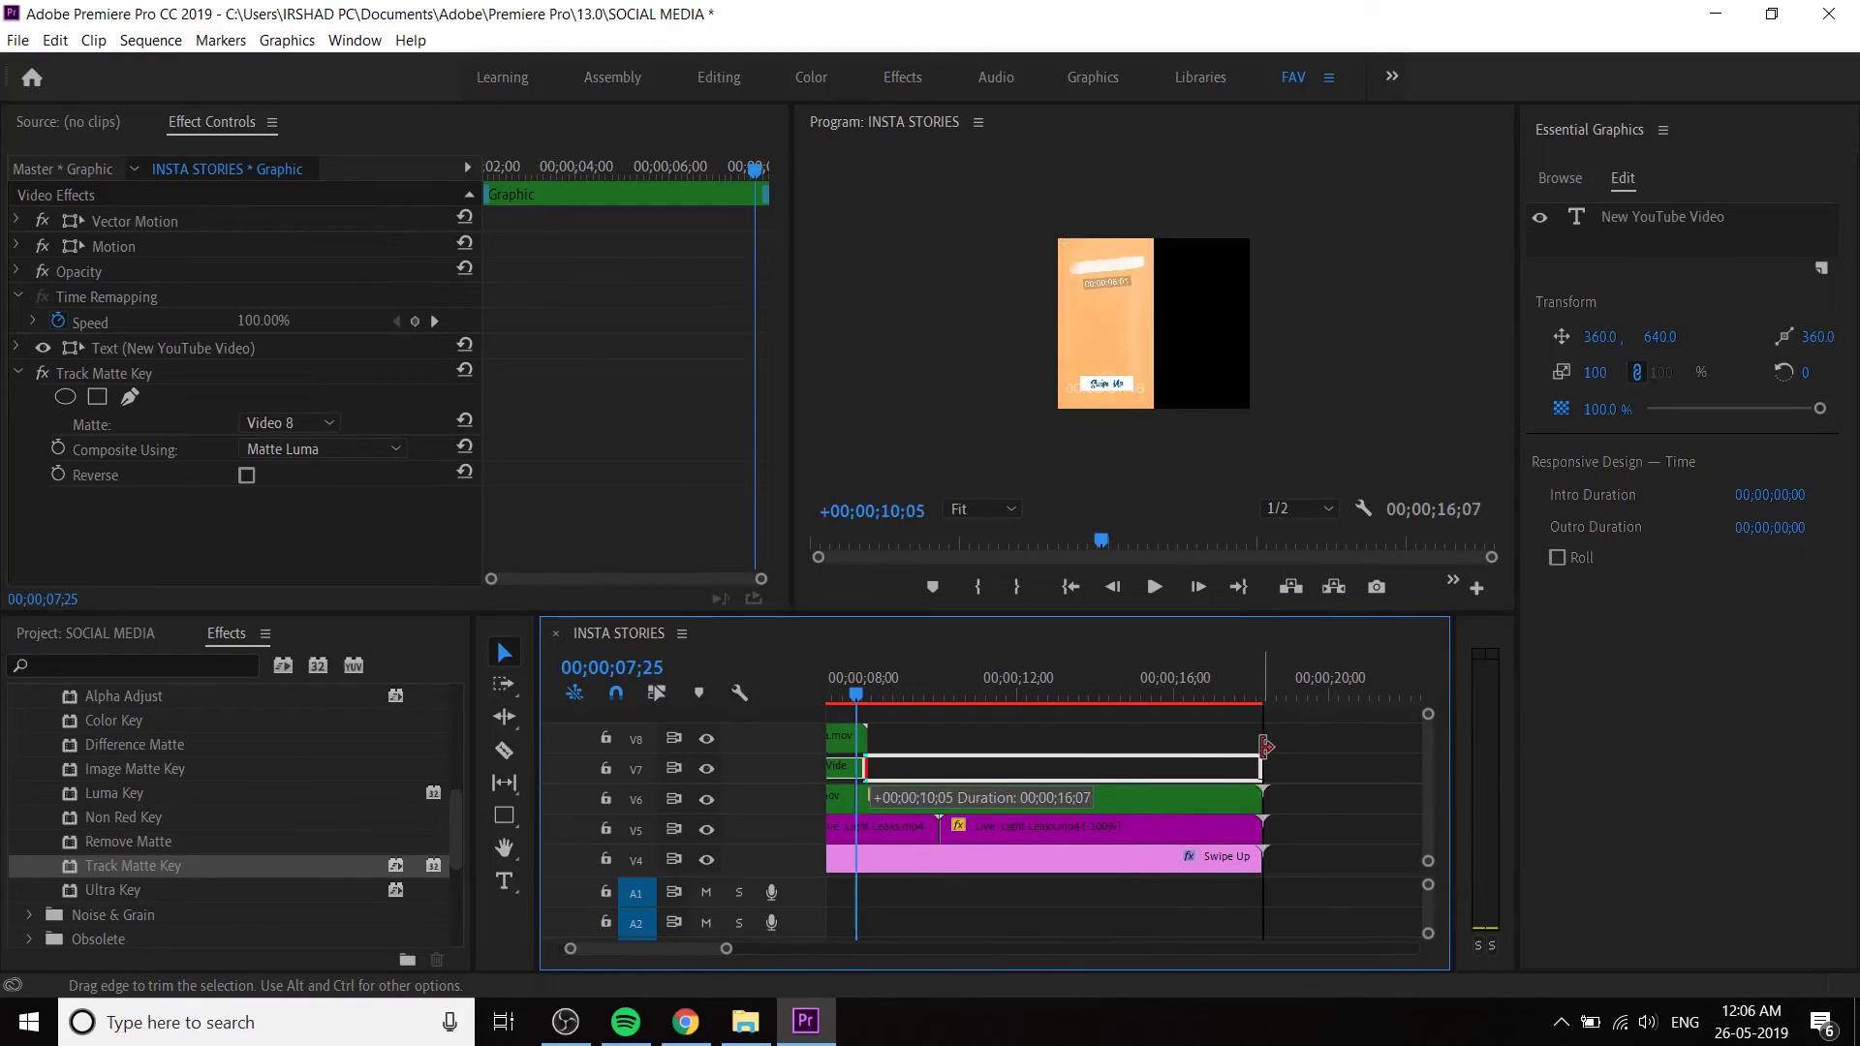
- Add a frame hold to the Line_Alpha matte on V8 at 00;00;07;25 and extend the held part to the sequence's end
drag(863, 694, 947, 693)
click(858, 678)
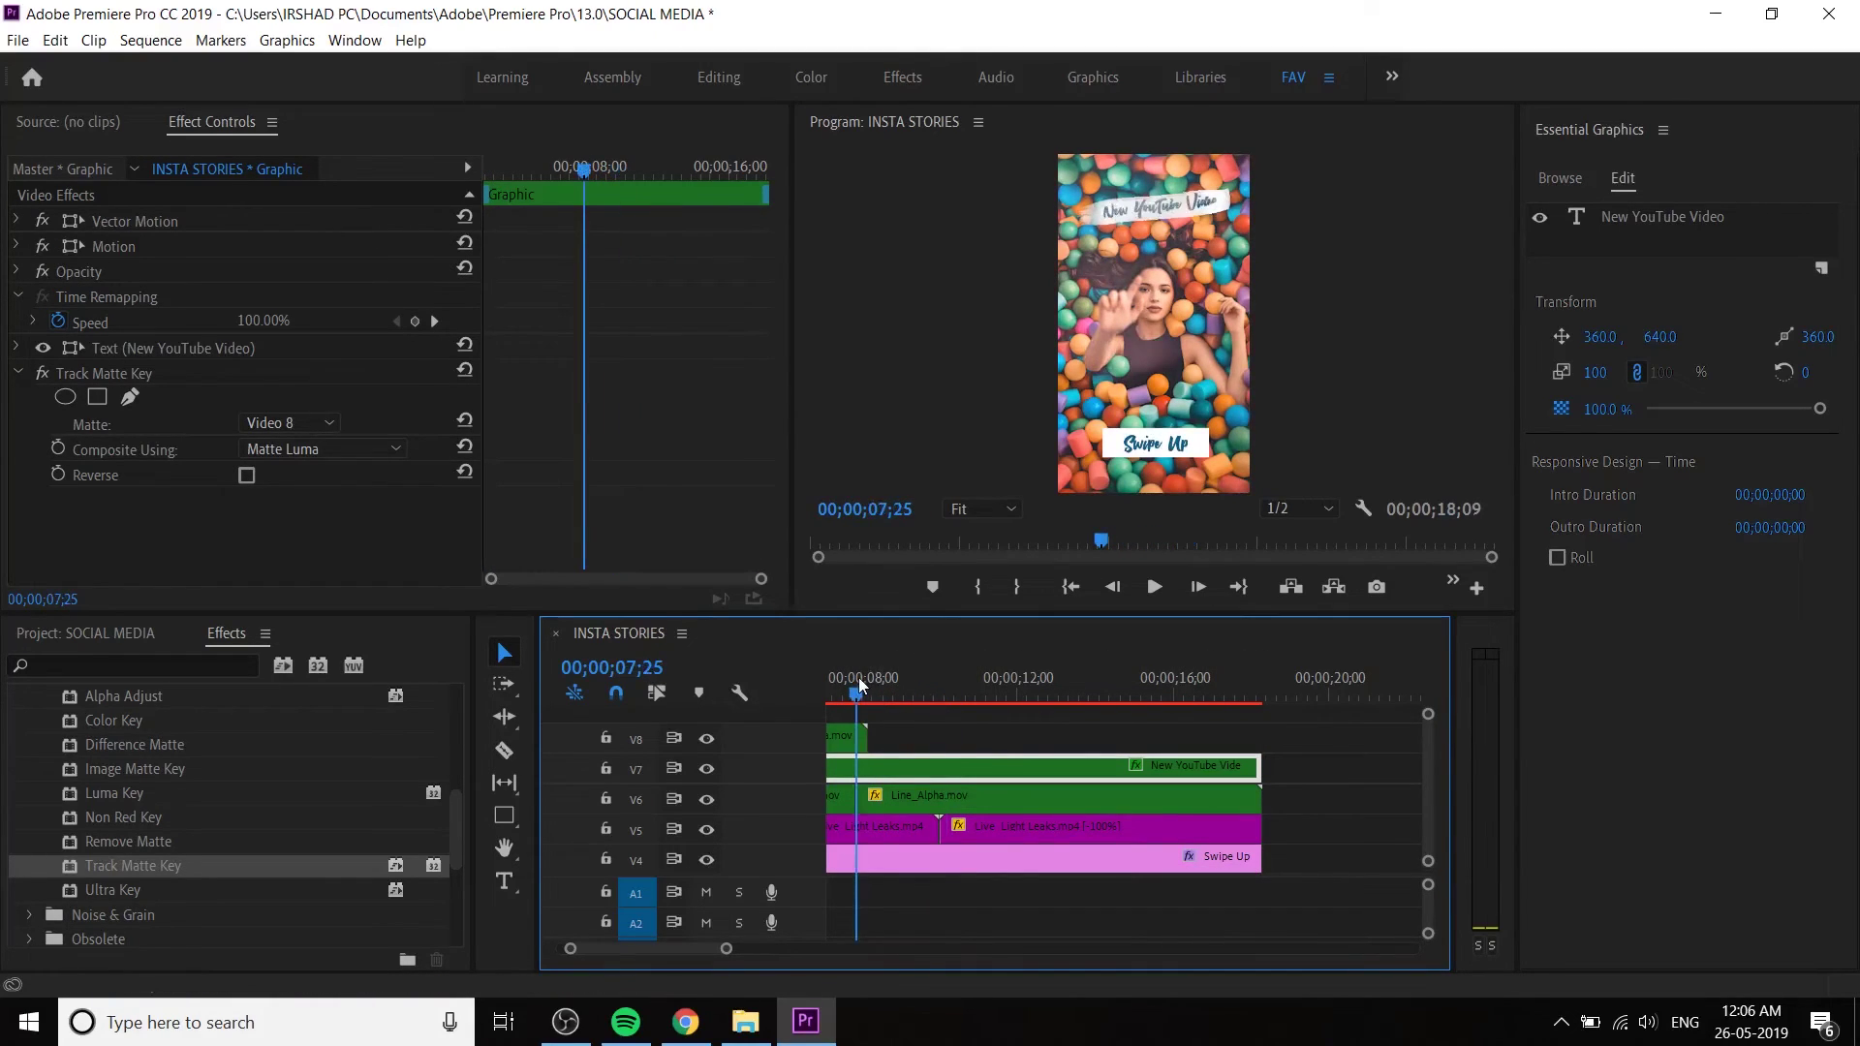
click(848, 717)
right_click(839, 738)
click(932, 661)
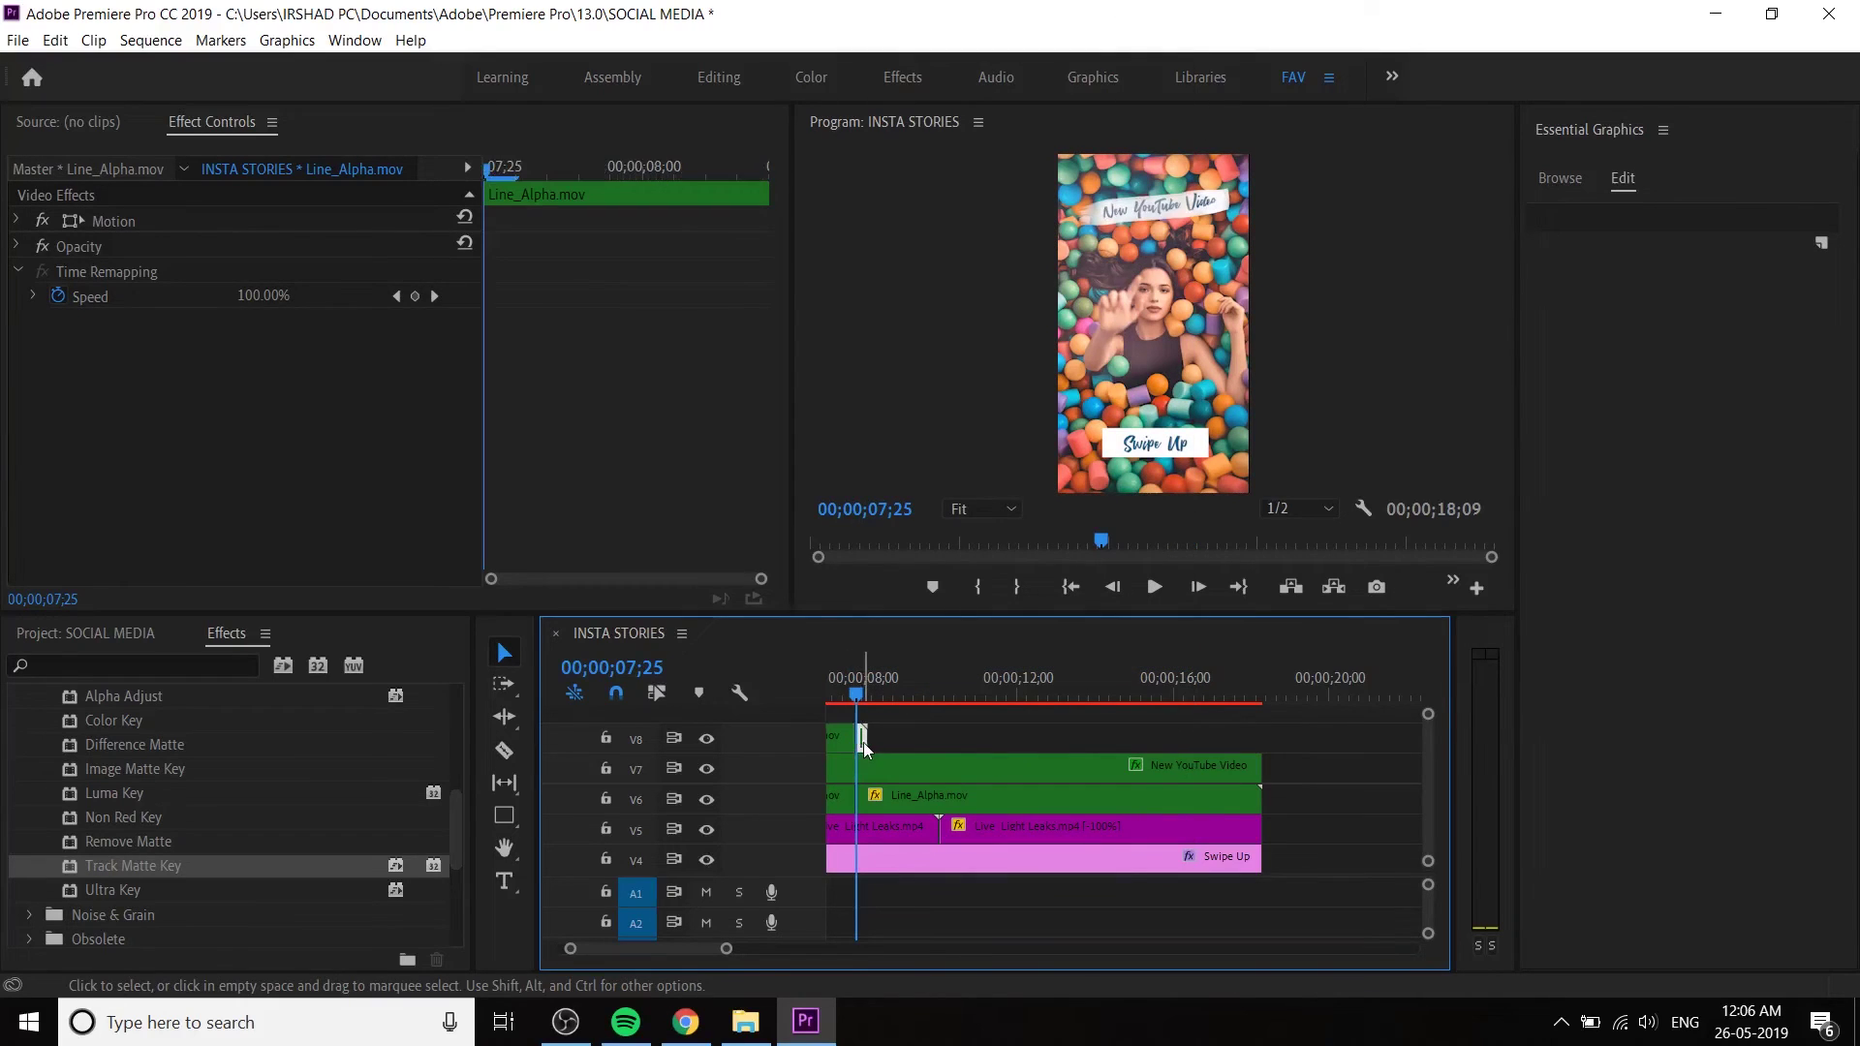
drag(864, 742, 1260, 742)
drag(870, 696, 1199, 672)
- Nest the title and all Line_Alpha clips on V6 to V8 into a sequence named Title
key(minus)
key(minus)
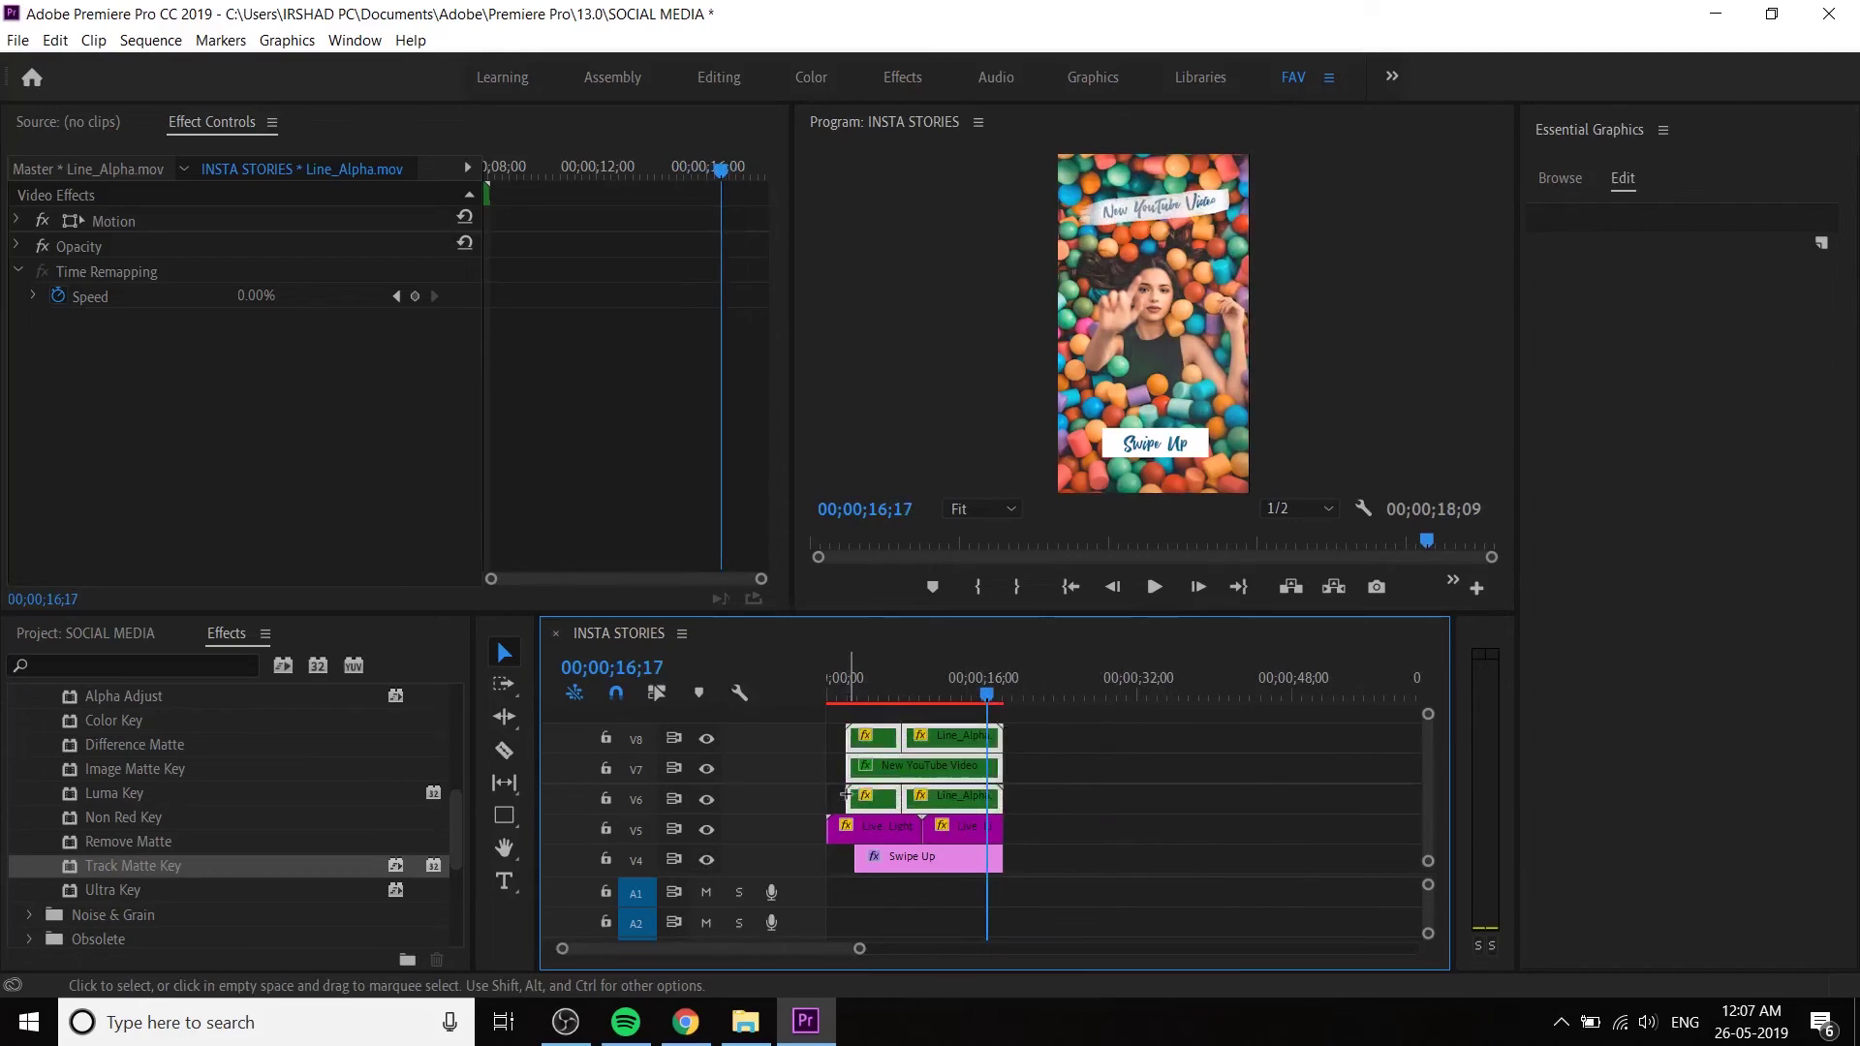
drag(846, 794, 880, 820)
right_click(881, 801)
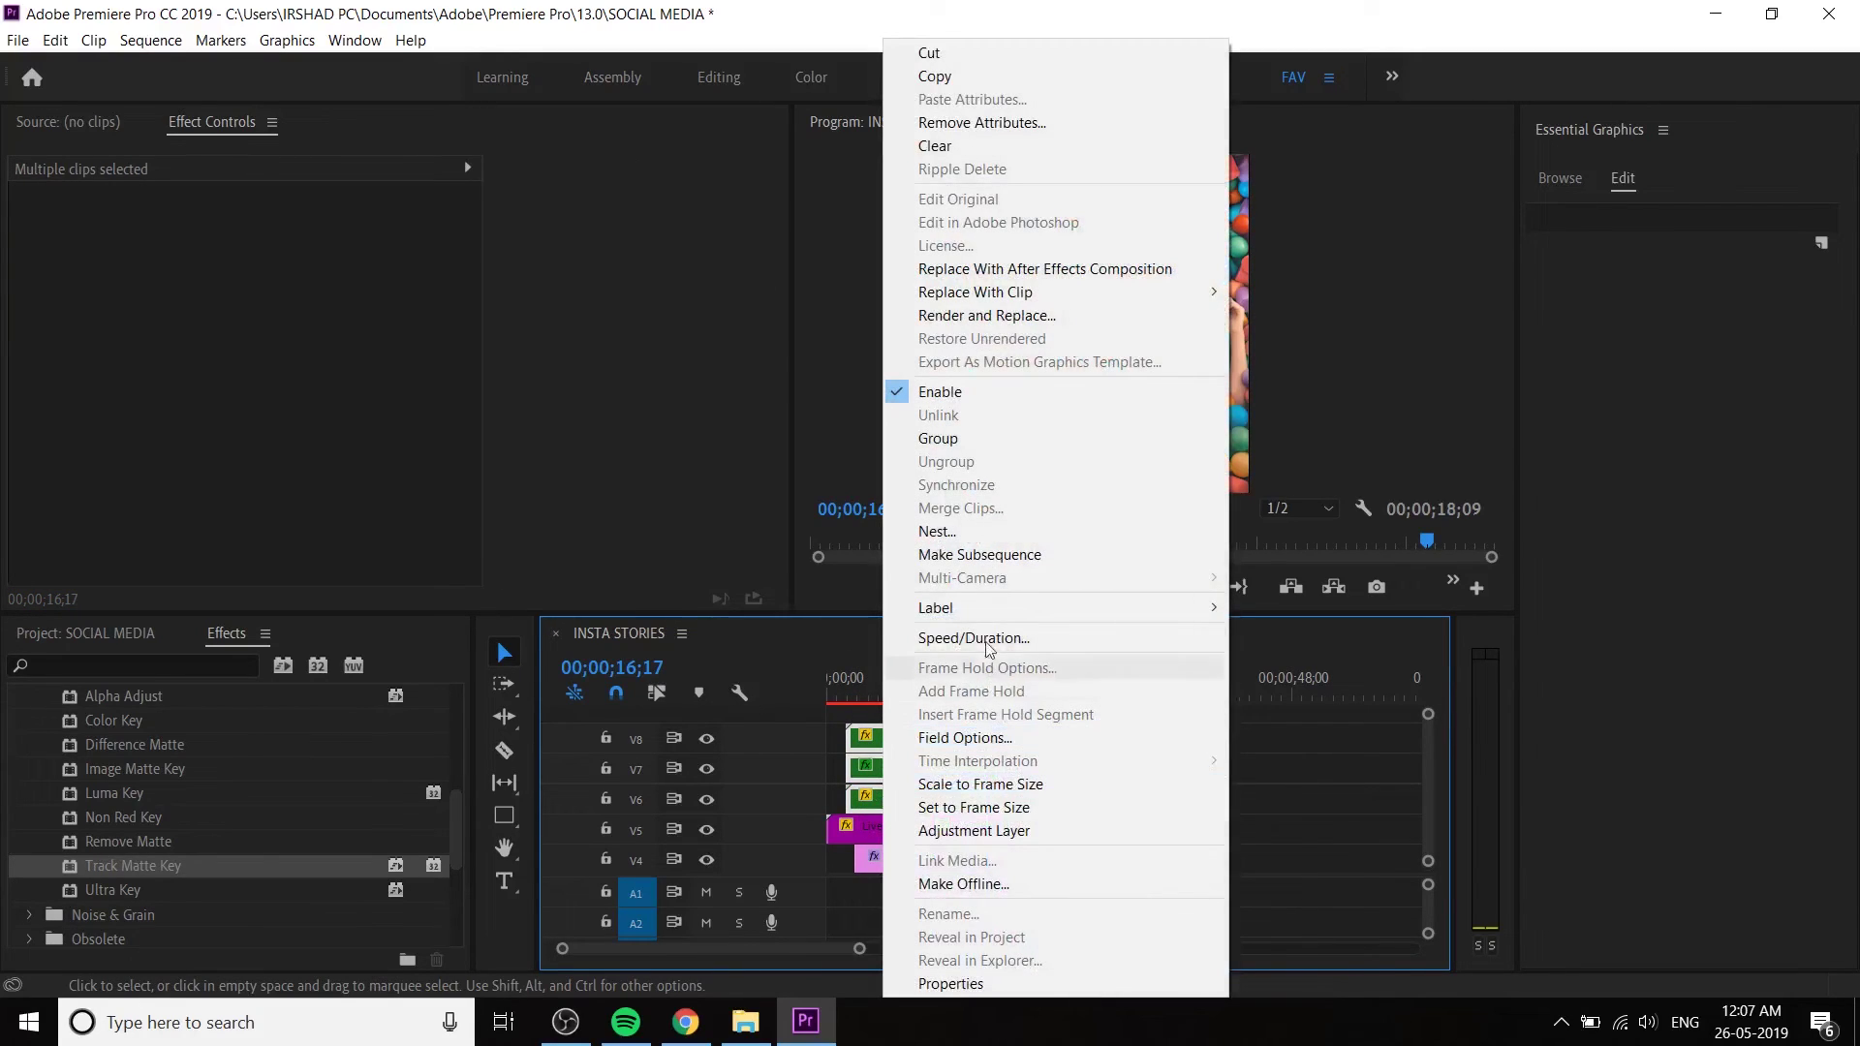
click(980, 535)
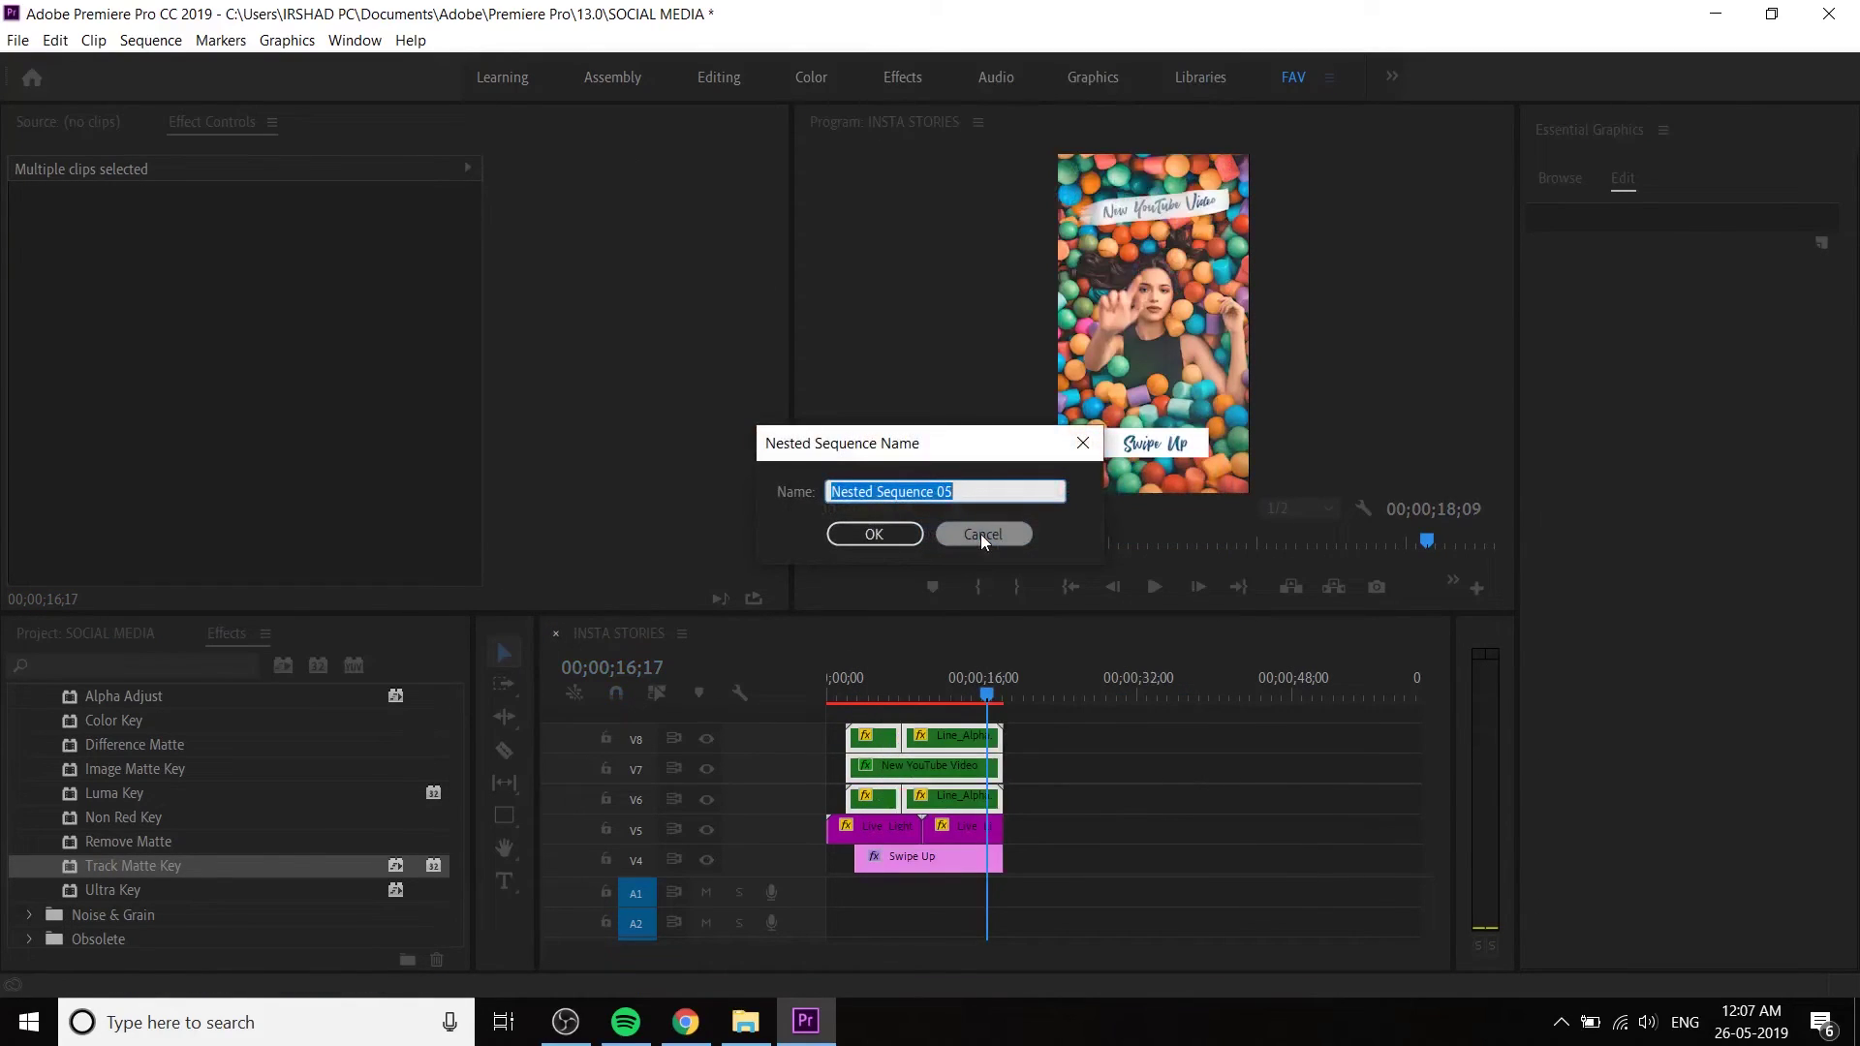
text(Ti)
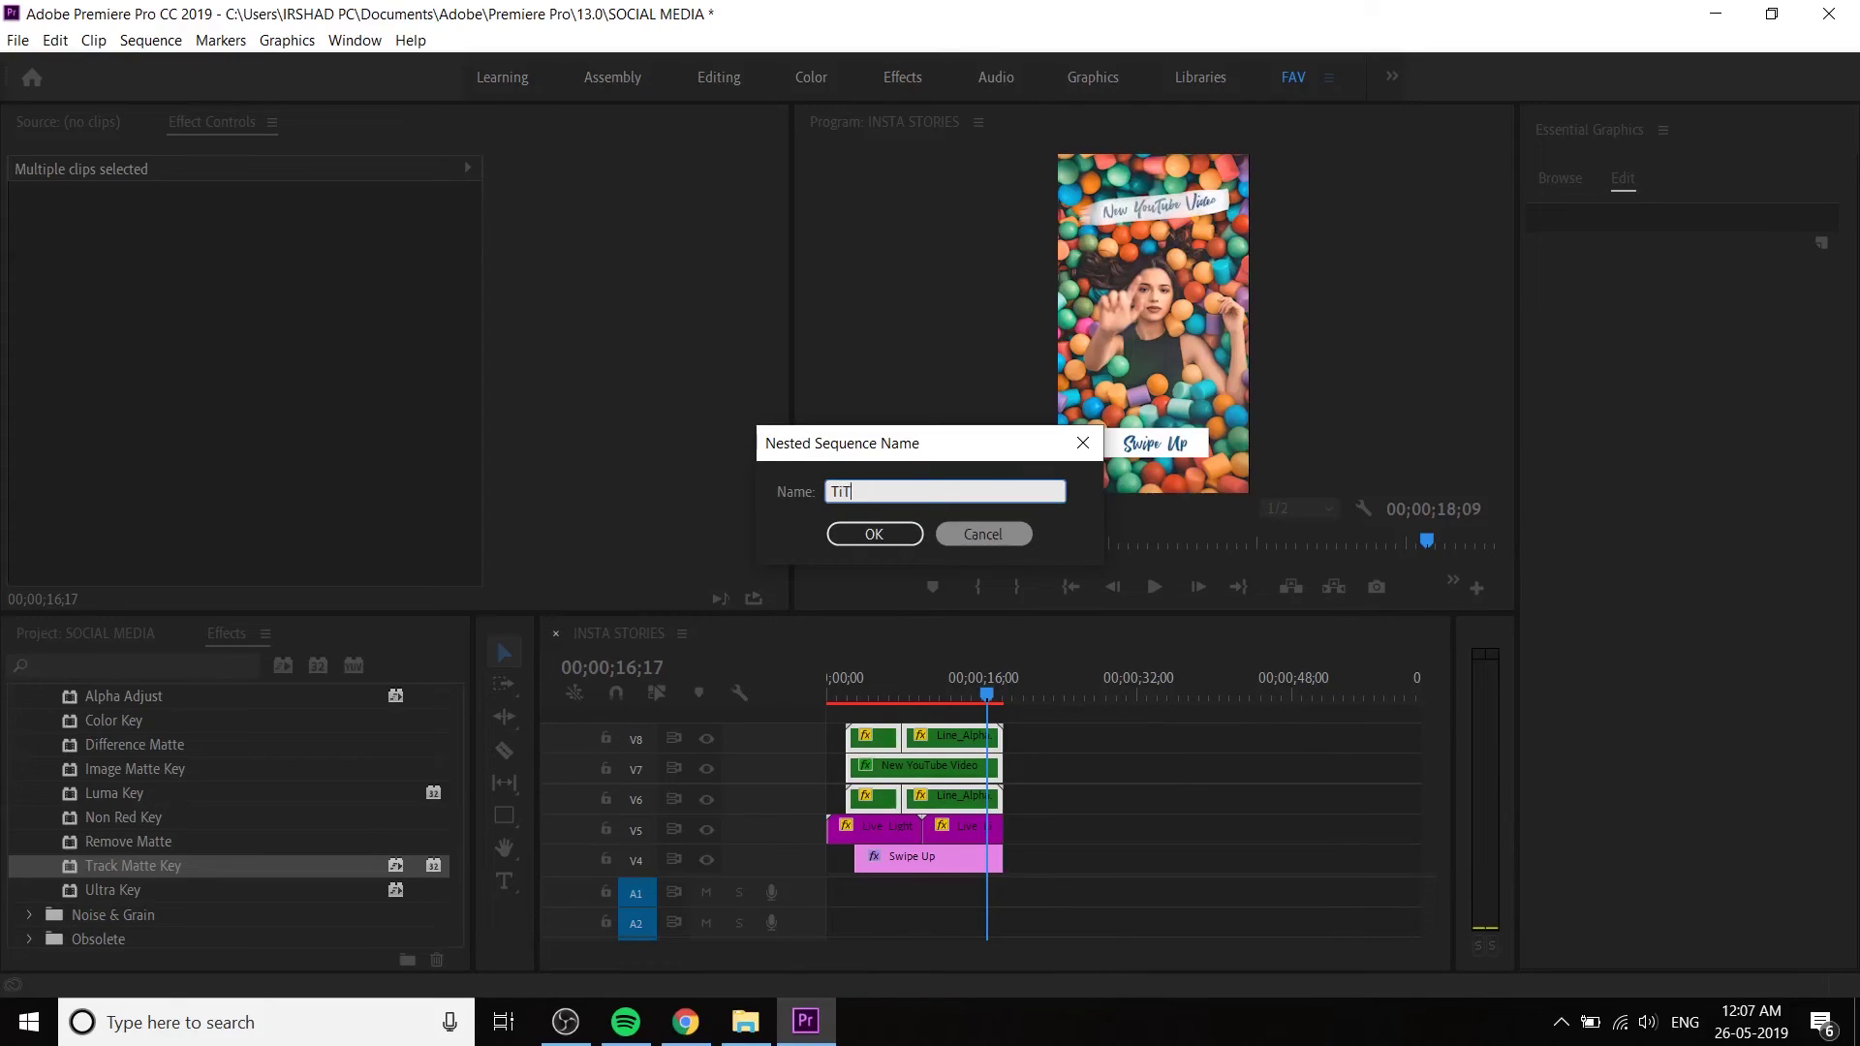
text(tle)
key(Return)
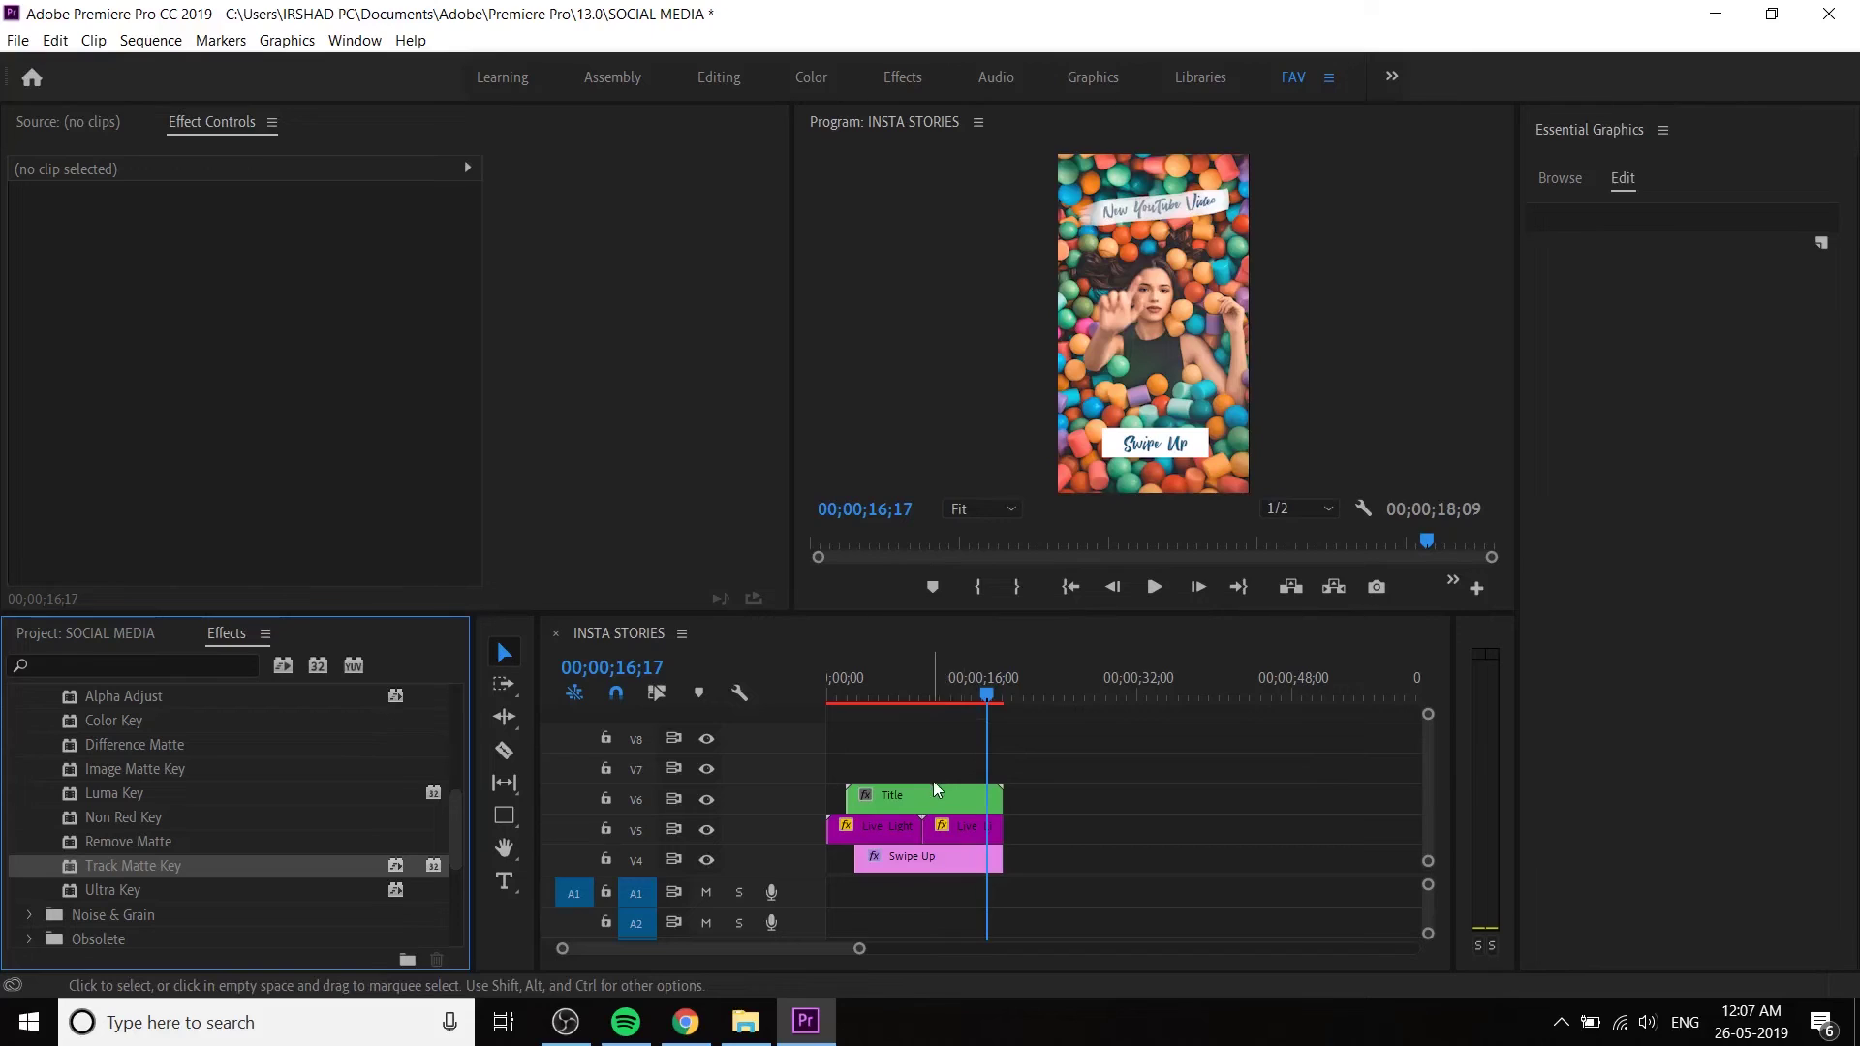
- Return to the start of the sequence and play it back to check the nested title with the other clips
click(936, 788)
drag(891, 678, 736, 696)
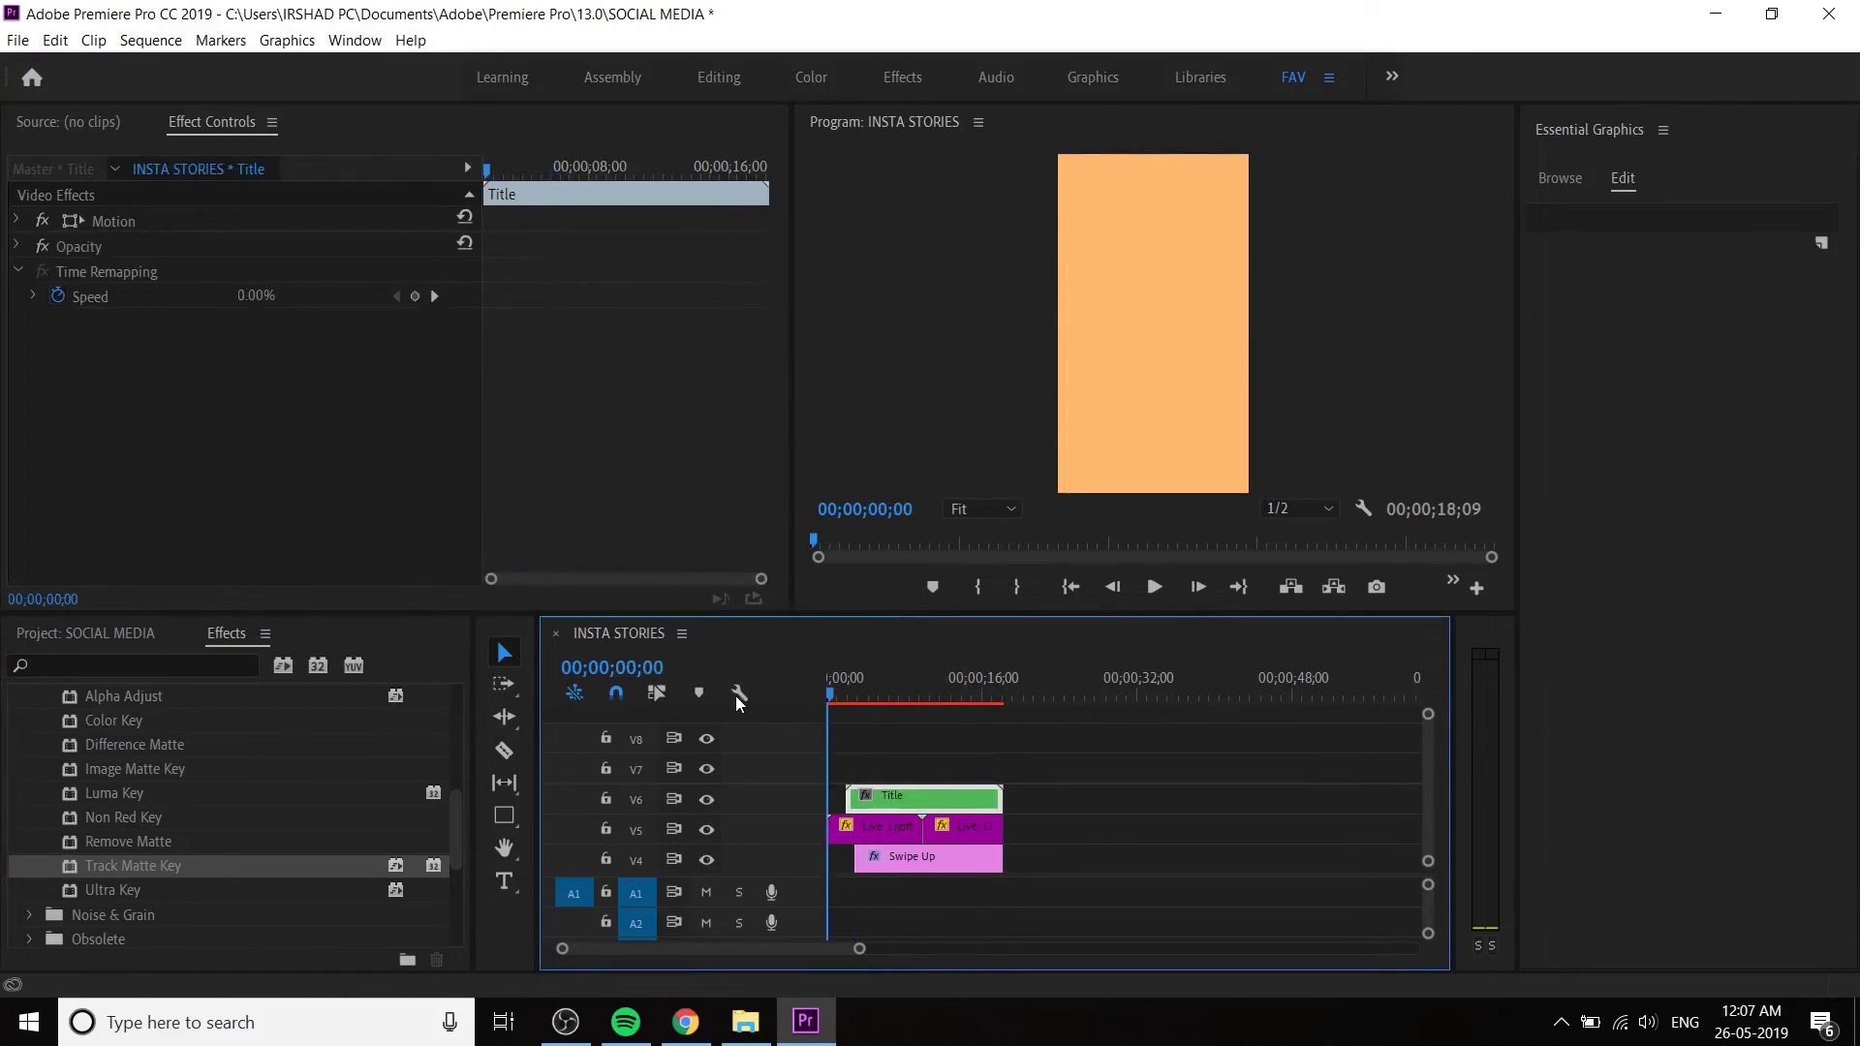
scroll(1427, 758, down, 3)
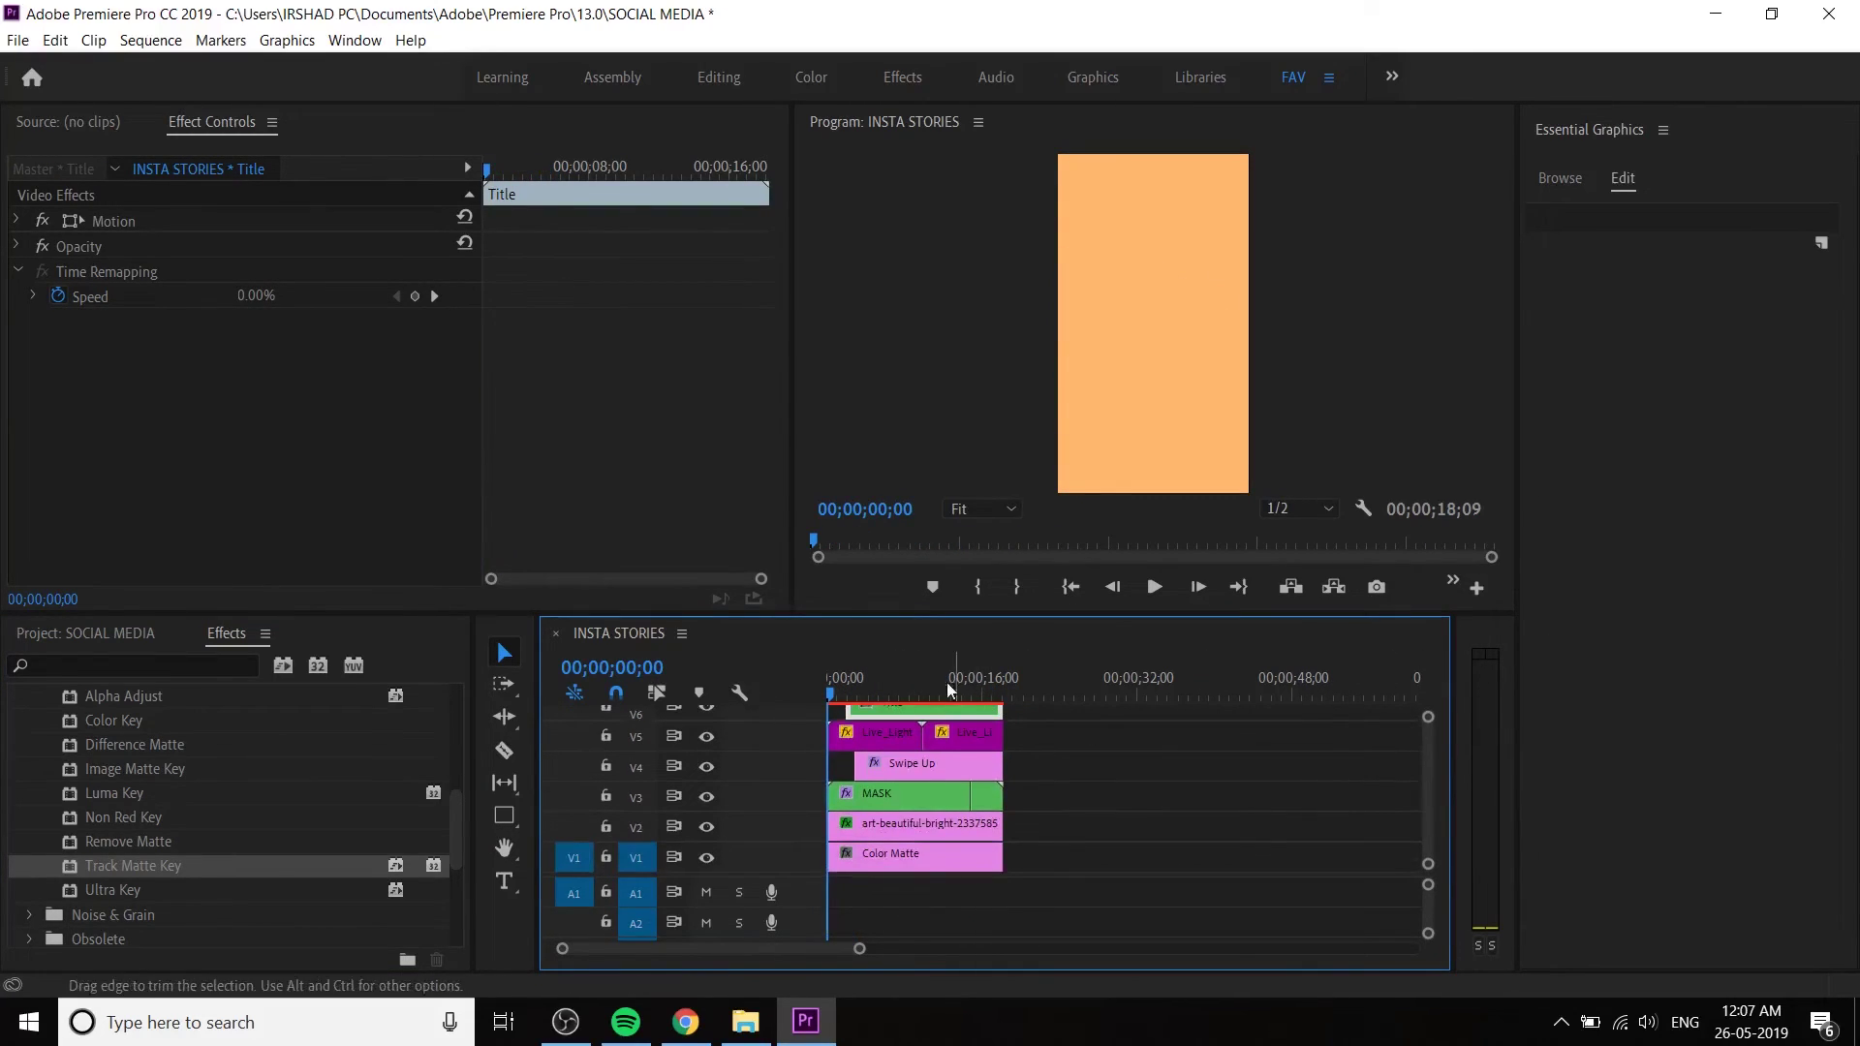
key(equal)
key(equal)
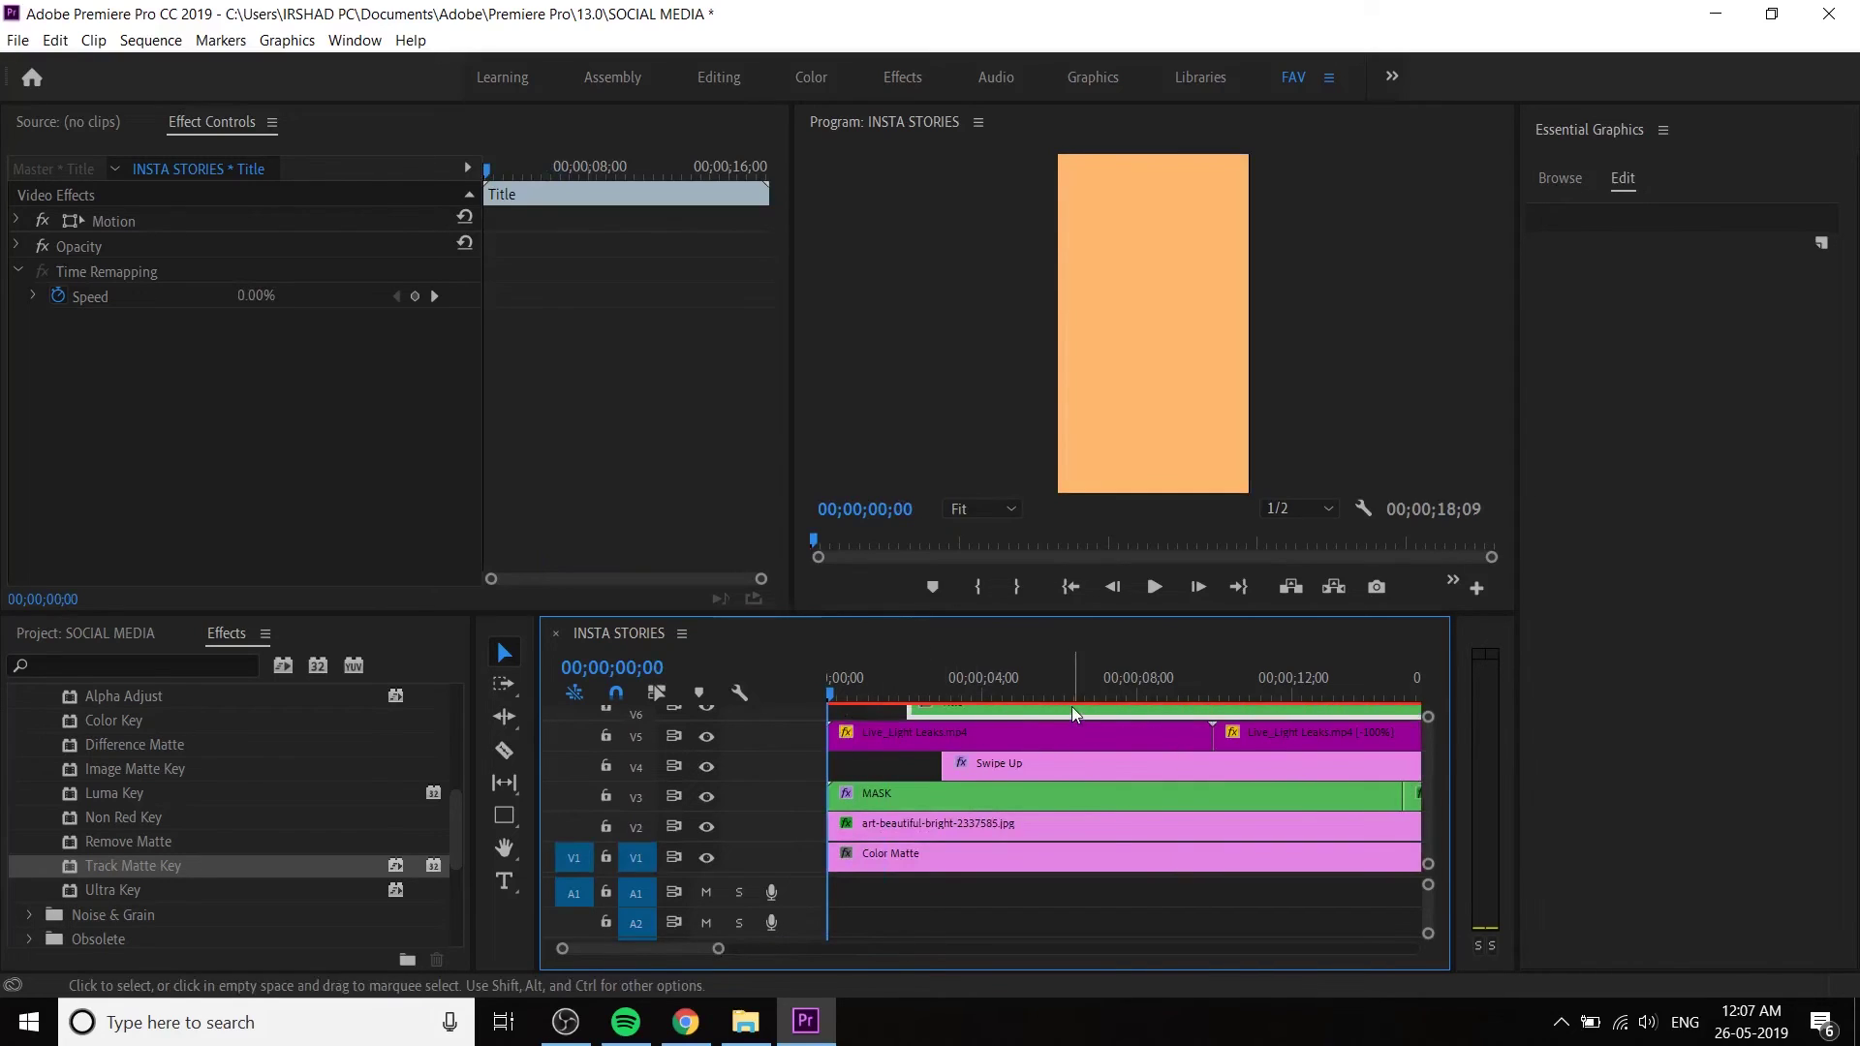
key(minus)
key(space)
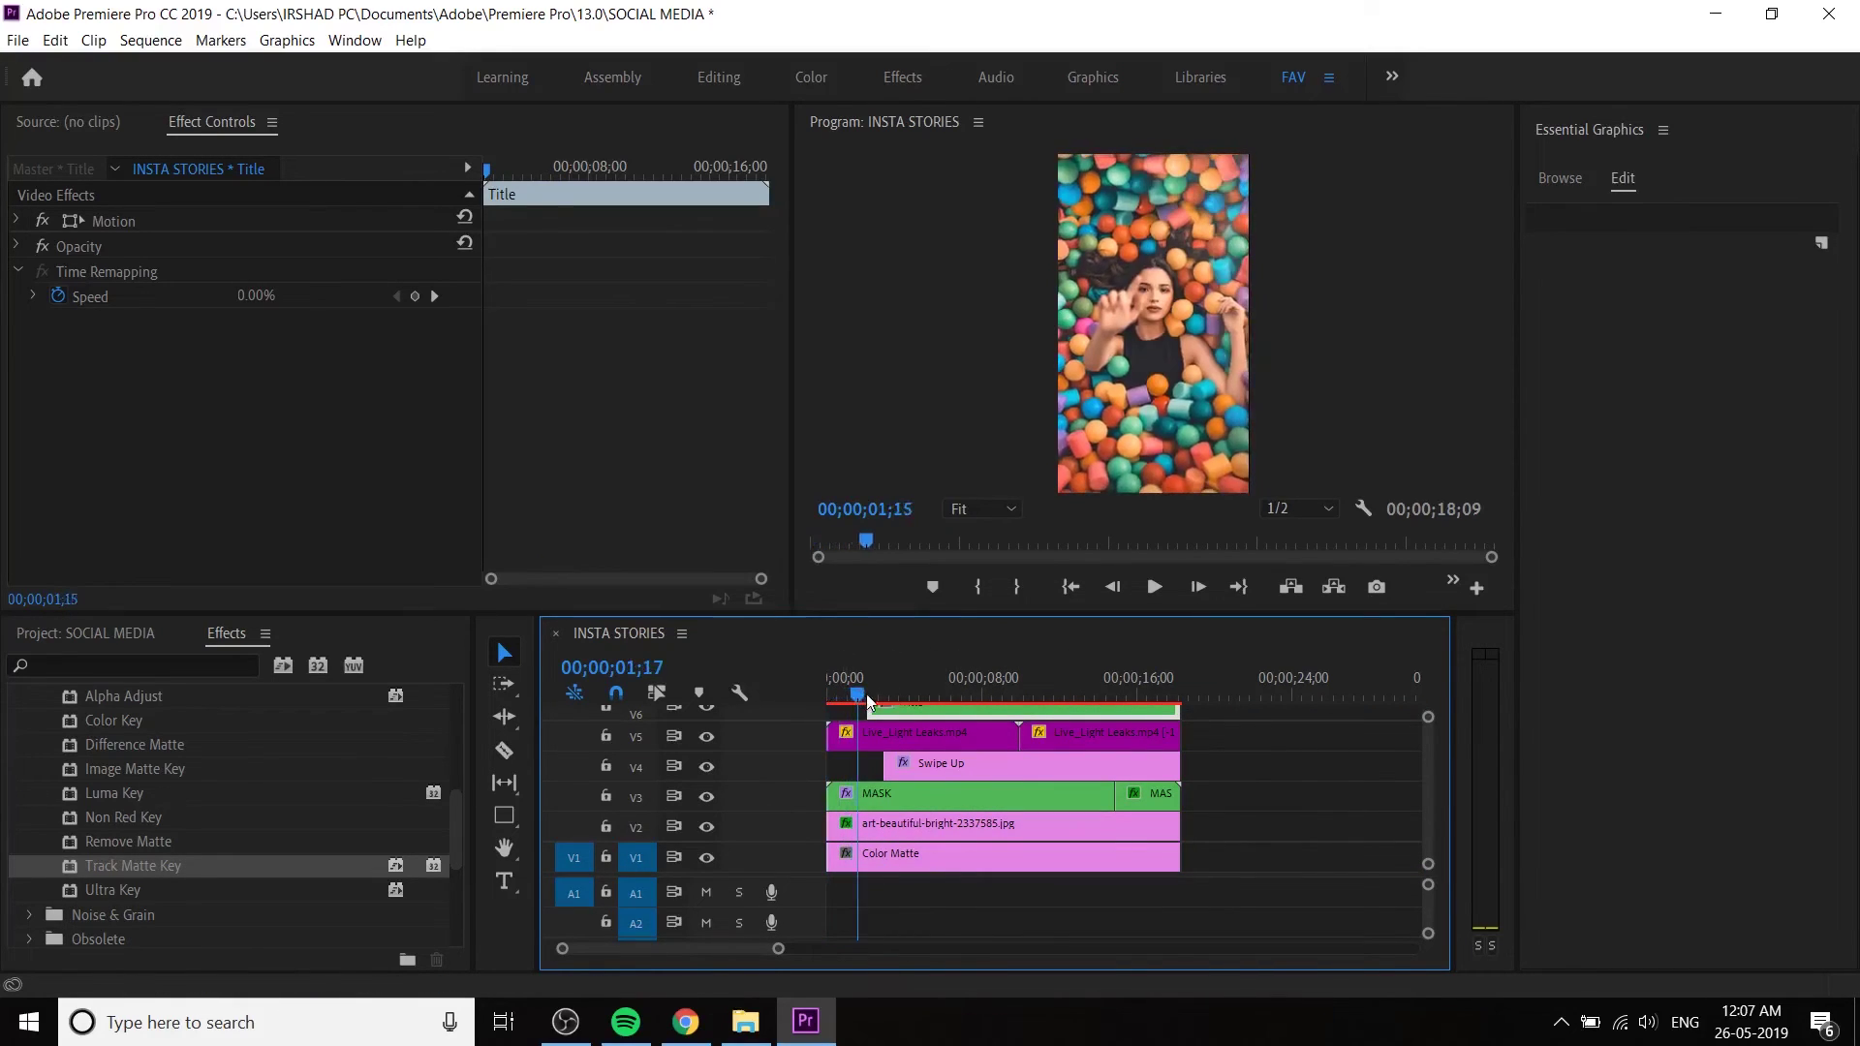
- Play the sequence from about 00;00;01;00 to check the nested title and the Swipe Up animation together
drag(973, 698, 847, 696)
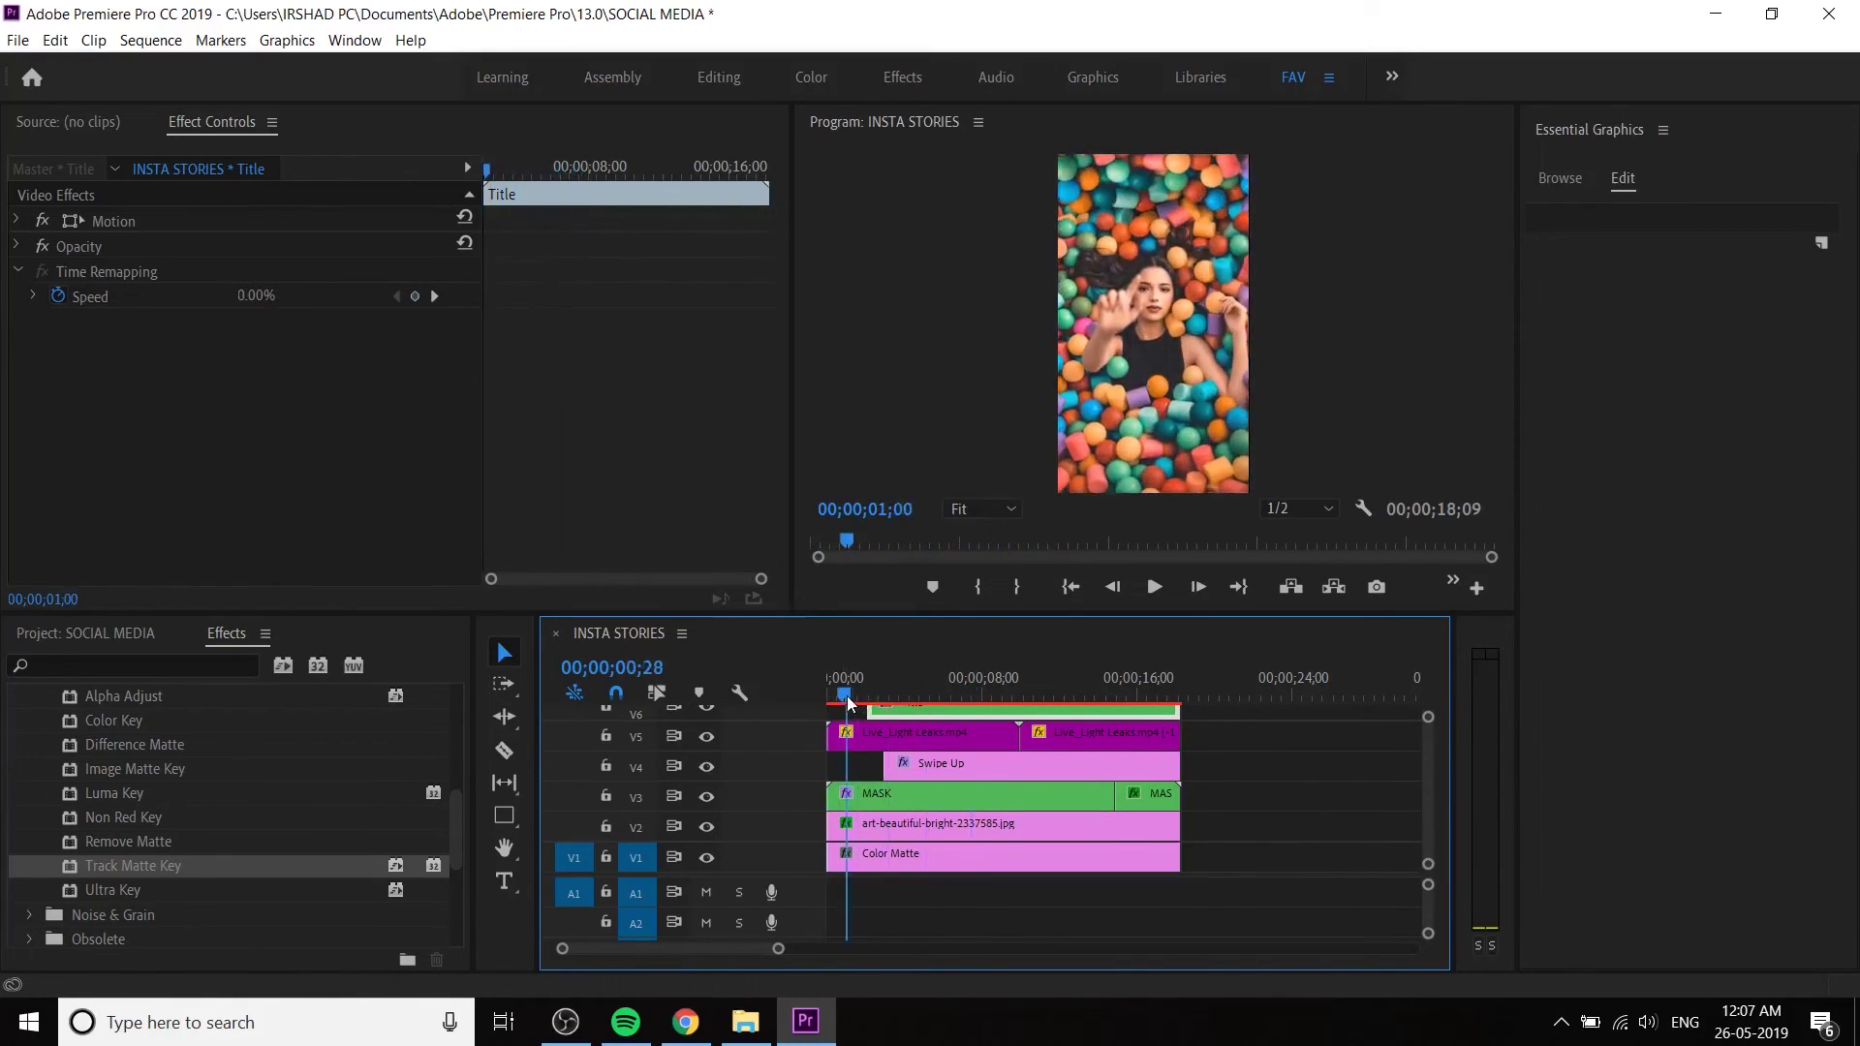
key(space)
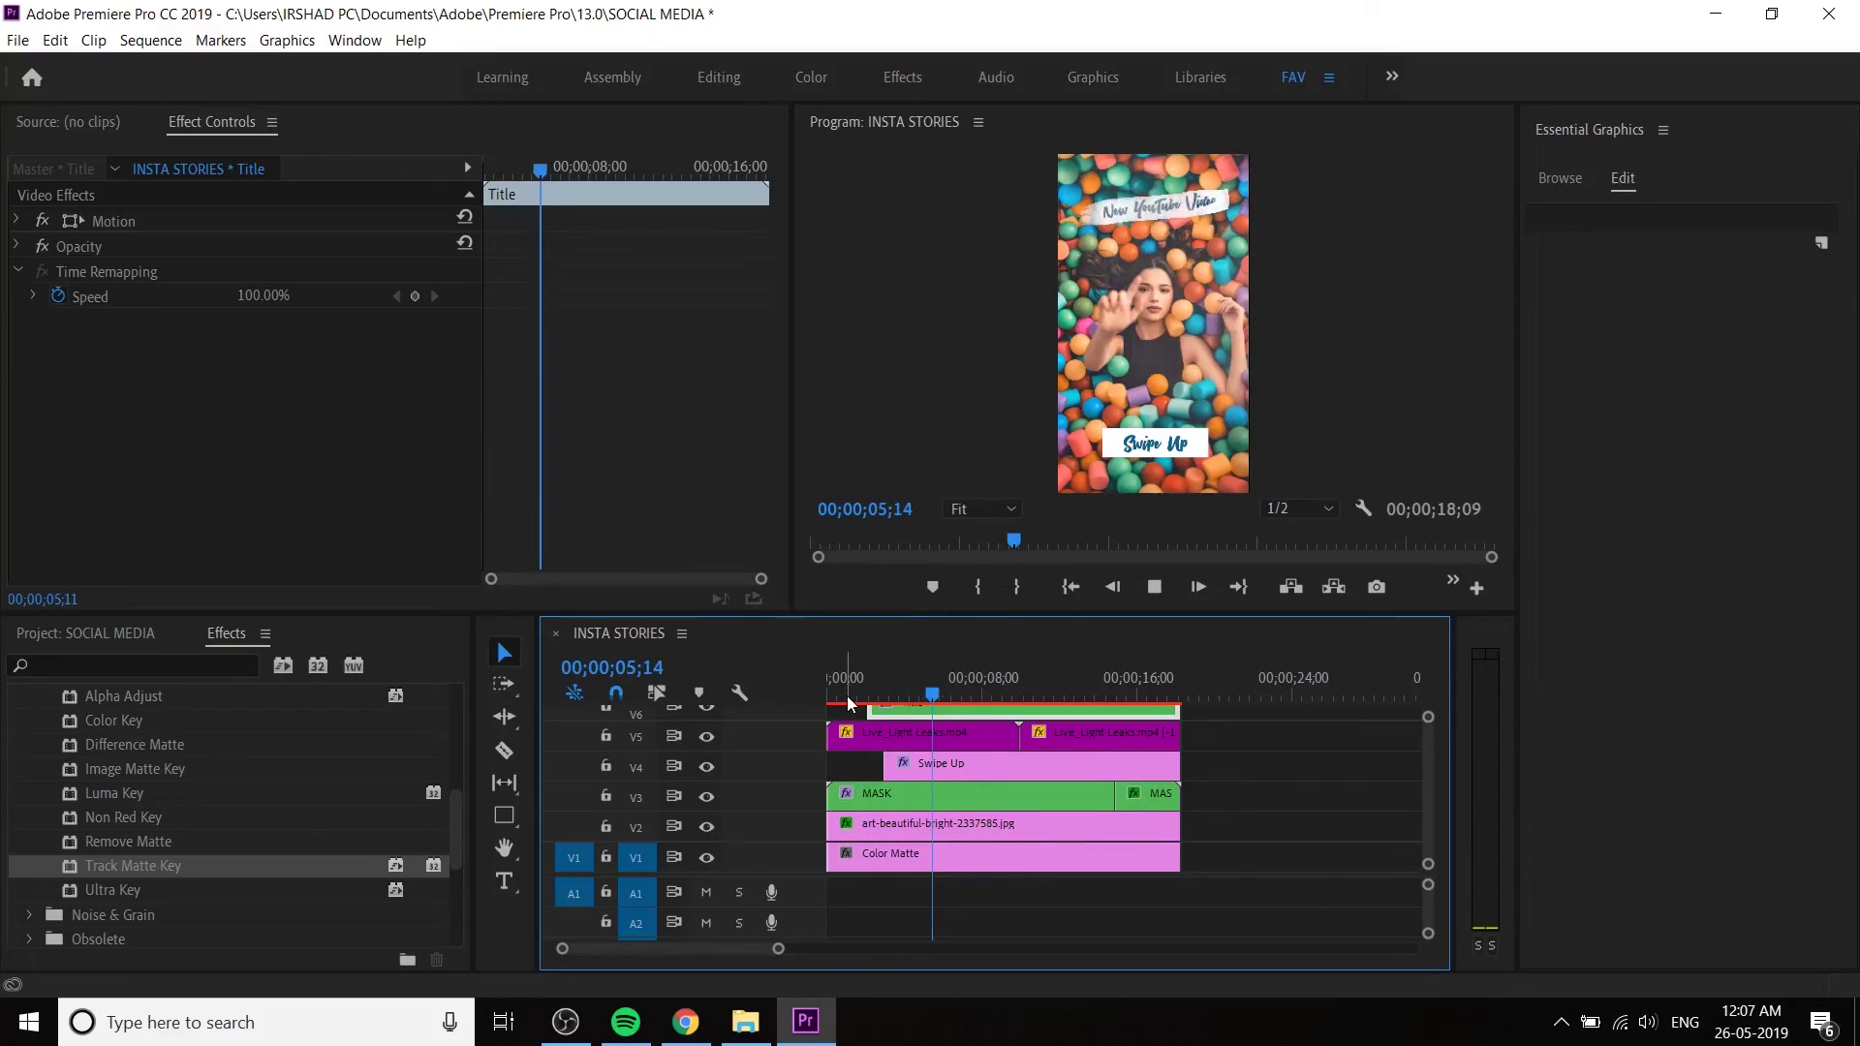
key(space)
- Add Line Element_02.mov from the project to V7, above the Title clip near the start of the sequence
click(66, 639)
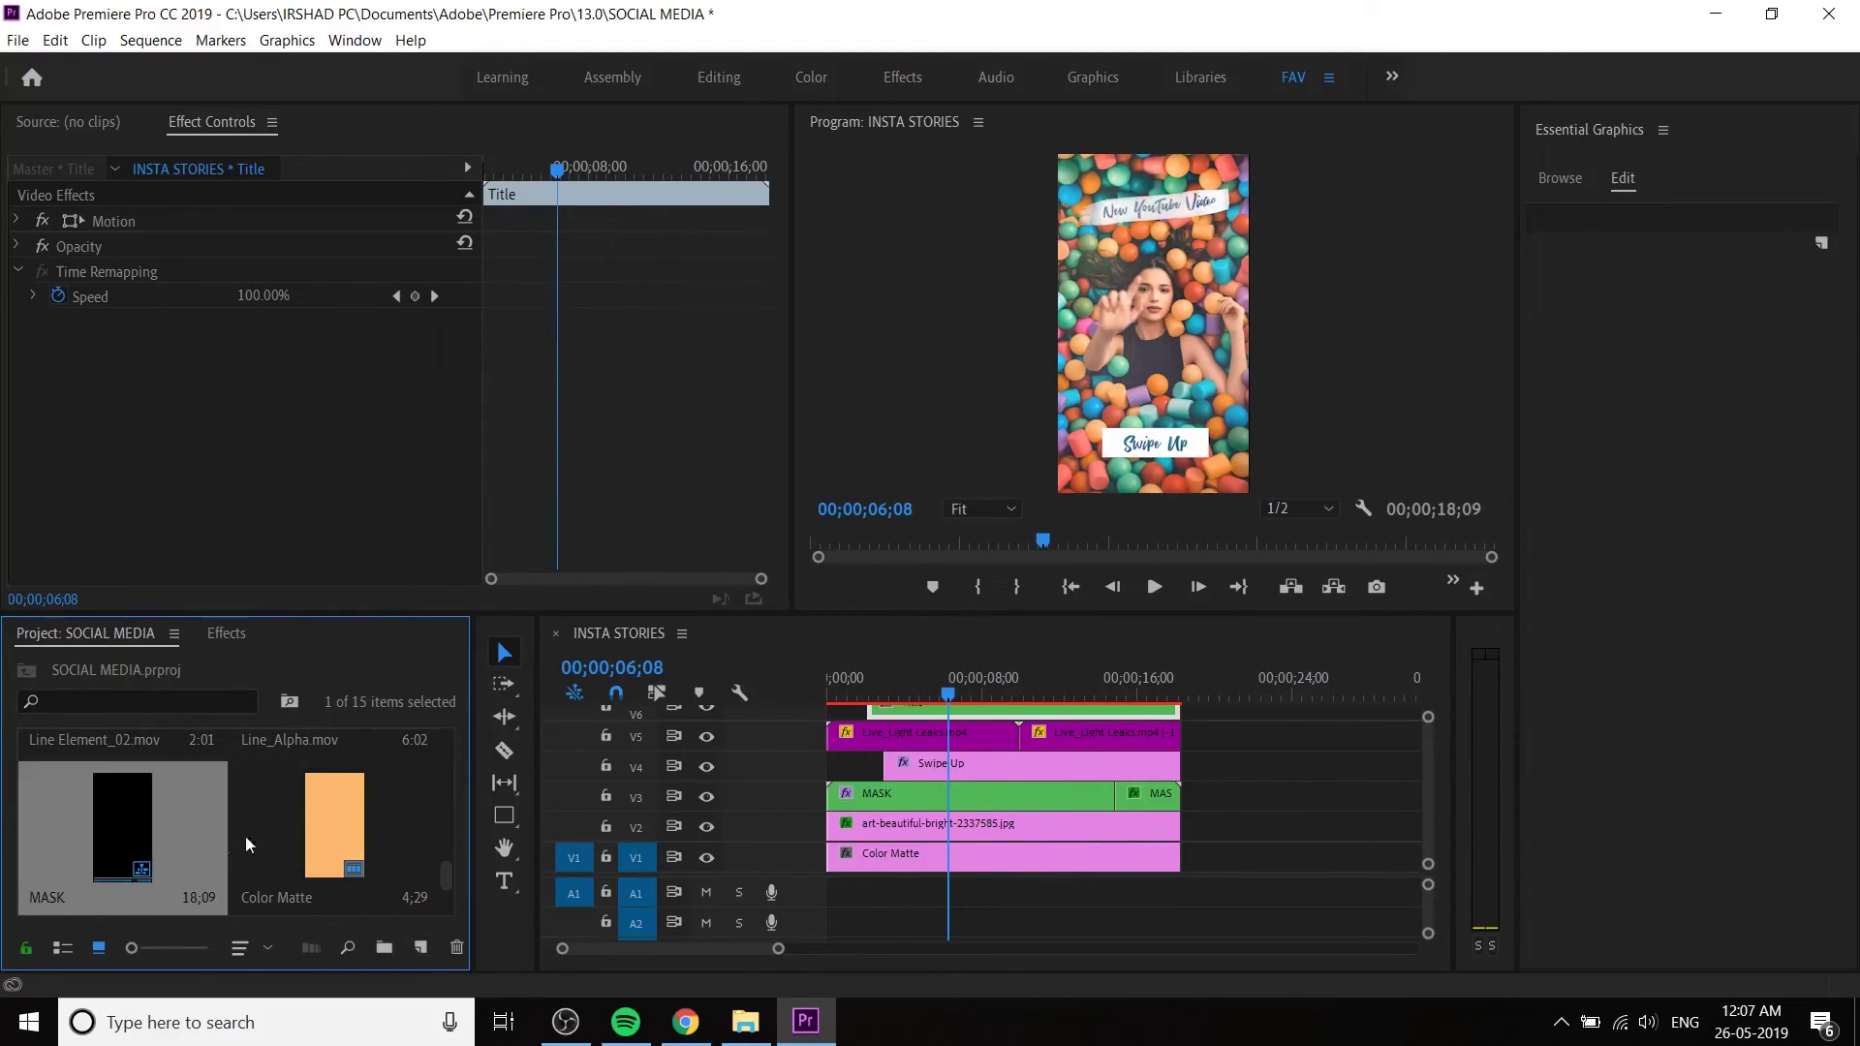
scroll(246, 835, up, 1)
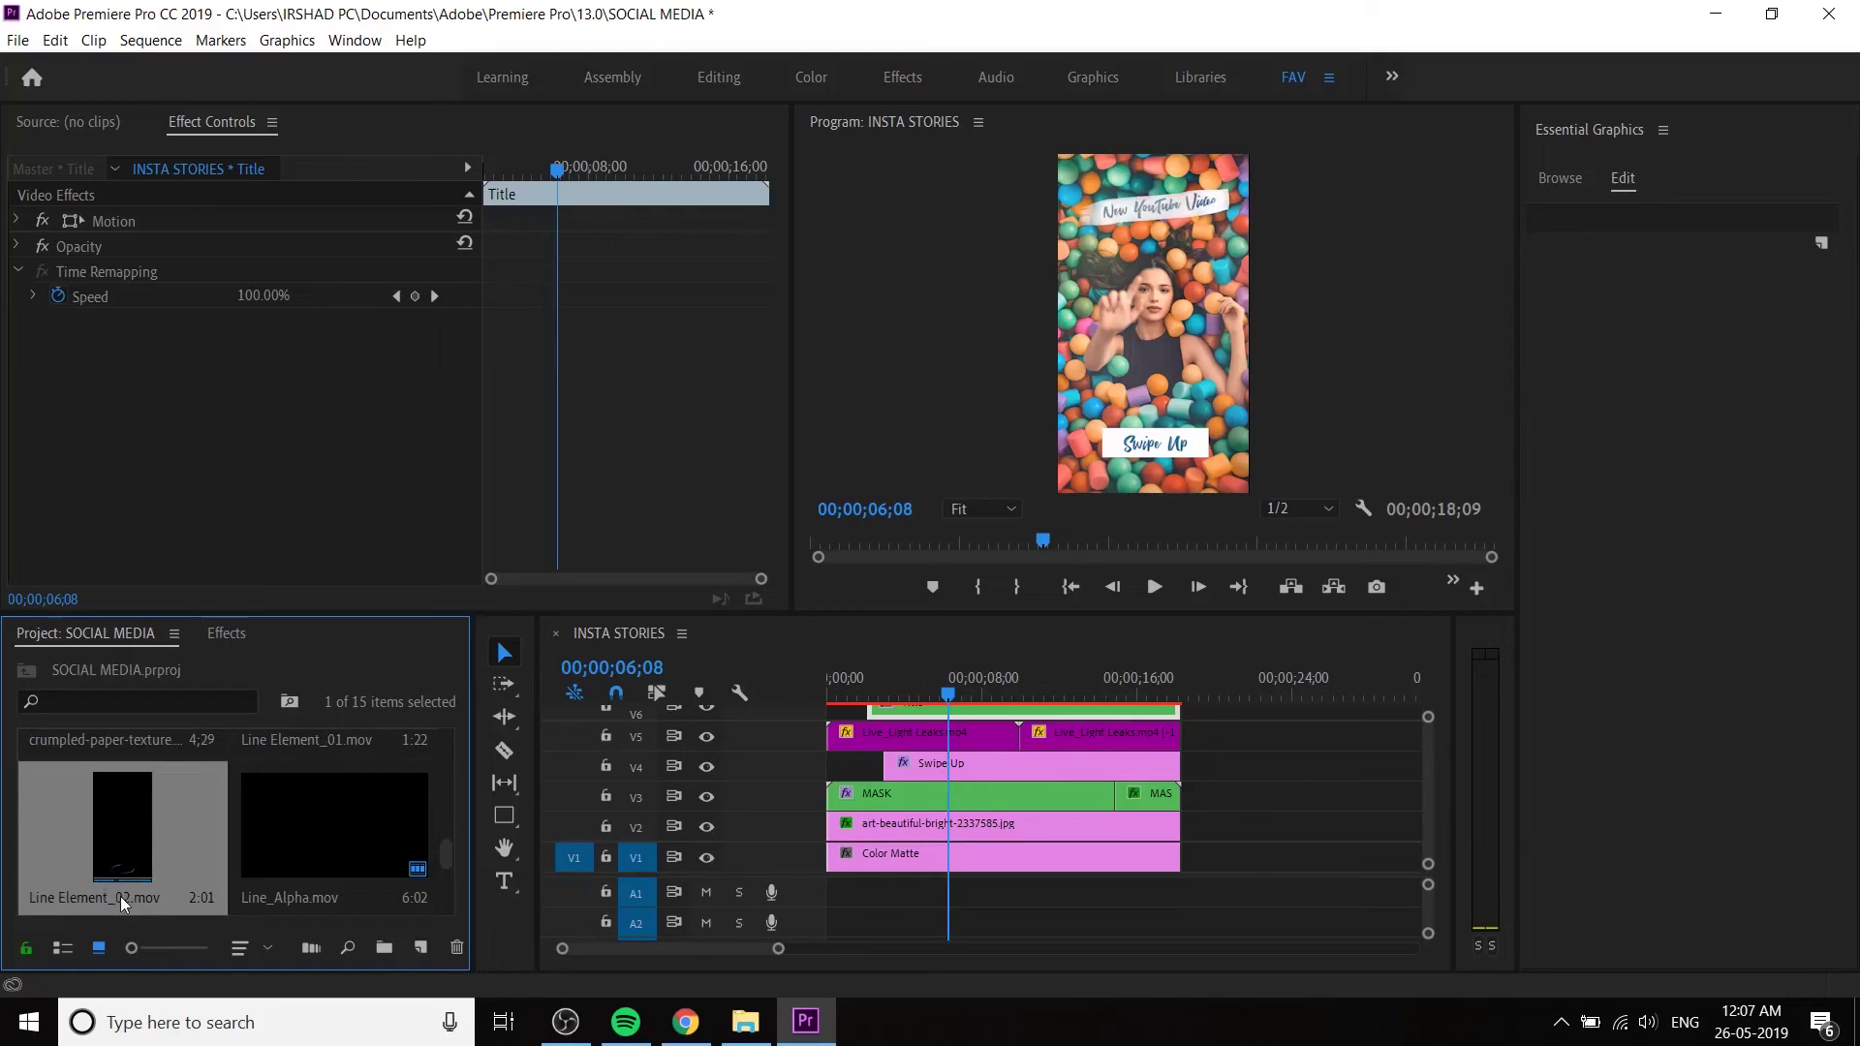
drag(662, 696, 1250, 737)
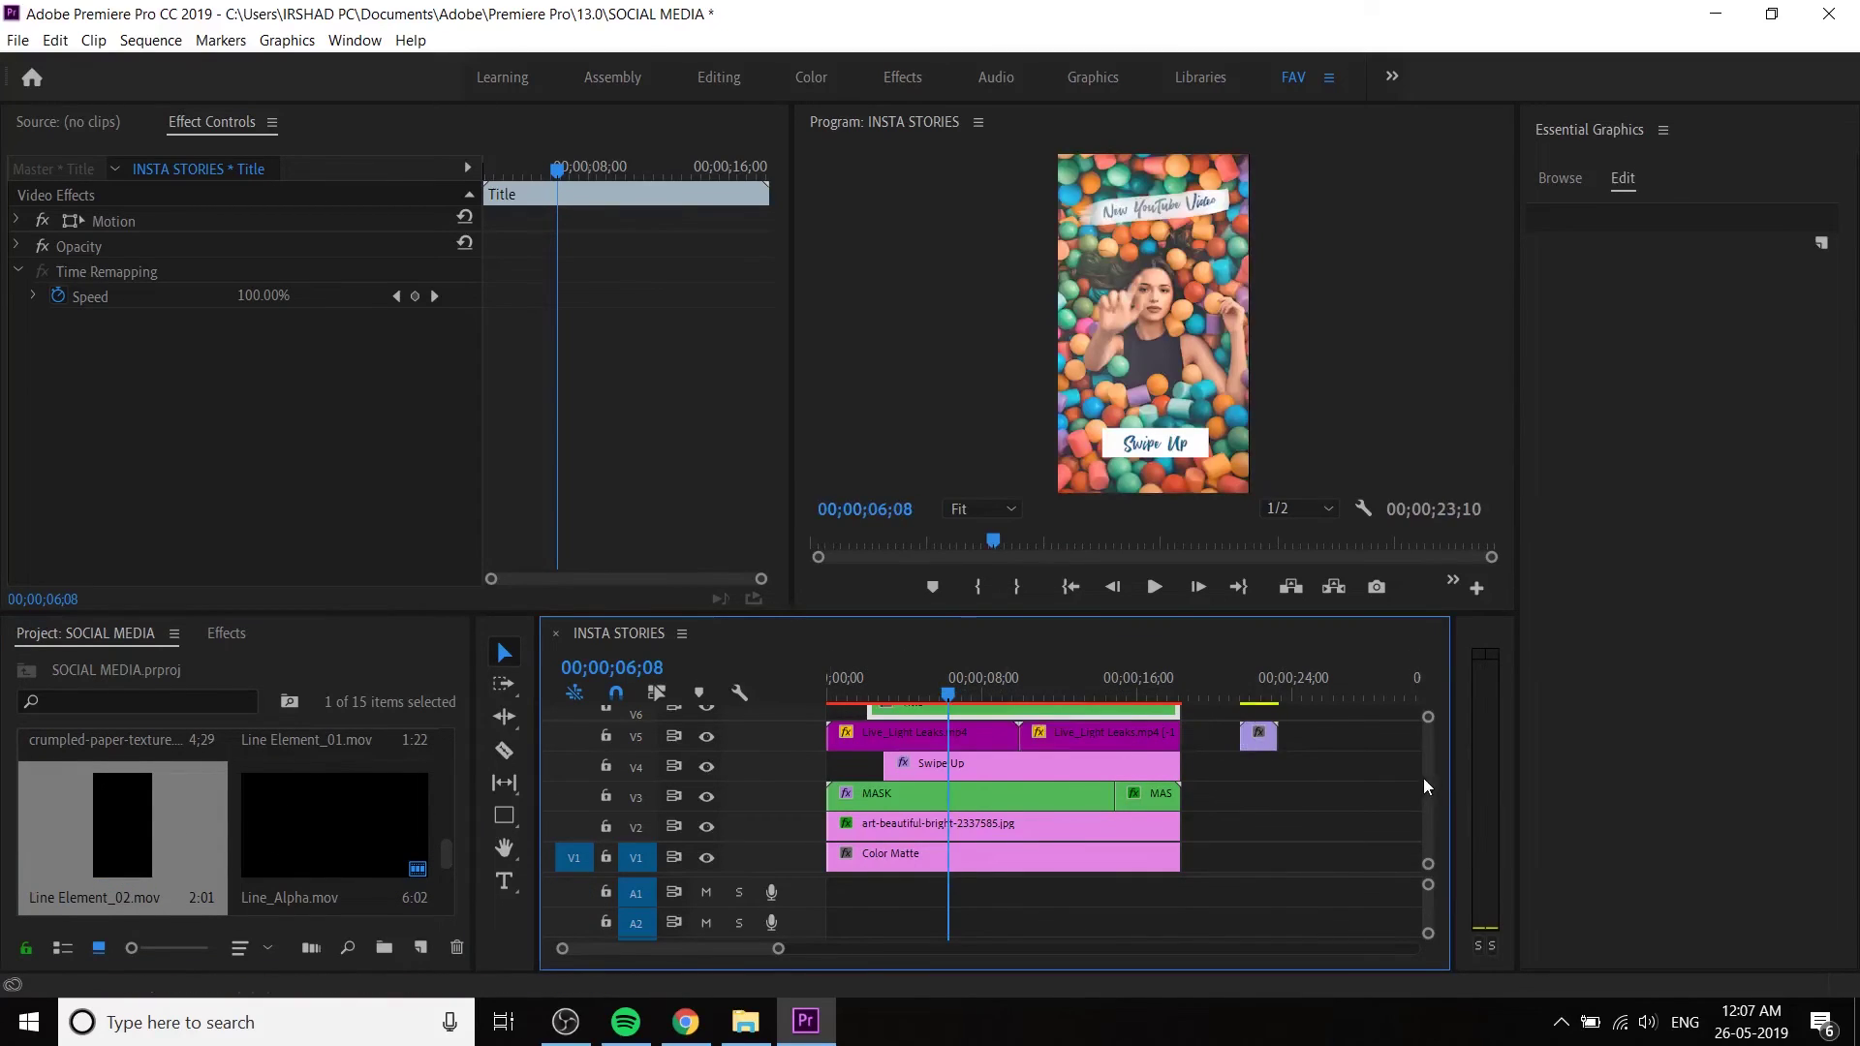
scroll(1434, 782, up, 2)
drag(1265, 831, 953, 763)
key(space)
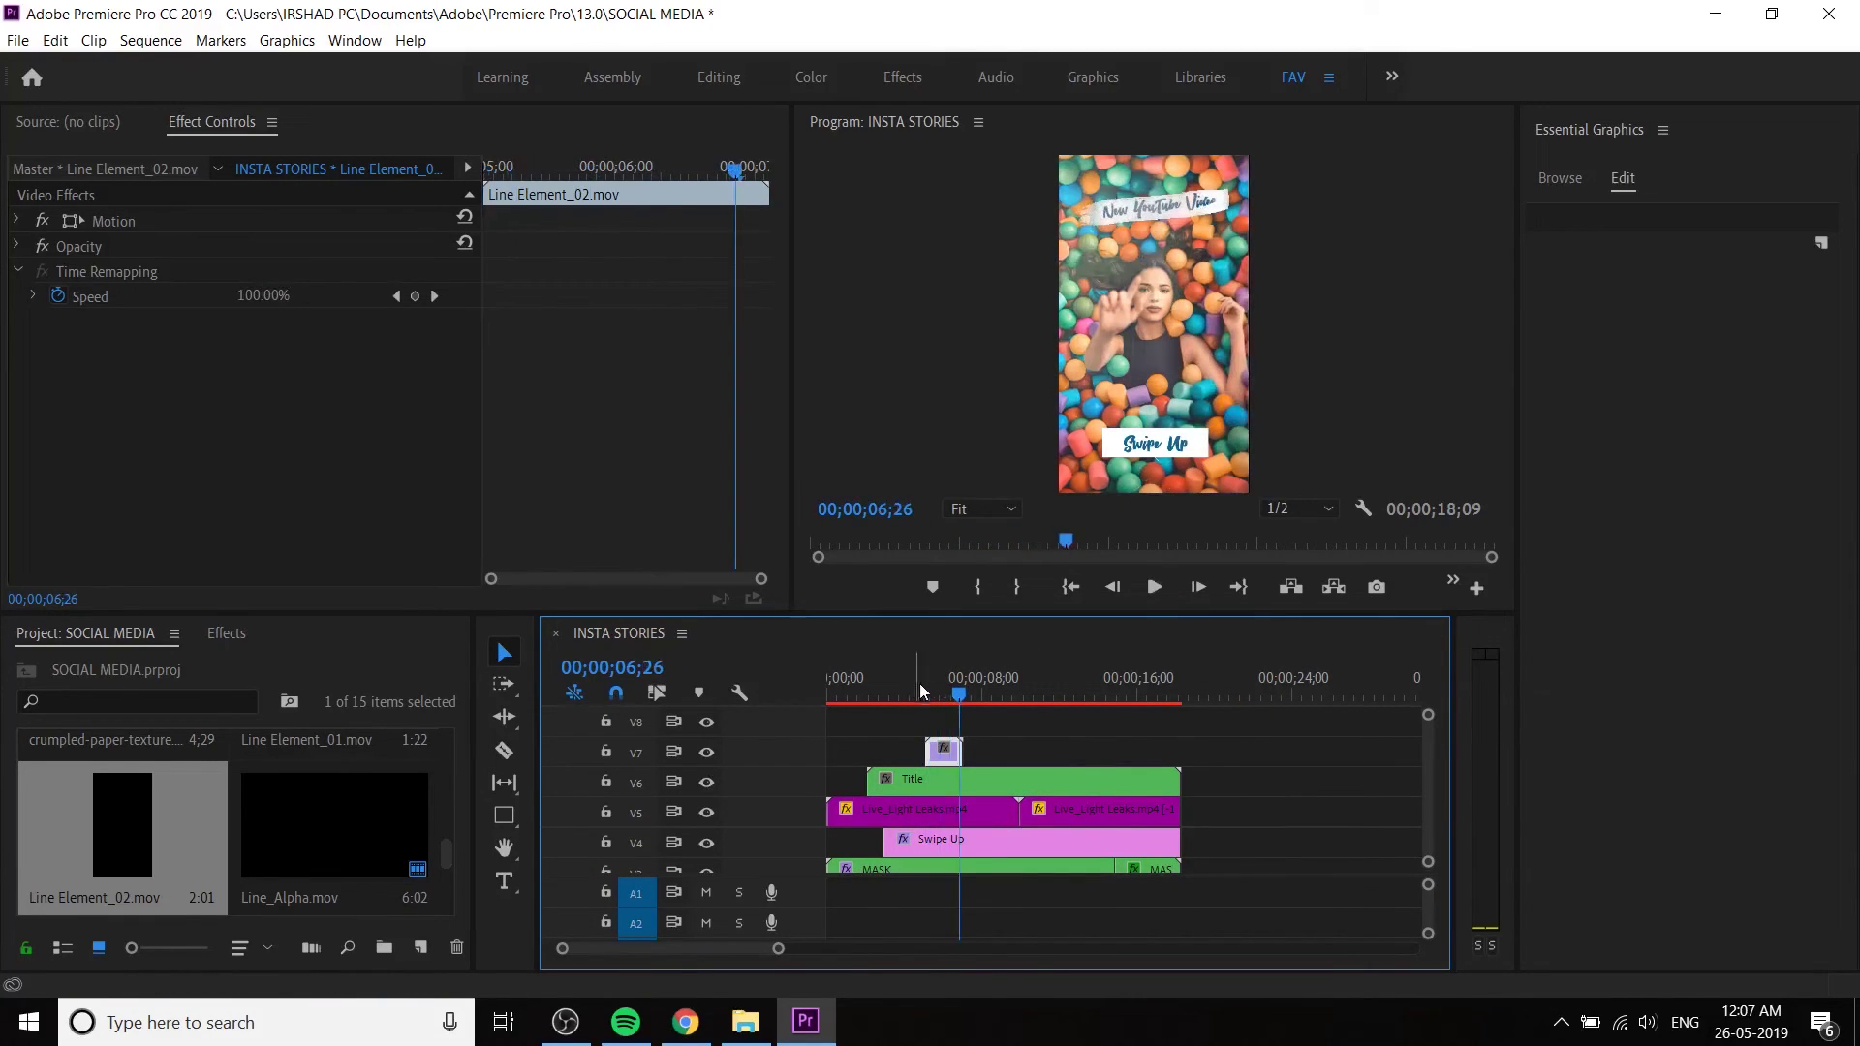
- Move the Line Element_02.mov clip on V7 earlier so that it starts at 00;00;03;26
drag(928, 680, 948, 696)
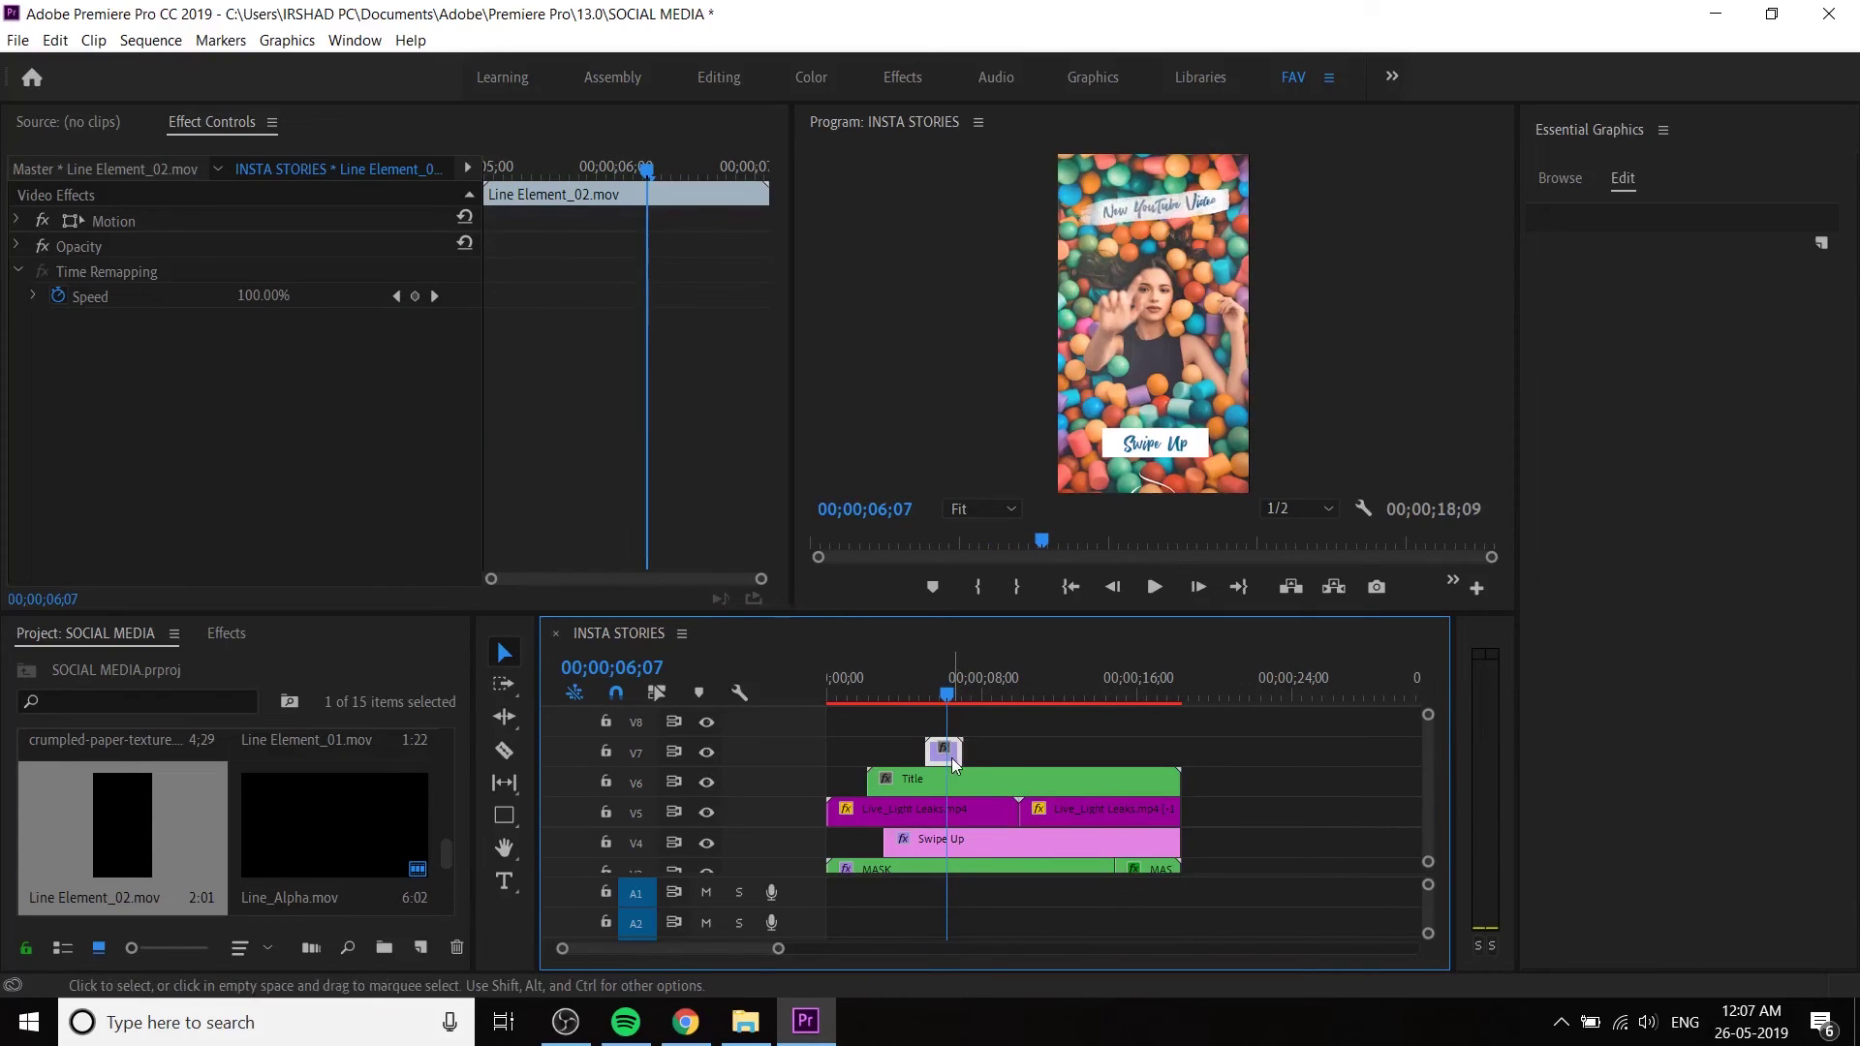
right_click(954, 766)
click(1039, 751)
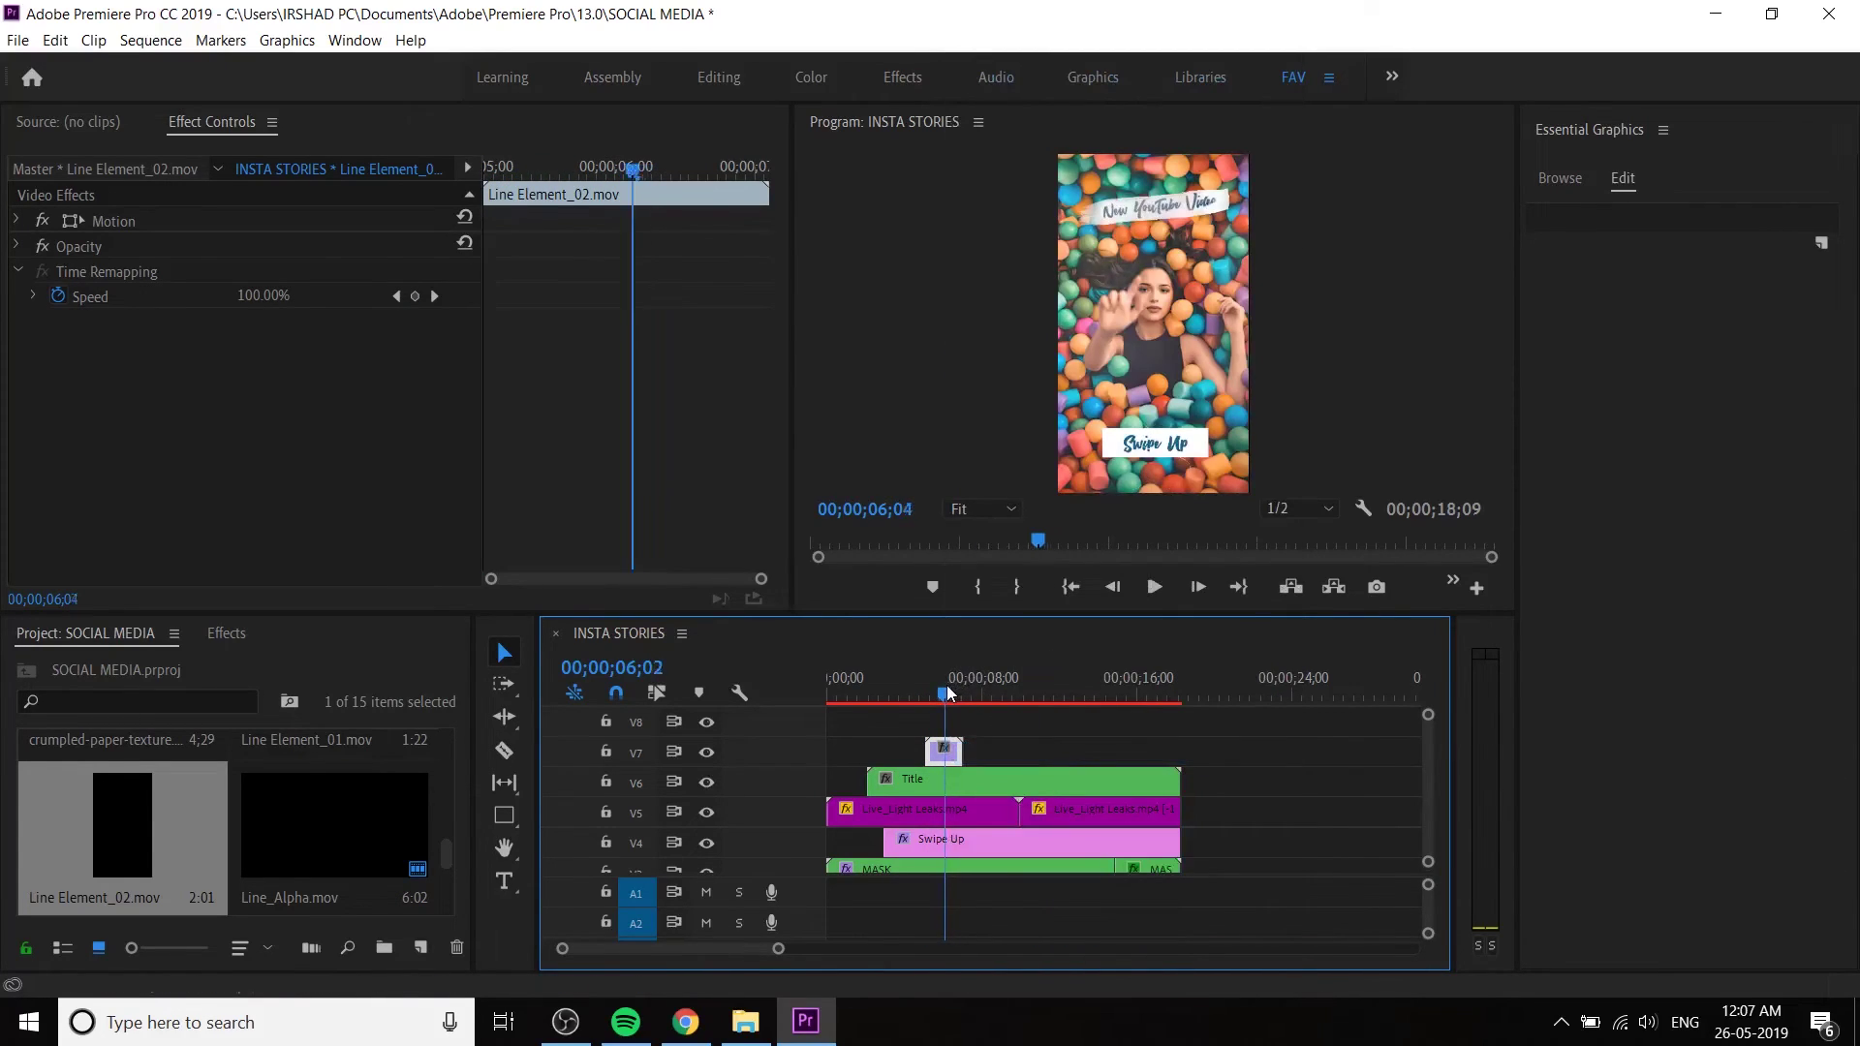
drag(949, 696, 913, 690)
drag(947, 761, 929, 761)
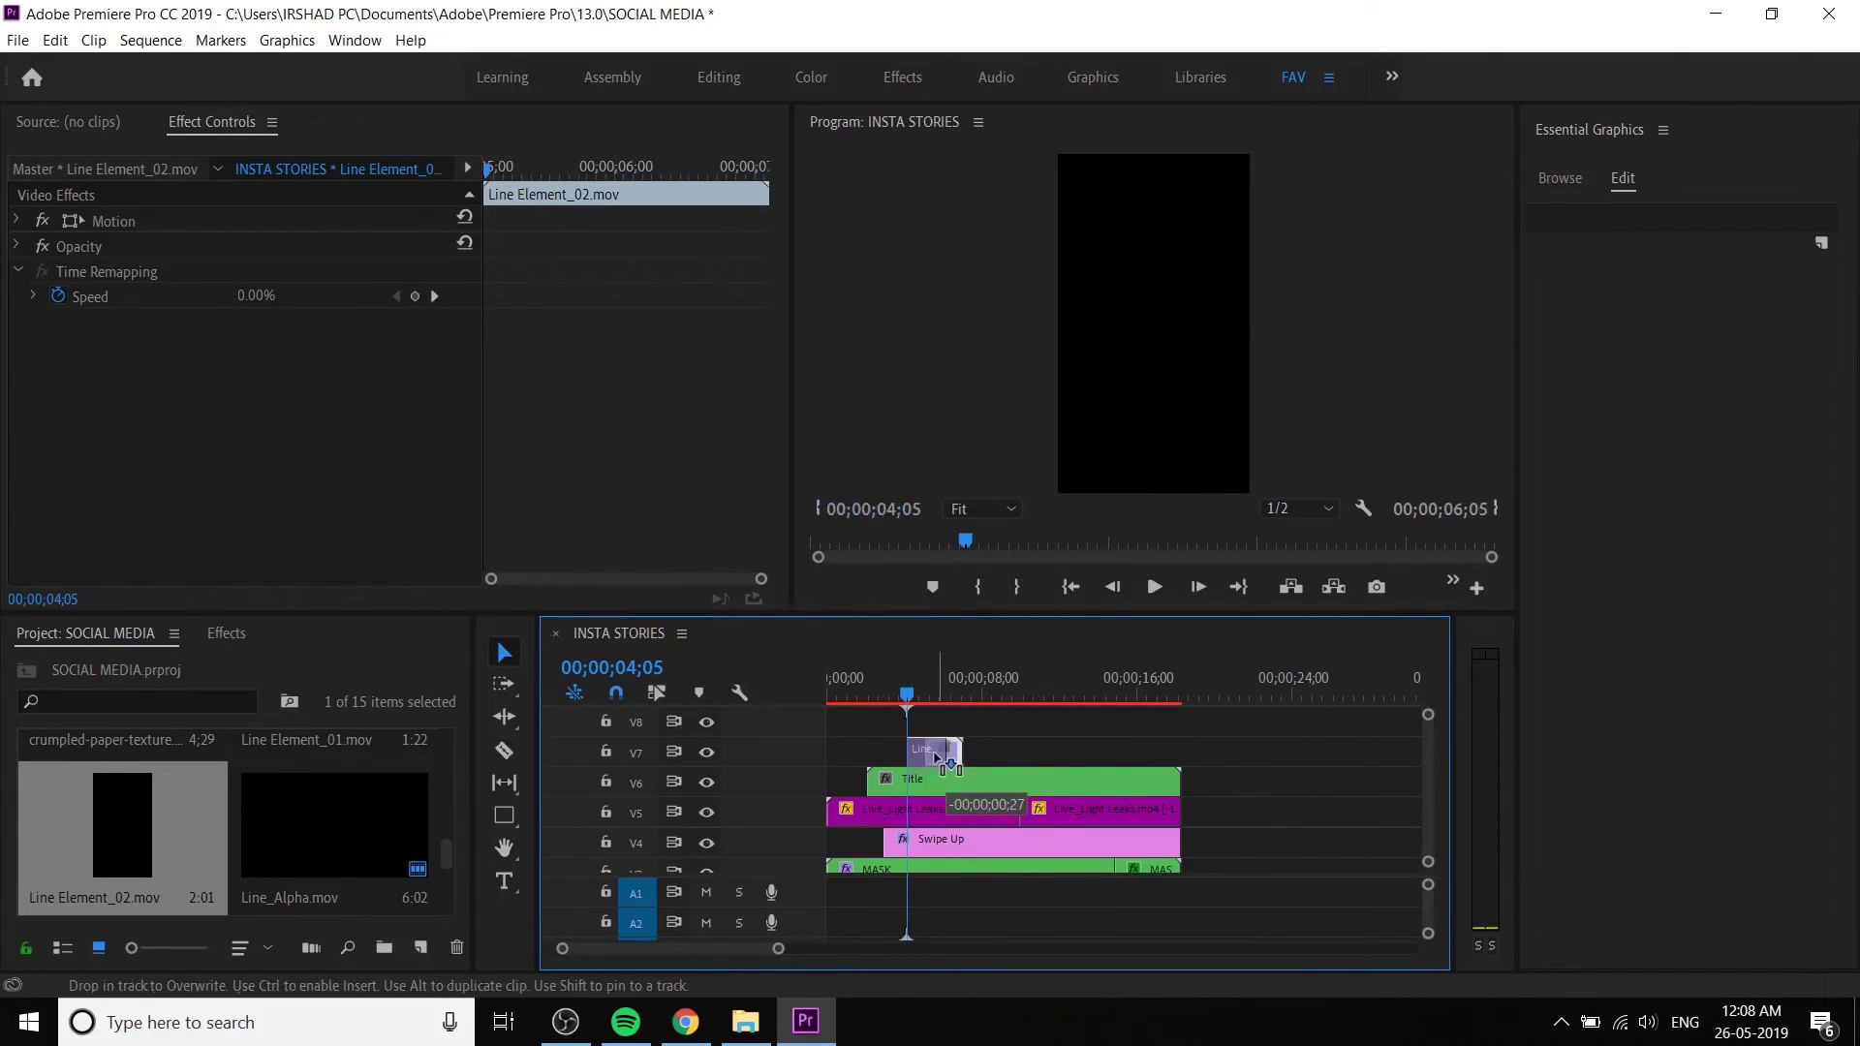
key(space)
click(907, 694)
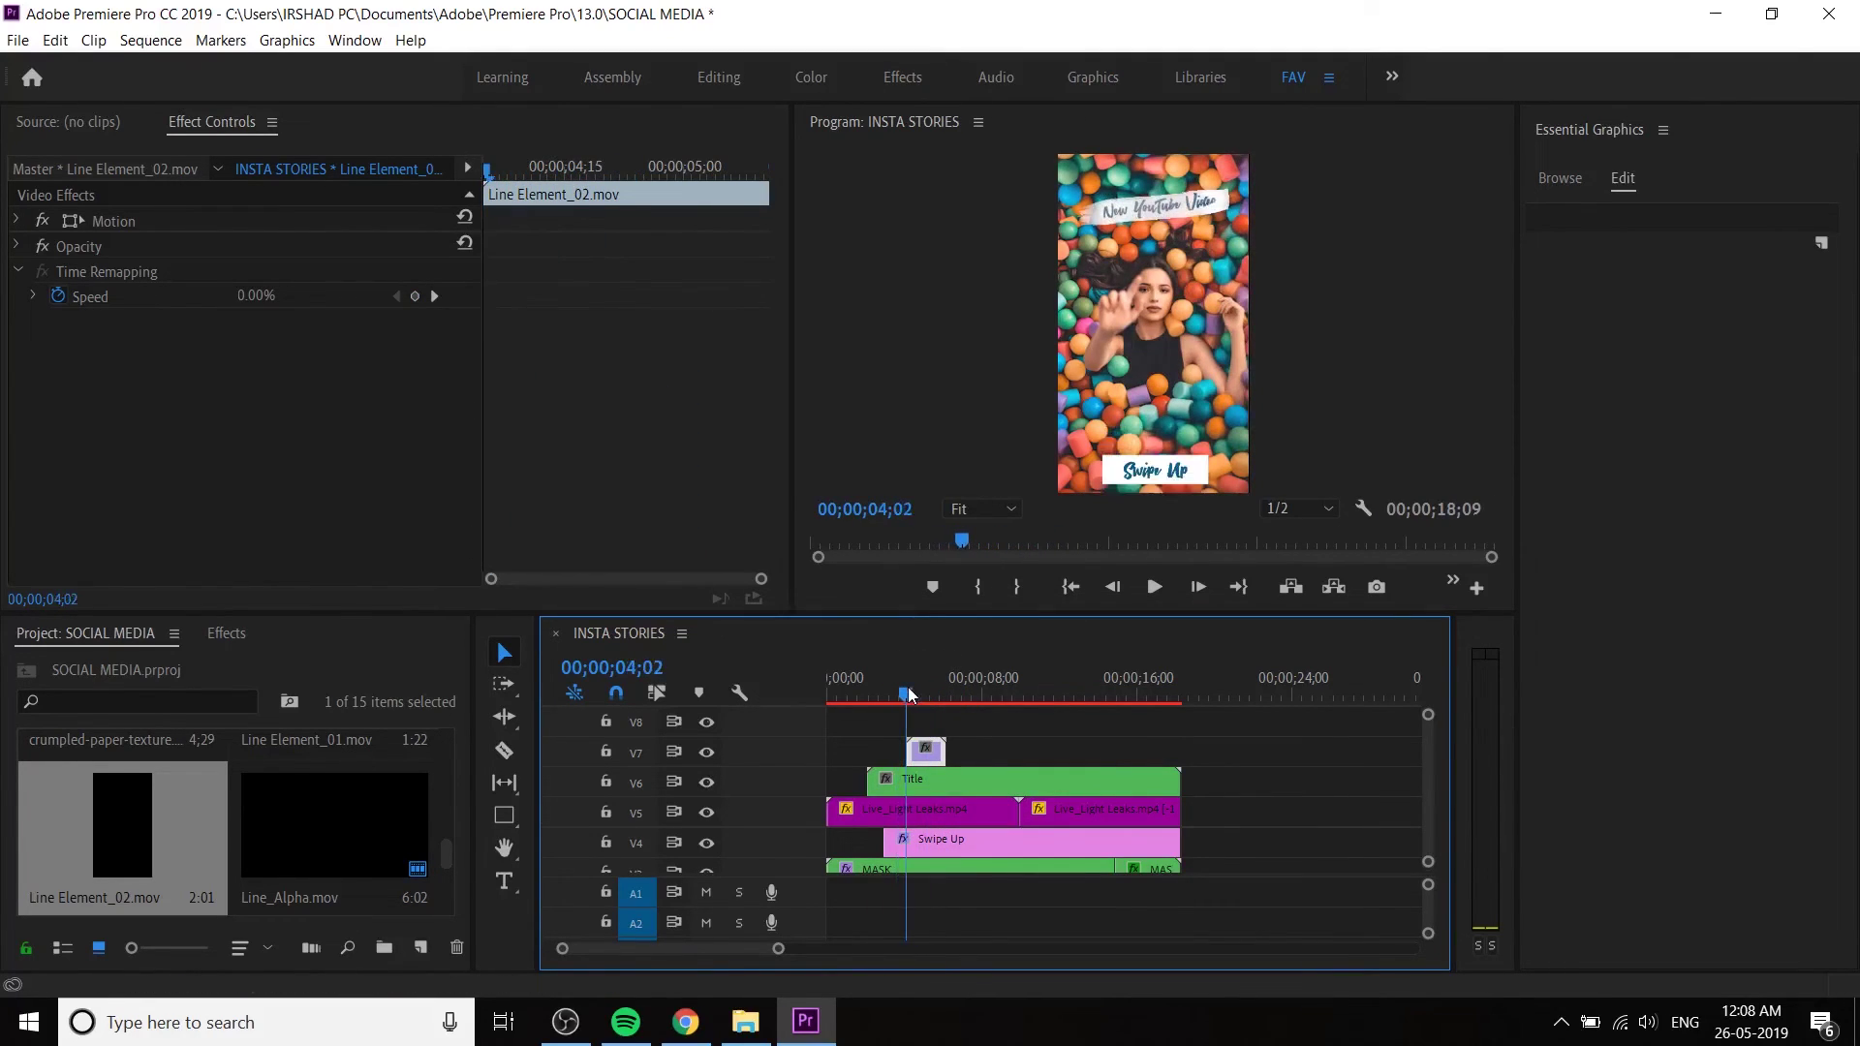
drag(933, 762, 927, 760)
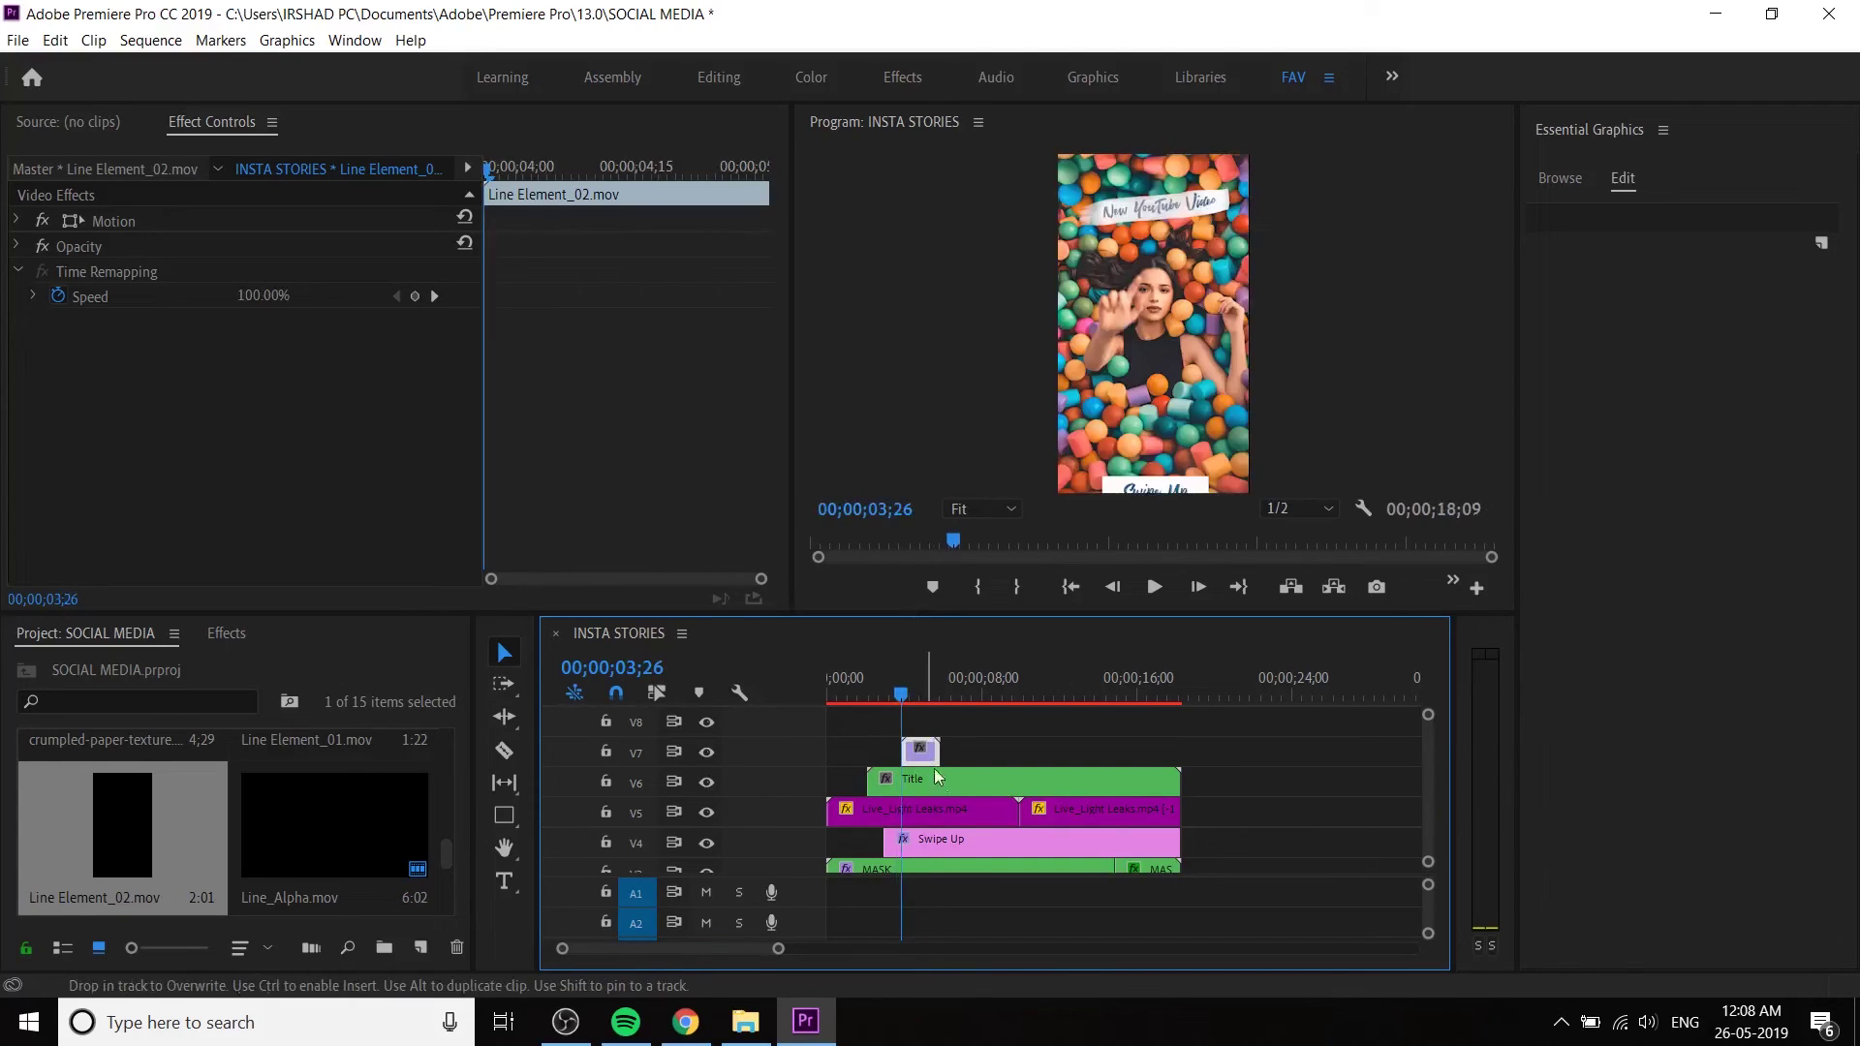
- Play the section around the V7 line element to check its timing against the Swipe Up animation
key(space)
click(843, 681)
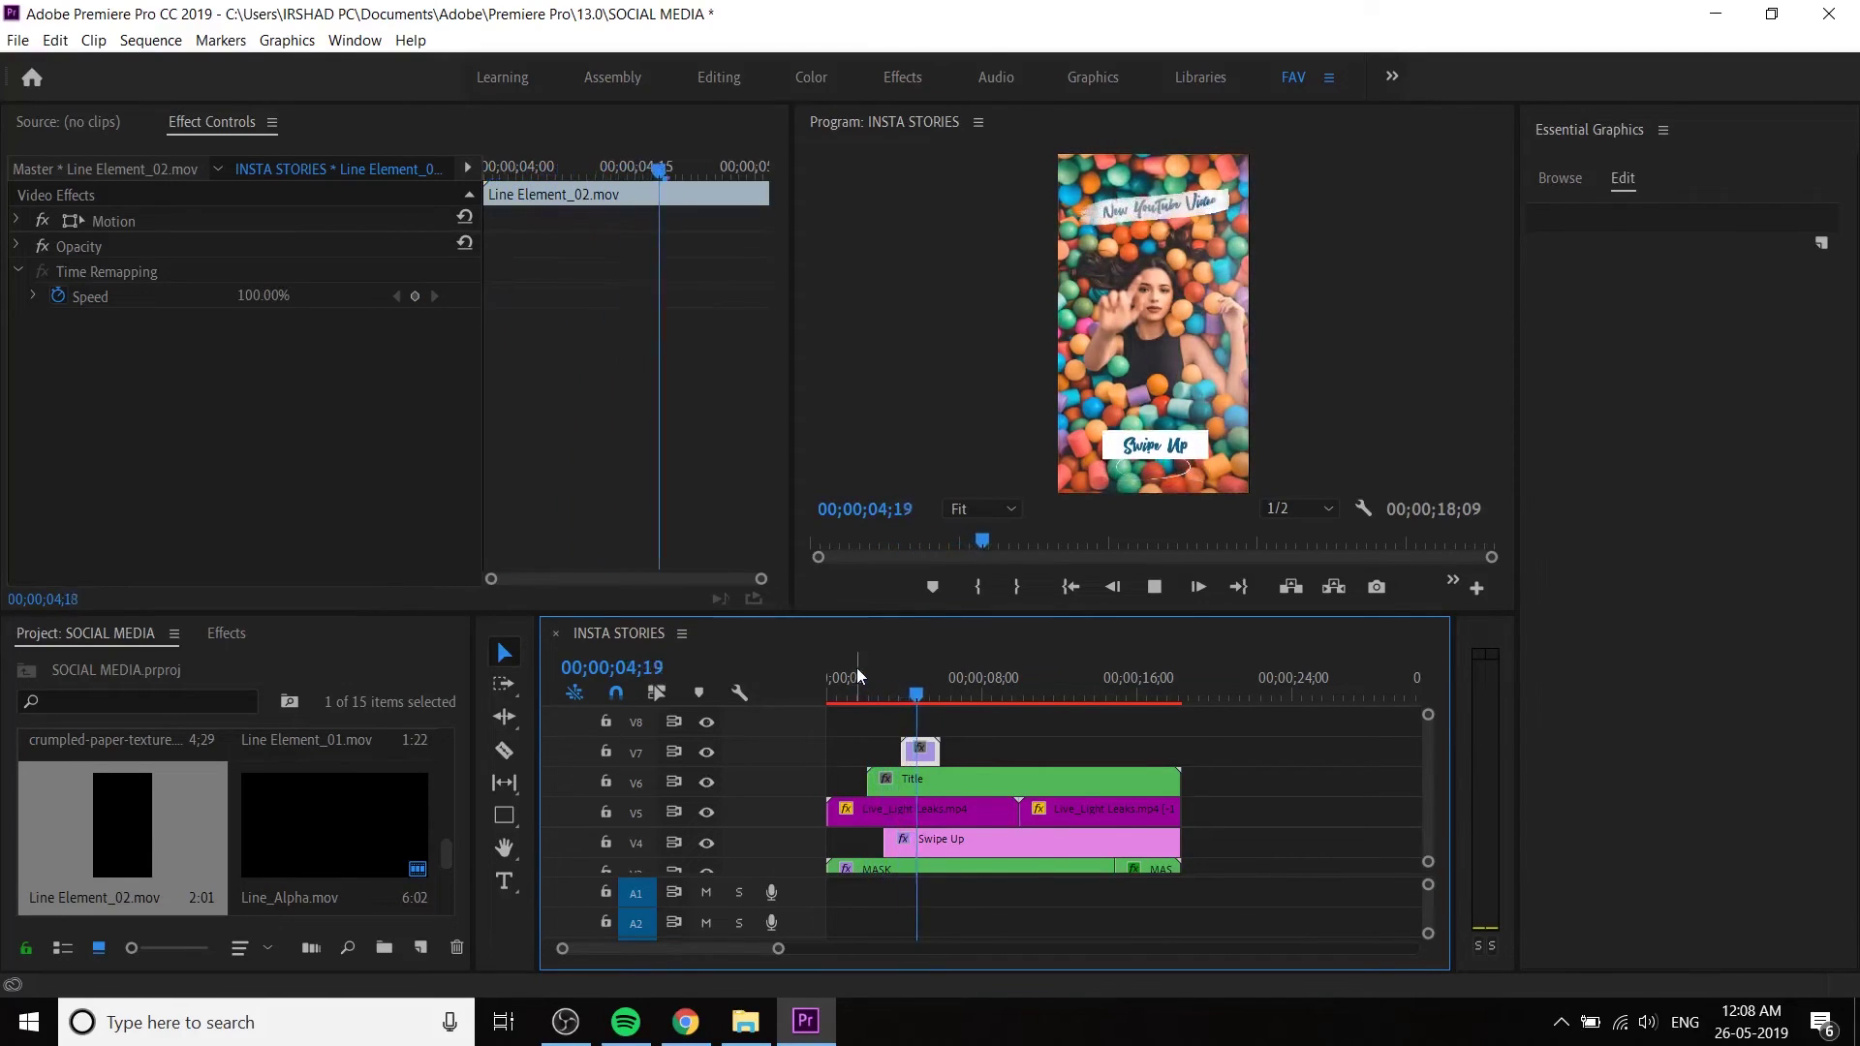
click(888, 693)
key(space)
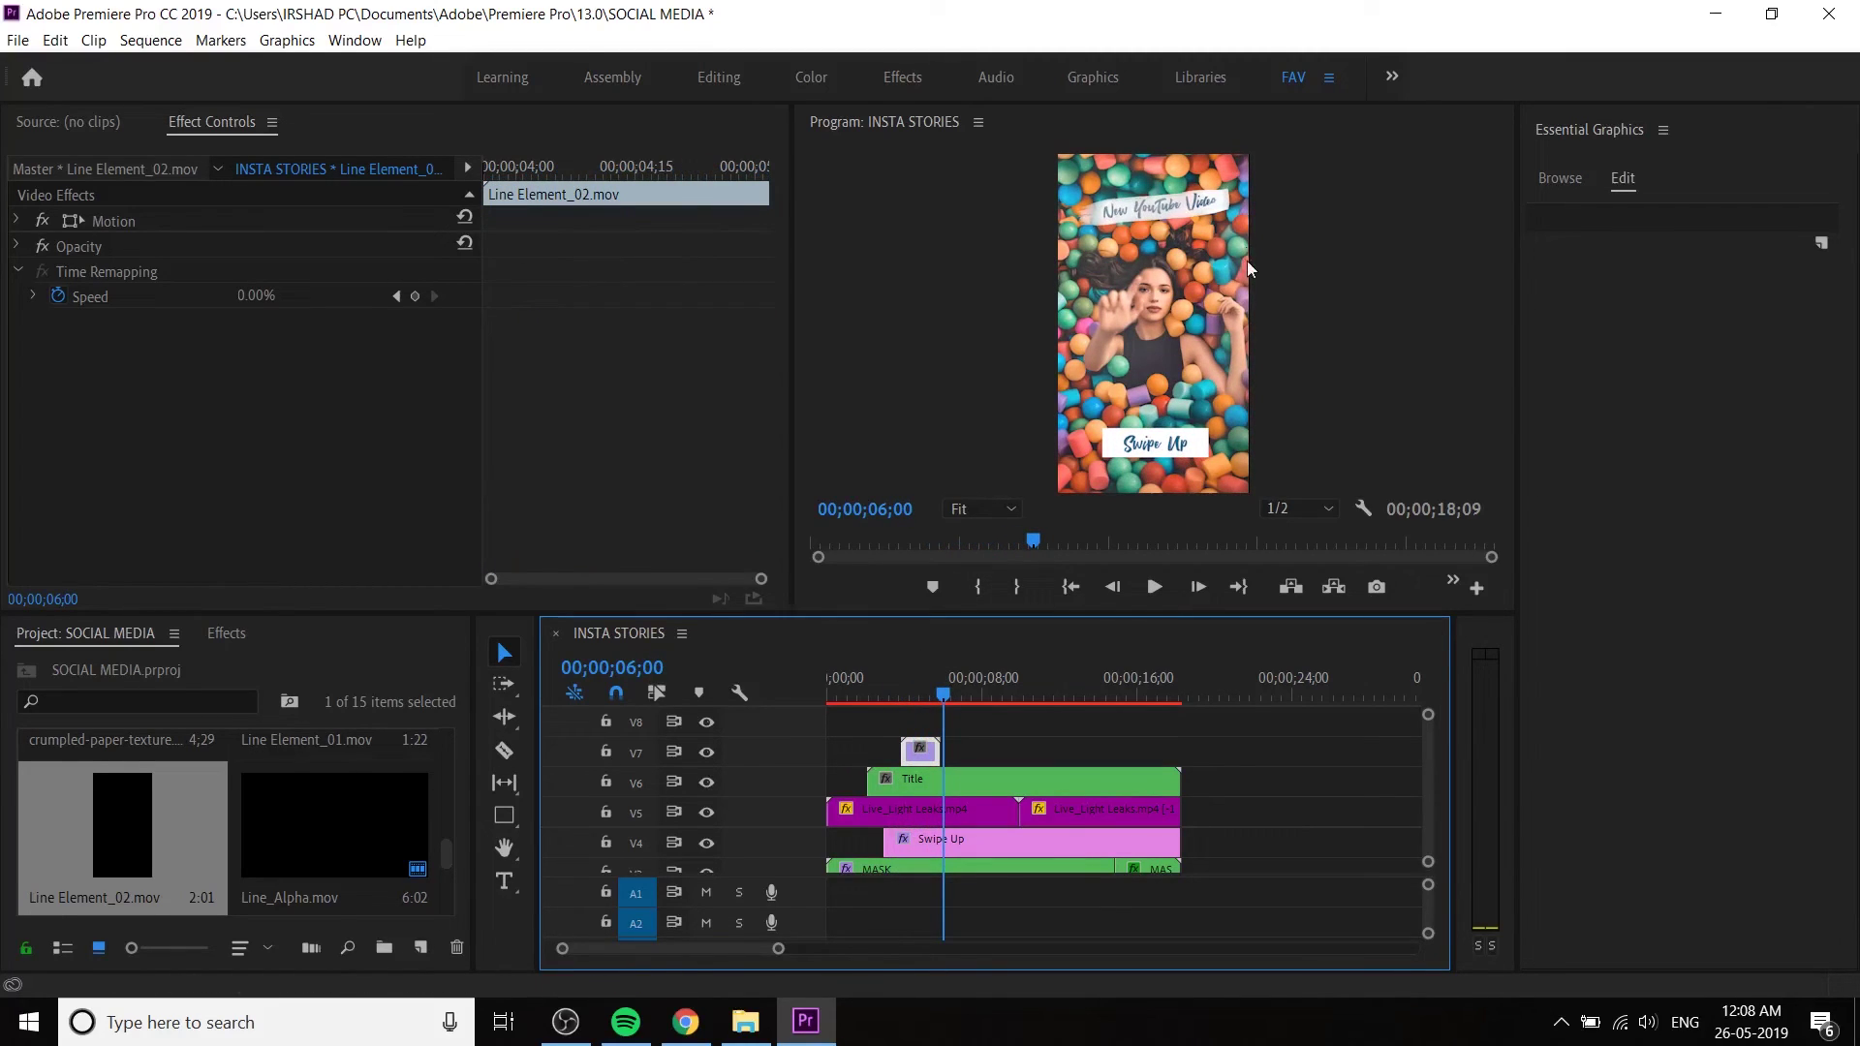
- Switch to Chrome and skim the rest of the Videohive Instagram Stories preview for design ideas, pausing it near the end
click(704, 1025)
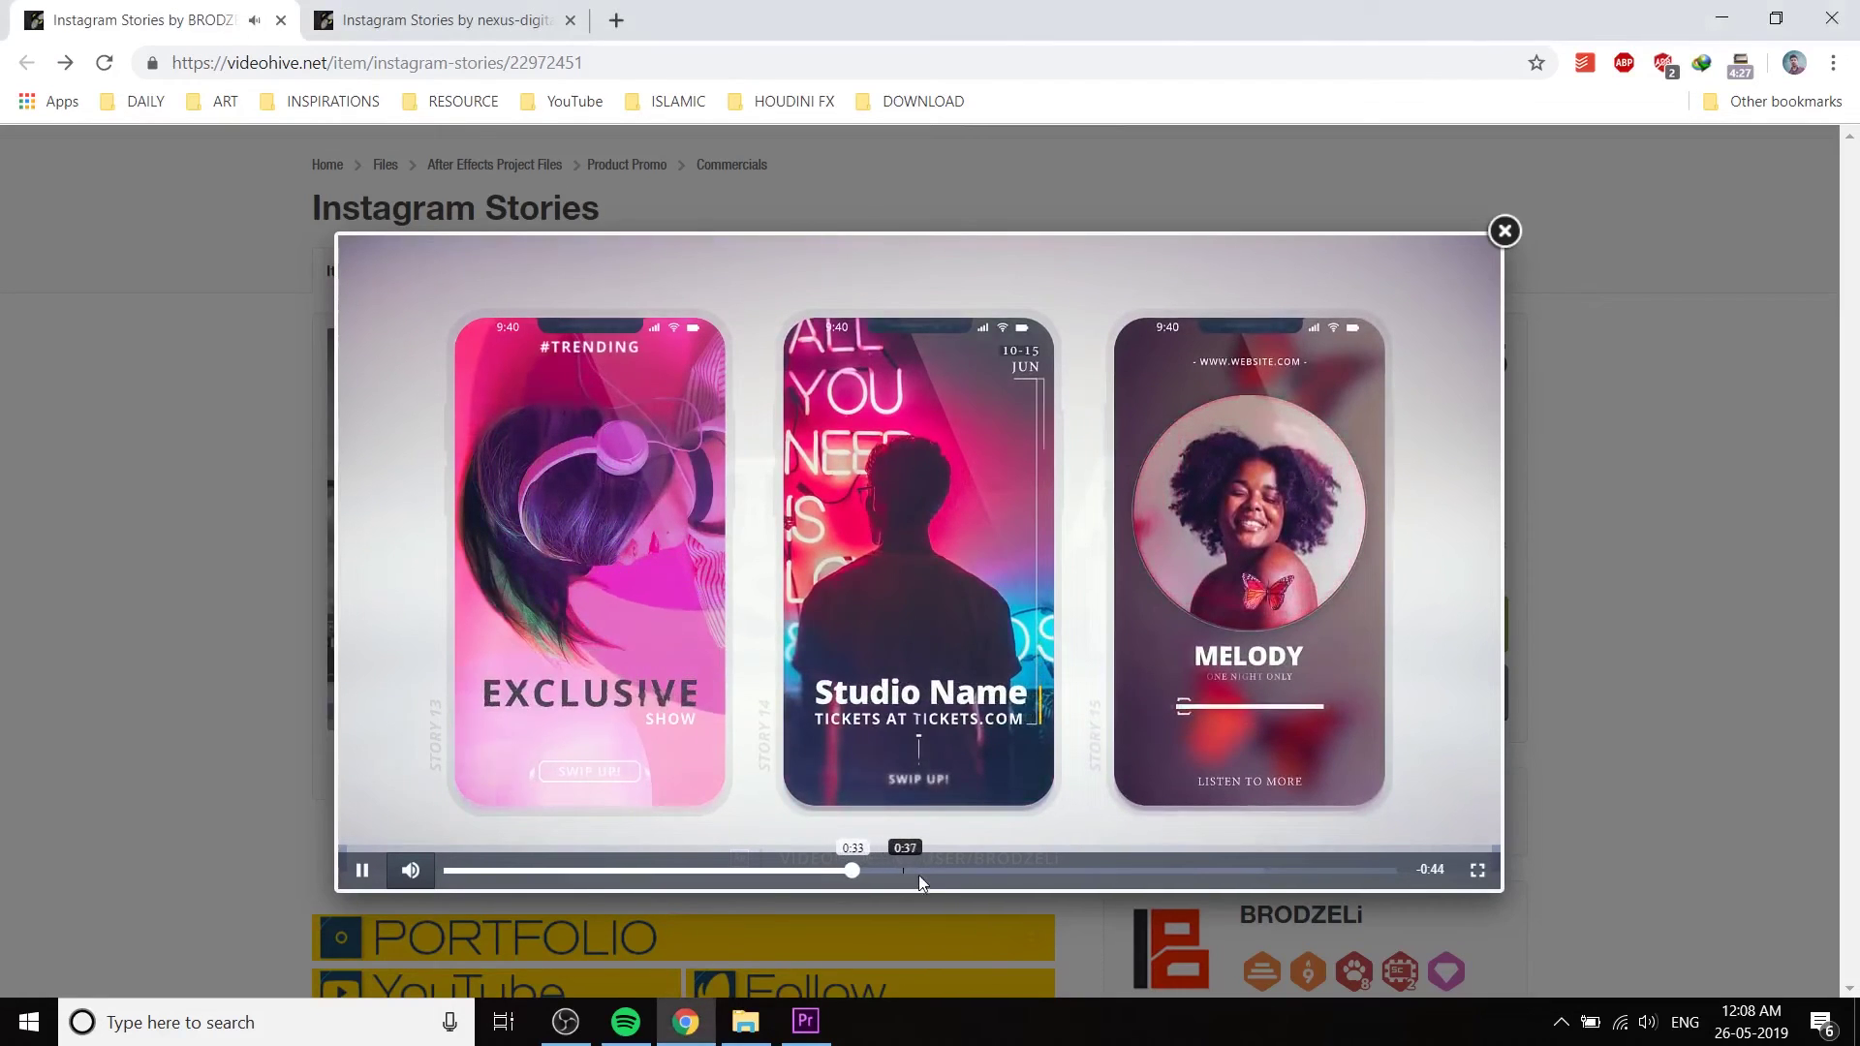
click(932, 870)
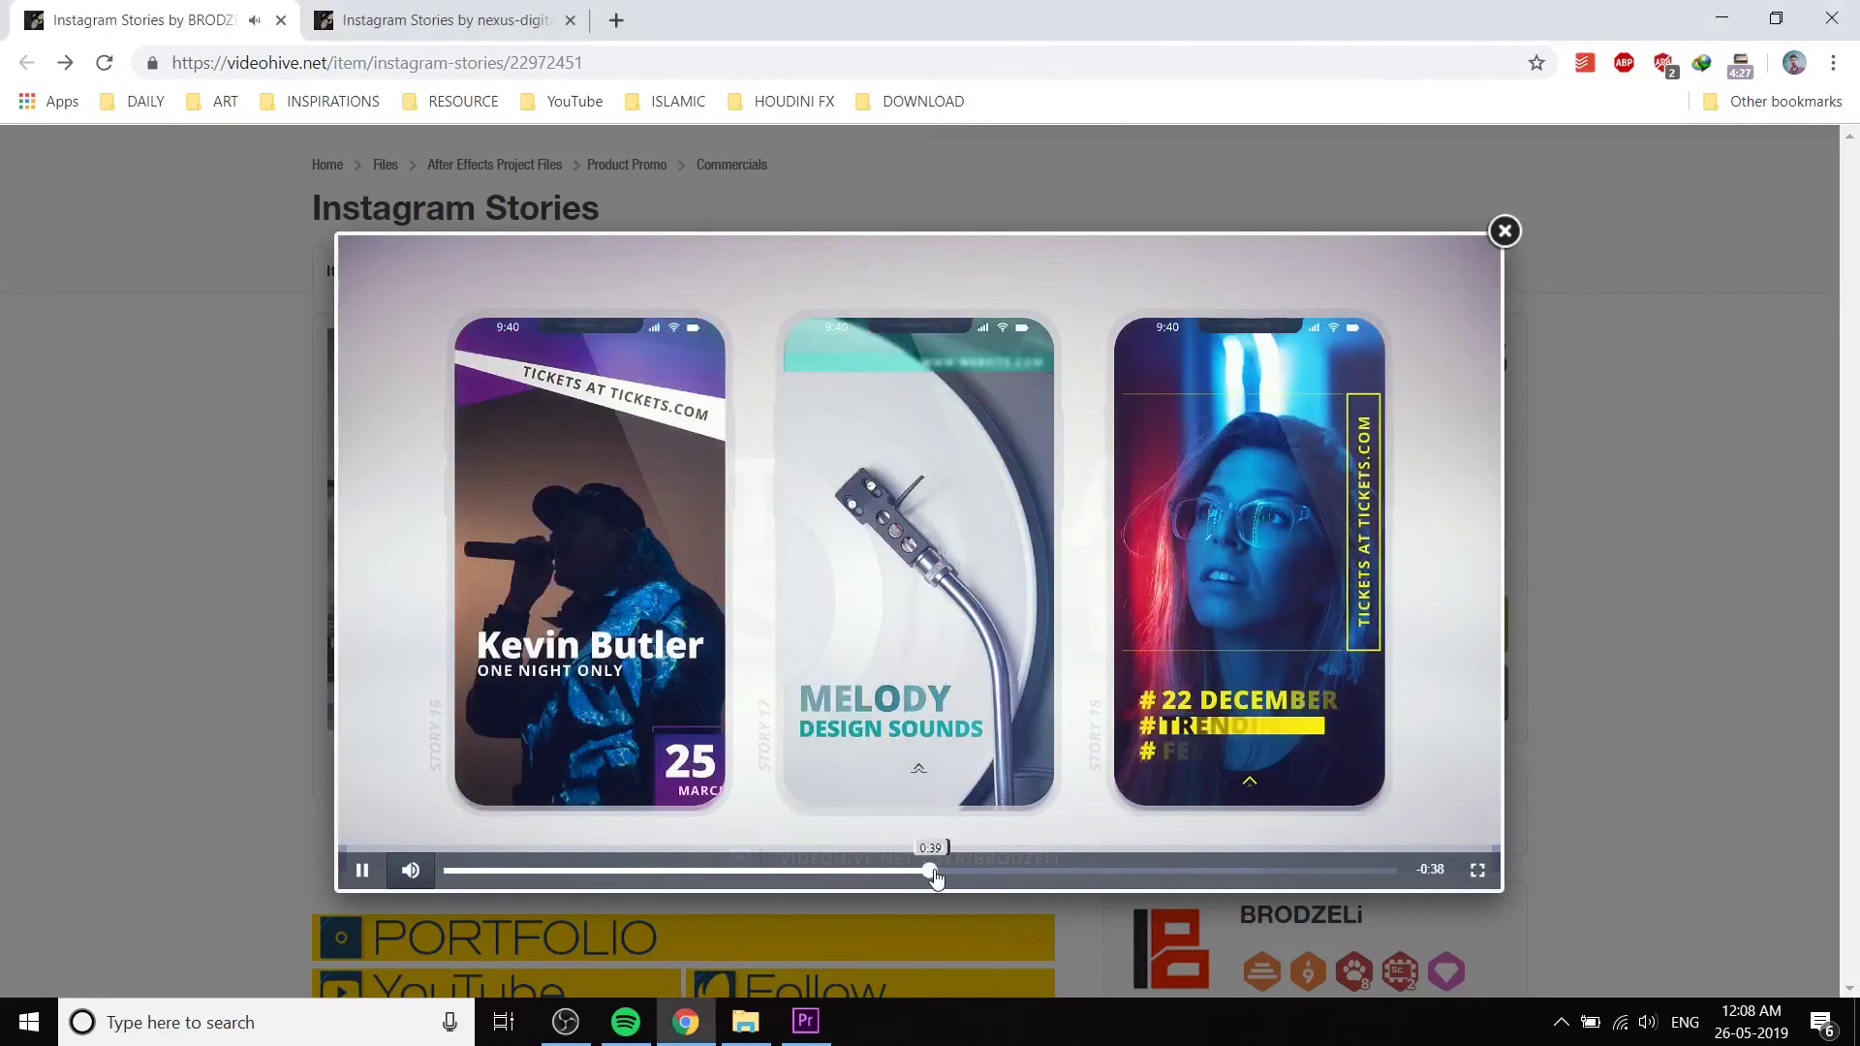
click(982, 870)
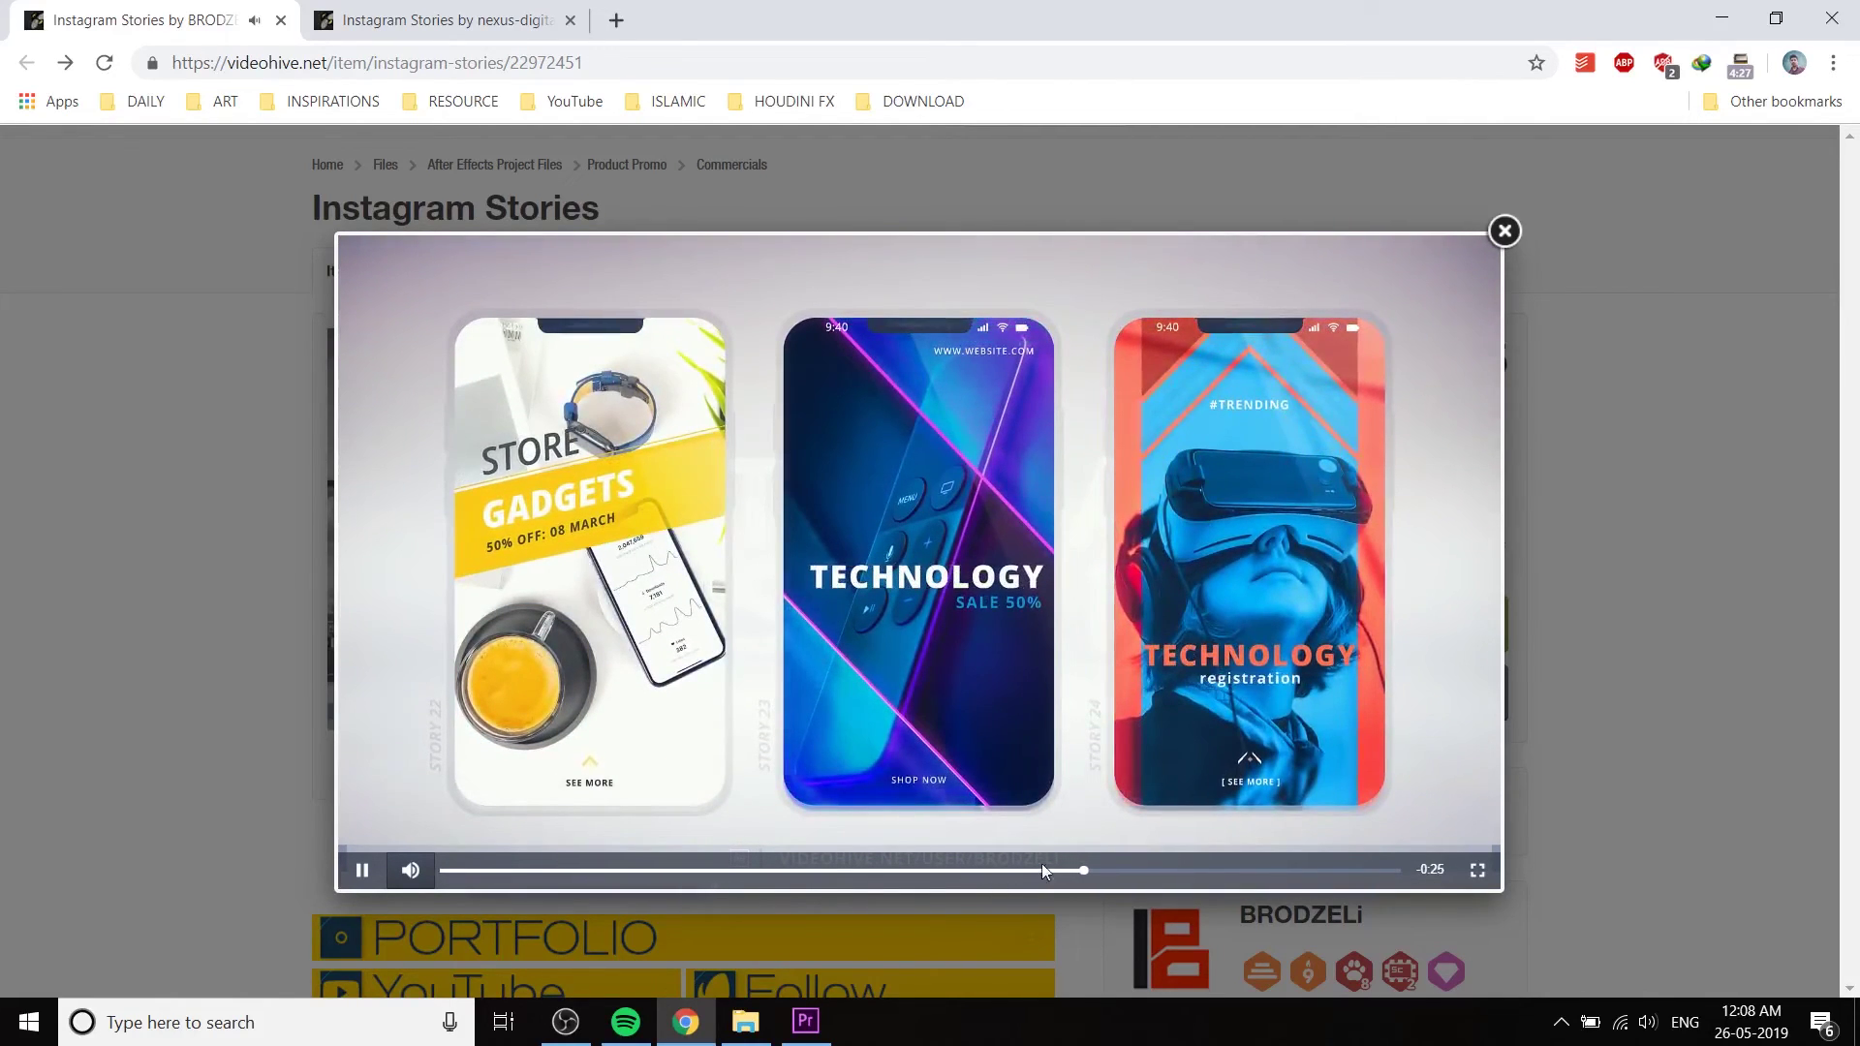
click(1136, 871)
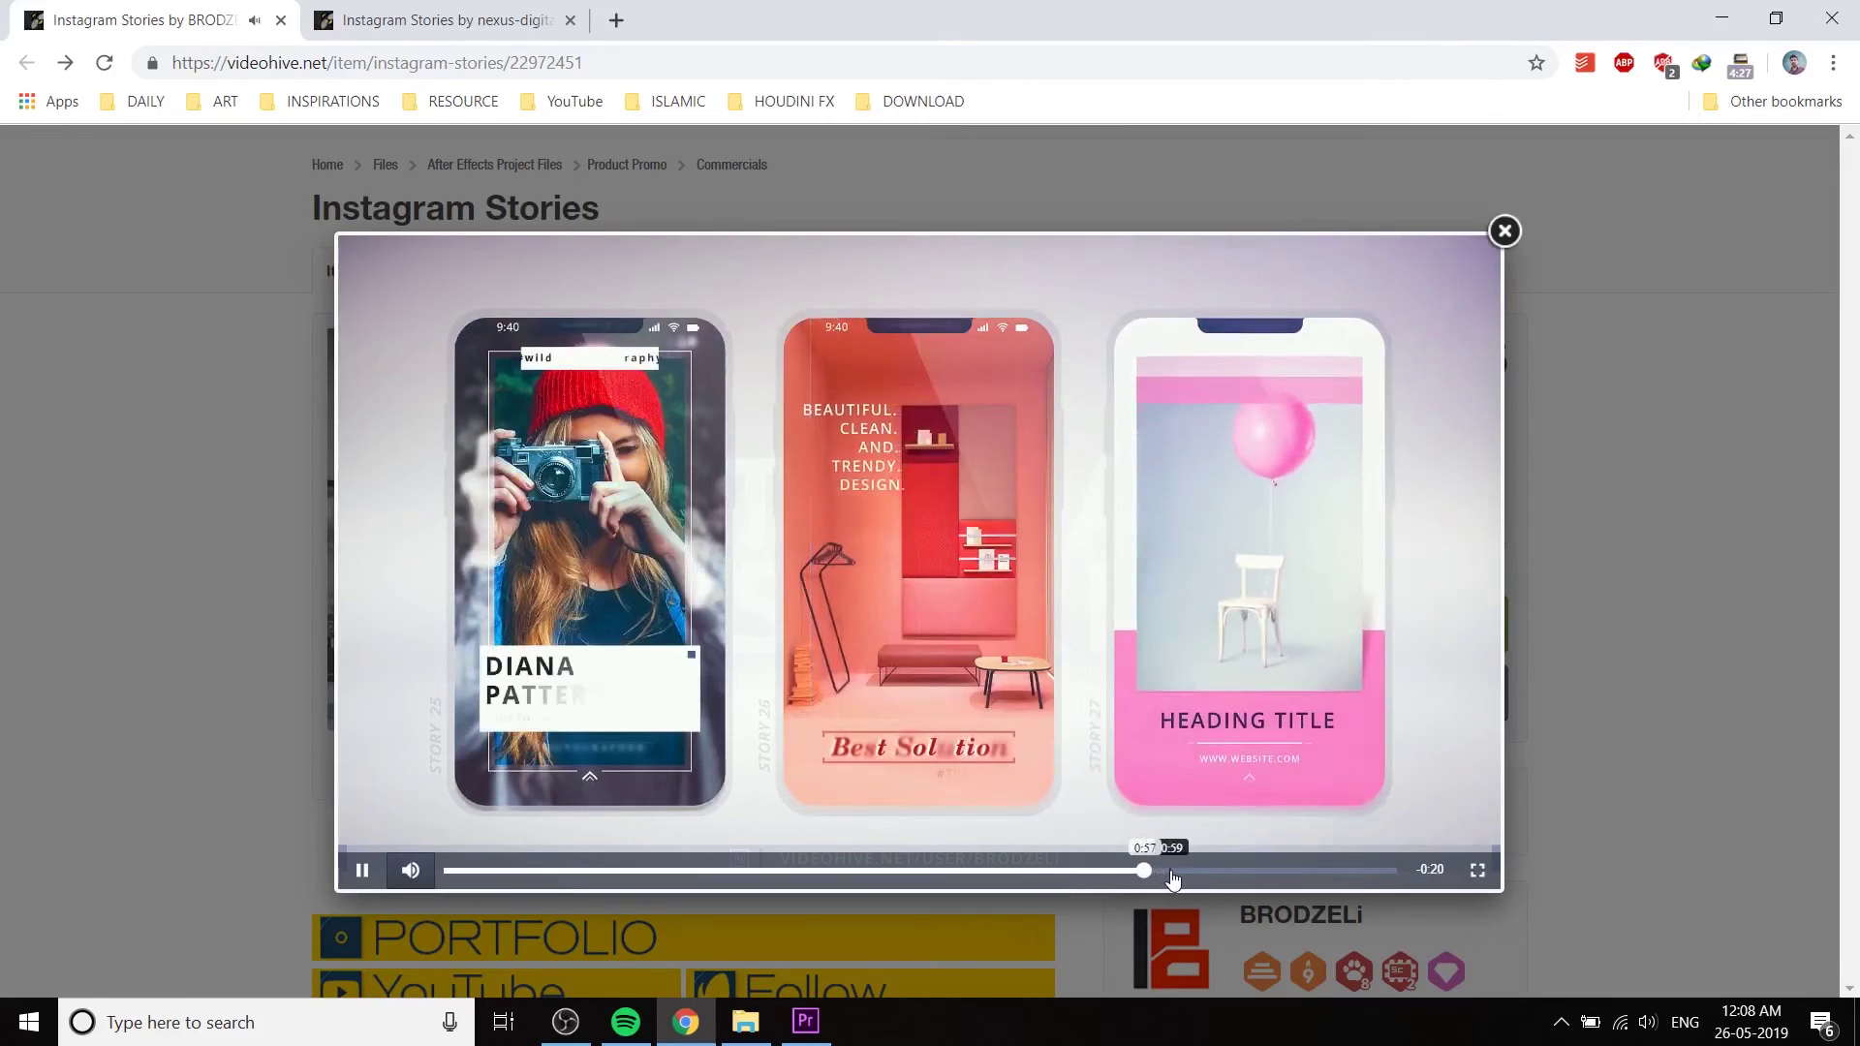
click(1241, 871)
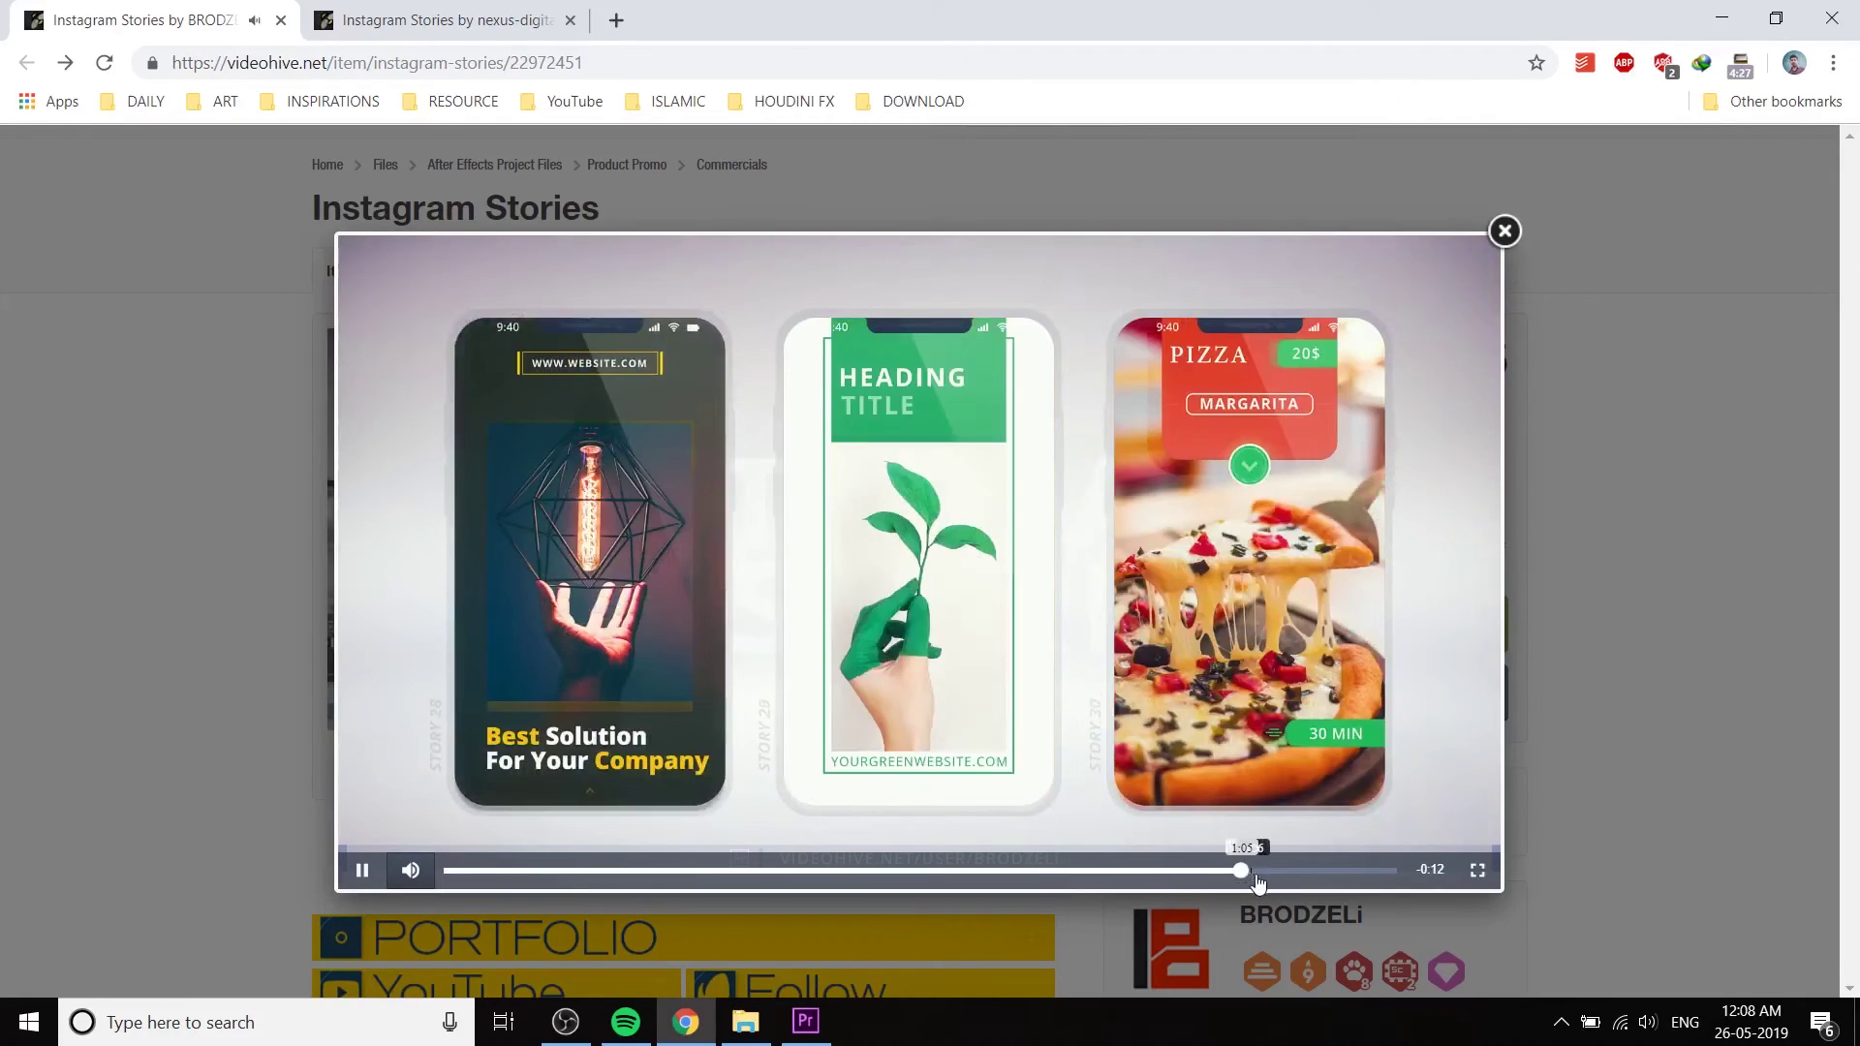
click(1166, 641)
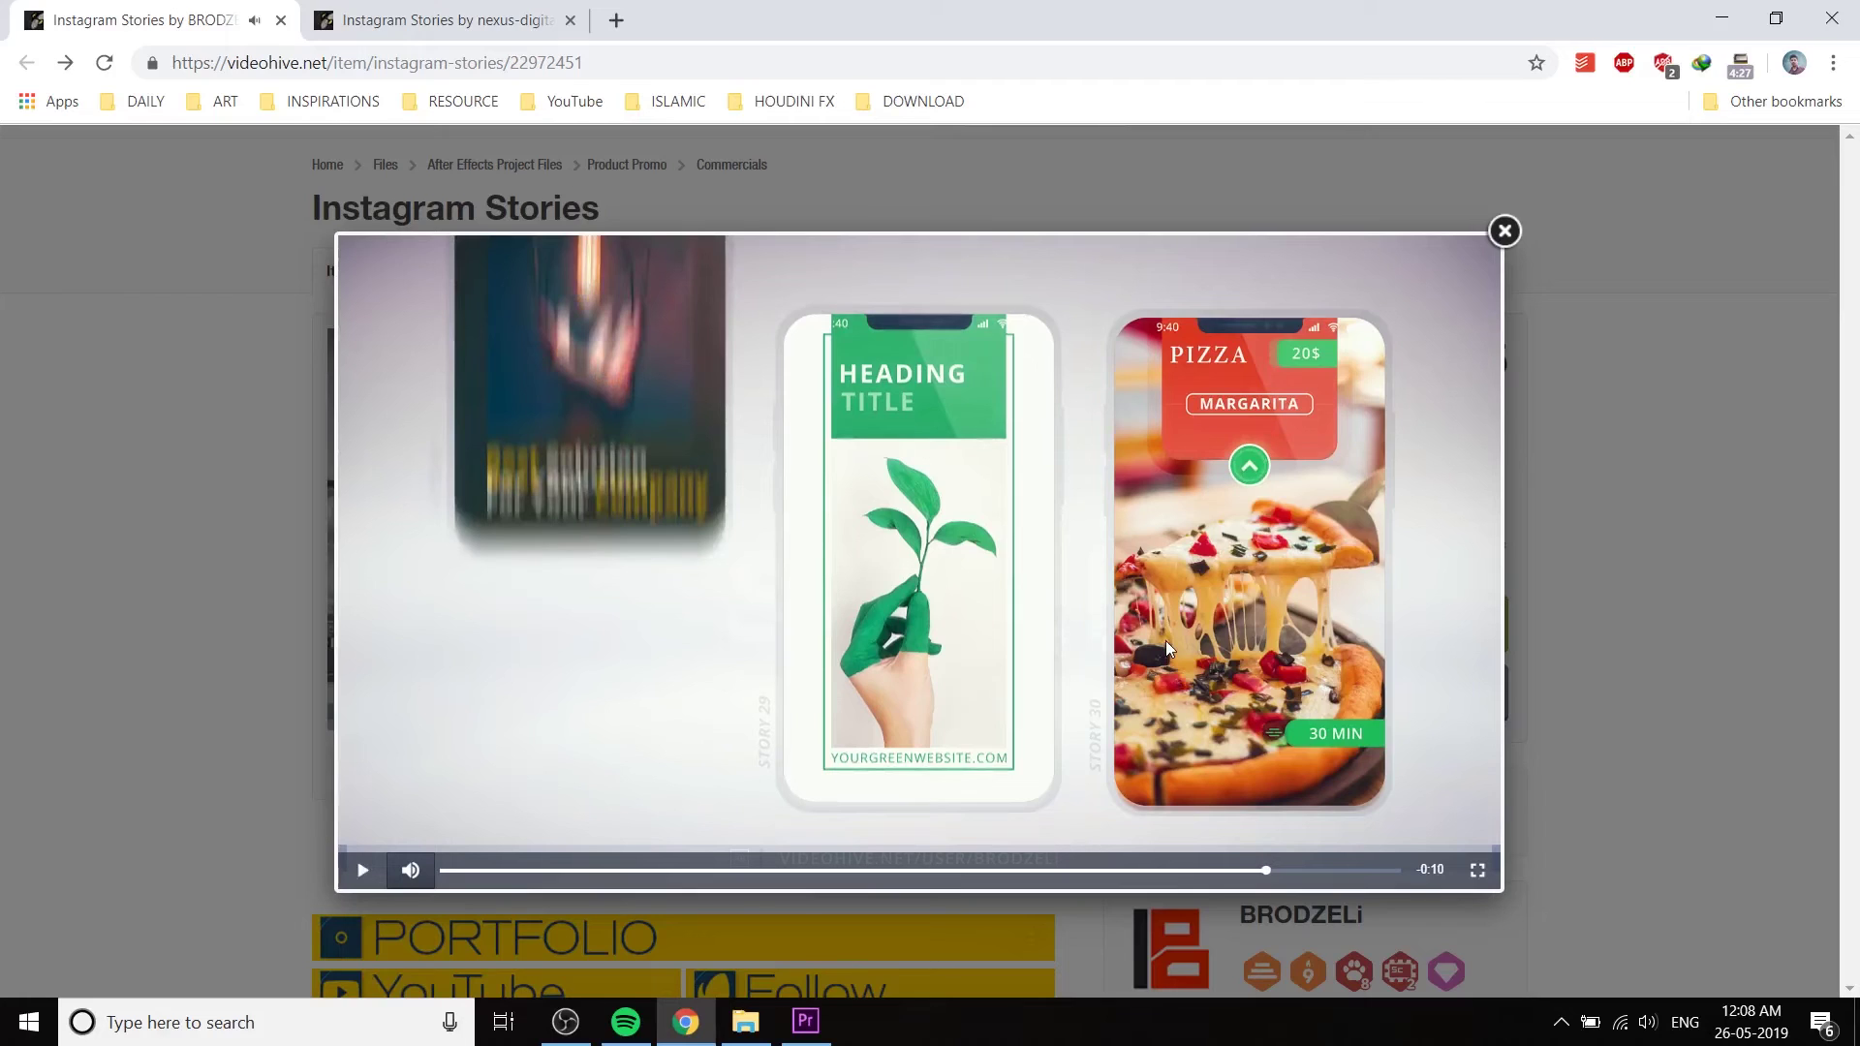
- View the IPC_TITLES graphics templates in Premiere Pro, and look through the YouTube channel's uploads in Chrome for title templates
click(806, 1022)
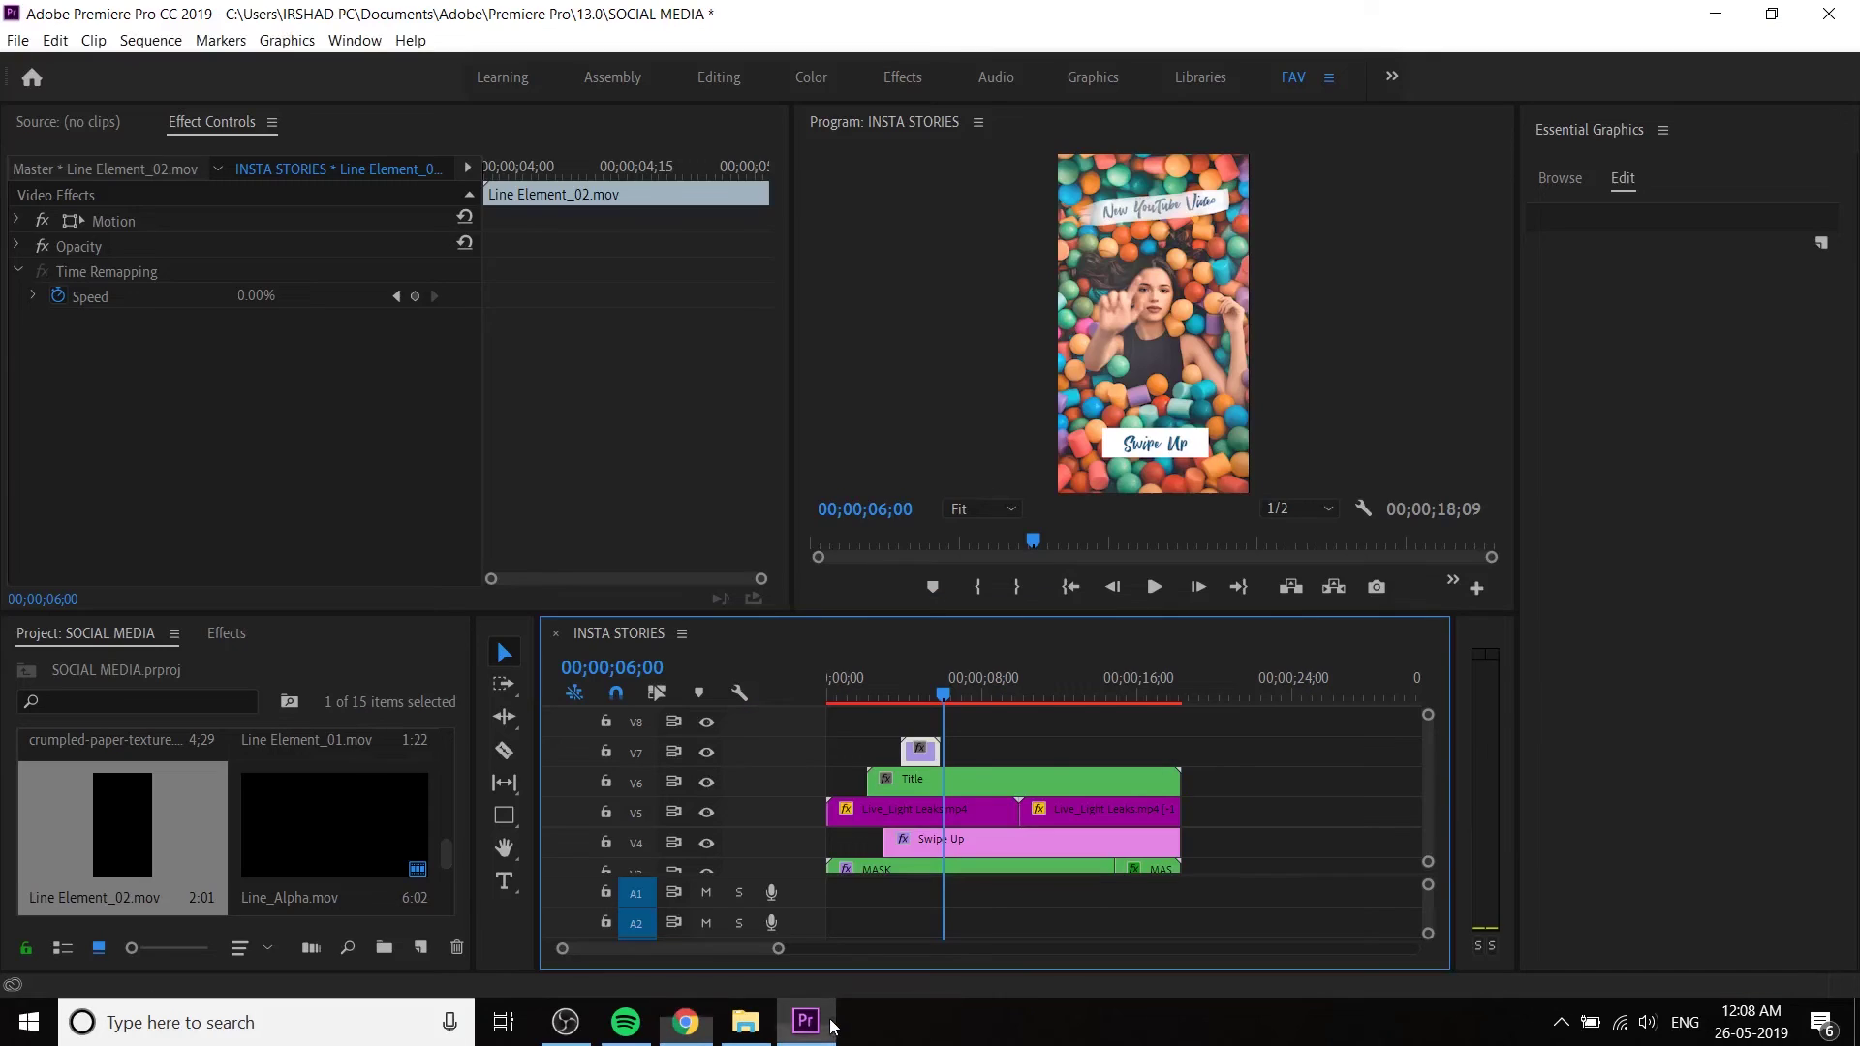
click(1558, 179)
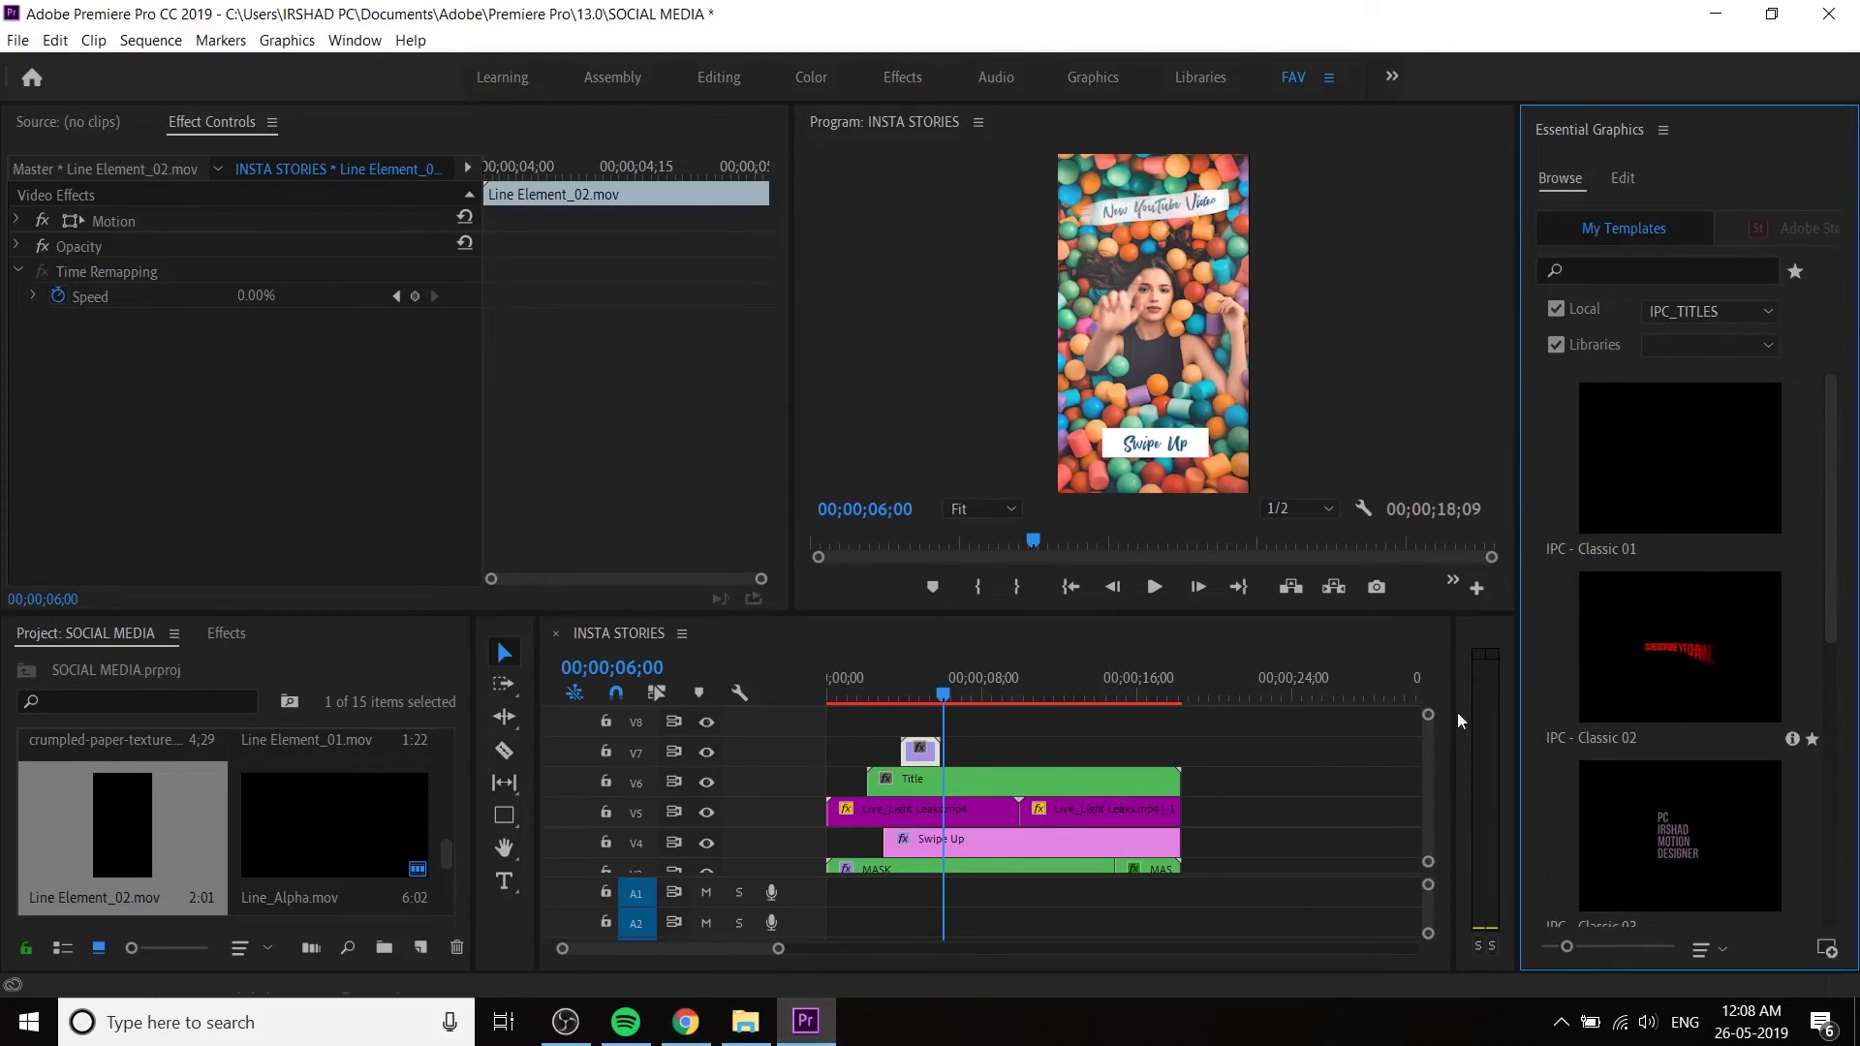
click(708, 1024)
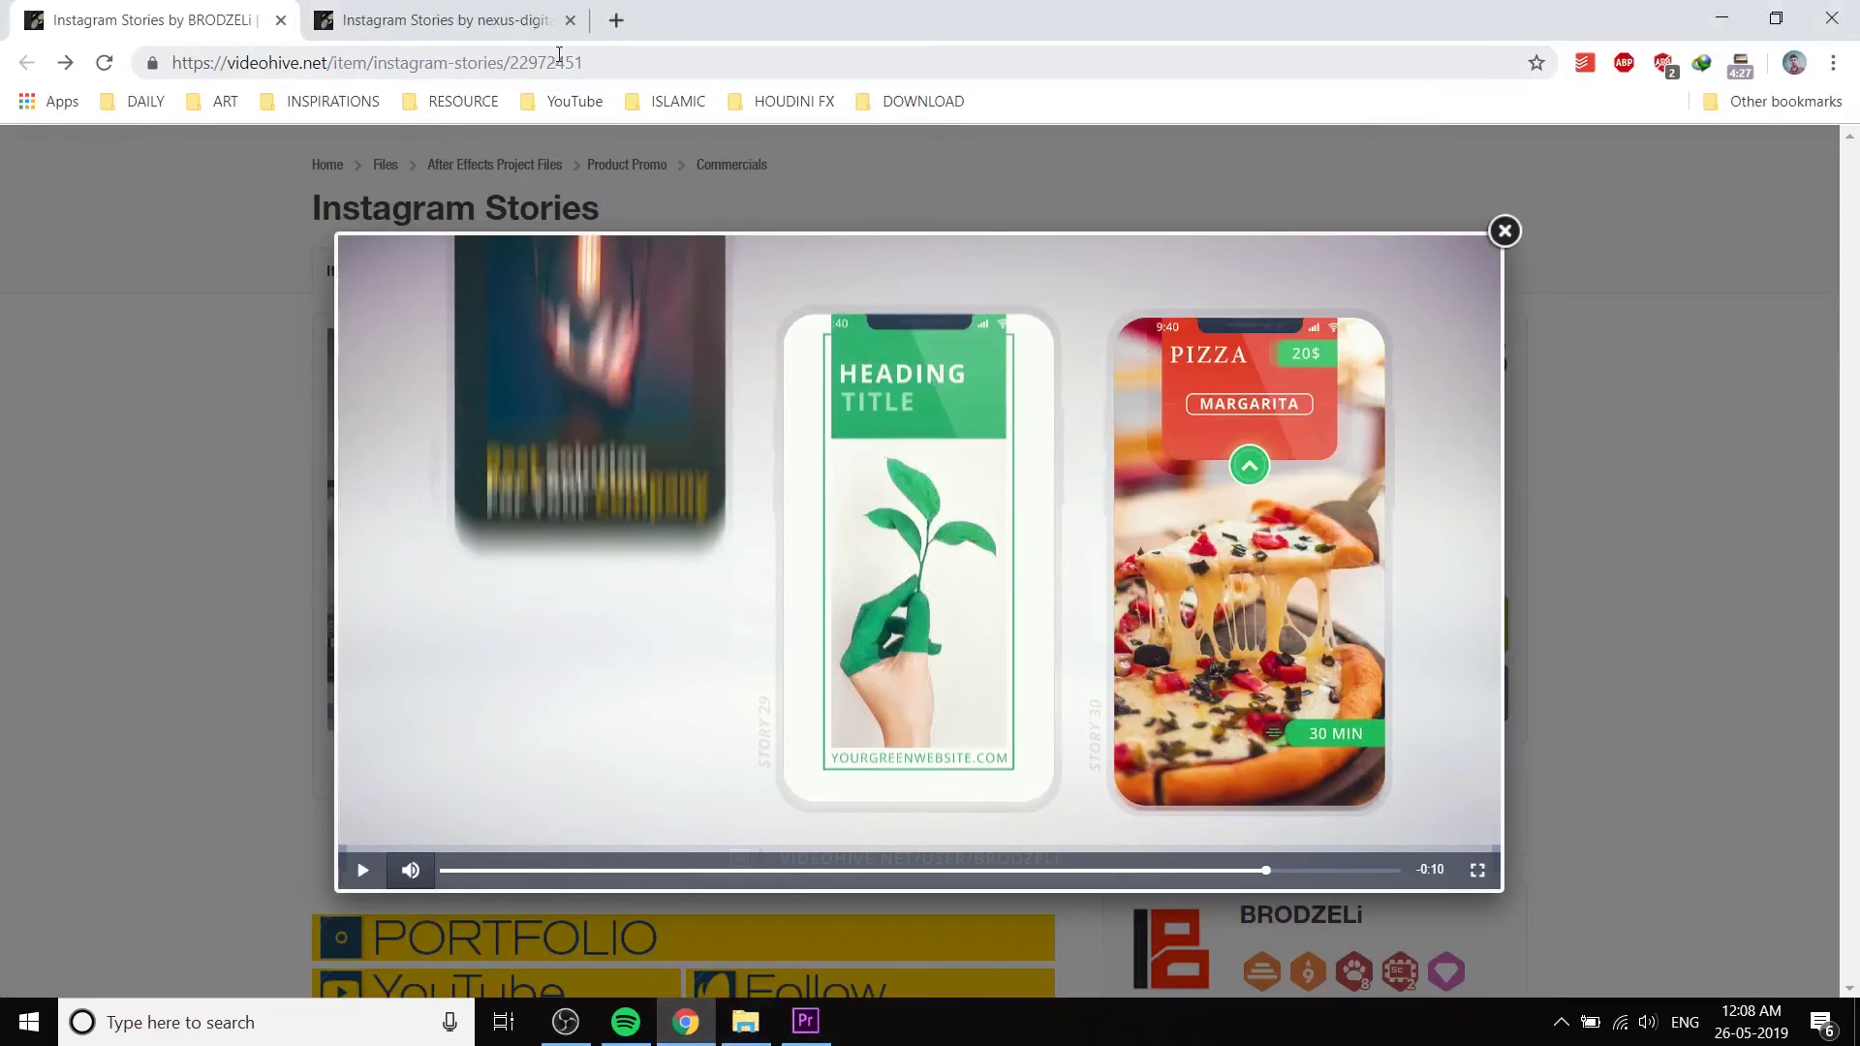
click(618, 19)
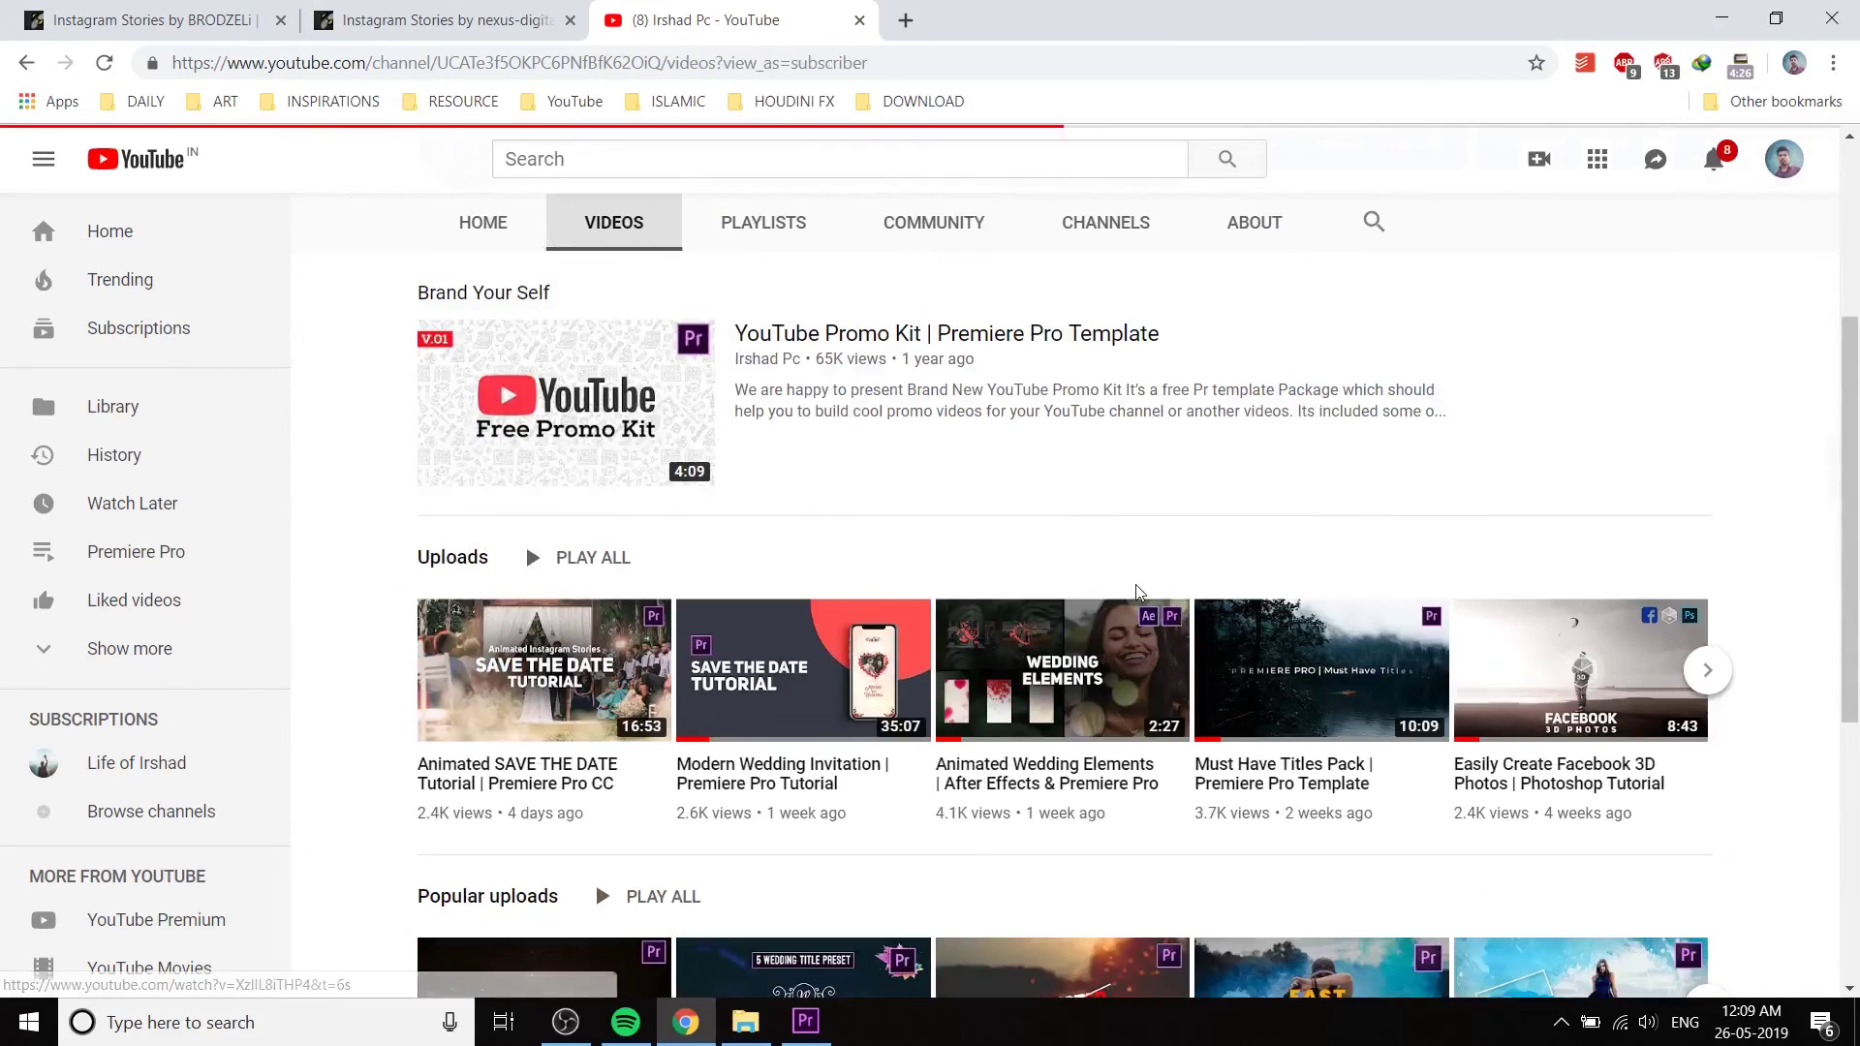
scroll(1660, 537, down, 7)
scroll(1240, 613, up, 1)
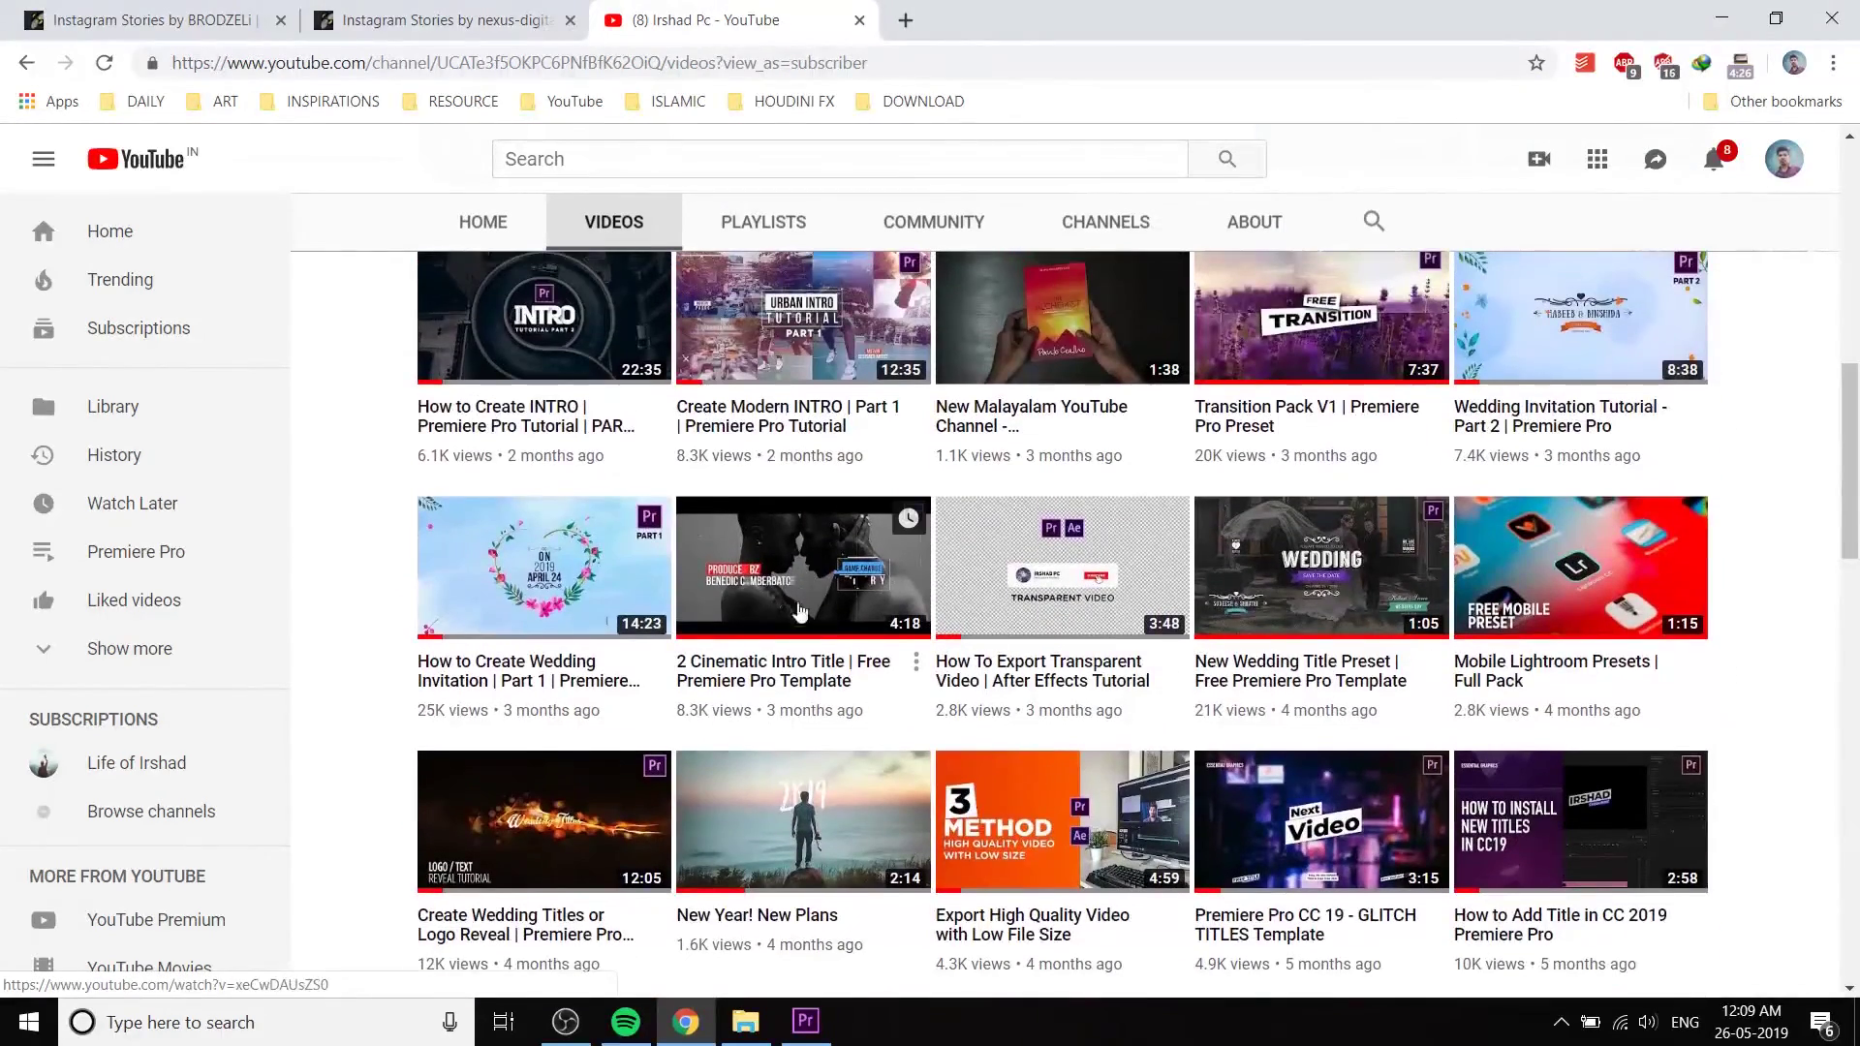
scroll(1313, 572, down, 3)
scroll(1334, 593, down, 12)
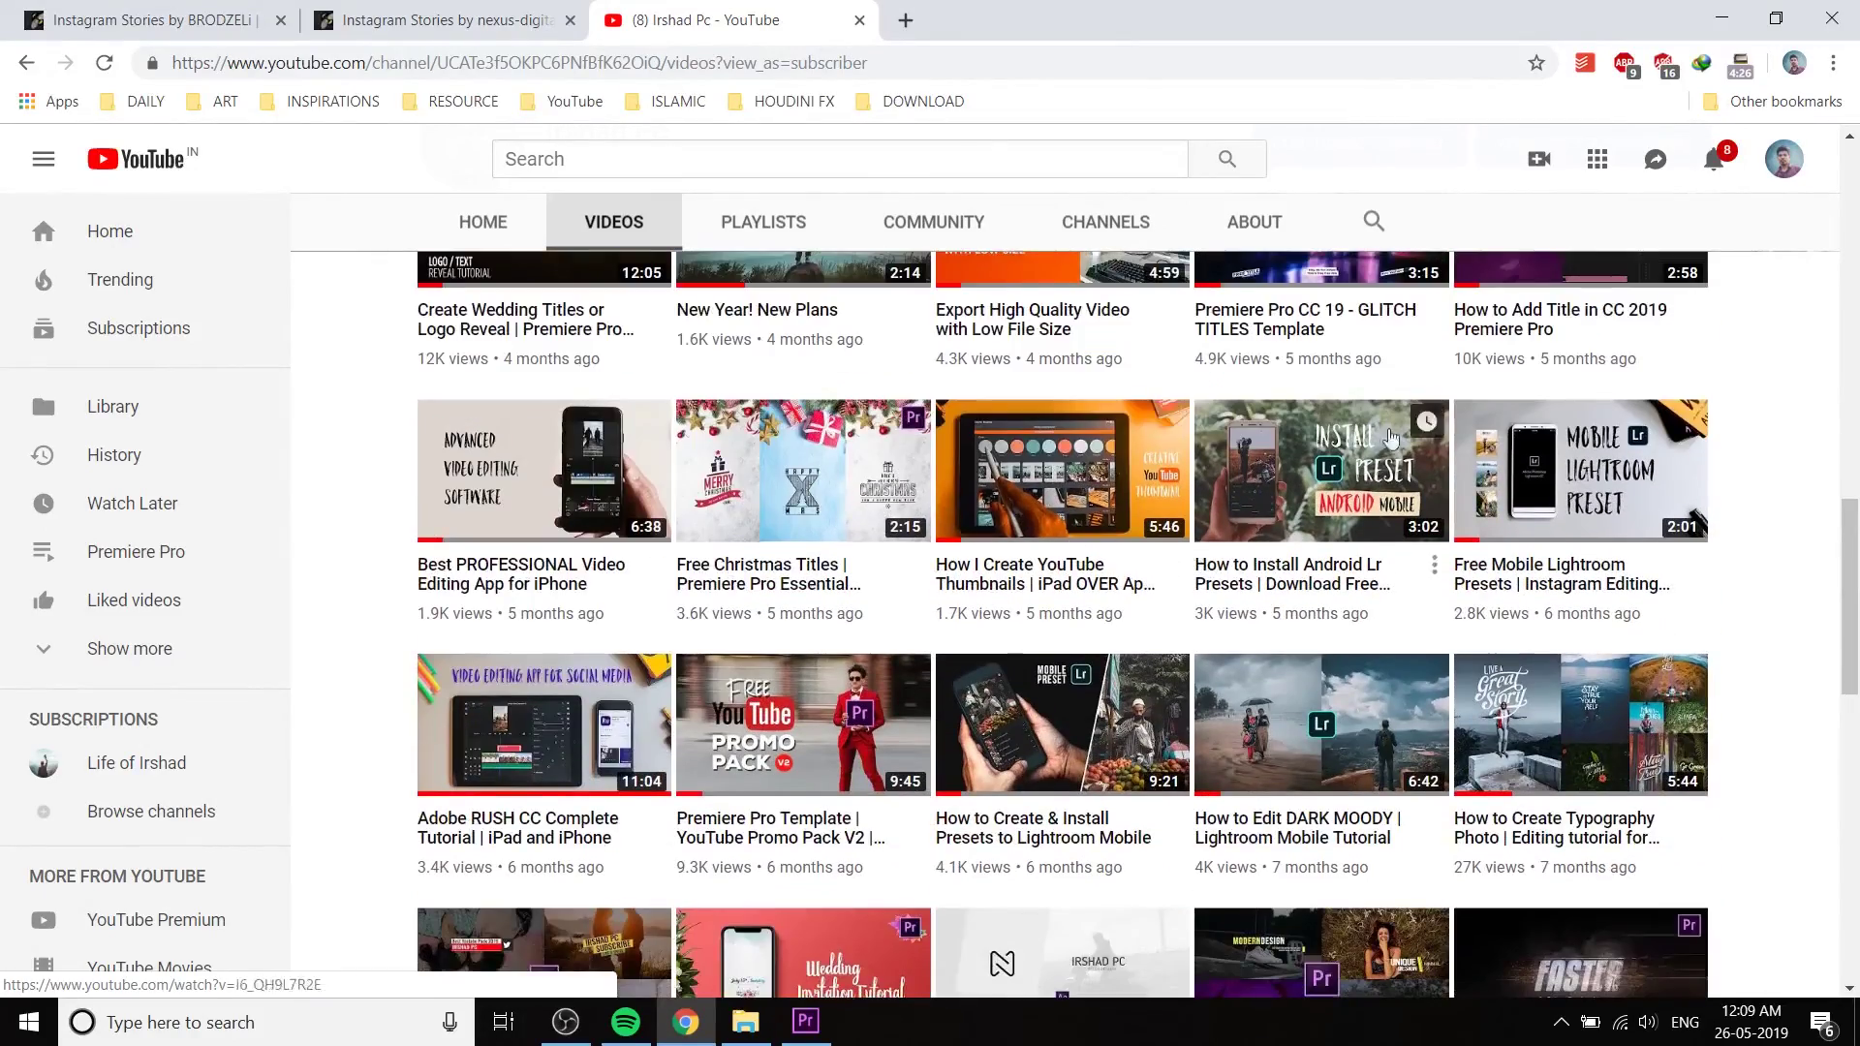
scroll(1360, 526, down, 3)
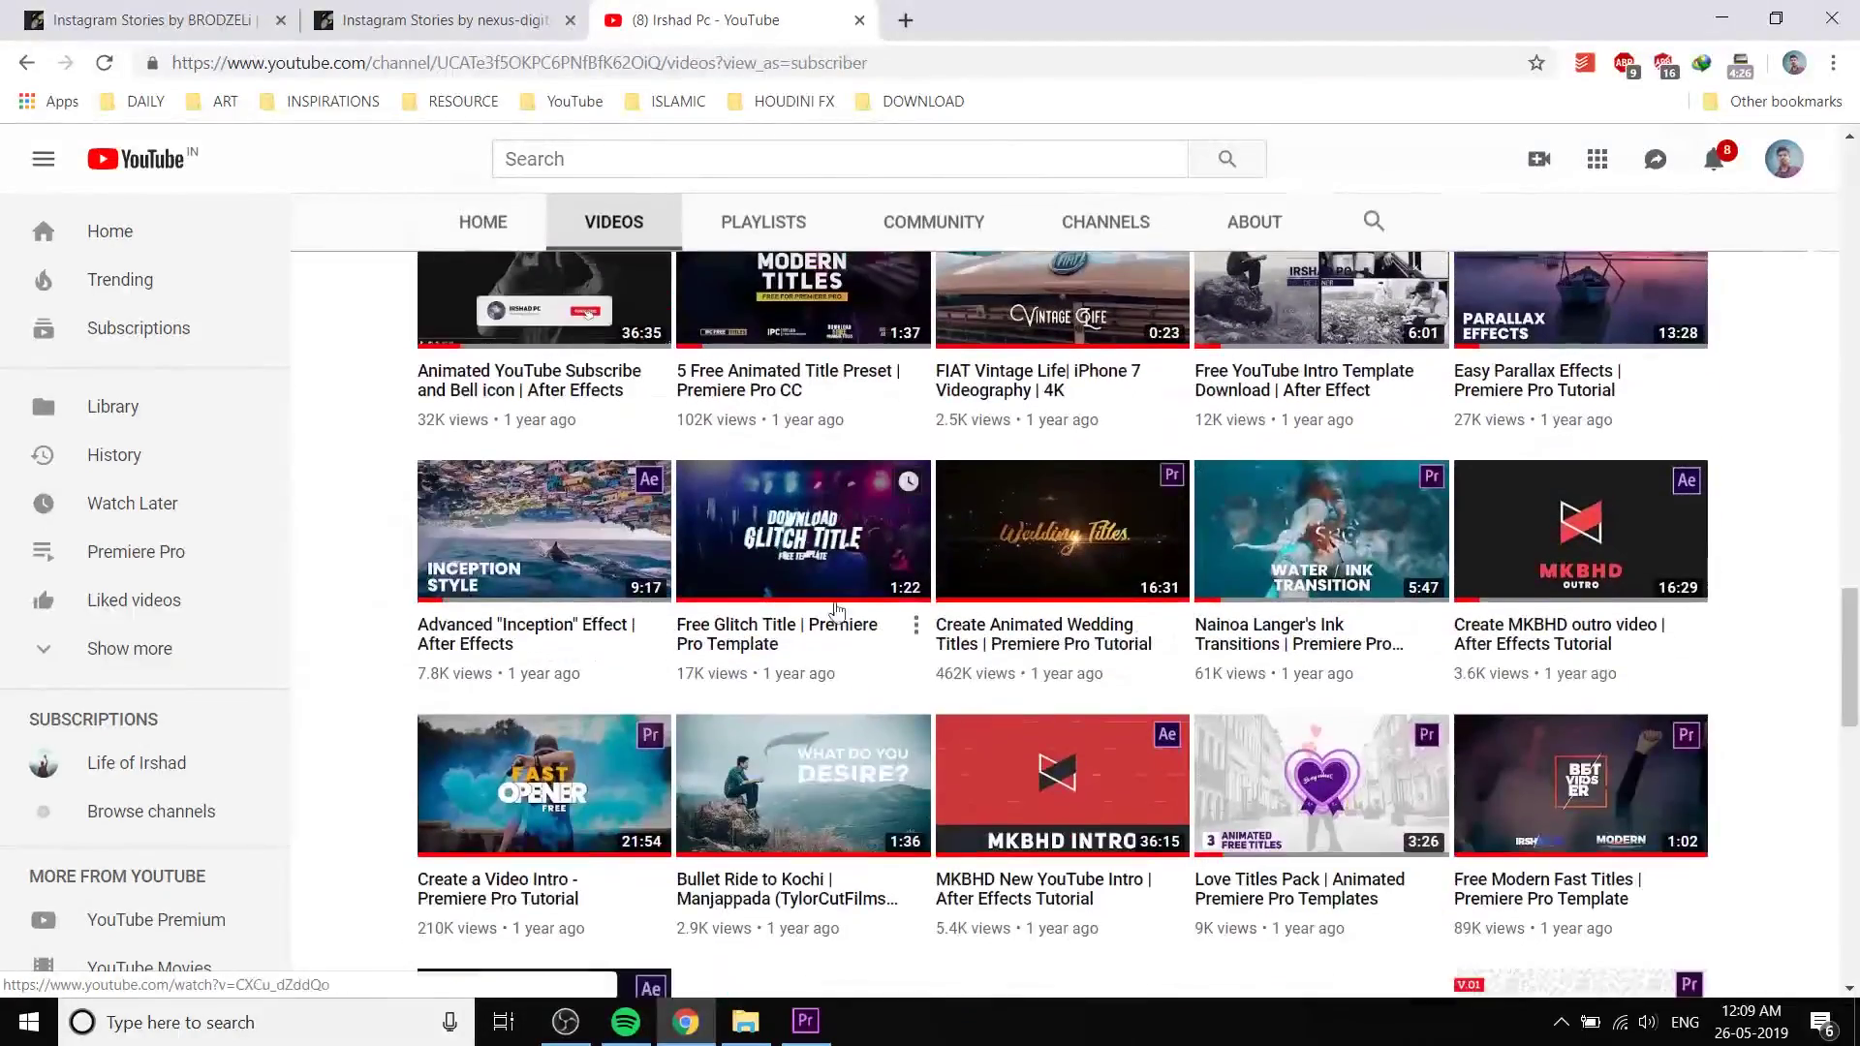
click(843, 549)
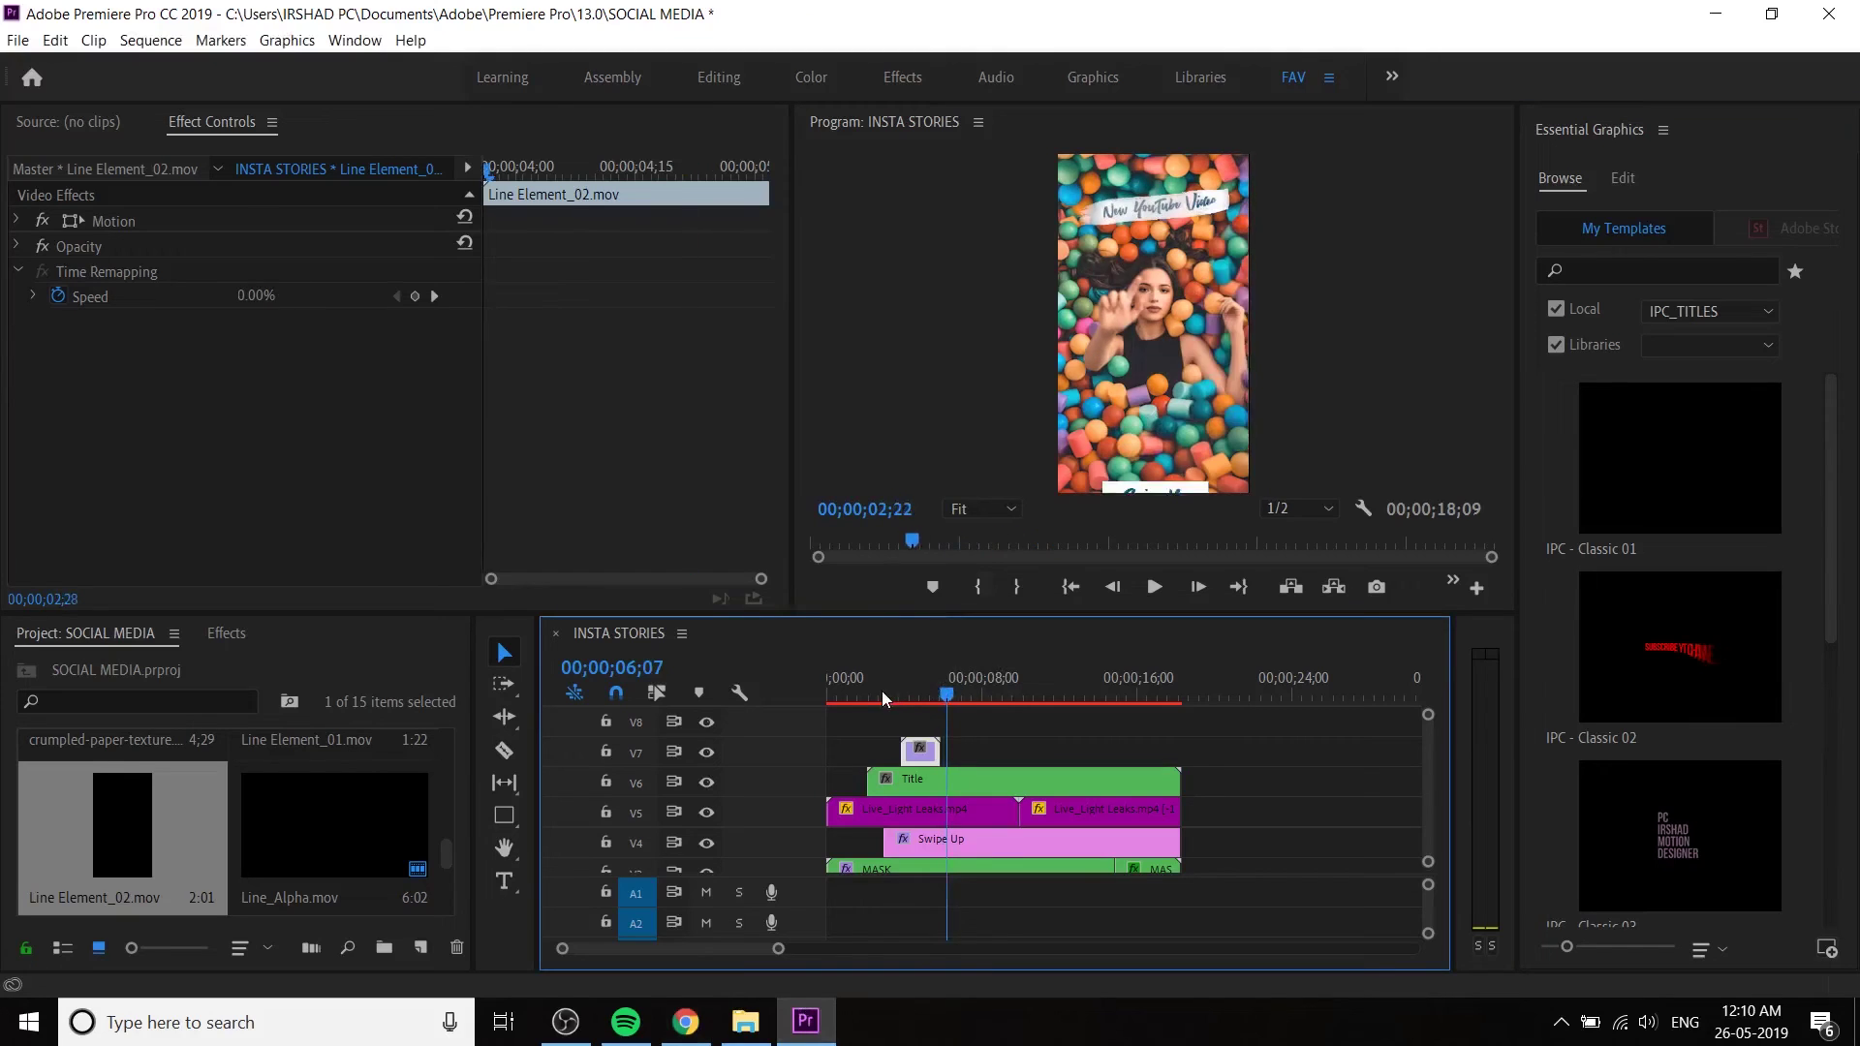
- Scrub the Premiere Pro sequence to 00;00;07;26 and select both MASK clips on V3
drag(882, 690, 981, 693)
scroll(1073, 845, down, 2)
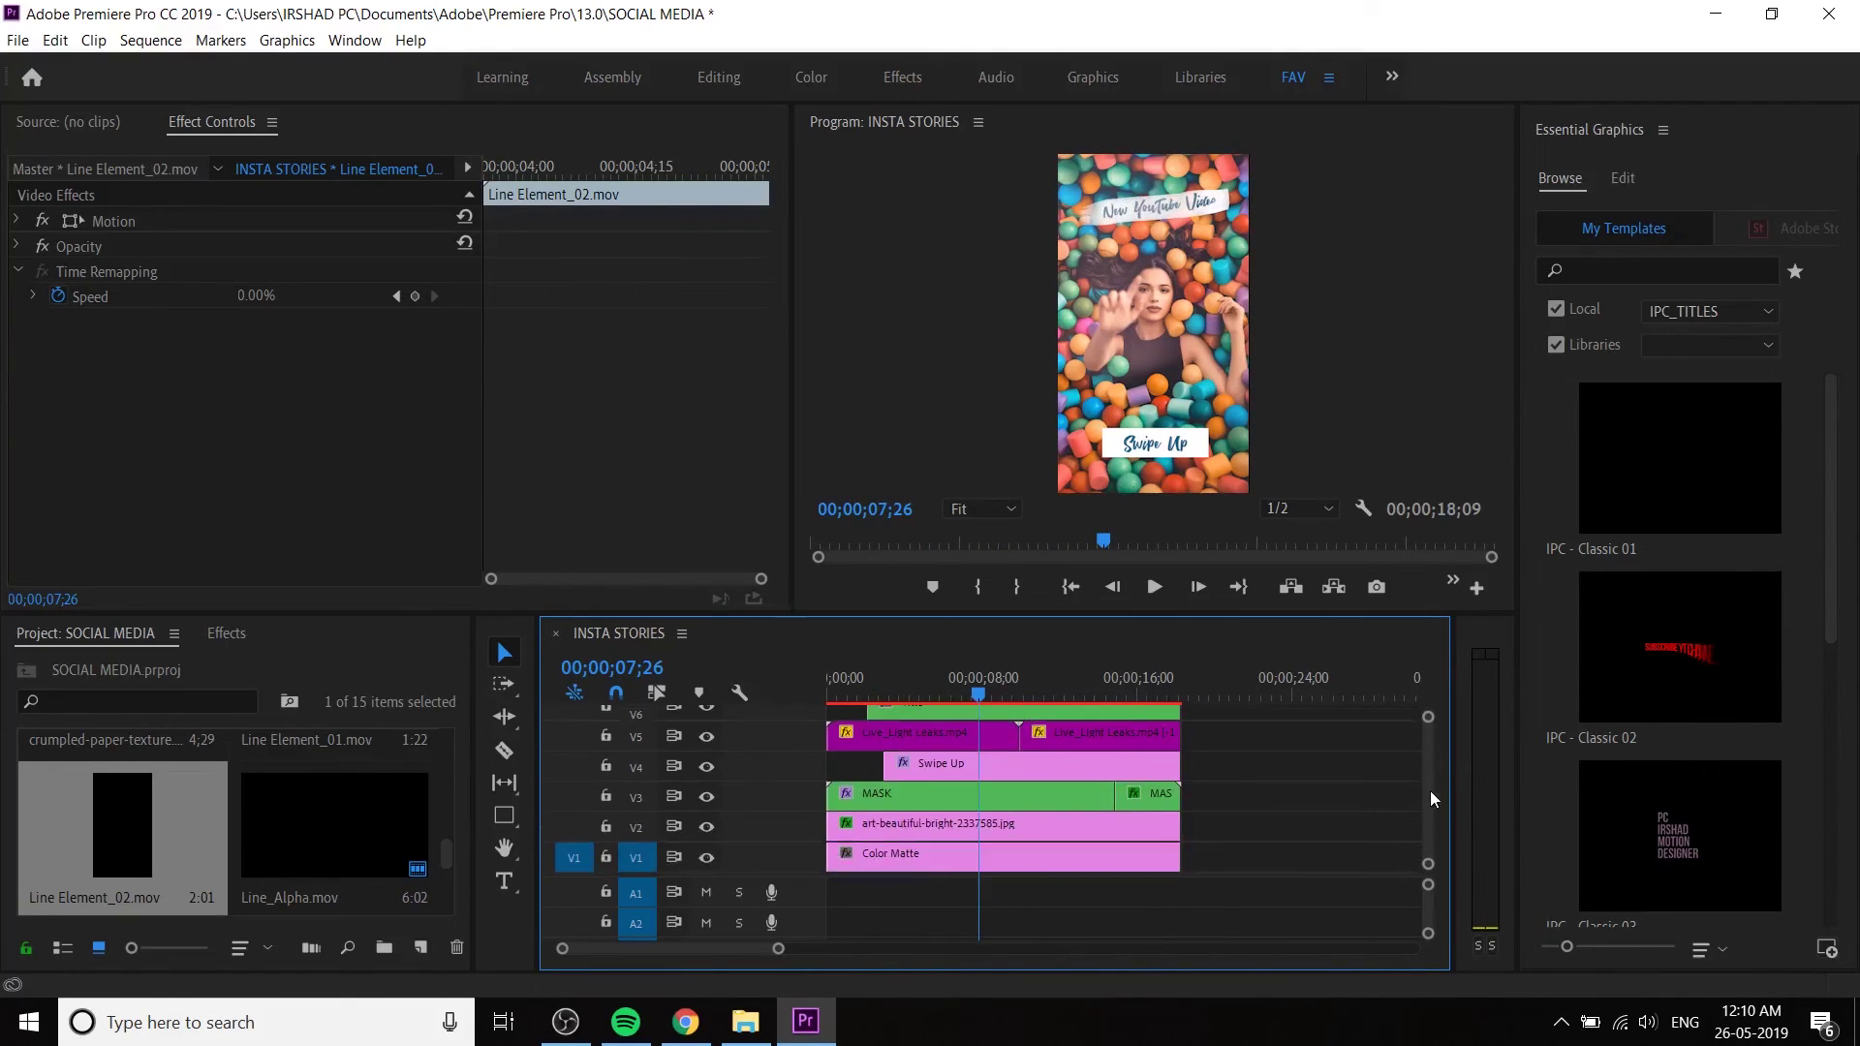
click(1046, 795)
shift+click(1155, 798)
- Open YouTube in an incognito Chrome window, search for "overlay mask" and look through the results
click(685, 1036)
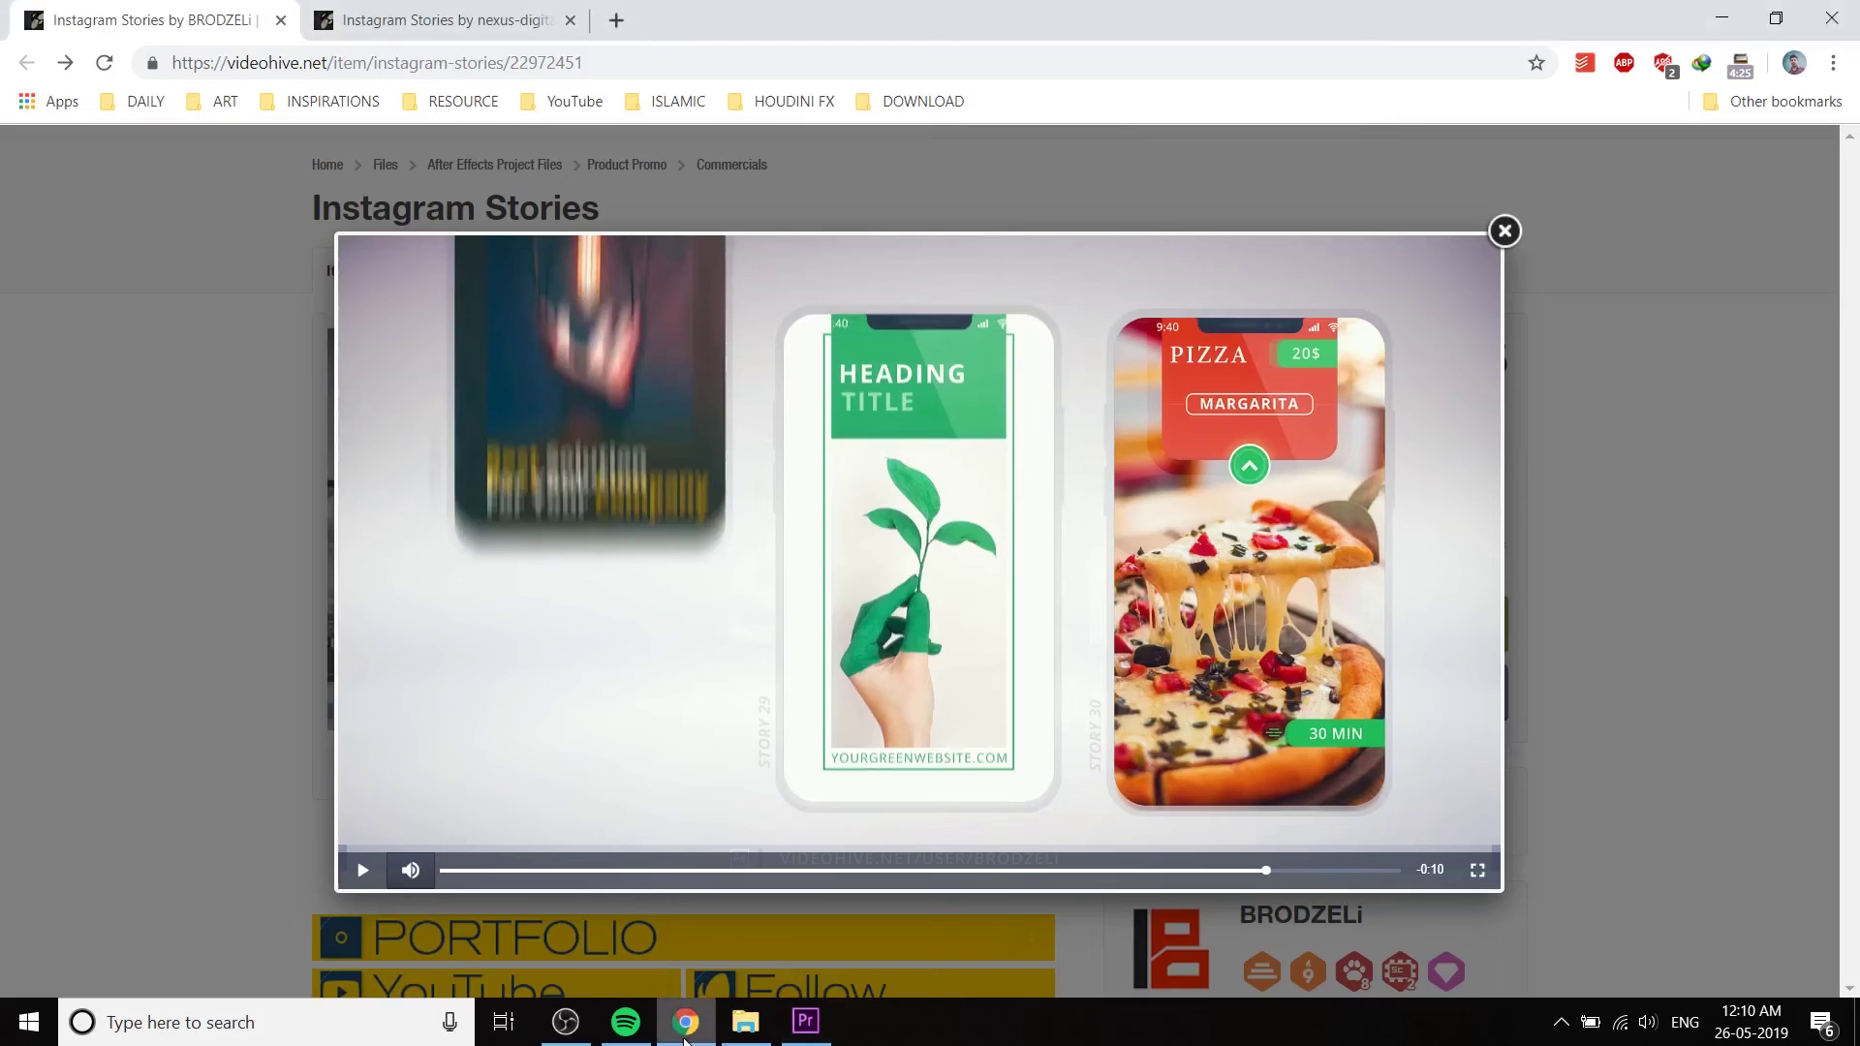
key(ctrl+shift+n)
text(youtube.com)
key(Return)
click(622, 165)
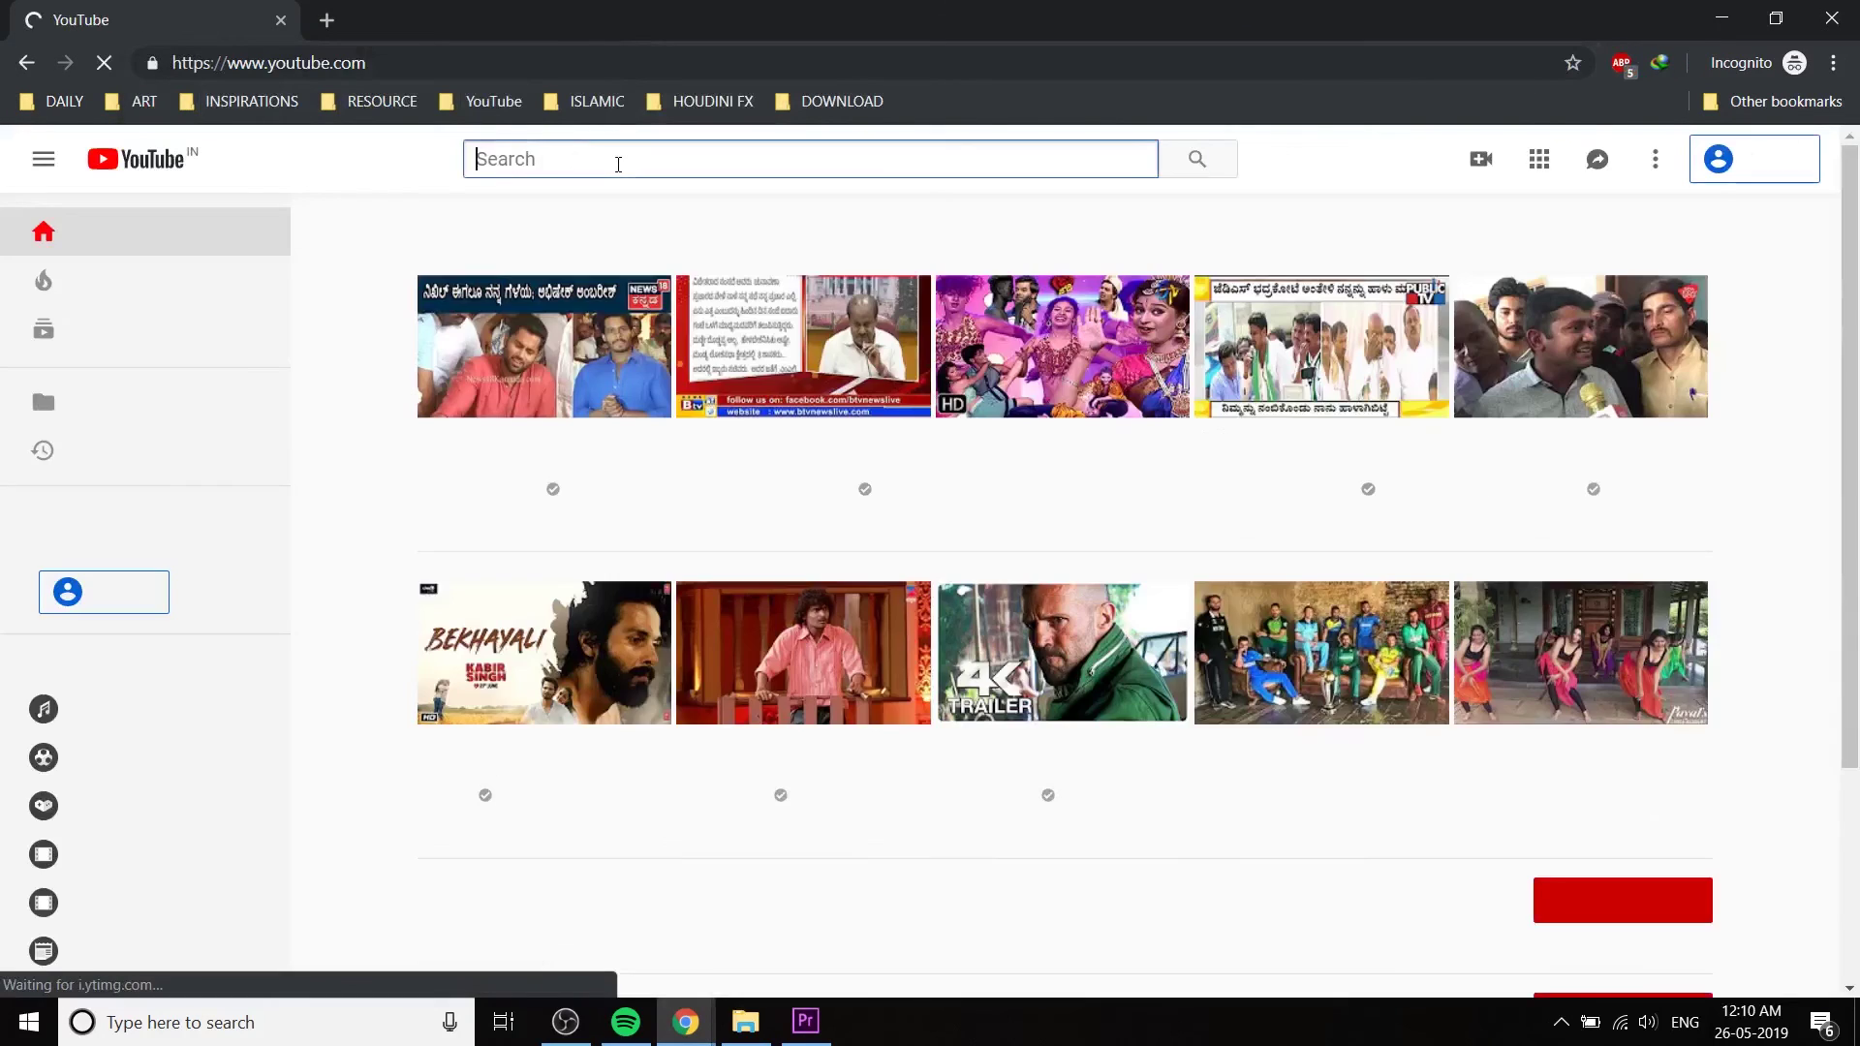
text(overlay mask)
key(Return)
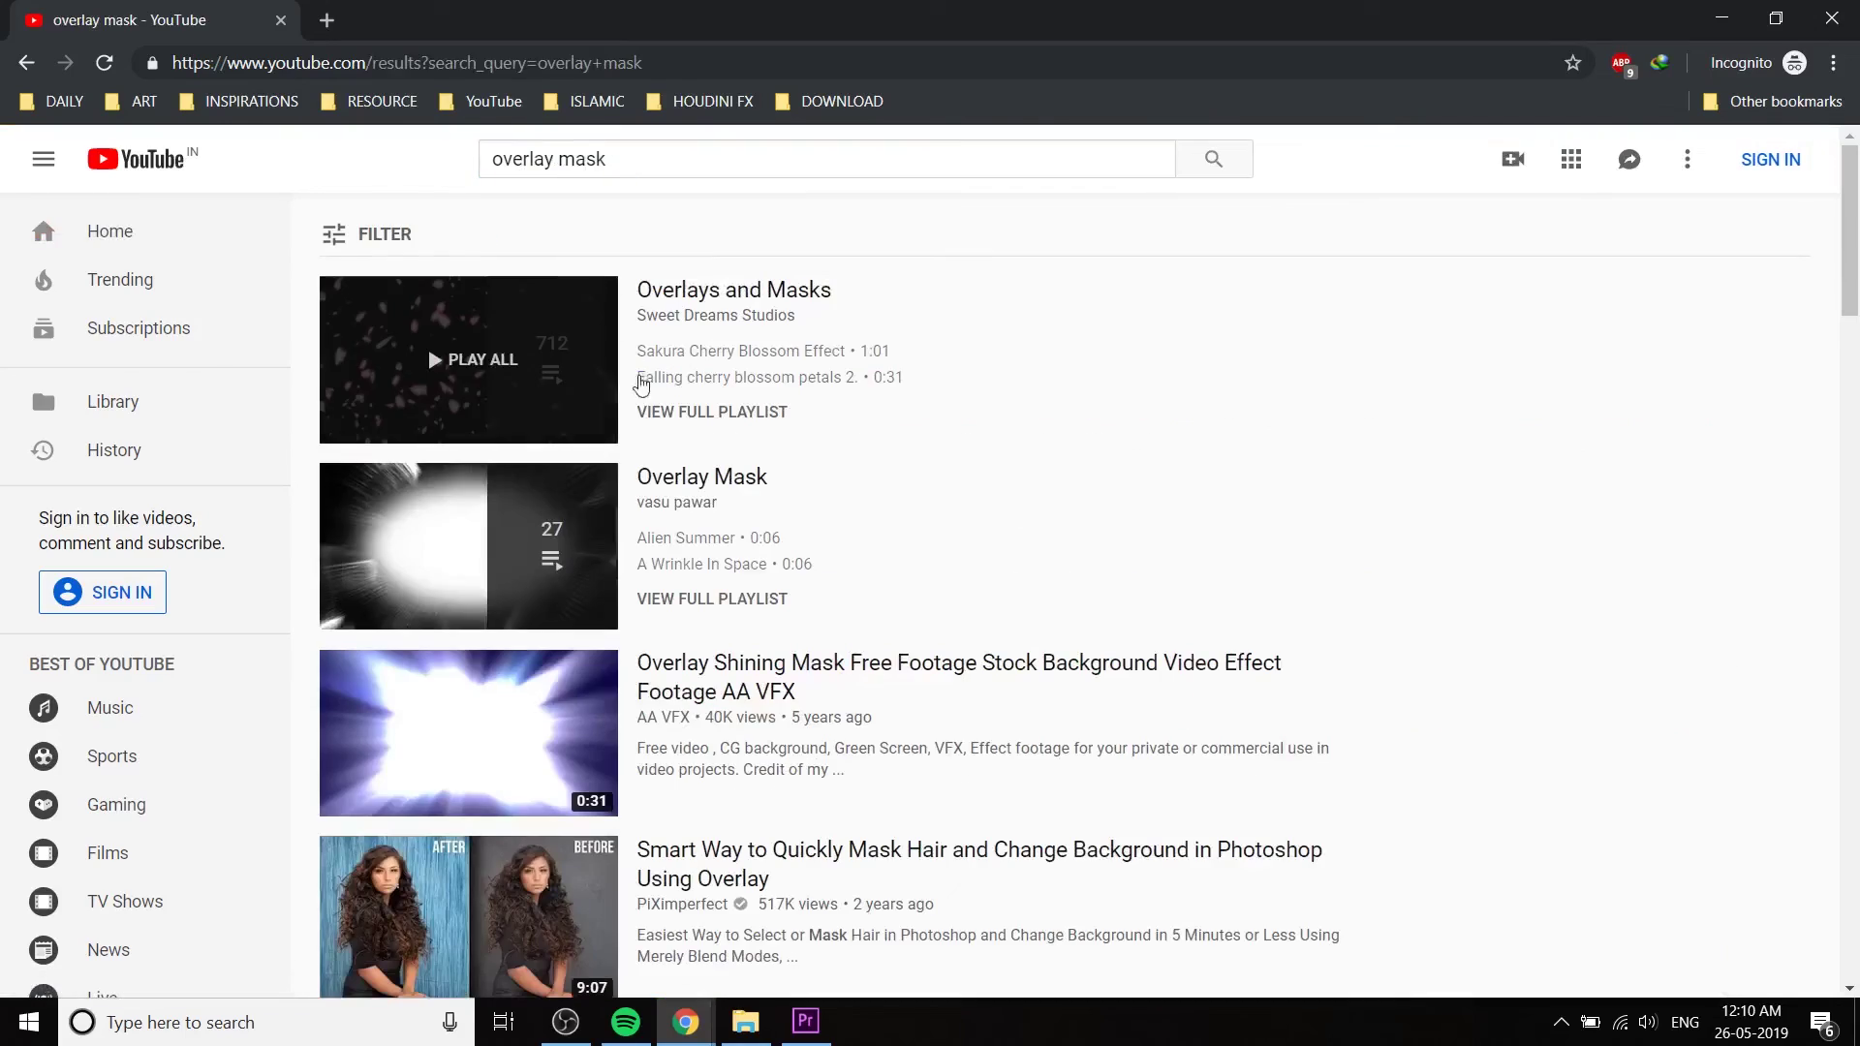
scroll(1066, 582, down, 15)
scroll(1029, 593, up, 5)
- Change the YouTube search to "ink overlay mask" and open the Footage - FX playlist at Ink Blot 01
click(491, 159)
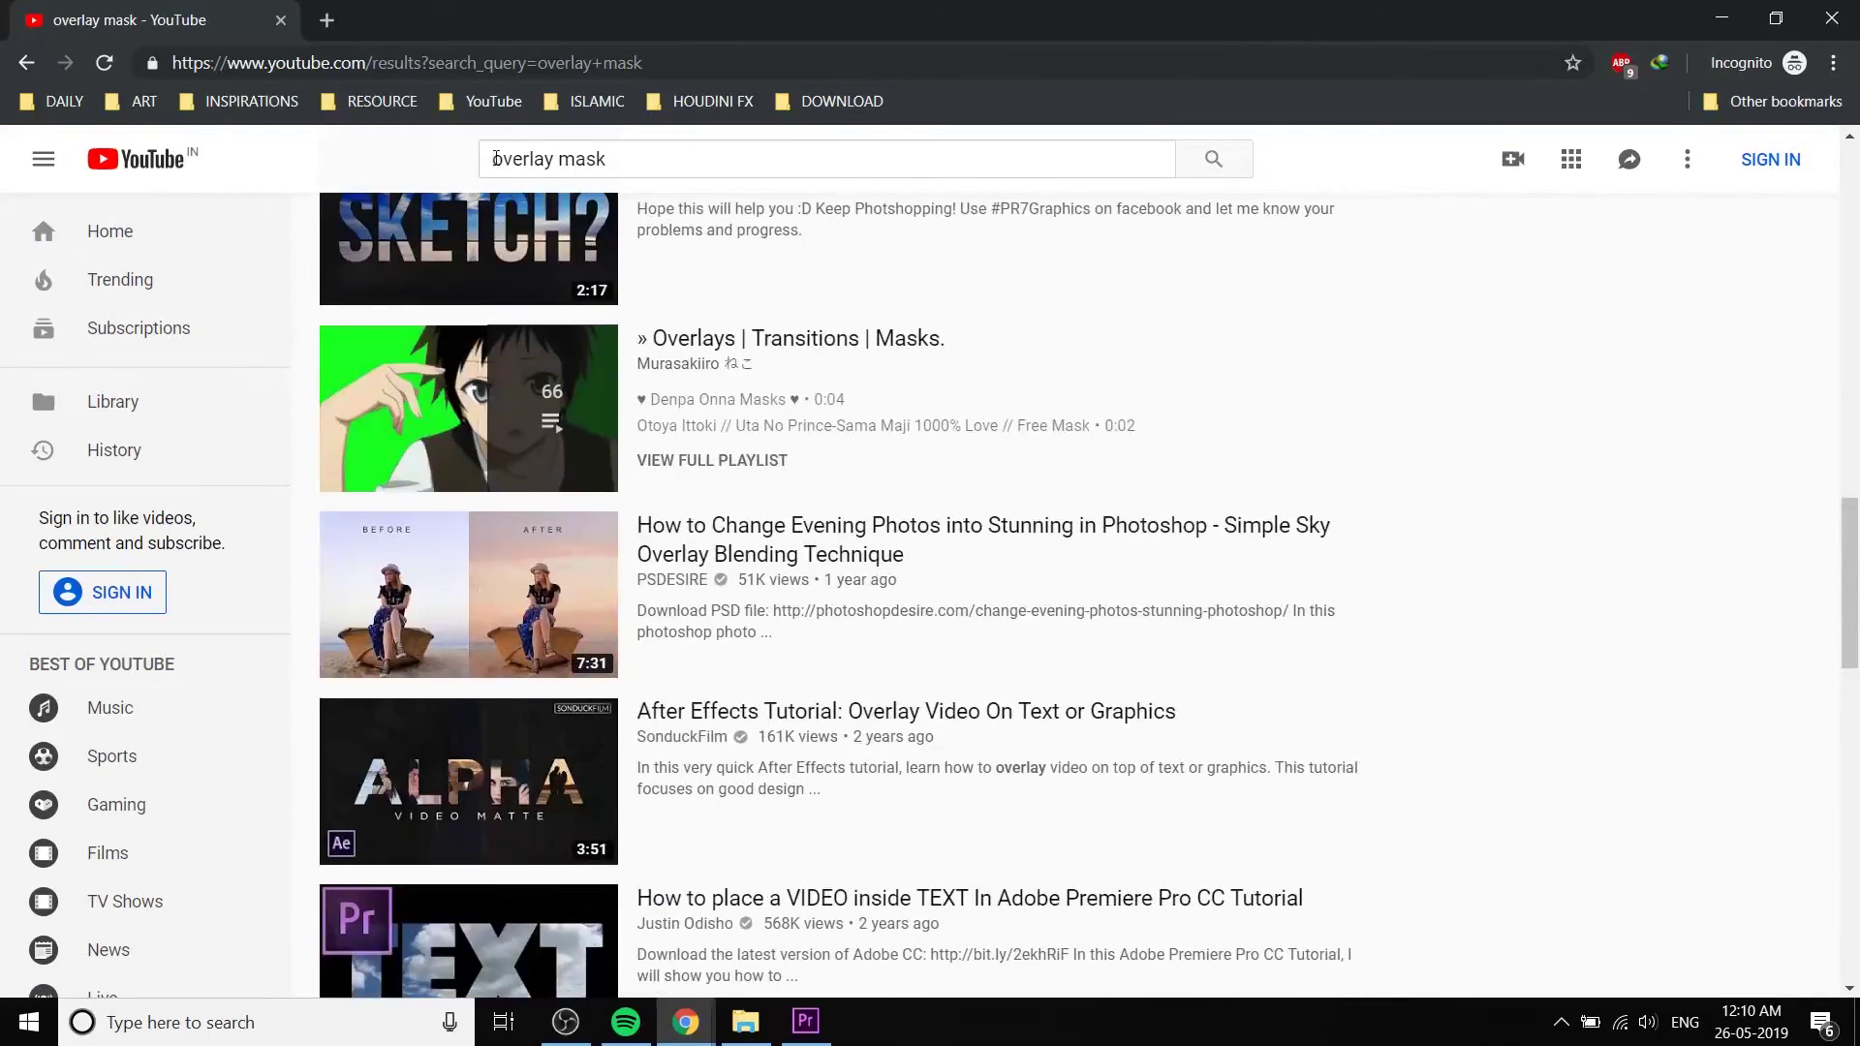
text(ink)
key(Return)
click(438, 731)
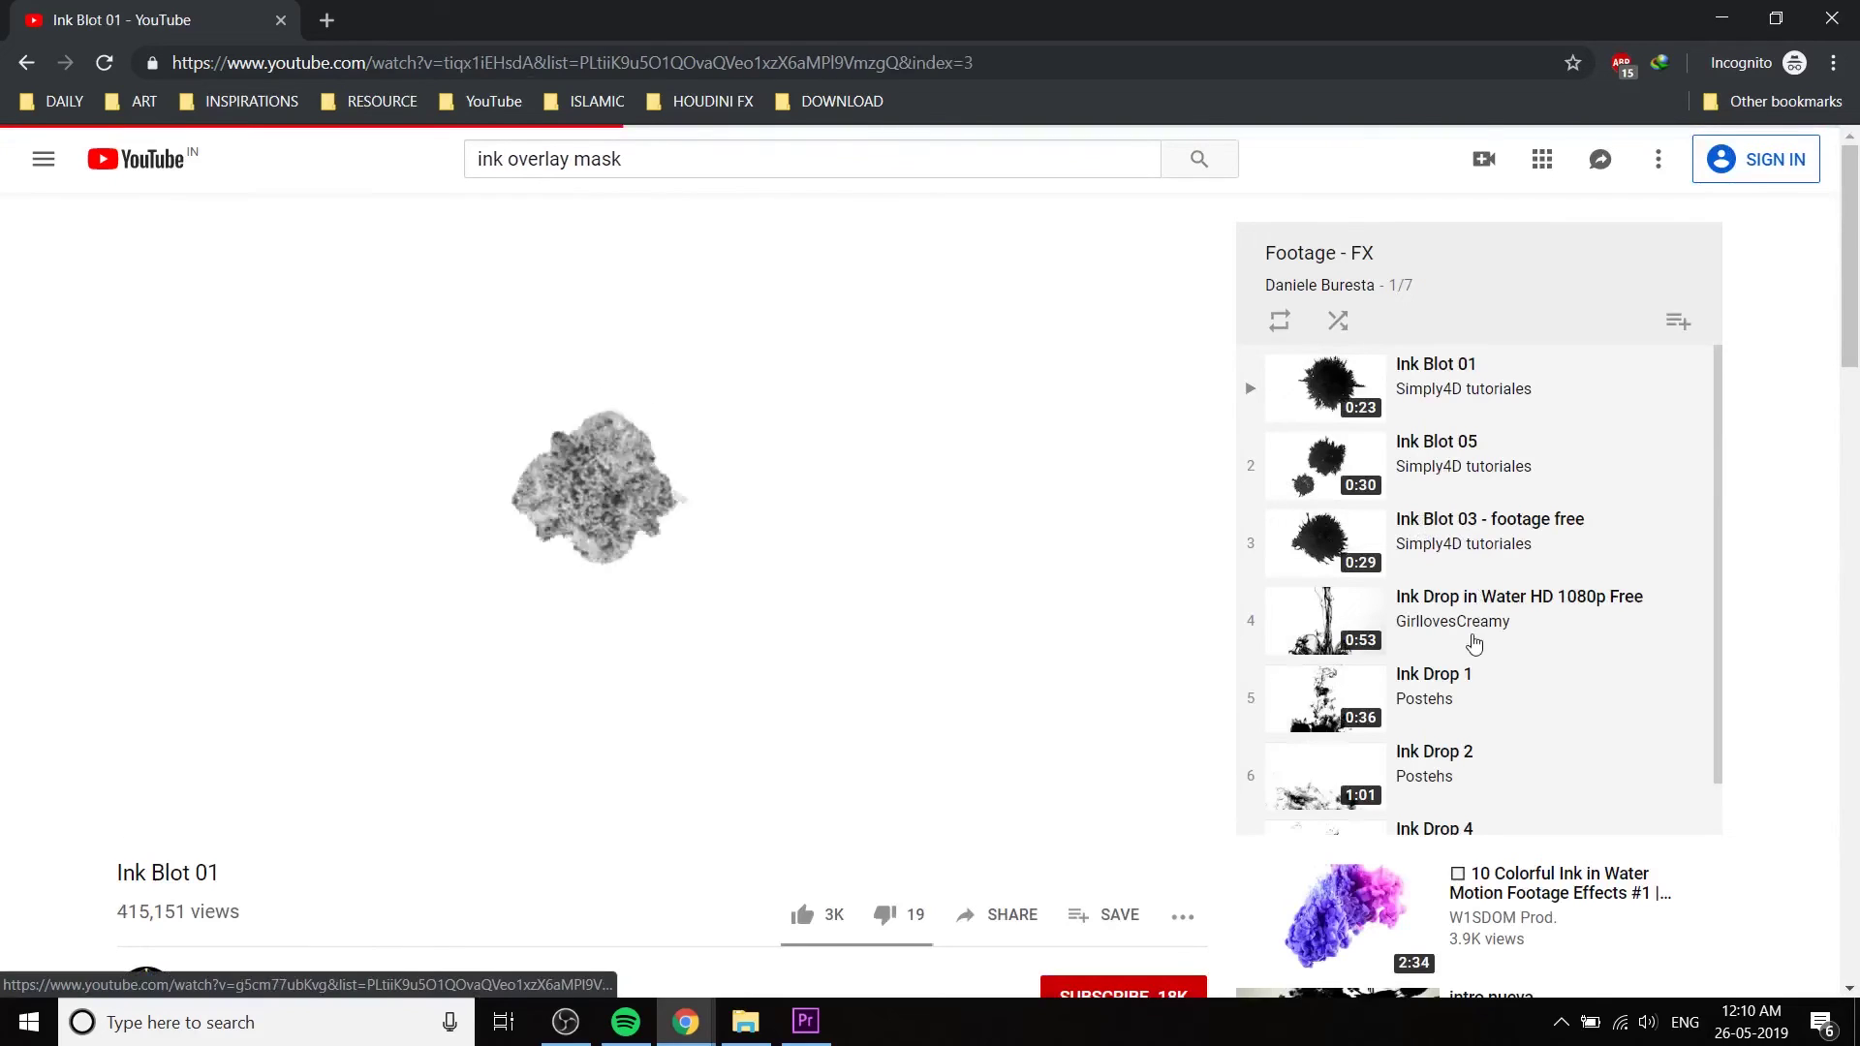
- Play Ink Drop in Water HD 1080p Free from the playlist and open its playback settings
click(1474, 644)
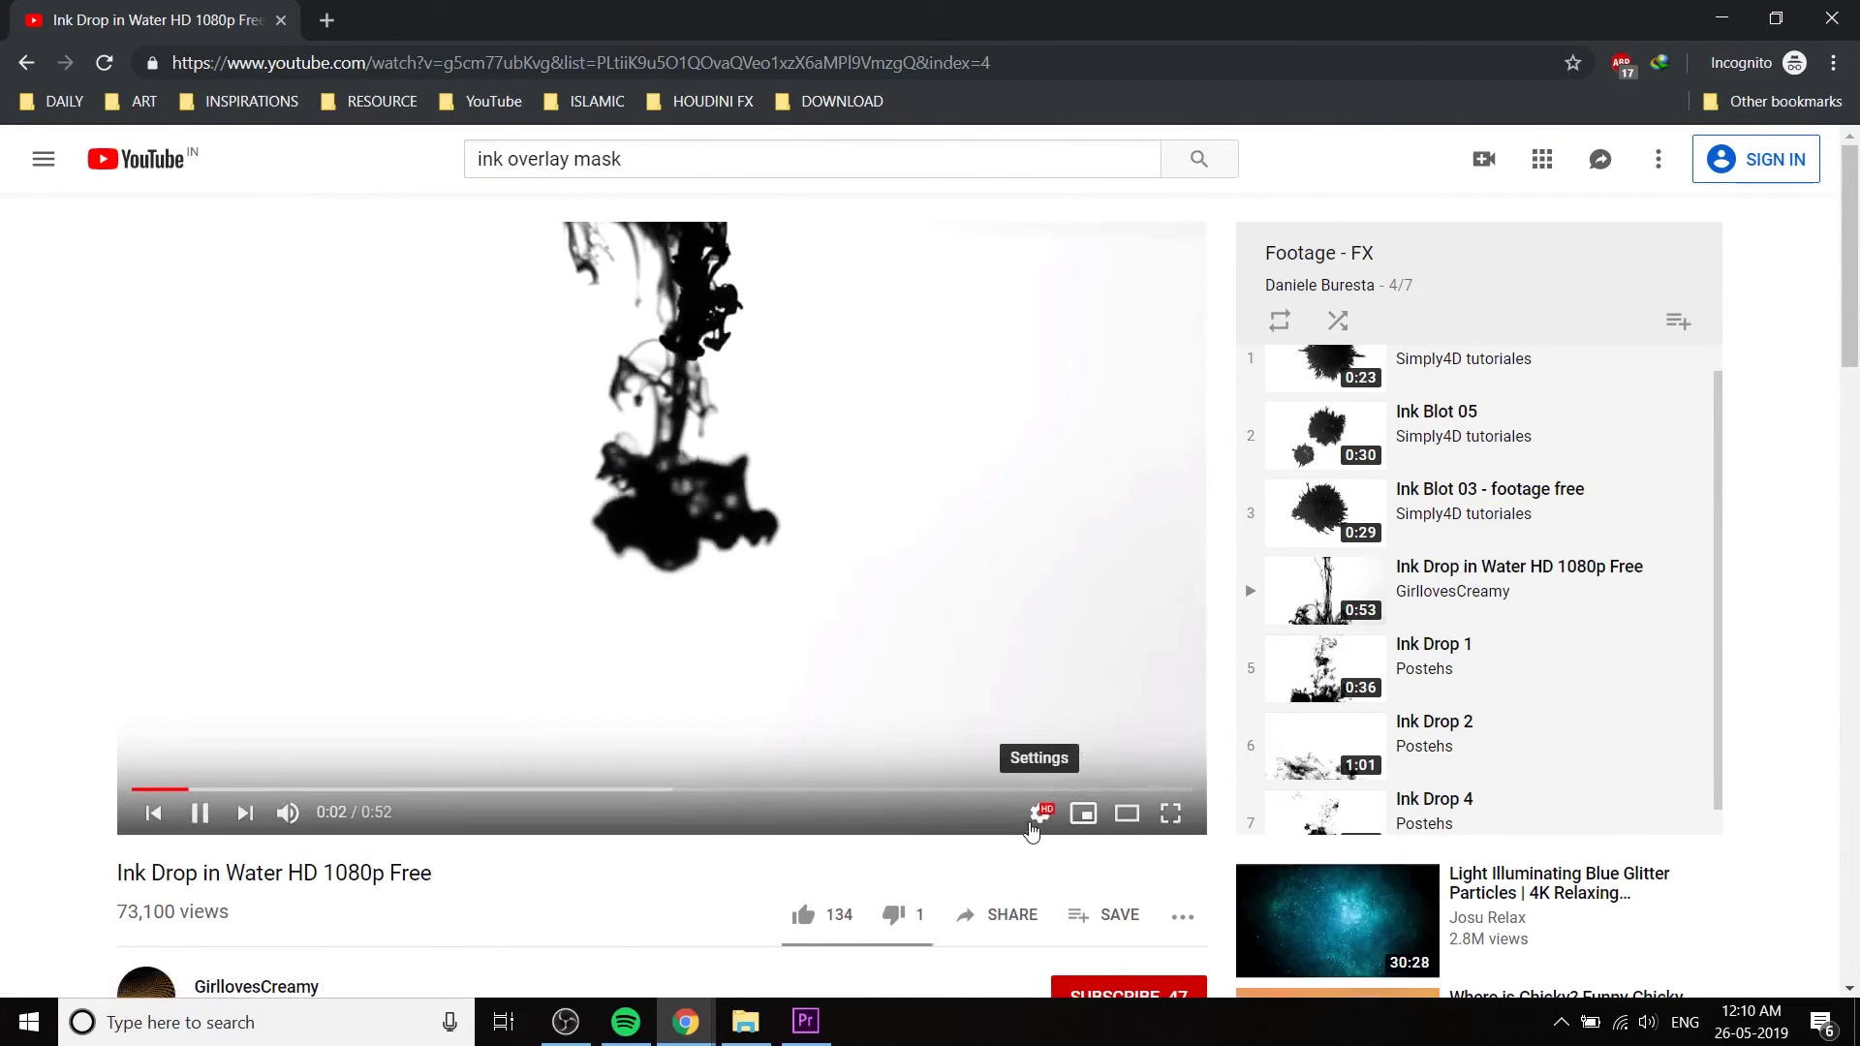
click(1039, 812)
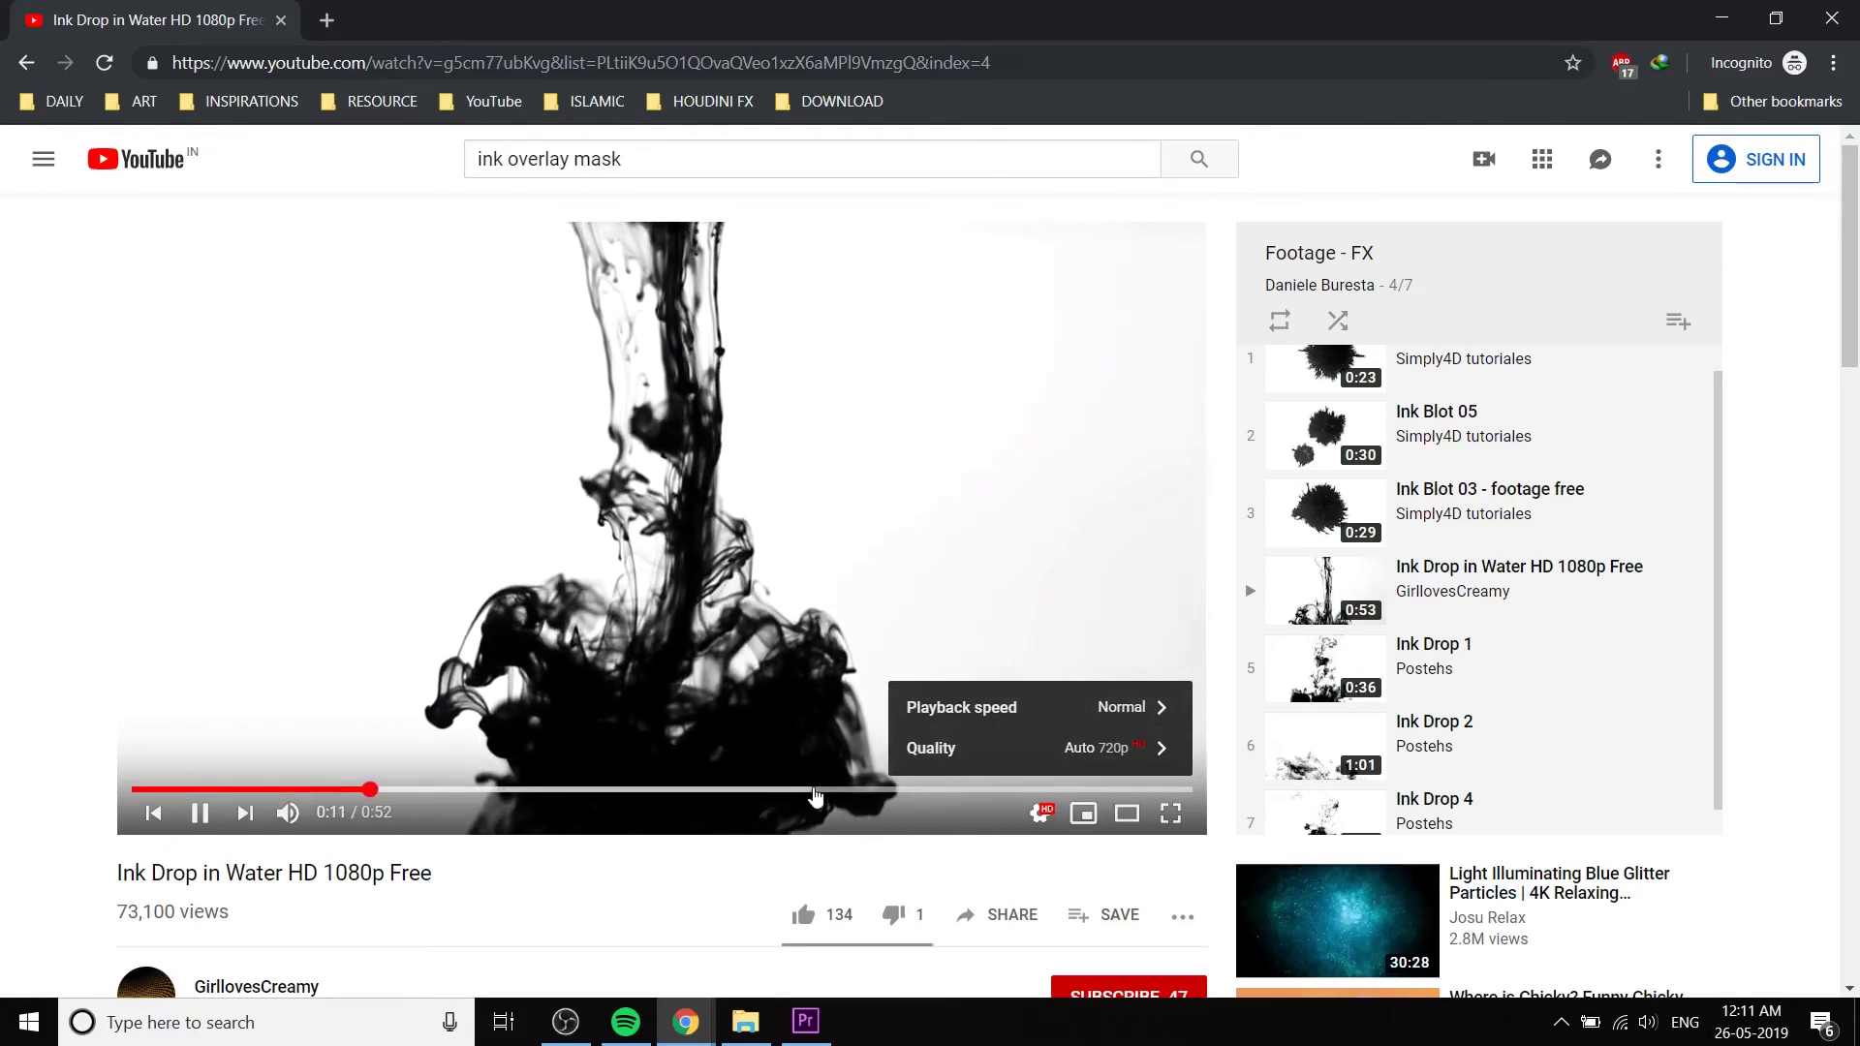
- Skim Ink Drop in Water, play Ink Drop 4 from the playlist and copy its video URL
click(771, 789)
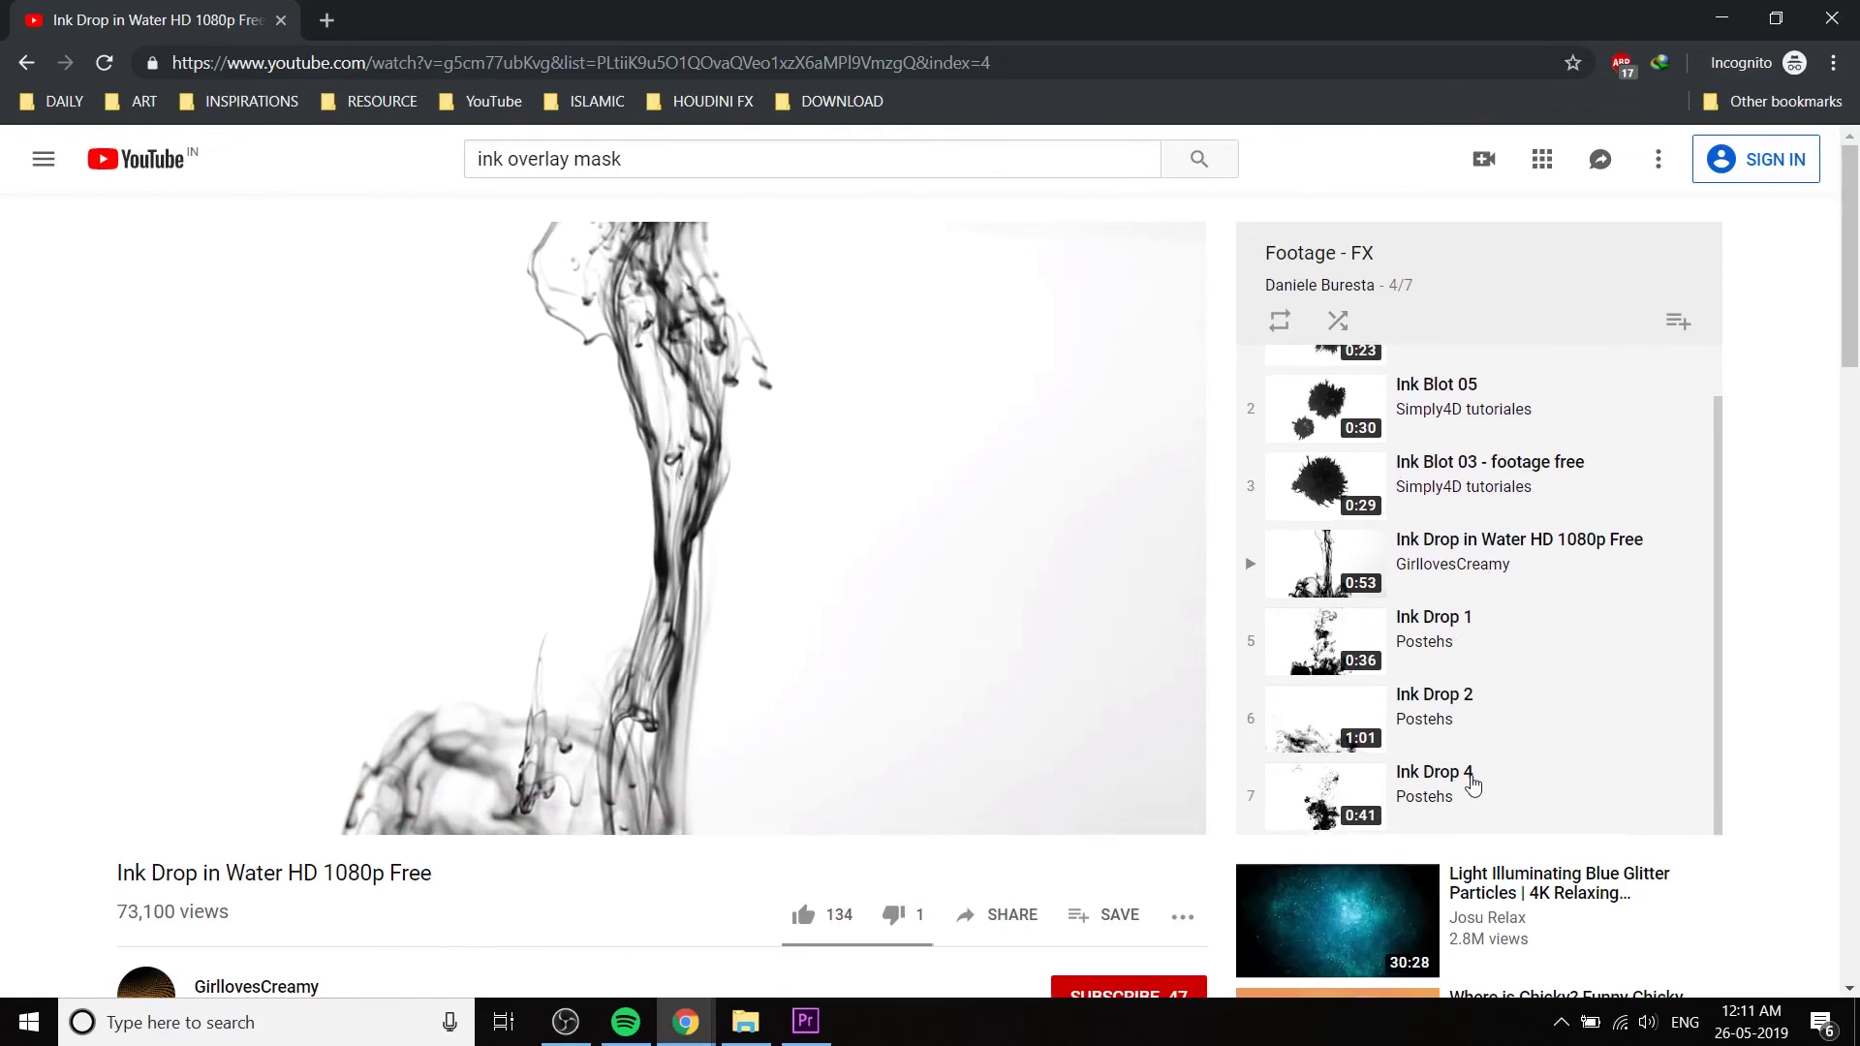
click(1444, 775)
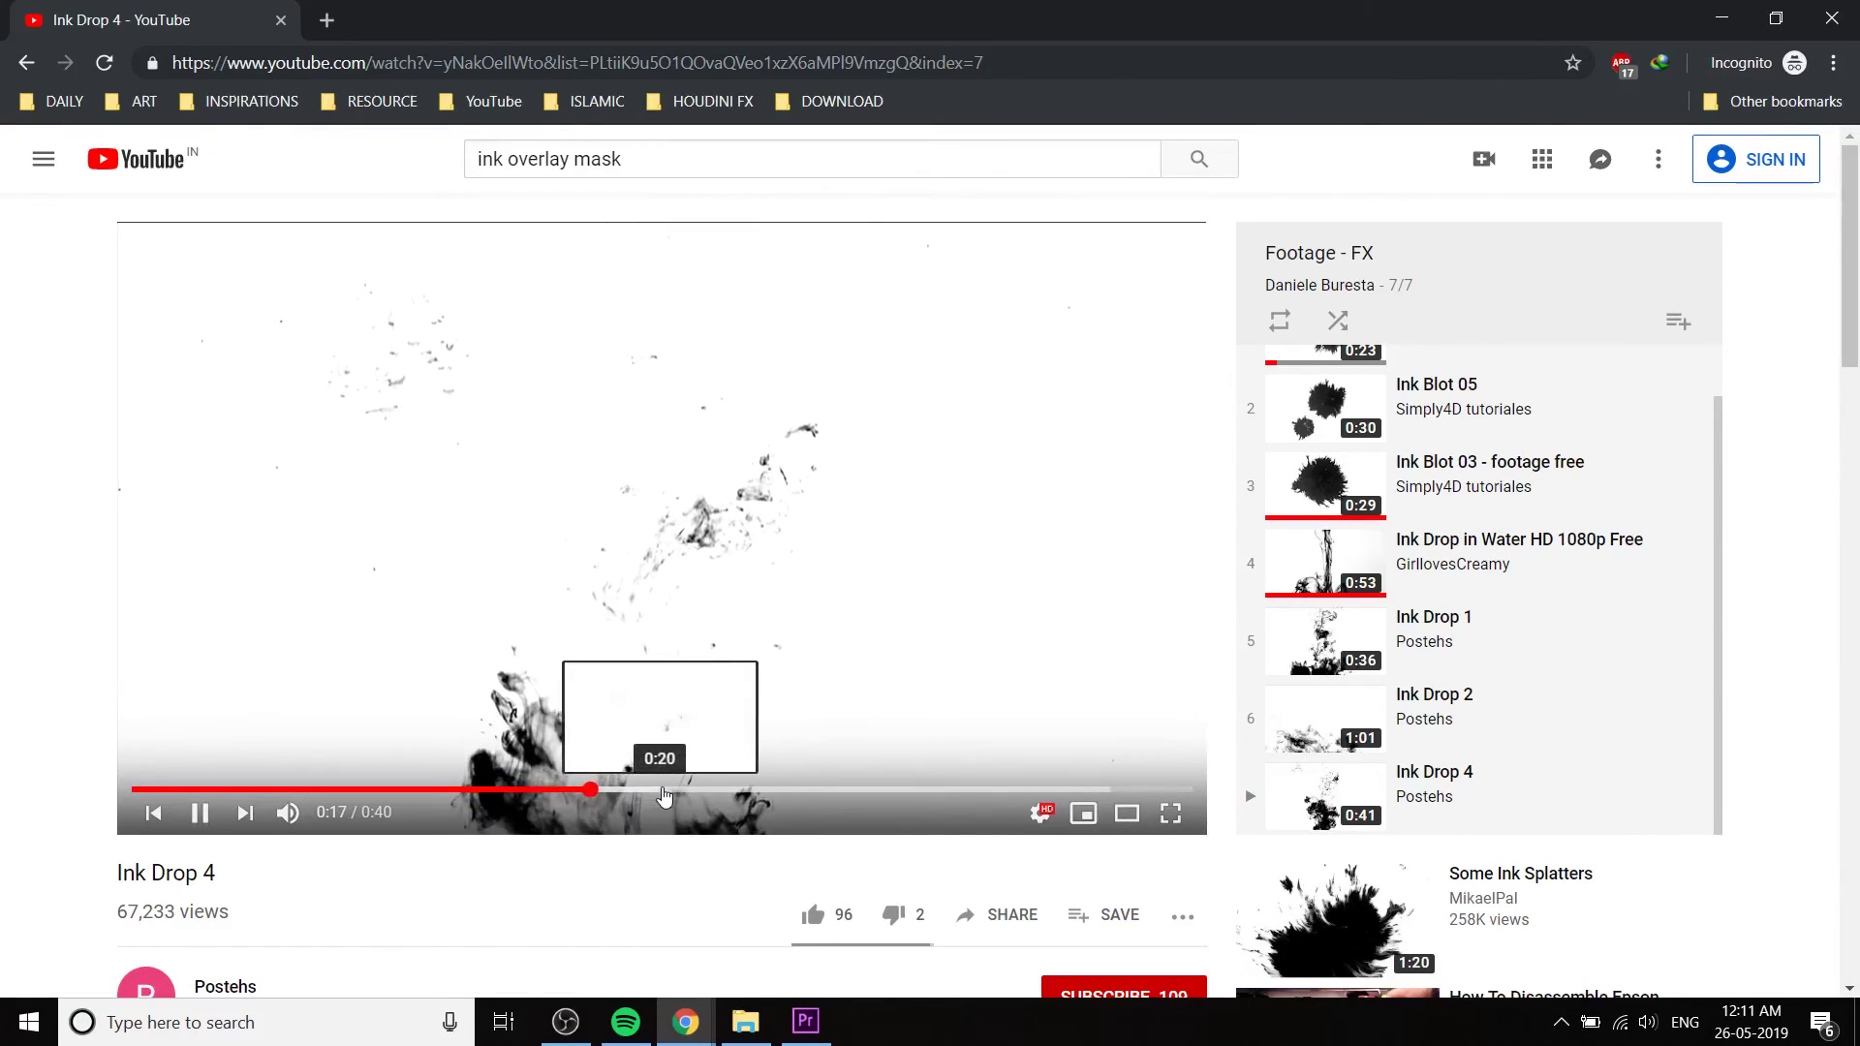
click(796, 789)
click(843, 491)
right_click(841, 485)
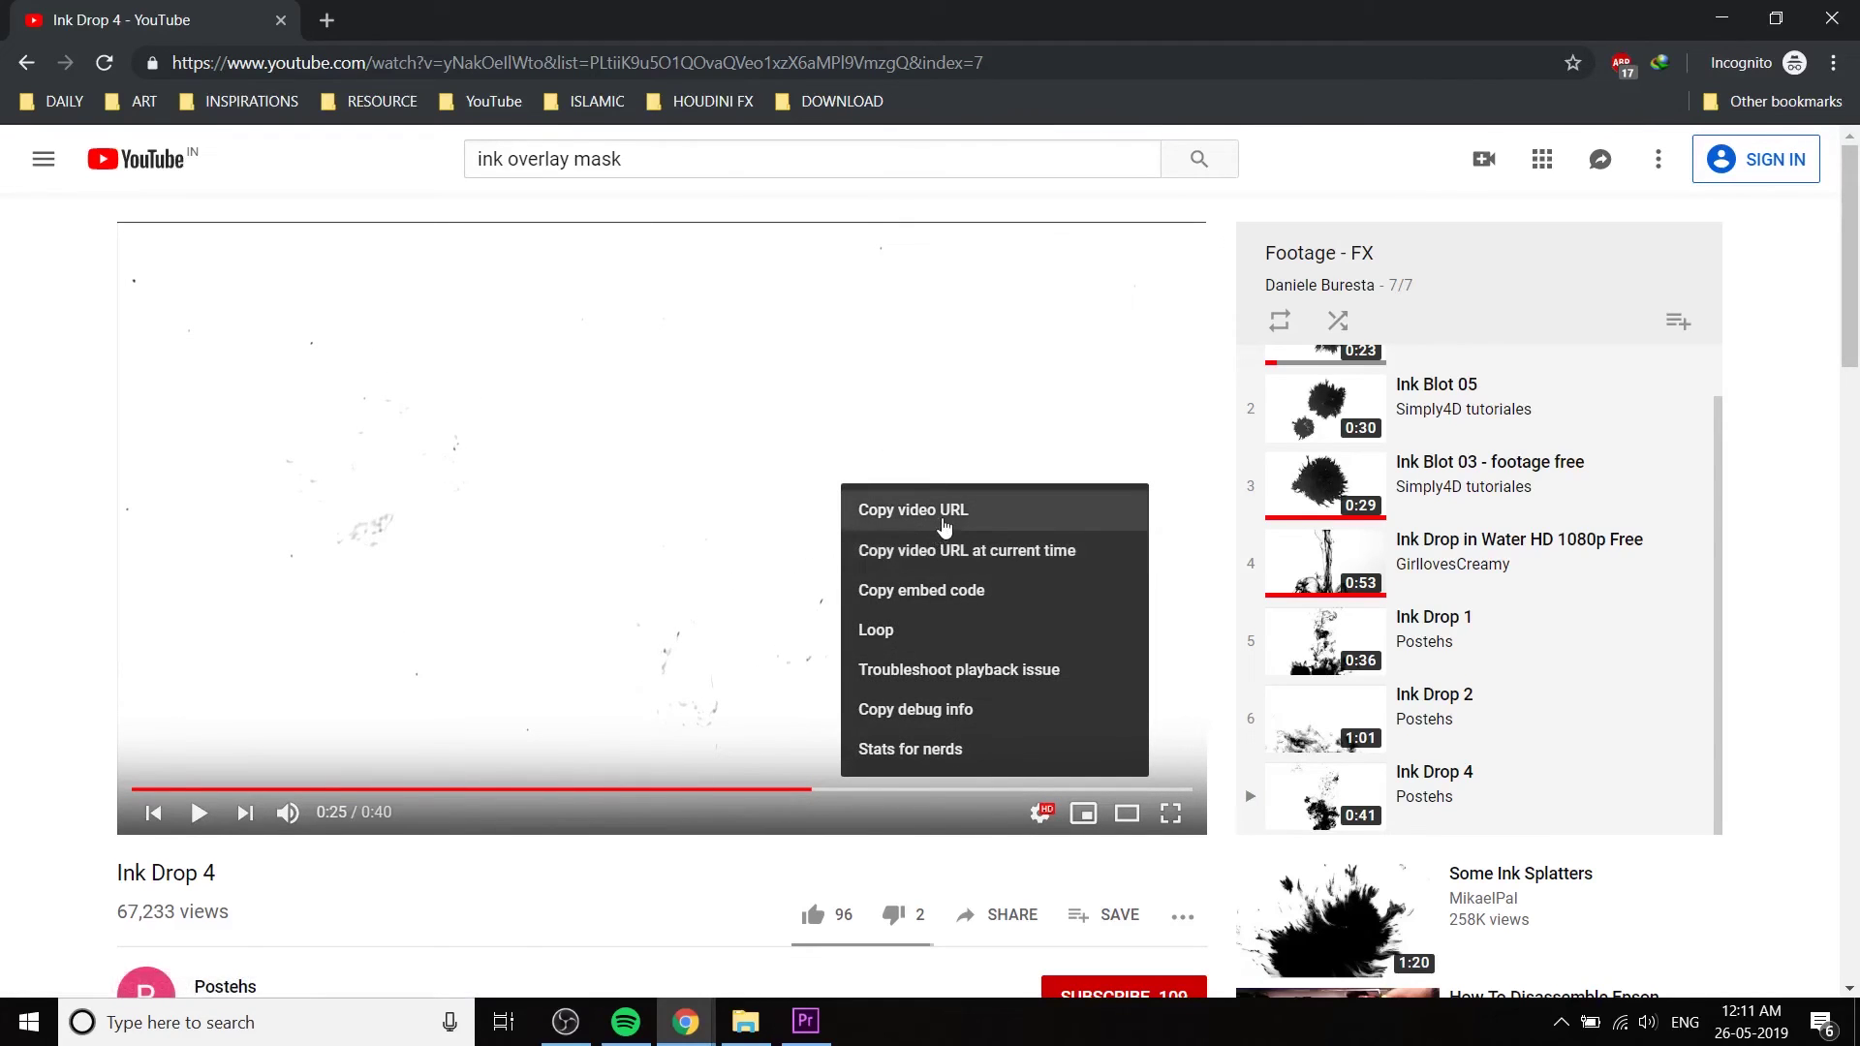
click(945, 524)
- Open qdownloader.net in a new tab and submit the copied Ink Drop 4 playlist link
click(326, 19)
text(q)
key(Return)
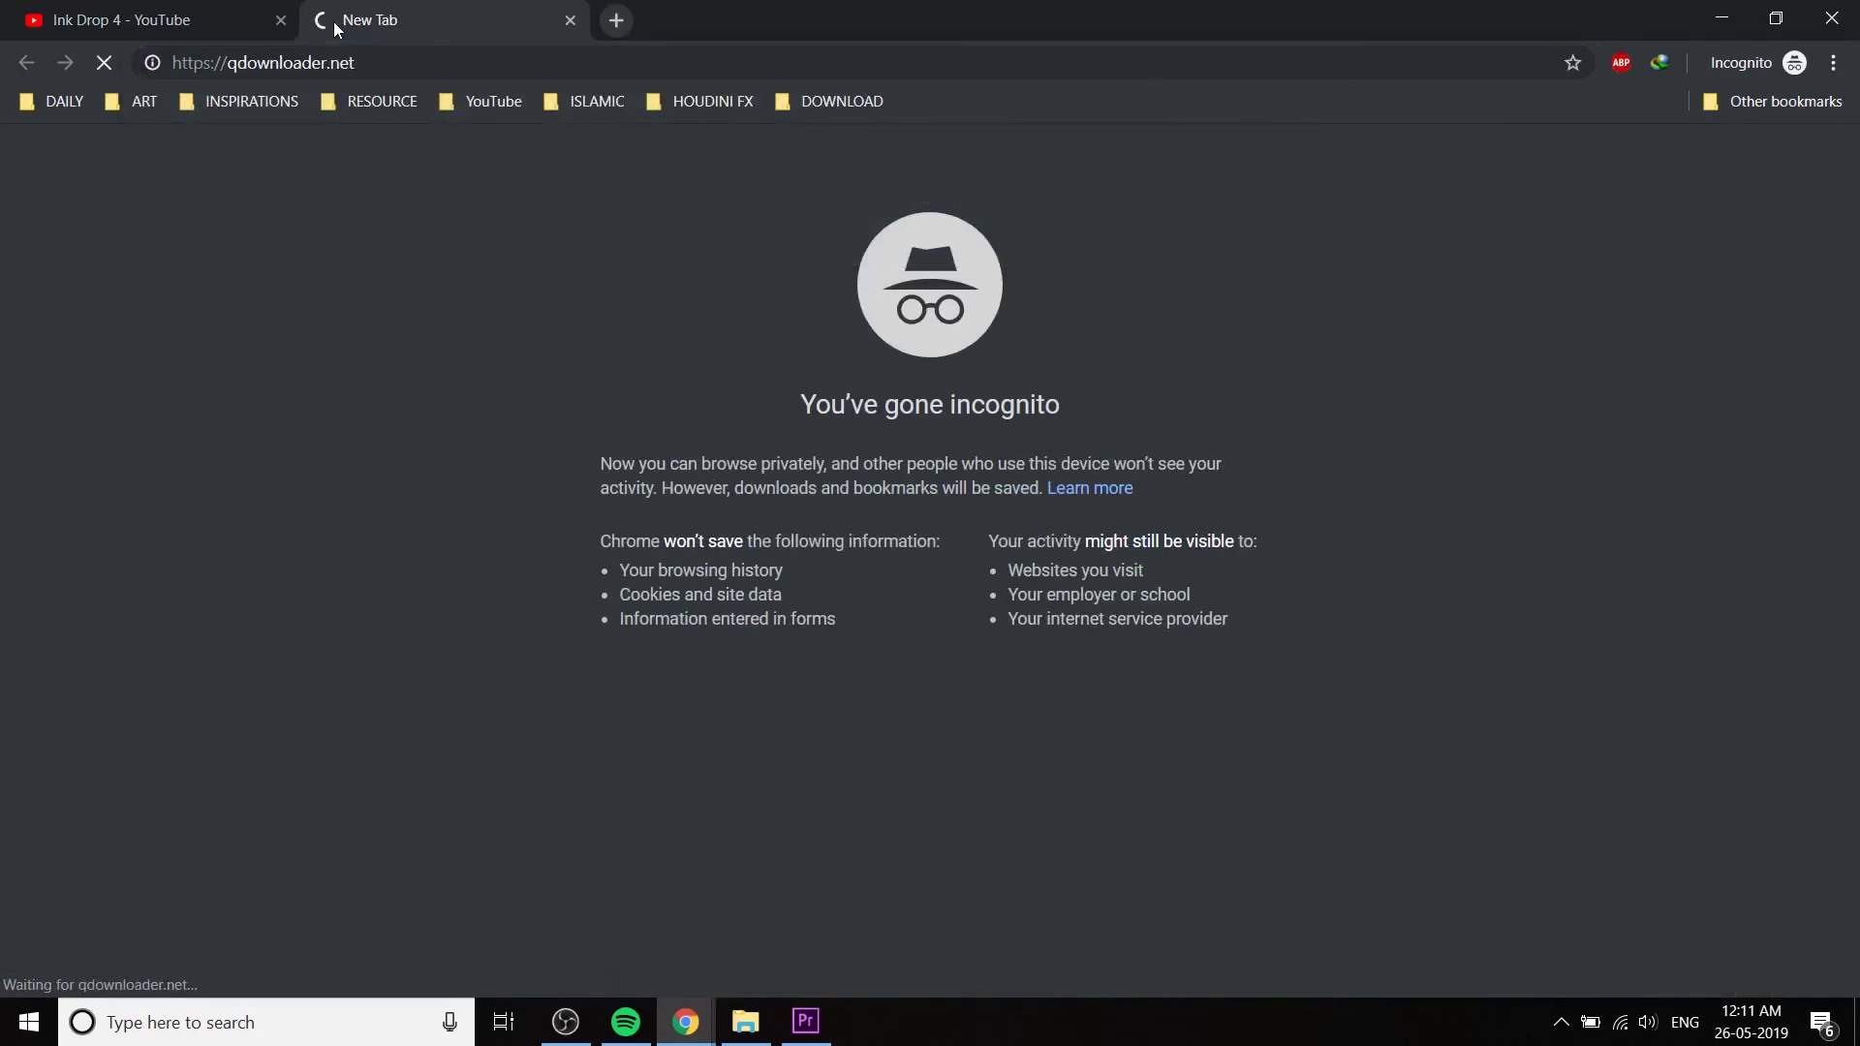
click(859, 530)
key(ctrl+v)
key(Return)
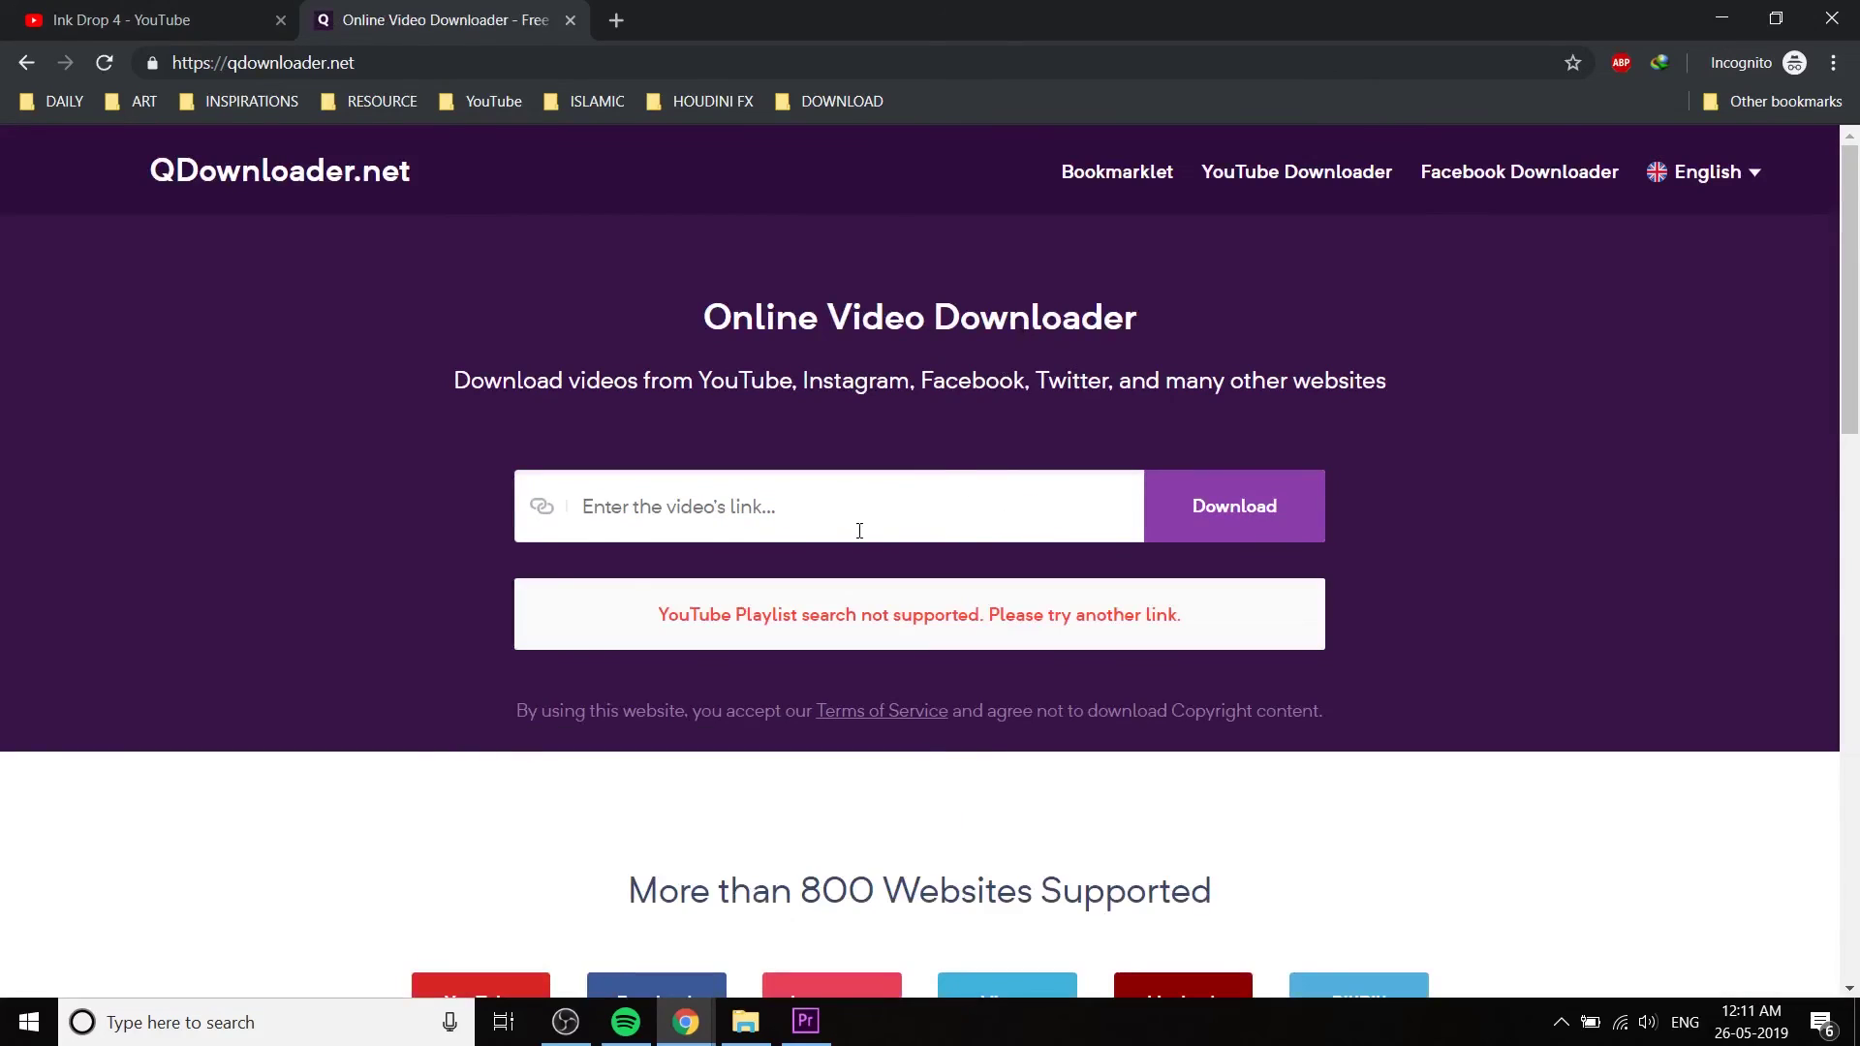
key(ctrl+shift+Tab)
scroll(1441, 555, down, 3)
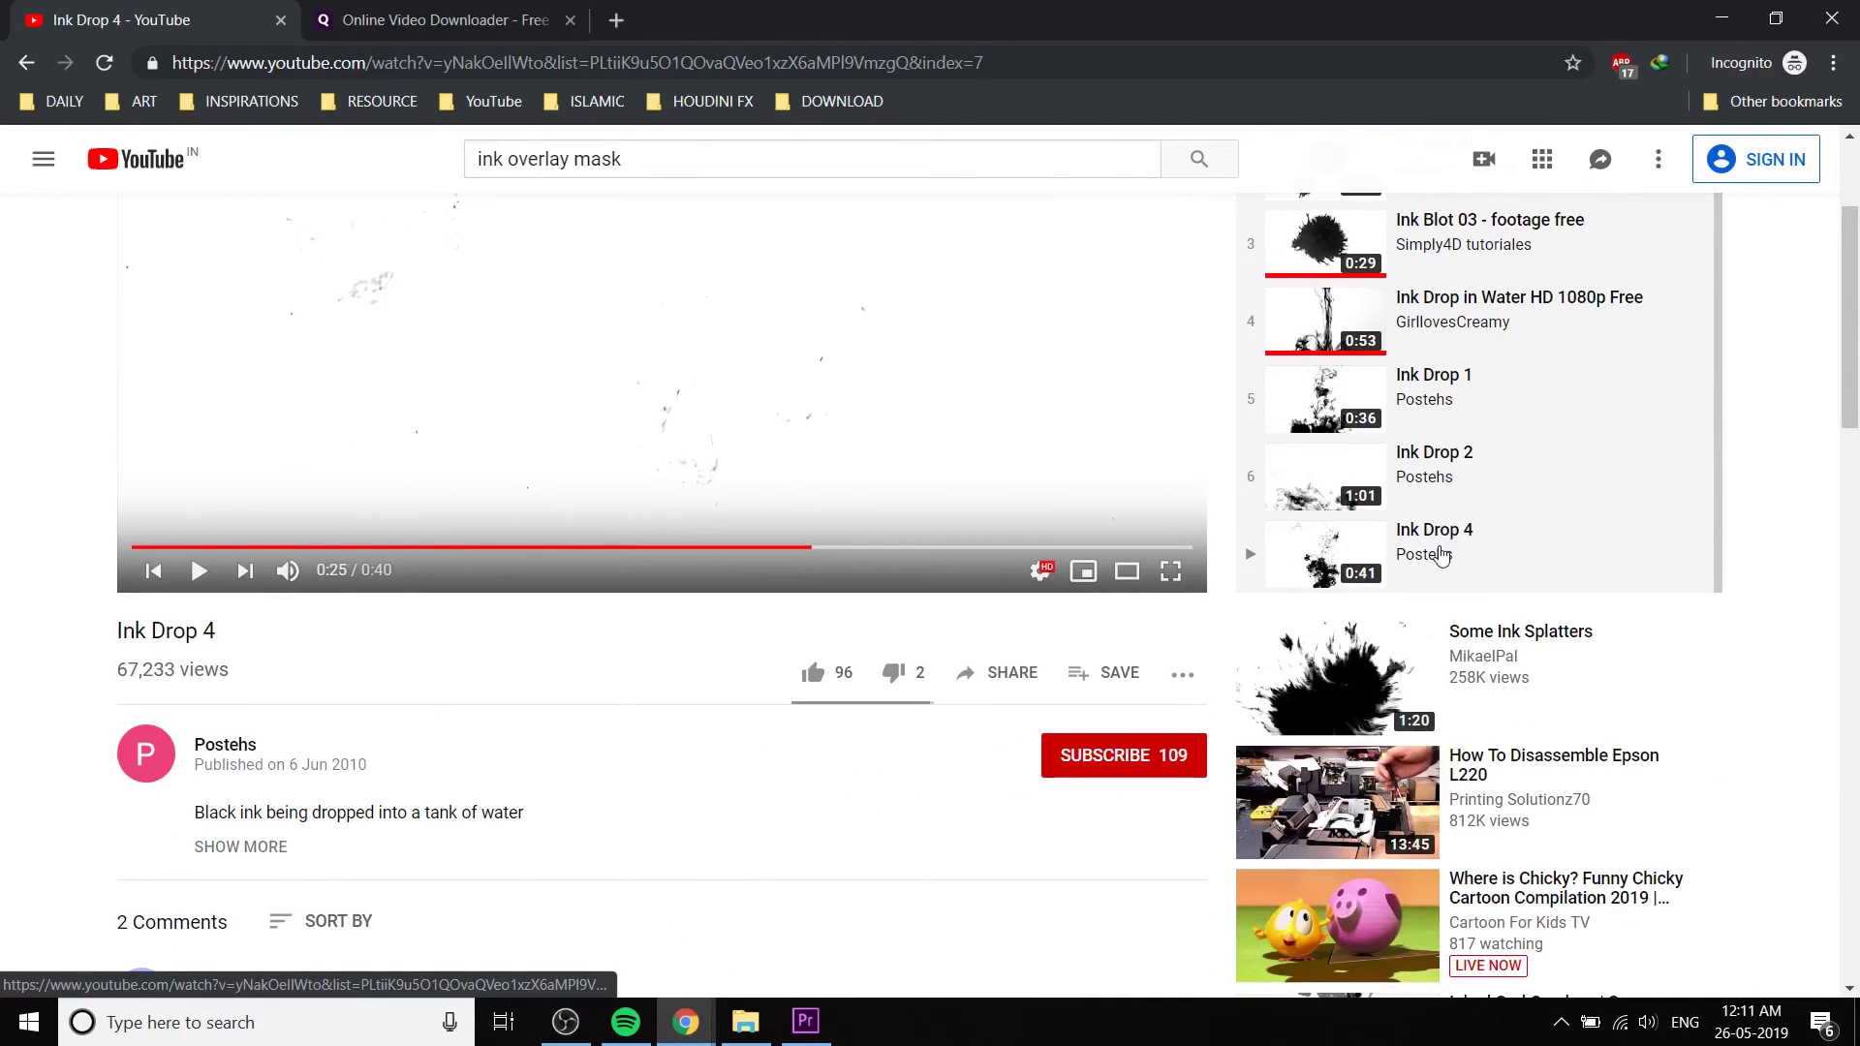
scroll(1442, 554, up, 3)
right_click(693, 423)
click(719, 448)
key(ctrl+Tab)
click(762, 501)
key(ctrl+v)
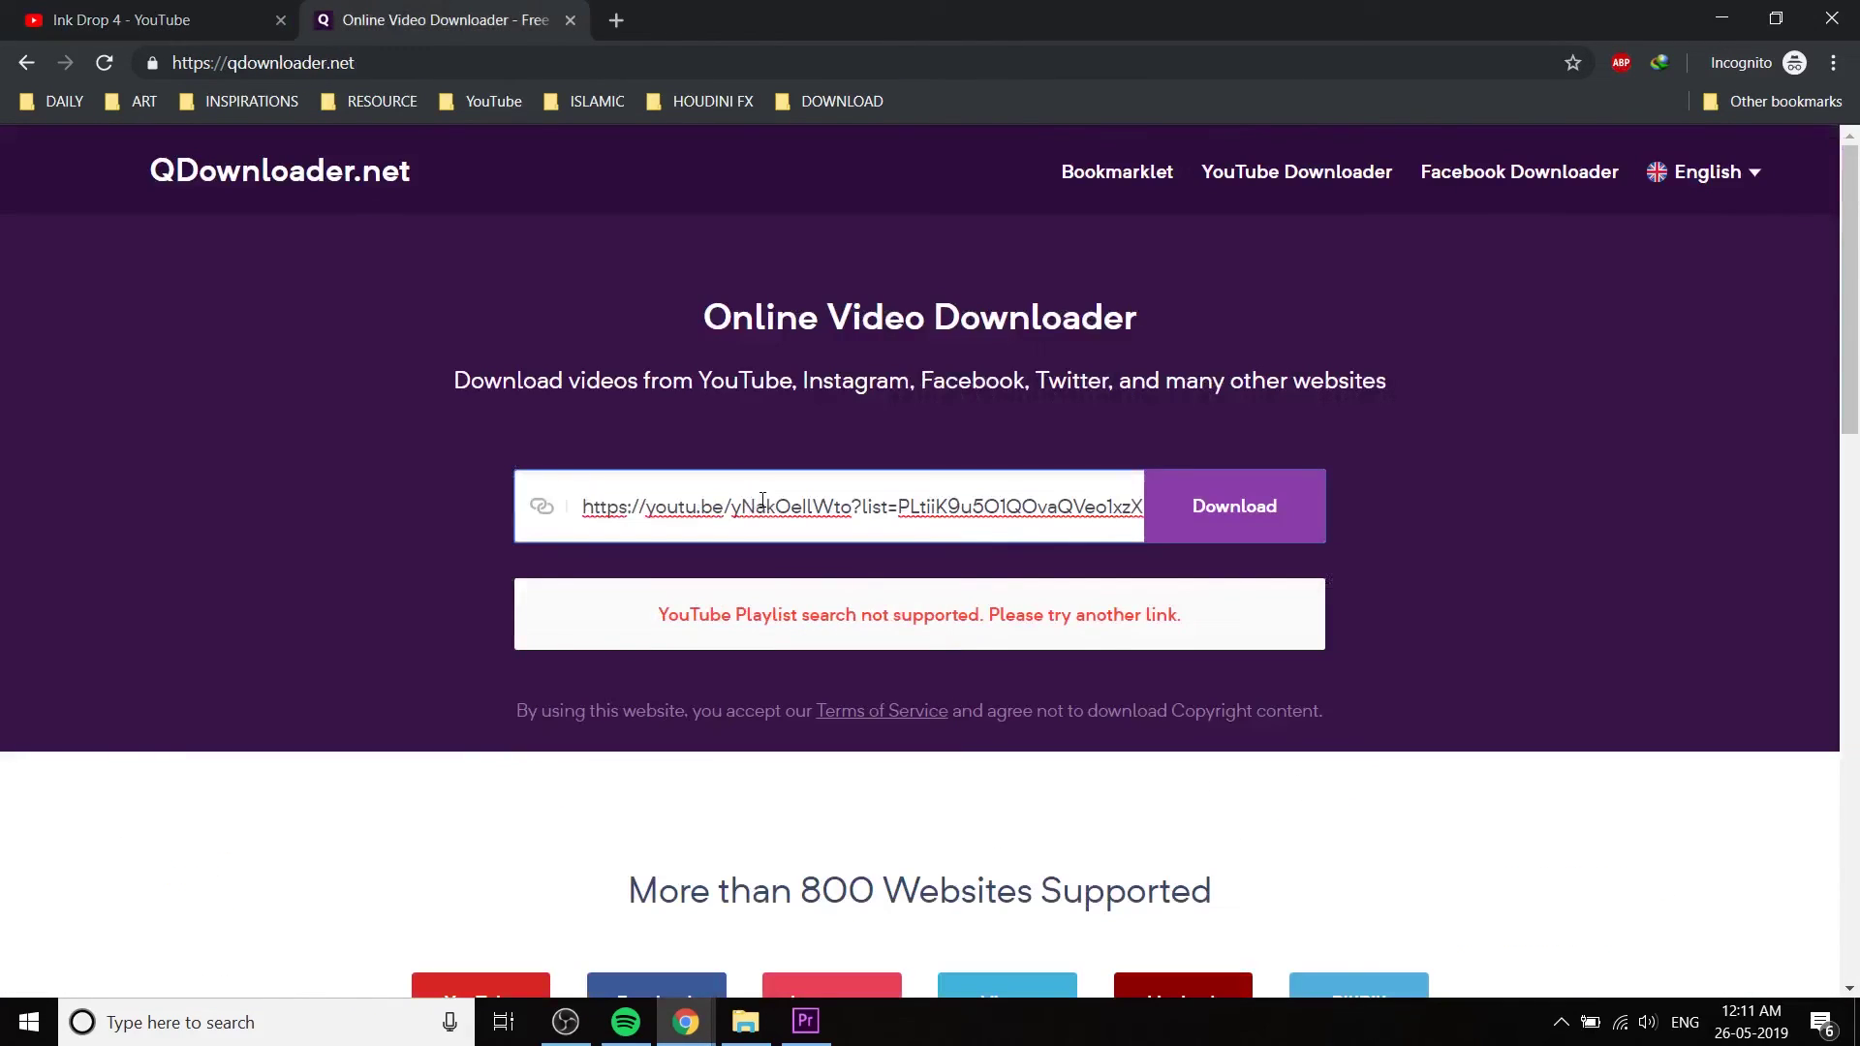
drag(853, 506, 1622, 477)
key(BackSpace)
key(Return)
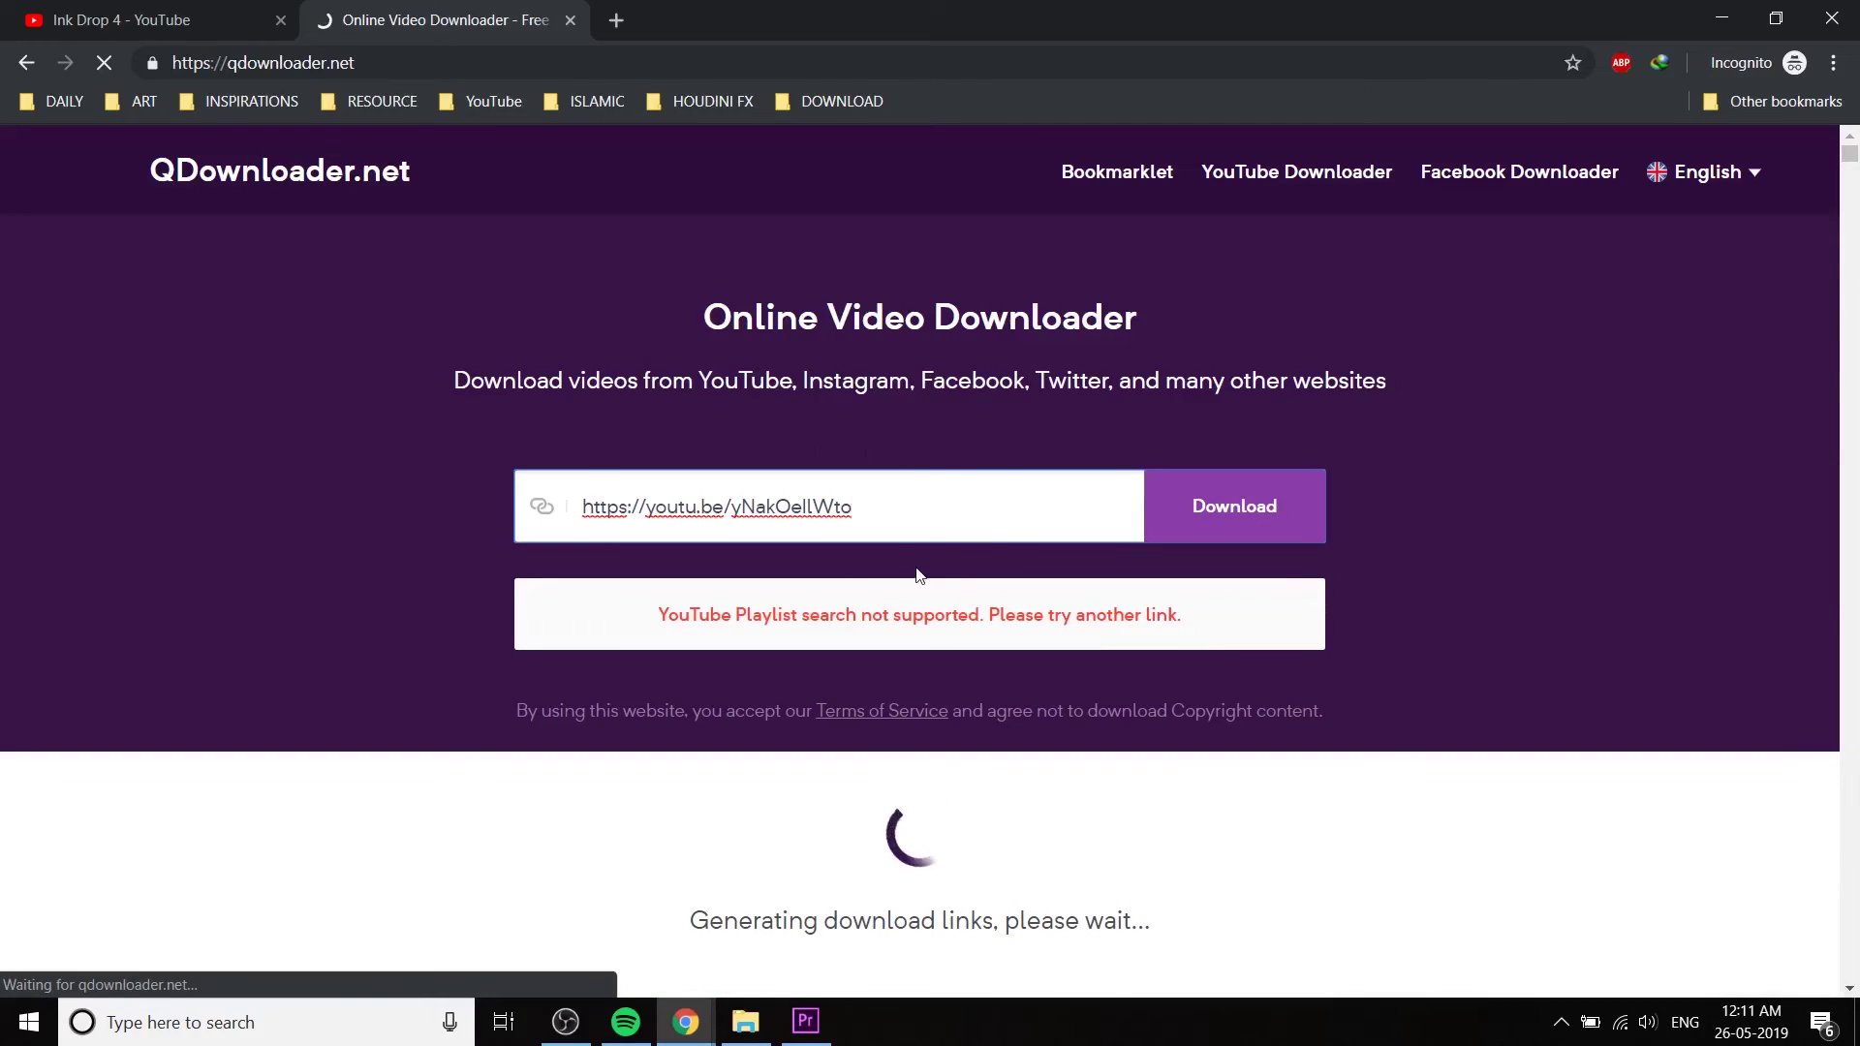
- Download the 720p mp4 version of Ink Drop 4 with sound
scroll(476, 695, down, 1)
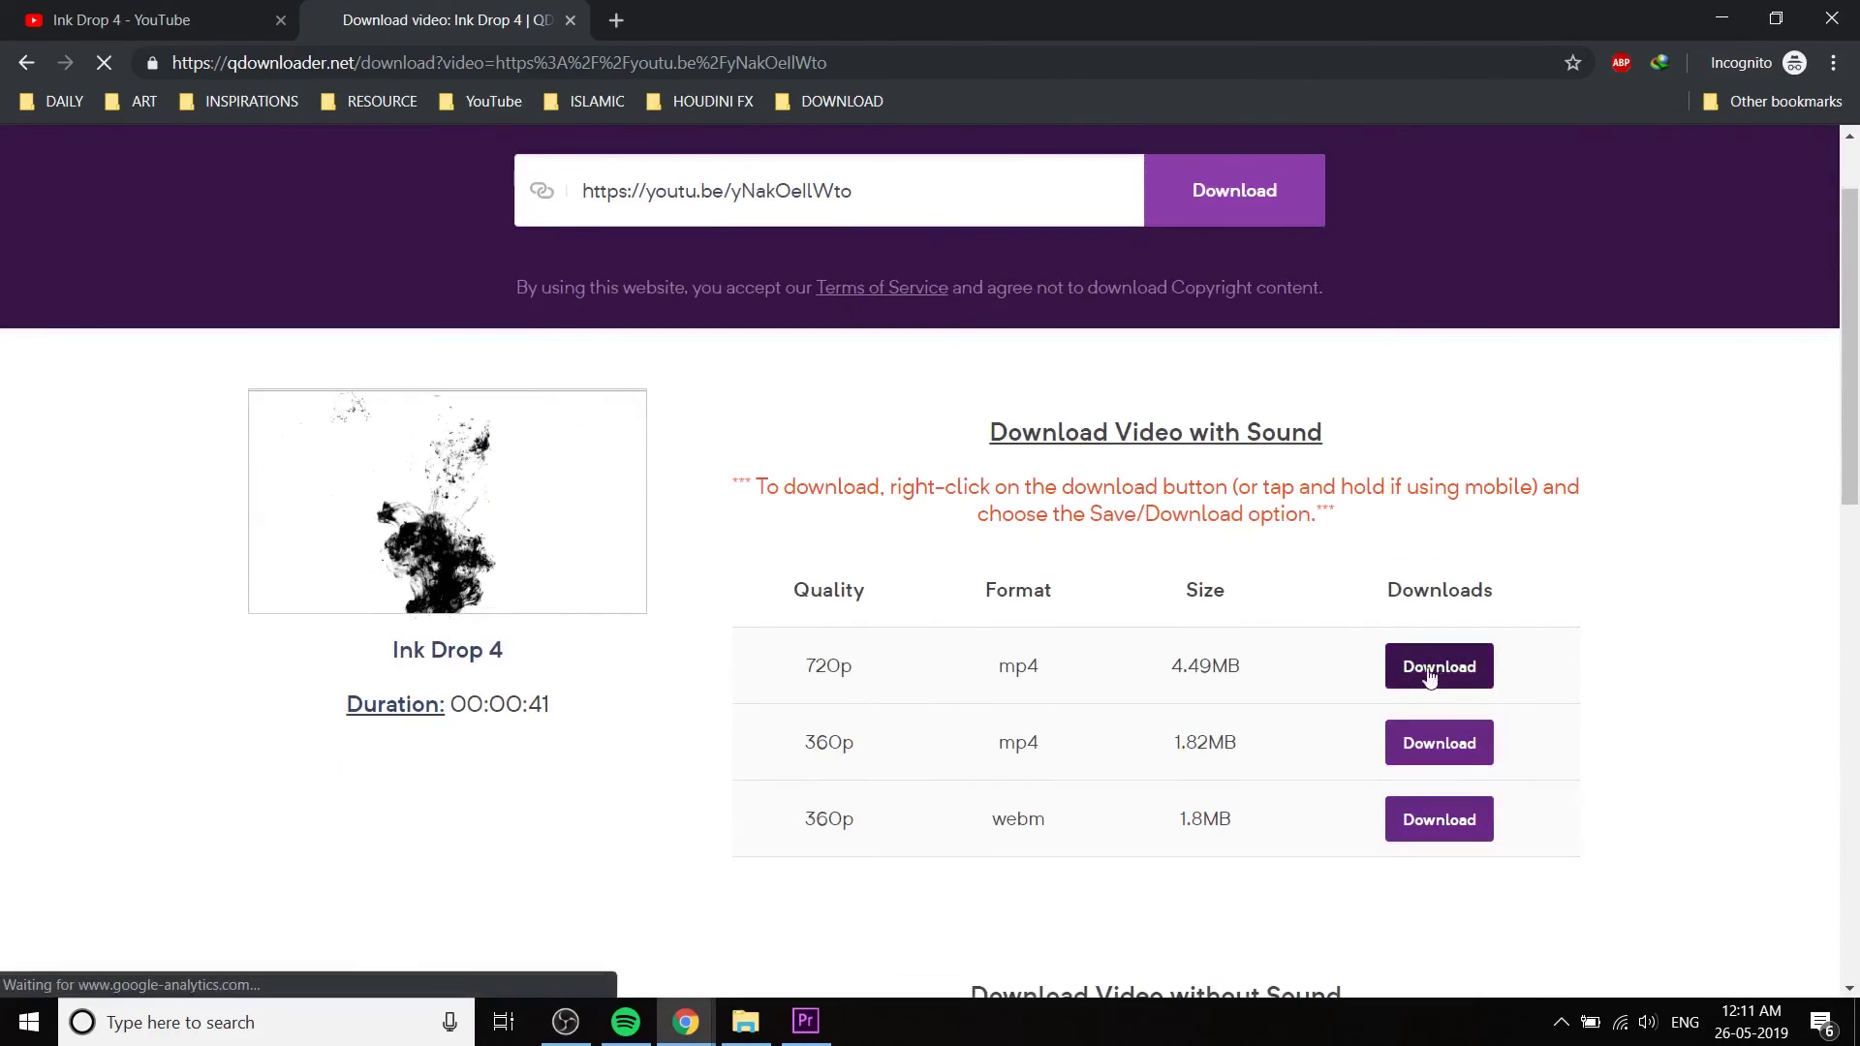
click(1439, 666)
click(951, 614)
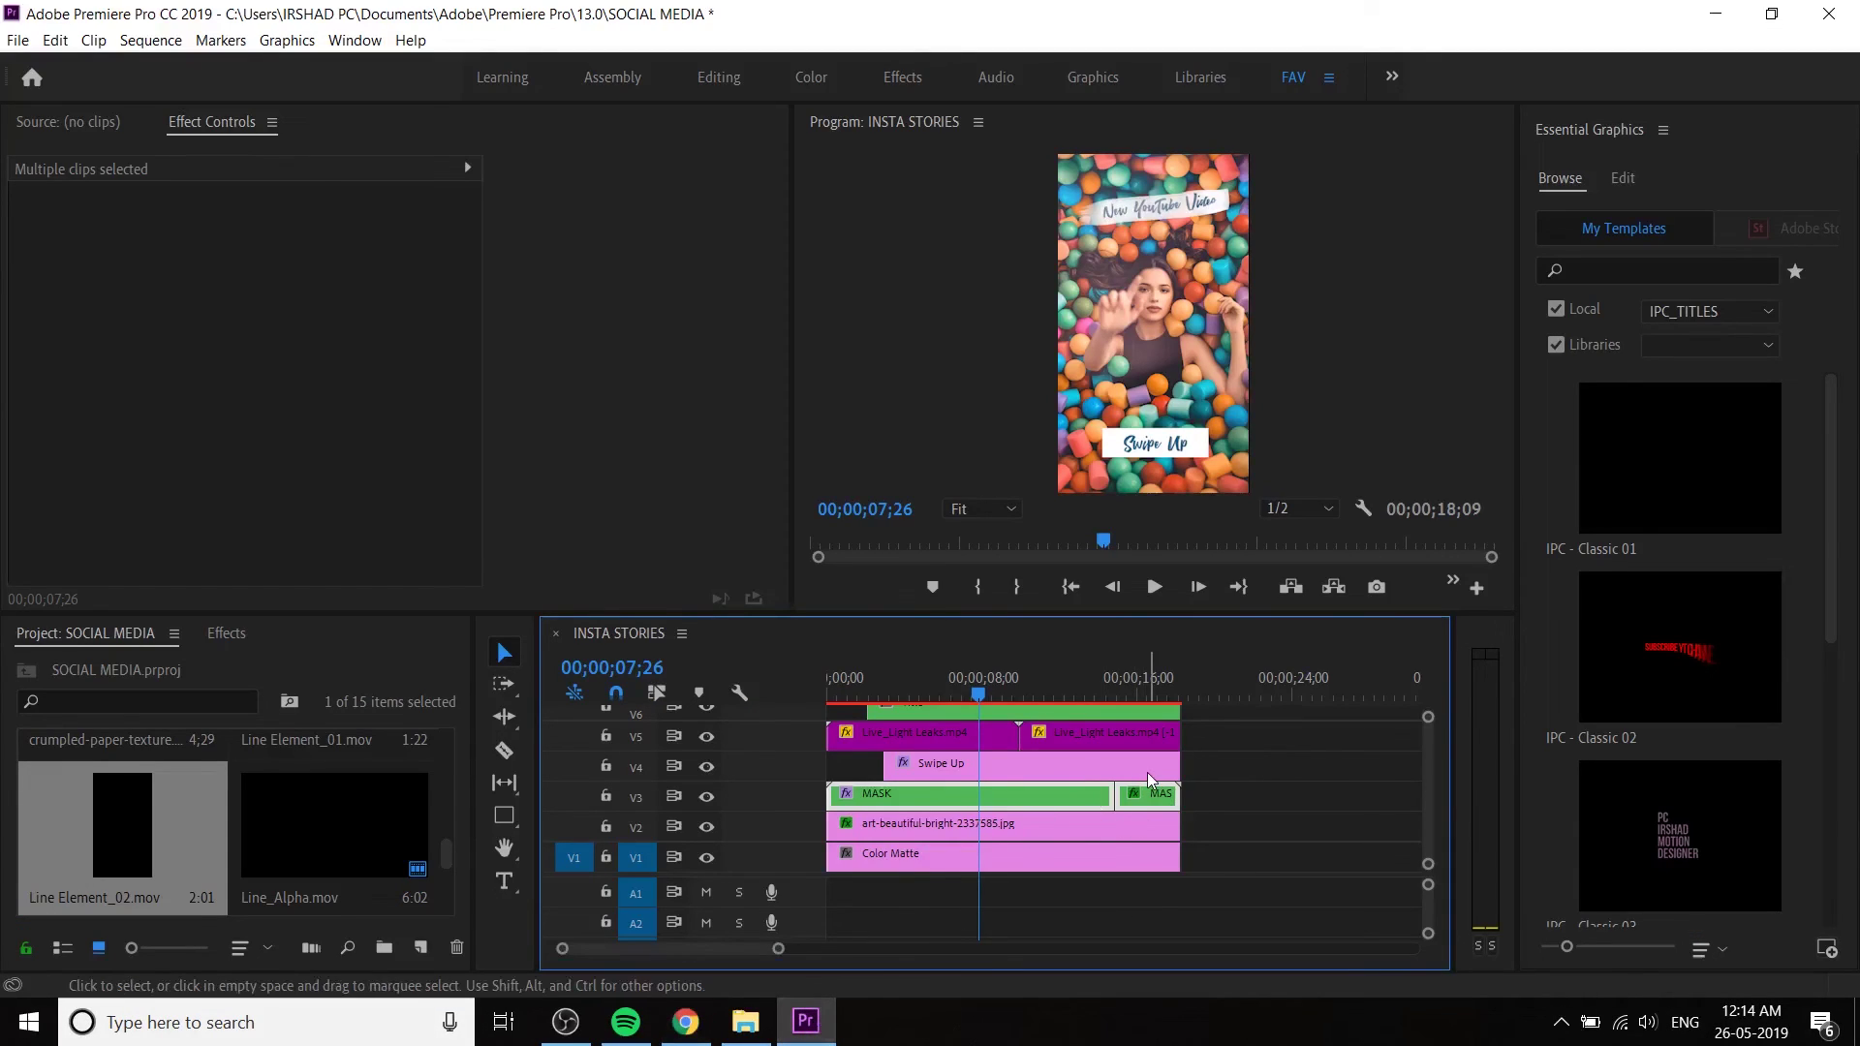
- Delete both MASK clips from track V3 of the INSTA STORIES sequence in Premiere Pro
click(1225, 805)
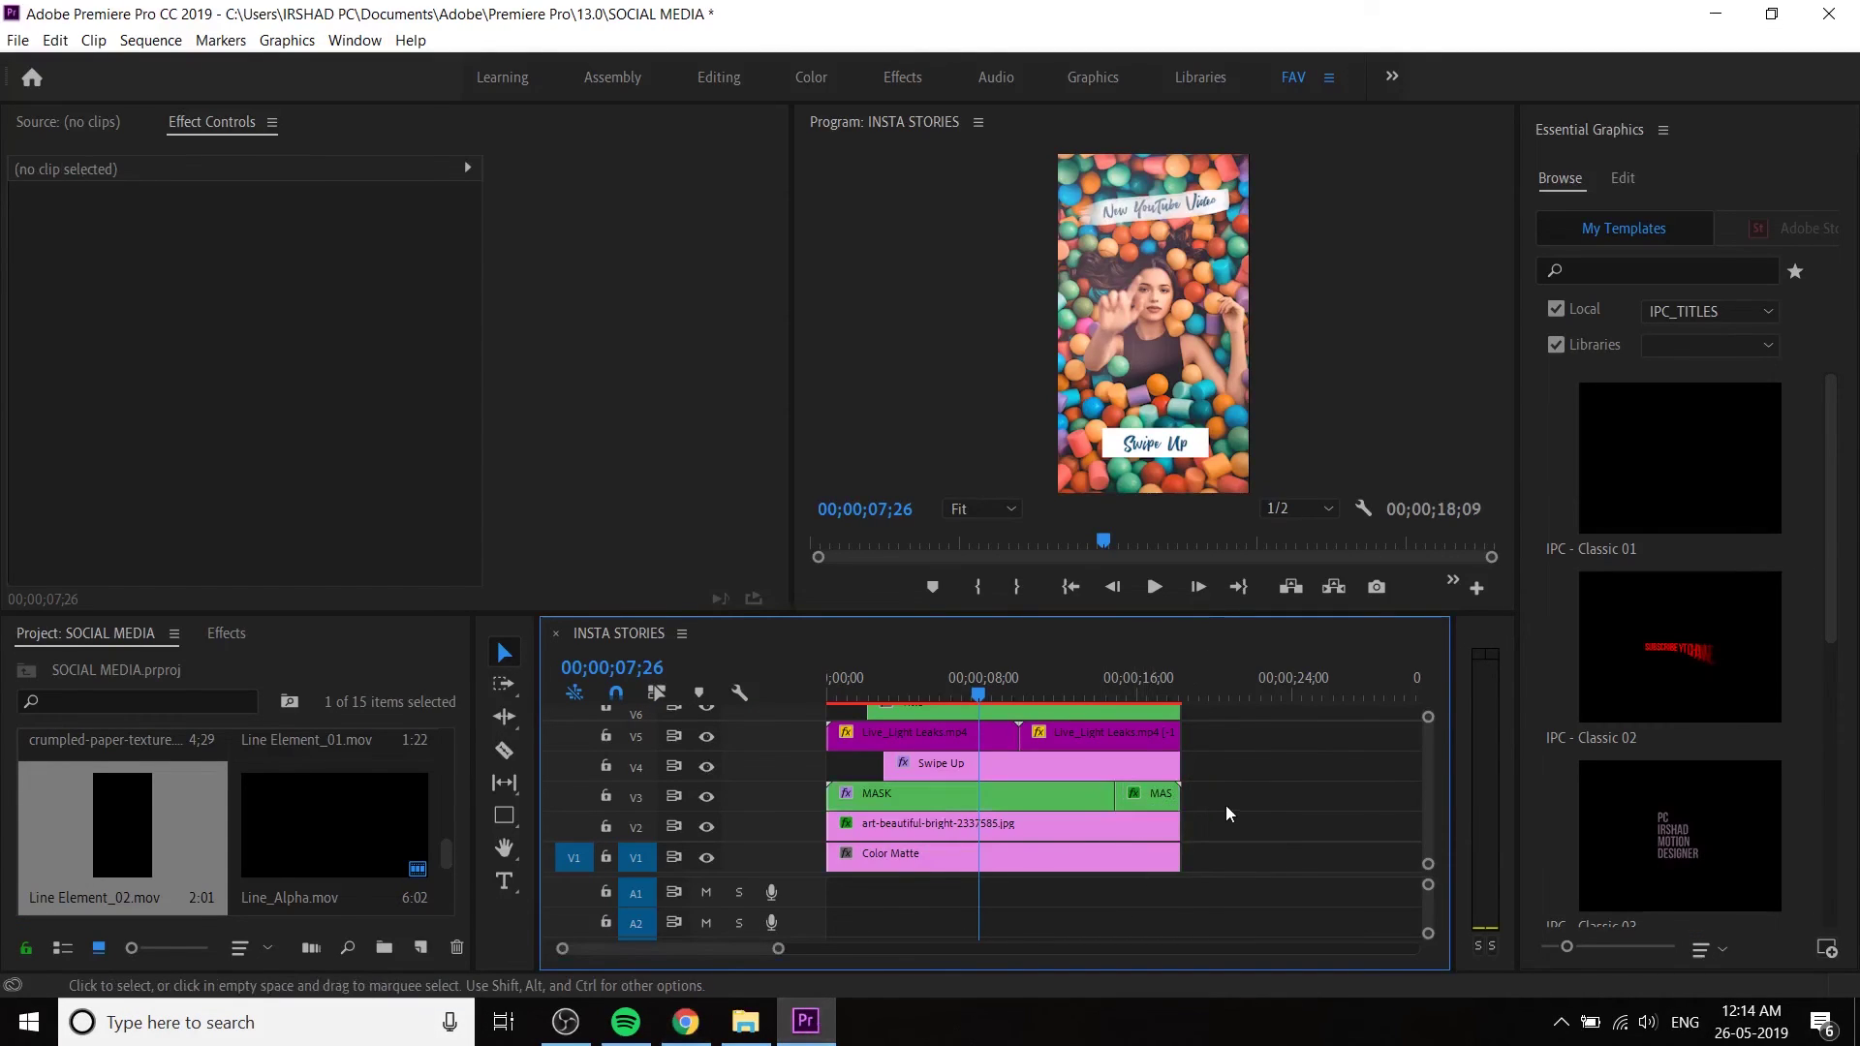
drag(1202, 796, 907, 791)
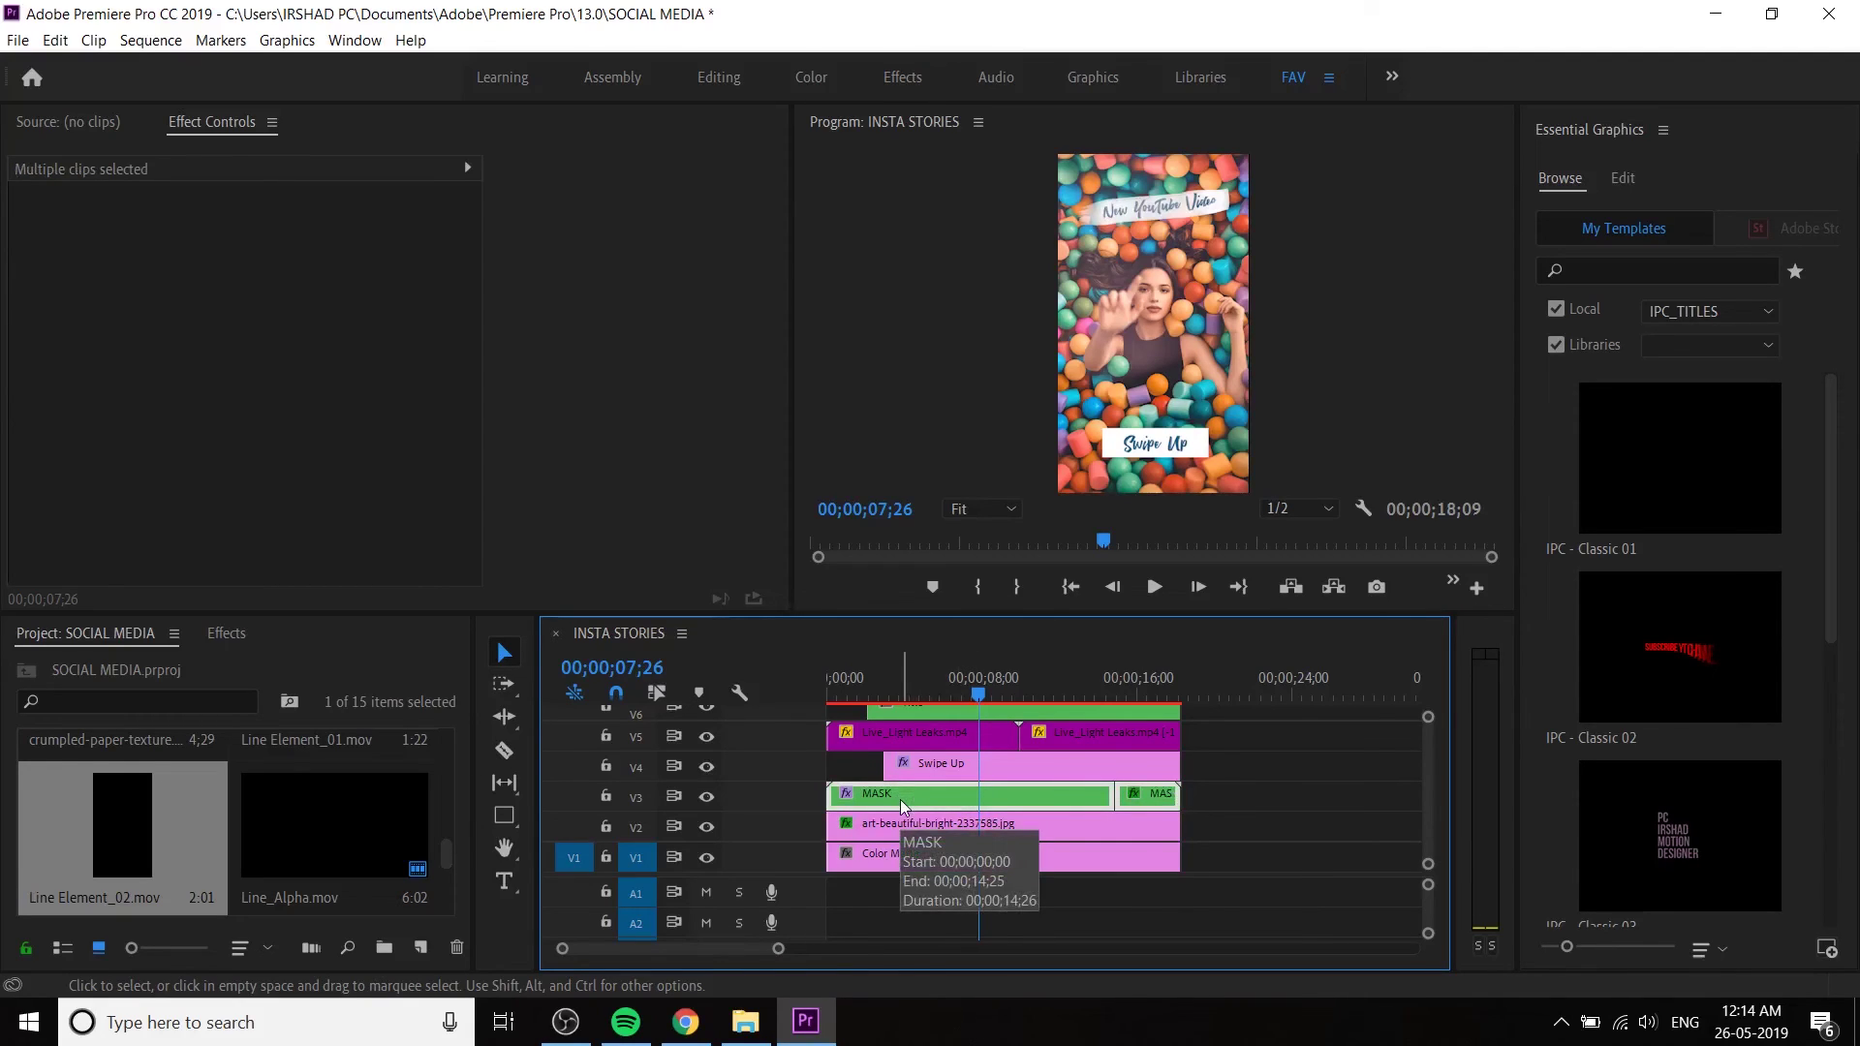
key(Delete)
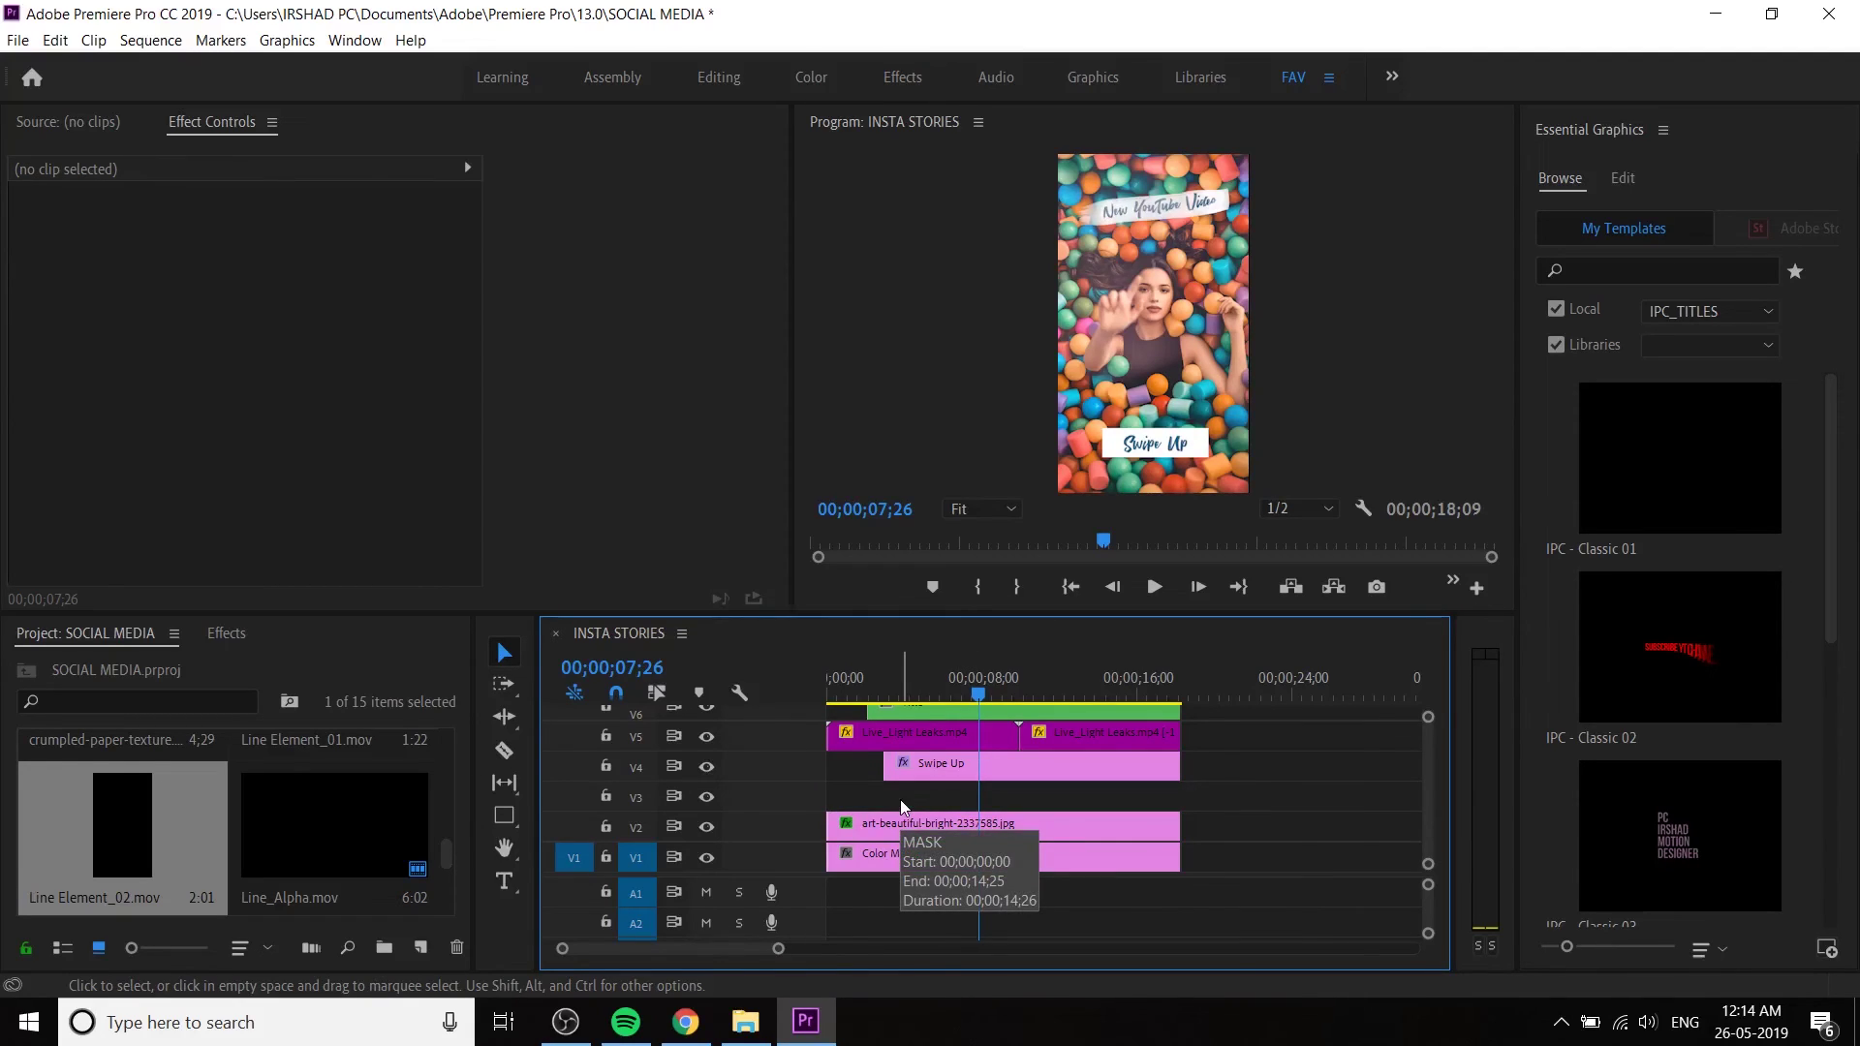
- Replace the Color Matte on V1 with attractive-curly-hair-daylight-2334260 from the INSTA STORIES folder, stretched across the whole sequence
click(745, 1022)
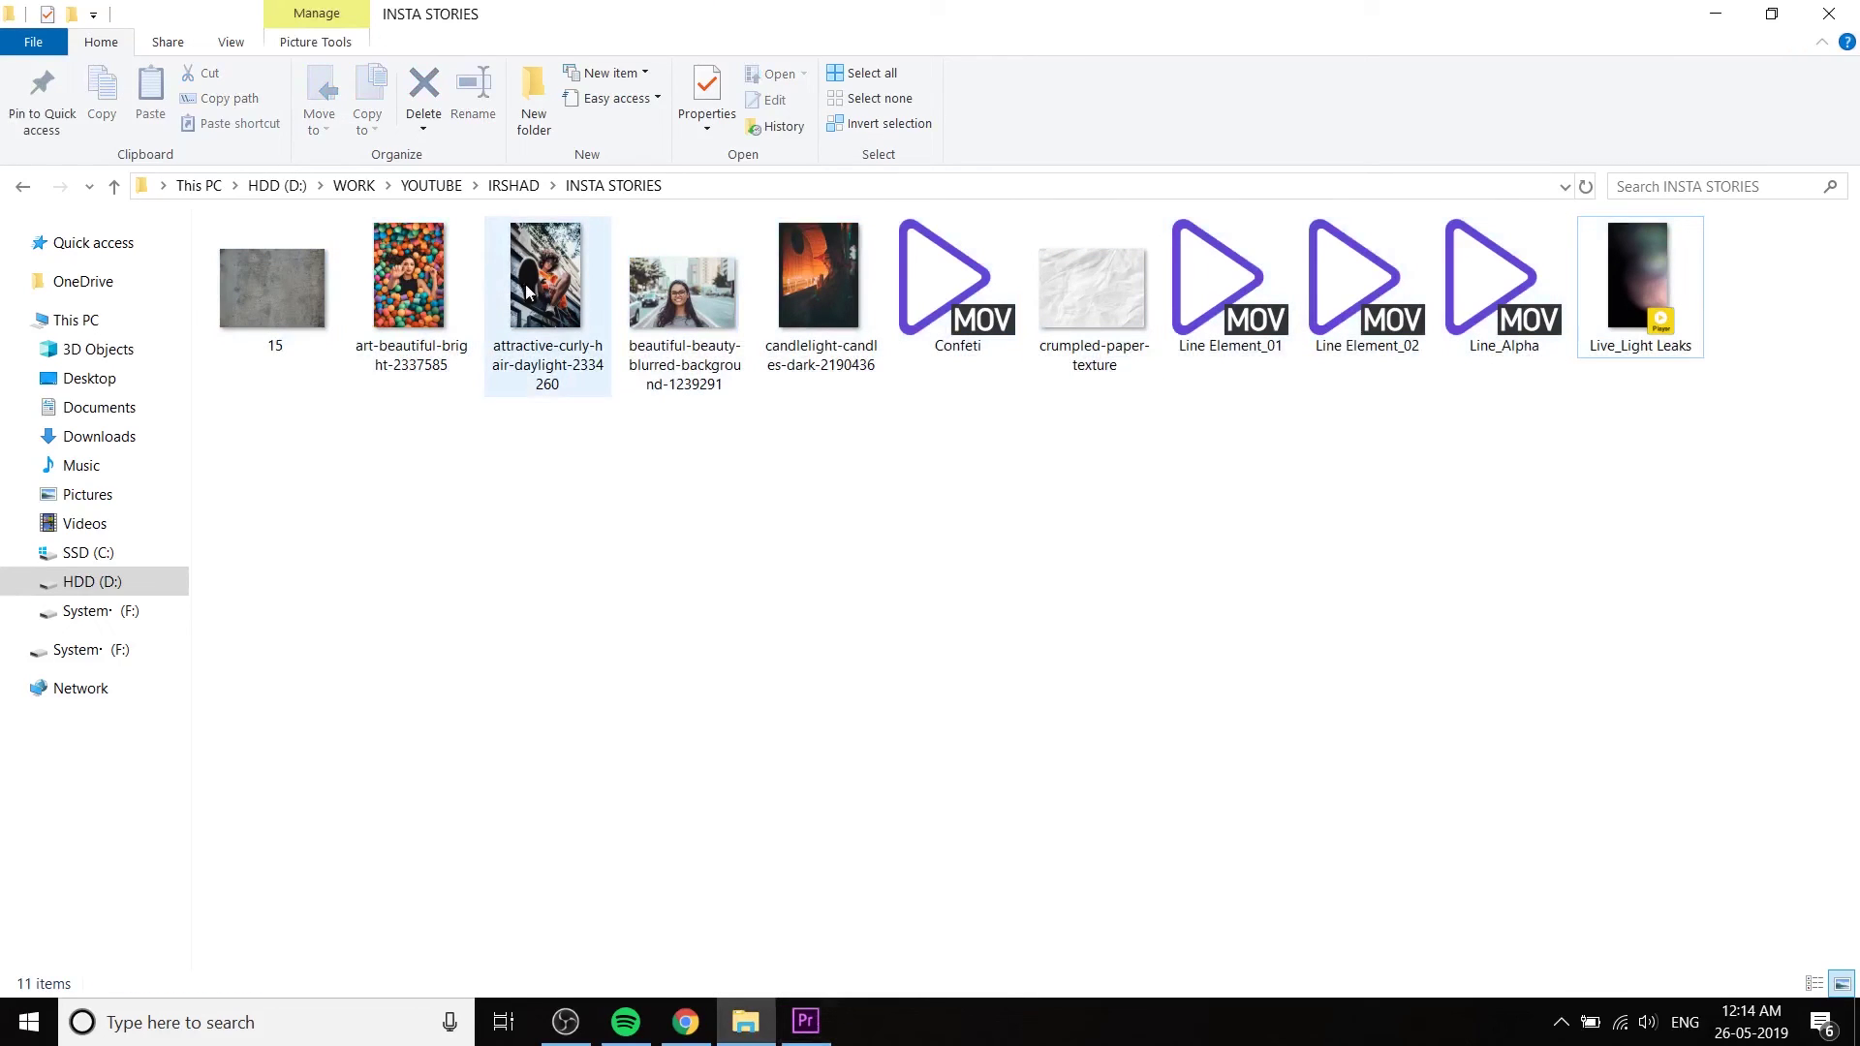
drag(526, 290, 1229, 789)
click(1089, 859)
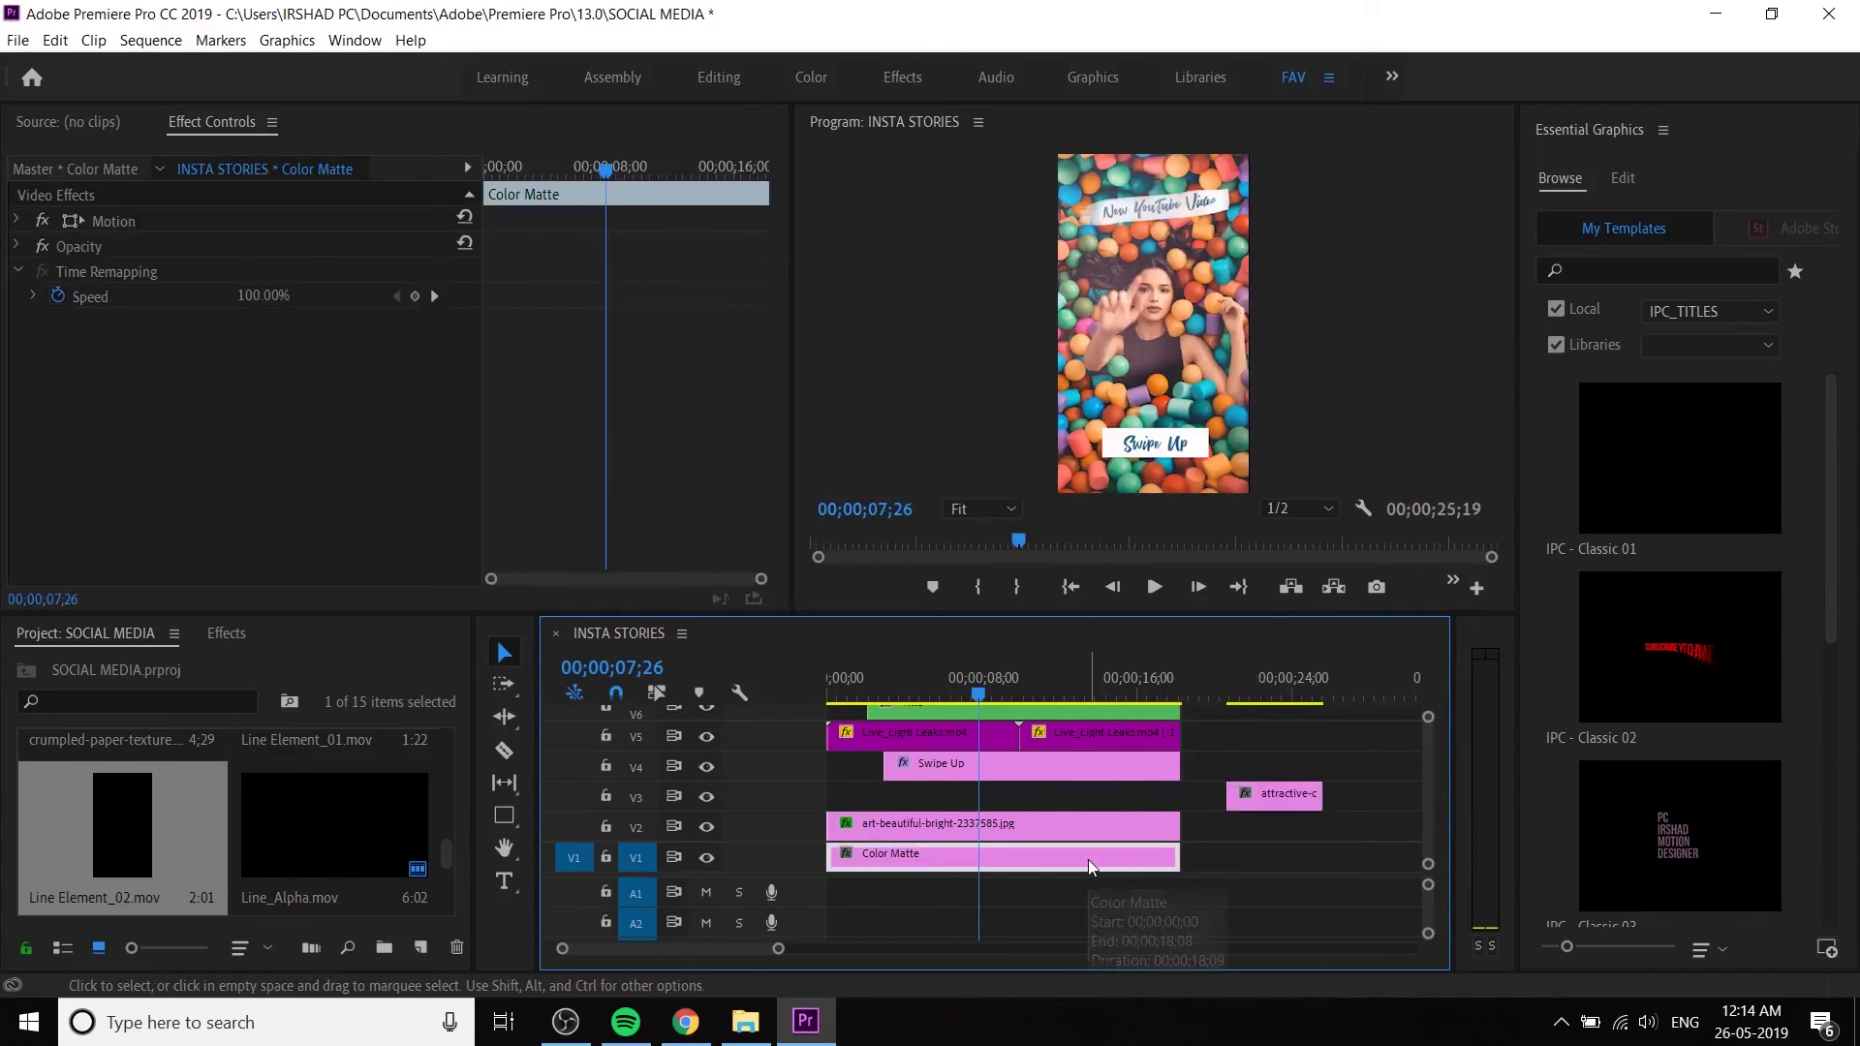
key(Delete)
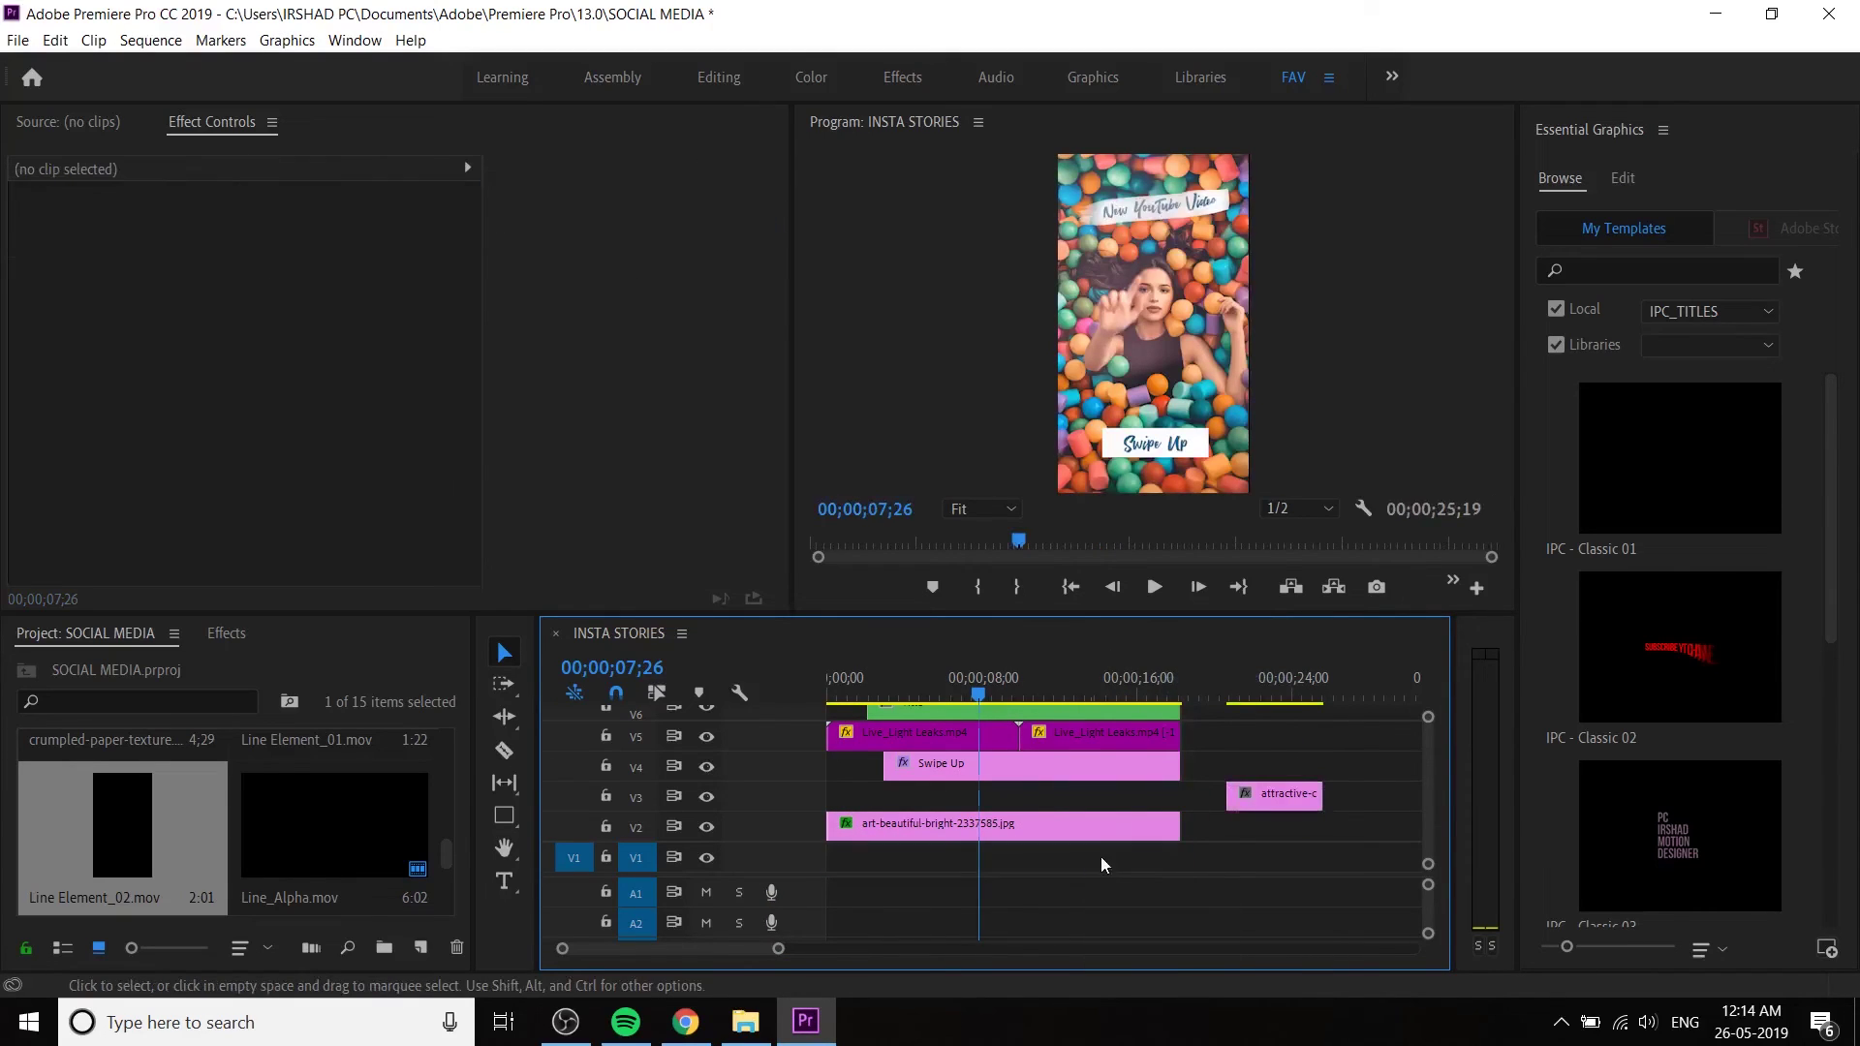
click(1023, 823)
click(1244, 801)
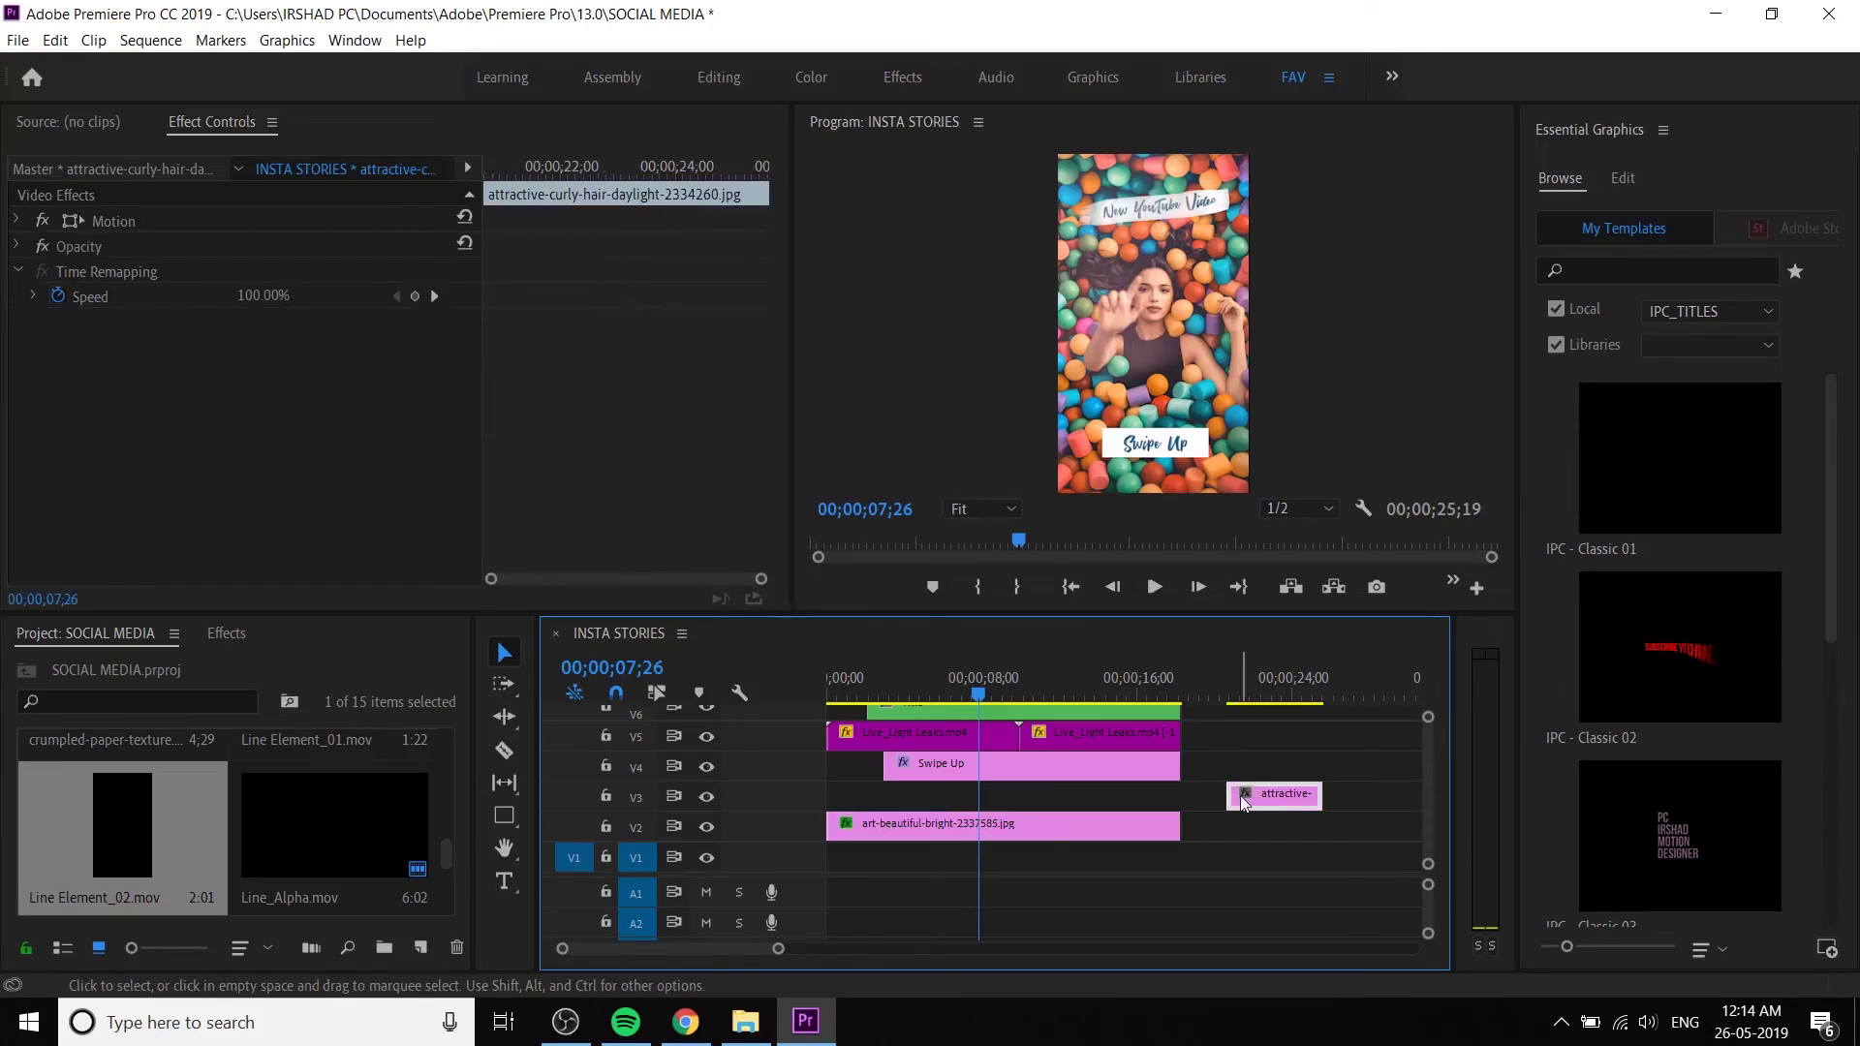
drag(1263, 804, 1180, 861)
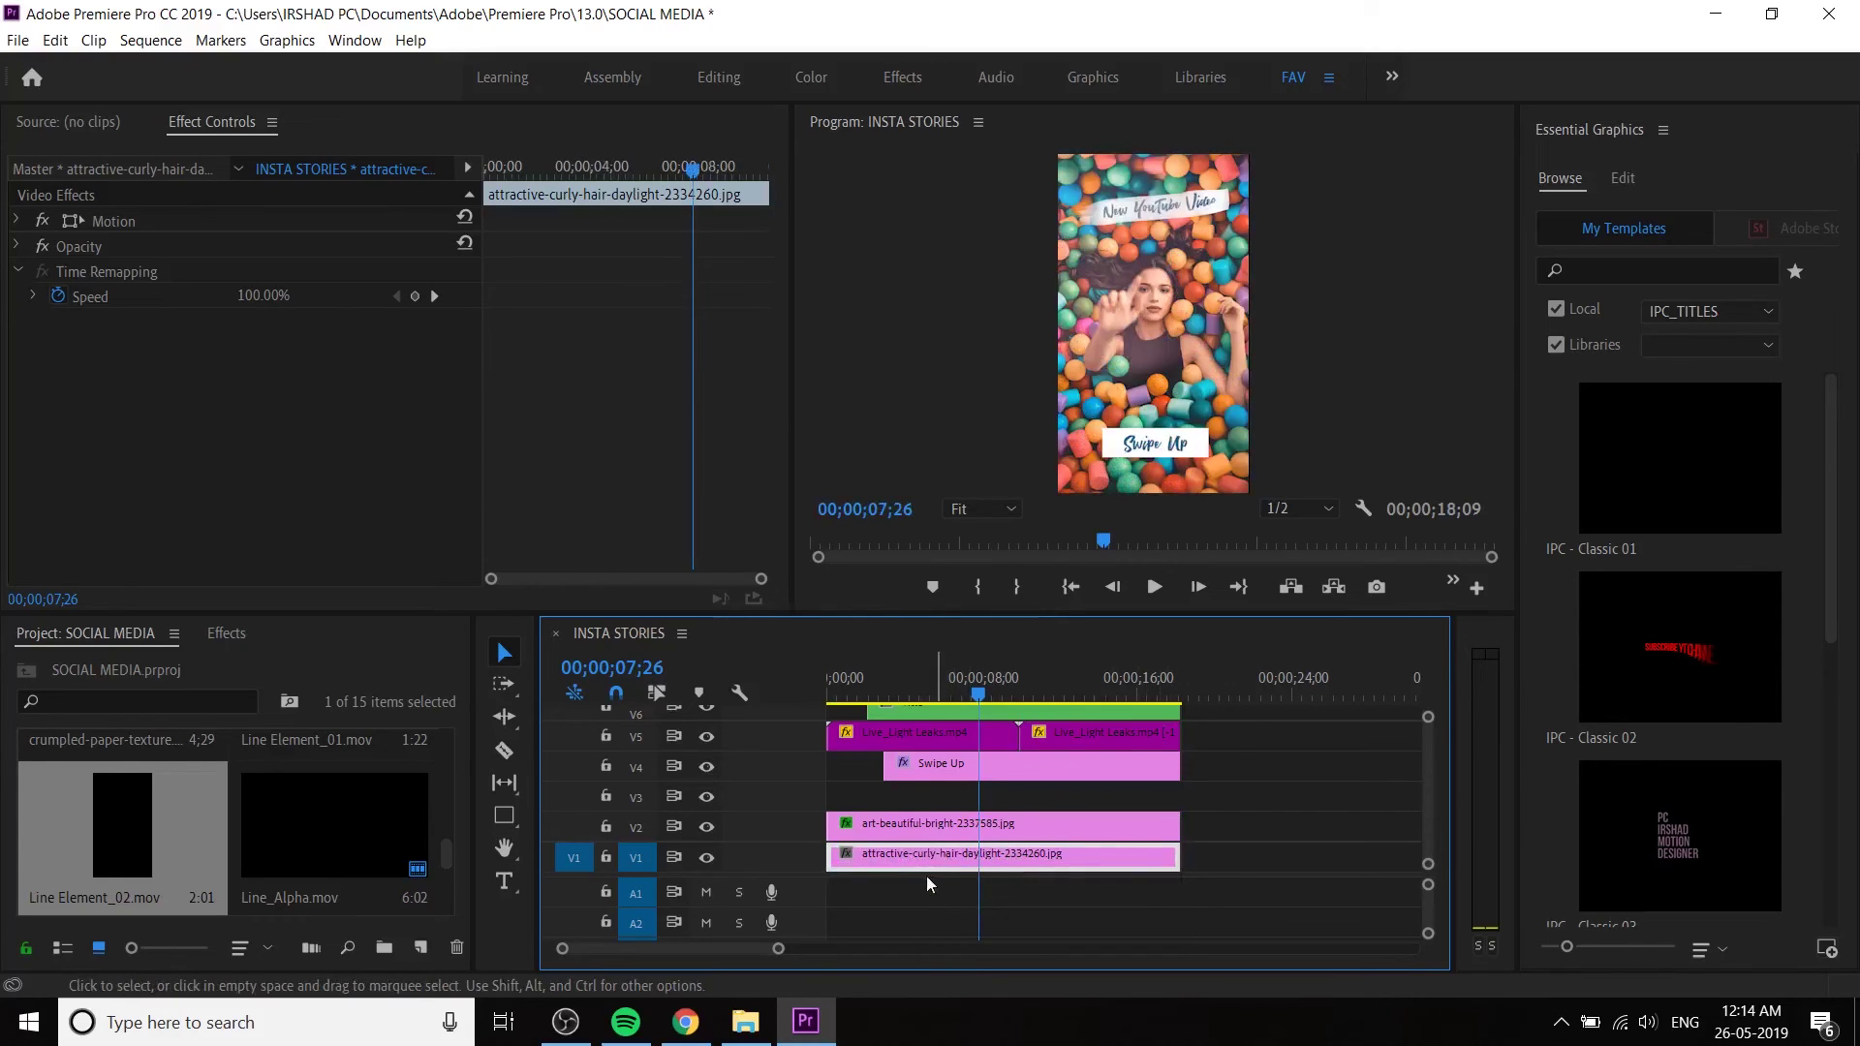
- Import Ink Blot 01, Ink Drop 4, Paint Brush Overlays_Transitions and videoplayback from the Downloads Video folder into the project
click(750, 1020)
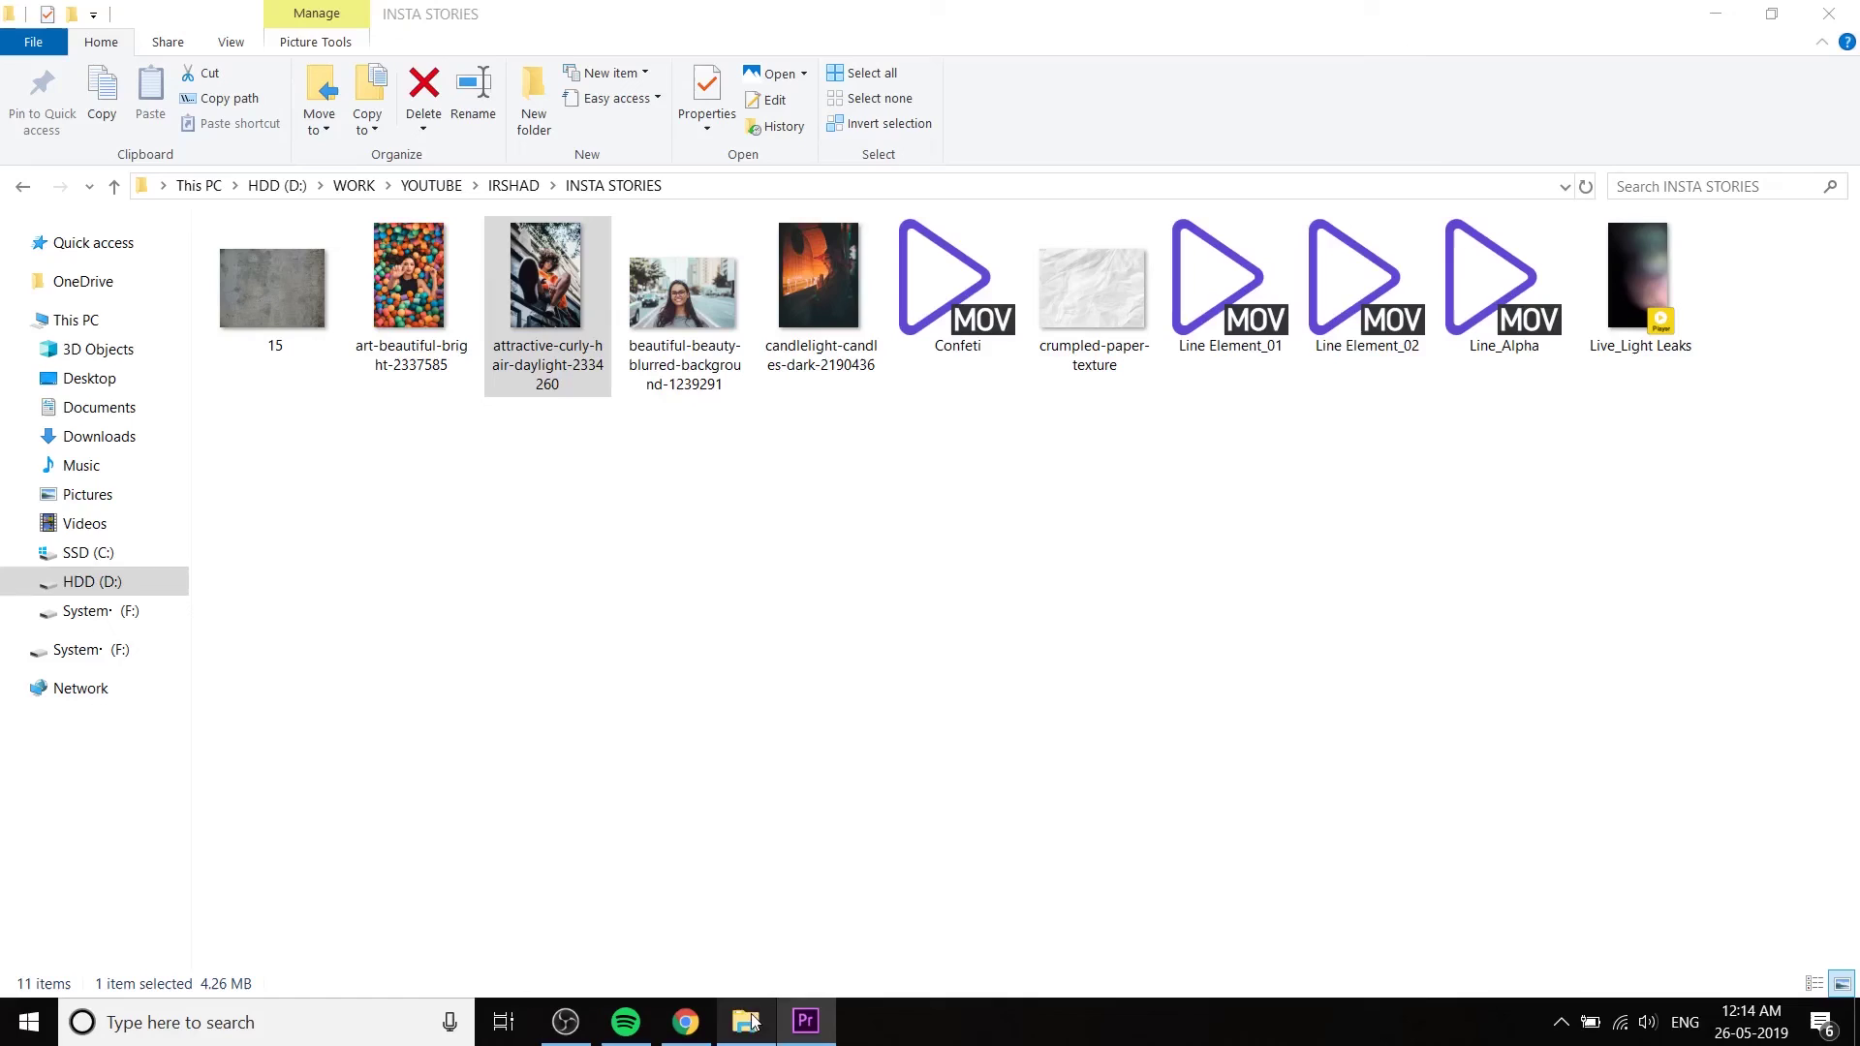
click(135, 449)
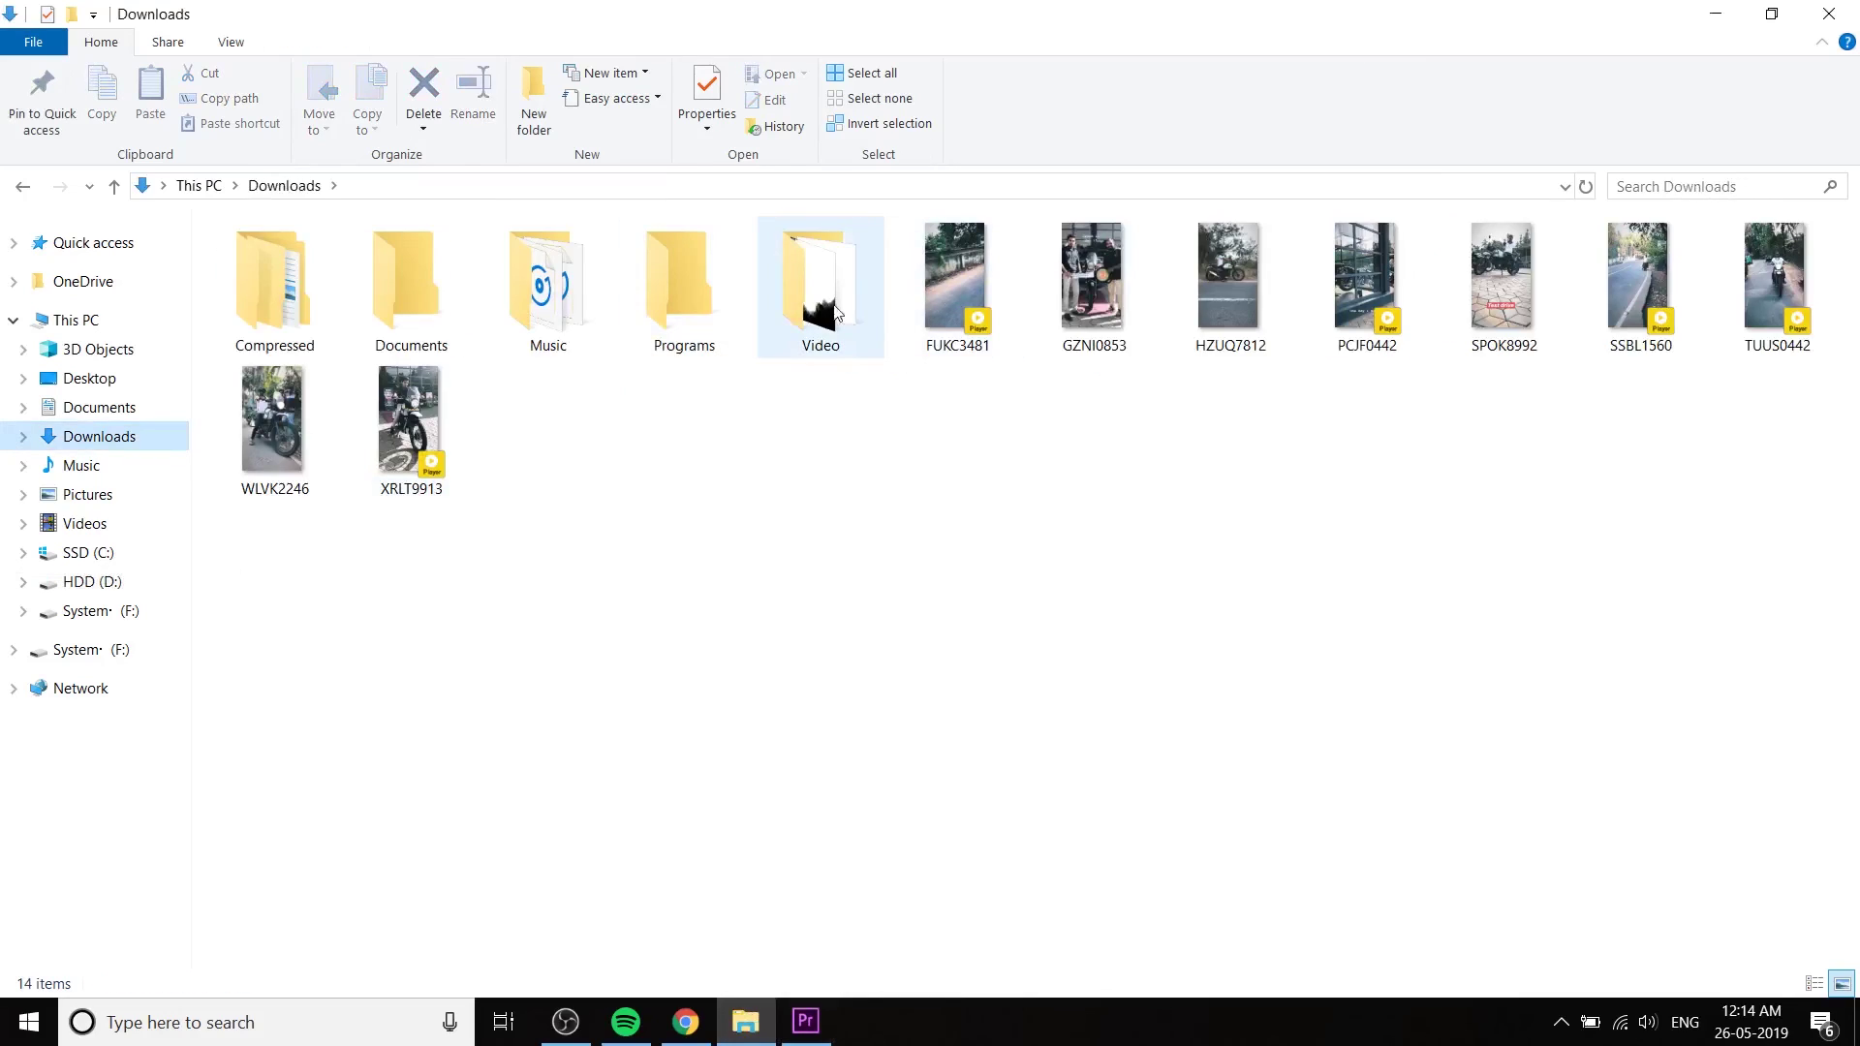
double_click(833, 290)
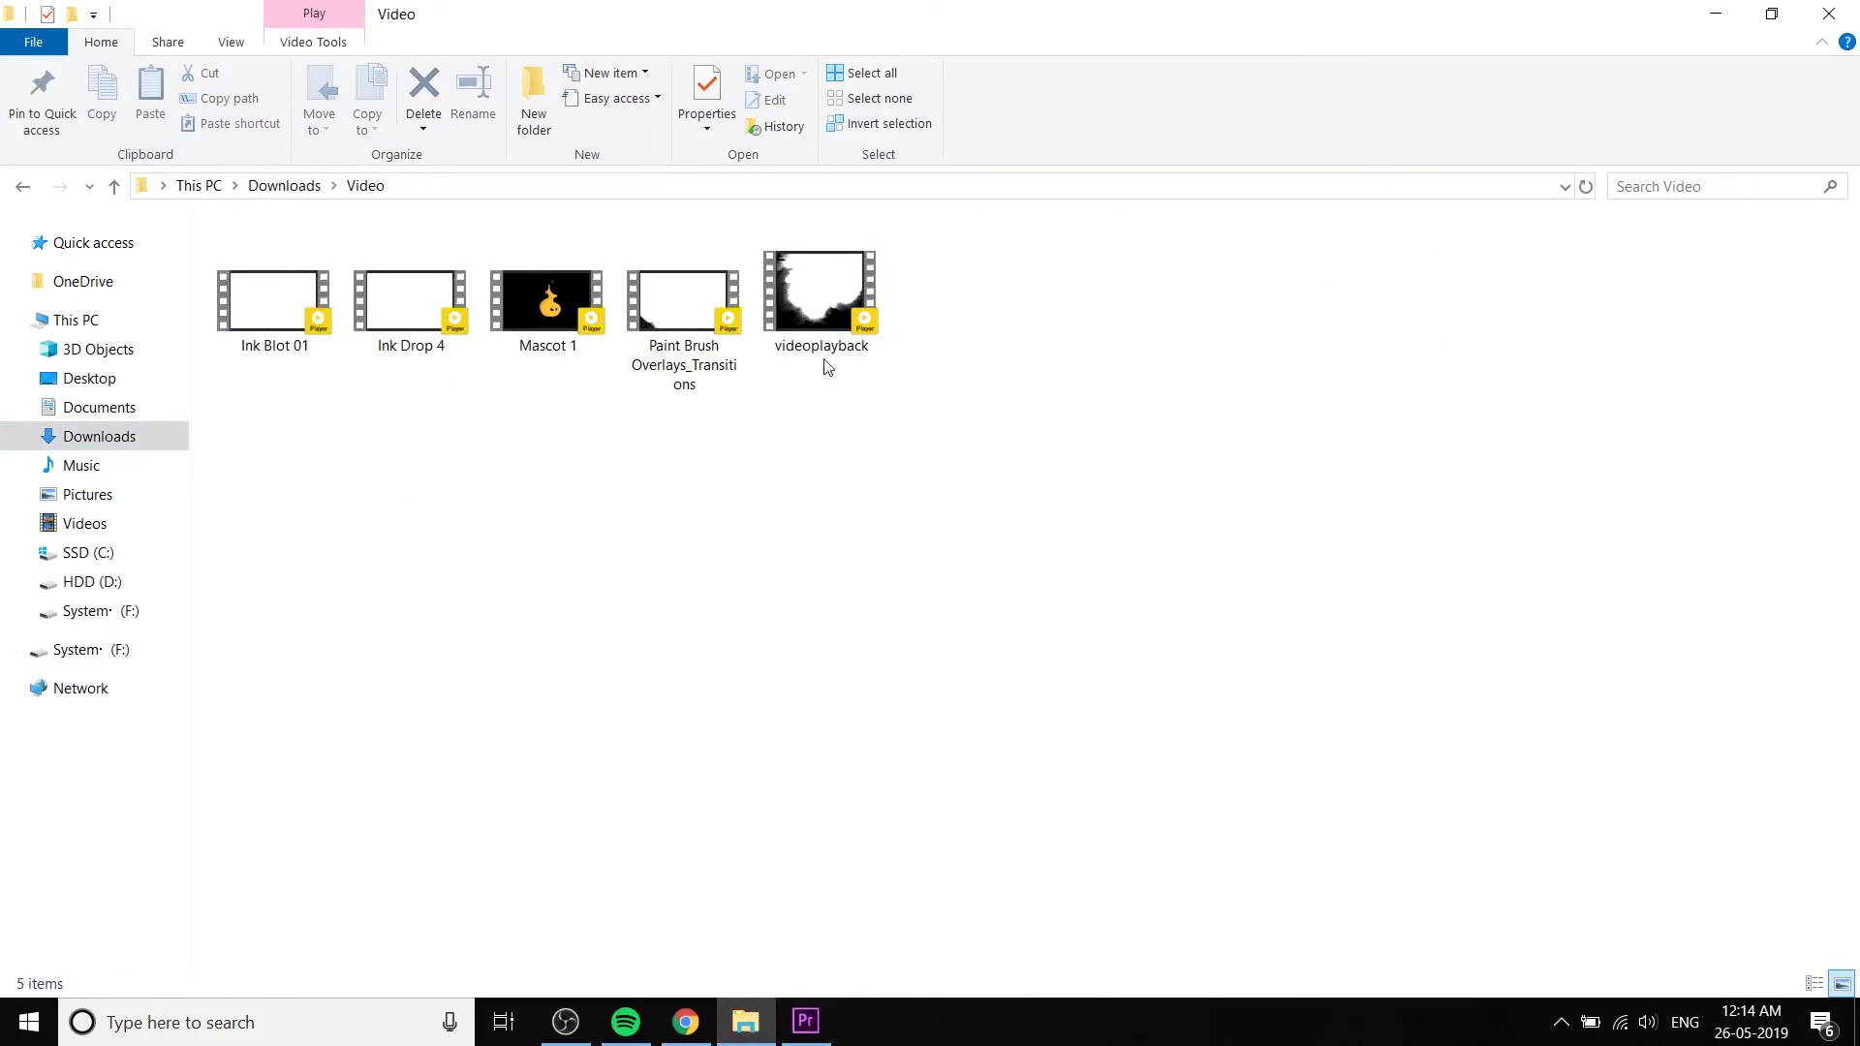
click(684, 300)
ctrl+click(822, 295)
ctrl+click(410, 300)
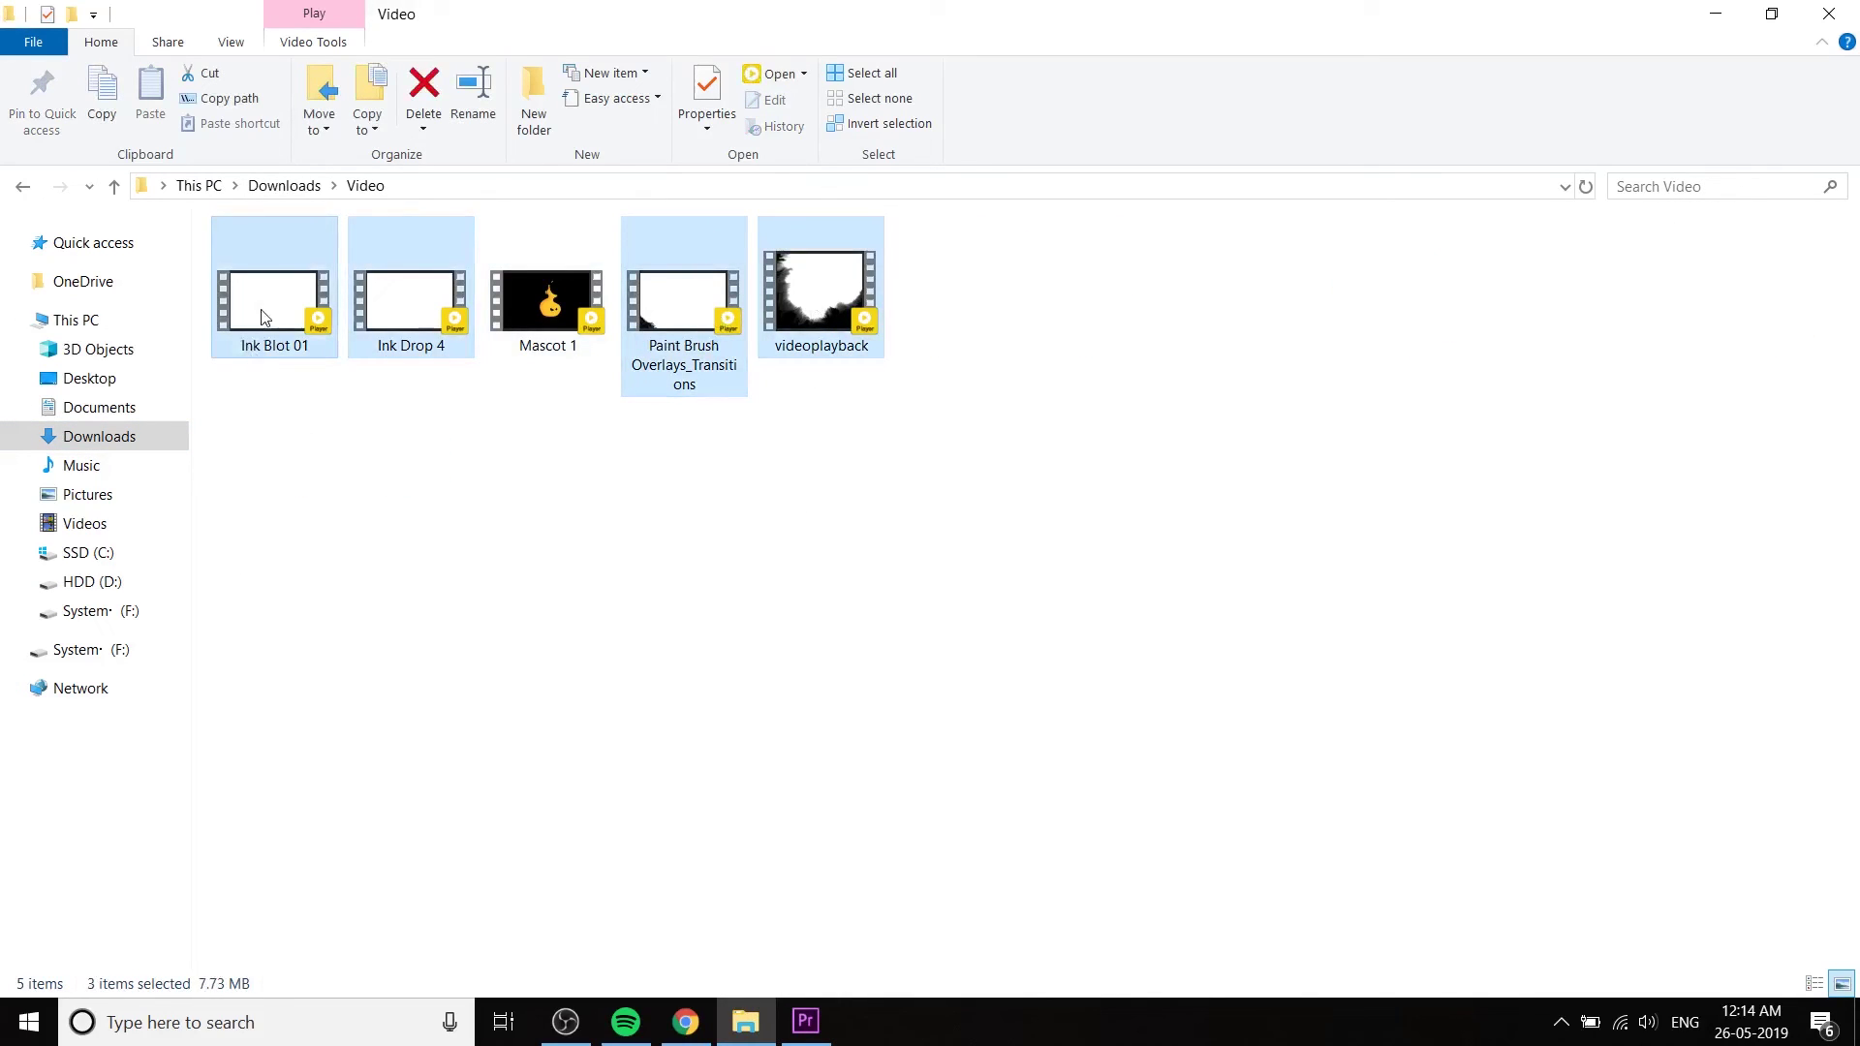
ctrl+click(265, 318)
mouse_move(264, 317)
mouse_down()
mouse_move(988, 918)
mouse_move(819, 1003)
mouse_move(349, 904)
mouse_move(238, 813)
mouse_up()
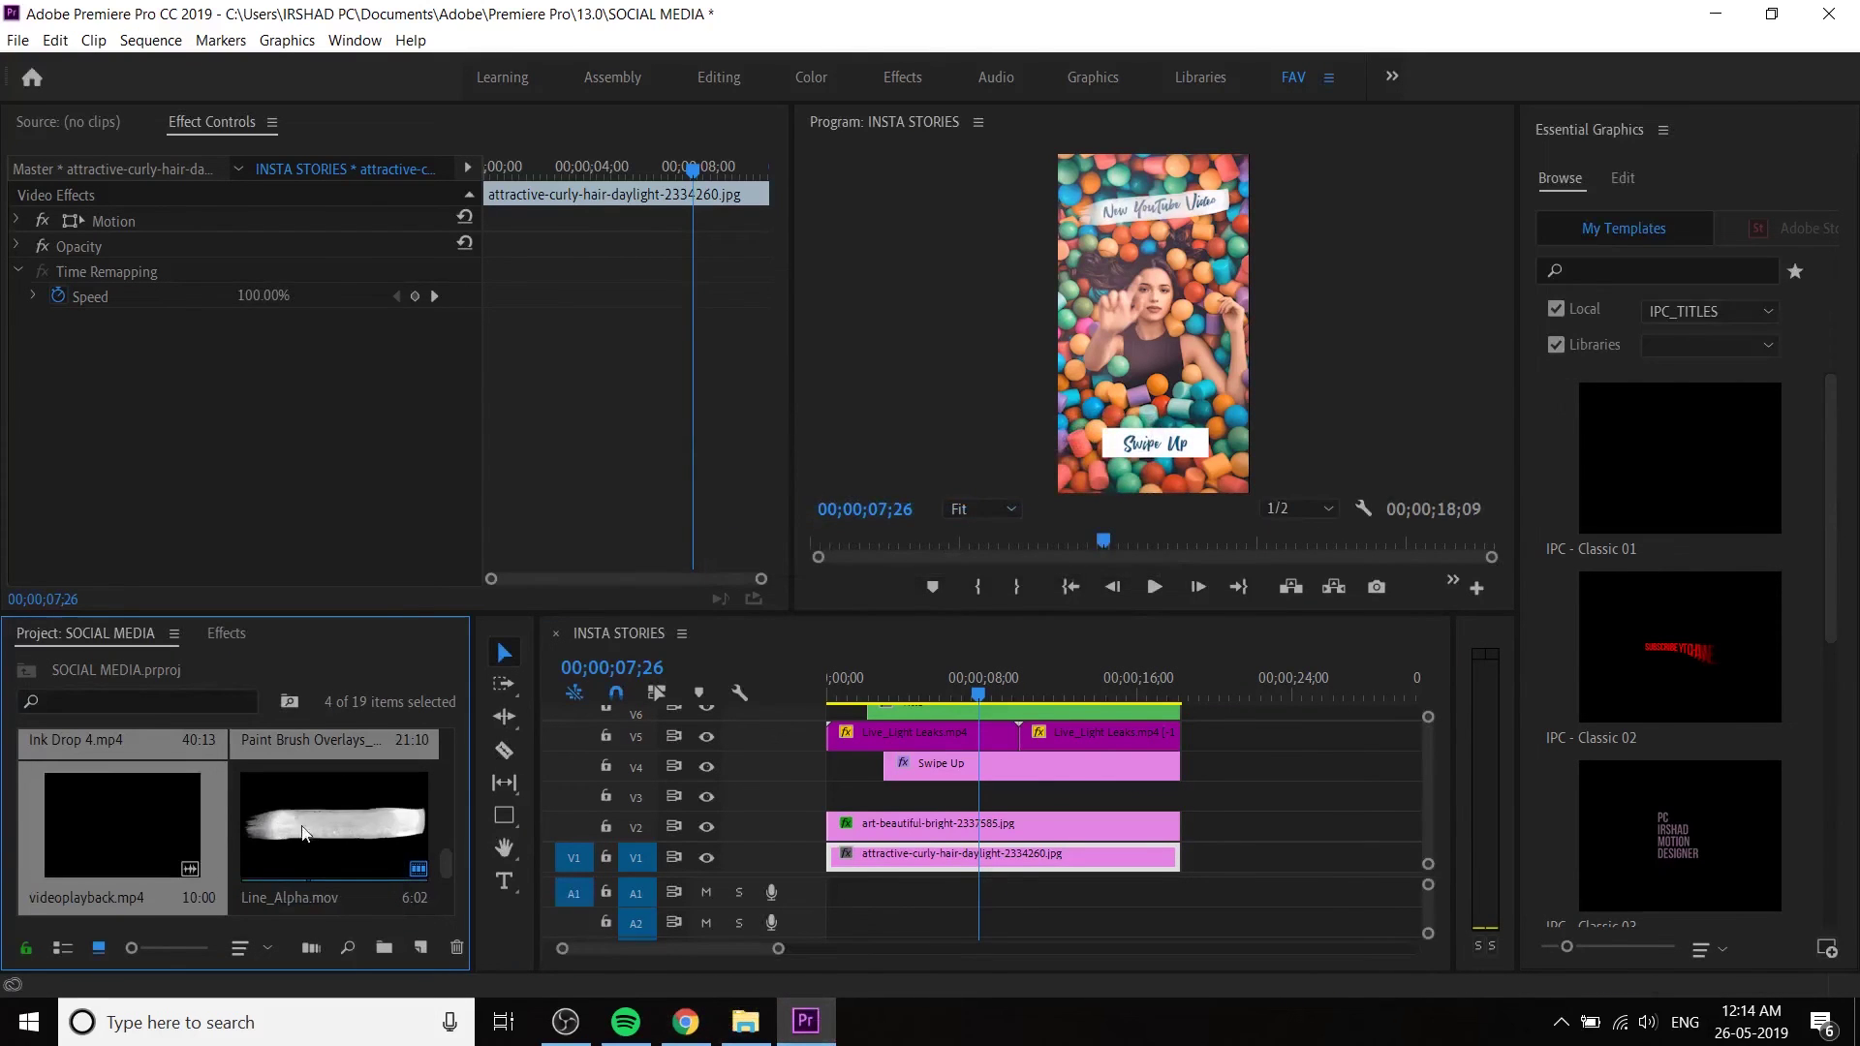
- Preview Paint Brush Overlays_Transitions, Ink Drop 4 and Ink Blot 01 in the Source monitor, scrubbing through the footage
scroll(131, 891, up, 1)
double_click(286, 850)
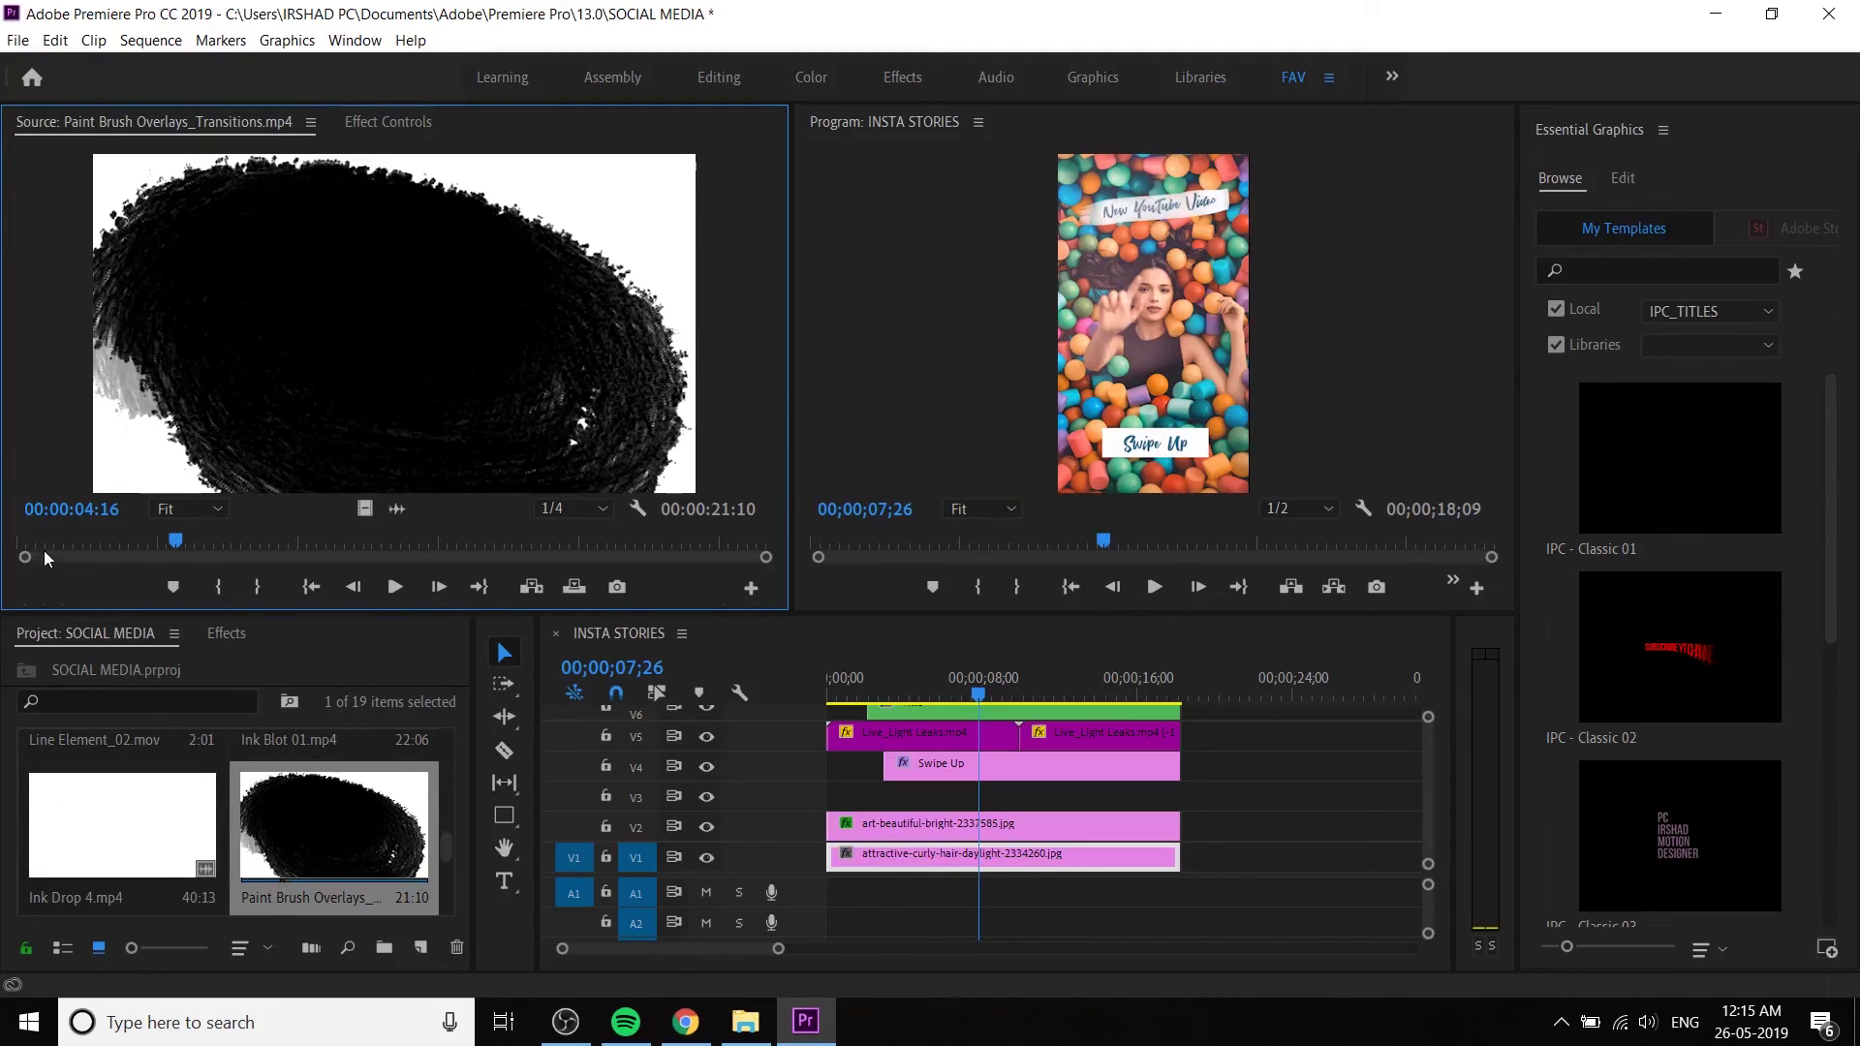
double_click(105, 802)
drag(38, 558, 212, 550)
drag(328, 557, 765, 547)
scroll(383, 780, up, 1)
click(367, 824)
double_click(367, 825)
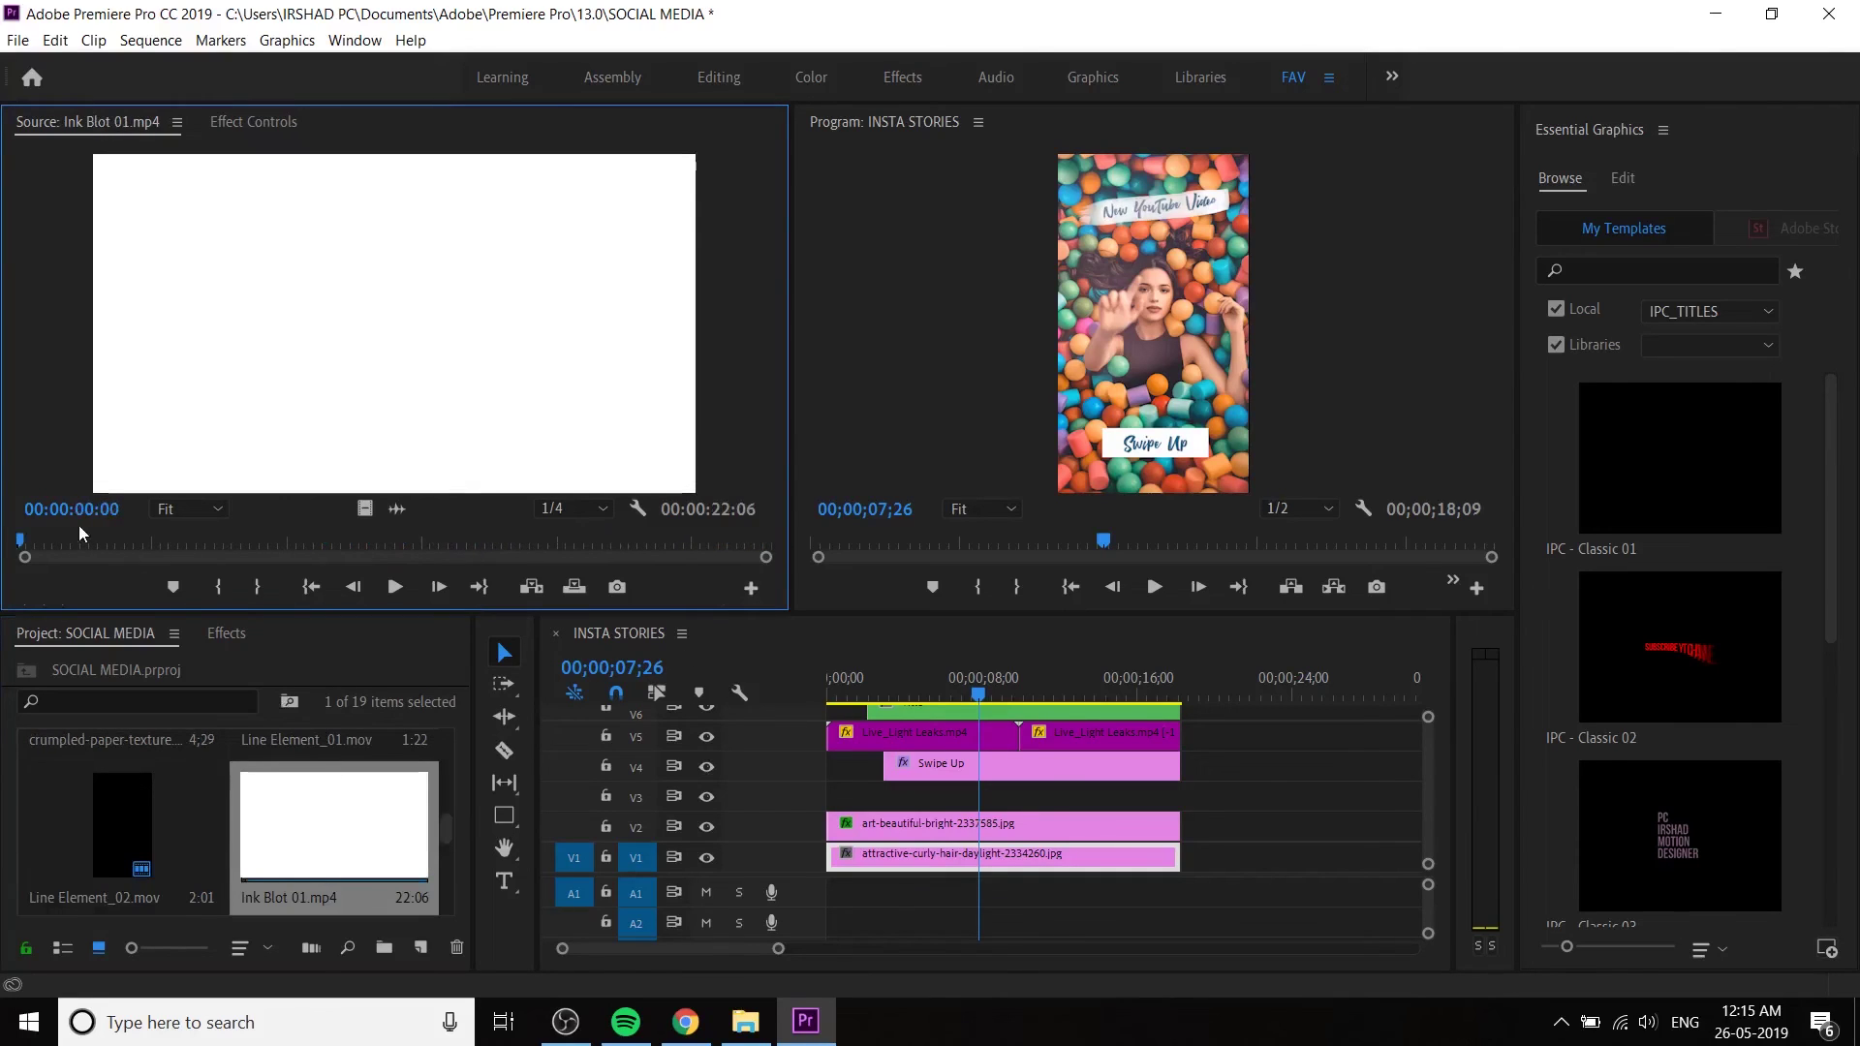
drag(58, 547, 765, 544)
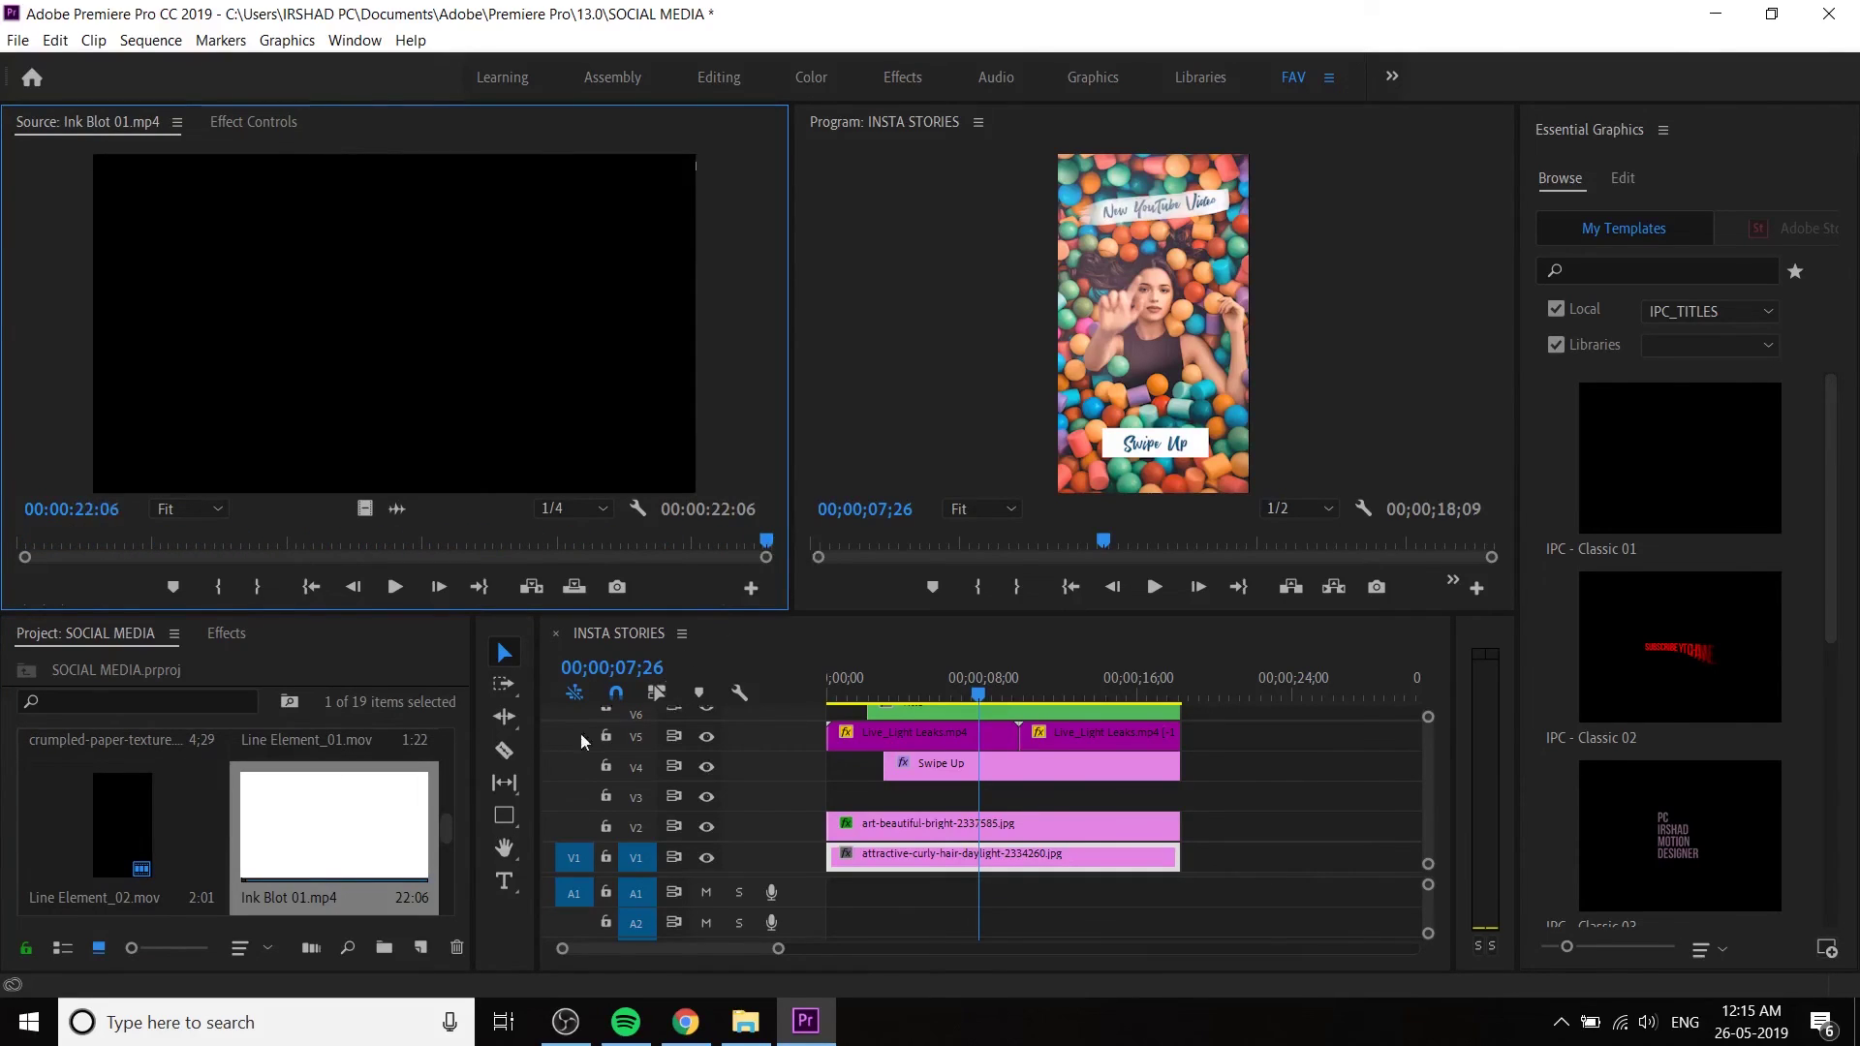
- Preview videoplayback.mp4 in the Source monitor and place its video on V3 at the start of the sequence
scroll(291, 834, down, 3)
double_click(150, 847)
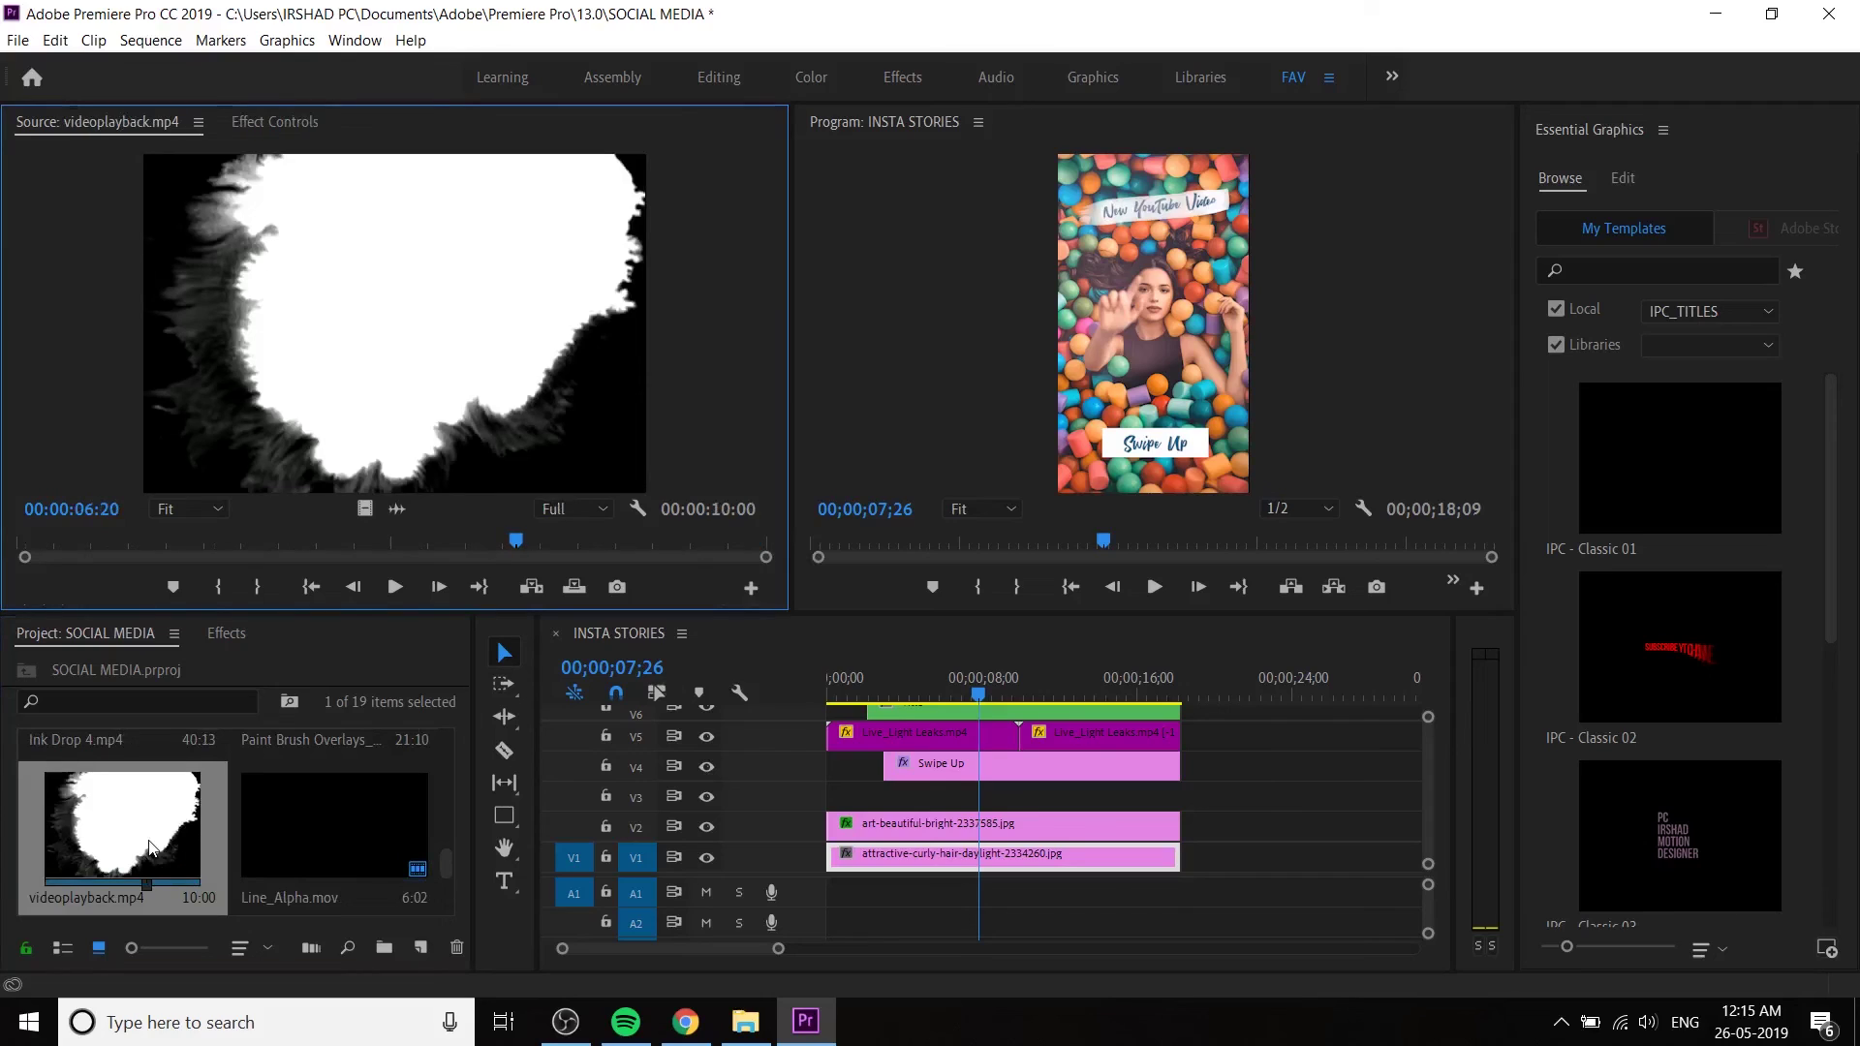
mouse_move(24, 560)
mouse_down()
mouse_move(95, 538)
mouse_move(276, 539)
mouse_move(777, 577)
mouse_move(134, 603)
mouse_move(278, 603)
mouse_up()
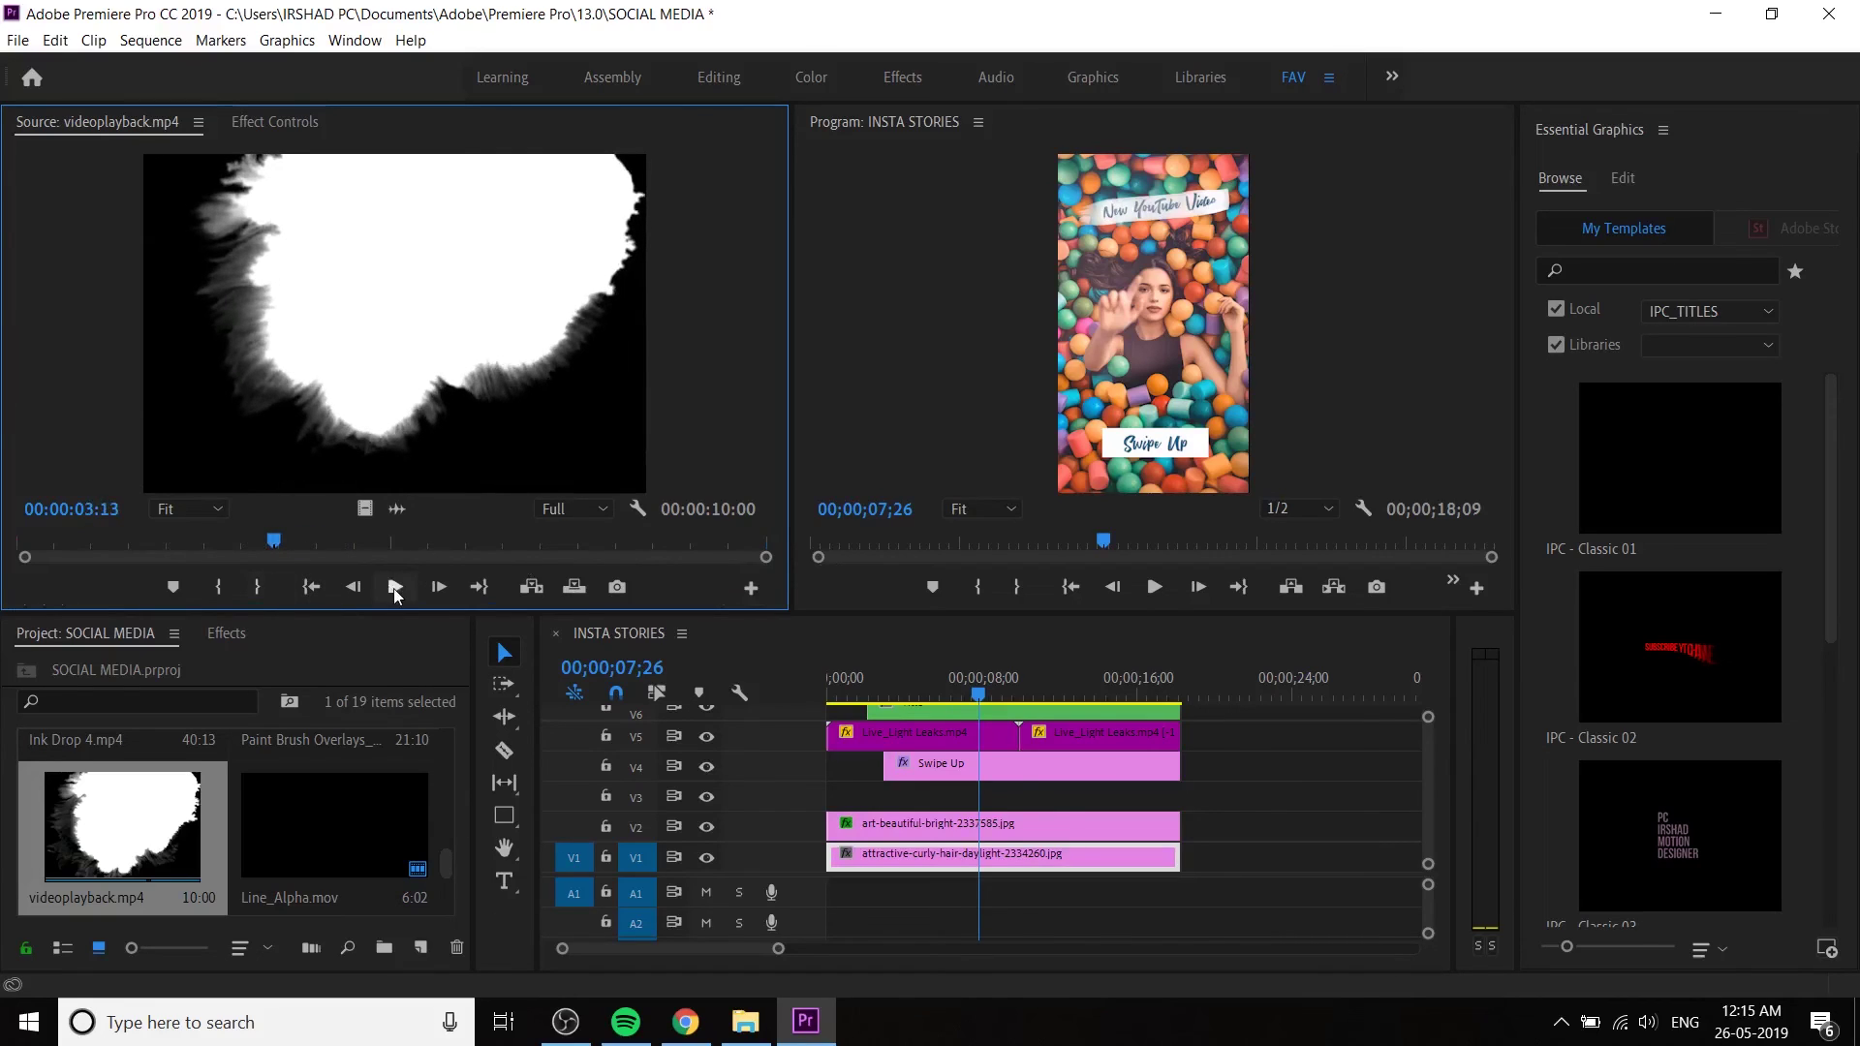
drag(372, 517, 938, 796)
click(943, 798)
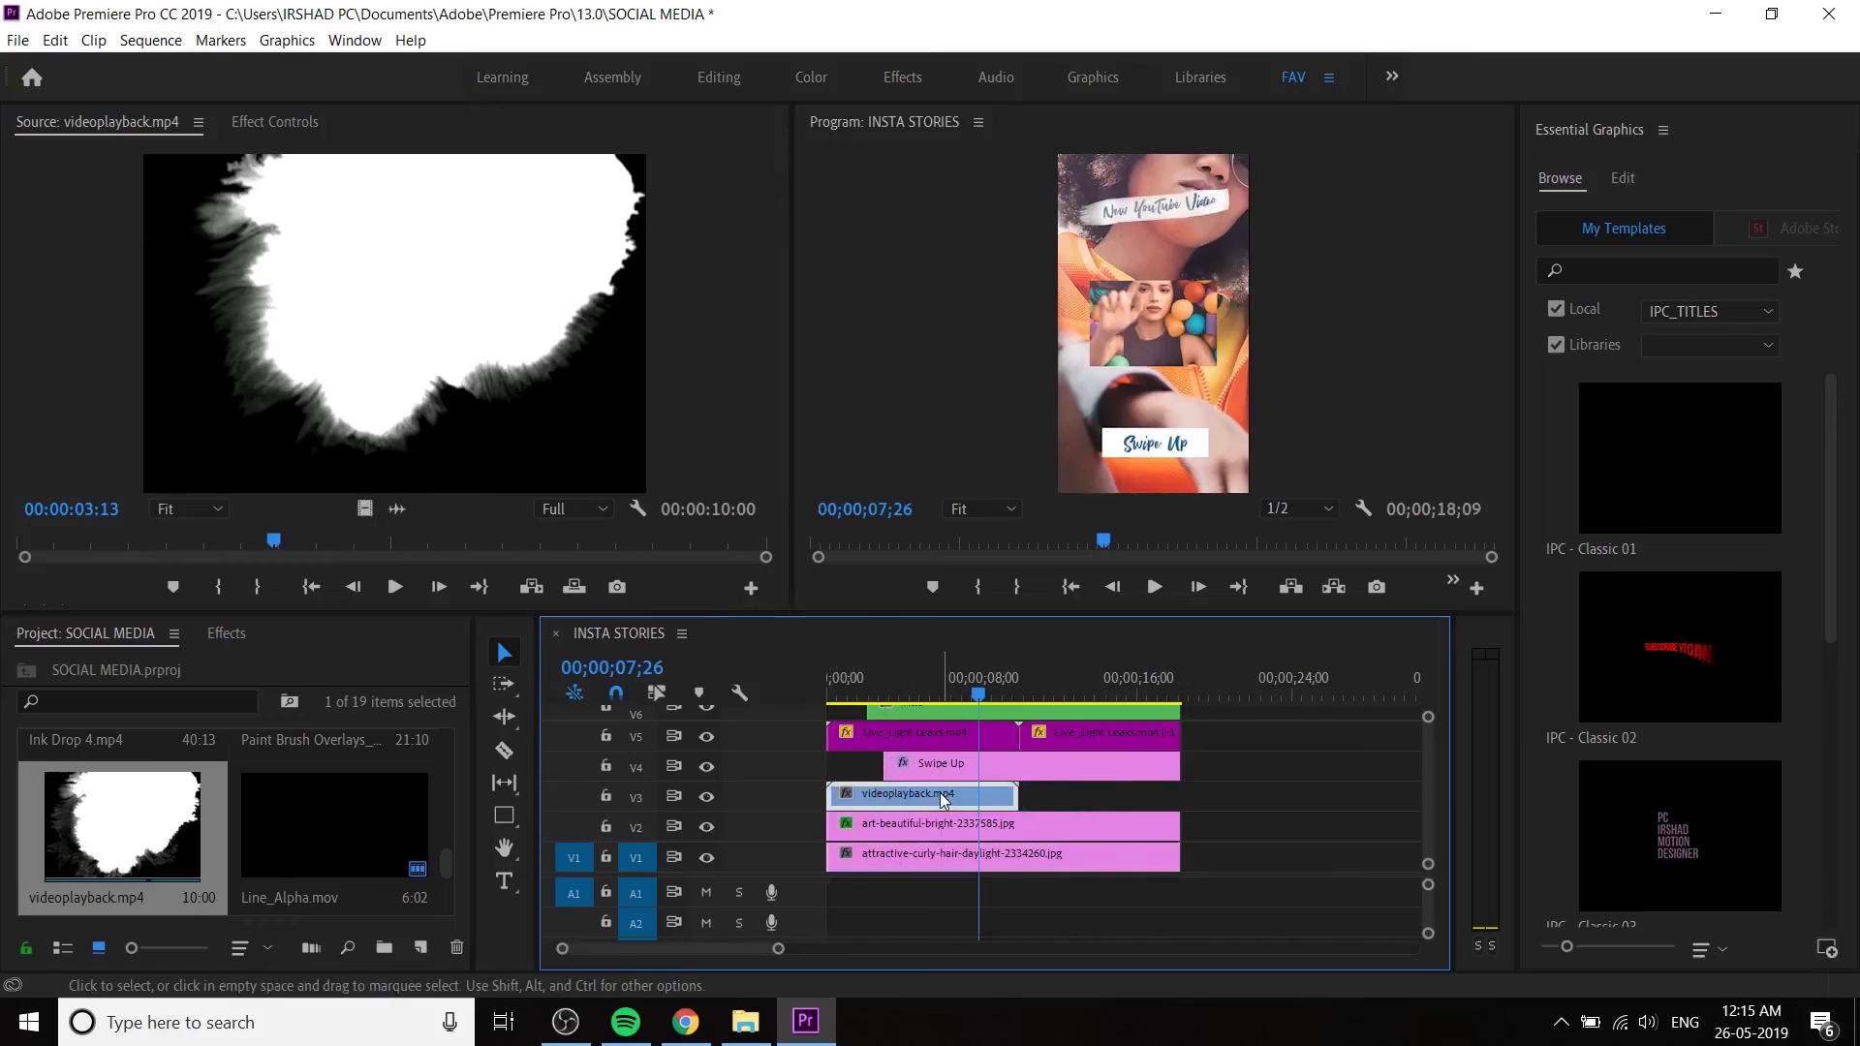
- Scale the videoplayback.mp4 clip to frame size, set its Scale to 264.3 and check the sequence at 00;00;04;00
click(275, 122)
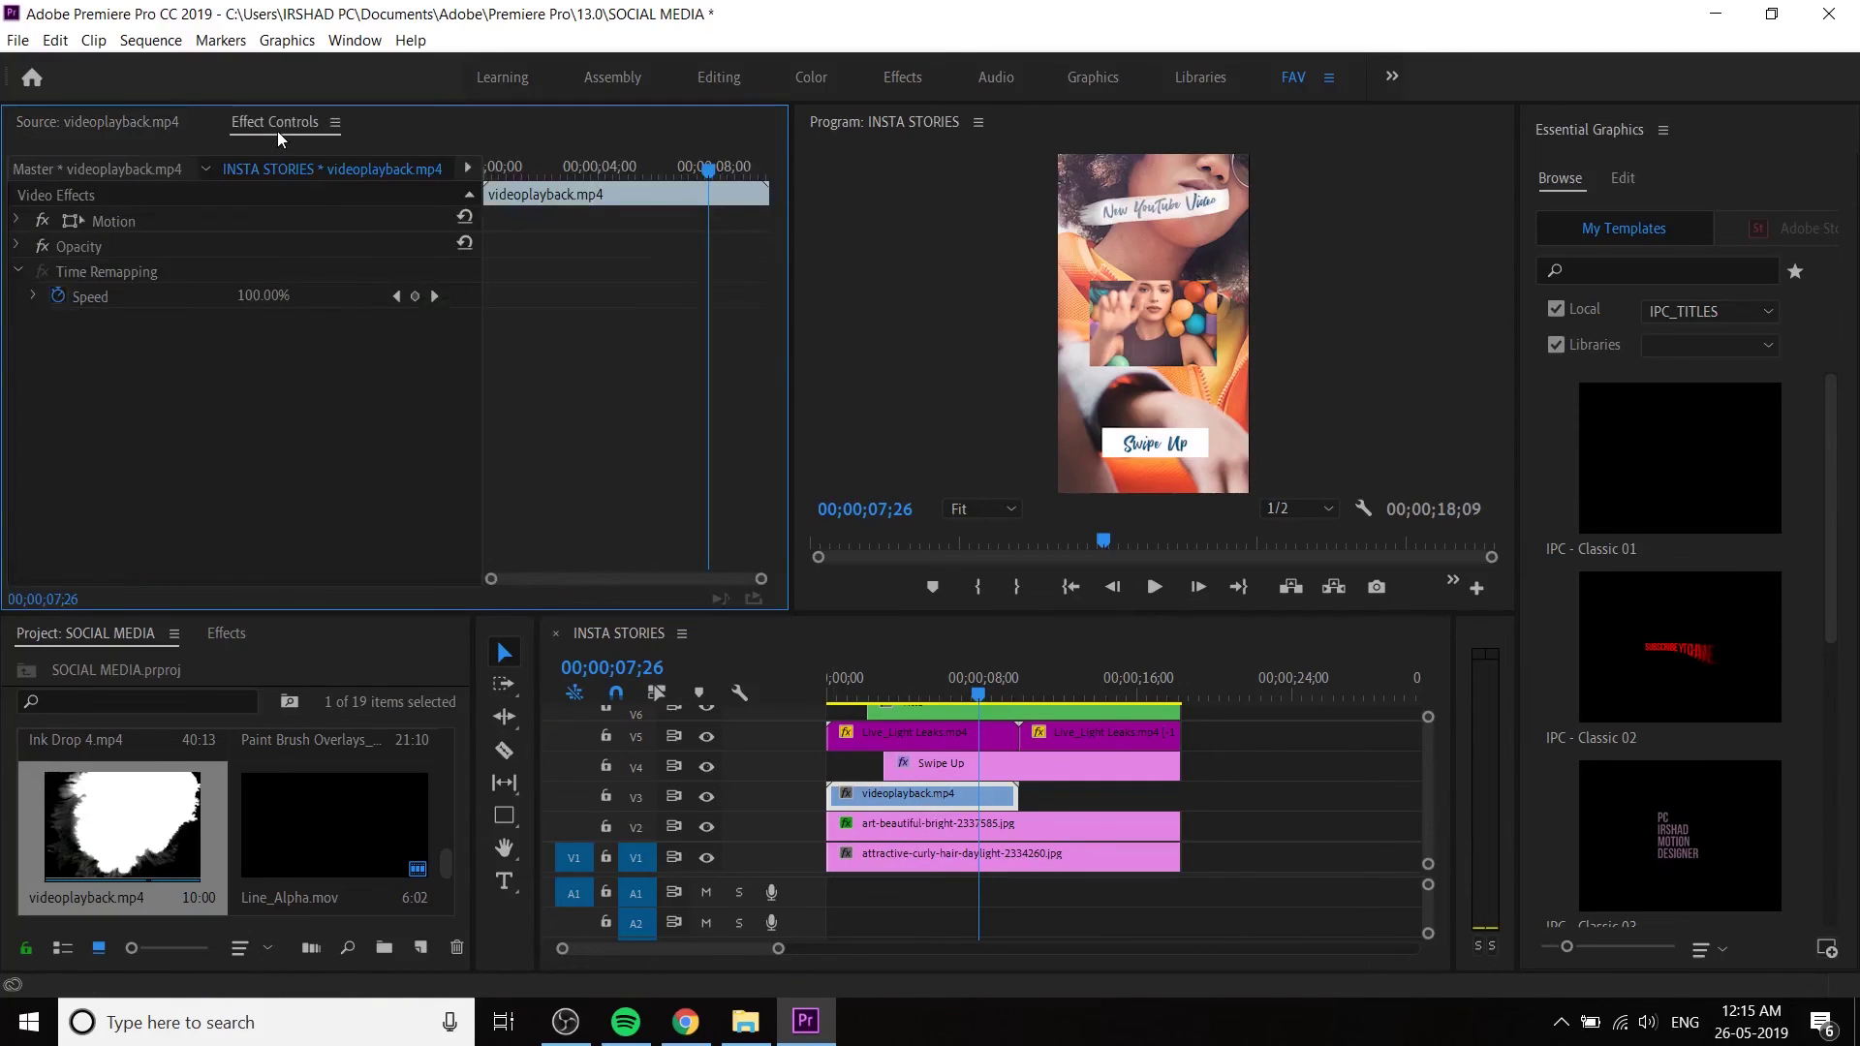
right_click(911, 789)
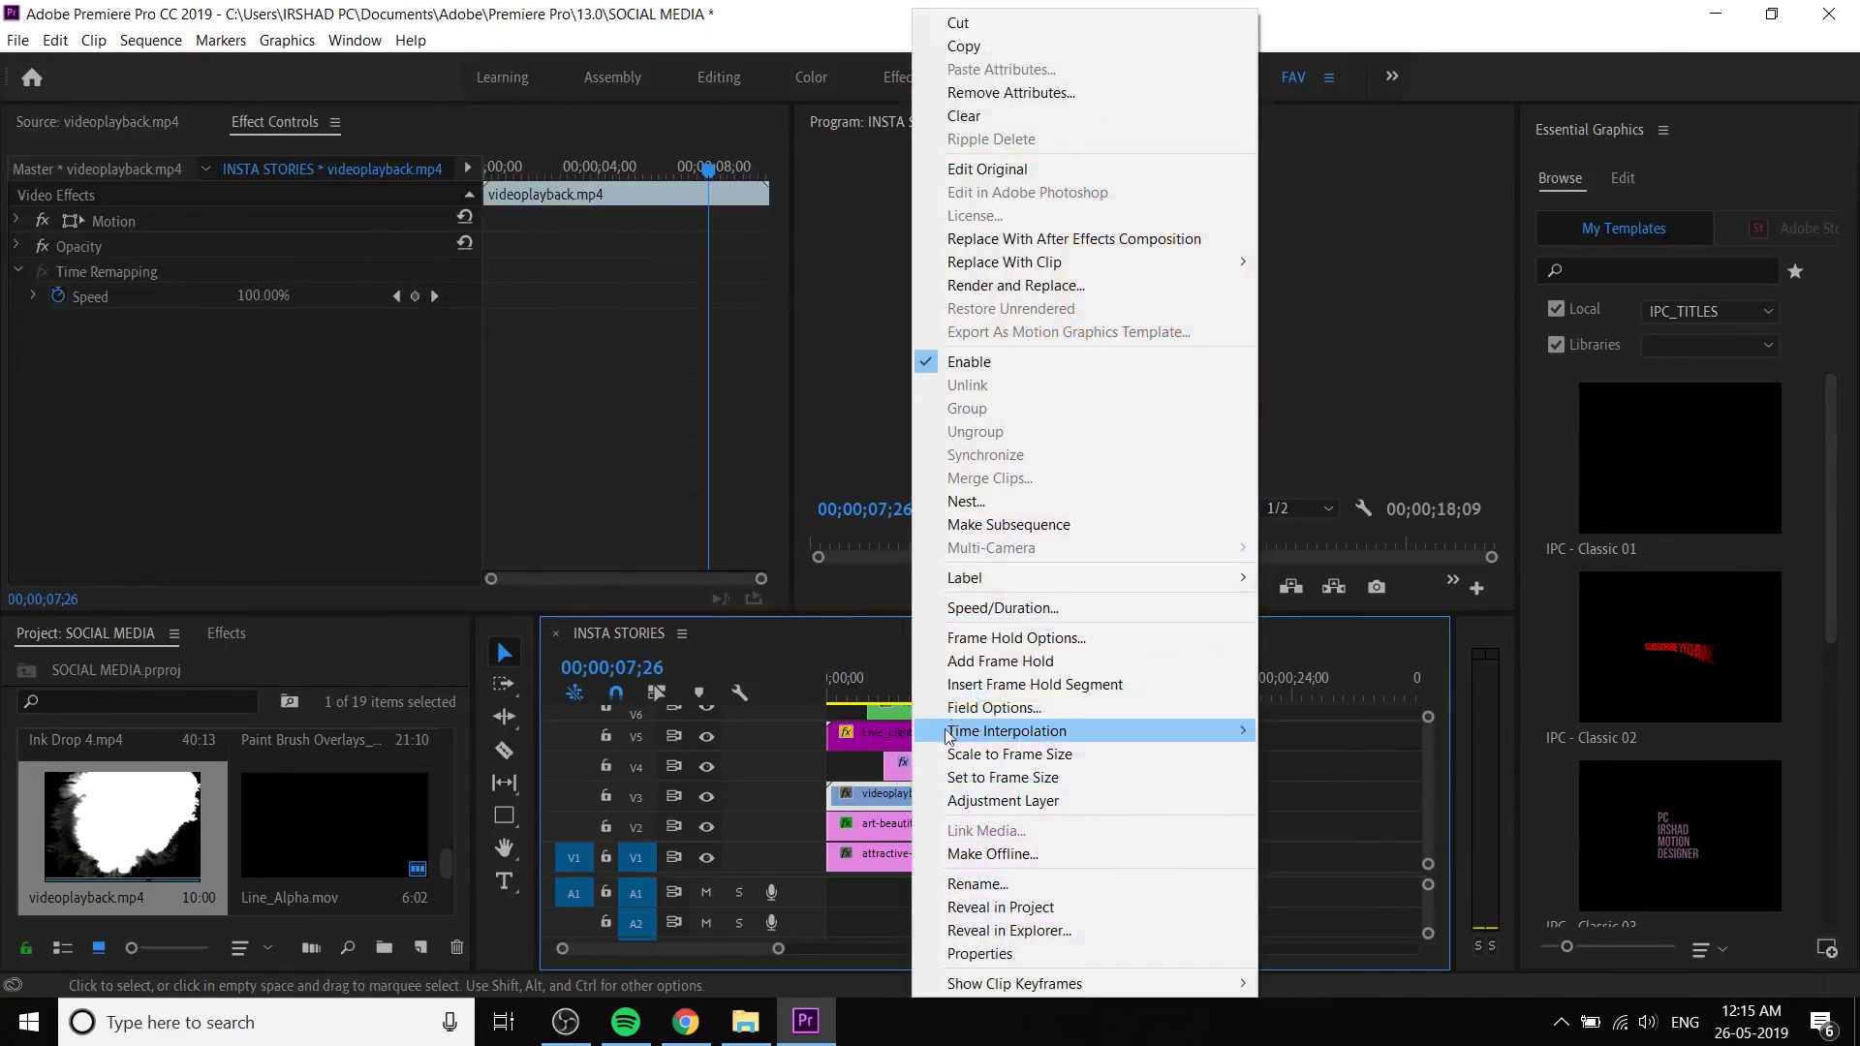
click(1003, 754)
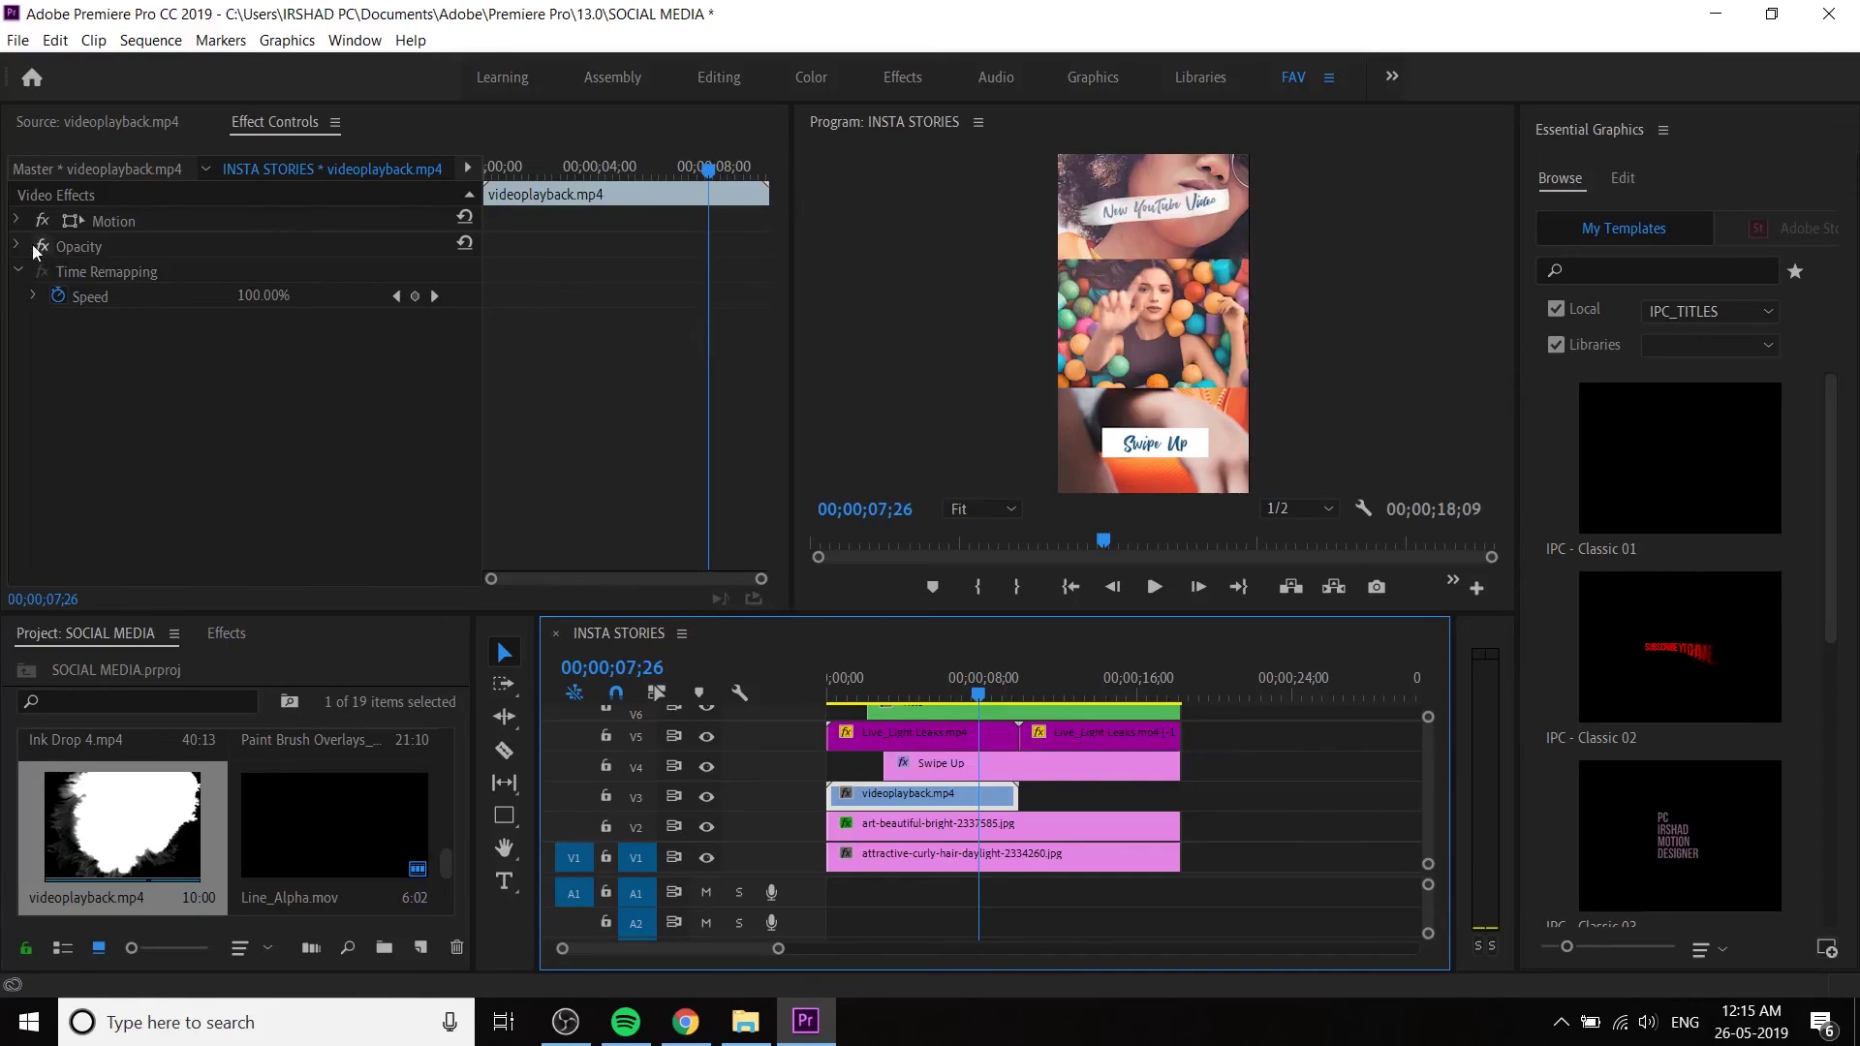
click(16, 221)
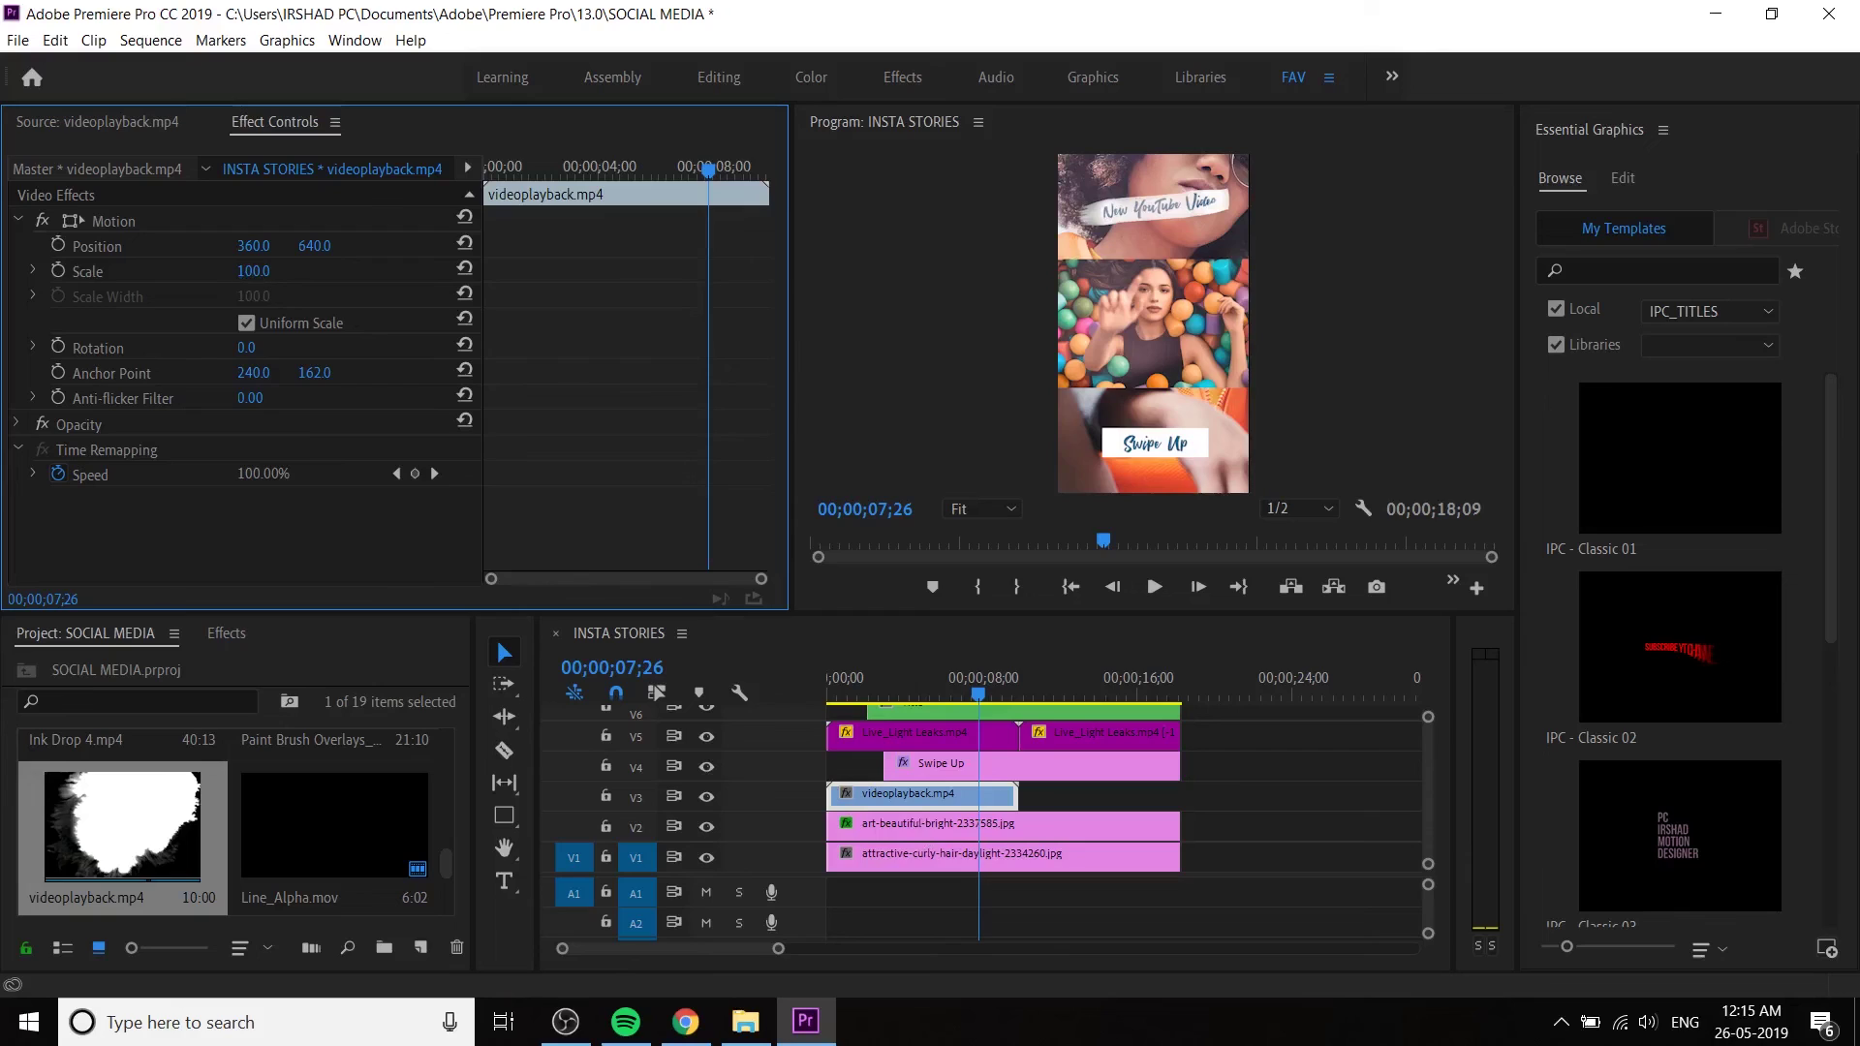
drag(253, 271, 405, 272)
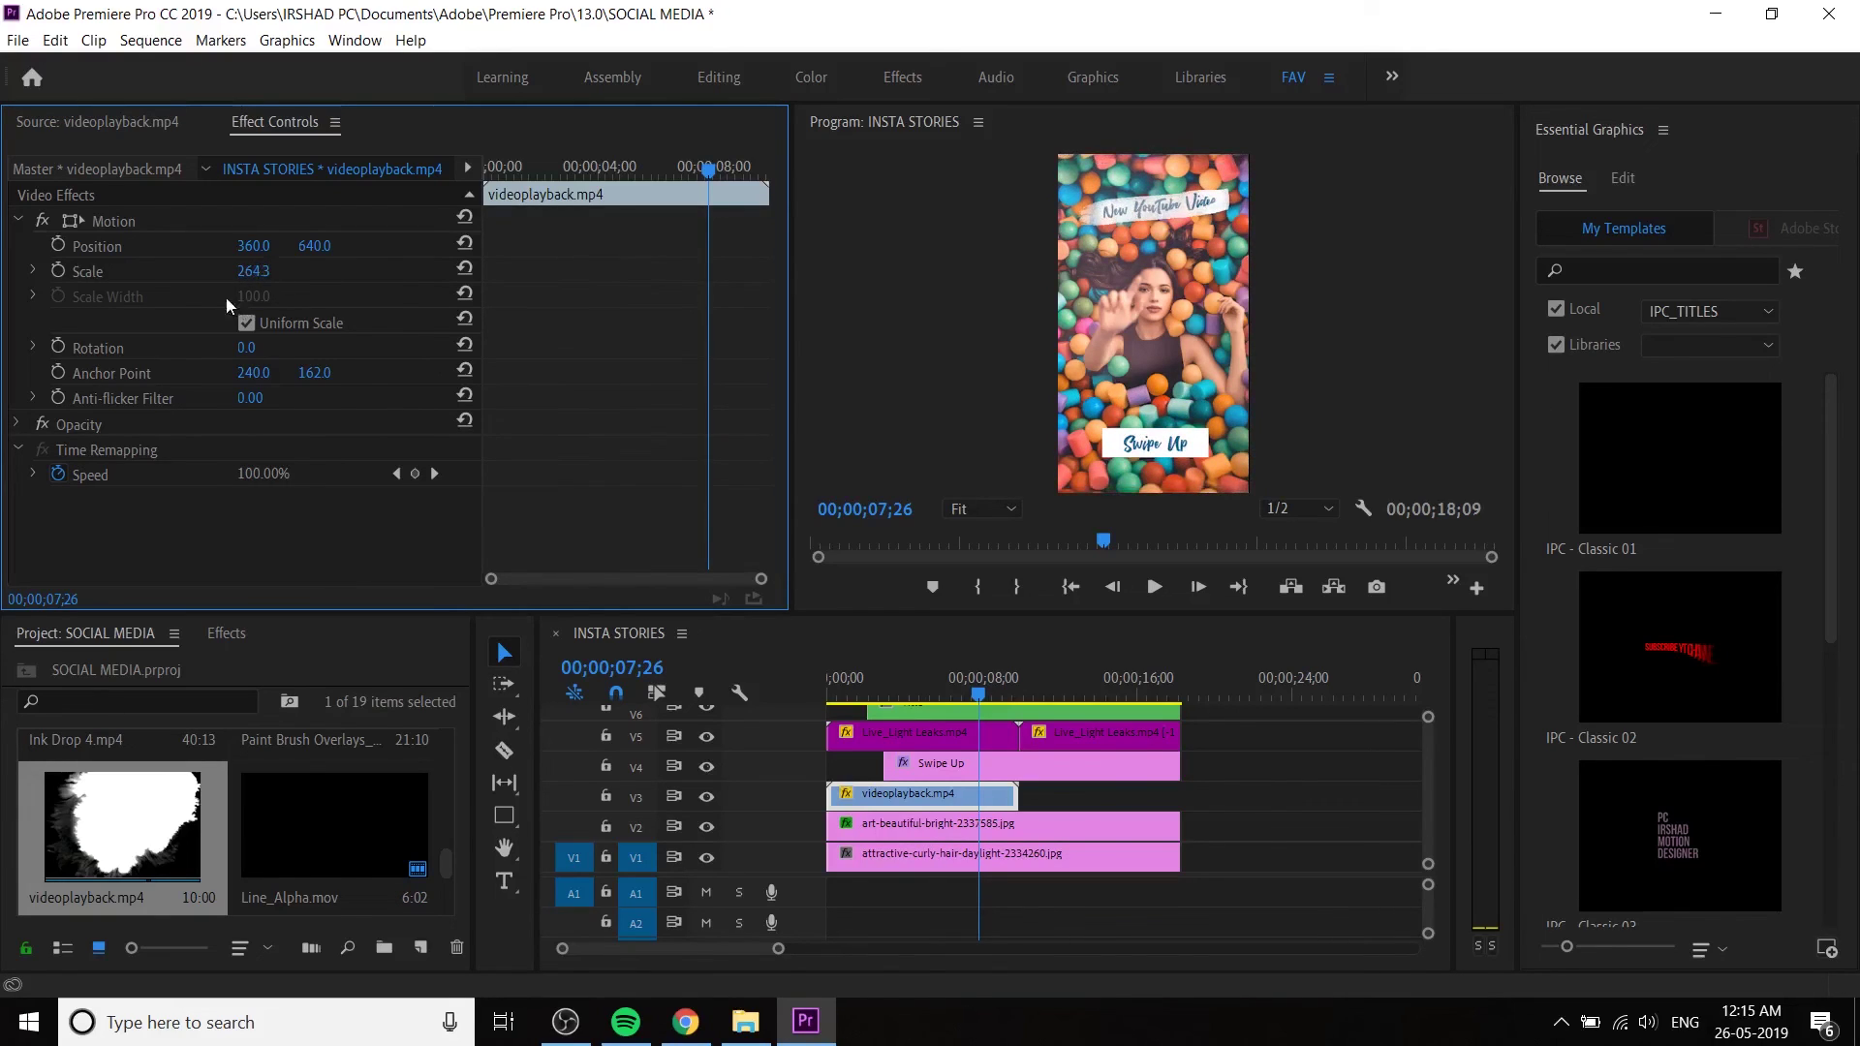
drag(894, 682, 901, 839)
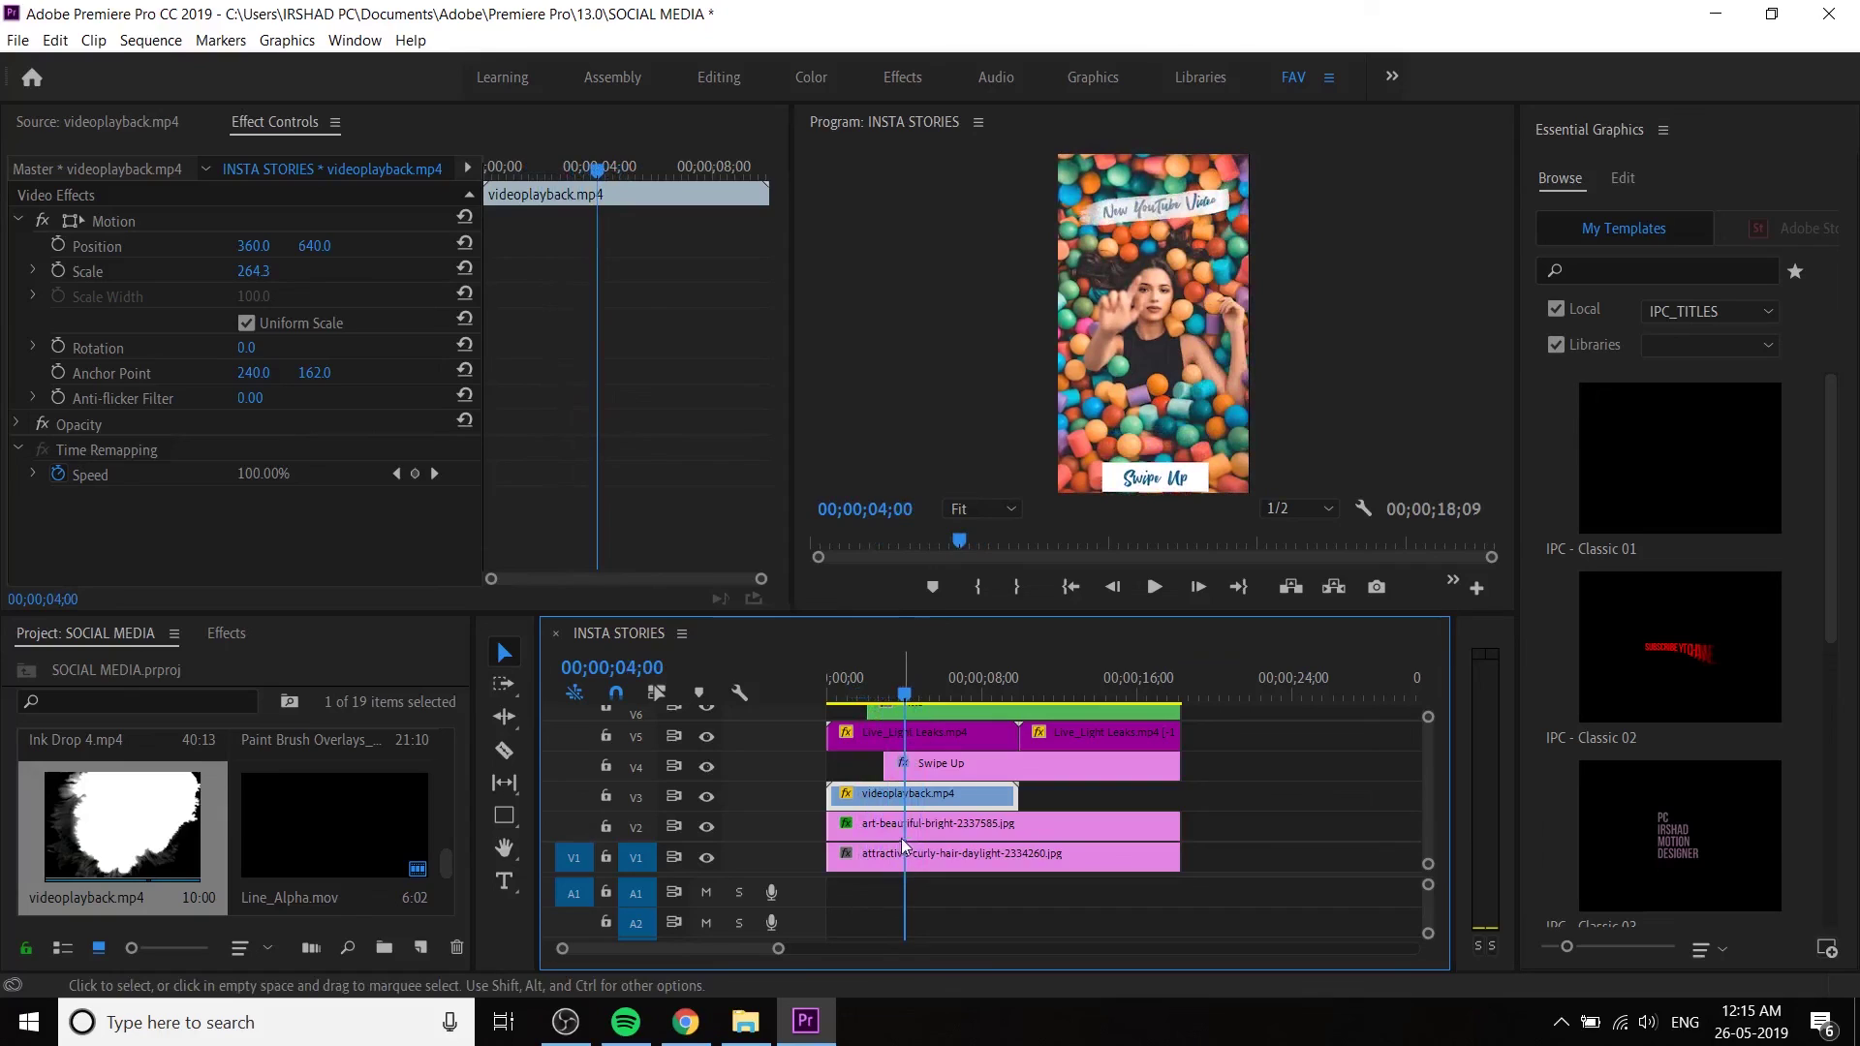
- Set the Track Matte Key of the art-beautiful-bright photo on V2 to composite using Matte Luma
click(901, 831)
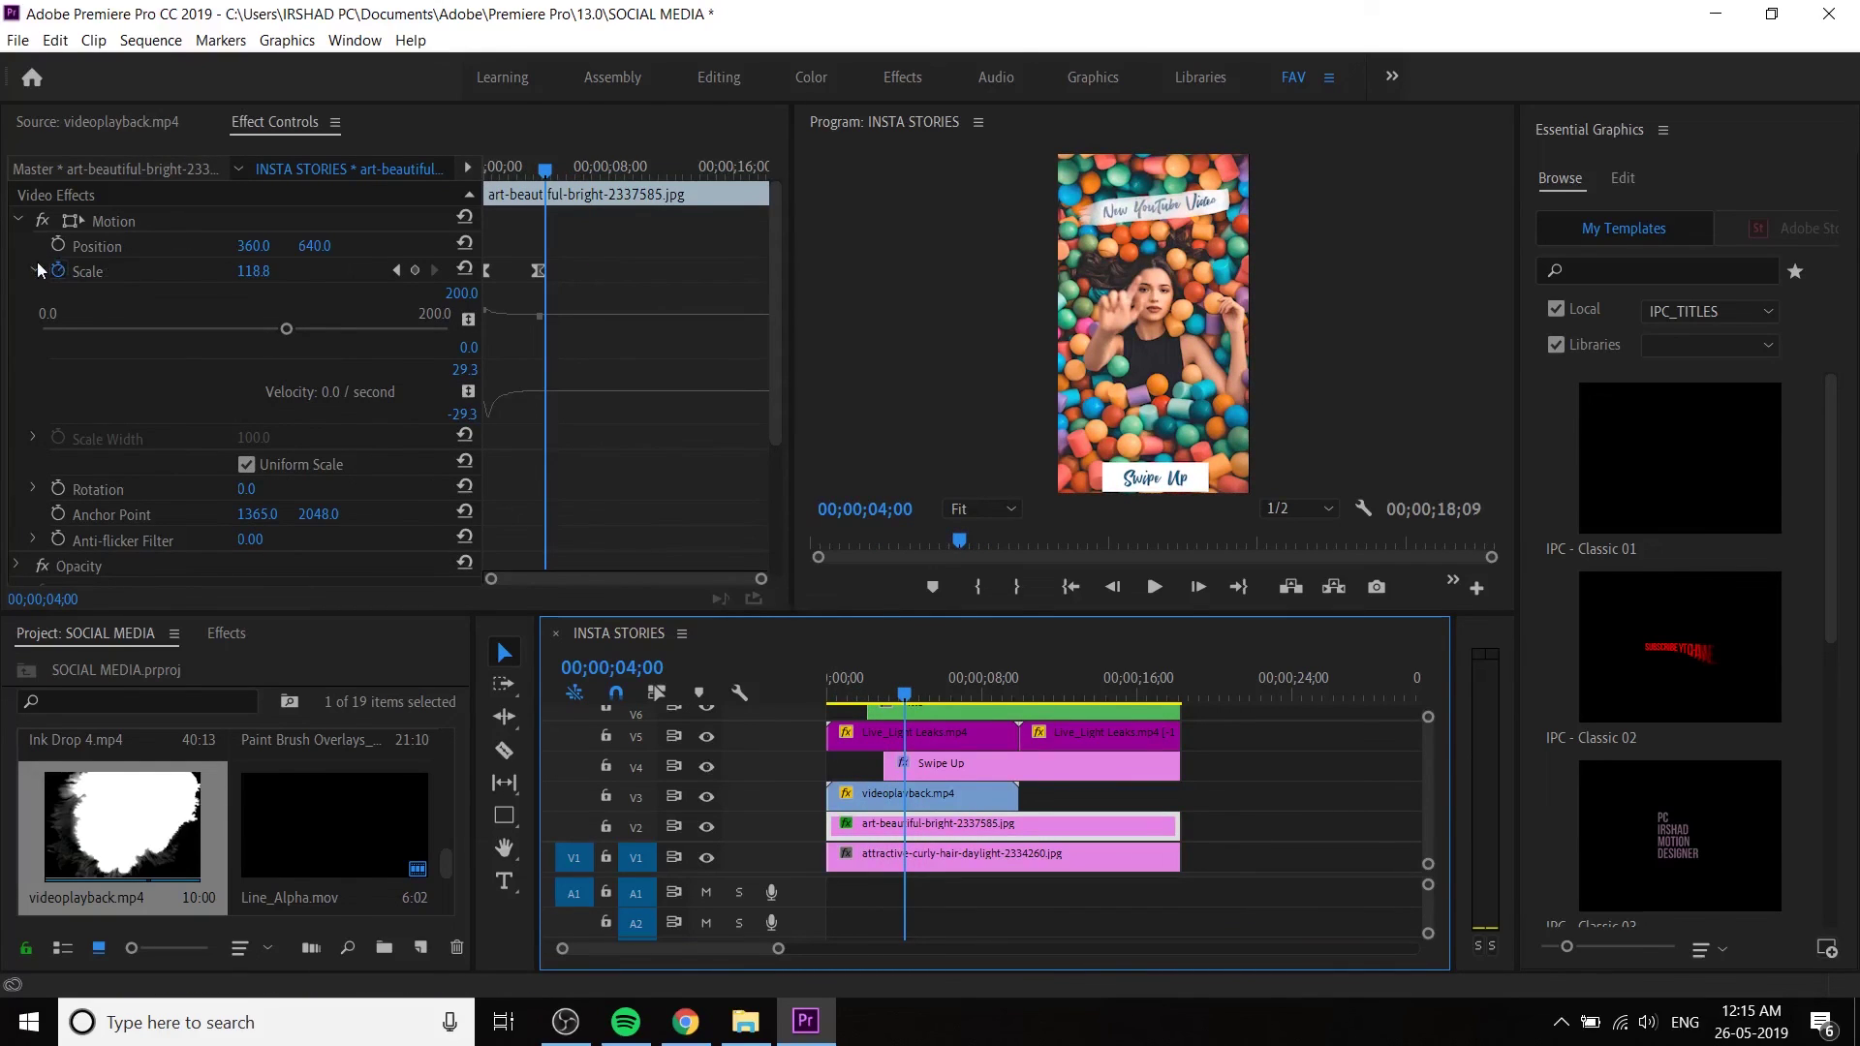
click(21, 225)
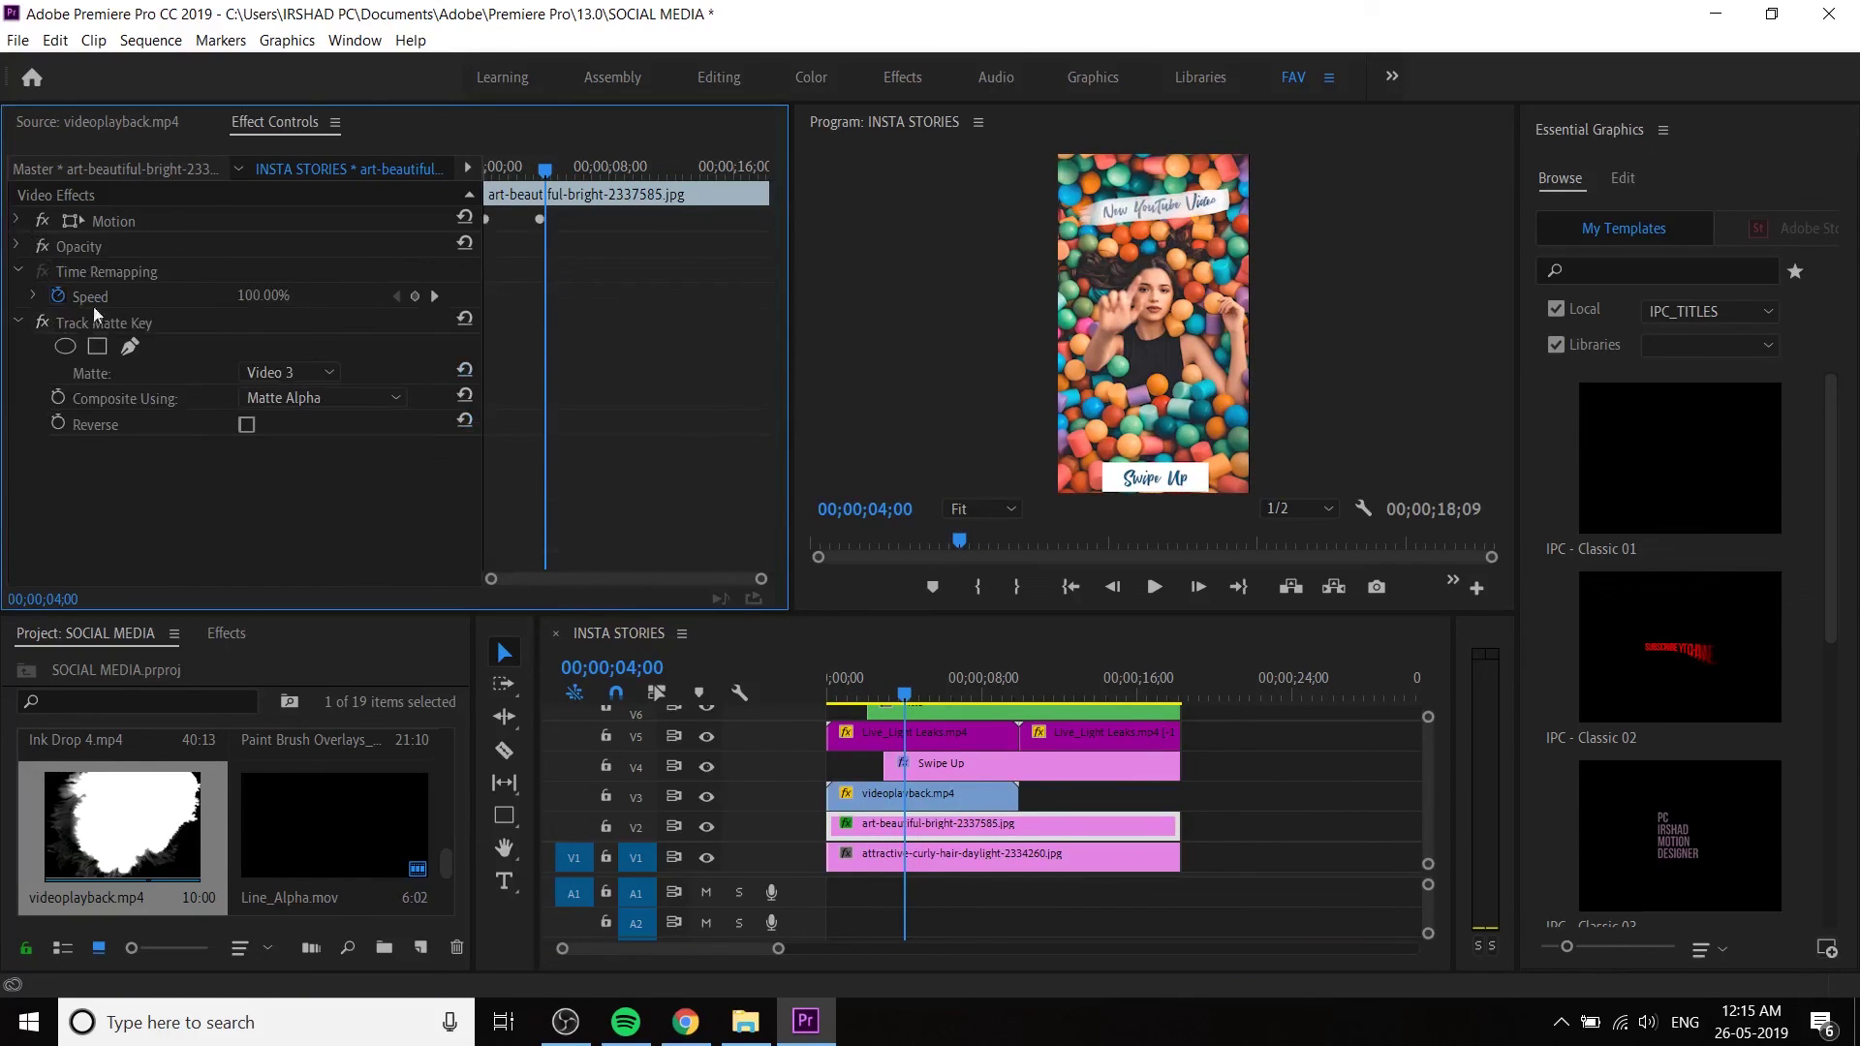
click(316, 398)
click(340, 451)
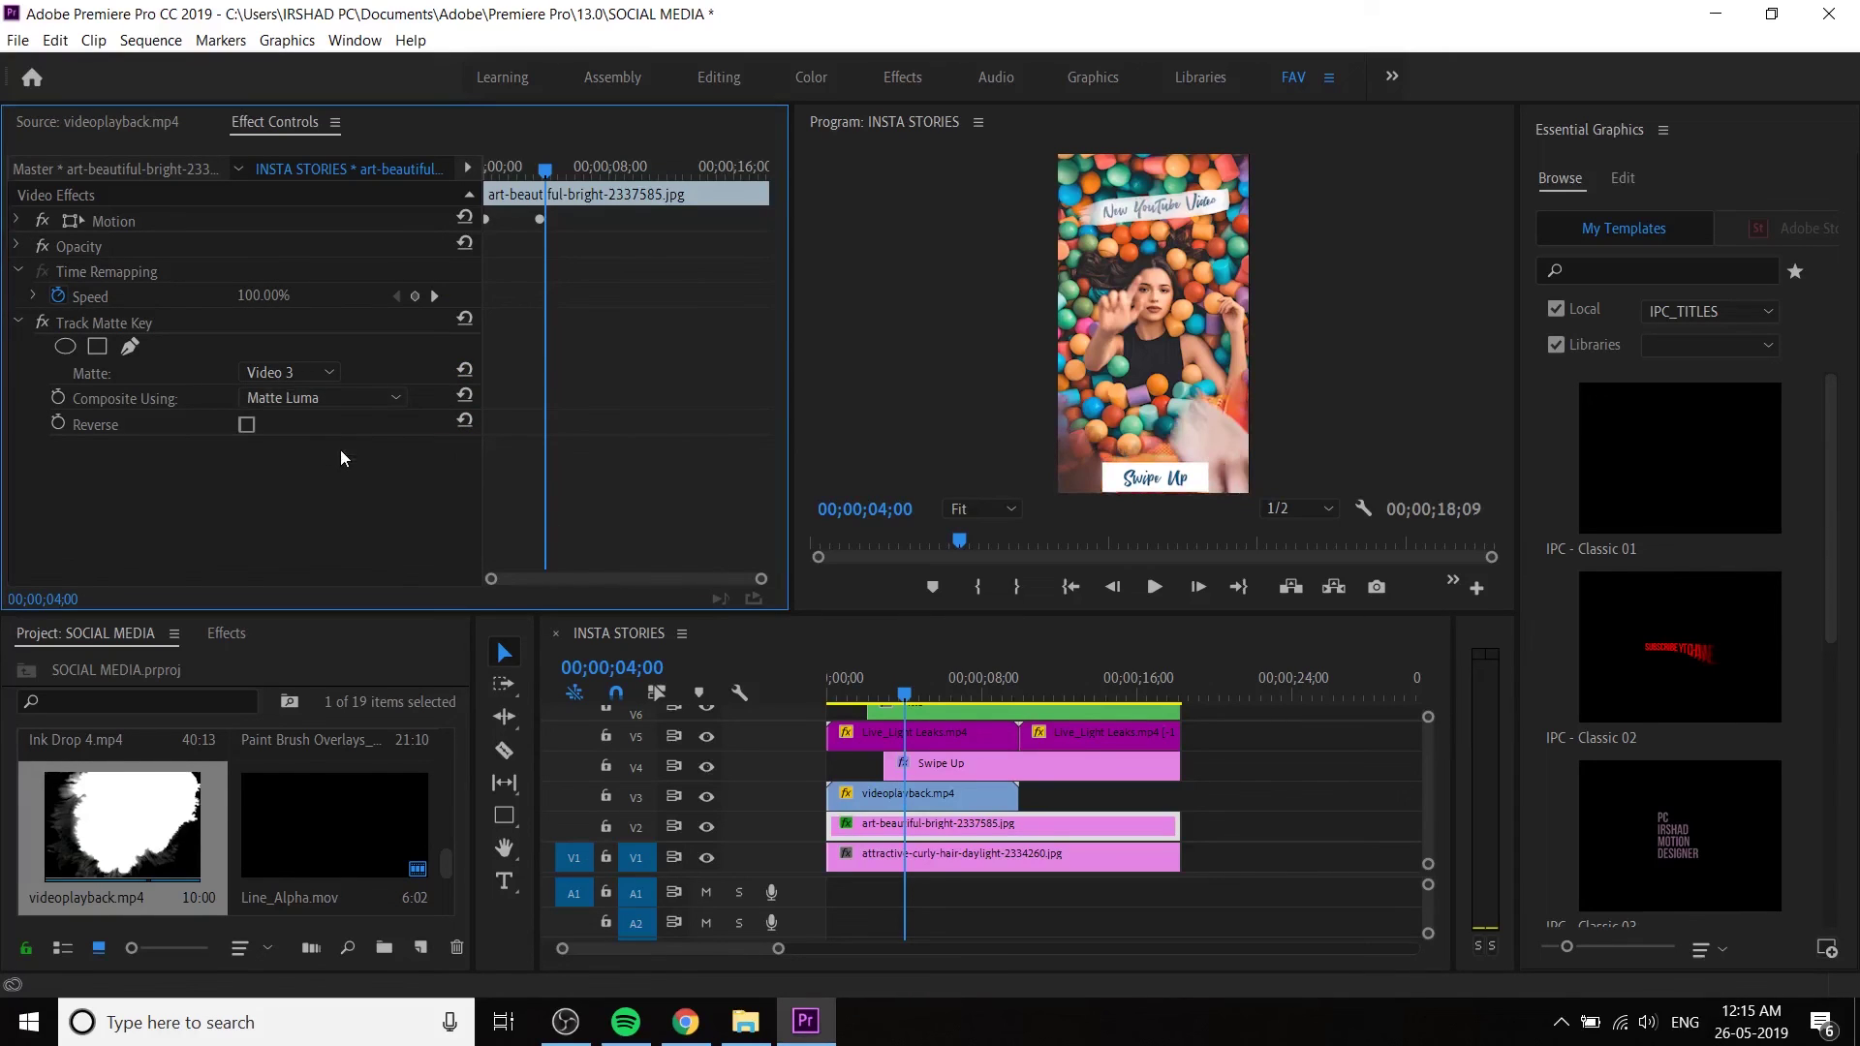
- At the start of the sequence, scale the attractive-curly-hair photo on V1 to frame size and set its Scale to 121.1
click(866, 695)
drag(866, 695, 830, 696)
click(921, 848)
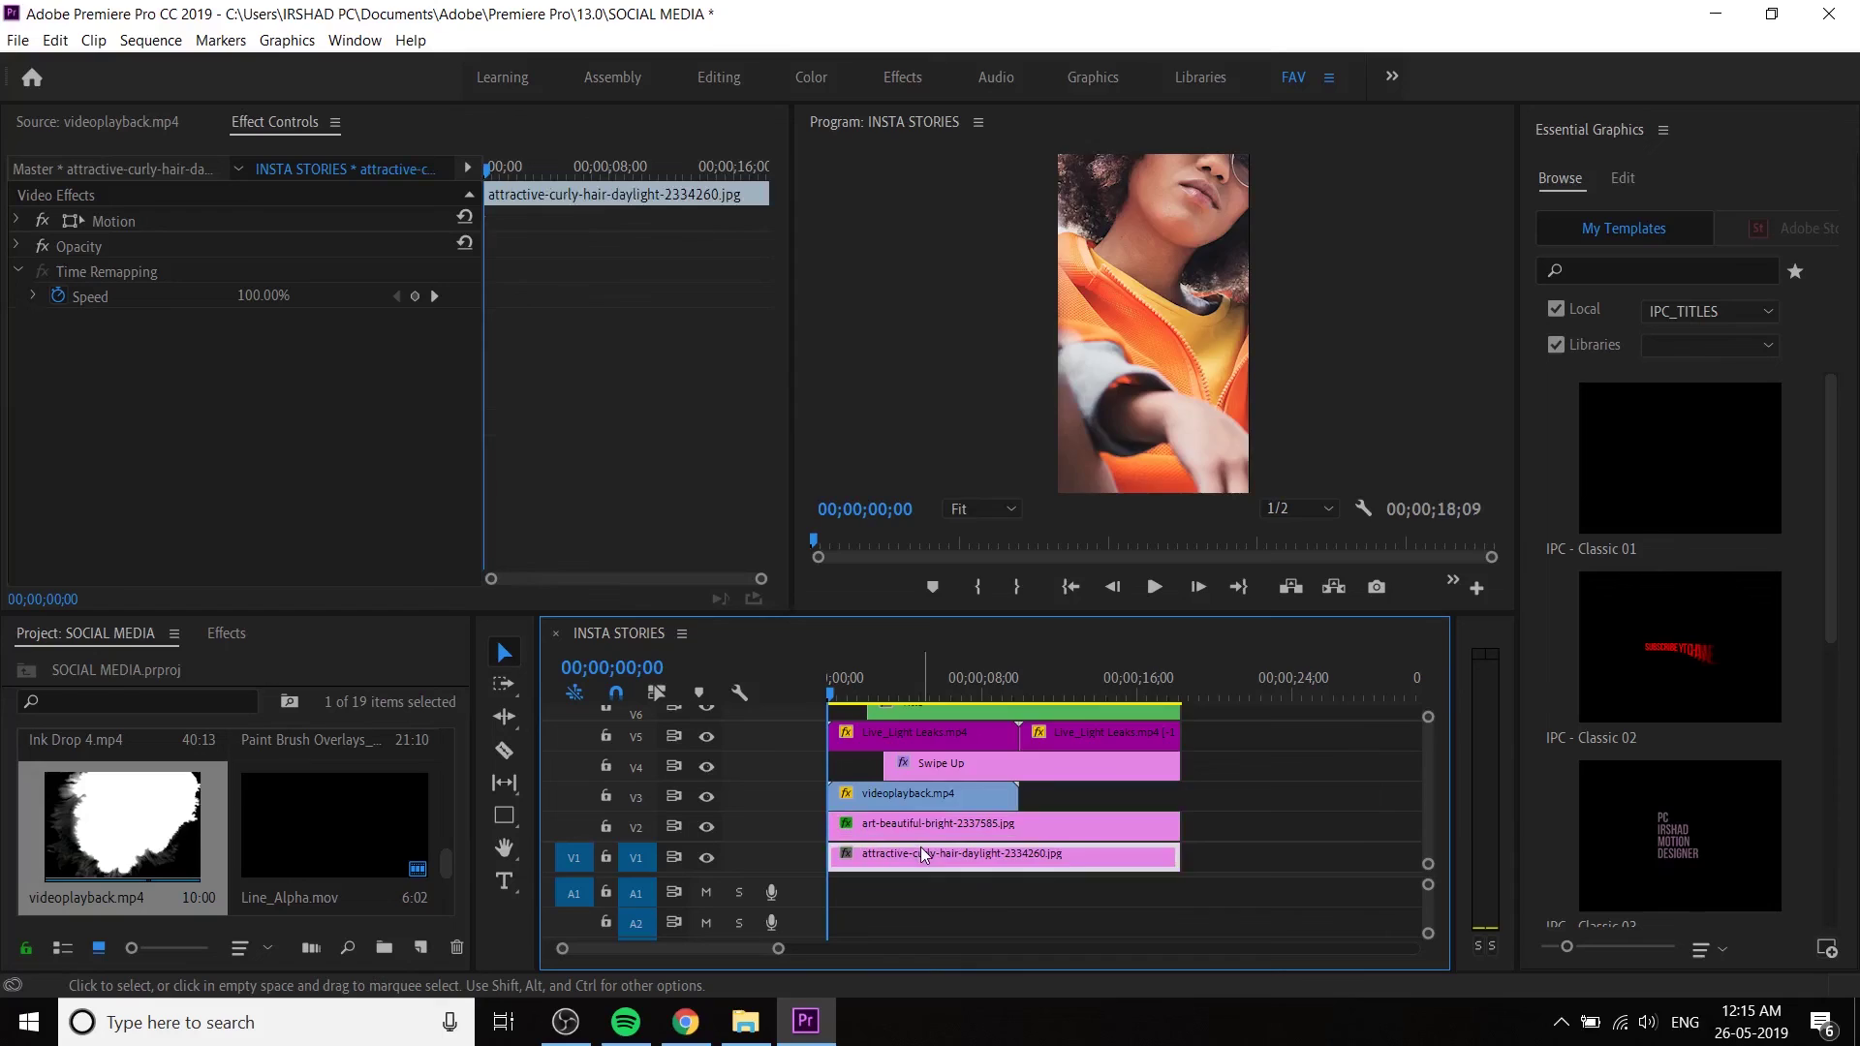
right_click(920, 848)
click(1026, 748)
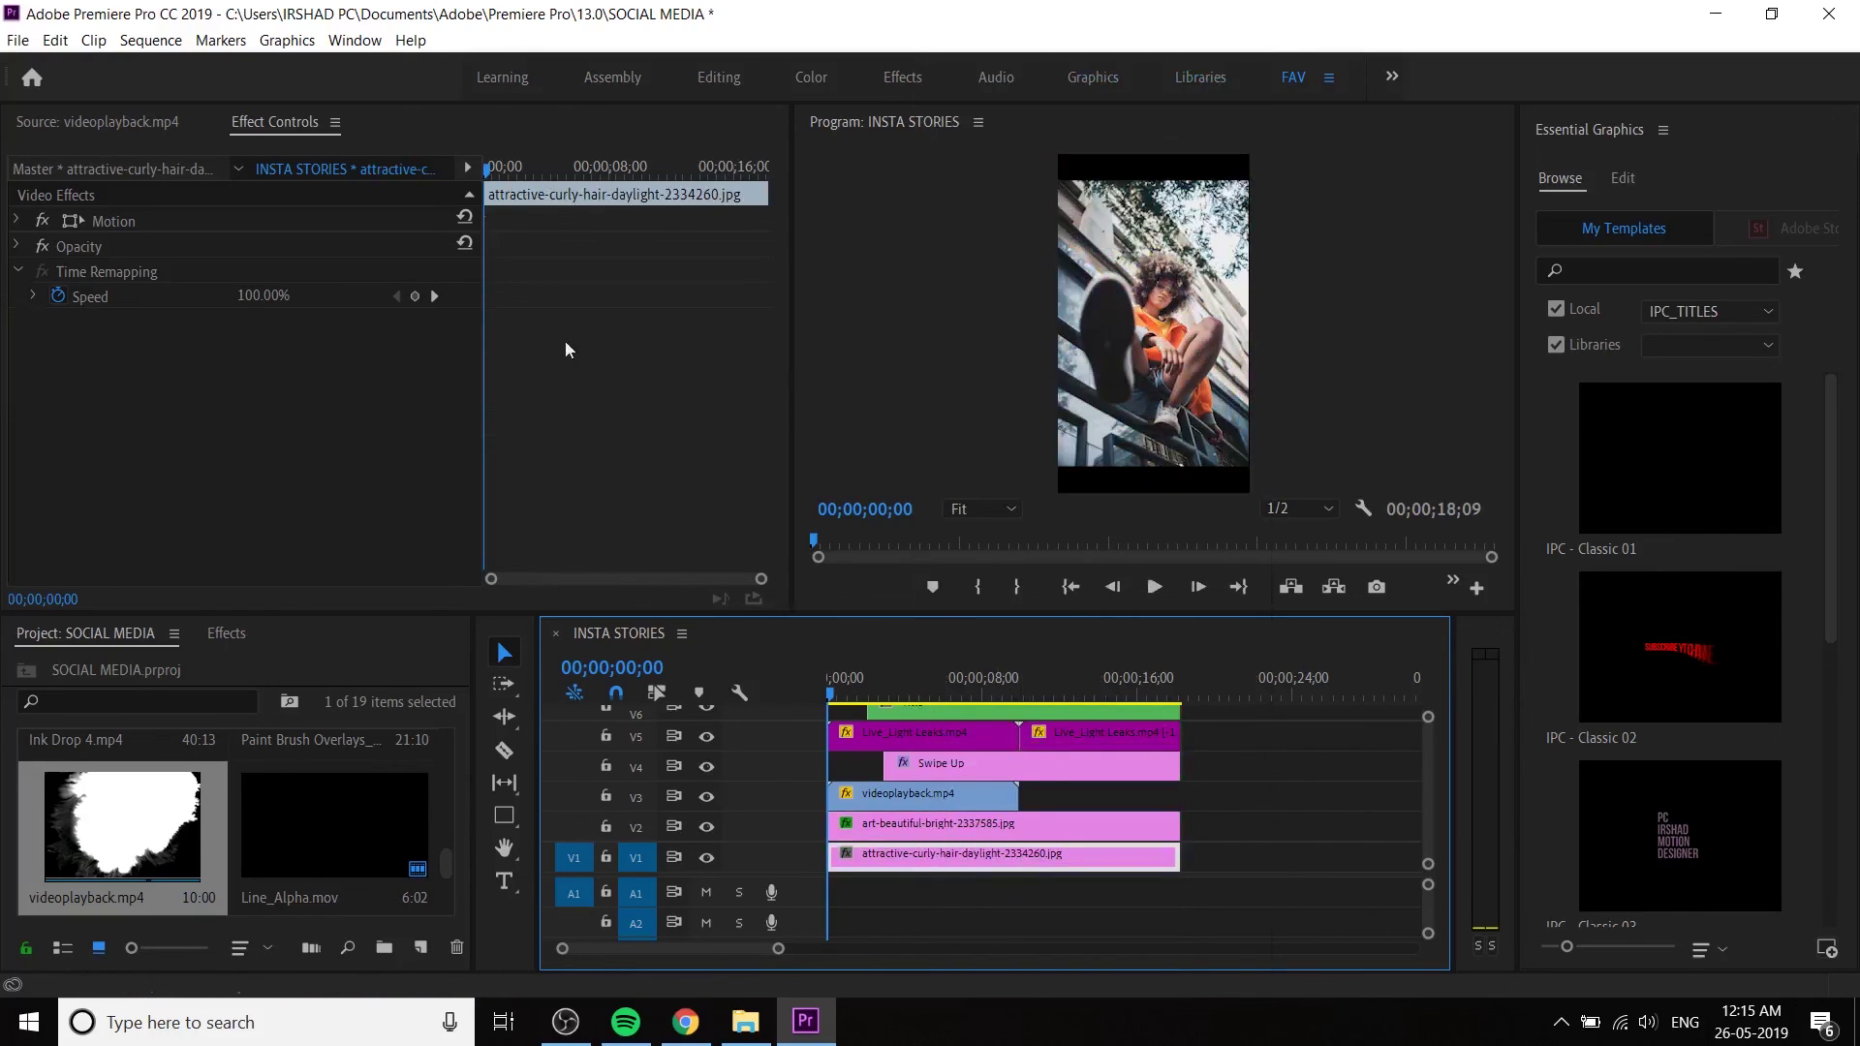
click(17, 221)
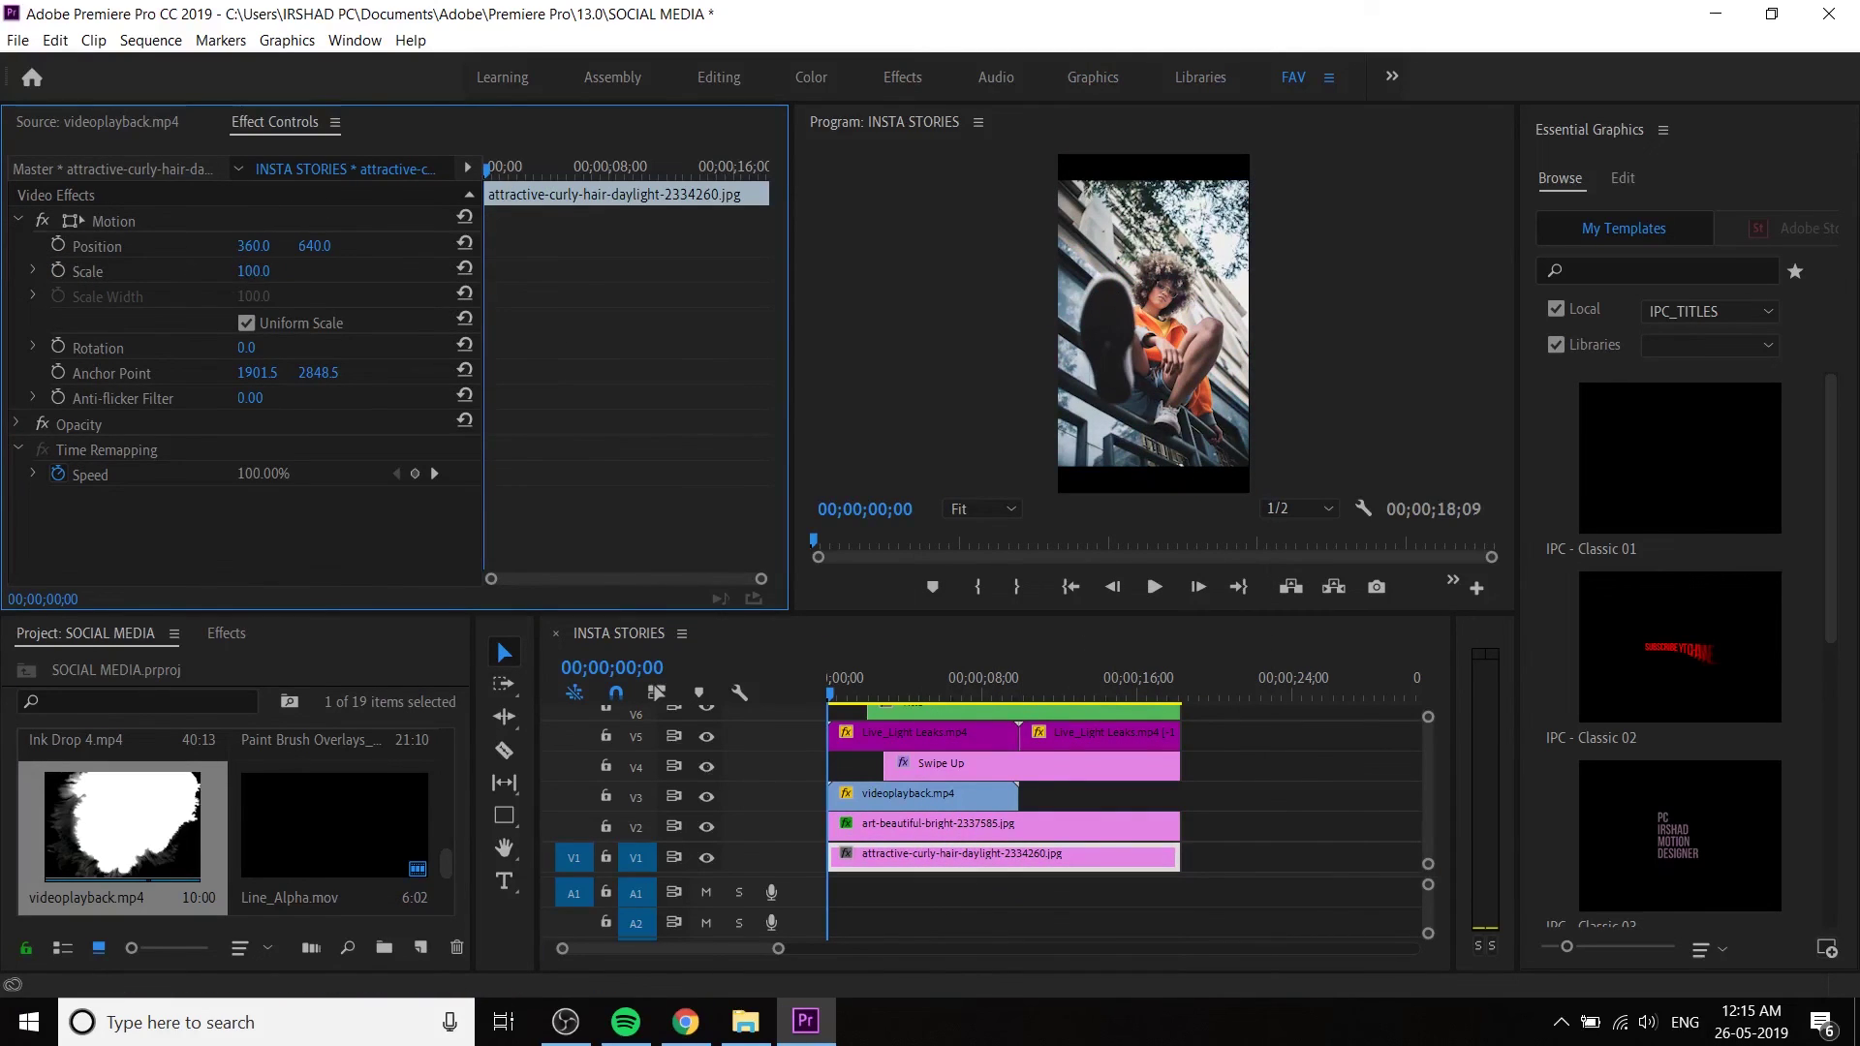
drag(254, 271, 839, 647)
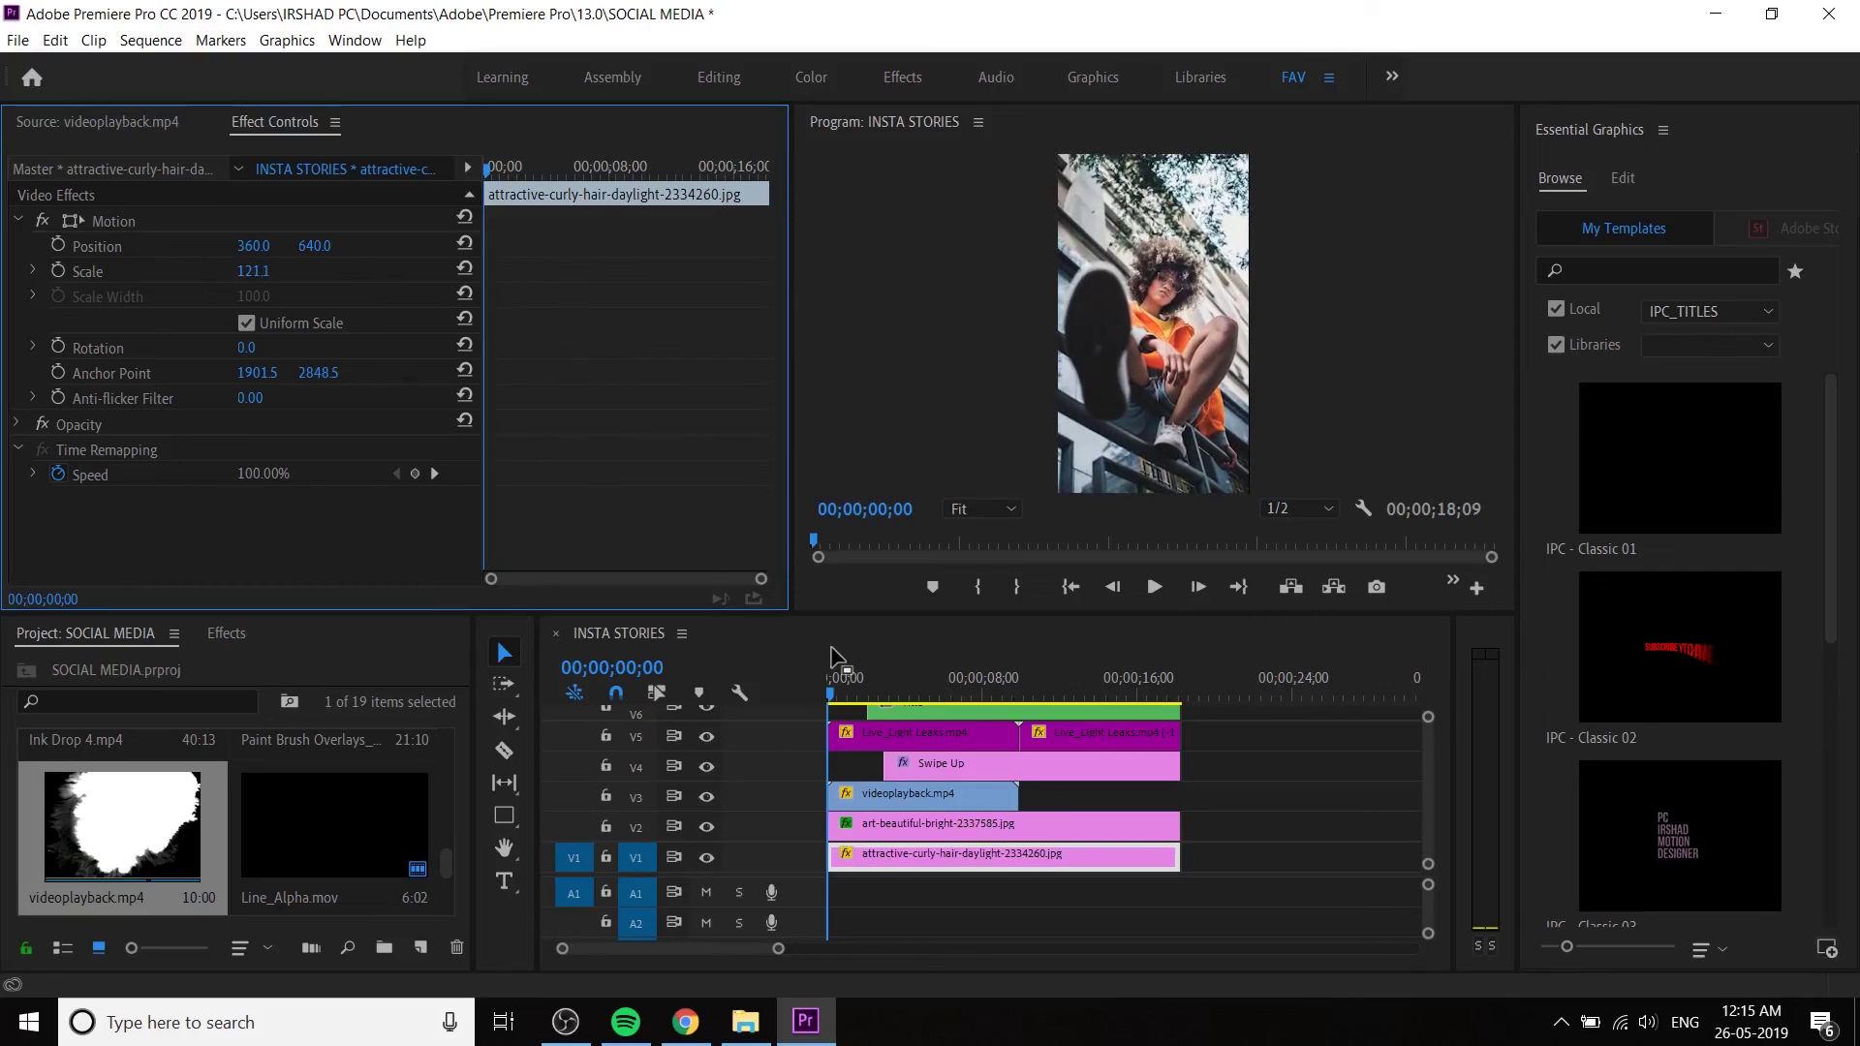
- Play the sequence from the start twice to check the ink matte reveal between the two photos
click(833, 663)
key(space)
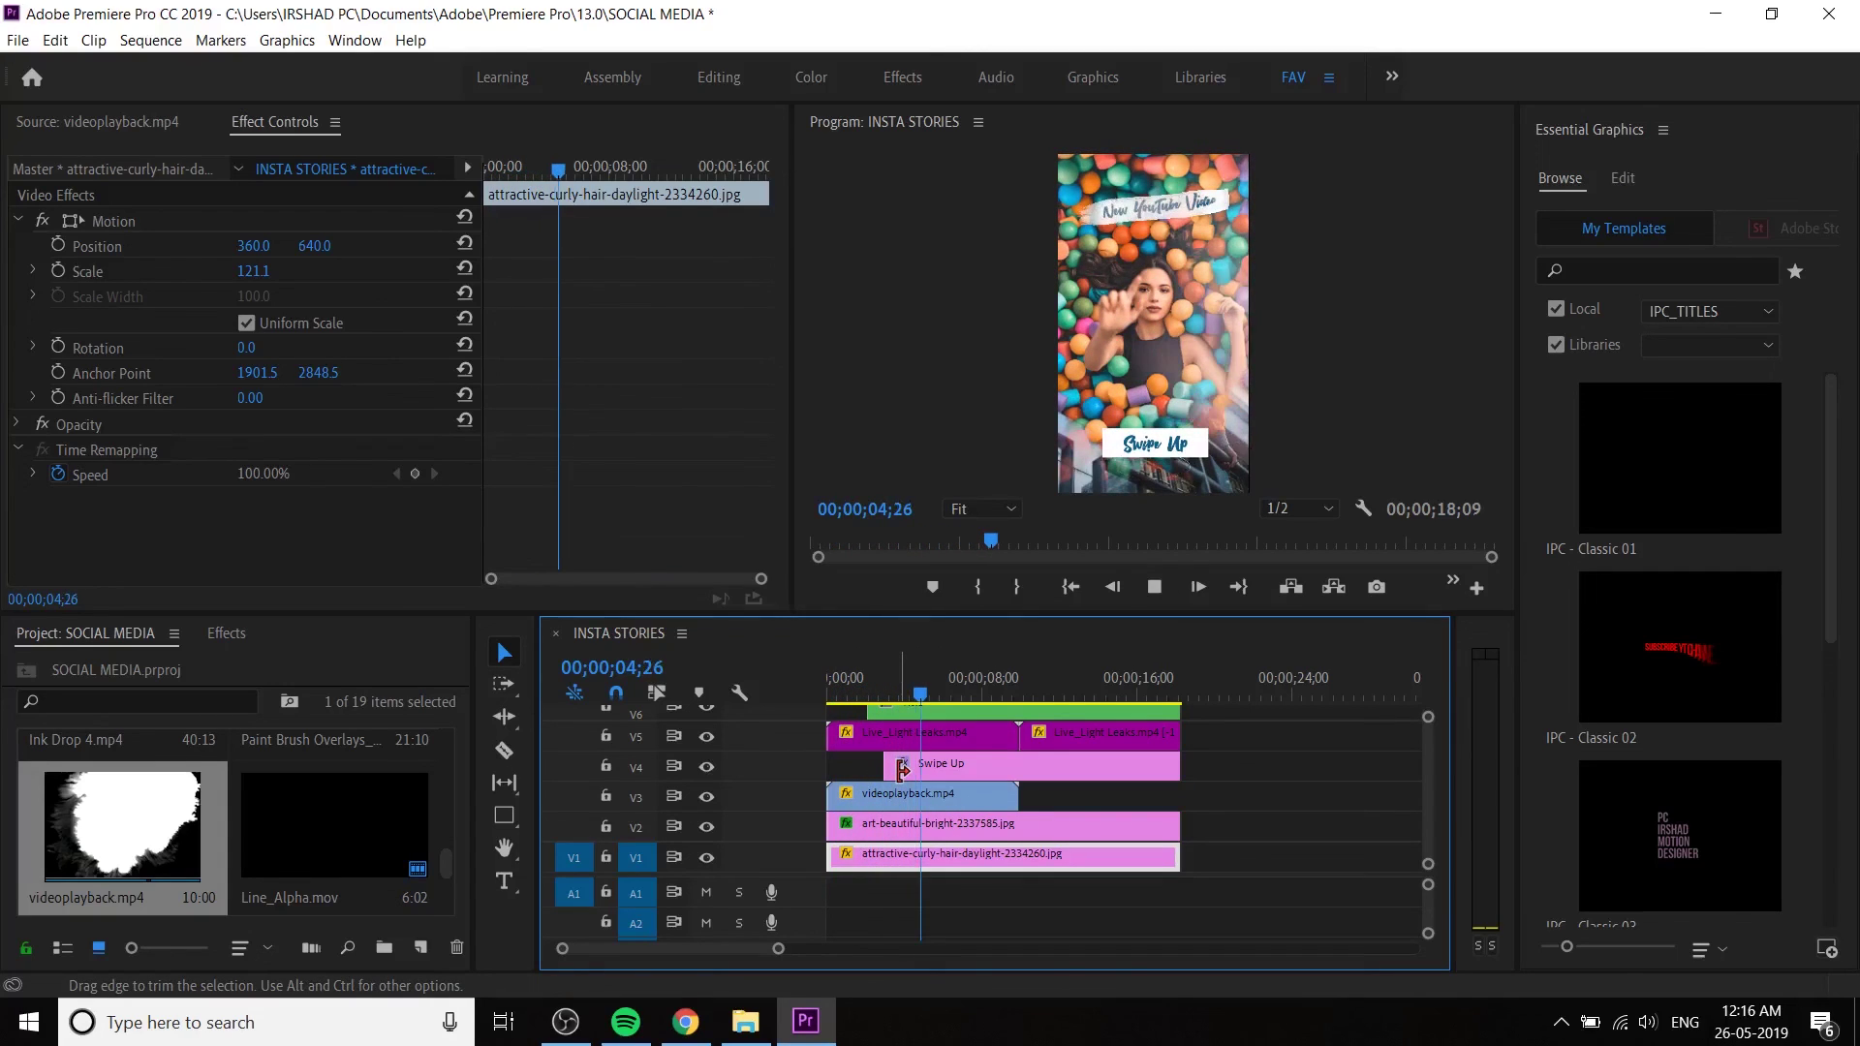
click(938, 690)
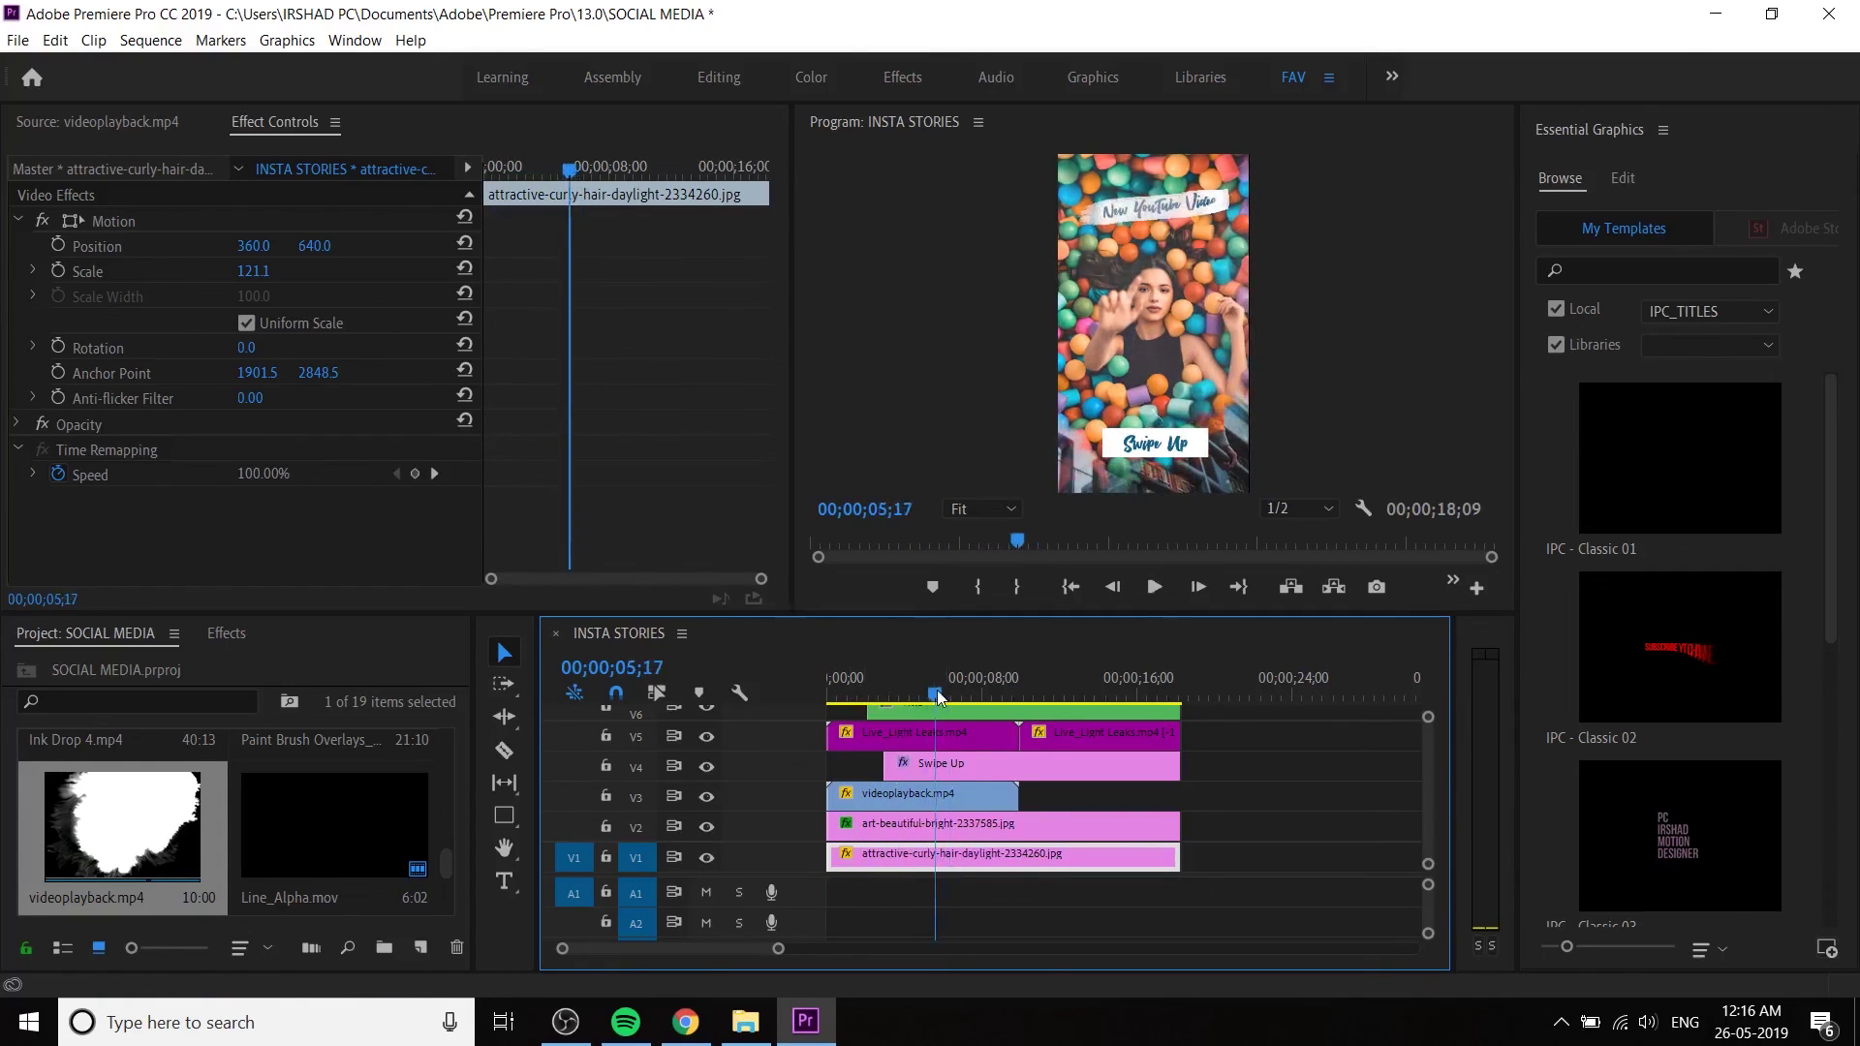
drag(938, 690, 771, 688)
key(space)
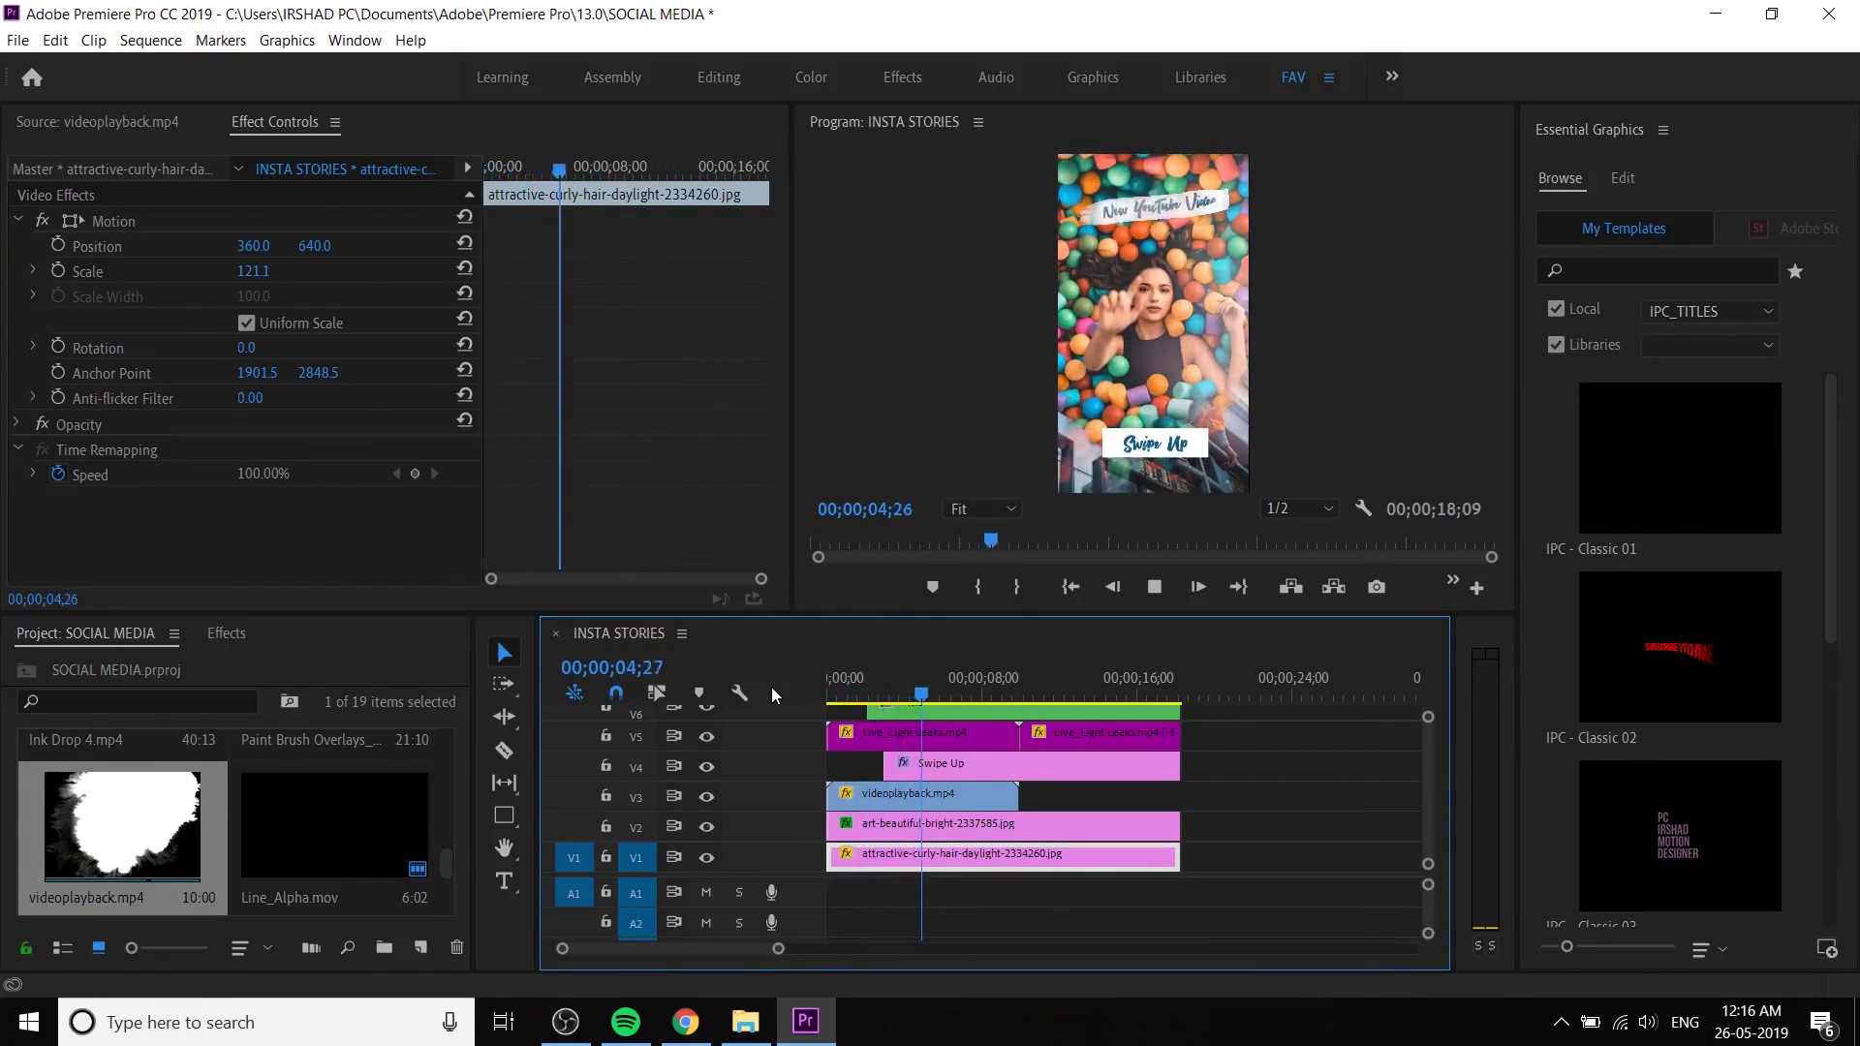
key(space)
- Delete the videoplayback.mp4 clip from V3 and preview Ink Blot 01.mp4 in the Source monitor up to 00:00:08:12
click(911, 792)
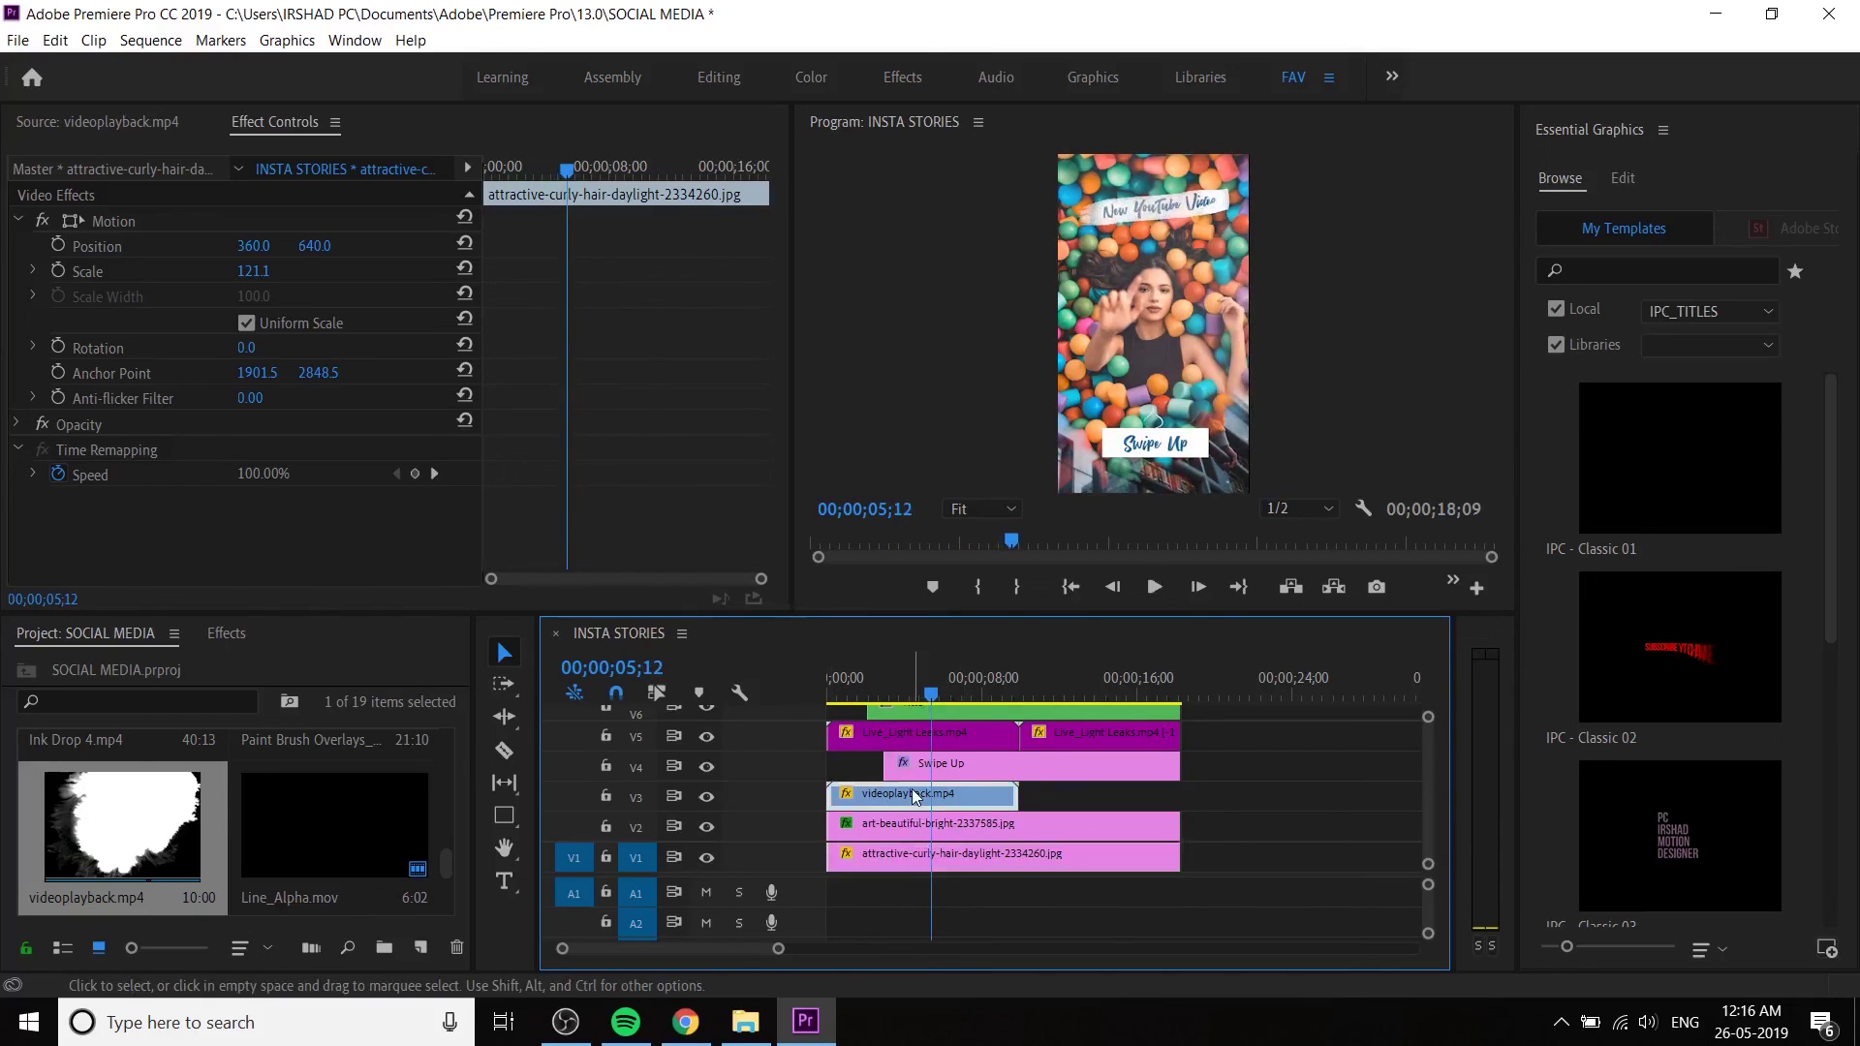
key(Delete)
scroll(273, 840, up, 1)
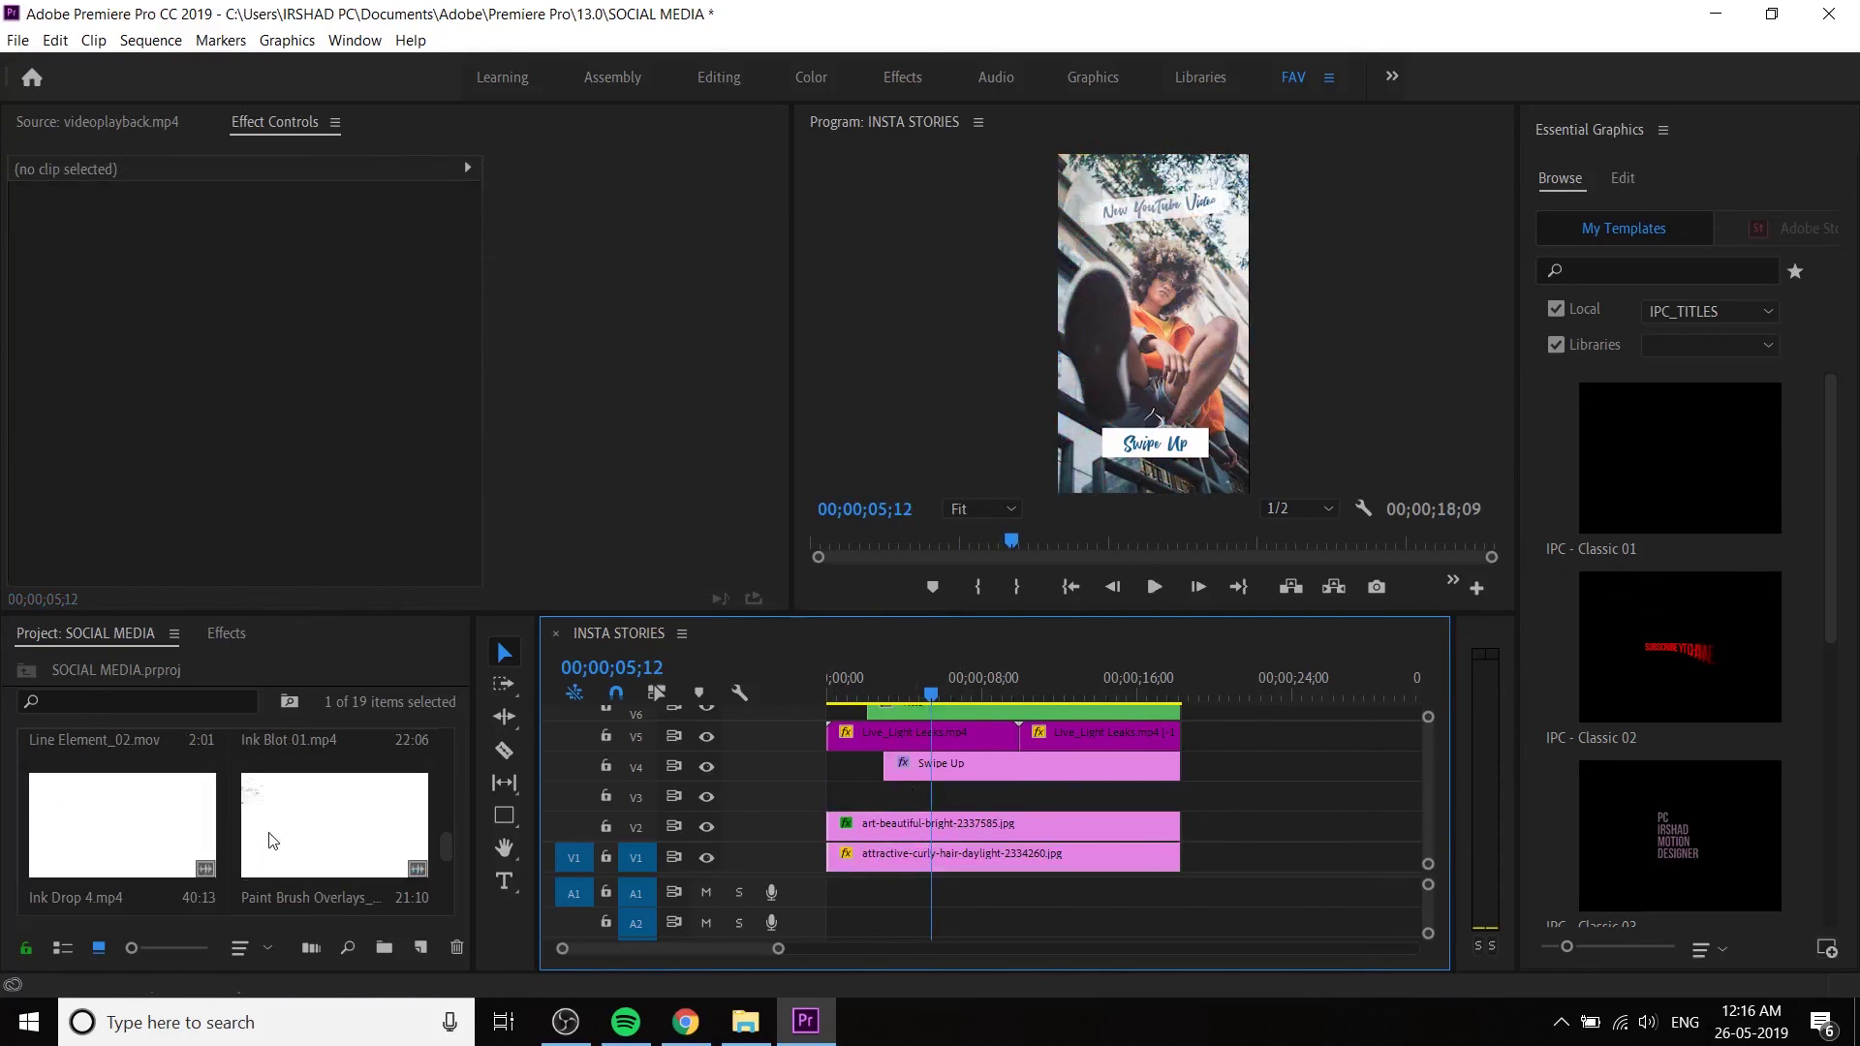
scroll(145, 835, up, 1)
click(339, 802)
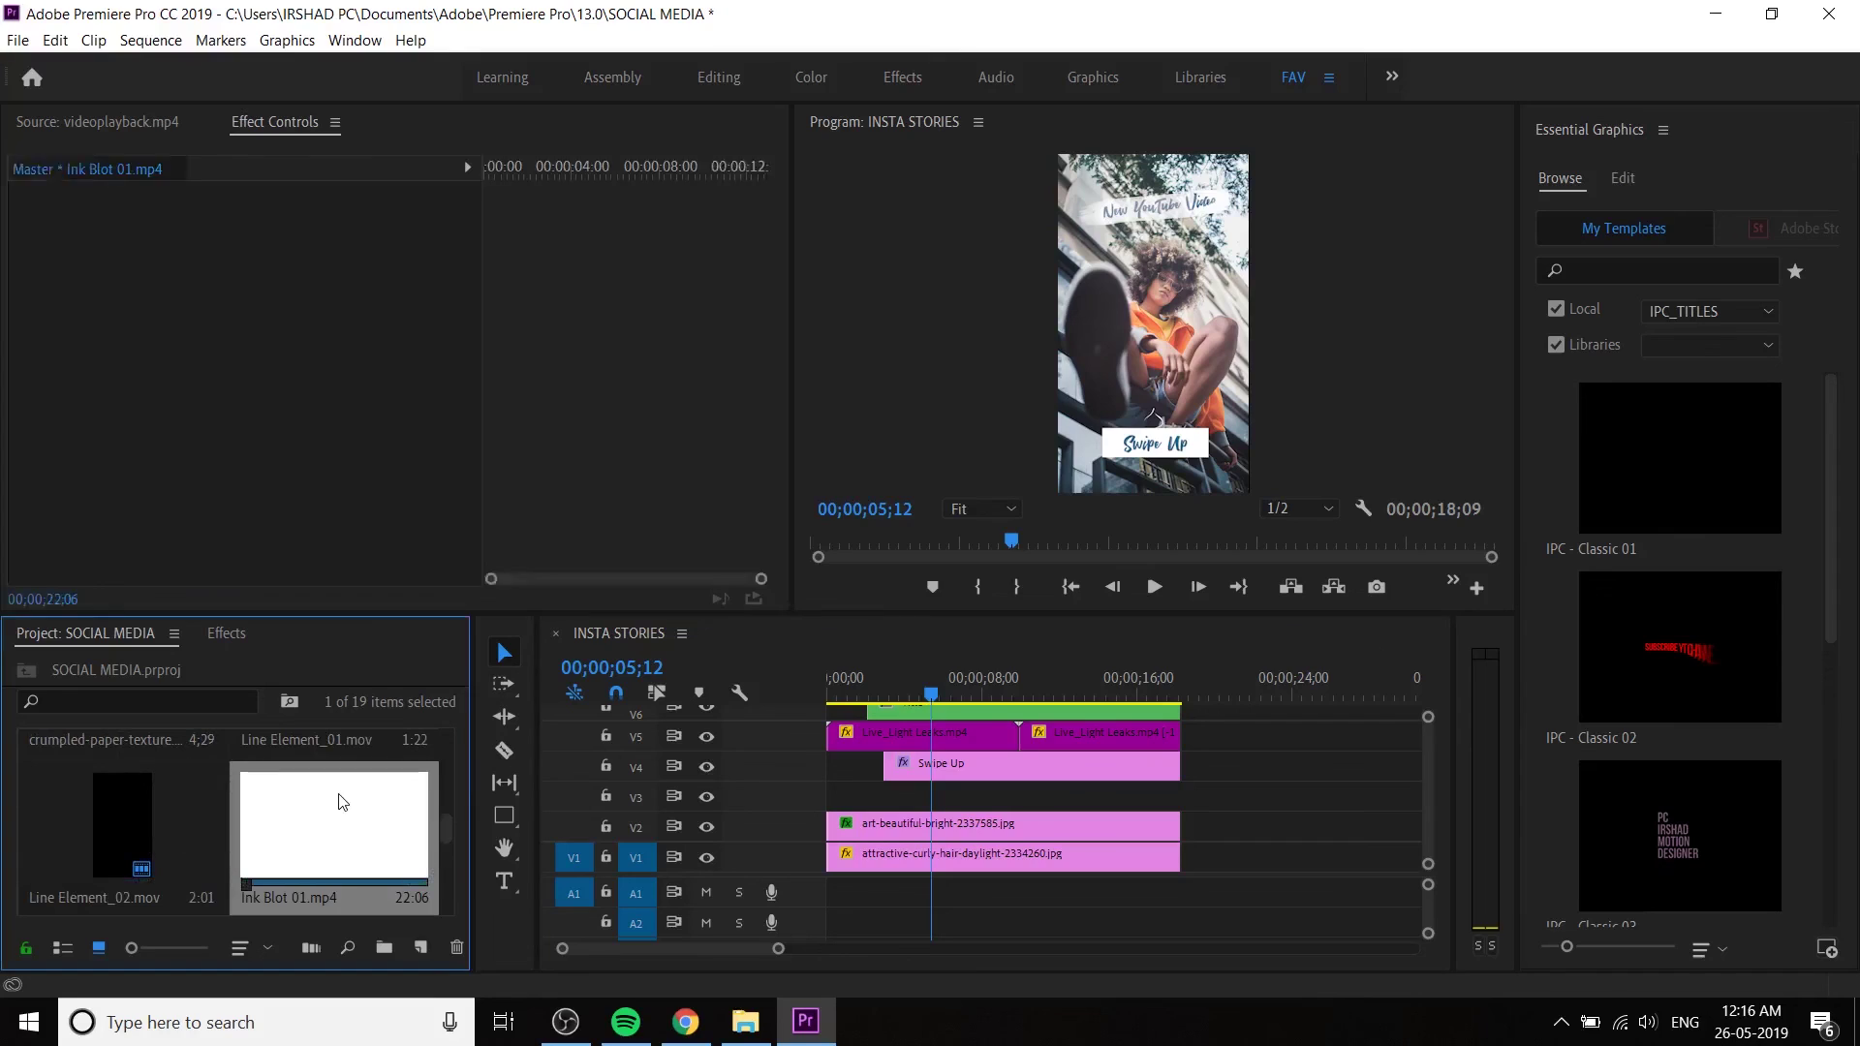
double_click(339, 802)
drag(29, 548, 300, 545)
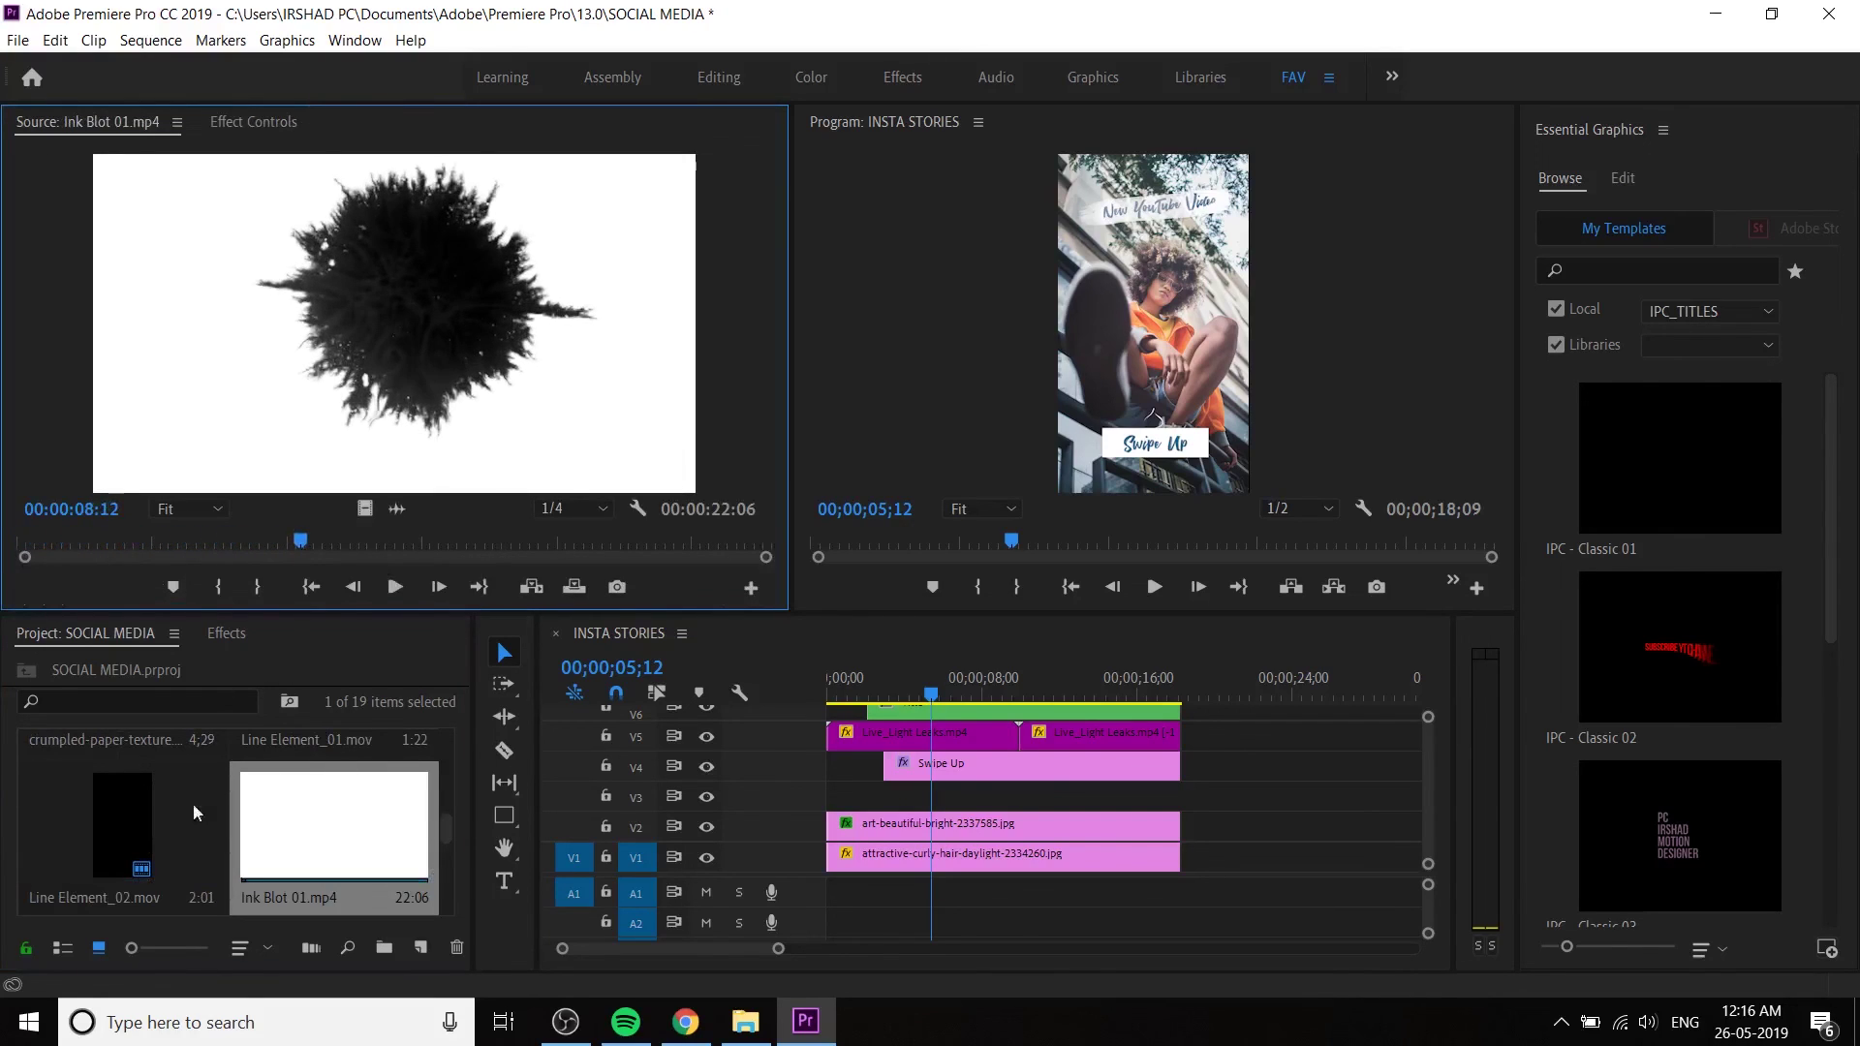
- Review Ink Drop 4.mp4 in the Source monitor and mark its Out point at 00:00:24:15
scroll(148, 846, down, 1)
click(146, 849)
double_click(146, 850)
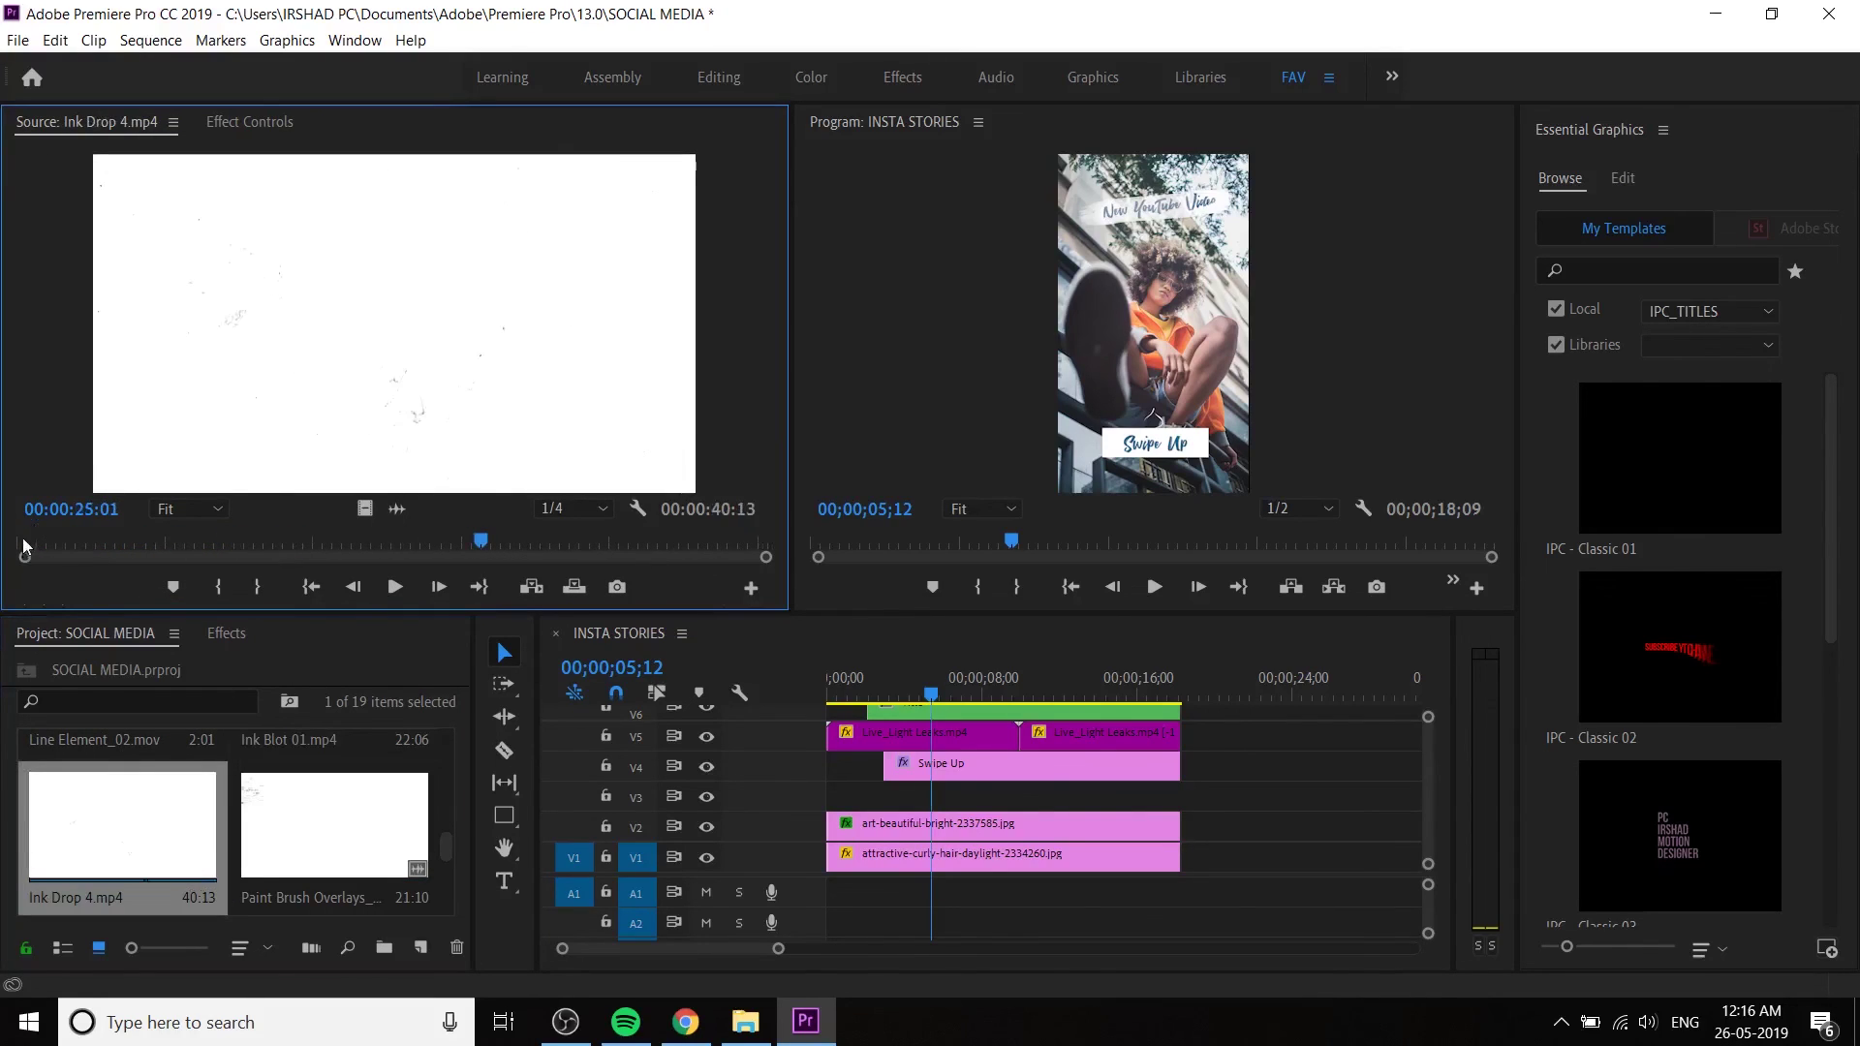
drag(24, 547, 497, 560)
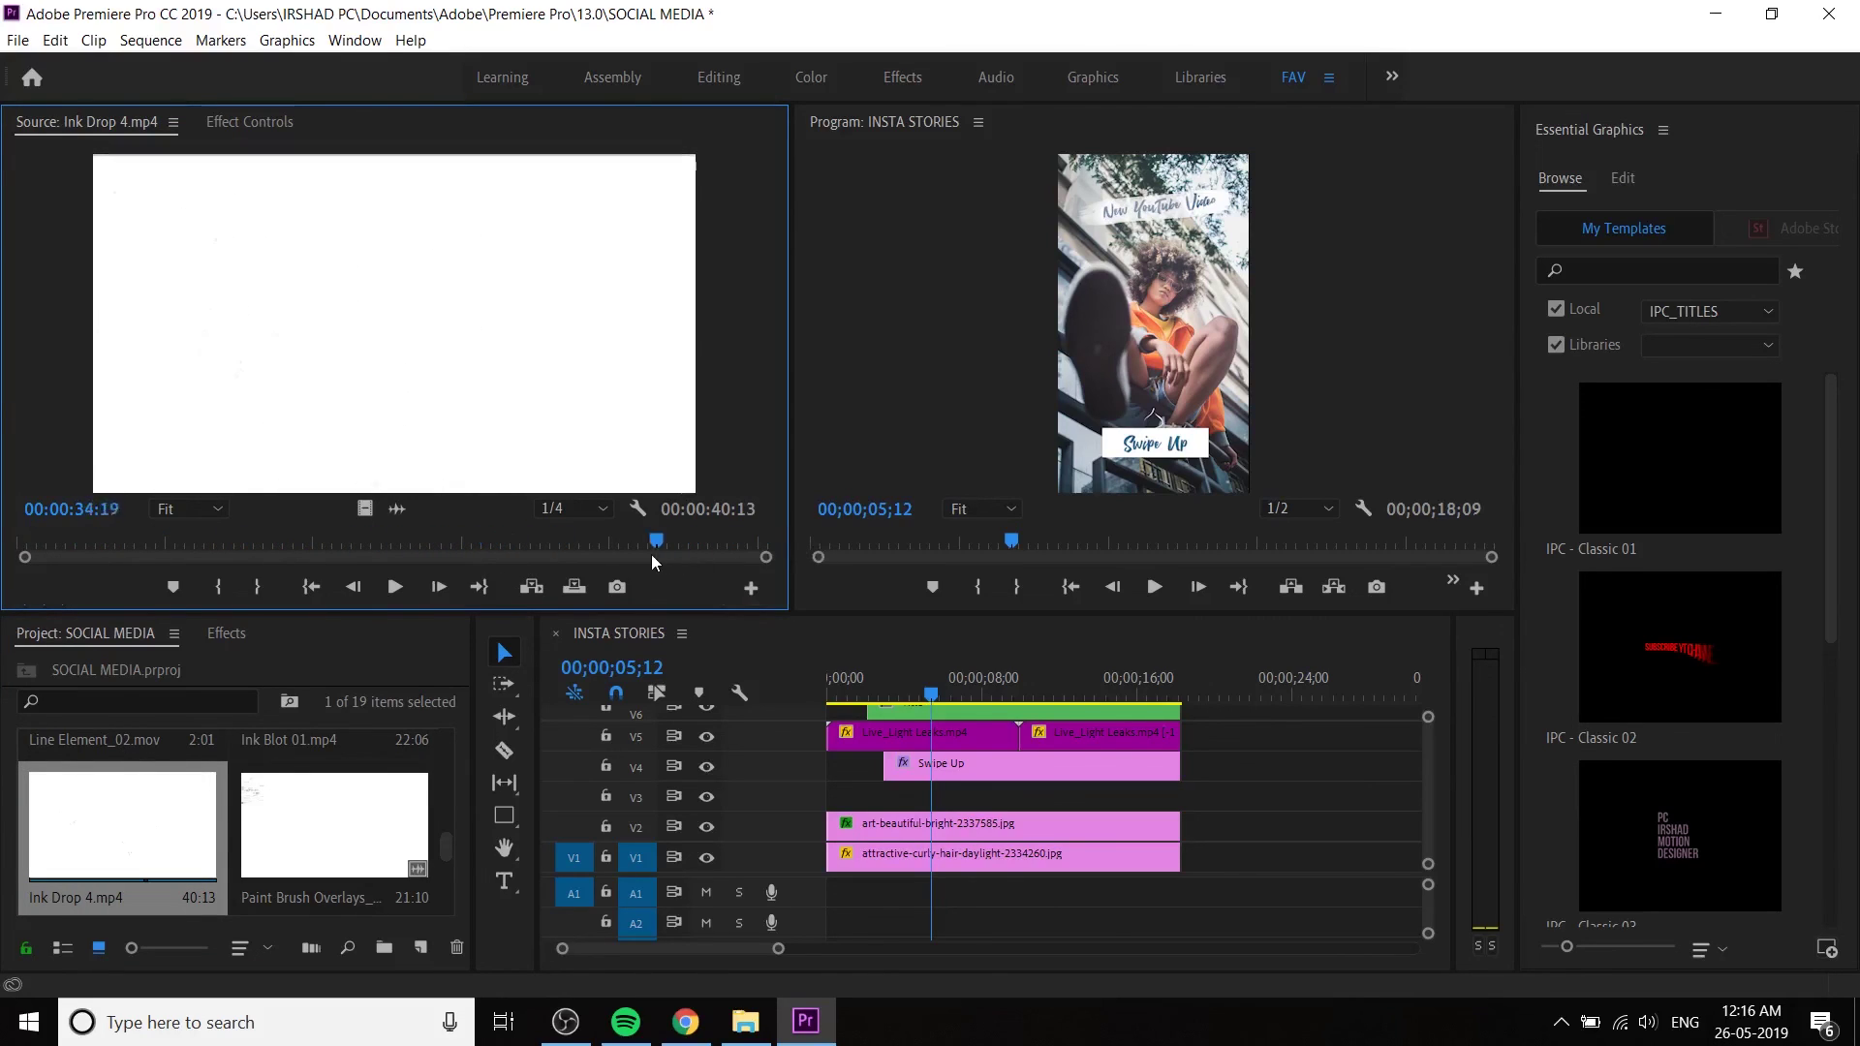
mouse_move(486, 578)
mouse_down()
mouse_move(605, 578)
mouse_move(382, 583)
mouse_move(471, 591)
mouse_up()
key(o)
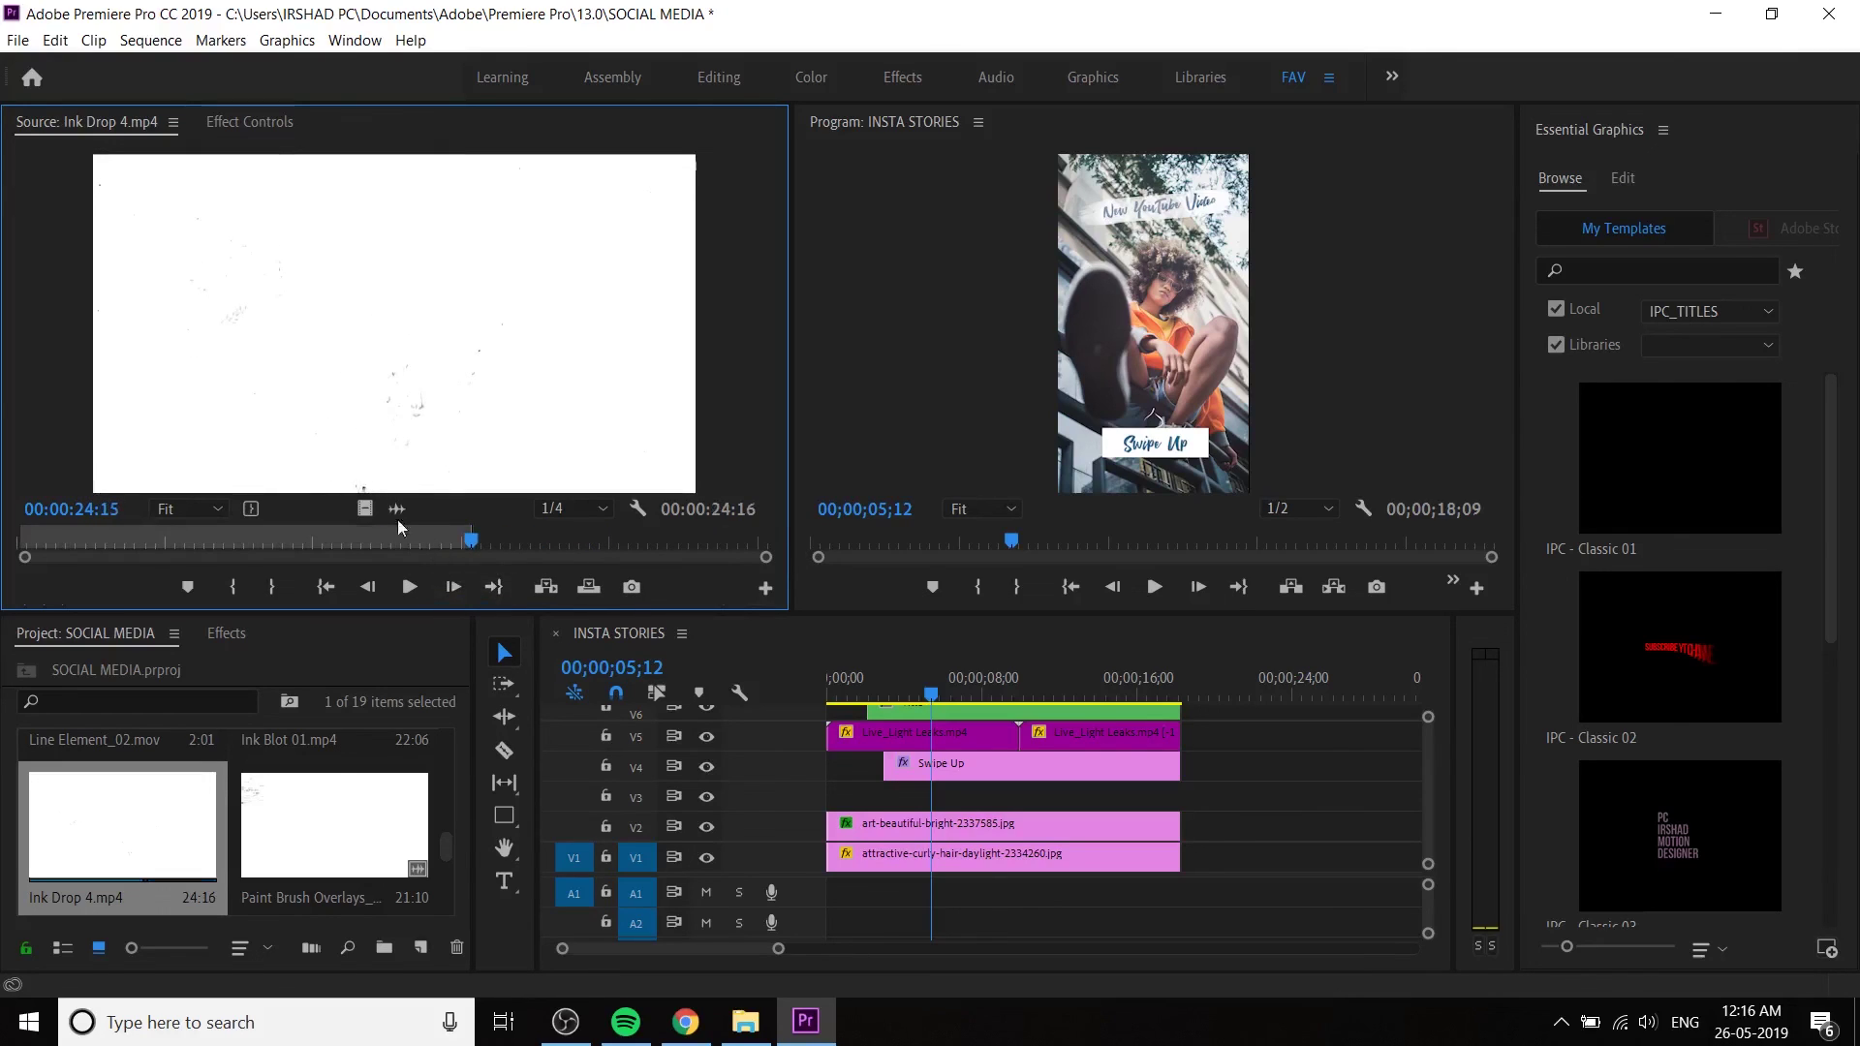
- Place only the video of Ink Drop 4.mp4 on V3 and rate-stretch it to 134.06% to end with the photos
mouse_move(365, 508)
mouse_down()
mouse_move(1360, 741)
mouse_move(1288, 796)
mouse_move(1030, 796)
mouse_move(1163, 817)
mouse_up()
key(r)
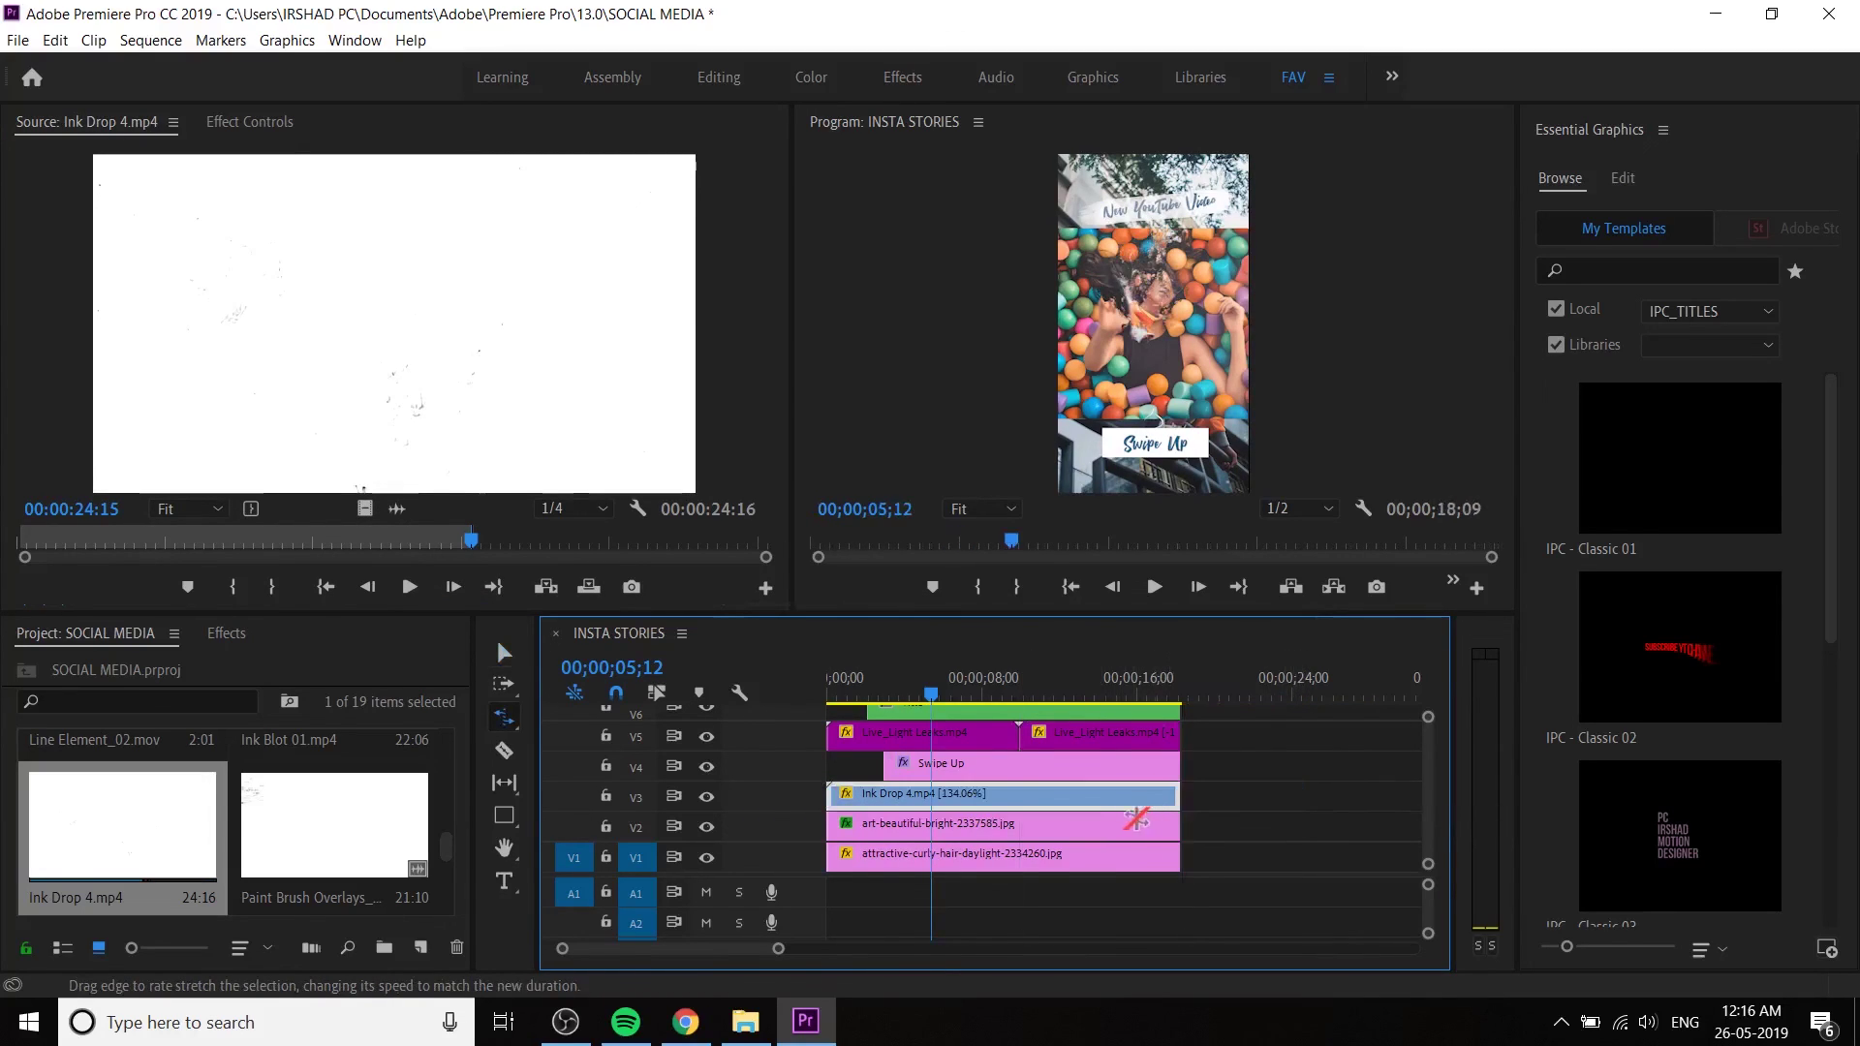
key(v)
- Check the matte at 00;00;04;24, scale the Ink Drop 4.mp4 clip to frame size and set its Scale to 324.1
click(828, 685)
drag(828, 684, 919, 690)
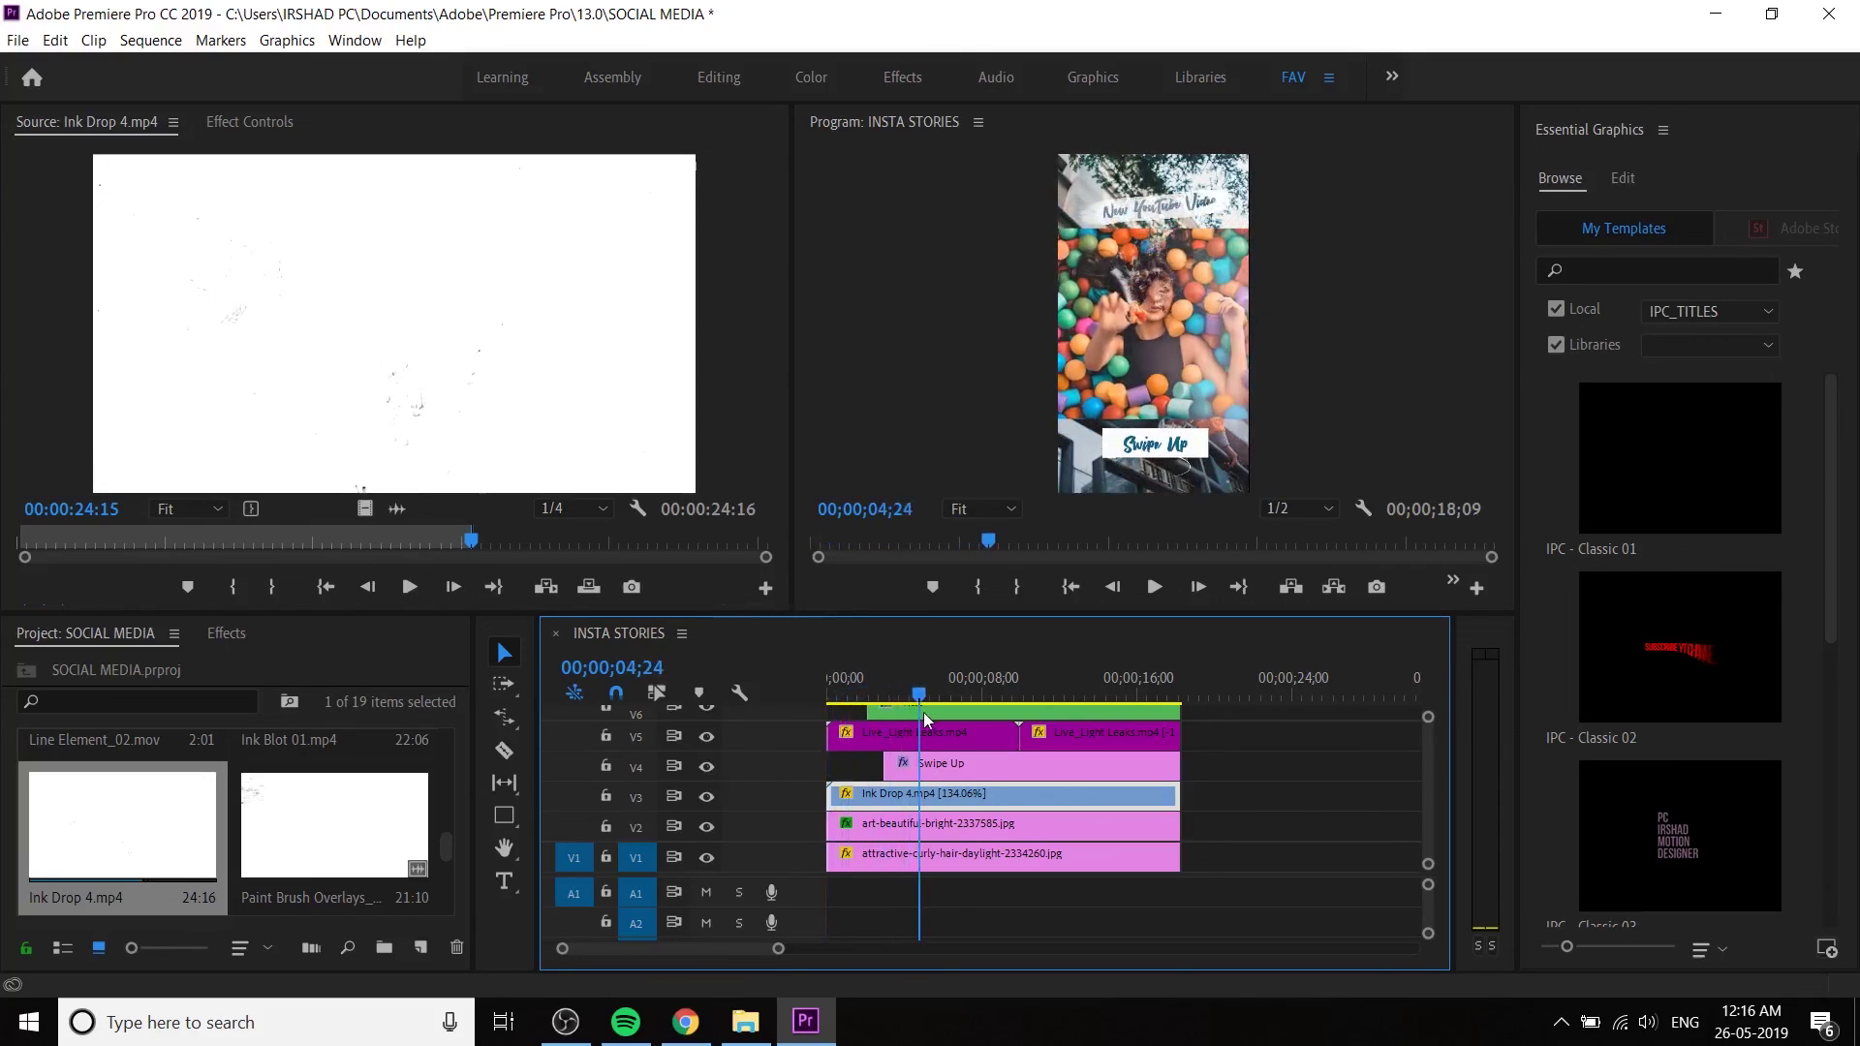
right_click(953, 805)
click(1018, 752)
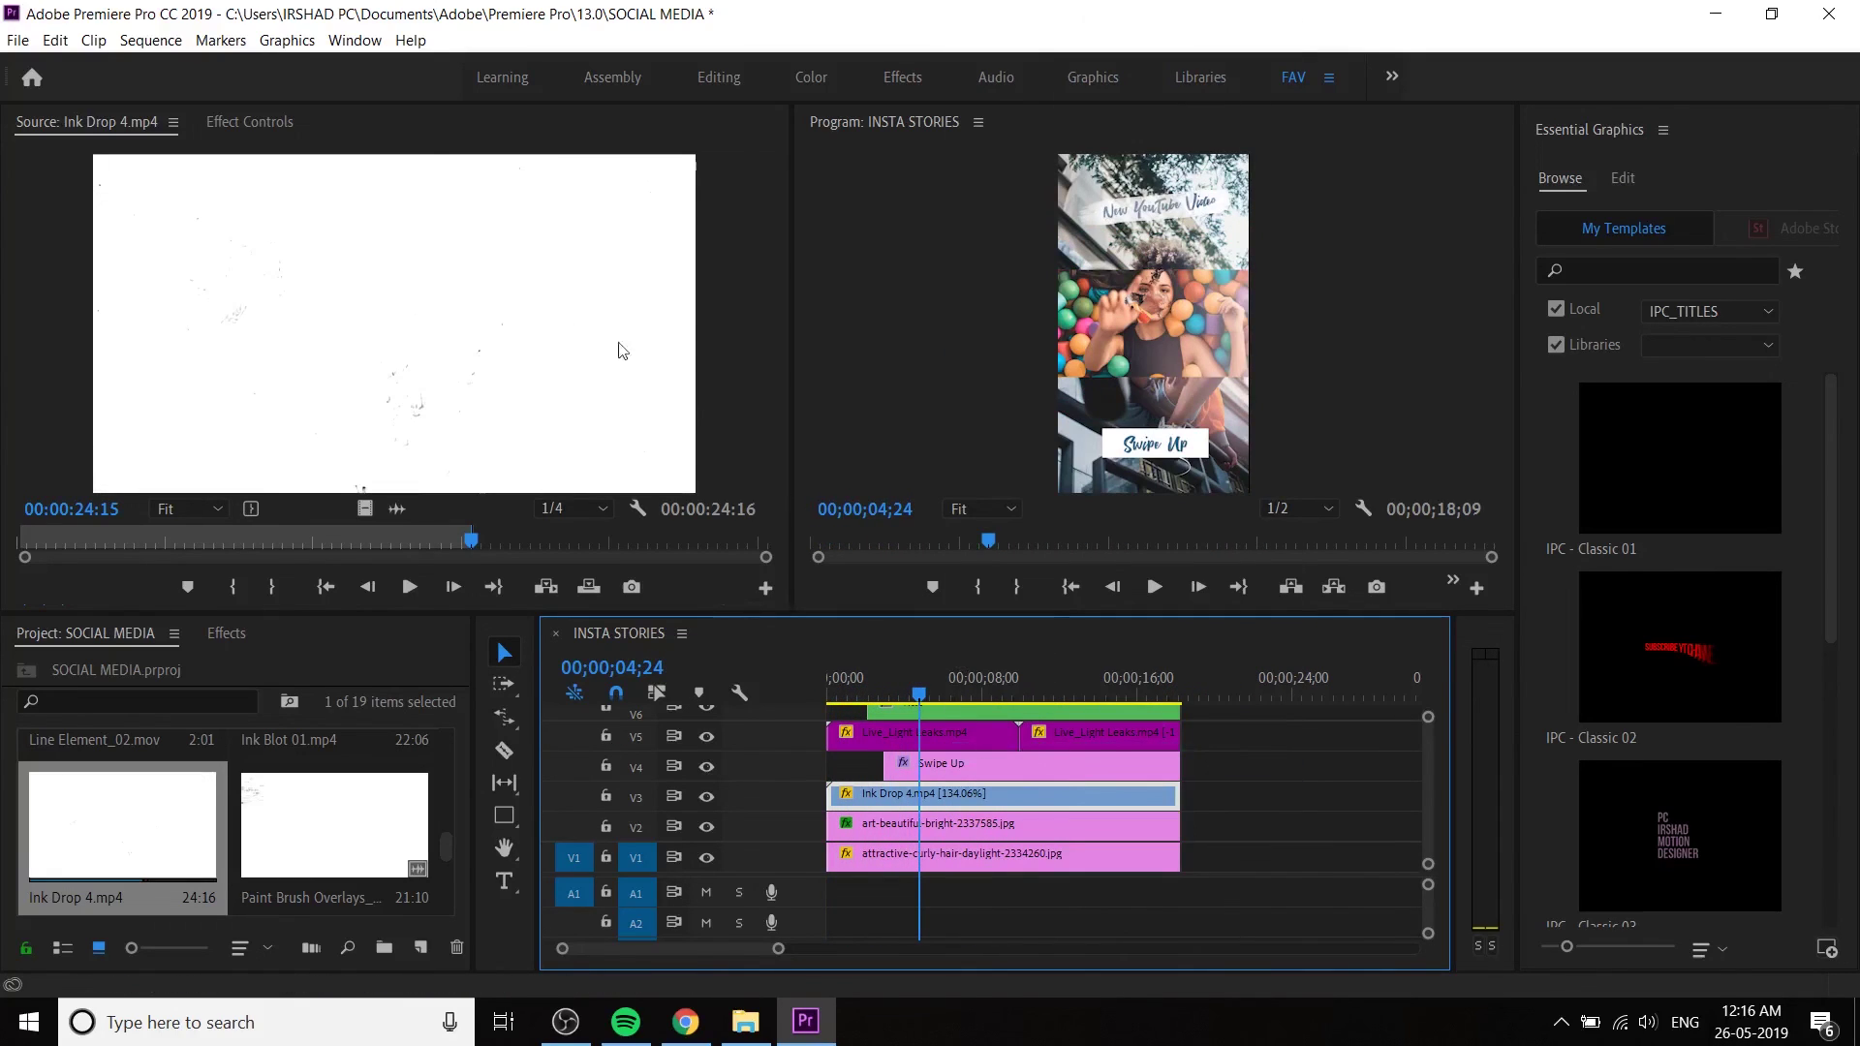
click(250, 122)
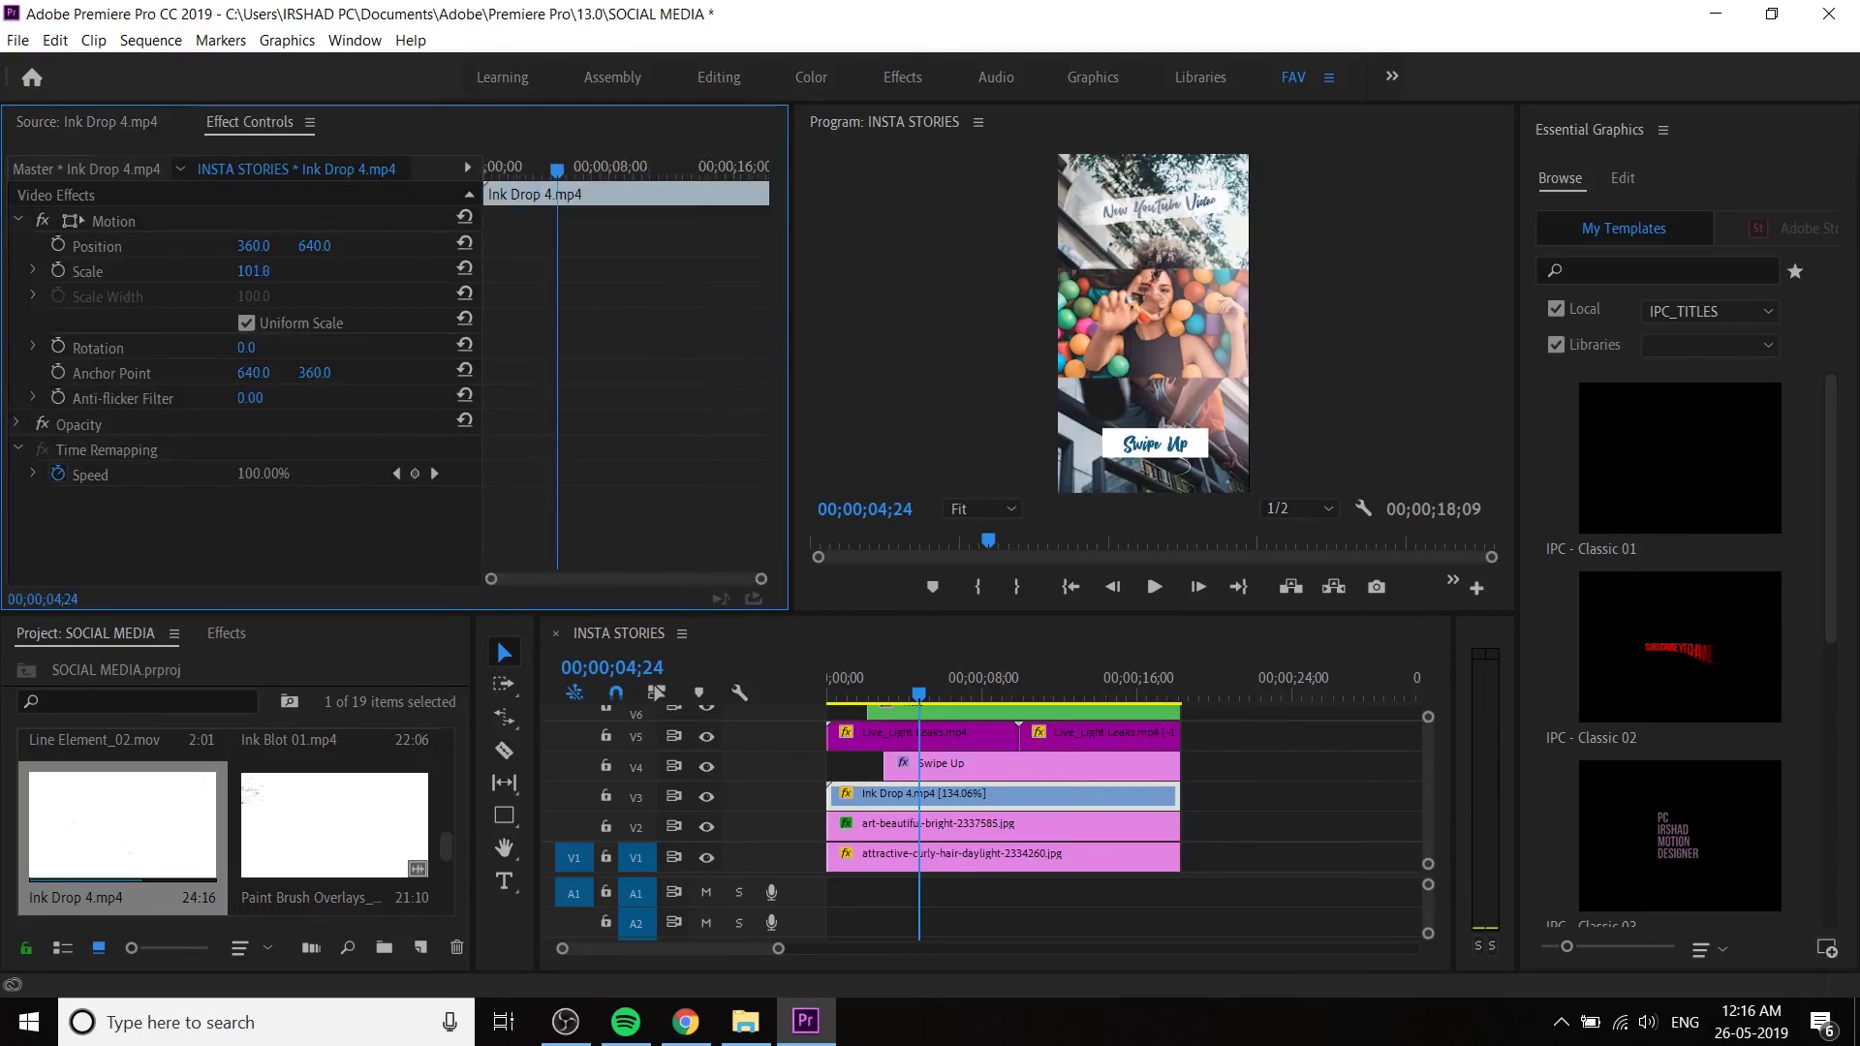
drag(252, 272, 514, 272)
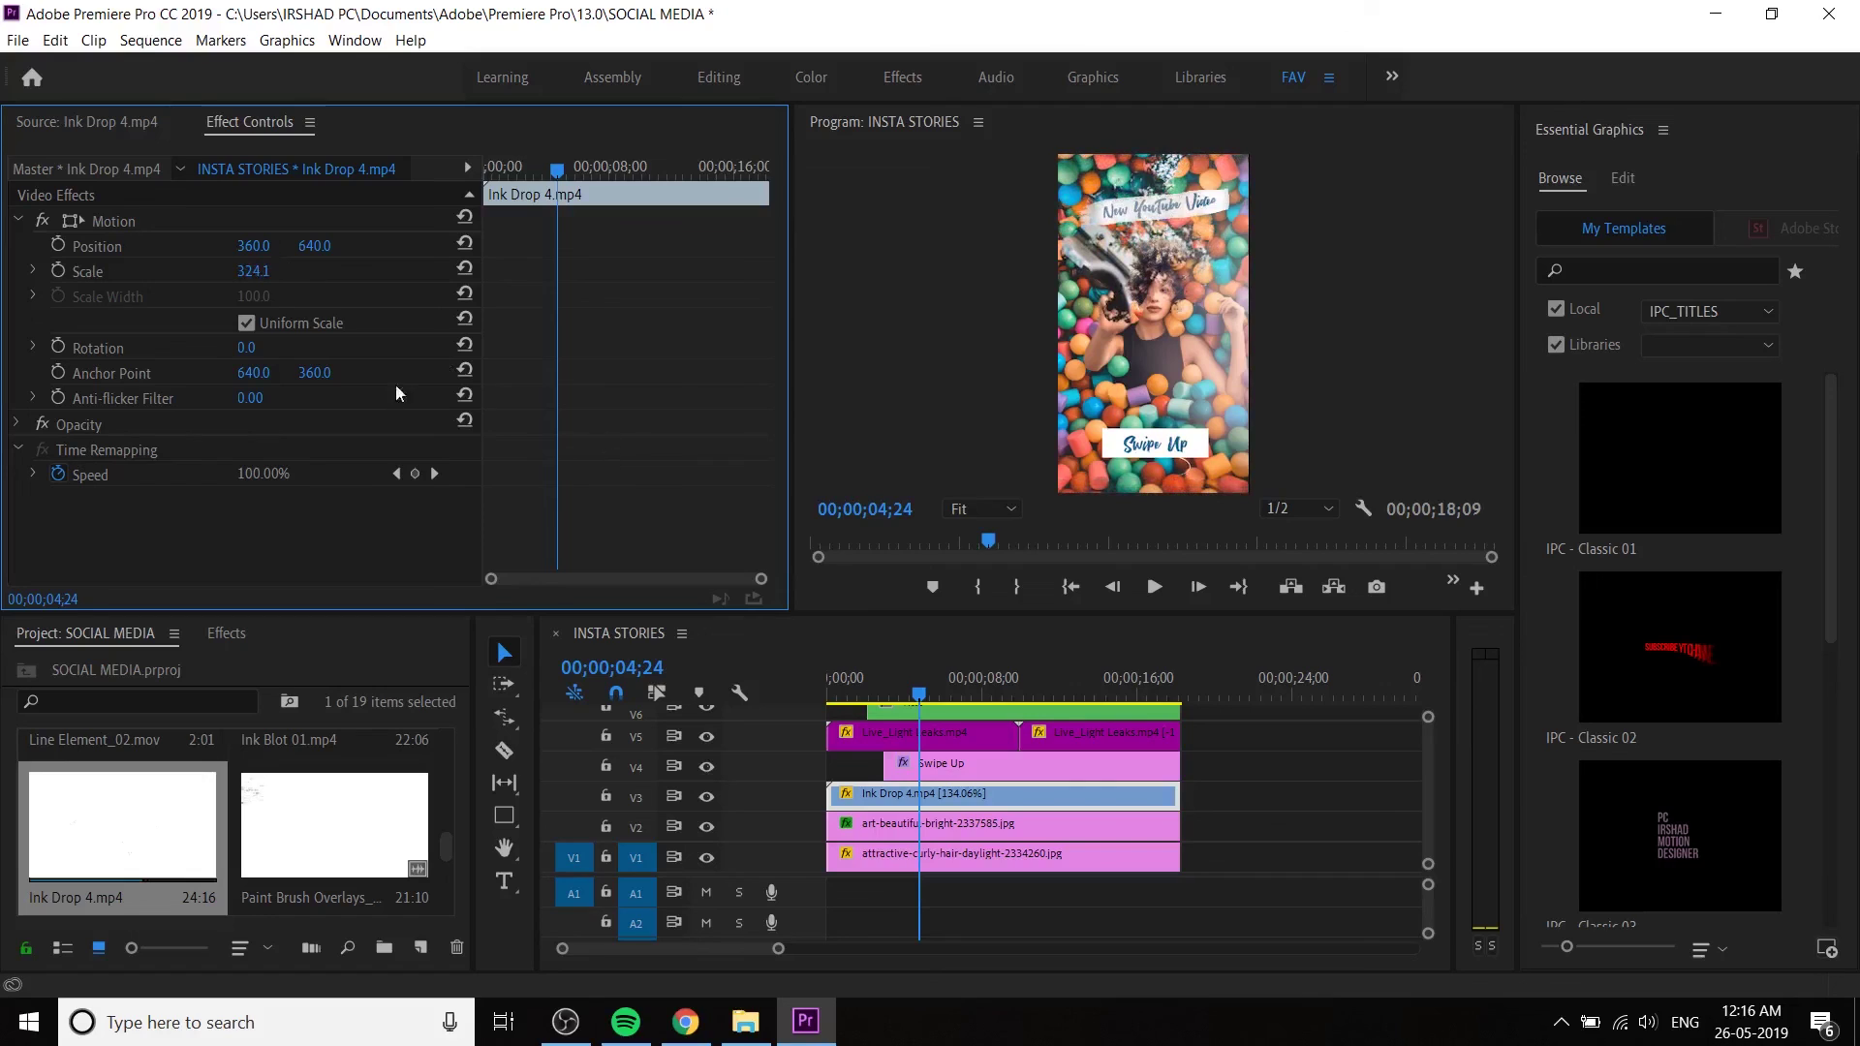
- Play the sequence from the beginning to review the Ink Drop 4 matte transition
drag(910, 668, 798, 701)
key(space)
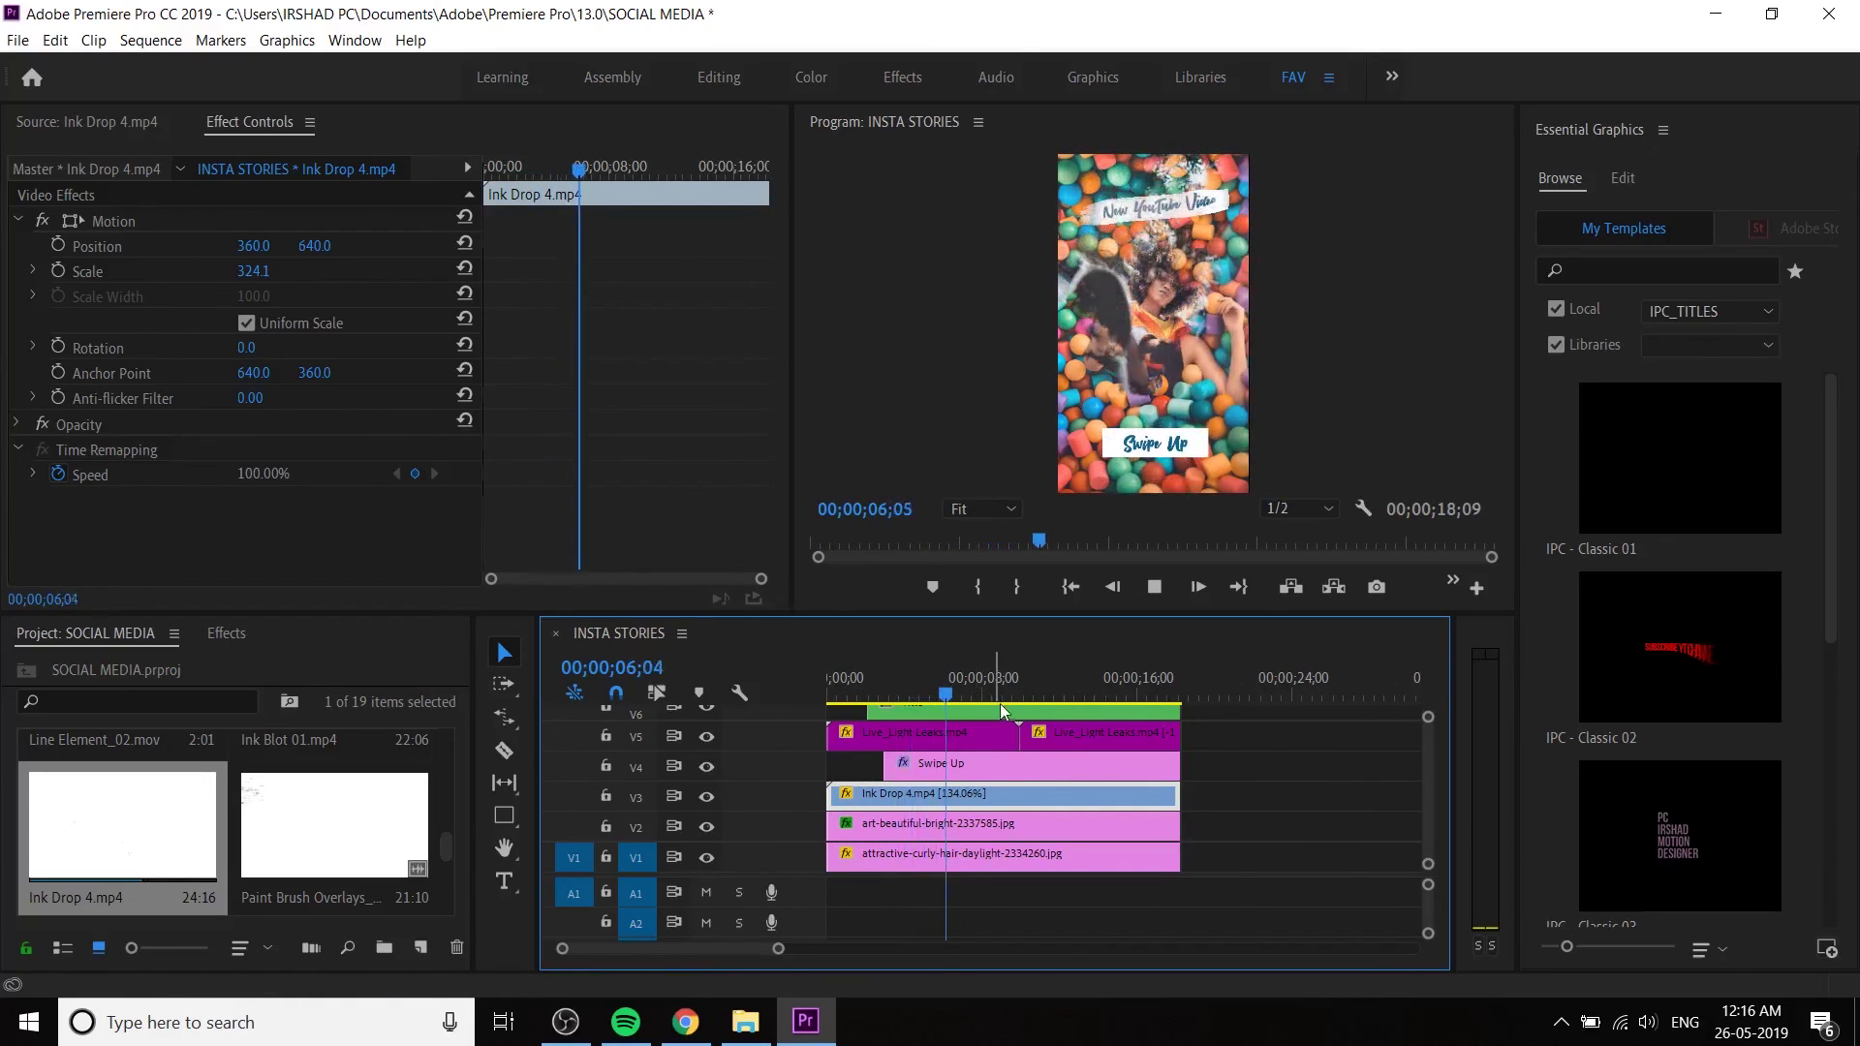
key(space)
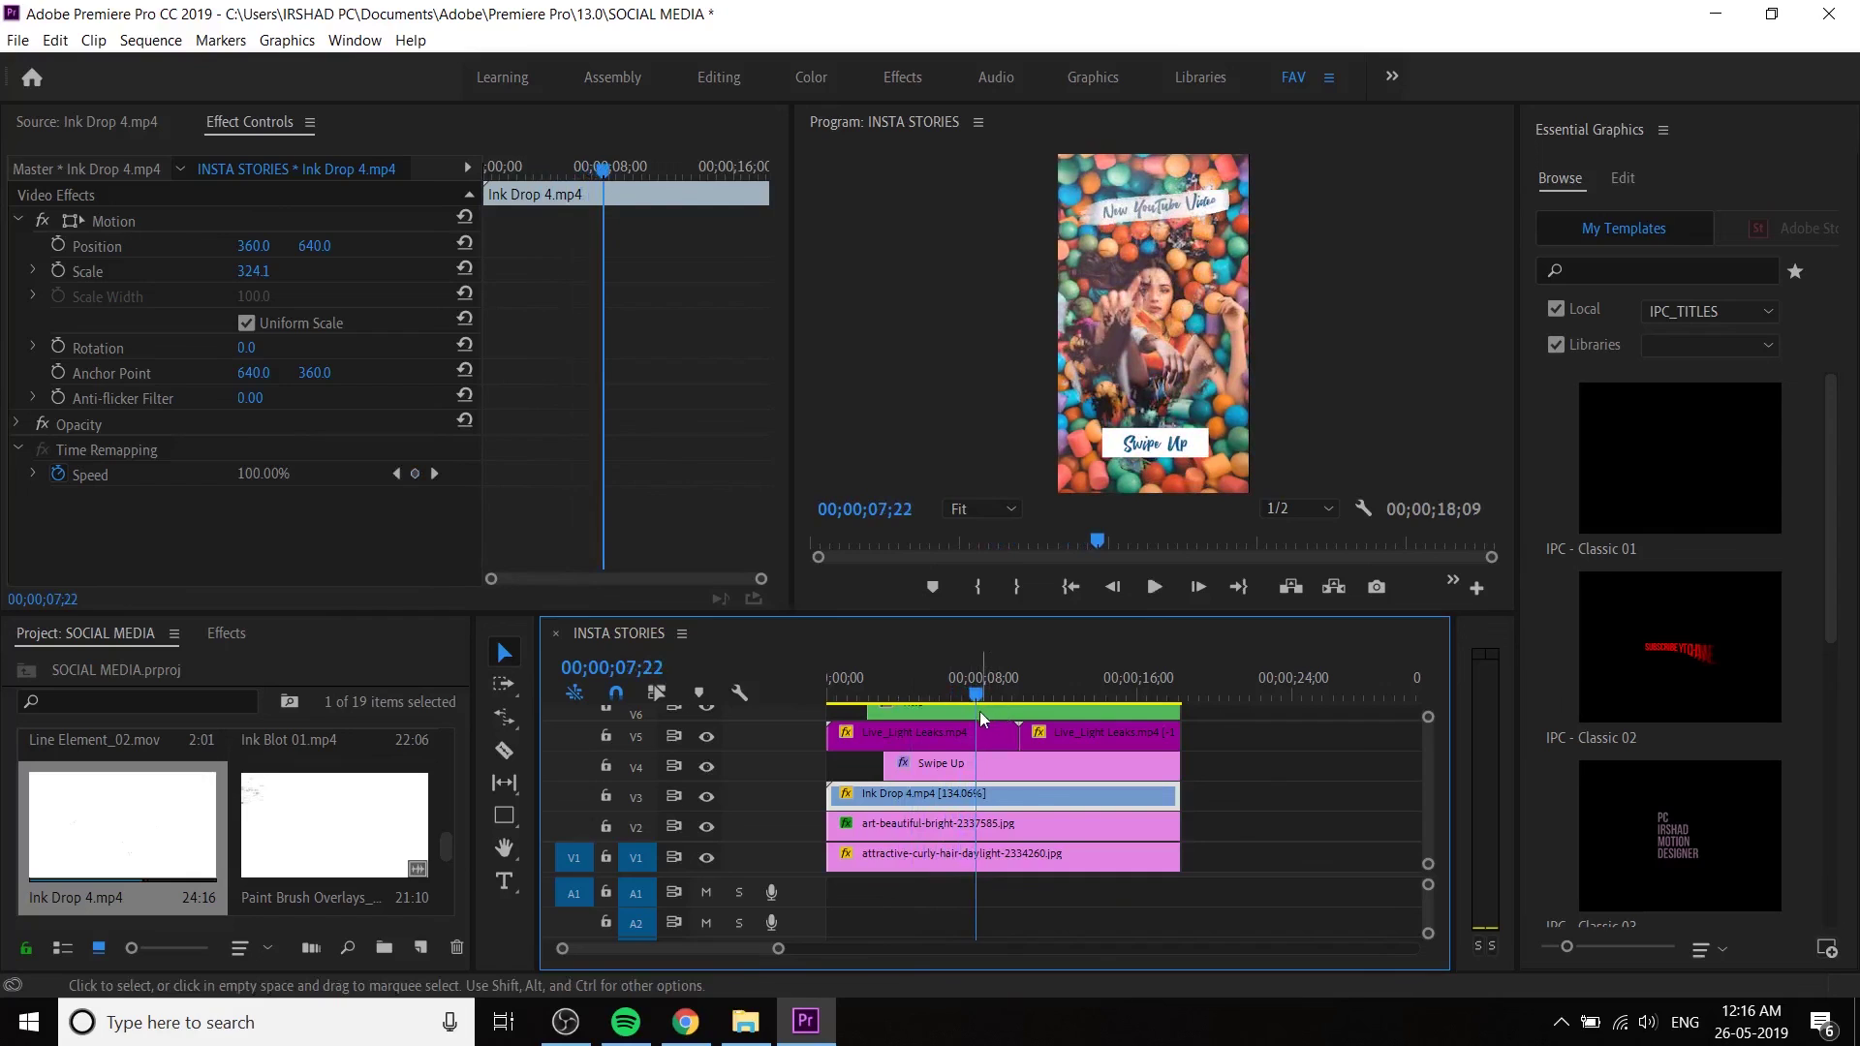
key(Home)
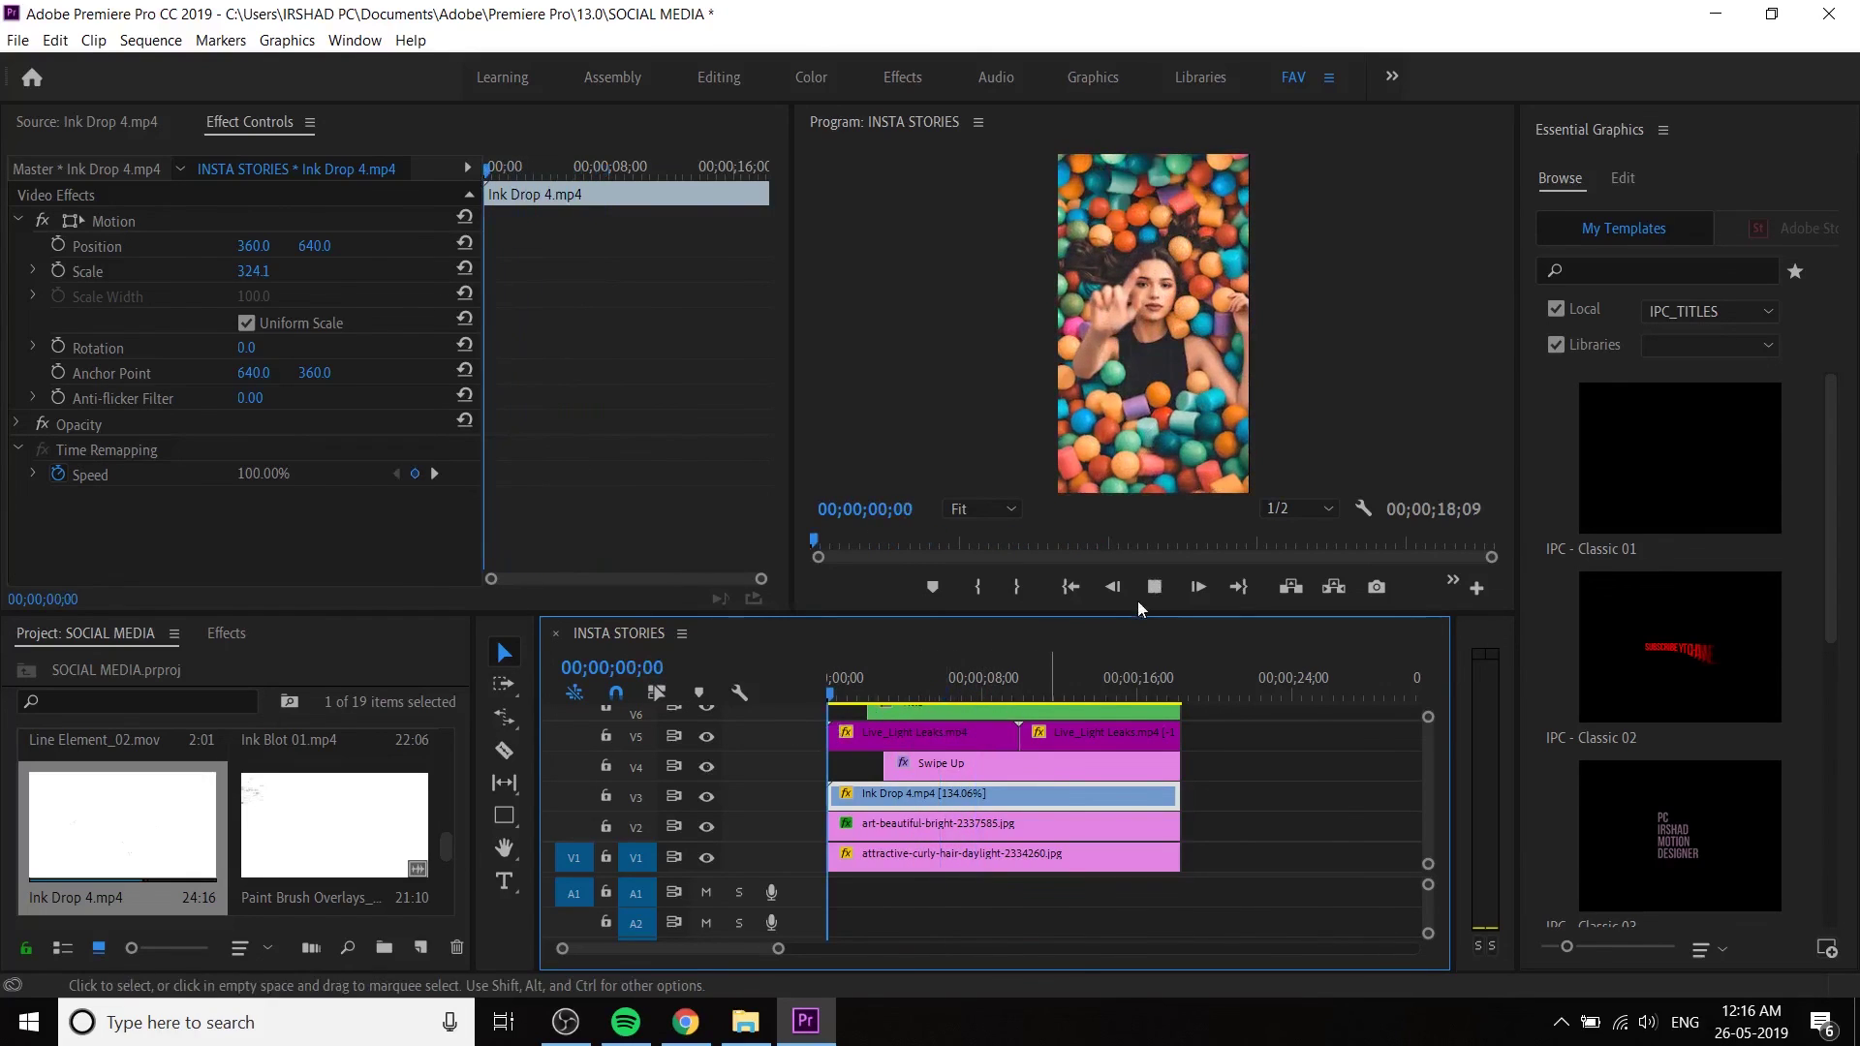
click(1154, 587)
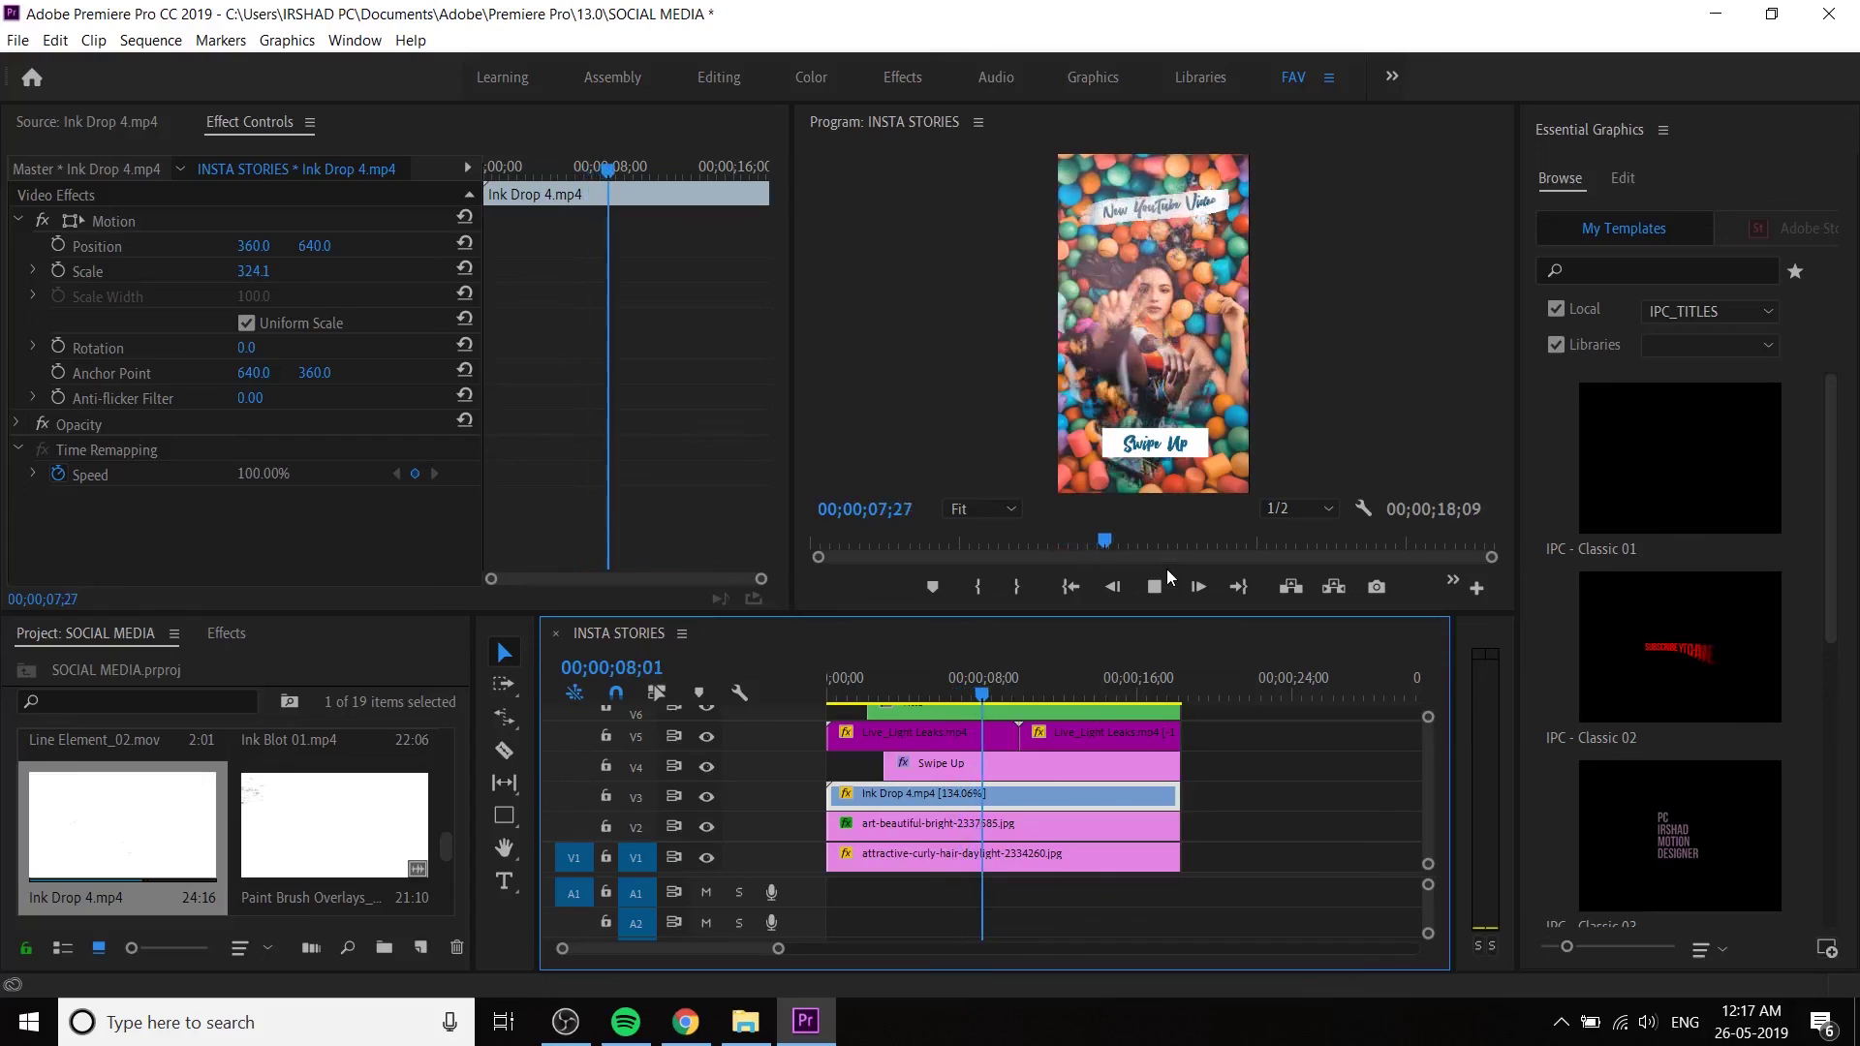
click(1166, 570)
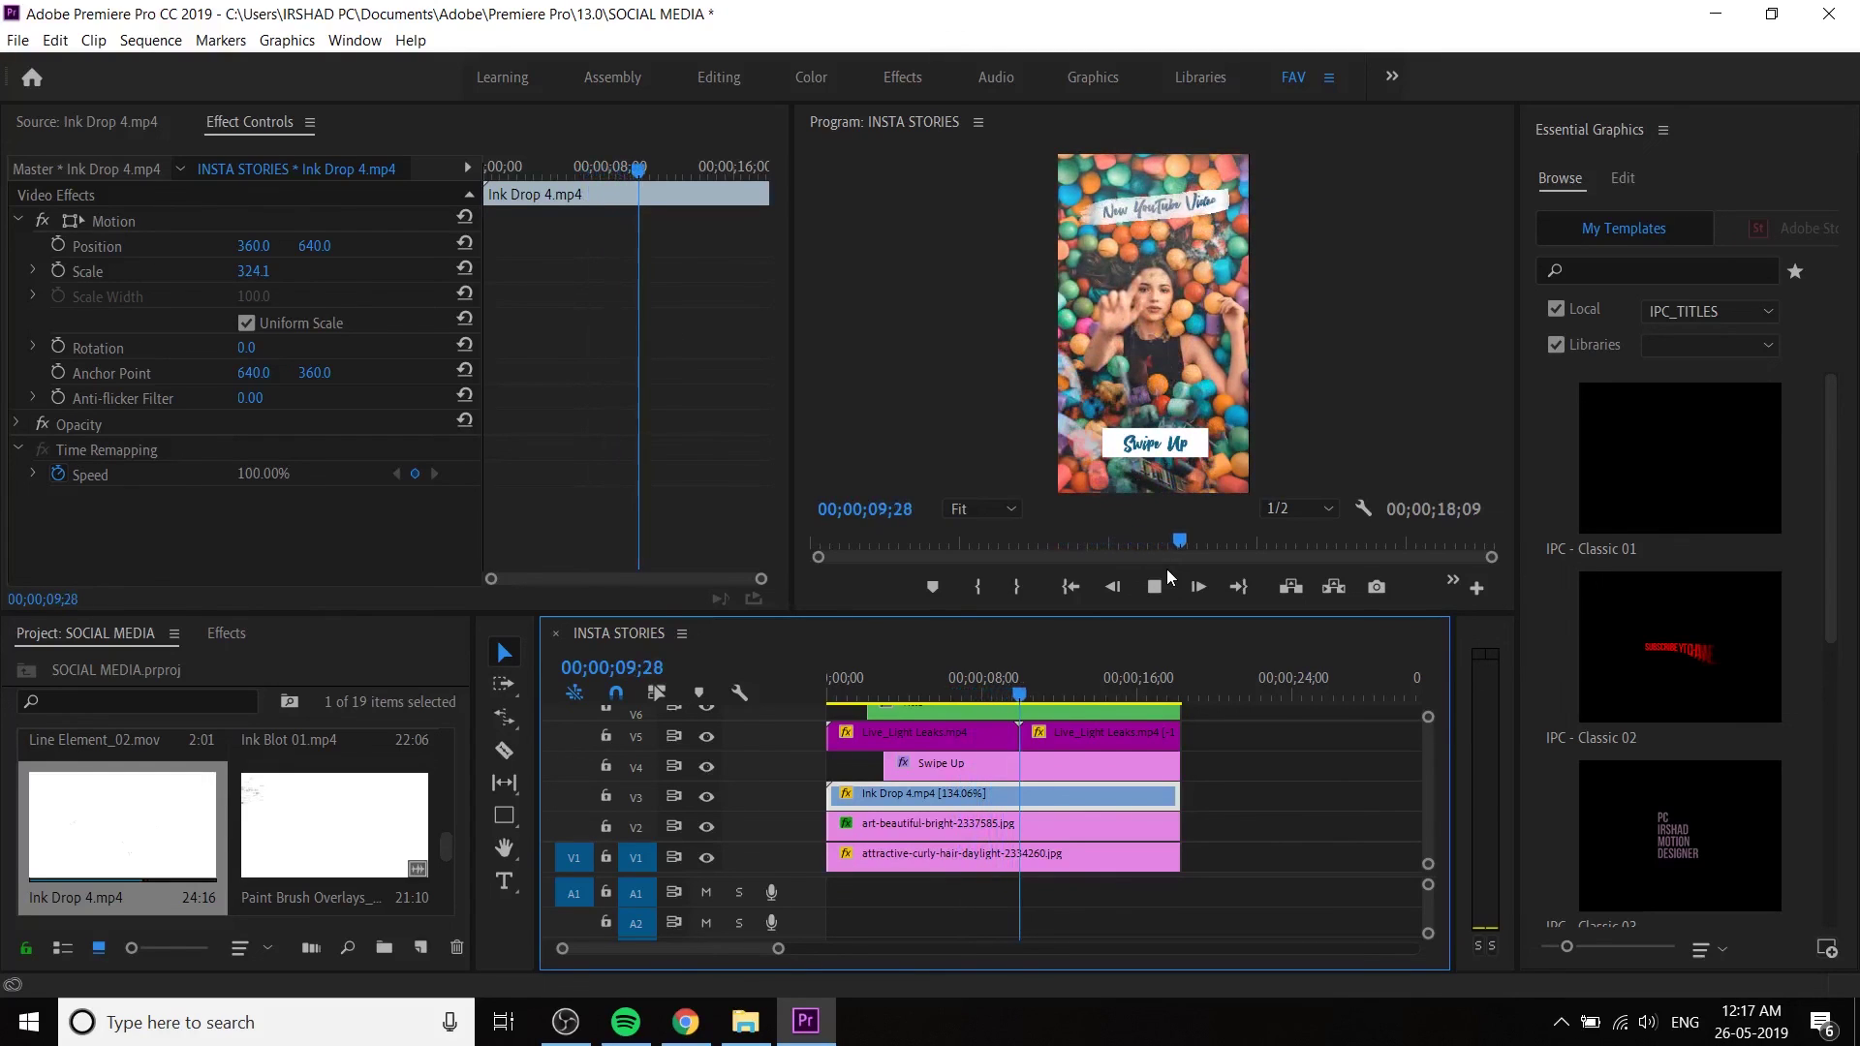